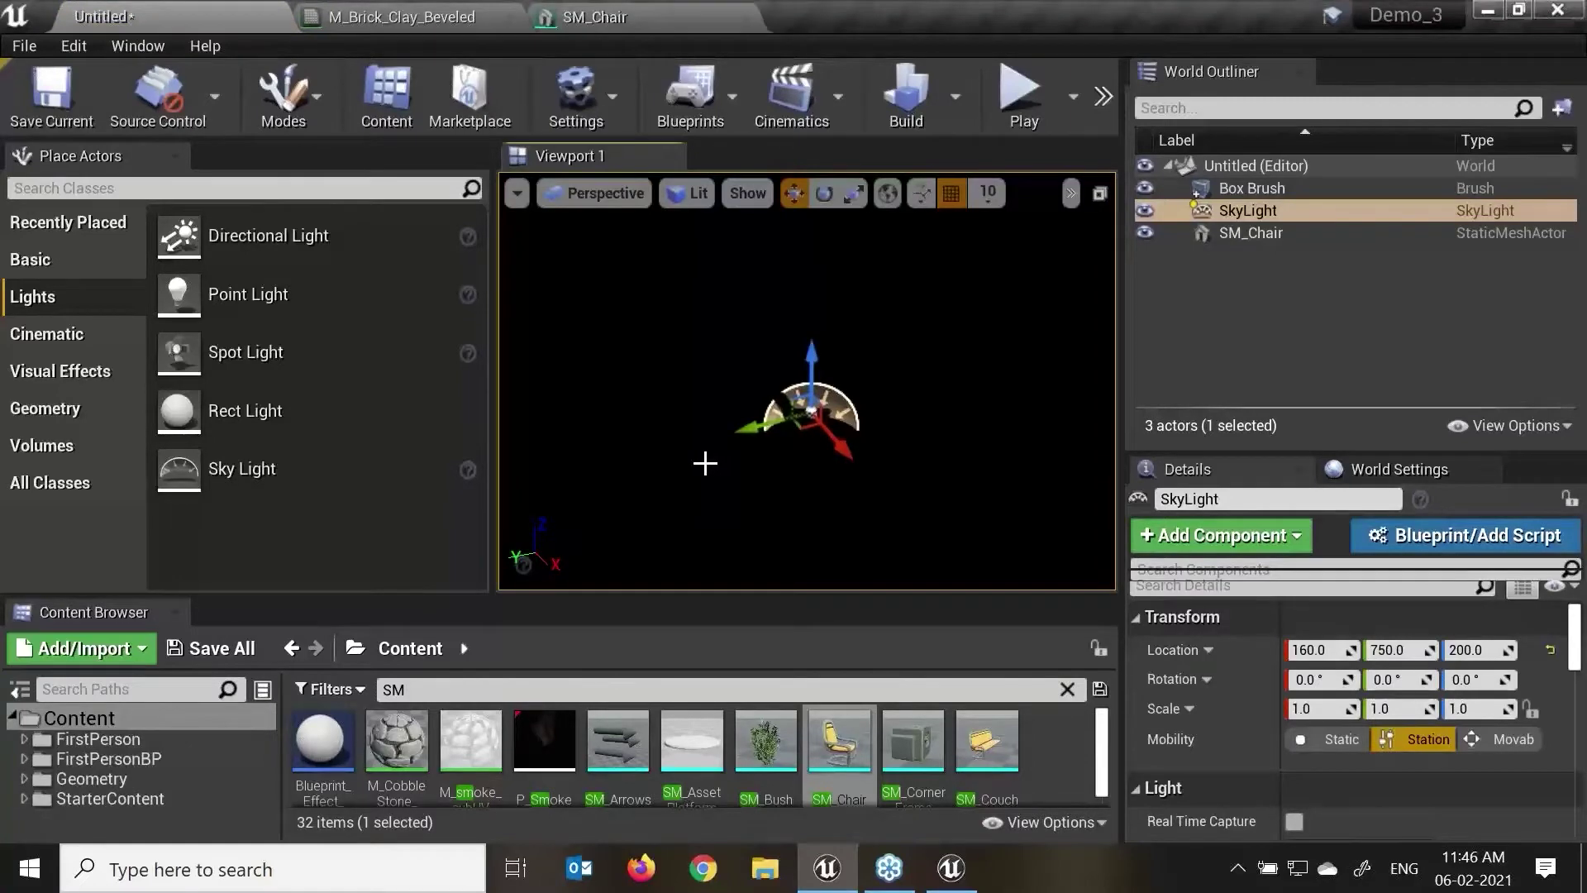
Step: Delete the SkyLight and place a Directional Light above the chair
{"action": "key", "text": "Delete"}
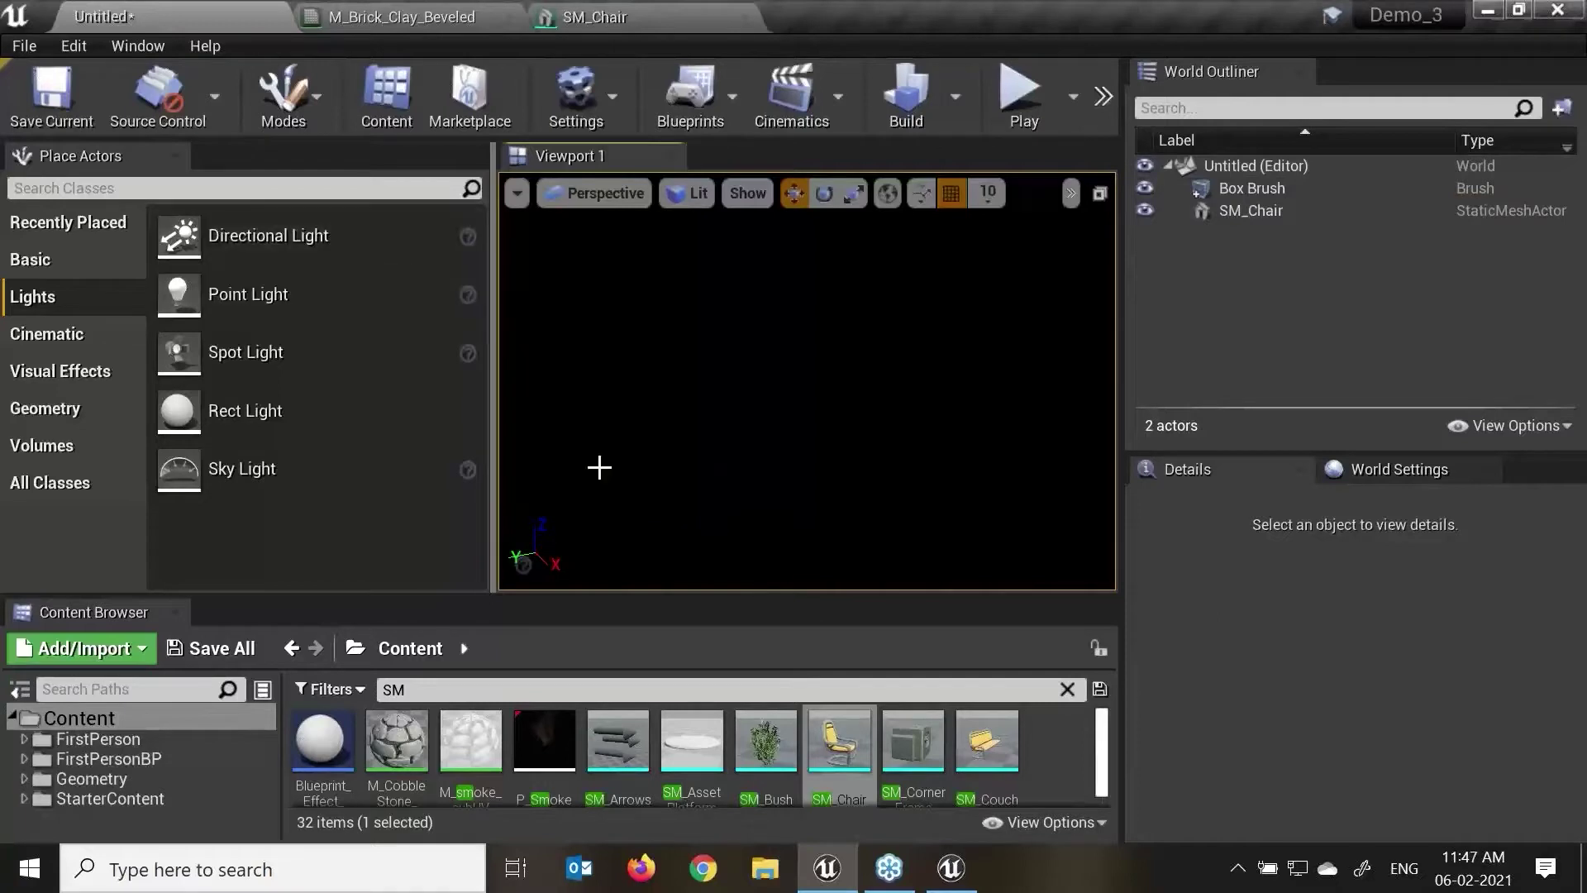
{"action": "left_click_drag", "start_coordinate": [248, 236], "coordinate": [829, 248]}
Step: Rotate the directional light so it points almost straight down, with a Y rotation of about -84°
{"action": "key", "text": "e"}
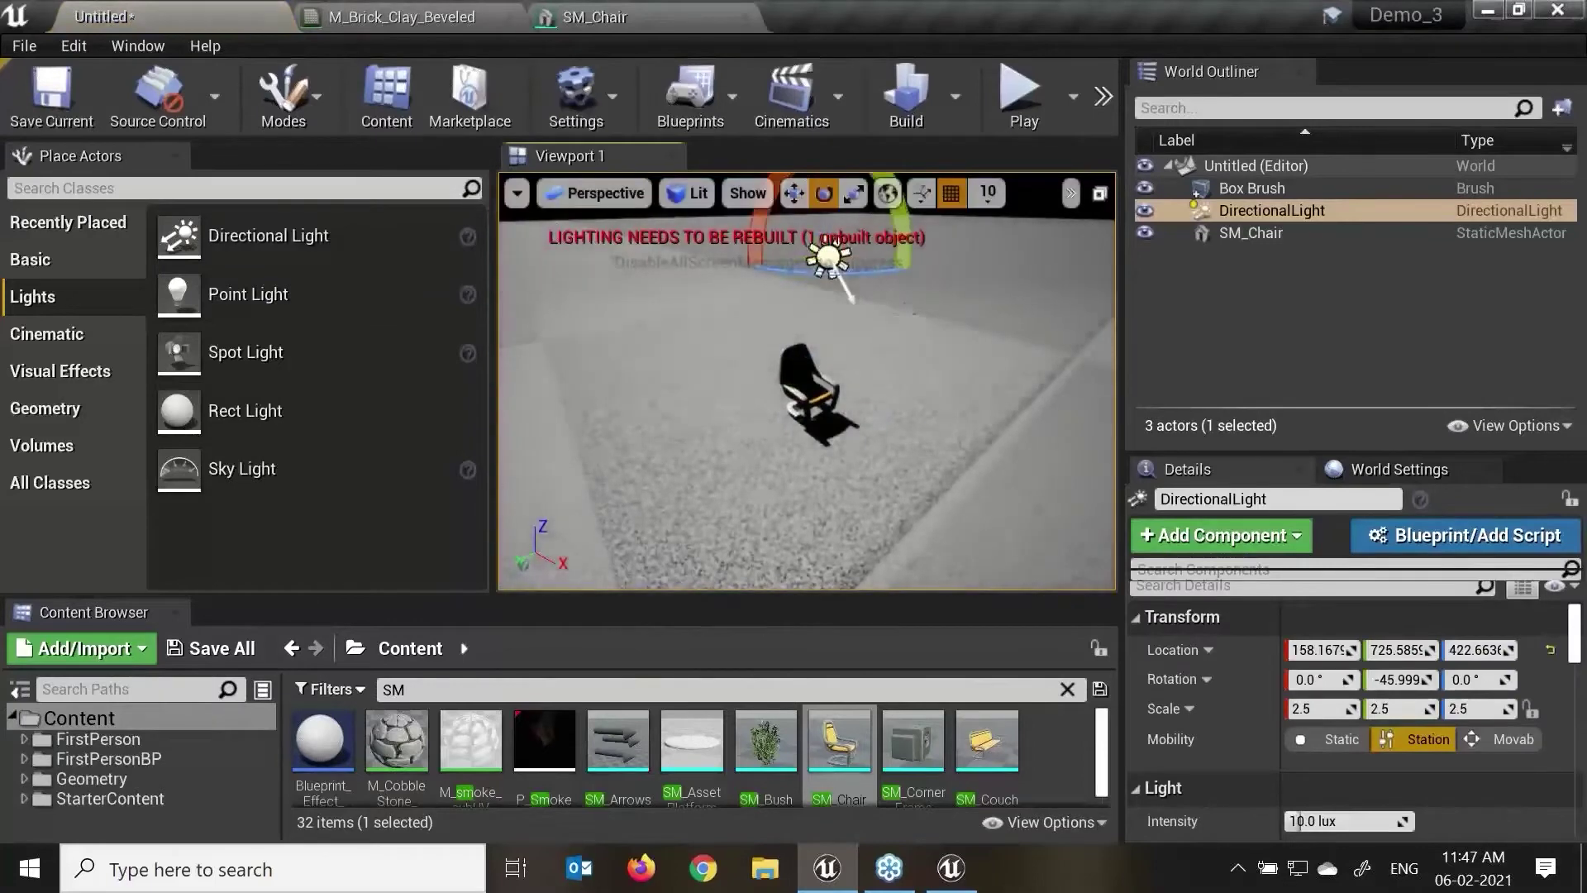
{"action": "middle_click_drag", "start_coordinate": [913, 313], "coordinate": [913, 248]}
{"action": "left_click_drag", "start_coordinate": [882, 291], "coordinate": [867, 432]}
{"action": "left_click_drag", "start_coordinate": [909, 377], "coordinate": [821, 387], "text": "alt"}
{"action": "left_click_drag", "start_coordinate": [769, 286], "coordinate": [754, 320]}
{"action": "left_click_drag", "start_coordinate": [798, 248], "coordinate": [780, 311]}
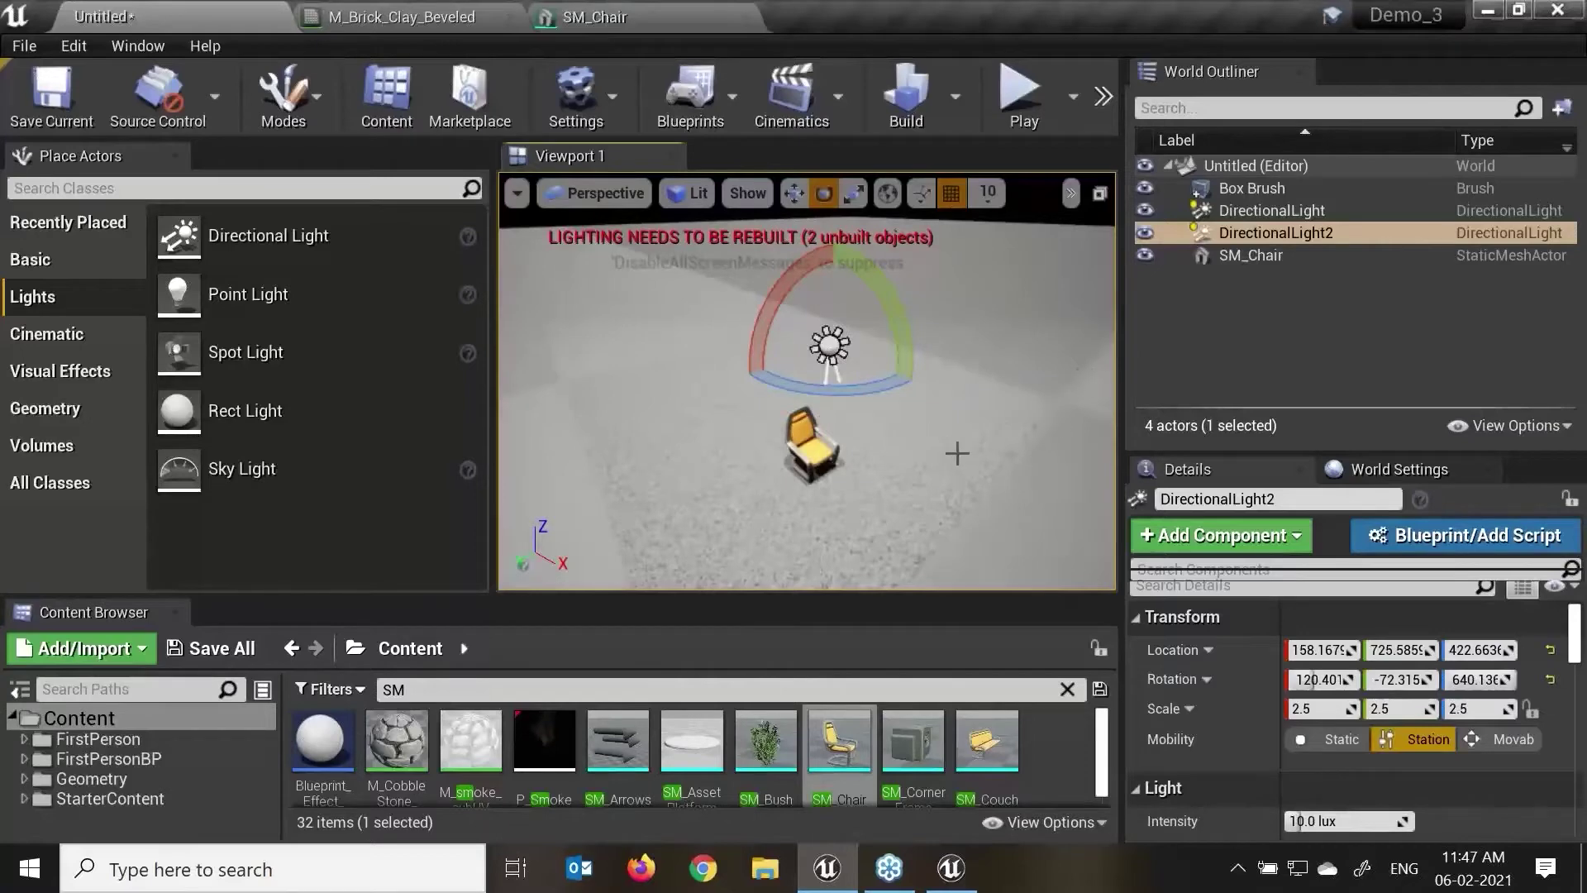
{"action": "left_click_drag", "start_coordinate": [931, 457], "coordinate": [843, 418], "text": "alt"}
{"action": "key", "text": "w"}
{"action": "left_click_drag", "start_coordinate": [805, 292], "coordinate": [805, 218]}
{"action": "left_click_drag", "start_coordinate": [748, 269], "coordinate": [471, 276]}
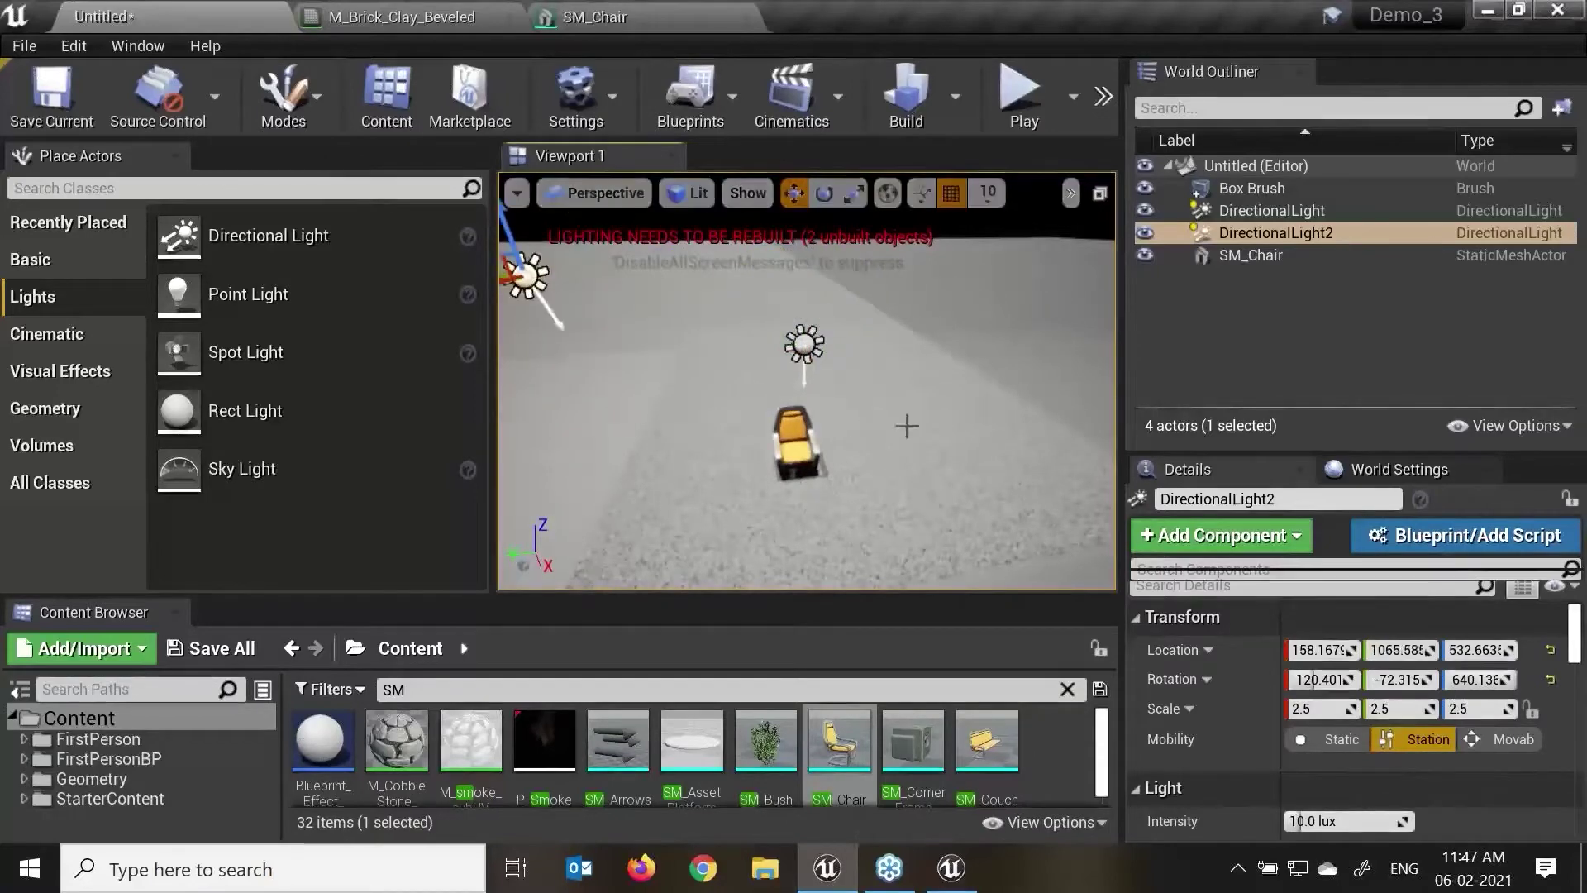
{"action": "scroll", "coordinate": [906, 425], "scroll_direction": "down", "scroll_amount": 3}
{"action": "left_click_drag", "start_coordinate": [806, 380], "coordinate": [793, 378], "text": "alt"}
{"action": "key", "text": "Delete"}
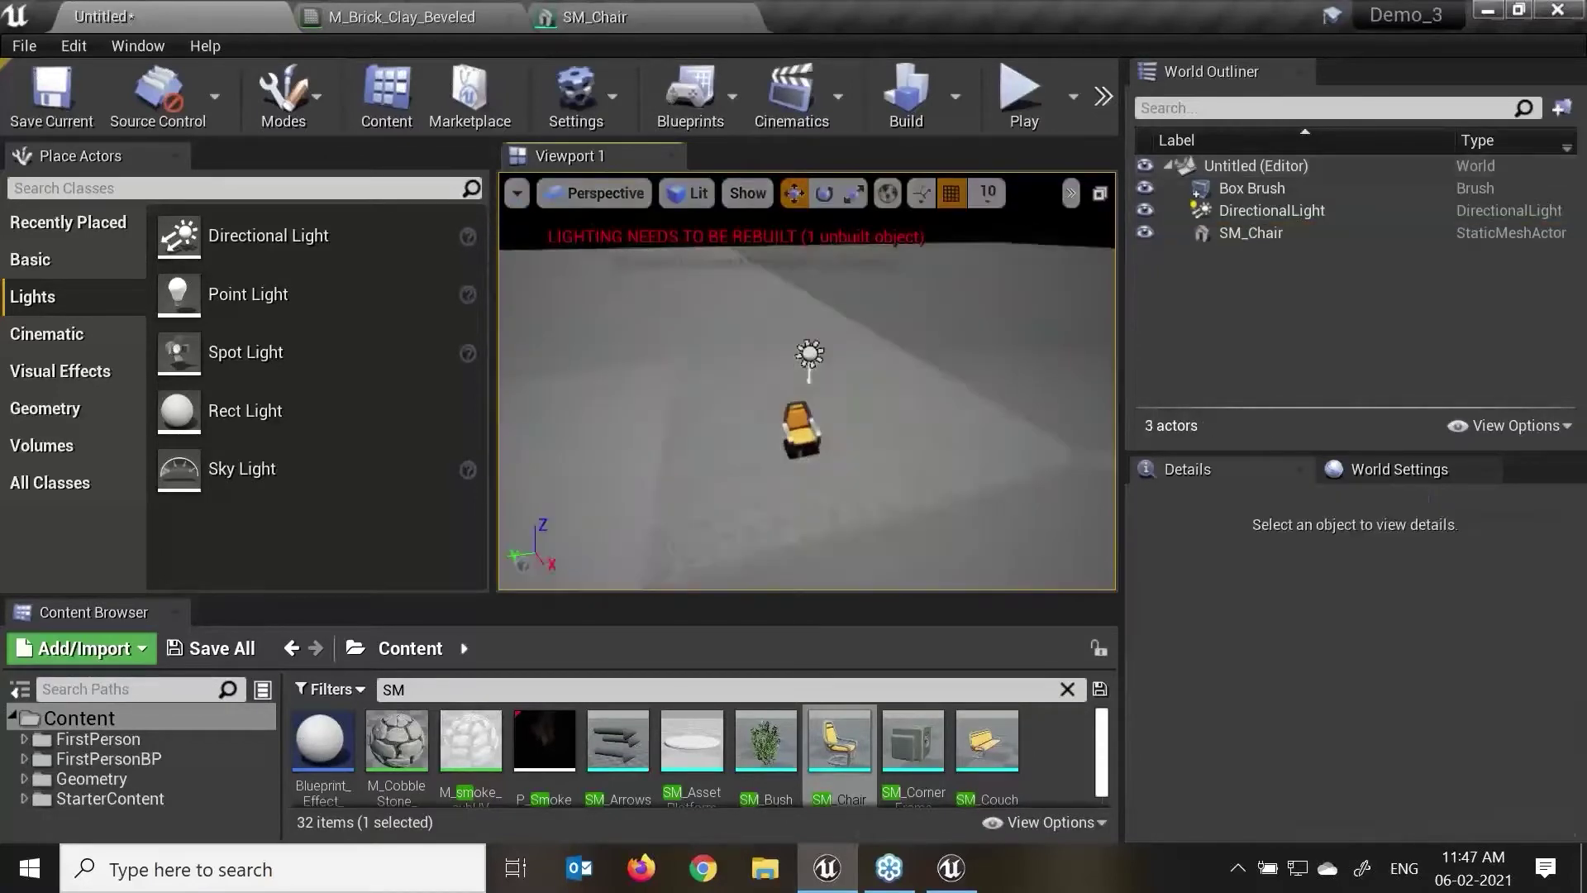
Step: Move the directional light away from the chair to about Y 1055.6 and Z 452.7
{"action": "left_click", "coordinate": [809, 354]}
{"action": "left_click_drag", "start_coordinate": [766, 367], "coordinate": [630, 312]}
{"action": "mouse_move", "coordinate": [580, 364]}
{"action": "left_mouse_down"}
{"action": "mouse_move", "coordinate": [748, 370]}
{"action": "mouse_move", "coordinate": [595, 376]}
{"action": "left_mouse_up"}
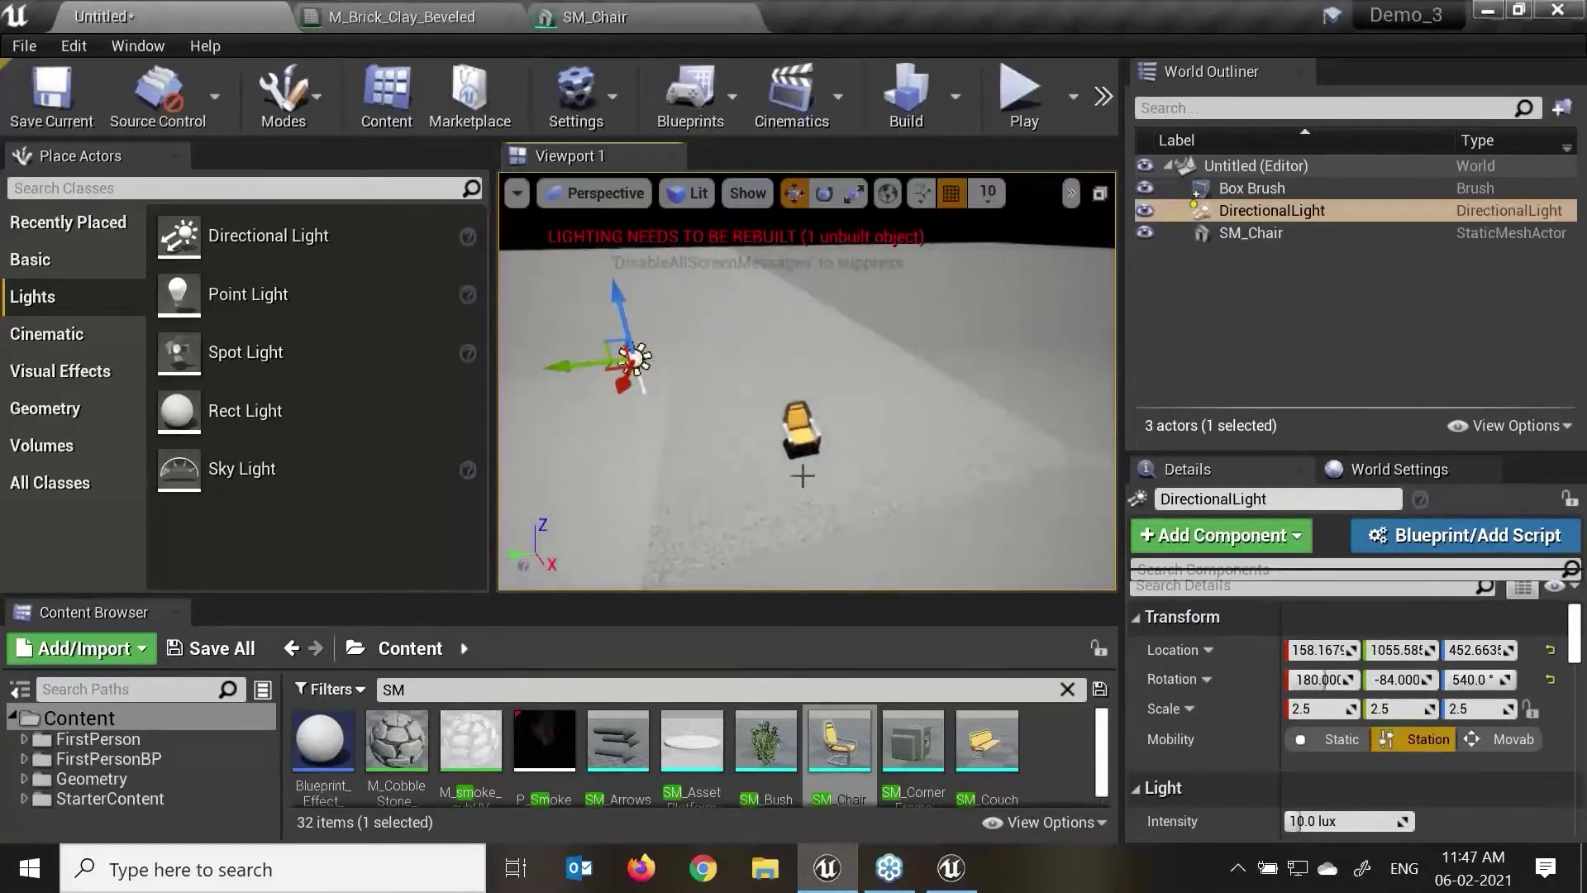
{"action": "left_click_drag", "start_coordinate": [776, 446], "coordinate": [755, 419], "text": "alt"}
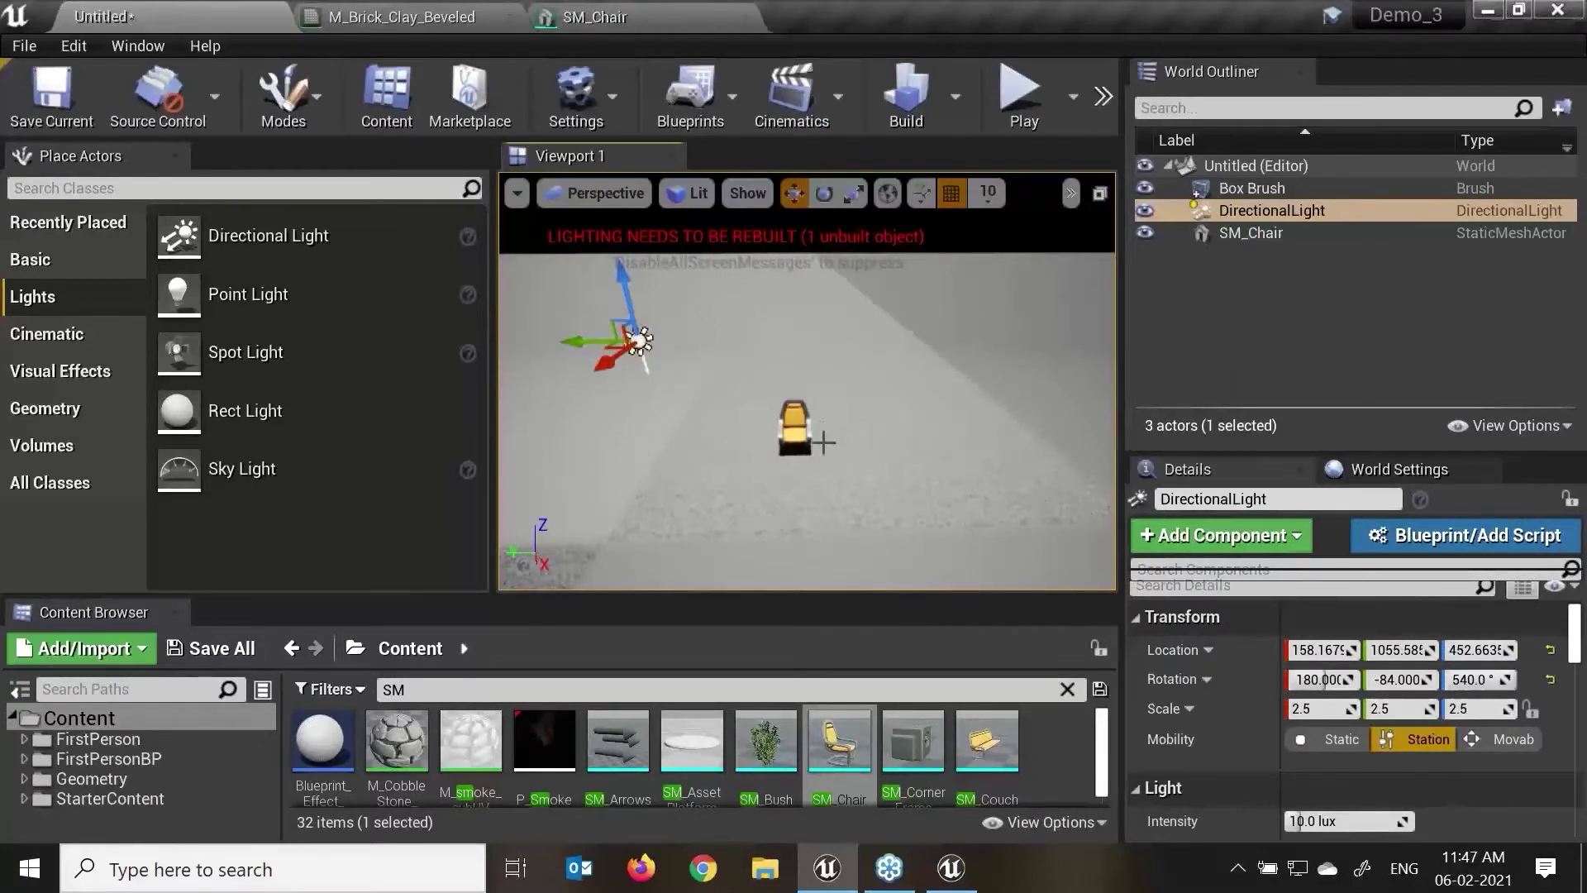
Step: Rename the directional light to Sunlight
{"action": "left_click", "coordinate": [1257, 505]}
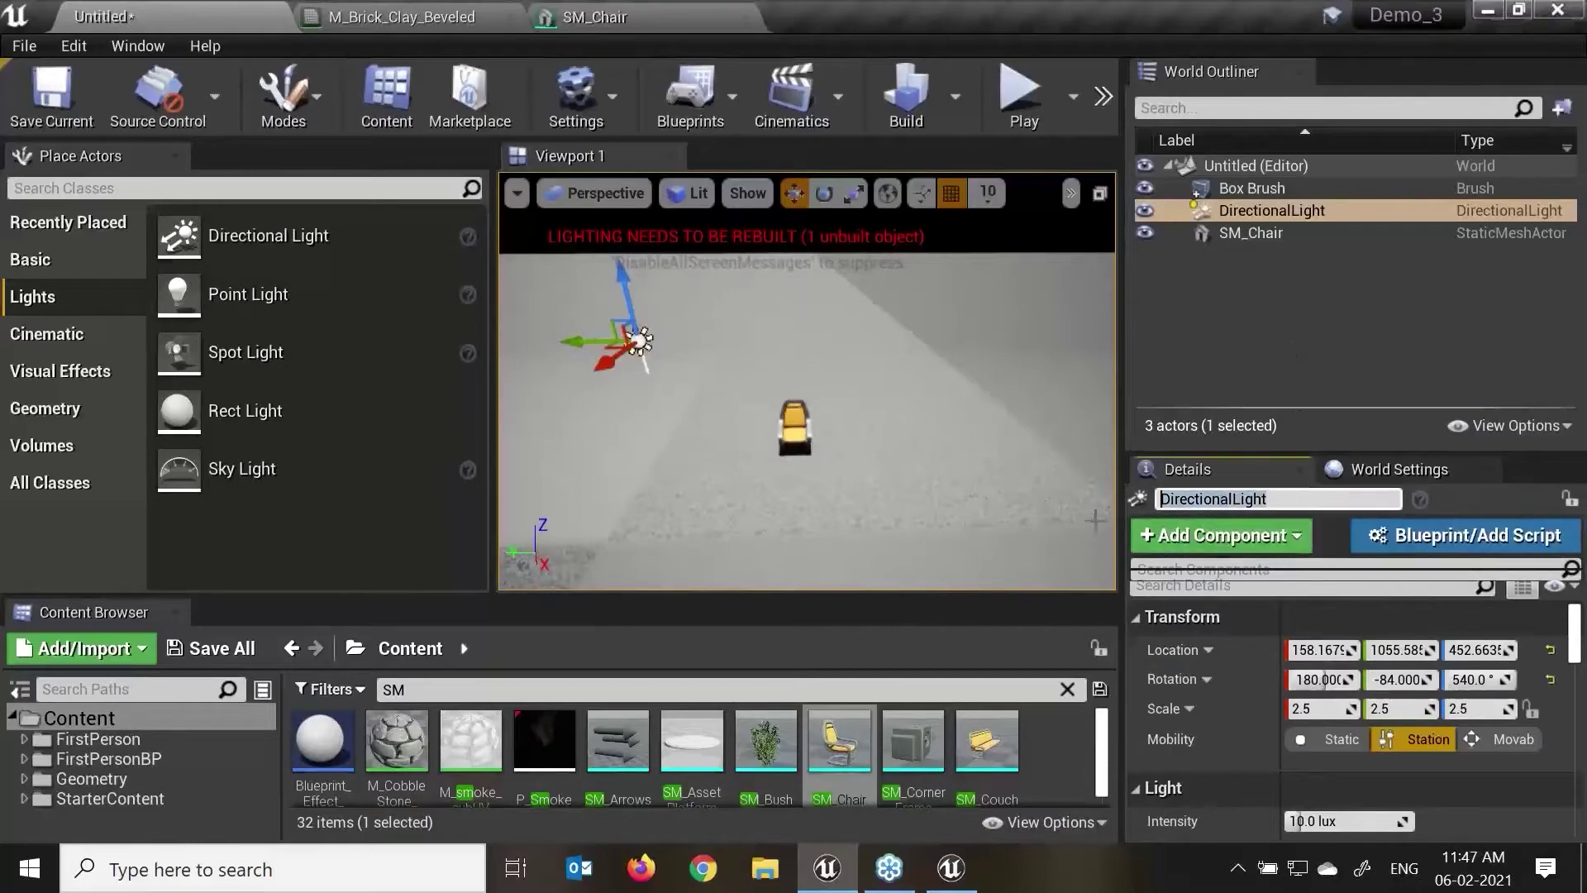
{"action": "type", "text": "Su"}
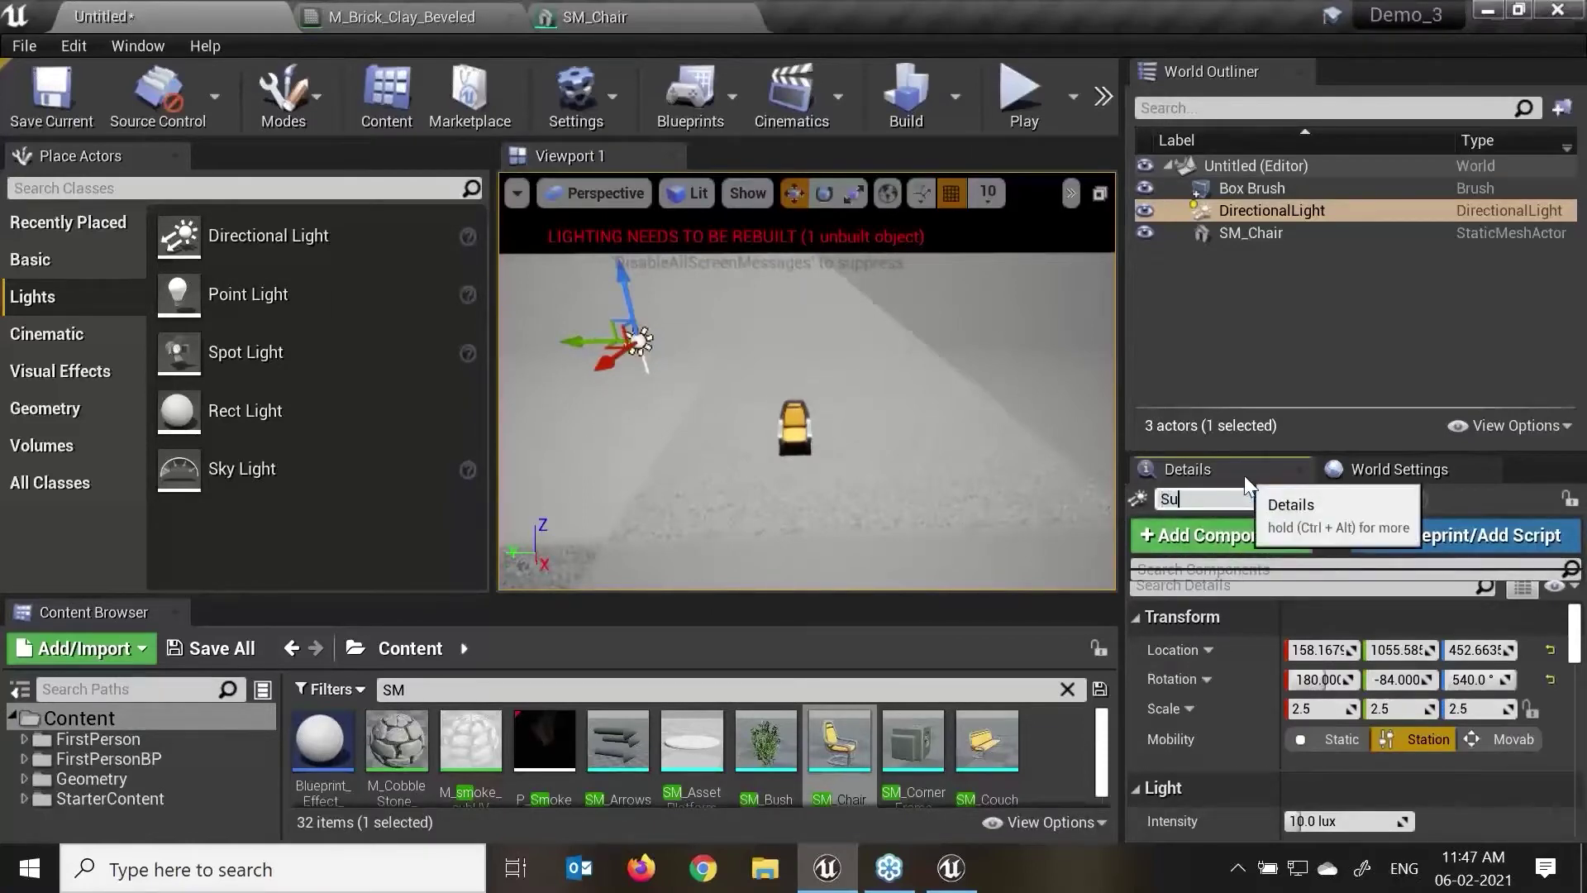
{"action": "type", "text": "nlight"}
{"action": "key", "text": "Return"}
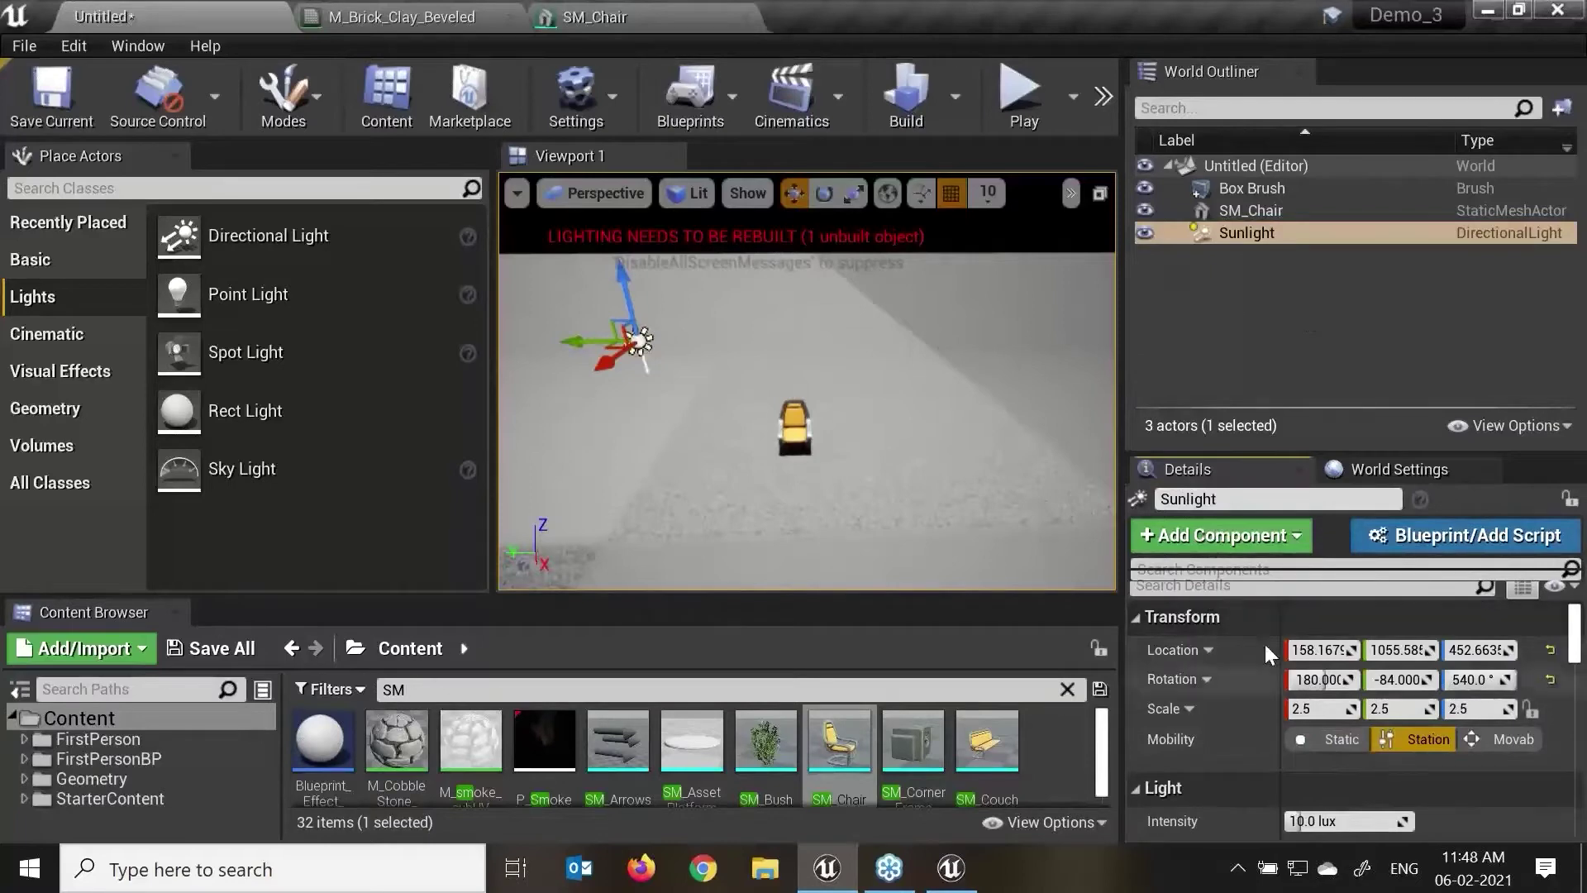
Step: Enlarge the details area and set the Sunlight's X location to 158, X rotation to about 169.2° and X scale to 2.48
{"action": "left_click_drag", "start_coordinate": [1308, 449], "coordinate": [1309, 261]}
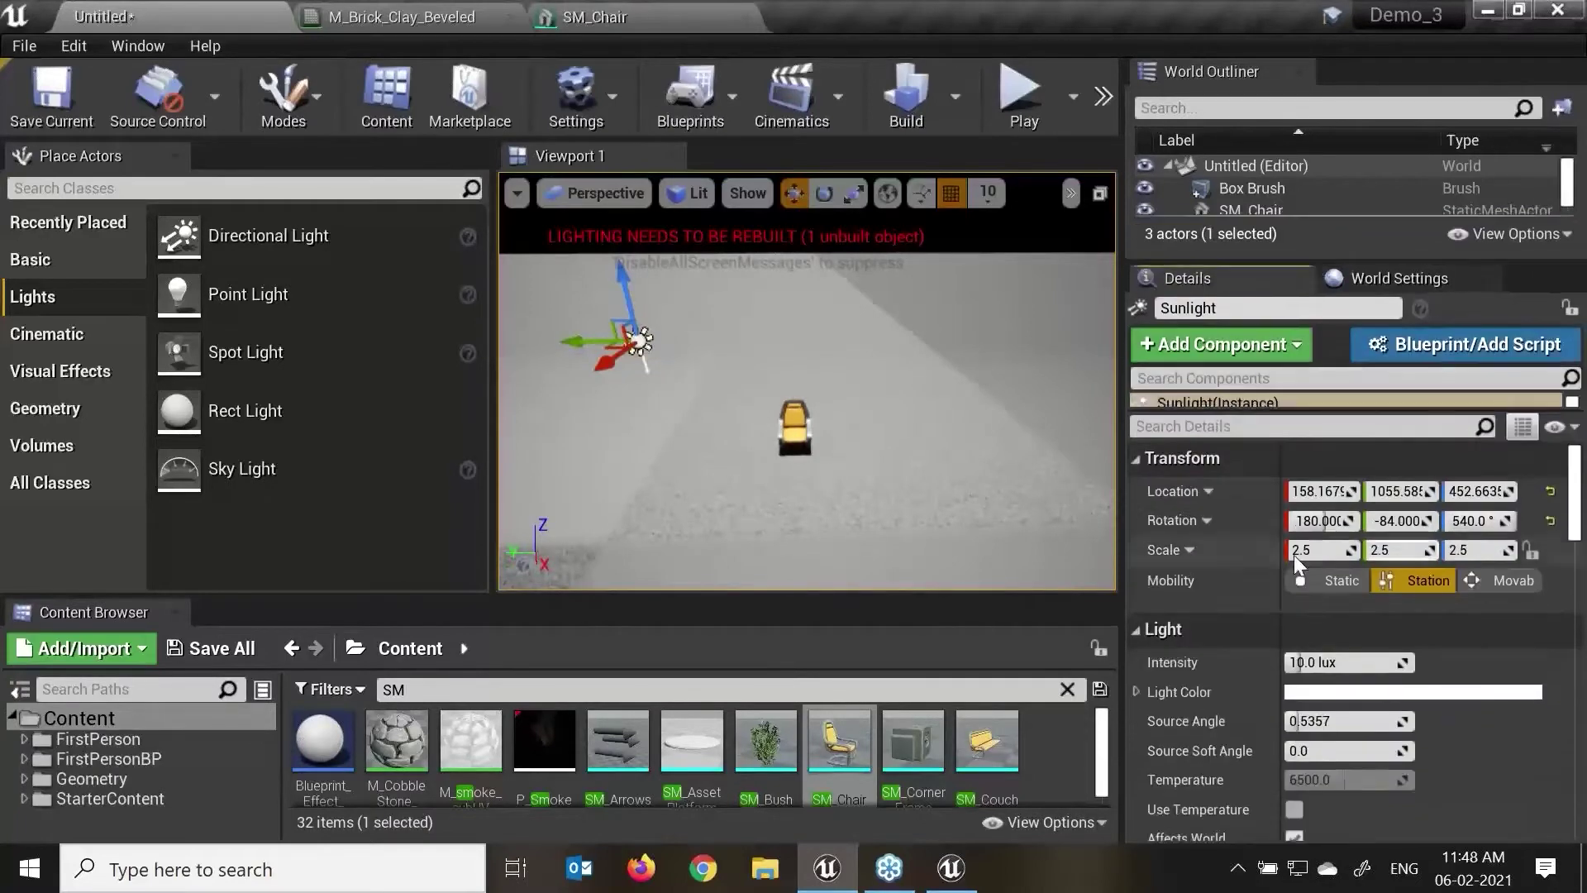
{"action": "left_click_drag", "start_coordinate": [1323, 492], "coordinate": [1320, 549]}
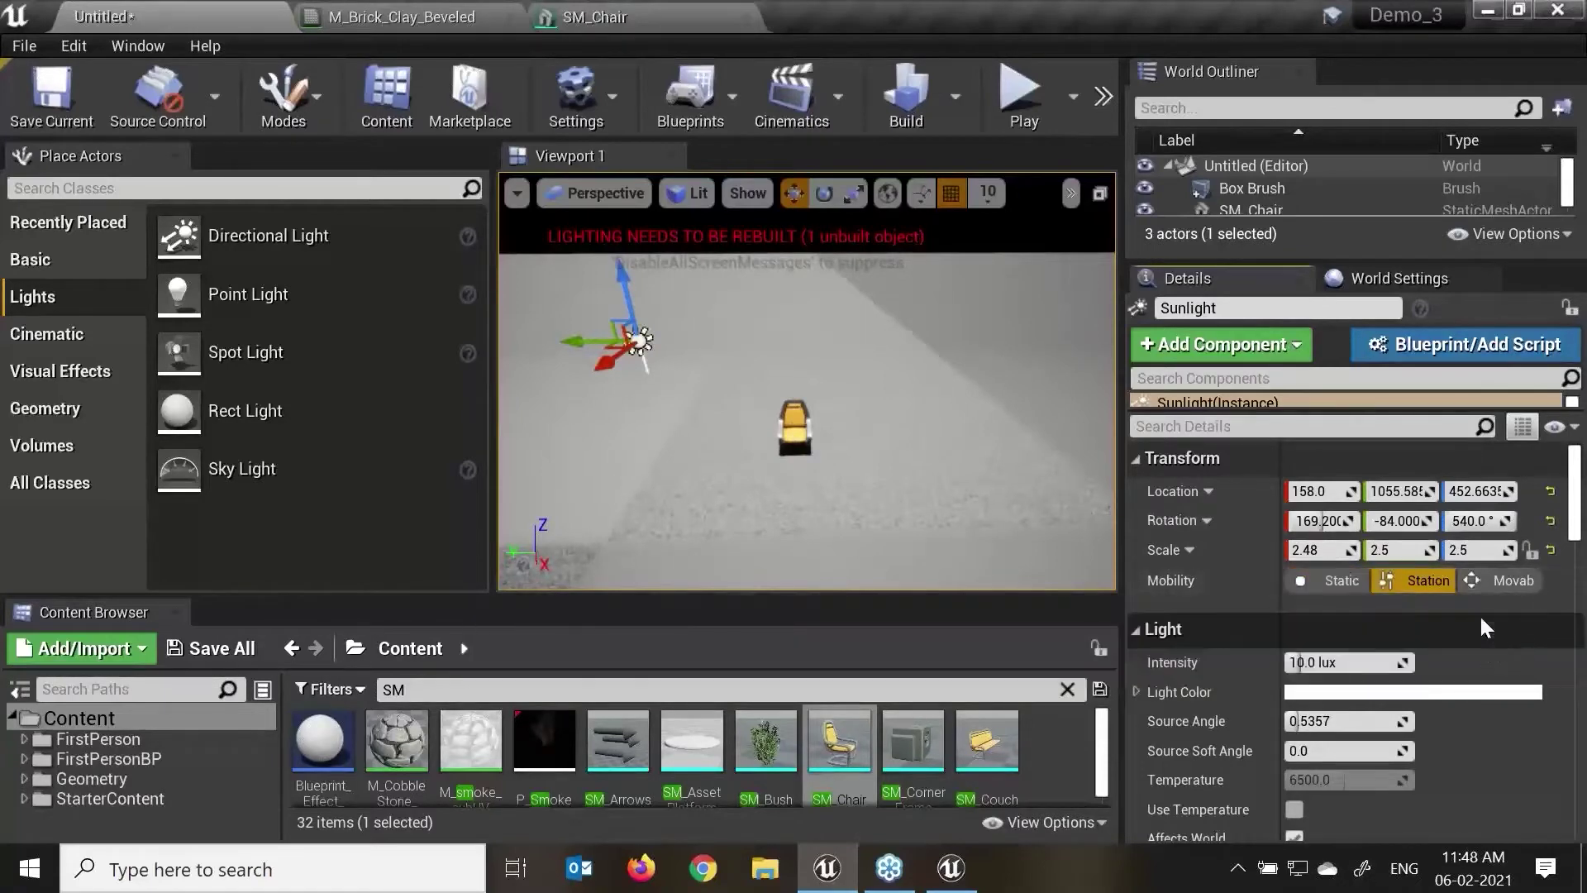
Step: Try the Static and Stationary mobility options on the Sunlight and set its mobility to Movable
{"action": "left_click", "coordinate": [1508, 582]}
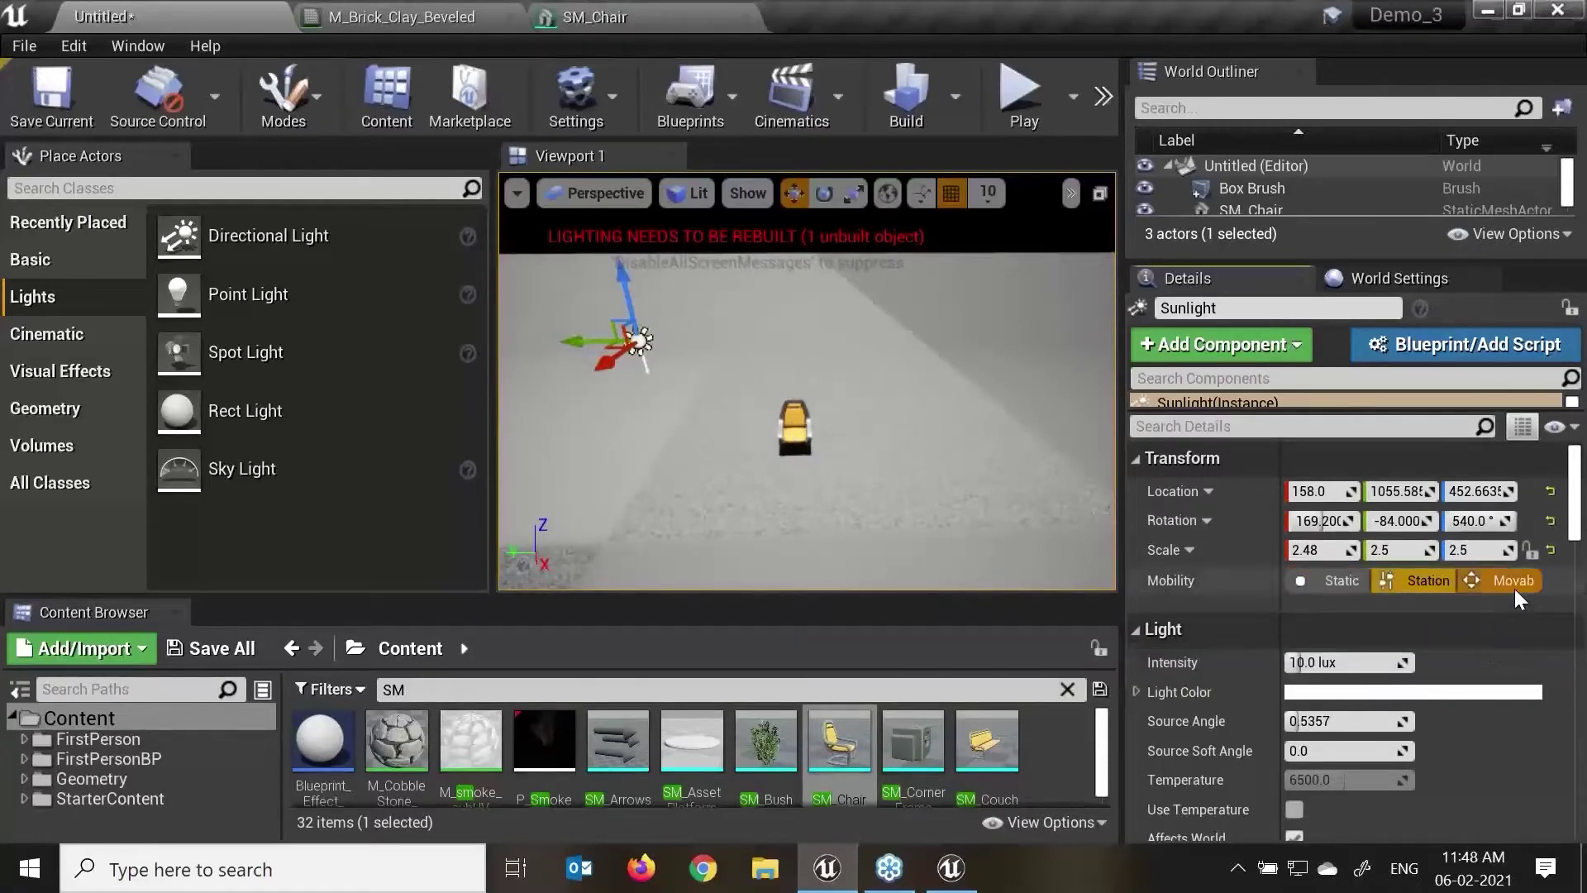
{"action": "left_click", "coordinate": [1332, 583]}
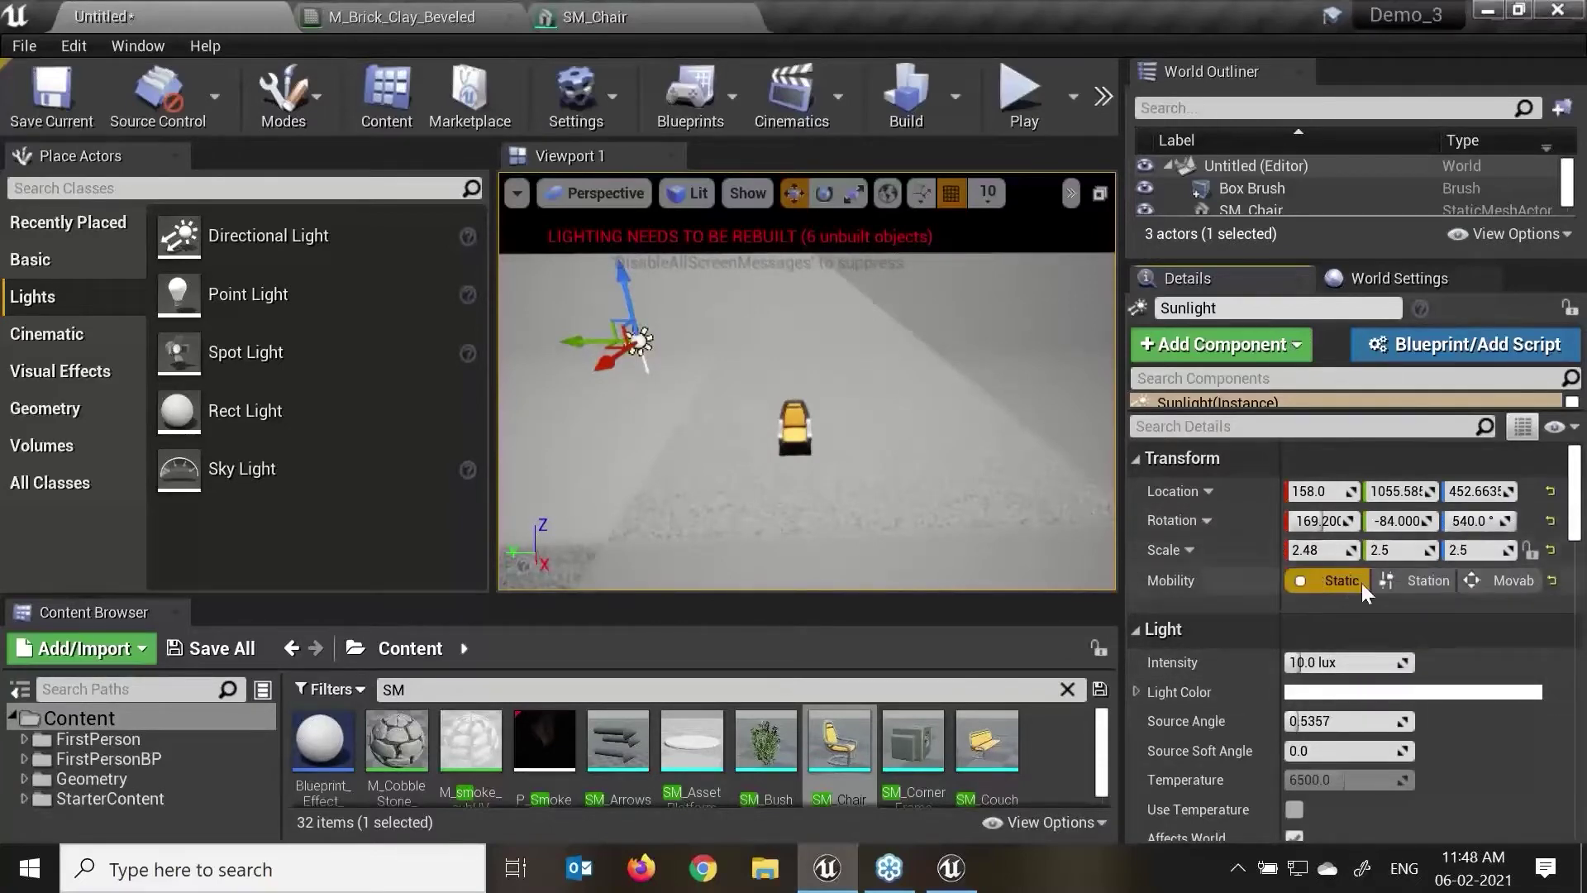
{"action": "left_click", "coordinate": [1428, 581]}
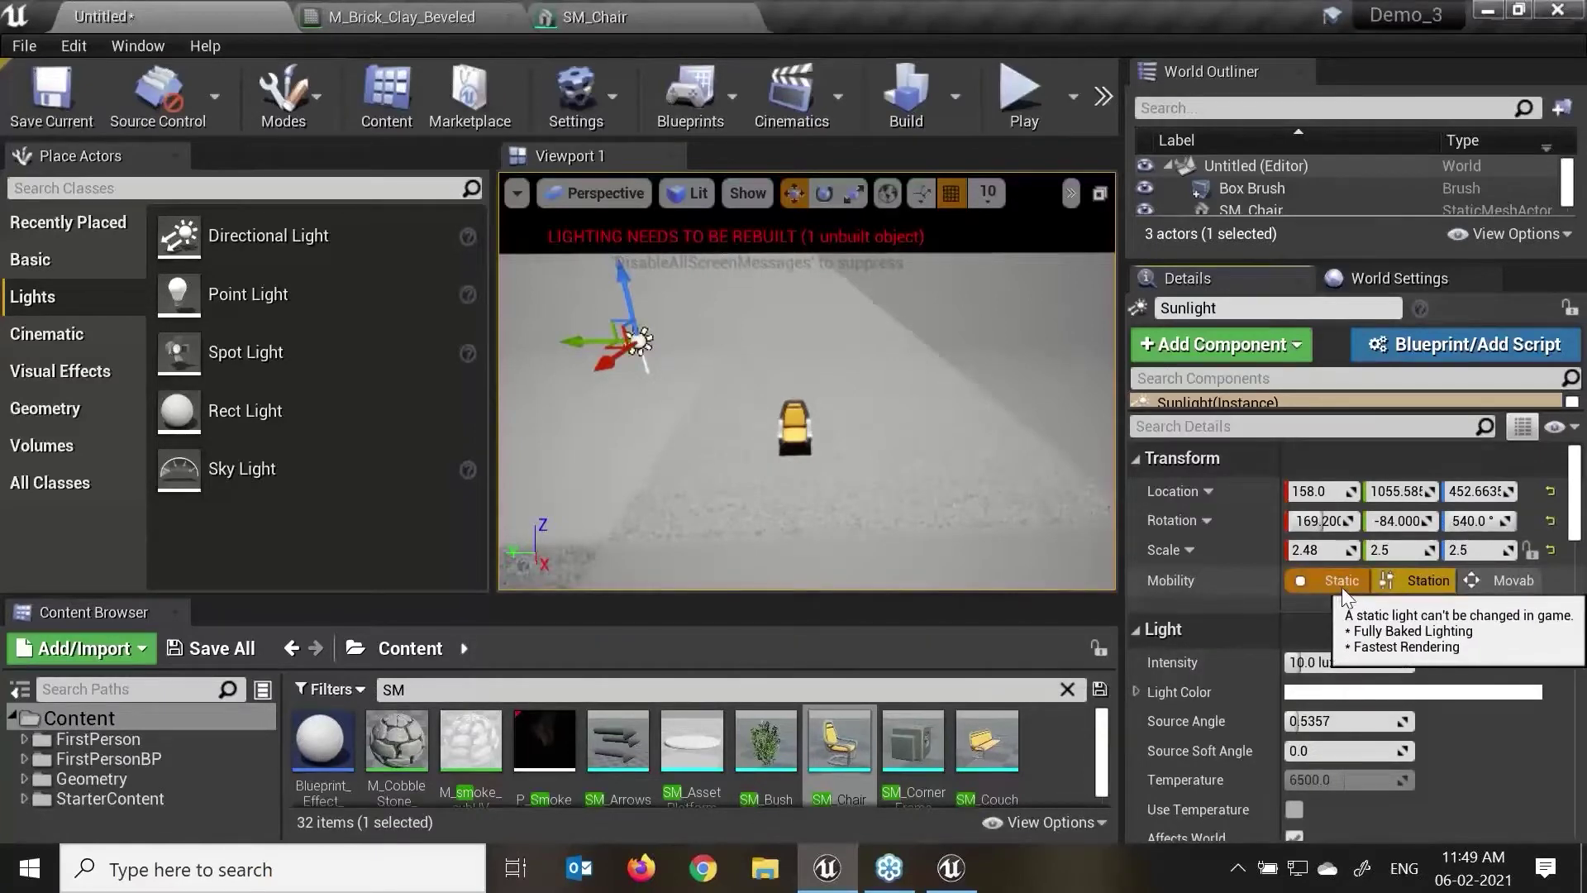
{"action": "left_click", "coordinate": [1489, 582]}
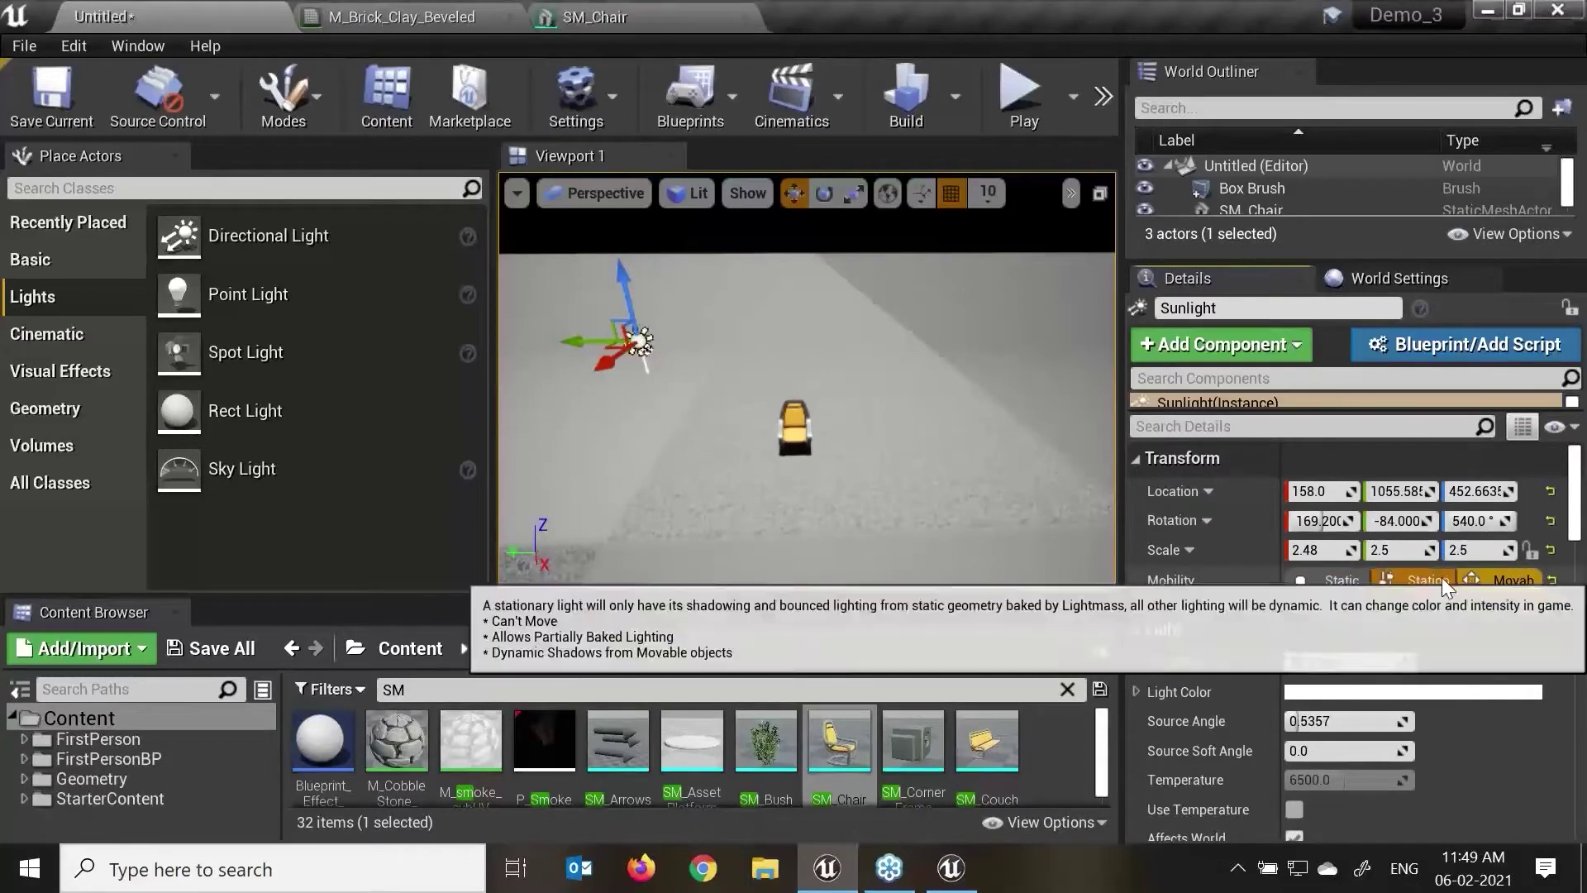
Step: Move the Sunlight across to the other side of the chair at about Y 455.6 and raise its intensity to about 12.42 lux
{"action": "left_click_drag", "start_coordinate": [591, 341], "coordinate": [880, 339]}
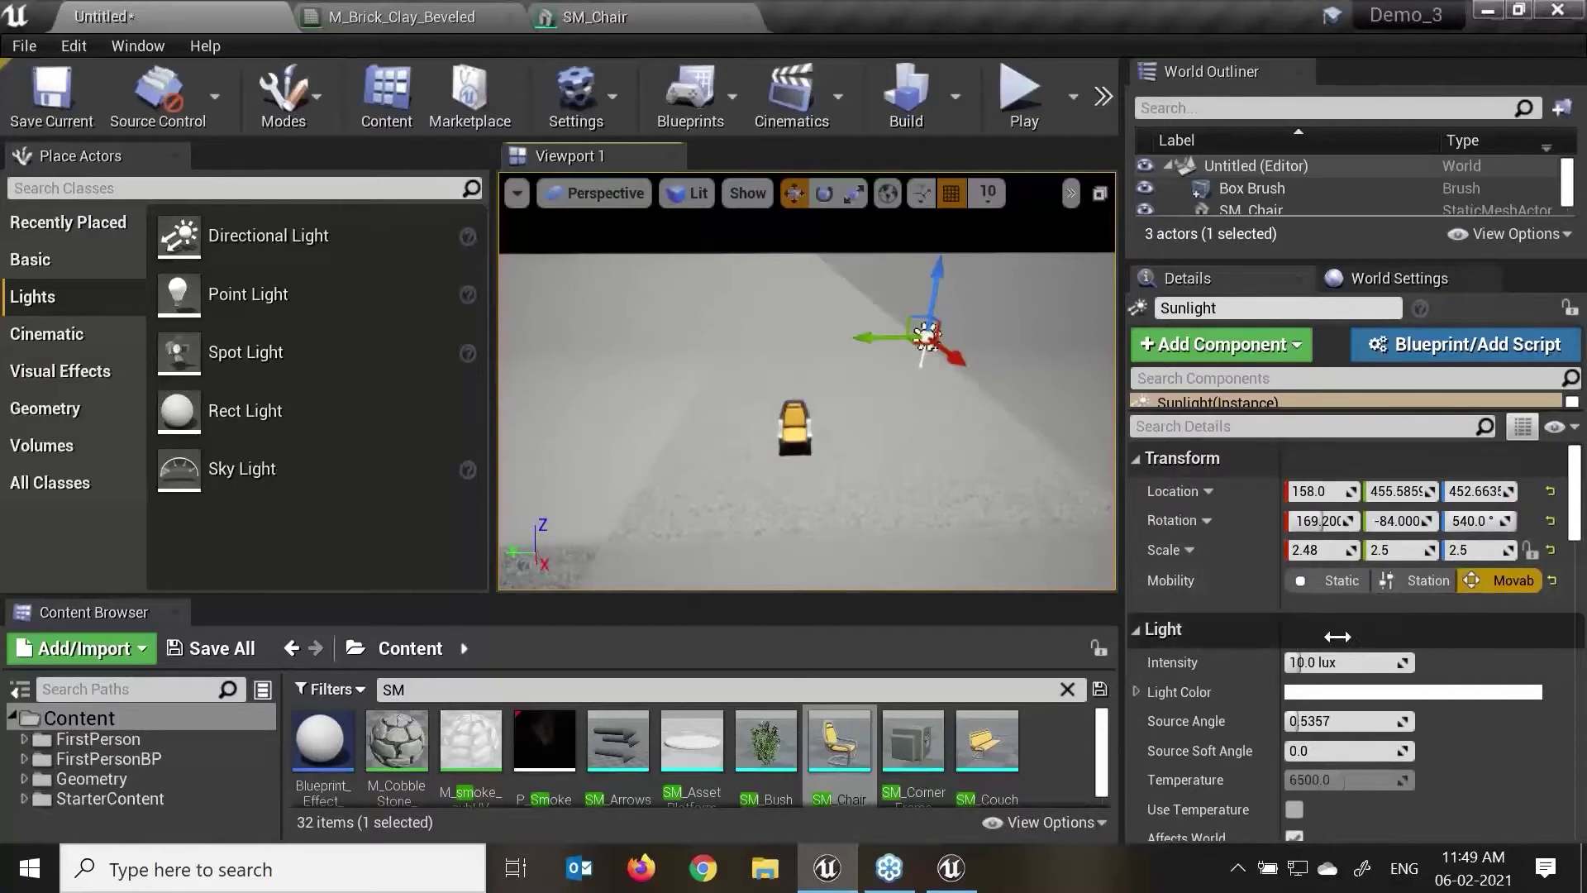
{"action": "left_click_drag", "start_coordinate": [1339, 662], "coordinate": [1292, 662]}
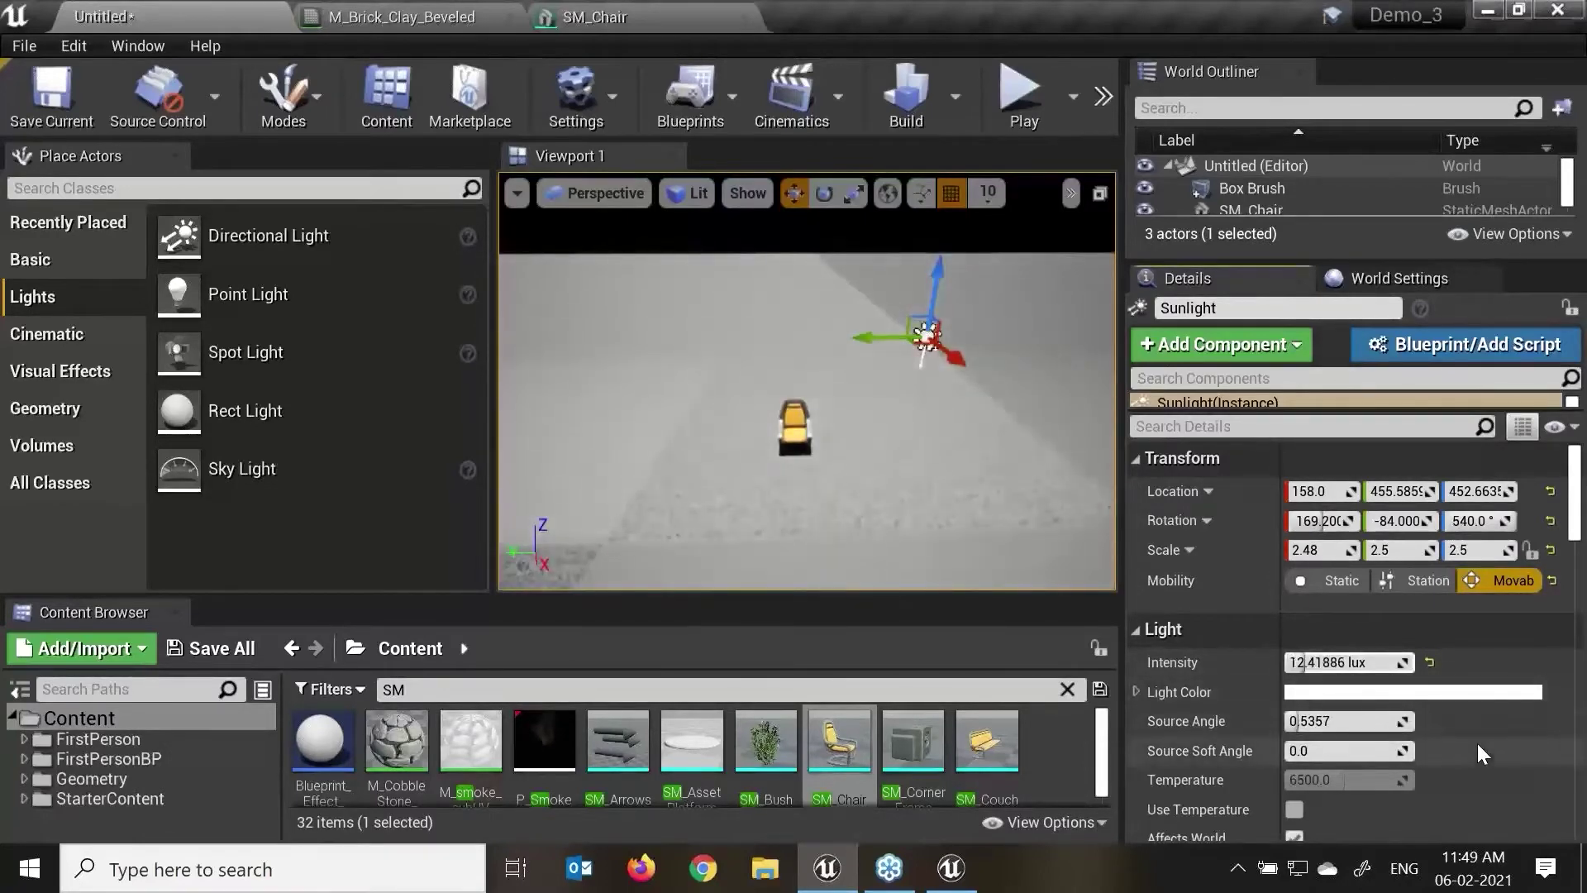
Step: Set the Sunlight's light color to a pale green, hex sRGB AEFFD0FF
{"action": "scroll", "coordinate": [1496, 741], "scroll_direction": "down", "scroll_amount": 1}
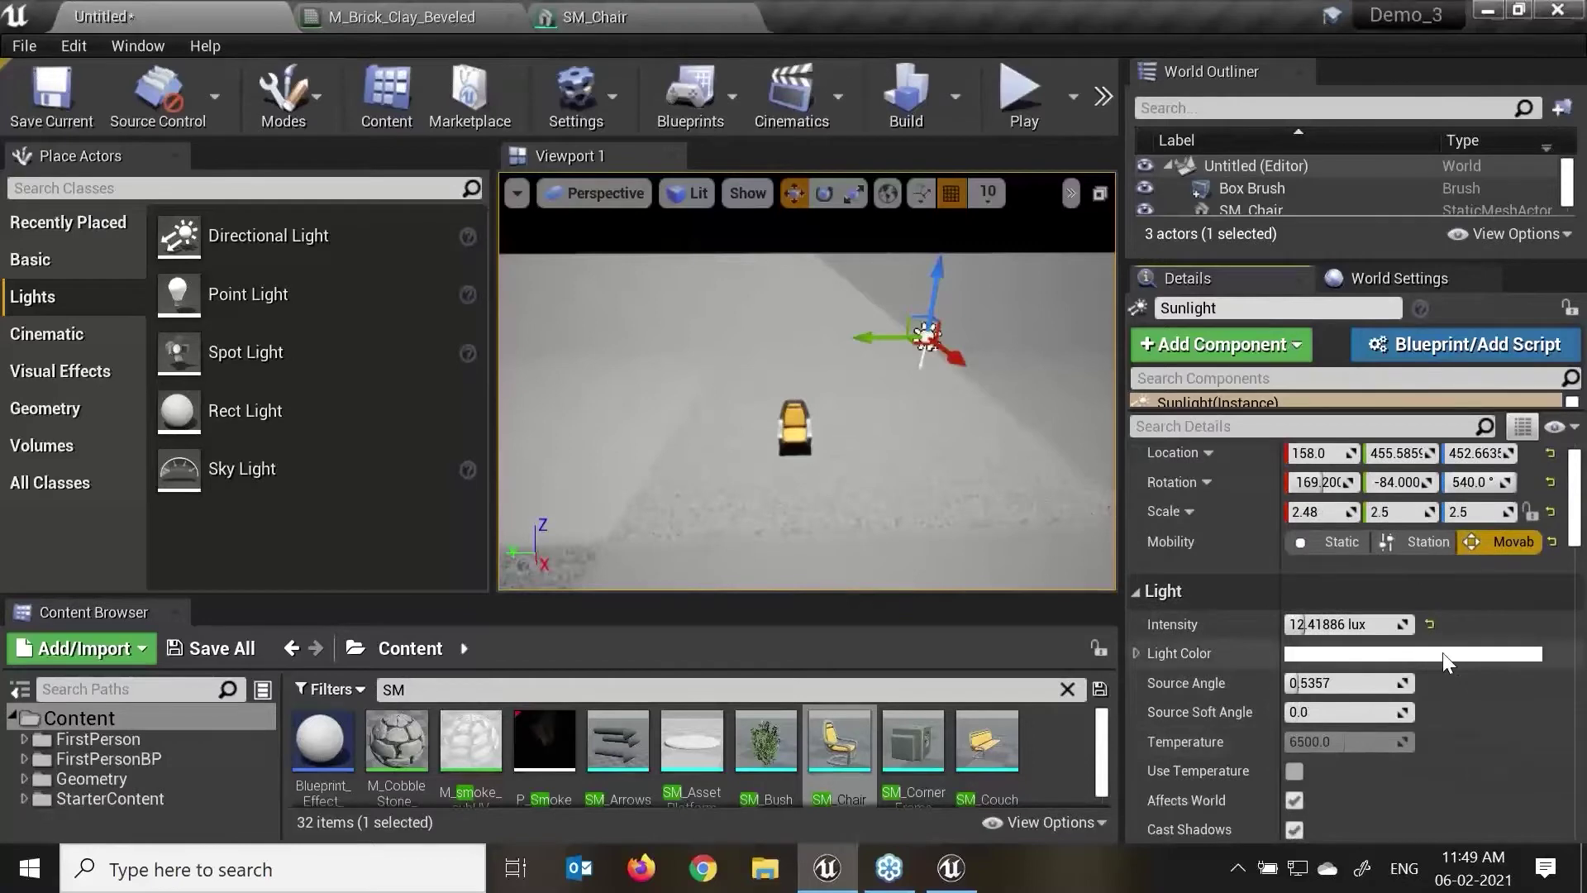
{"action": "left_click", "coordinate": [1441, 652]}
{"action": "left_click", "coordinate": [1079, 330]}
{"action": "left_click", "coordinate": [1077, 442]}
{"action": "mouse_move", "coordinate": [992, 445]}
{"action": "left_mouse_down"}
{"action": "mouse_move", "coordinate": [1040, 334]}
{"action": "mouse_move", "coordinate": [954, 359]}
{"action": "mouse_move", "coordinate": [1001, 430]}
{"action": "left_mouse_up"}
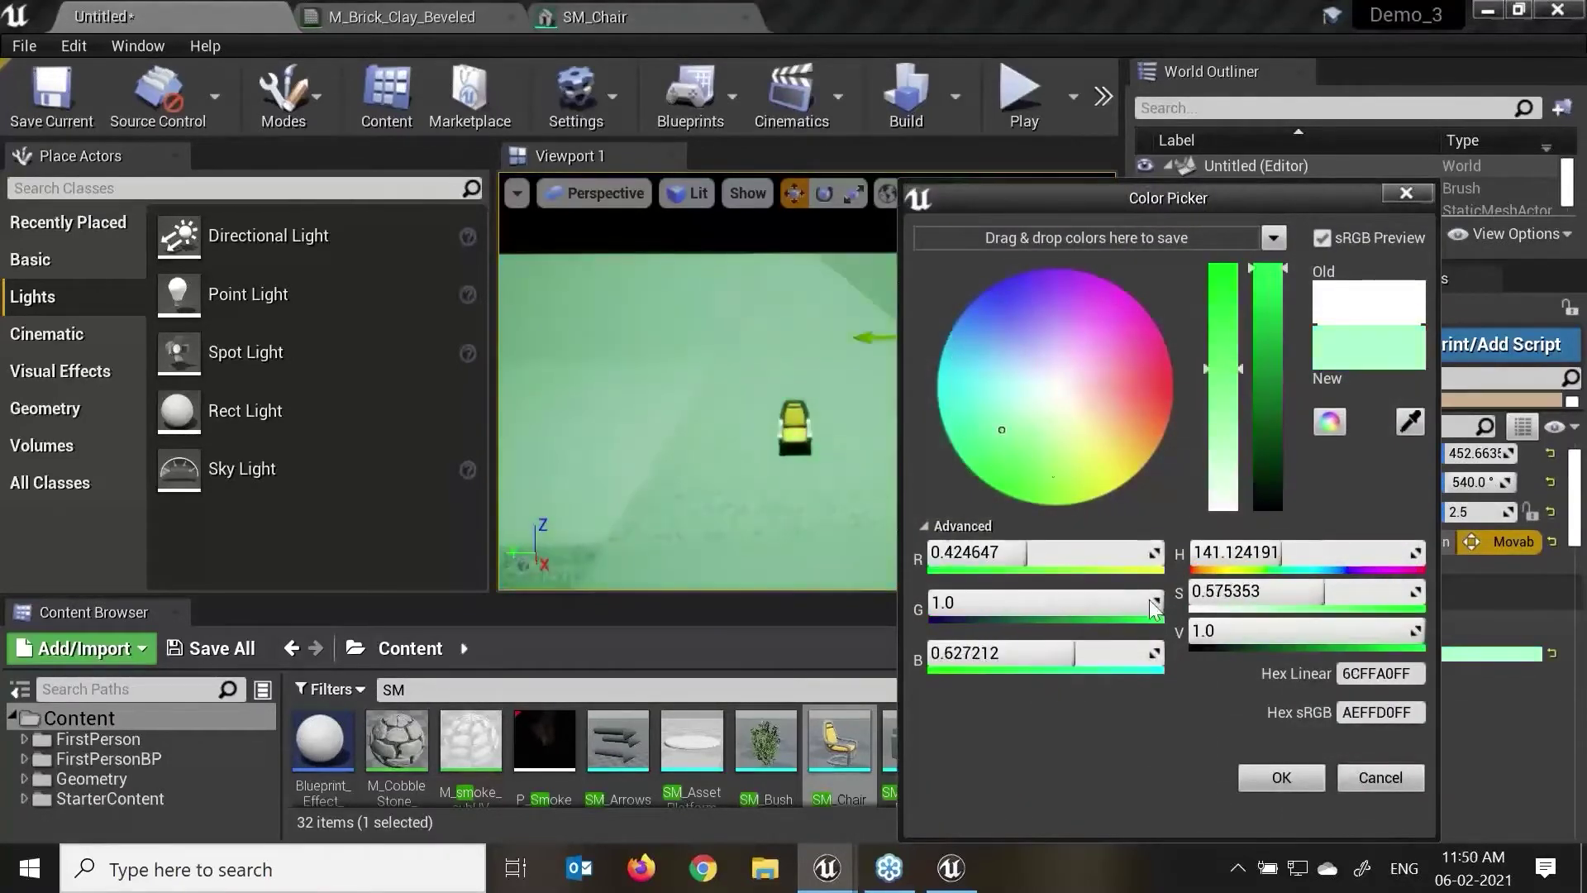
{"action": "left_click", "coordinate": [1280, 777]}
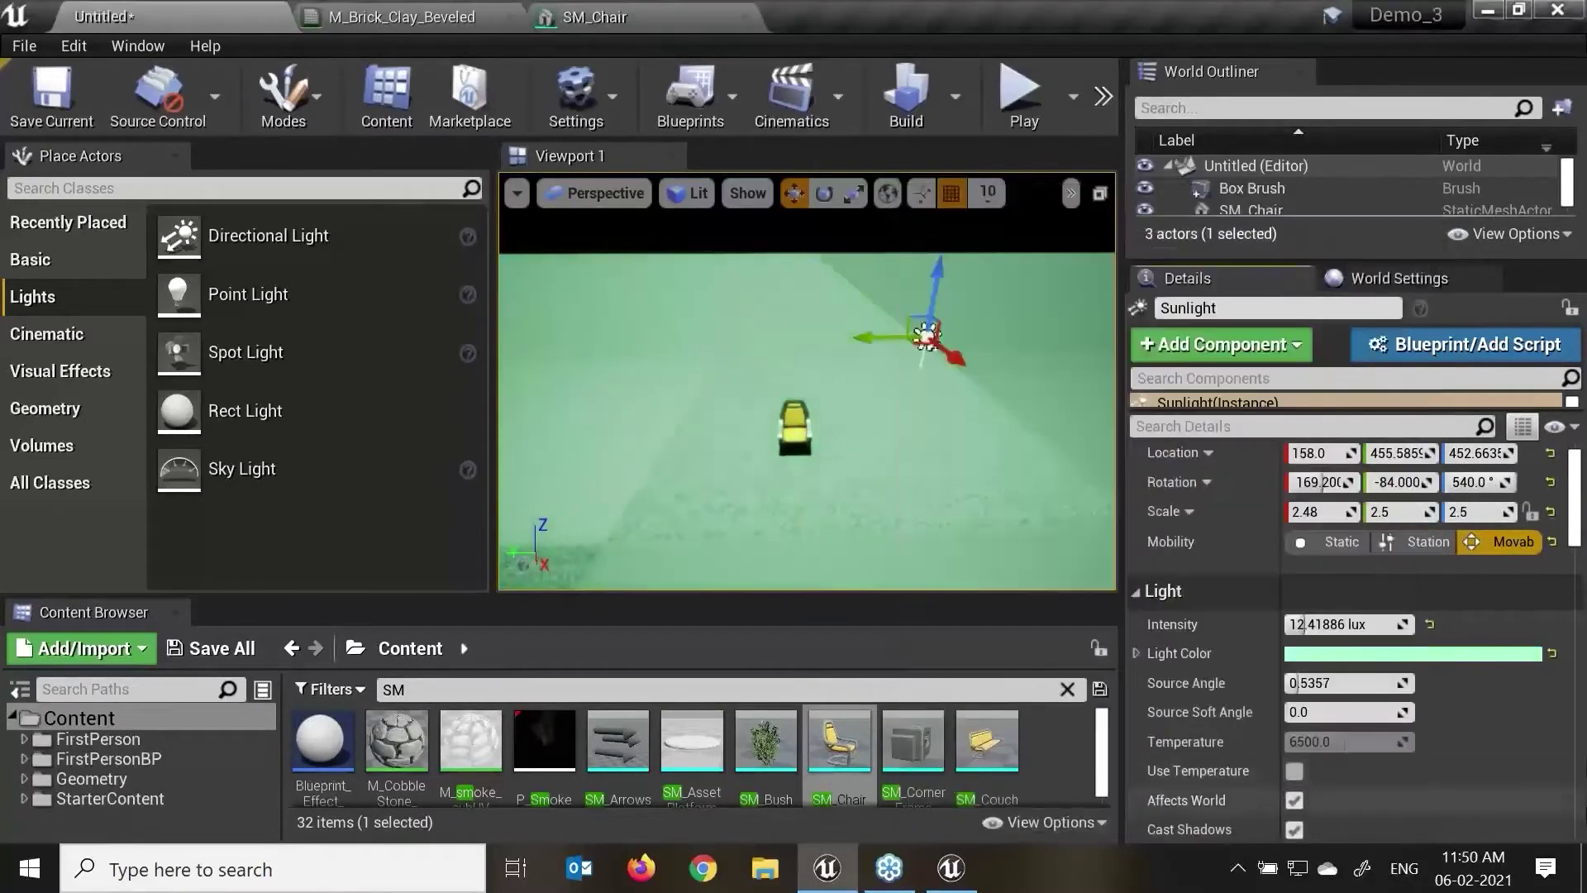
Step: Turn the Sunlight's color pure red by setting its green and blue channels to 0 and raising red to the maximum
{"action": "left_click", "coordinate": [1137, 653]}
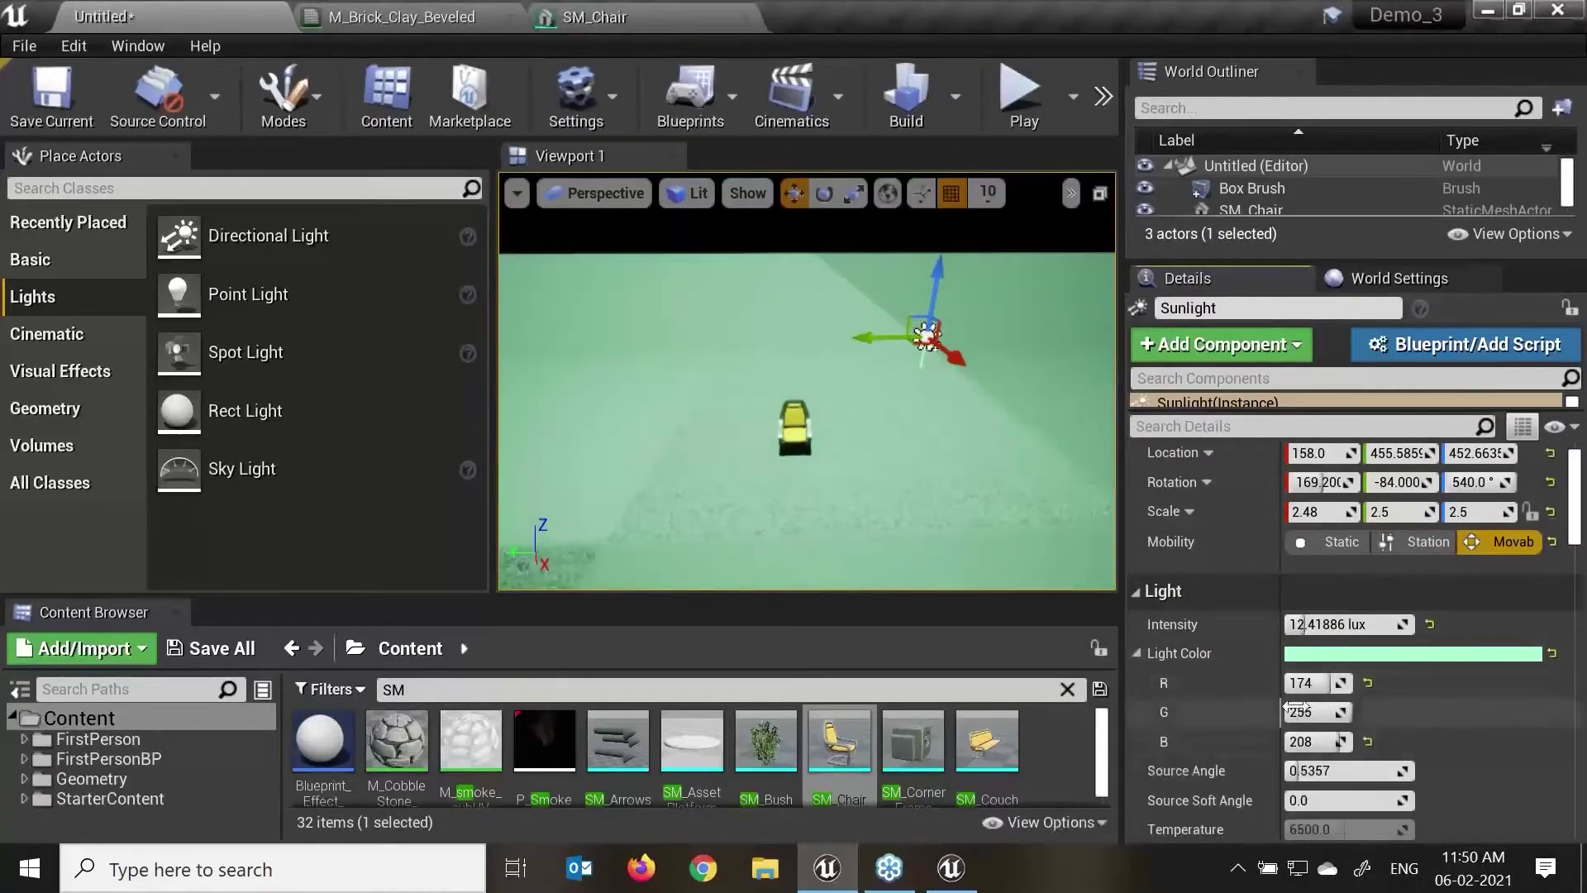
{"action": "left_click_drag", "start_coordinate": [1328, 684], "coordinate": [1281, 686]}
{"action": "left_click_drag", "start_coordinate": [1314, 707], "coordinate": [1264, 707]}
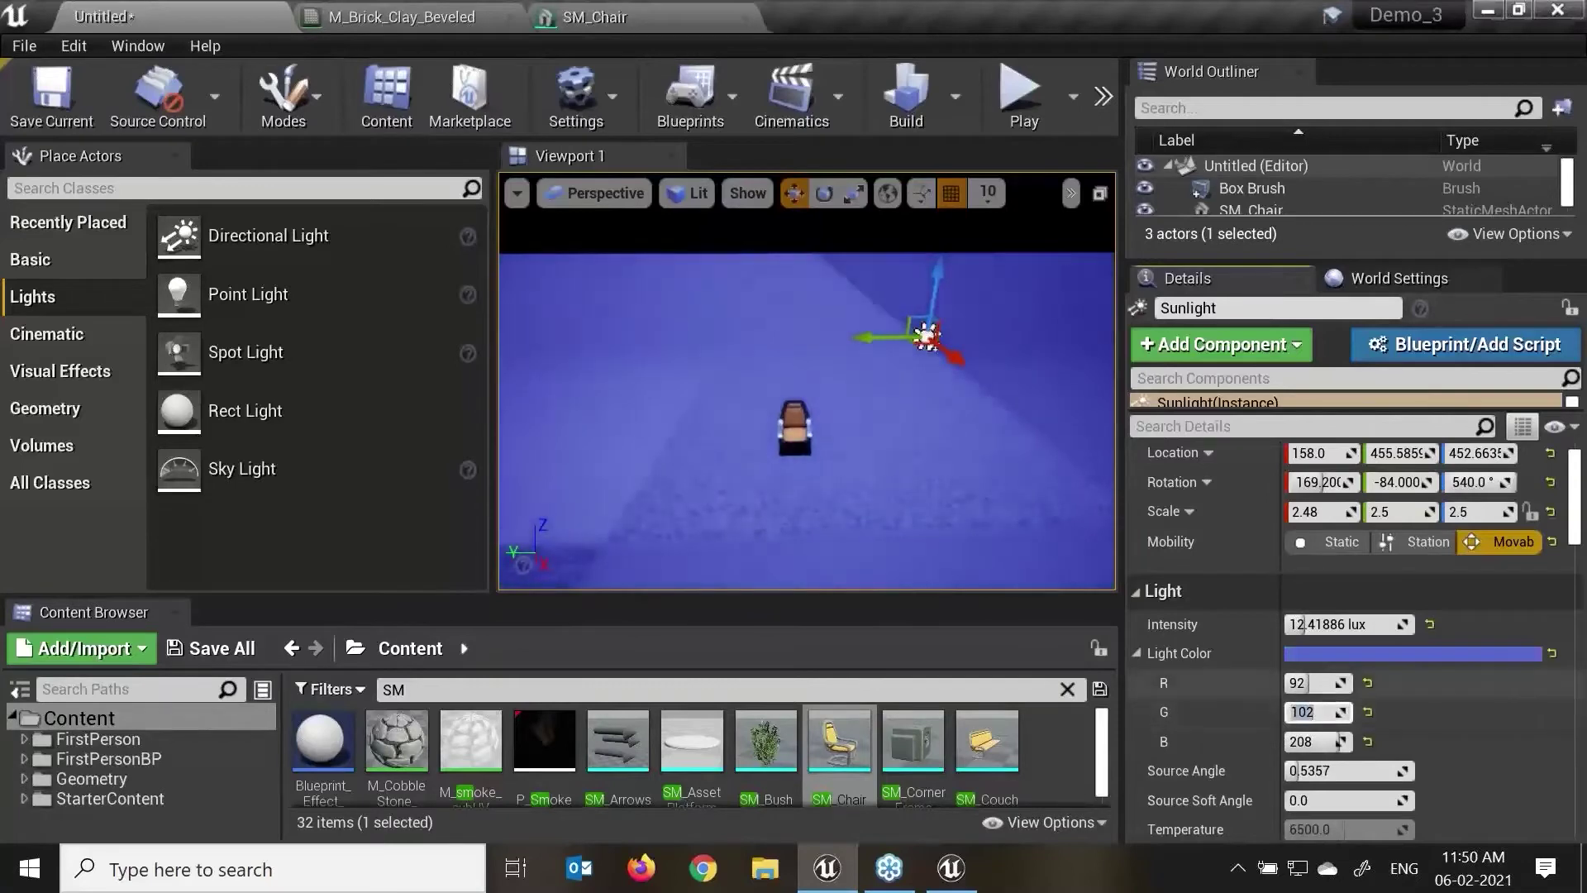
{"action": "key", "text": "Return"}
{"action": "left_click", "coordinate": [1303, 741]}
{"action": "type", "text": "0"}
{"action": "key", "text": "Return"}
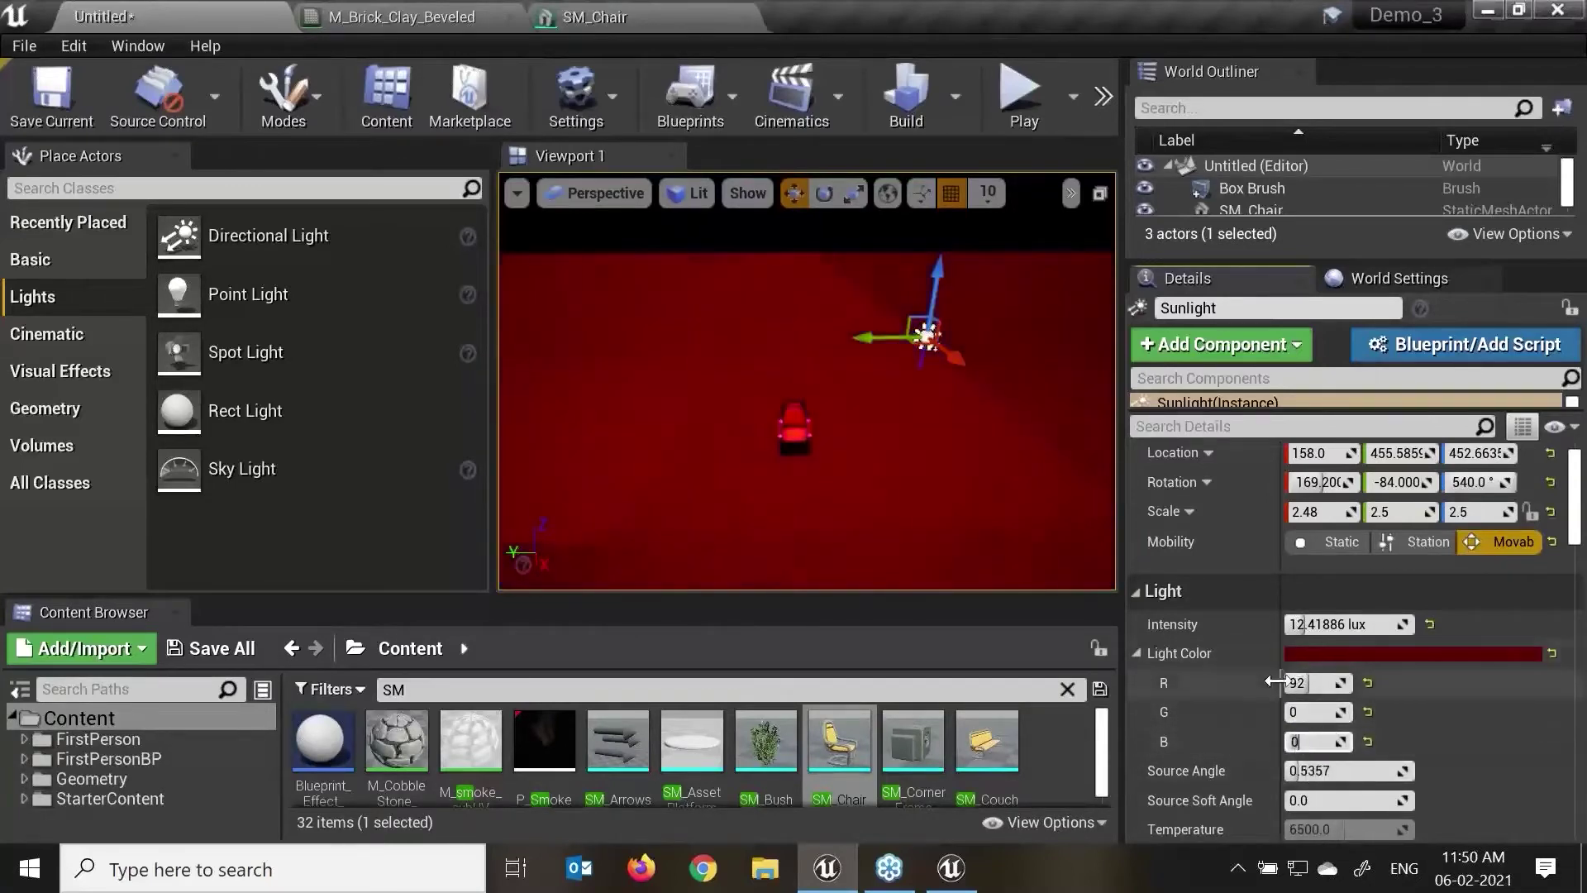
{"action": "left_click_drag", "start_coordinate": [1291, 682], "coordinate": [1352, 682]}
{"action": "key", "text": "w"}
{"action": "right_click_drag", "start_coordinate": [833, 402], "coordinate": [828, 380]}
{"action": "left_click_drag", "start_coordinate": [841, 495], "coordinate": [842, 538], "text": "alt"}
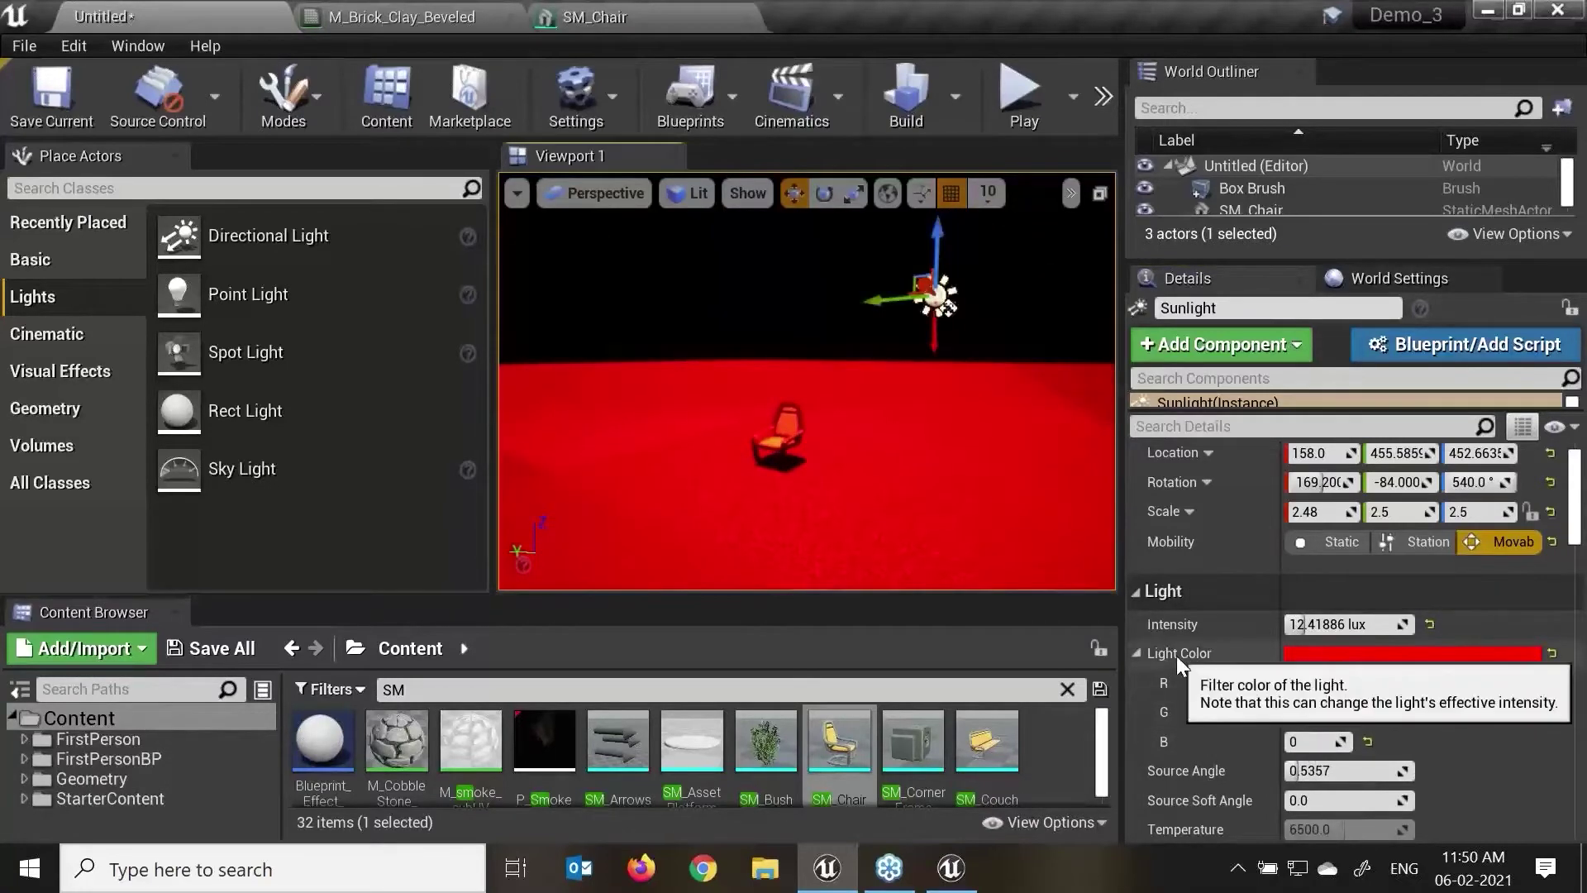
Step: Set the Sunlight's light color back to white by removing all saturation in the color picker
{"action": "left_click", "coordinate": [1140, 657]}
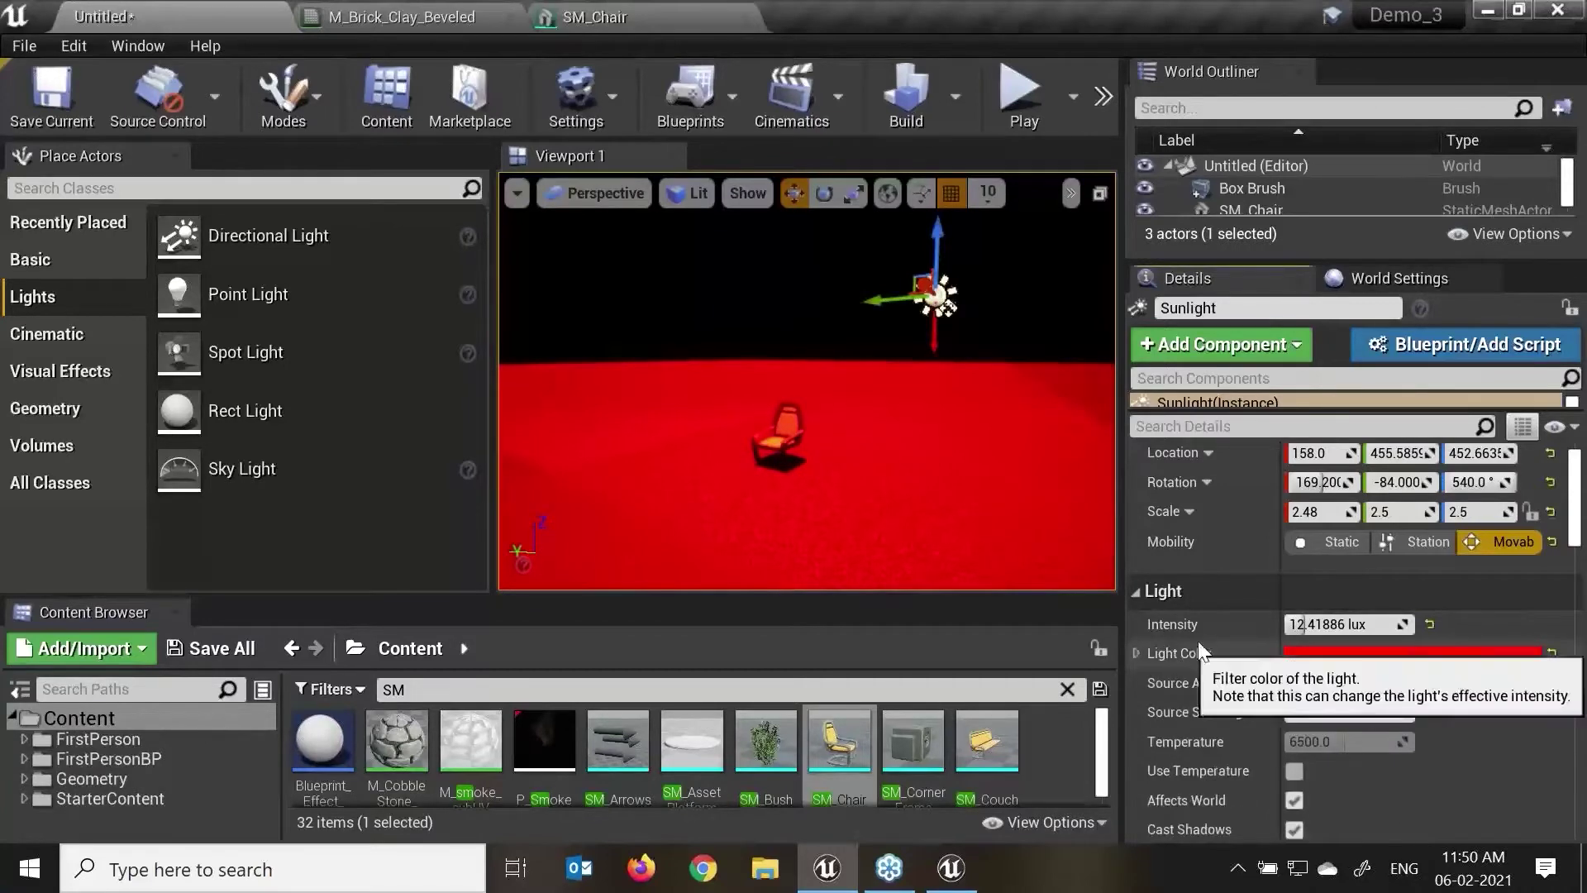
{"action": "left_click", "coordinate": [1372, 653]}
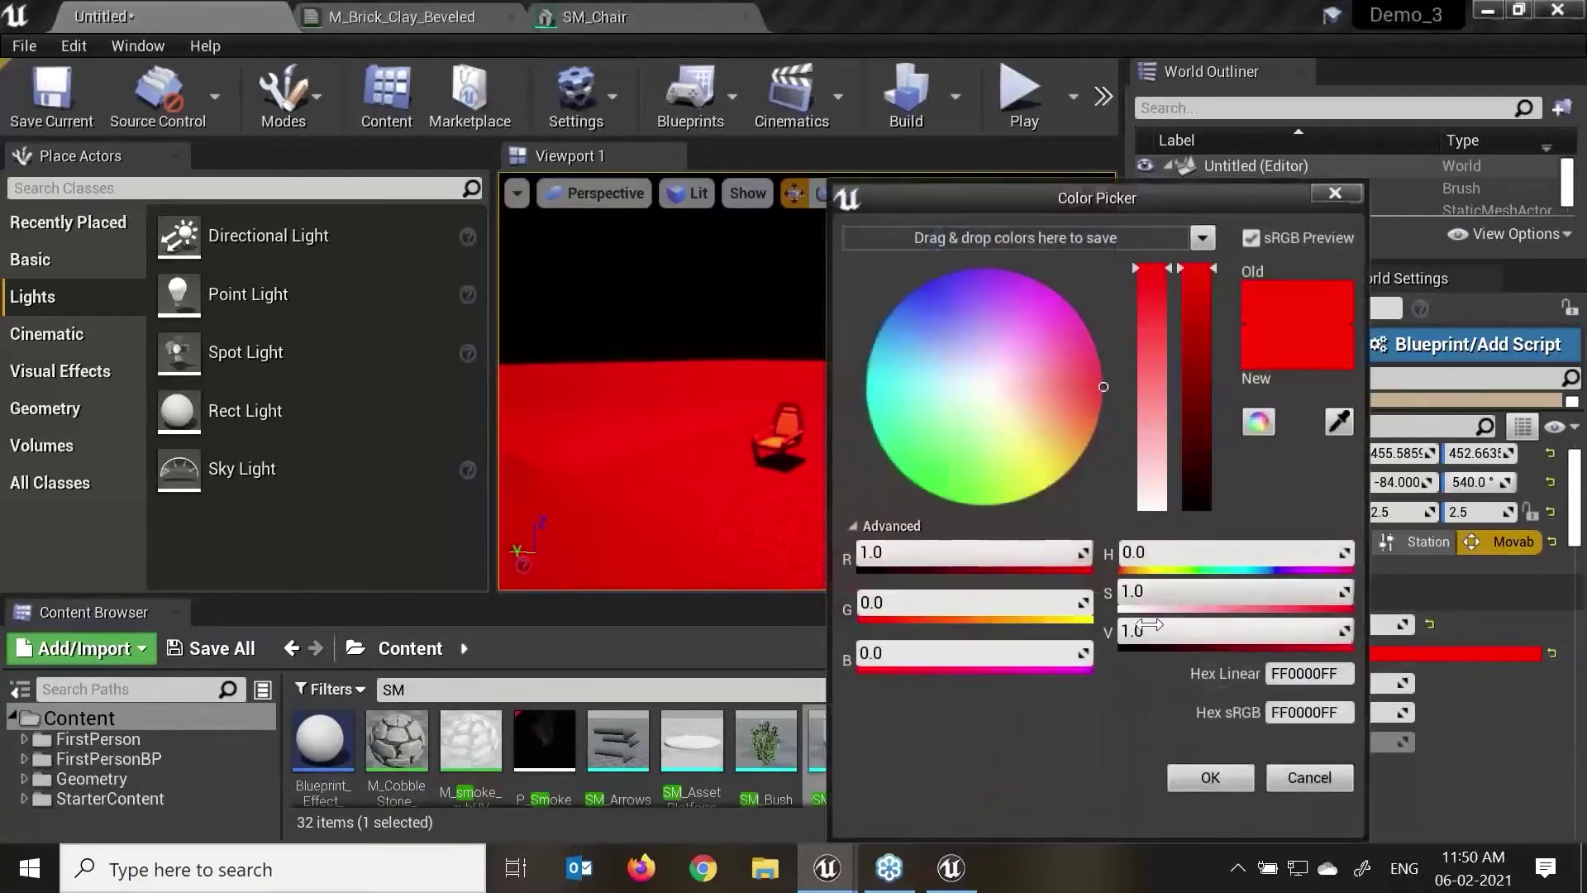
{"action": "left_click_drag", "start_coordinate": [1152, 480], "coordinate": [1152, 510]}
{"action": "left_click", "coordinate": [1210, 777]}
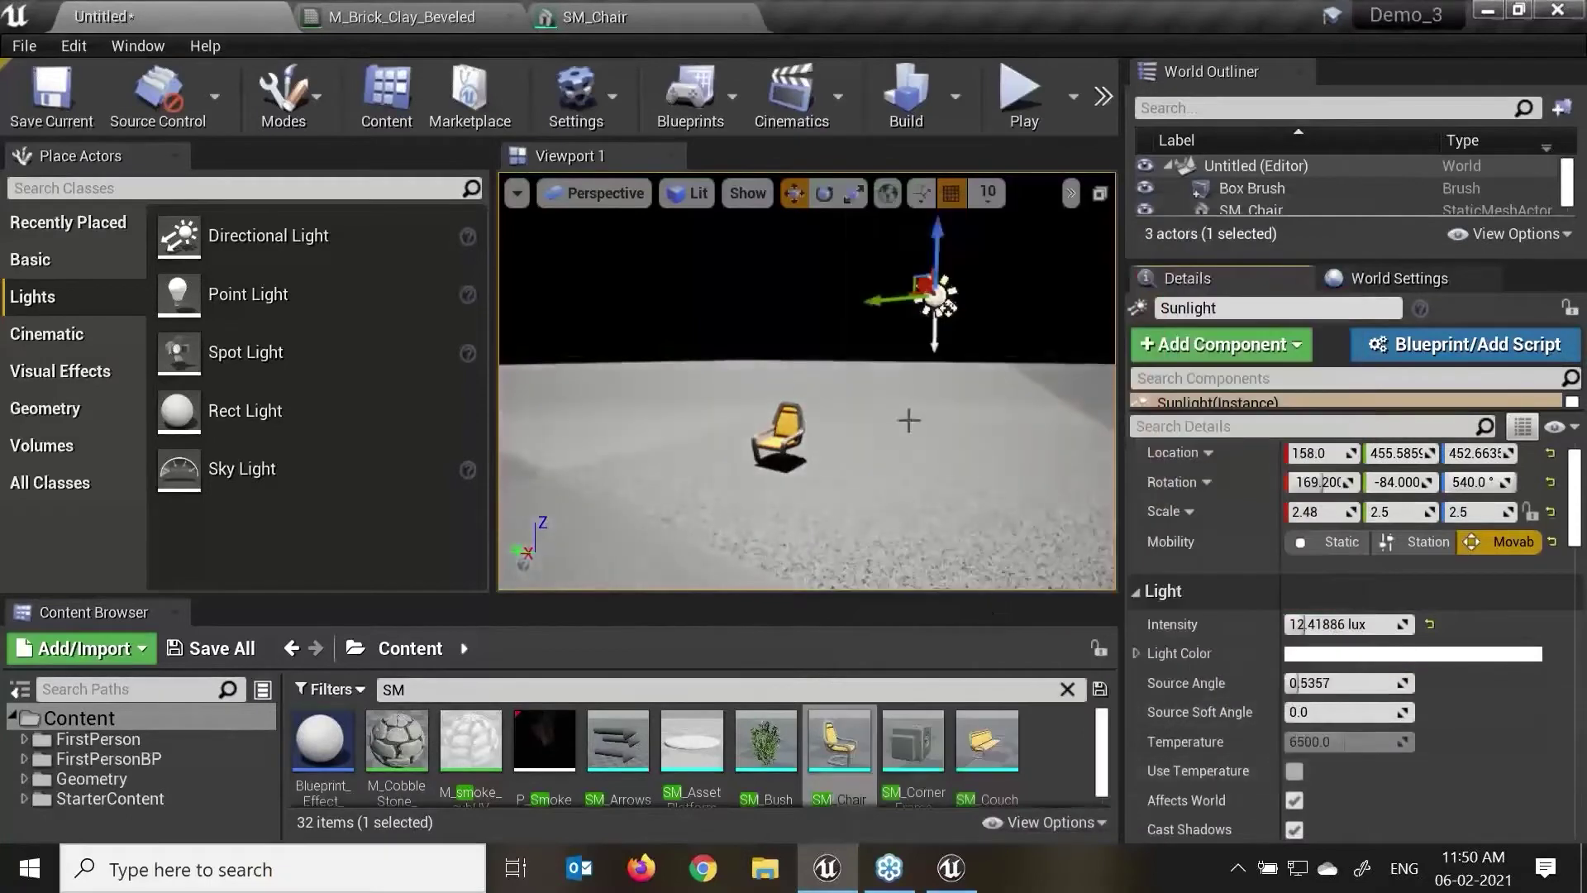
Step: Move the Sunlight to about Y 815.6 and lower it to about Z 422.7
{"action": "left_click_drag", "start_coordinate": [917, 334], "coordinate": [697, 334]}
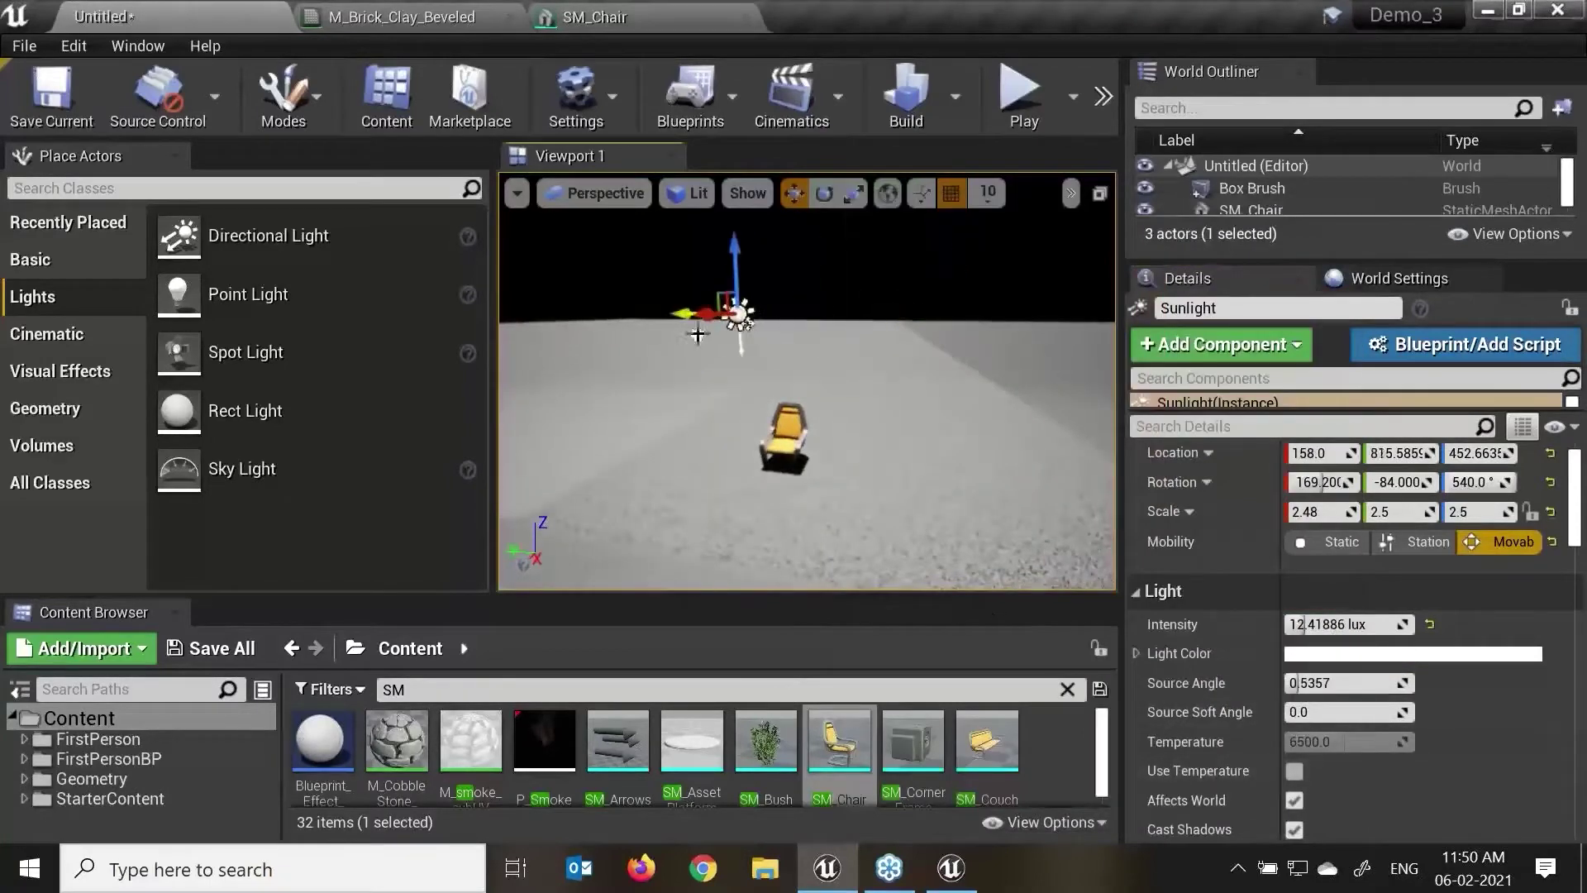
{"action": "scroll", "coordinate": [692, 255], "scroll_direction": "up", "scroll_amount": 2}
{"action": "left_click_drag", "start_coordinate": [721, 248], "coordinate": [723, 269]}
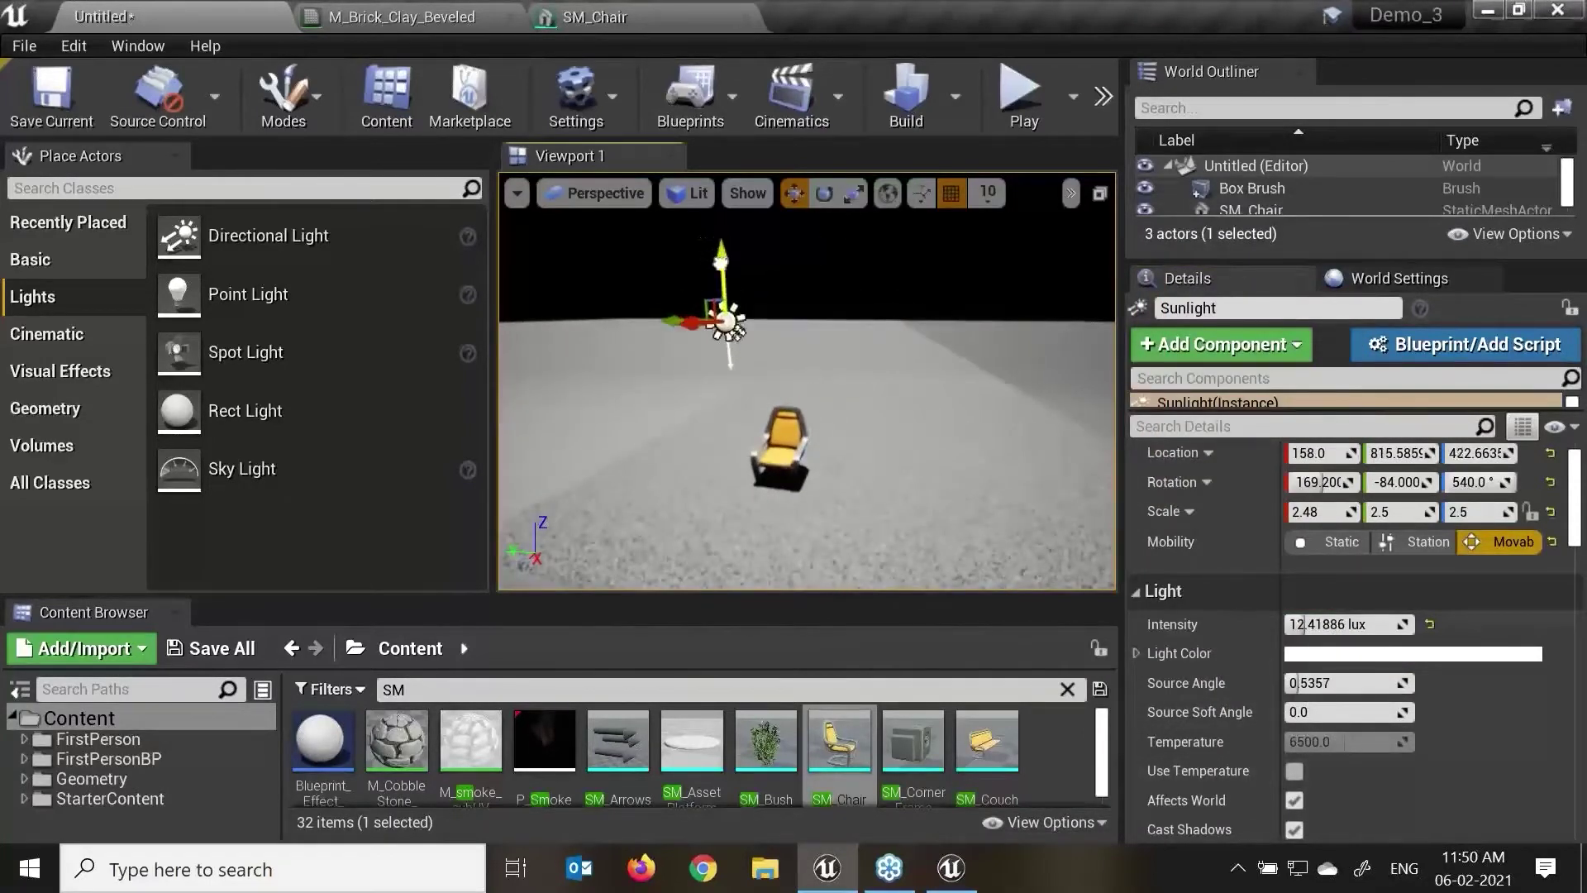
Step: Set the Sunlight's Source Angle to about 2.57 and Source Soft Angle to about 3.30, and try a temperature of about 9188 before disabling Use Temperature
{"action": "left_click_drag", "start_coordinate": [1341, 689], "coordinate": [1362, 721]}
{"action": "left_click", "coordinate": [1294, 770]}
{"action": "scroll", "coordinate": [870, 459], "scroll_direction": "up", "scroll_amount": 2}
{"action": "left_click_drag", "start_coordinate": [1324, 752], "coordinate": [1378, 742]}
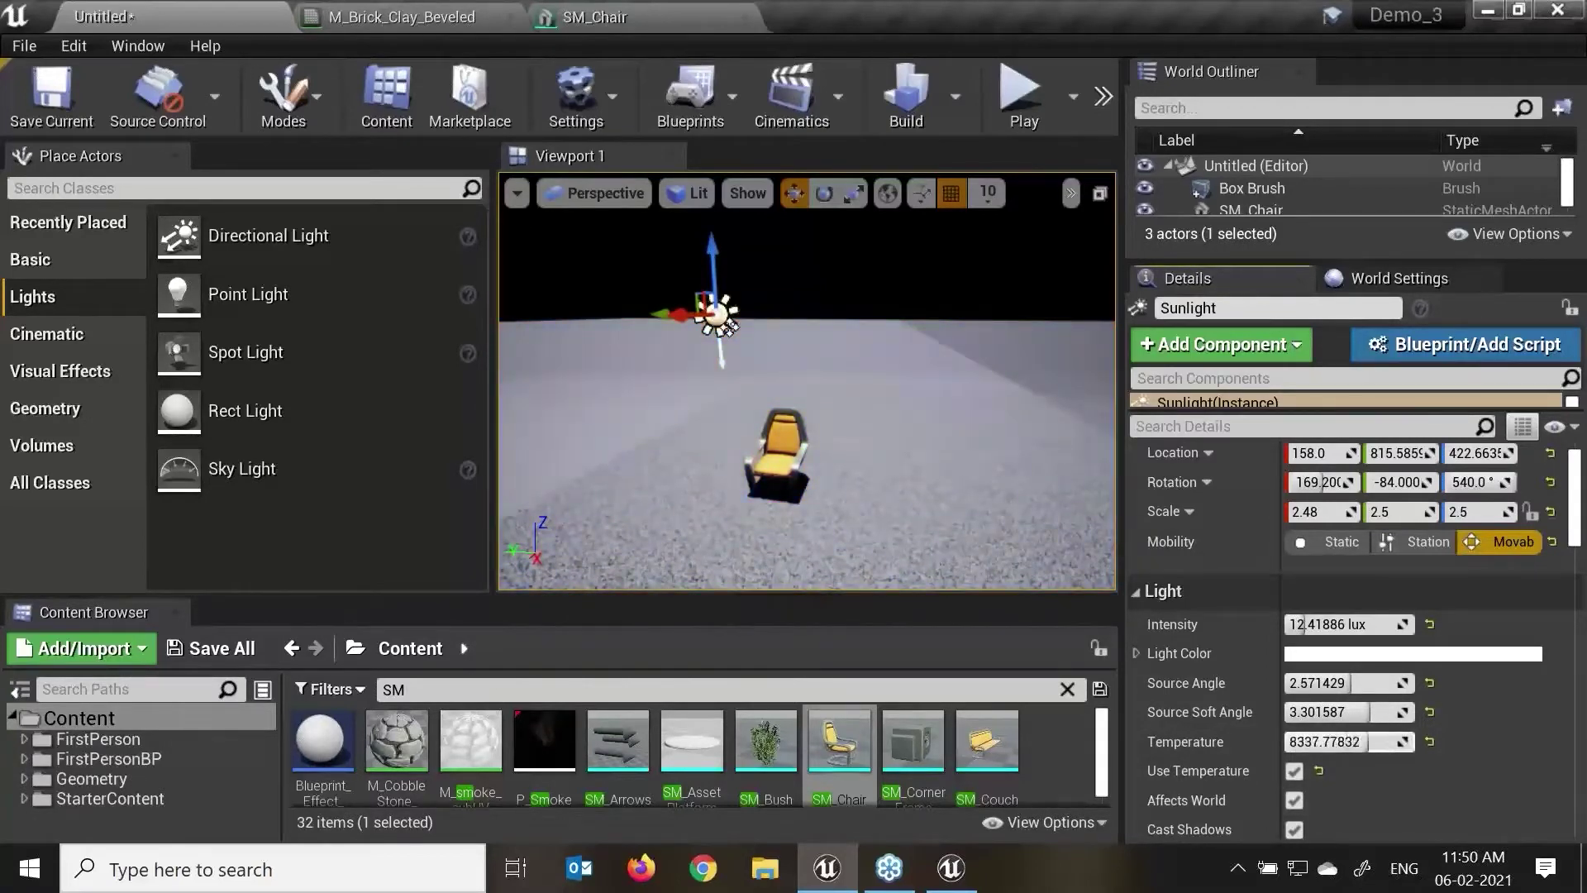
{"action": "left_click", "coordinate": [1293, 770]}
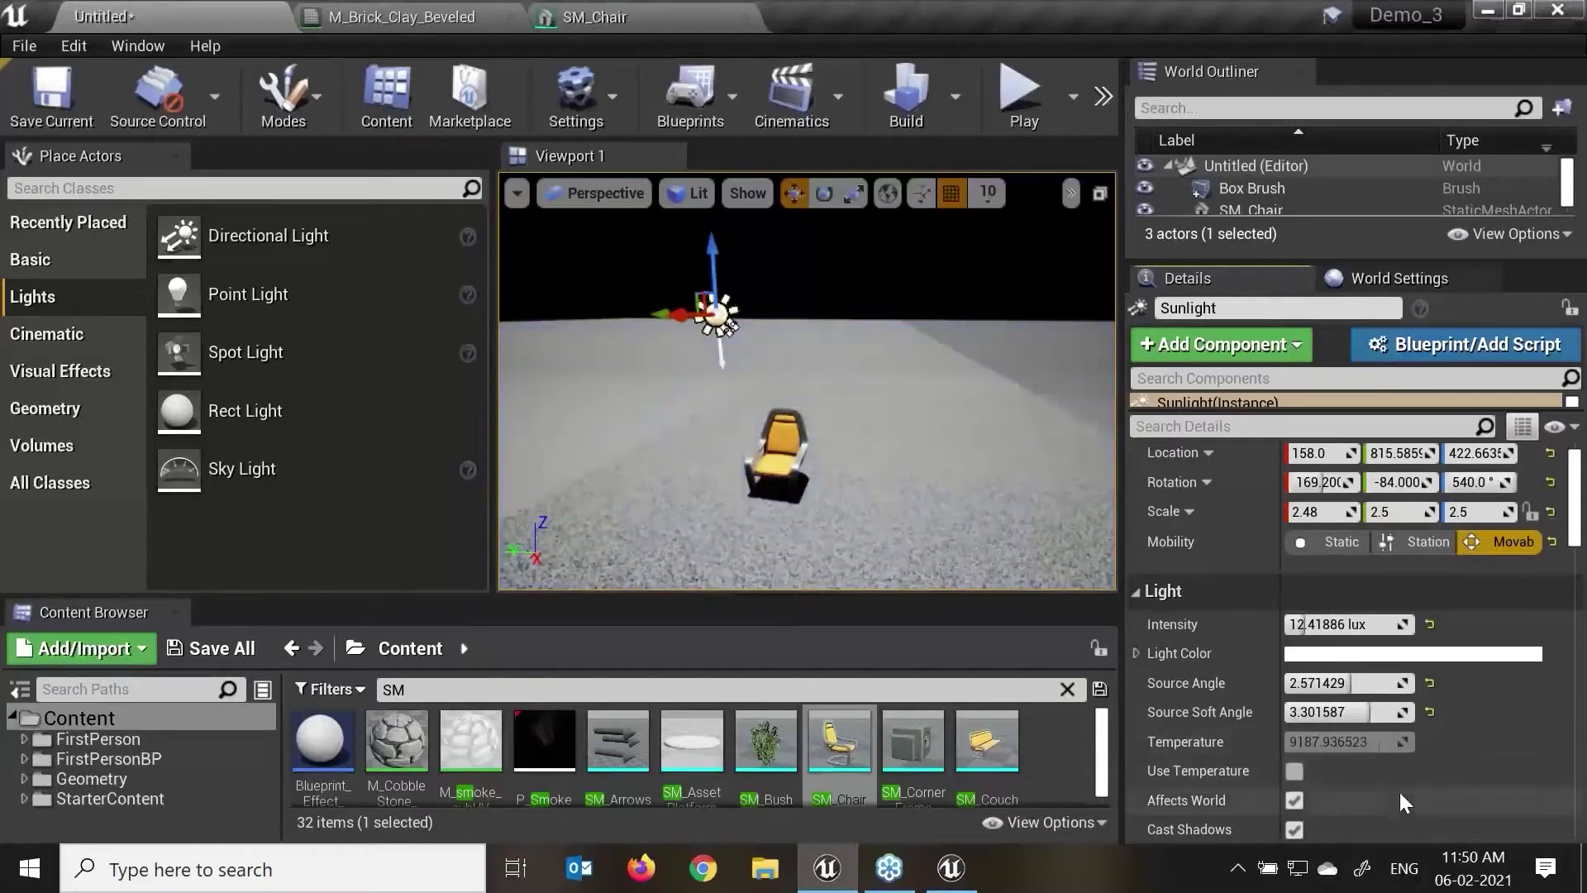
Step: Switch the Sunlight's Affects World option off and back on to compare the lighting
{"action": "left_click", "coordinate": [1292, 807]}
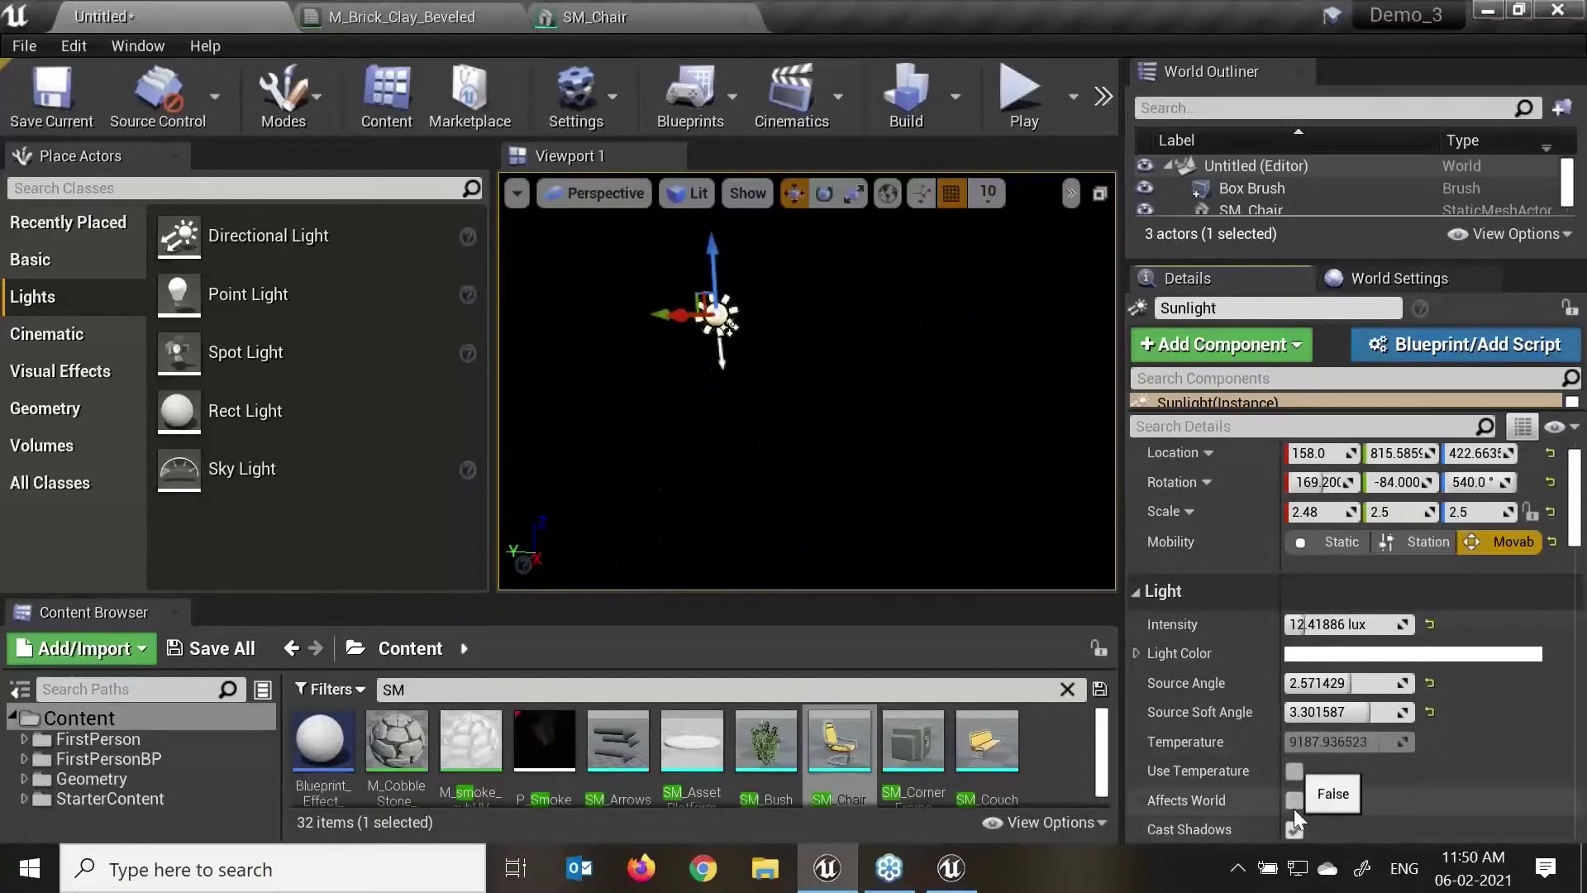
{"action": "left_click", "coordinate": [1294, 807]}
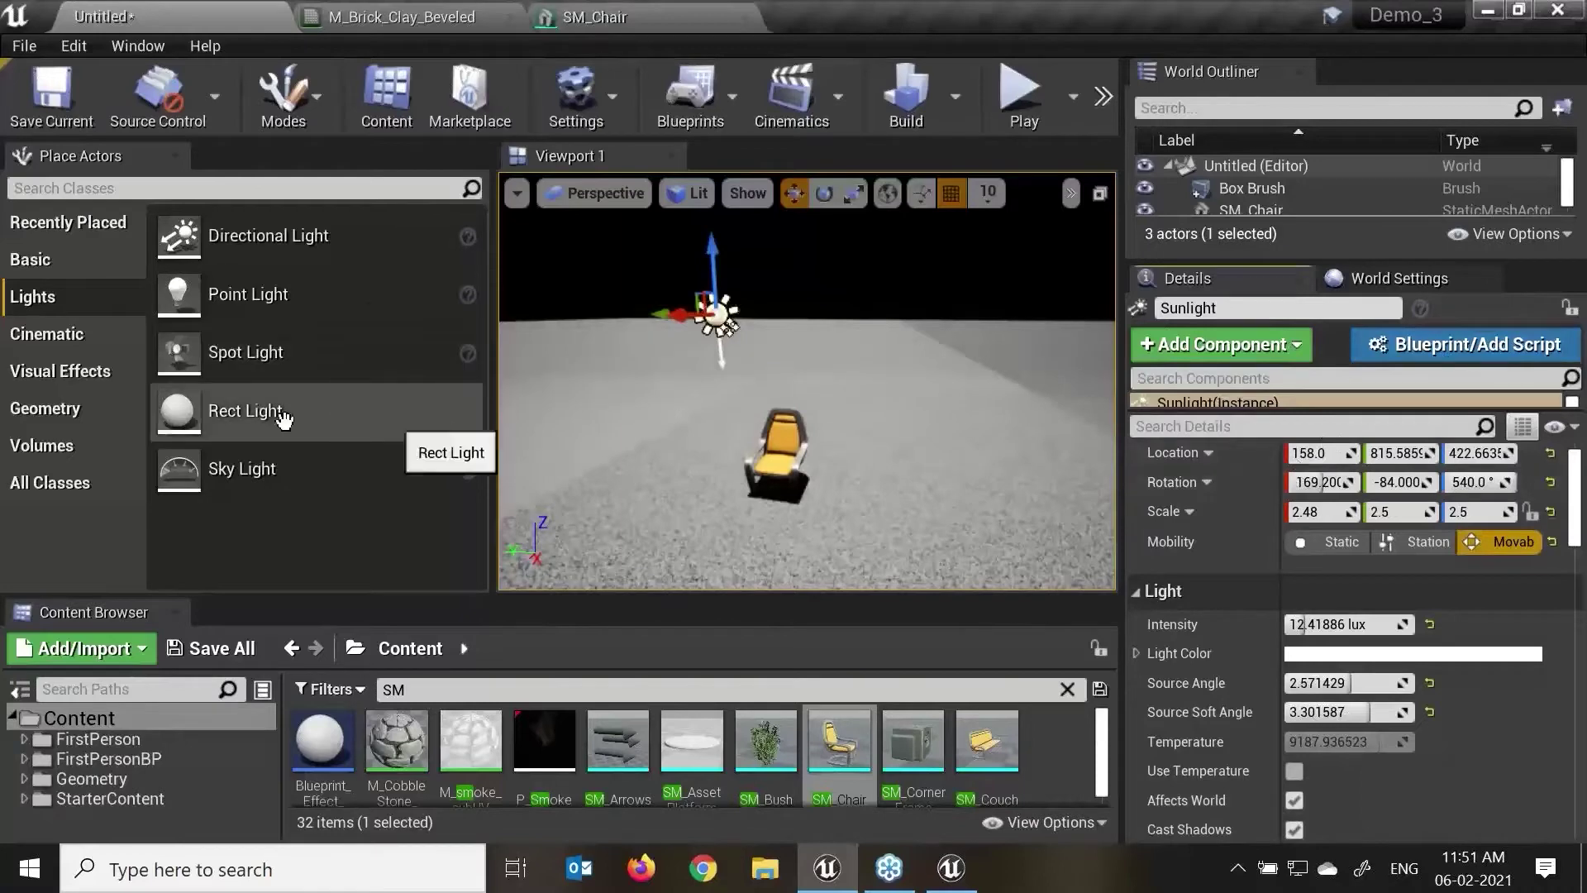
Step: Show the Volumes category of placeable actors and slightly widen its area
{"action": "left_click", "coordinate": [69, 440]}
{"action": "left_click_drag", "start_coordinate": [497, 402], "coordinate": [503, 401]}
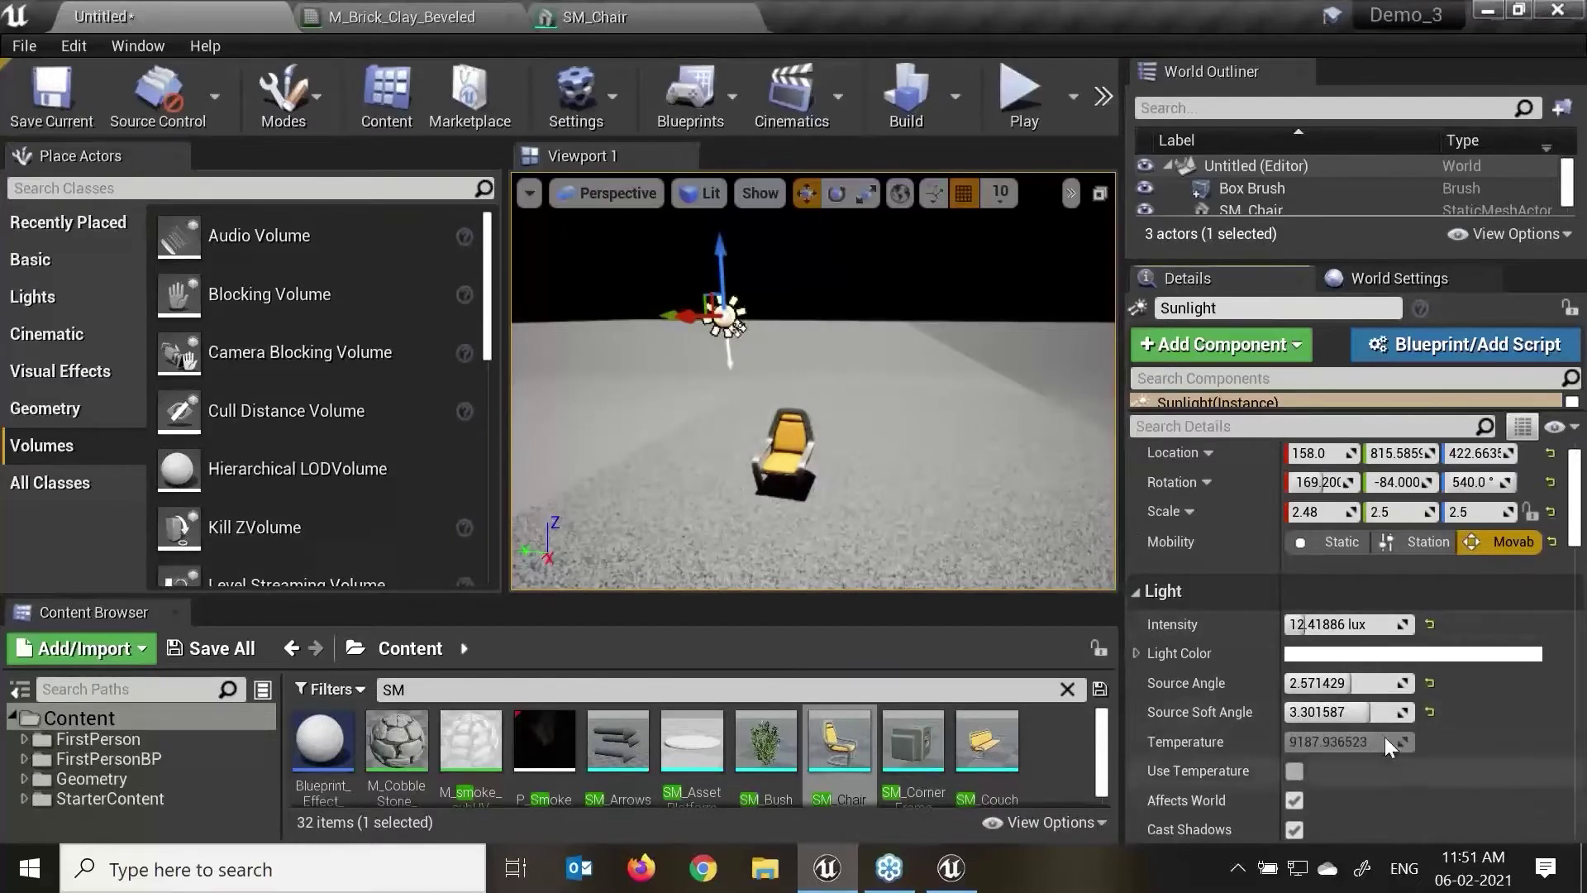
Step: Switch the Sunlight's Cast Shadows option off and back on to compare the chair's shadow
{"action": "scroll", "coordinate": [1401, 726], "scroll_direction": "down", "scroll_amount": 3}
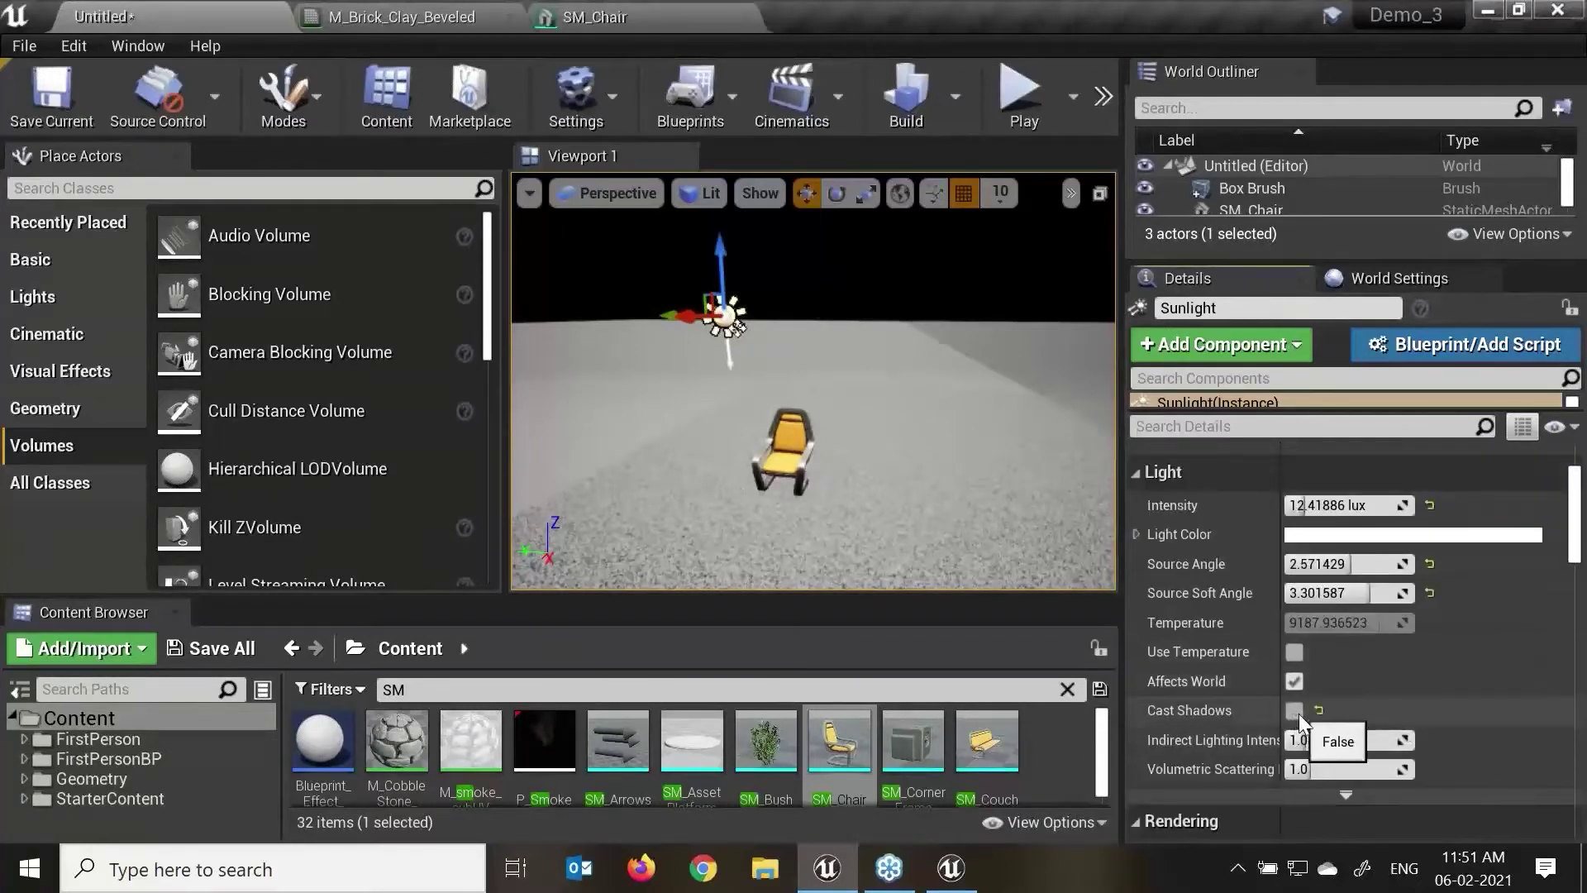
{"action": "scroll", "coordinate": [798, 417], "scroll_direction": "up", "scroll_amount": 3}
{"action": "right_click_drag", "start_coordinate": [797, 417], "coordinate": [793, 385]}
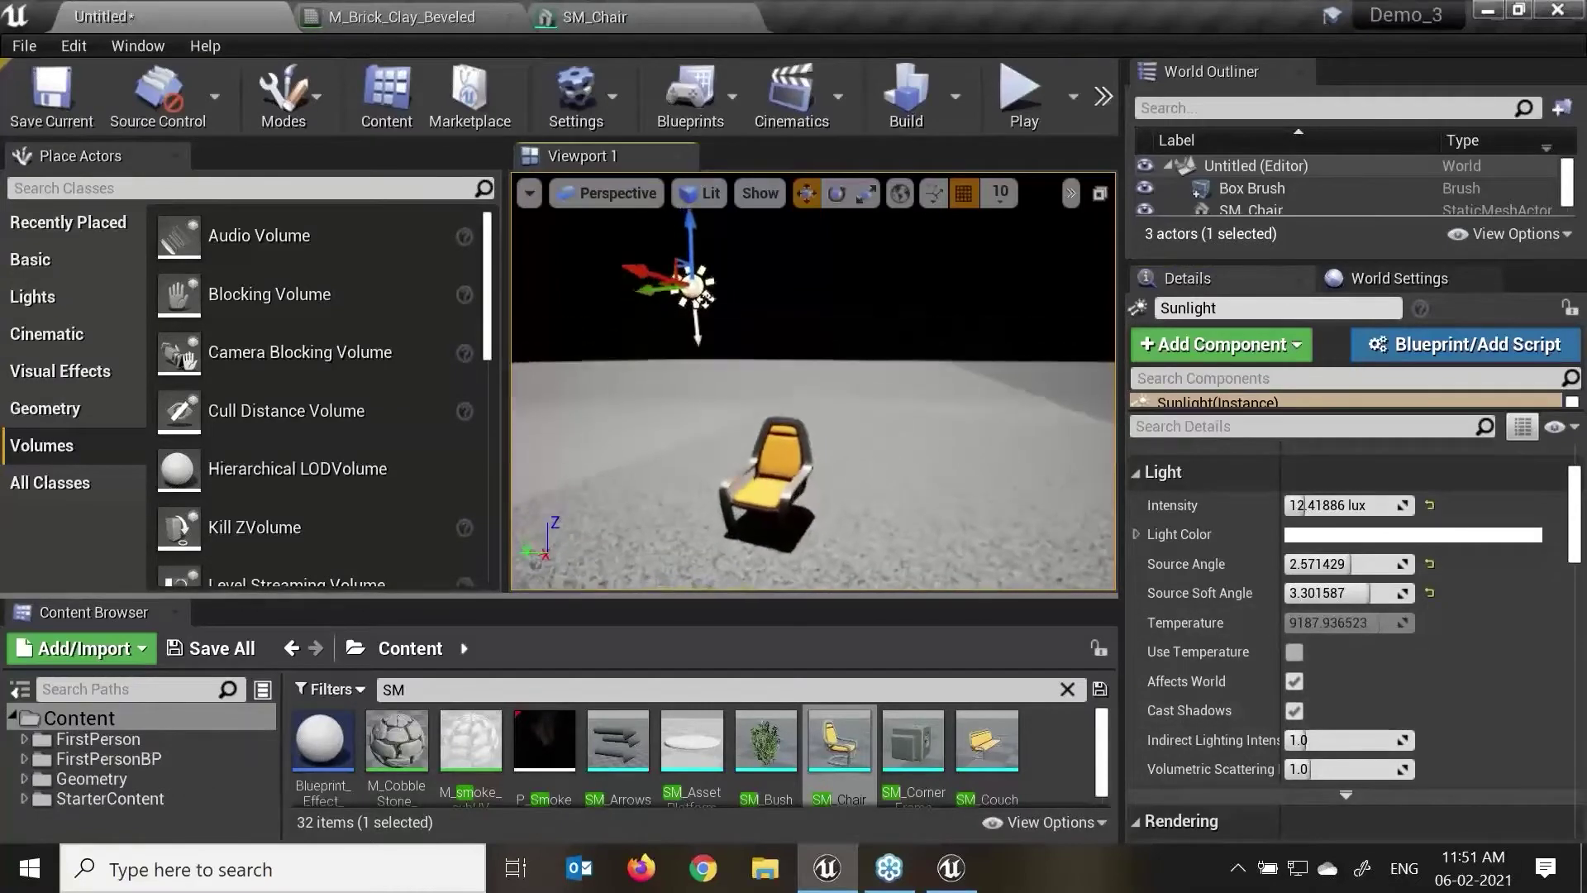
{"action": "left_click", "coordinate": [1294, 710]}
{"action": "left_click", "coordinate": [1294, 710]}
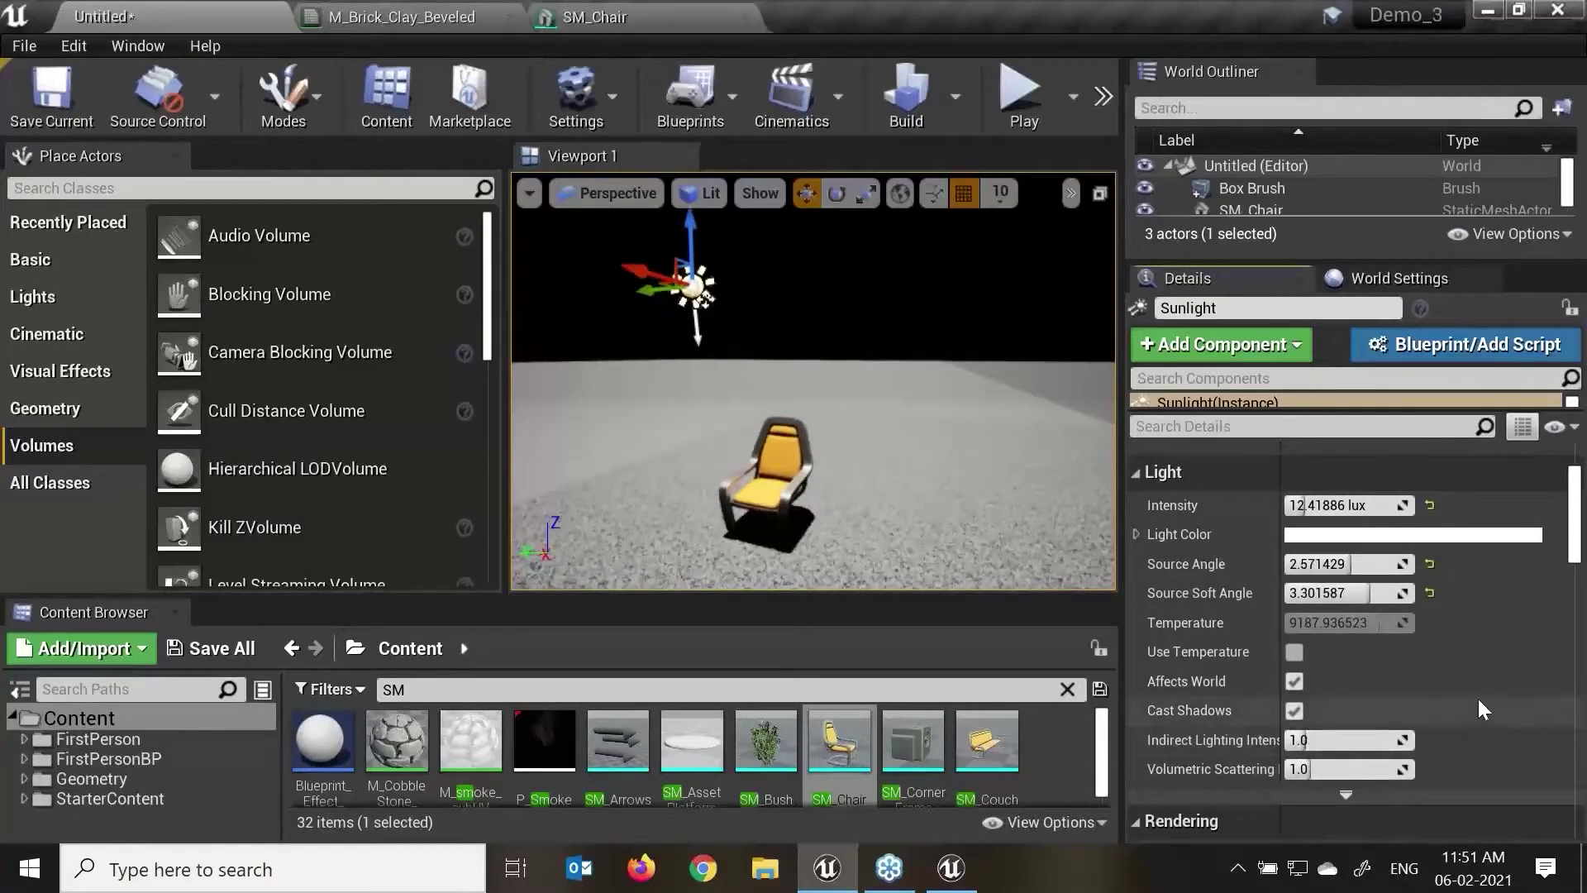
Step: Toggle the Sunlight's Visible option off and on, and try Actor Hidden In Game before leaving it disabled
{"action": "scroll", "coordinate": [1477, 697], "scroll_direction": "down", "scroll_amount": 2}
{"action": "scroll", "coordinate": [1478, 702], "scroll_direction": "down", "scroll_amount": 2}
{"action": "left_click", "coordinate": [1292, 616]}
{"action": "left_click", "coordinate": [1293, 617]}
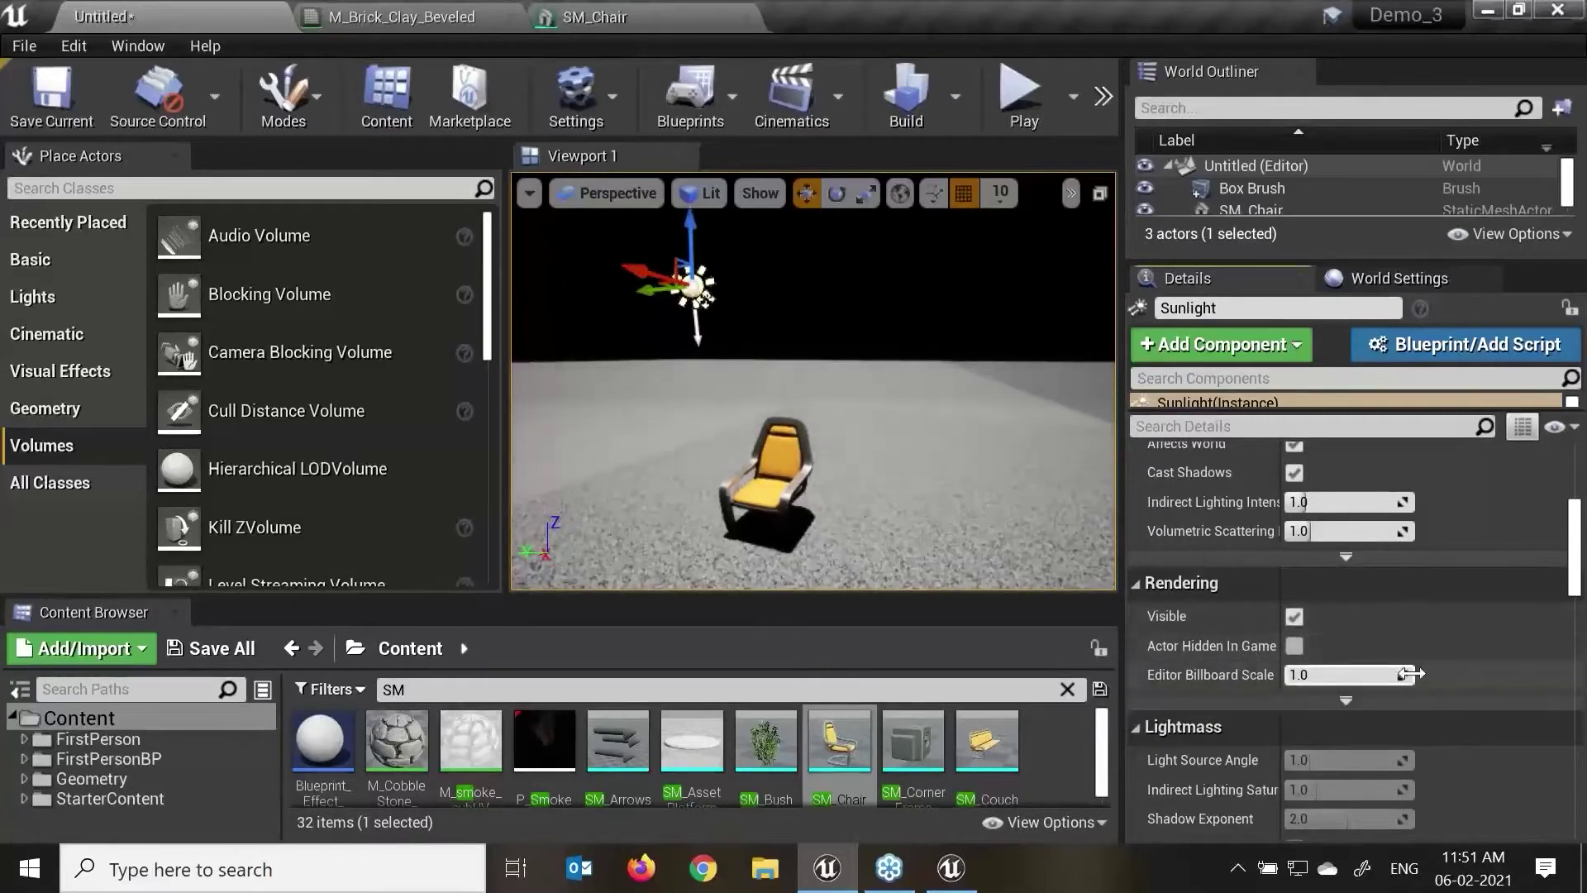
{"action": "left_click", "coordinate": [1295, 647]}
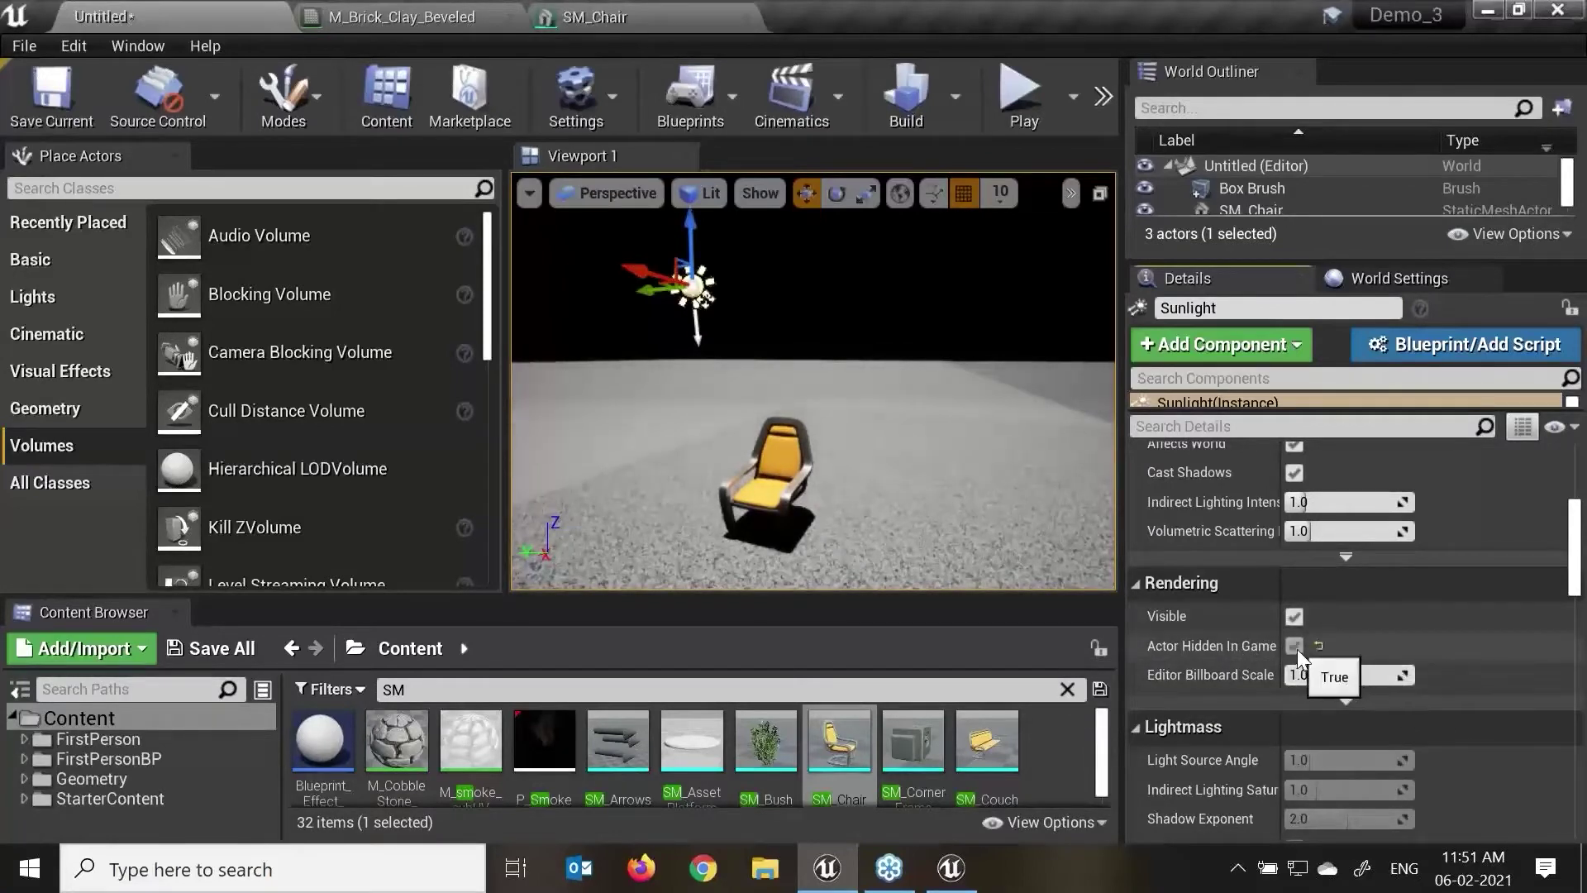
{"action": "left_click", "coordinate": [1295, 647]}
{"action": "left_click", "coordinate": [1296, 650]}
{"action": "left_click", "coordinate": [1298, 645]}
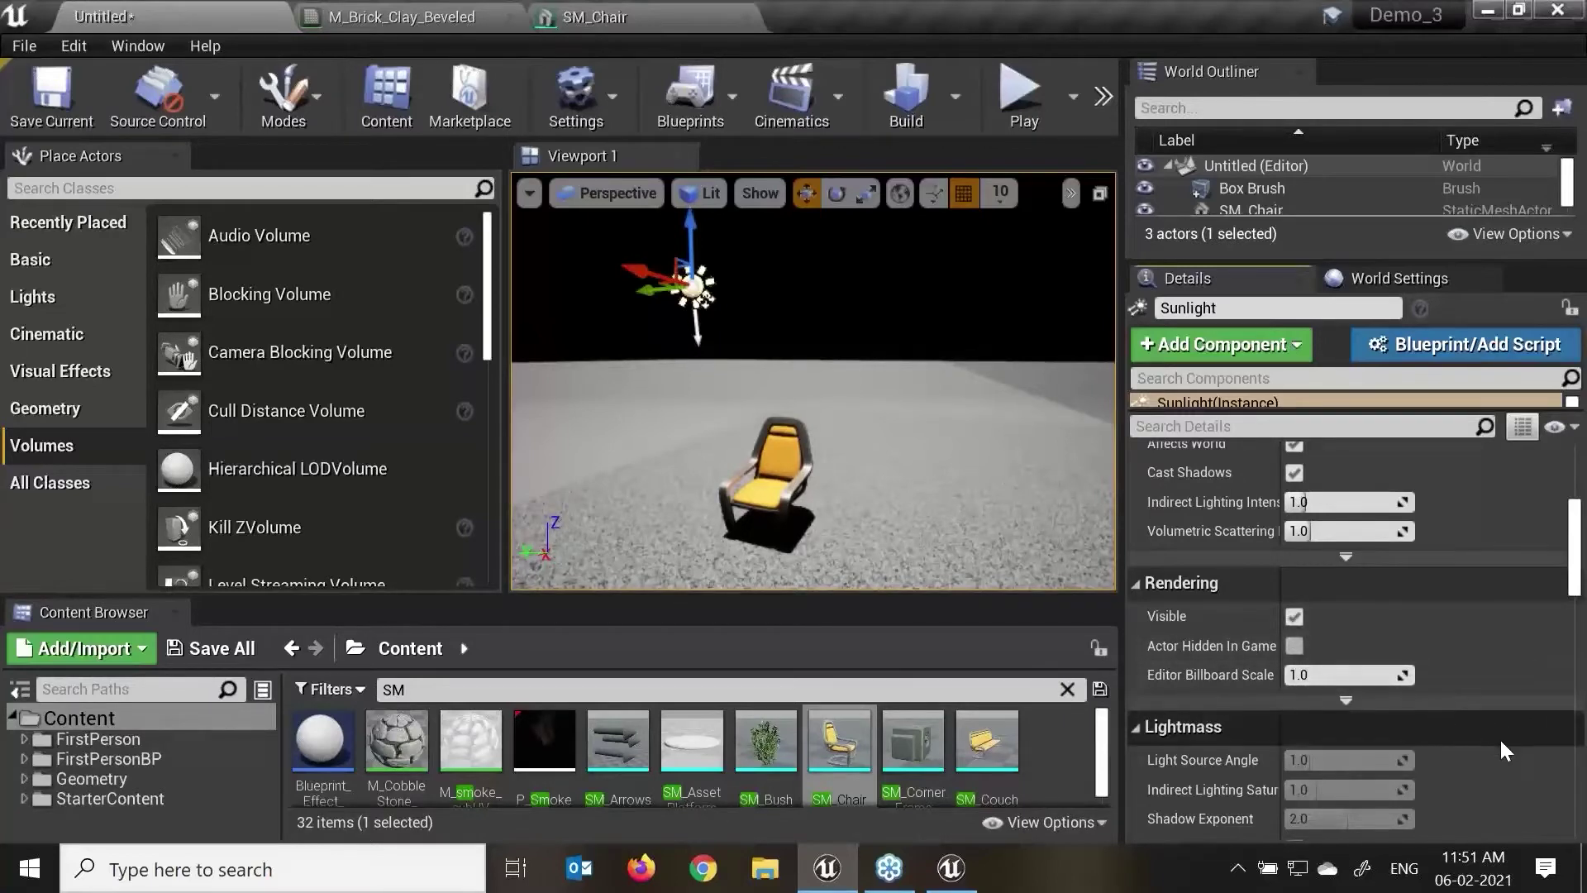
Step: Look through the Sunlight's Light Shafts settings and try Static mobility before restoring Movable
{"action": "scroll", "coordinate": [1499, 737], "scroll_direction": "down", "scroll_amount": 3}
{"action": "scroll", "coordinate": [1474, 733], "scroll_direction": "down", "scroll_amount": 8}
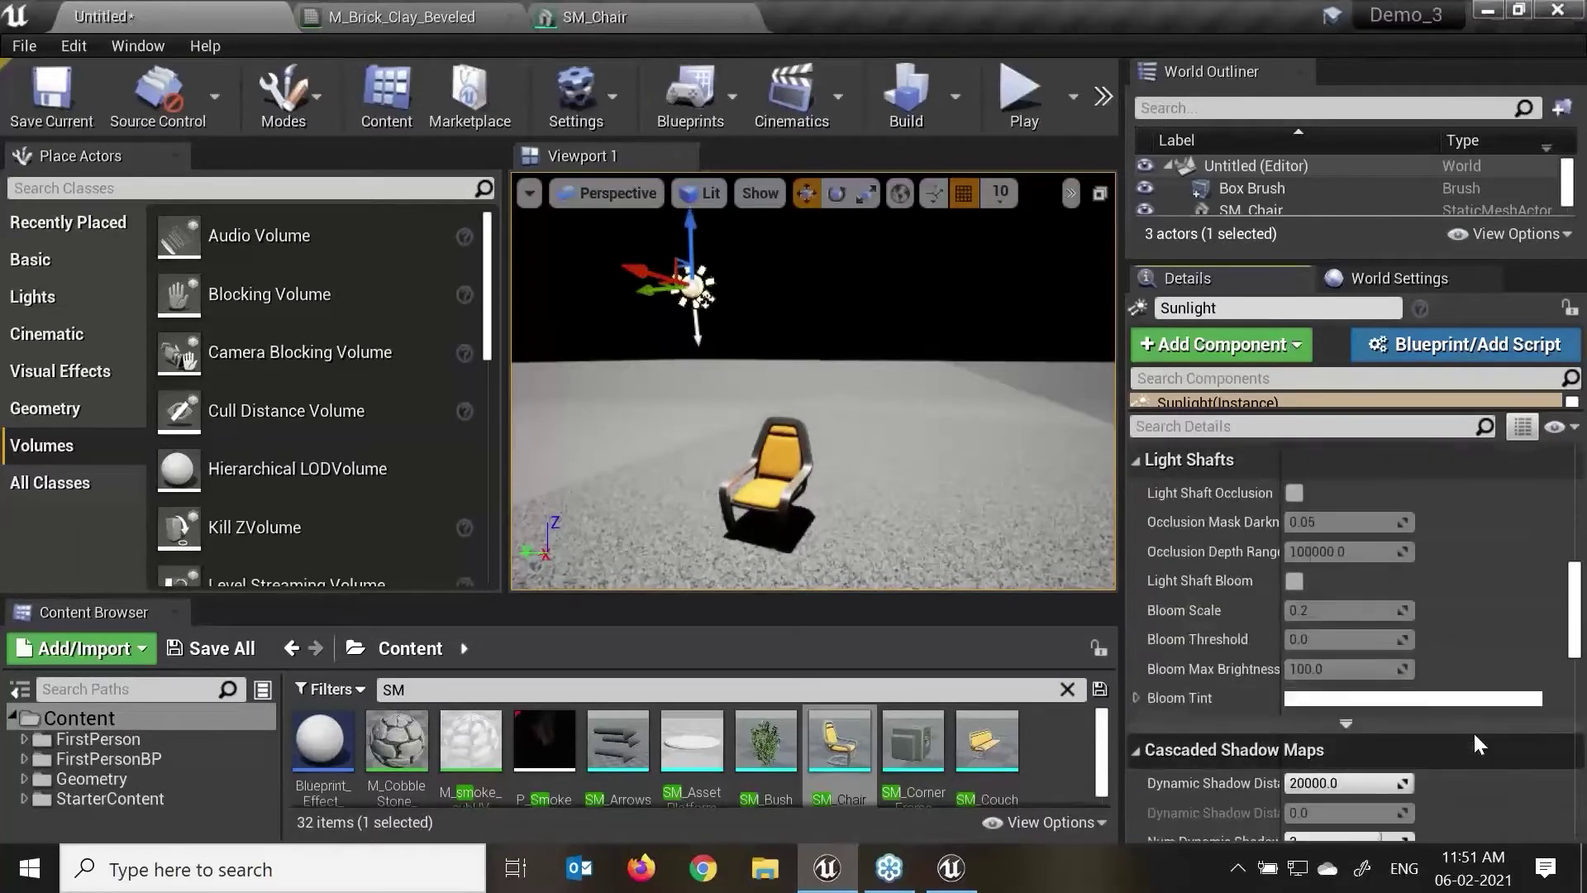
{"action": "scroll", "coordinate": [1471, 729], "scroll_direction": "up", "scroll_amount": 7}
{"action": "scroll", "coordinate": [1415, 699], "scroll_direction": "up", "scroll_amount": 8}
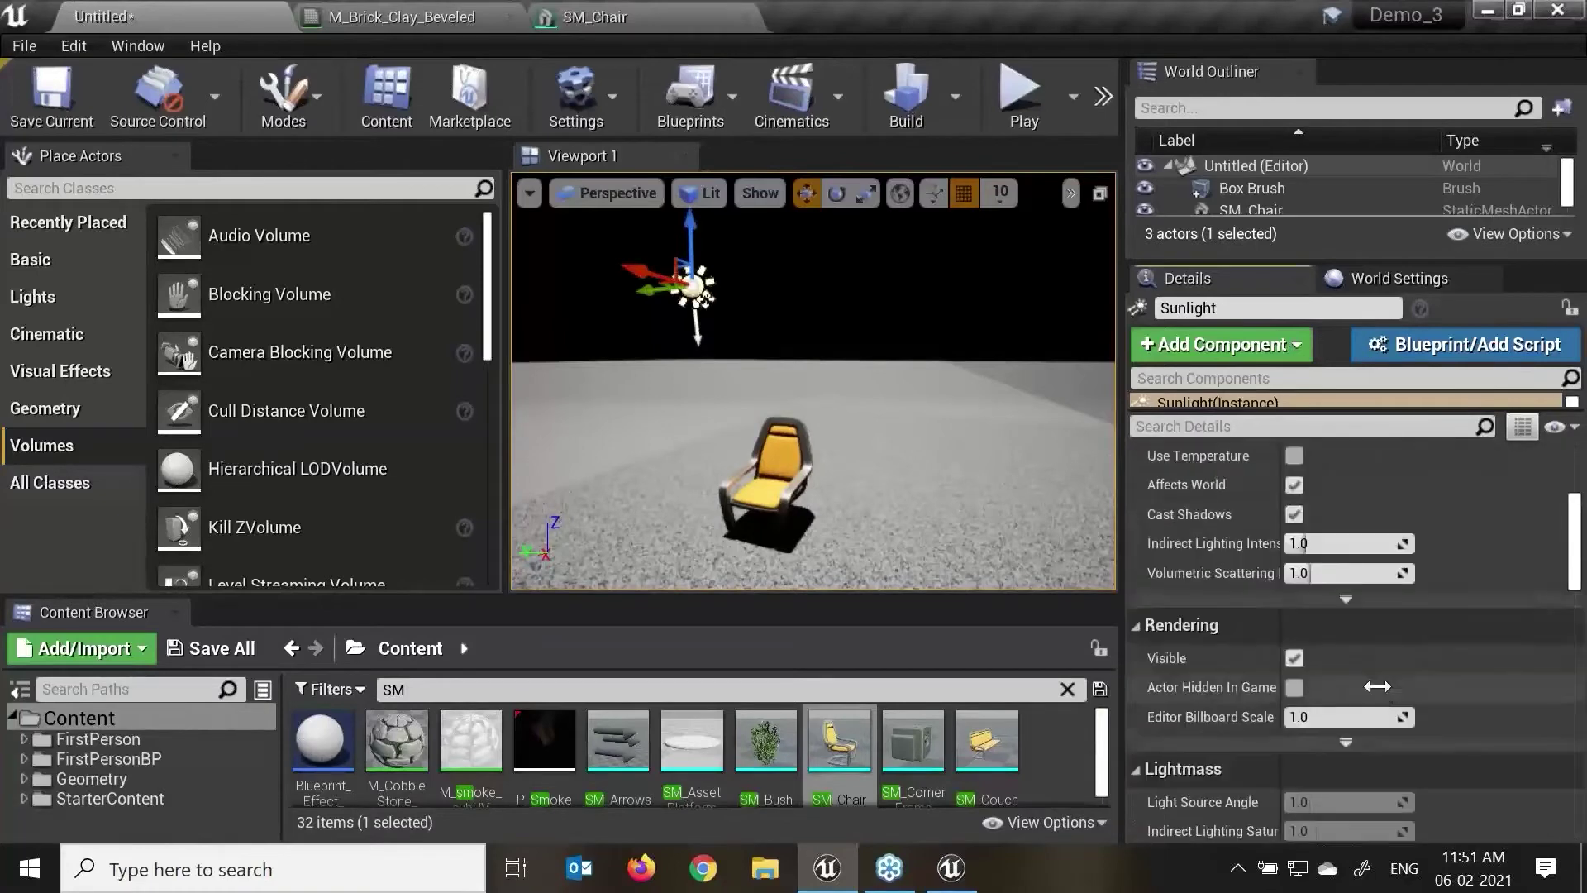
{"action": "left_click", "coordinate": [1333, 582]}
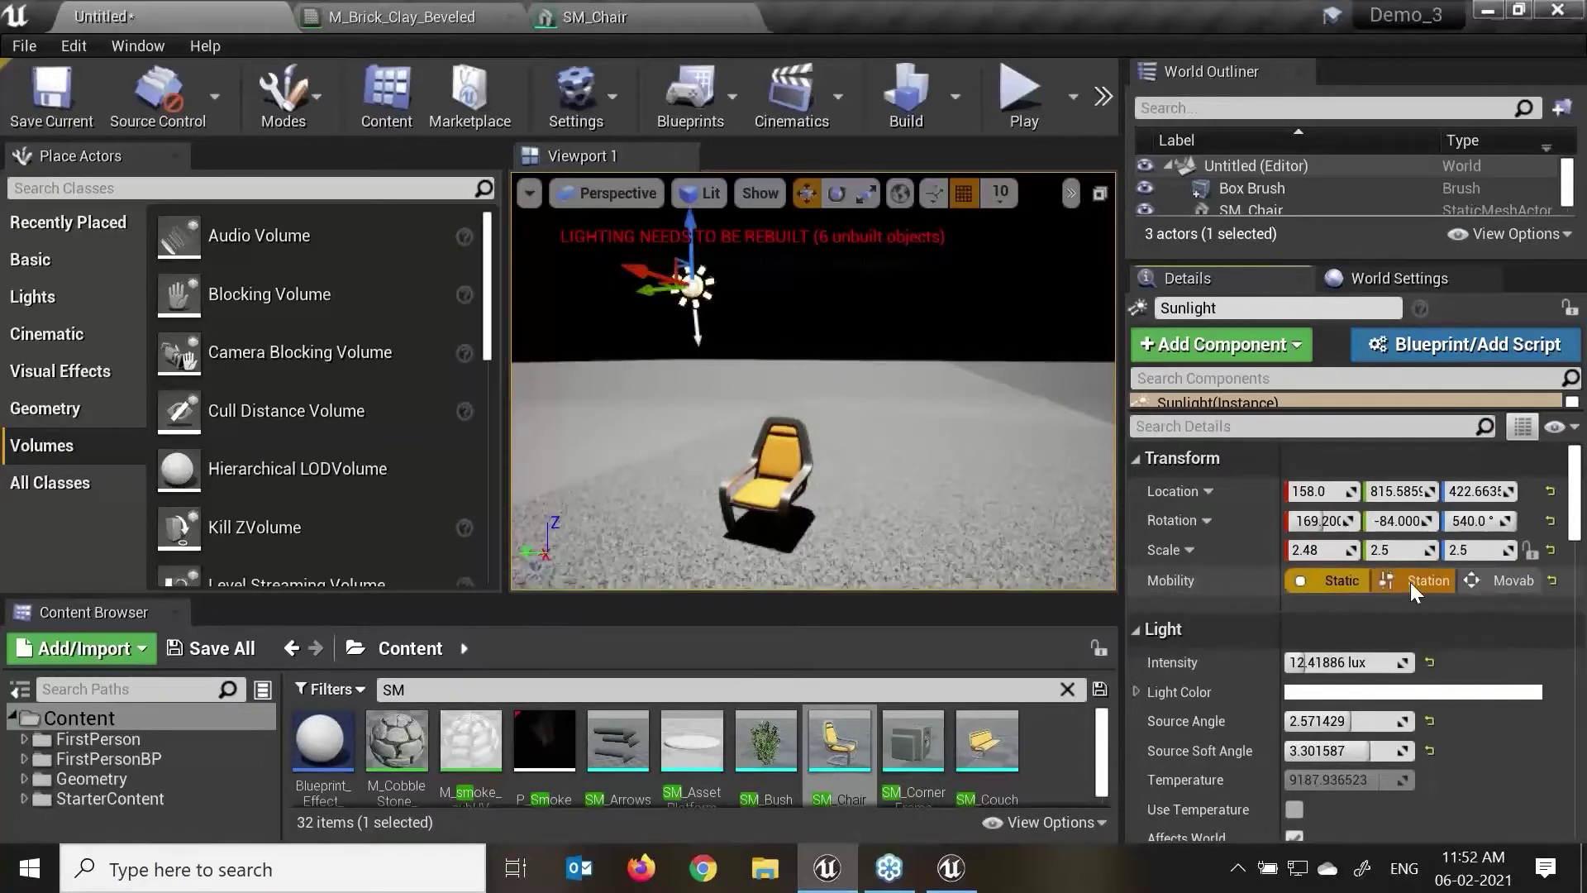
{"action": "left_click", "coordinate": [1505, 585]}
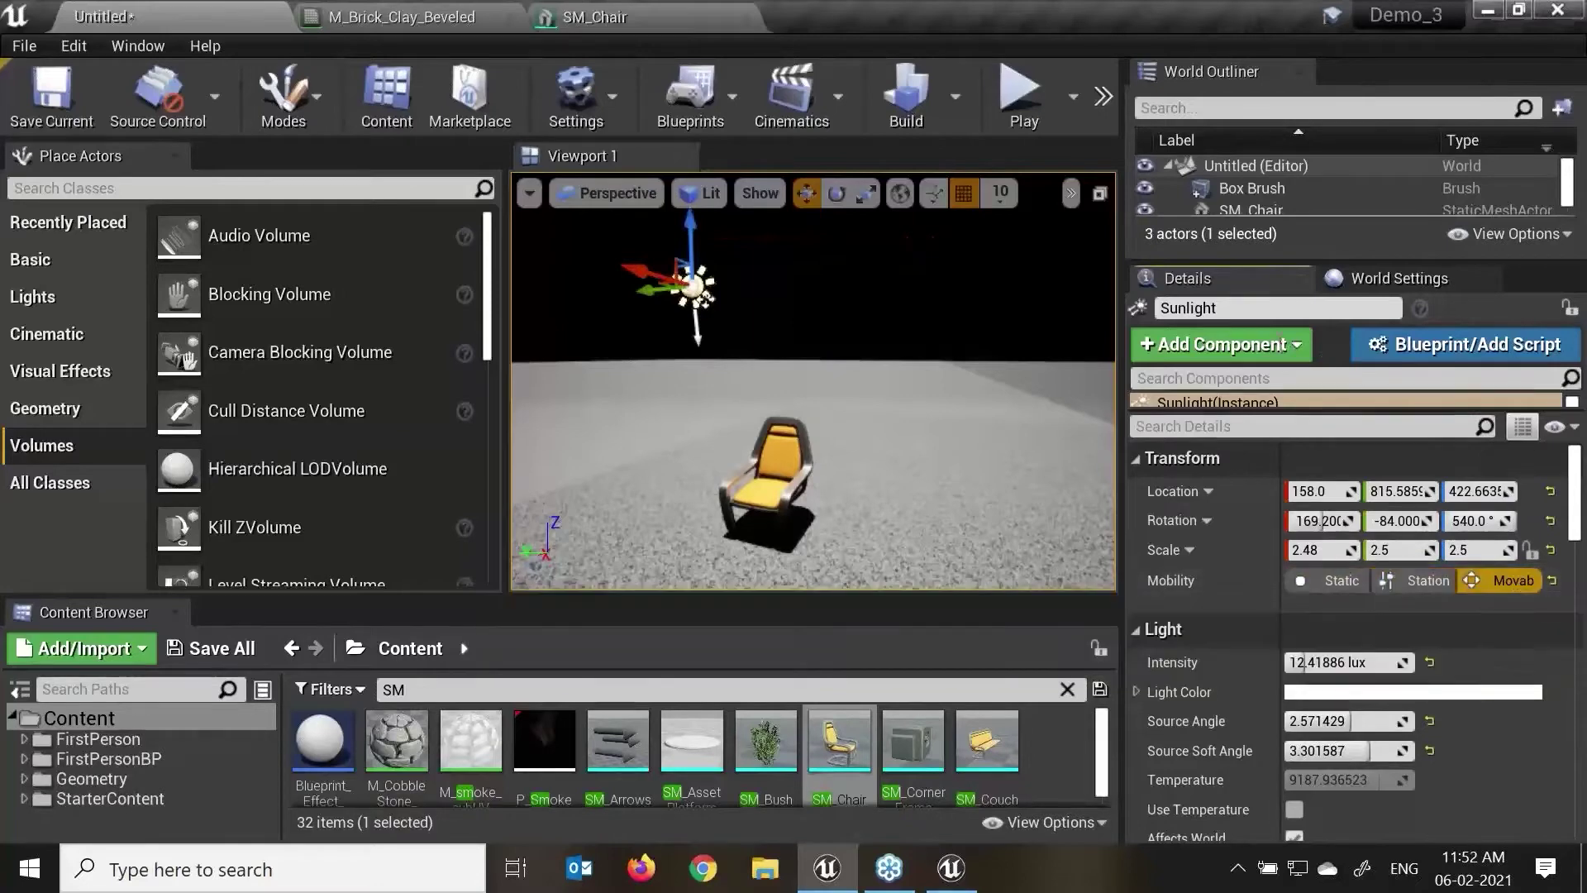
Step: Place a point light beyond the chair at X -780, Y 1200, Z 210 and delete the Sunlight
{"action": "left_click", "coordinate": [47, 299]}
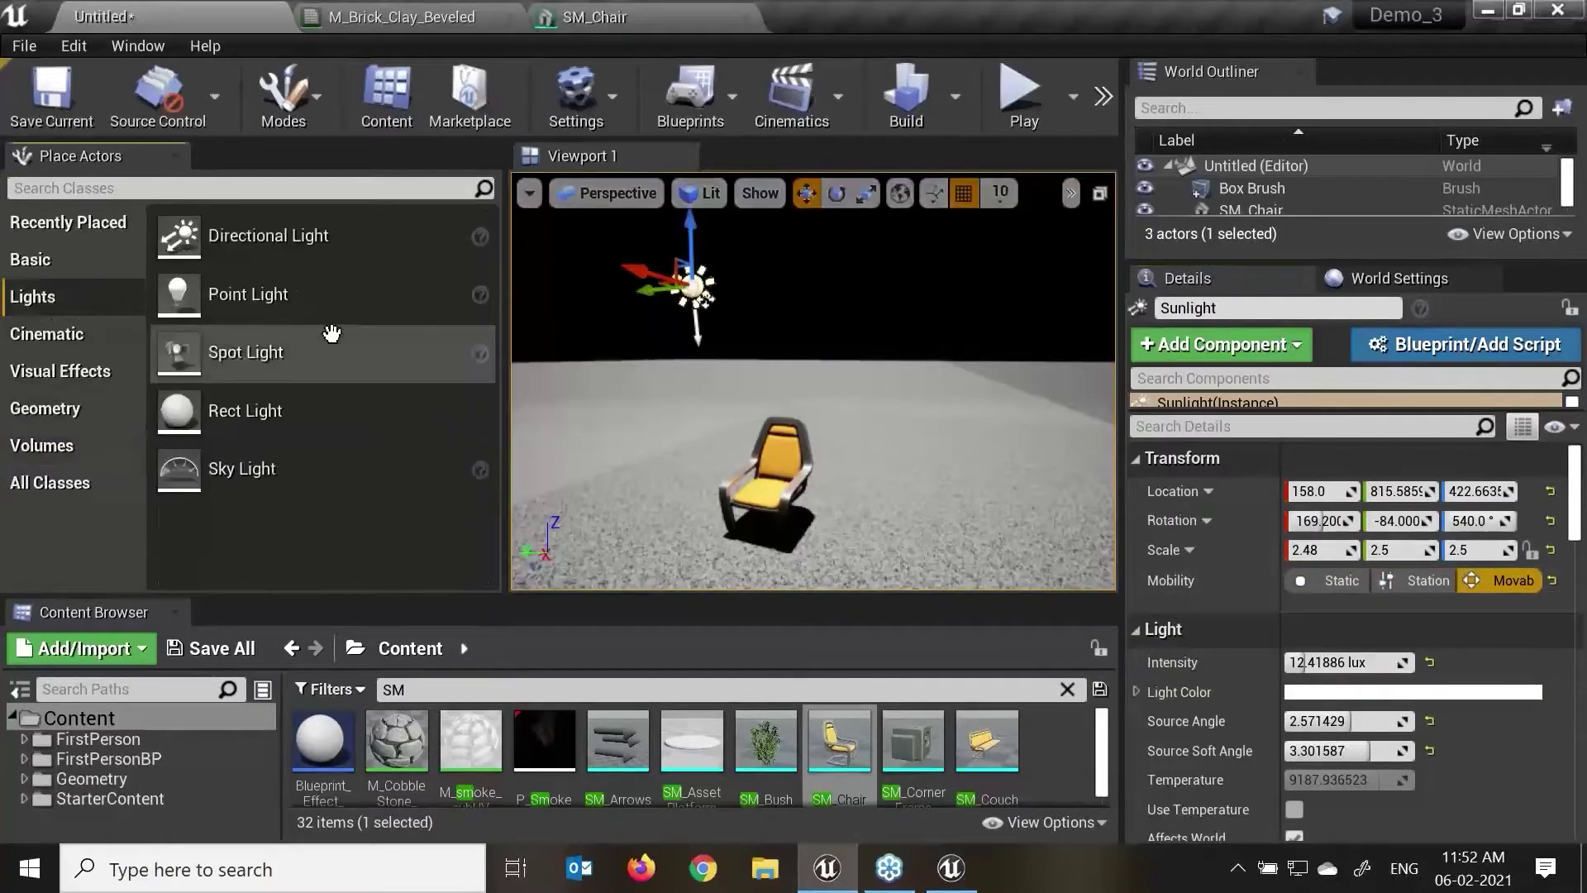
{"action": "left_click_drag", "start_coordinate": [312, 302], "coordinate": [773, 386]}
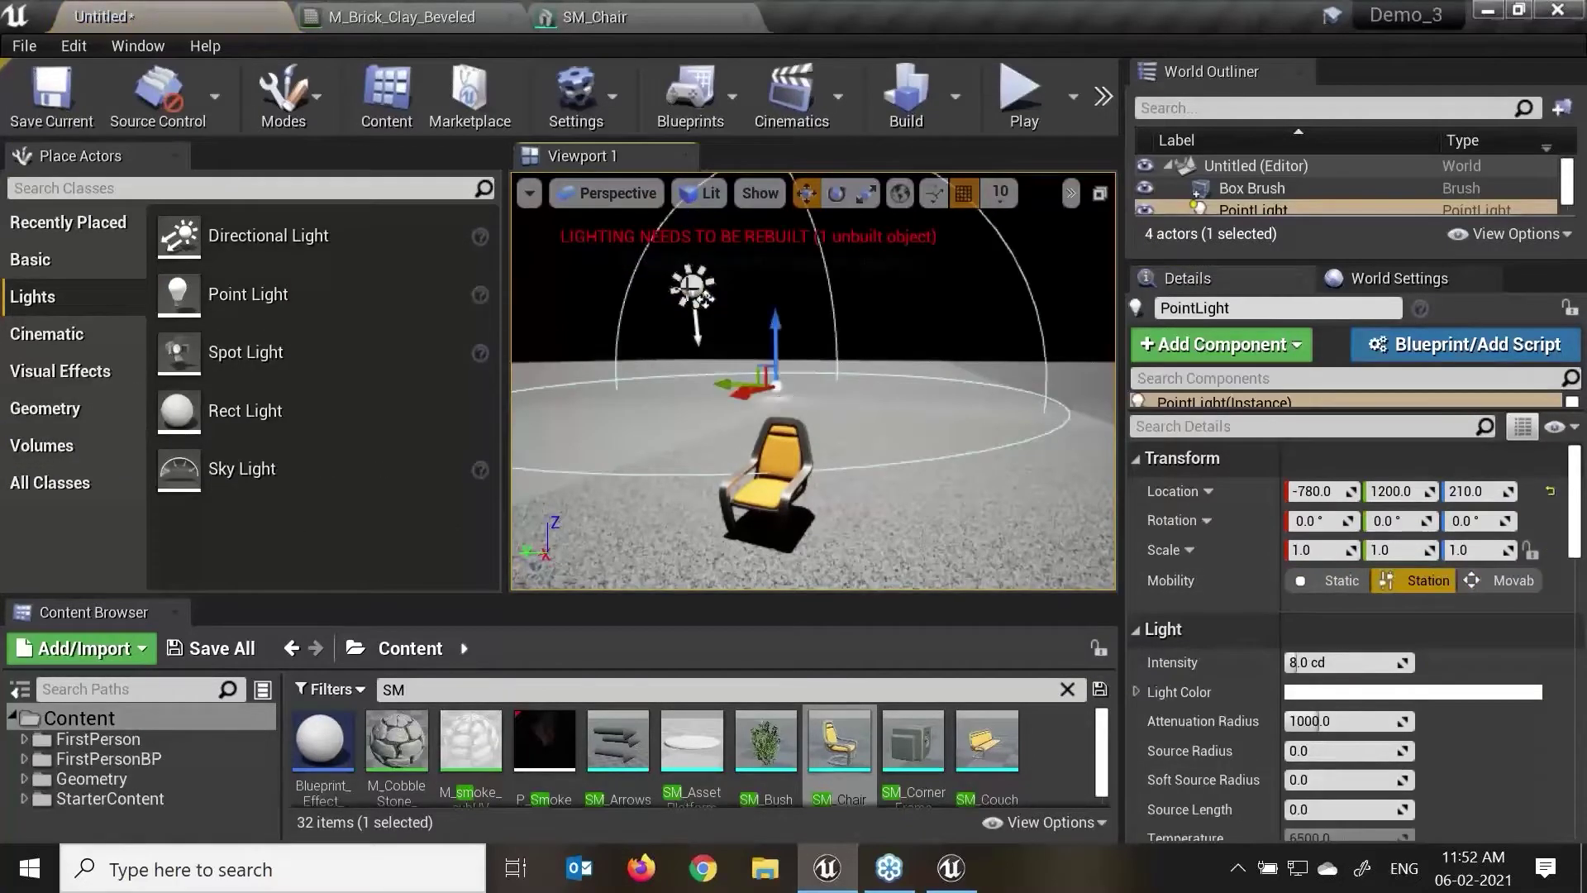
{"action": "left_click", "coordinate": [686, 285]}
{"action": "key", "text": "Delete"}
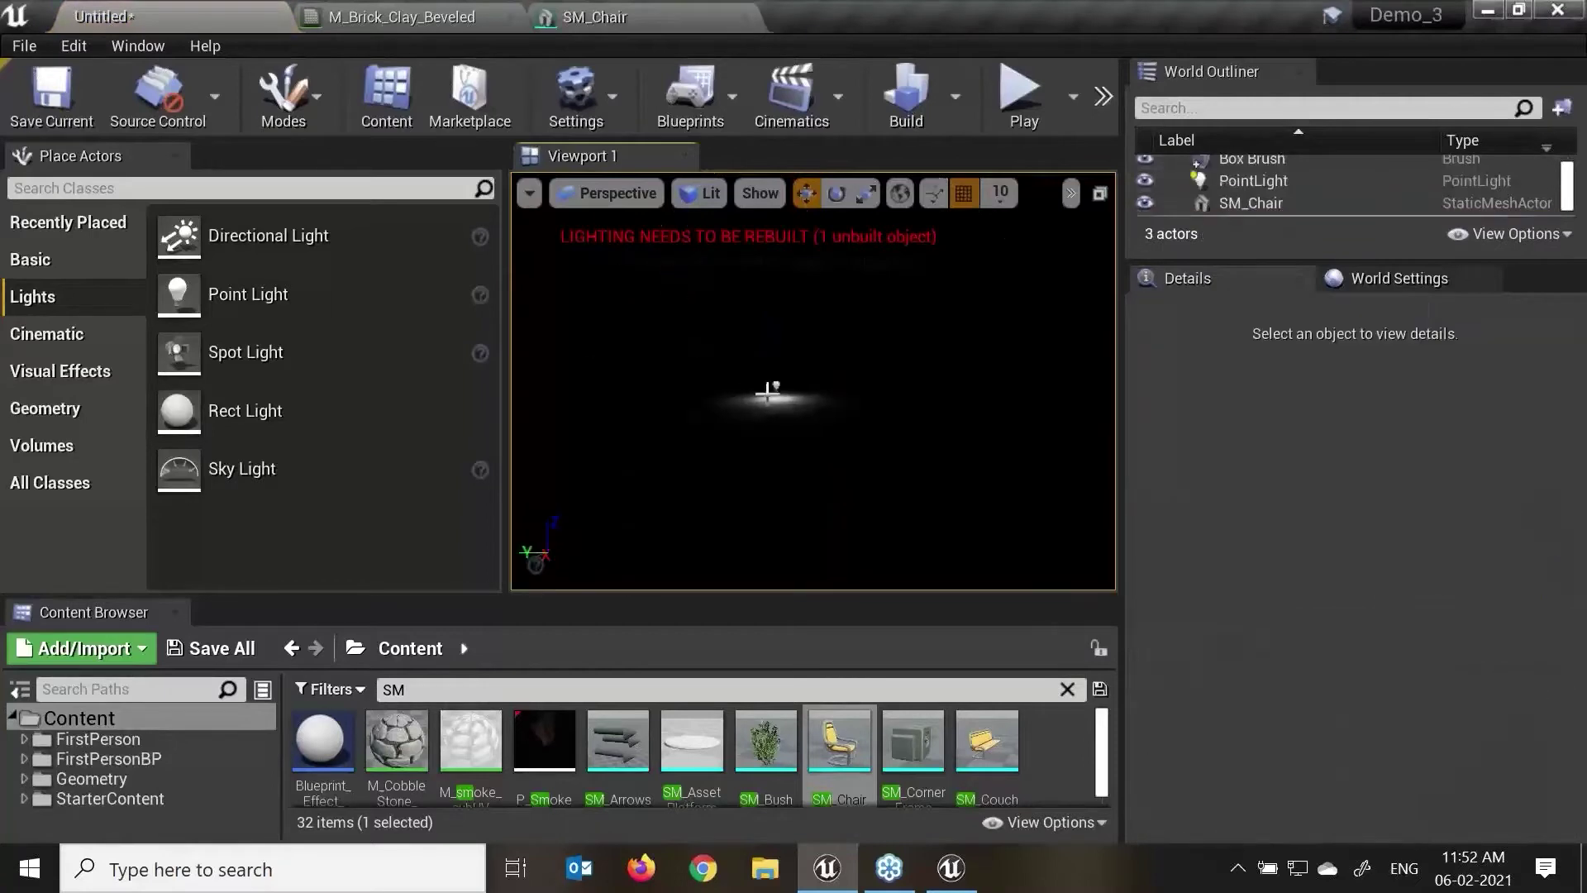
Step: Move the point light above the chair, to X 20, Y 680, Z 410
{"action": "left_click", "coordinate": [950, 446]}
{"action": "left_click", "coordinate": [1257, 204]}
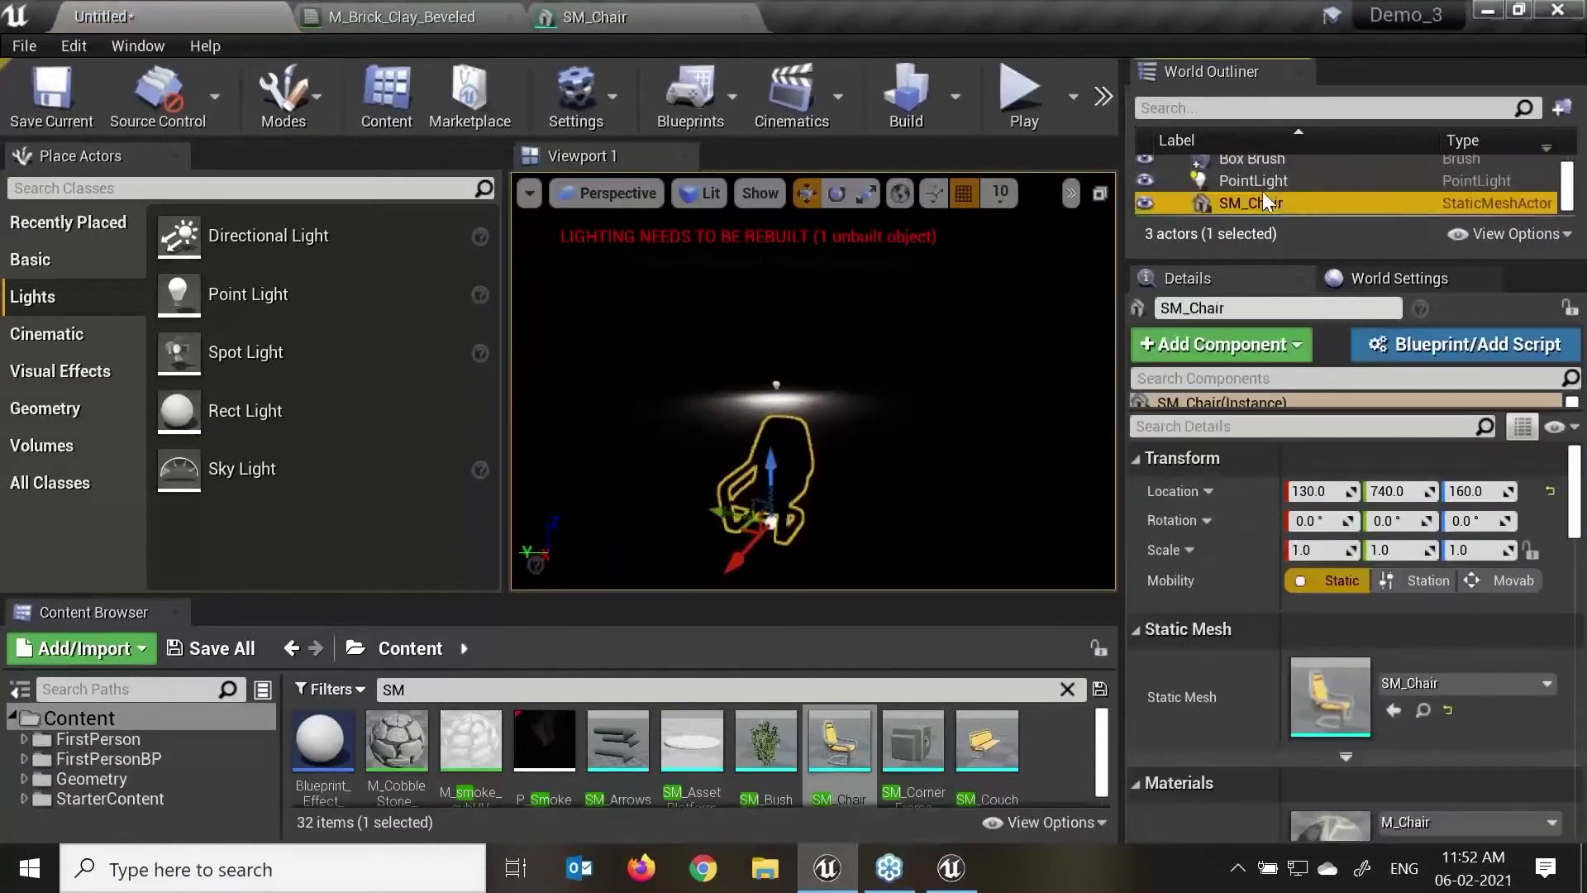
{"action": "left_click", "coordinate": [1263, 185]}
{"action": "right_click_drag", "start_coordinate": [871, 383], "coordinate": [975, 405]}
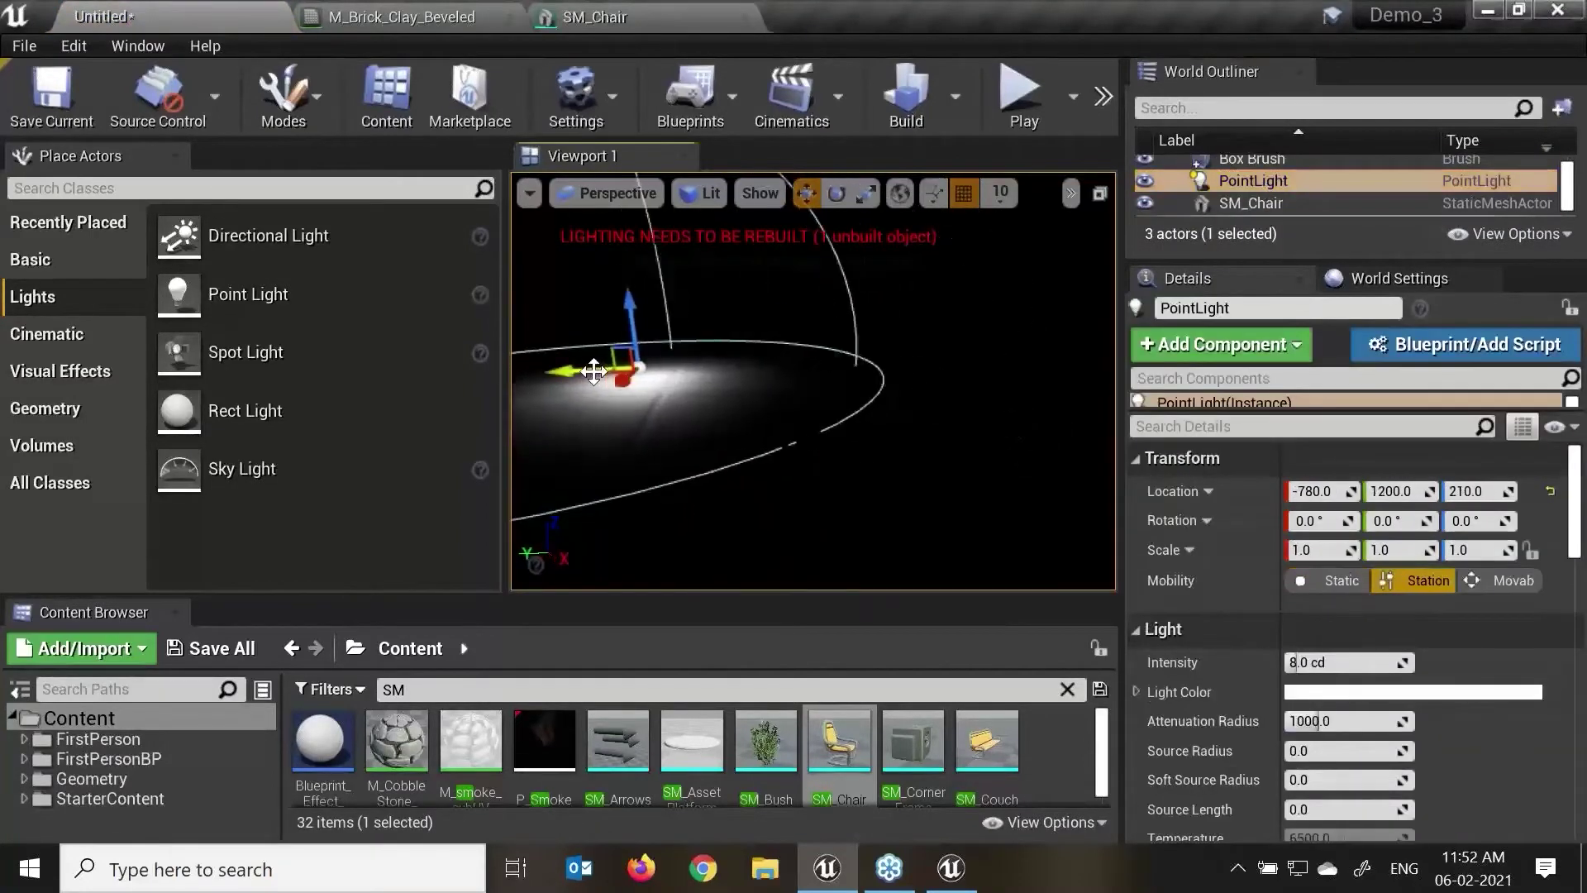
{"action": "left_click_drag", "start_coordinate": [622, 378], "coordinate": [537, 500]}
{"action": "left_click_drag", "start_coordinate": [535, 413], "coordinate": [962, 496]}
{"action": "left_click_drag", "start_coordinate": [858, 446], "coordinate": [891, 500]}
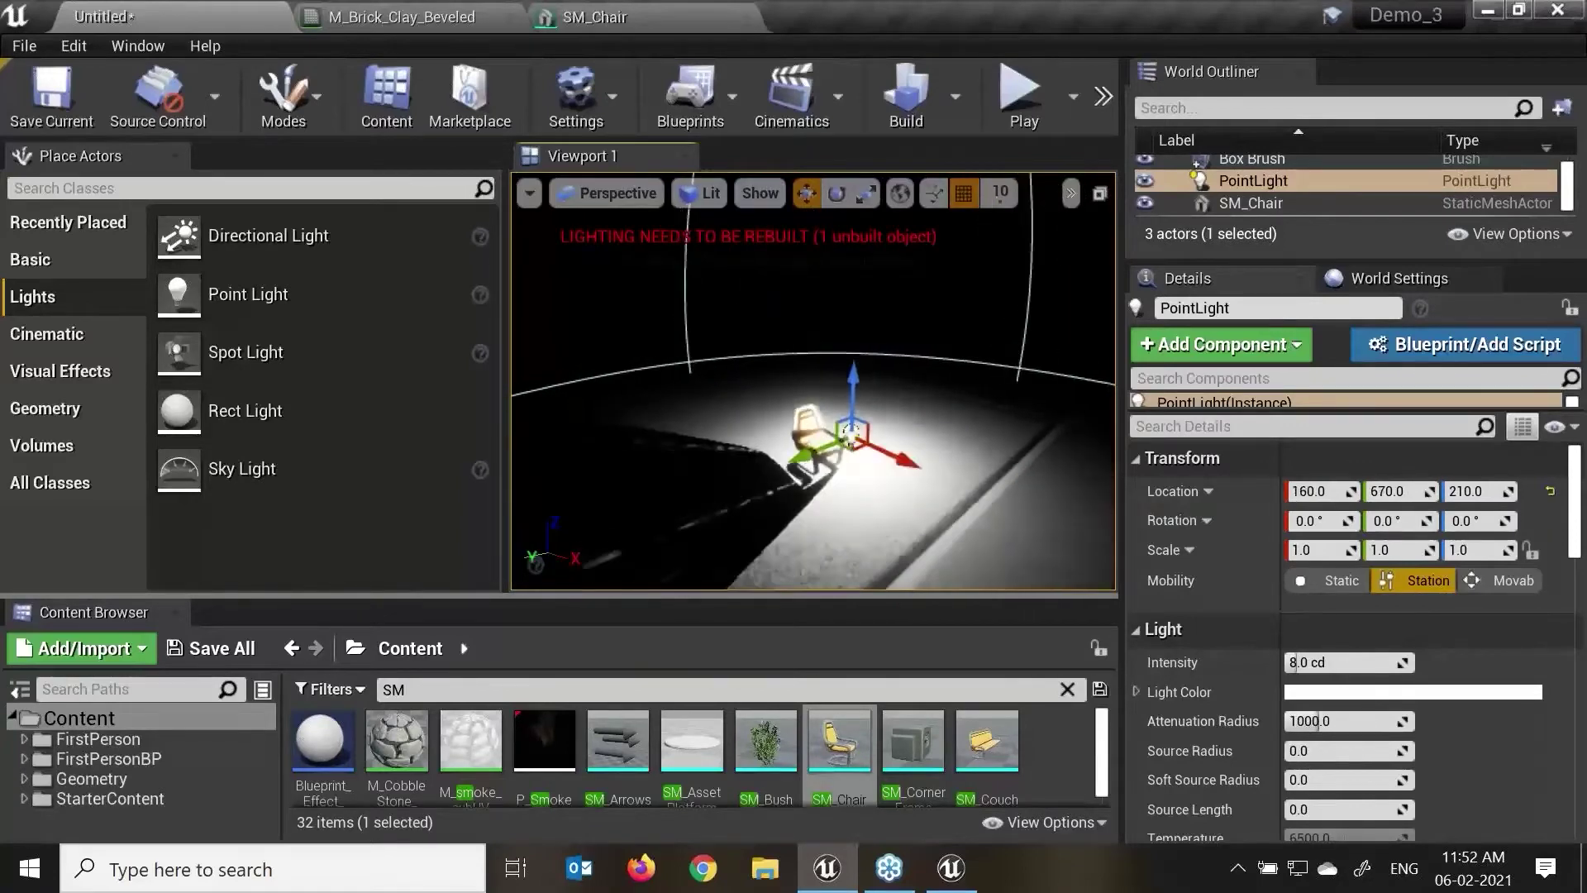
{"action": "scroll", "coordinate": [813, 381], "scroll_direction": "down", "scroll_amount": 3}
{"action": "mouse_move", "coordinate": [853, 380]}
{"action": "left_mouse_down"}
{"action": "mouse_move", "coordinate": [847, 343]}
{"action": "mouse_move", "coordinate": [785, 385]}
{"action": "mouse_move", "coordinate": [789, 343]}
{"action": "mouse_move", "coordinate": [844, 352]}
{"action": "left_mouse_up"}
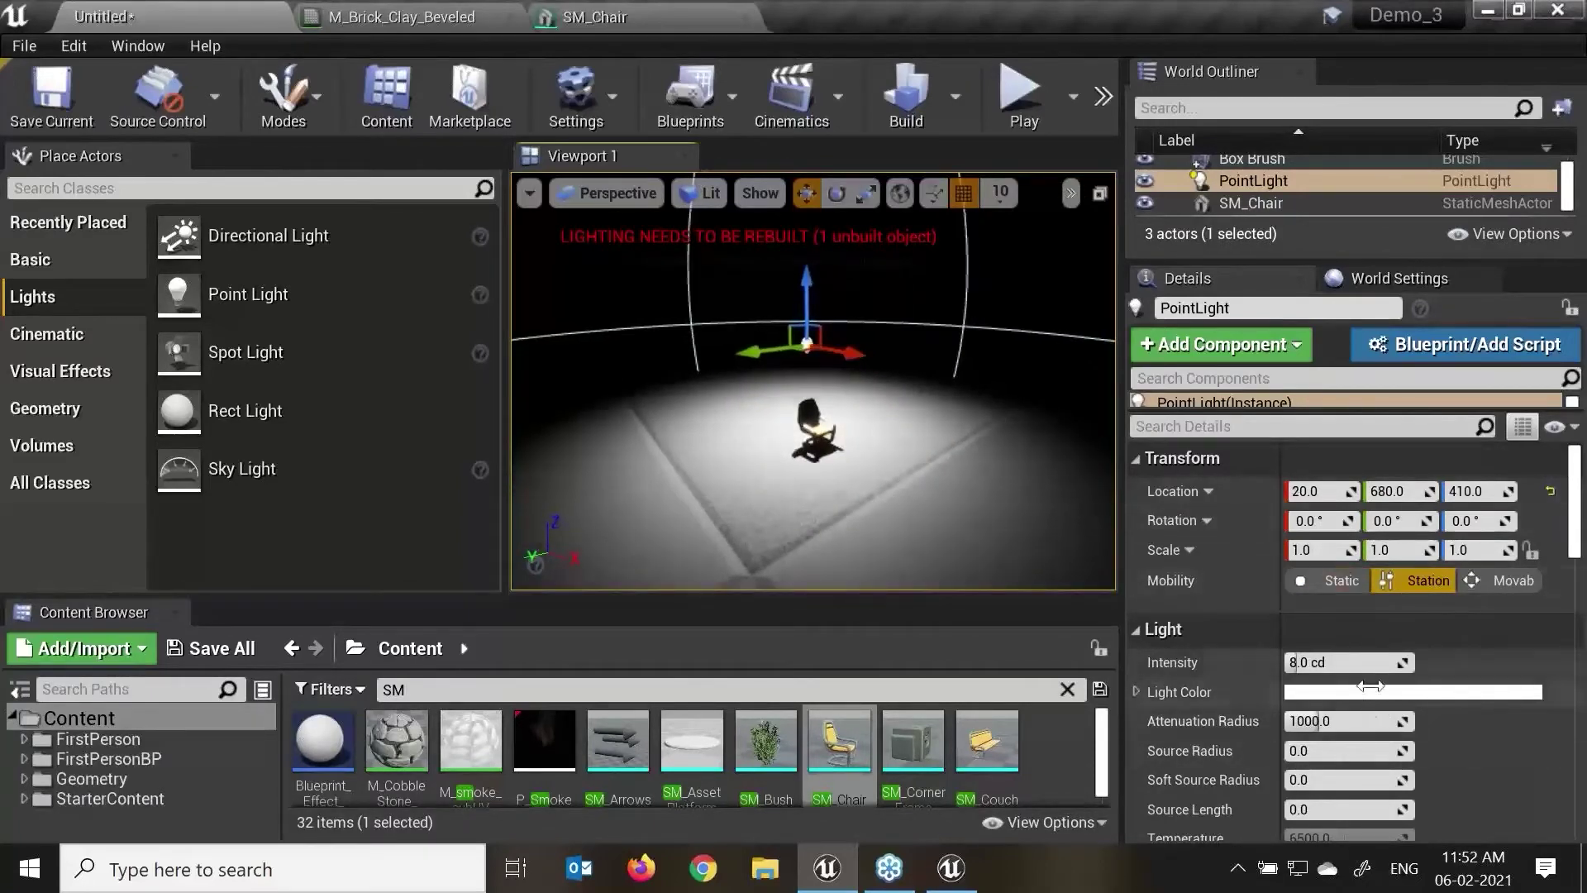
Step: Set the point light's Intensity to about 1.02 cd, Attenuation Radius to about 316 and Source Radius to about 0.11
{"action": "mouse_move", "coordinate": [1353, 663]}
{"action": "left_mouse_down"}
{"action": "mouse_move", "coordinate": [1372, 663]}
{"action": "mouse_move", "coordinate": [1289, 663]}
{"action": "mouse_move", "coordinate": [1355, 662]}
{"action": "left_mouse_up"}
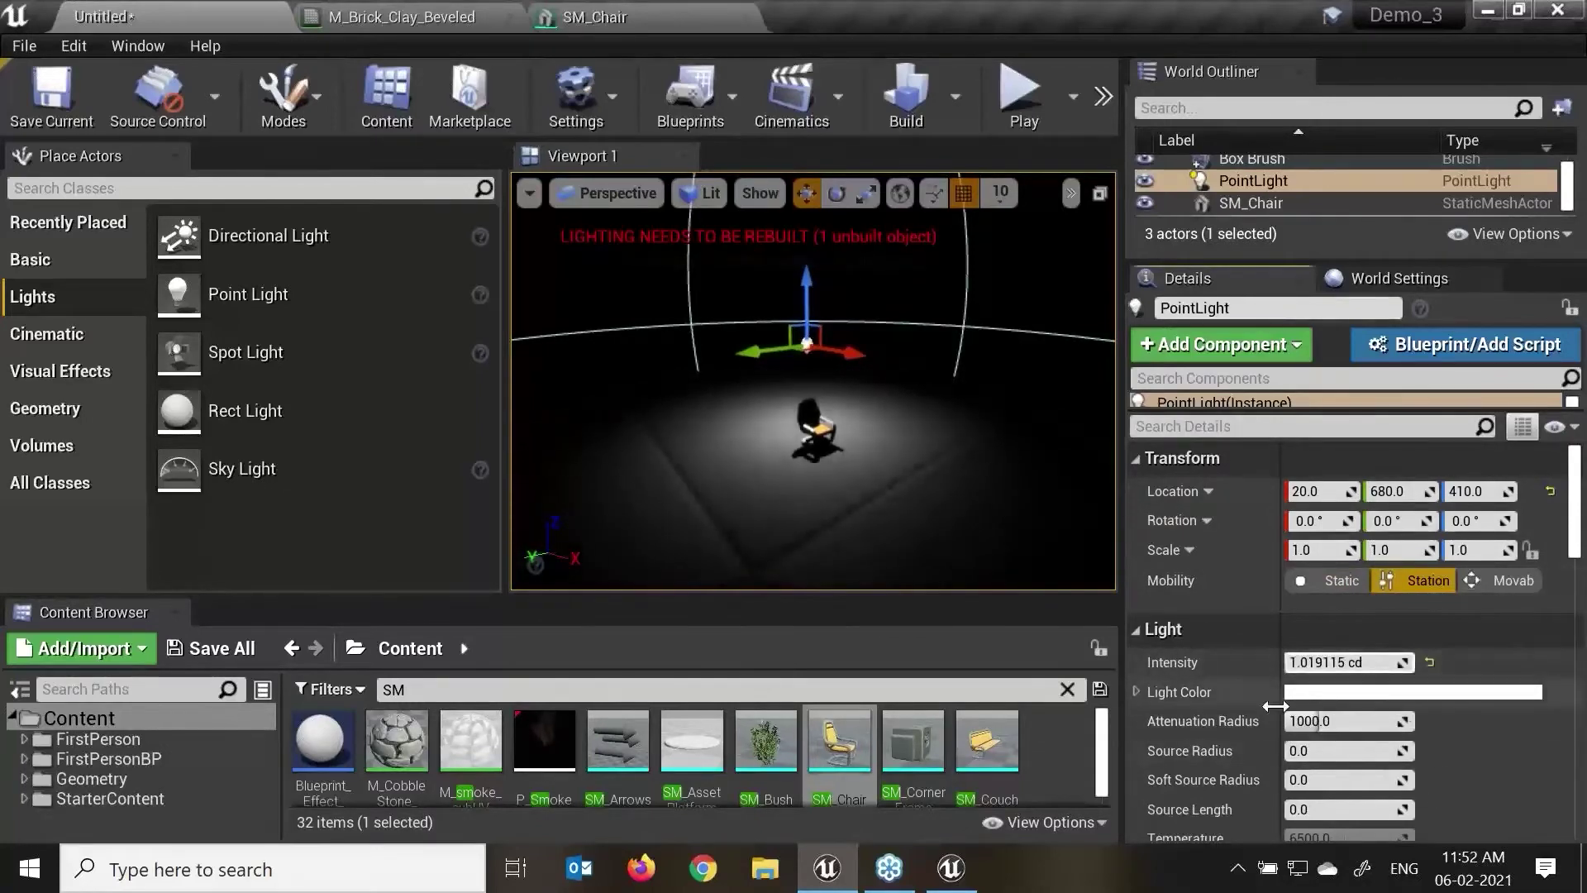
{"action": "scroll", "coordinate": [1486, 740], "scroll_direction": "down", "scroll_amount": 3}
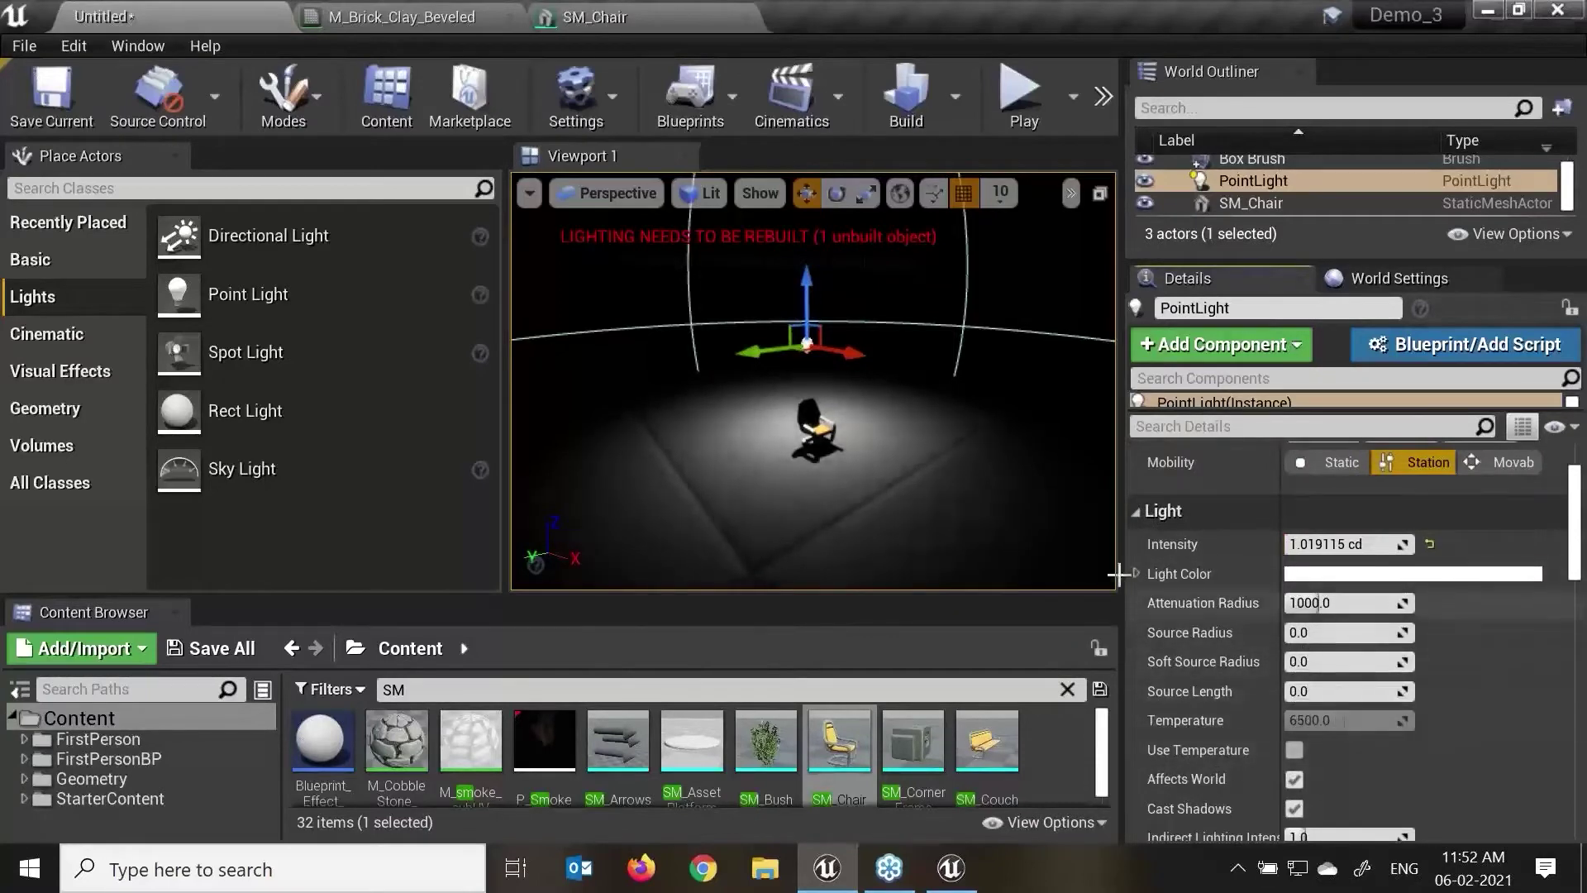
{"action": "left_click_drag", "start_coordinate": [1323, 633], "coordinate": [1292, 602]}
Step: Lower the point light to just above the chair's backrest and show the viewport in full screen
{"action": "scroll", "coordinate": [847, 425], "scroll_direction": "up", "scroll_amount": 3}
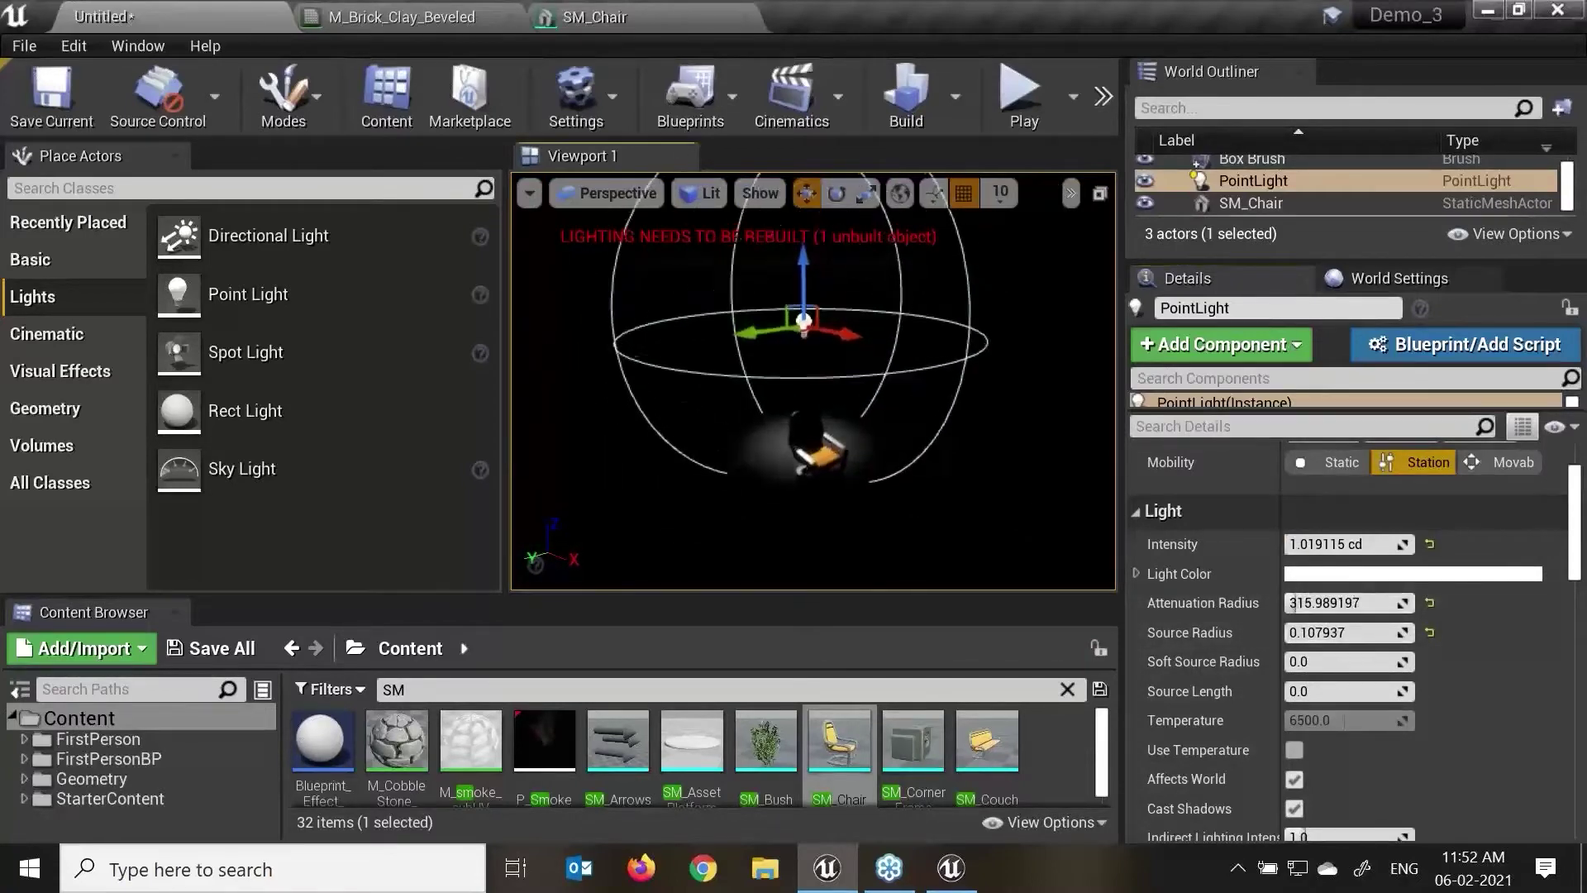
{"action": "left_click_drag", "start_coordinate": [806, 318], "coordinate": [769, 404]}
{"action": "scroll", "coordinate": [850, 423], "scroll_direction": "up", "scroll_amount": 4}
{"action": "key", "text": "F11"}
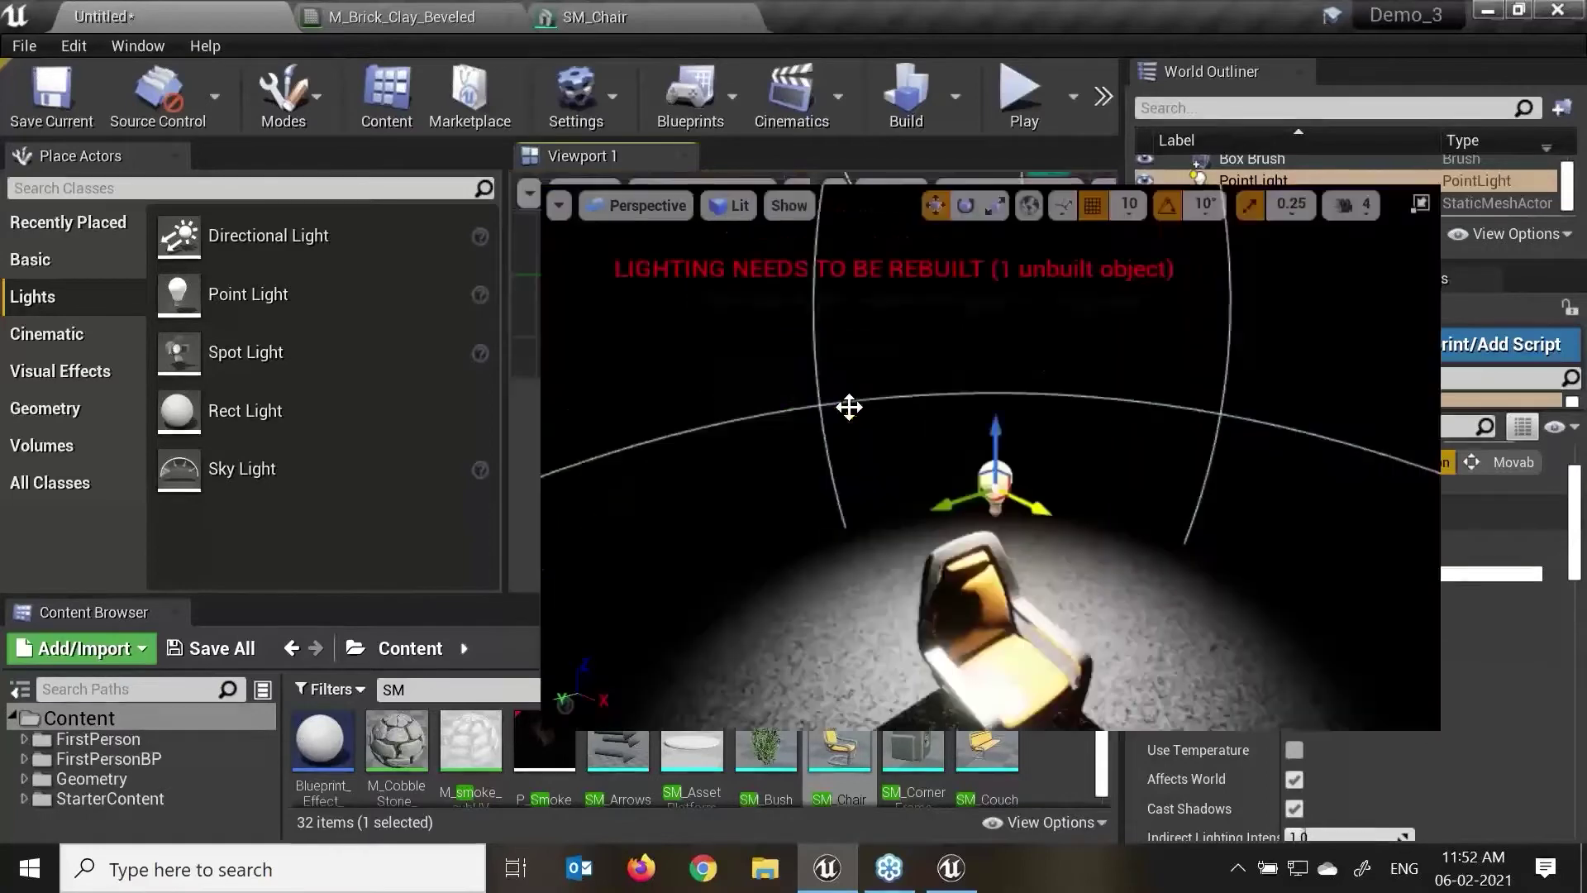
{"action": "scroll", "coordinate": [942, 478], "scroll_direction": "down", "scroll_amount": 3}
{"action": "scroll", "coordinate": [842, 592], "scroll_direction": "down", "scroll_amount": 1}
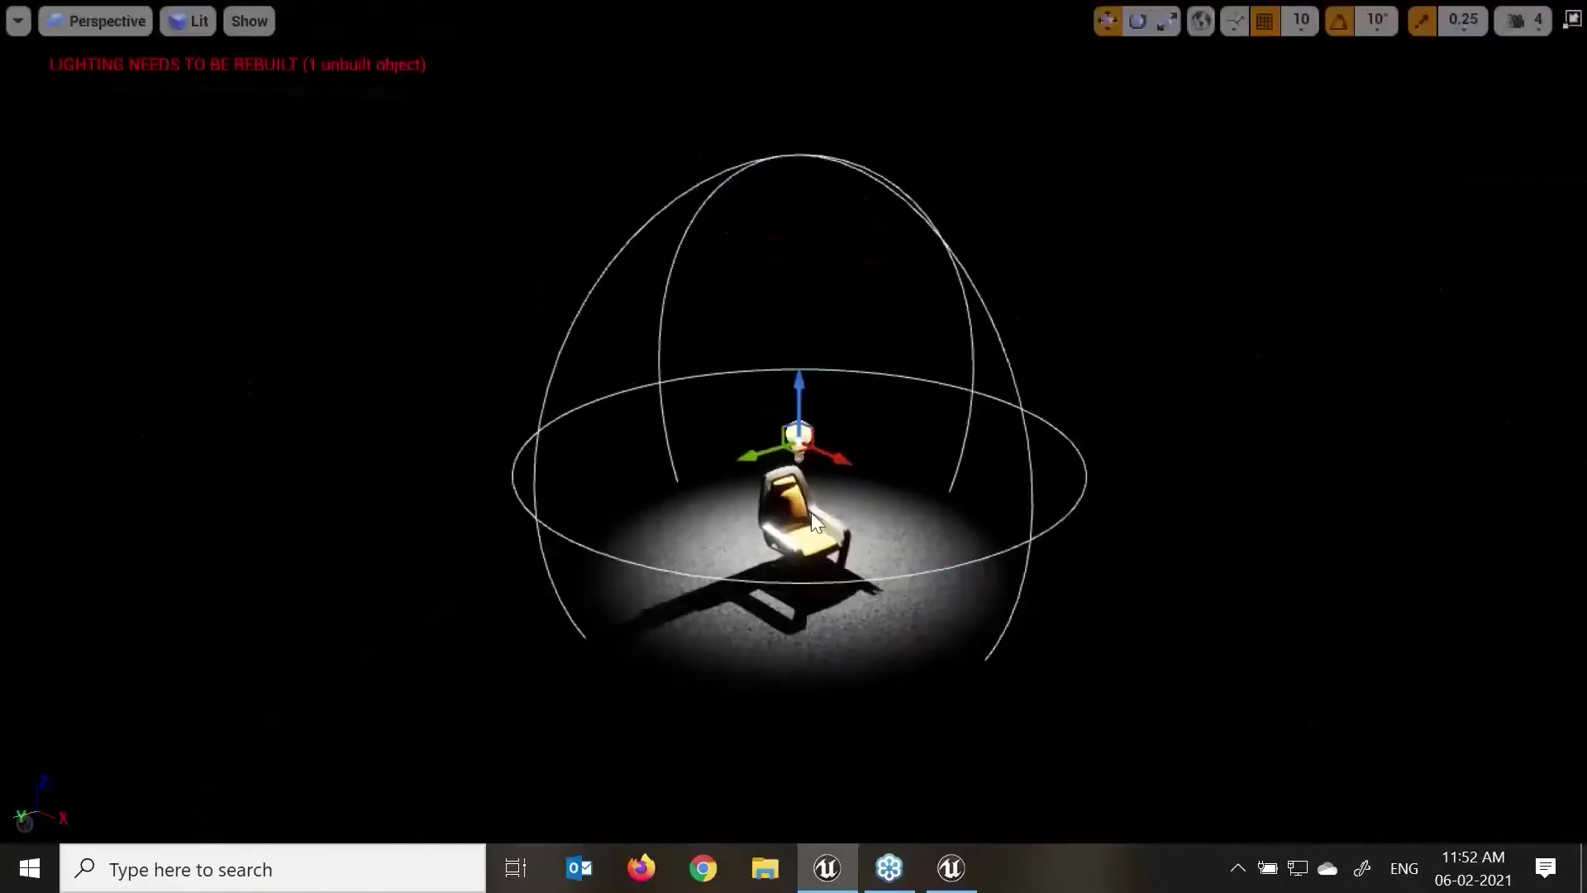
Step: Duplicate the point light three times along its Y axis, with one copy on one side of the chair and two on the other
{"action": "left_click_drag", "start_coordinate": [811, 512], "coordinate": [786, 430], "text": "alt"}
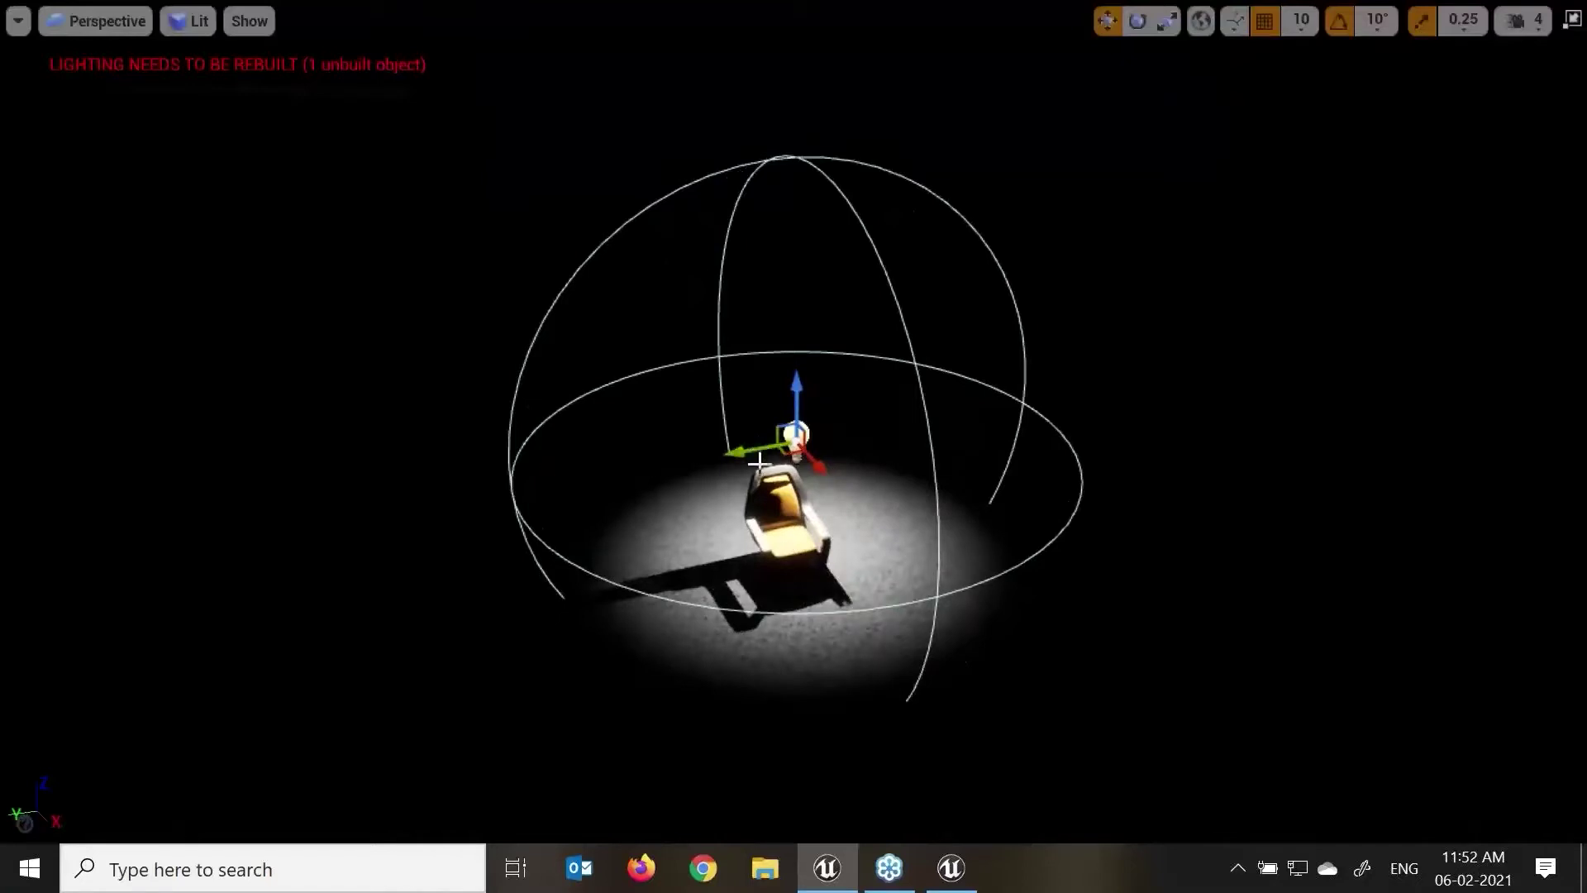
{"action": "left_click_drag", "start_coordinate": [759, 453], "coordinate": [968, 516], "text": "alt"}
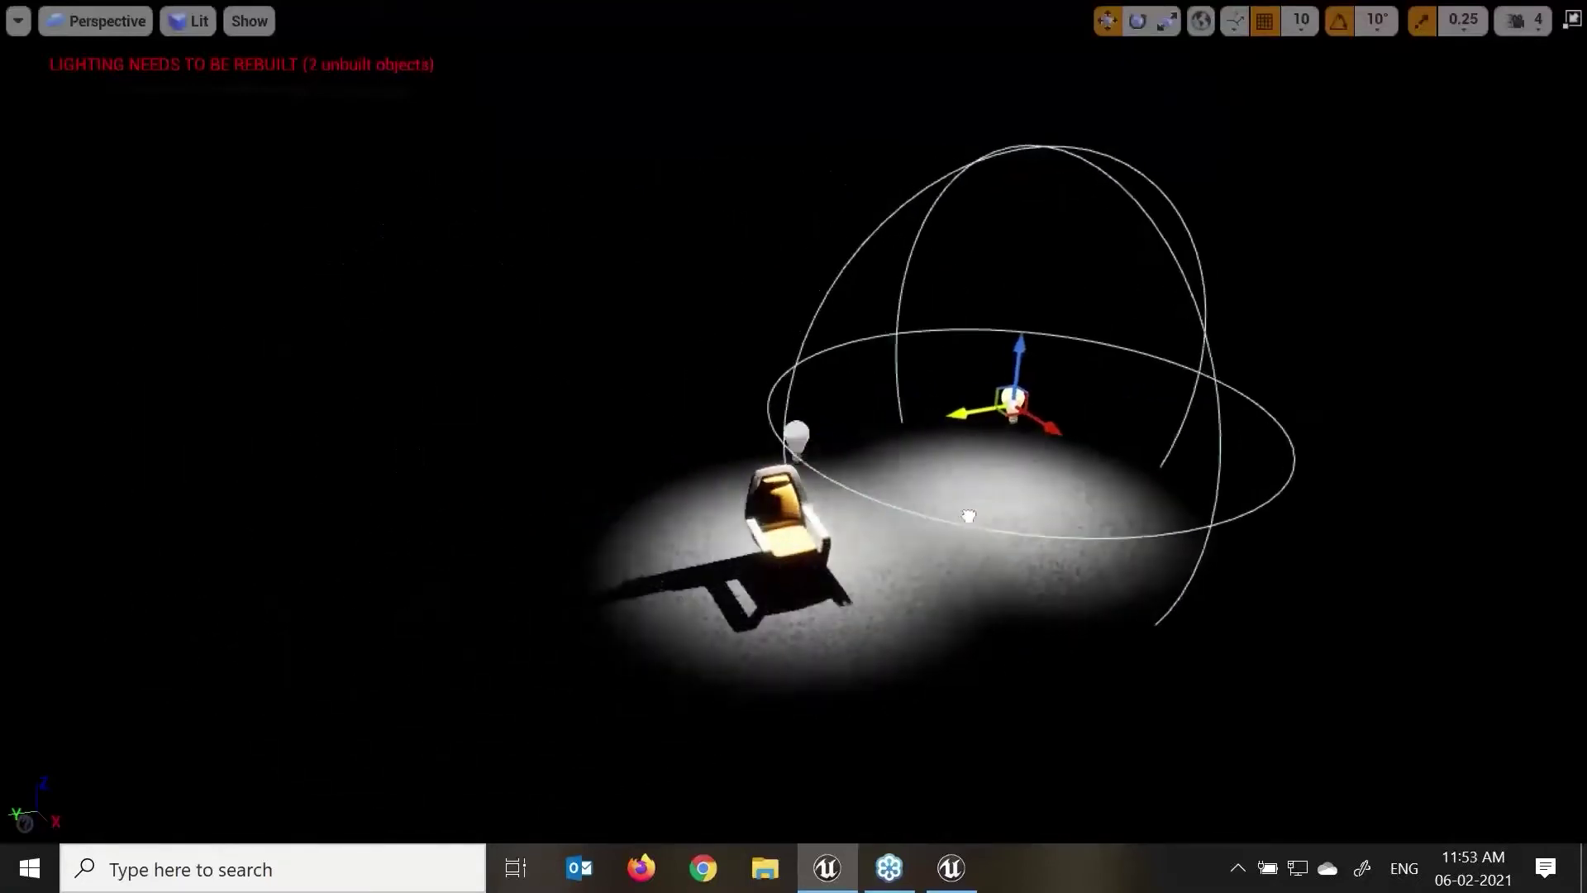
{"action": "left_click_drag", "start_coordinate": [976, 412], "coordinate": [385, 551], "text": "alt"}
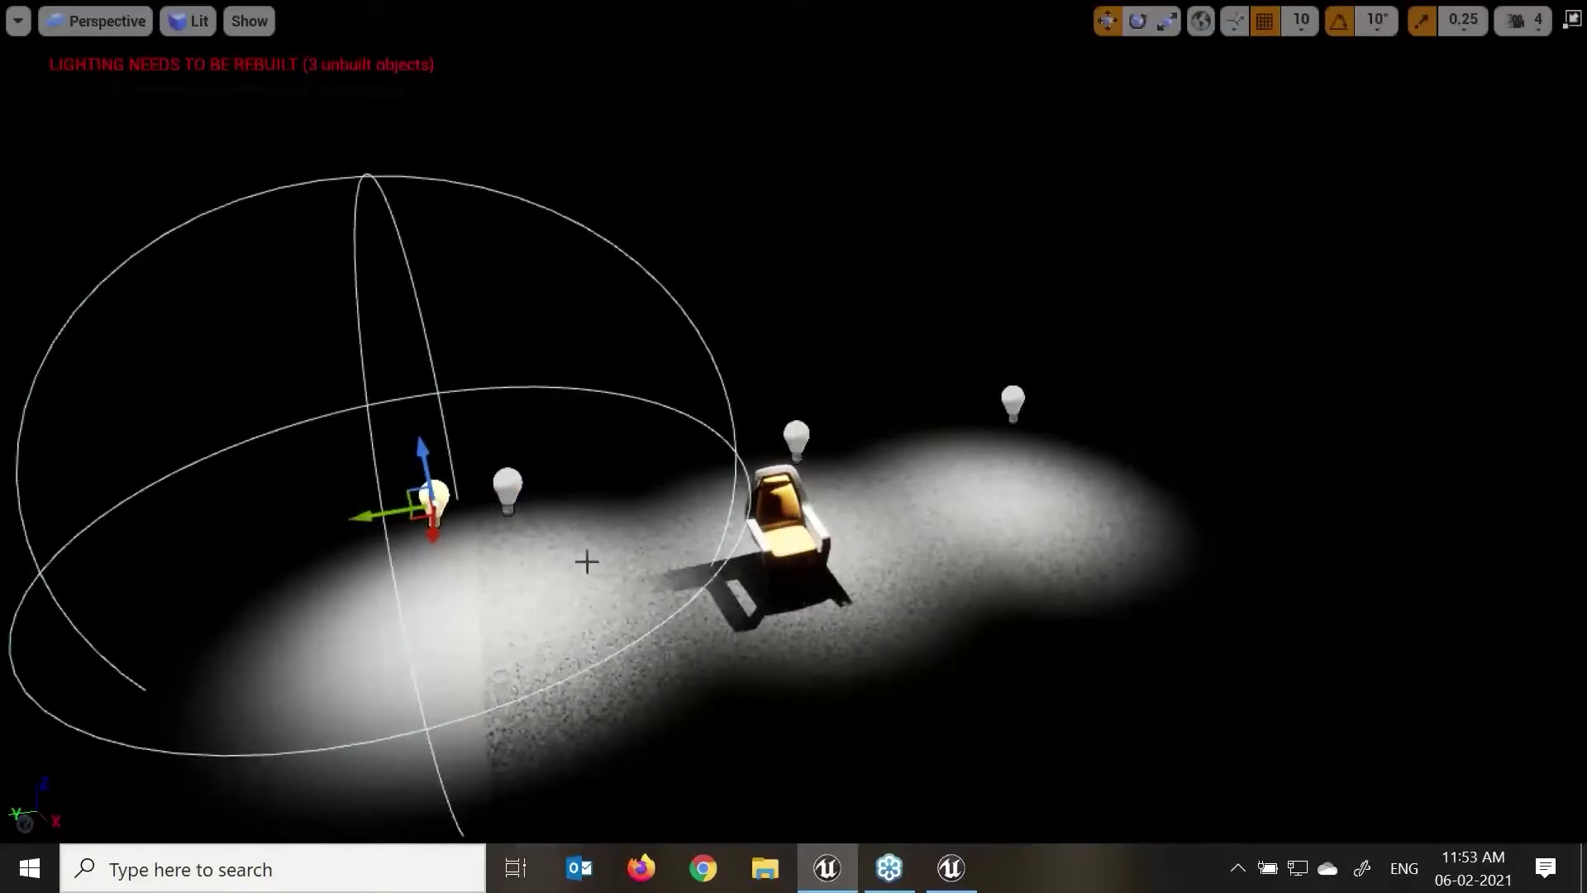
Step: Move the outermost point light copy farther along Y to extend the row of lights, and exit the full-screen viewport
{"action": "scroll", "coordinate": [588, 562], "scroll_direction": "down", "scroll_amount": 5}
{"action": "left_click_drag", "start_coordinate": [519, 538], "coordinate": [289, 607]}
{"action": "scroll", "coordinate": [562, 588], "scroll_direction": "down", "scroll_amount": 4}
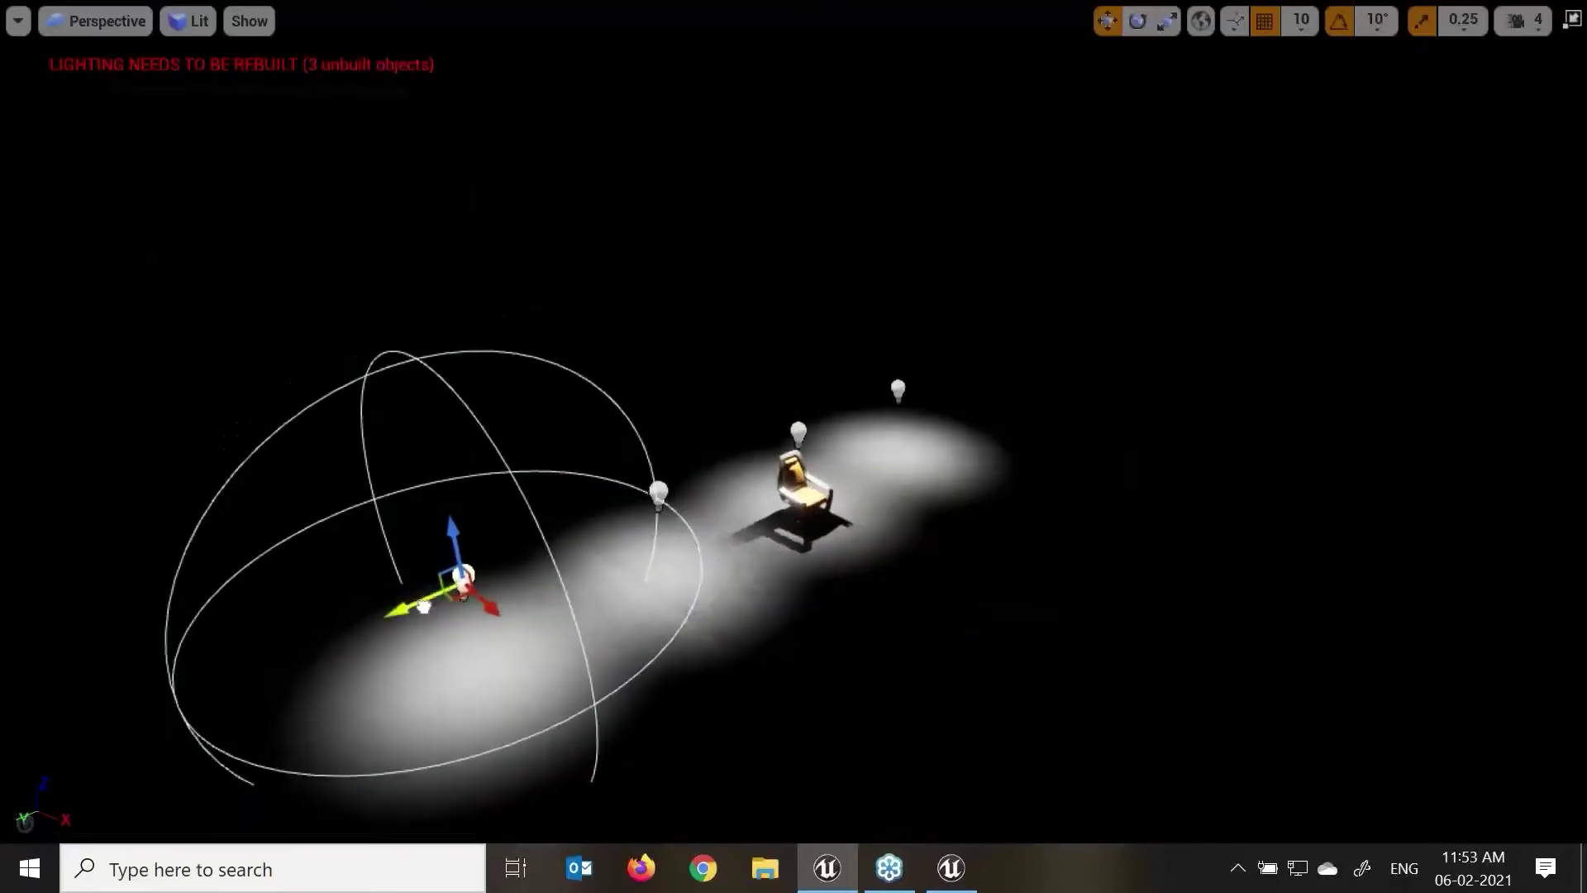
{"action": "left_click_drag", "start_coordinate": [423, 607], "coordinate": [439, 598]}
{"action": "scroll", "coordinate": [624, 557], "scroll_direction": "up", "scroll_amount": 3}
{"action": "left_click_drag", "start_coordinate": [625, 558], "coordinate": [487, 450], "text": "alt"}
{"action": "left_click_drag", "start_coordinate": [744, 533], "coordinate": [745, 518], "text": "alt"}
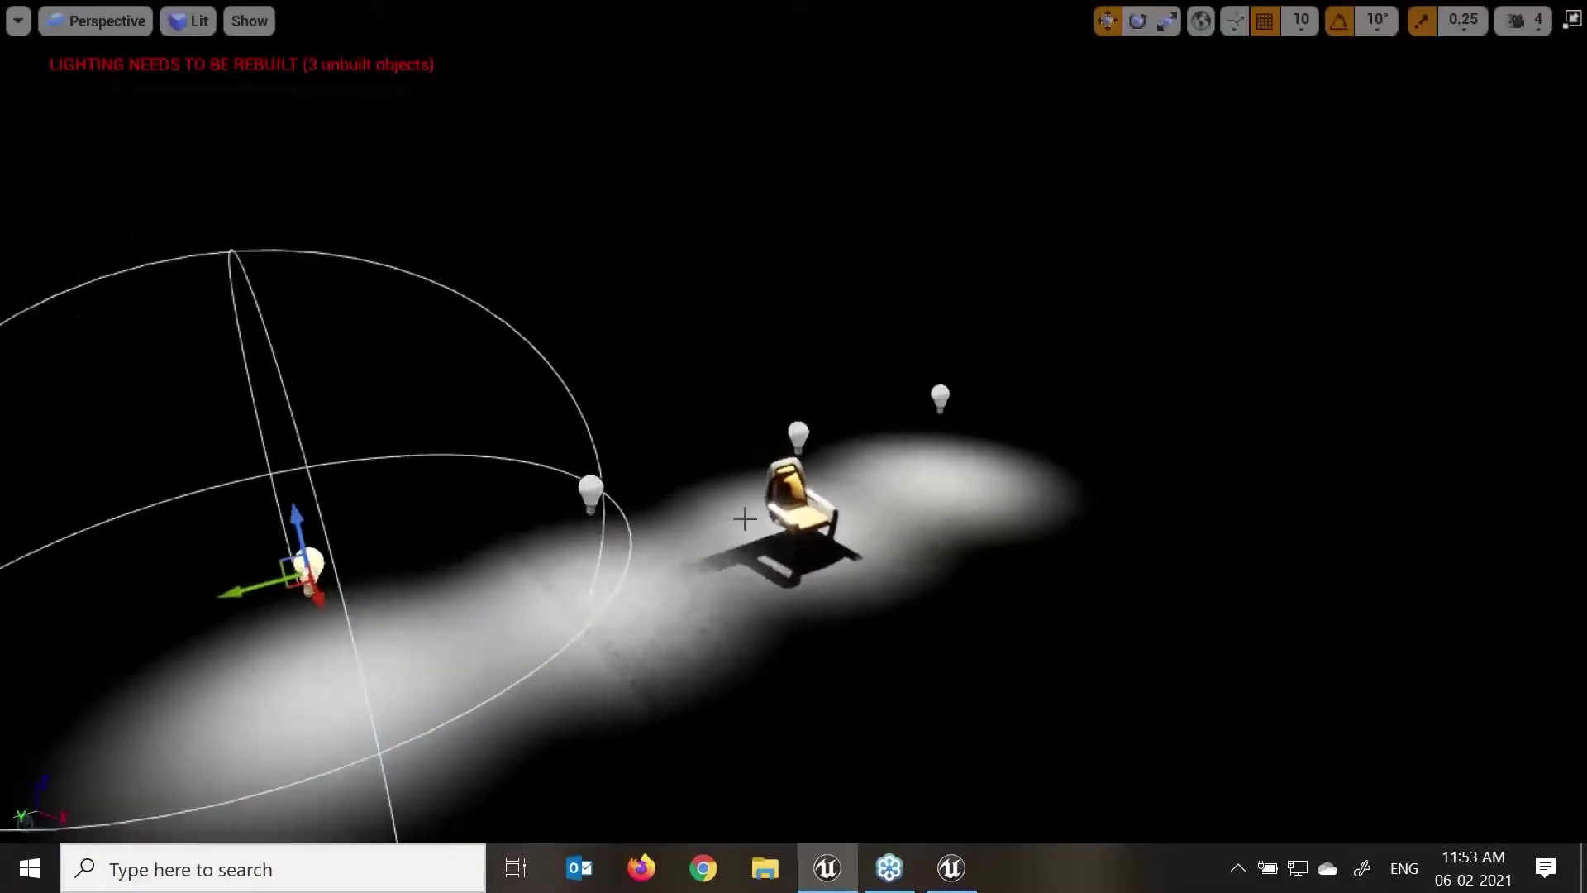
{"action": "key", "text": "F11"}
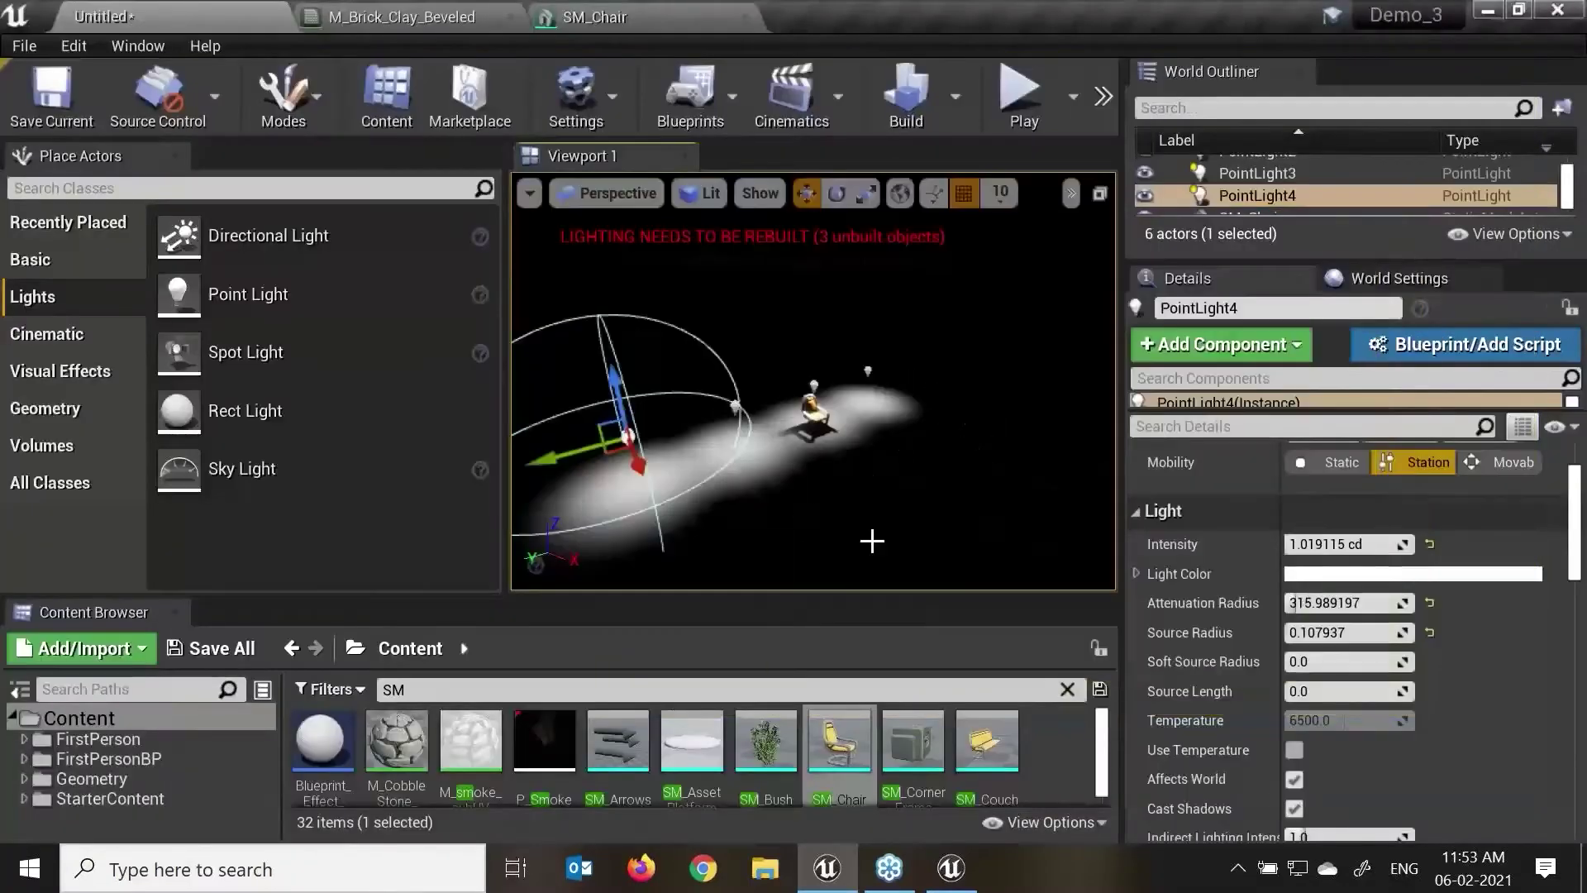
{"action": "left_click_drag", "start_coordinate": [806, 498], "coordinate": [741, 487], "text": "alt"}
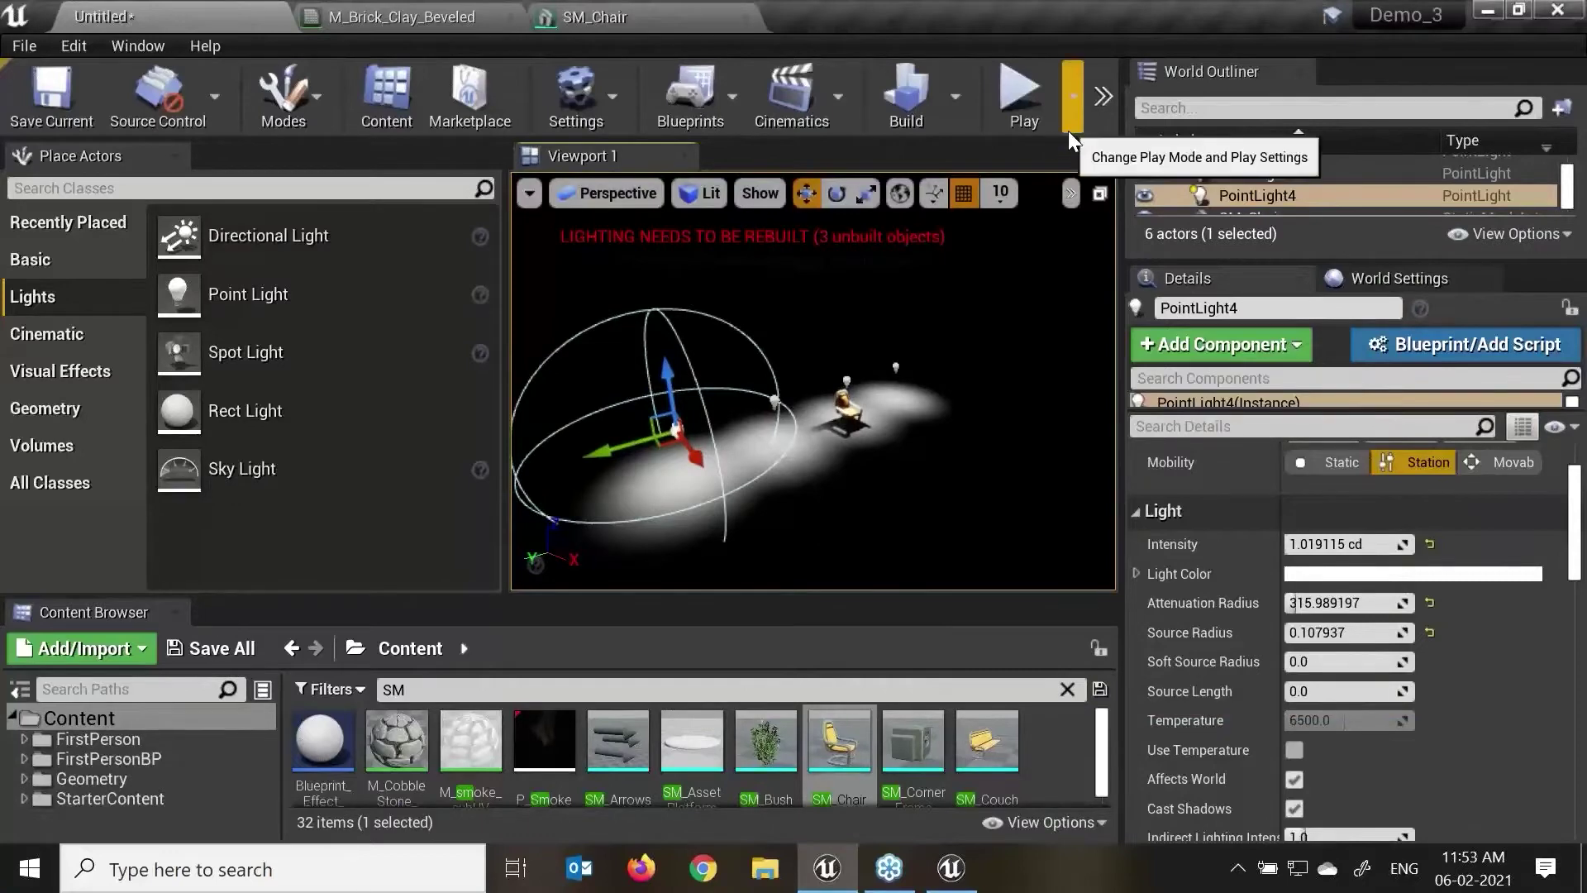
Step: Check the available lighting quality levels in the build options
{"action": "left_click", "coordinate": [954, 124]}
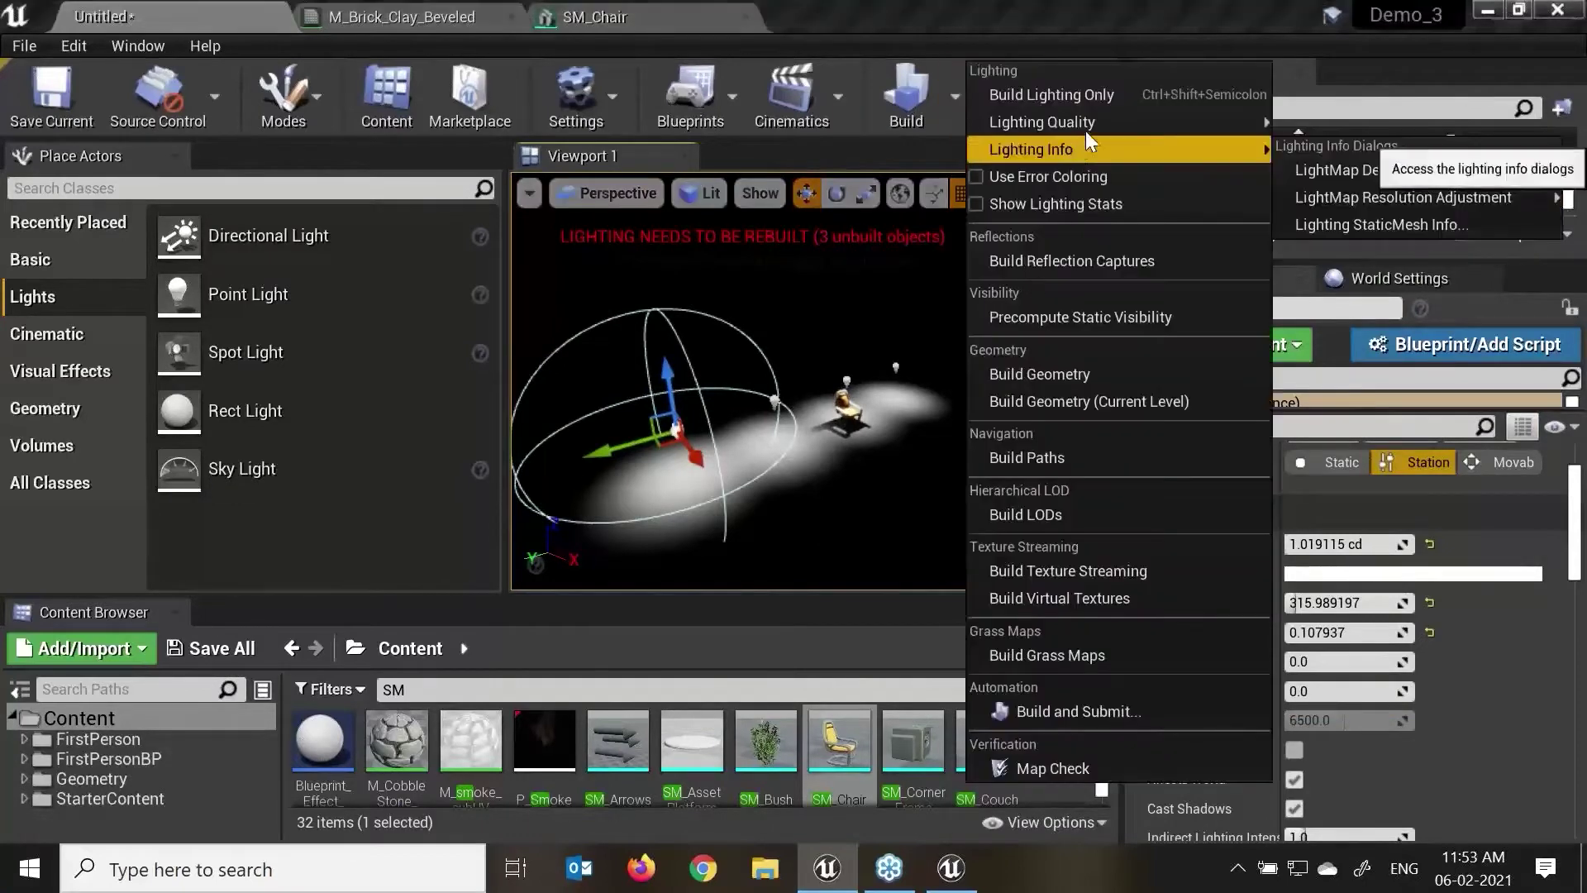
{"action": "mouse_move", "coordinate": [1075, 124]}
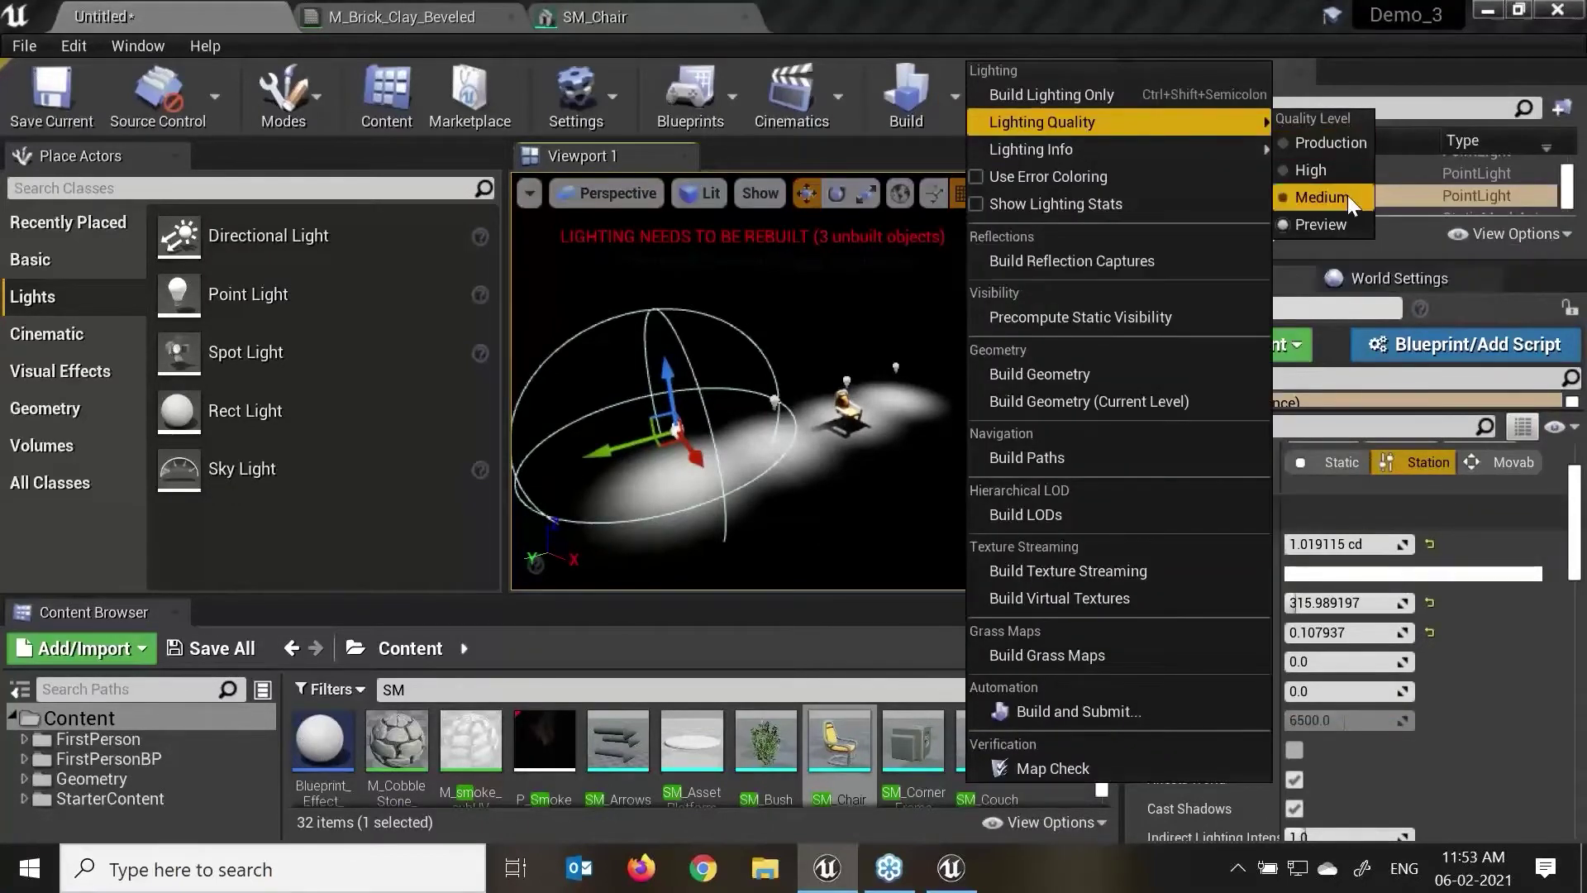
{"action": "left_click", "coordinate": [1162, 49]}
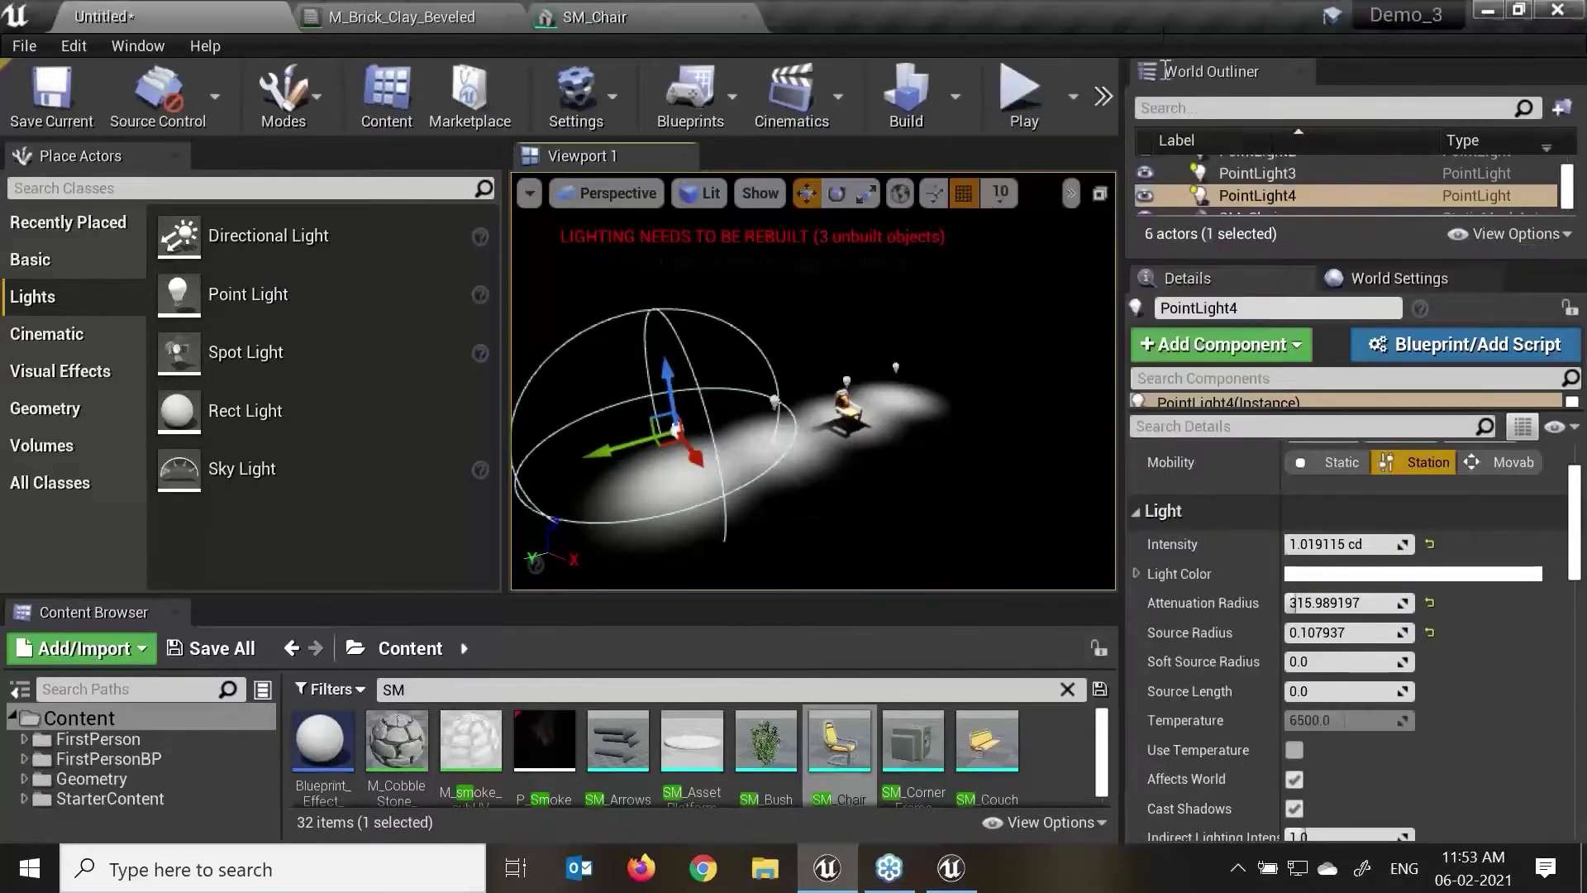
Step: Build the level to rebuild its lighting, and minimize the message log window
{"action": "left_click", "coordinate": [903, 98]}
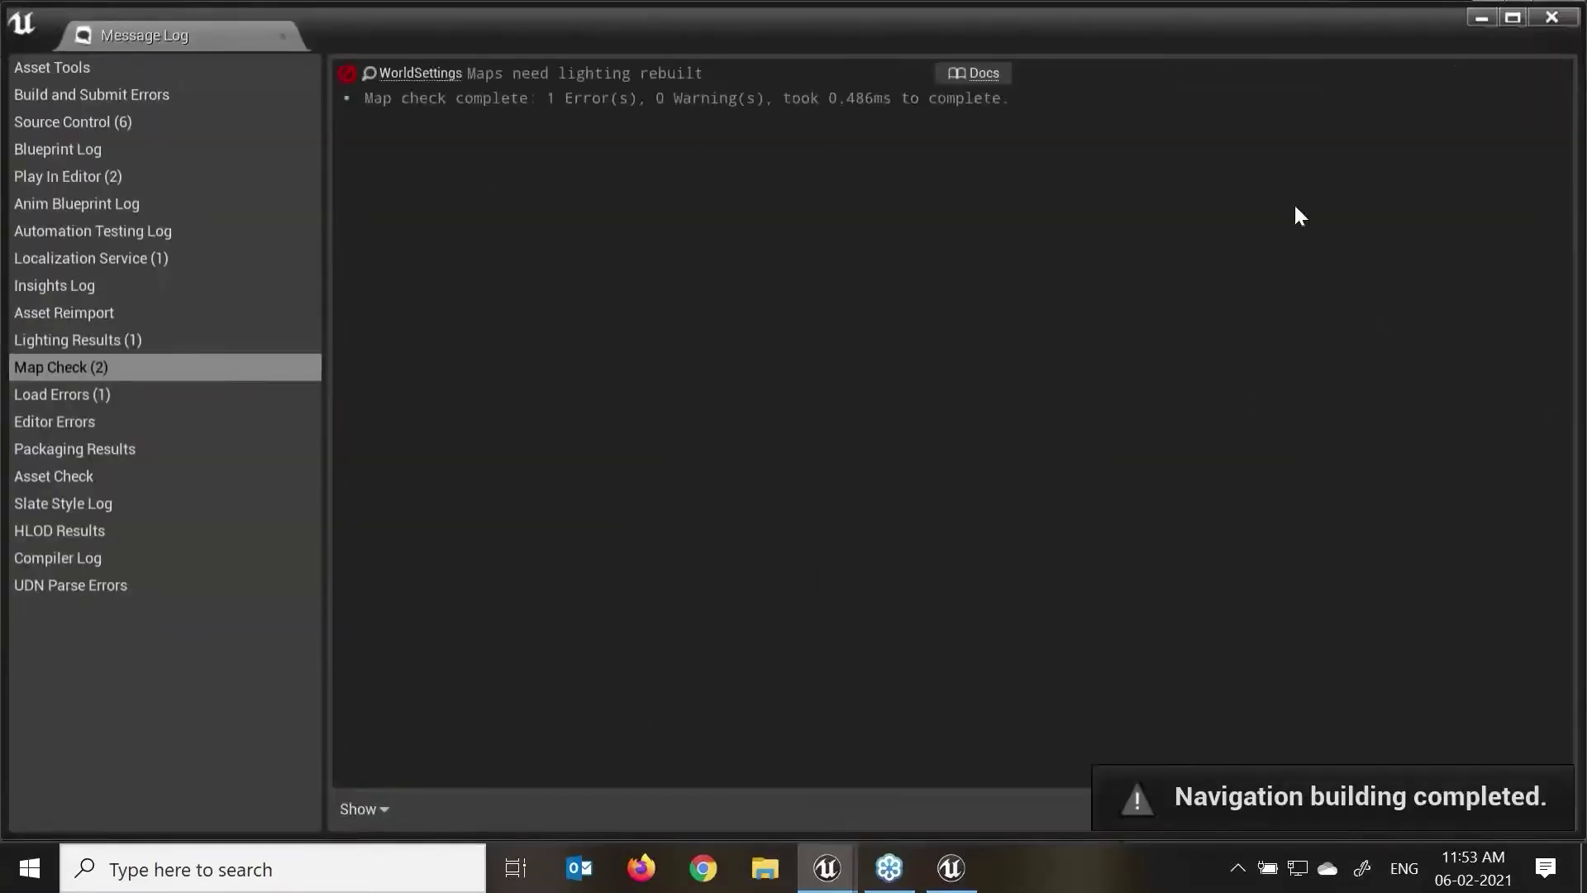
{"action": "left_click", "coordinate": [1478, 18]}
{"action": "right_click_drag", "start_coordinate": [692, 366], "coordinate": [736, 358]}
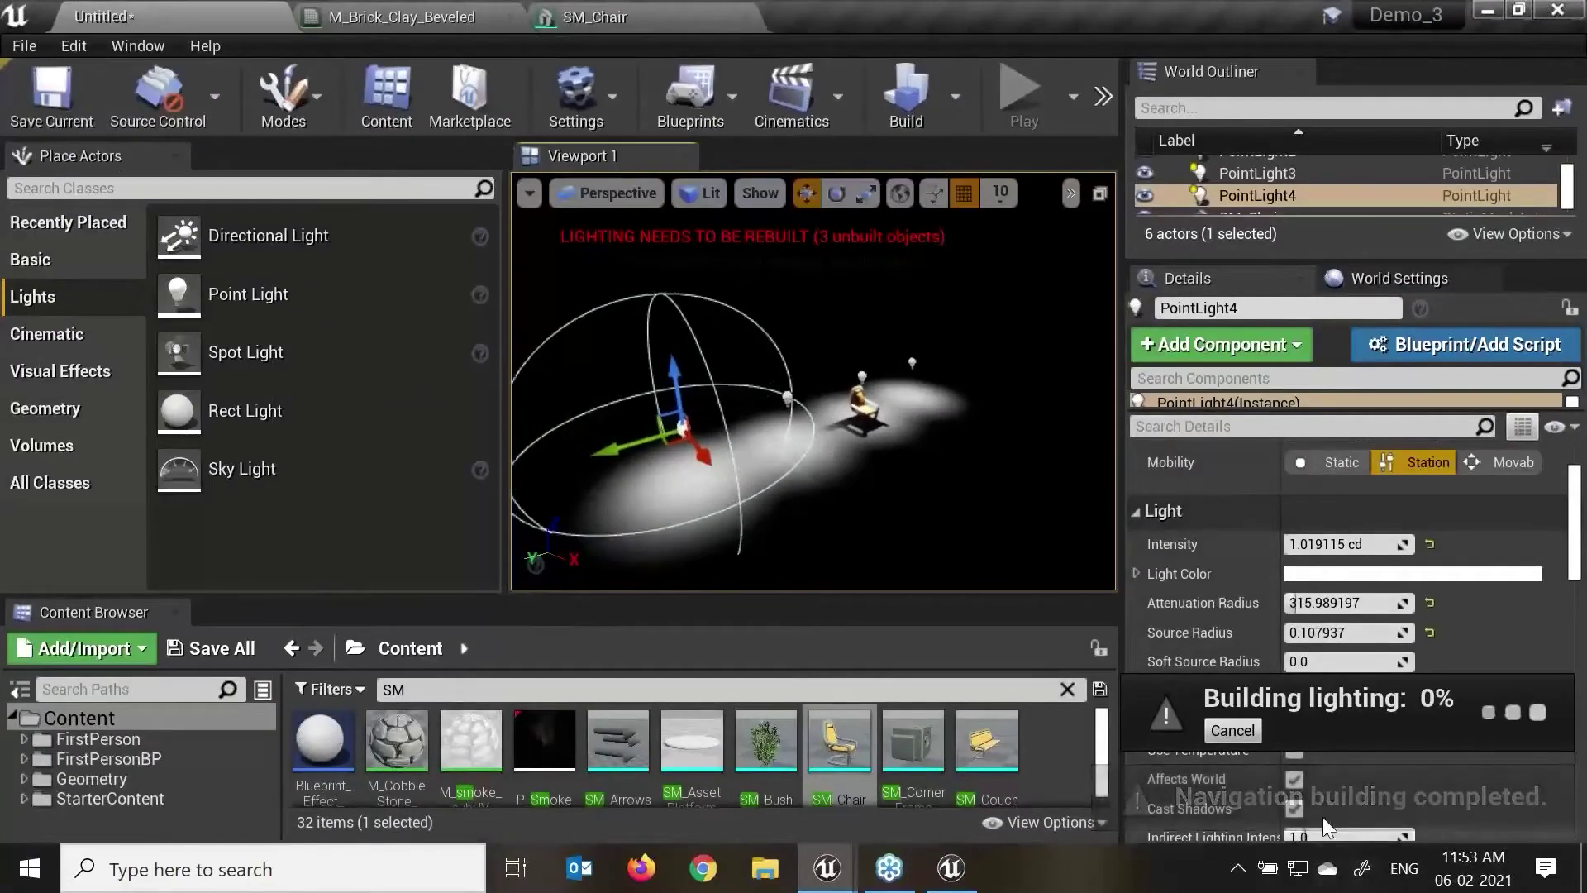
{"action": "scroll", "coordinate": [664, 435], "scroll_direction": "up", "scroll_amount": 3}
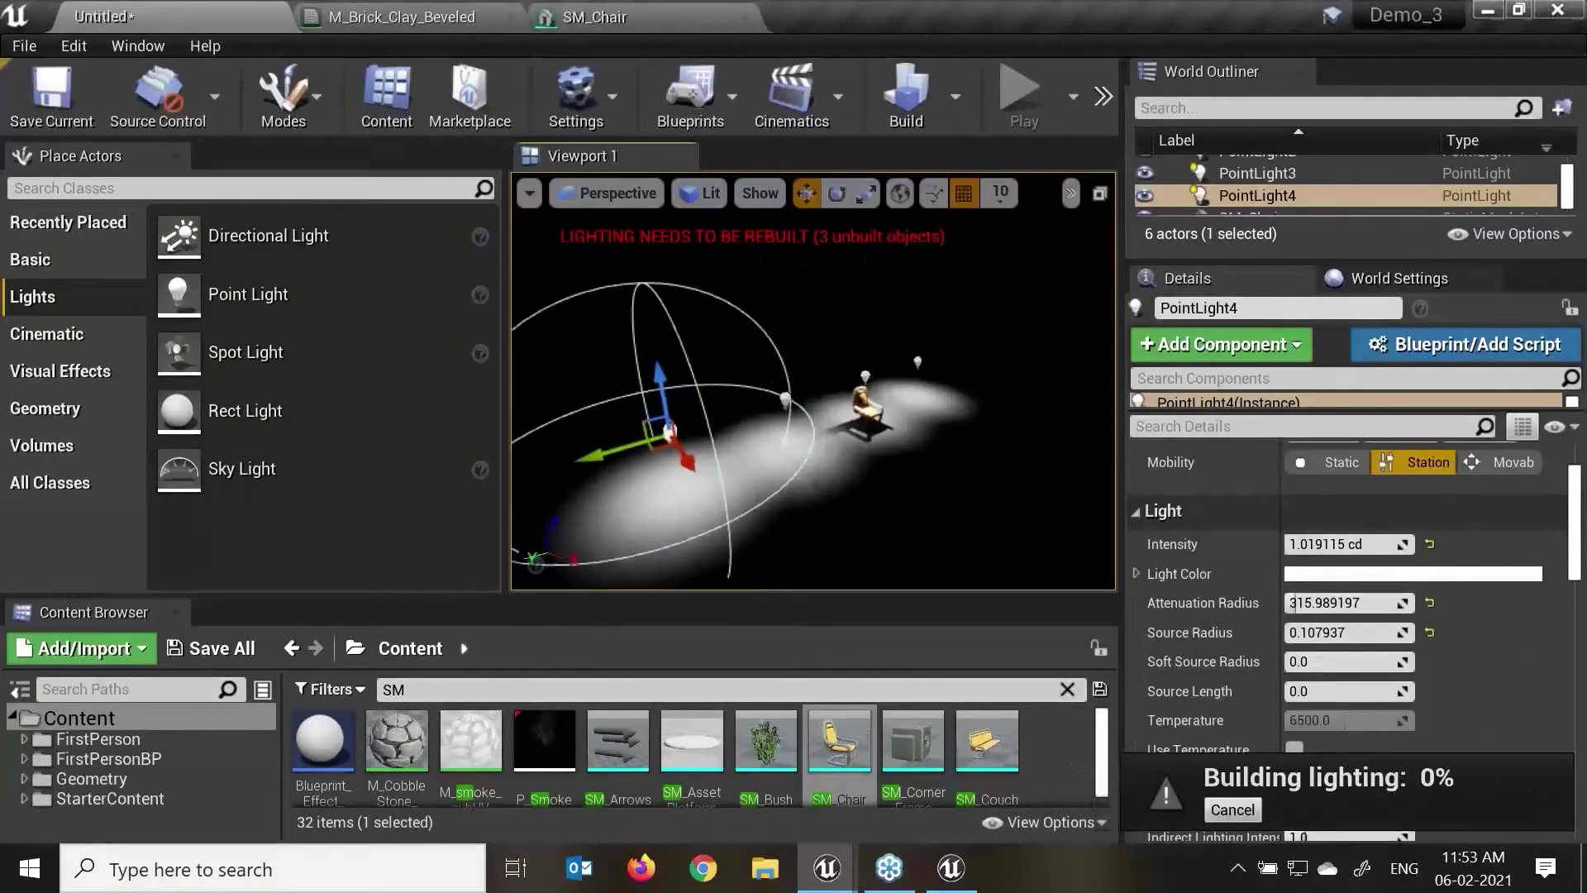
Step: Set the outermost point light's source radius to about 0.34, attenuation radius to about 476, soft source radius to about 0.06 and source length to about 220.5
{"action": "left_click_drag", "start_coordinate": [928, 449], "coordinate": [748, 449], "text": "alt"}
{"action": "left_click_drag", "start_coordinate": [660, 428], "coordinate": [674, 427], "text": "alt"}
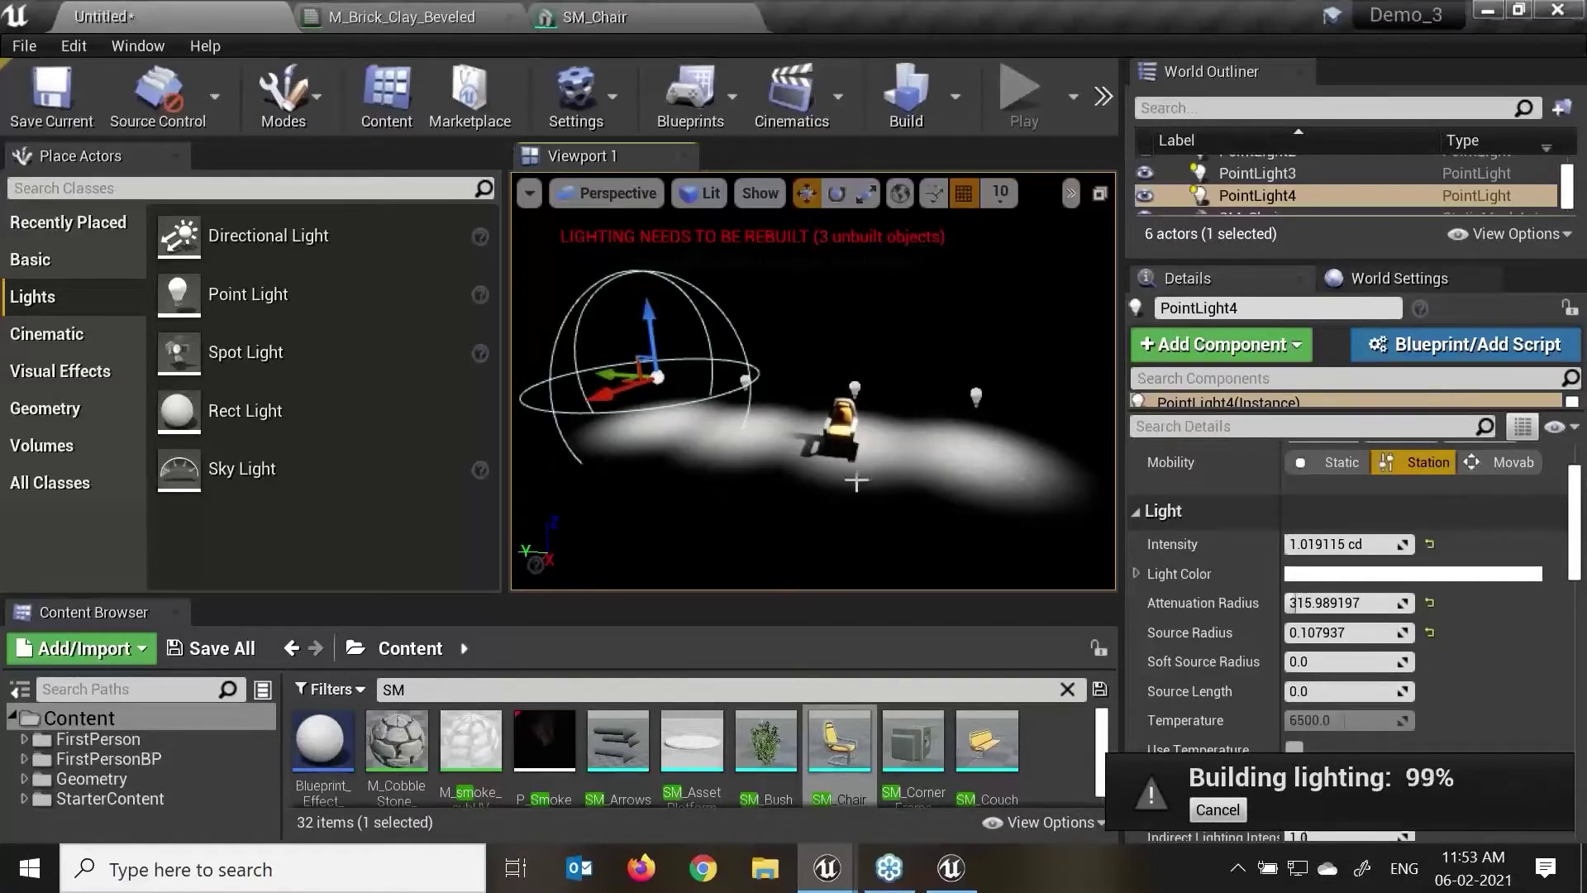
{"action": "scroll", "coordinate": [780, 422], "scroll_direction": "up", "scroll_amount": 1}
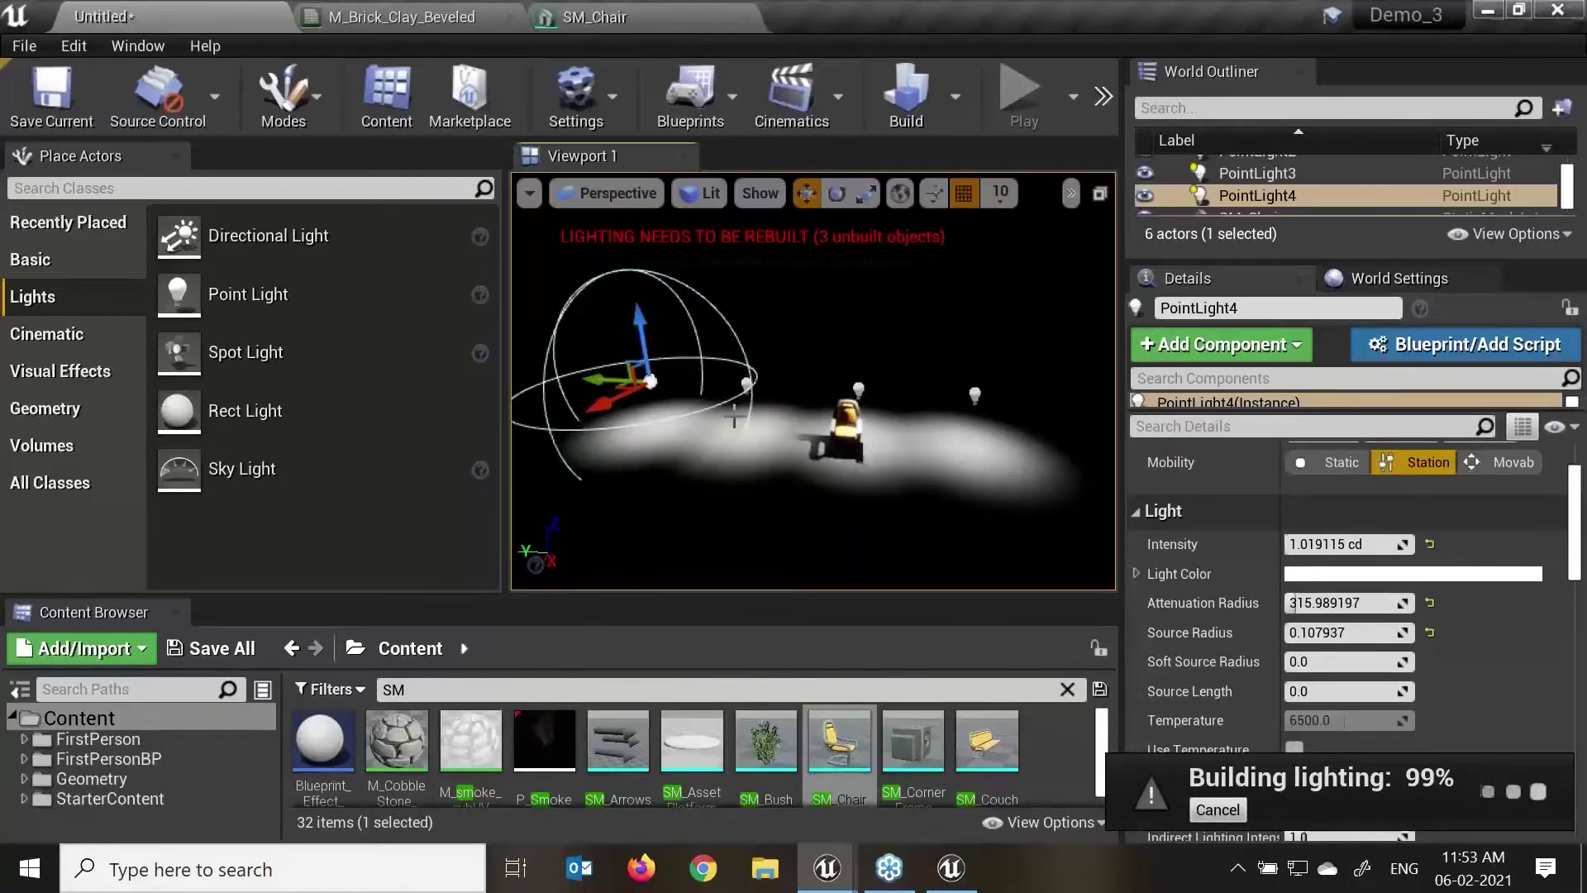
{"action": "left_click_drag", "start_coordinate": [600, 425], "coordinate": [666, 426], "text": "alt"}
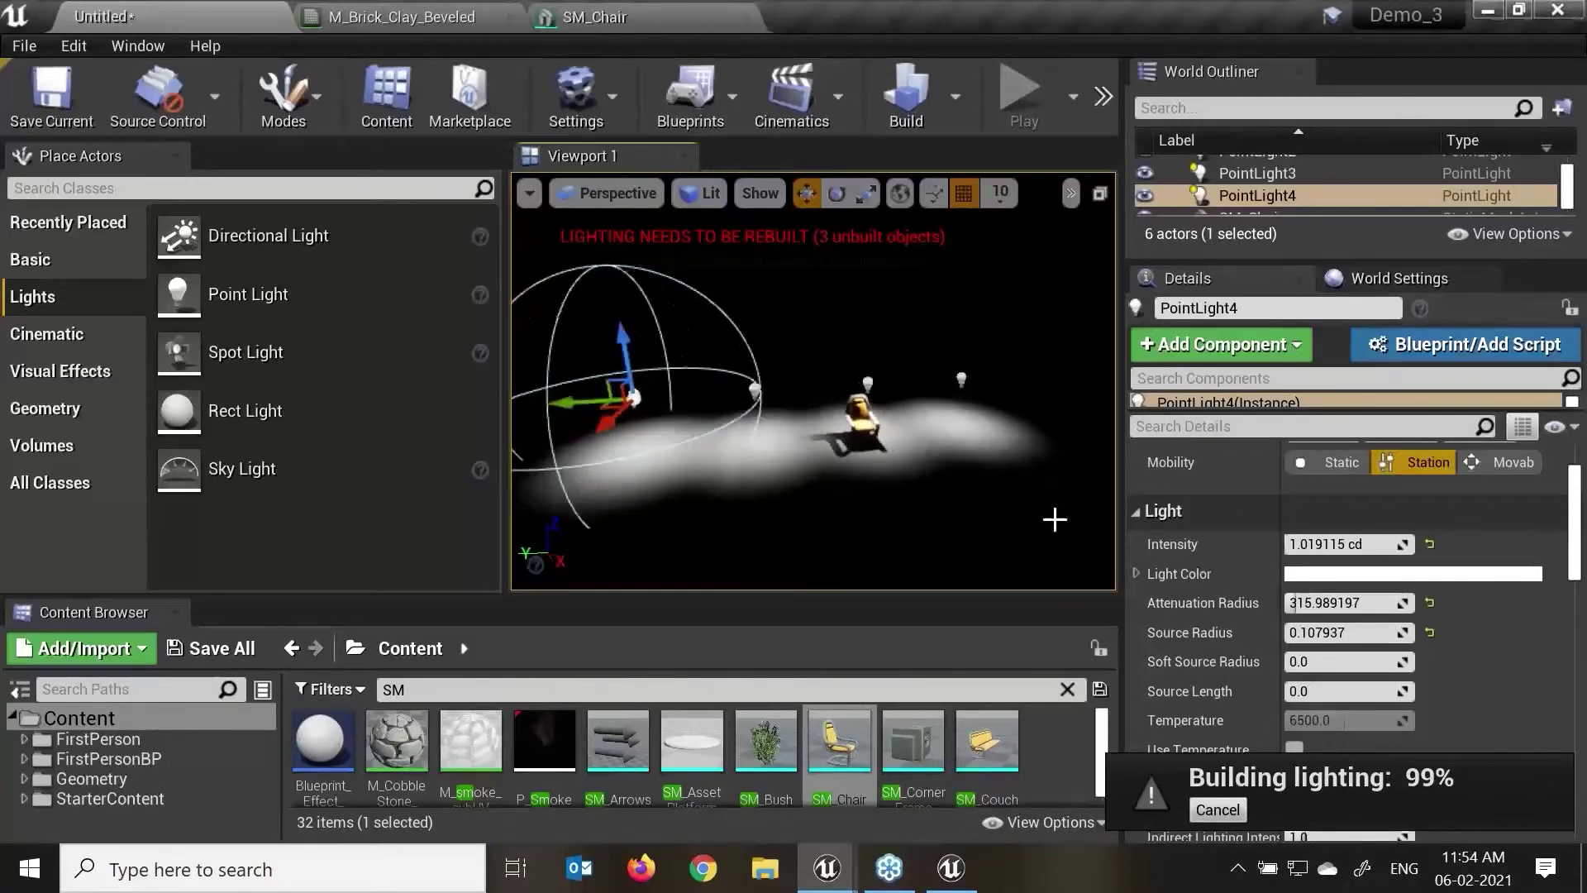
{"action": "left_click_drag", "start_coordinate": [1339, 632], "coordinate": [1372, 632]}
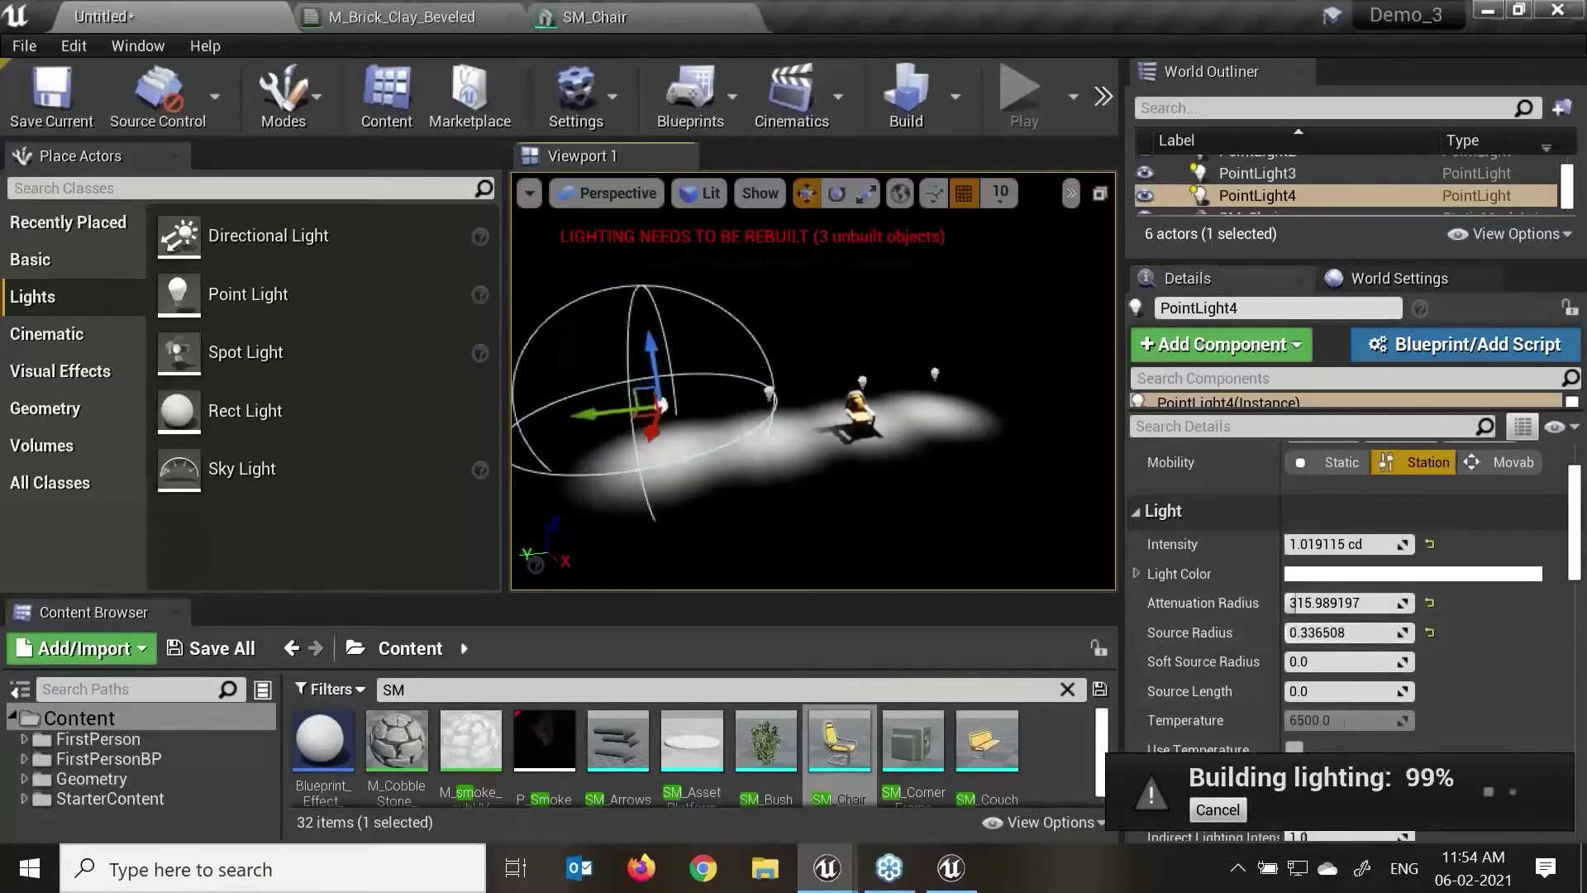
{"action": "mouse_move", "coordinate": [1306, 602]}
{"action": "left_mouse_down"}
{"action": "mouse_move", "coordinate": [1355, 602]}
{"action": "mouse_move", "coordinate": [1289, 603]}
{"action": "left_mouse_up"}
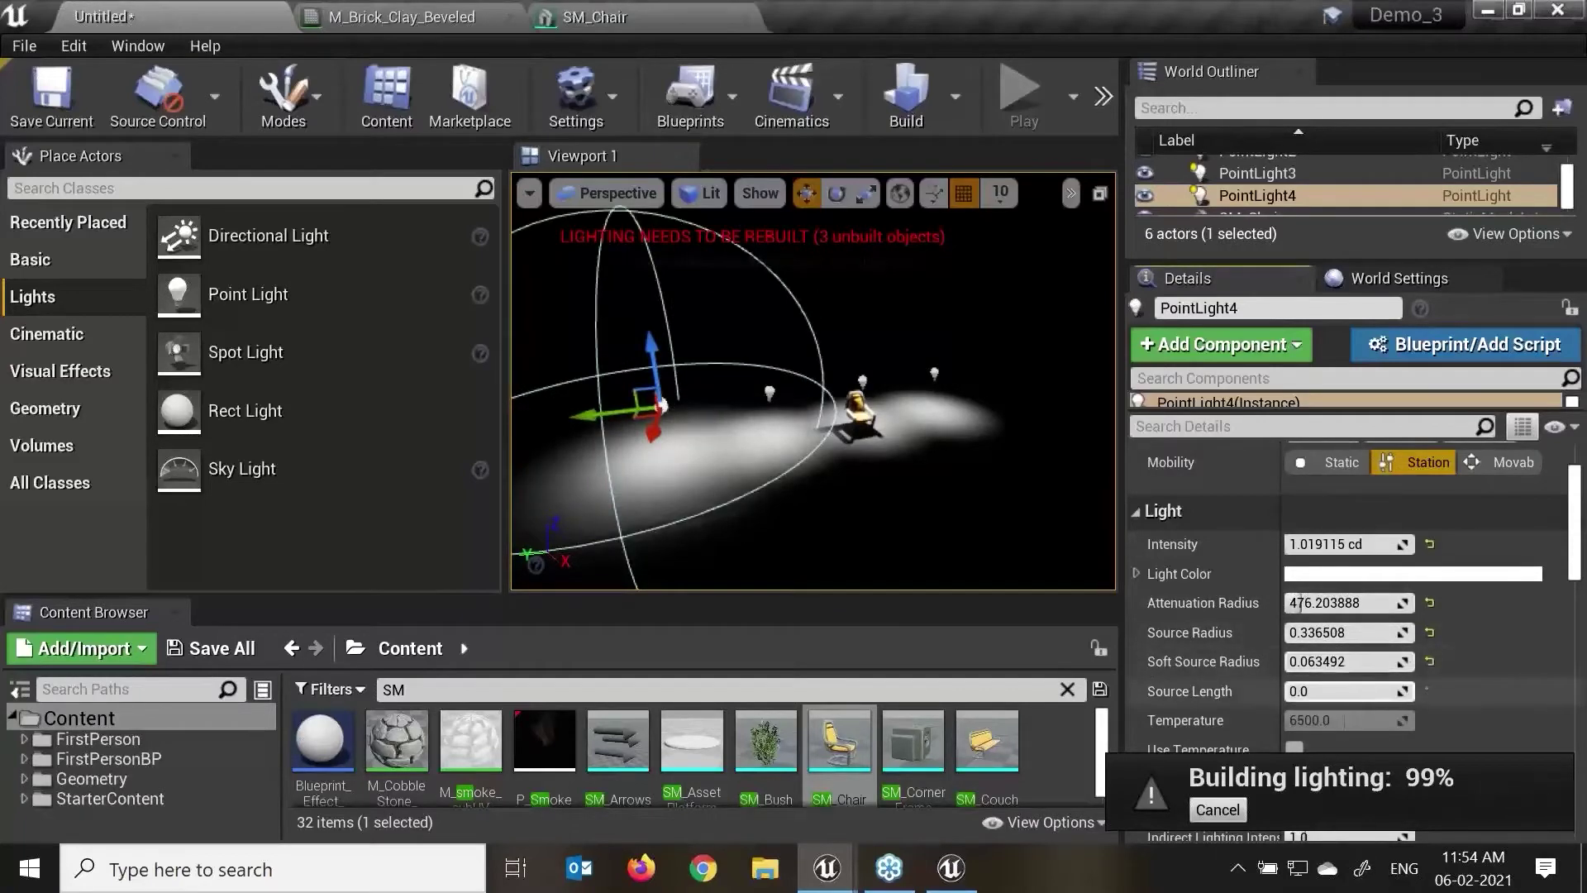
{"action": "left_click_drag", "start_coordinate": [1322, 690], "coordinate": [1395, 698]}
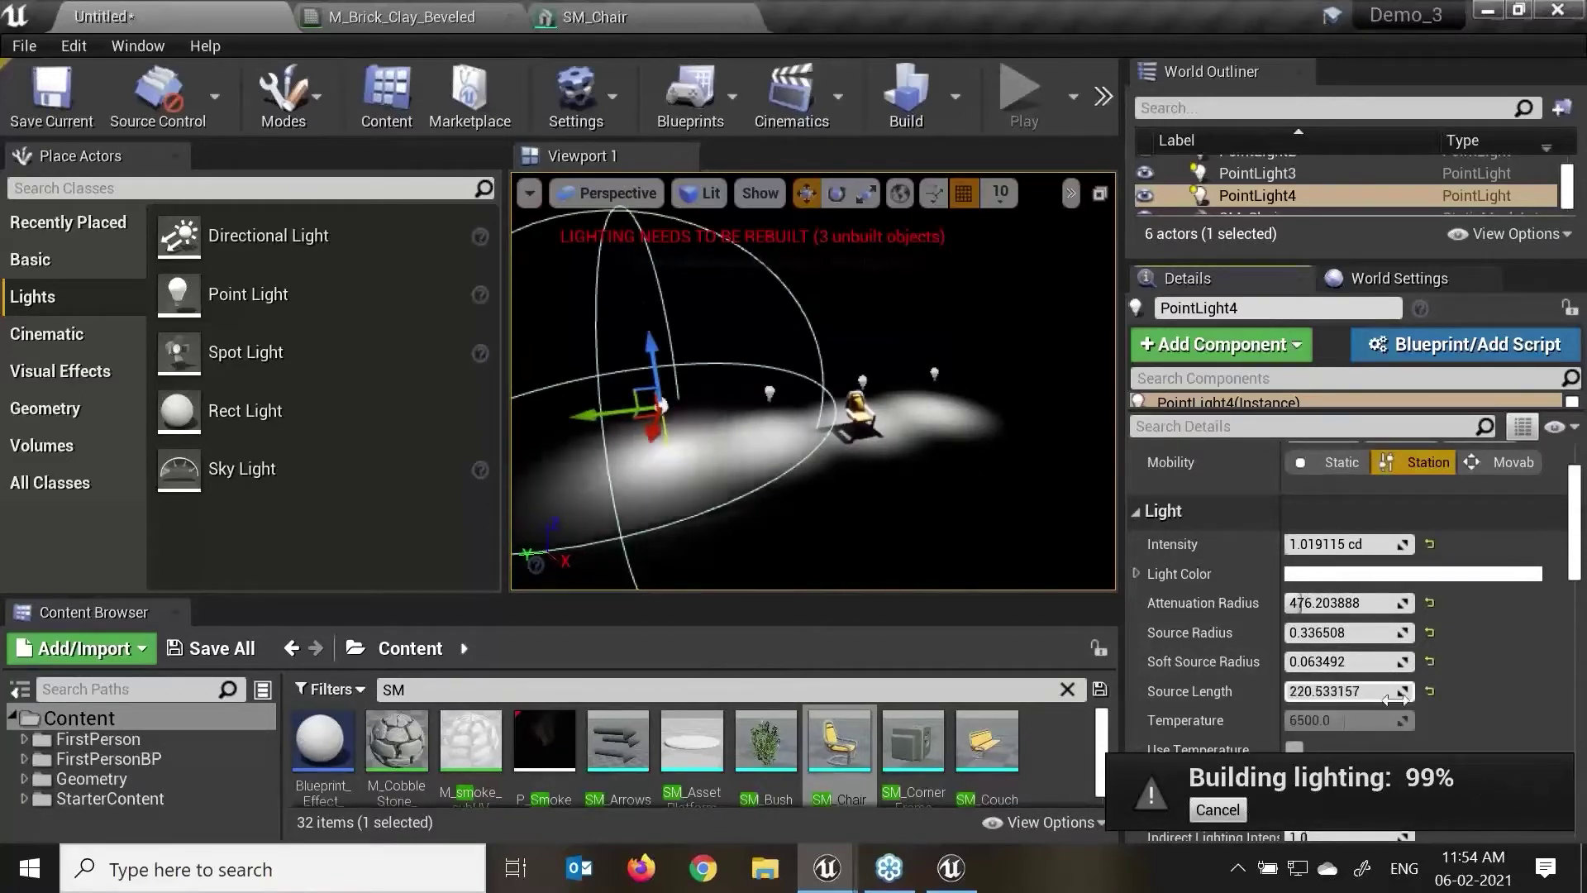
Step: Enable Use Temperature on the outermost point light and set its temperature to about 4643
{"action": "scroll", "coordinate": [1404, 681], "scroll_direction": "down", "scroll_amount": 2}
{"action": "left_click", "coordinate": [1289, 668]}
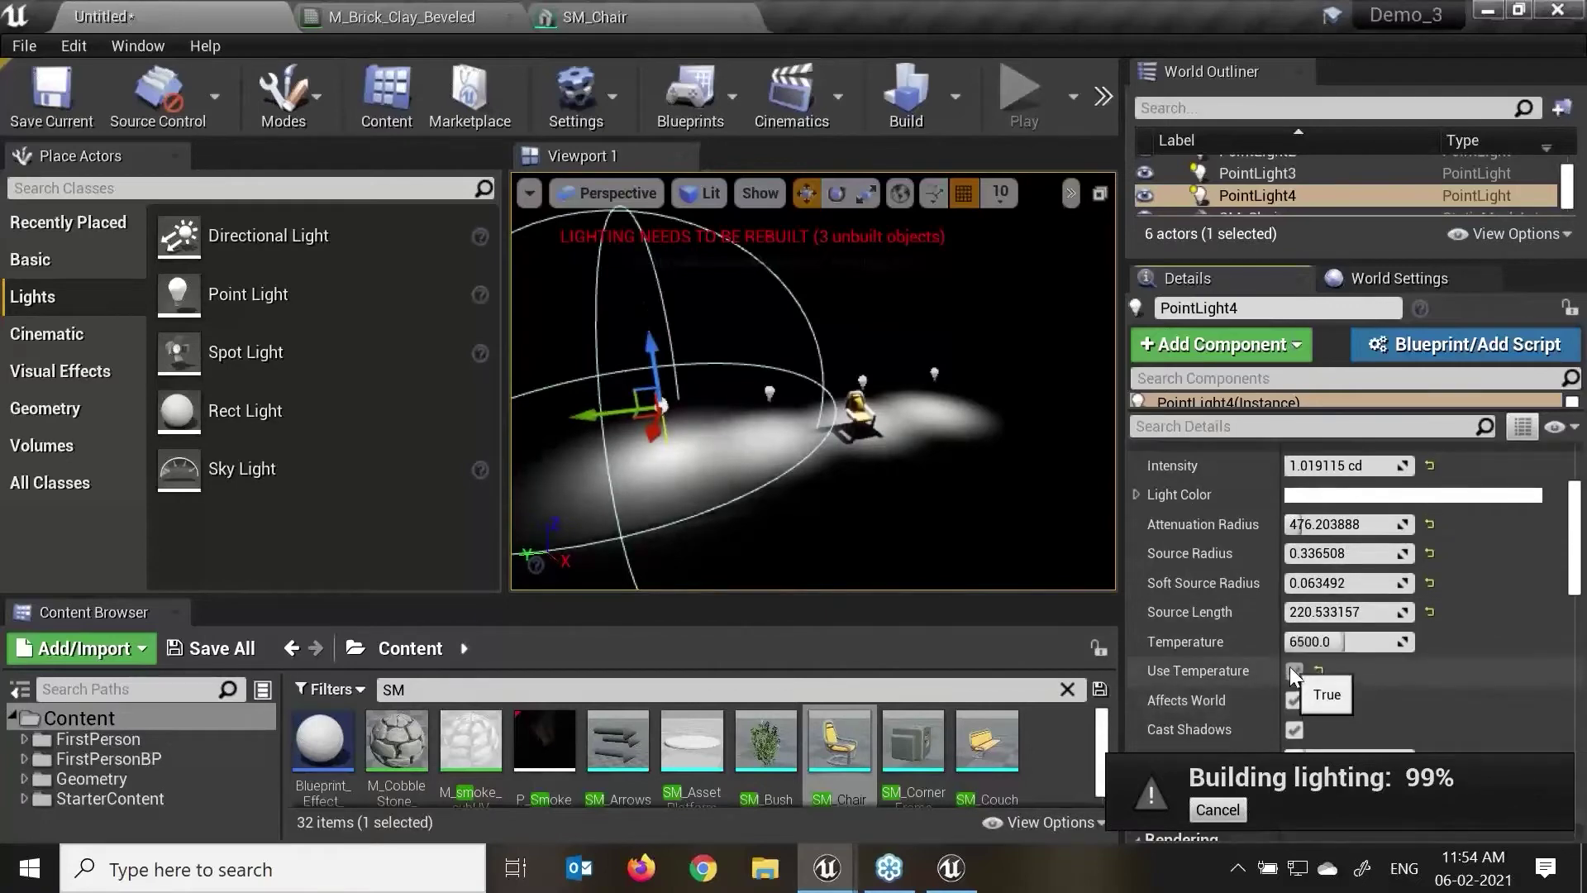
{"action": "left_click_drag", "start_coordinate": [1323, 641], "coordinate": [1454, 641]}
{"action": "left_click_drag", "start_coordinate": [1307, 642], "coordinate": [1329, 642]}
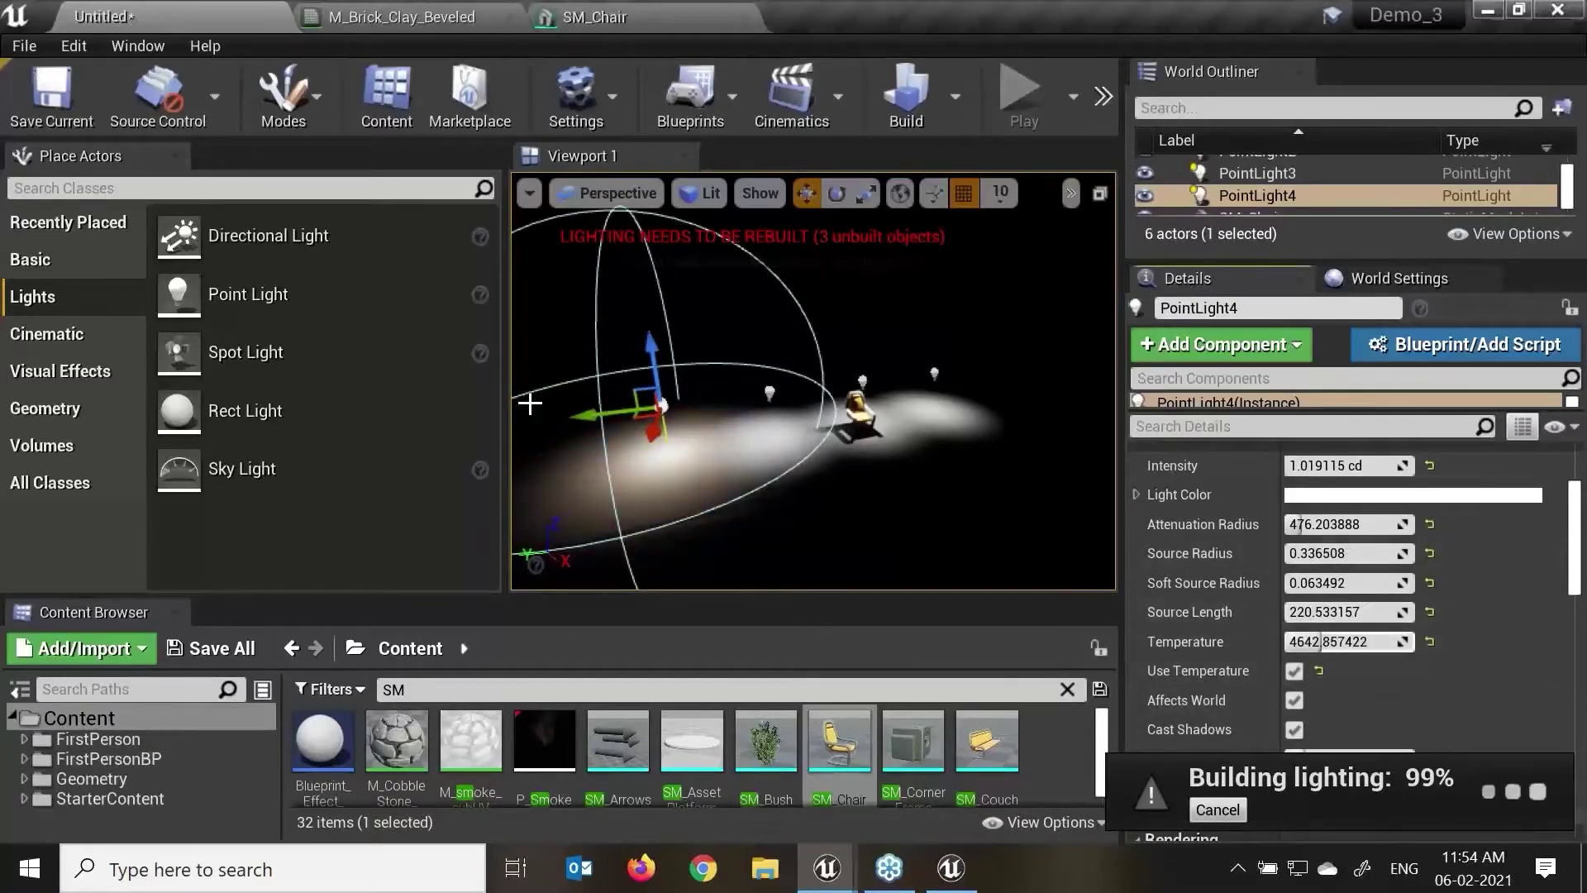
Step: Look through the point light's remaining Light, Rendering, Lightmass, Performance and Light Function settings
{"action": "mouse_move", "coordinate": [603, 414]}
{"action": "left_mouse_down"}
{"action": "mouse_move", "coordinate": [712, 404]}
{"action": "mouse_move", "coordinate": [586, 418]}
{"action": "left_mouse_up"}
{"action": "right_click_drag", "start_coordinate": [586, 418], "coordinate": [684, 474]}
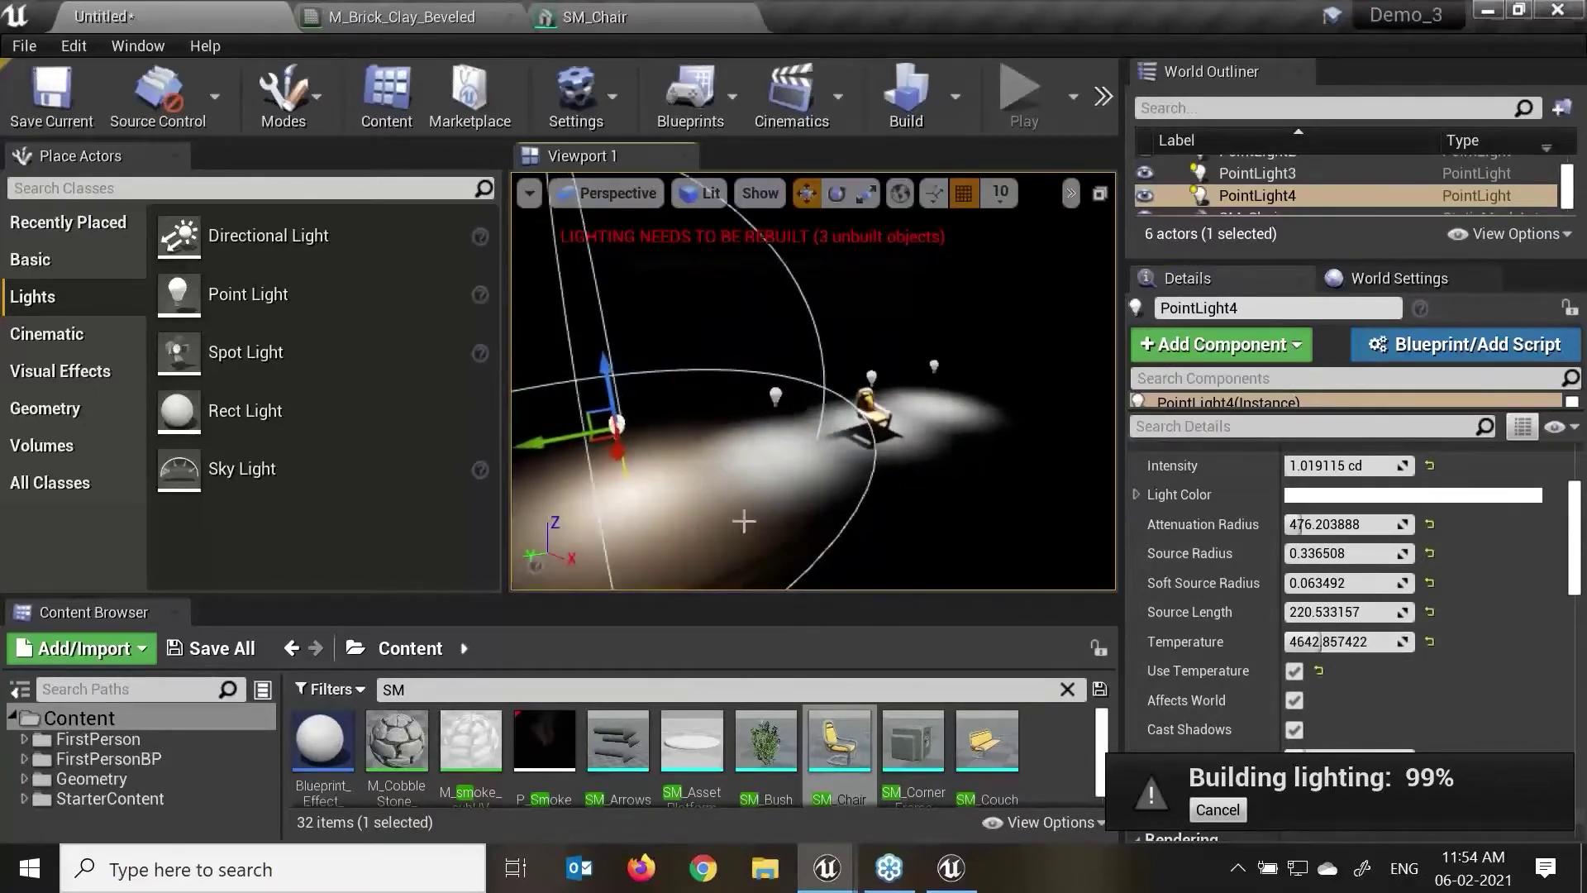
{"action": "scroll", "coordinate": [861, 515], "scroll_direction": "down", "scroll_amount": 2}
{"action": "scroll", "coordinate": [1507, 679], "scroll_direction": "down", "scroll_amount": 3}
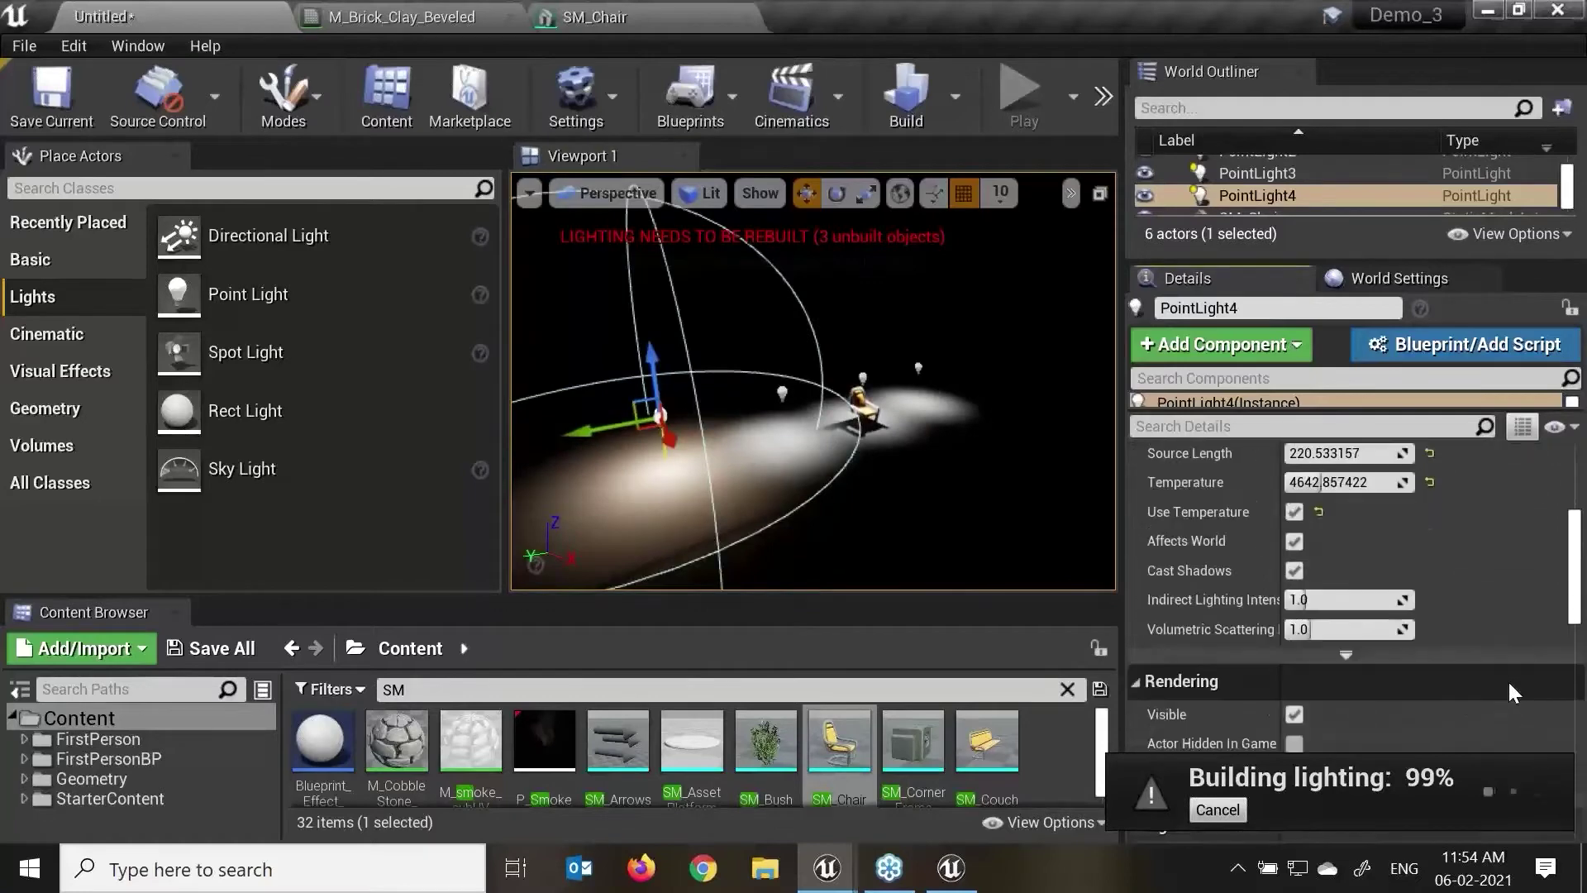
{"action": "scroll", "coordinate": [1405, 591], "scroll_direction": "down", "scroll_amount": 3}
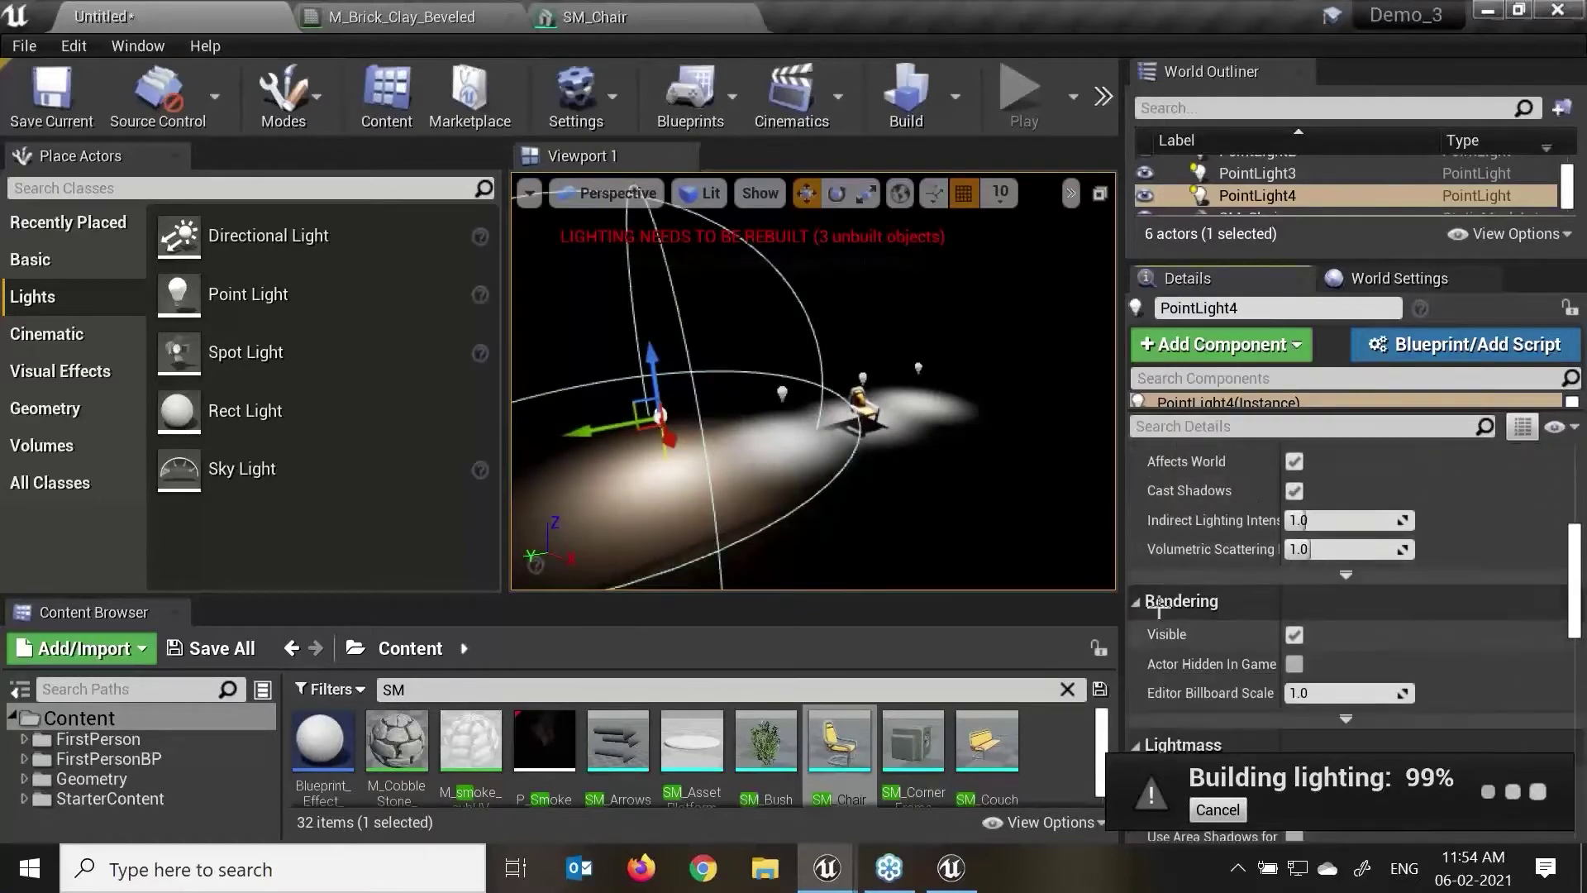
{"action": "scroll", "coordinate": [1371, 664], "scroll_direction": "down", "scroll_amount": 3}
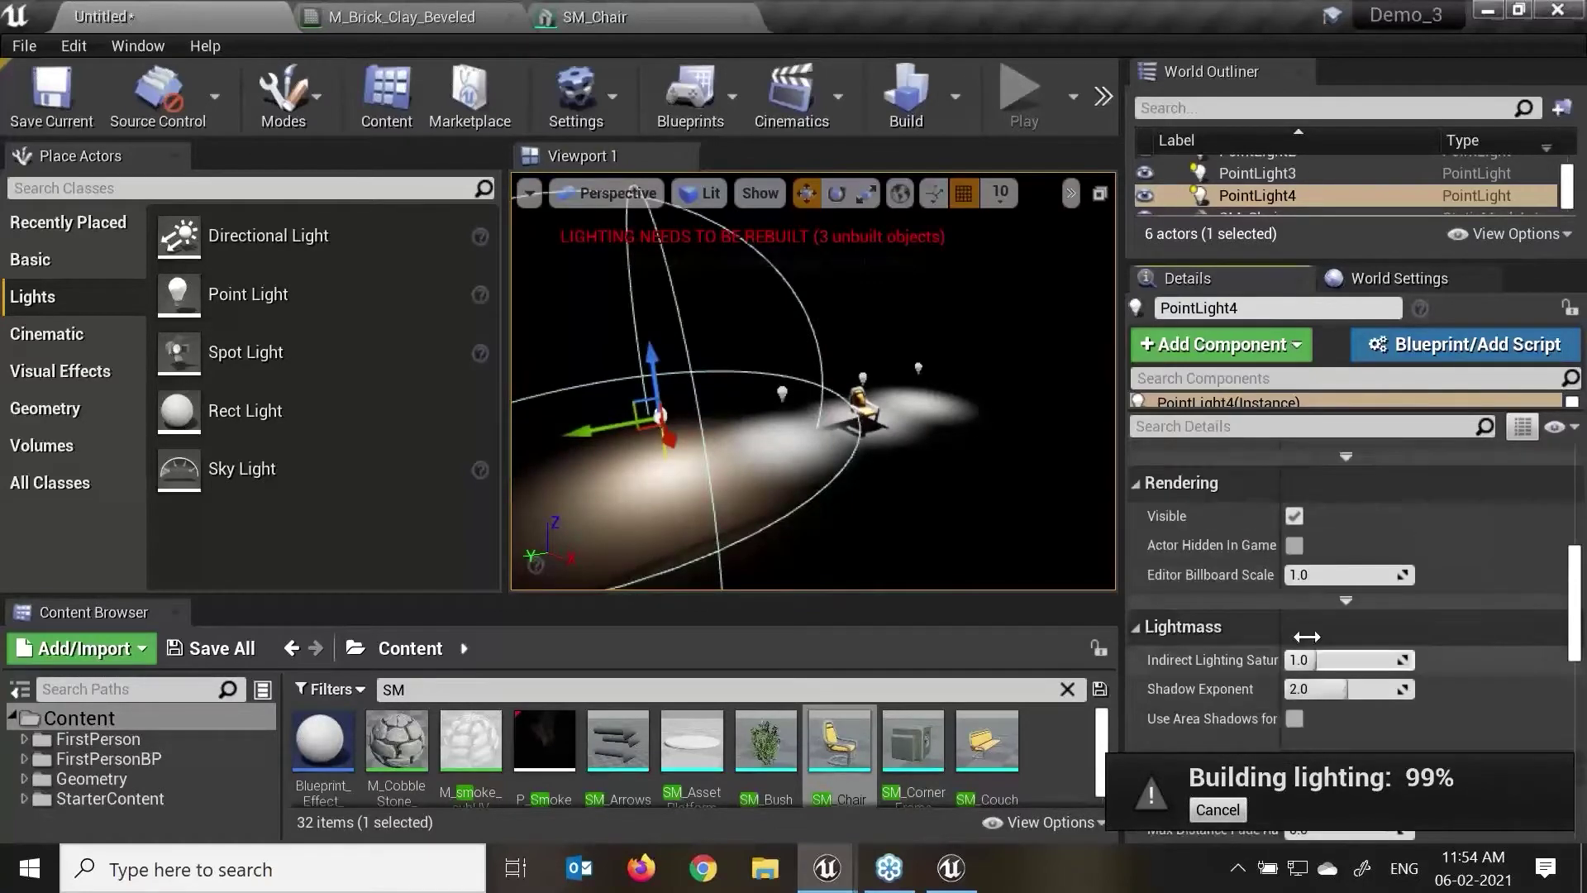
{"action": "scroll", "coordinate": [1397, 711], "scroll_direction": "down", "scroll_amount": 7}
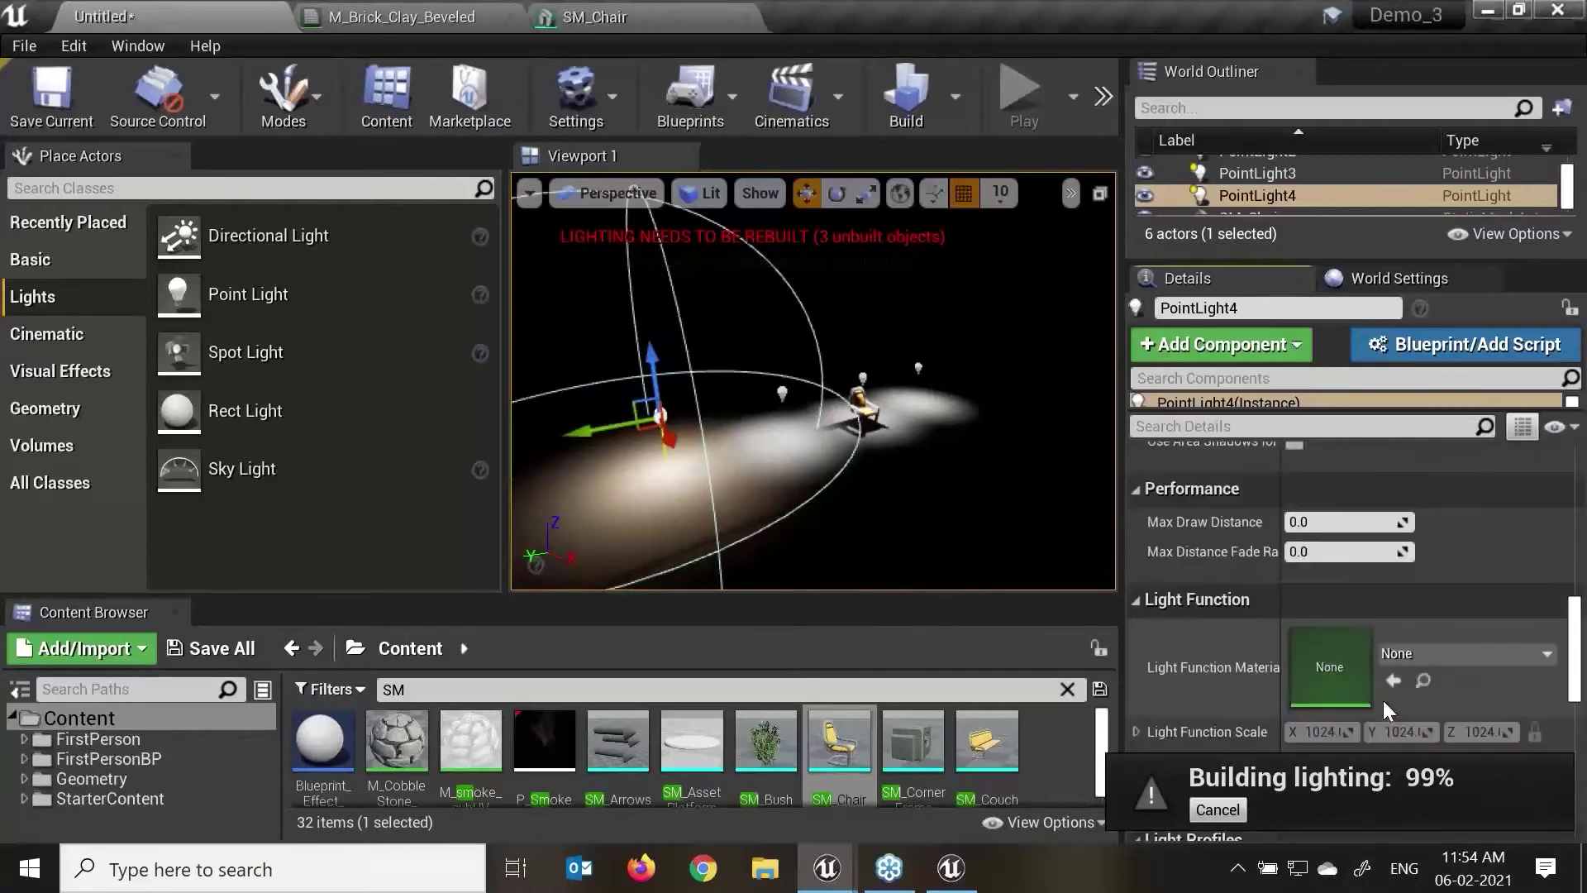
{"action": "scroll", "coordinate": [1382, 700], "scroll_direction": "up", "scroll_amount": 2}
{"action": "scroll", "coordinate": [1382, 701], "scroll_direction": "up", "scroll_amount": 12}
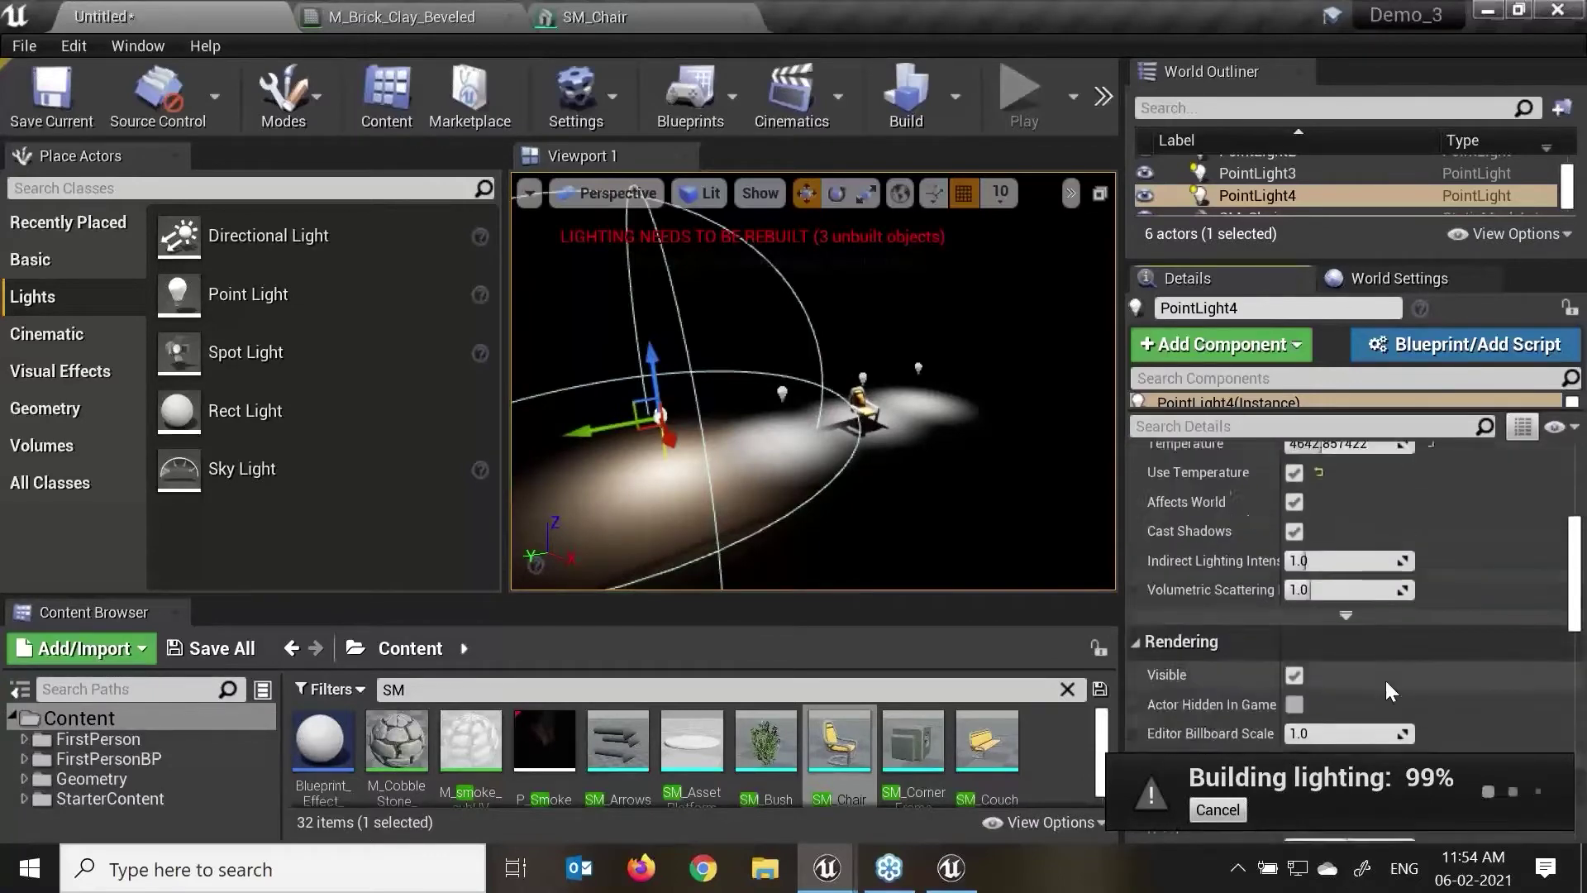
{"action": "scroll", "coordinate": [585, 510], "scroll_direction": "up", "scroll_amount": 3}
{"action": "scroll", "coordinate": [661, 473], "scroll_direction": "down", "scroll_amount": 2}
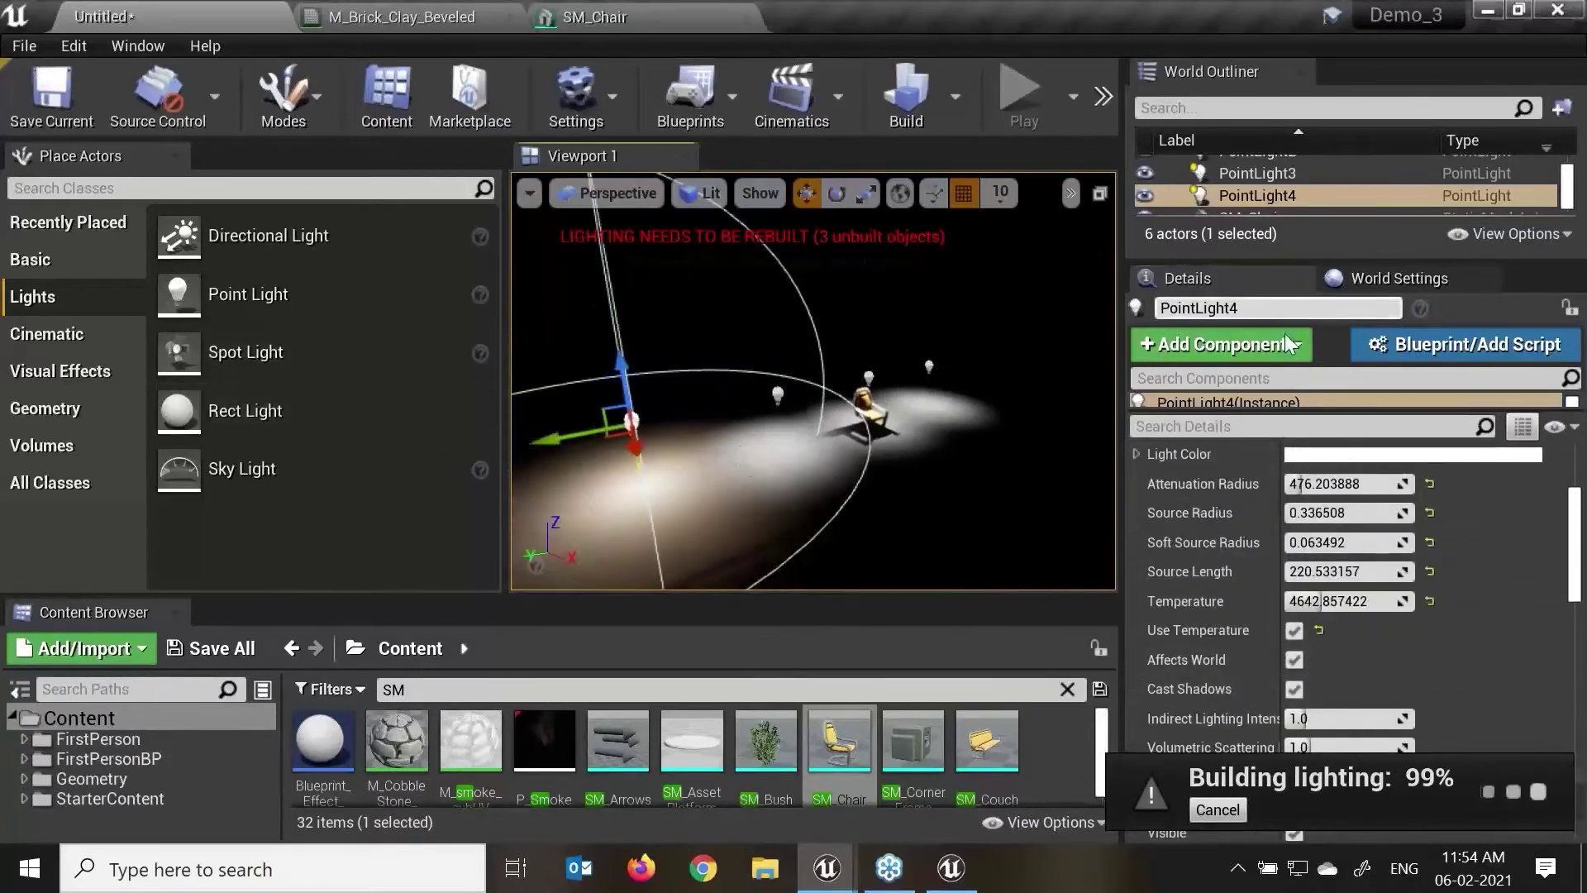
Step: Enlarge the actor list and delete all four point lights from the level
{"action": "left_click_drag", "start_coordinate": [1317, 256], "coordinate": [1317, 556]}
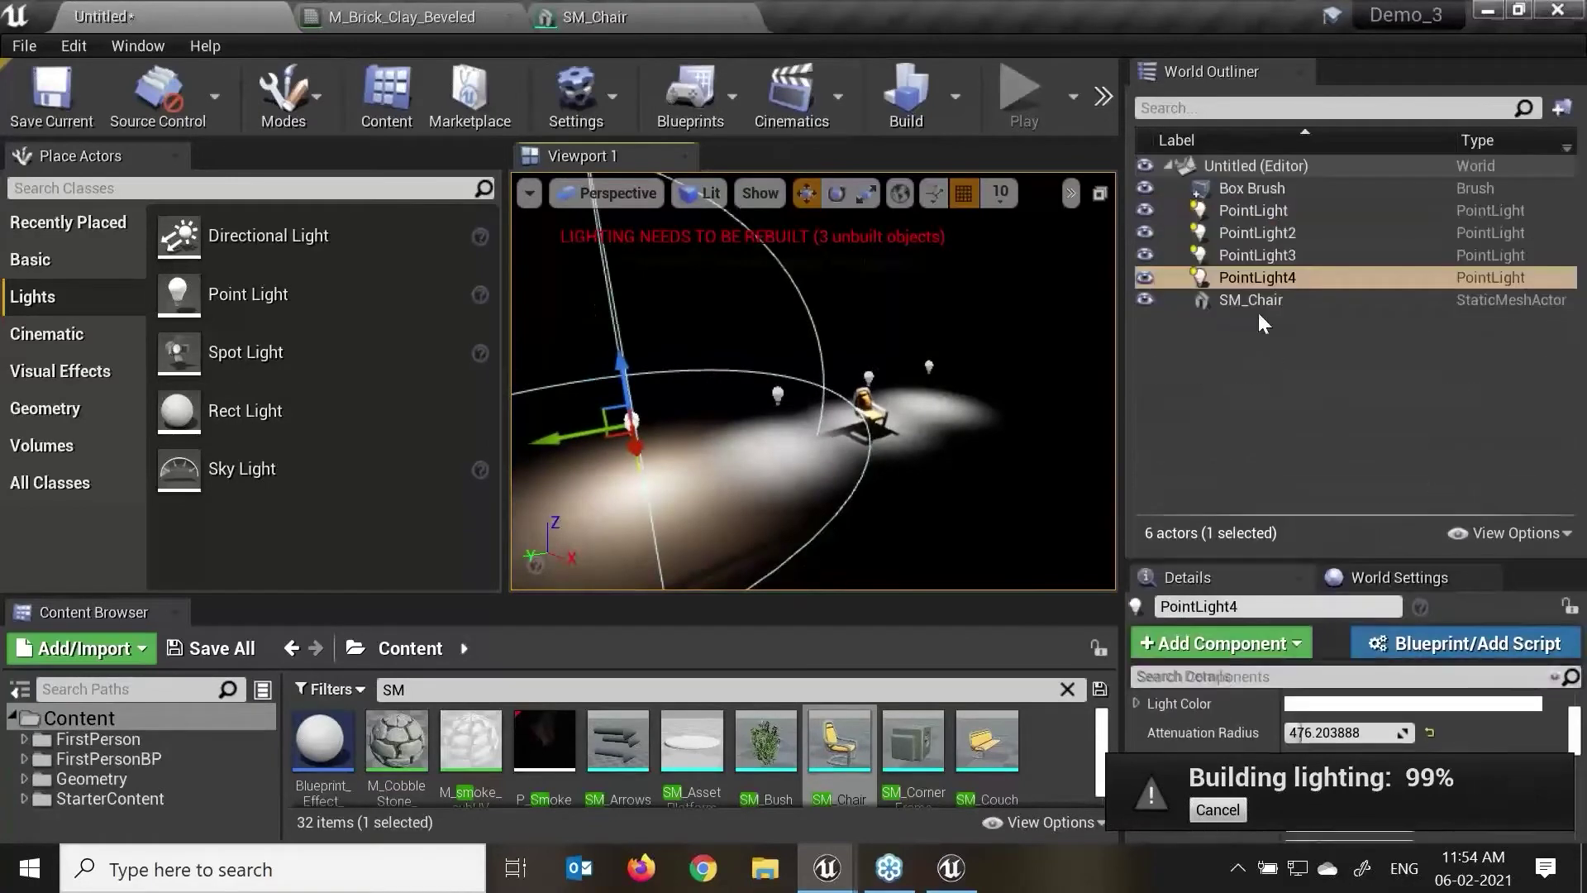
{"action": "left_click", "coordinate": [1263, 255]}
{"action": "left_click", "coordinate": [1273, 211], "text": "shift"}
{"action": "key", "text": "Delete"}
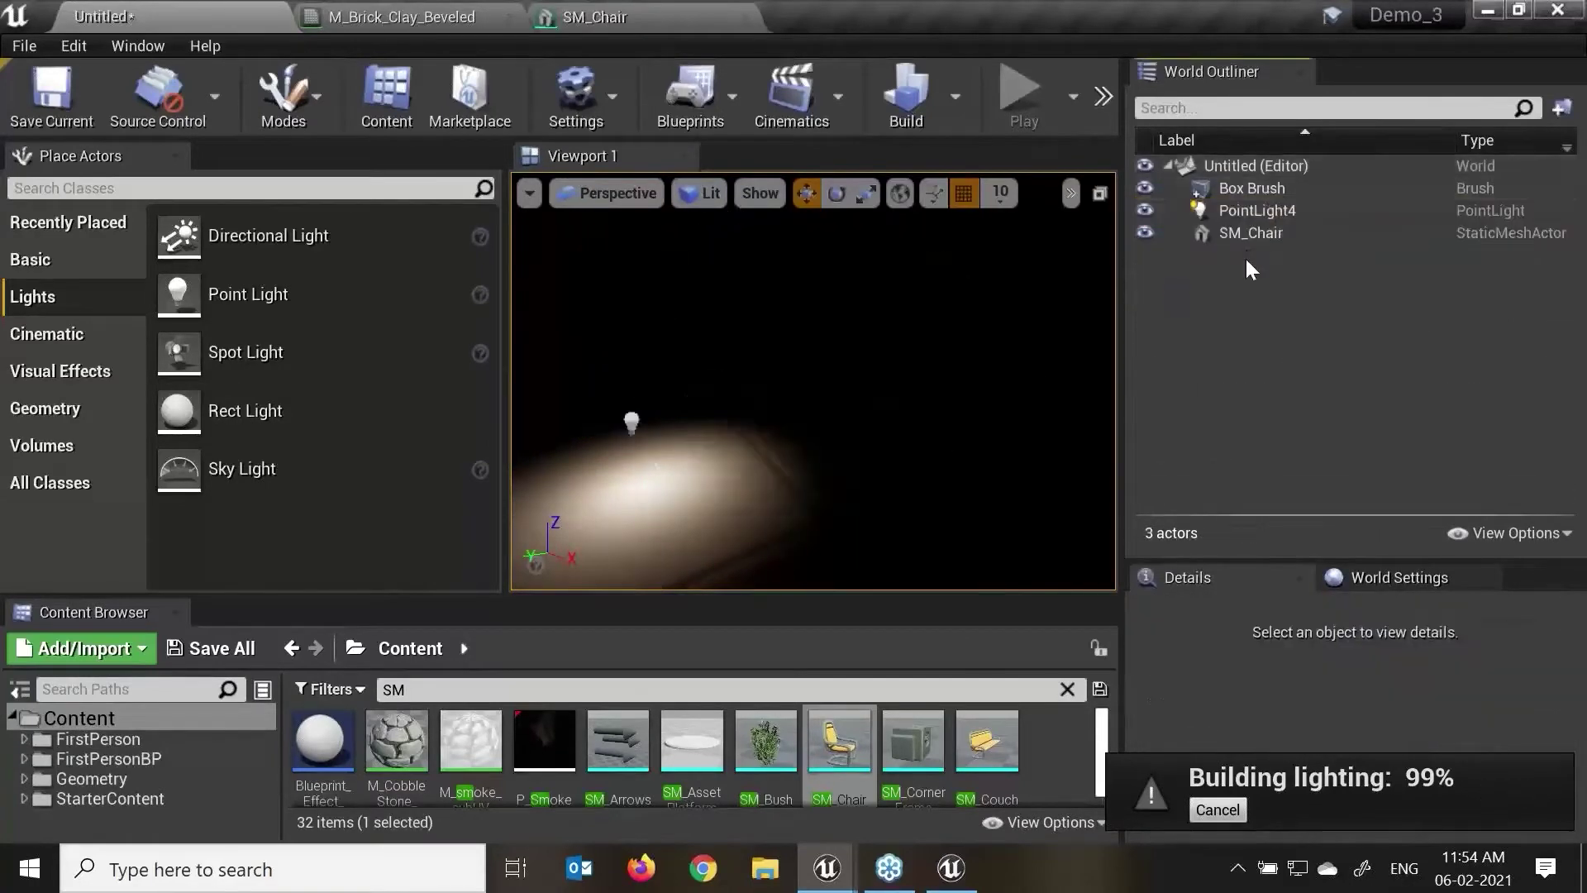
{"action": "left_click", "coordinate": [1248, 210]}
{"action": "key", "text": "Delete"}
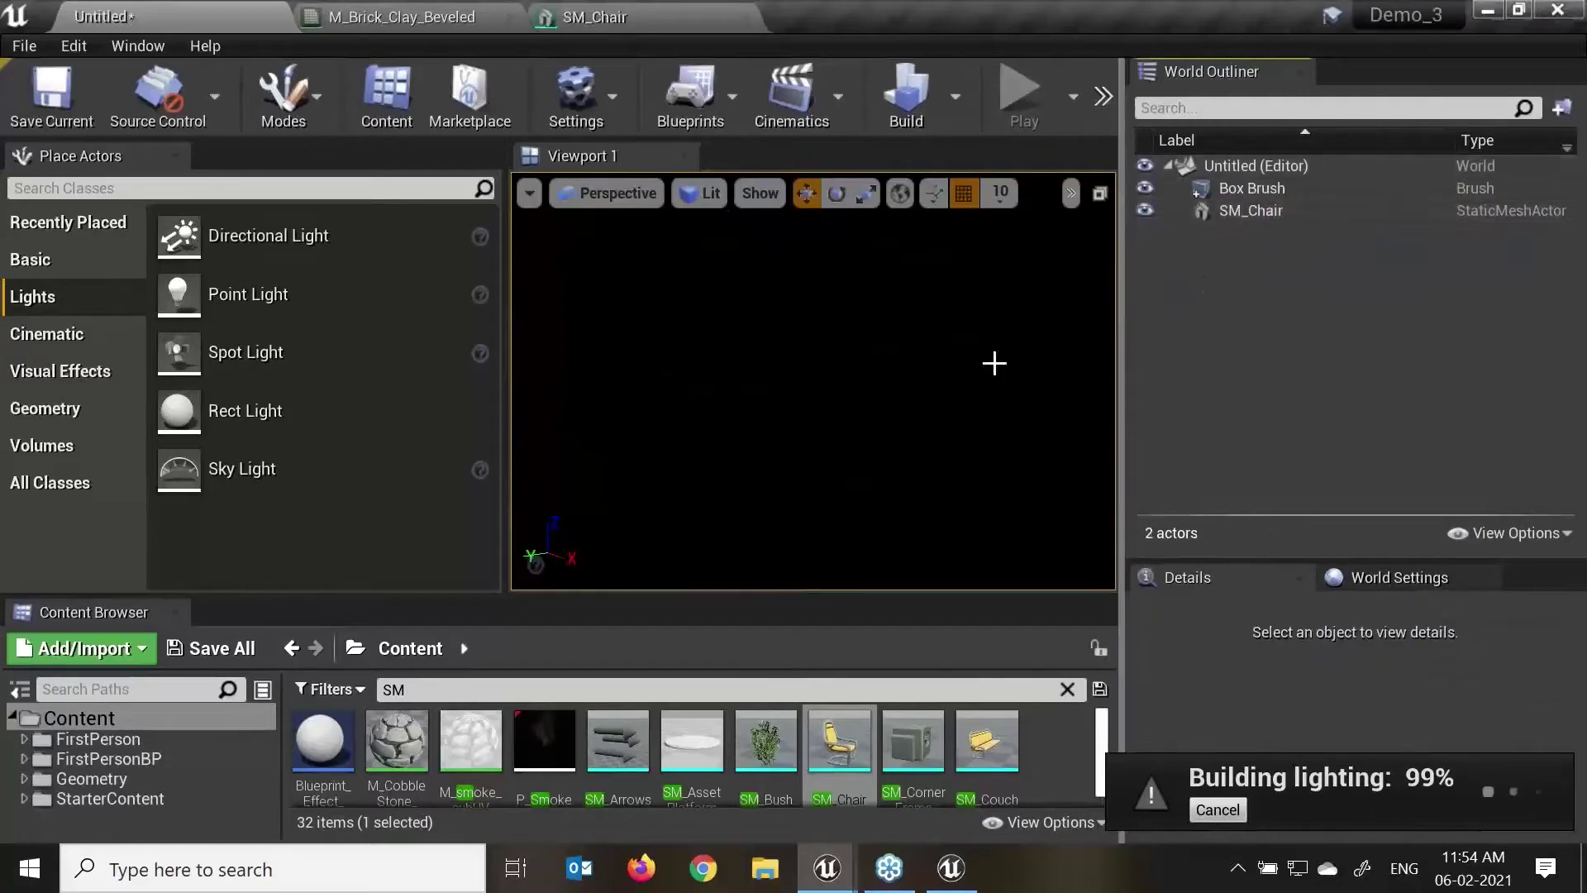
Step: Place a spot light above the chair and frame it in the viewport
{"action": "mouse_move", "coordinate": [299, 372]}
{"action": "left_mouse_down"}
{"action": "mouse_move", "coordinate": [860, 418]}
{"action": "mouse_move", "coordinate": [768, 372]}
{"action": "mouse_move", "coordinate": [786, 209]}
{"action": "mouse_move", "coordinate": [724, 308]}
{"action": "mouse_move", "coordinate": [932, 331]}
{"action": "left_mouse_up"}
{"action": "left_click", "coordinate": [933, 333]}
{"action": "left_click", "coordinate": [890, 294]}
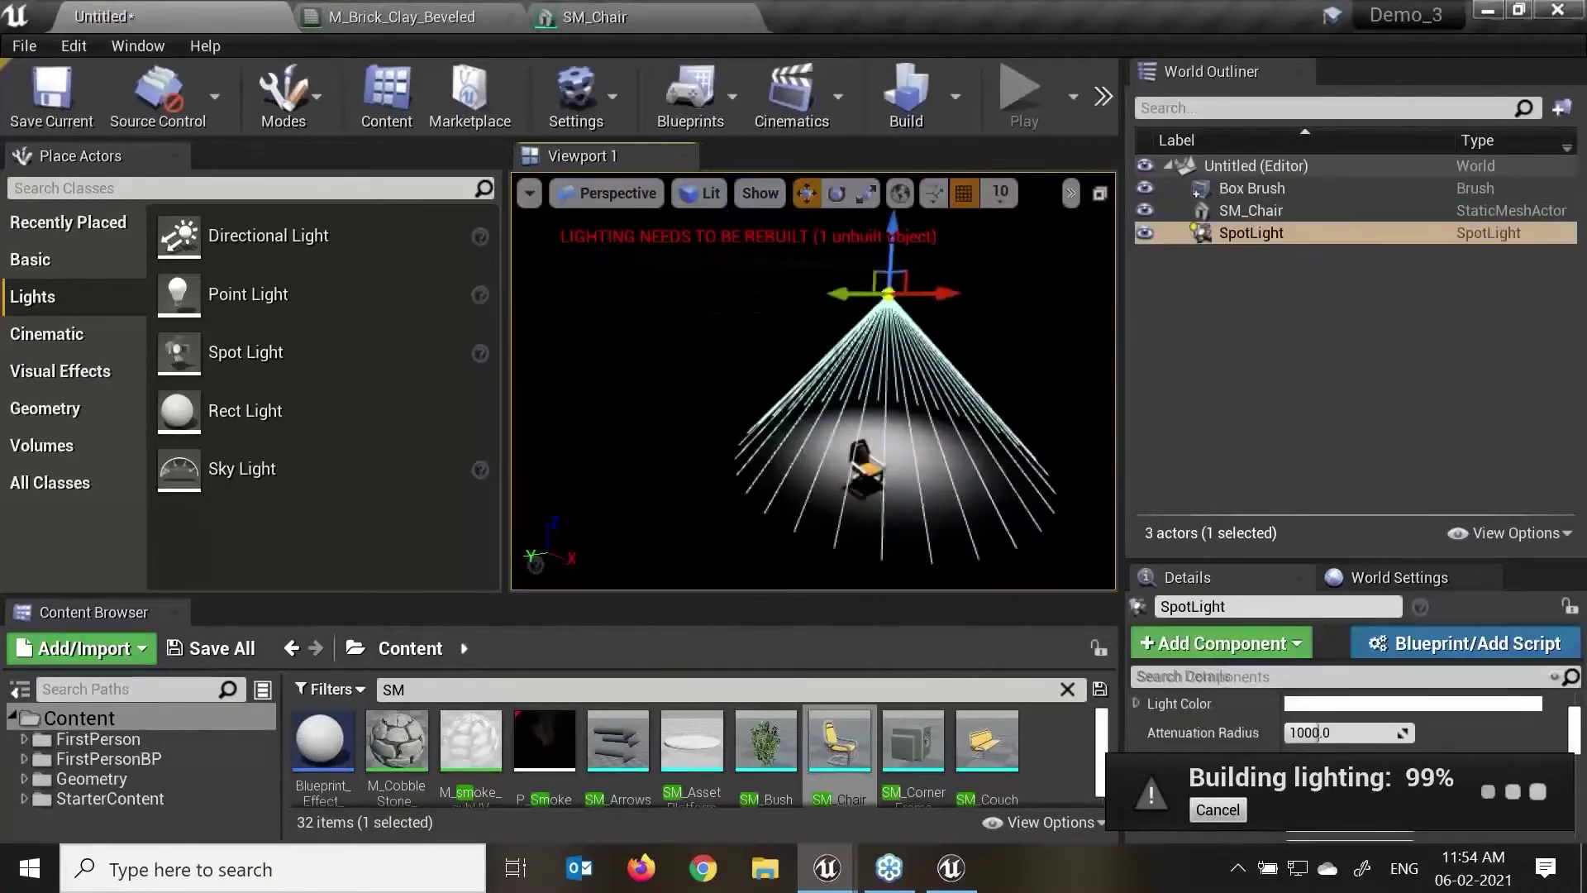
{"action": "key", "text": "f"}
{"action": "right_click_drag", "start_coordinate": [833, 414], "coordinate": [832, 446]}
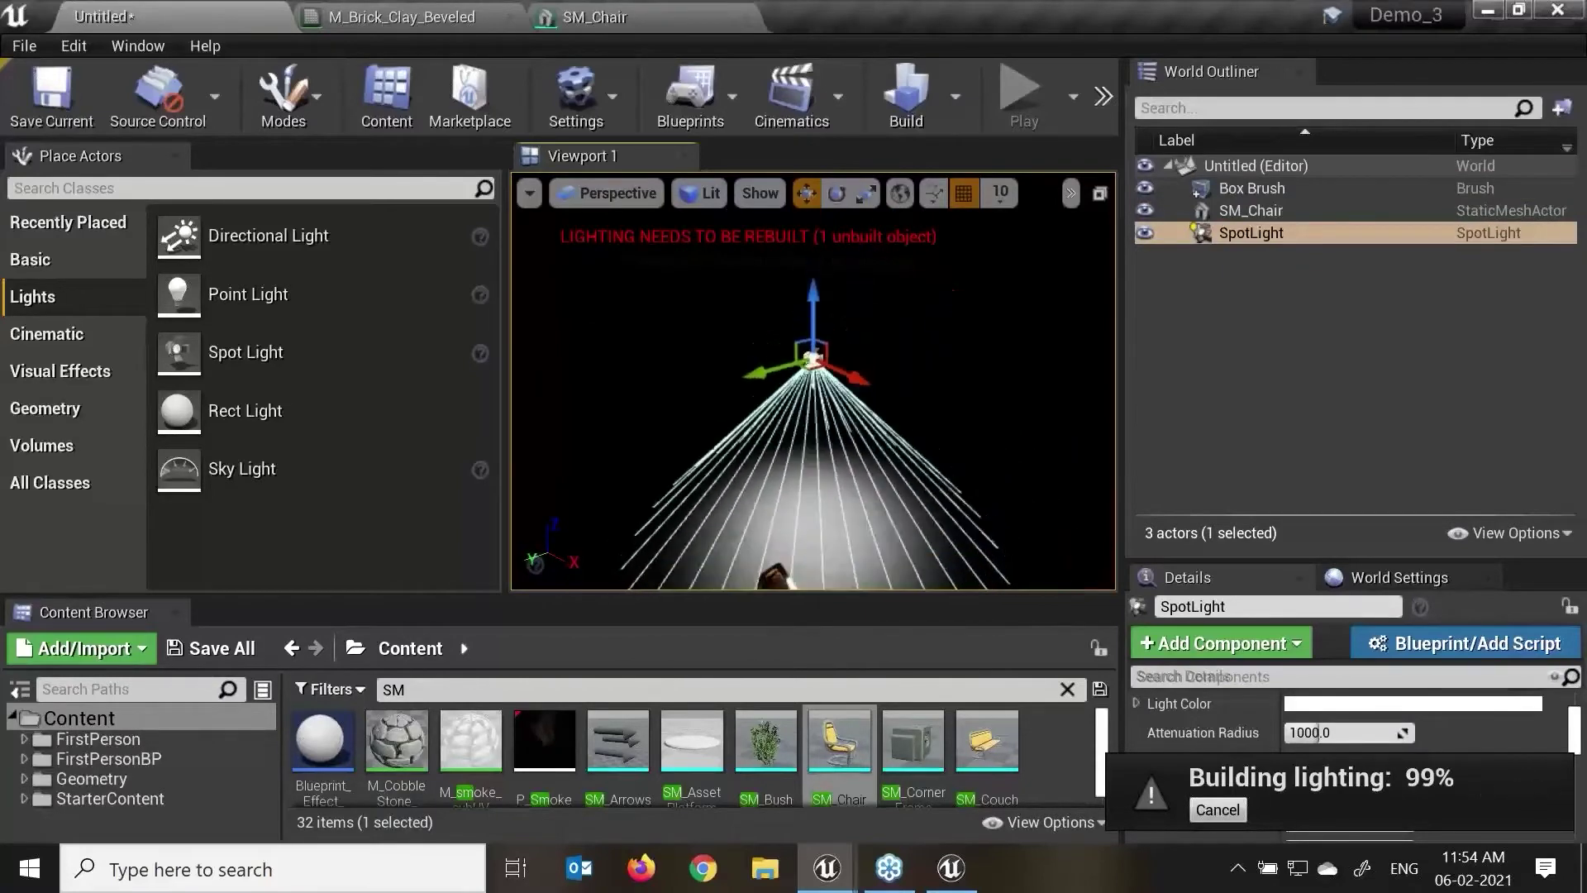
Step: Focus the view in turn on the chair, the box brush and the spot light, ending with the spot light selected
{"action": "left_click", "coordinate": [1272, 213]}
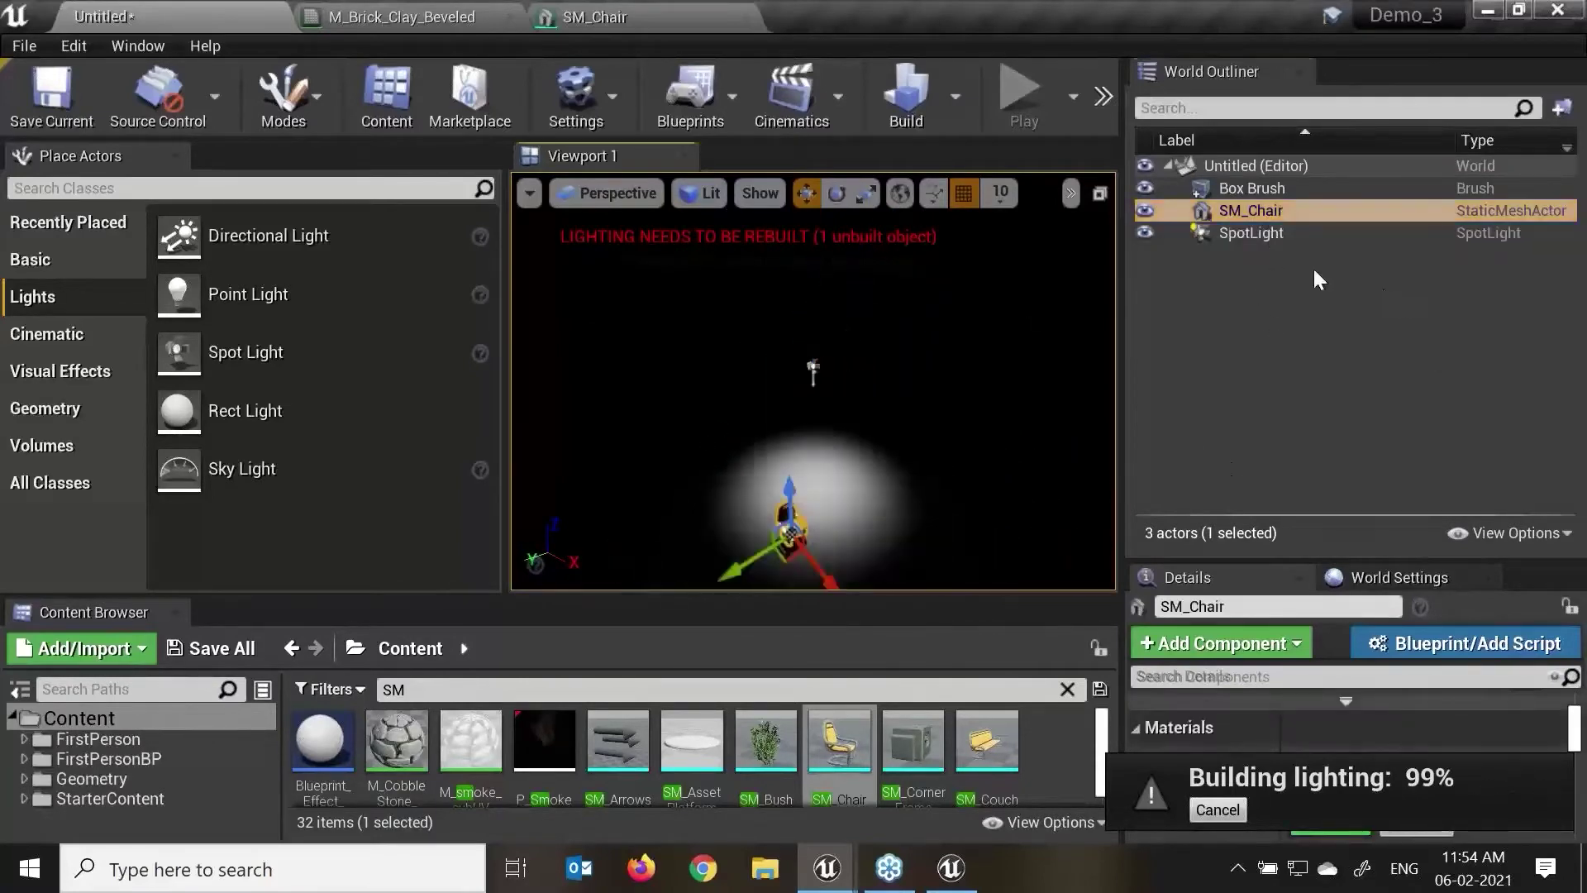
{"action": "left_click", "coordinate": [1271, 233]}
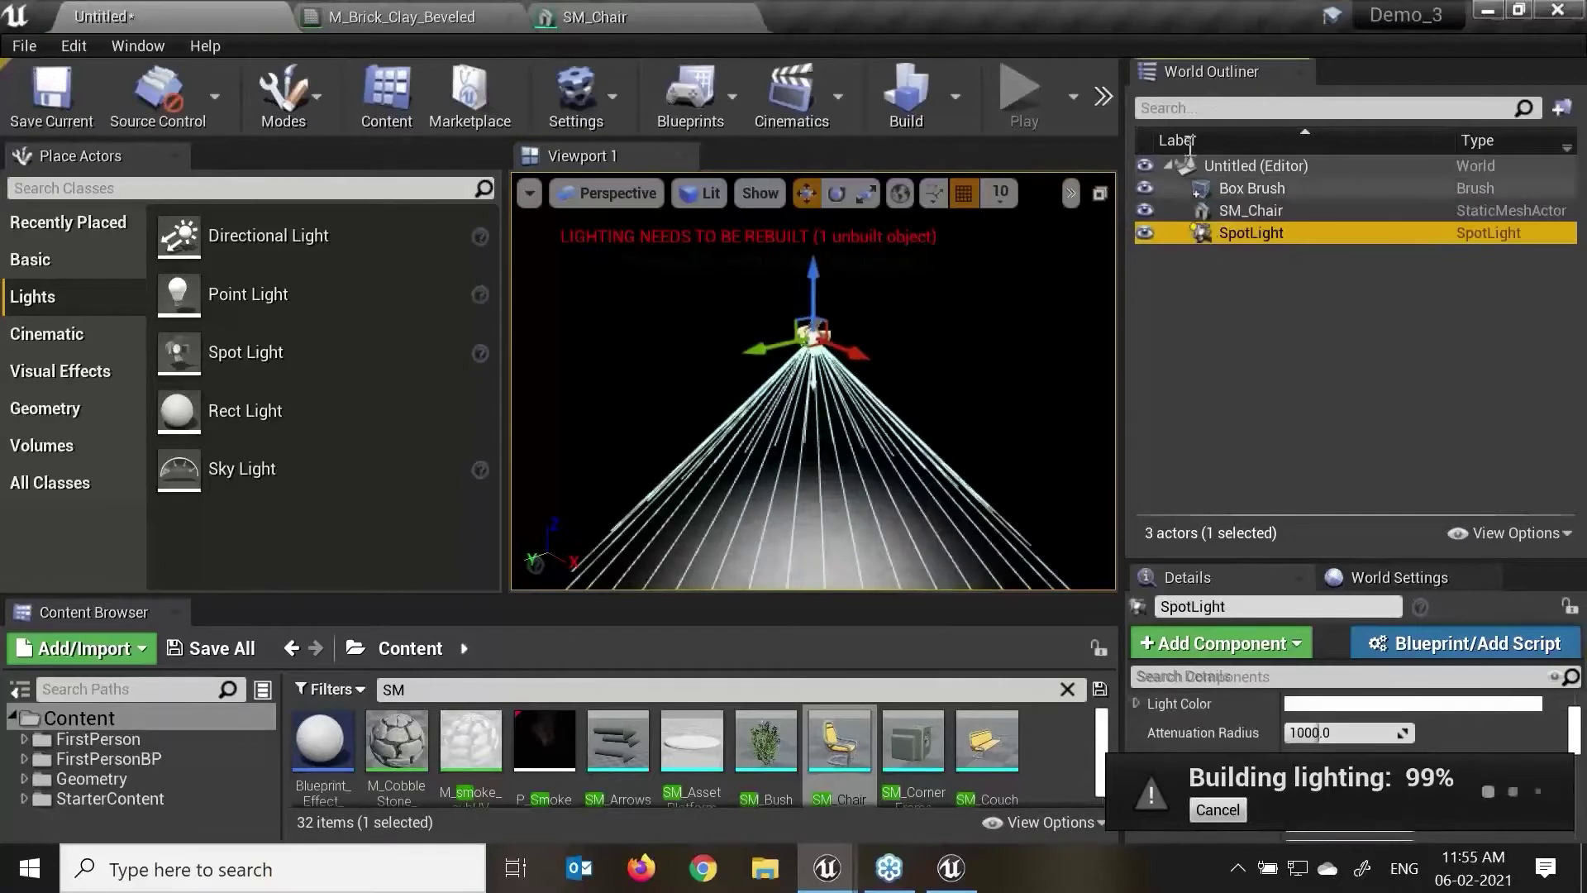
{"action": "left_click", "coordinate": [1237, 215]}
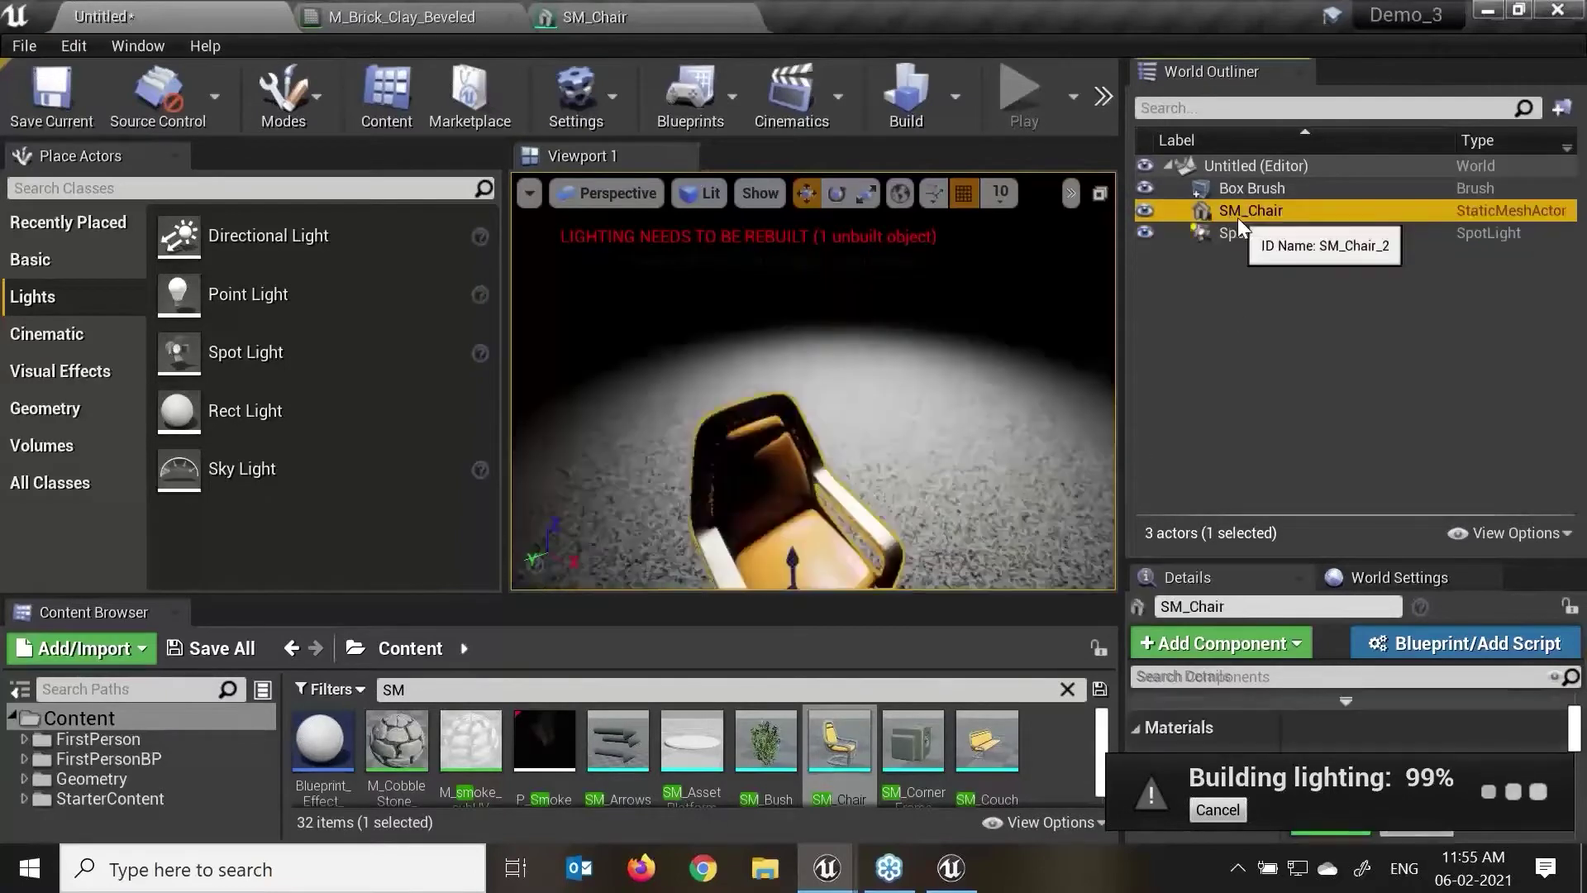
{"action": "left_click", "coordinate": [1262, 195]}
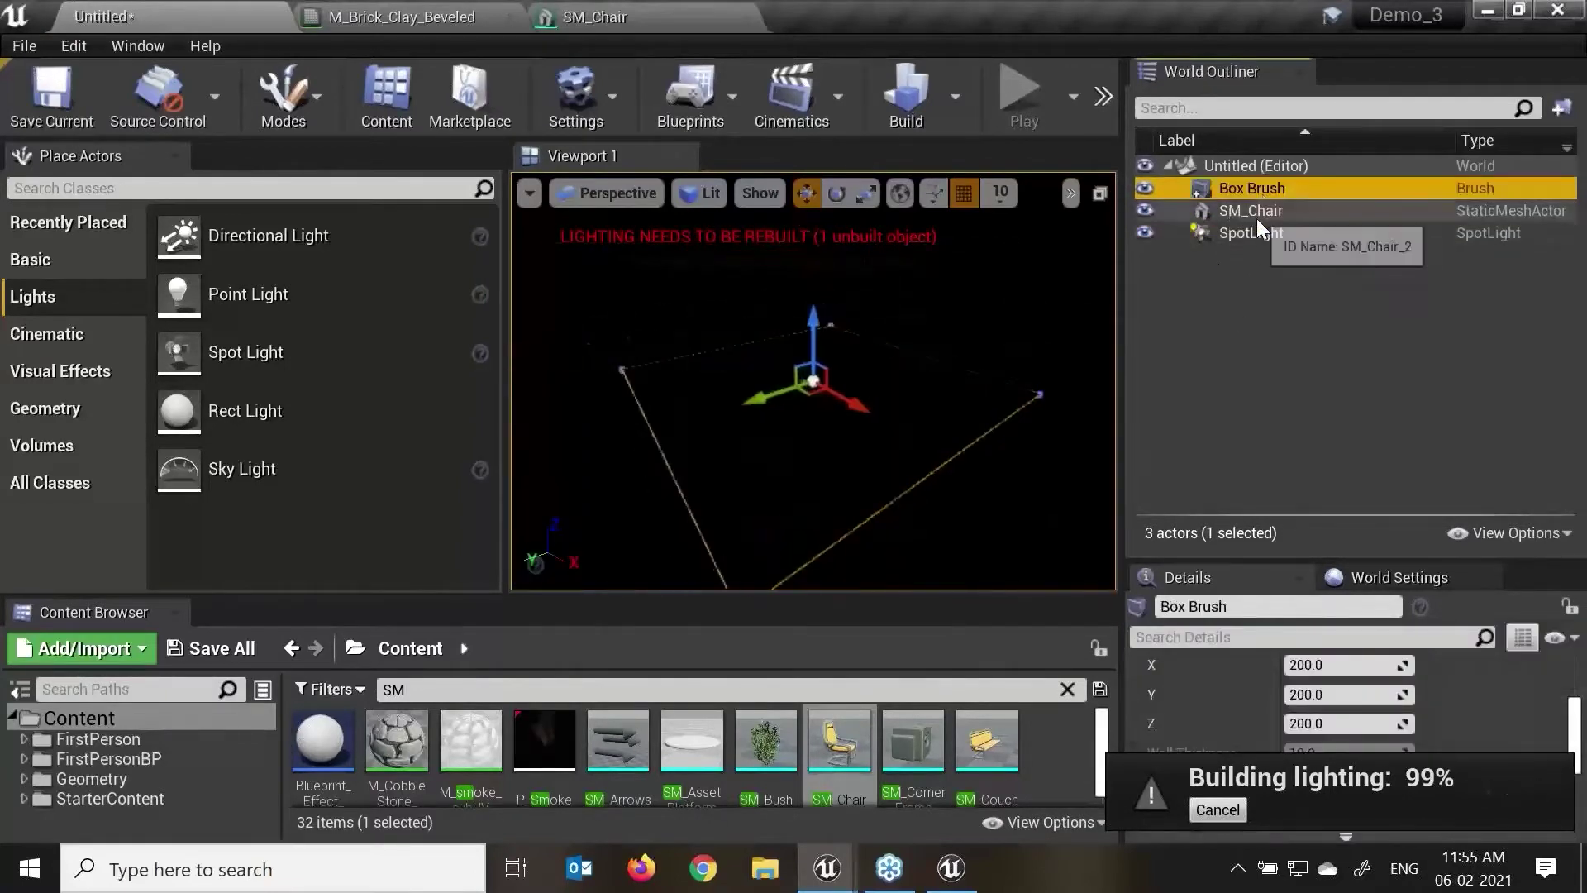
{"action": "double_click", "coordinate": [1256, 214]}
{"action": "double_click", "coordinate": [1256, 234]}
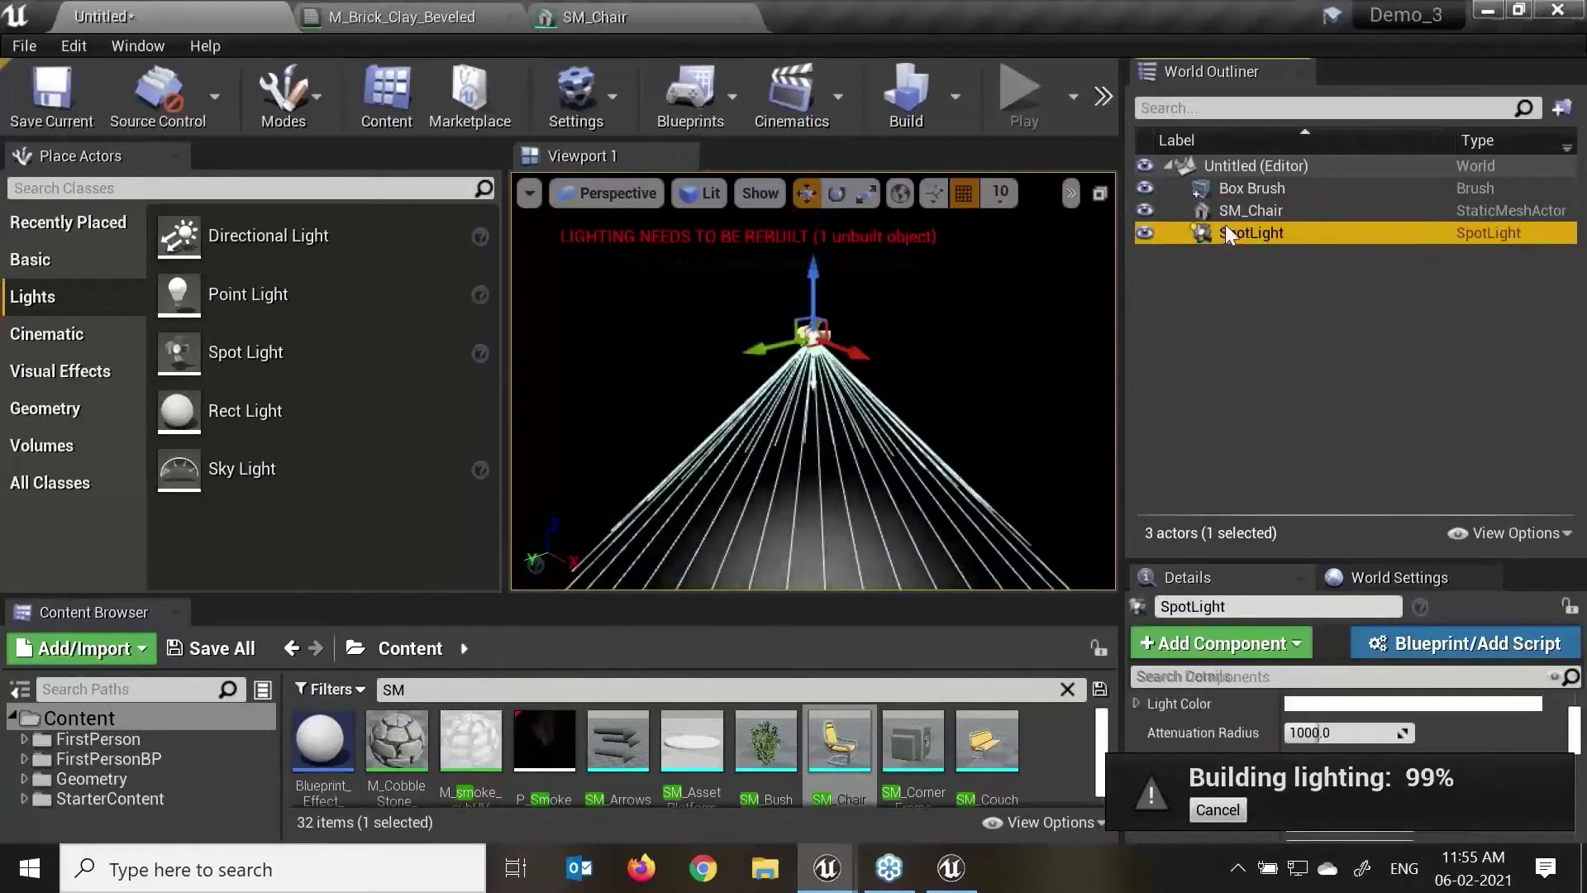
{"action": "double_click", "coordinate": [1242, 211]}
{"action": "double_click", "coordinate": [1248, 232]}
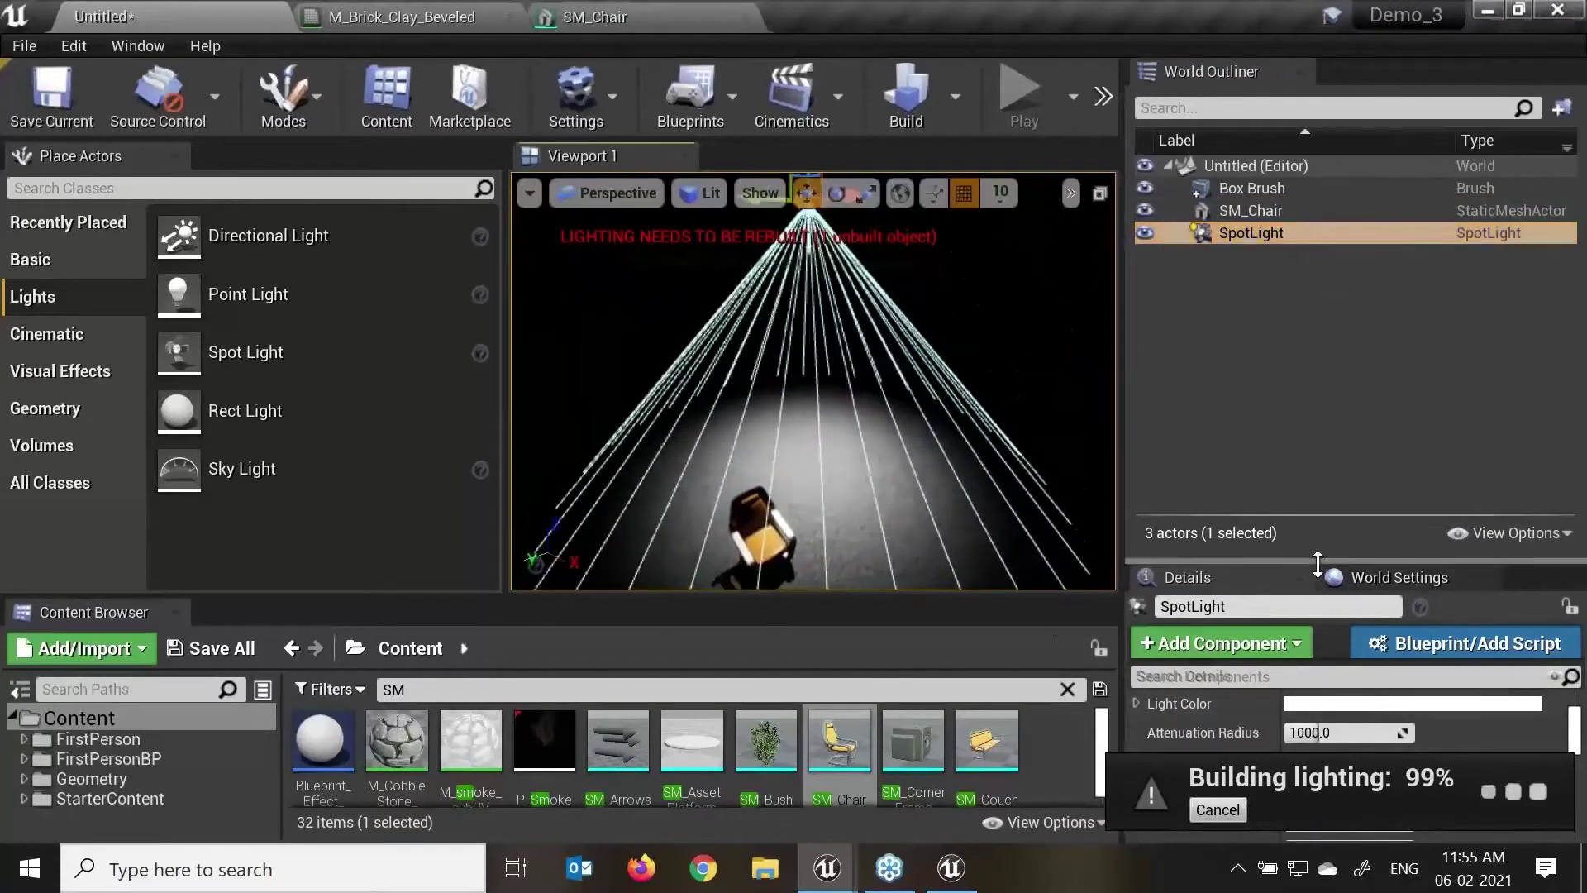
Step: Set the spot light's attenuation radius to about 5492, inner cone angle to about 26 and outer cone angle to about 39
{"action": "left_click_drag", "start_coordinate": [1390, 555], "coordinate": [1390, 241]}
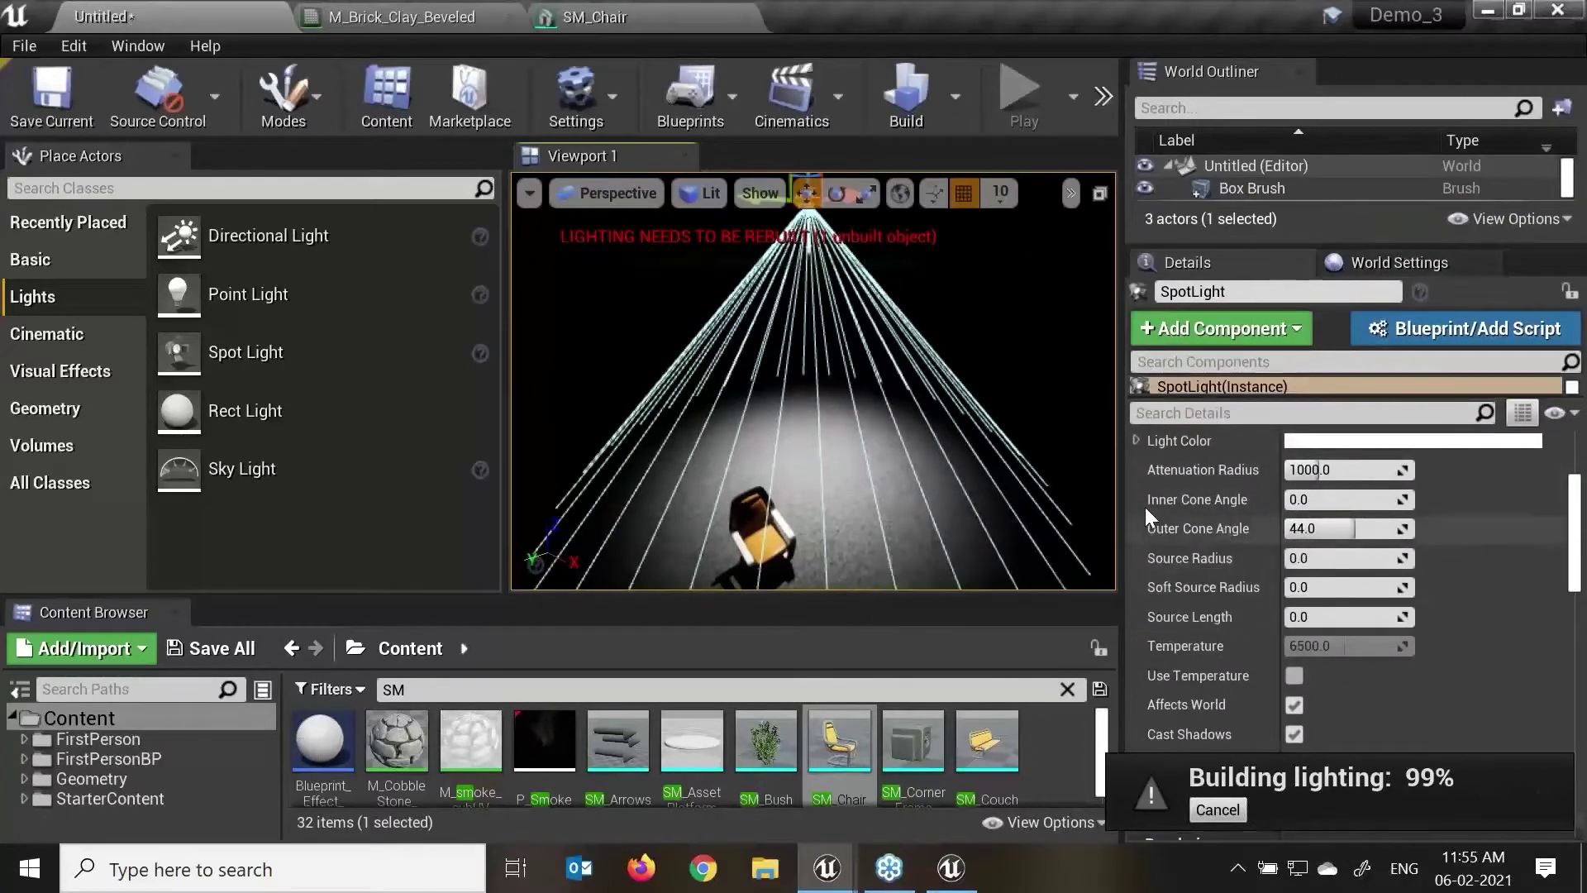
{"action": "left_click", "coordinate": [1339, 469]}
{"action": "type", "text": "827759"}
{"action": "key", "text": "Return"}
{"action": "left_click_drag", "start_coordinate": [1309, 470], "coordinate": [1388, 469]}
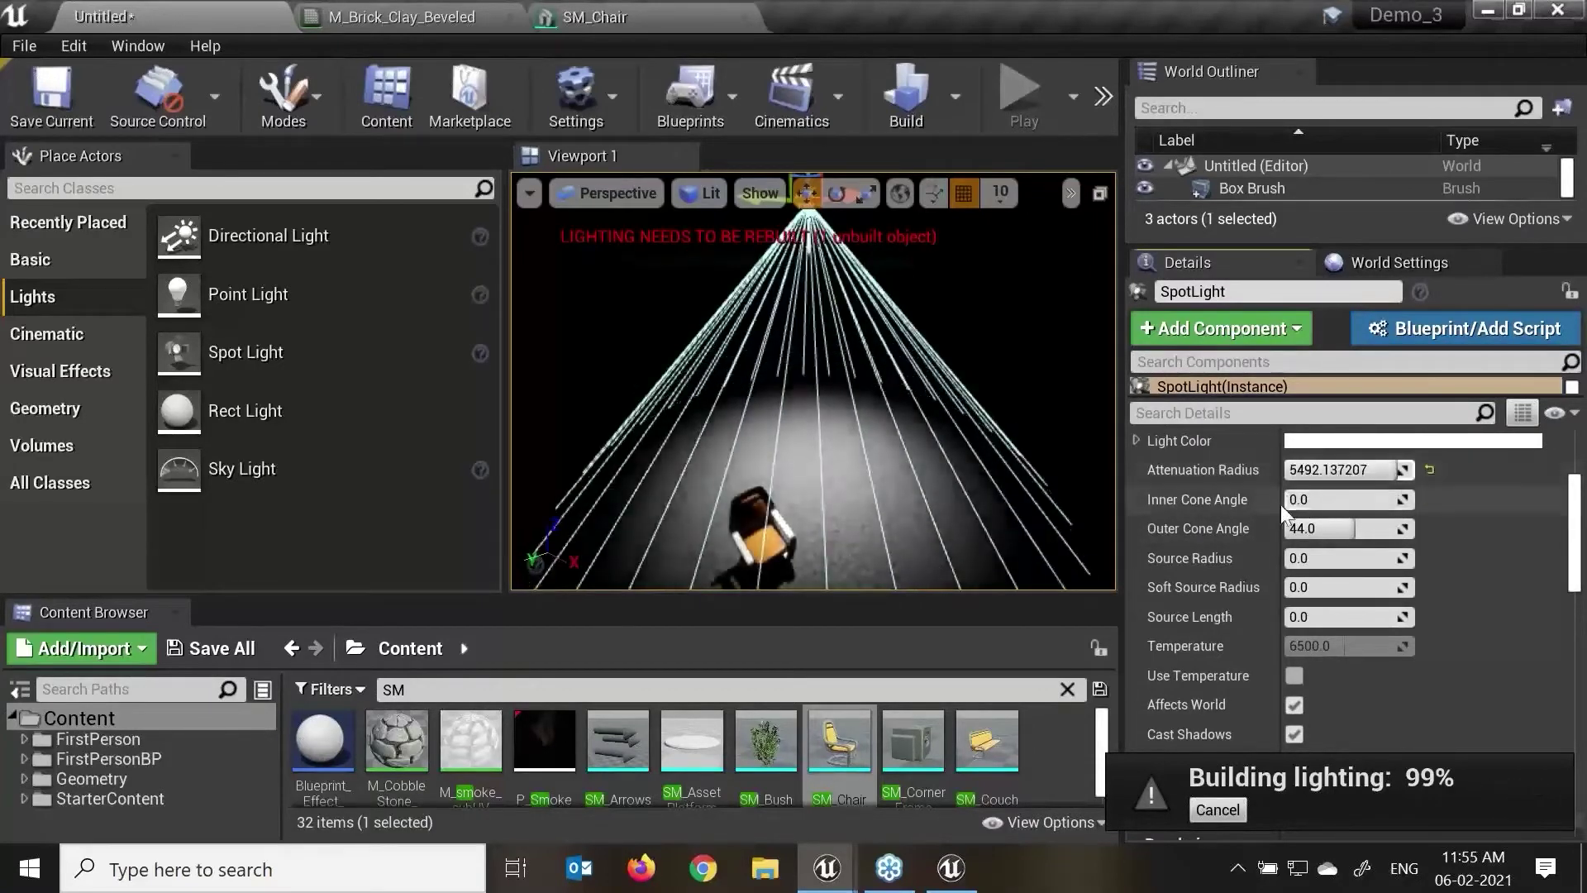
{"action": "left_click_drag", "start_coordinate": [1305, 501], "coordinate": [1342, 501]}
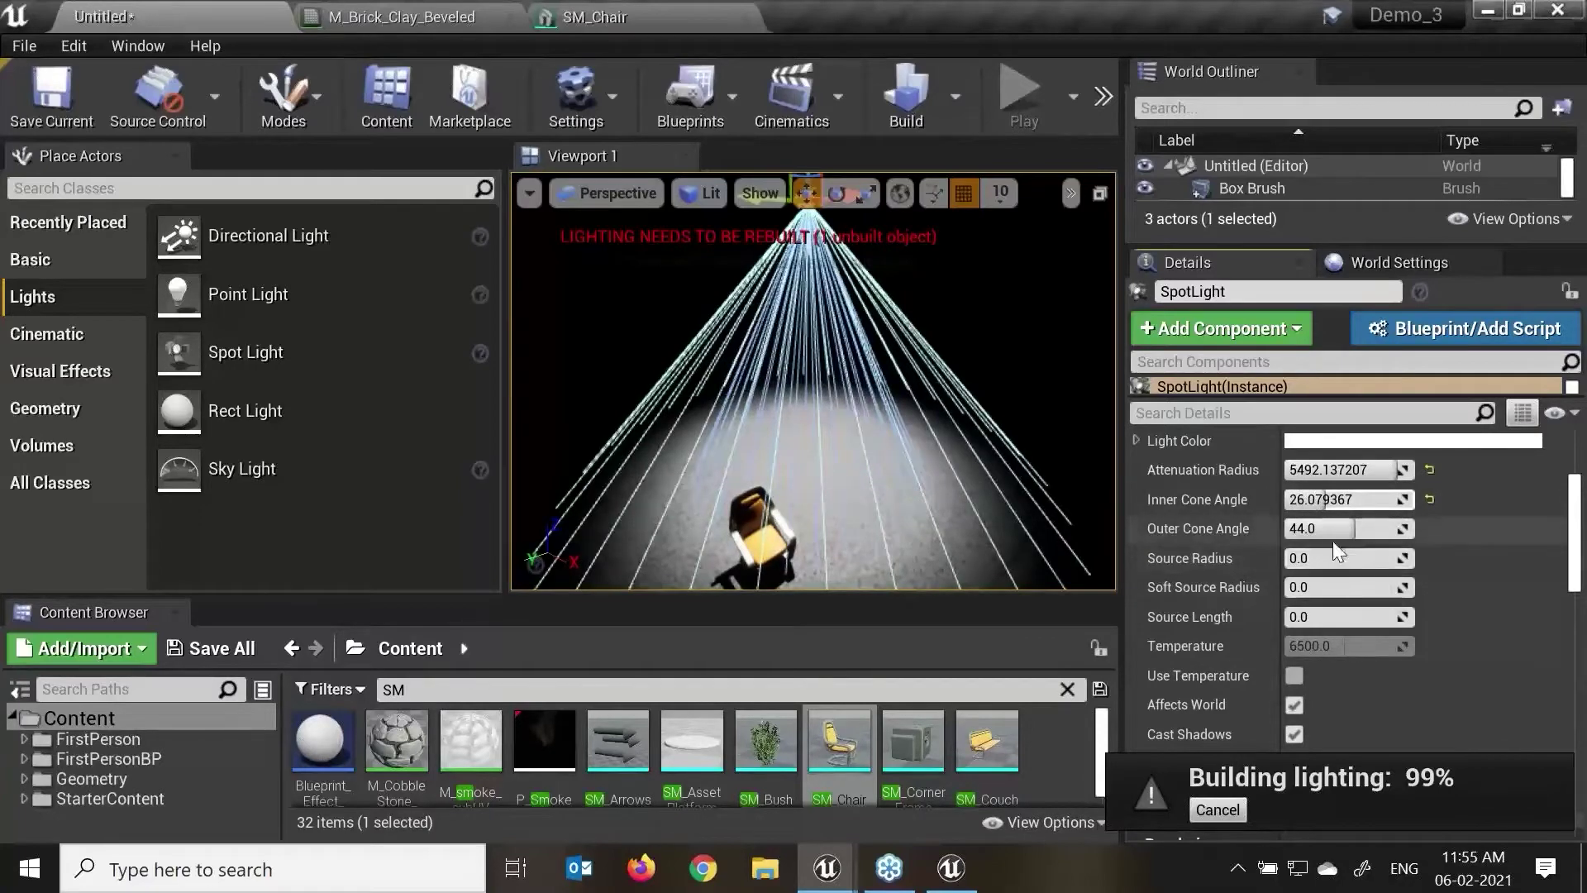
{"action": "left_click_drag", "start_coordinate": [1353, 528], "coordinate": [1347, 528]}
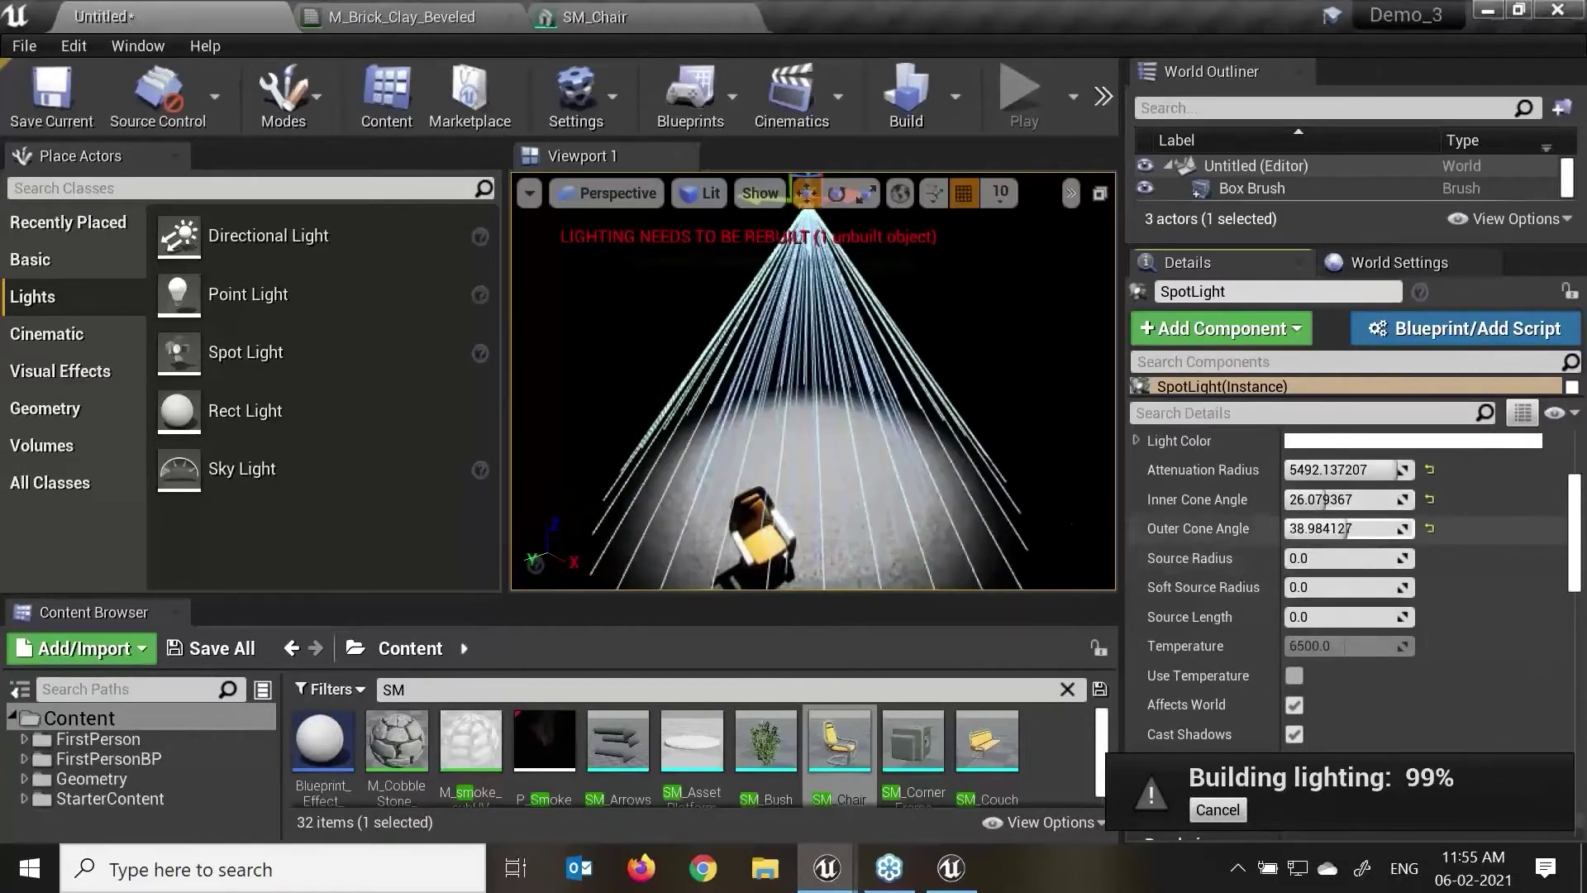
Step: Set the spot light's source radius to about 4.2, soft source radius to about 10.3 and source length to about 6.57, and enable Use Temperature
{"action": "right_click_drag", "start_coordinate": [856, 459], "coordinate": [840, 501]}
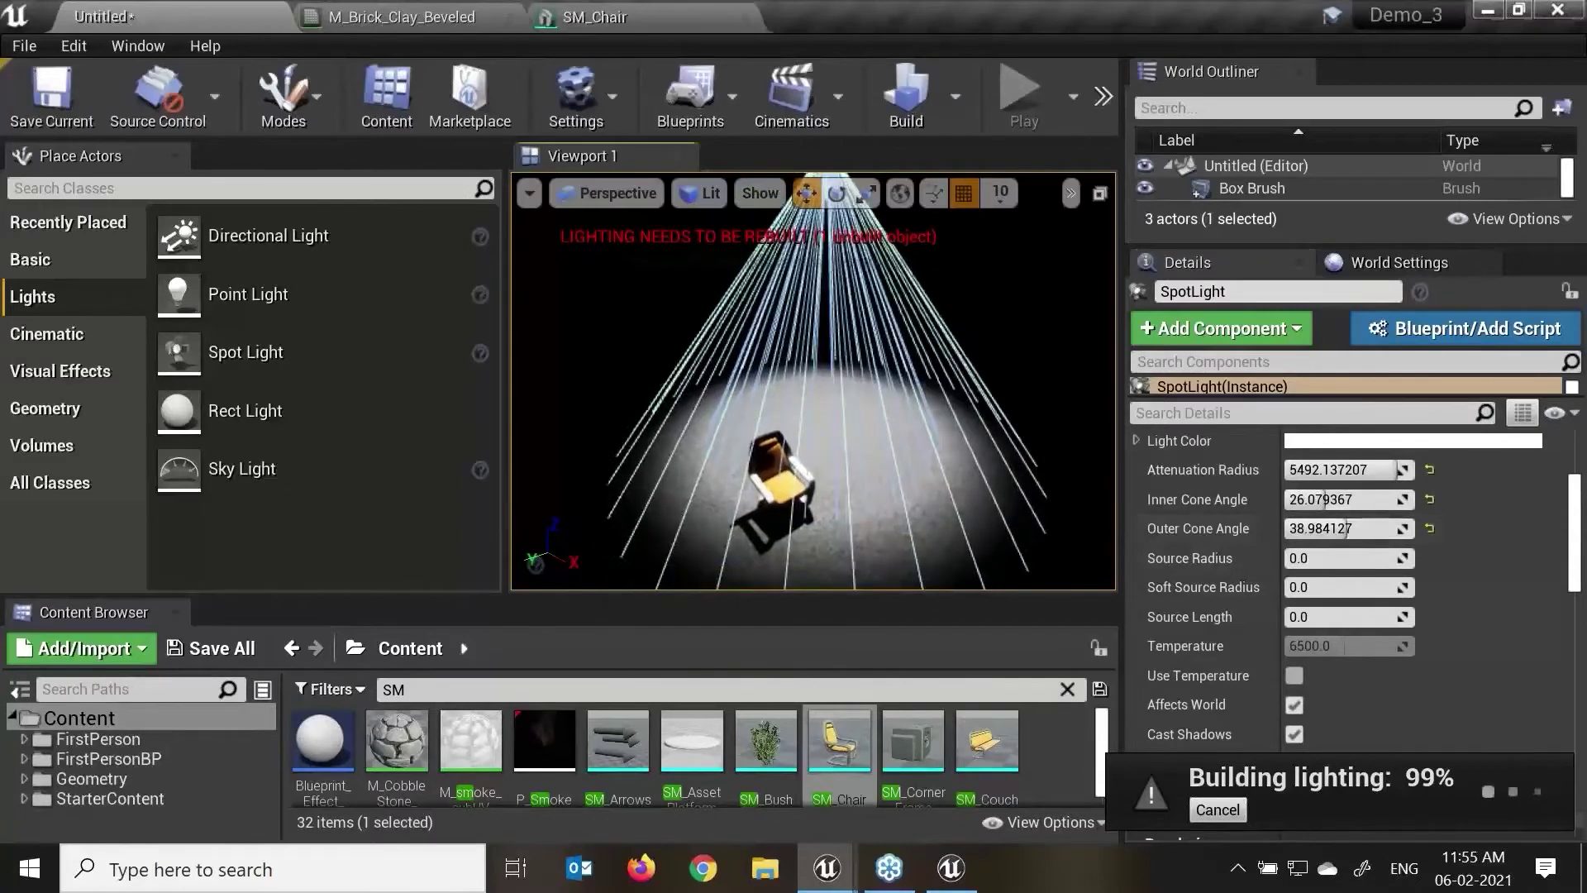
{"action": "scroll", "coordinate": [856, 460], "scroll_direction": "up", "scroll_amount": 3}
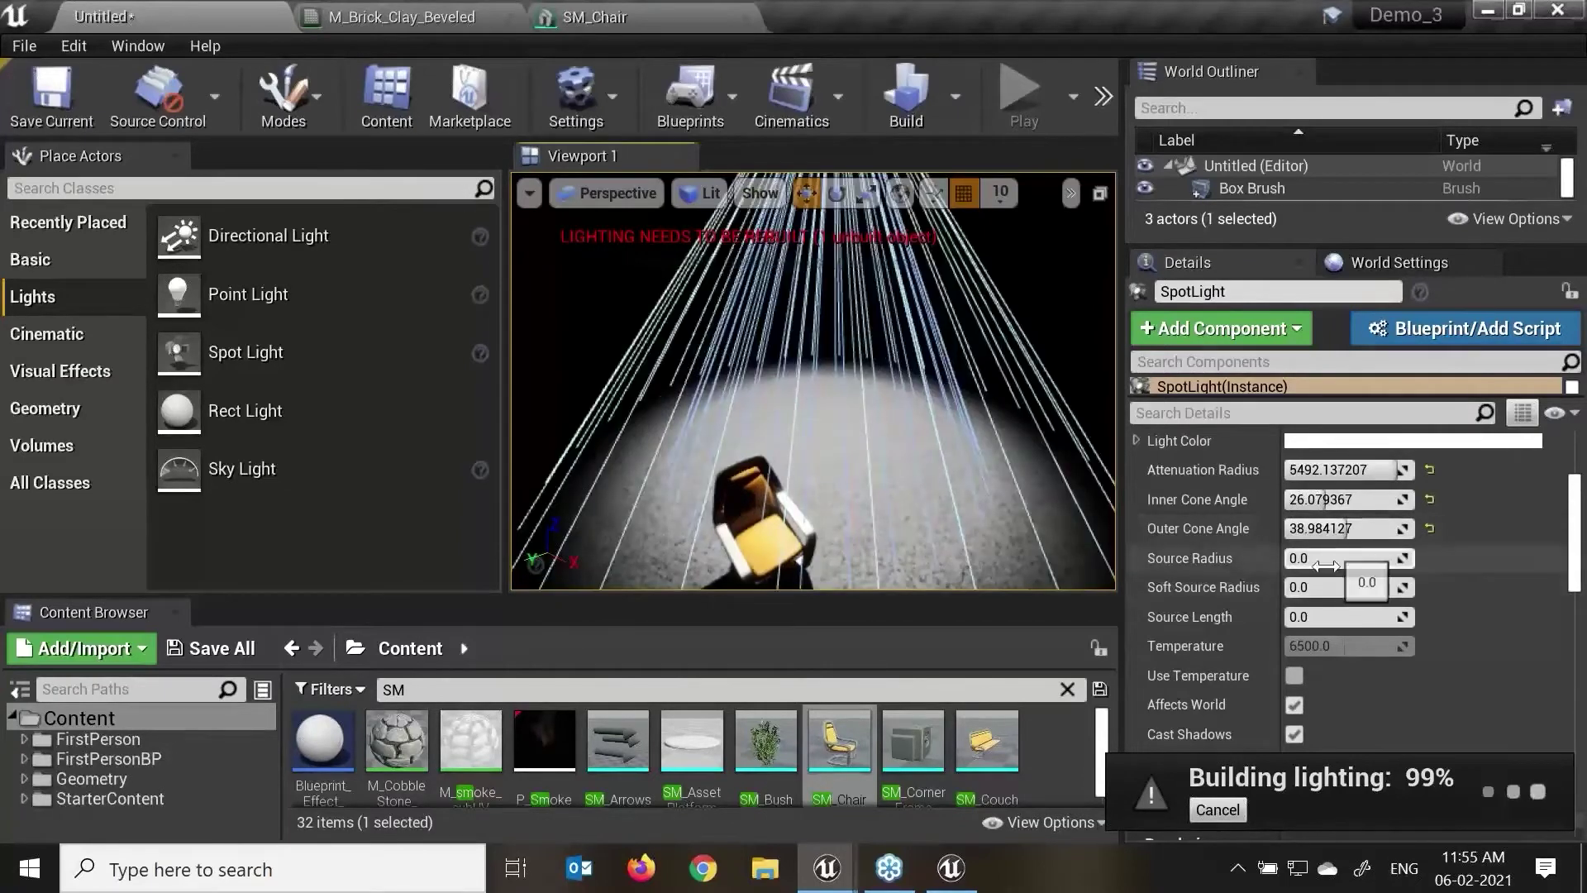
{"action": "left_click_drag", "start_coordinate": [1345, 557], "coordinate": [1372, 587]}
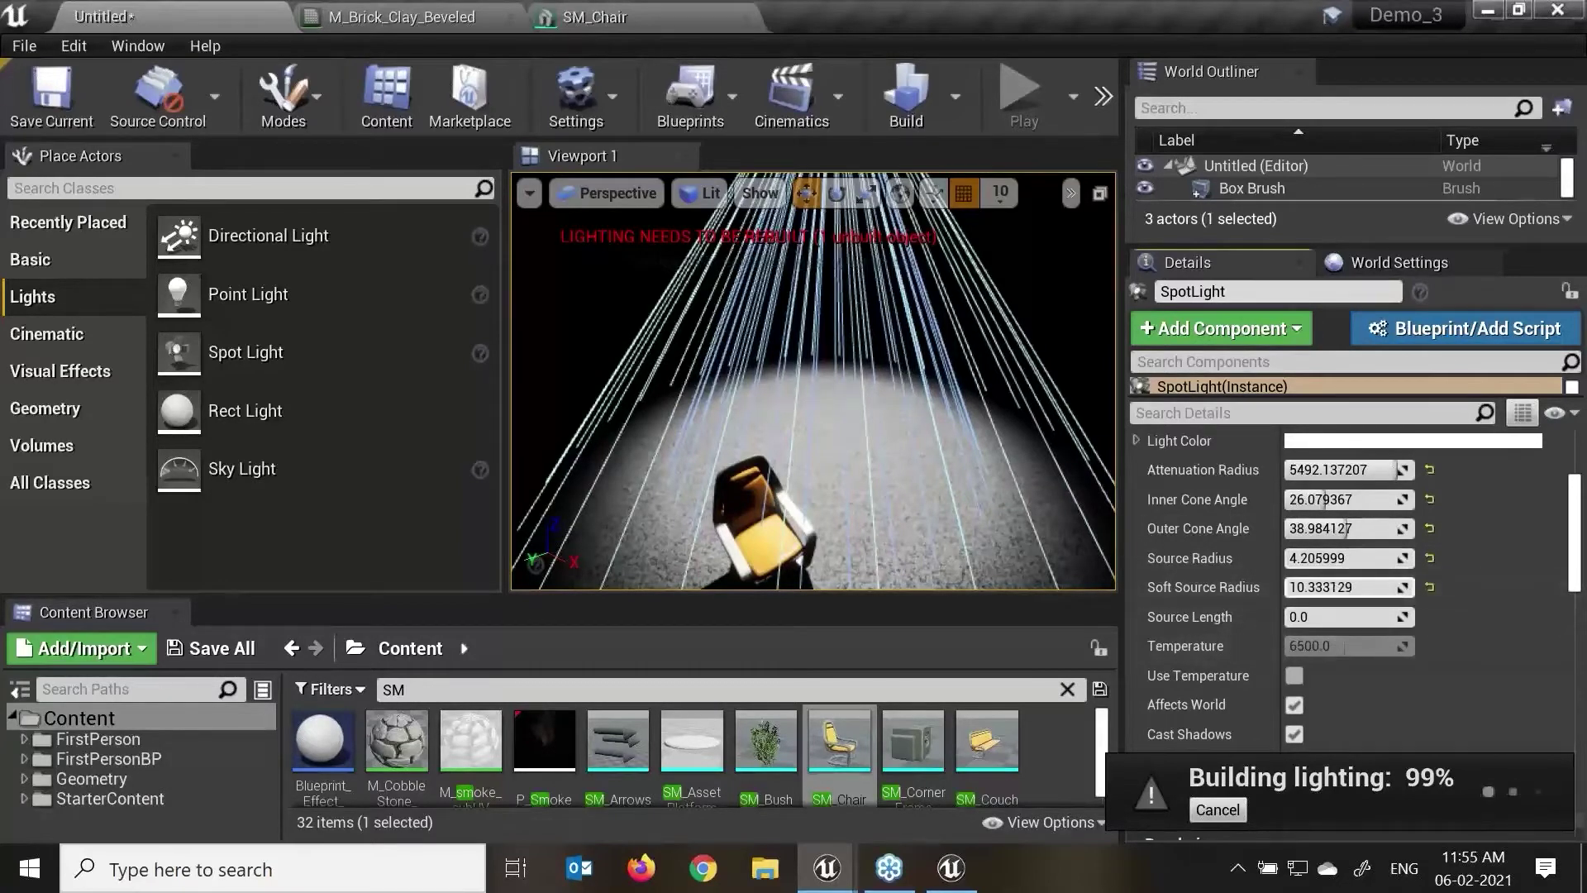
{"action": "left_click_drag", "start_coordinate": [1344, 616], "coordinate": [1362, 616]}
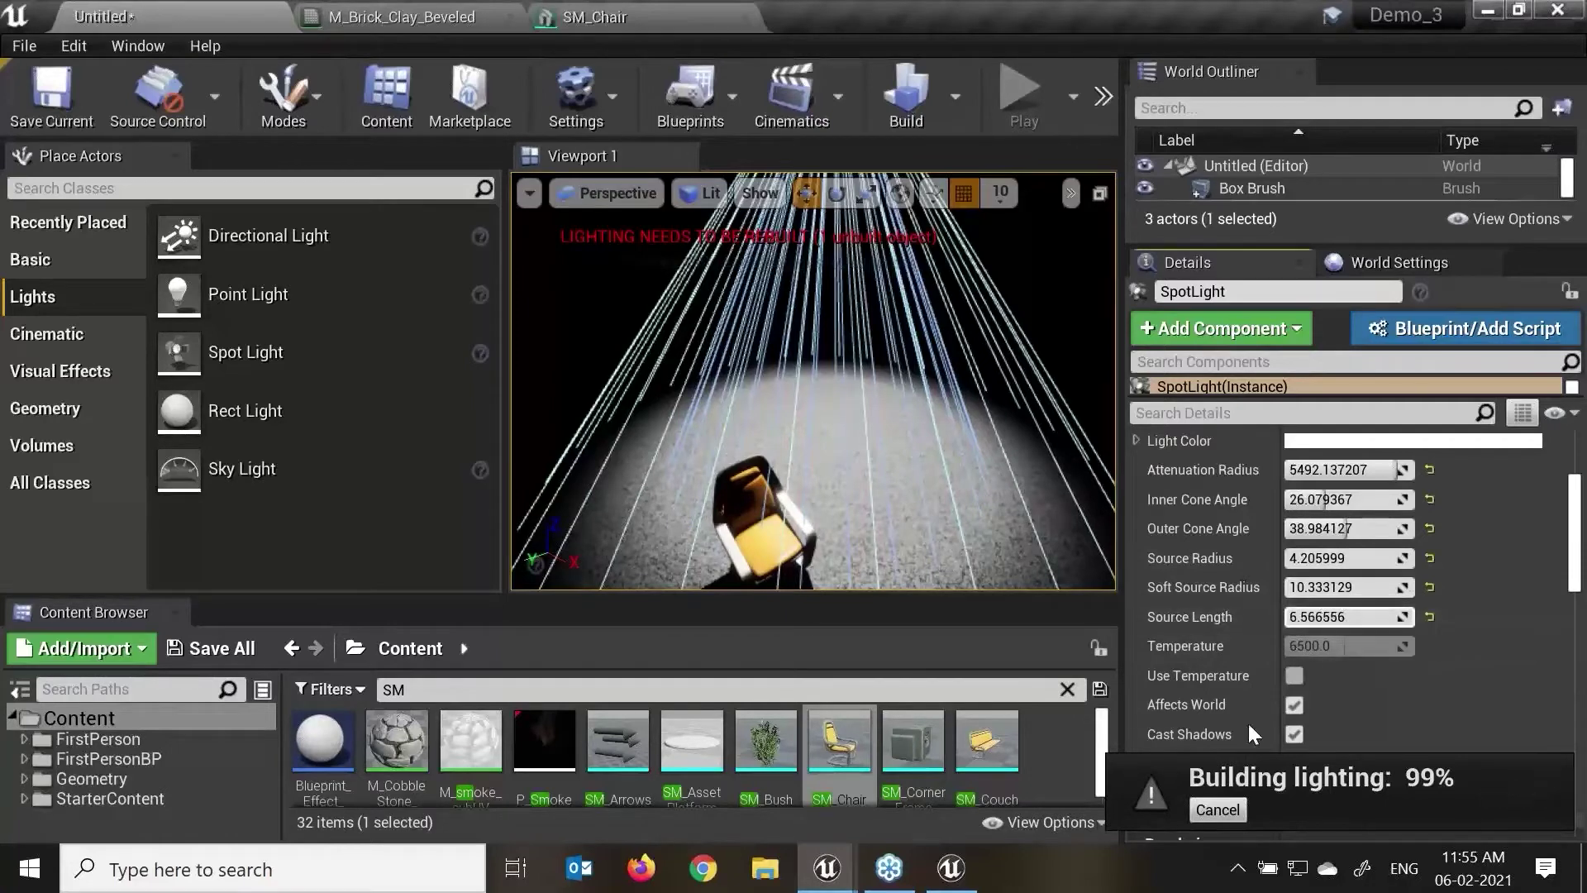
{"action": "left_click", "coordinate": [1296, 676]}
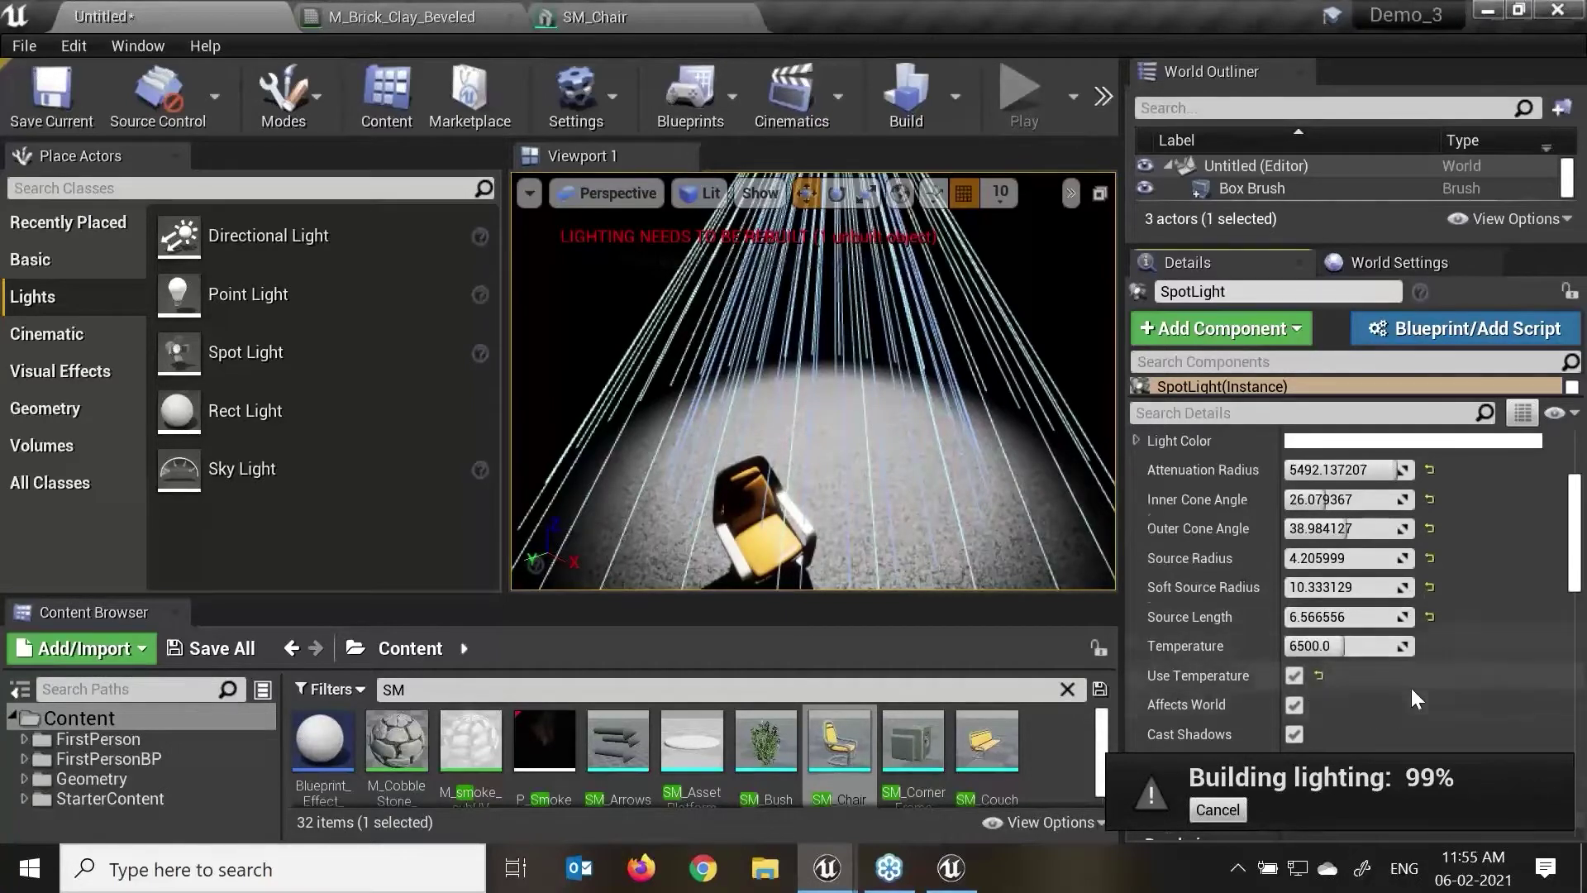
Step: Set the spot light's temperature to about 8109 and its intensity to about 2.74 cd
{"action": "scroll", "coordinate": [1411, 692], "scroll_direction": "down", "scroll_amount": 2}
{"action": "mouse_move", "coordinate": [1342, 566]}
{"action": "left_mouse_down"}
{"action": "mouse_move", "coordinate": [1305, 566]}
{"action": "mouse_move", "coordinate": [1366, 567]}
{"action": "left_mouse_up"}
{"action": "scroll", "coordinate": [1426, 640], "scroll_direction": "down", "scroll_amount": 1}
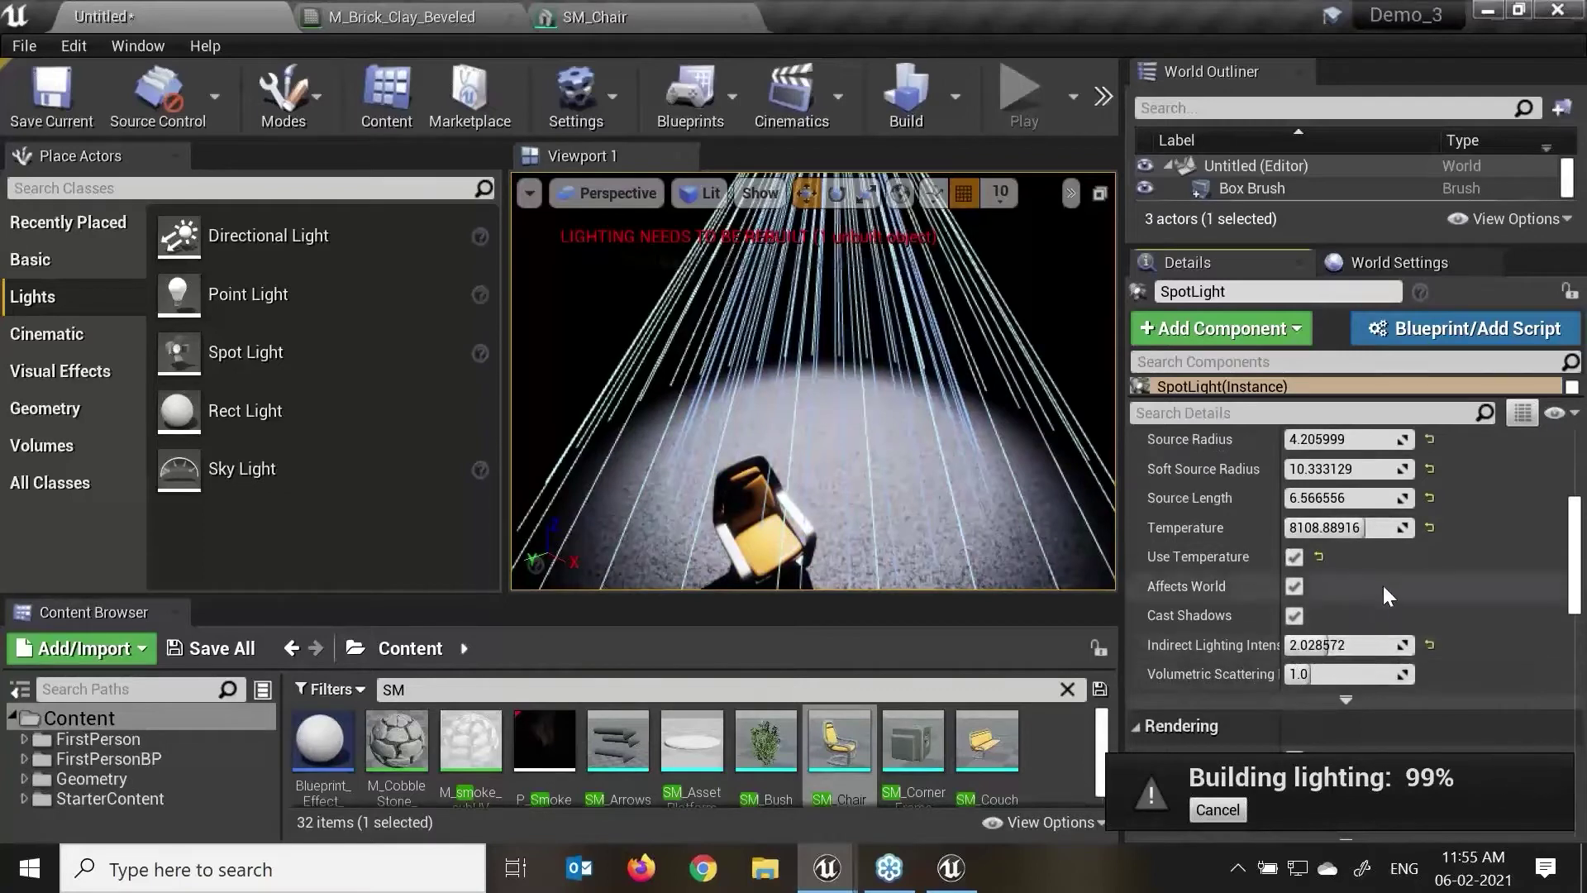
{"action": "scroll", "coordinate": [1326, 640], "scroll_direction": "up", "scroll_amount": 8}
{"action": "mouse_move", "coordinate": [1326, 610]}
{"action": "left_mouse_down"}
{"action": "mouse_move", "coordinate": [1347, 610]}
{"action": "mouse_move", "coordinate": [1320, 609]}
{"action": "left_mouse_up"}
{"action": "right_click_drag", "start_coordinate": [789, 508], "coordinate": [860, 479]}
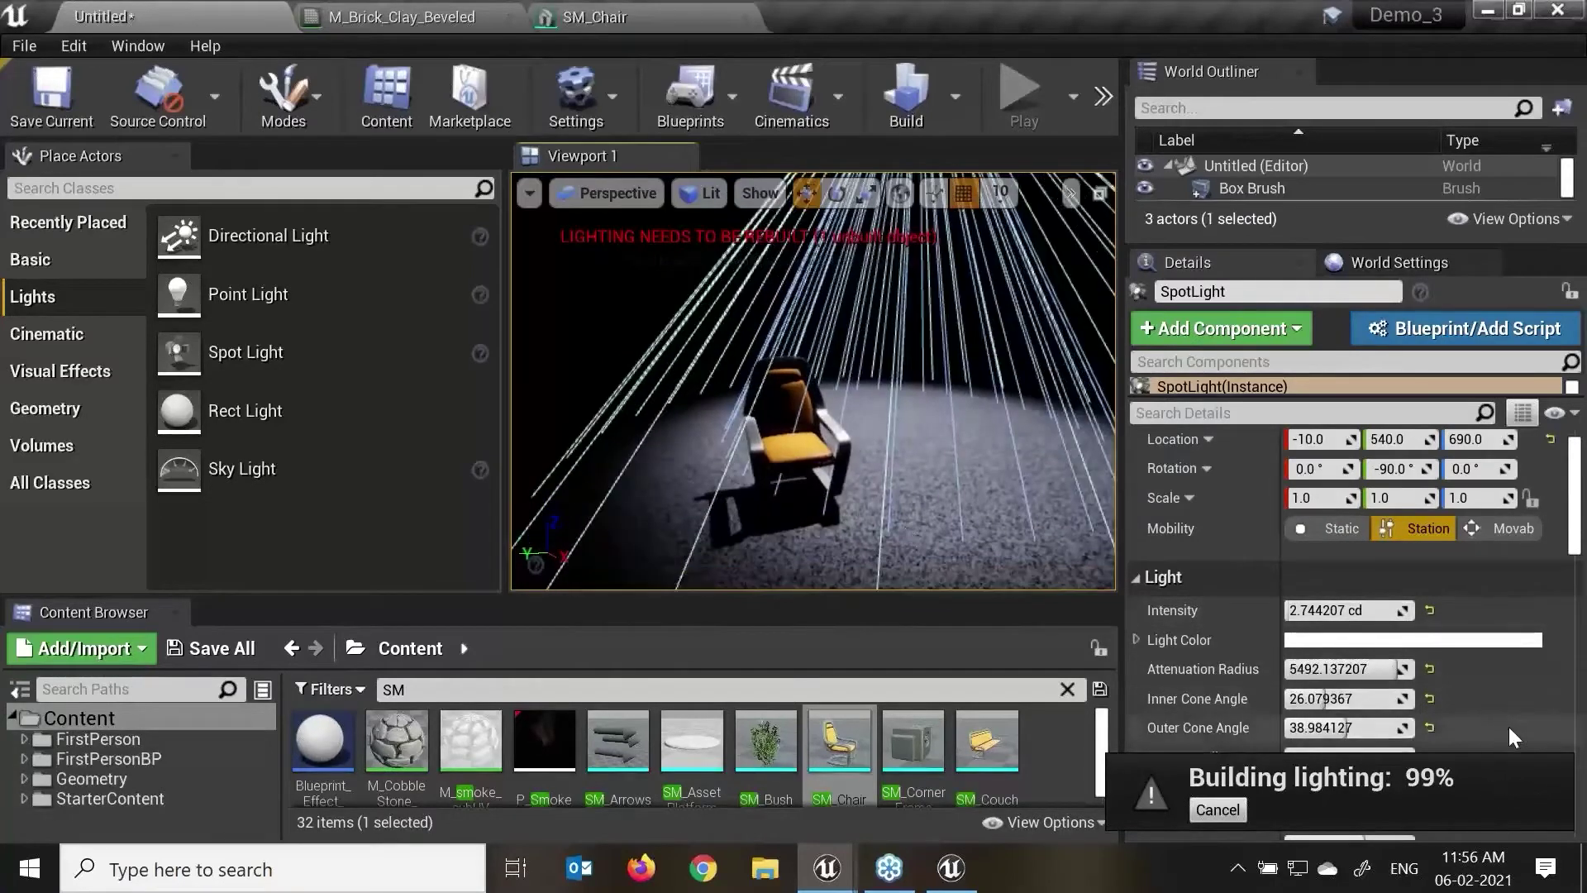
{"action": "scroll", "coordinate": [1544, 707], "scroll_direction": "down", "scroll_amount": 5}
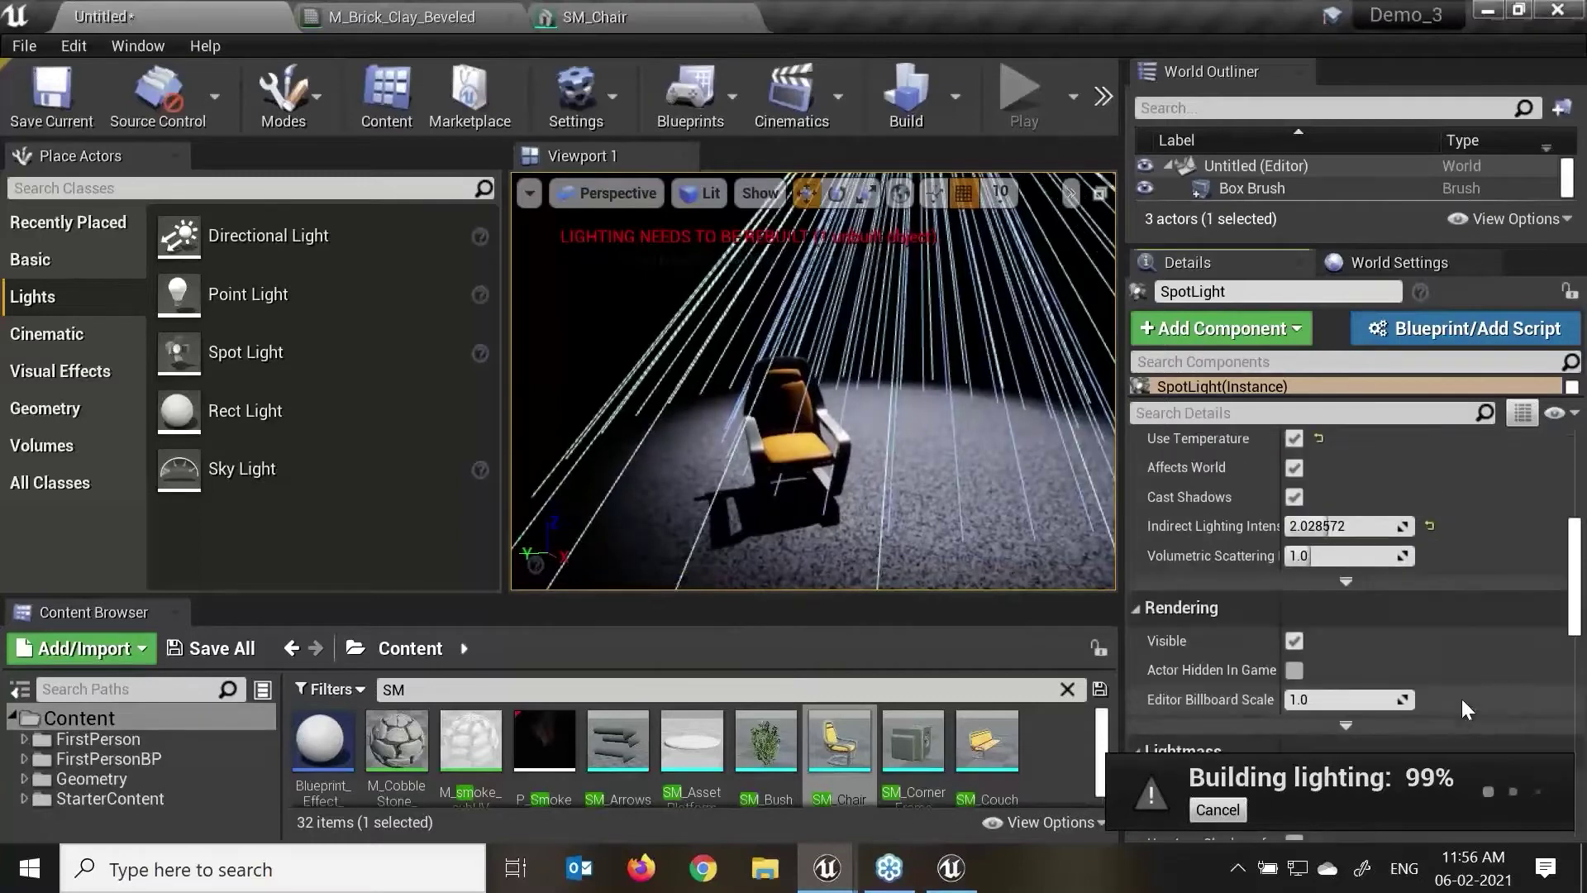
{"action": "scroll", "coordinate": [1466, 707], "scroll_direction": "up", "scroll_amount": 10}
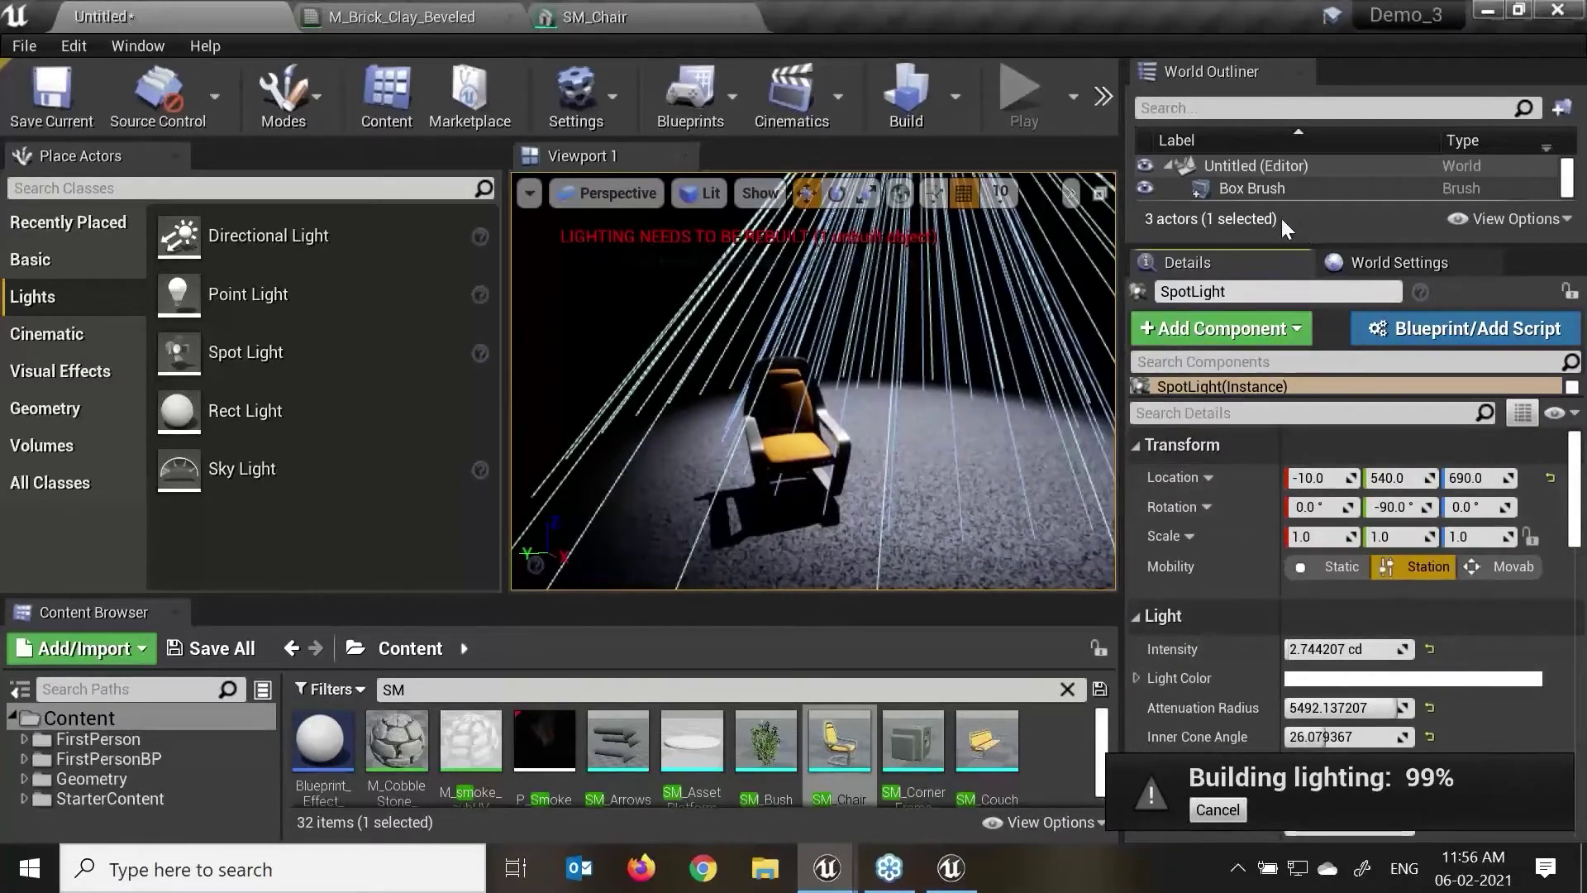
Step: Enlarge the World Outliner and delete the spot light from the level
{"action": "left_click_drag", "start_coordinate": [1274, 245], "coordinate": [1274, 409]}
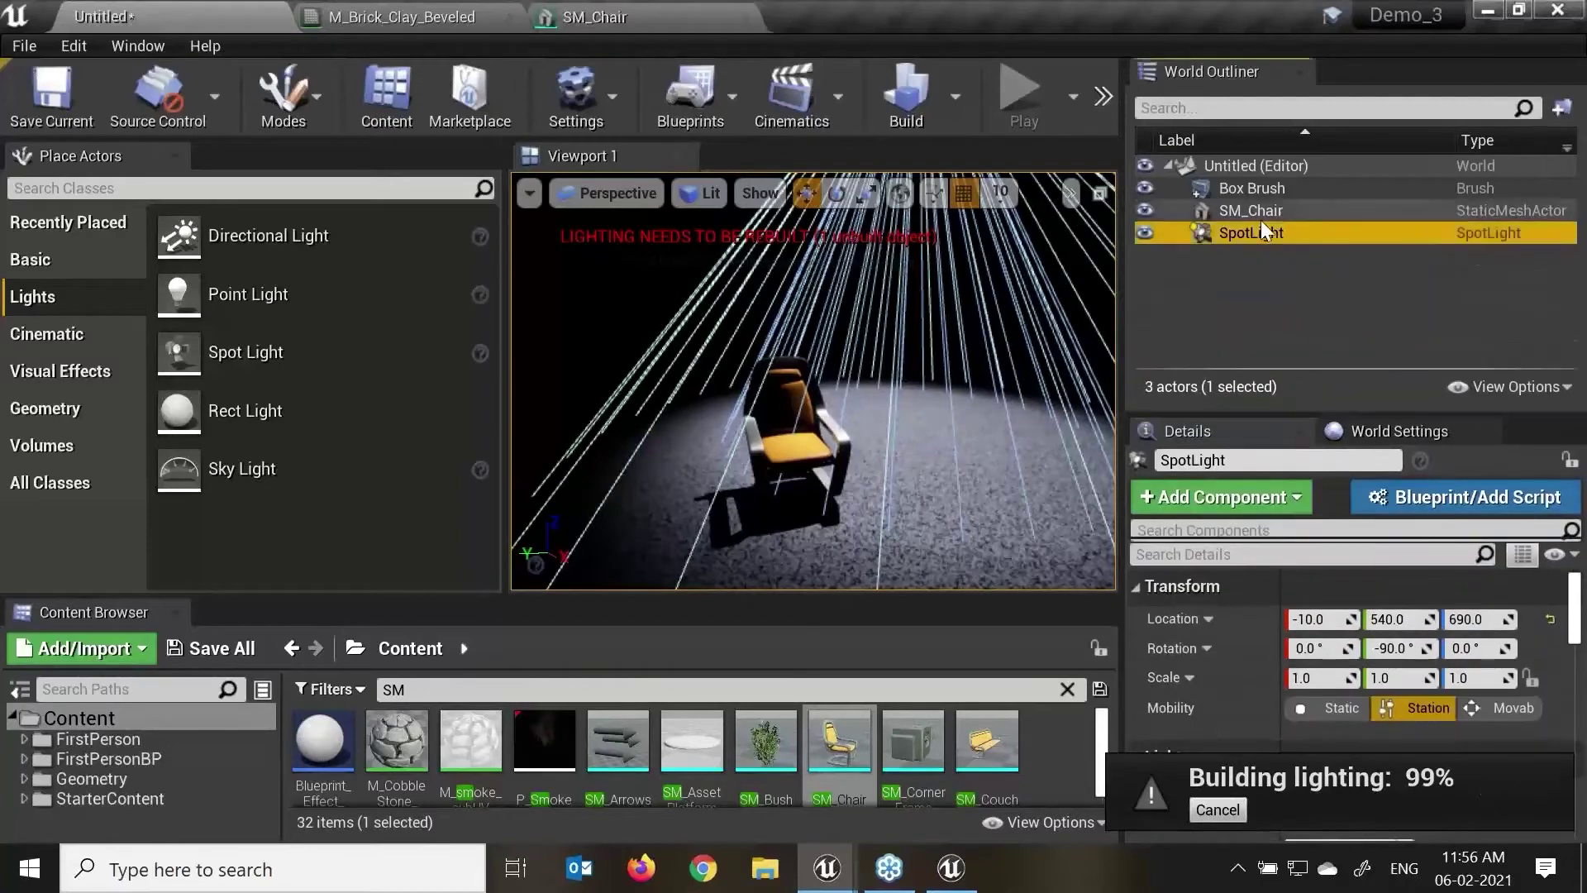
{"action": "key", "text": "Delete"}
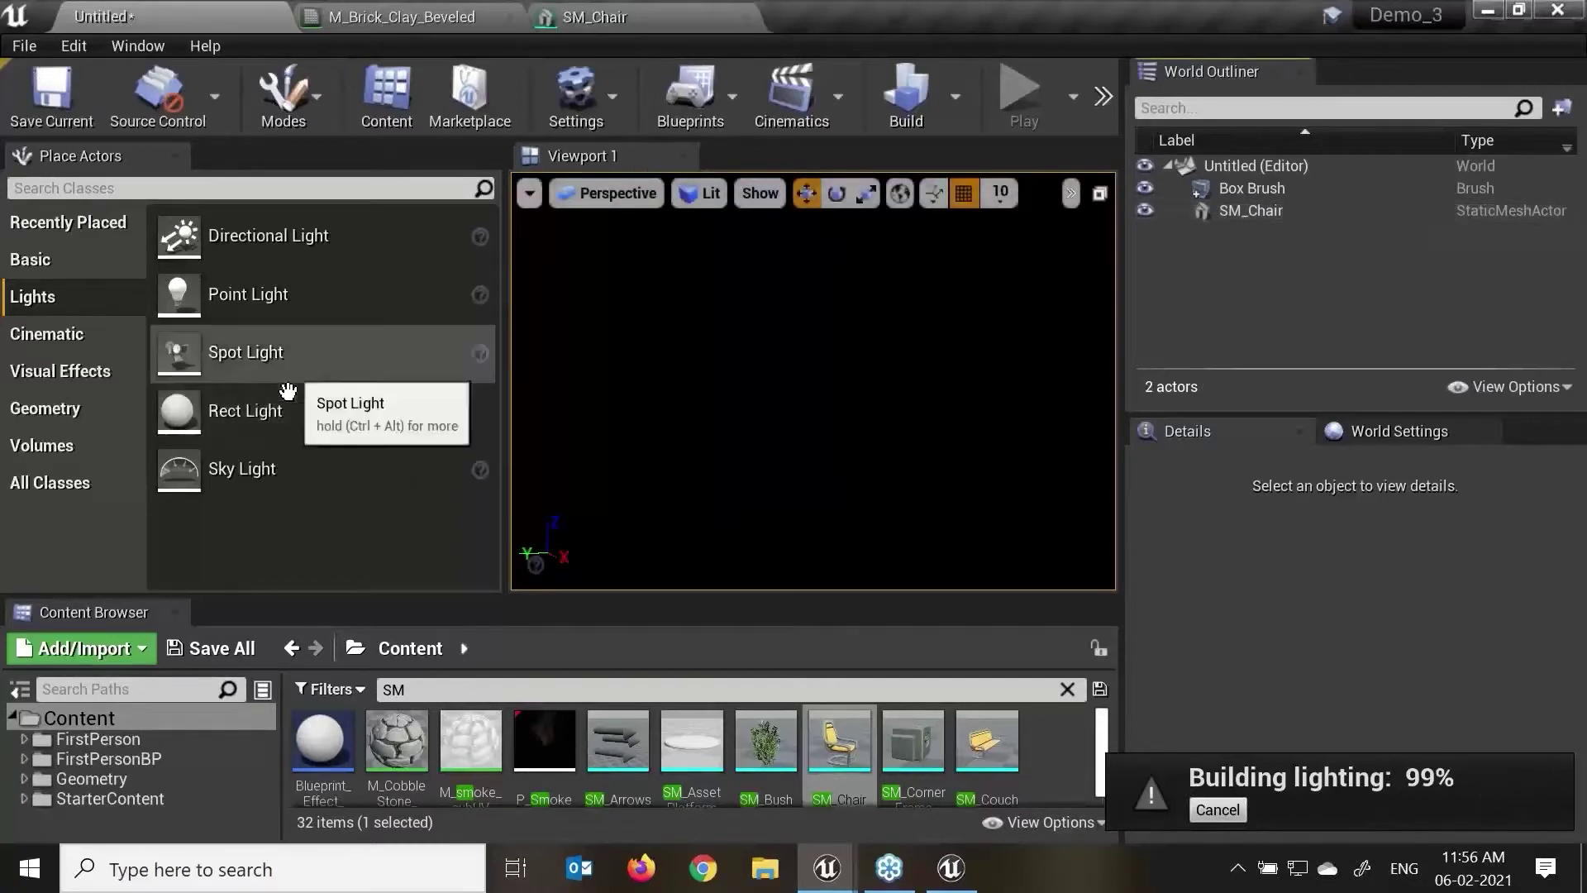
Step: Try a sky light beside the chair, view the chair from another angle, and delete the sky light
{"action": "left_click_drag", "start_coordinate": [248, 470], "coordinate": [843, 456]}
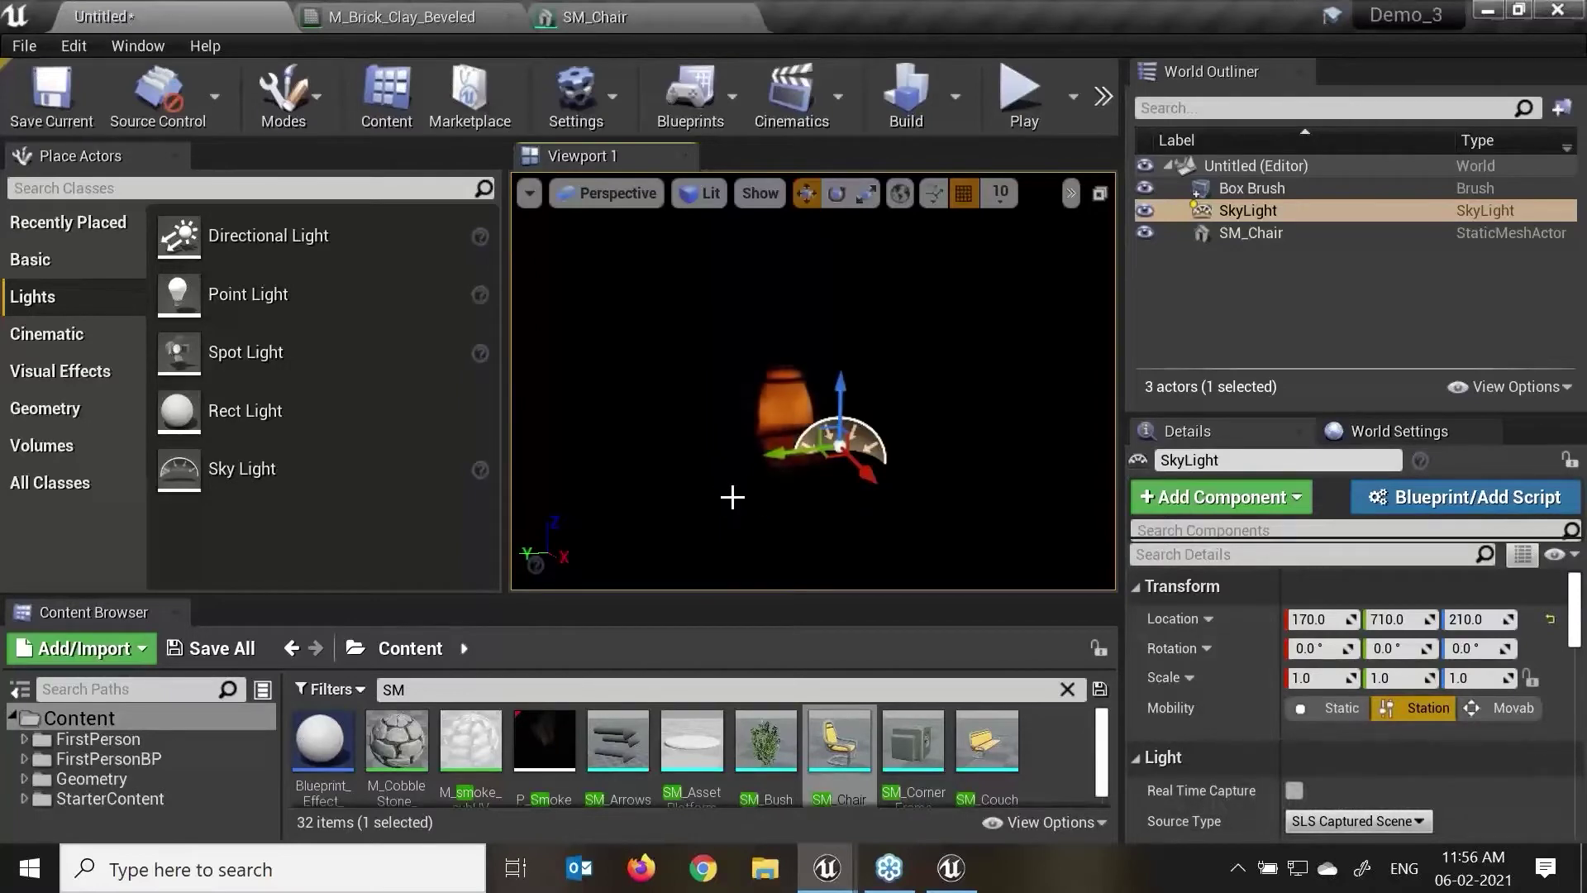
{"action": "left_click_drag", "start_coordinate": [840, 446], "coordinate": [747, 537], "text": "alt"}
{"action": "key", "text": "Delete"}
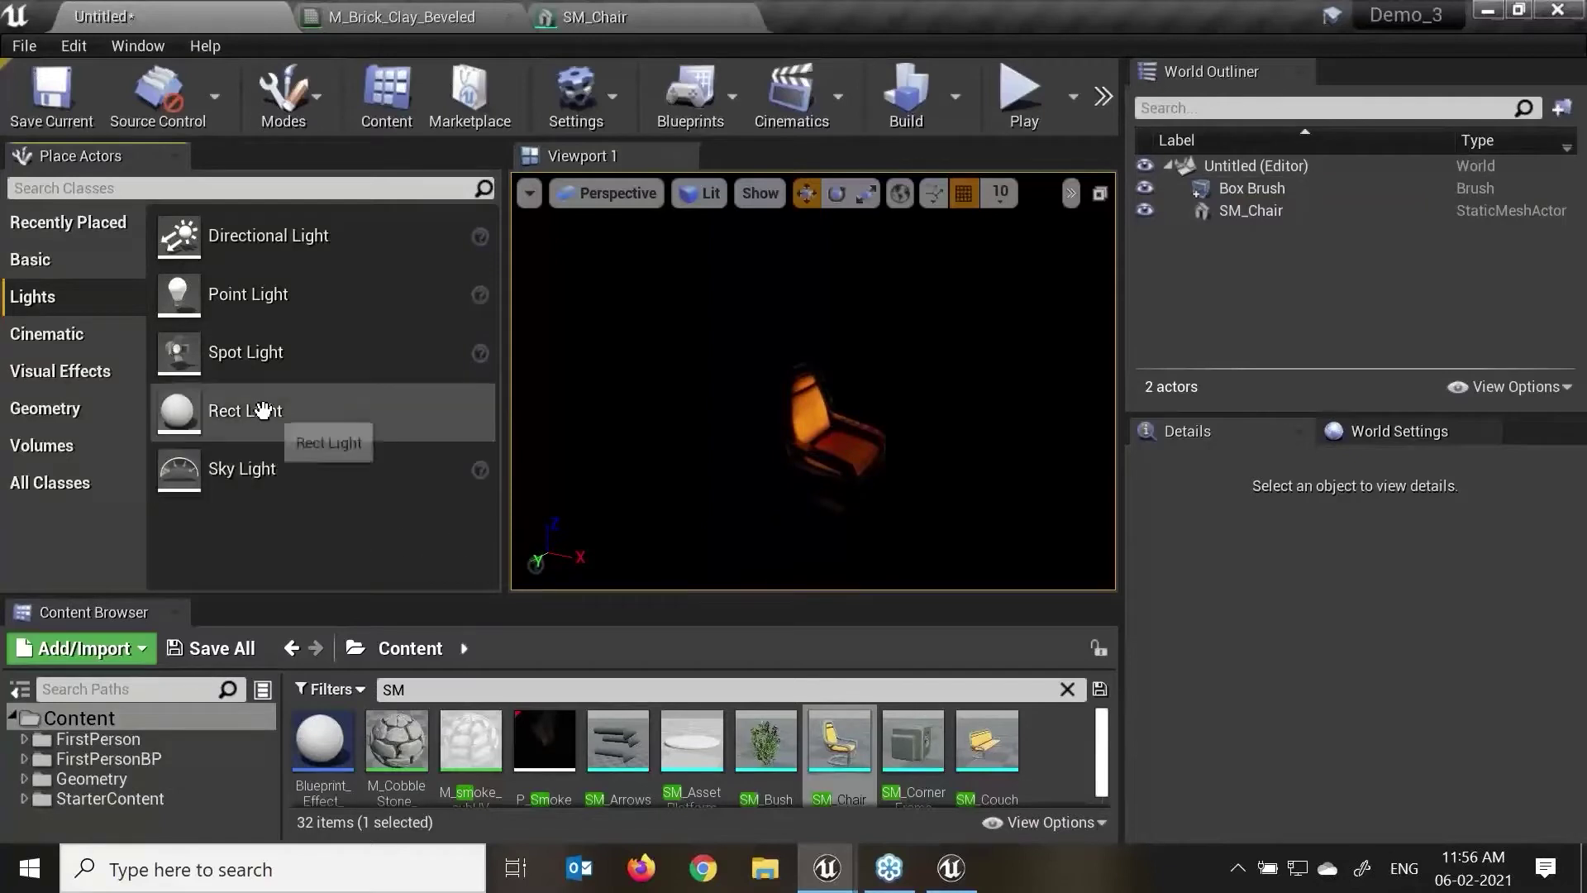
Step: Place a rect light beside the chair with barn door angle about 53.7, barn door length about 36.3 and source width about 89.5
{"action": "left_click_drag", "start_coordinate": [259, 411], "coordinate": [808, 417]}
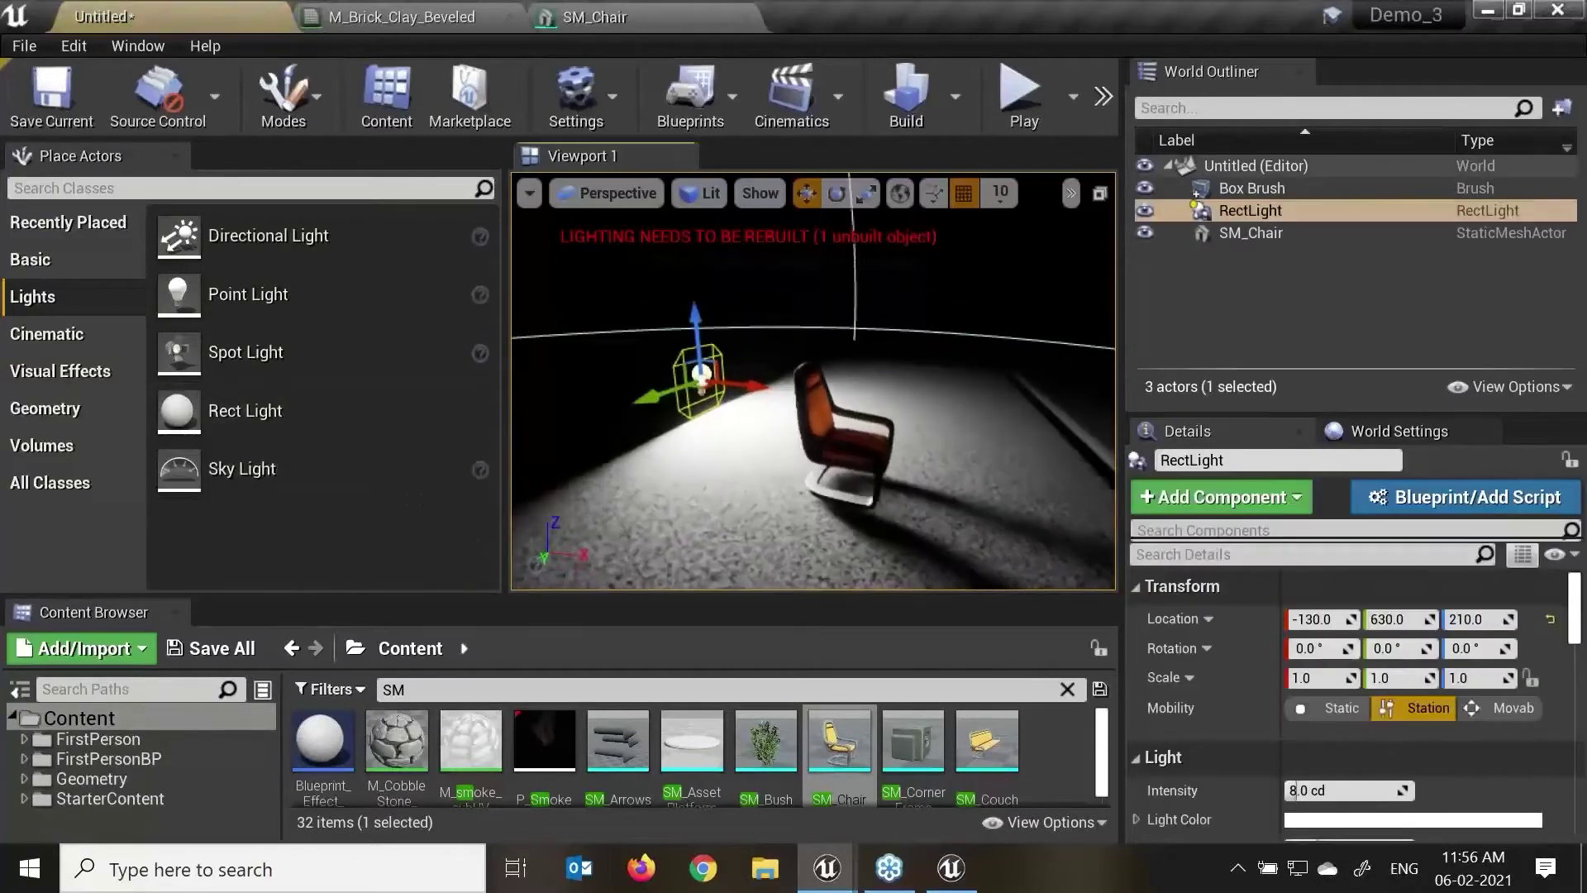
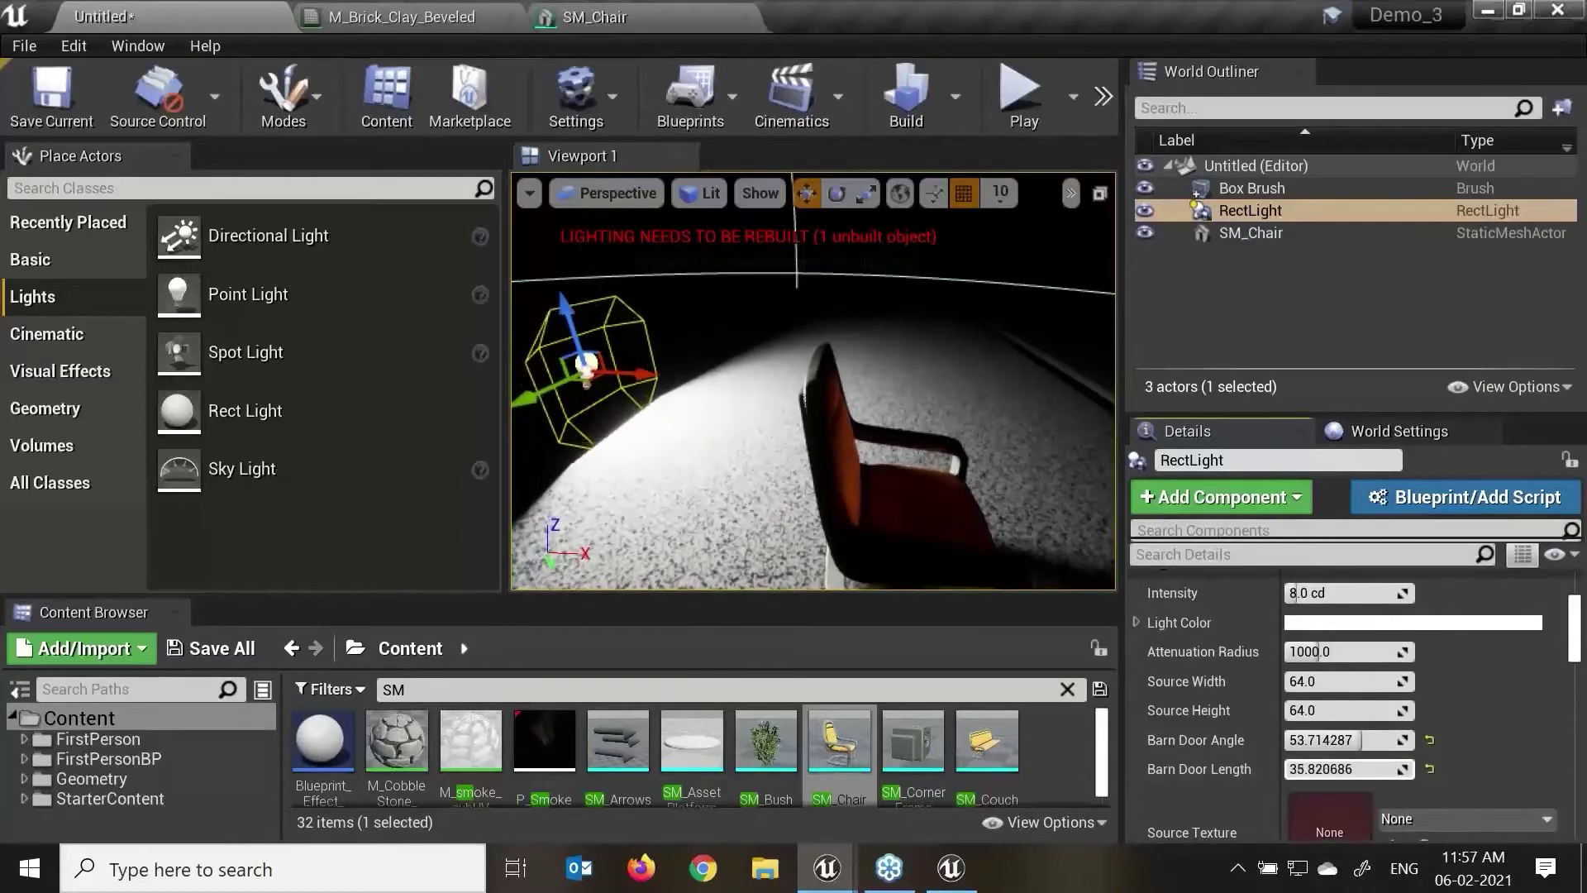
{"action": "left_click_drag", "start_coordinate": [1329, 681], "coordinate": [1405, 681]}
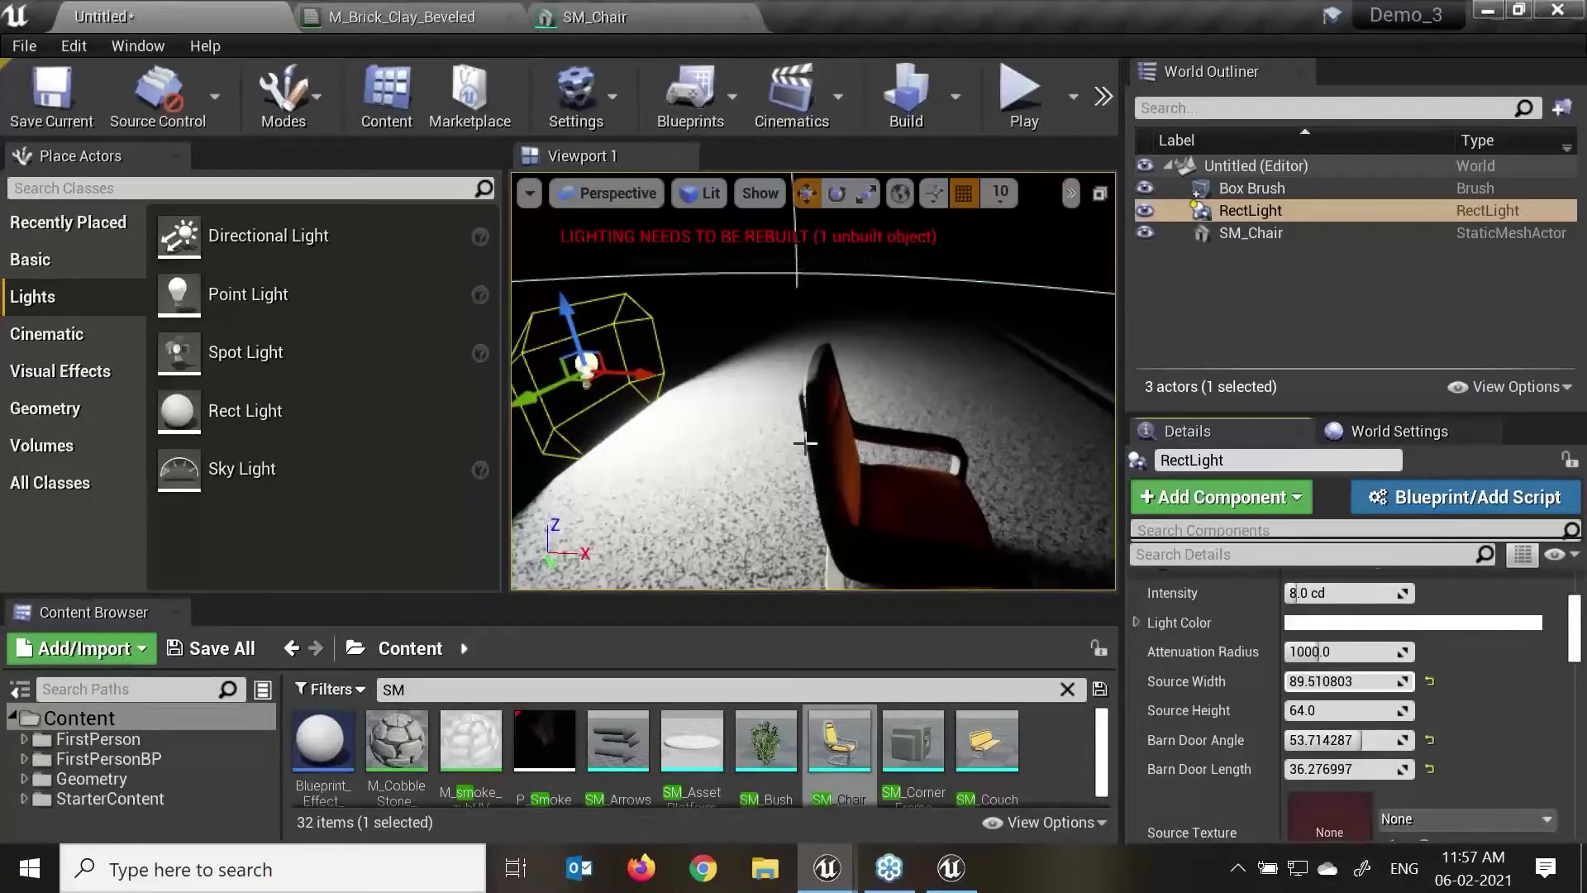
{"action": "right_click_drag", "start_coordinate": [733, 438], "coordinate": [876, 438]}
{"action": "scroll", "coordinate": [732, 438], "scroll_direction": "down", "scroll_amount": 5}
{"action": "right_click_drag", "start_coordinate": [738, 447], "coordinate": [745, 455]}
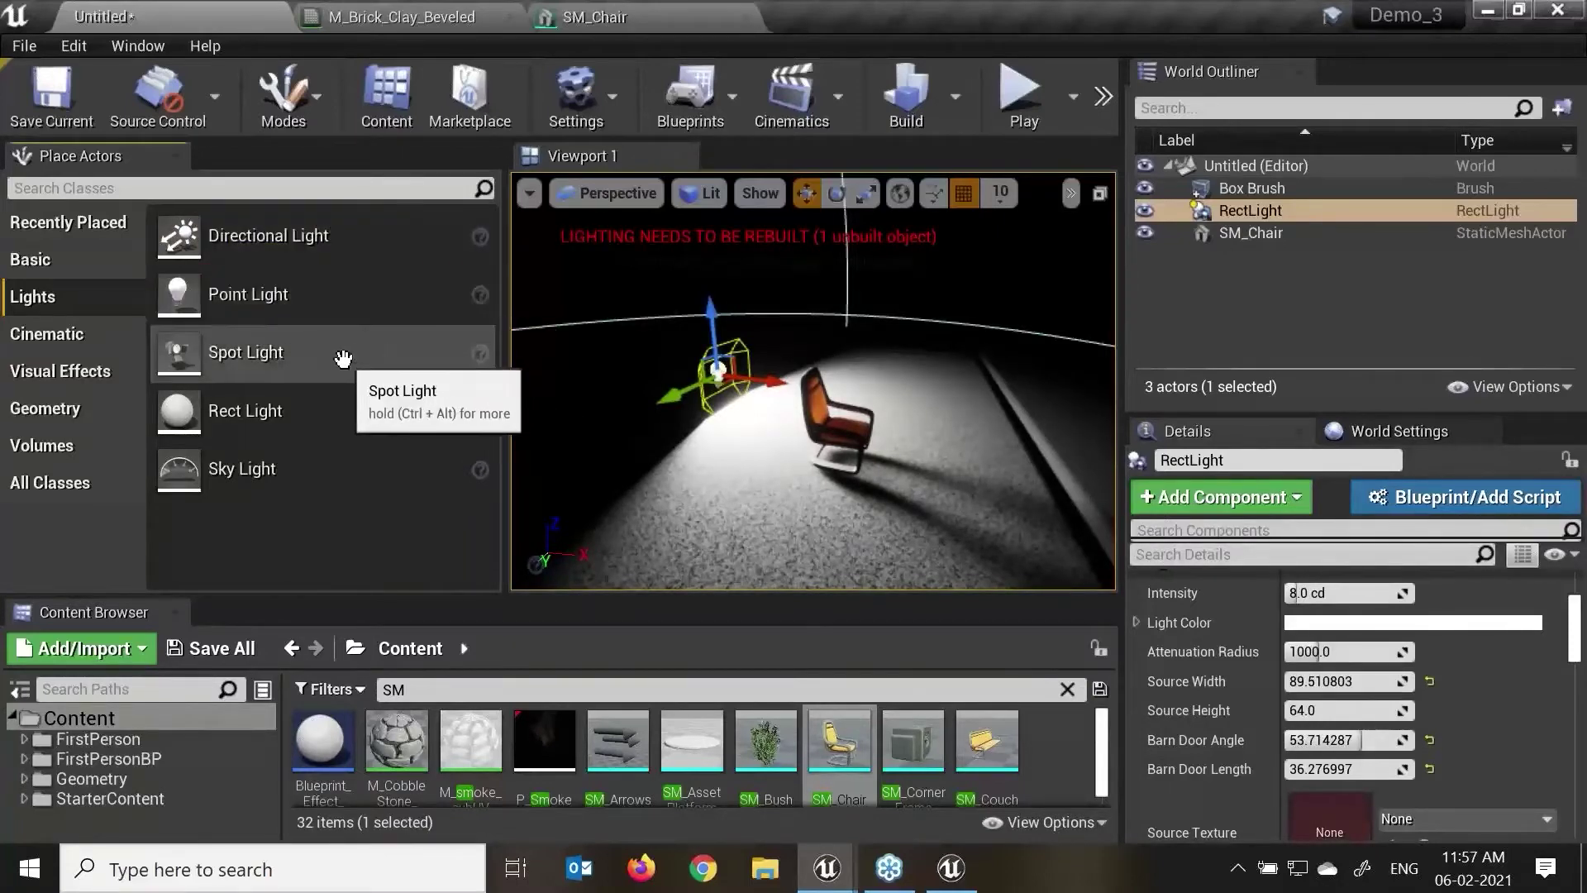
Step: Rotate the rect light to shine downward and move it directly above the chair
{"action": "left_click_drag", "start_coordinate": [319, 416], "coordinate": [934, 464]}
{"action": "mouse_move", "coordinate": [772, 376]}
{"action": "left_mouse_down"}
{"action": "mouse_move", "coordinate": [796, 378]}
{"action": "mouse_move", "coordinate": [750, 377]}
{"action": "left_mouse_up"}
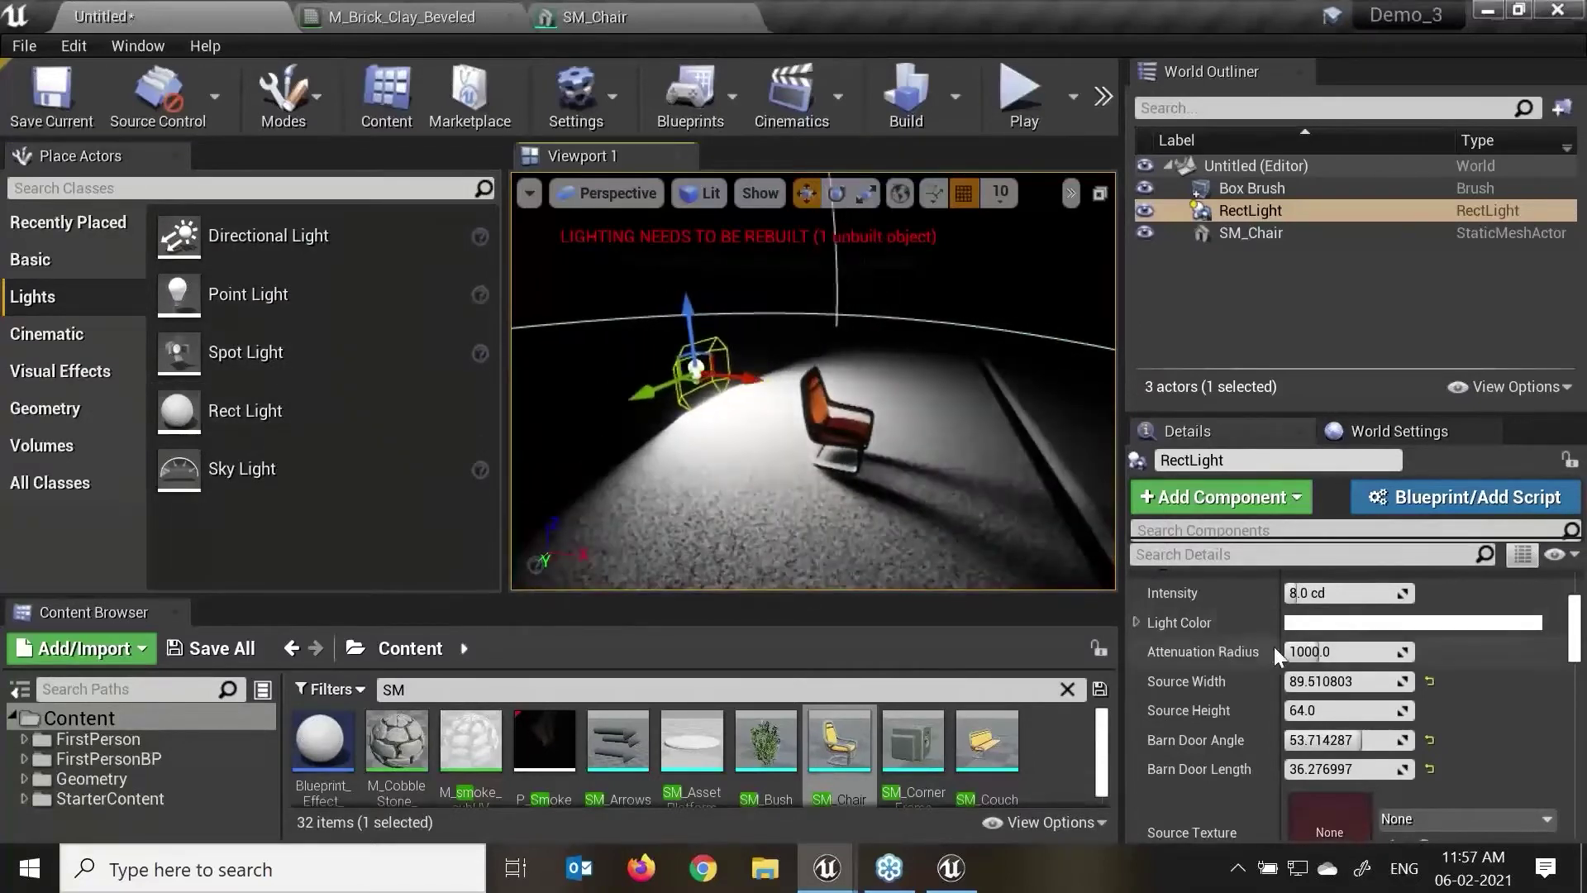
{"action": "scroll", "coordinate": [1515, 698], "scroll_direction": "down", "scroll_amount": 3}
{"action": "scroll", "coordinate": [1440, 744], "scroll_direction": "down", "scroll_amount": 10}
{"action": "scroll", "coordinate": [1445, 747], "scroll_direction": "up", "scroll_amount": 10}
{"action": "left_click_drag", "start_coordinate": [744, 380], "coordinate": [705, 451]}
{"action": "key", "text": "e"}
{"action": "key", "text": "w"}
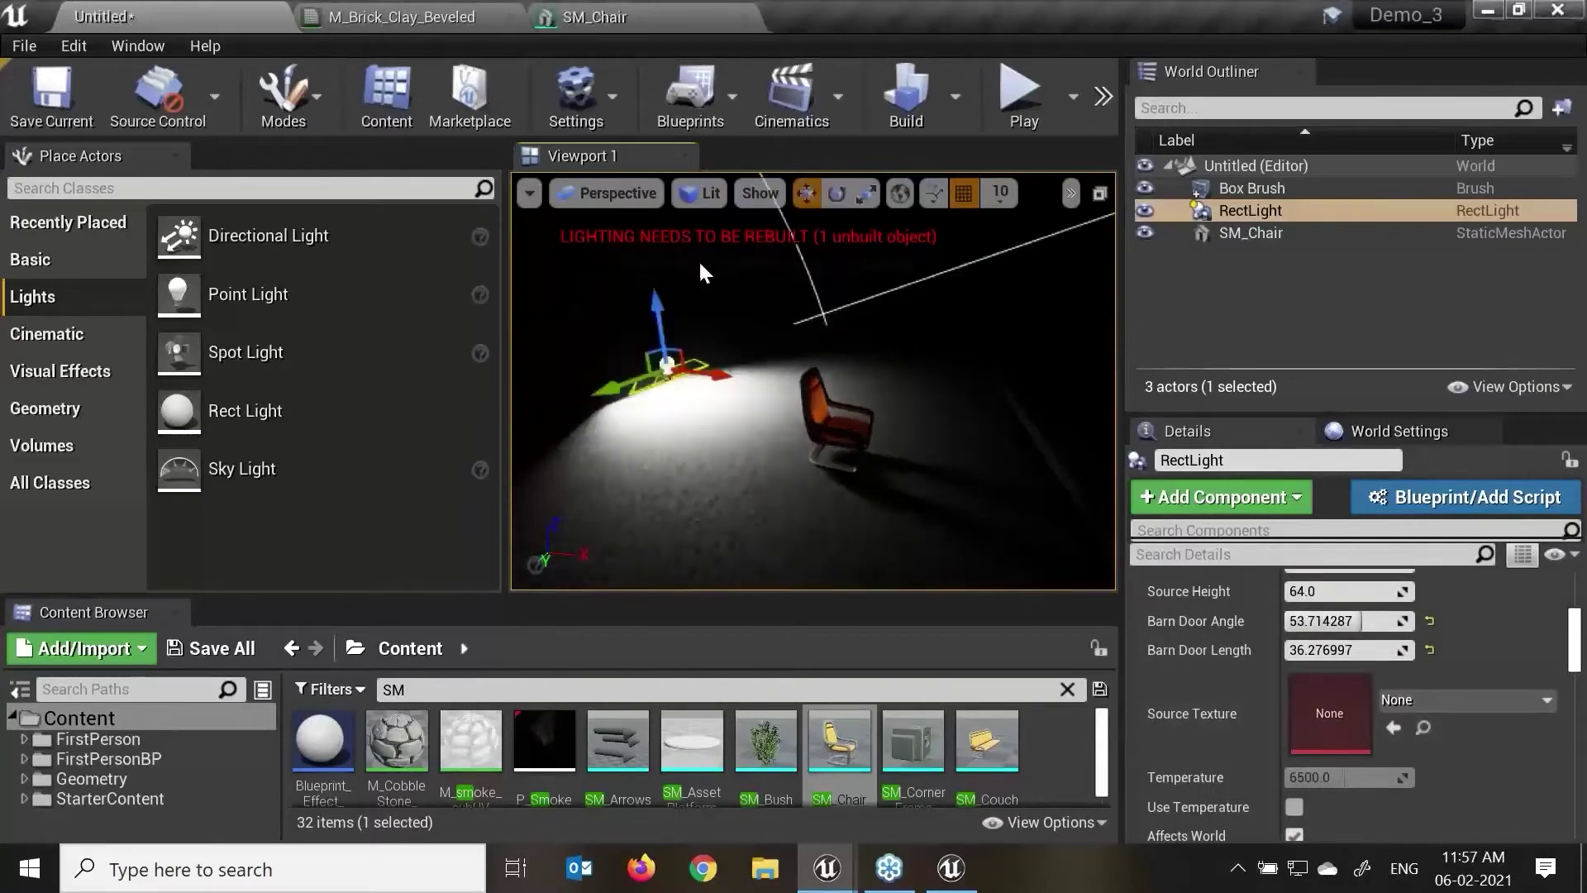
{"action": "left_click_drag", "start_coordinate": [660, 325], "coordinate": [673, 241]}
{"action": "left_click_drag", "start_coordinate": [704, 294], "coordinate": [887, 284]}
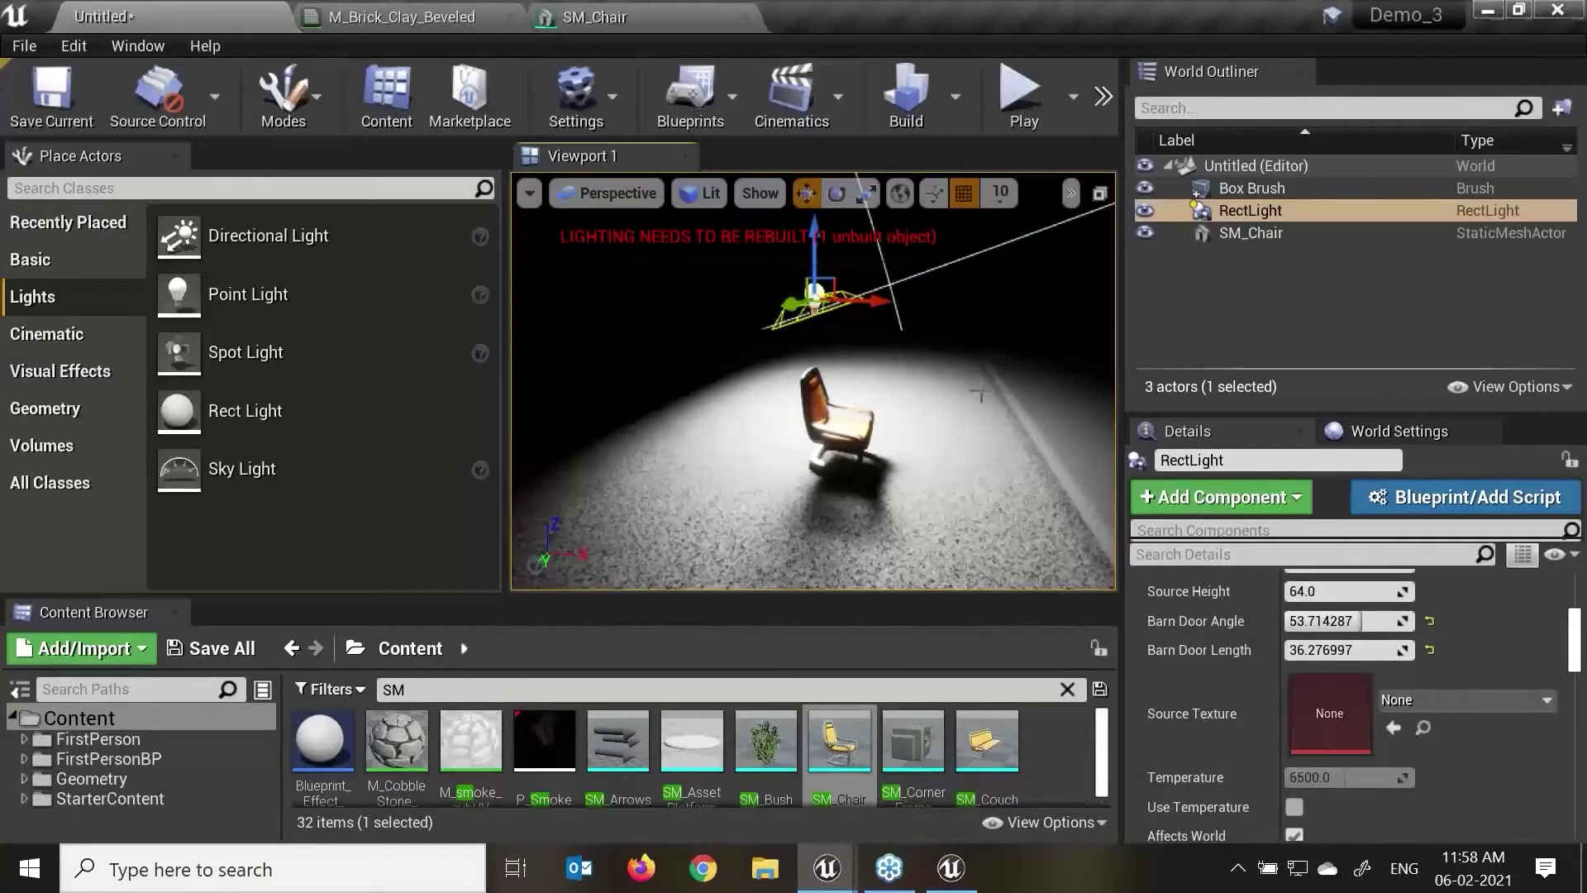
{"action": "right_click_drag", "start_coordinate": [900, 455], "coordinate": [900, 417]}
Step: Create a new level from the Default template, saving the current level as Untitled in /Game/FirstPersonBP/Maps
{"action": "left_click", "coordinate": [28, 45]}
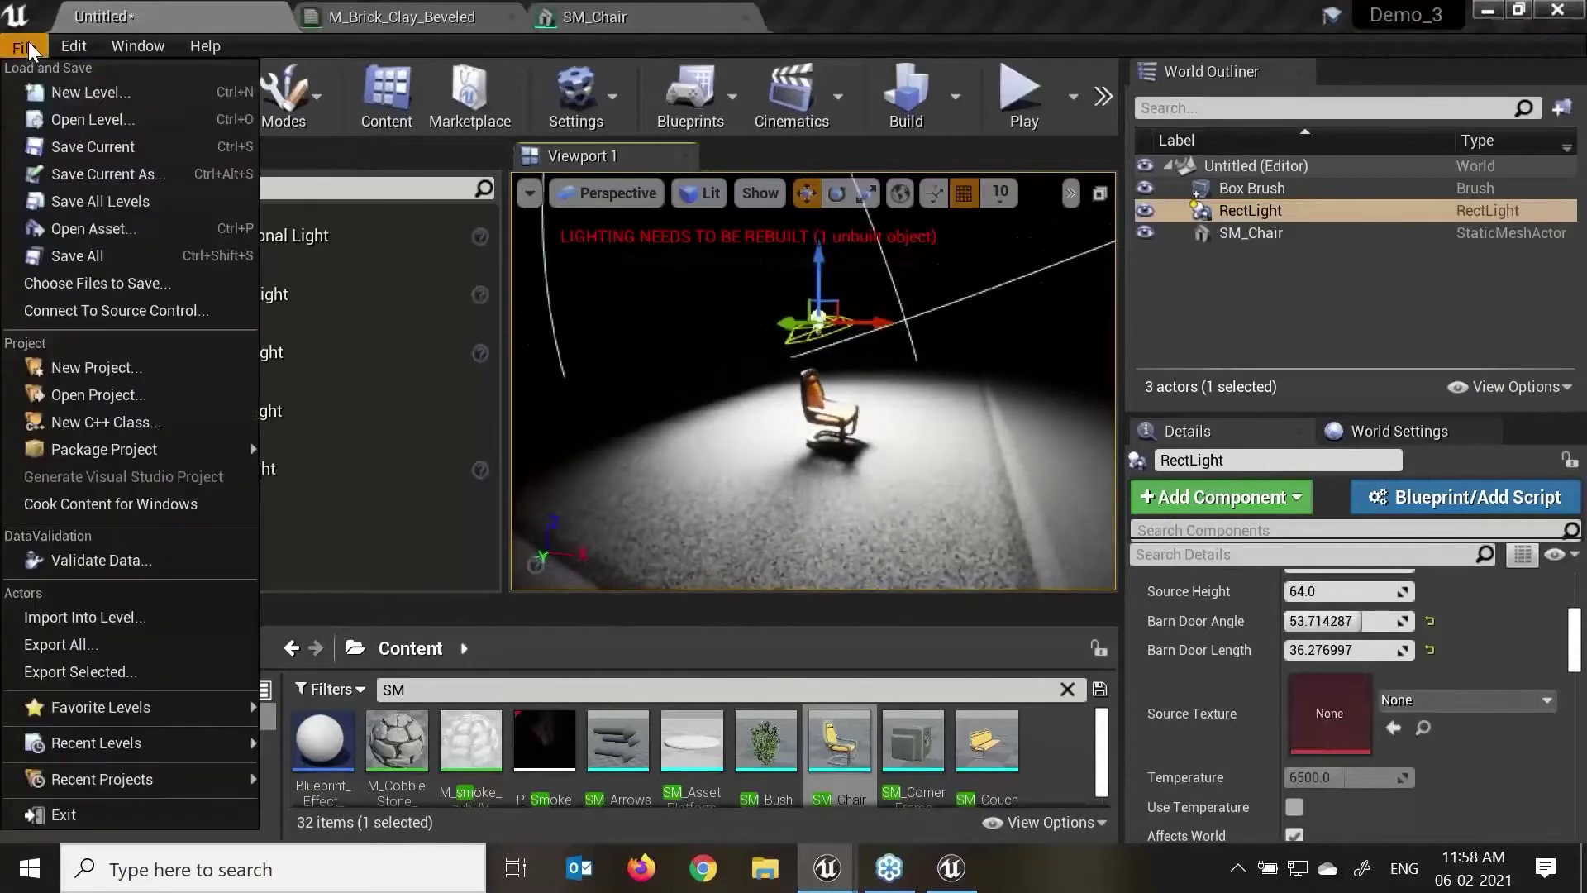
{"action": "left_click", "coordinate": [74, 92]}
{"action": "left_click", "coordinate": [589, 304]}
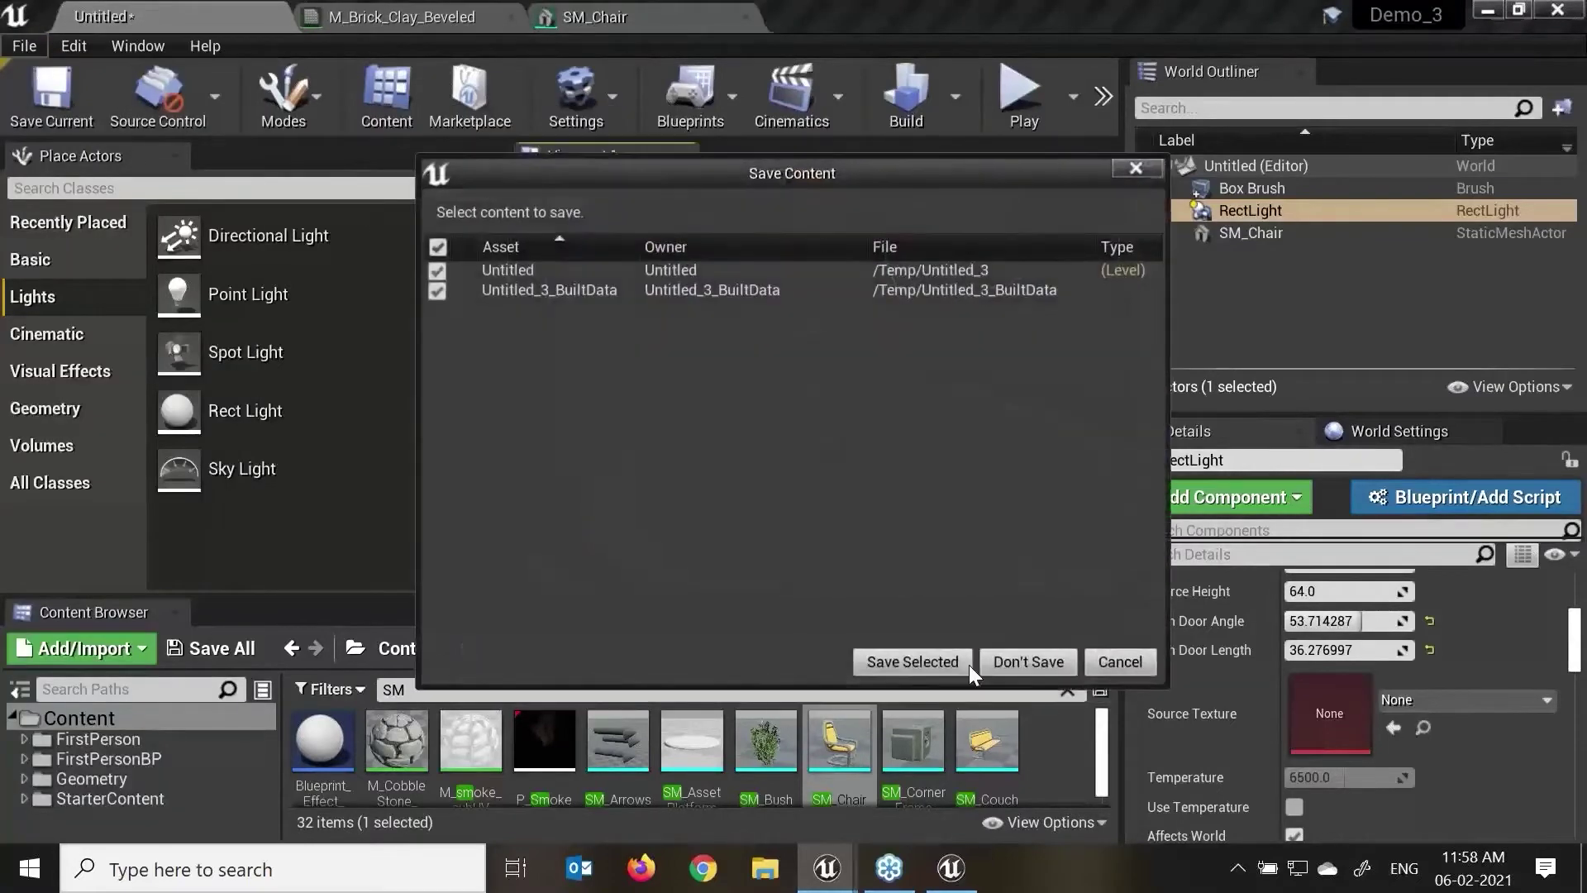
{"action": "left_click", "coordinate": [904, 660]}
{"action": "left_click", "coordinate": [1380, 813]}
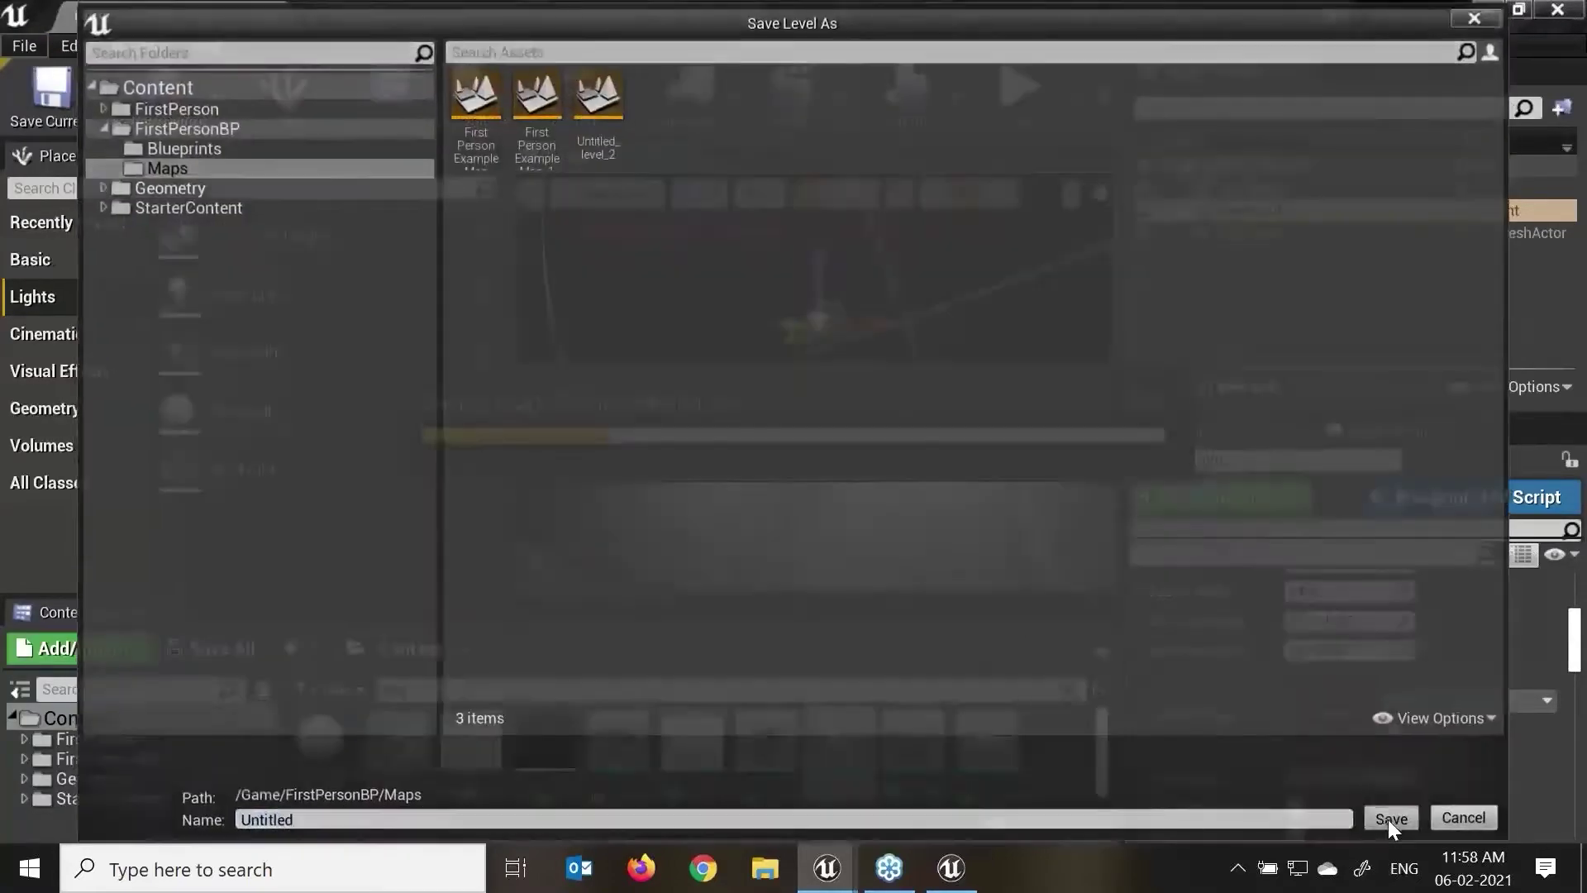
{"action": "left_click", "coordinate": [1092, 497]}
{"action": "left_click", "coordinate": [942, 502]}
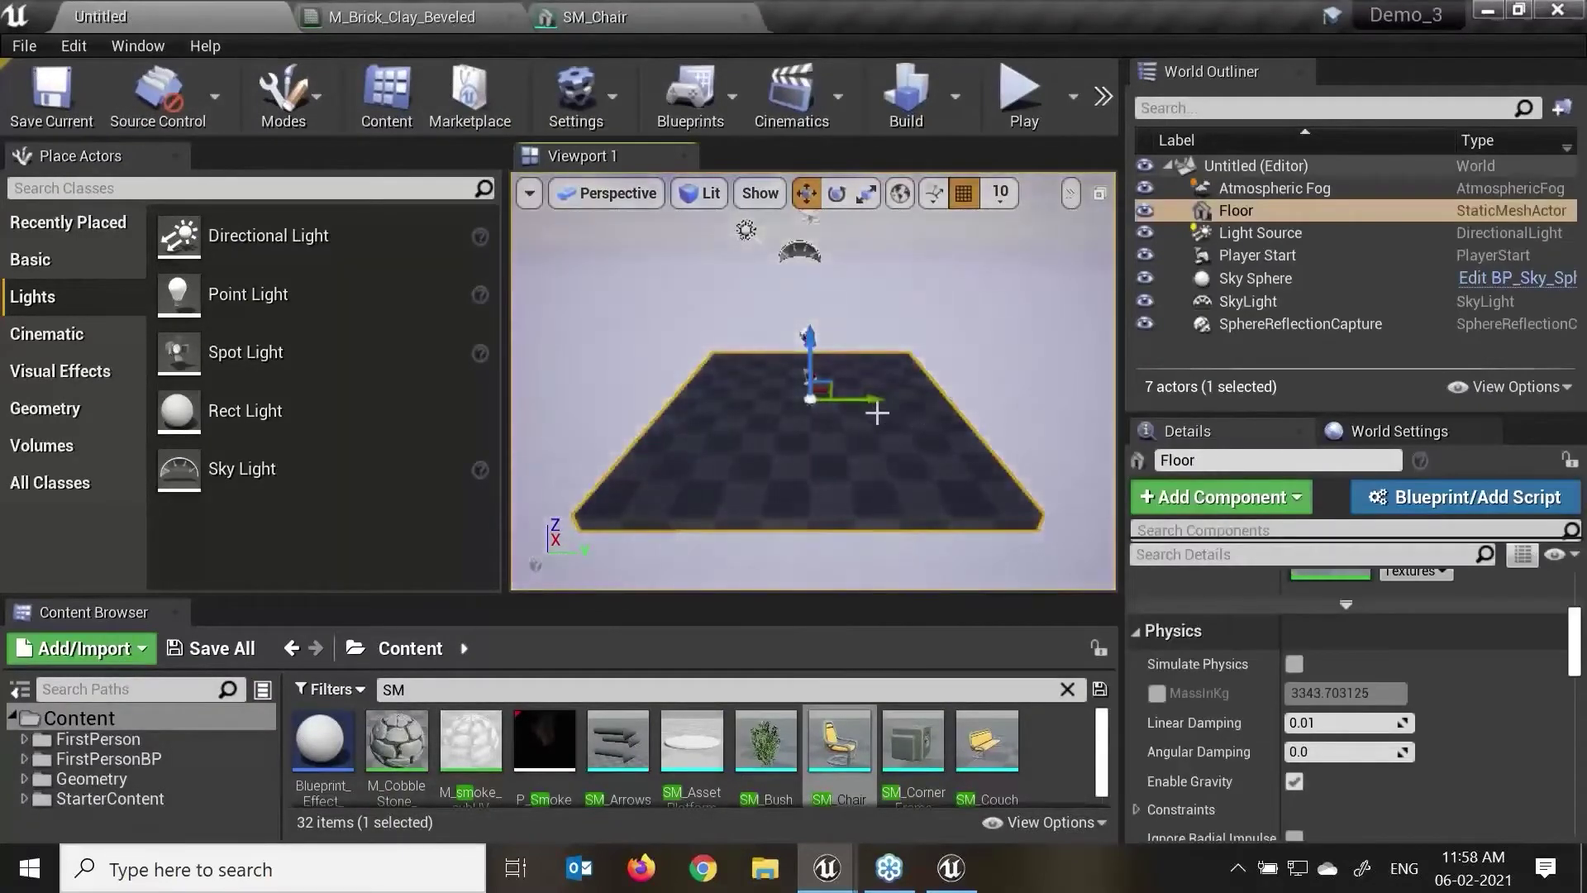
Step: Create a new level from the Empty Level template and slightly widen the viewport
{"action": "left_click", "coordinate": [23, 46]}
{"action": "left_click", "coordinate": [71, 95]}
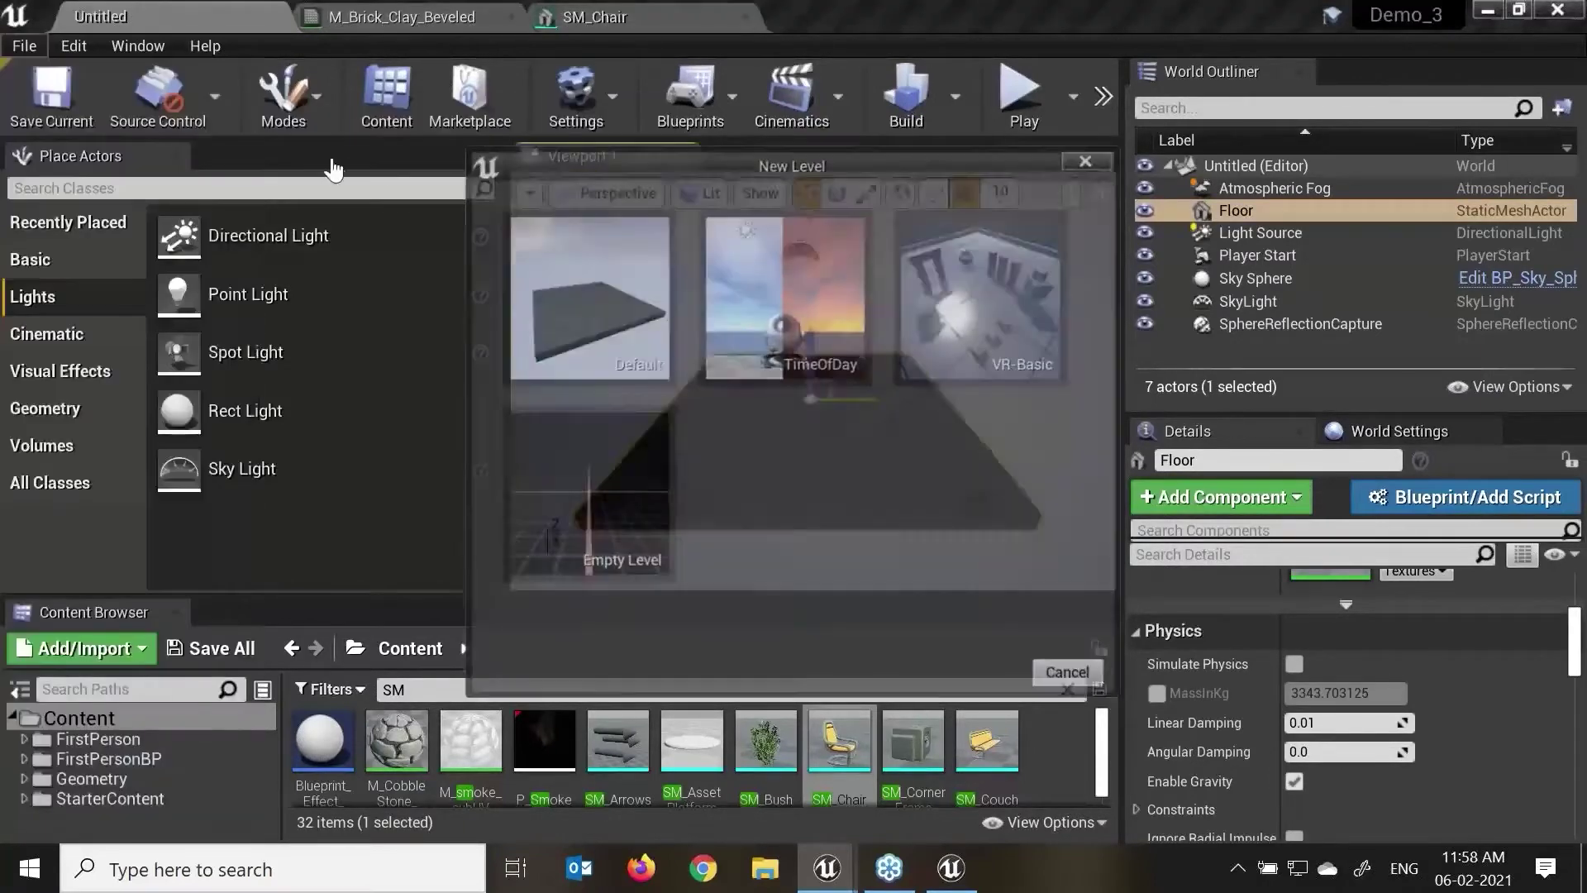
{"action": "left_click", "coordinate": [609, 504]}
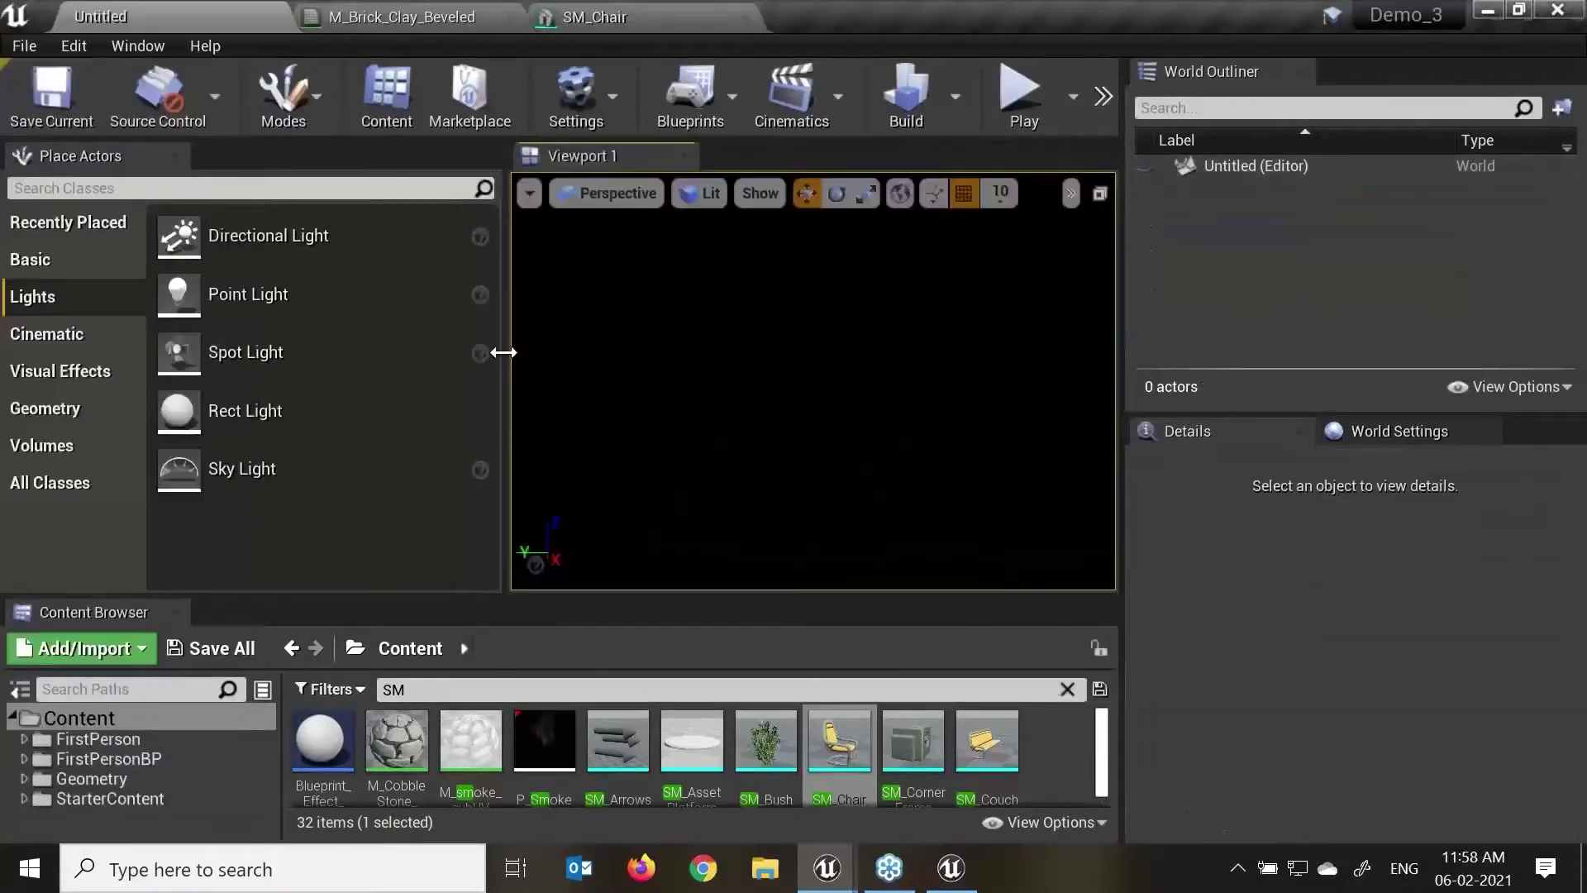
{"action": "left_click_drag", "start_coordinate": [506, 356], "coordinate": [490, 356]}
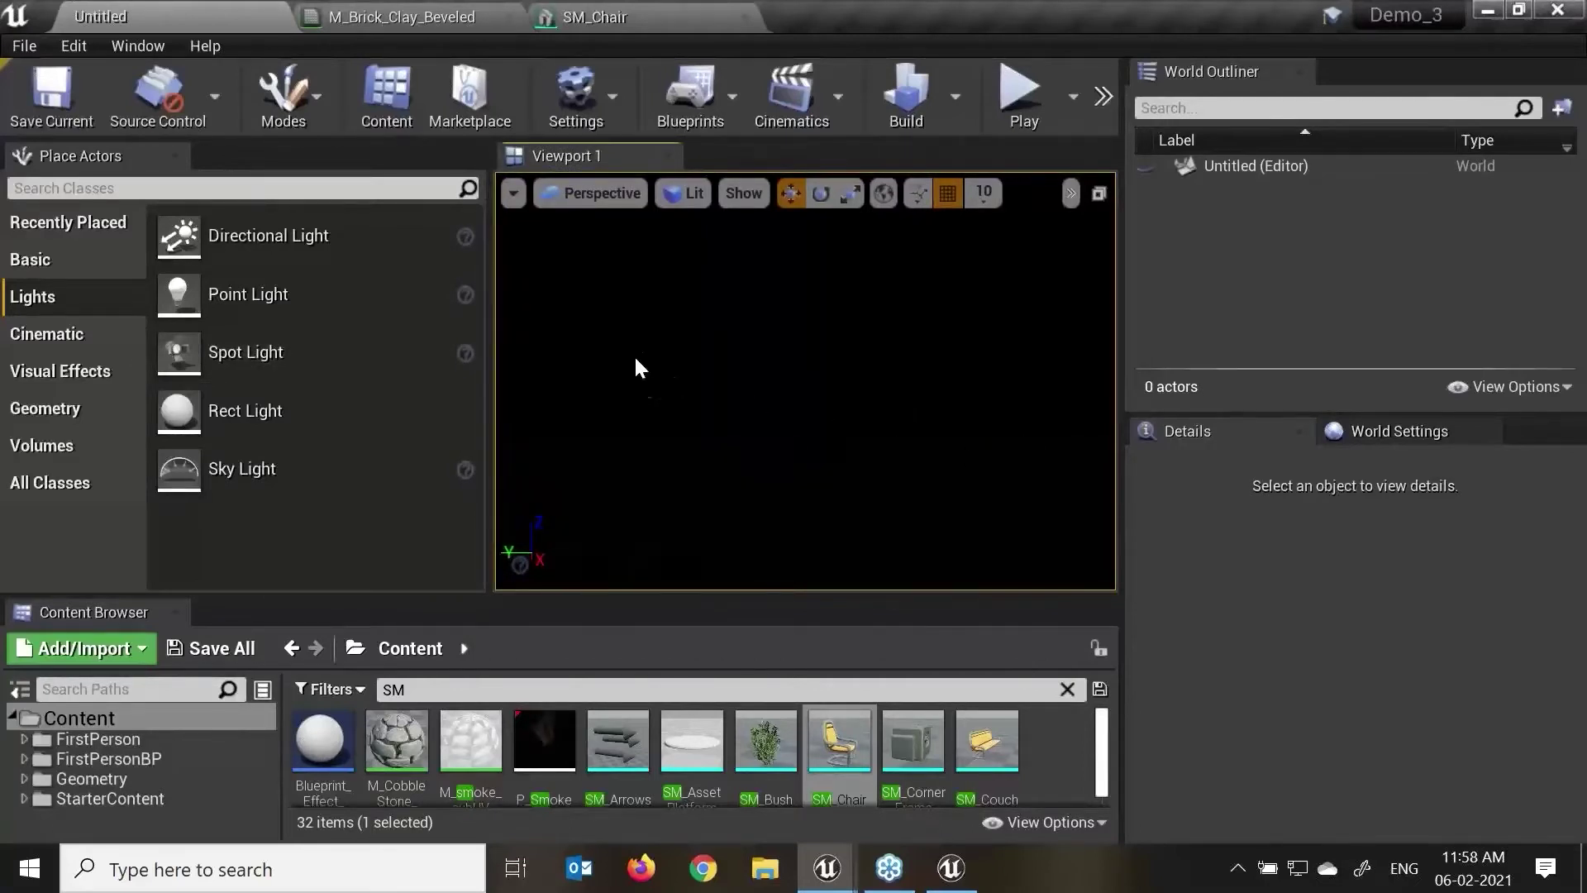
Step: Search the placeable actors for "atmo" and place an Atmospheric Fog actor in the empty level
{"action": "left_click", "coordinate": [139, 186]}
{"action": "type", "text": "atm"}
{"action": "left_click_drag", "start_coordinate": [129, 244], "coordinate": [696, 346]}
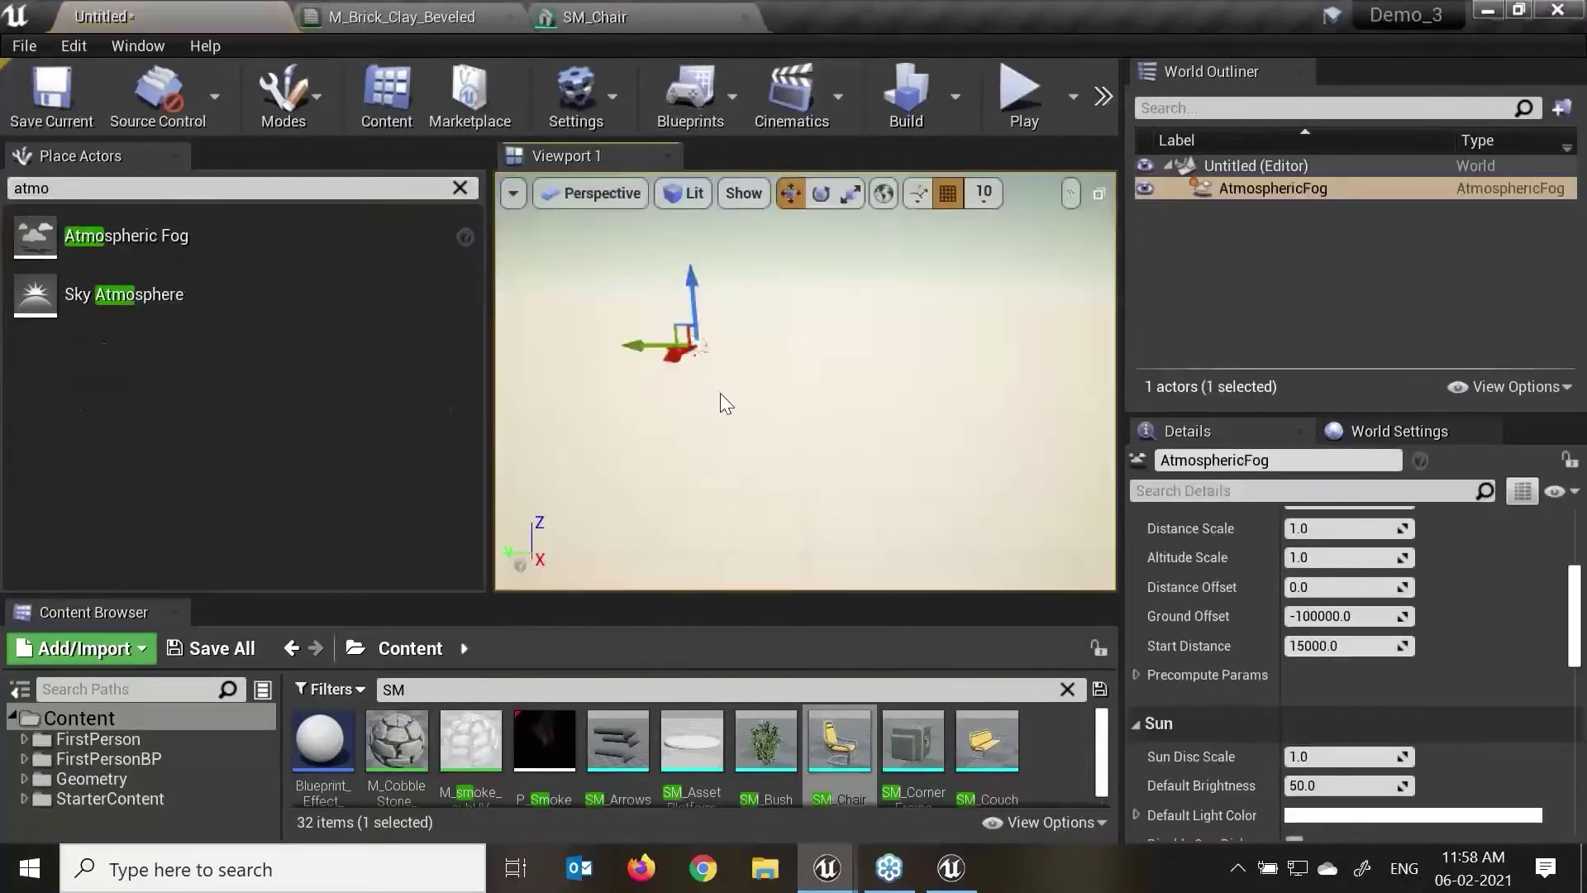
{"action": "left_click_drag", "start_coordinate": [886, 453], "coordinate": [891, 448], "text": "alt"}
{"action": "right_click_drag", "start_coordinate": [1018, 359], "coordinate": [1018, 339]}
{"action": "middle_click_drag", "start_coordinate": [1018, 339], "coordinate": [1025, 284]}
{"action": "left_click_drag", "start_coordinate": [1018, 339], "coordinate": [1091, 312], "text": "alt"}
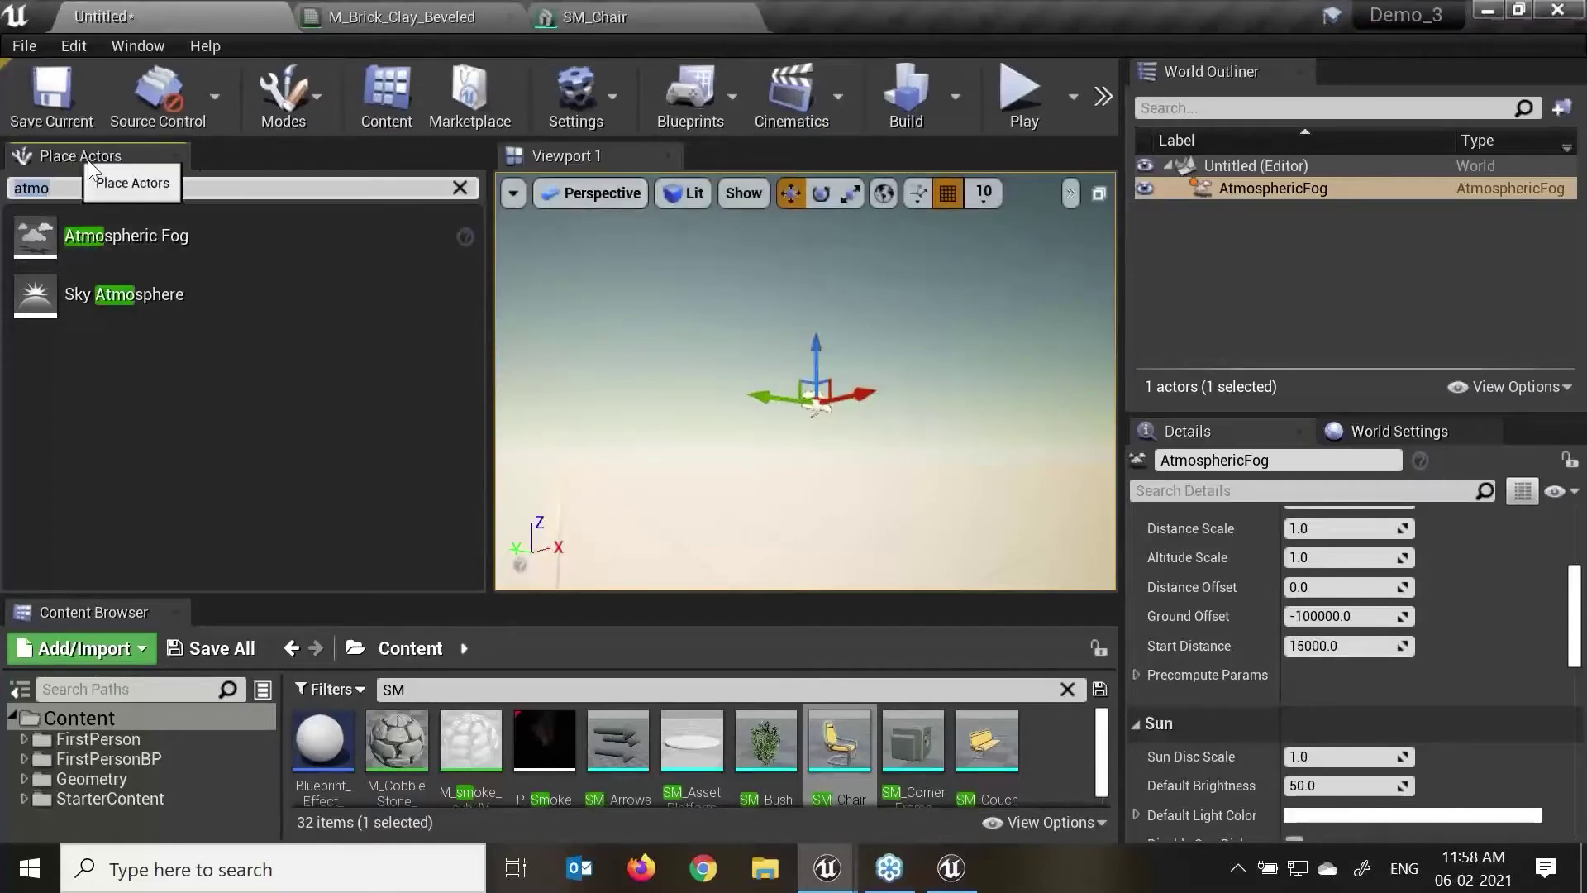
Step: Clear the actor search and place a single geometry box brush near the fog actor, undoing the duplicate box
{"action": "left_click", "coordinate": [64, 190]}
{"action": "key", "text": "BackSpace"}
{"action": "key", "text": "BackSpace"}
{"action": "key", "text": "BackSpace"}
{"action": "key", "text": "BackSpace"}
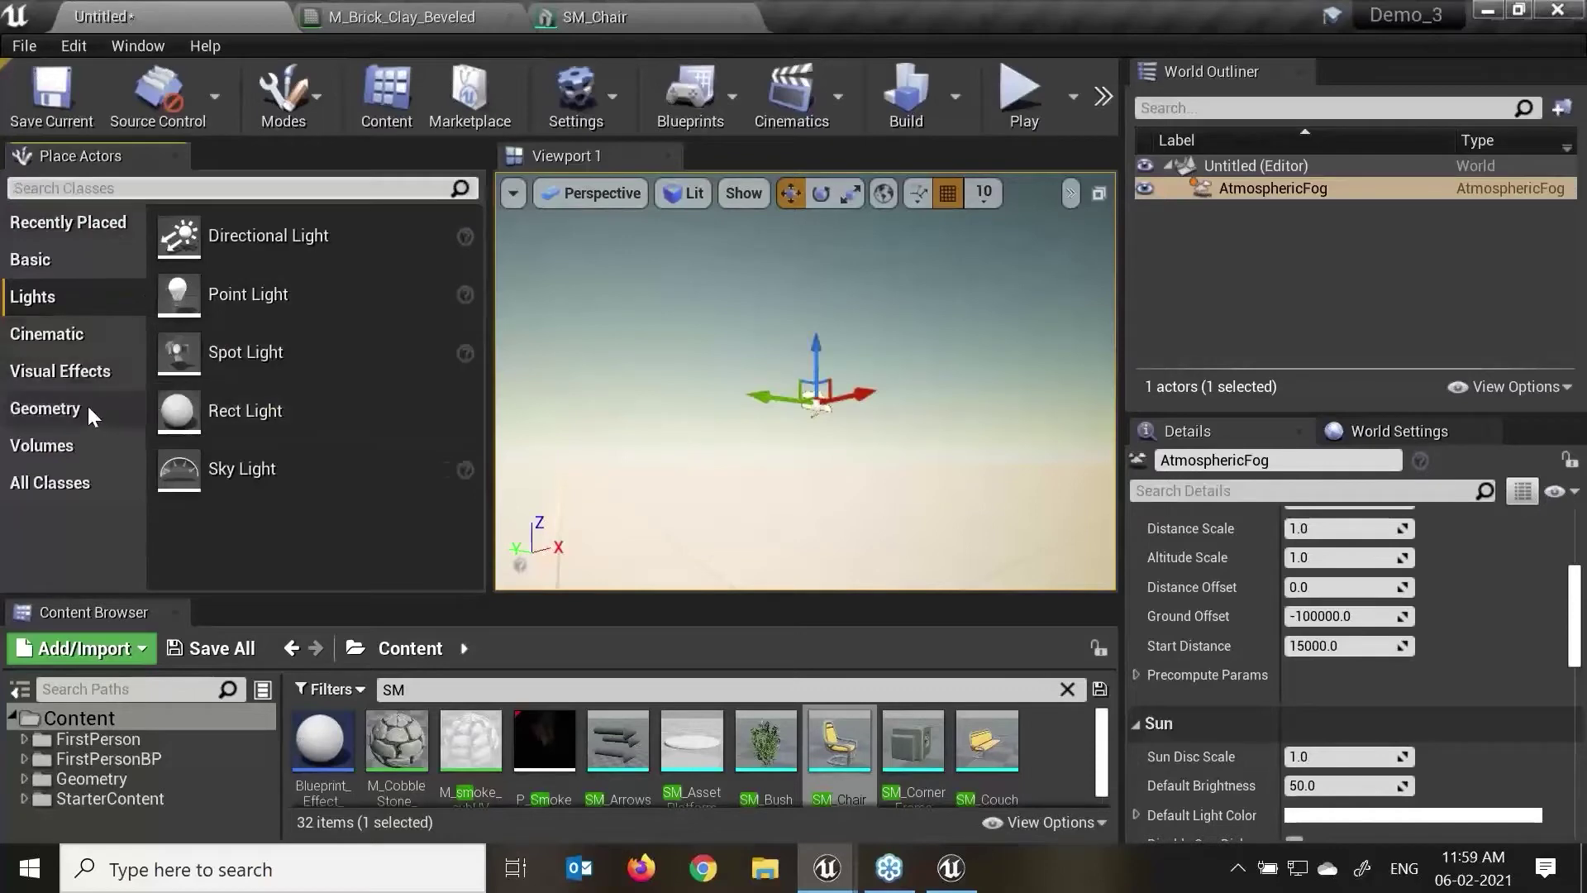
{"action": "left_click", "coordinate": [91, 405]}
{"action": "mouse_move", "coordinate": [207, 240]}
{"action": "left_mouse_down"}
{"action": "mouse_move", "coordinate": [892, 429]}
{"action": "mouse_move", "coordinate": [823, 495]}
{"action": "left_mouse_up"}
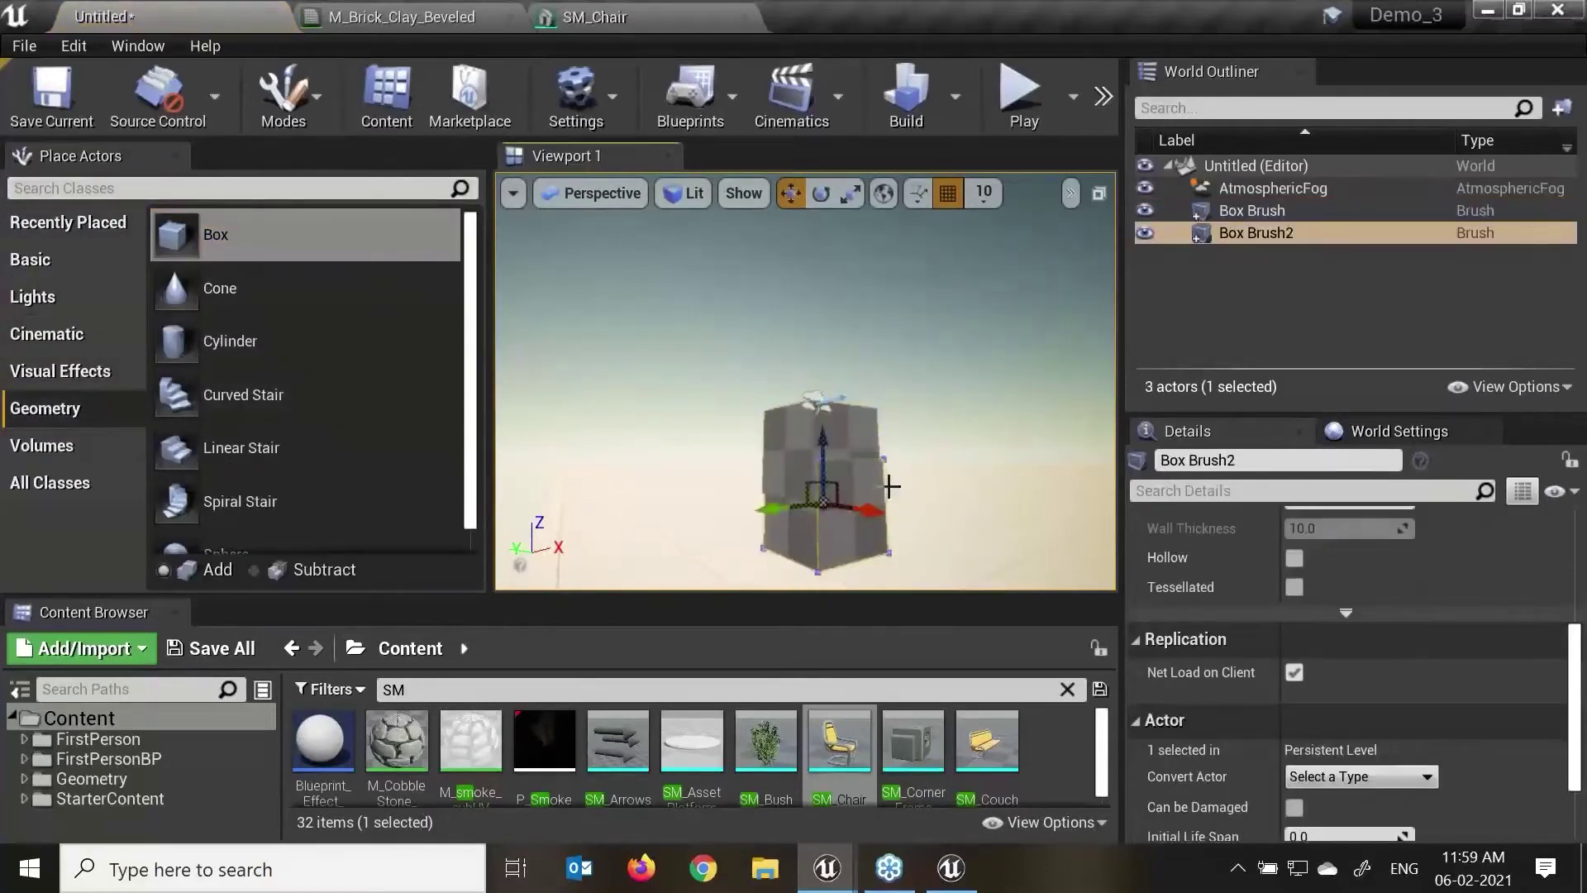
{"action": "key", "text": "ctrl+z"}
{"action": "key", "text": "r"}
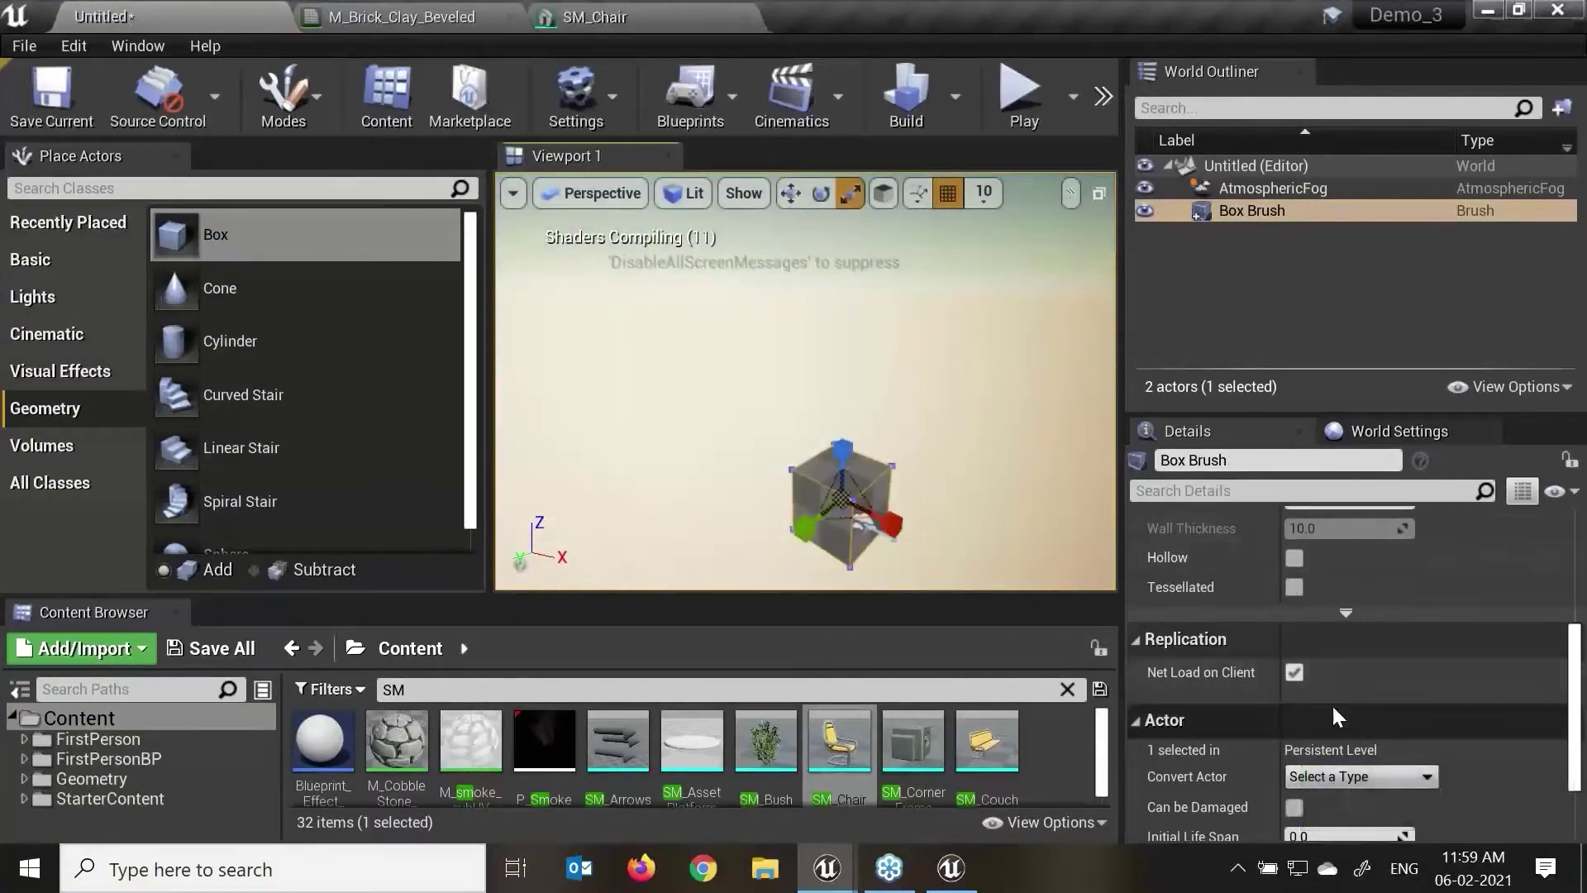
Step: Try stretching the box brush to about 4411 along X and about 2629 along Y
{"action": "left_click", "coordinate": [1281, 210]}
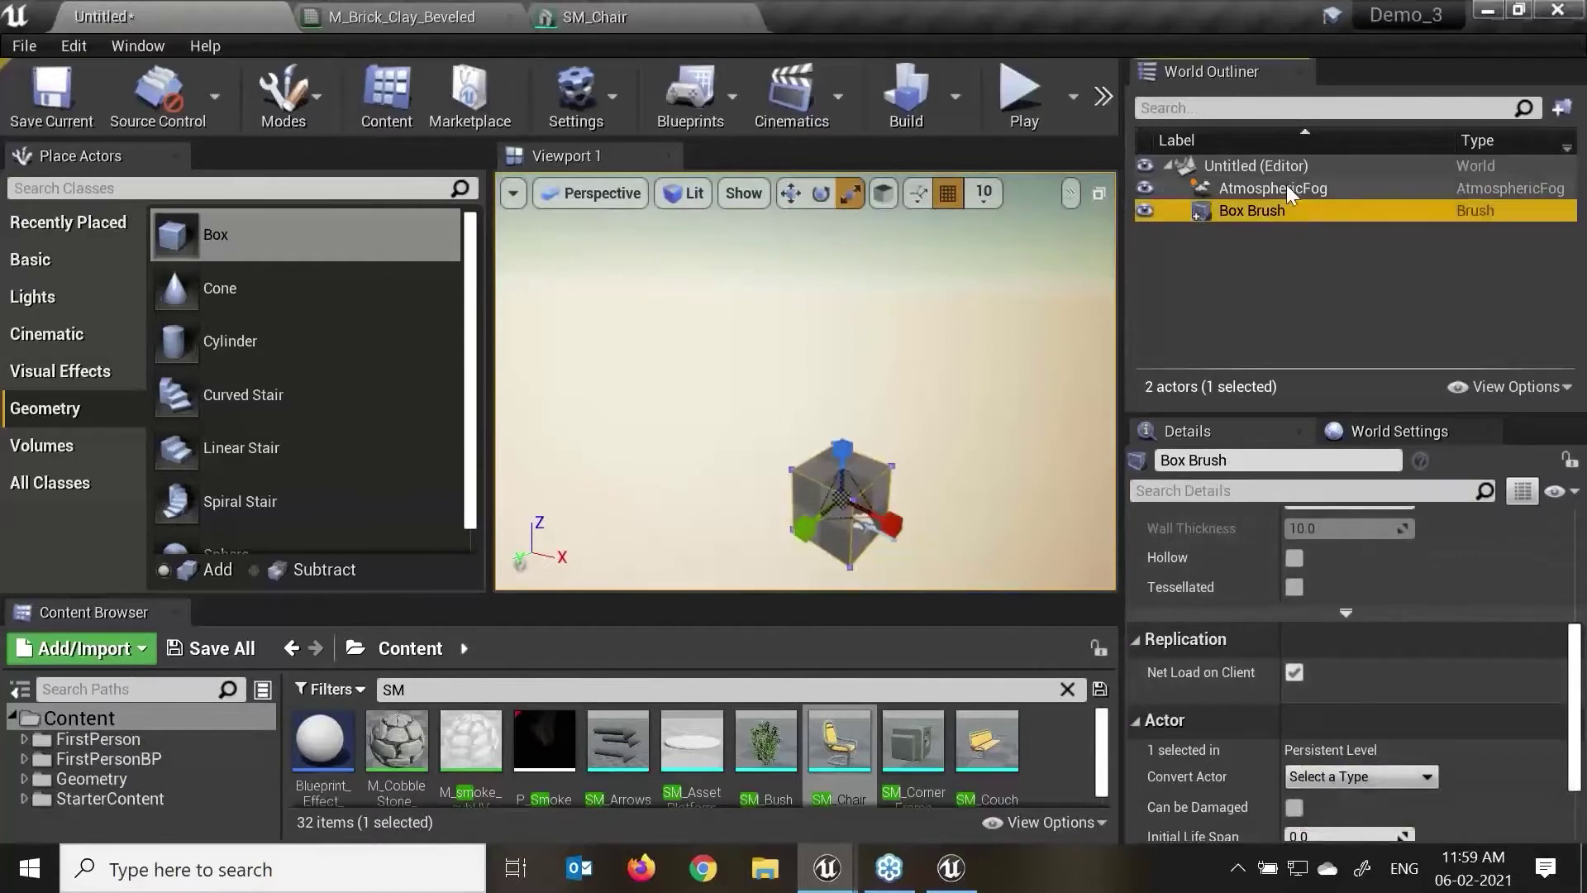
{"action": "scroll", "coordinate": [1477, 682], "scroll_direction": "up", "scroll_amount": 5}
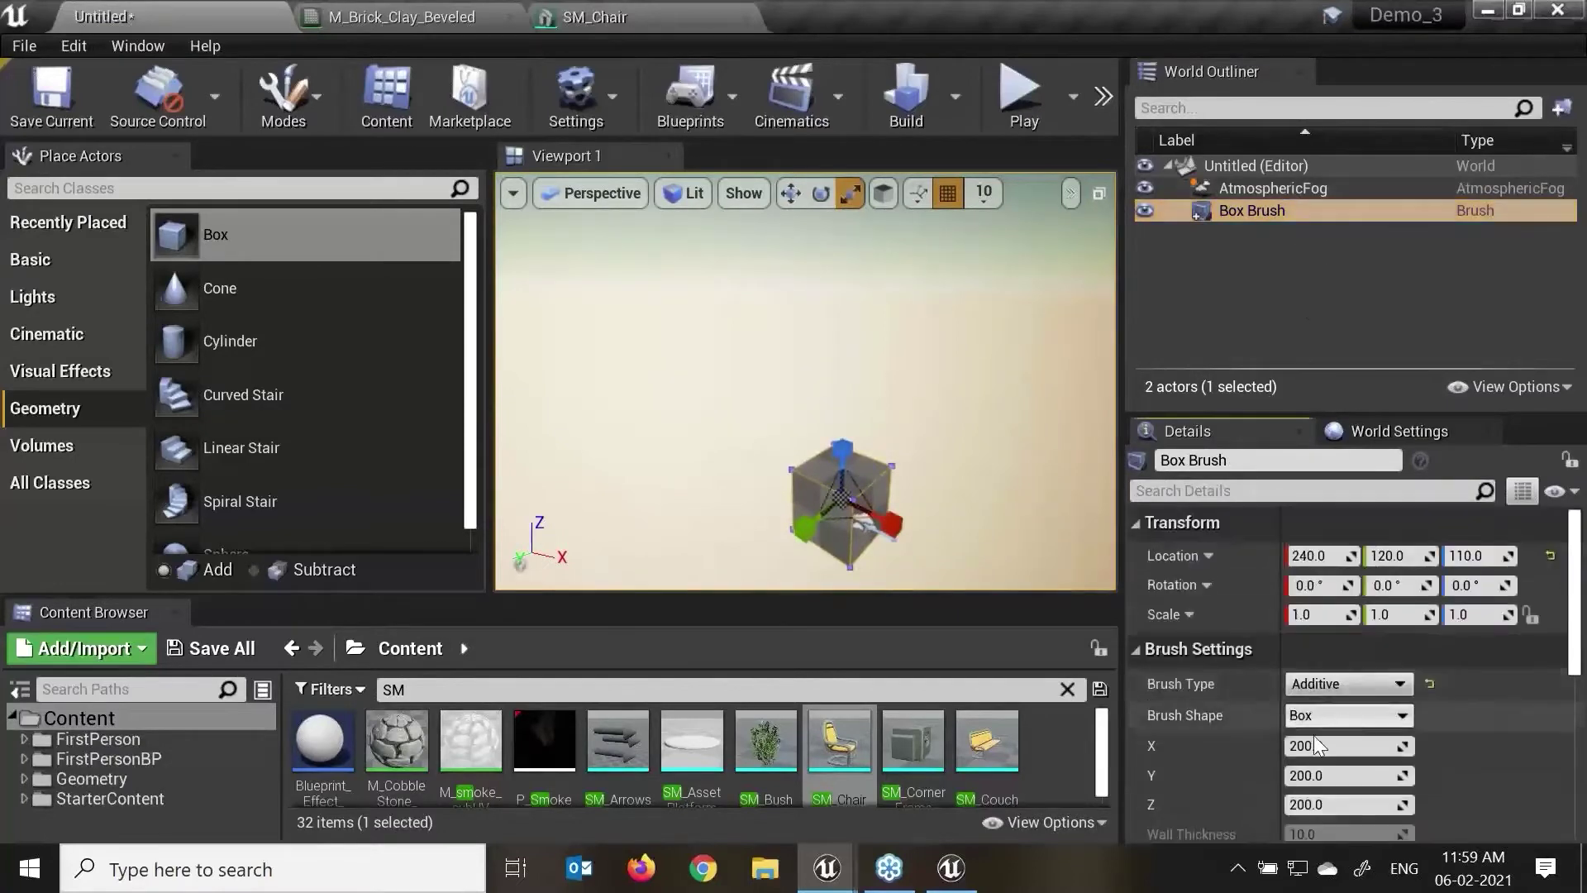
{"action": "left_click_drag", "start_coordinate": [1335, 745], "coordinate": [1405, 742]}
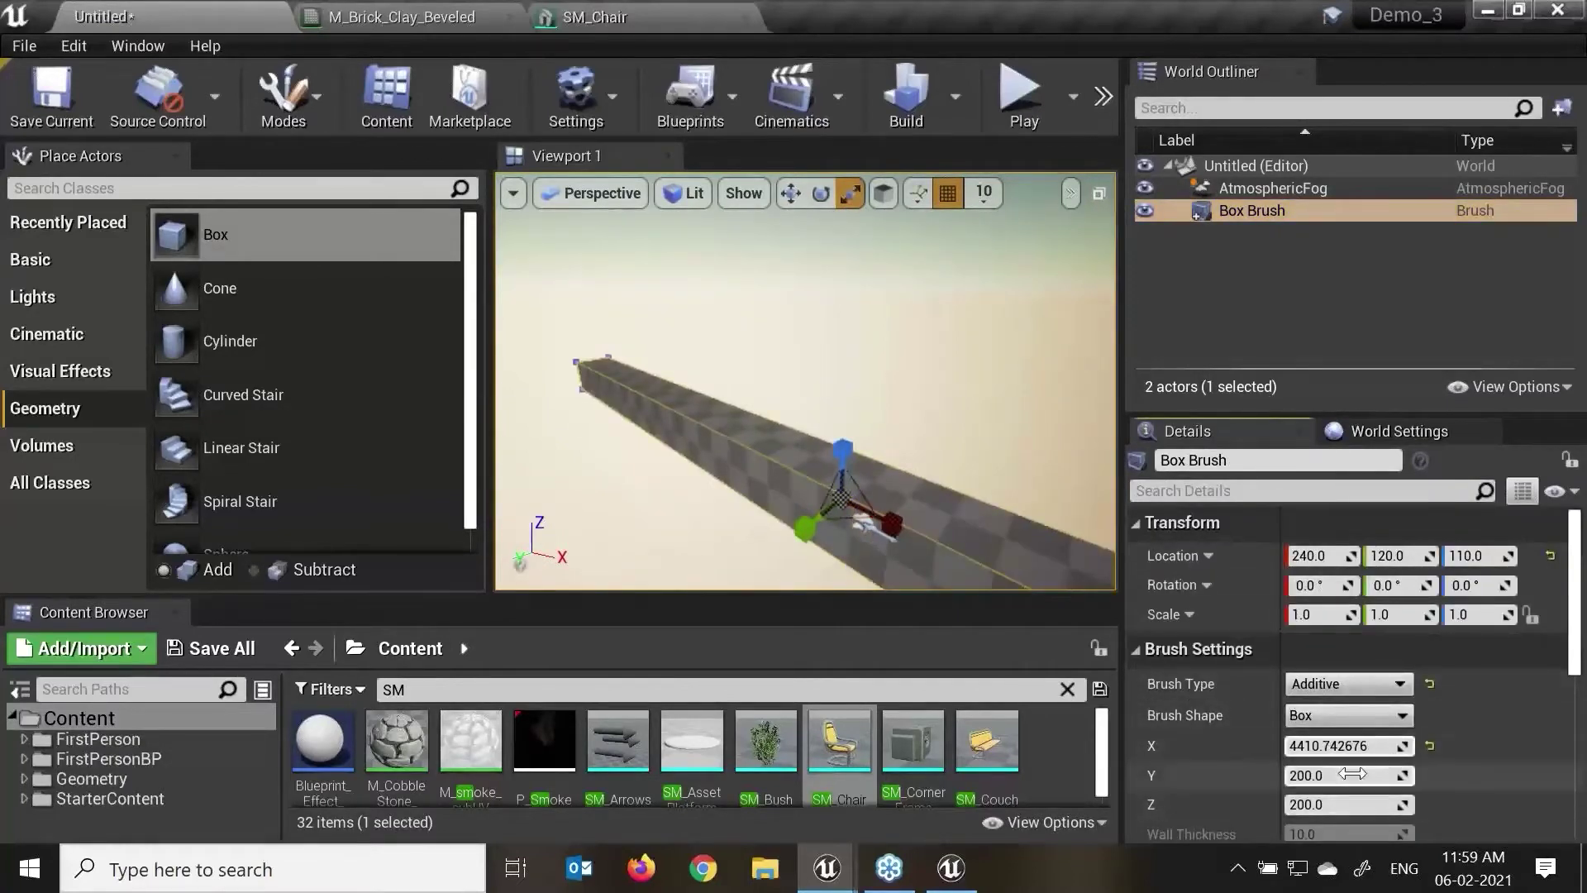
{"action": "left_click_drag", "start_coordinate": [1320, 775], "coordinate": [1372, 775]}
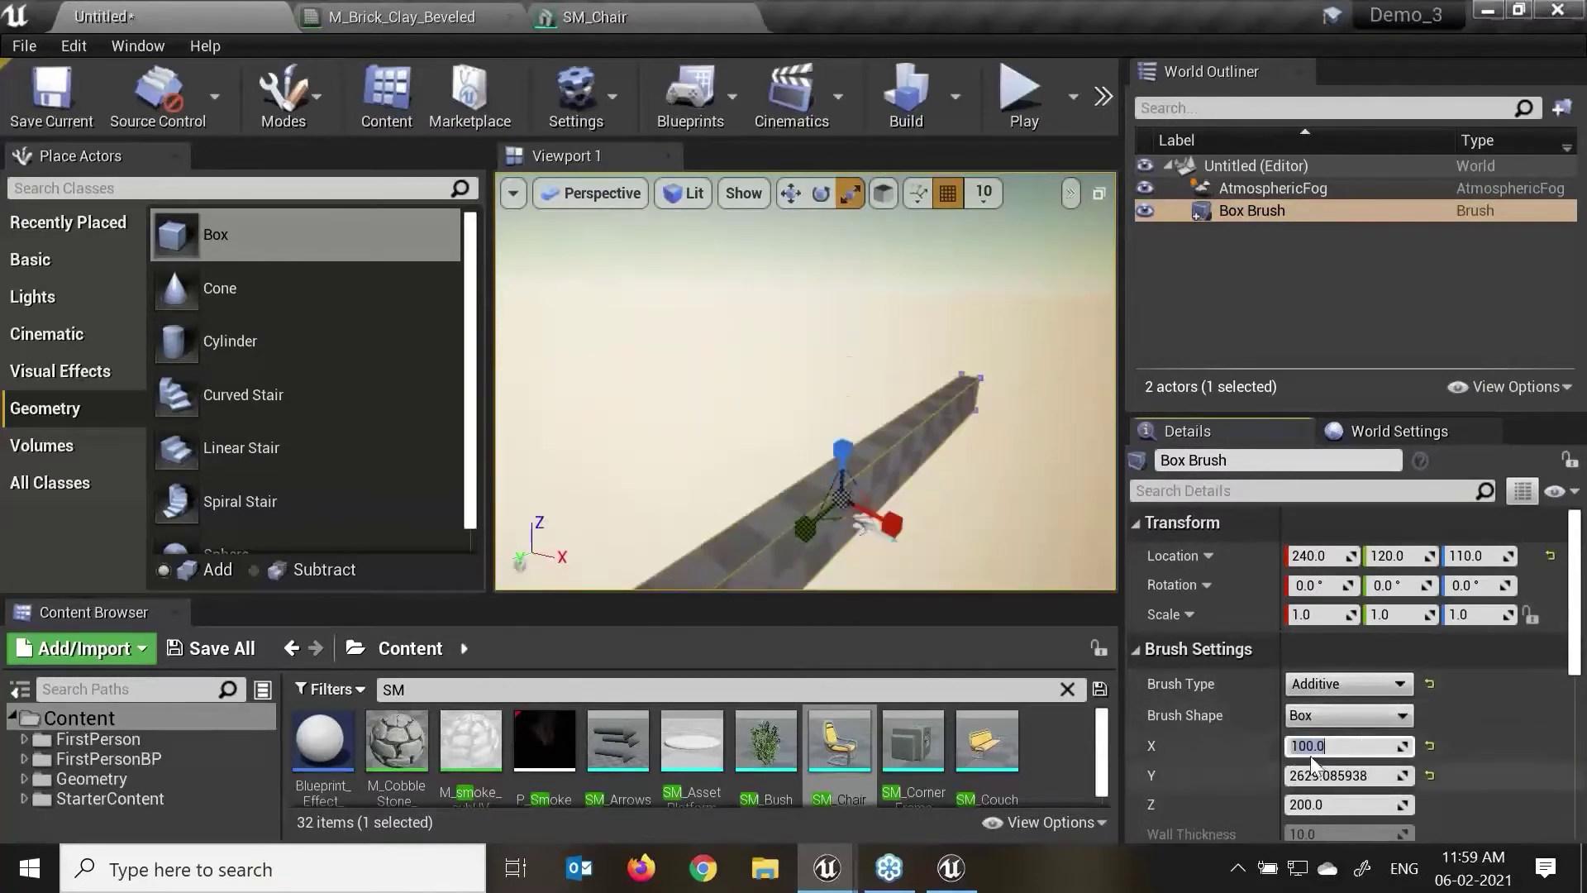
Step: Resize the box brush to 100 along Y, trying 10 there in between, and set its Z size to 10
{"action": "left_click", "coordinate": [1329, 775]}
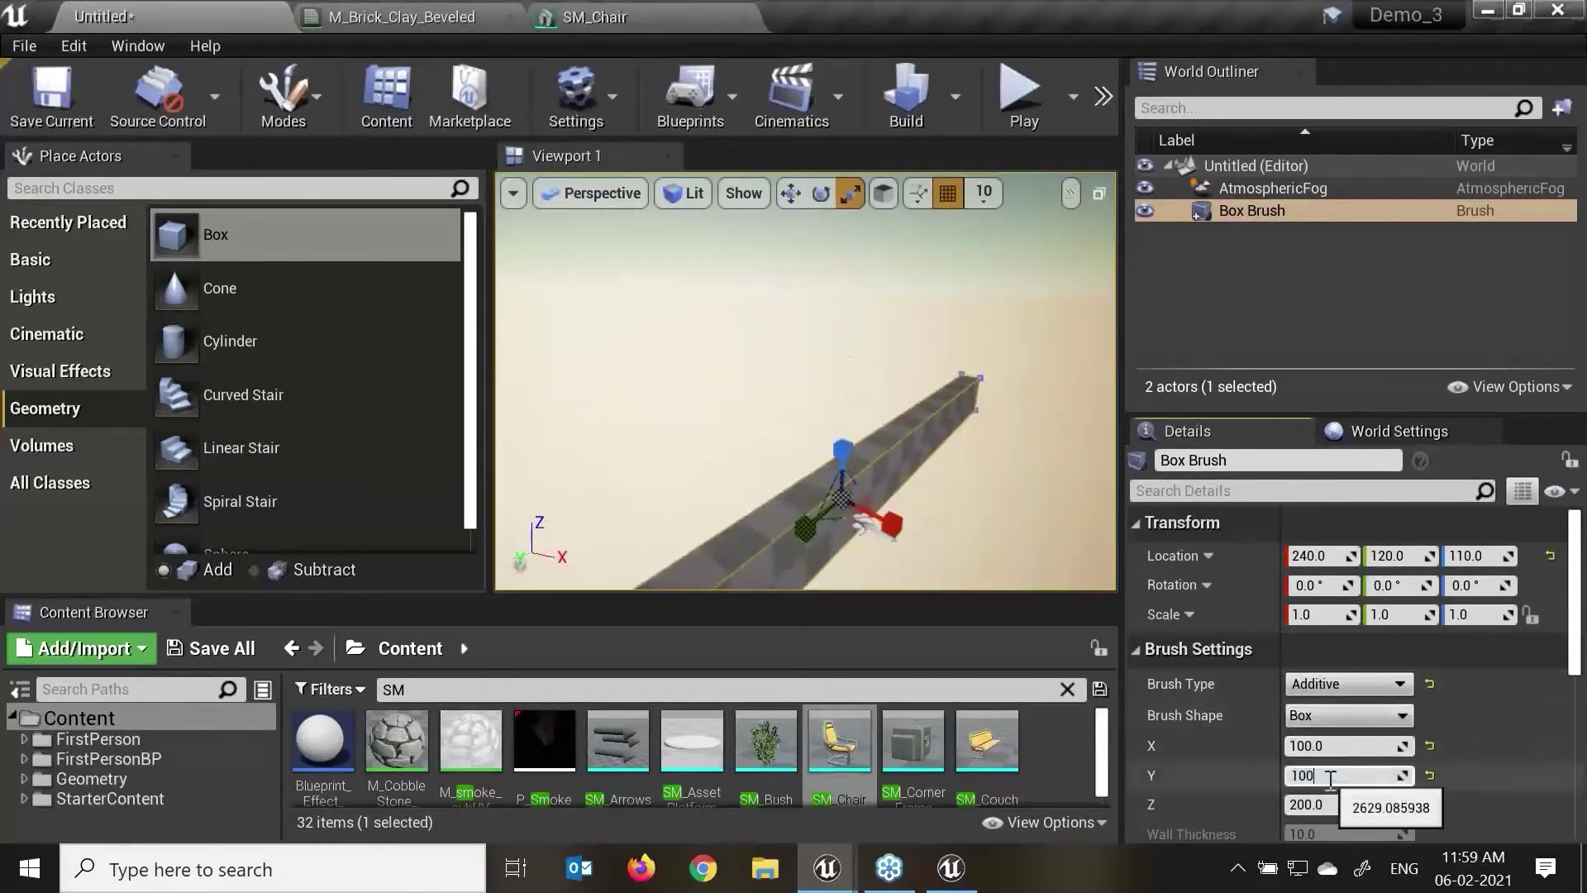
{"action": "key", "text": "Return"}
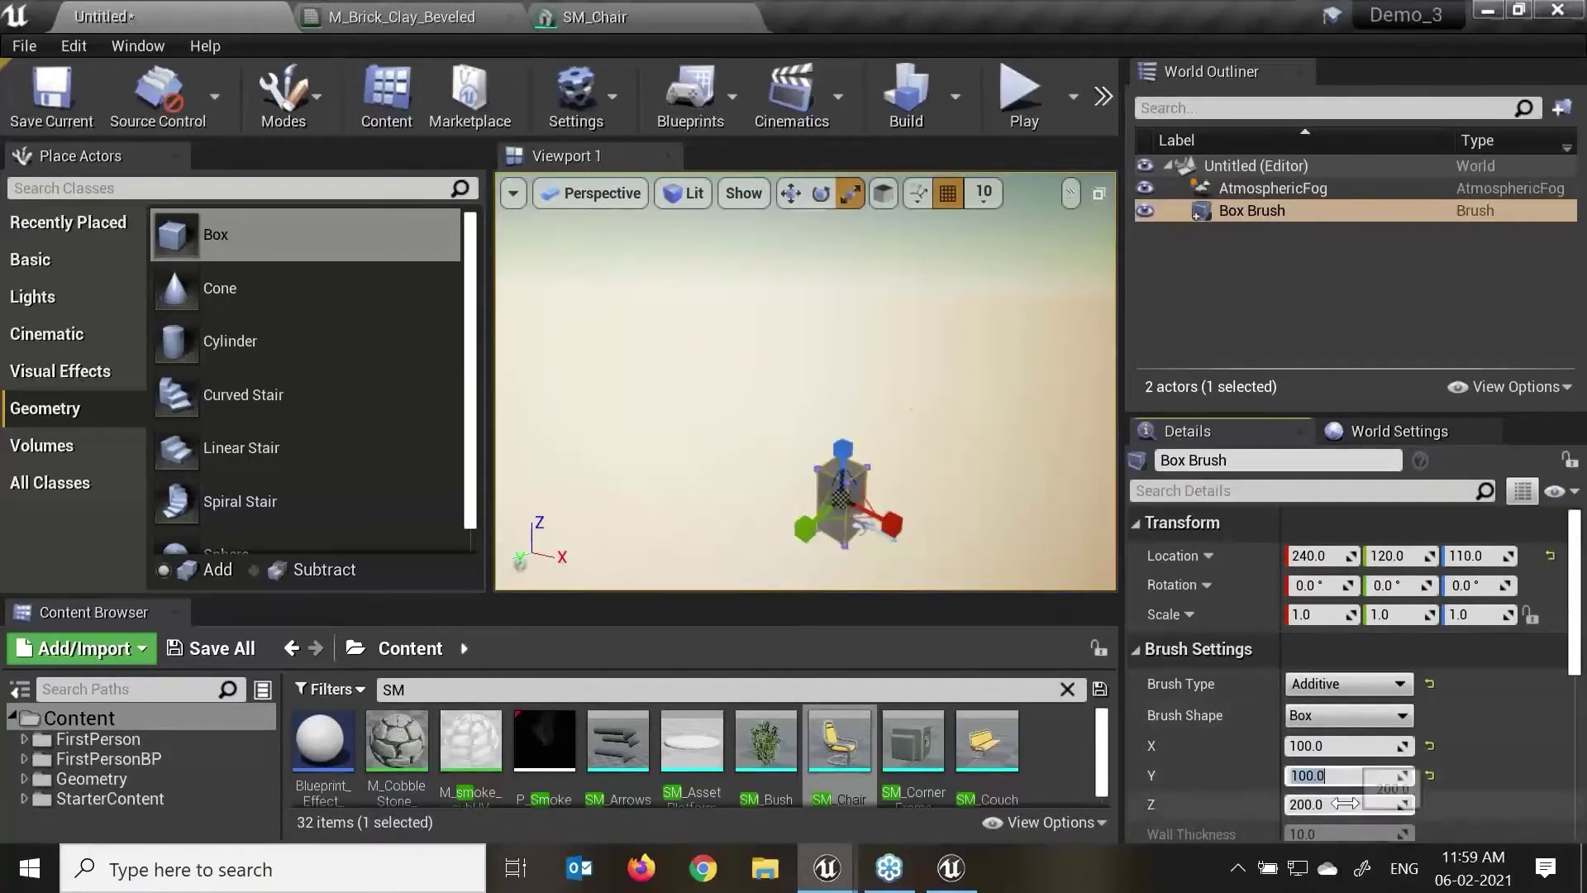
{"action": "type", "text": "10"}
{"action": "key", "text": "Return"}
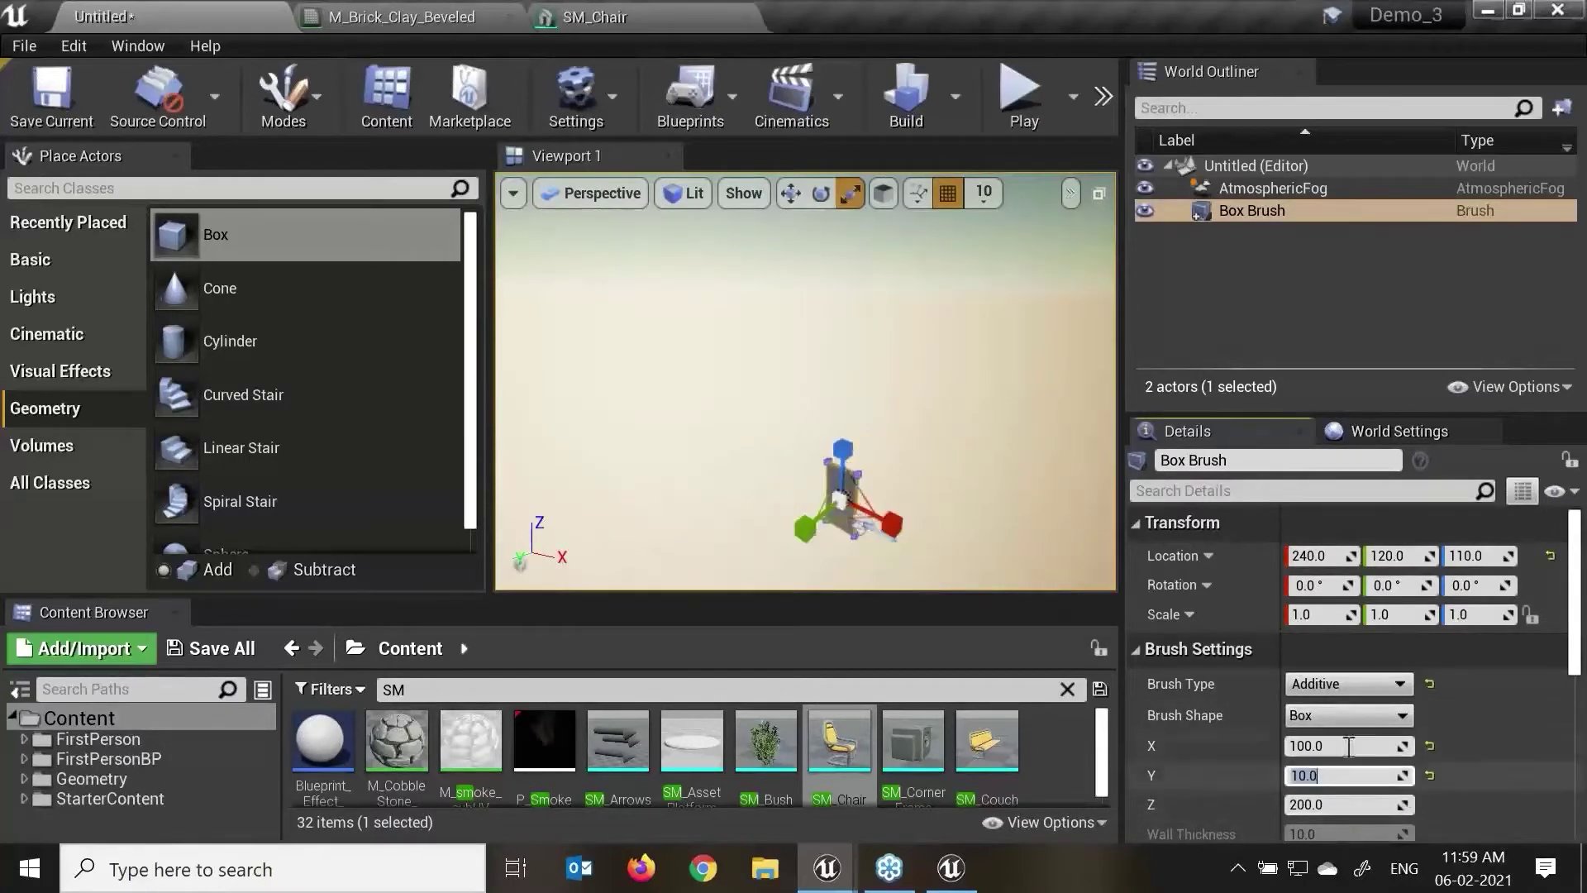
{"action": "type", "text": "0"}
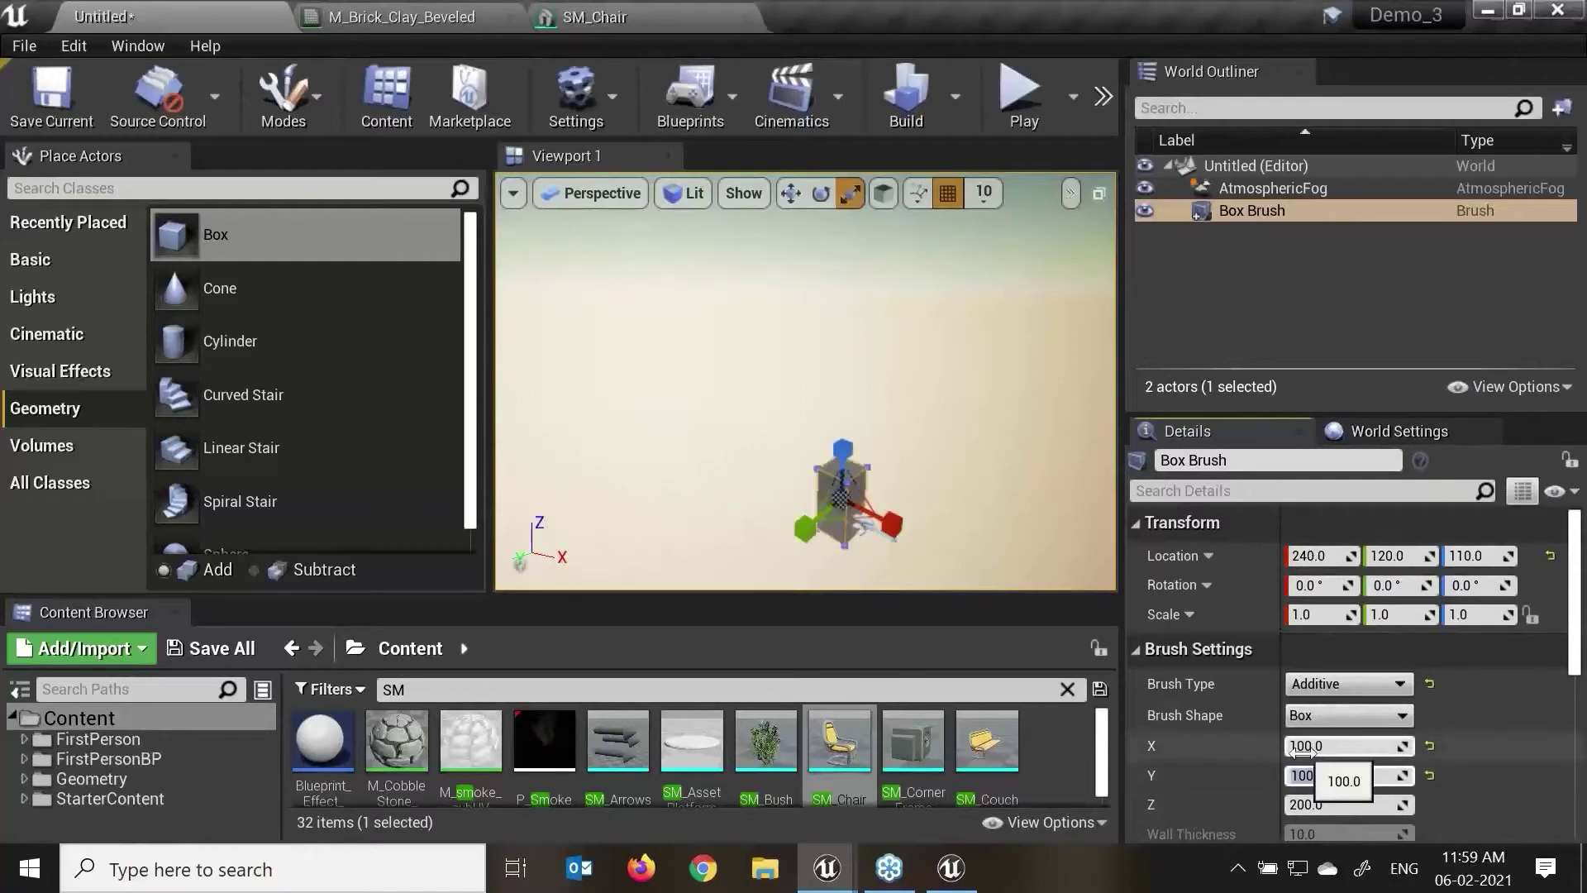
{"action": "key", "text": "Return"}
{"action": "left_click", "coordinate": [1303, 803]}
{"action": "type", "text": "10"}
{"action": "key", "text": "Return"}
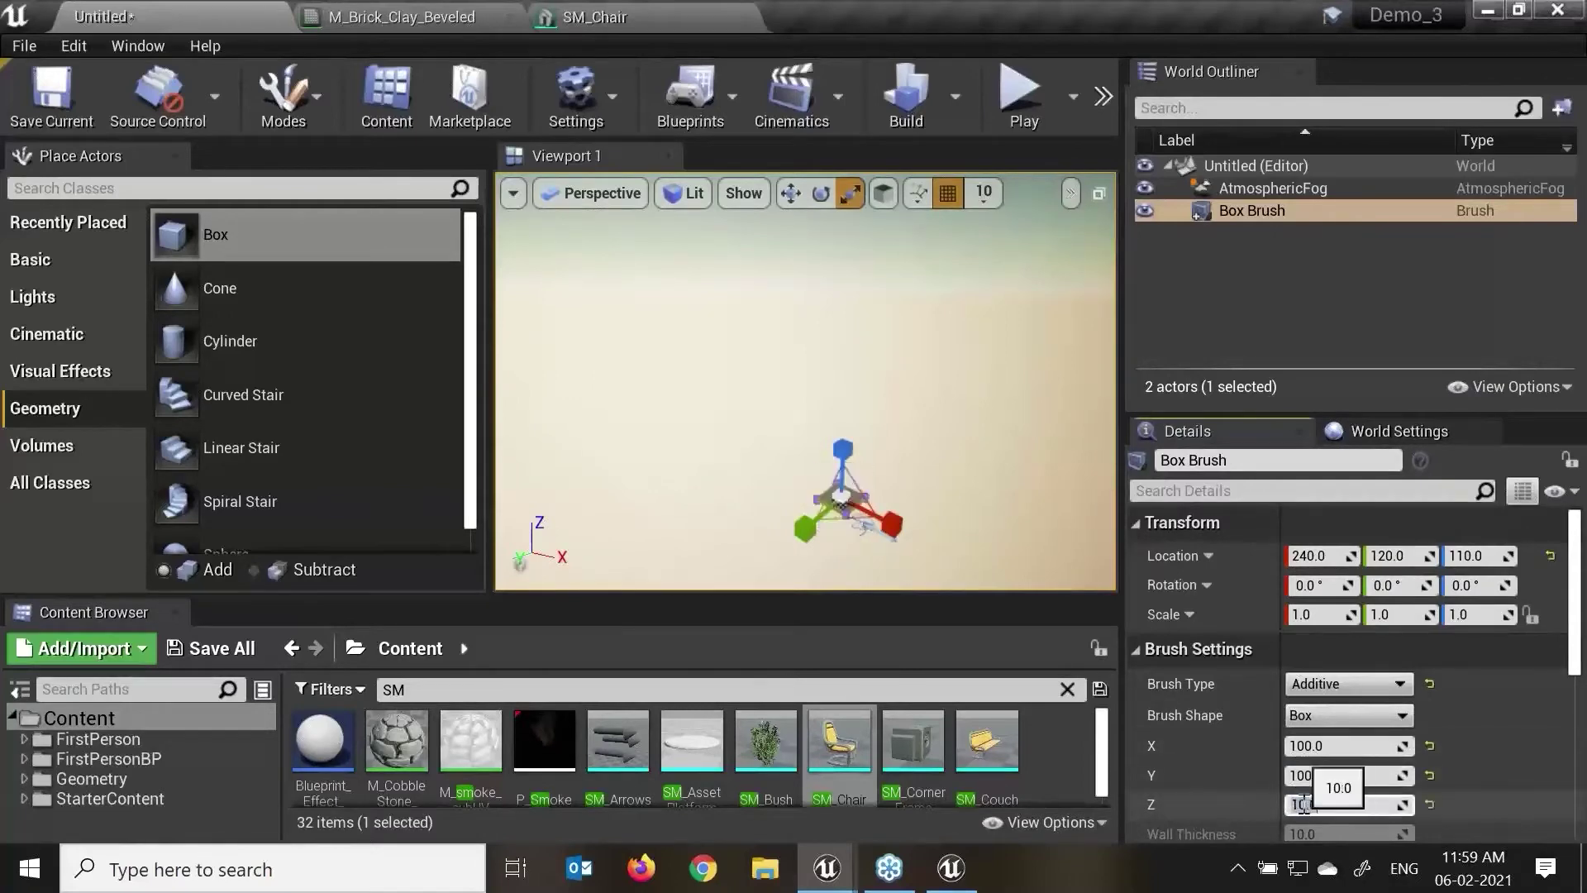
Step: Focus on the flattened box brush and examine its surface against the fog horizon from a low angle
{"action": "left_click", "coordinate": [987, 448]}
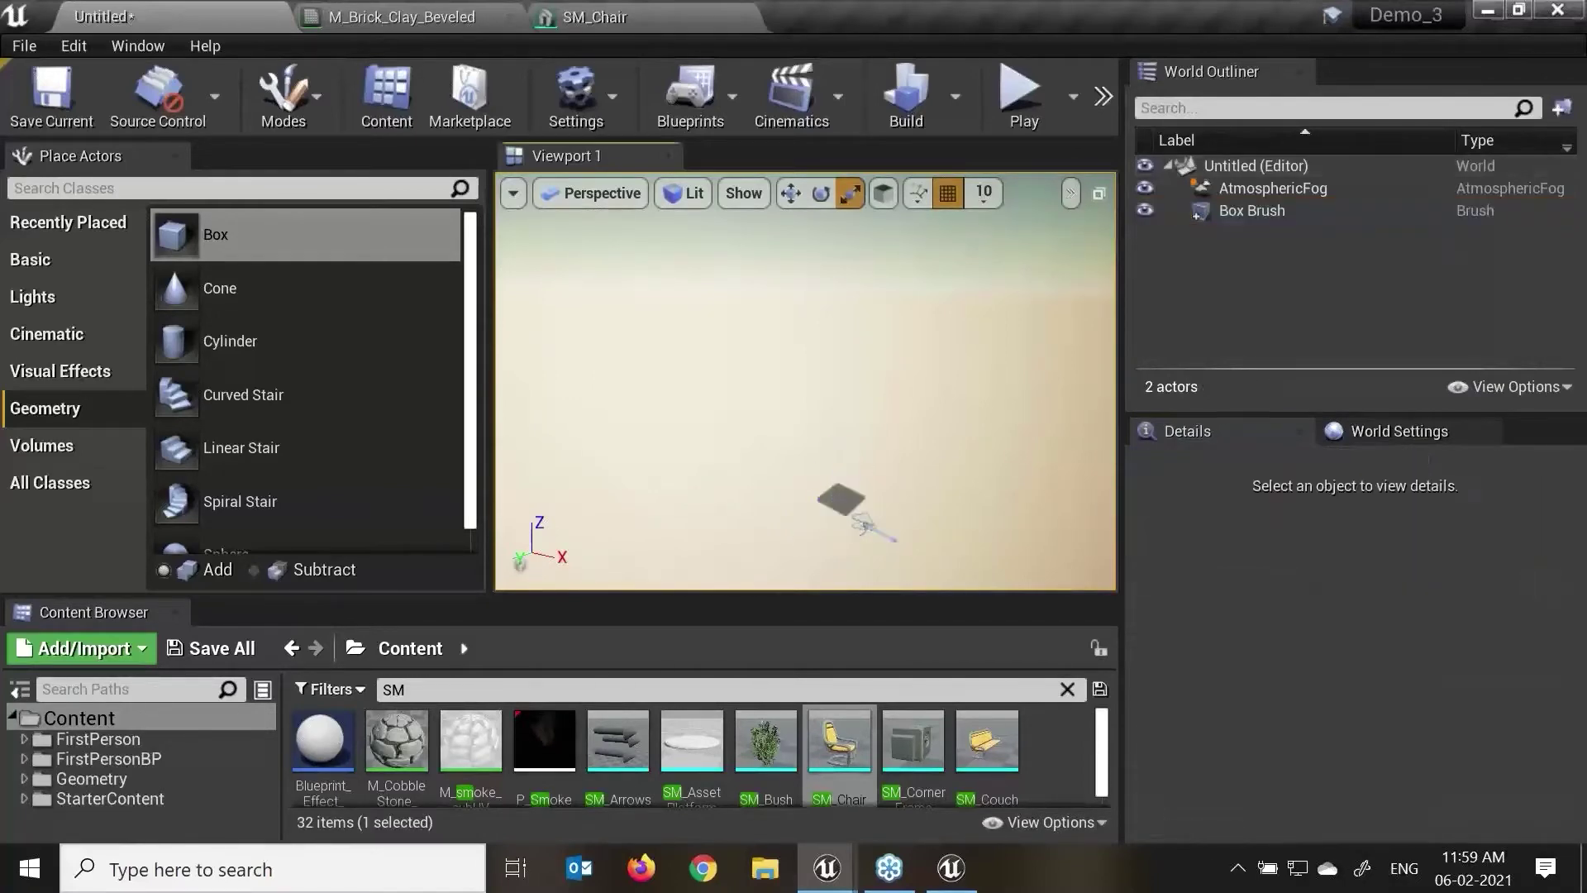
{"action": "left_click", "coordinate": [840, 498]}
{"action": "key", "text": "f"}
{"action": "left_click_drag", "start_coordinate": [1004, 449], "coordinate": [925, 471], "text": "alt"}
{"action": "right_click_drag", "start_coordinate": [926, 471], "coordinate": [992, 434], "text": "alt"}
{"action": "middle_click_drag", "start_coordinate": [855, 396], "coordinate": [855, 308]}
{"action": "left_click_drag", "start_coordinate": [855, 308], "coordinate": [835, 215], "text": "alt"}
{"action": "scroll", "coordinate": [861, 438], "scroll_direction": "up", "scroll_amount": 3}
{"action": "right_click_drag", "start_coordinate": [861, 438], "coordinate": [899, 435]}
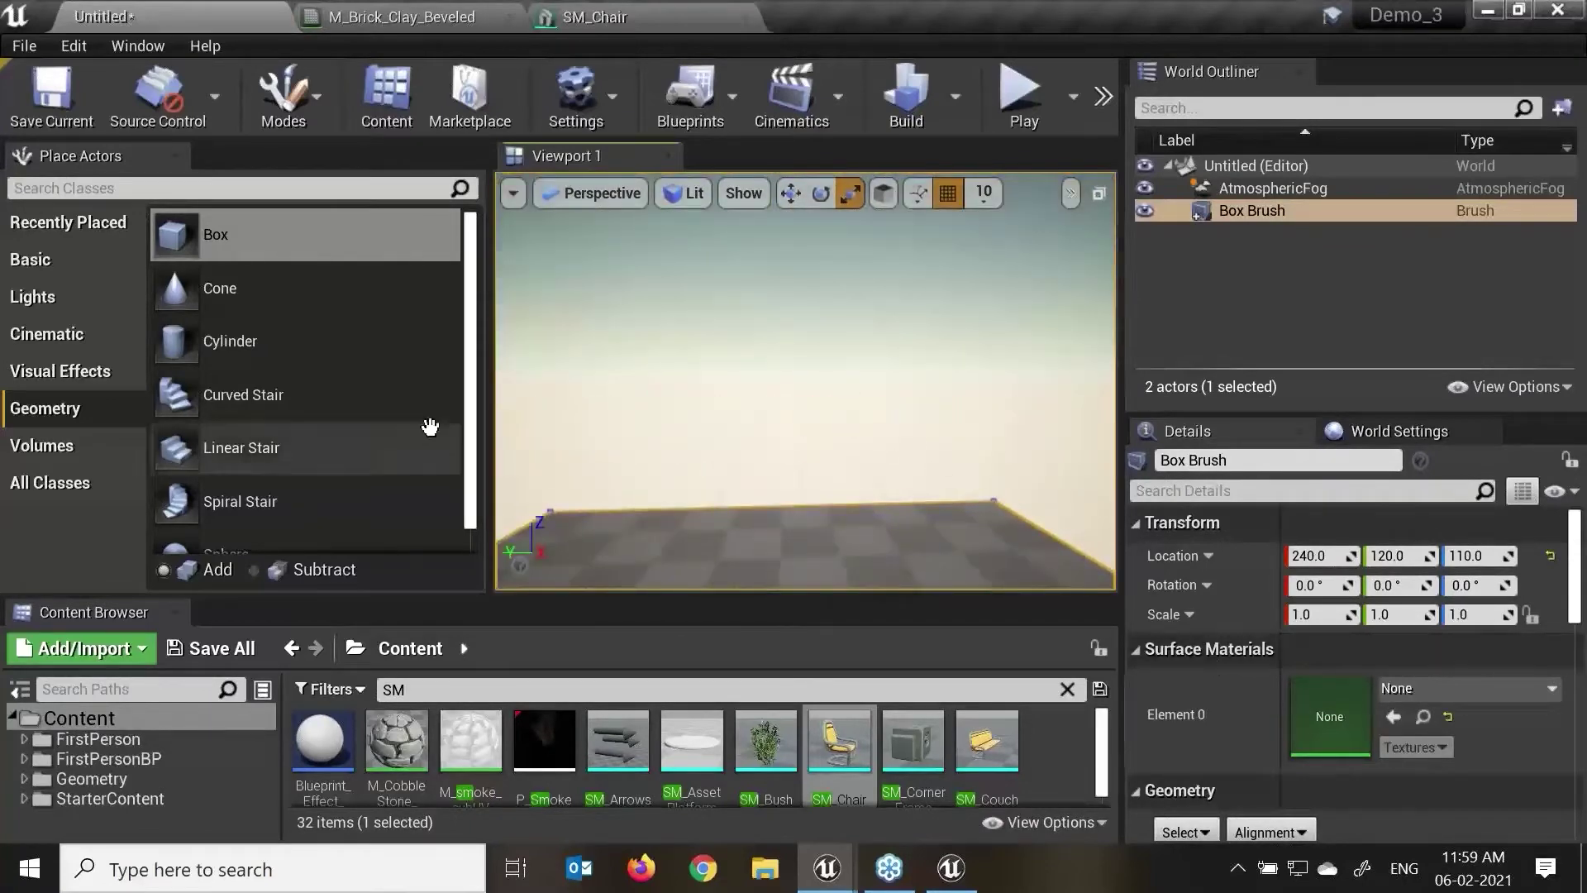
Step: Set the atmospheric fog's Sun Multiplier to about 0.404 and its Fog Multiplier to about 1.095
{"action": "left_click", "coordinate": [1303, 190]}
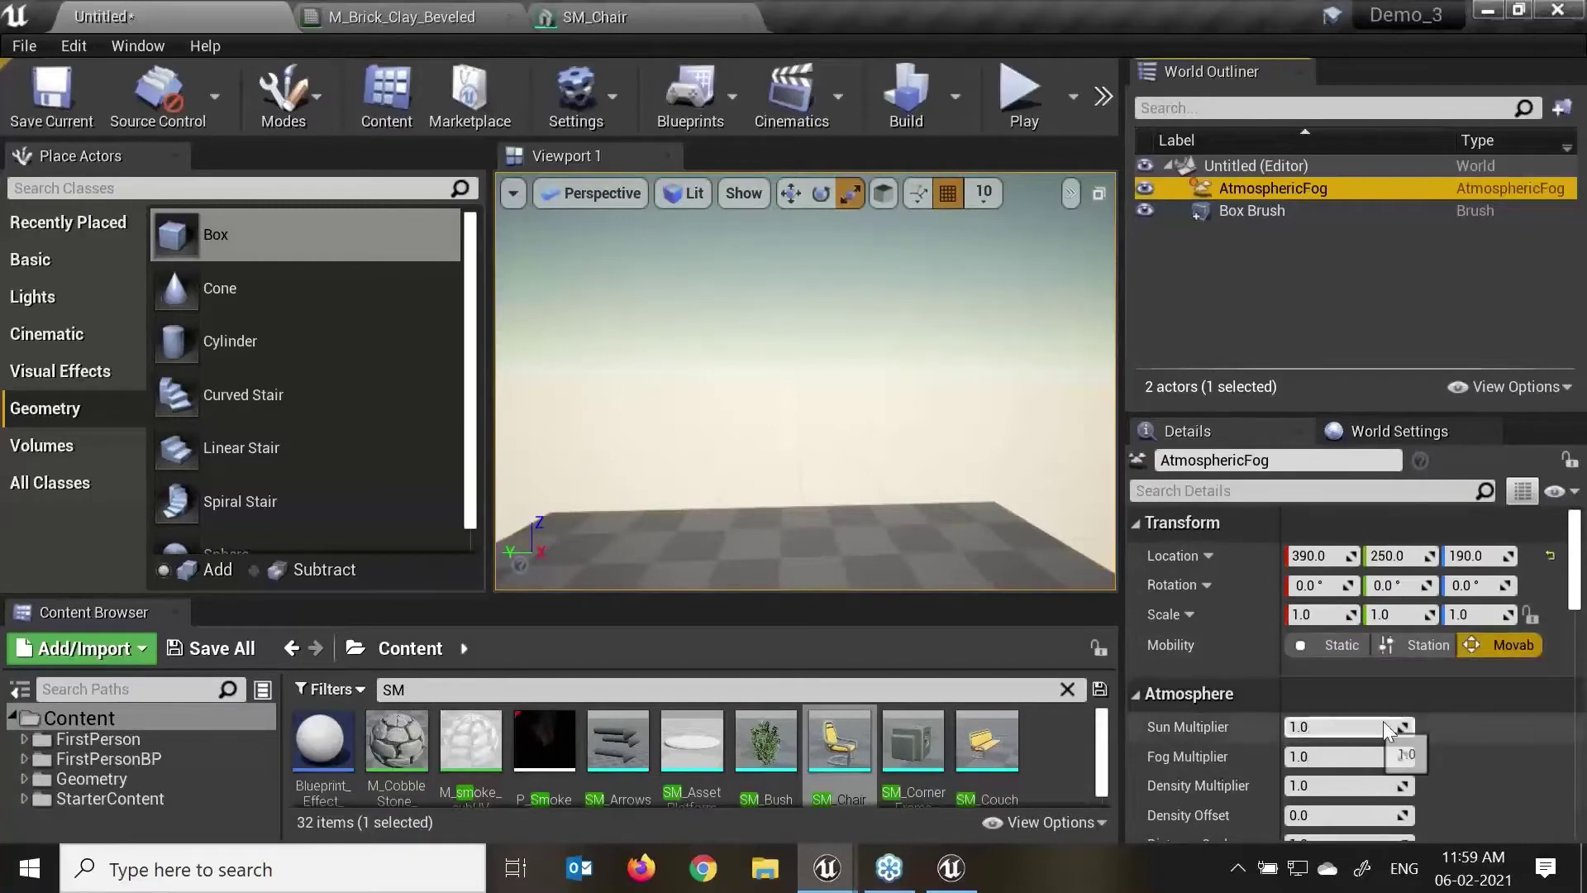
{"action": "mouse_move", "coordinate": [806, 380]}
{"action": "right_mouse_down"}
{"action": "mouse_move", "coordinate": [806, 332]}
{"action": "mouse_move", "coordinate": [806, 353]}
{"action": "right_mouse_up"}
{"action": "mouse_move", "coordinate": [1328, 727]}
{"action": "left_mouse_down"}
{"action": "mouse_move", "coordinate": [1363, 726]}
{"action": "mouse_move", "coordinate": [1298, 726]}
{"action": "mouse_move", "coordinate": [1326, 726]}
{"action": "left_mouse_up"}
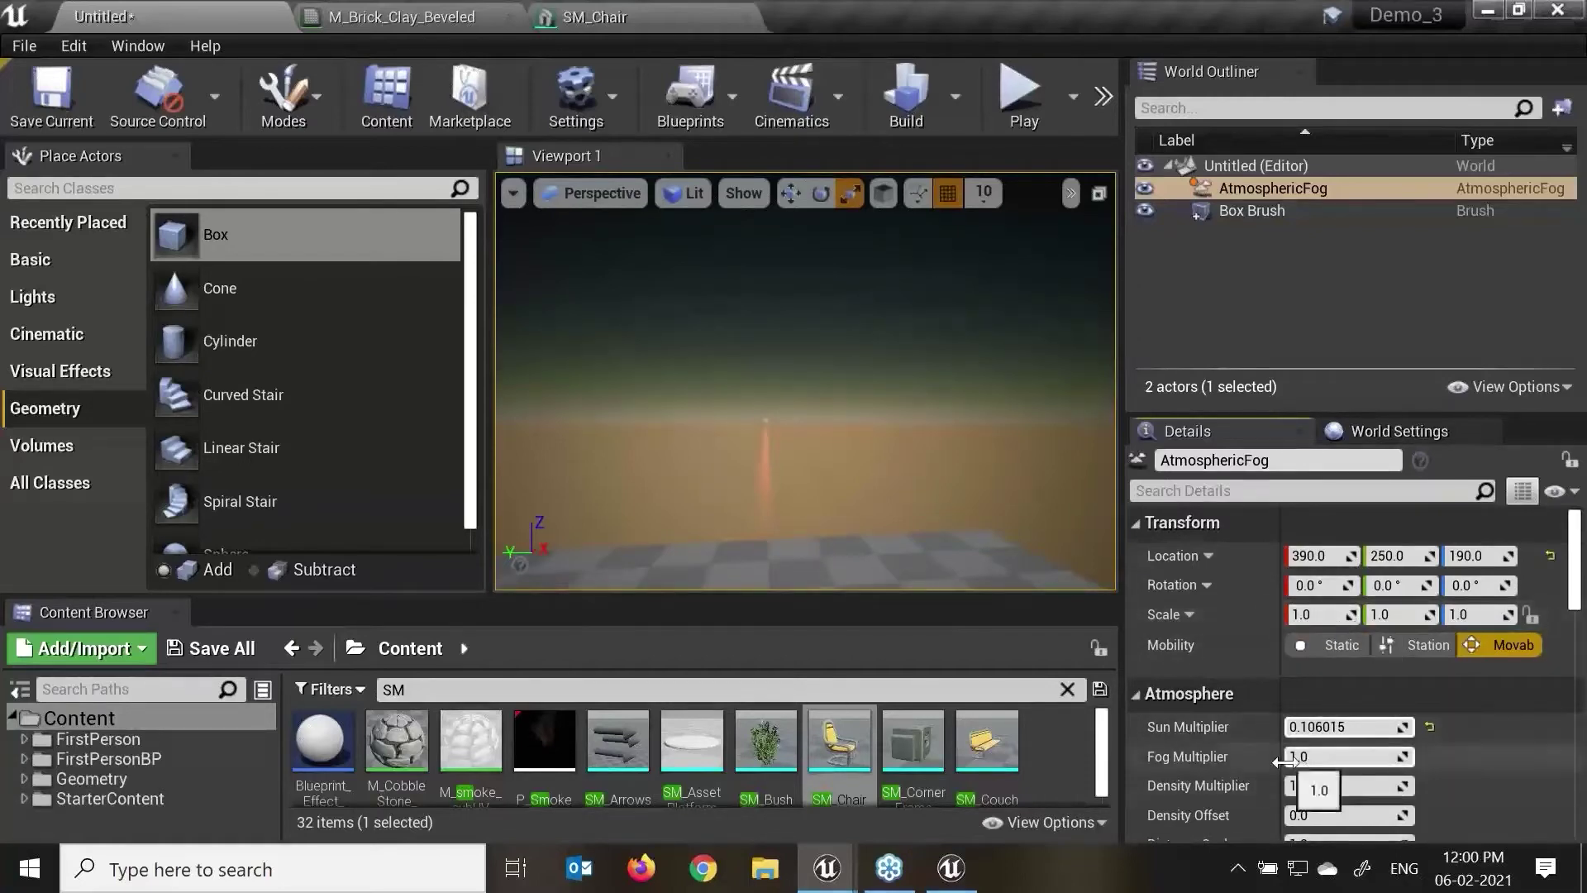
{"action": "left_click_drag", "start_coordinate": [1323, 726], "coordinate": [1405, 726]}
{"action": "left_click_drag", "start_coordinate": [1316, 757], "coordinate": [1347, 757]}
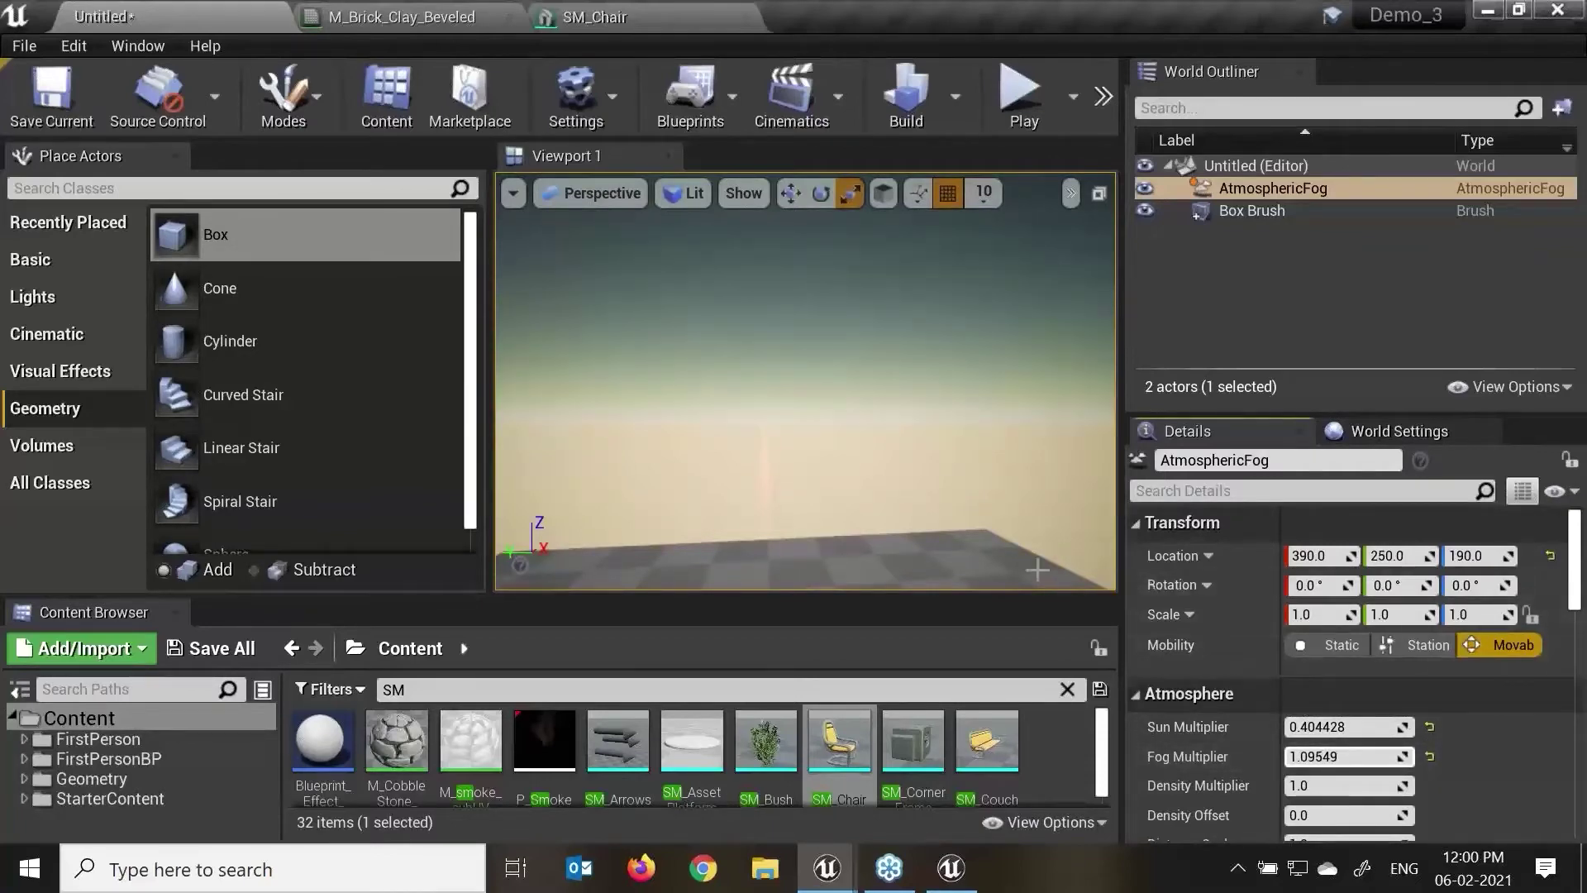
Step: Set the fog's Distance Scale to about 1.26, Altitude Scale to about 1.106 and Distance Offset to about 0.102, undoing a trial Ground Offset change
{"action": "middle_click_drag", "start_coordinate": [911, 522], "coordinate": [911, 585]}
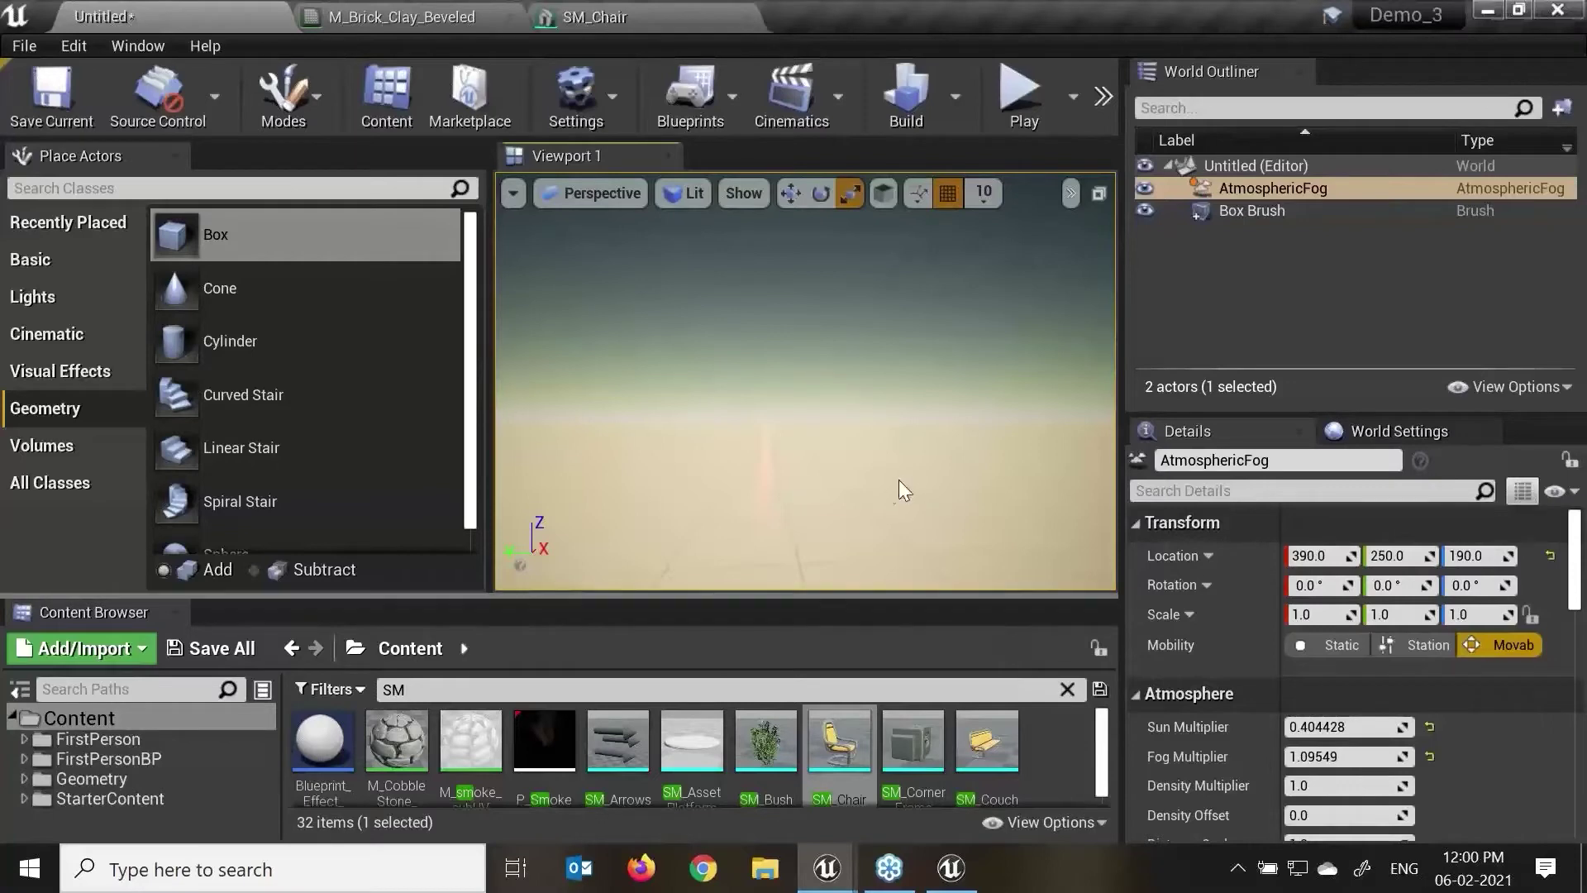
{"action": "right_click_drag", "start_coordinate": [901, 484], "coordinate": [901, 537]}
{"action": "scroll", "coordinate": [1247, 796], "scroll_direction": "down", "scroll_amount": 3}
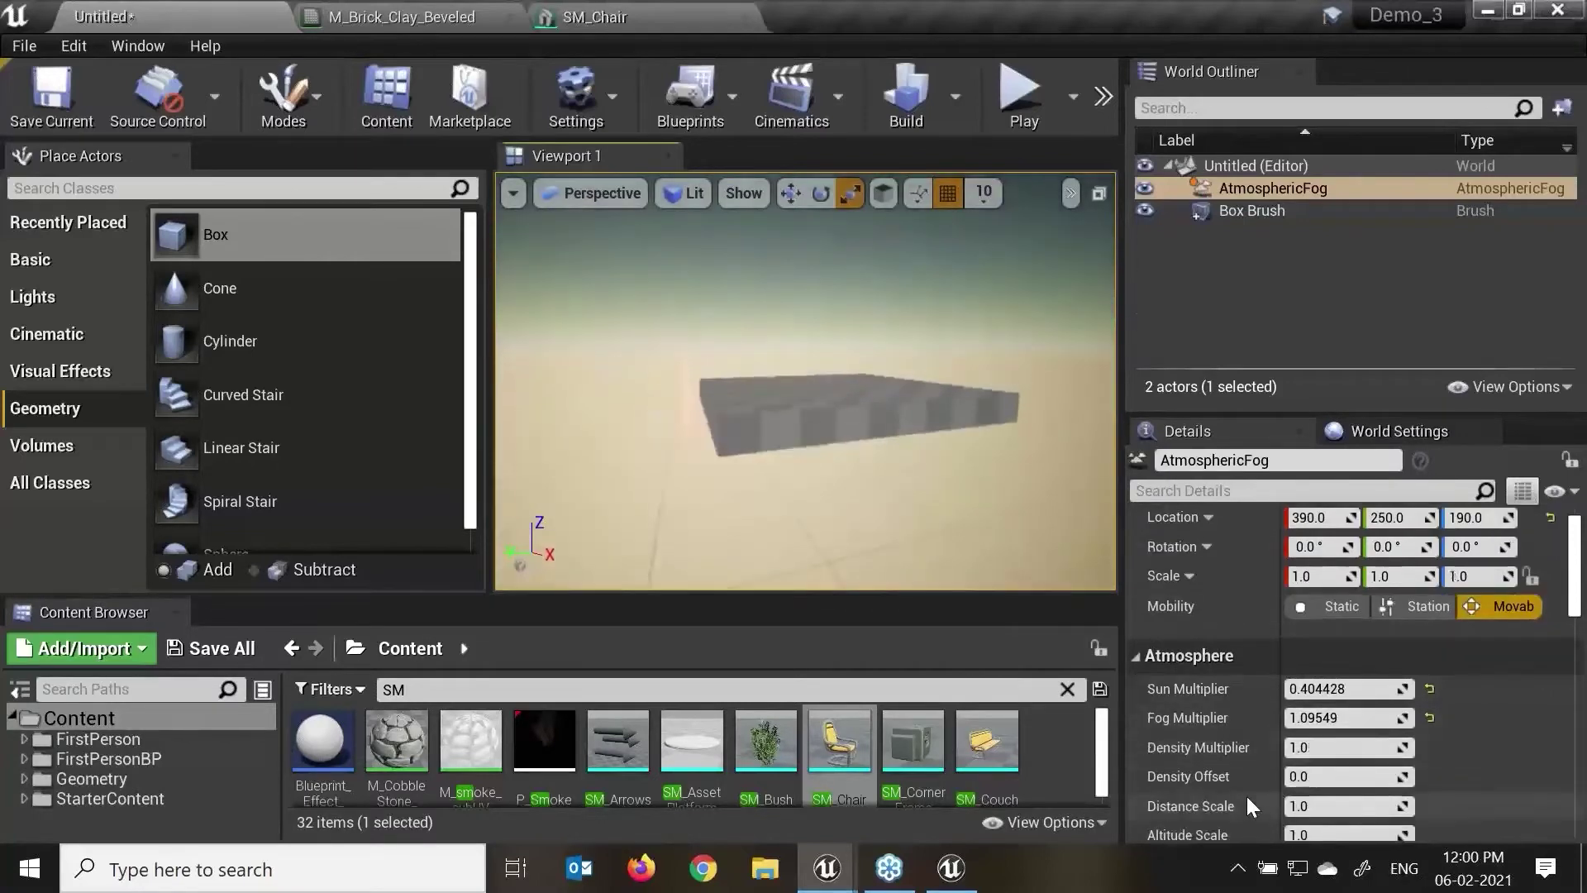
{"action": "left_click_drag", "start_coordinate": [1330, 726], "coordinate": [1486, 748]}
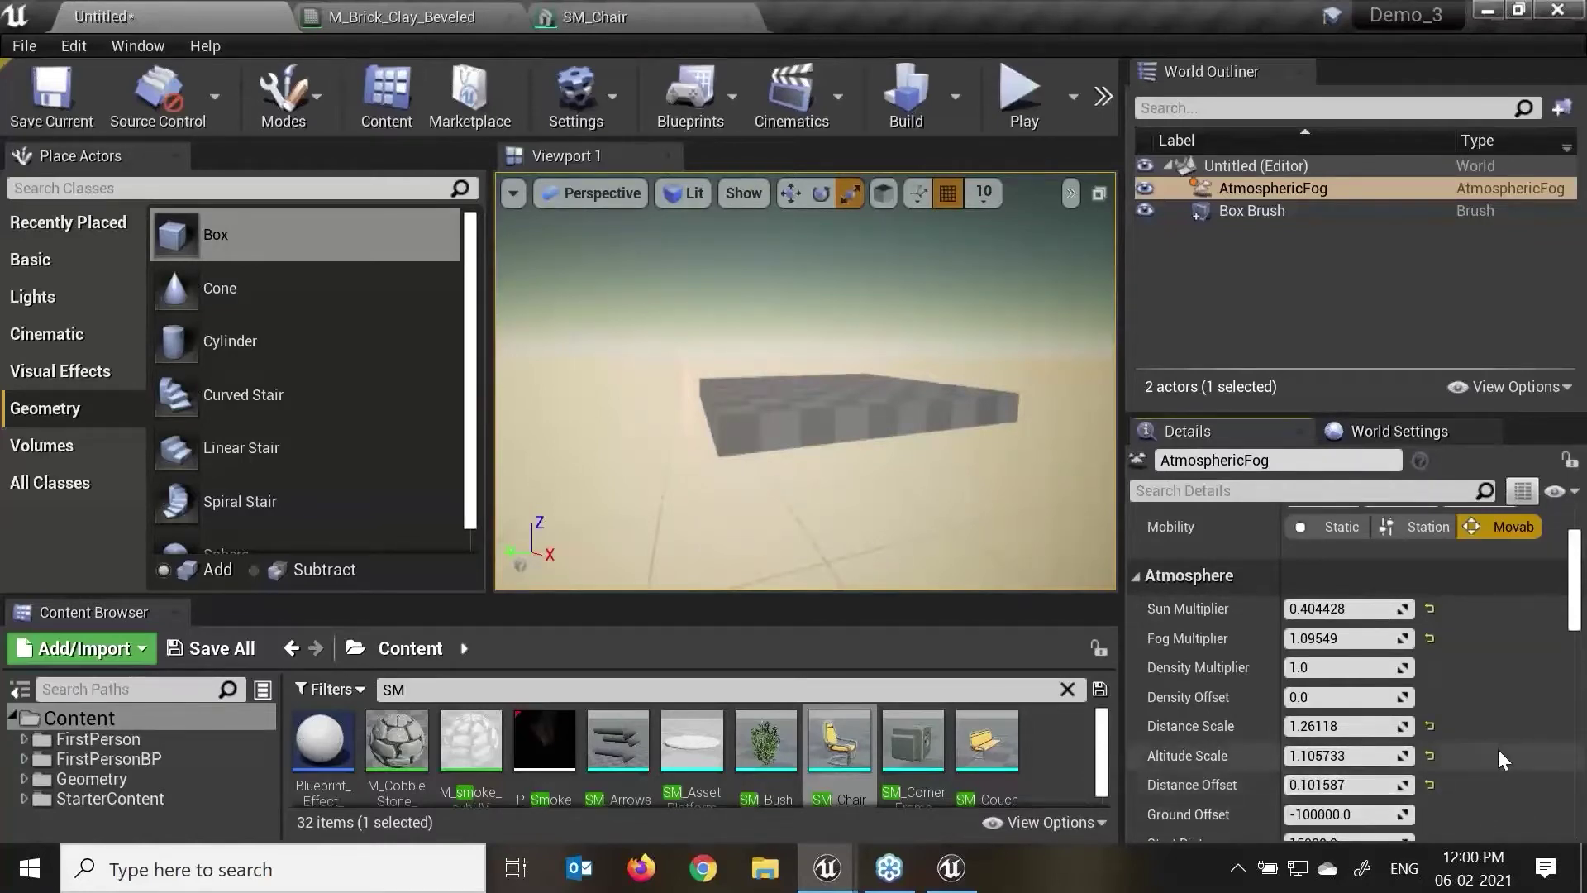
{"action": "scroll", "coordinate": [1504, 786], "scroll_direction": "down", "scroll_amount": 1}
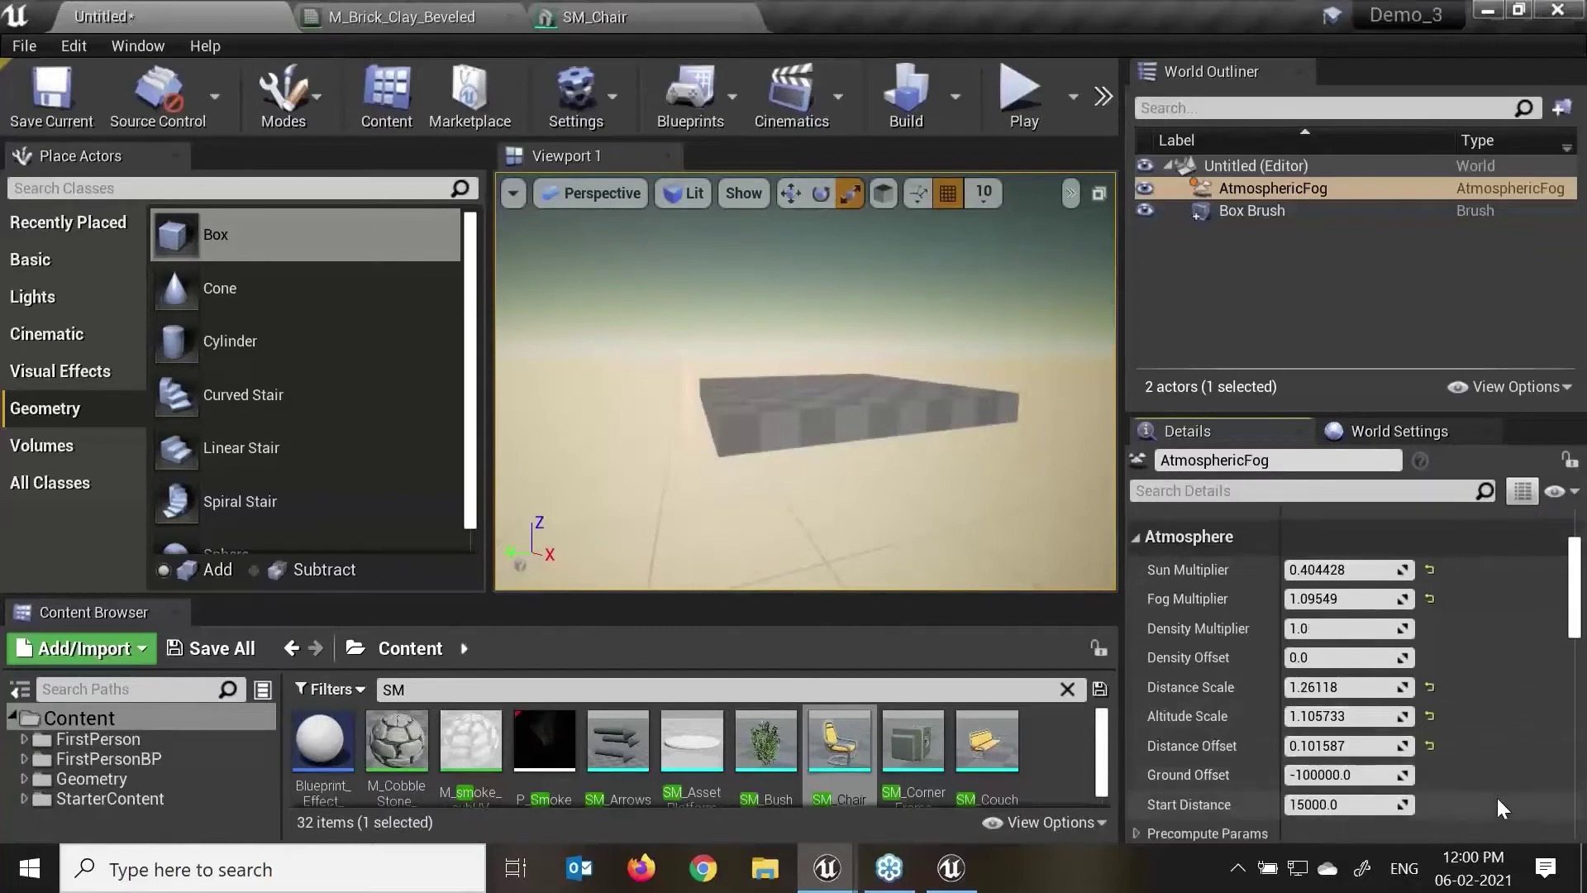
{"action": "mouse_move", "coordinate": [1365, 777]}
{"action": "left_mouse_down"}
{"action": "mouse_move", "coordinate": [1422, 777]}
{"action": "mouse_move", "coordinate": [1366, 784]}
{"action": "left_mouse_up"}
{"action": "key", "text": "ctrl+z"}
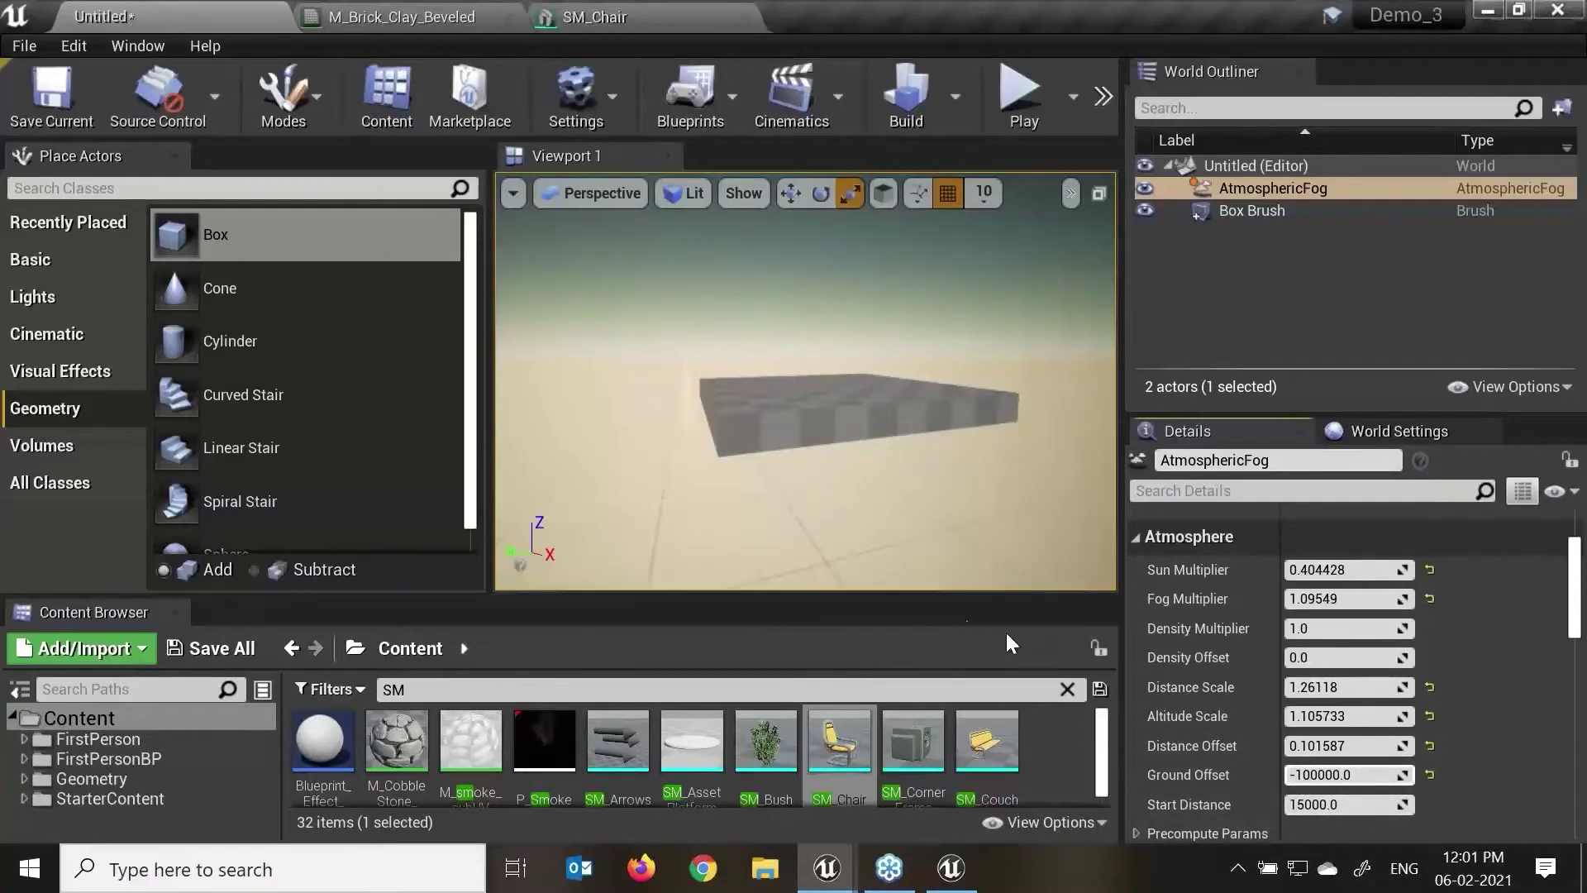
Step: Examine the fog horizon and box brush from several angles, including in the full-screen viewport
{"action": "scroll", "coordinate": [1251, 742], "scroll_direction": "down", "scroll_amount": 3}
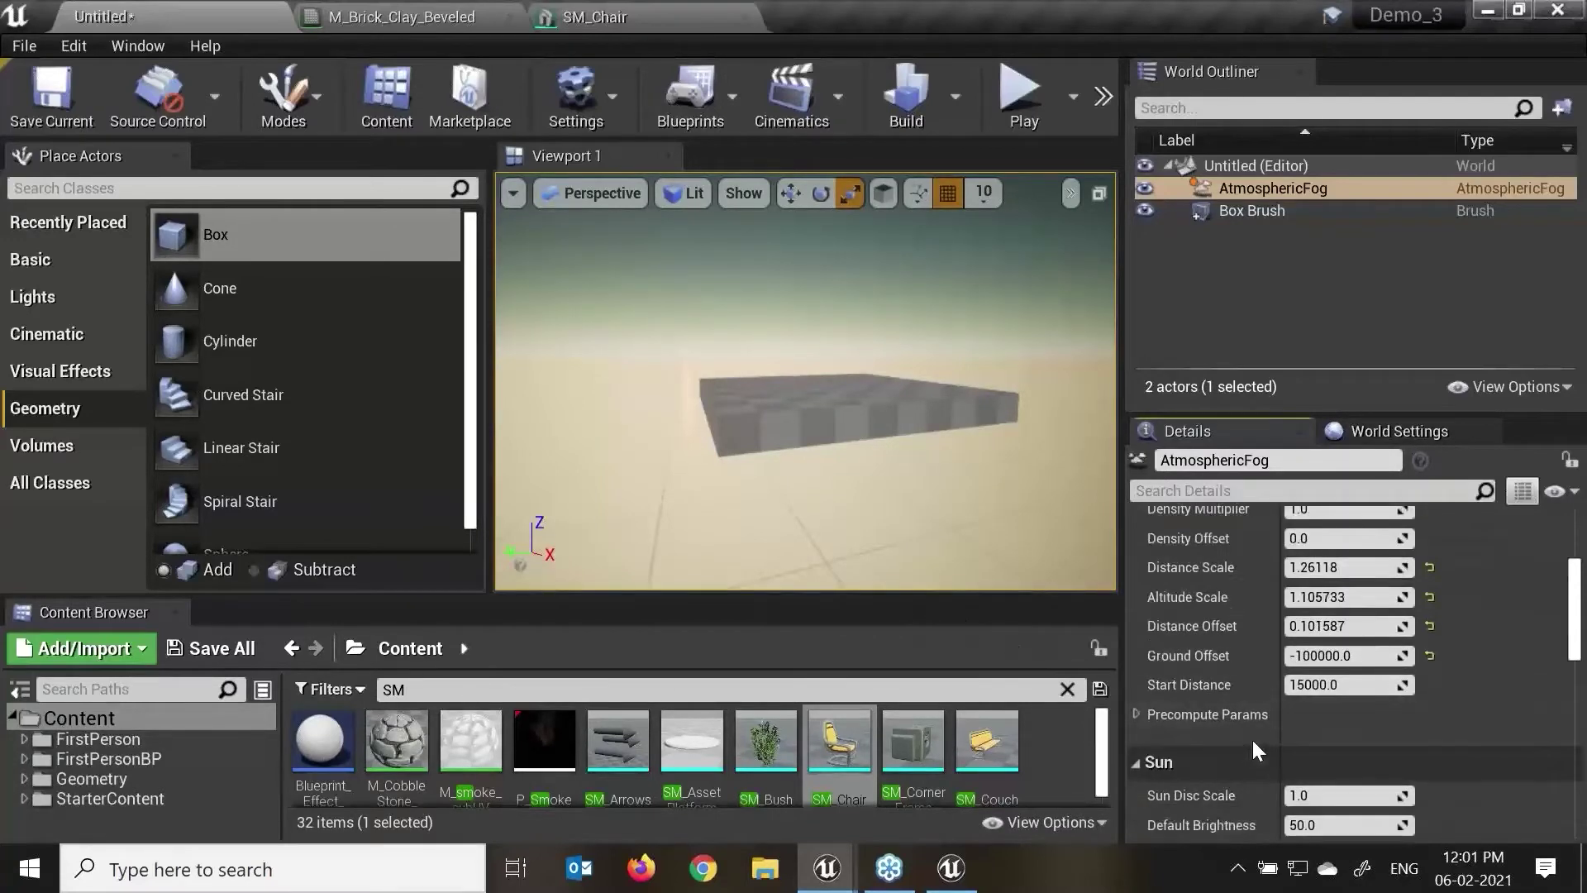
{"action": "left_click_drag", "start_coordinate": [898, 512], "coordinate": [906, 400], "text": "alt"}
{"action": "scroll", "coordinate": [907, 400], "scroll_direction": "down", "scroll_amount": 8}
{"action": "left_click_drag", "start_coordinate": [977, 485], "coordinate": [983, 577], "text": "alt"}
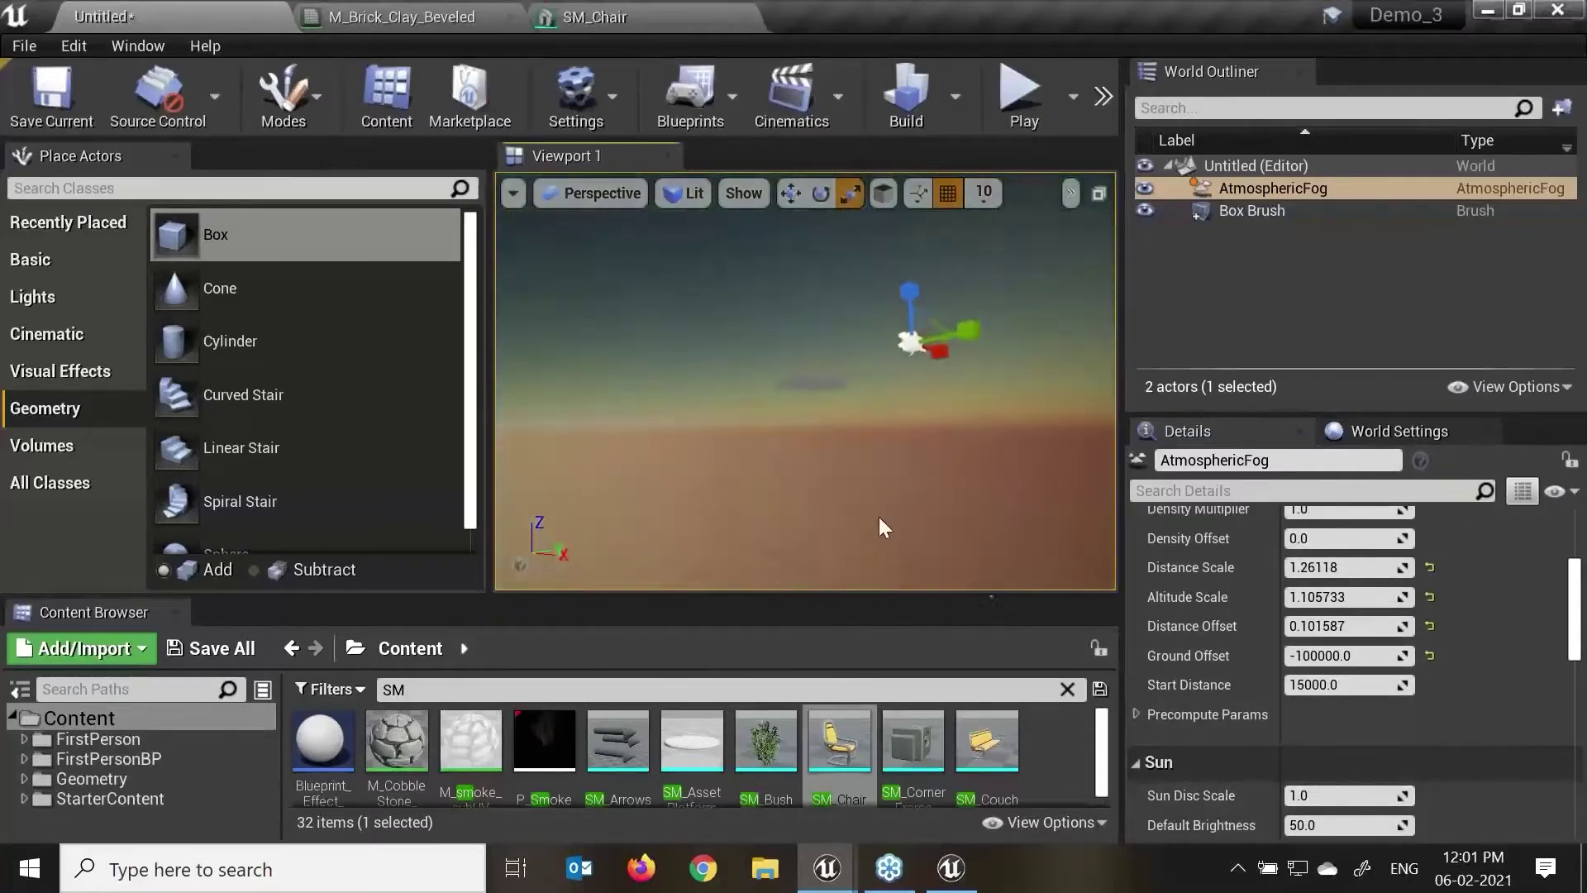
{"action": "key", "text": "Escape"}
{"action": "key", "text": "F11"}
{"action": "right_click_drag", "start_coordinate": [923, 547], "coordinate": [1020, 563]}
{"action": "left_click_drag", "start_coordinate": [743, 265], "coordinate": [879, 330], "text": "alt"}
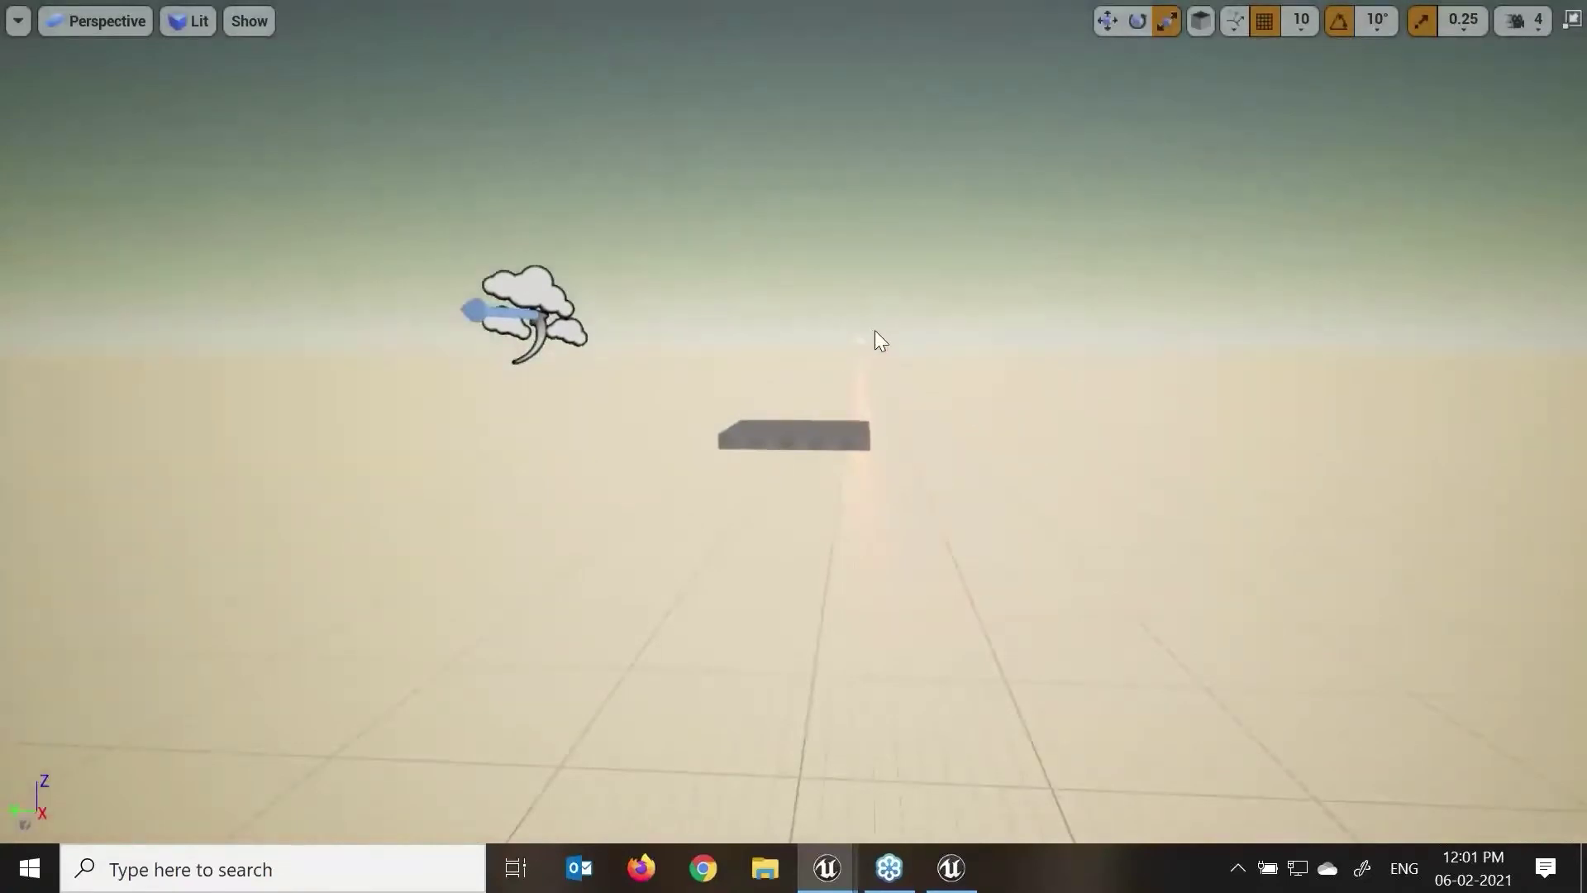
{"action": "key", "text": "F11"}
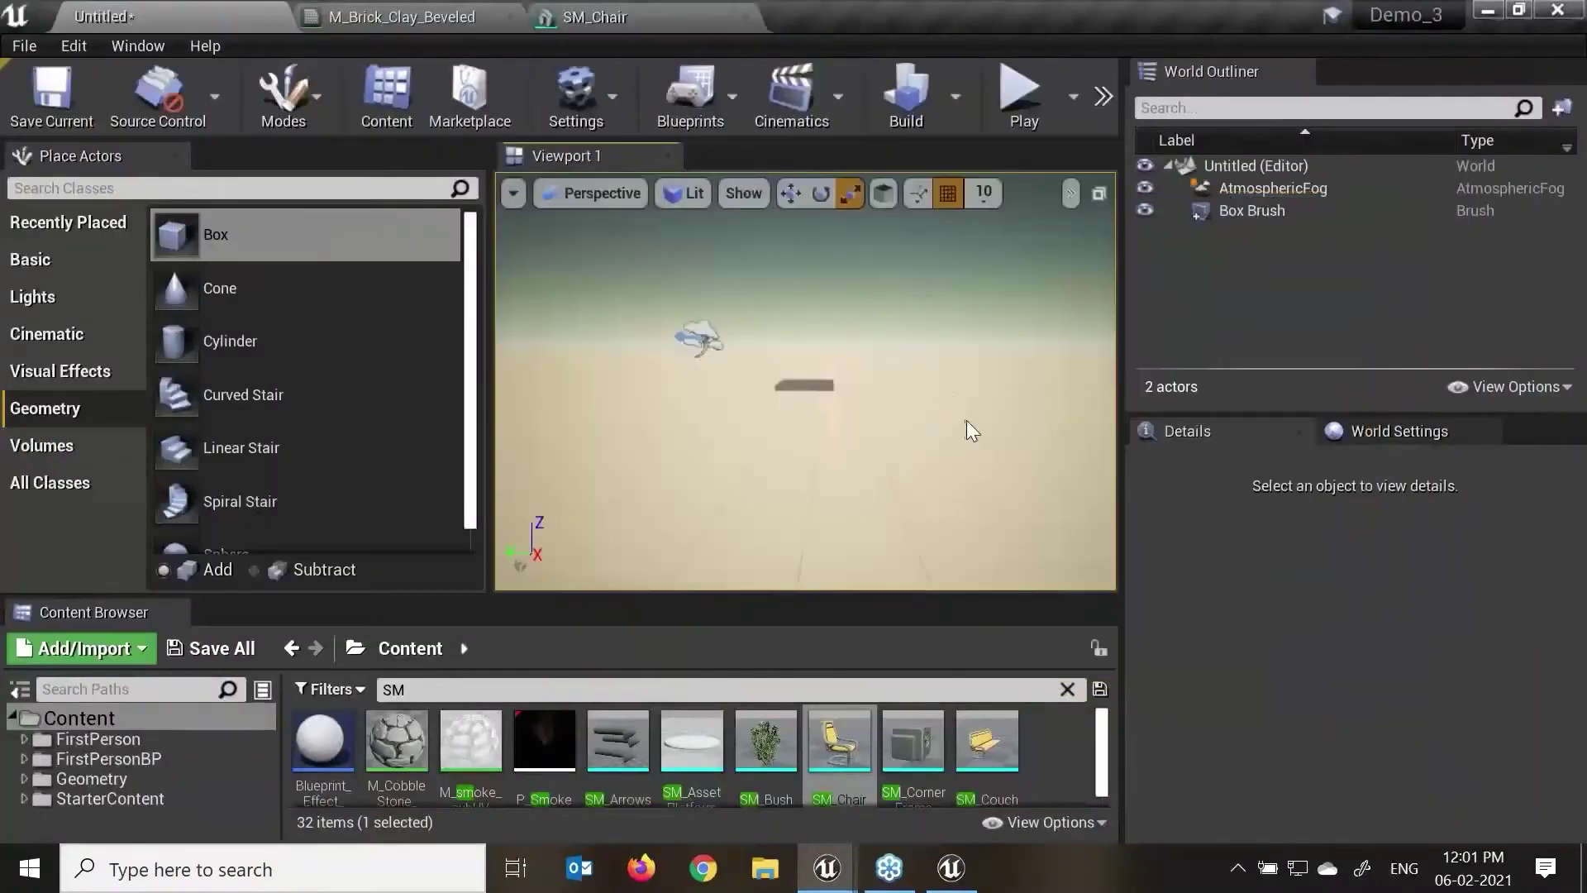
Step: Enlarge the atmospheric fog's Sun Disc Scale to about 53.9 and reset a trial Default Brightness change
{"action": "left_click", "coordinate": [1282, 195]}
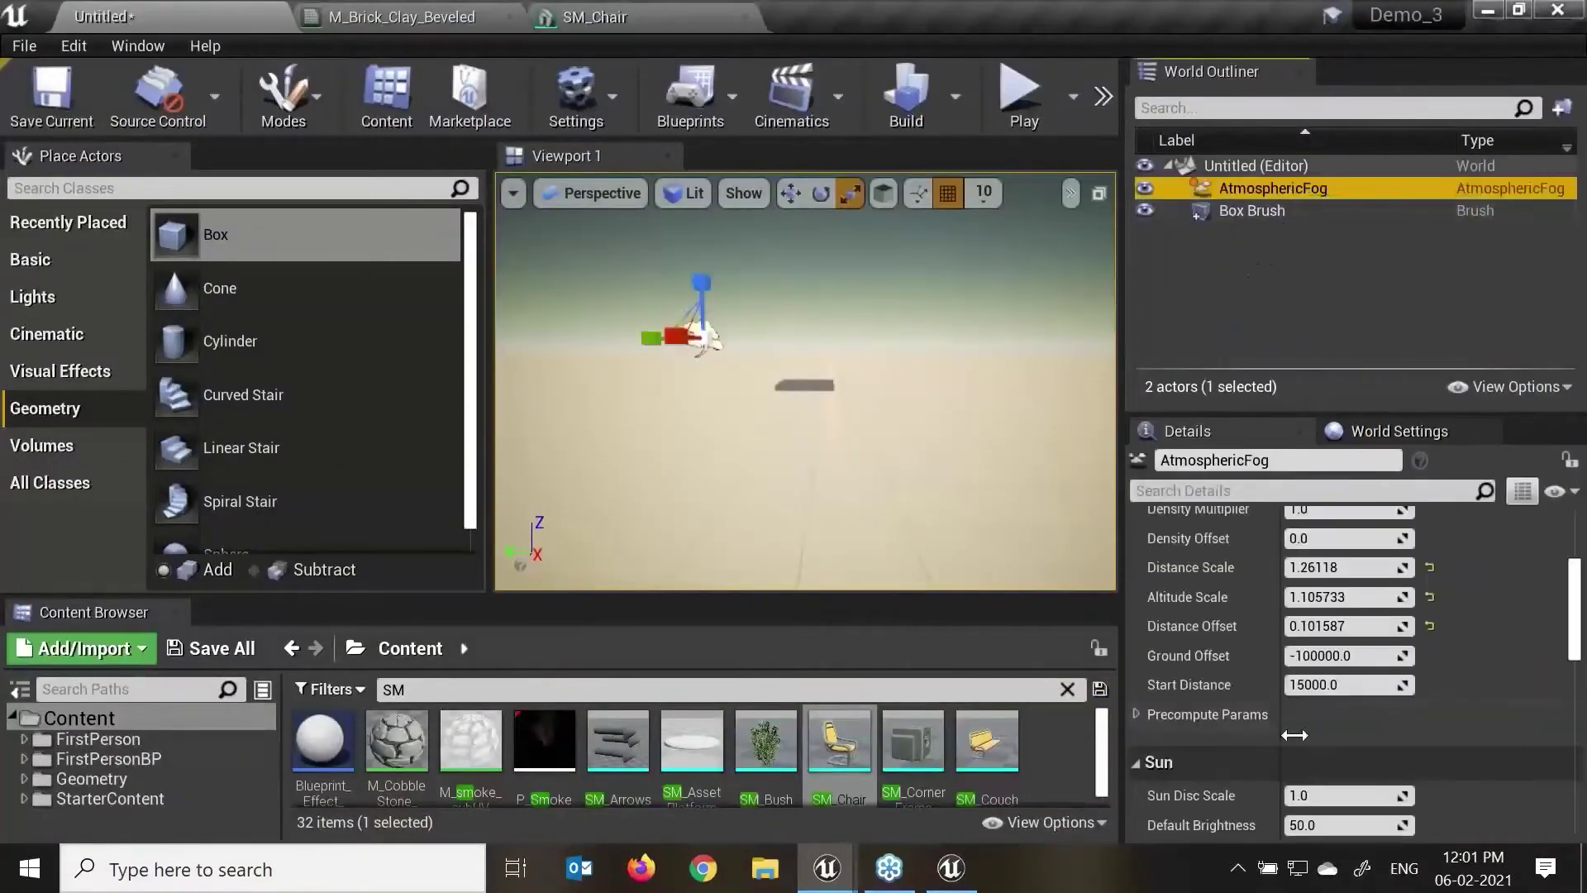
{"action": "scroll", "coordinate": [1338, 694], "scroll_direction": "down", "scroll_amount": 3}
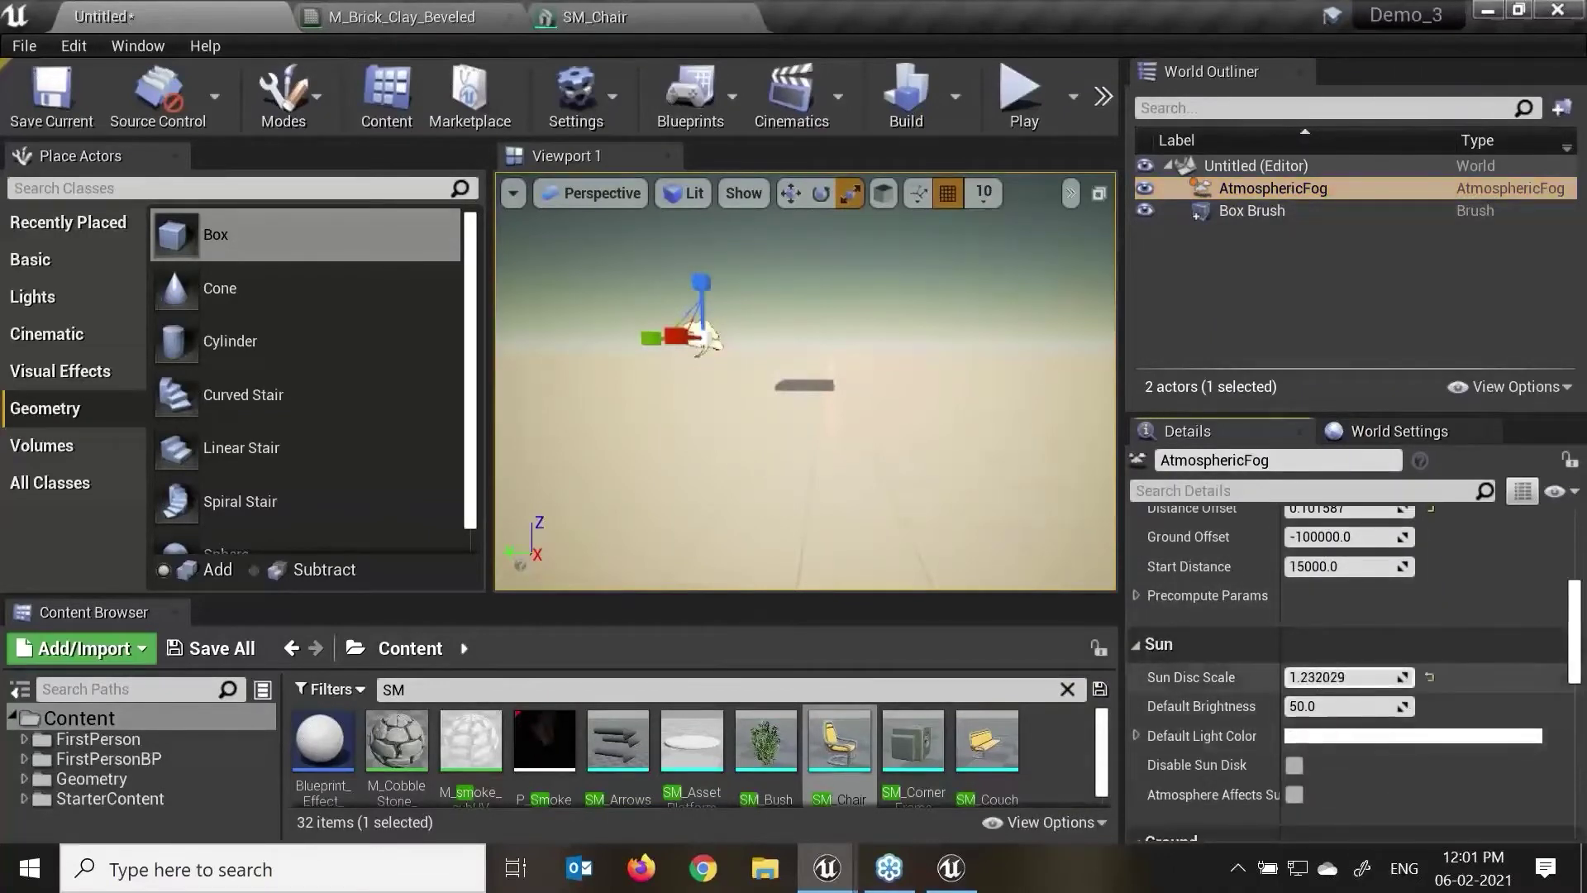
{"action": "left_click_drag", "start_coordinate": [1347, 677], "coordinate": [1268, 724]}
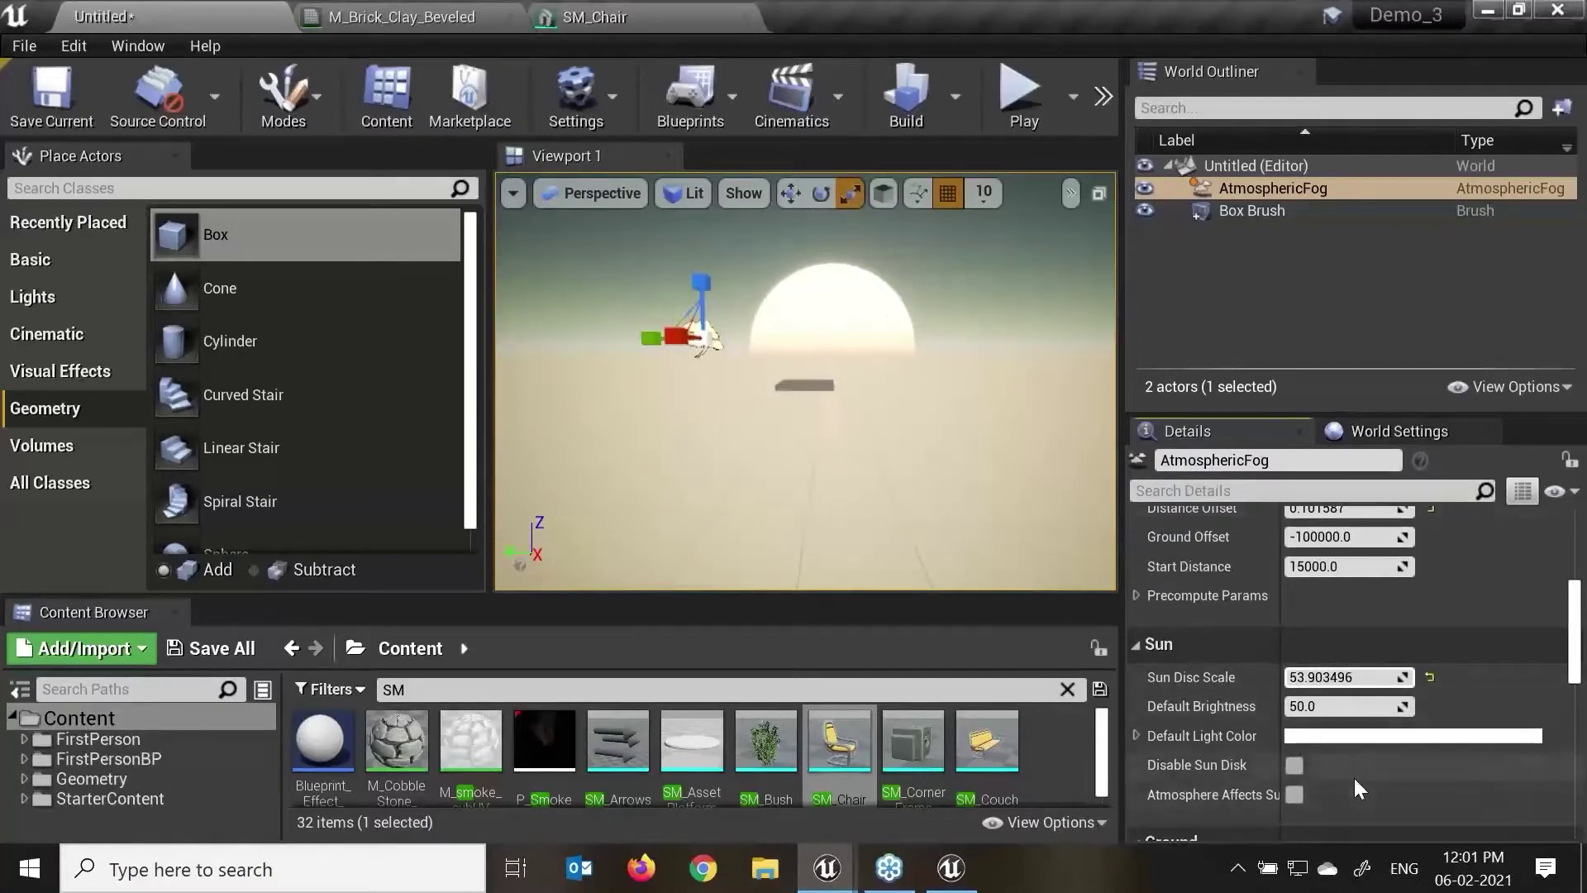
{"action": "mouse_move", "coordinate": [1310, 706]}
{"action": "left_mouse_down"}
{"action": "mouse_move", "coordinate": [1405, 706]}
{"action": "mouse_move", "coordinate": [1314, 706]}
{"action": "left_mouse_up"}
{"action": "left_click", "coordinate": [1429, 706]}
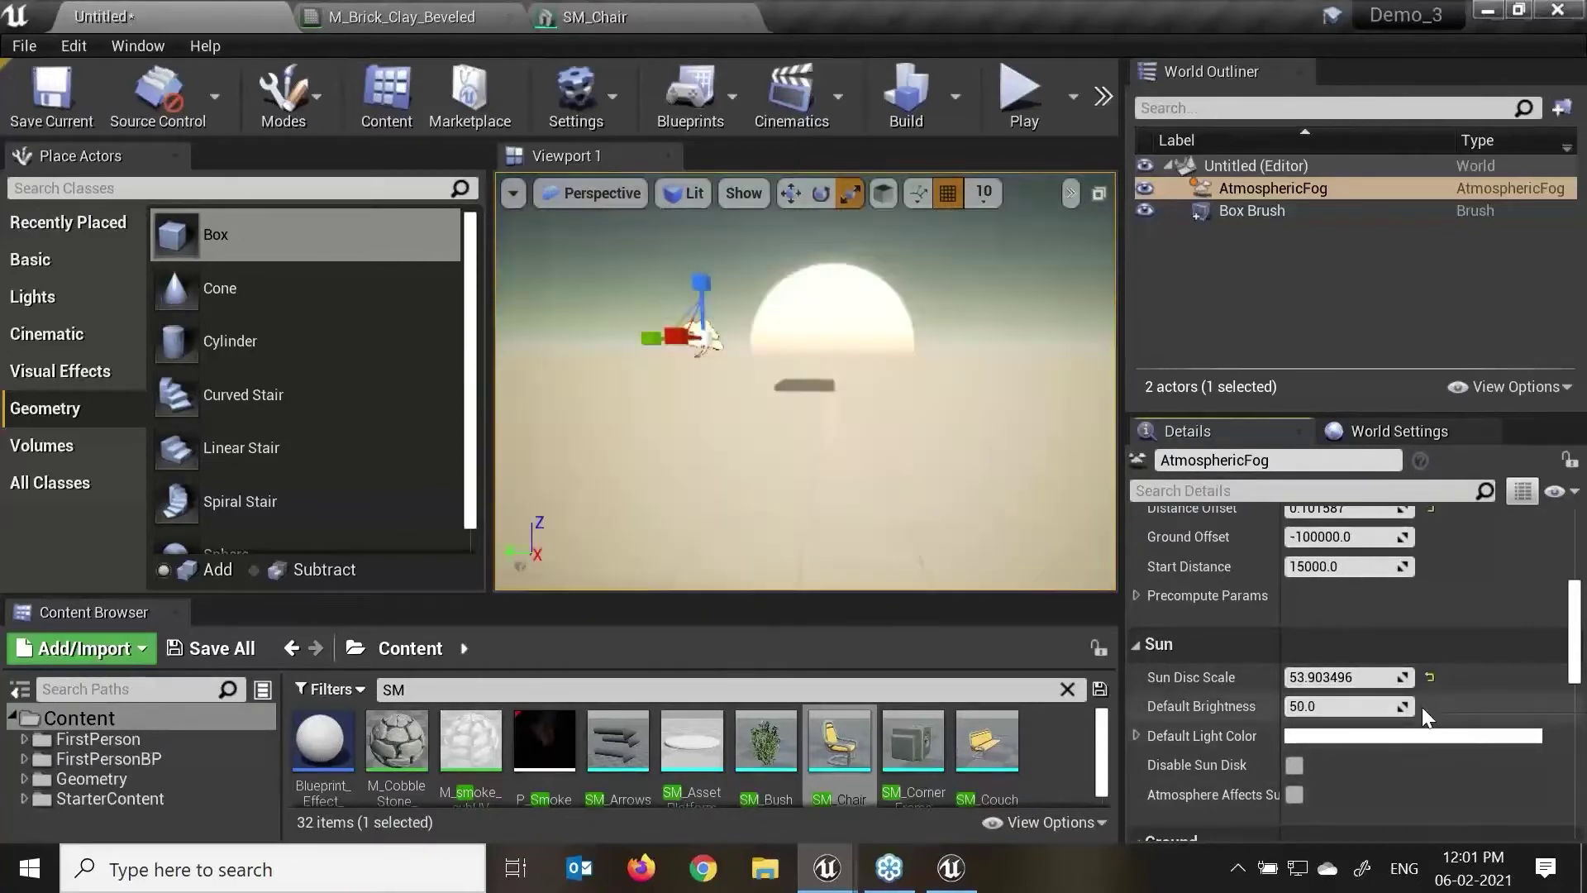
Step: Place a Directional Light over the box brush and raise it above the surface
{"action": "left_click_drag", "start_coordinate": [740, 444], "coordinate": [801, 405]}
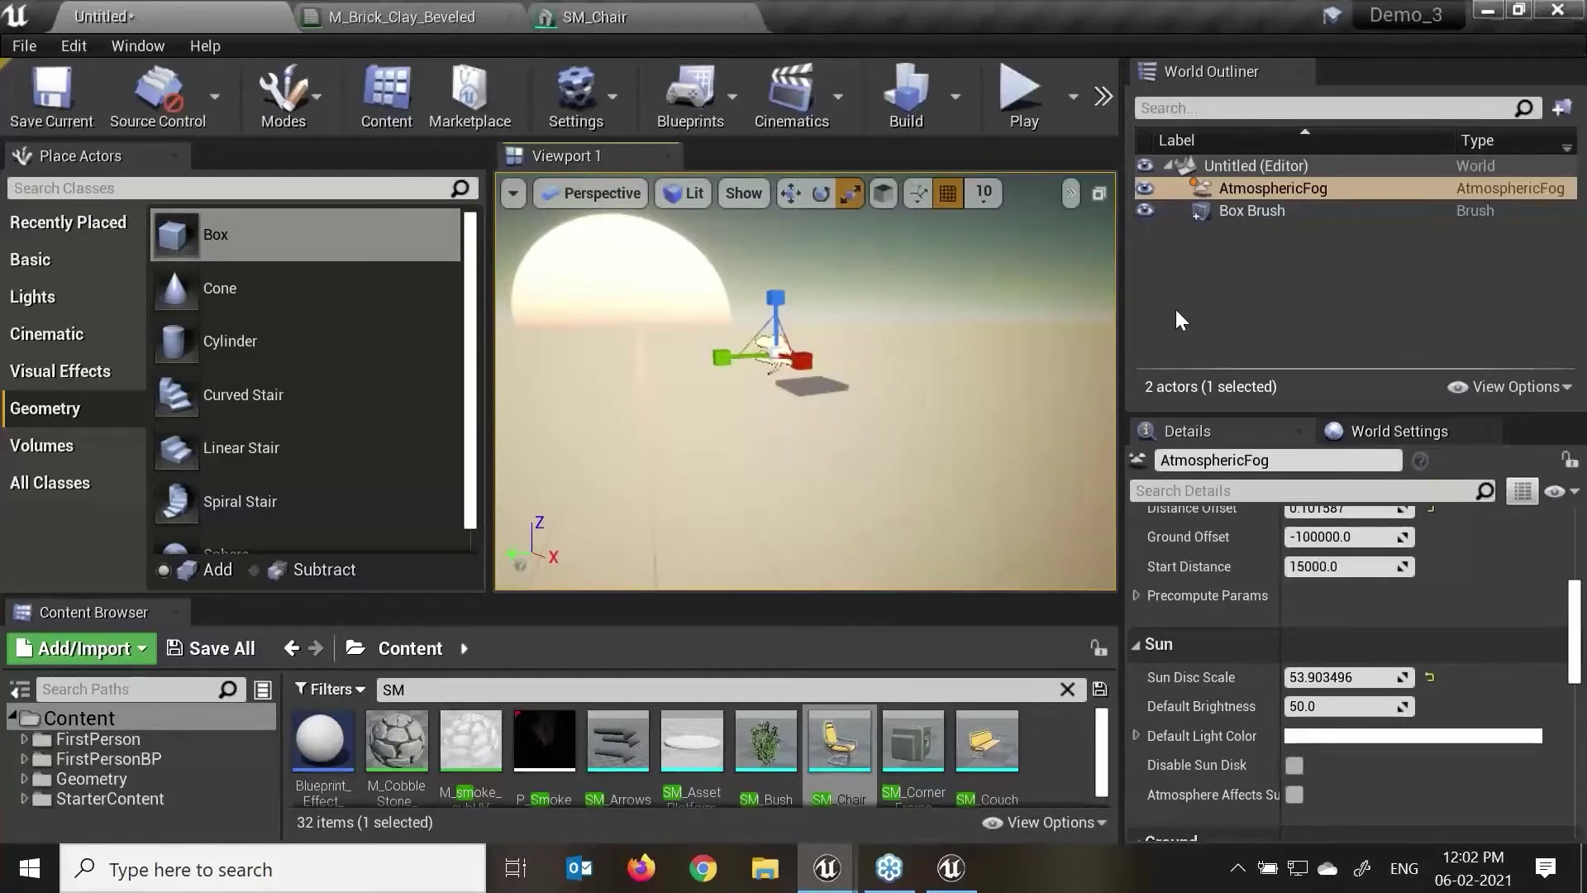
{"action": "scroll", "coordinate": [830, 351], "scroll_direction": "up", "scroll_amount": 10}
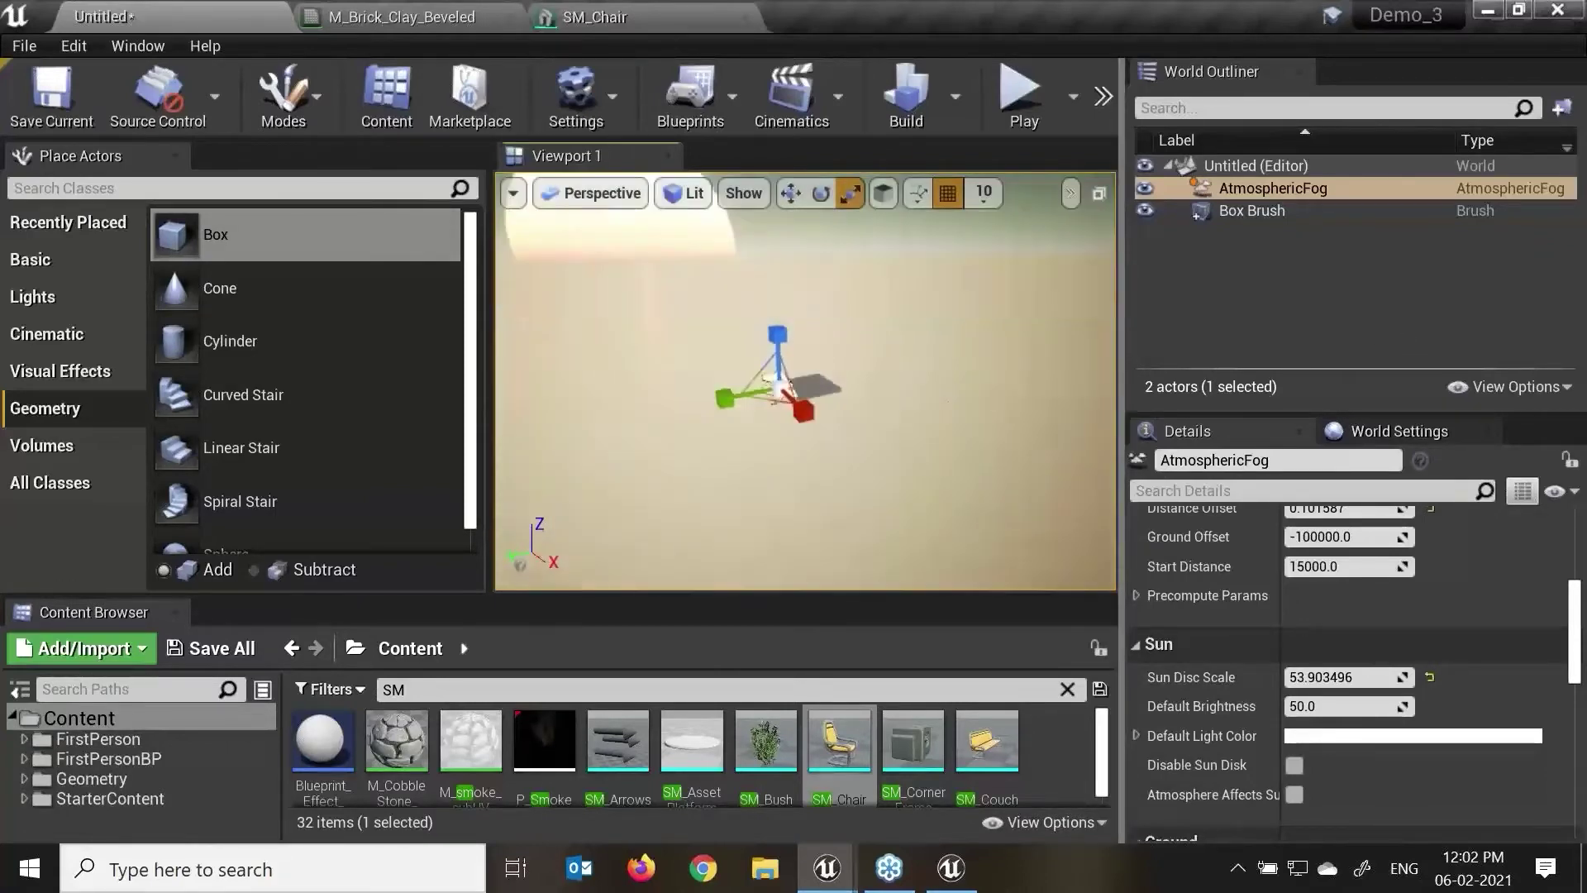
{"action": "left_click", "coordinate": [829, 353]}
{"action": "key", "text": "w"}
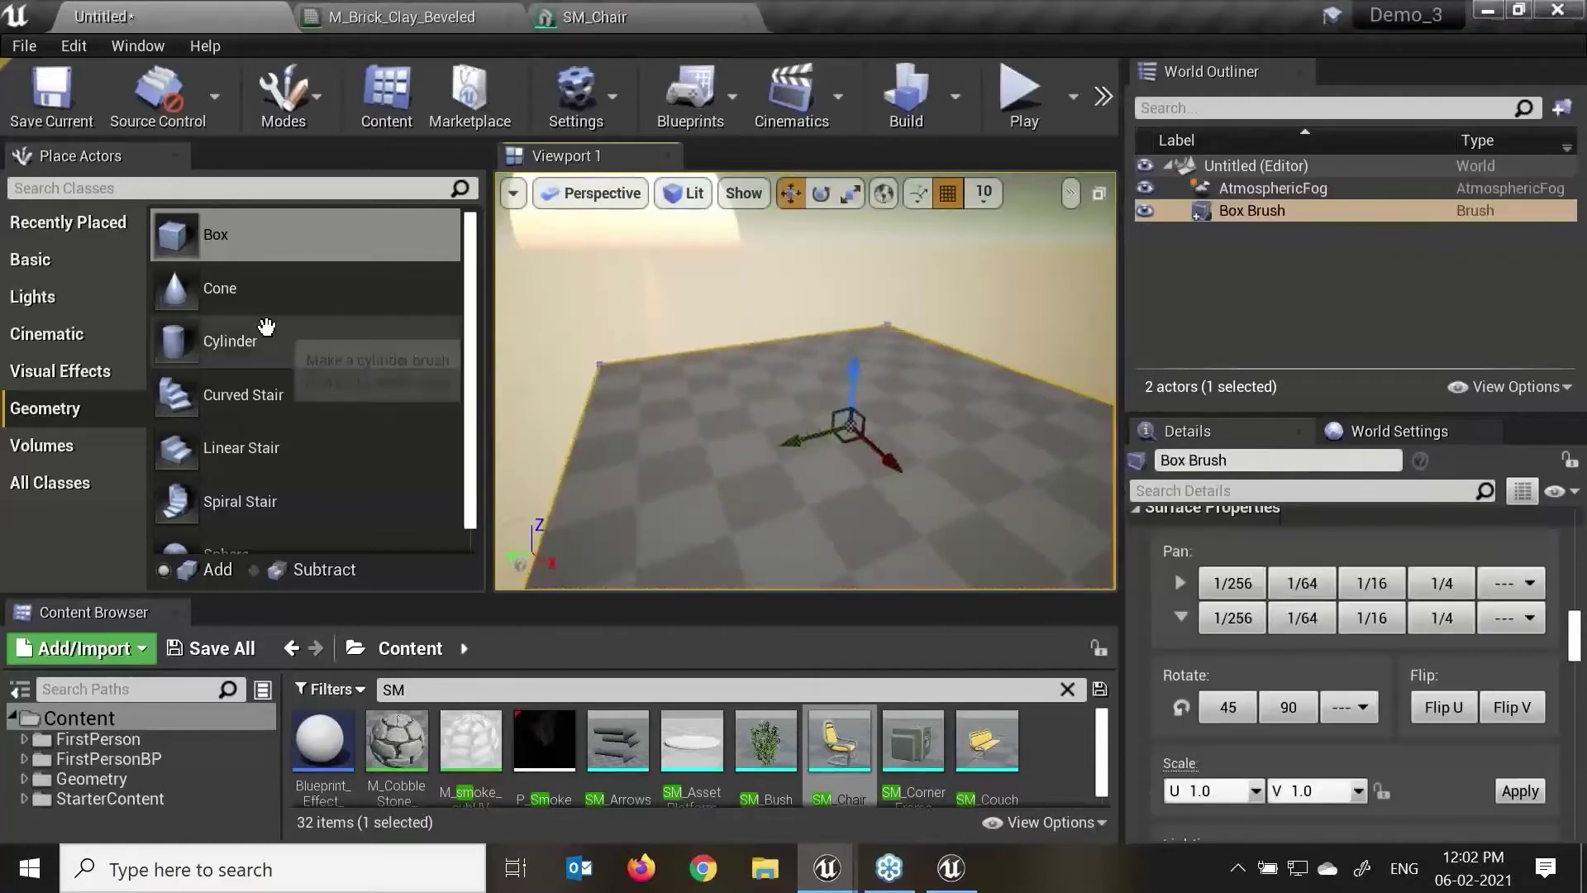
{"action": "left_click", "coordinate": [57, 377]}
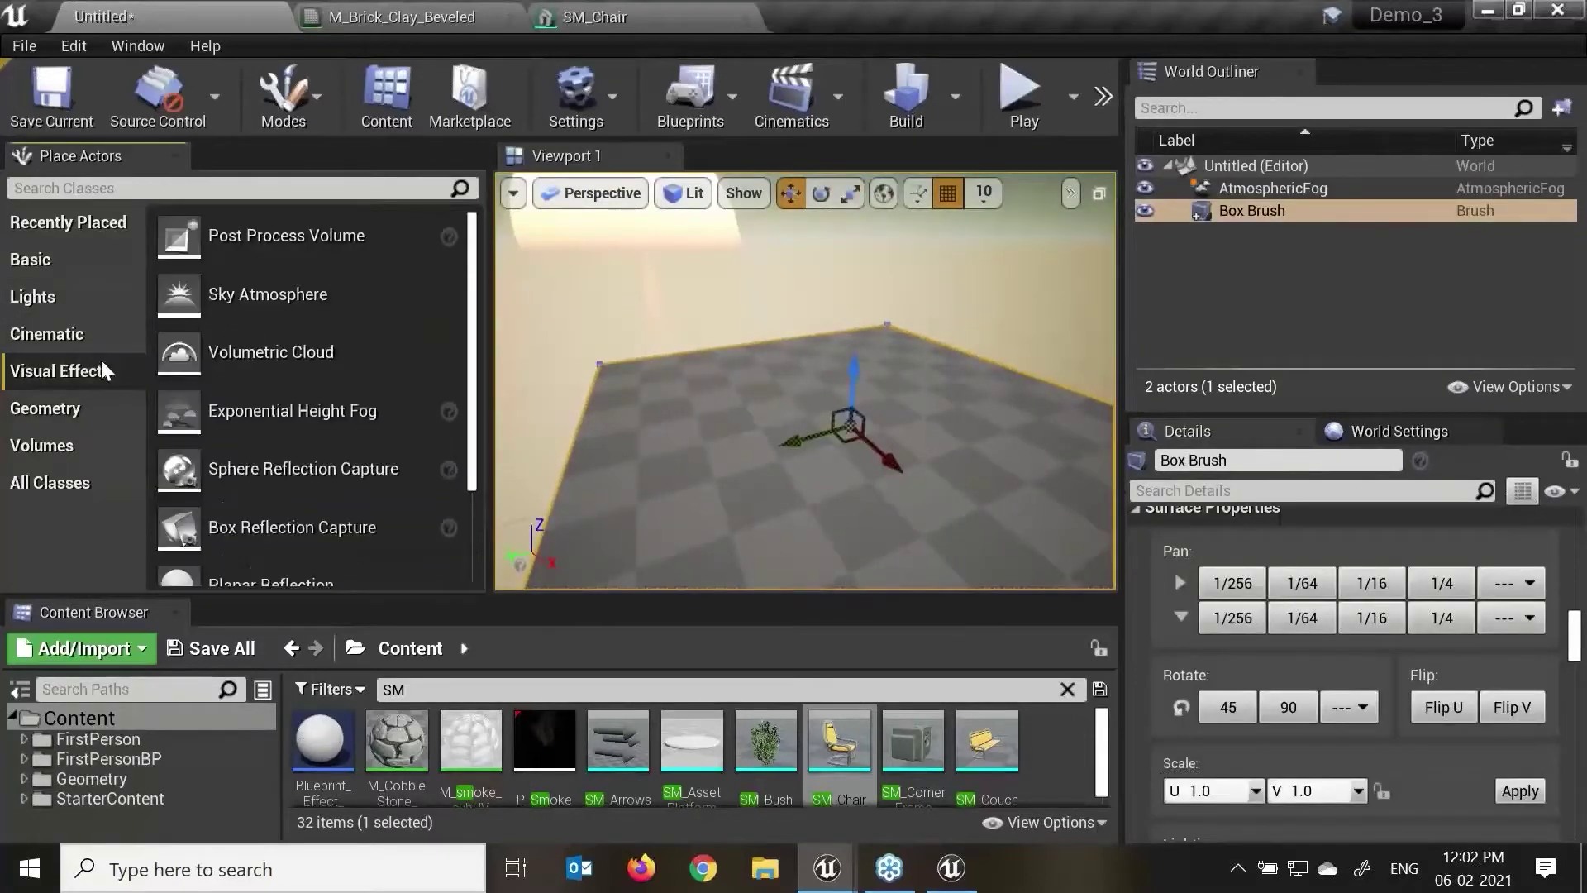
{"action": "left_click", "coordinate": [73, 304]}
{"action": "left_click_drag", "start_coordinate": [256, 236], "coordinate": [849, 330]}
{"action": "left_click_drag", "start_coordinate": [781, 451], "coordinate": [785, 436], "text": "alt"}
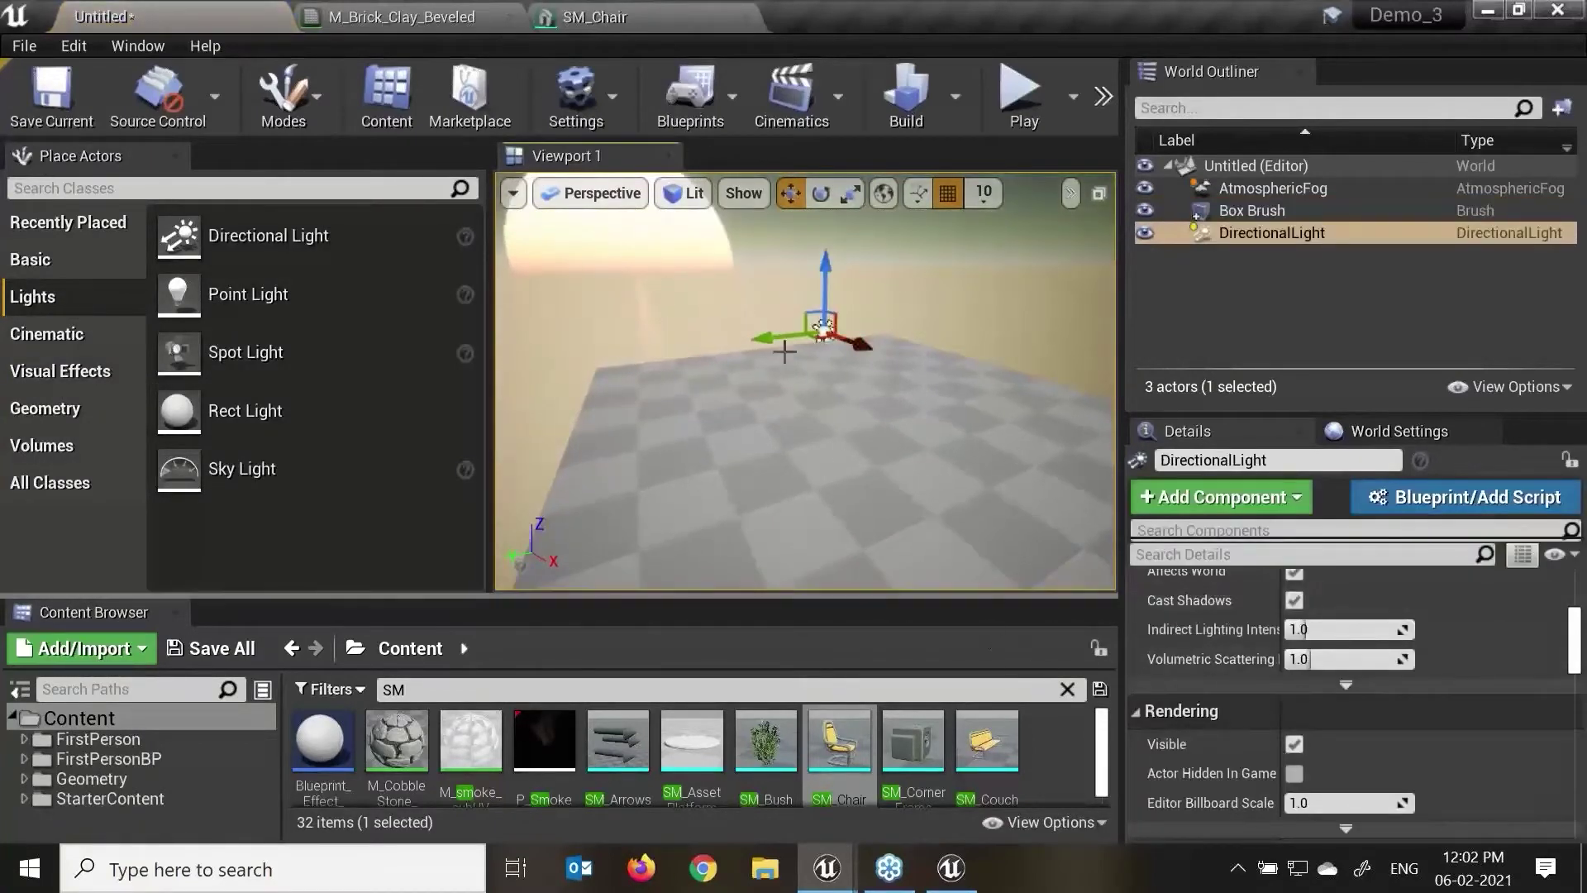
{"action": "left_click_drag", "start_coordinate": [835, 280], "coordinate": [837, 231]}
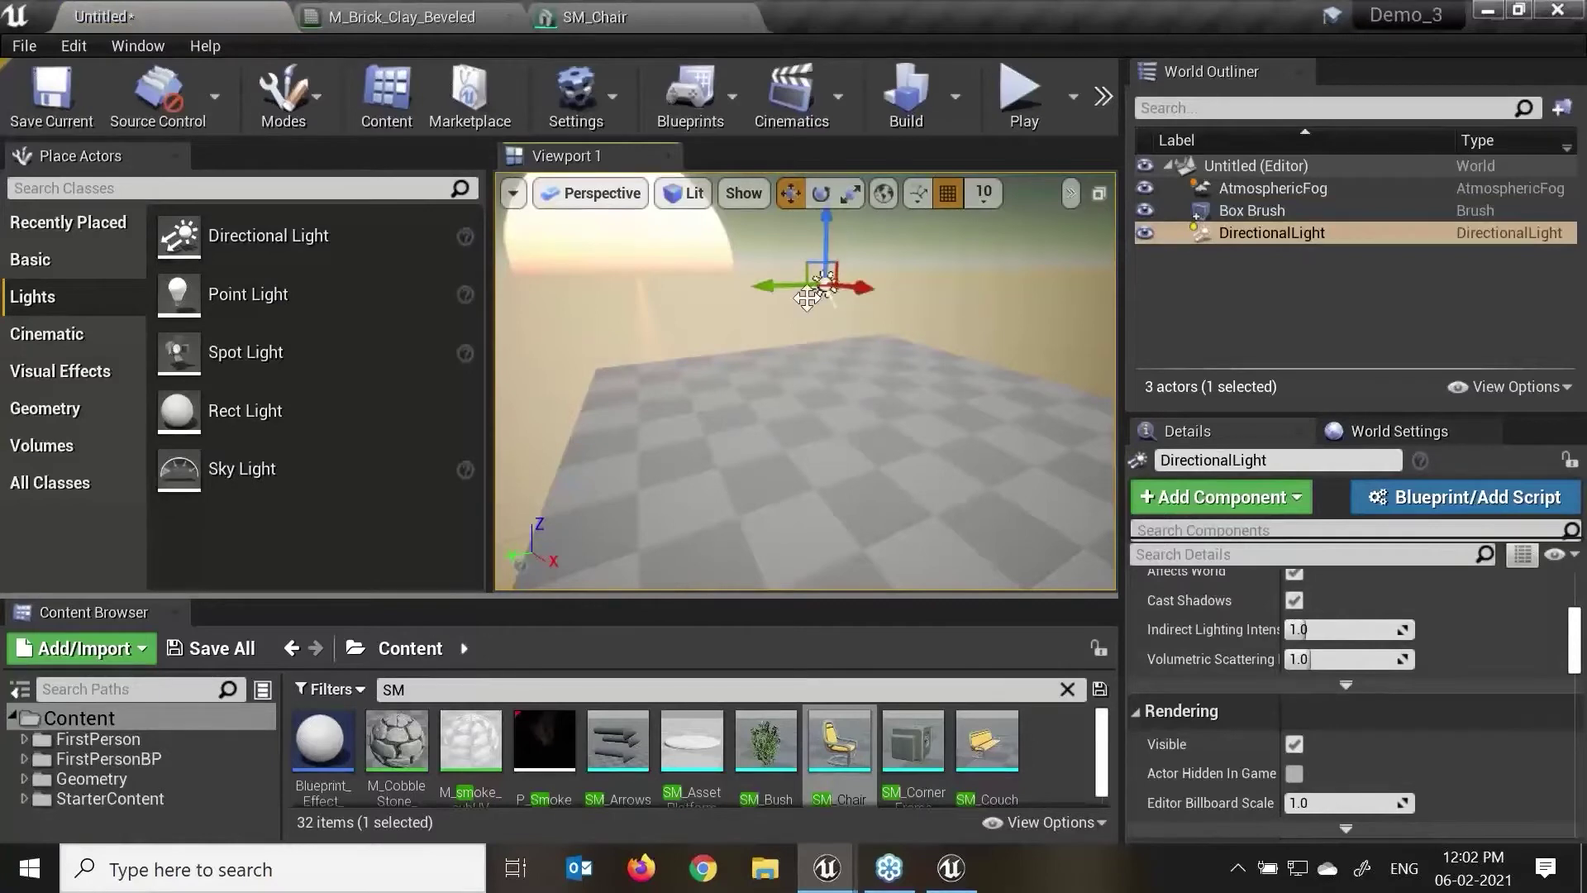
Step: Rename the directional light to "sunlight"
{"action": "left_click_drag", "start_coordinate": [1296, 460], "coordinate": [1140, 463]}
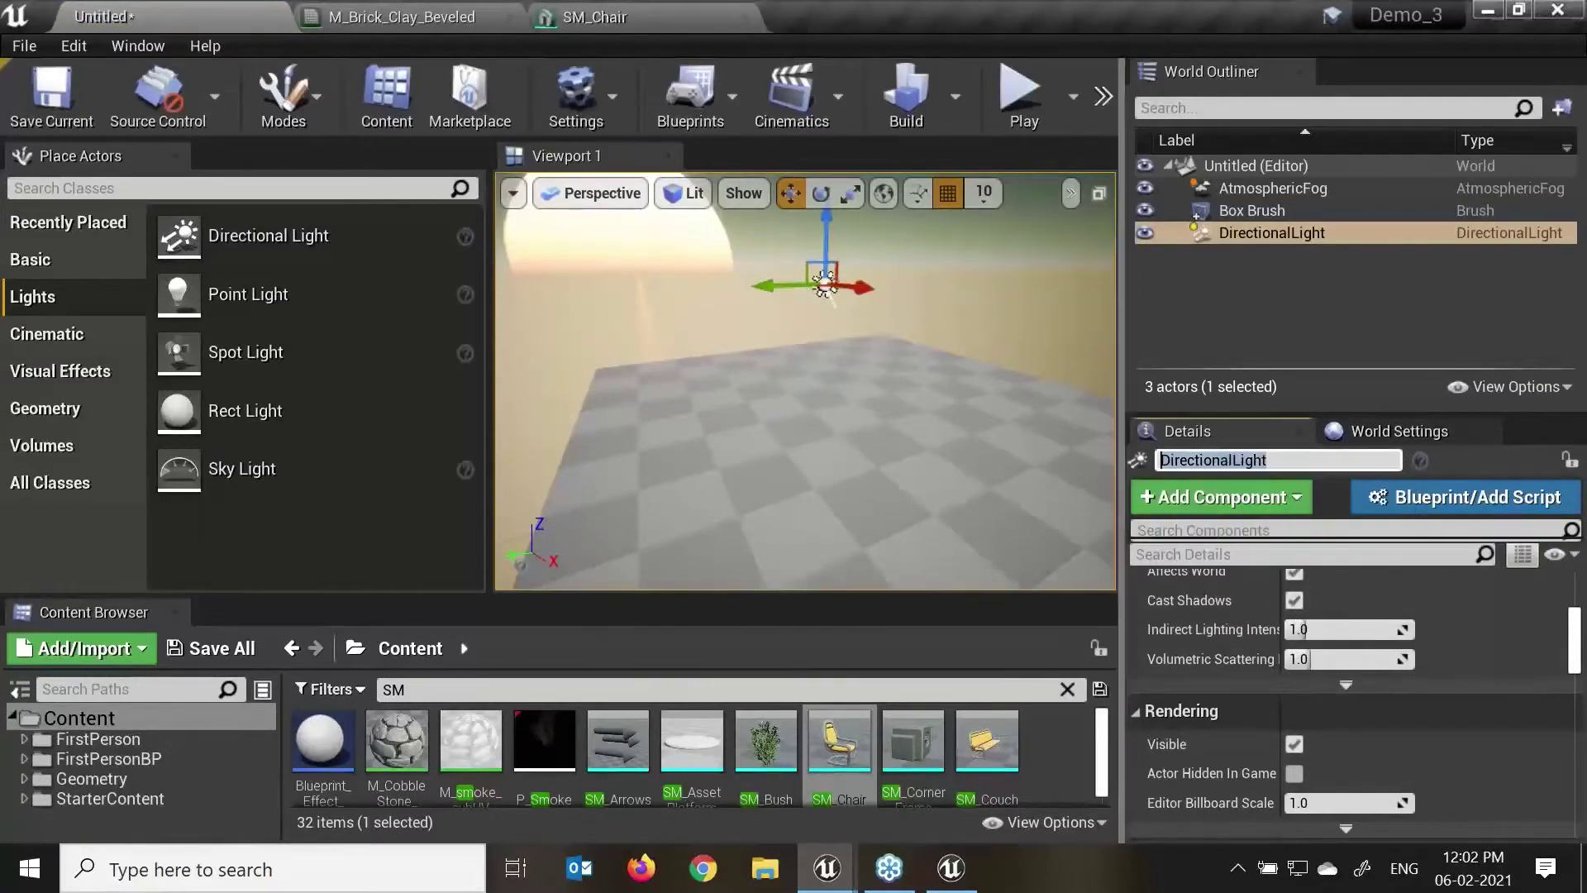
{"action": "type", "text": "sunlo"}
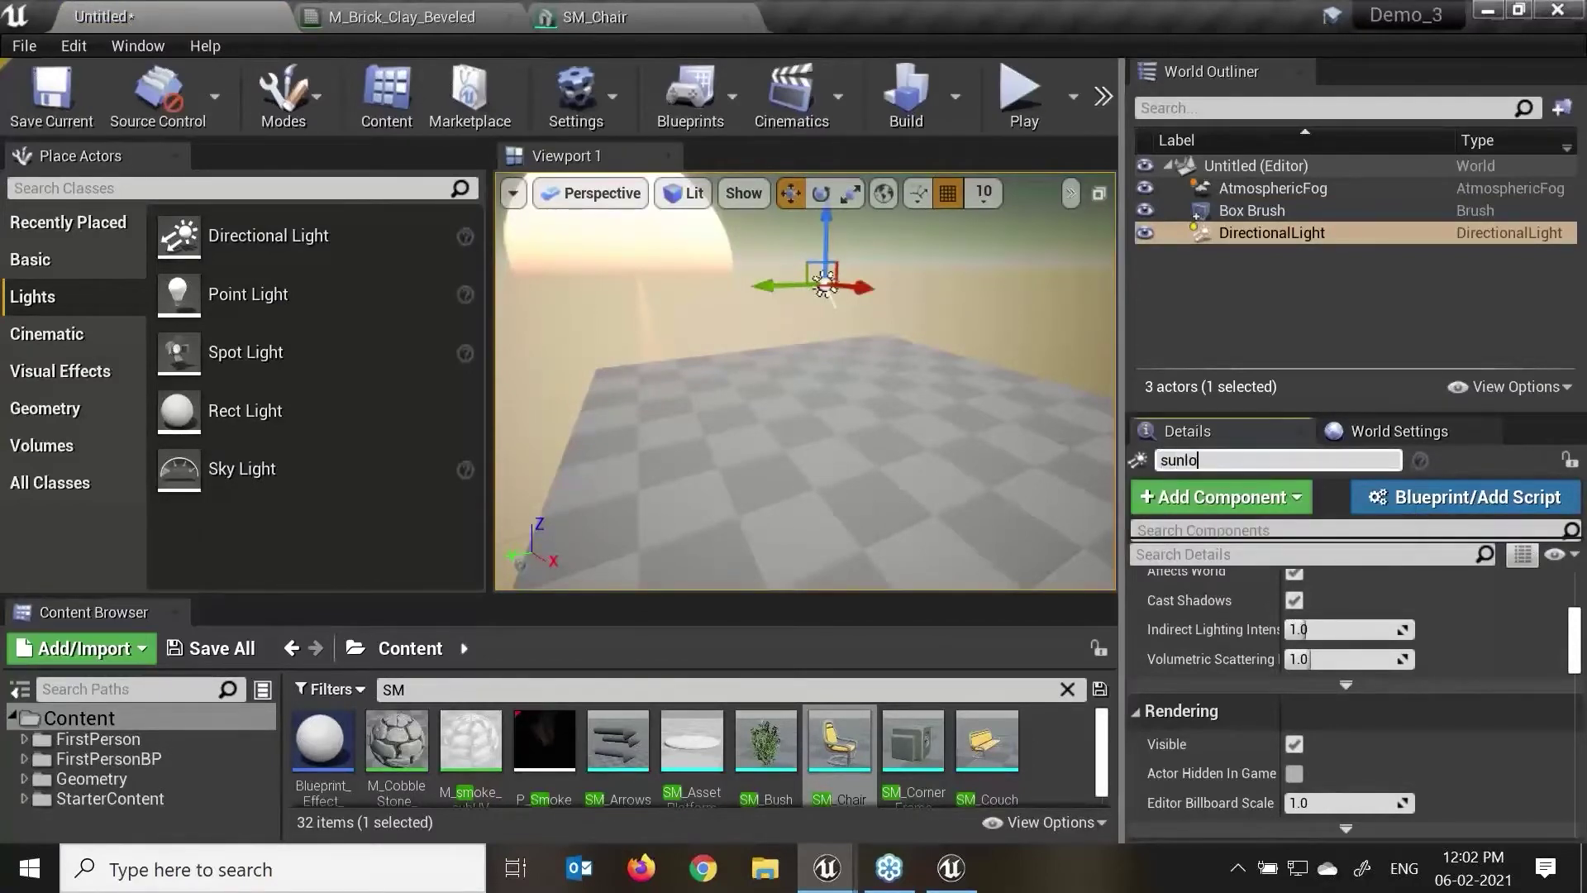
{"action": "key", "text": "BackSpace"}
{"action": "key", "text": "BackSpace"}
{"action": "type", "text": "sunlight"}
{"action": "key", "text": "Return"}
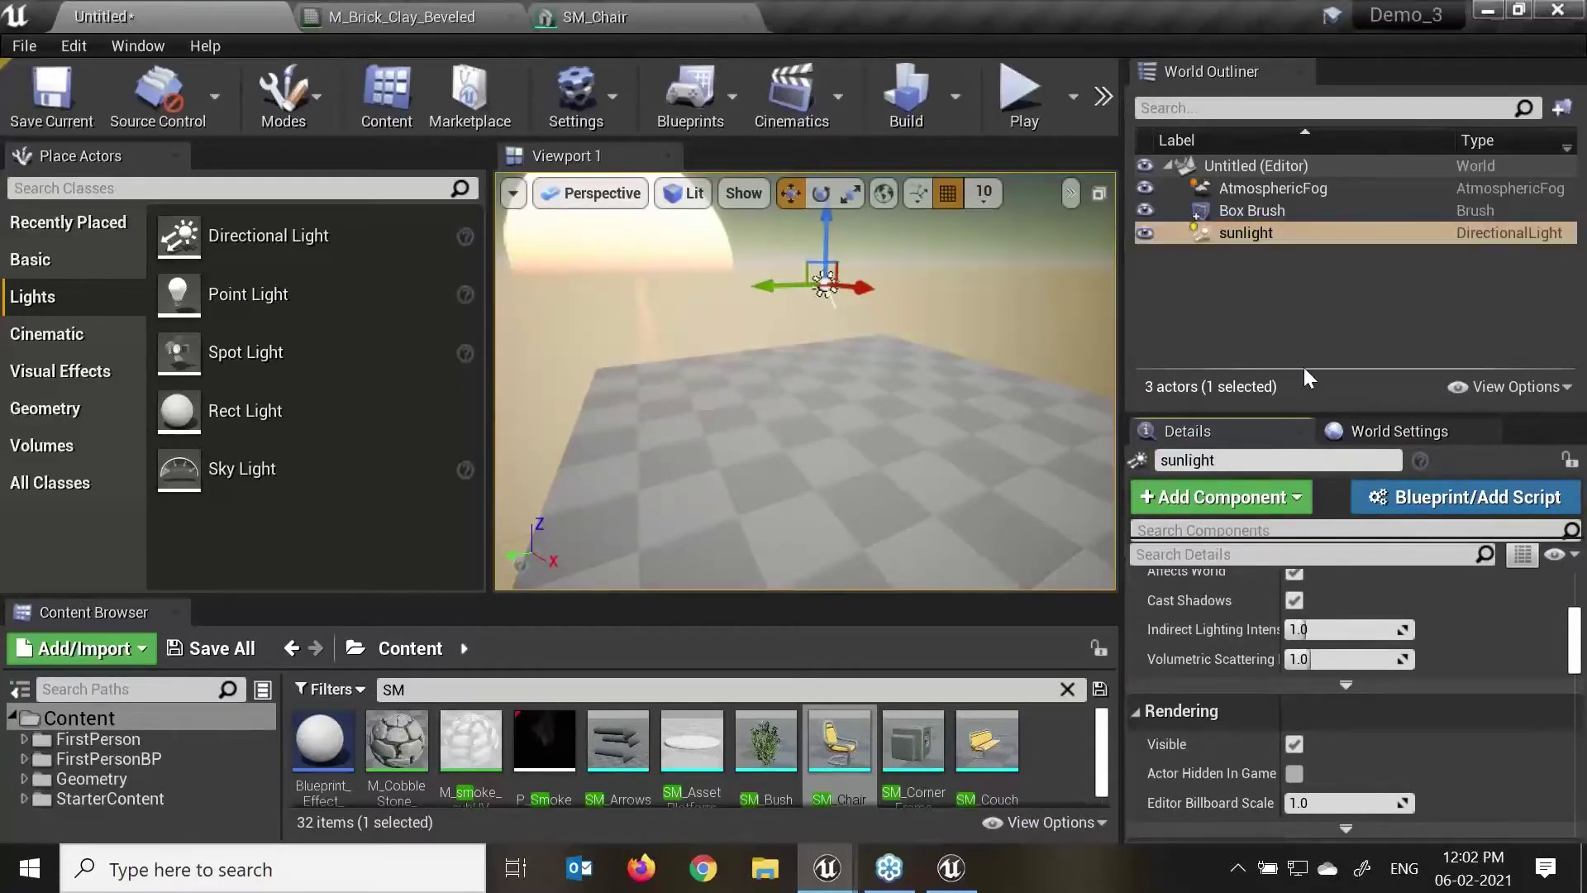
Step: Rotate the sunlight above the box brush to change its direction
{"action": "left_click_drag", "start_coordinate": [864, 333], "coordinate": [860, 321], "text": "alt"}
{"action": "right_click_drag", "start_coordinate": [867, 321], "coordinate": [869, 313]}
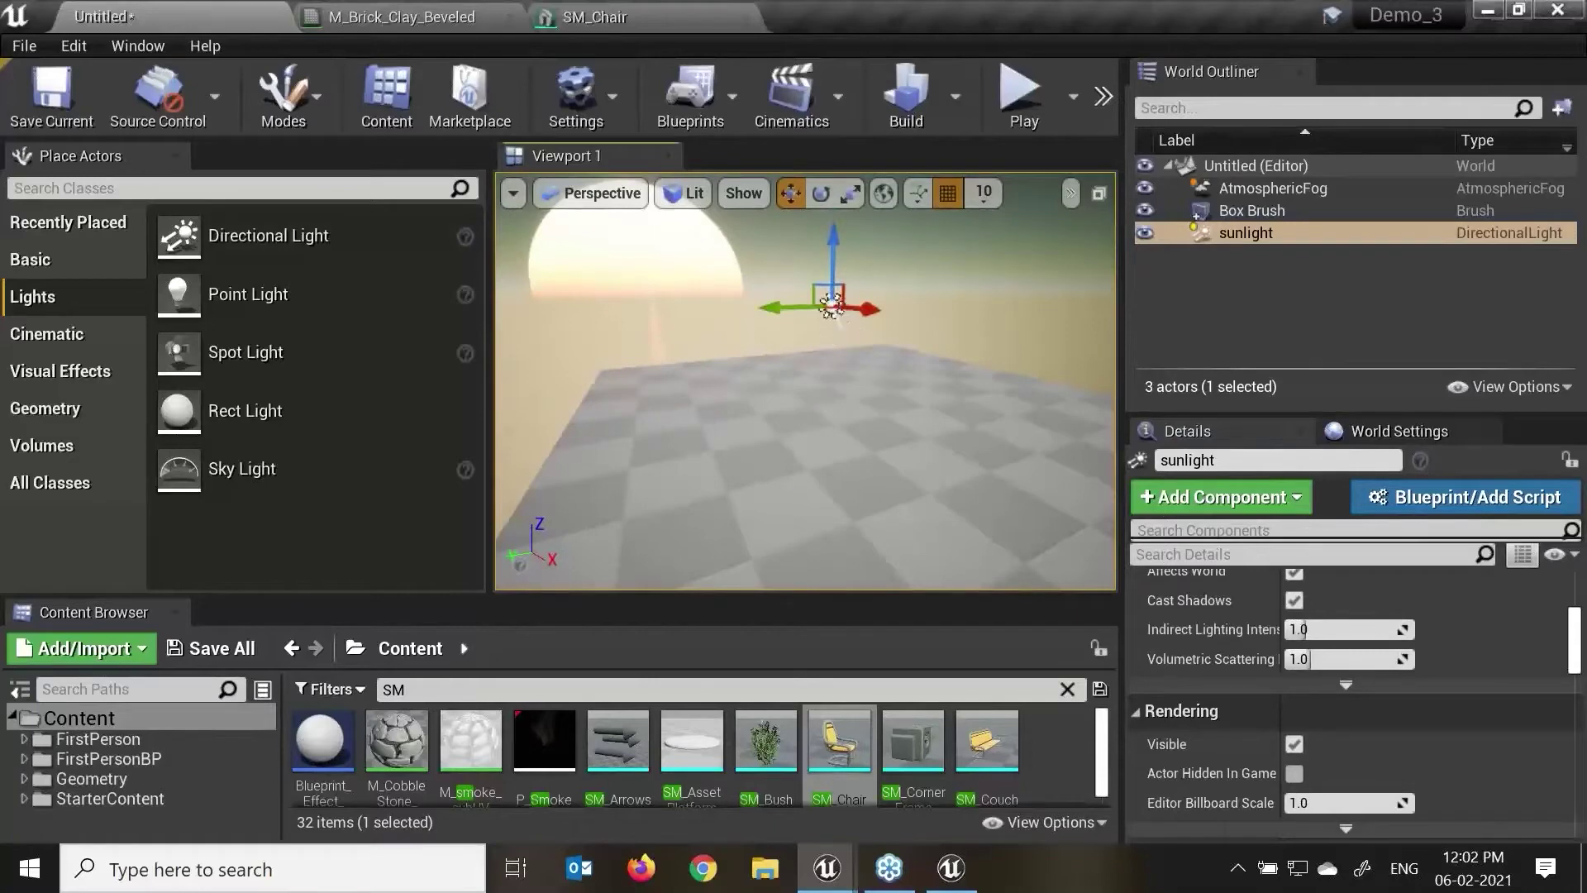
{"action": "key", "text": "e"}
{"action": "left_click_drag", "start_coordinate": [881, 255], "coordinate": [909, 306]}
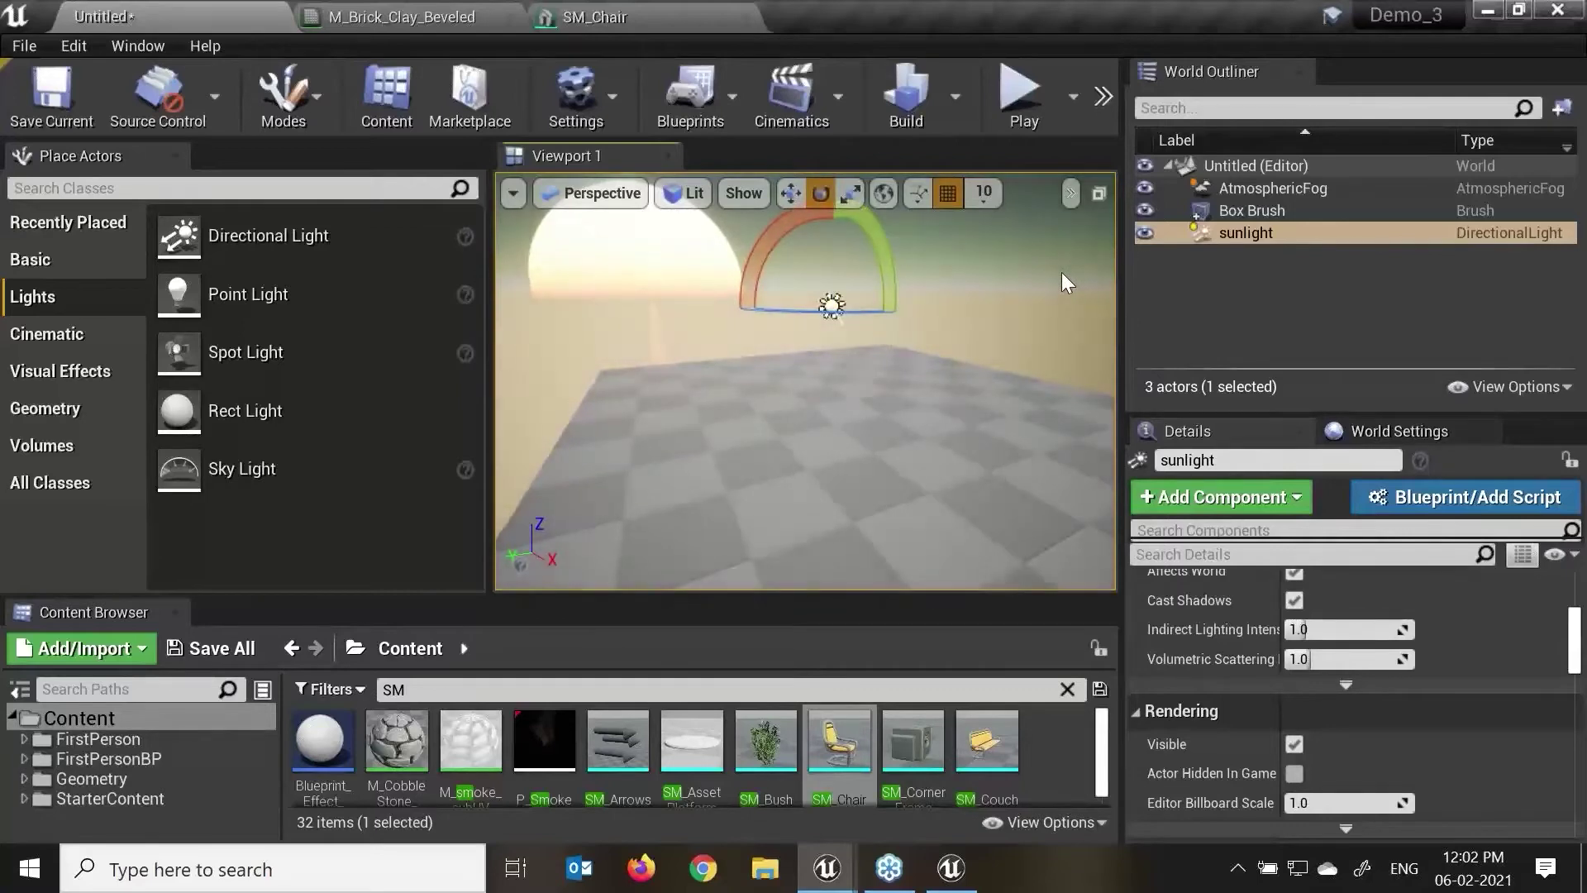
Step: Filter the sunlight's properties by "atmo" and enable Atmosphere Sun Light
{"action": "left_click", "coordinate": [1271, 560]}
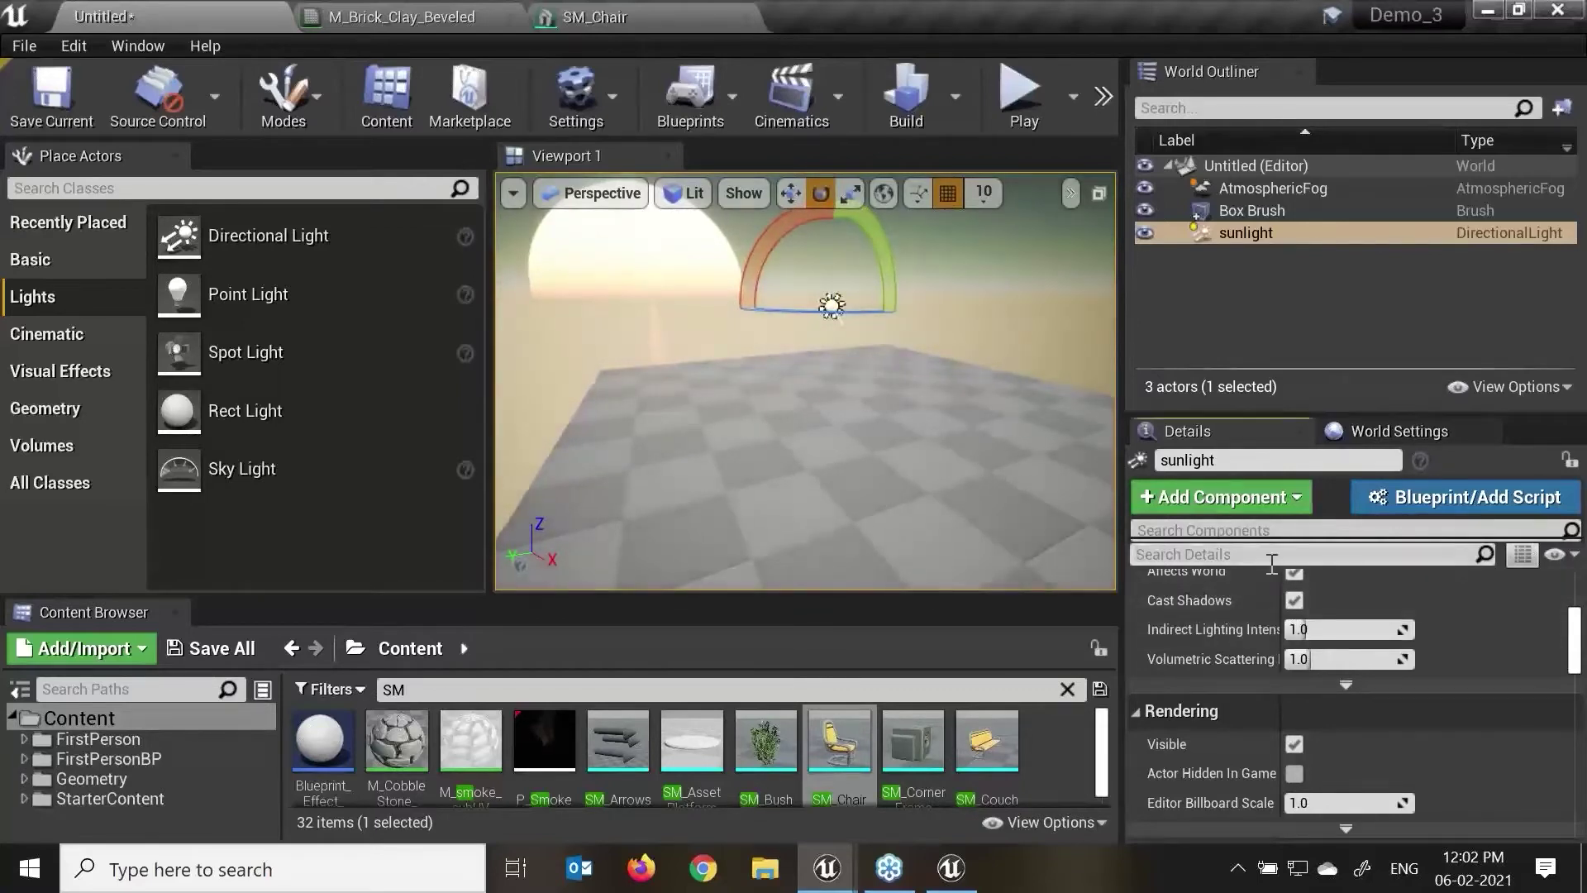
{"action": "type", "text": "atmo"}
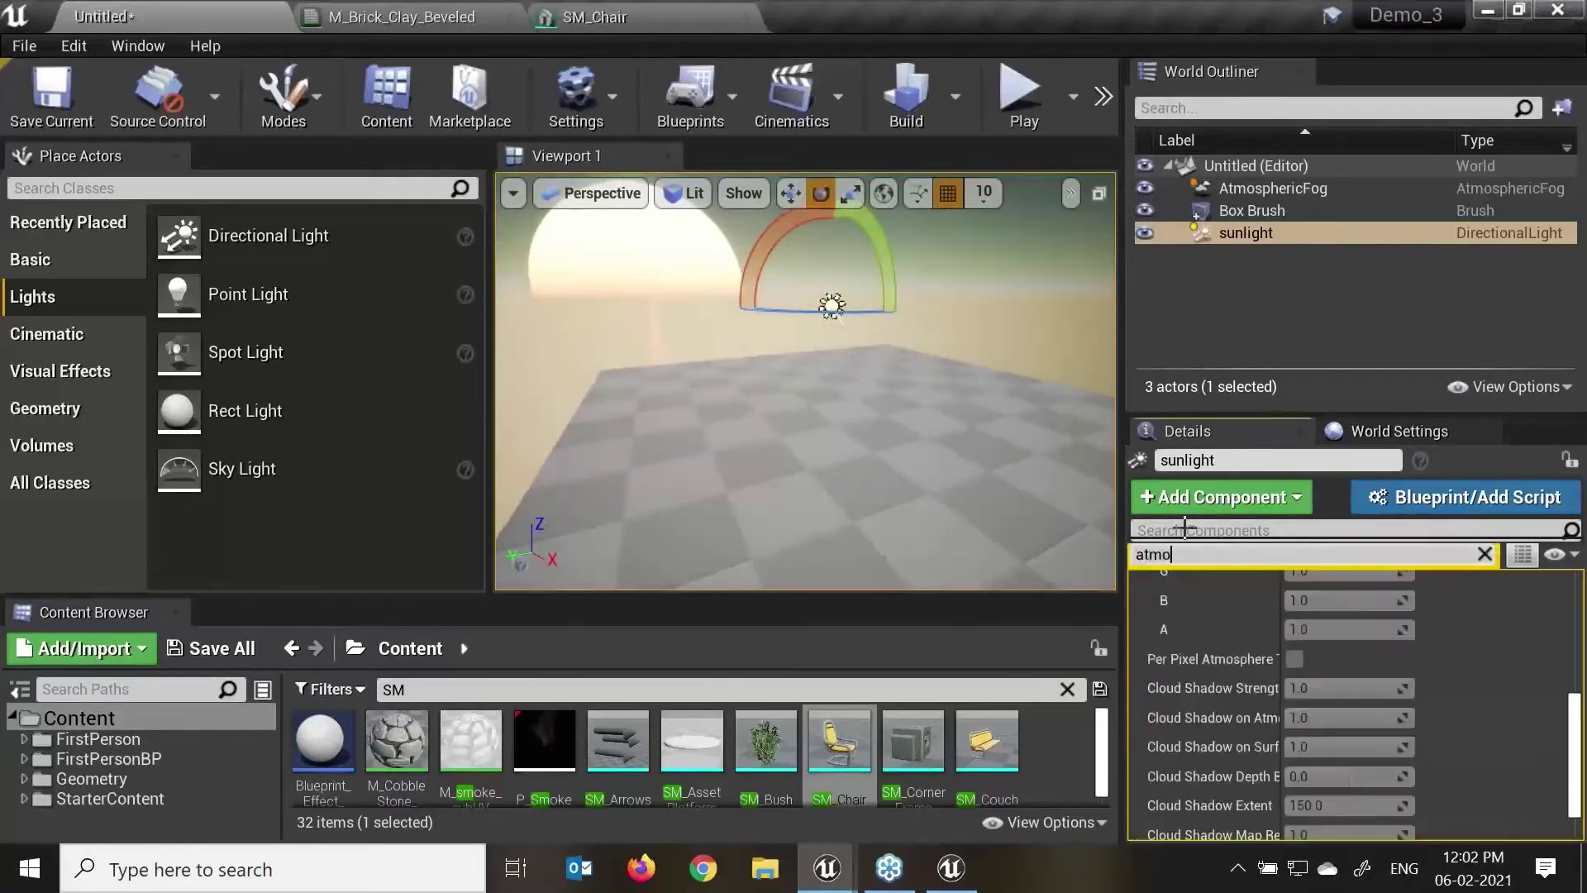
{"action": "scroll", "coordinate": [1258, 678], "scroll_direction": "up", "scroll_amount": 5}
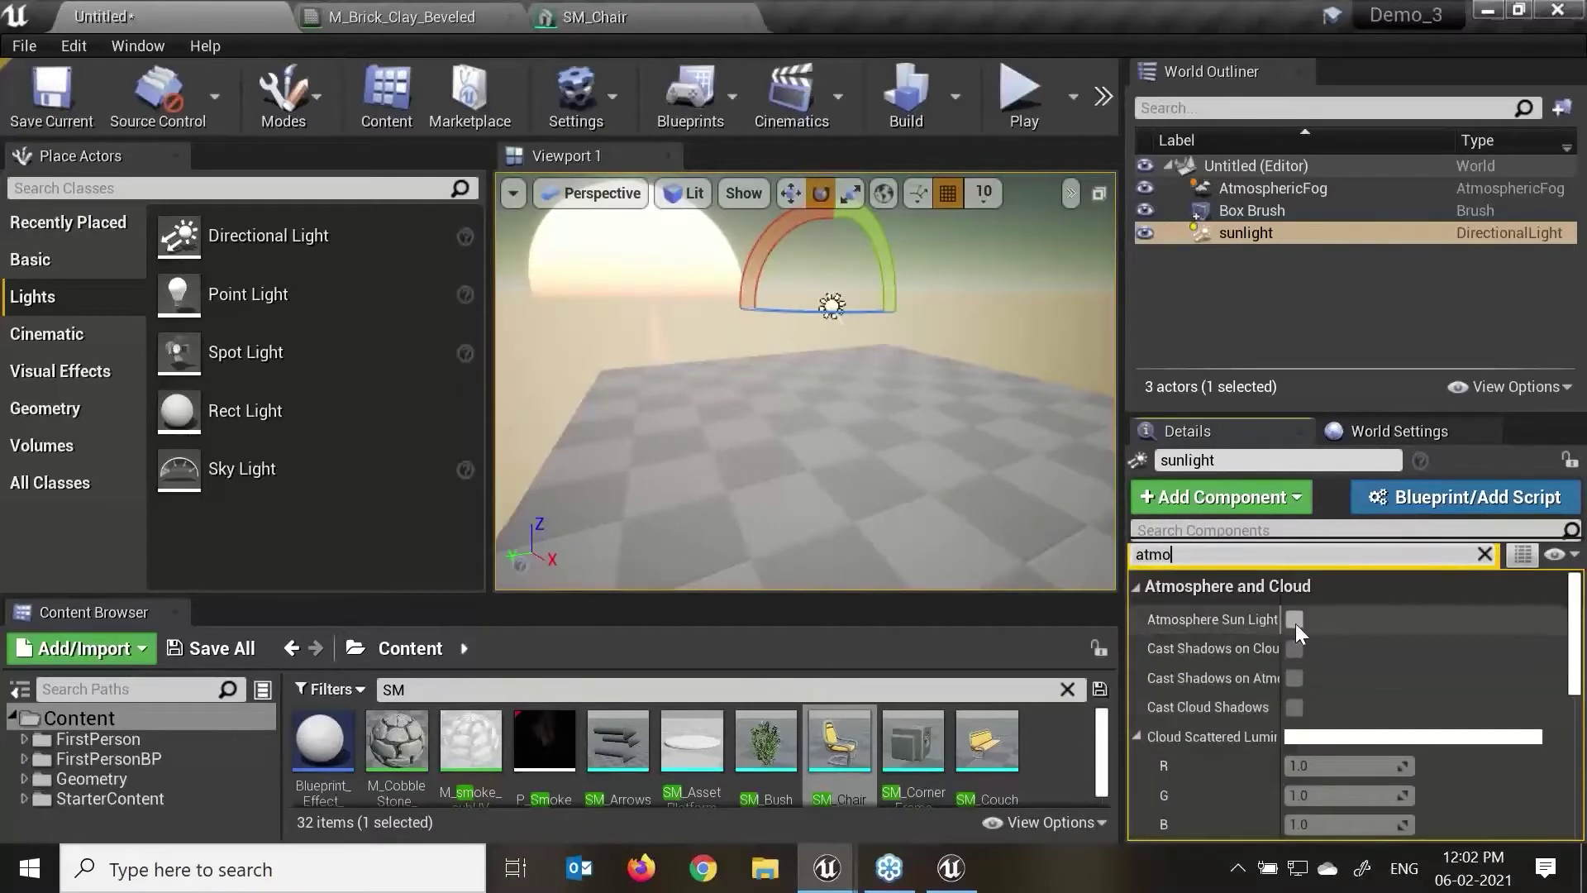
{"action": "left_click", "coordinate": [1296, 619]}
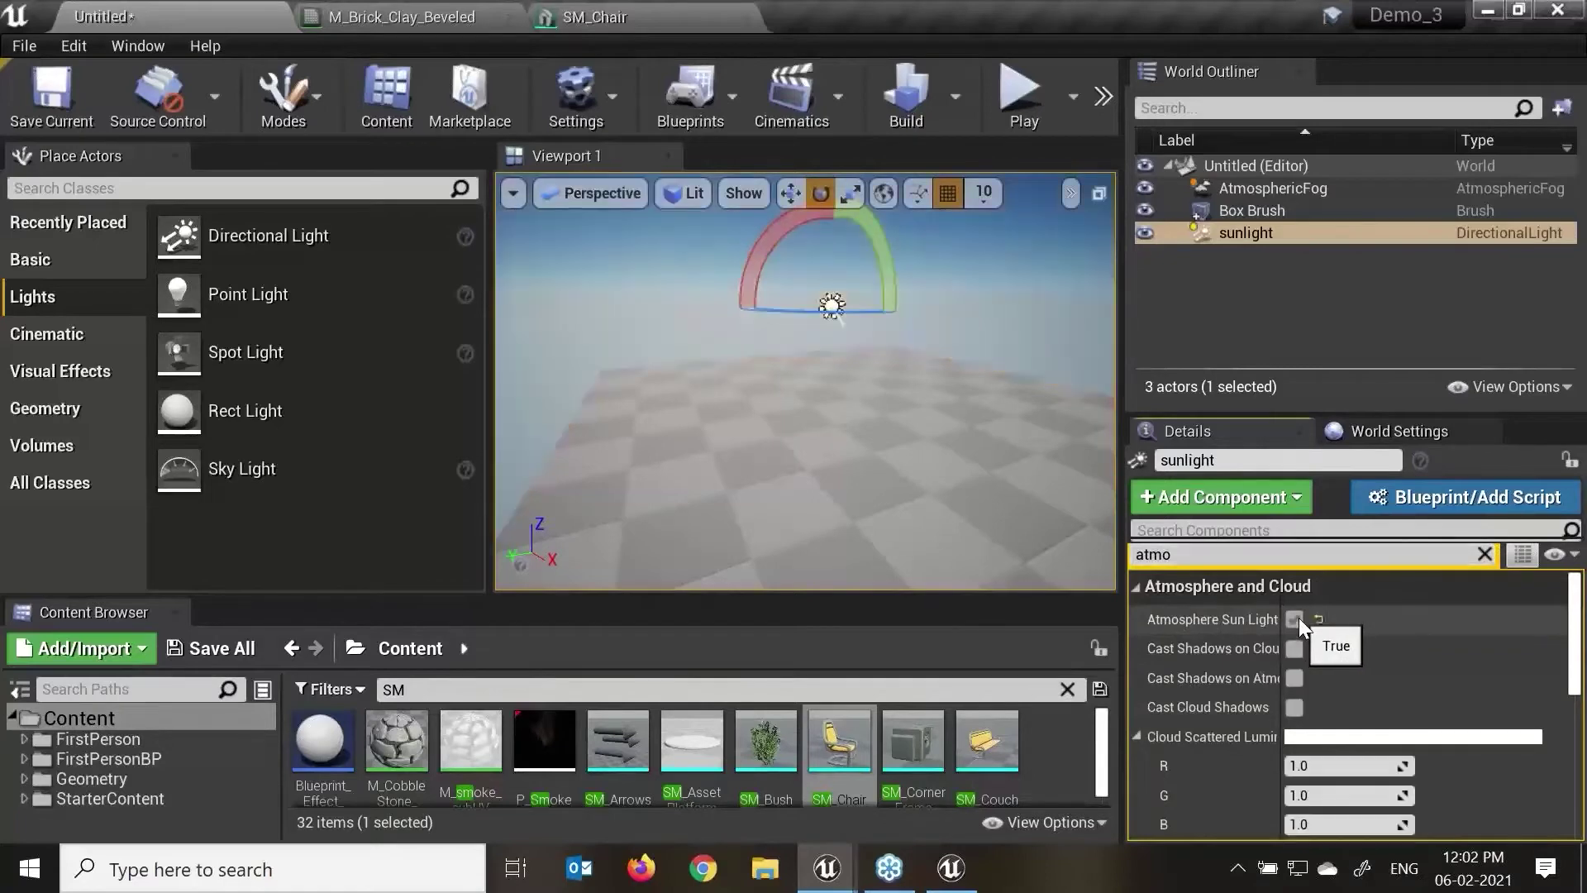
Step: Rotate the sunlight repeatedly to redirect the sun, to about 438.5° X, -16.5° Y and 1025.7° Z
{"action": "mouse_move", "coordinate": [933, 453]}
{"action": "right_mouse_down"}
{"action": "mouse_move", "coordinate": [908, 394]}
{"action": "mouse_move", "coordinate": [723, 381]}
{"action": "mouse_move", "coordinate": [1044, 470]}
{"action": "mouse_move", "coordinate": [910, 438]}
{"action": "right_mouse_up"}
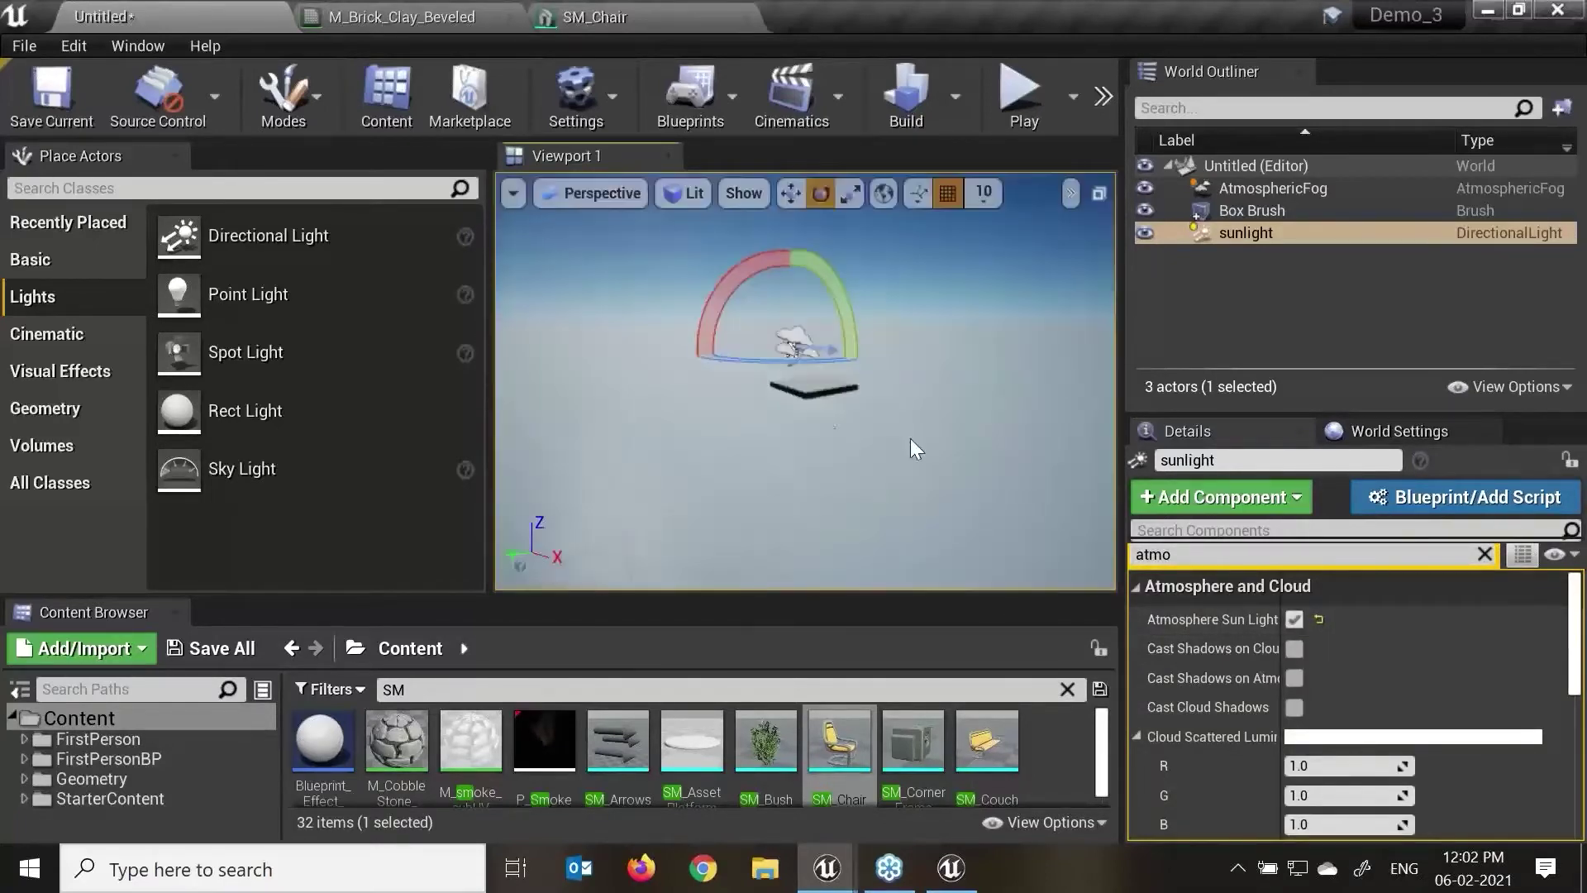
{"action": "key", "text": "w"}
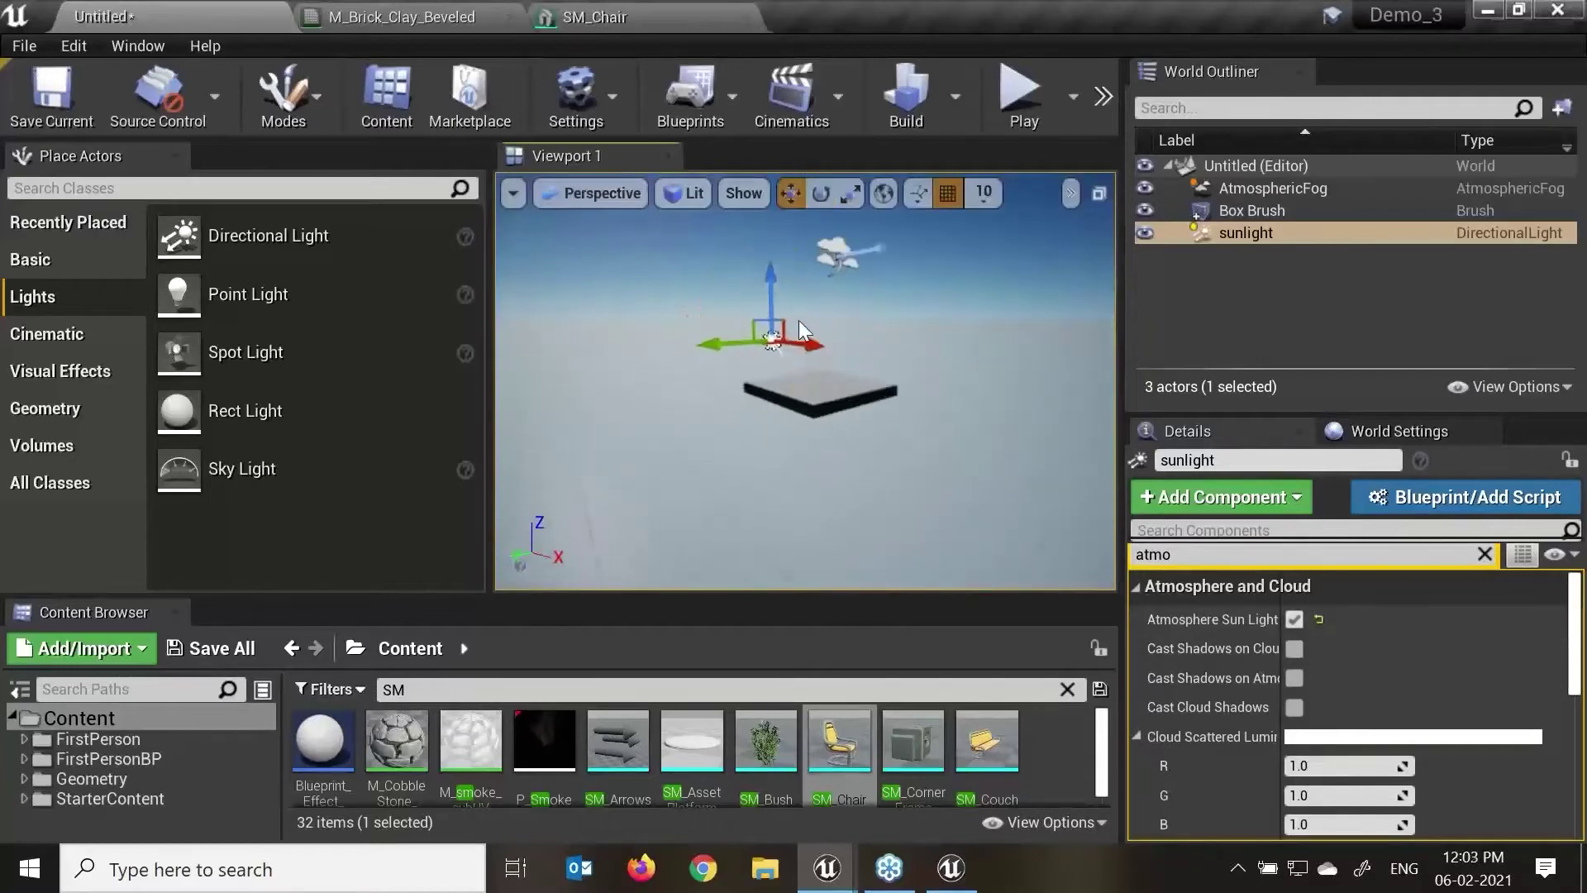
{"action": "key", "text": "e"}
{"action": "left_click_drag", "start_coordinate": [829, 308], "coordinate": [813, 359]}
{"action": "middle_click_drag", "start_coordinate": [813, 387], "coordinate": [857, 418]}
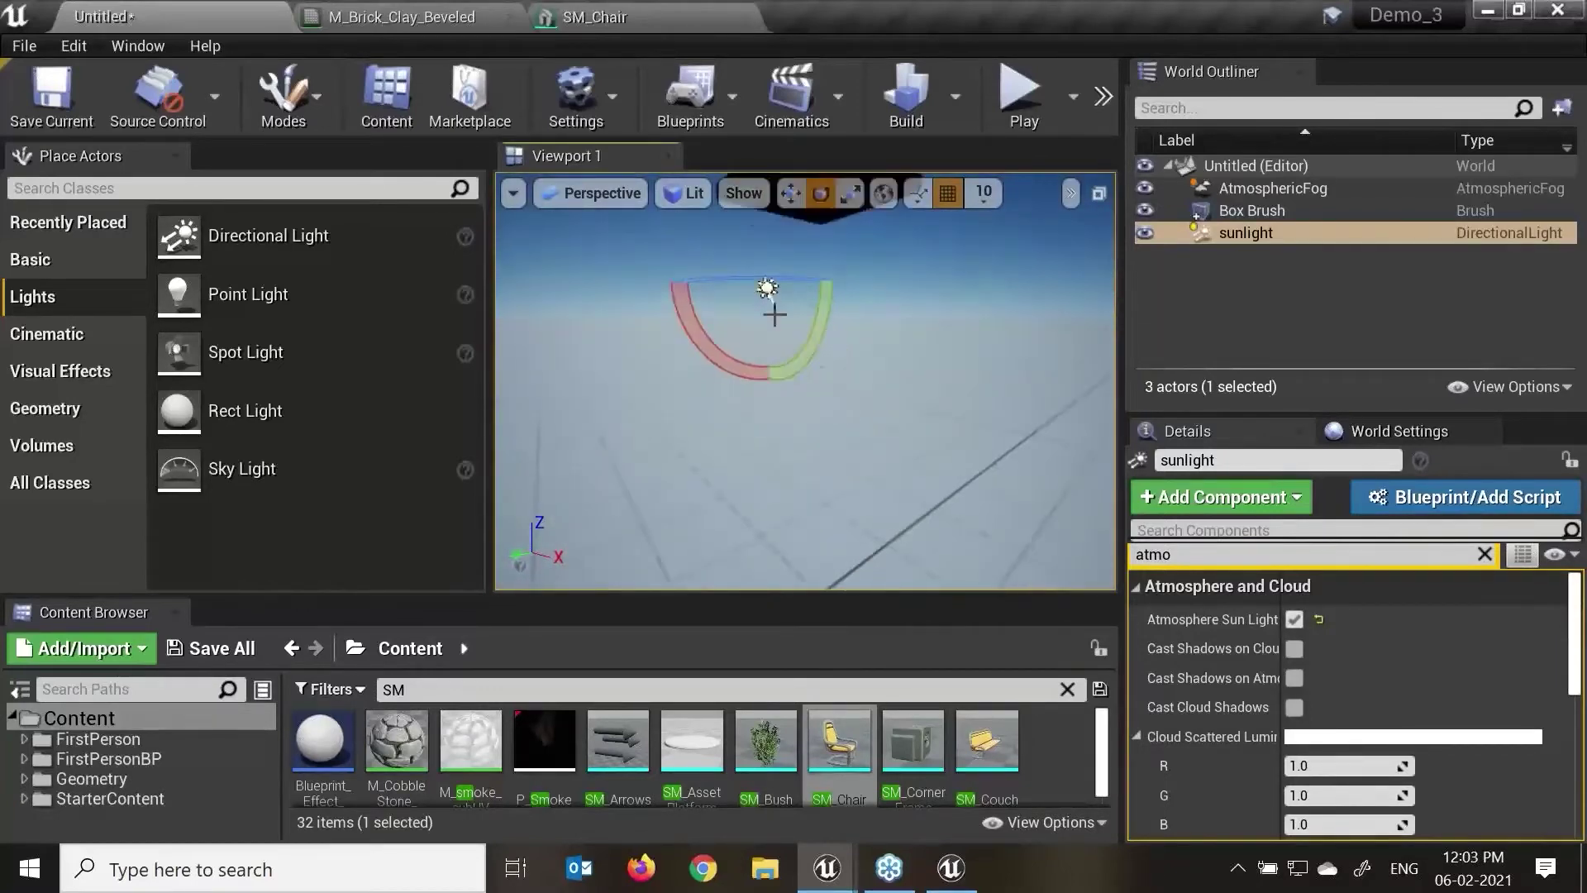
{"action": "scroll", "coordinate": [826, 333], "scroll_direction": "up", "scroll_amount": 3}
{"action": "left_click_drag", "start_coordinate": [765, 255], "coordinate": [790, 298]}
{"action": "scroll", "coordinate": [812, 375], "scroll_direction": "down", "scroll_amount": 1}
{"action": "middle_click_drag", "start_coordinate": [812, 376], "coordinate": [778, 232]}
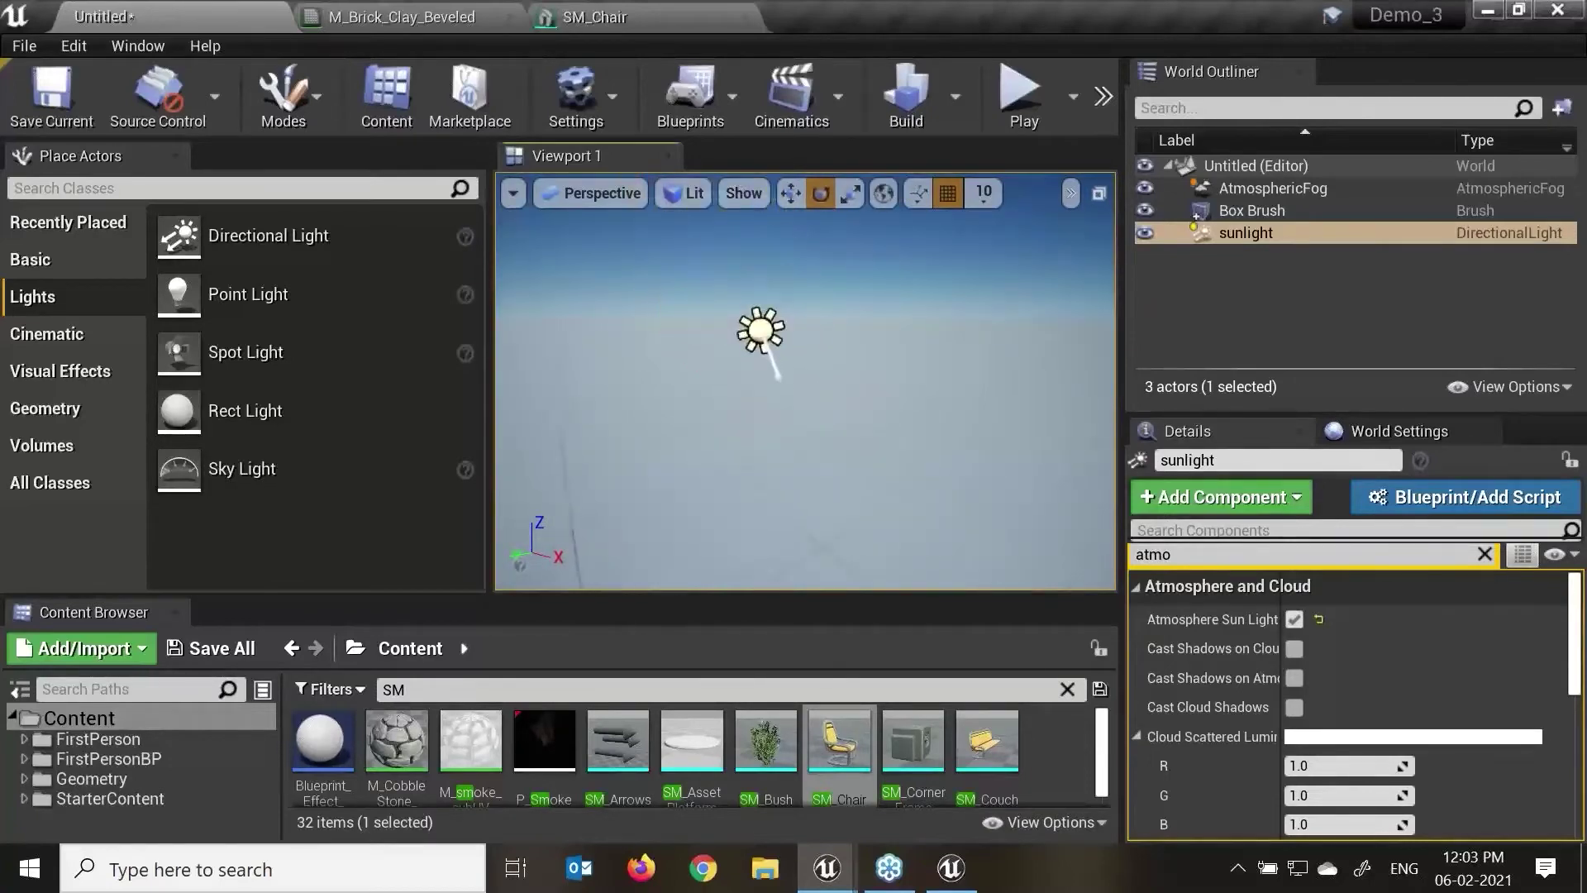
{"action": "left_click_drag", "start_coordinate": [807, 262], "coordinate": [826, 335]}
{"action": "left_click_drag", "start_coordinate": [721, 258], "coordinate": [821, 385]}
{"action": "left_click", "coordinate": [821, 385]}
{"action": "left_click", "coordinate": [773, 347]}
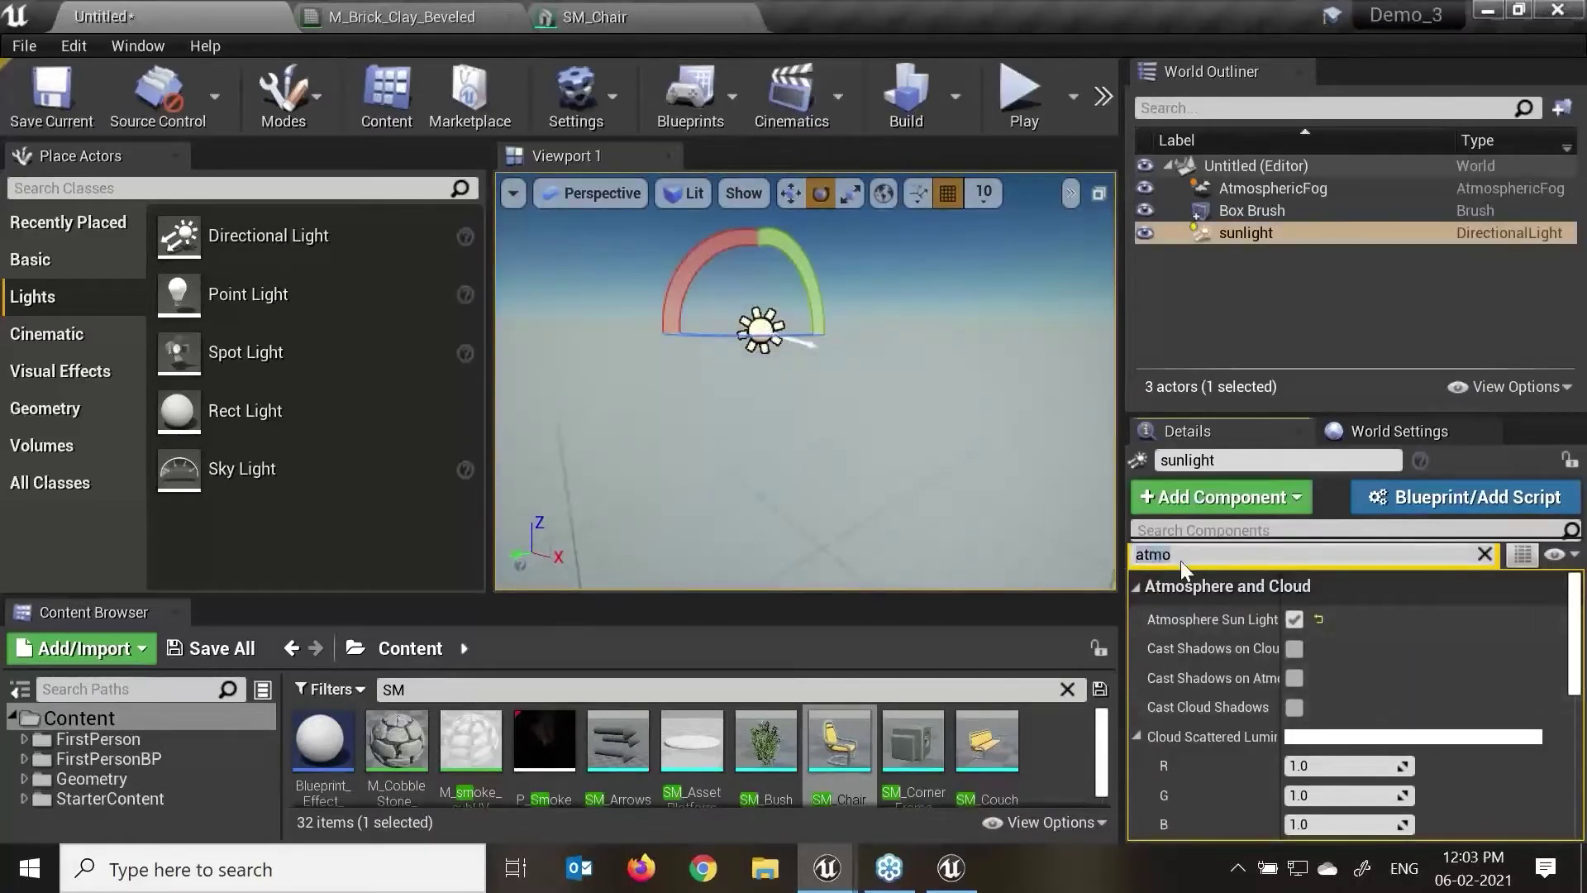
Step: Refilter the sunlight's properties by "atmos" and tilt the light's direction slightly further downward
{"action": "key", "text": "BackSpace"}
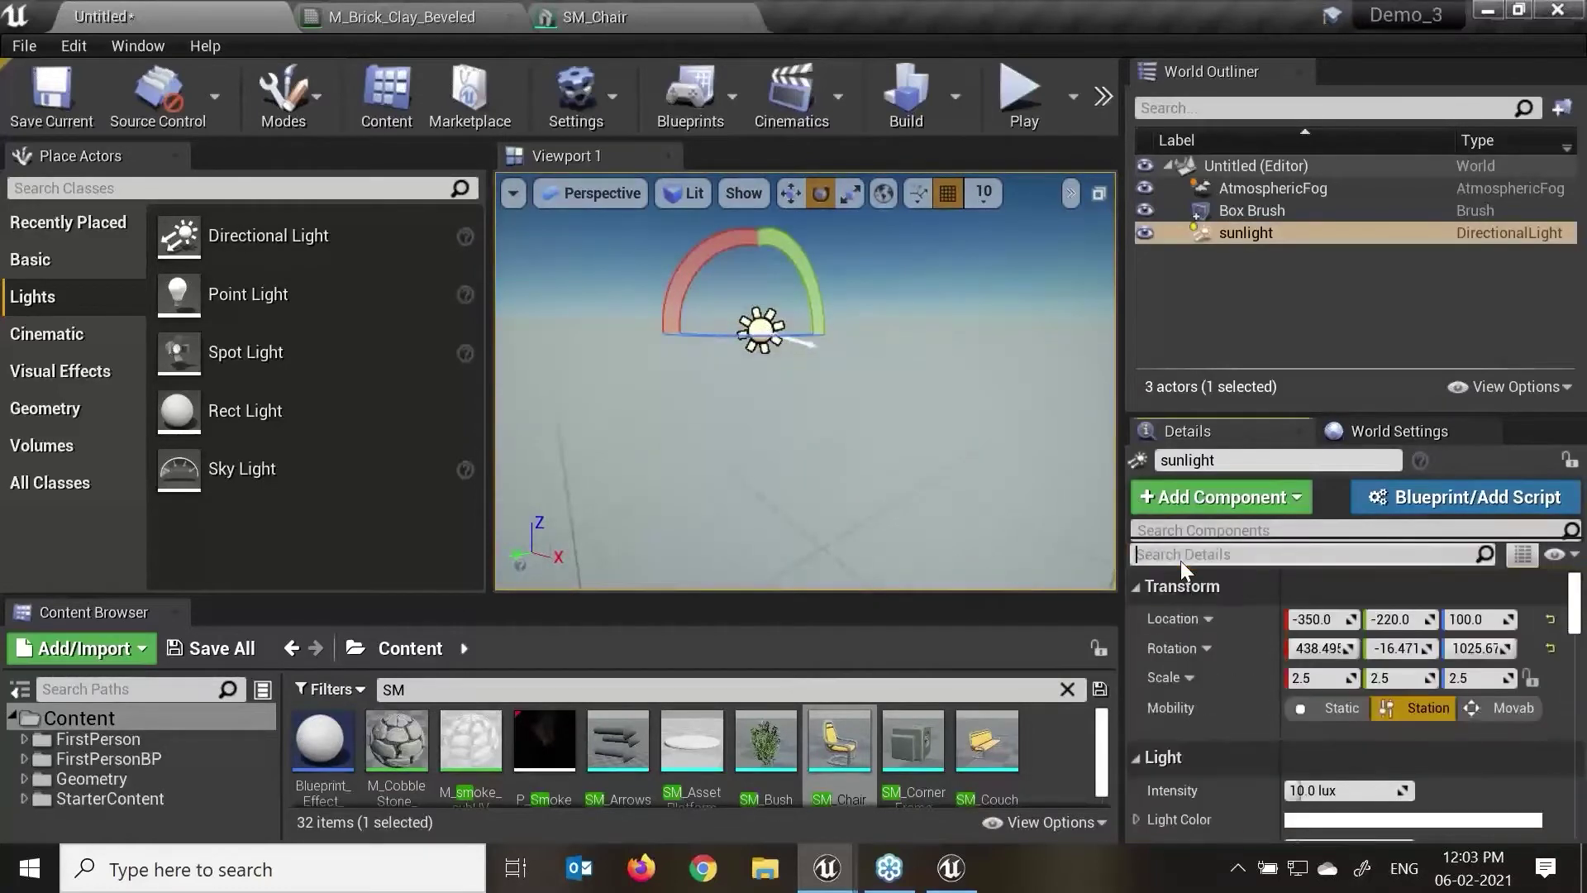
{"action": "type", "text": "atmos"}
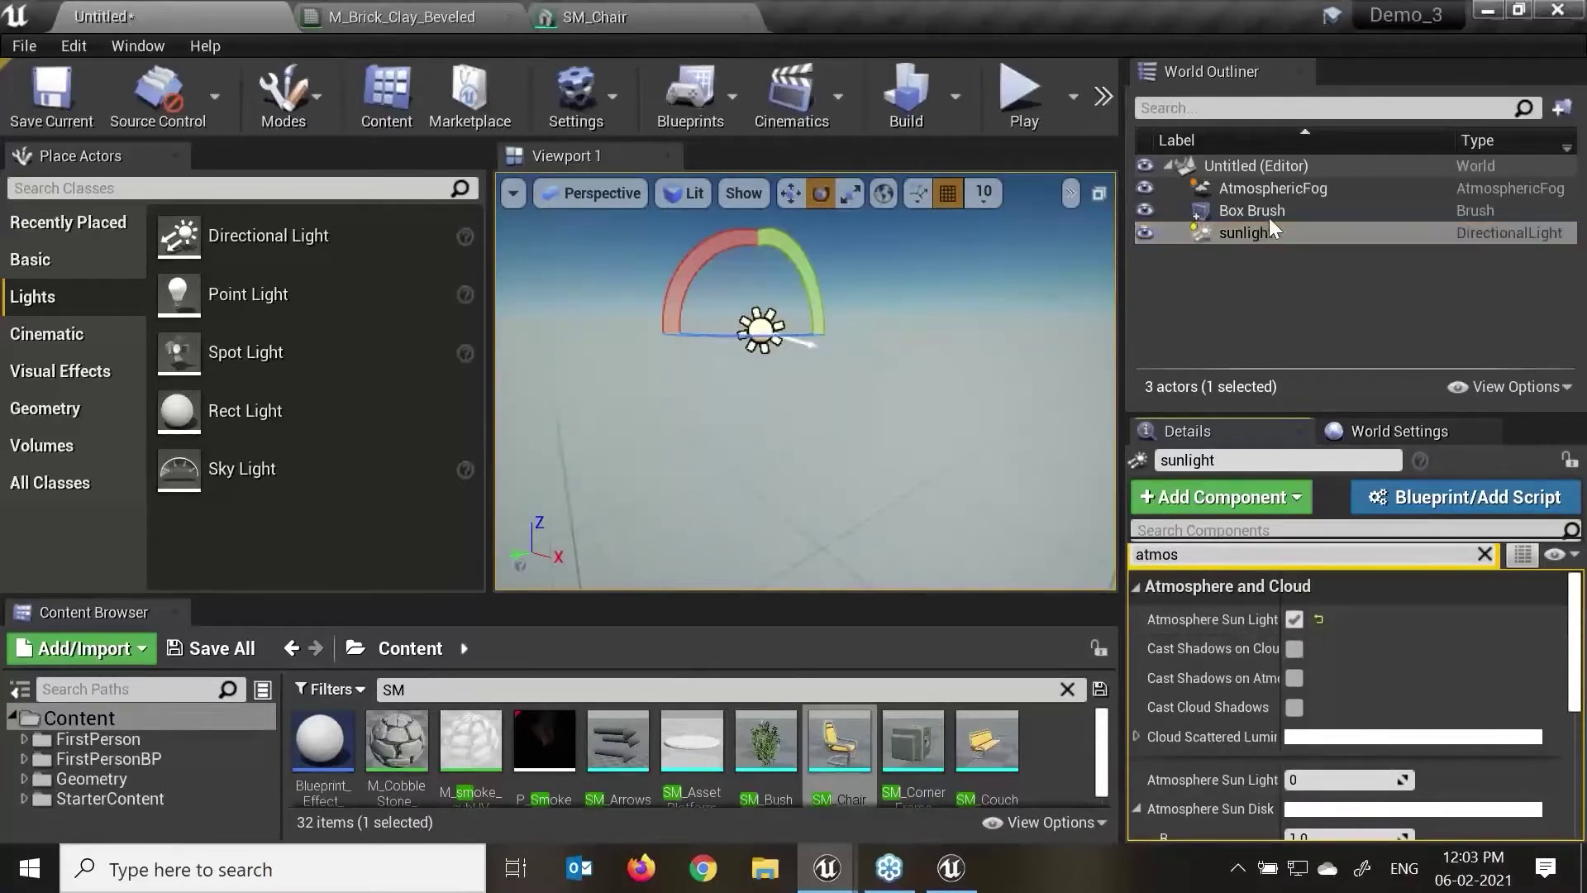
{"action": "mouse_move", "coordinate": [806, 273]}
{"action": "left_mouse_down"}
{"action": "mouse_move", "coordinate": [849, 339]}
{"action": "mouse_move", "coordinate": [818, 434]}
{"action": "mouse_move", "coordinate": [802, 245]}
{"action": "left_mouse_up"}
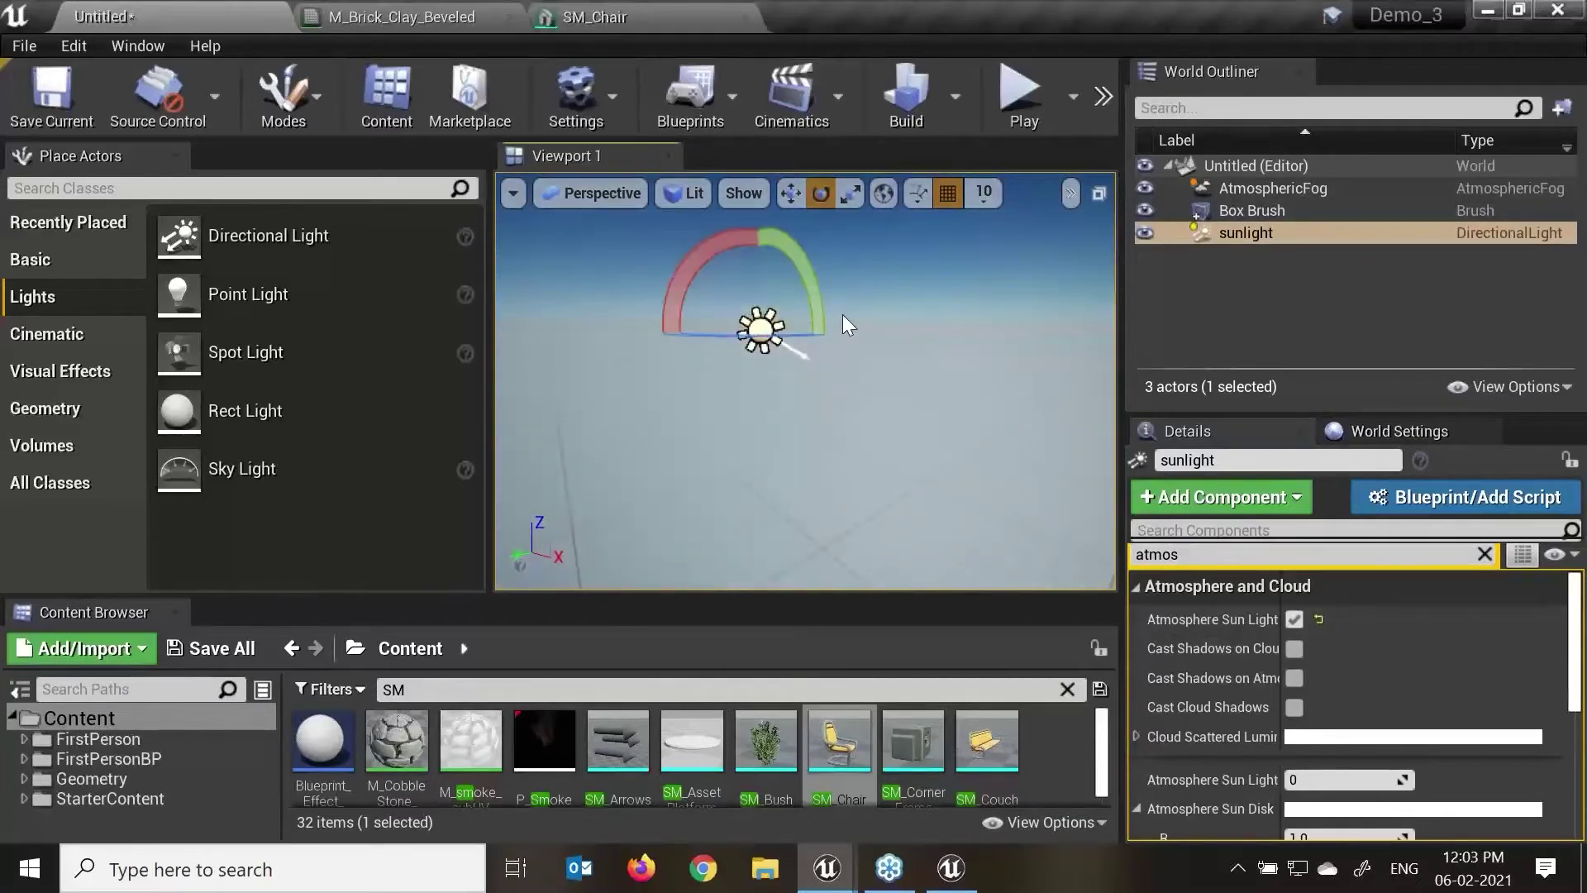
Step: Find BP_Sky_Sphere among the placeable actors, place it in the level, and clear the property filter
{"action": "left_click", "coordinate": [306, 191]}
{"action": "type", "text": "bp"}
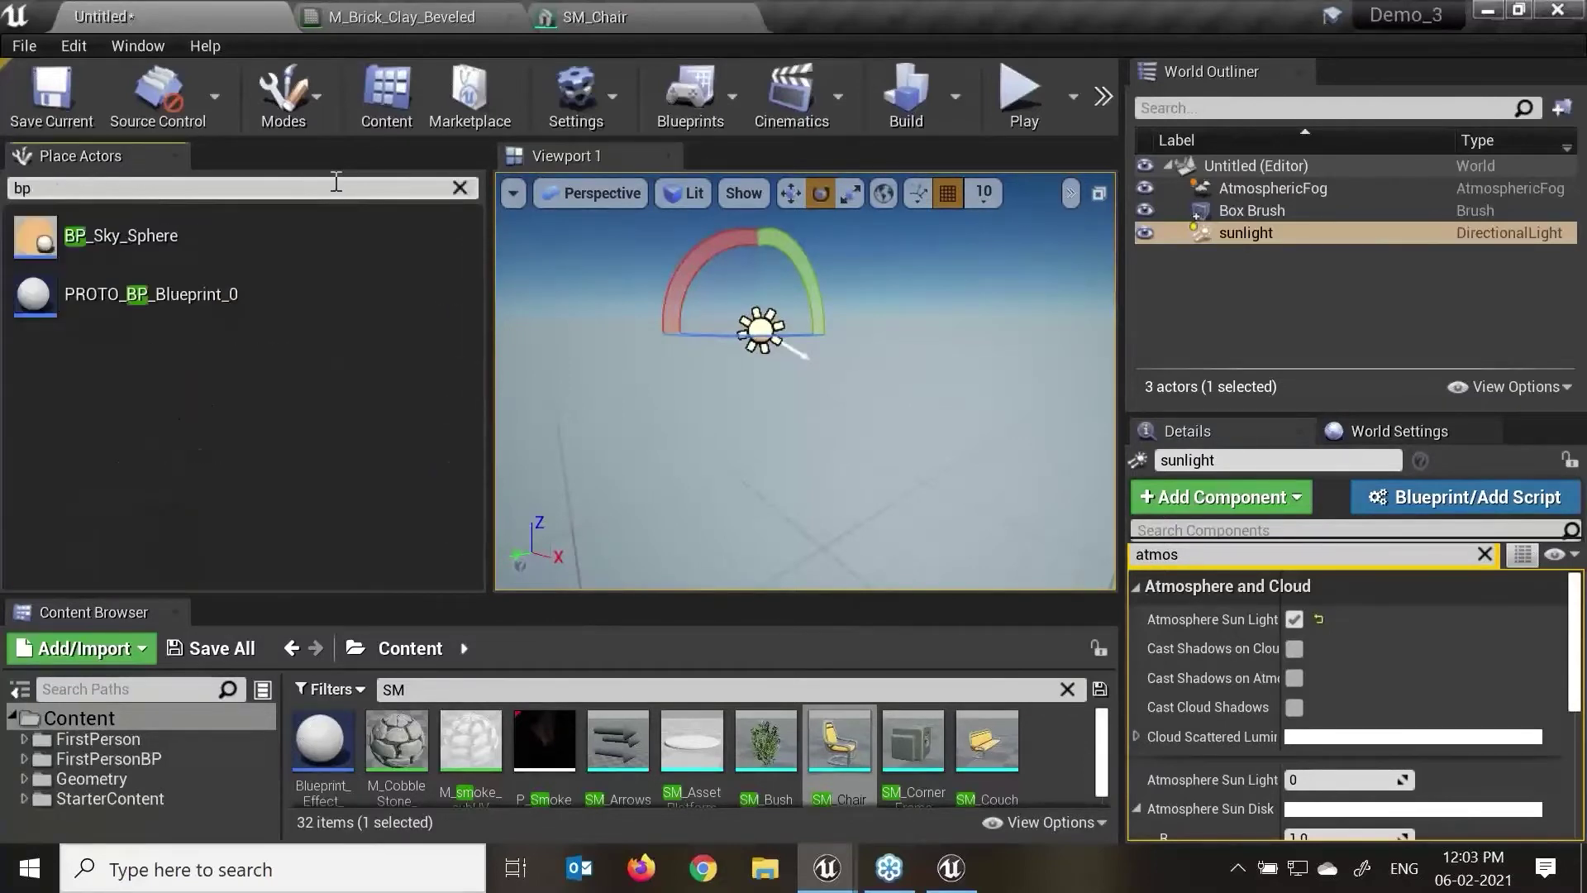
{"action": "left_click_drag", "start_coordinate": [157, 240], "coordinate": [808, 423]}
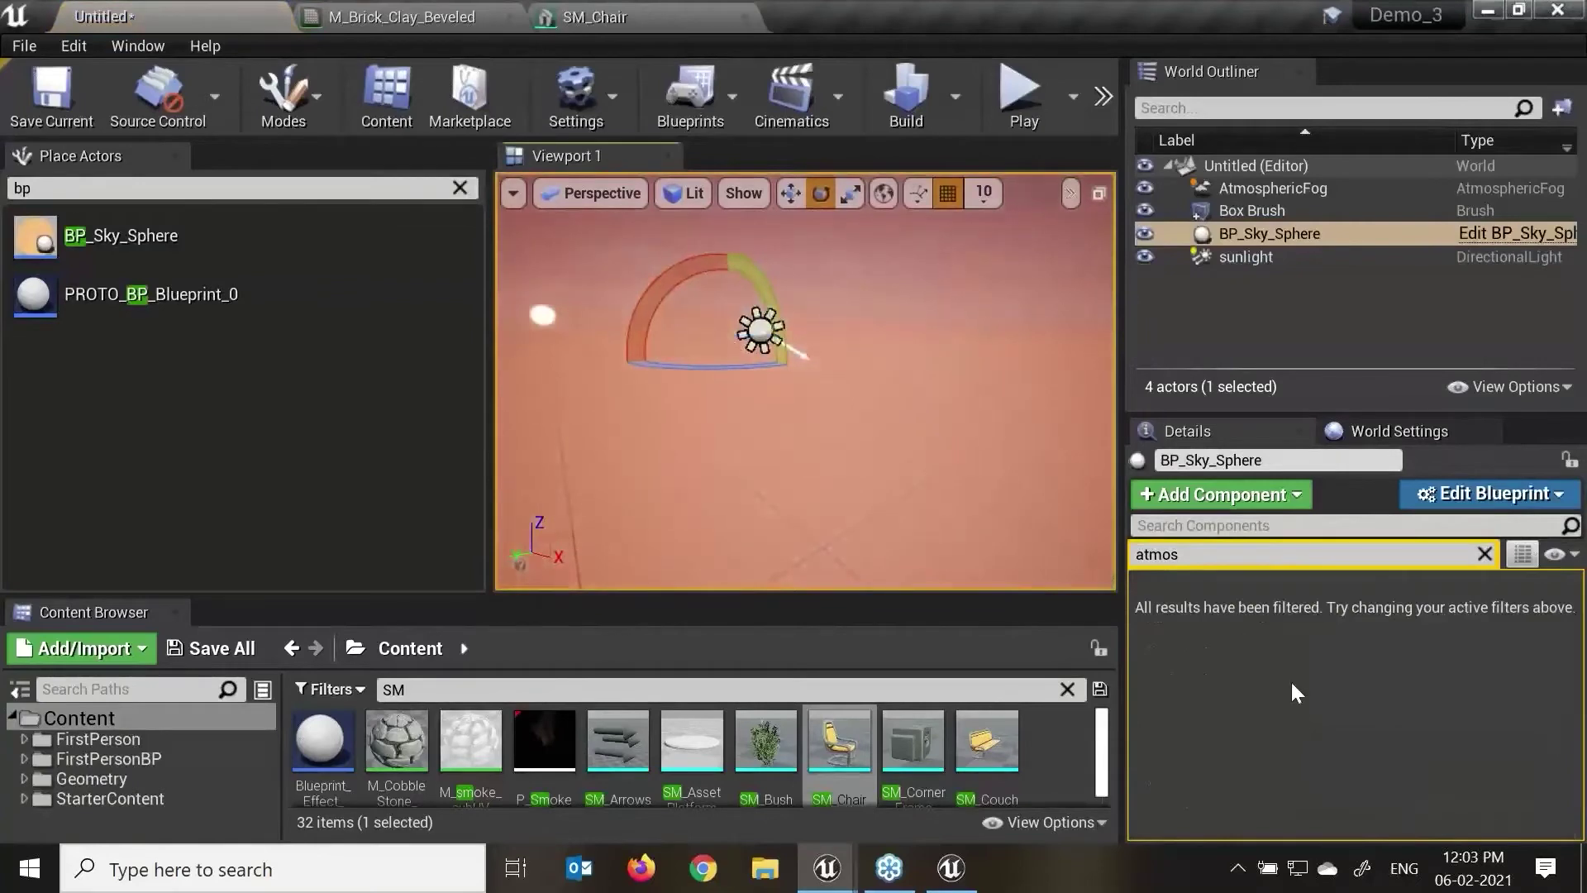
{"action": "key", "text": "BackSpace"}
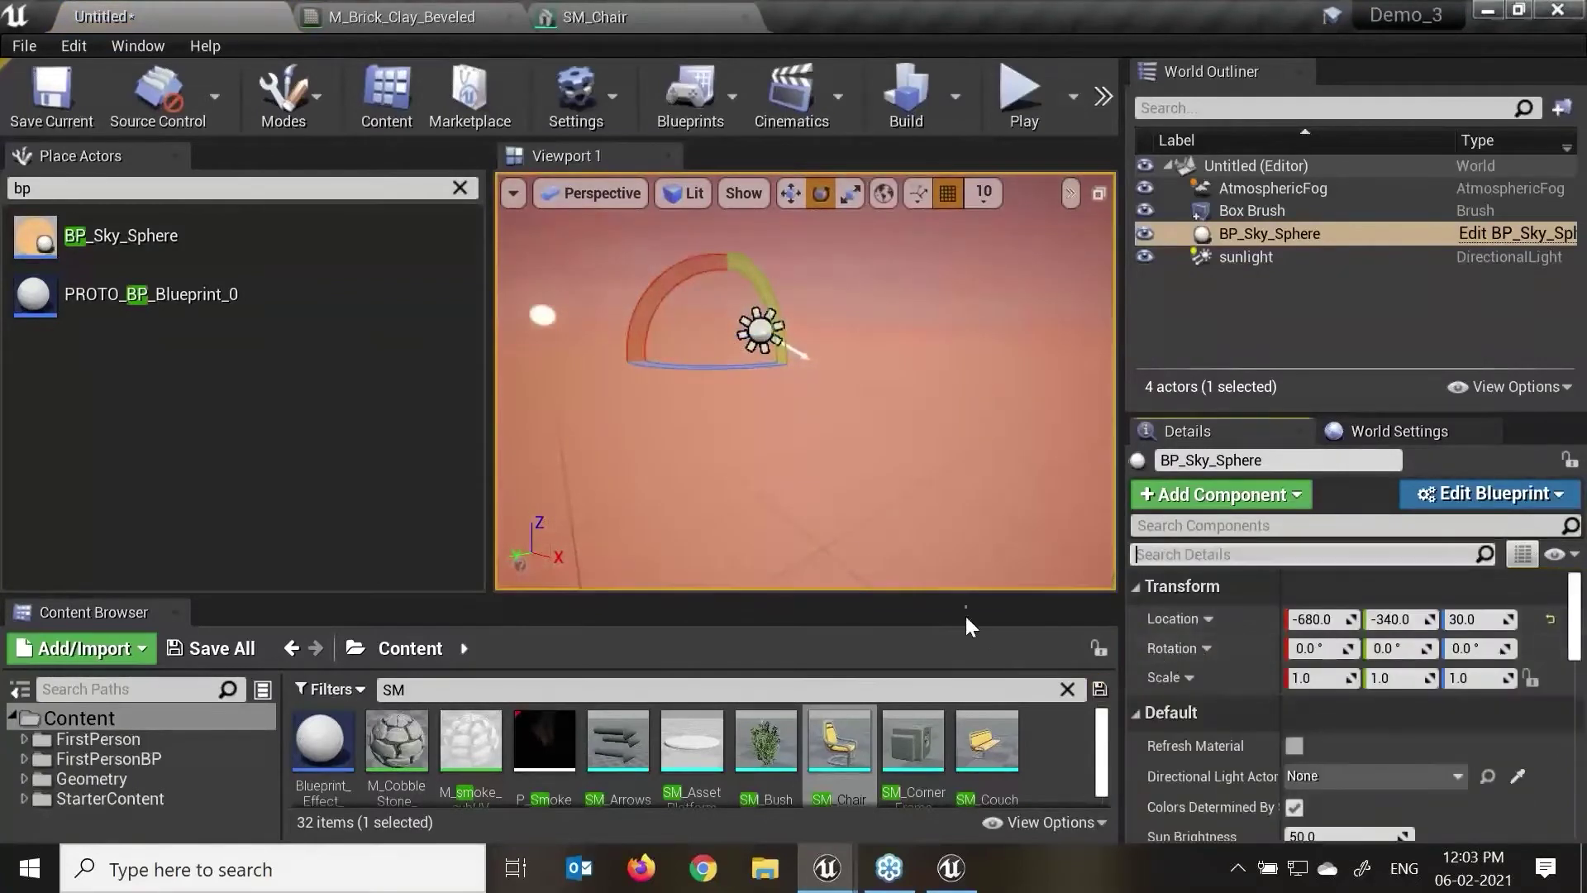
Step: Examine the sky sphere's sky and sun around the light in the full-screen viewport
{"action": "mouse_move", "coordinate": [891, 488]}
{"action": "right_mouse_down"}
{"action": "mouse_move", "coordinate": [871, 418]}
{"action": "mouse_move", "coordinate": [878, 503]}
{"action": "right_mouse_up"}
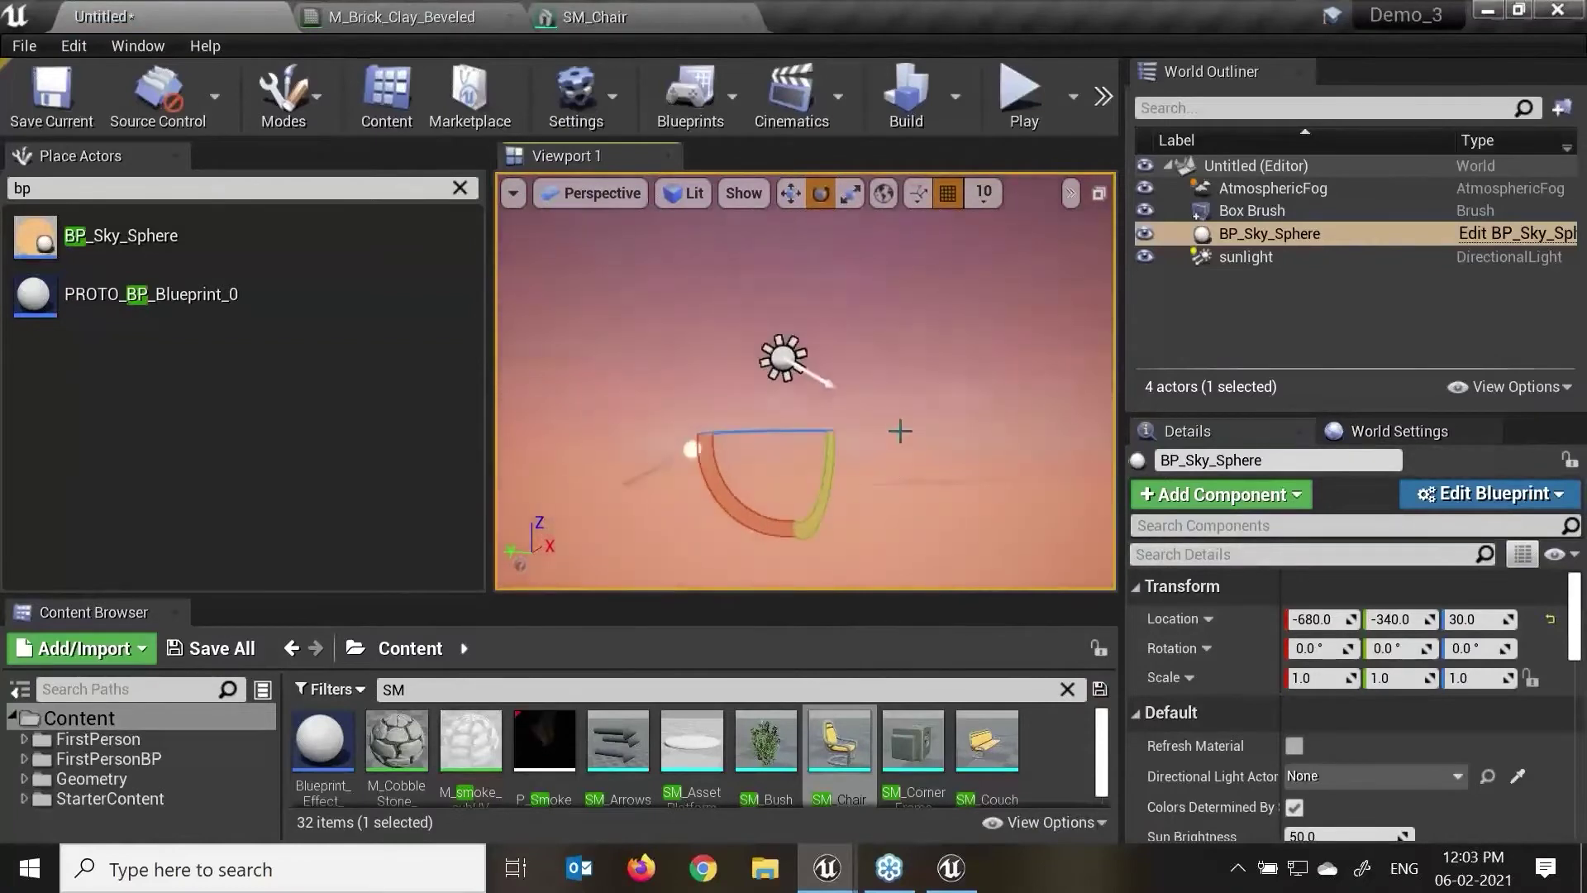
{"action": "key", "text": "F11"}
{"action": "right_click_drag", "start_coordinate": [1132, 496], "coordinate": [1343, 556]}
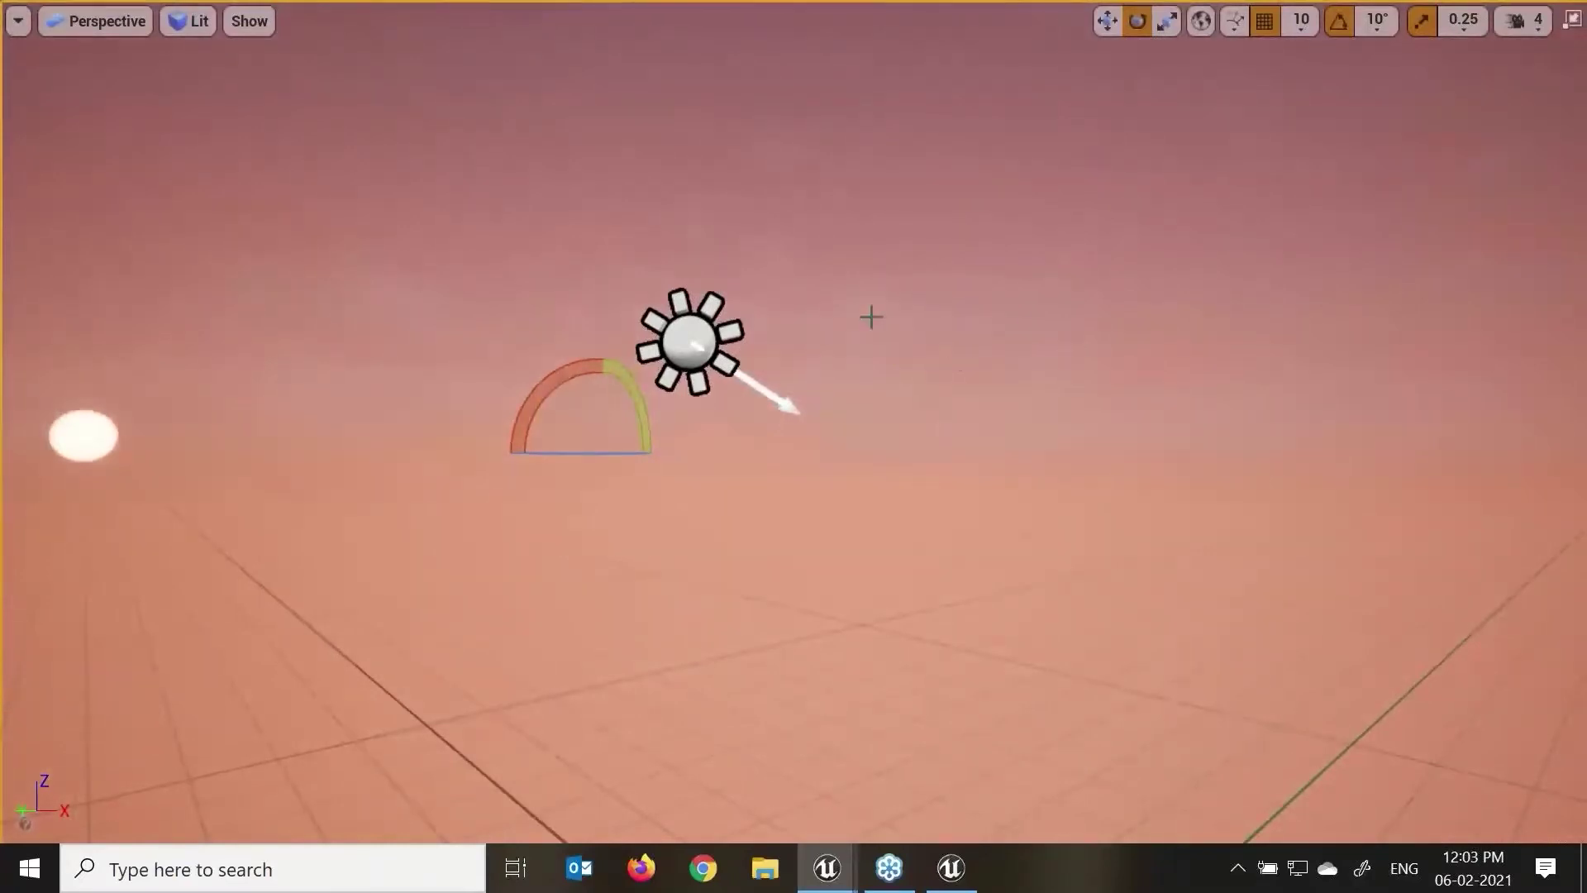
{"action": "left_click", "coordinate": [941, 357]}
{"action": "left_click", "coordinate": [1017, 392]}
{"action": "left_click", "coordinate": [1021, 362]}
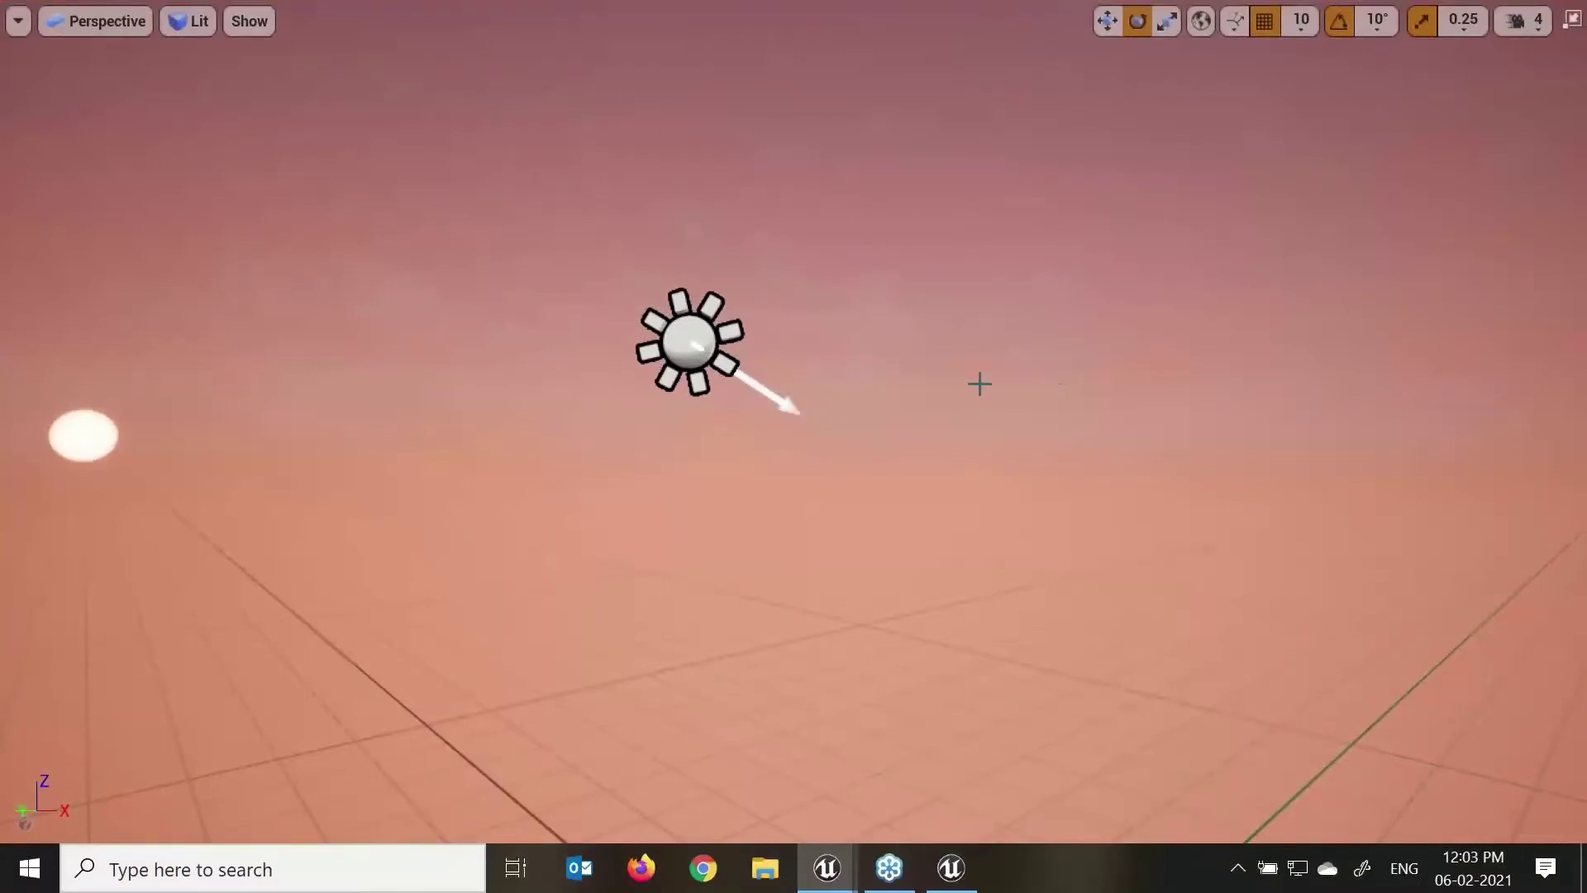
{"action": "key", "text": "F11"}
Step: Assign the sunlight as the Directional Light Actor of BP_Sky_Sphere
{"action": "left_click", "coordinate": [1264, 235]}
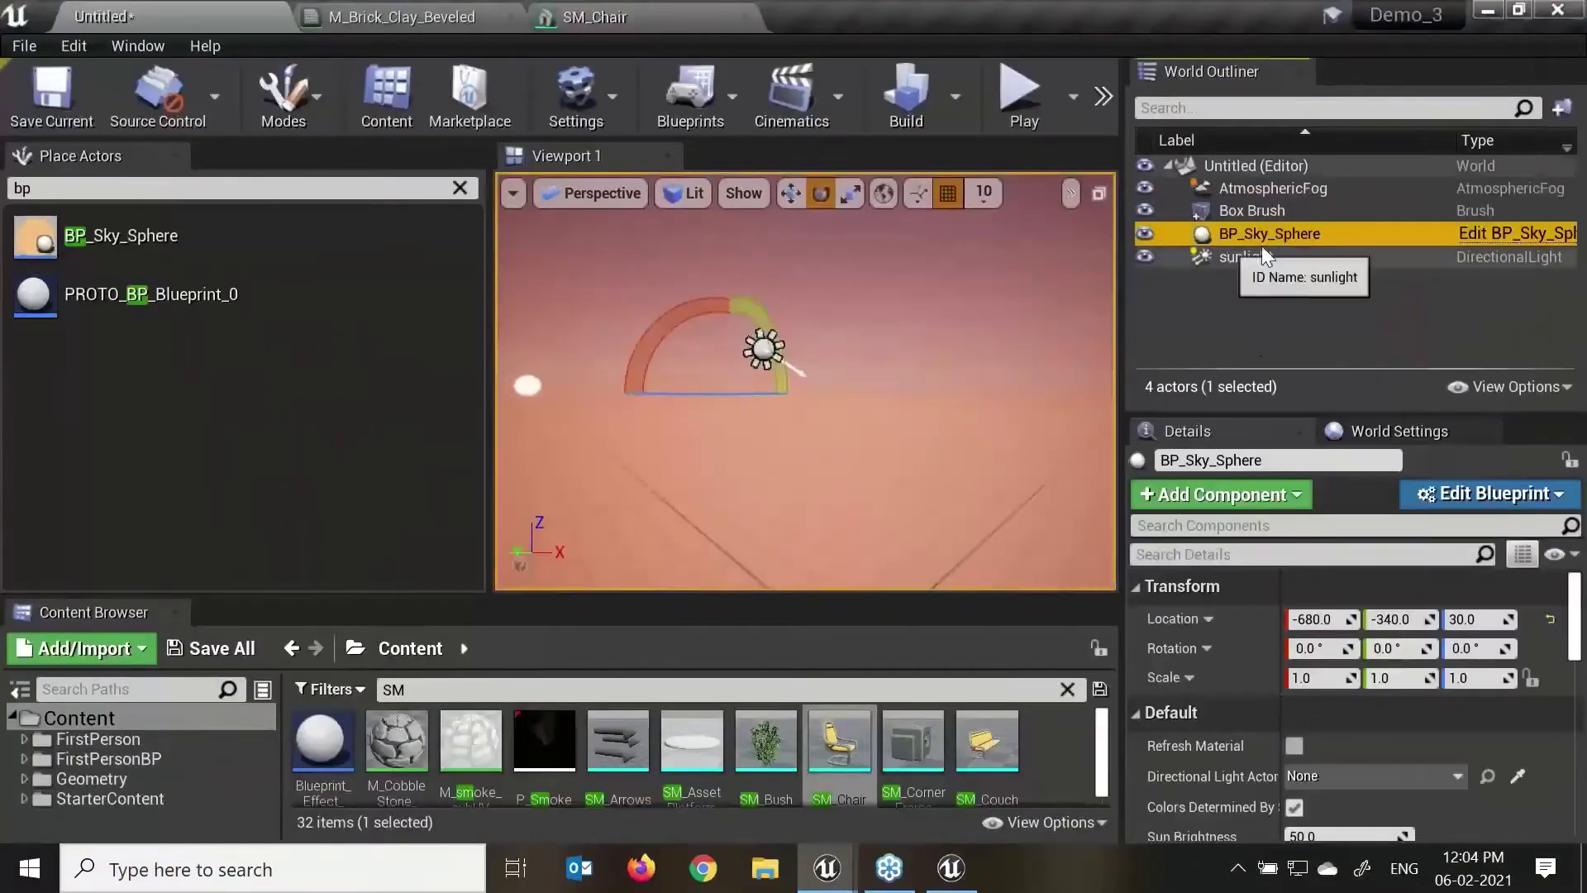
{"action": "left_click", "coordinate": [1295, 747]}
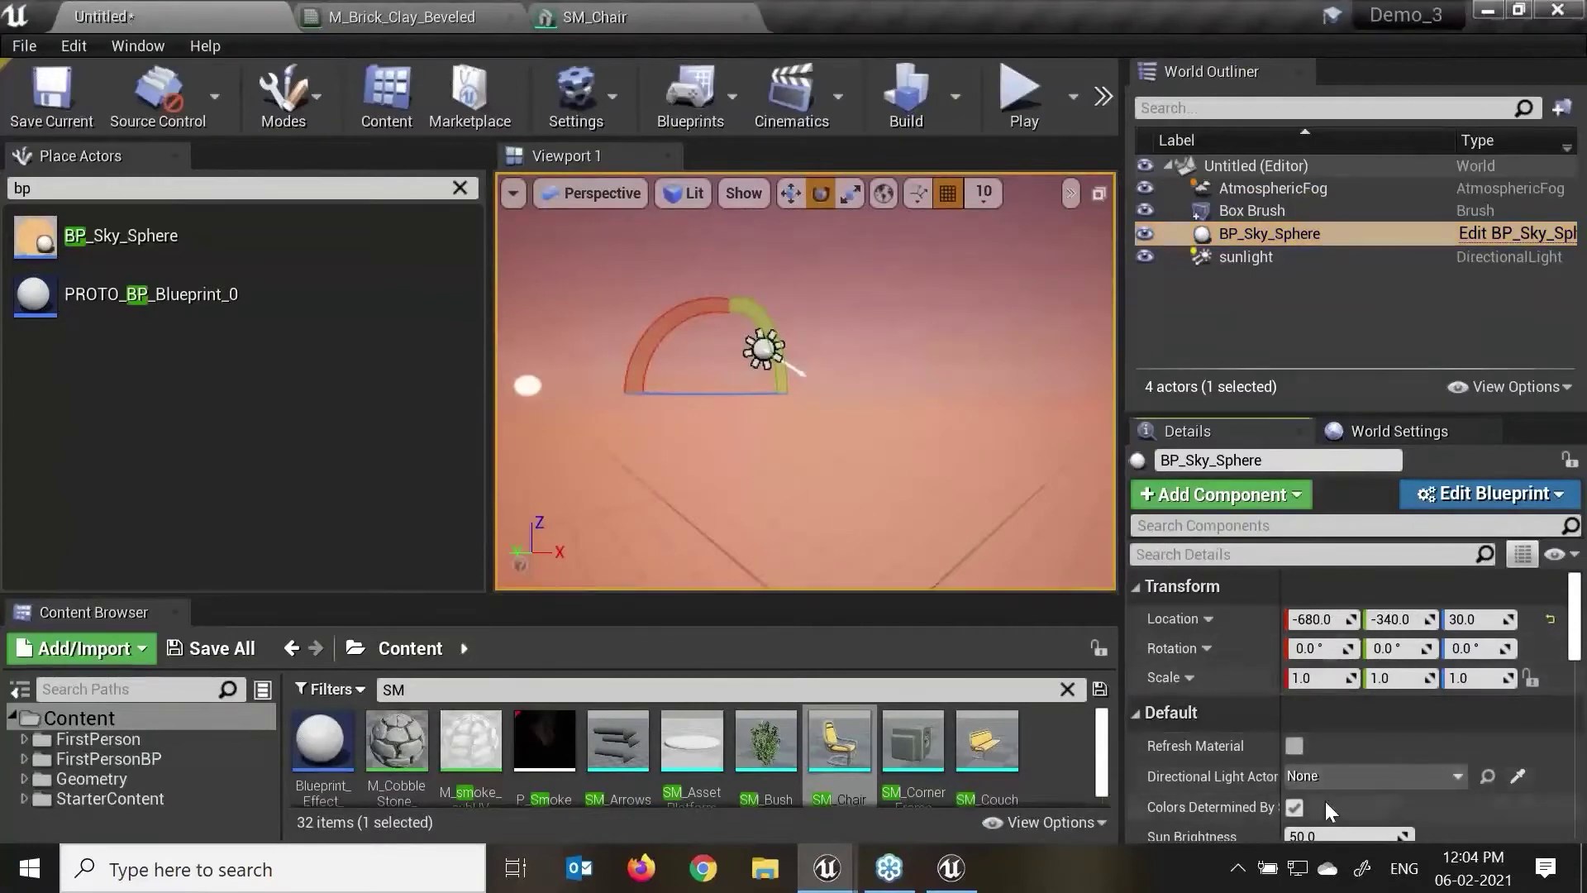
{"action": "scroll", "coordinate": [1394, 798], "scroll_direction": "down", "scroll_amount": 1}
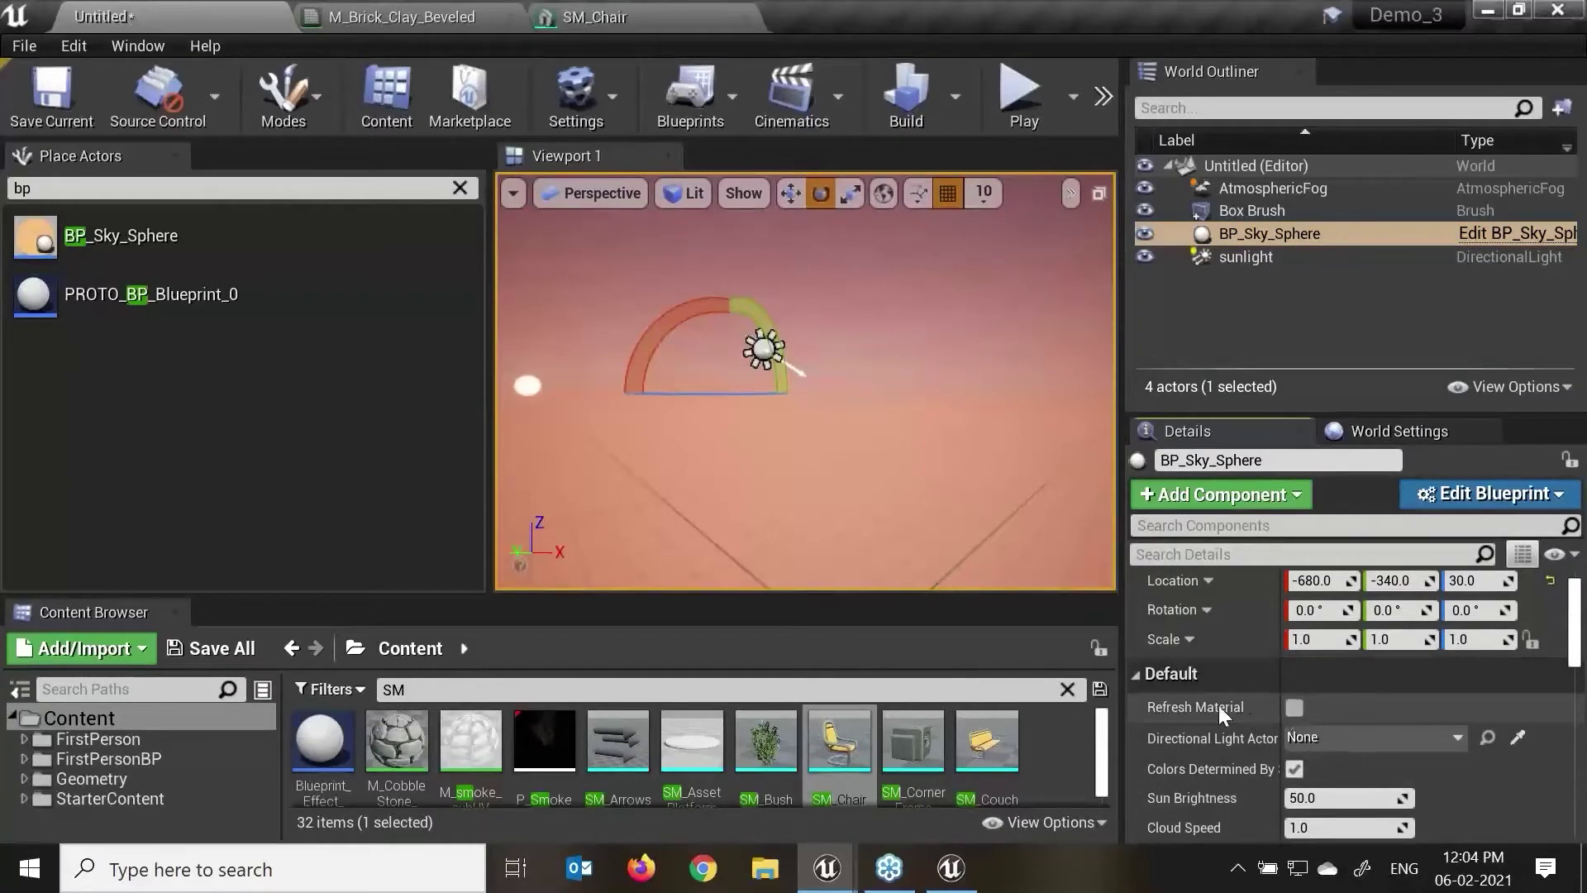
{"action": "left_click", "coordinate": [1355, 738]}
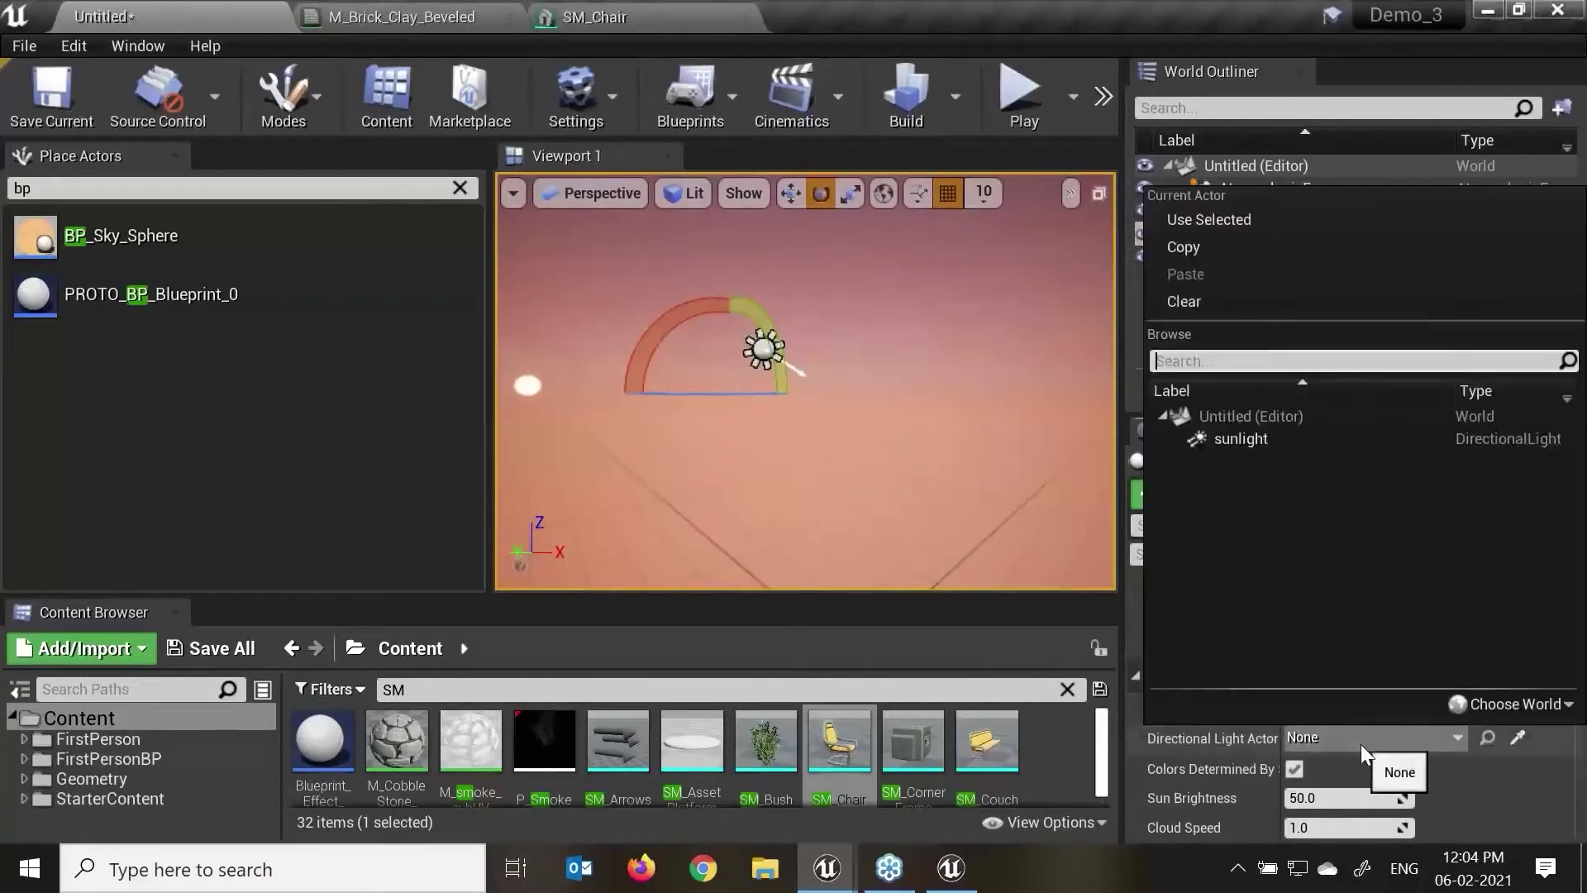
{"action": "left_click", "coordinate": [1242, 440]}
Step: Rotate the sunlight in the full-screen viewport to about 560.8° X, -25.4° Y and 959.6° Z
{"action": "right_click_drag", "start_coordinate": [876, 437], "coordinate": [958, 438]}
{"action": "key", "text": "F11"}
{"action": "right_click_drag", "start_coordinate": [649, 318], "coordinate": [628, 339]}
{"action": "left_click", "coordinate": [631, 336]}
{"action": "left_click_drag", "start_coordinate": [687, 353], "coordinate": [627, 429]}
{"action": "right_click_drag", "start_coordinate": [1069, 401], "coordinate": [992, 413]}
{"action": "key", "text": "grave"}
{"action": "key", "text": "Escape"}
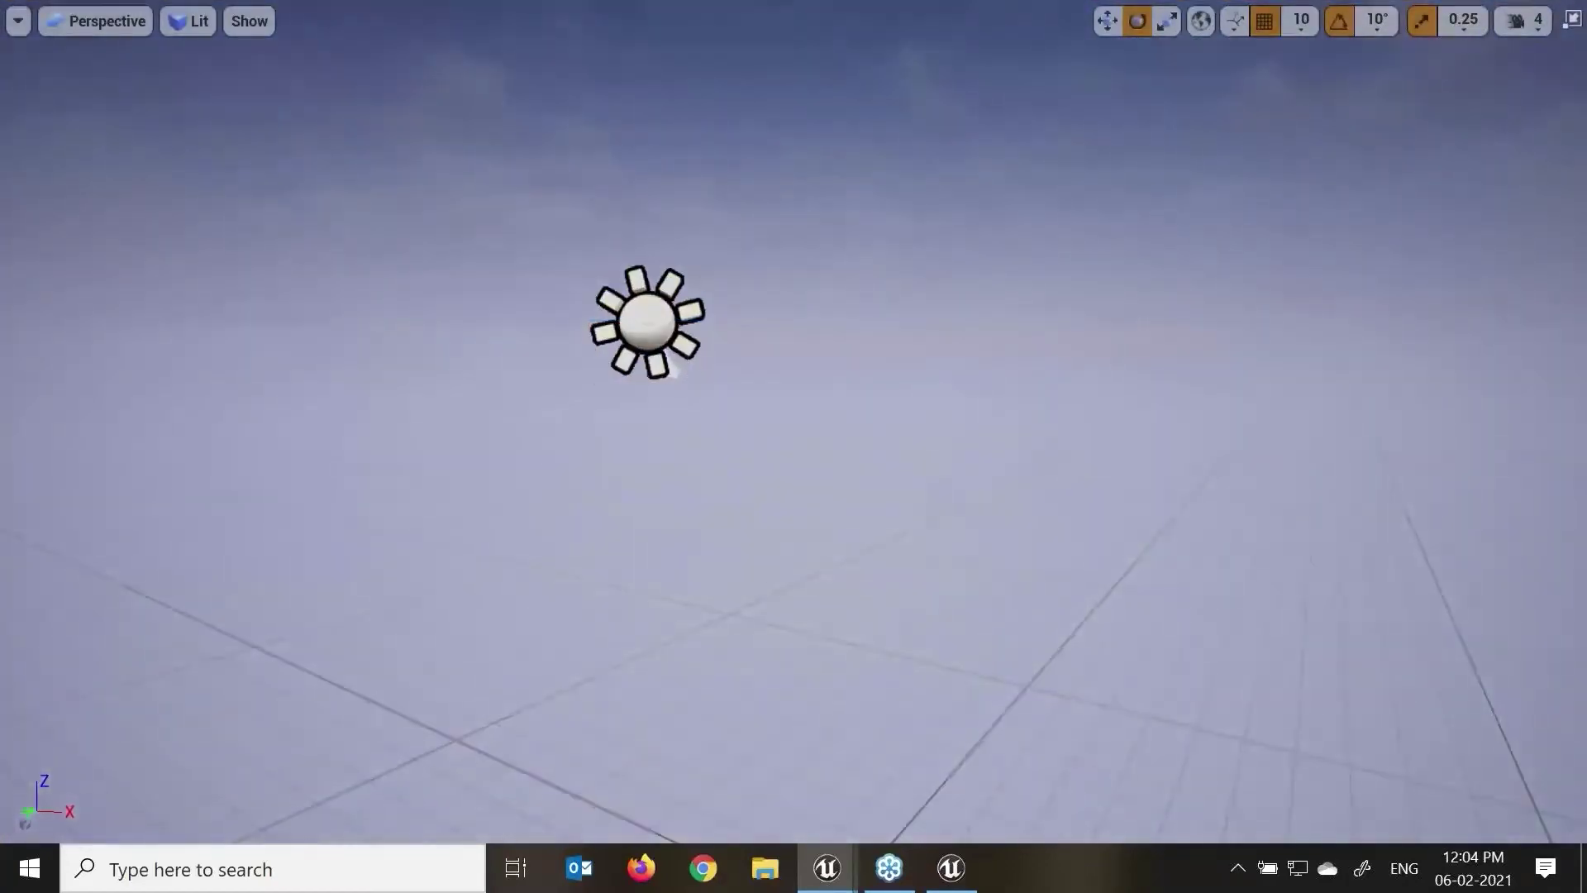
{"action": "left_click", "coordinate": [686, 348]}
{"action": "key", "text": "F11"}
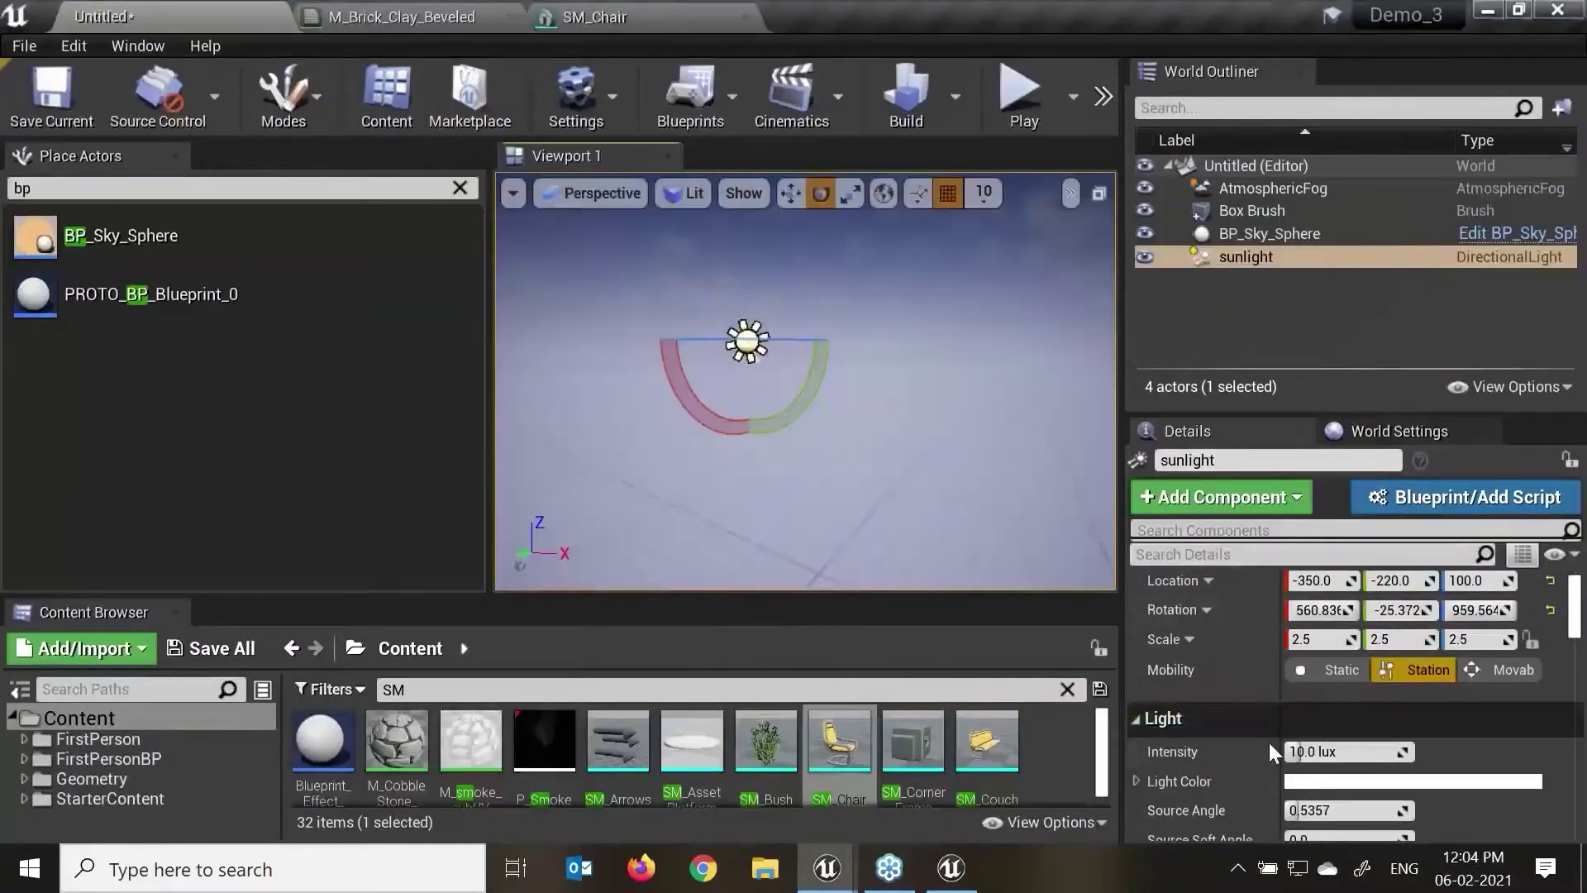
Step: Refresh the material of BP_Sky_Sphere to update the sky for the rotated sunlight
{"action": "left_click", "coordinate": [1256, 261]}
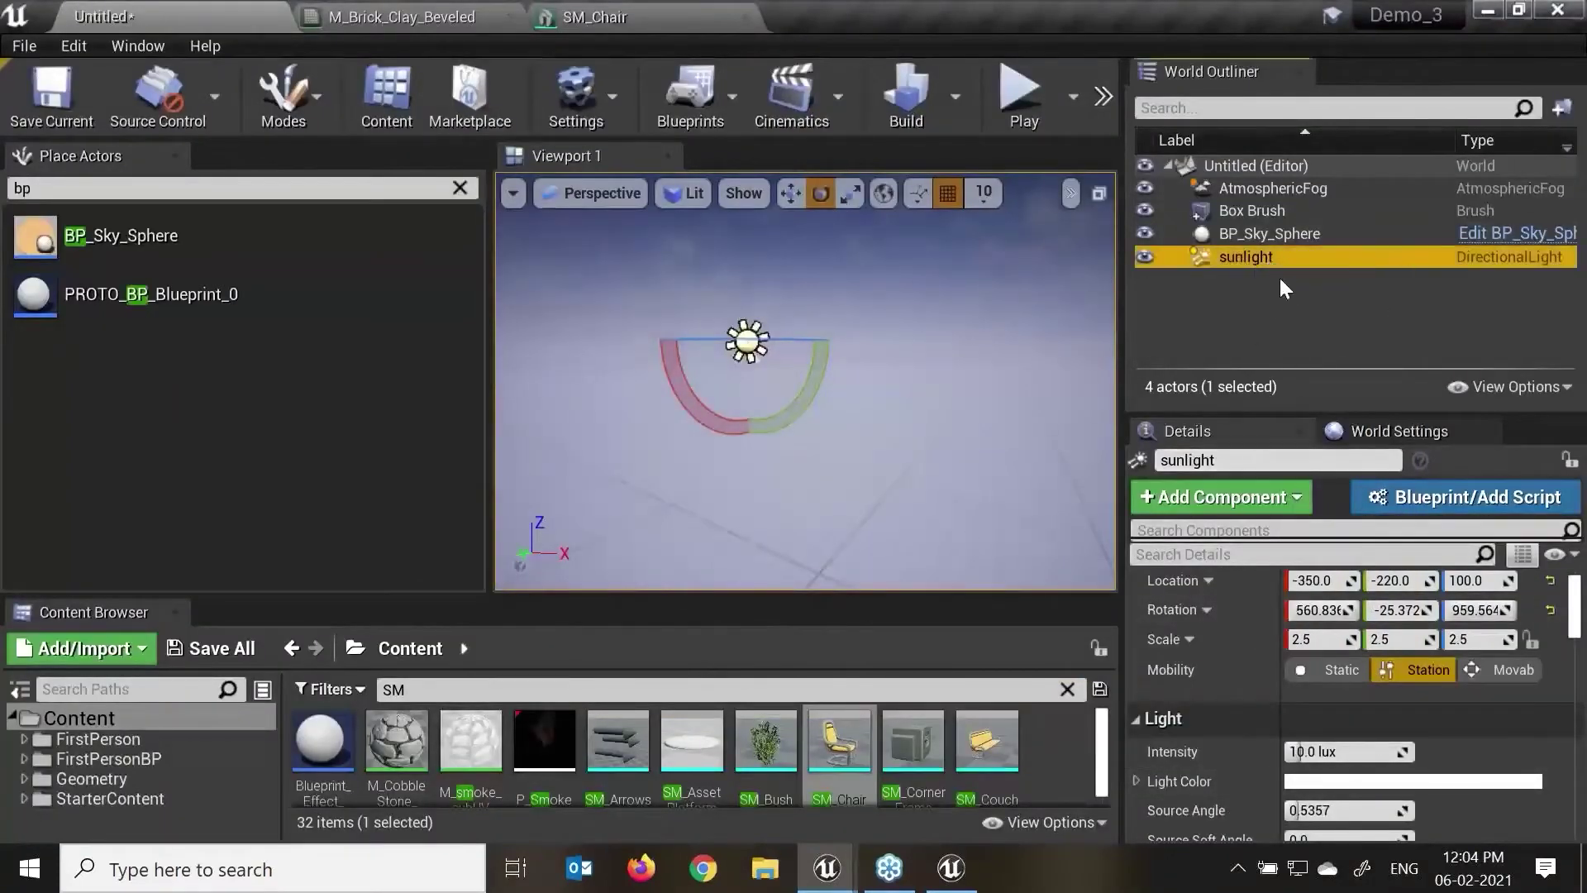
{"action": "left_click", "coordinate": [1288, 231]}
{"action": "left_click", "coordinate": [1295, 708]}
Step: Rotate the sunlight to about 600.8° X, -33.9° Y and 933.7° Z and refresh the sky sphere's material again
{"action": "left_click_drag", "start_coordinate": [926, 354], "coordinate": [876, 353], "text": "alt"}
{"action": "left_click", "coordinate": [803, 341]}
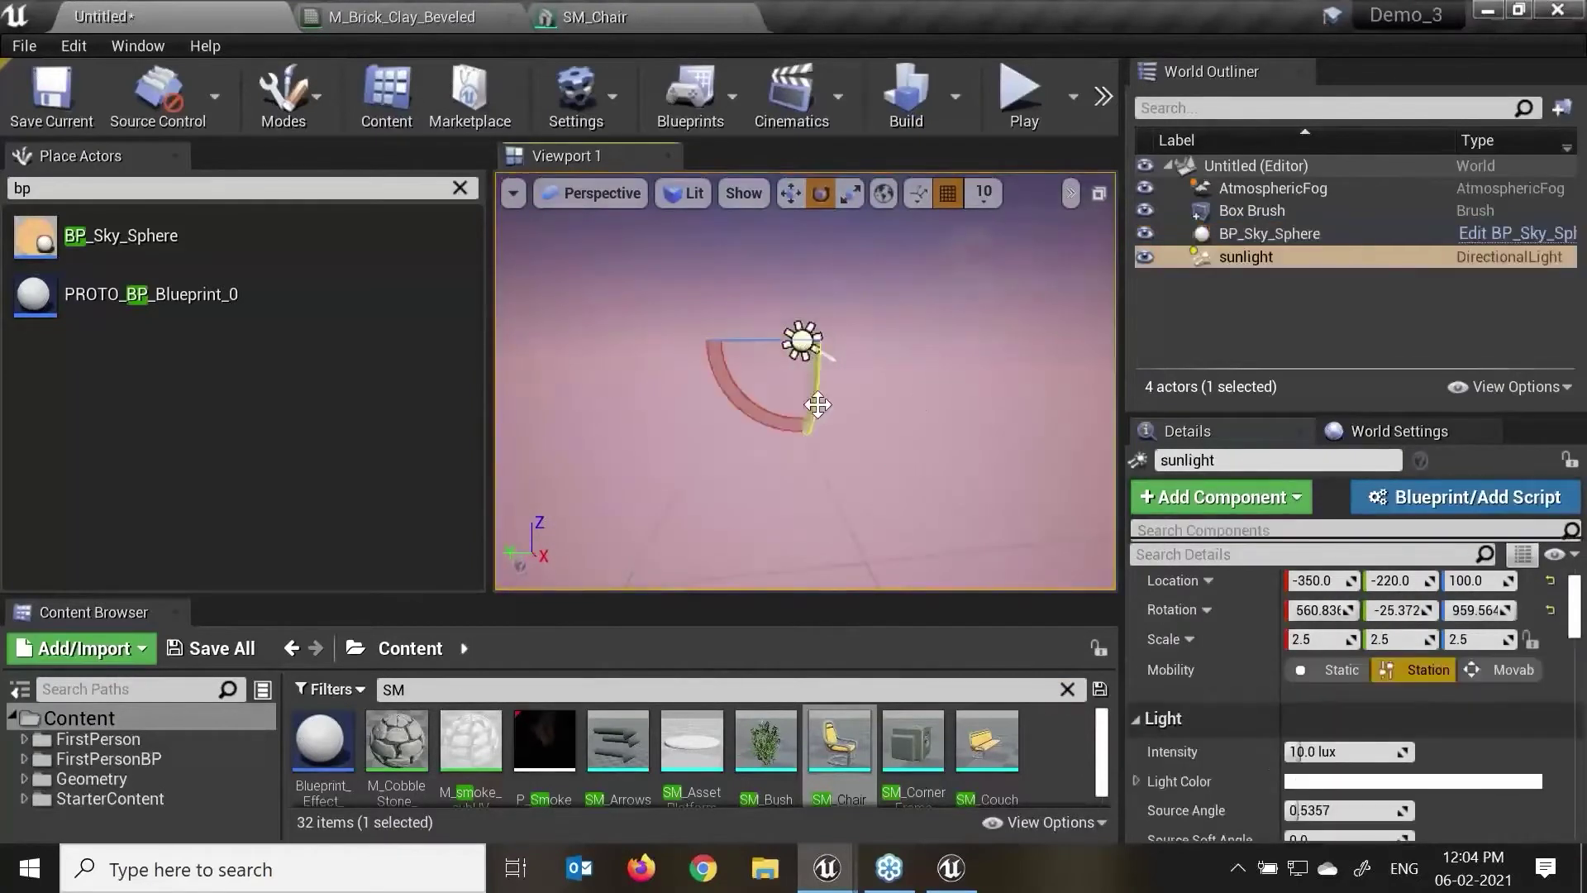
{"action": "mouse_move", "coordinate": [790, 436]}
{"action": "left_mouse_down"}
{"action": "mouse_move", "coordinate": [818, 408]}
{"action": "mouse_move", "coordinate": [813, 421]}
{"action": "left_mouse_up"}
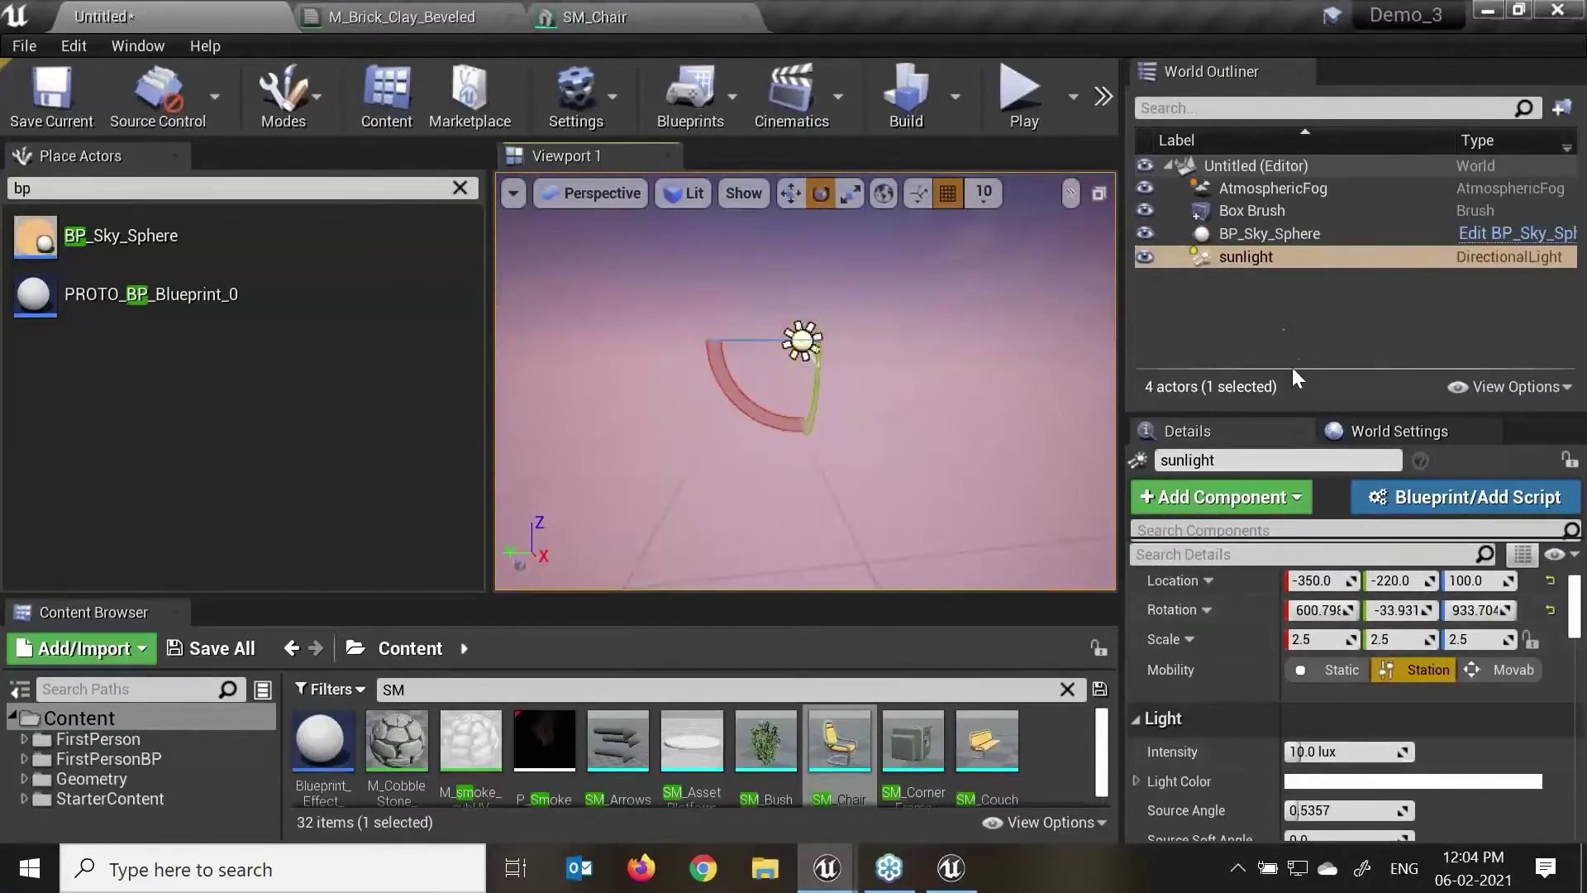
{"action": "left_click", "coordinate": [1240, 233]}
{"action": "left_click", "coordinate": [1291, 707]}
{"action": "left_click_drag", "start_coordinate": [841, 430], "coordinate": [917, 429], "text": "alt"}
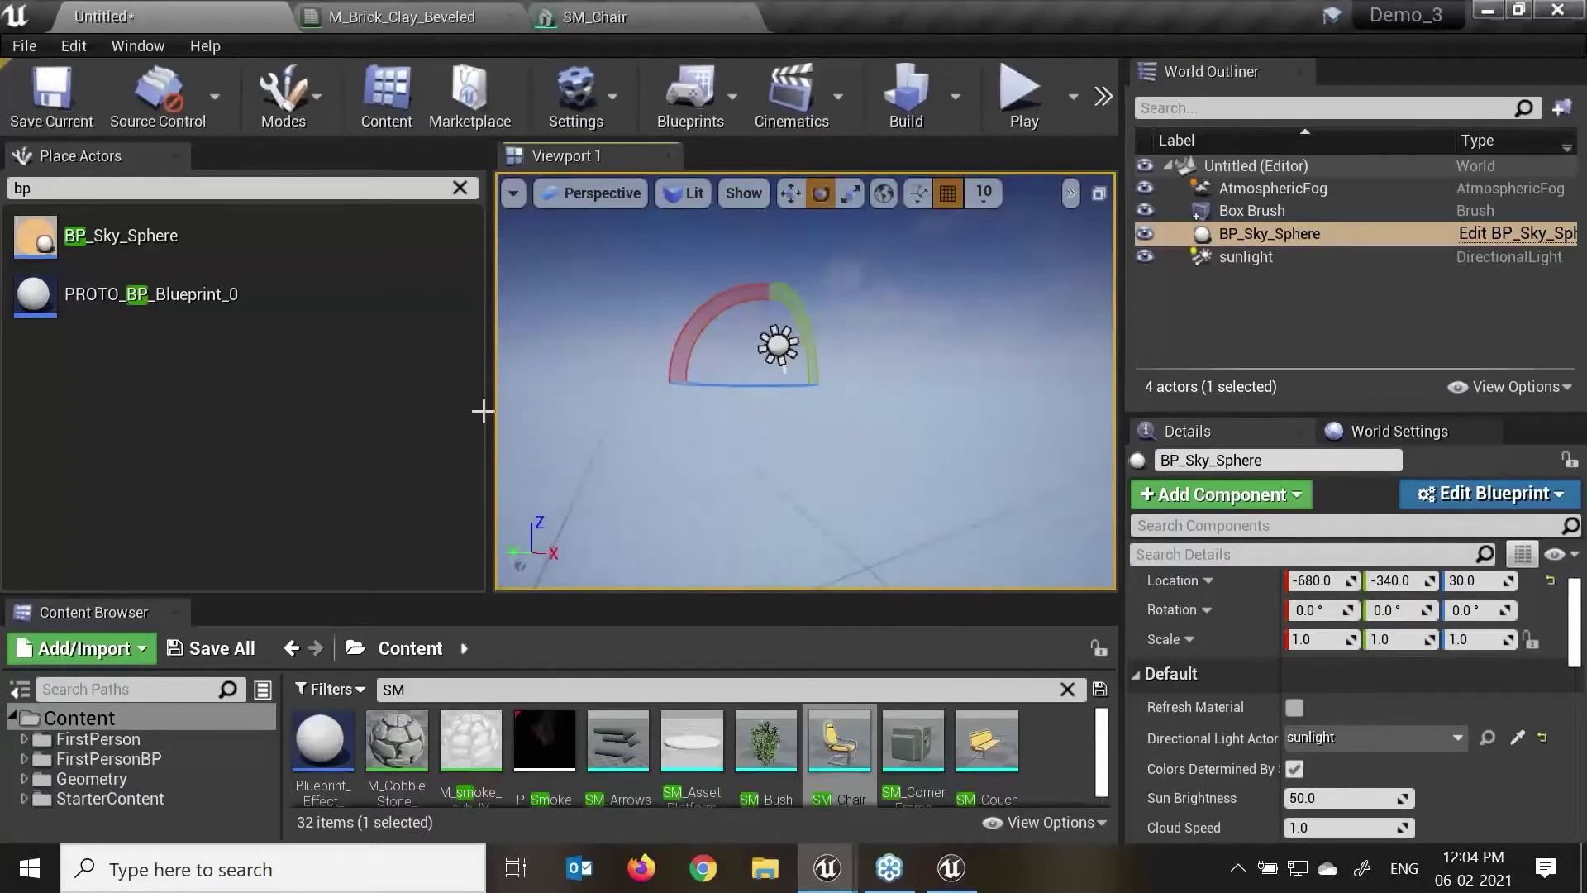
Step: Enlarge the viewport in both directions and give the sky sphere's property area more height
{"action": "left_click_drag", "start_coordinate": [494, 406], "coordinate": [294, 406]}
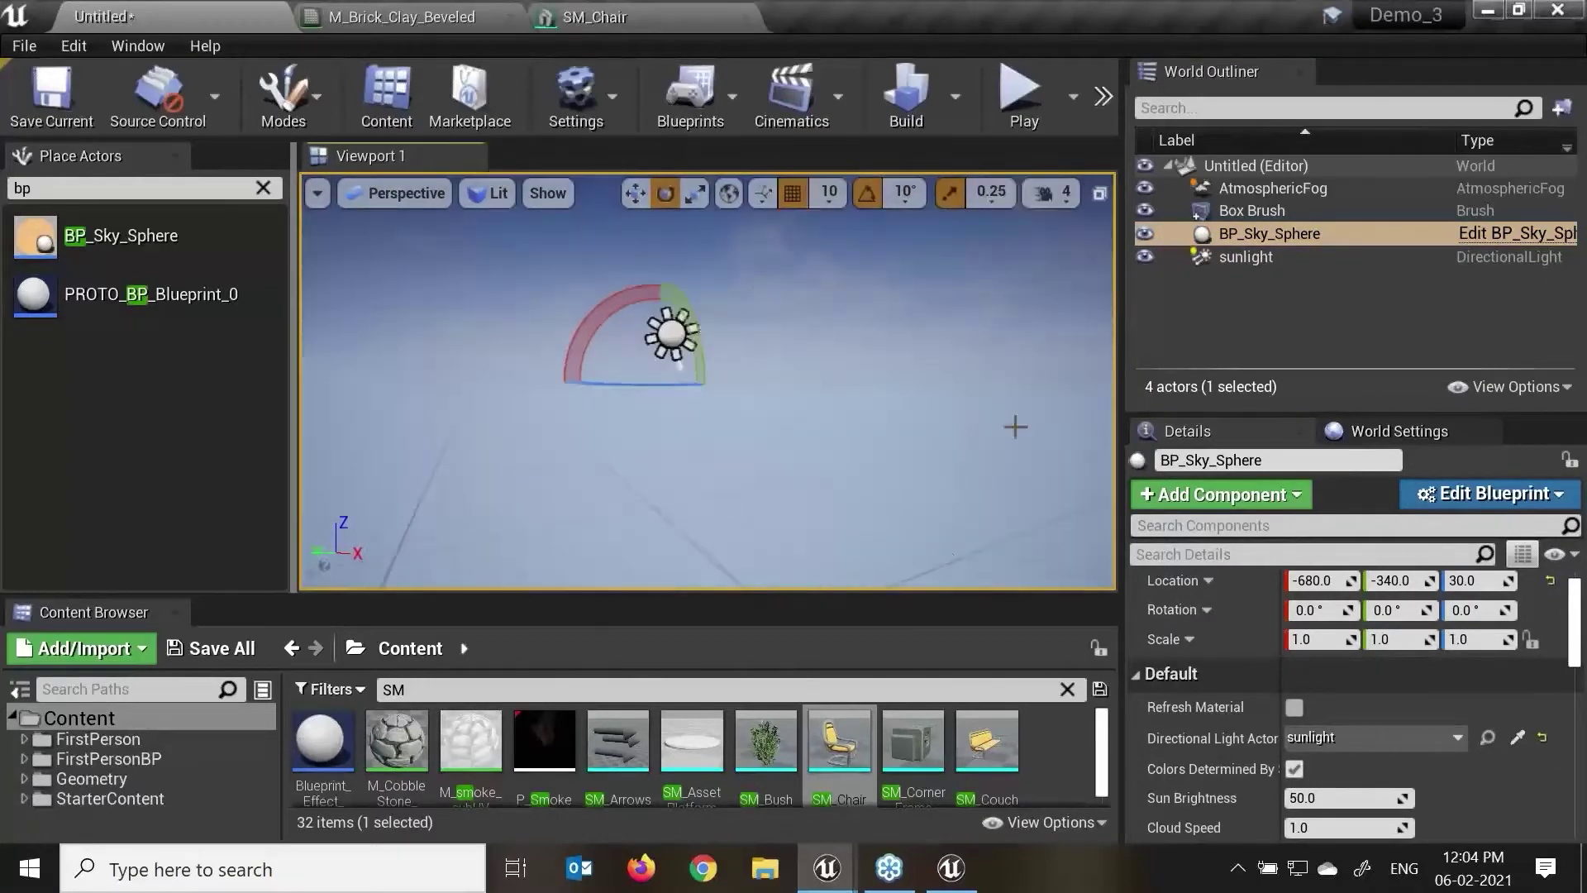
{"action": "left_click_drag", "start_coordinate": [874, 595], "coordinate": [918, 669]}
{"action": "left_click", "coordinate": [1263, 238]}
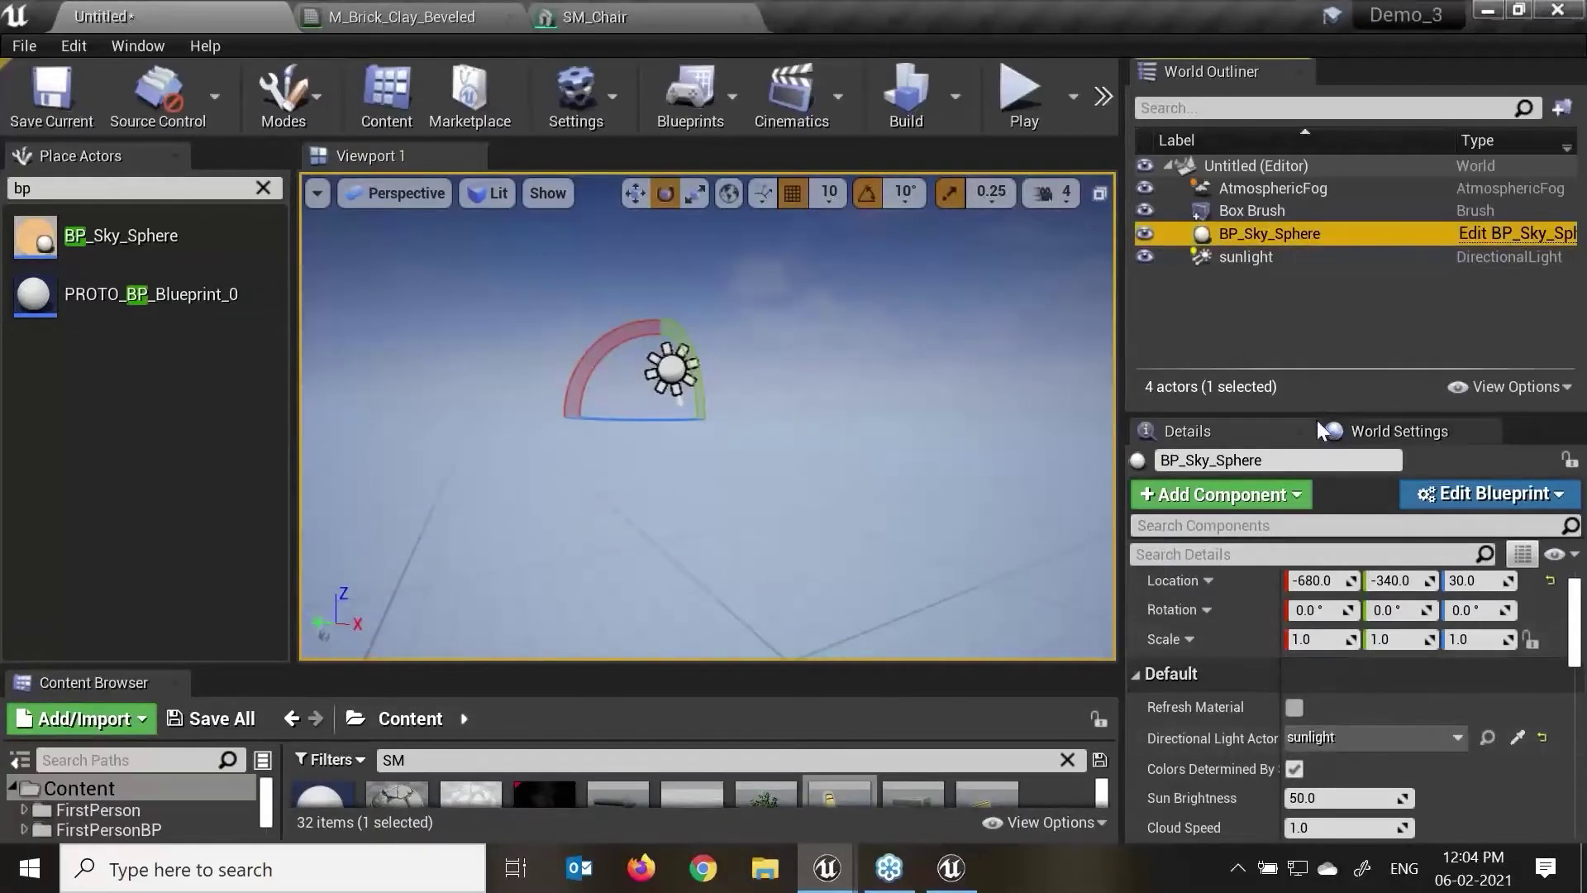
{"action": "left_click_drag", "start_coordinate": [1317, 420], "coordinate": [1317, 316]}
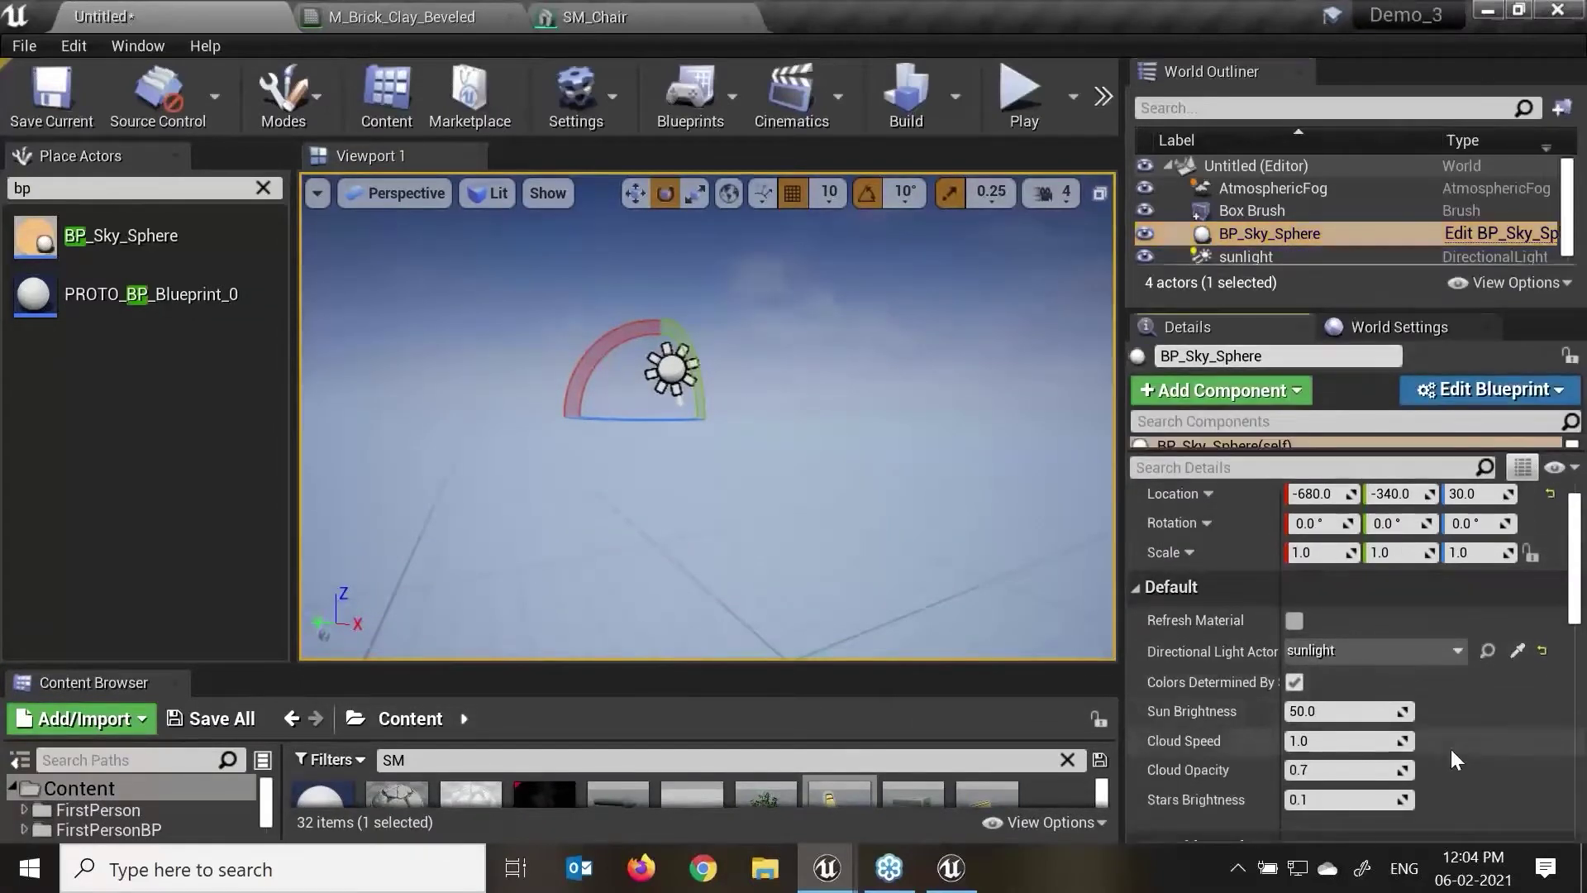
Step: Set the sky sphere's Sun Brightness to about 59.57, Cloud Speed 1212.08, Cloud Opacity 1.40 and Stars Brightness 1.63
{"action": "left_click_drag", "start_coordinate": [1343, 711], "coordinate": [1479, 740]}
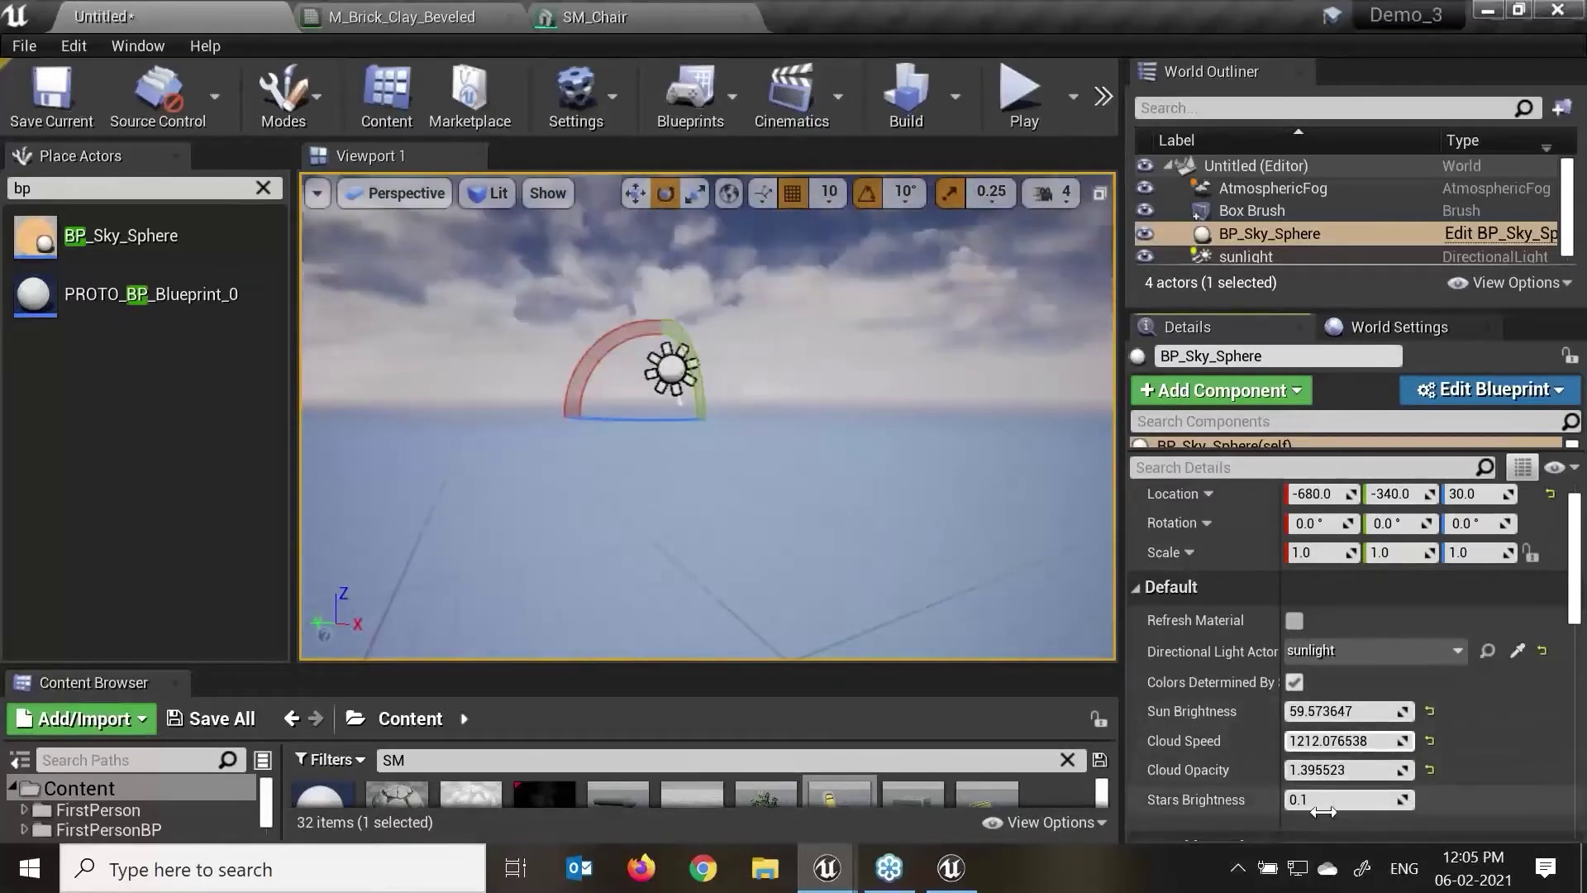
{"action": "left_click_drag", "start_coordinate": [1323, 808], "coordinate": [876, 510]}
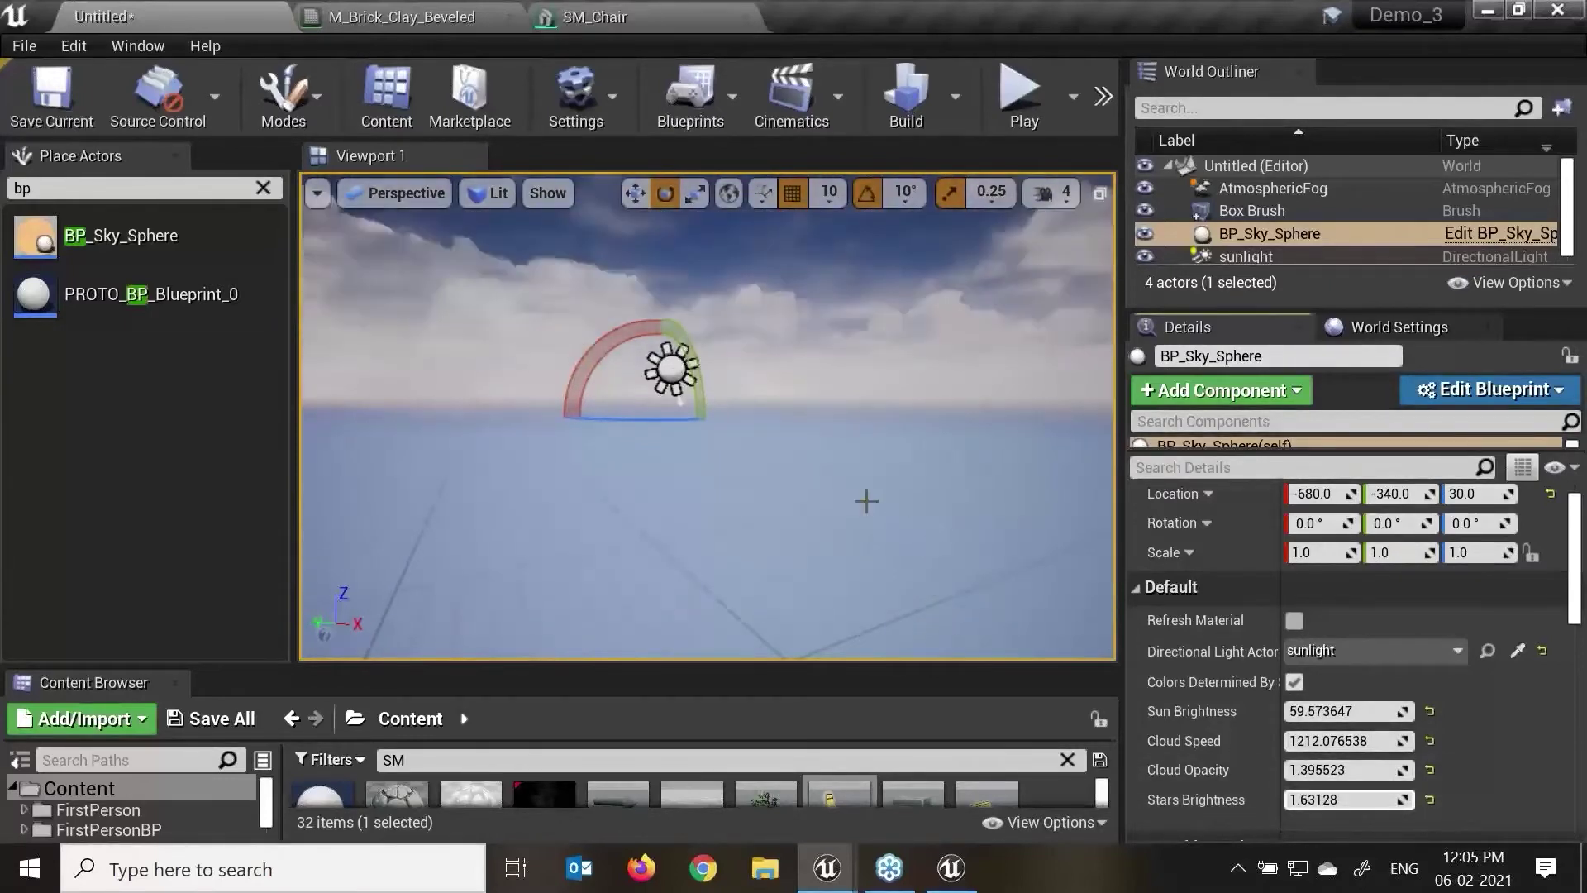
Step: Try a Cloud Speed of 10.0 on the sky sphere, settle on 2.0, and raise Sun Brightness to about 490.37
{"action": "left_click", "coordinate": [1344, 740]}
{"action": "type", "text": "10.0"}
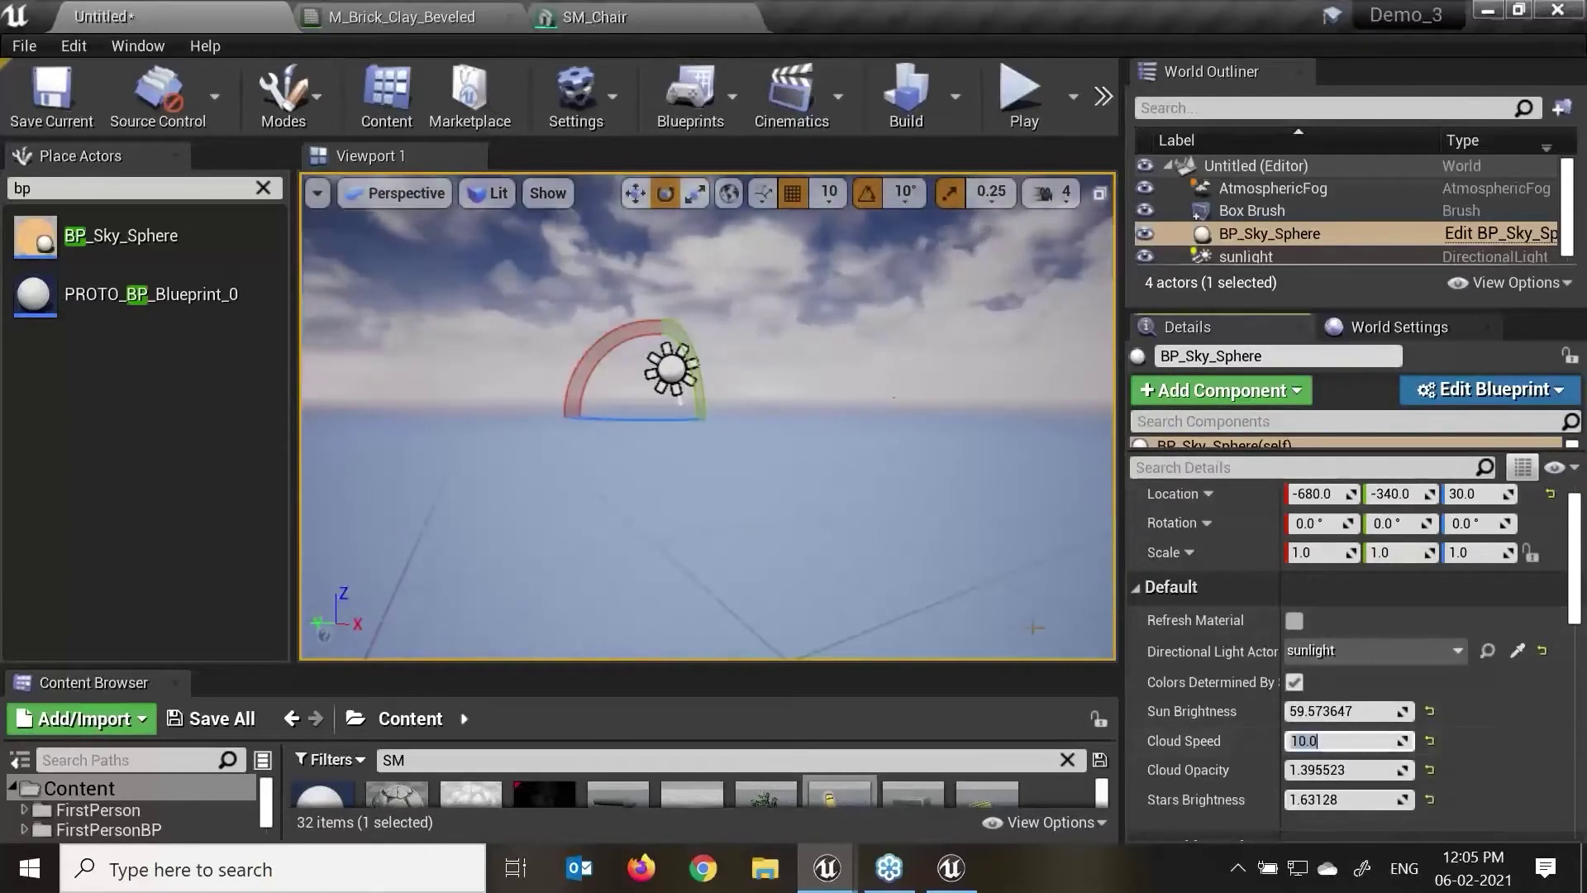
{"action": "key", "text": "Return"}
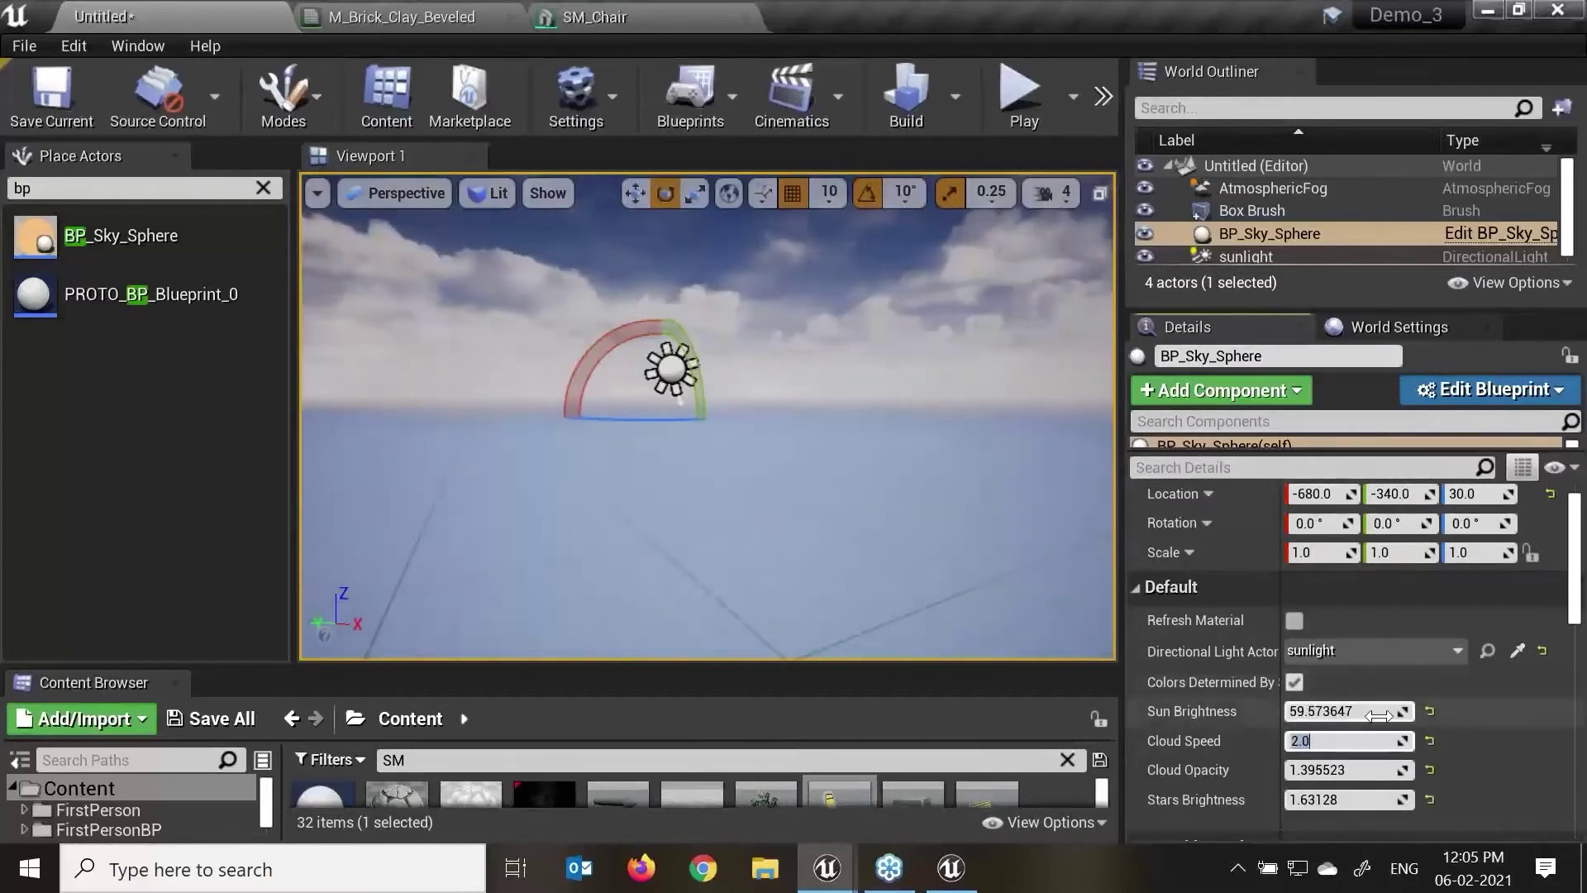
{"action": "left_click_drag", "start_coordinate": [1322, 713], "coordinate": [1371, 712]}
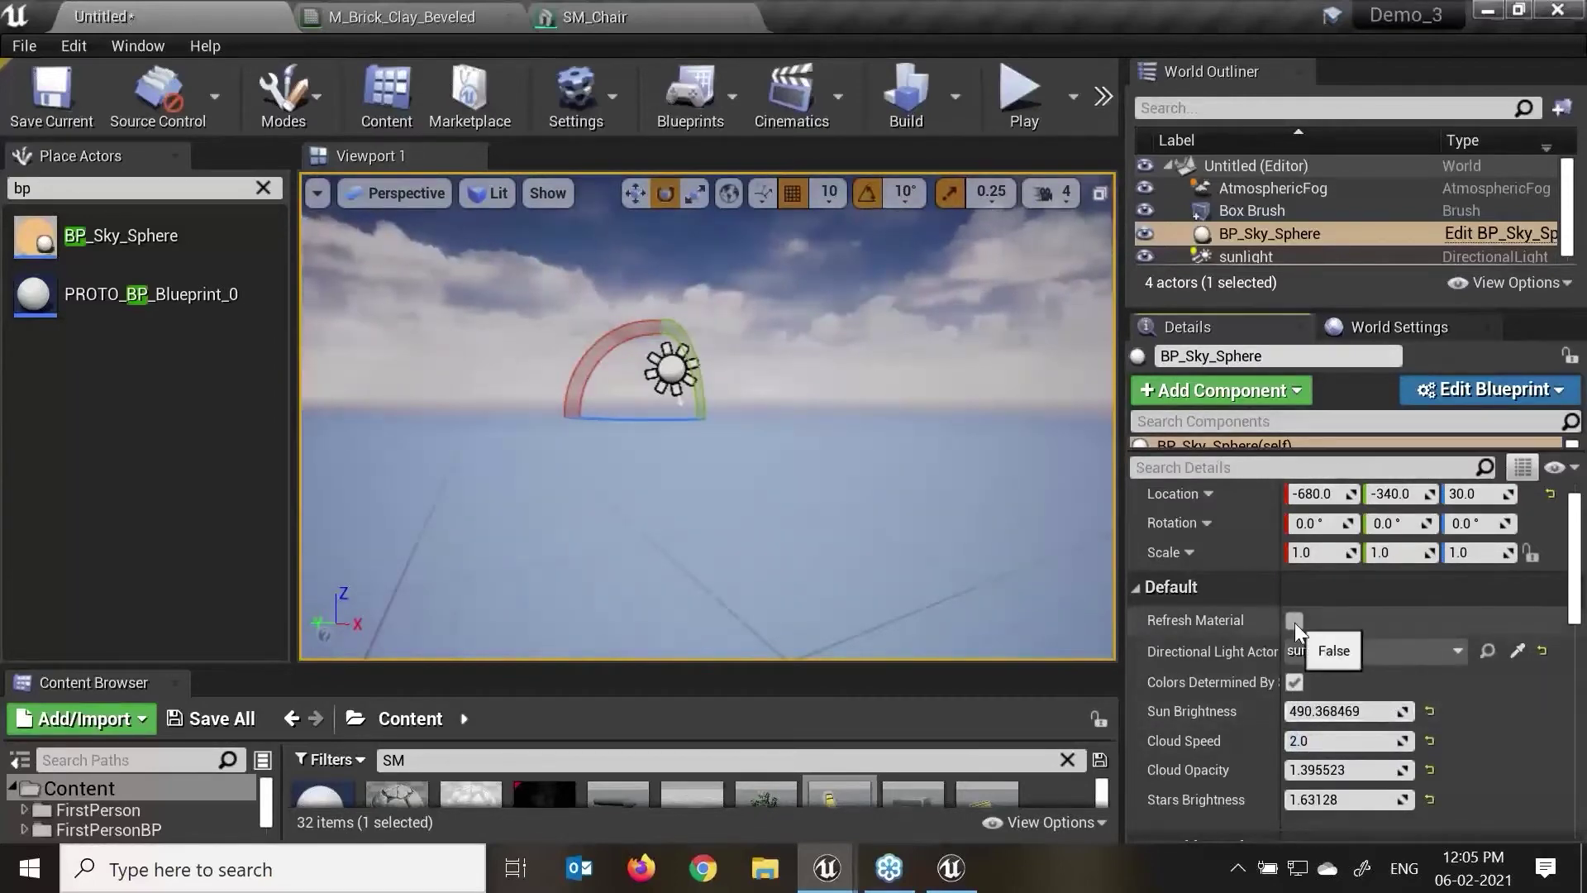
Step: Duplicate the sunlight and orient the copy at about 595.3° X, 11.1° Y and 914.1° Z
{"action": "left_click", "coordinate": [680, 380]}
{"action": "key", "text": "w"}
{"action": "key", "text": "e"}
{"action": "left_click_drag", "start_coordinate": [707, 382], "coordinate": [806, 422]}
{"action": "left_click_drag", "start_coordinate": [801, 494], "coordinate": [913, 445], "text": "alt"}
{"action": "right_click_drag", "start_coordinate": [826, 471], "coordinate": [726, 456]}
{"action": "right_click_drag", "start_coordinate": [831, 400], "coordinate": [893, 381]}
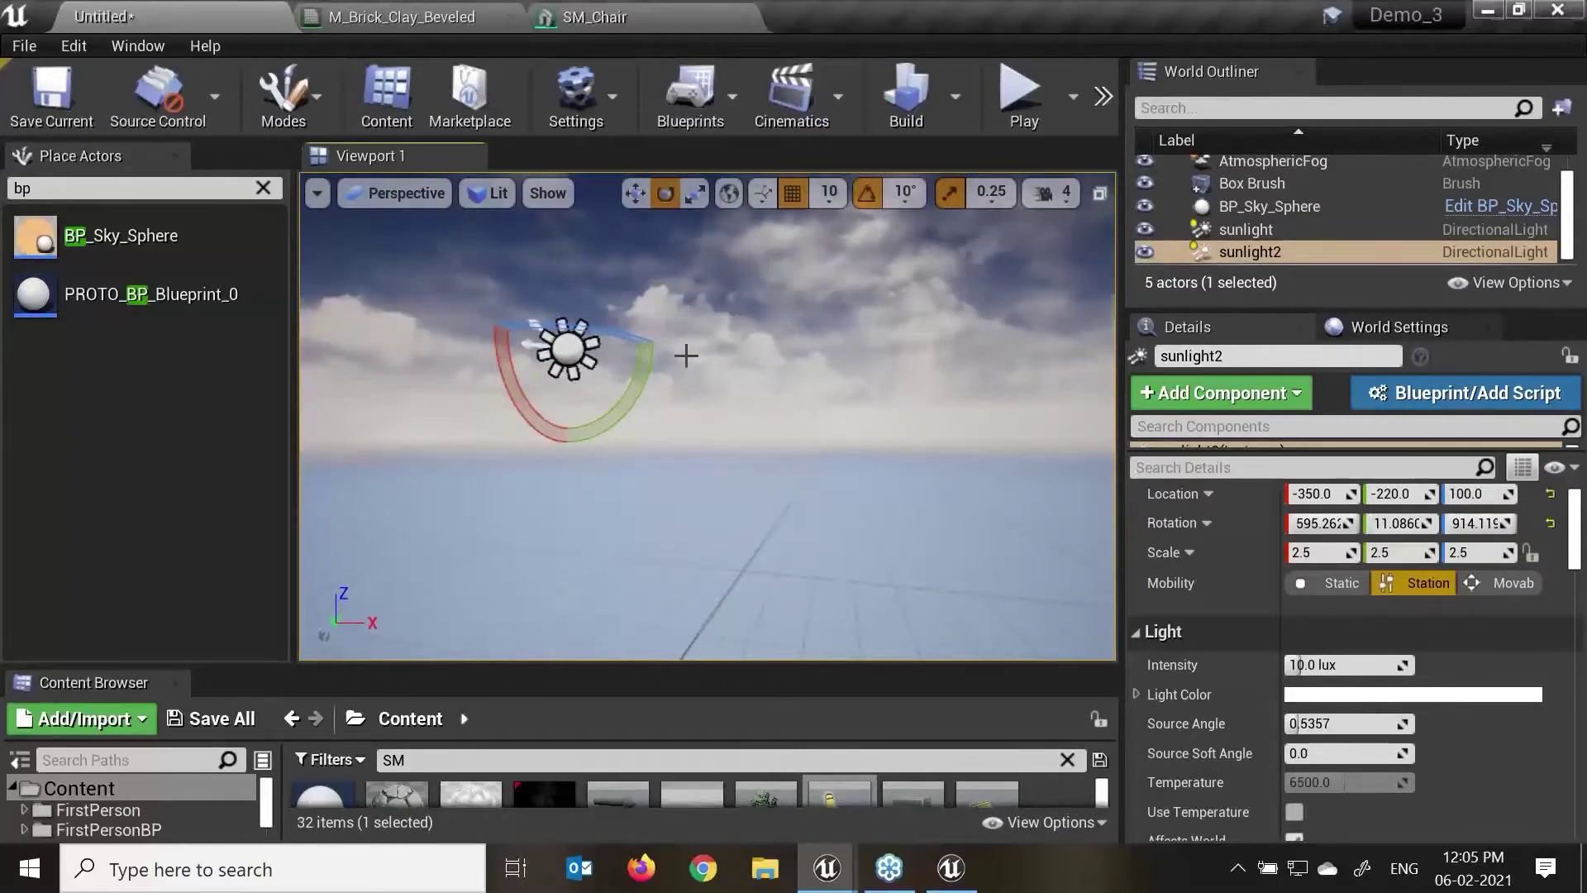
Step: Save the level as DEmo_Sky_26 in the FirstPersonBP Maps folder
{"action": "left_click", "coordinate": [16, 47]}
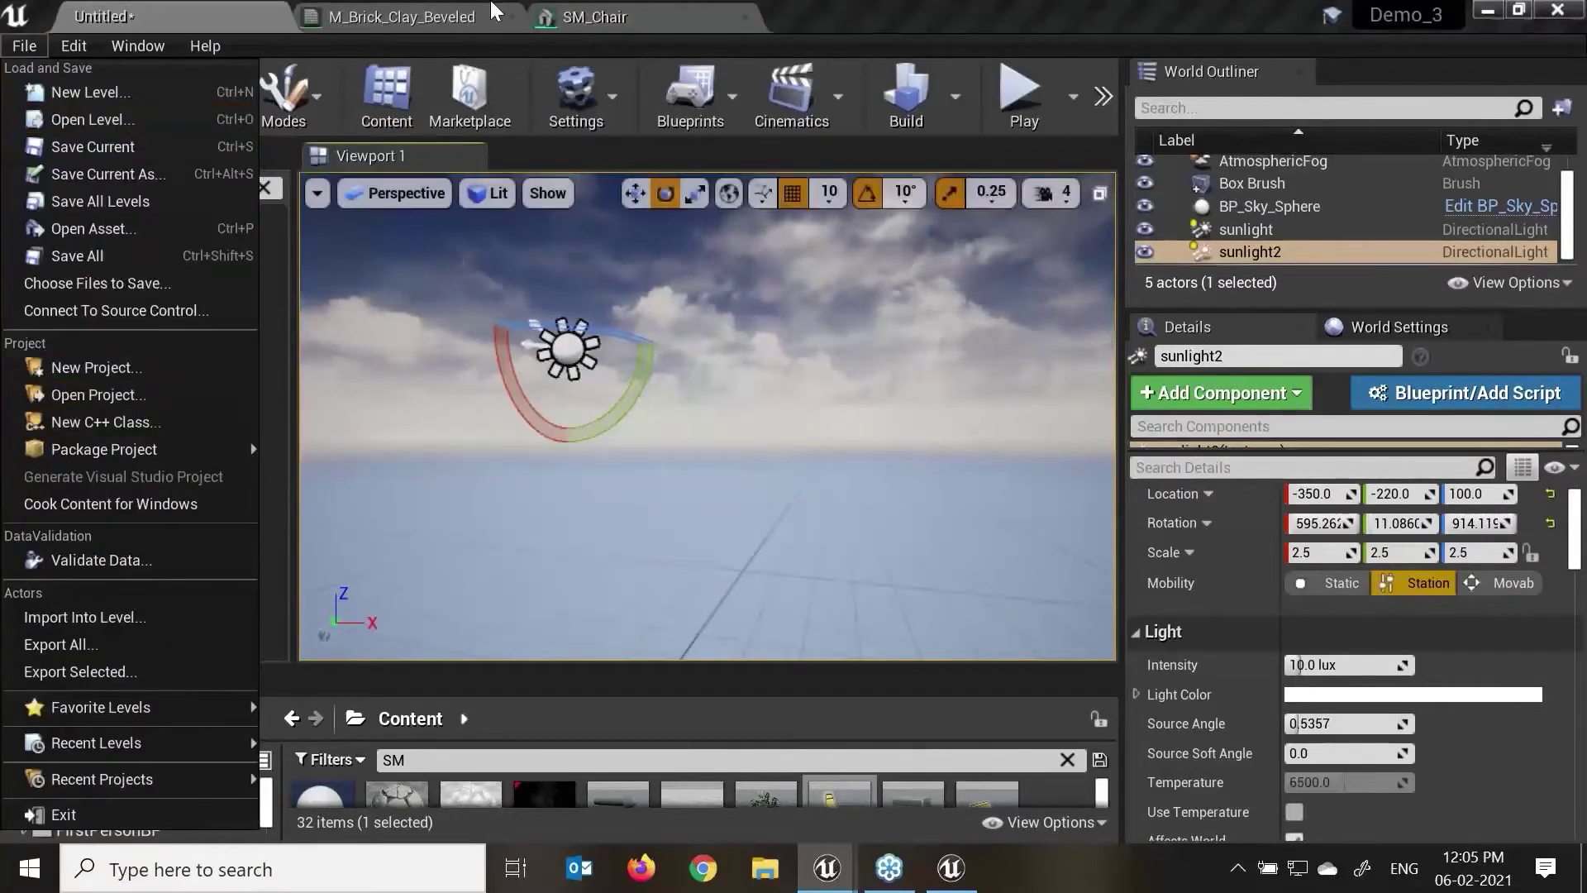
{"action": "left_click", "coordinate": [881, 29]}
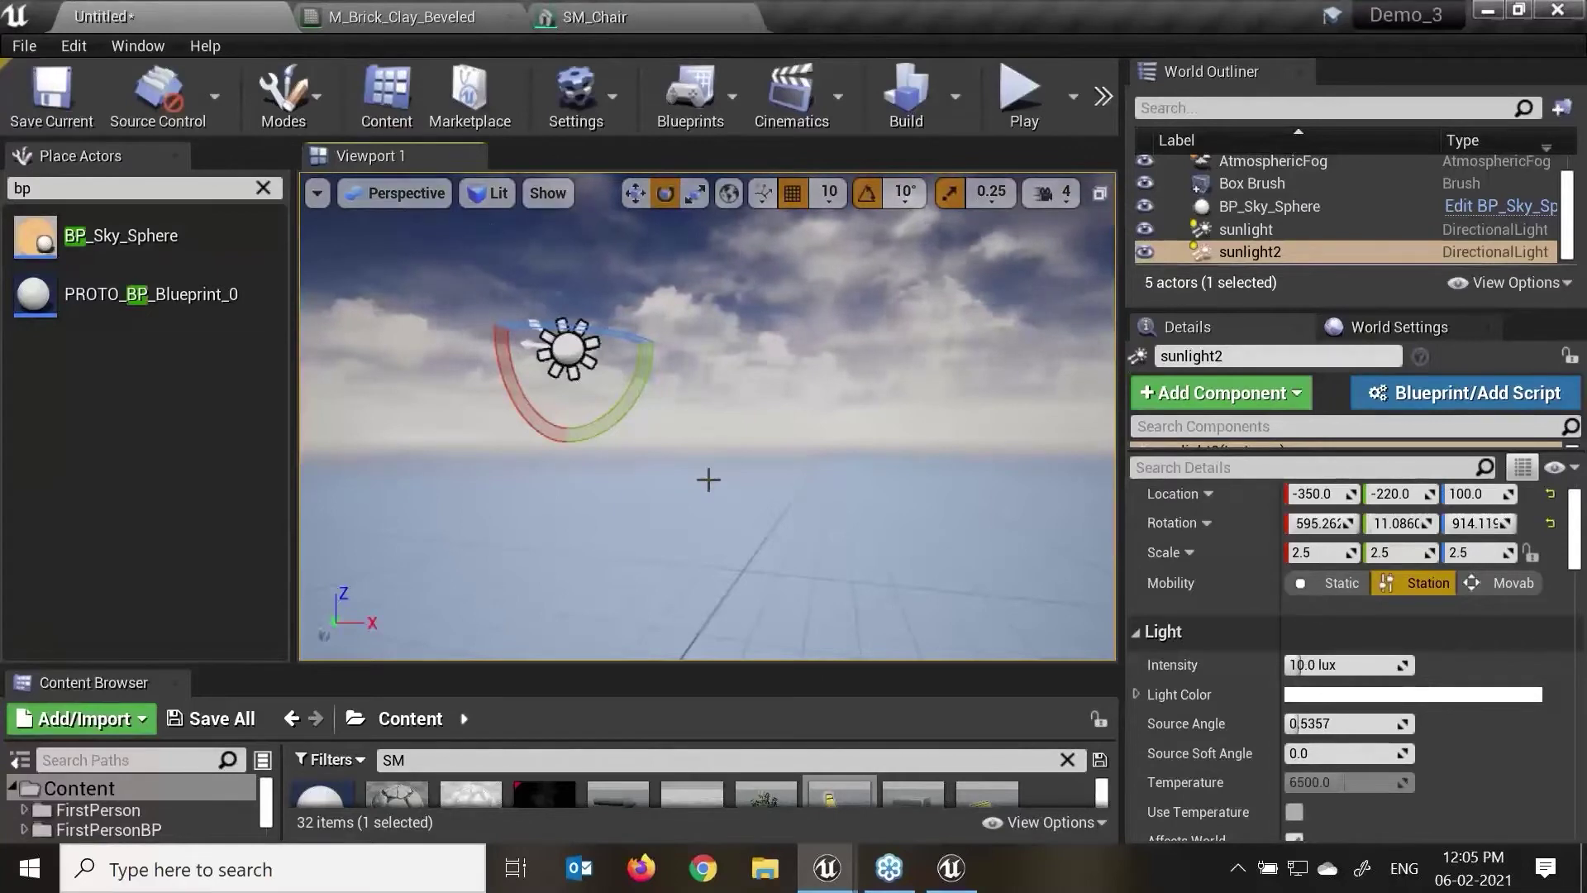
{"action": "left_click", "coordinate": [24, 46]}
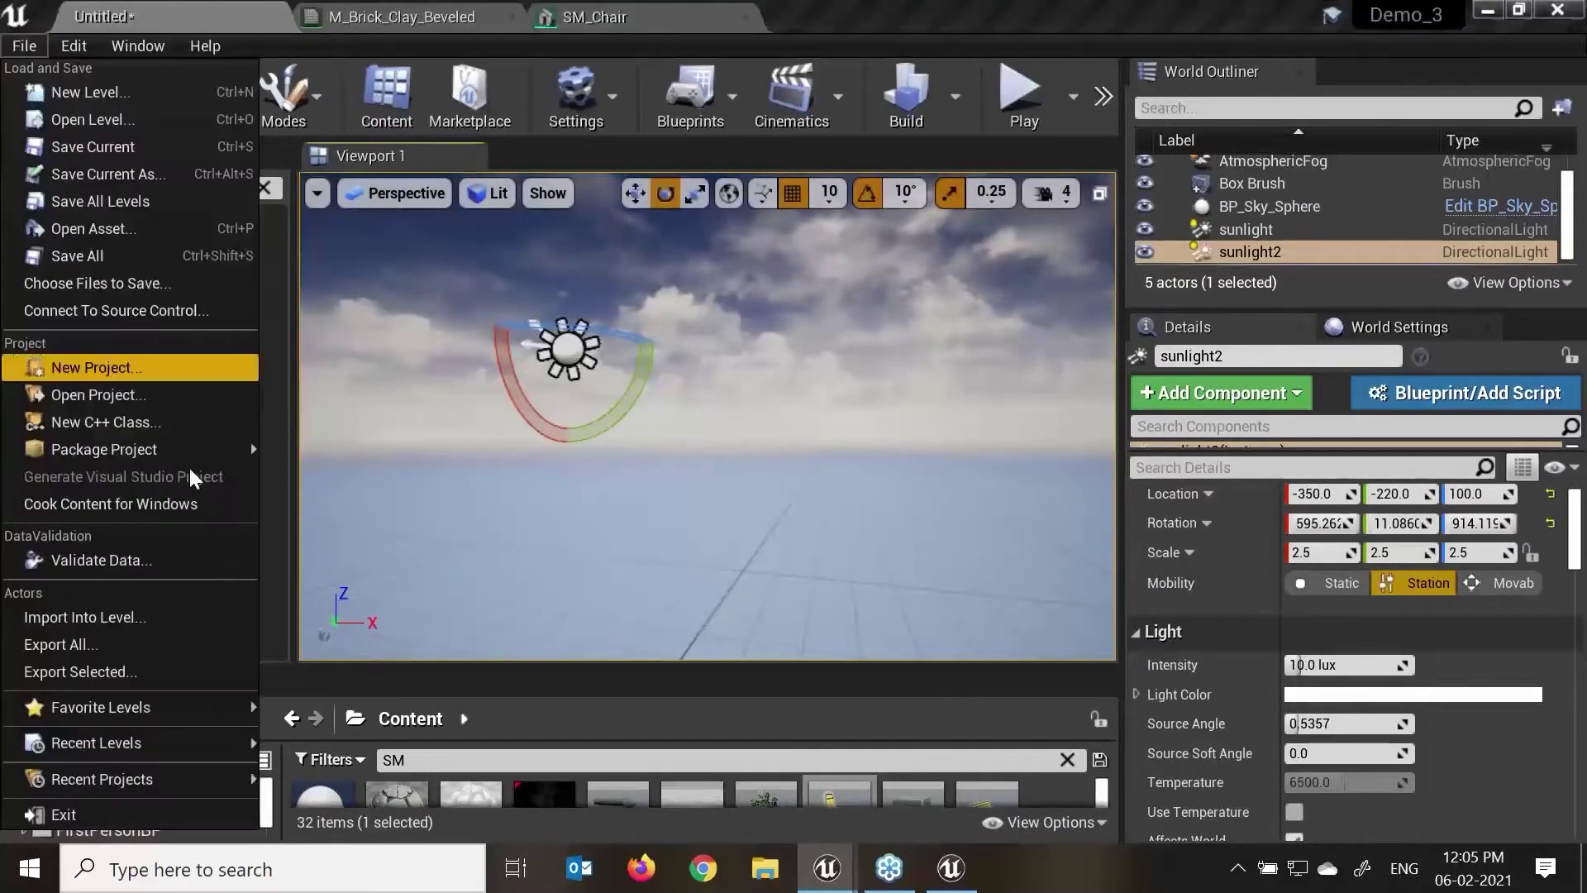
{"action": "left_click", "coordinate": [118, 256]}
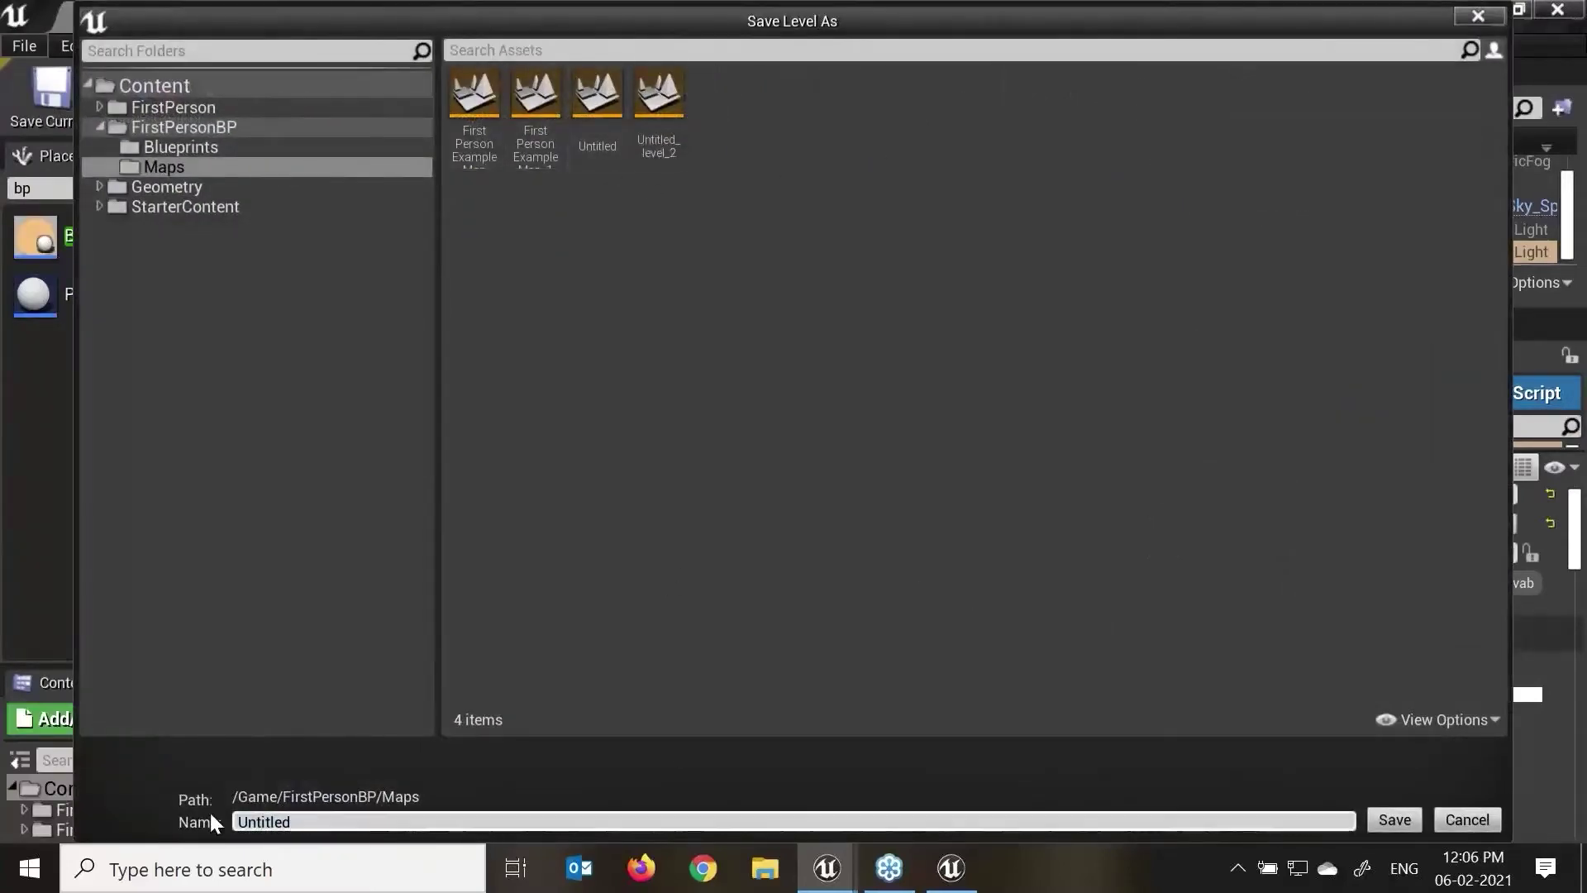
{"action": "type", "text": "DEmo_Sky_26"}
{"action": "key", "text": "Return"}
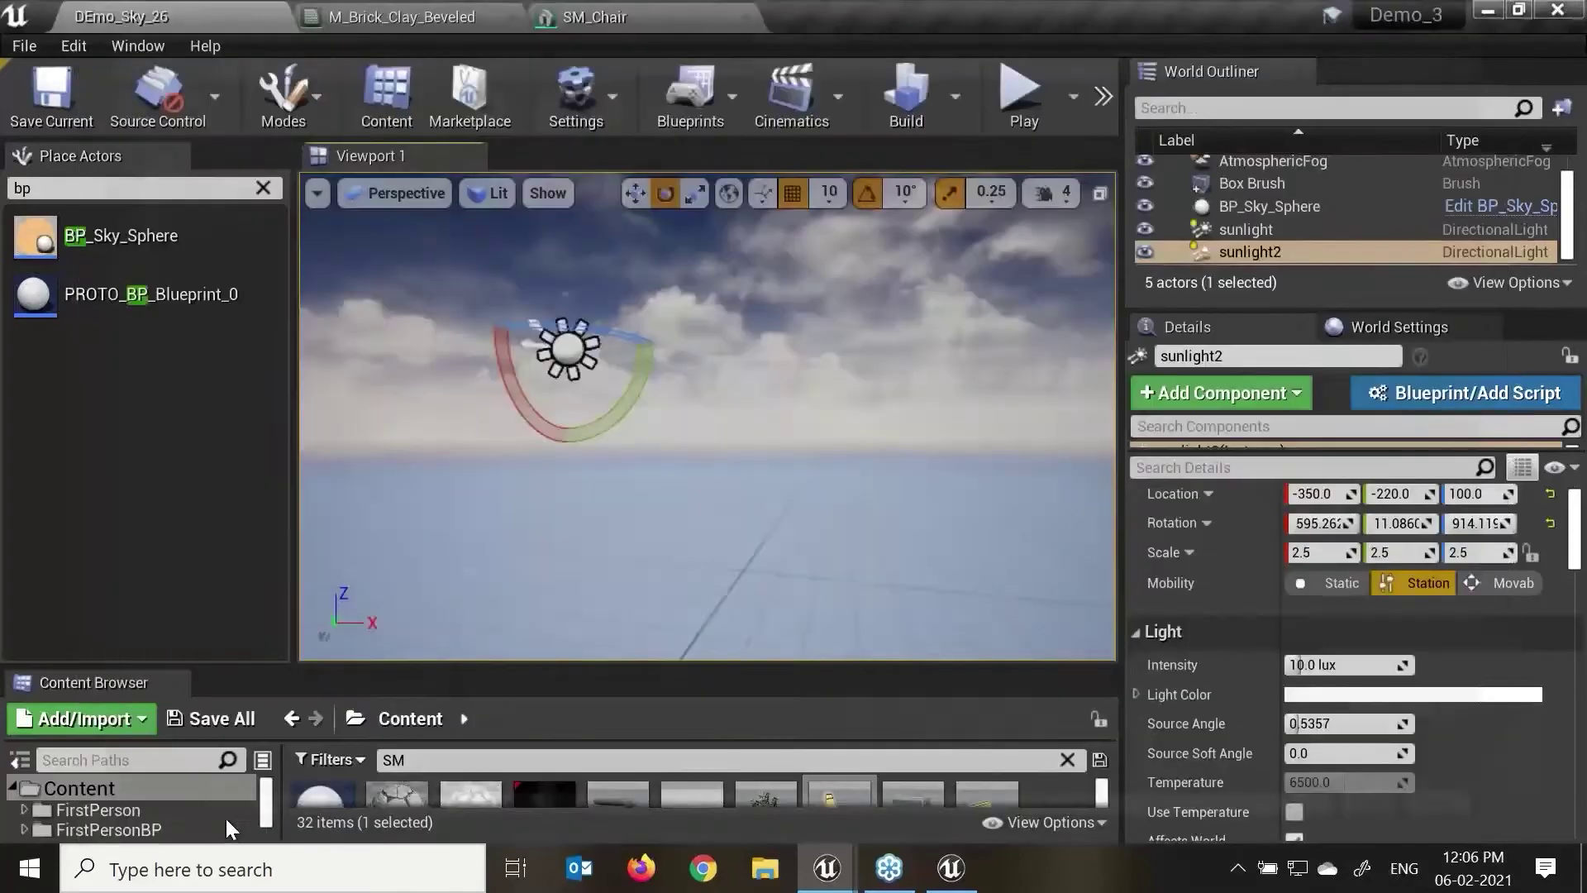
Step: Set both the Editor Startup Map and the Game Default Map in the project settings to DEmo_Sky_26
{"action": "scroll", "coordinate": [686, 518], "scroll_direction": "down", "scroll_amount": 2}
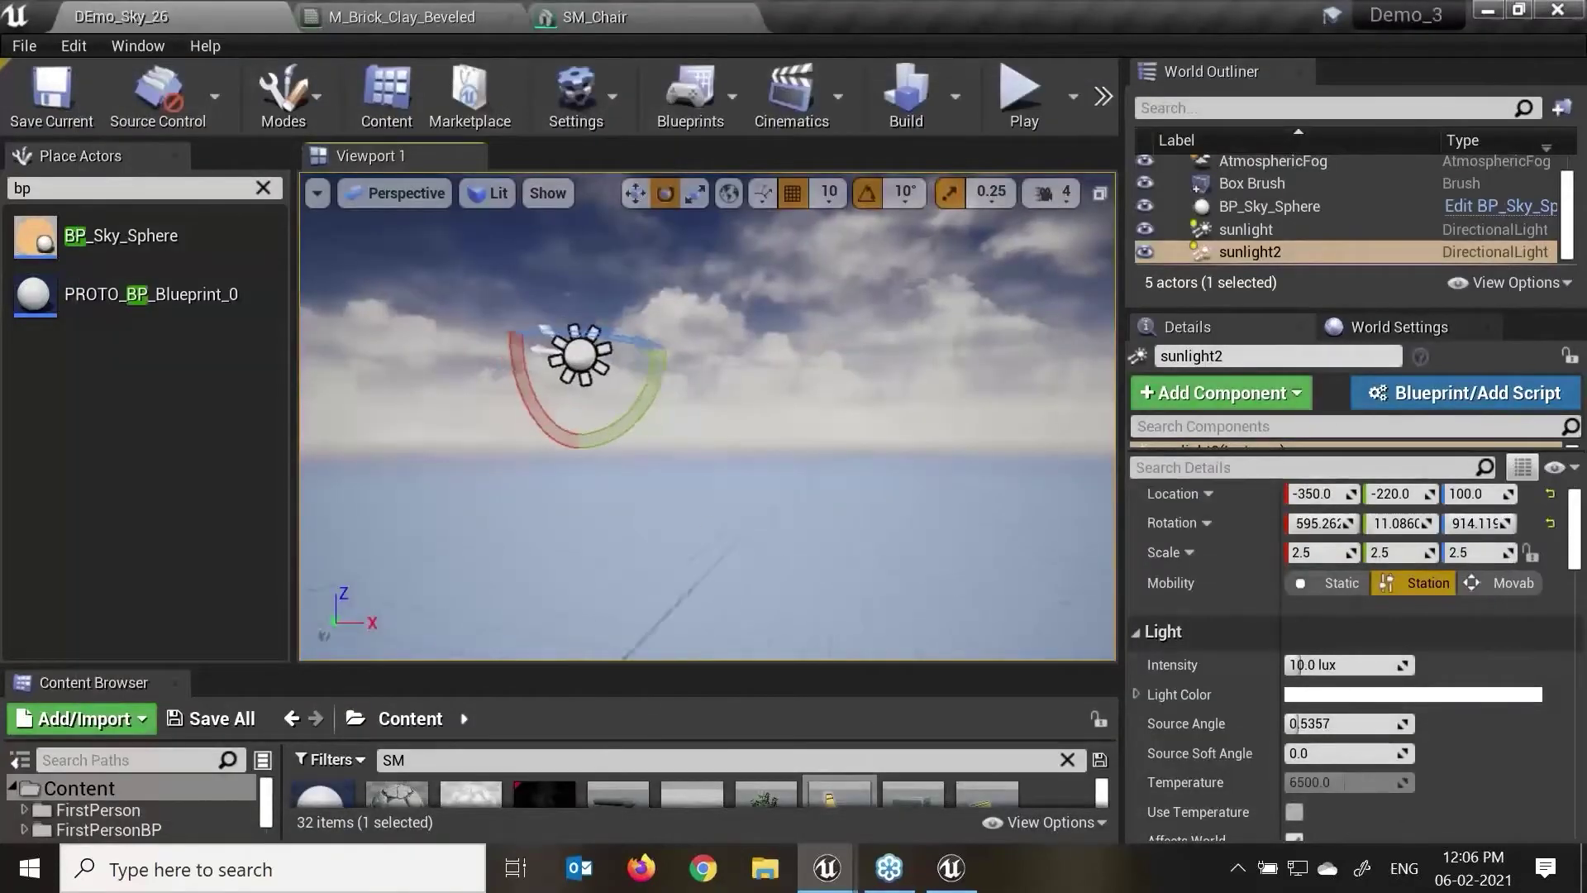
{"action": "right_click_drag", "start_coordinate": [724, 484], "coordinate": [734, 505]}
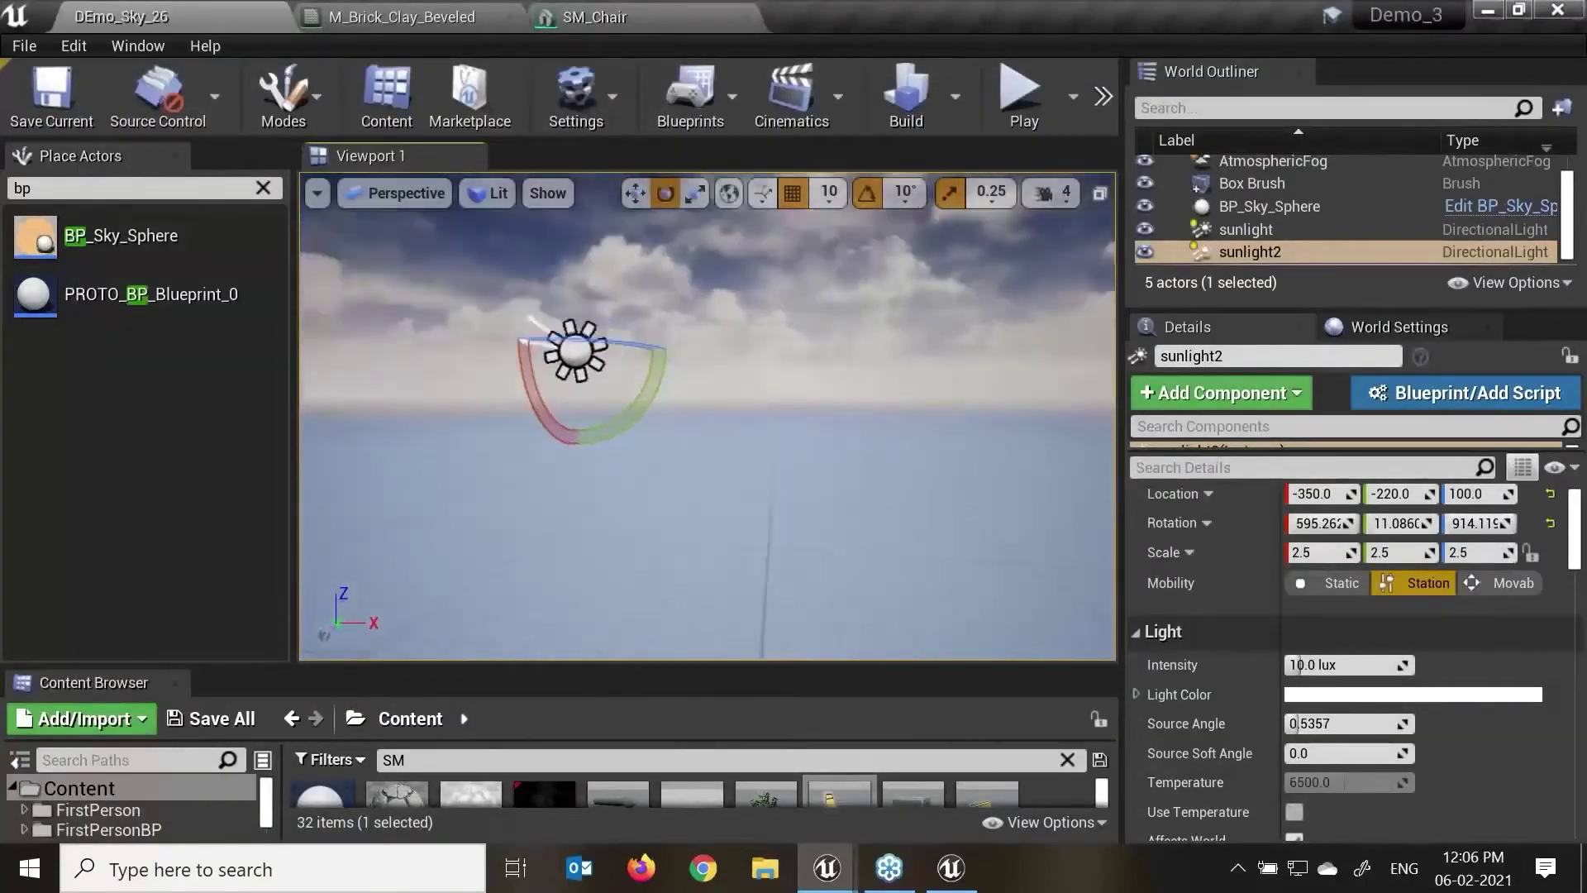
{"action": "left_click", "coordinate": [84, 40]}
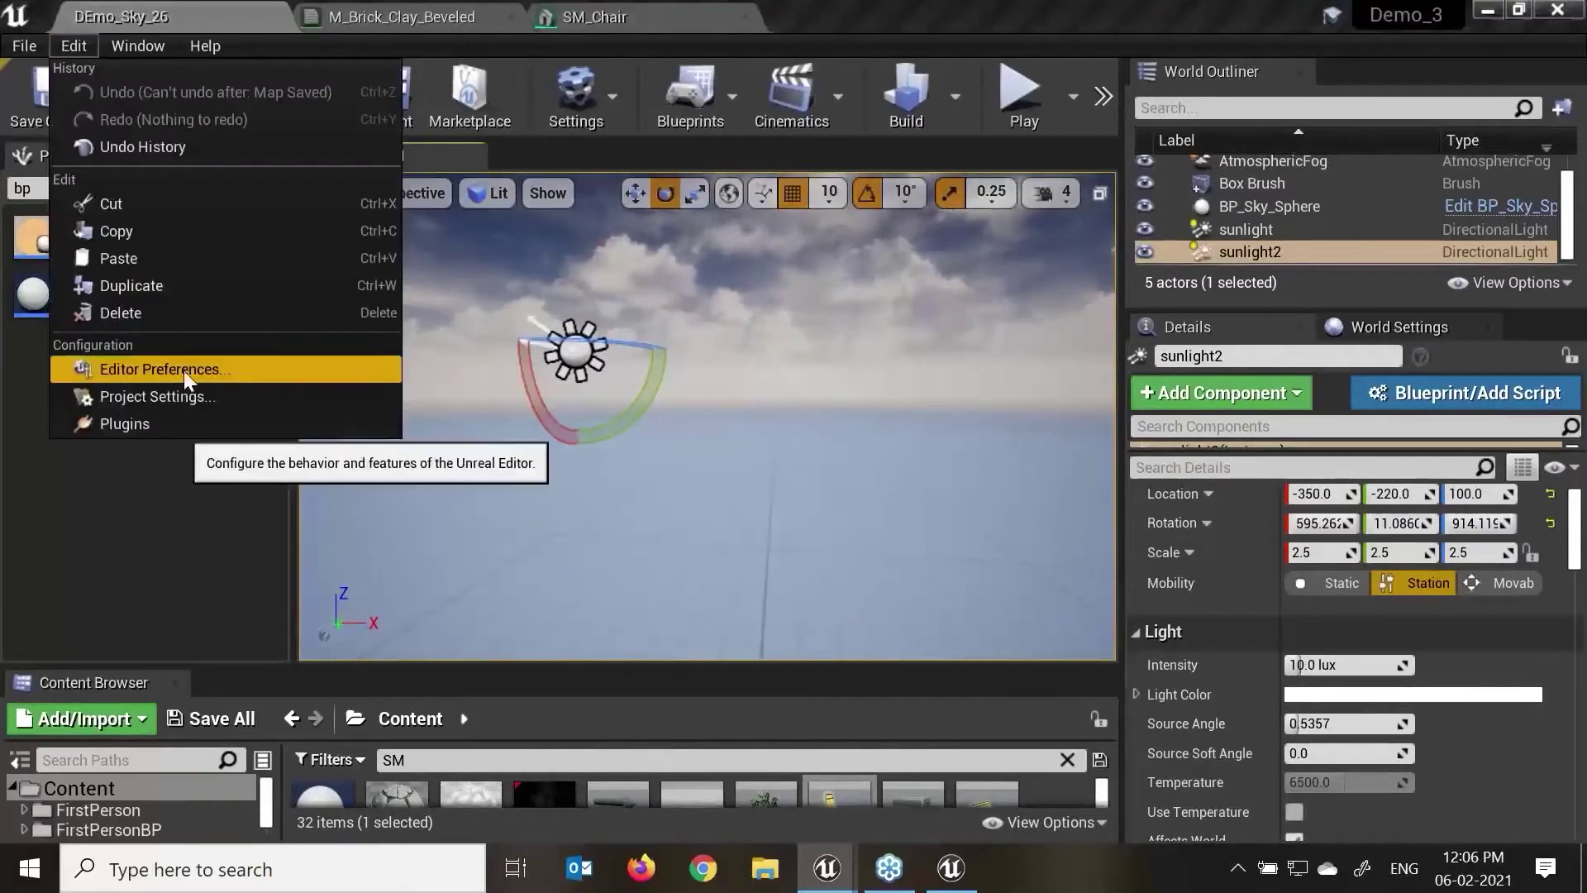
{"action": "left_click", "coordinate": [184, 405]}
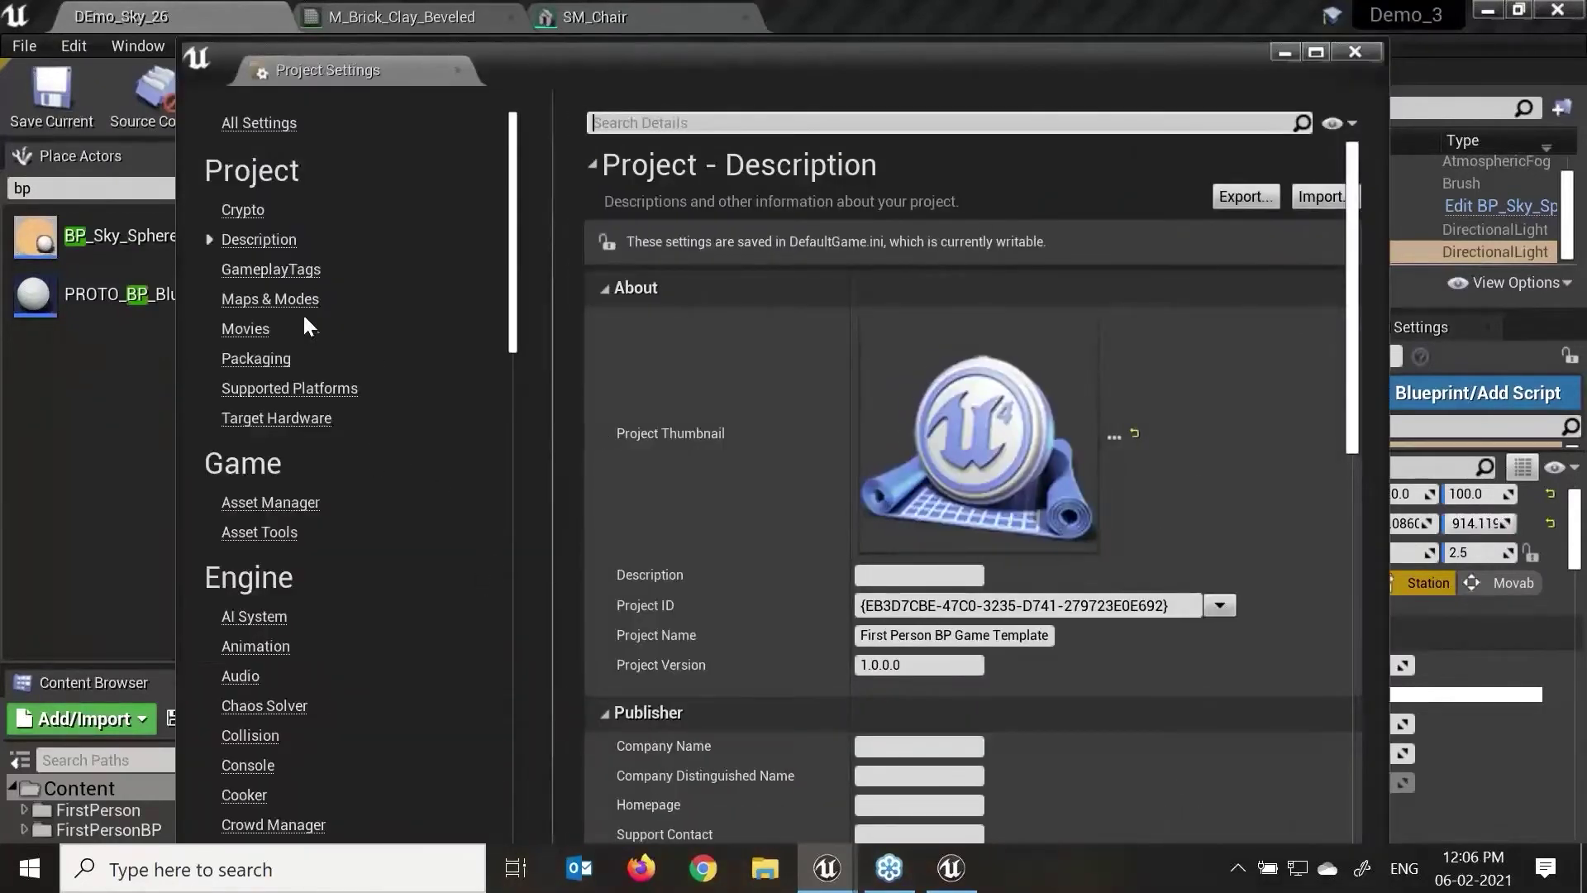
{"action": "left_click", "coordinate": [273, 299]}
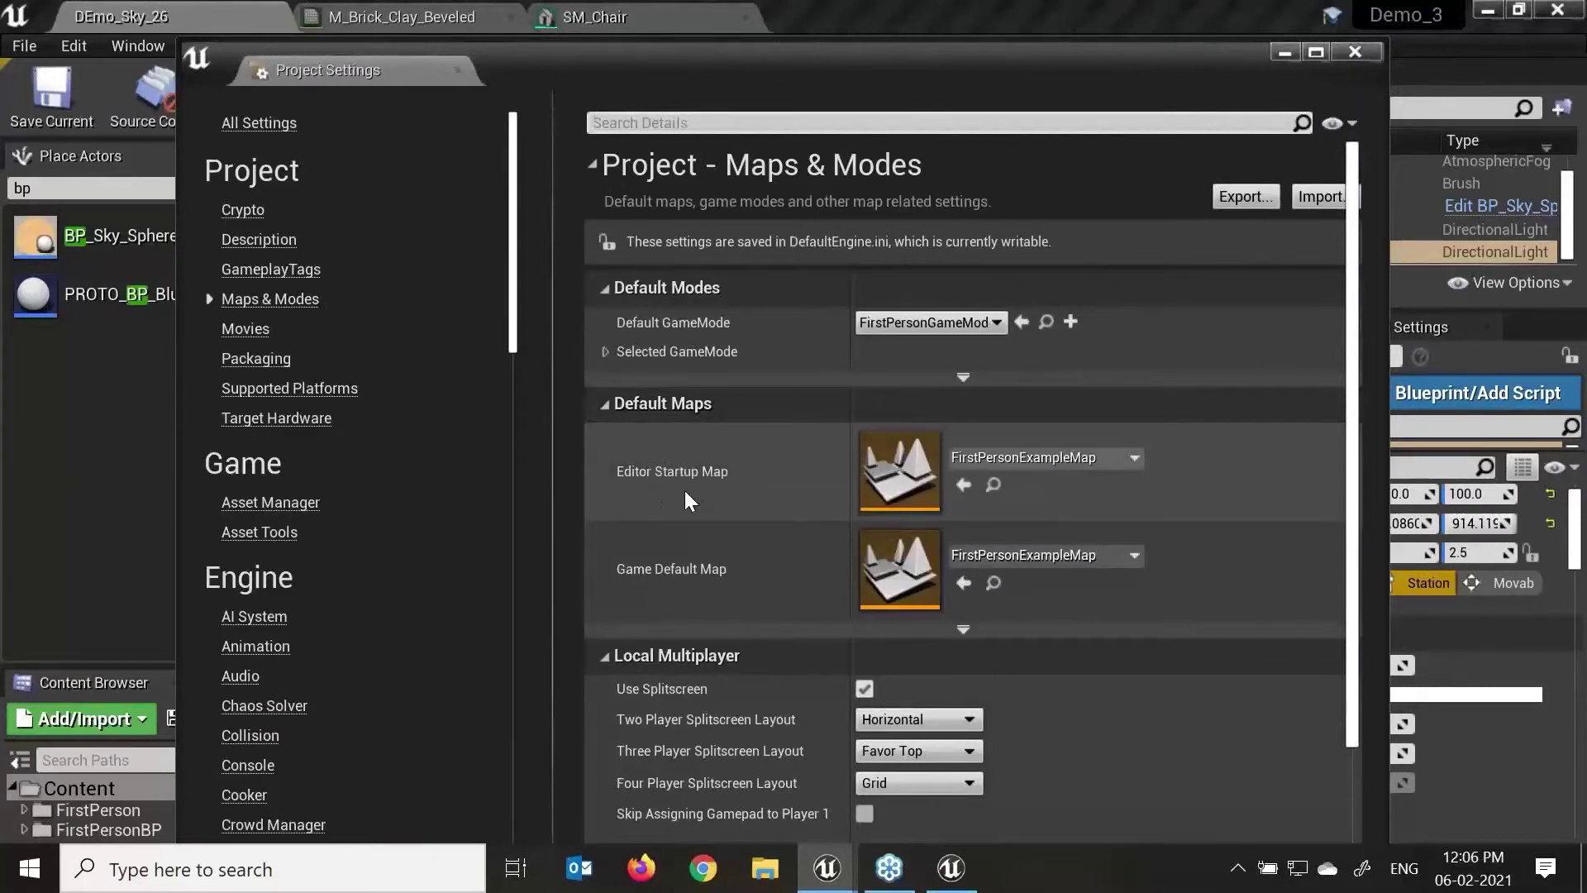
{"action": "left_click", "coordinate": [1133, 458]}
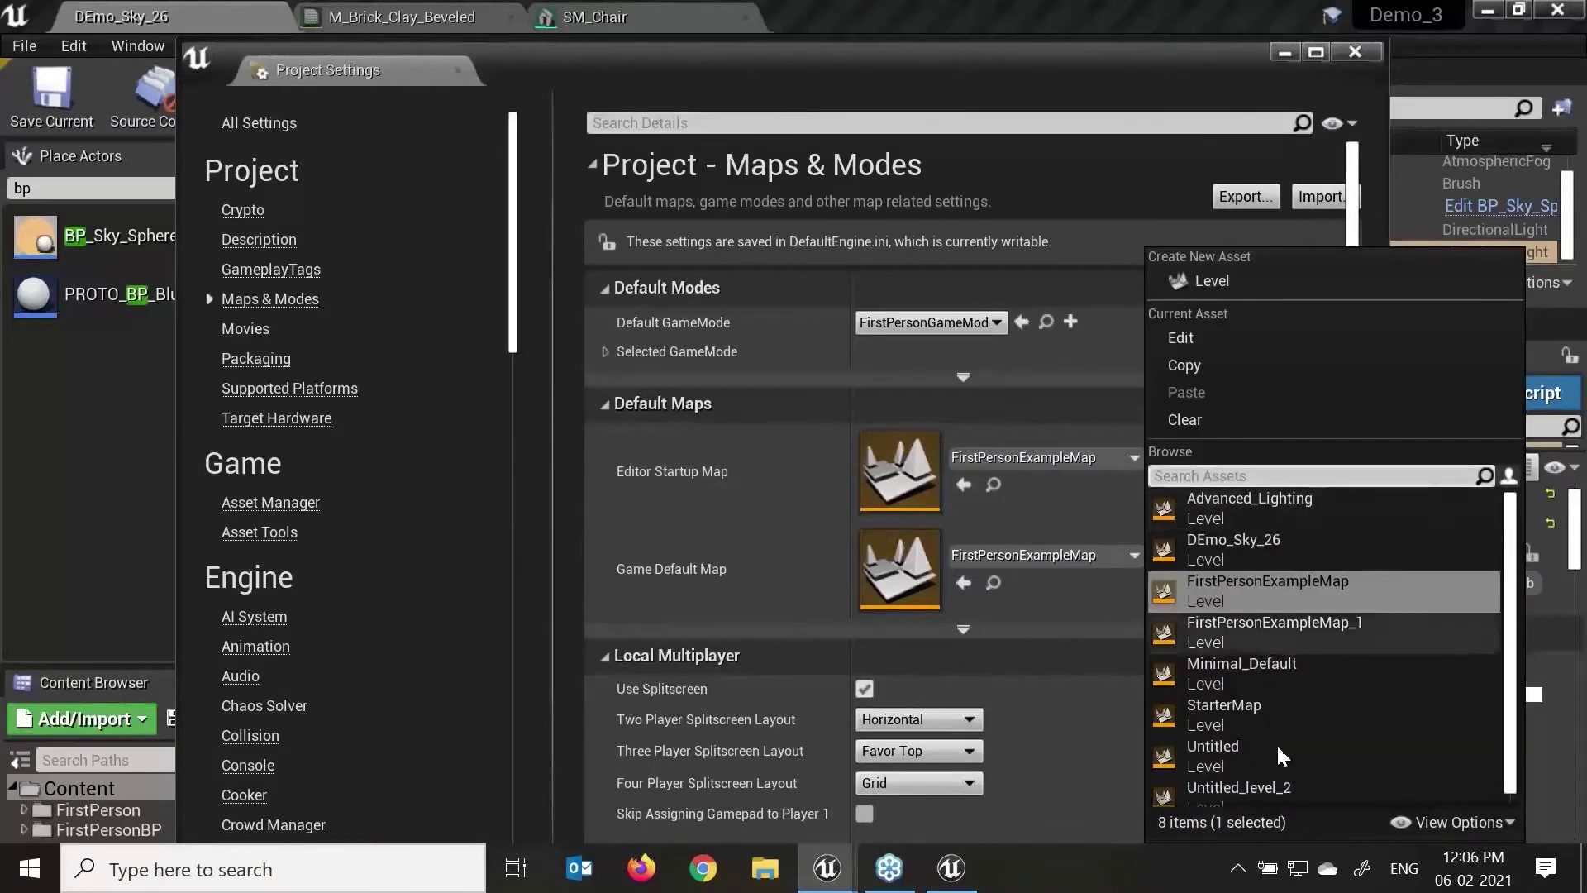
{"action": "left_click", "coordinate": [1227, 547]}
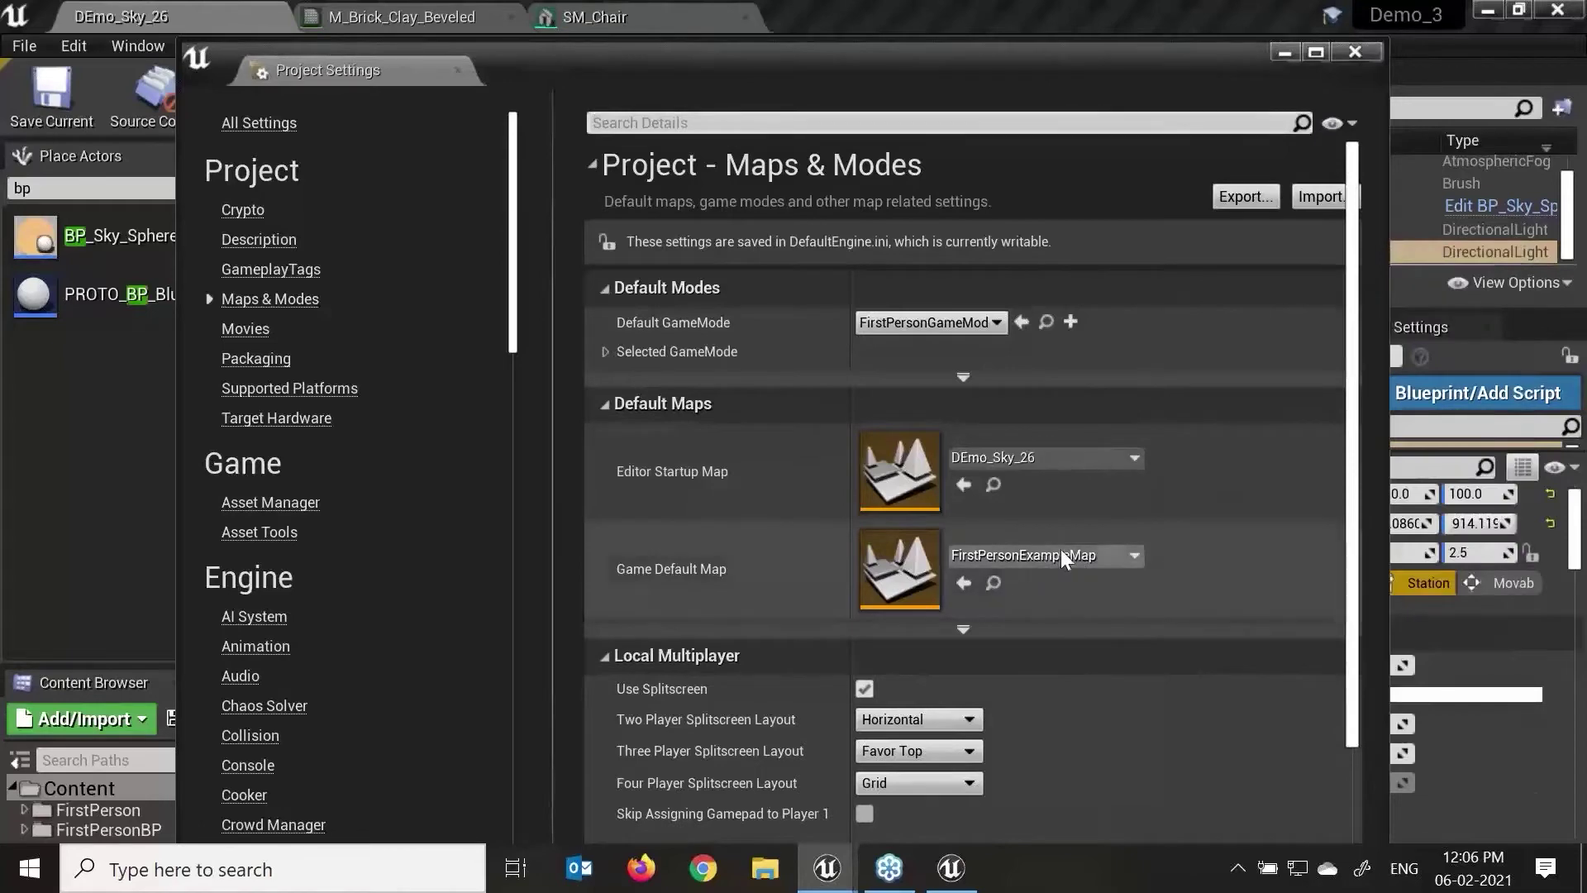
{"action": "left_click", "coordinate": [1062, 556]}
{"action": "left_click", "coordinate": [1263, 543]}
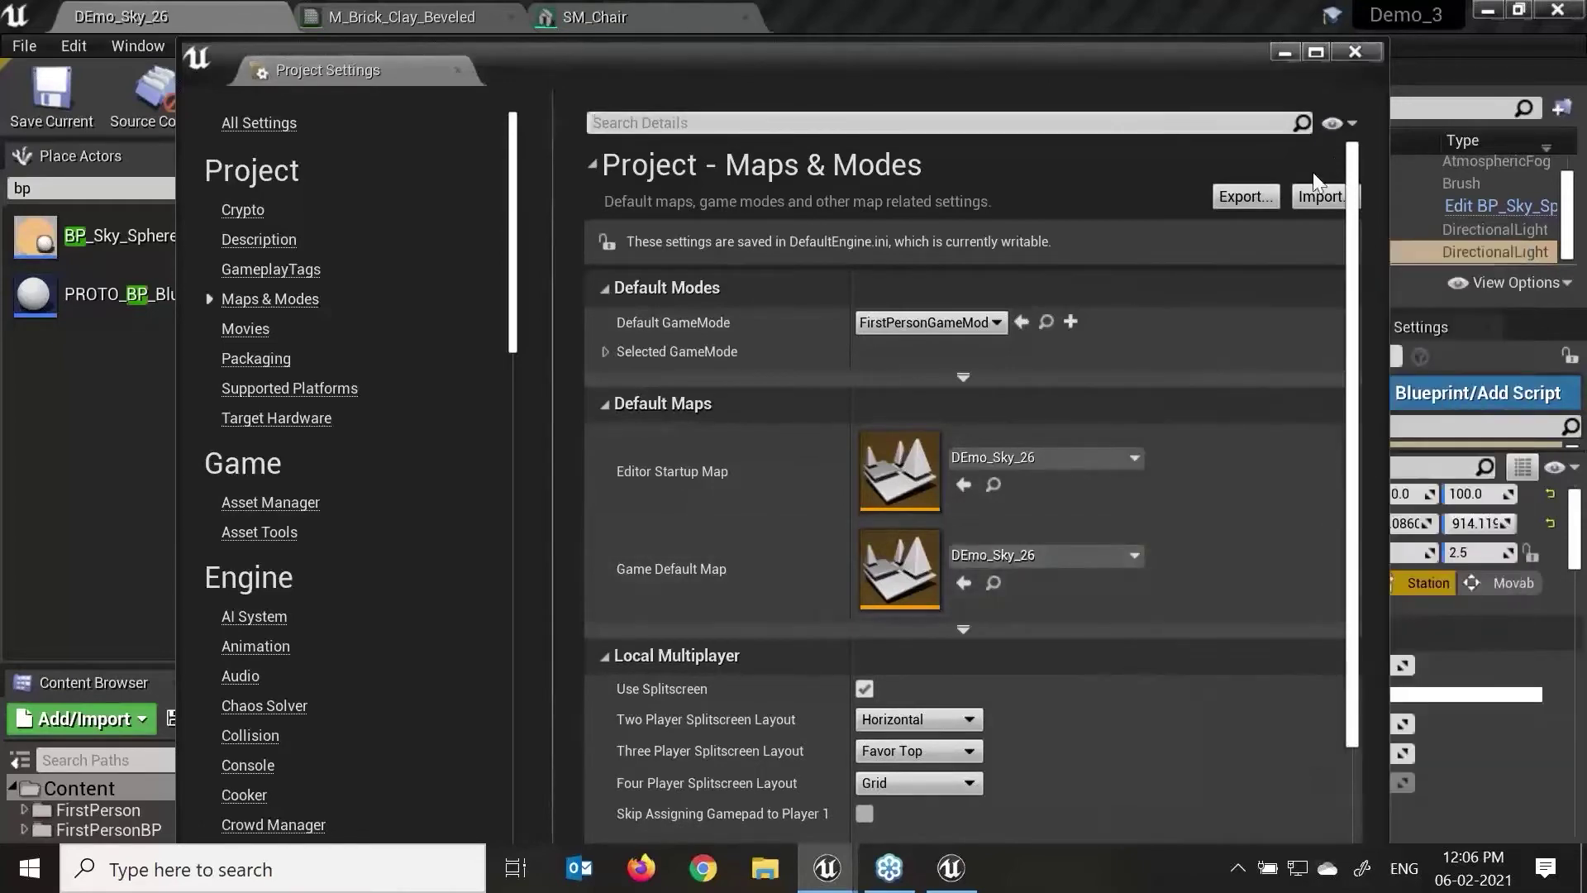
{"action": "left_click", "coordinate": [1354, 52]}
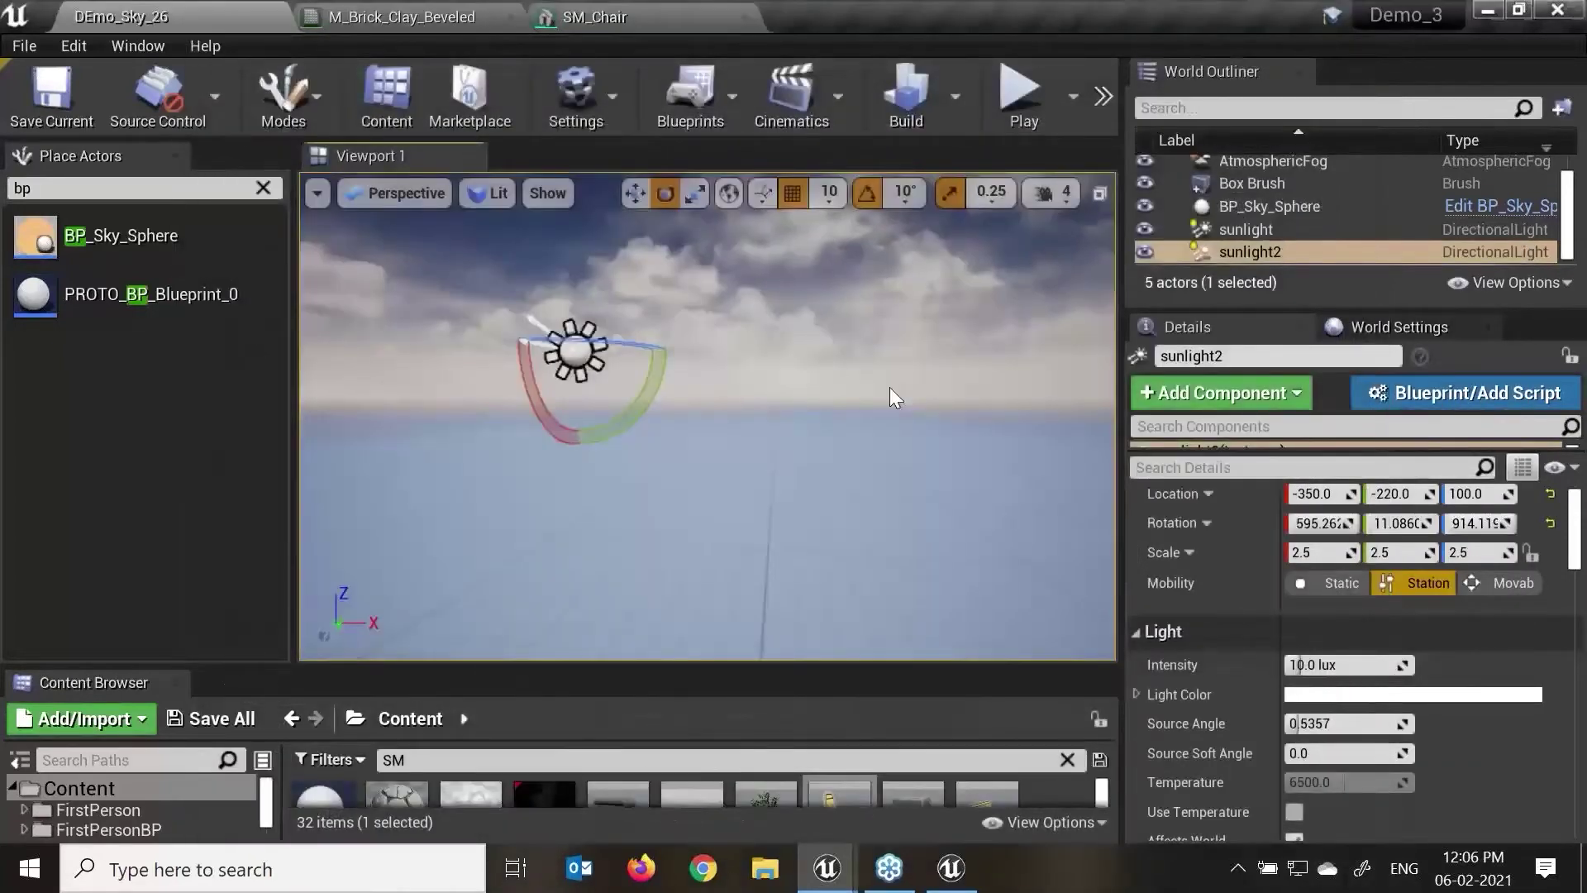
Step: Create a new level from the default template and inspect its floor and sky from several angles
{"action": "key", "text": "ctrl+n"}
{"action": "left_click", "coordinate": [609, 326]}
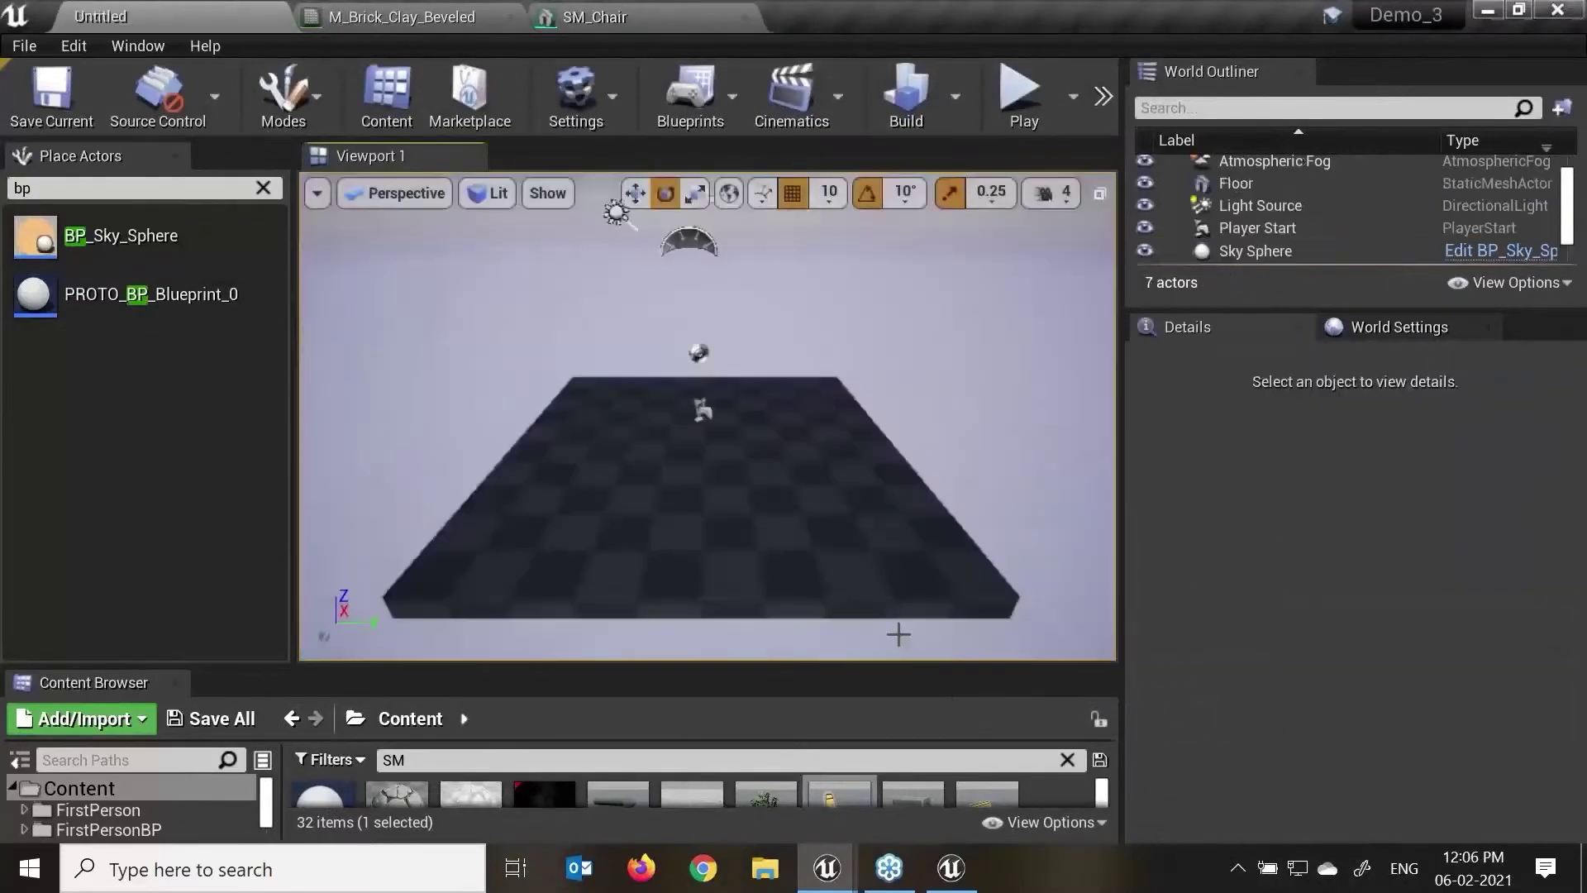
{"action": "left_click_drag", "start_coordinate": [805, 453], "coordinate": [956, 522], "text": "alt"}
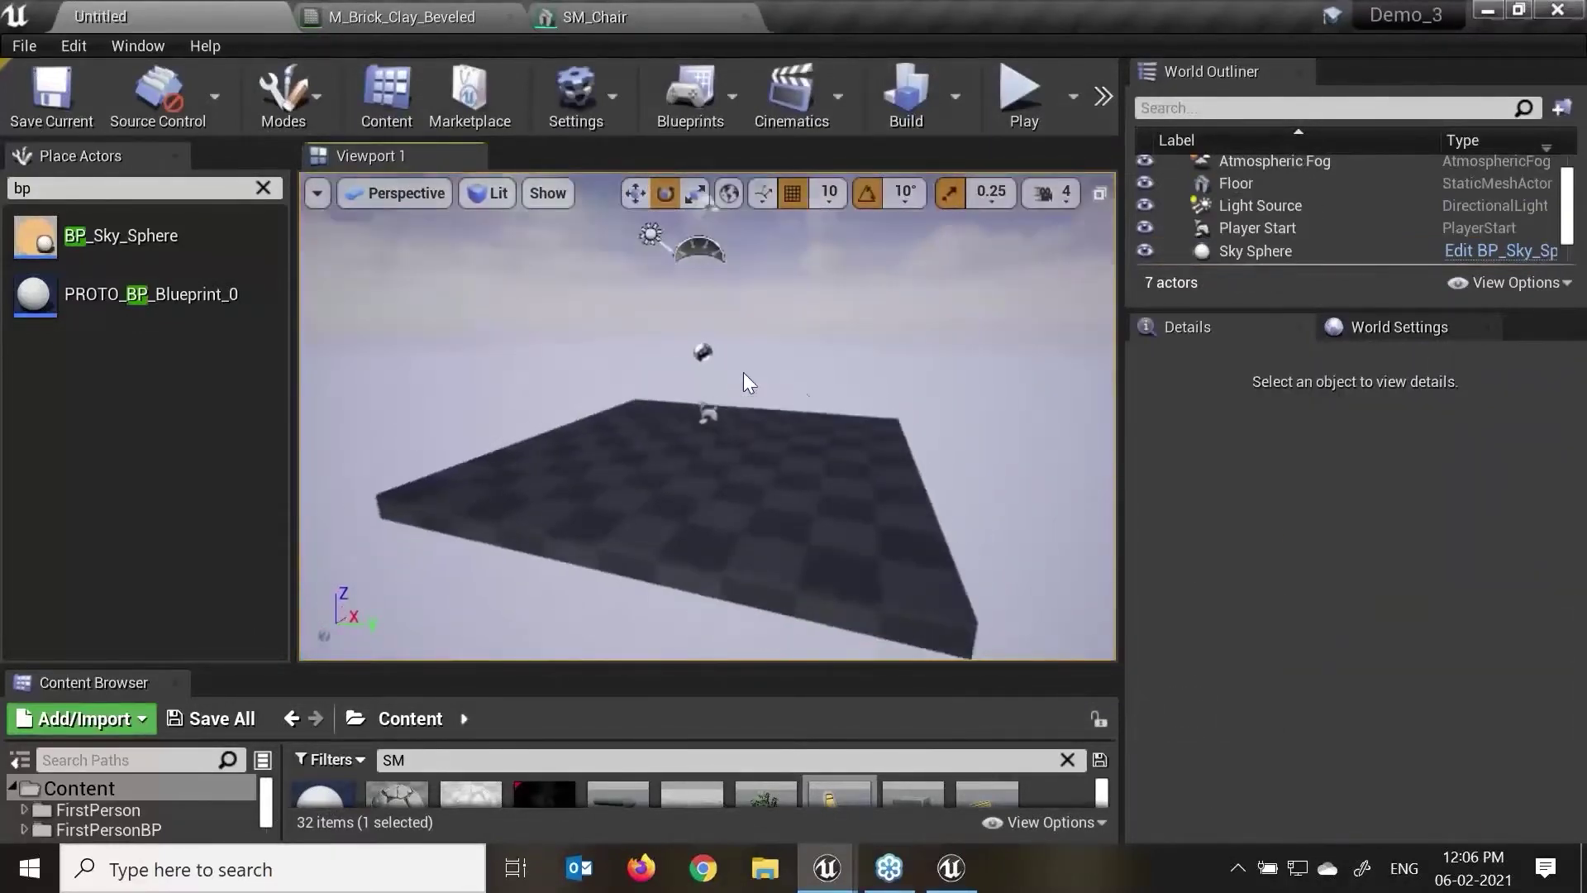
{"action": "left_click_drag", "start_coordinate": [814, 482], "coordinate": [917, 496], "text": "alt"}
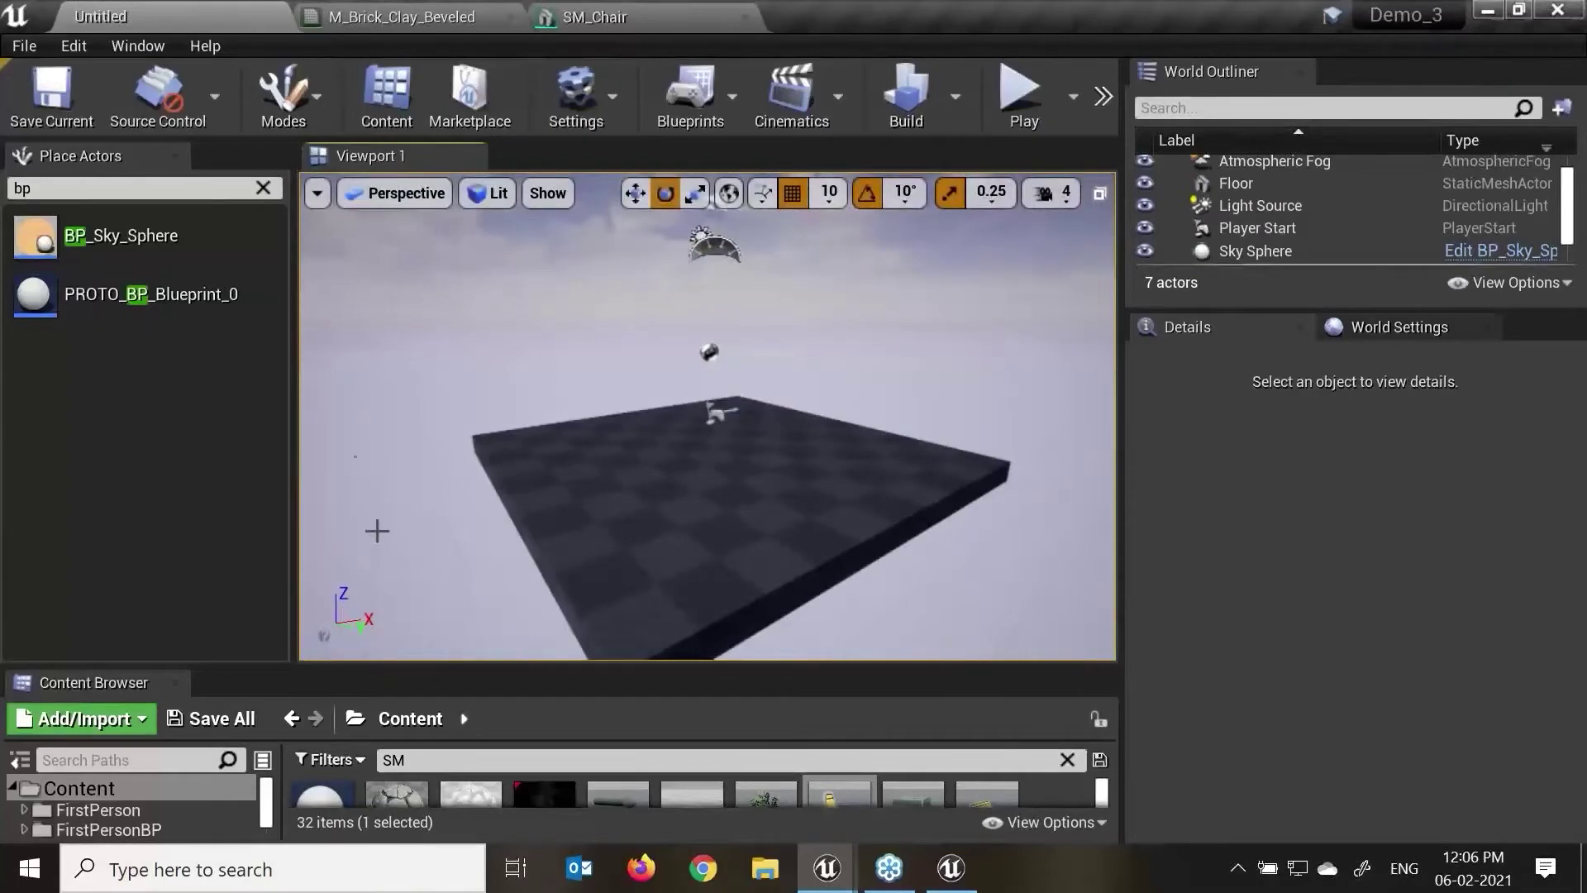
Step: Reopen the recent level DEmo_Sky_26
{"action": "left_click", "coordinate": [23, 46]}
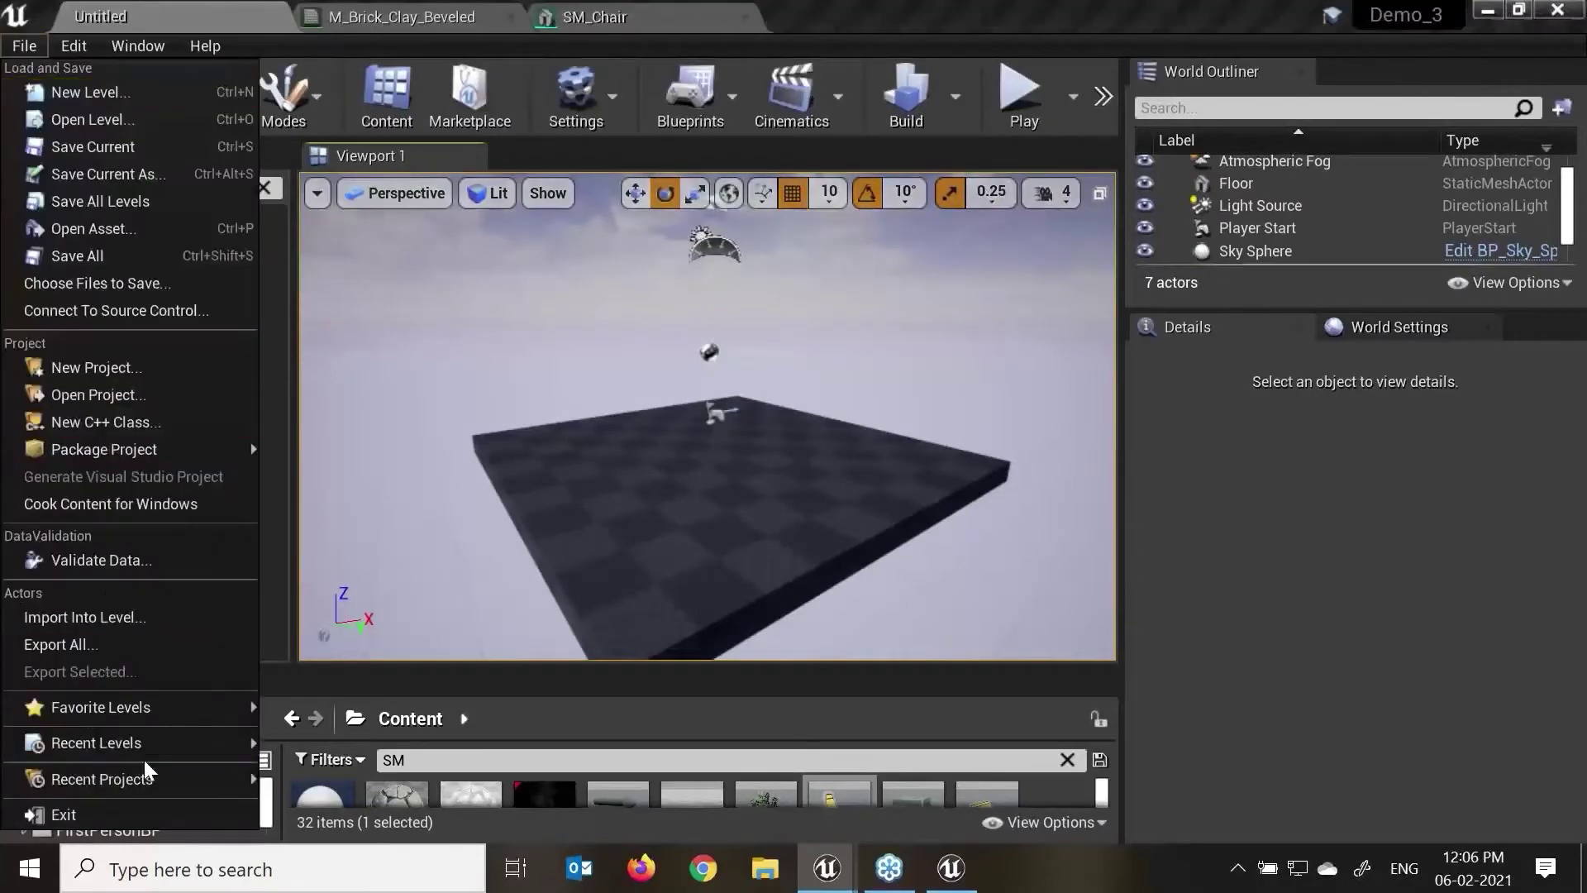
{"action": "mouse_move", "coordinate": [166, 742]}
{"action": "left_click", "coordinate": [330, 712]}
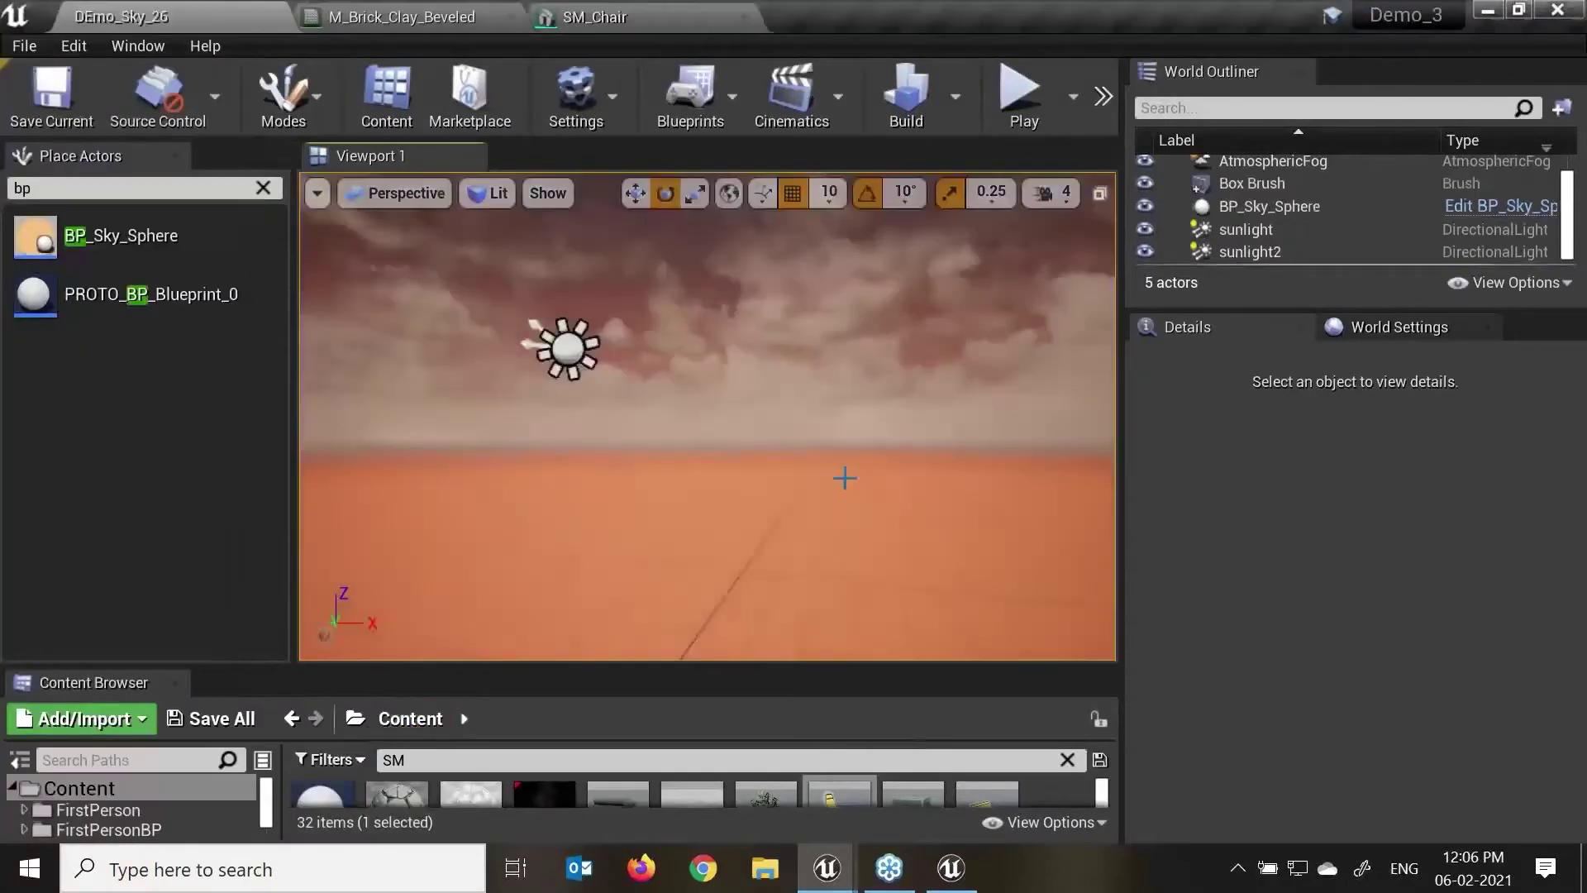
{"action": "scroll", "coordinate": [688, 453], "scroll_direction": "down", "scroll_amount": 4}
{"action": "right_click_drag", "start_coordinate": [969, 507], "coordinate": [930, 521]}
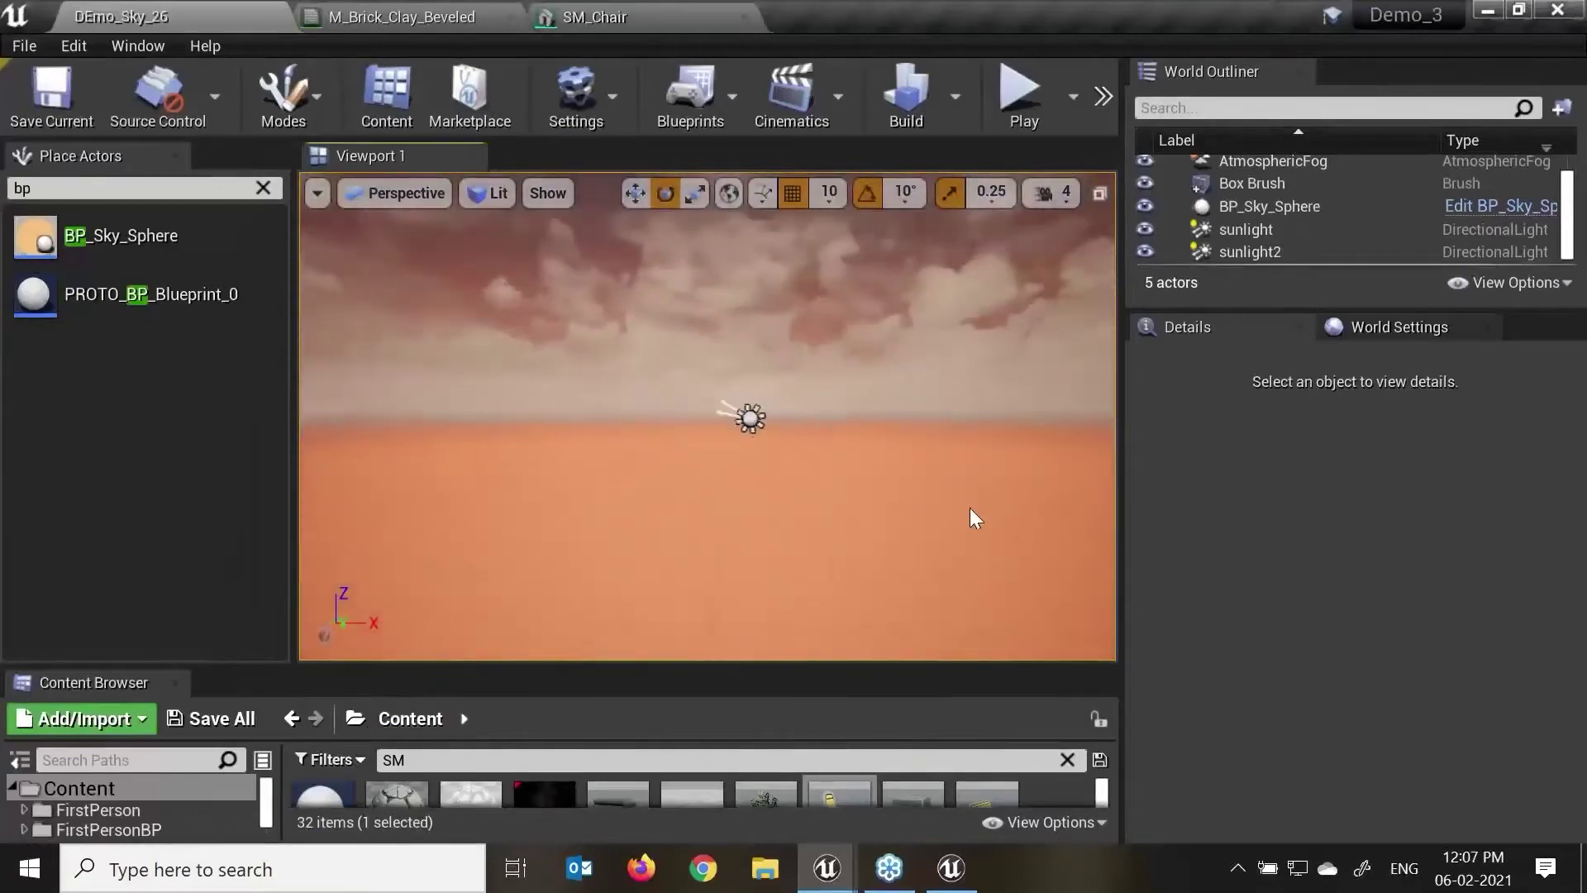
Step: Select the sunlight2 directional light and review its transform and light properties
{"action": "left_click", "coordinate": [767, 425]}
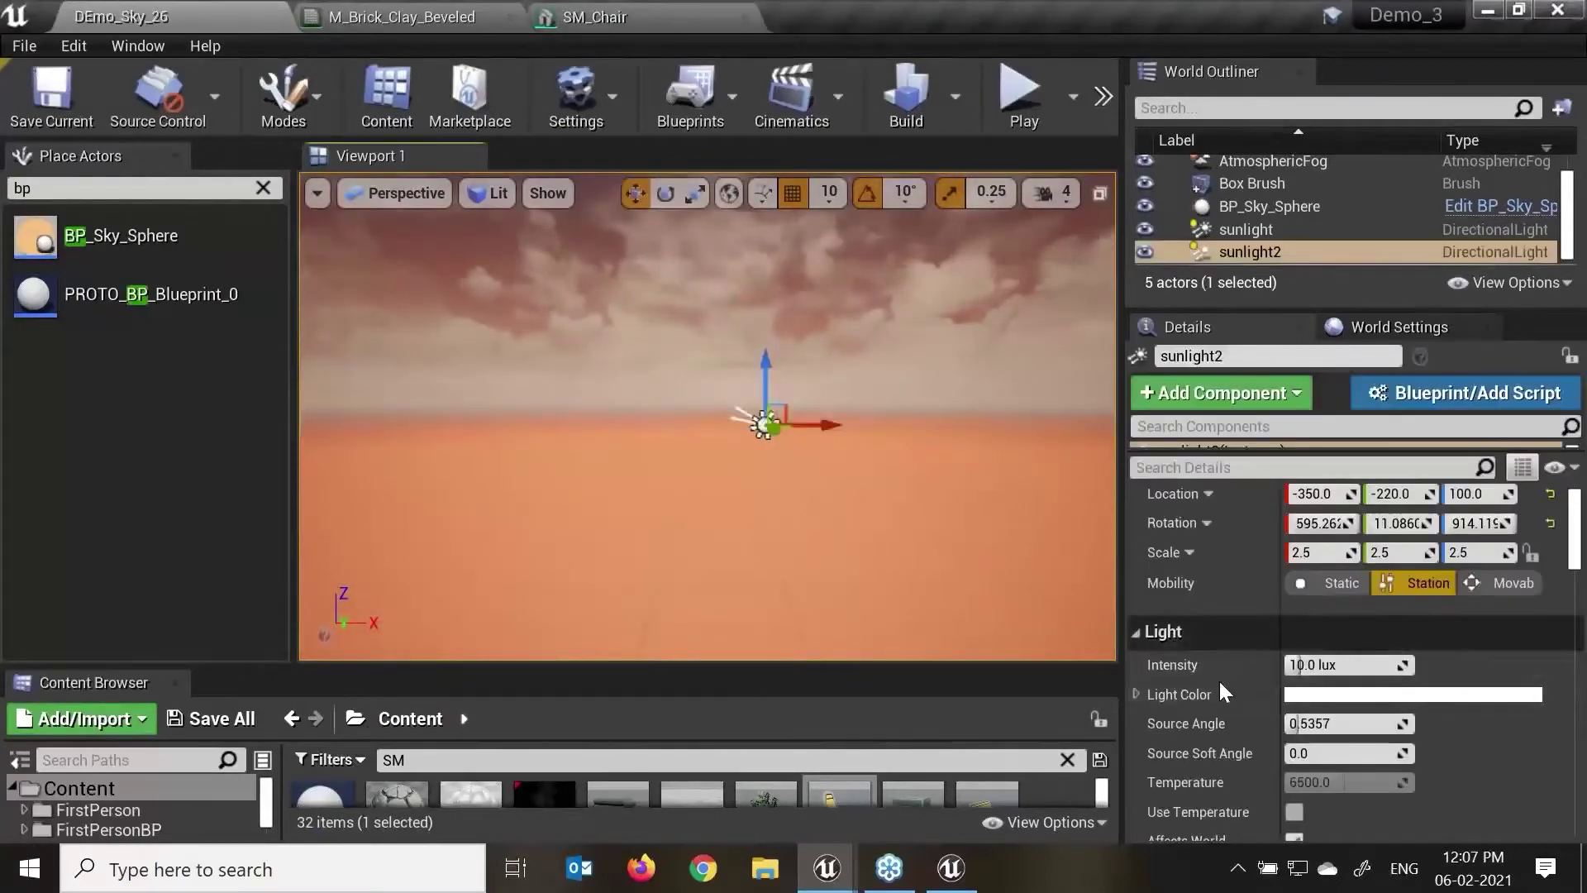
{"action": "scroll", "coordinate": [1500, 772], "scroll_direction": "down", "scroll_amount": 3}
{"action": "scroll", "coordinate": [1443, 746], "scroll_direction": "up", "scroll_amount": 1}
{"action": "scroll", "coordinate": [1440, 736], "scroll_direction": "up", "scroll_amount": 2}
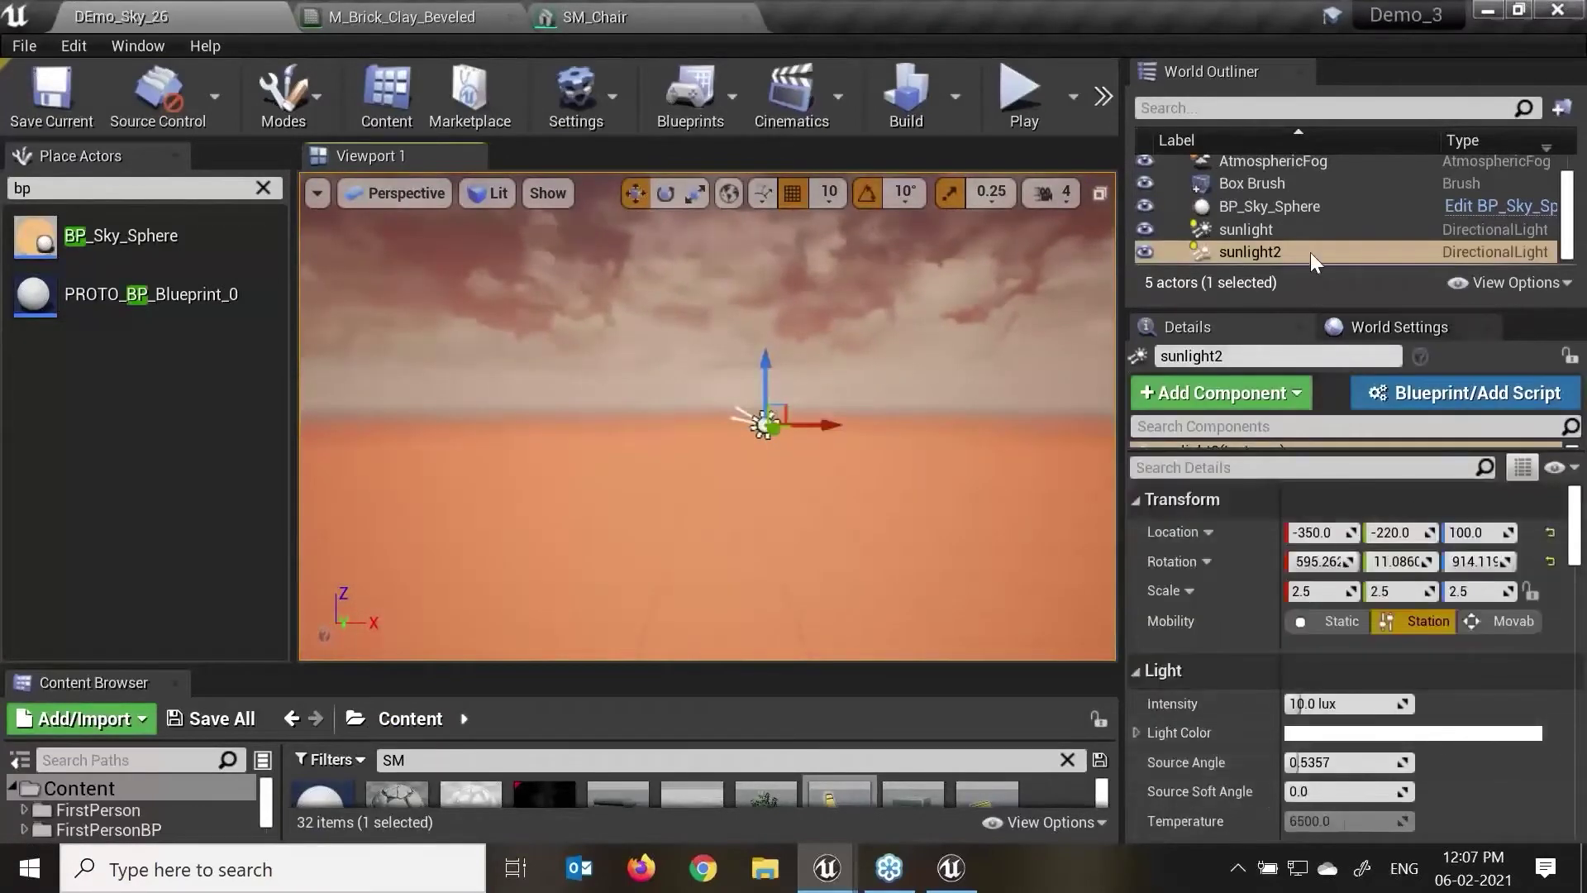
Step: Give the World Outliner more height, select BP_Sky_Sphere and refresh its material
{"action": "left_click_drag", "start_coordinate": [1266, 312], "coordinate": [1289, 430]}
{"action": "left_click", "coordinate": [1265, 238]}
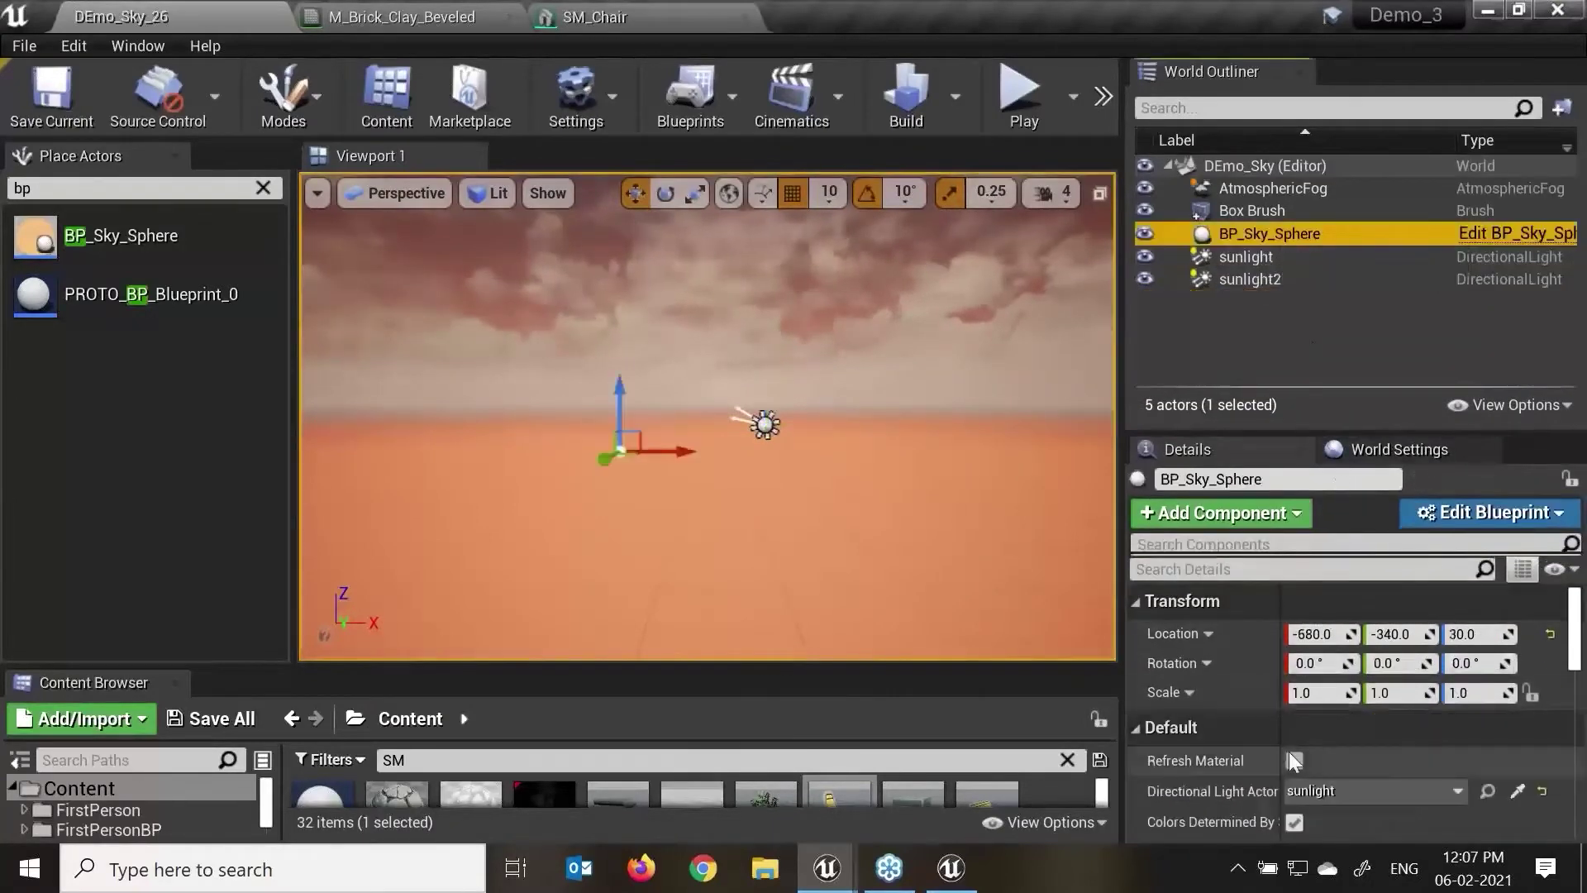
{"action": "right_click_drag", "start_coordinate": [902, 491], "coordinate": [661, 517]}
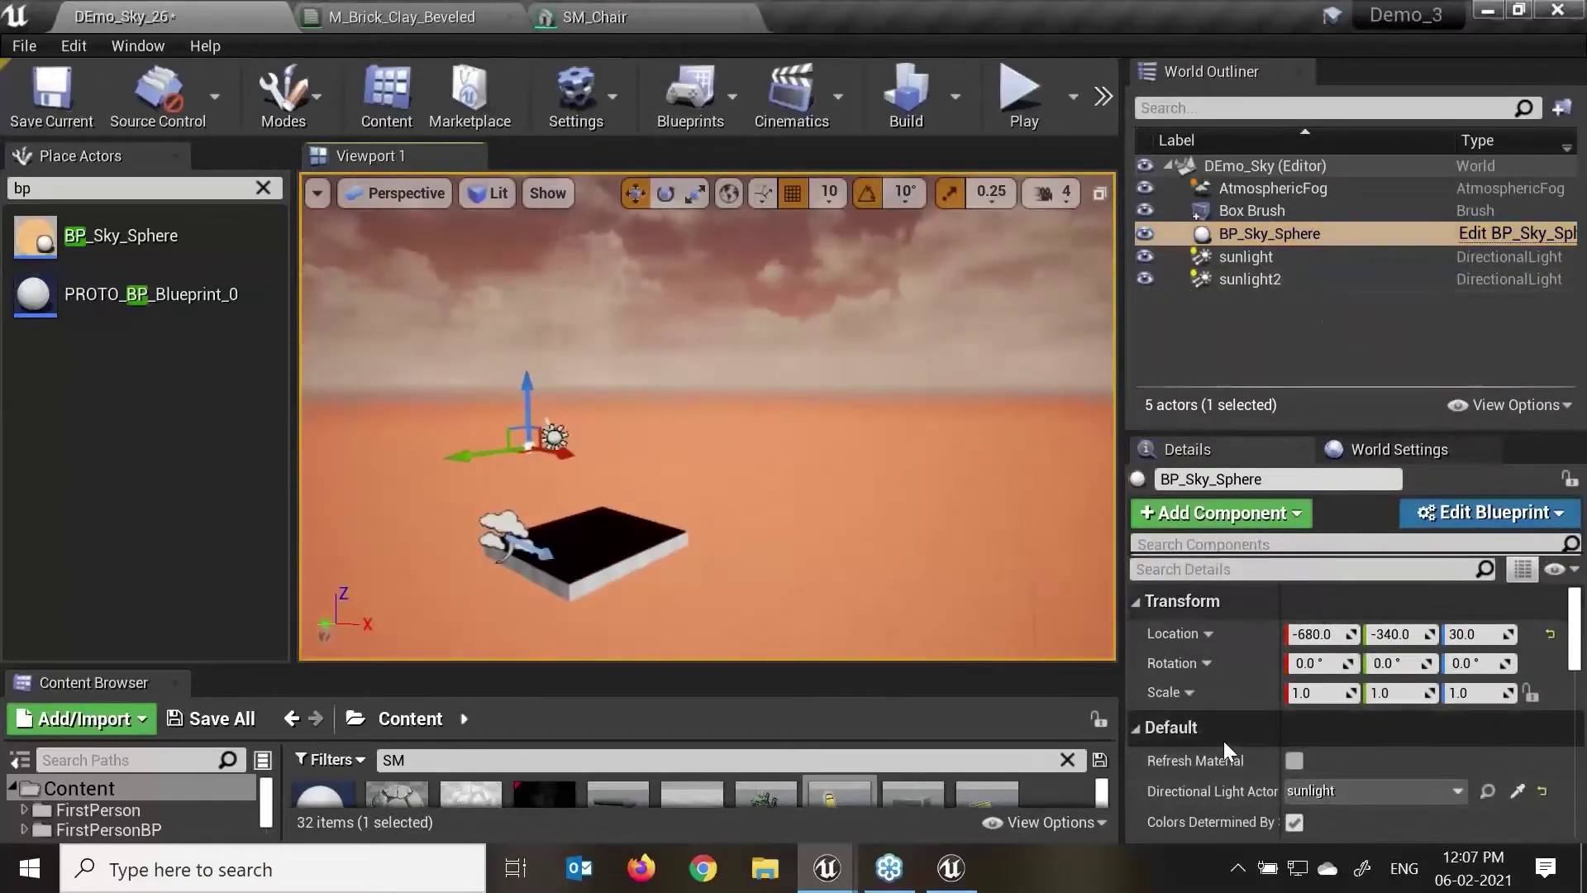
Step: Set the sky sphere's Sun Brightness to 10 and refresh its material
{"action": "scroll", "coordinate": [1231, 727], "scroll_direction": "down", "scroll_amount": 3}
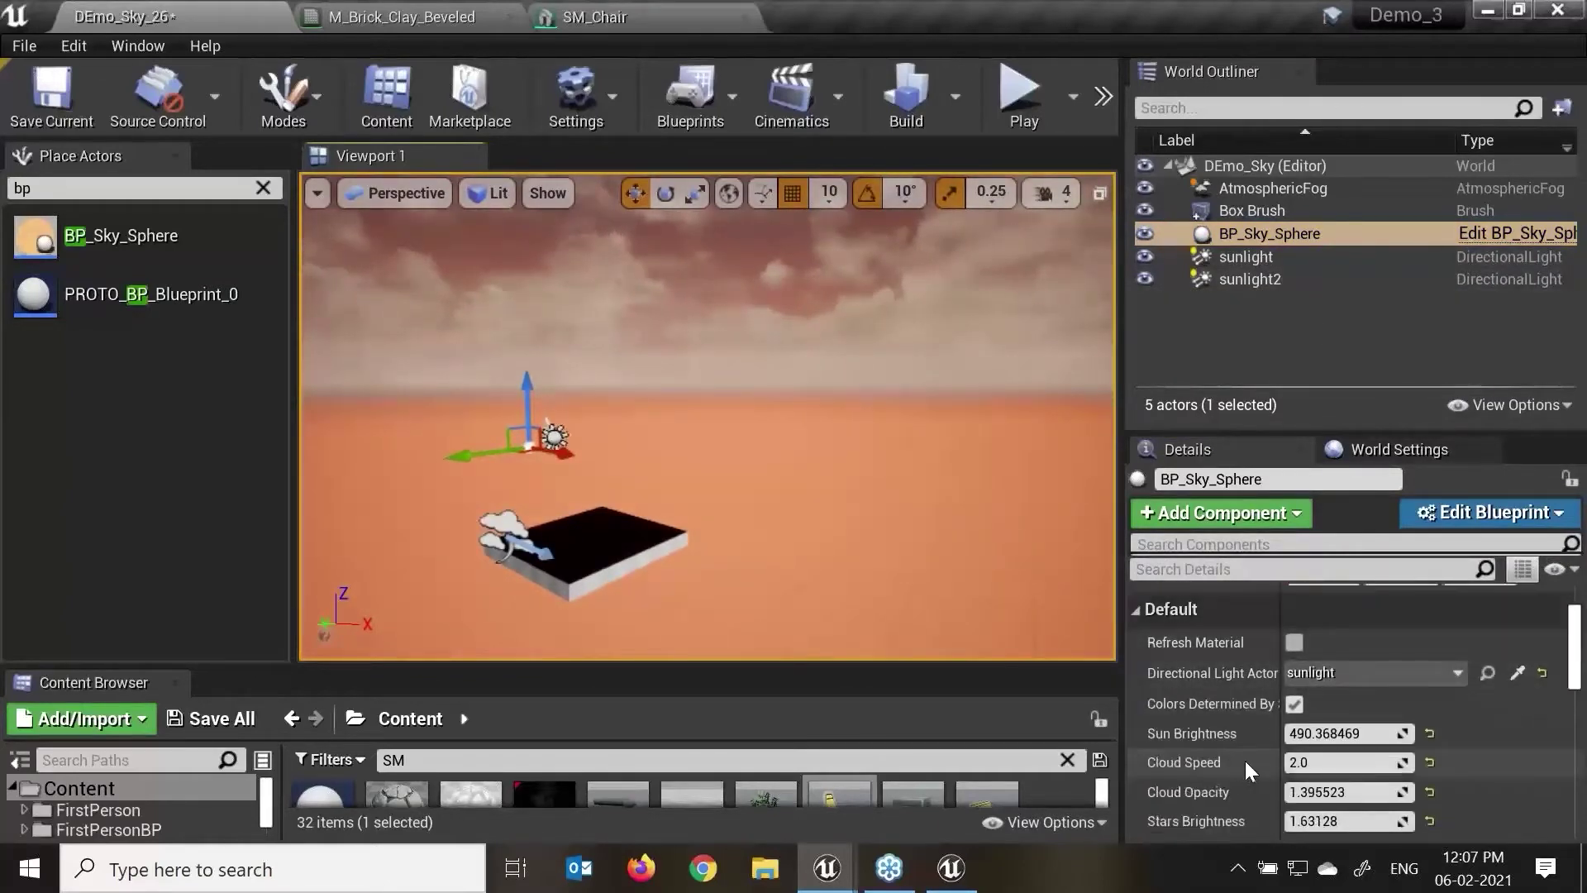
{"action": "scroll", "coordinate": [1233, 750], "scroll_direction": "down", "scroll_amount": 1}
{"action": "left_click_drag", "start_coordinate": [1338, 693], "coordinate": [1297, 694]}
{"action": "left_click", "coordinate": [1317, 695]}
{"action": "type", "text": "10"}
{"action": "key", "text": "Return"}
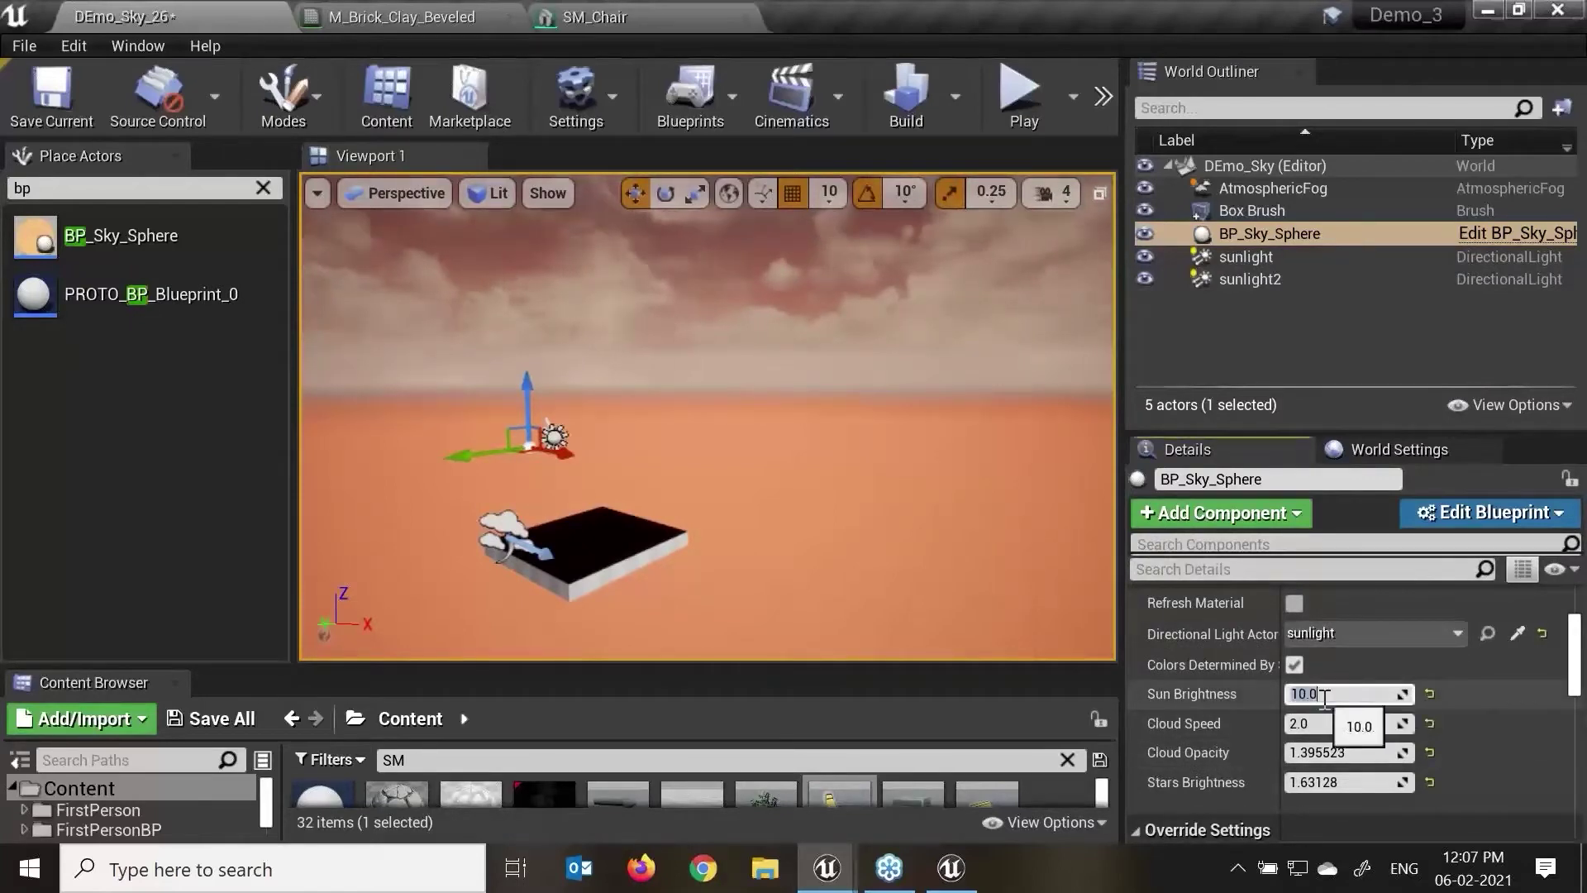
{"action": "left_click", "coordinate": [1289, 604]}
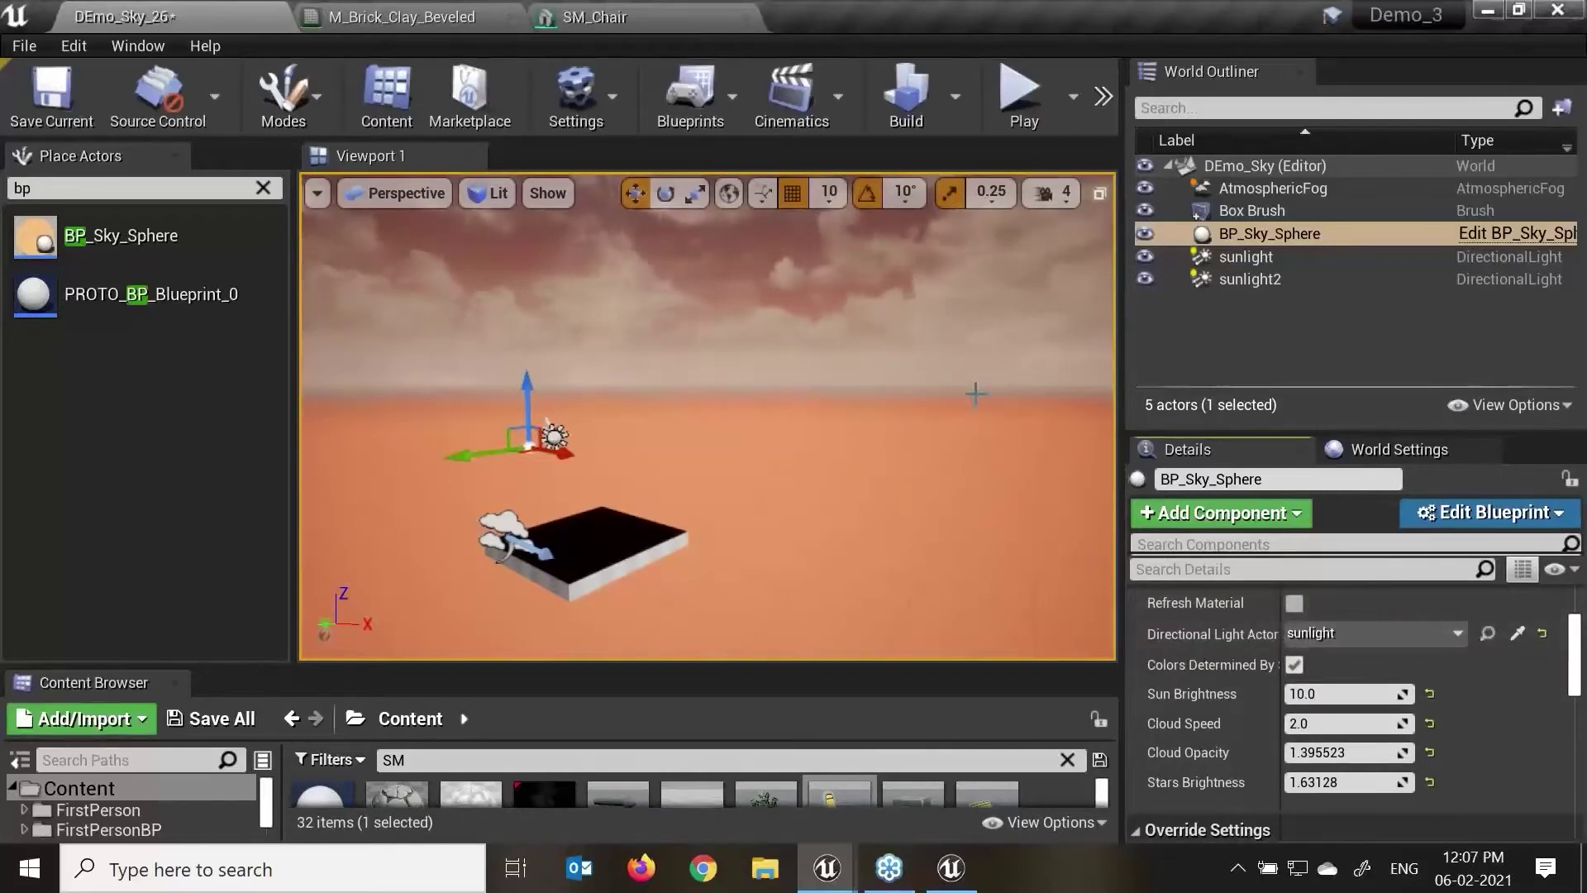
Step: Clear the actor class search and widen the Place Actors area so the full light names fit
{"action": "mouse_move", "coordinate": [877, 421]}
{"action": "left_mouse_down", "text": "alt"}
{"action": "mouse_move", "coordinate": [898, 408]}
{"action": "mouse_move", "coordinate": [862, 433]}
{"action": "left_mouse_up", "text": "alt"}
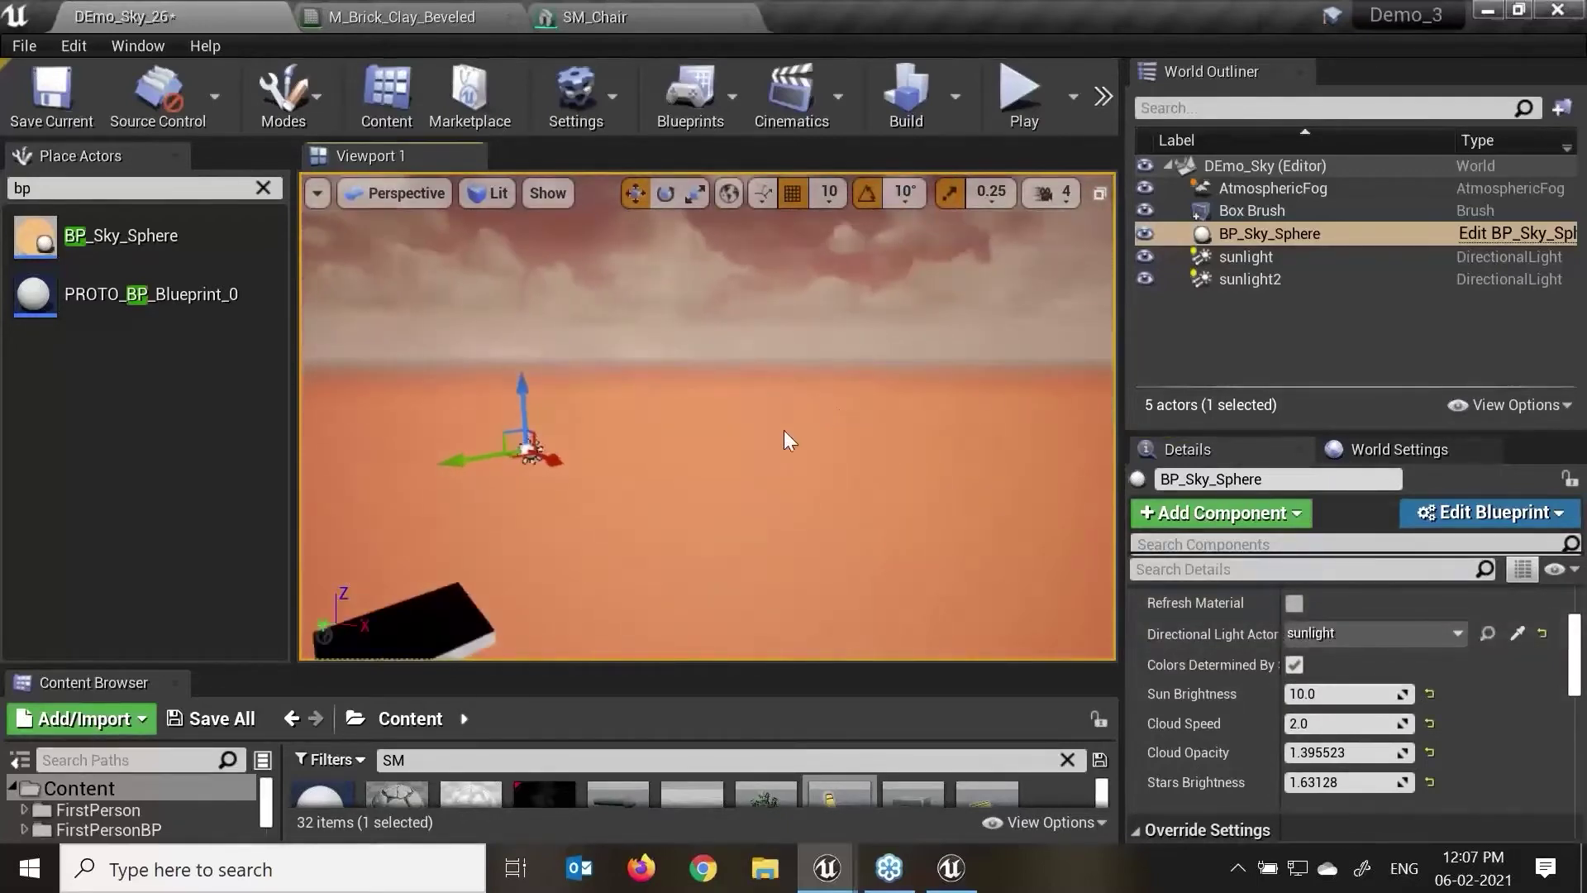
{"action": "scroll", "coordinate": [783, 438], "scroll_direction": "down", "scroll_amount": 2}
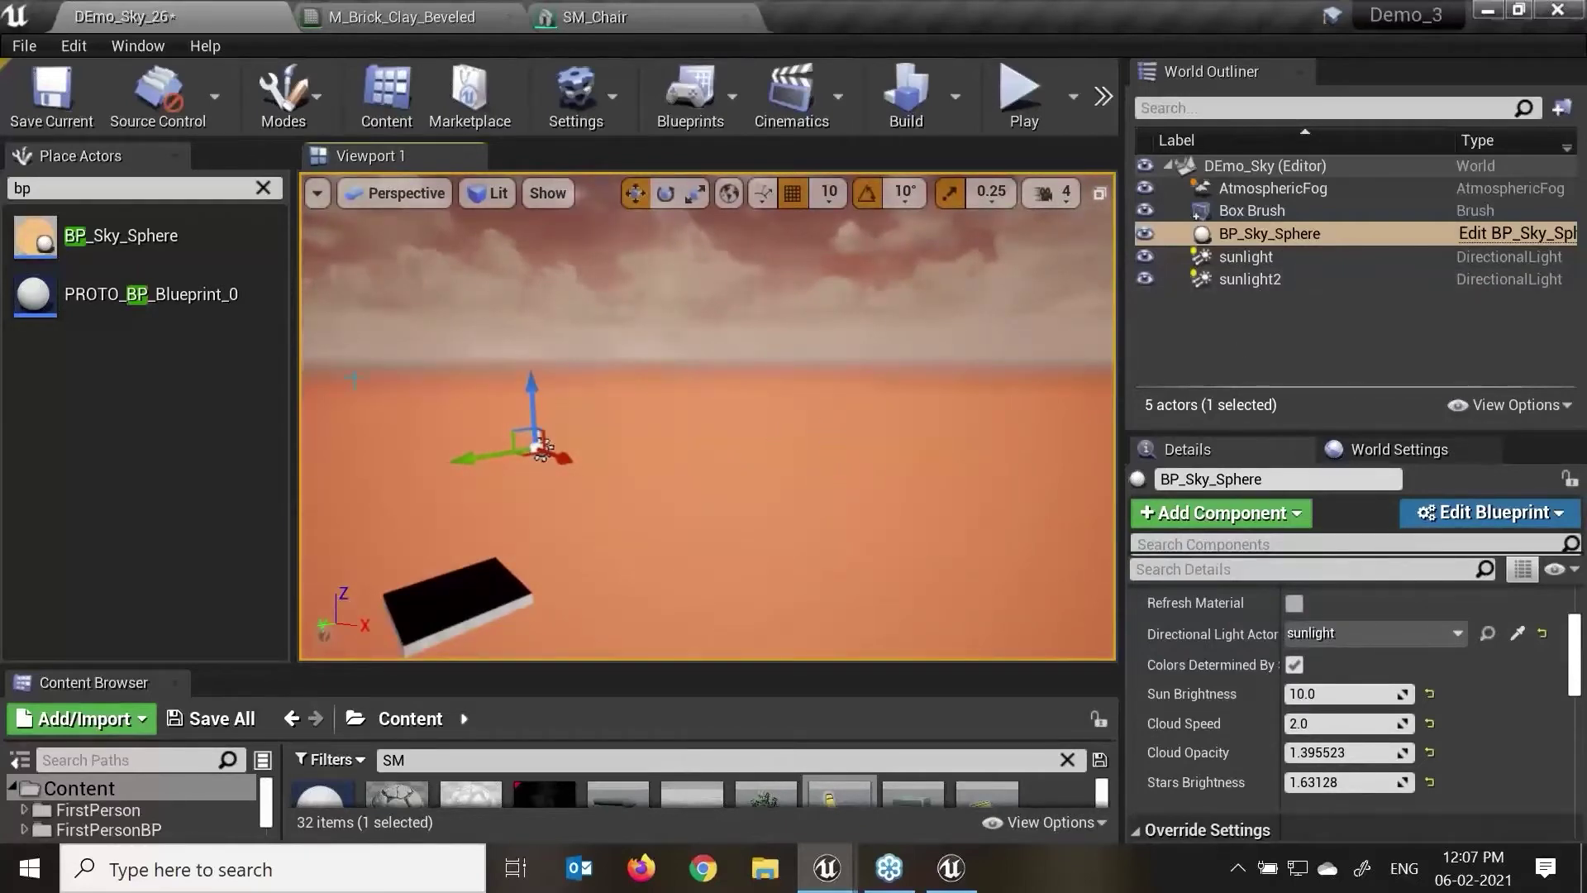
{"action": "key", "text": "BackSpace"}
{"action": "key", "text": "BackSpace"}
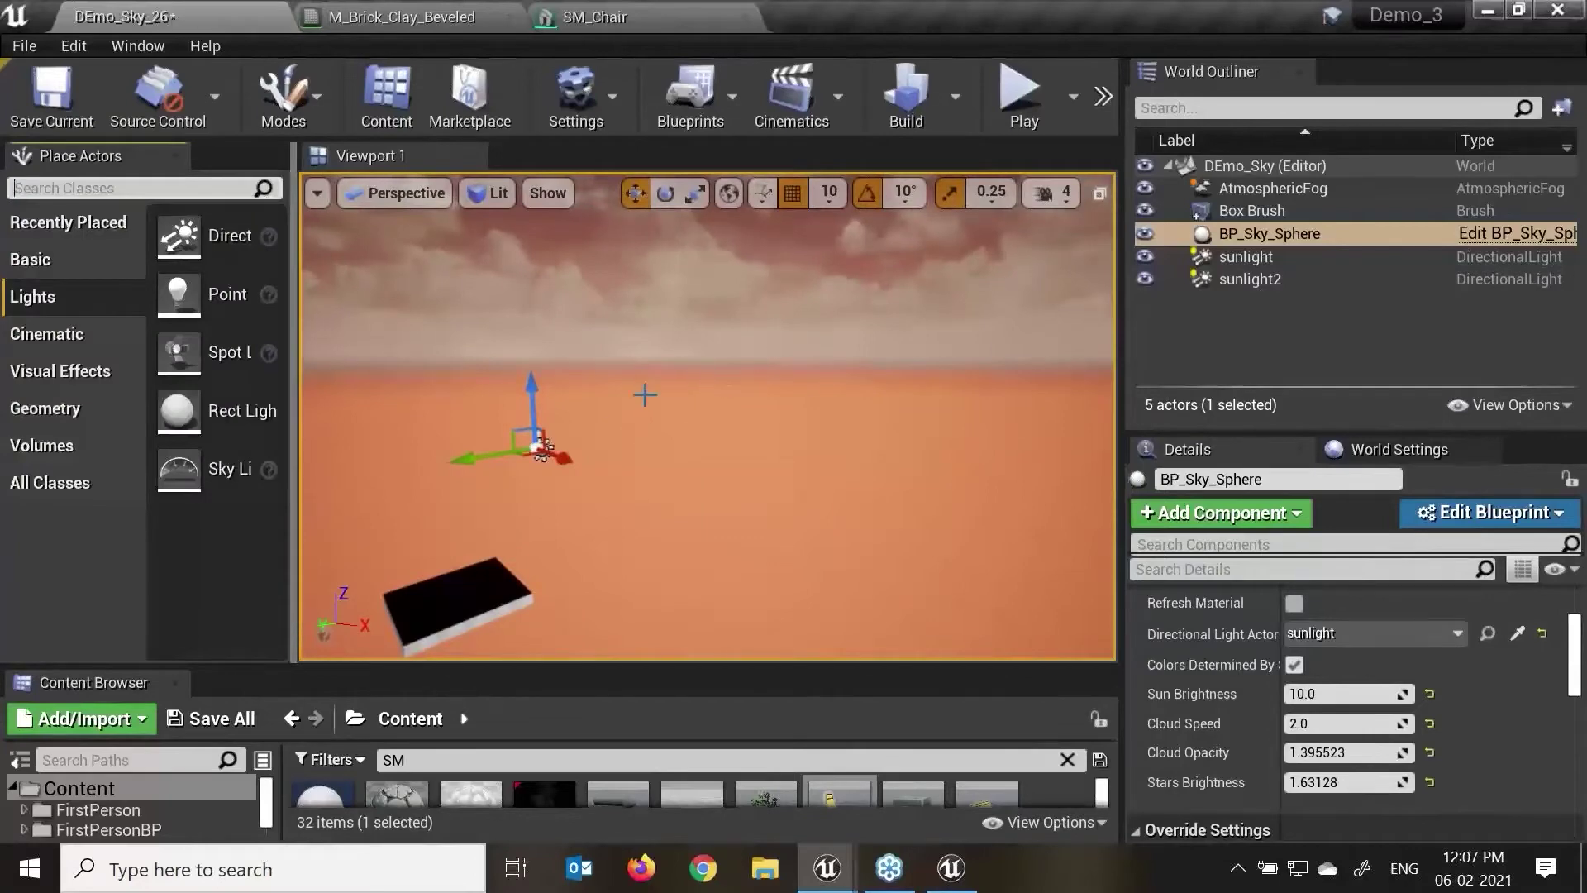
{"action": "left_click_drag", "start_coordinate": [293, 409], "coordinate": [410, 408]}
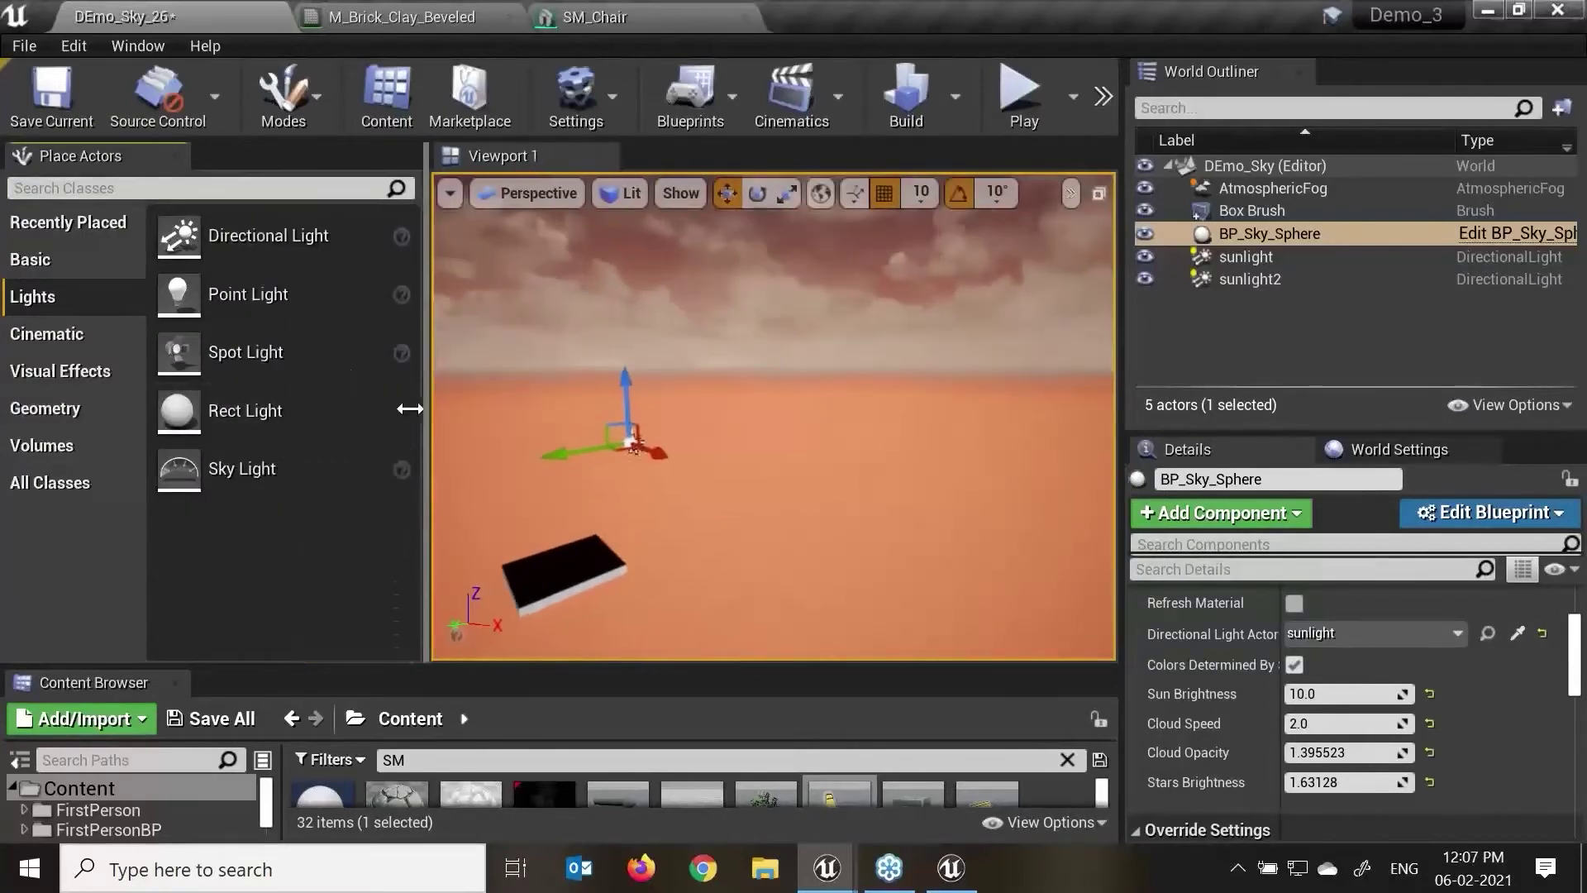
Step: Select the AtmosphericFog actor and review its transform and atmosphere properties
{"action": "left_click", "coordinate": [1251, 190]}
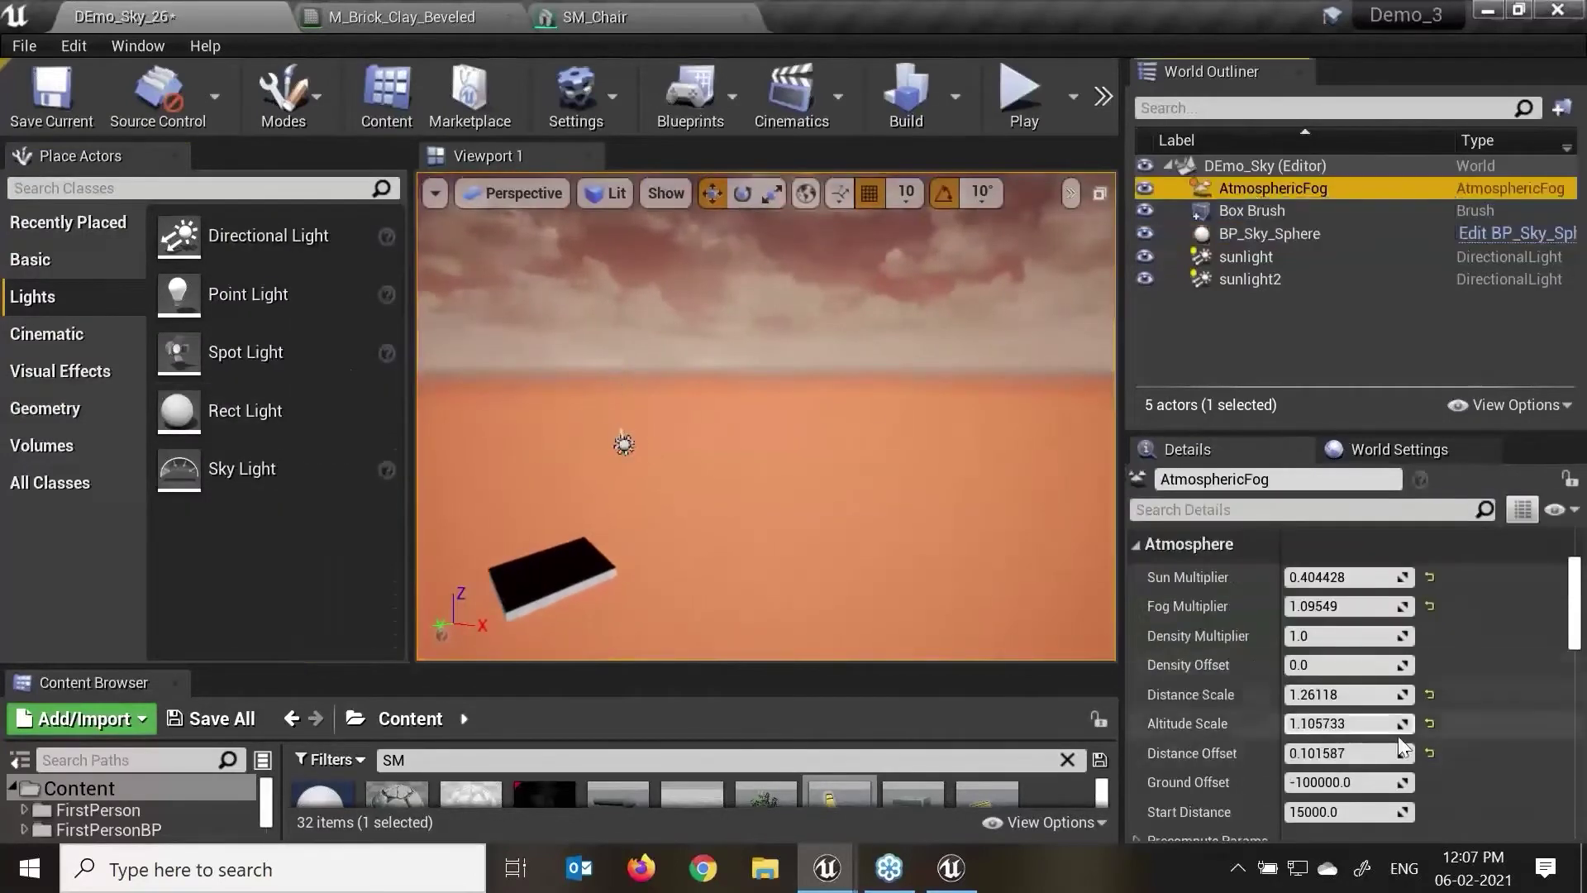
{"action": "scroll", "coordinate": [1289, 703], "scroll_direction": "up", "scroll_amount": 3}
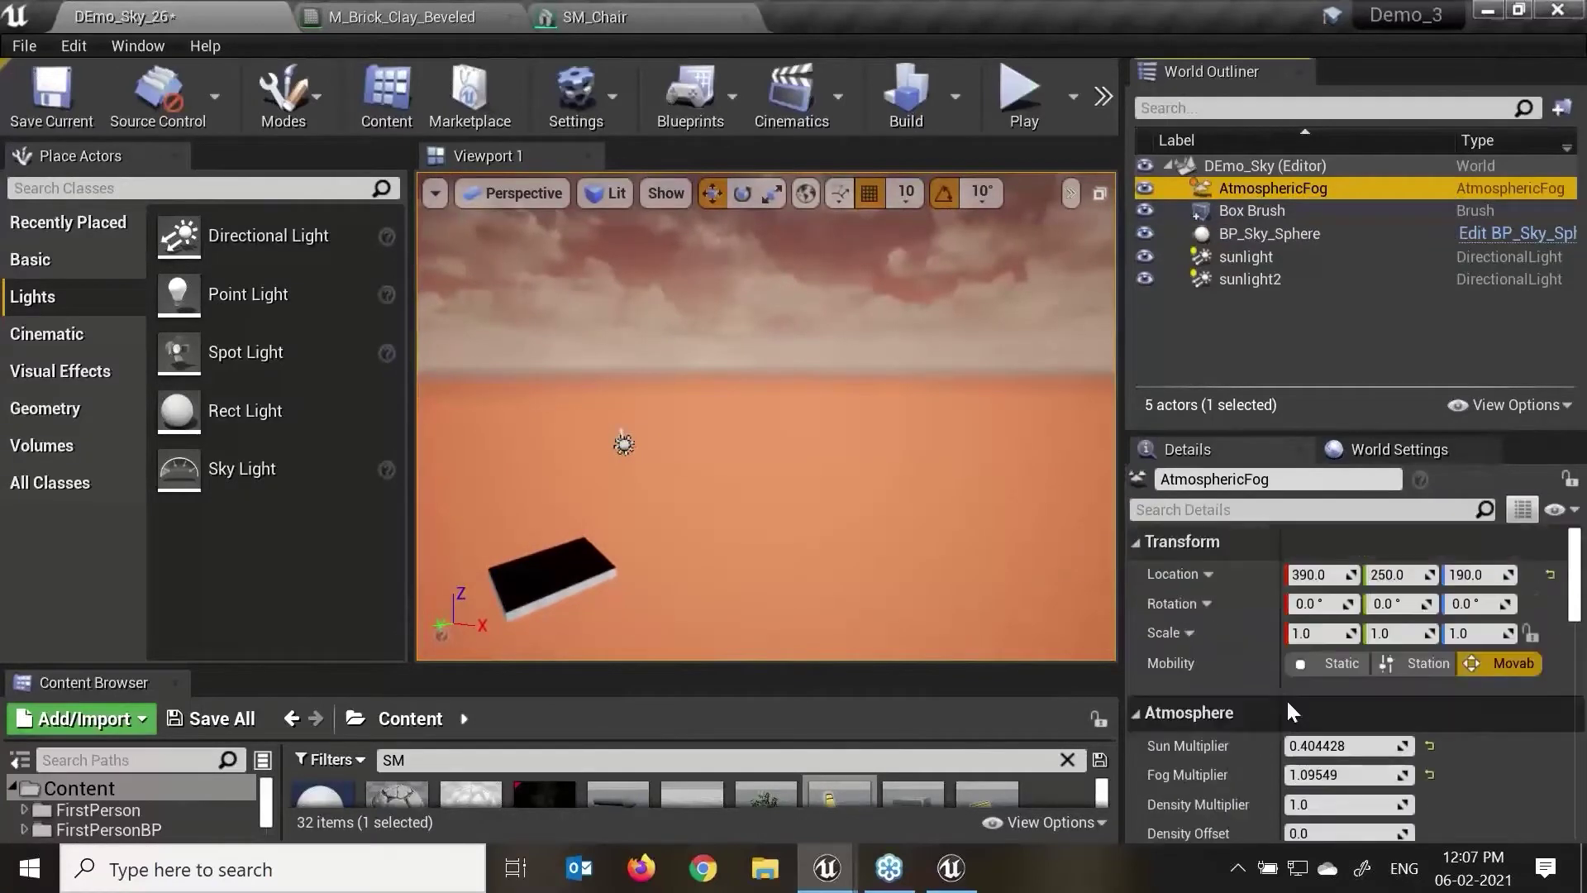
{"action": "left_click", "coordinate": [1269, 513]}
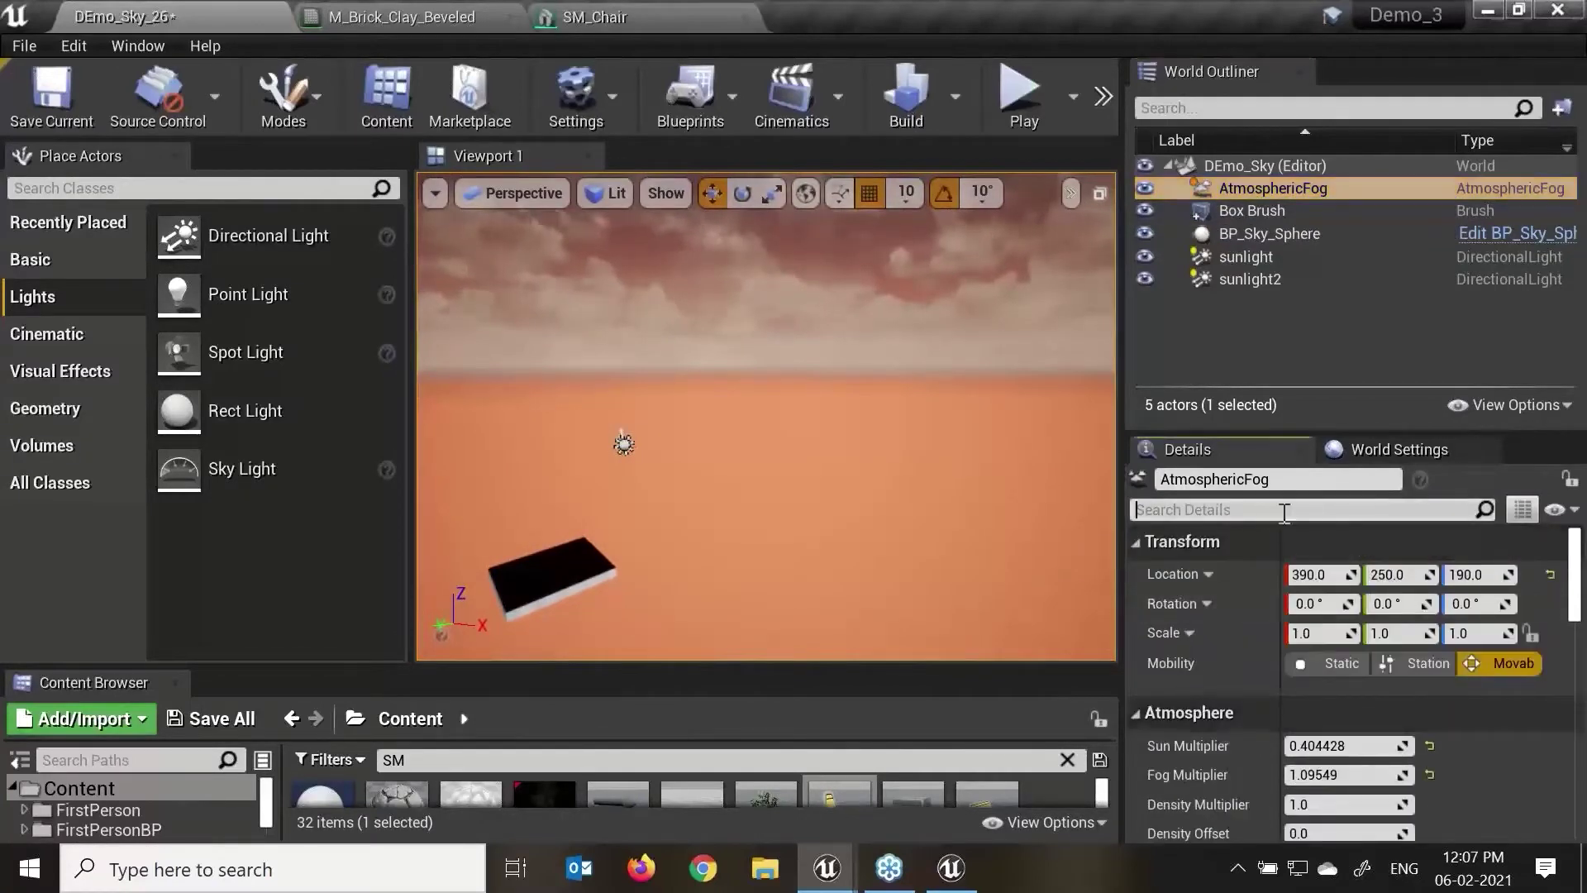
Step: Select the sunlight directional light and filter its details by "atmos" to examine the atmosphere and cloud options
{"action": "left_click", "coordinate": [623, 445]}
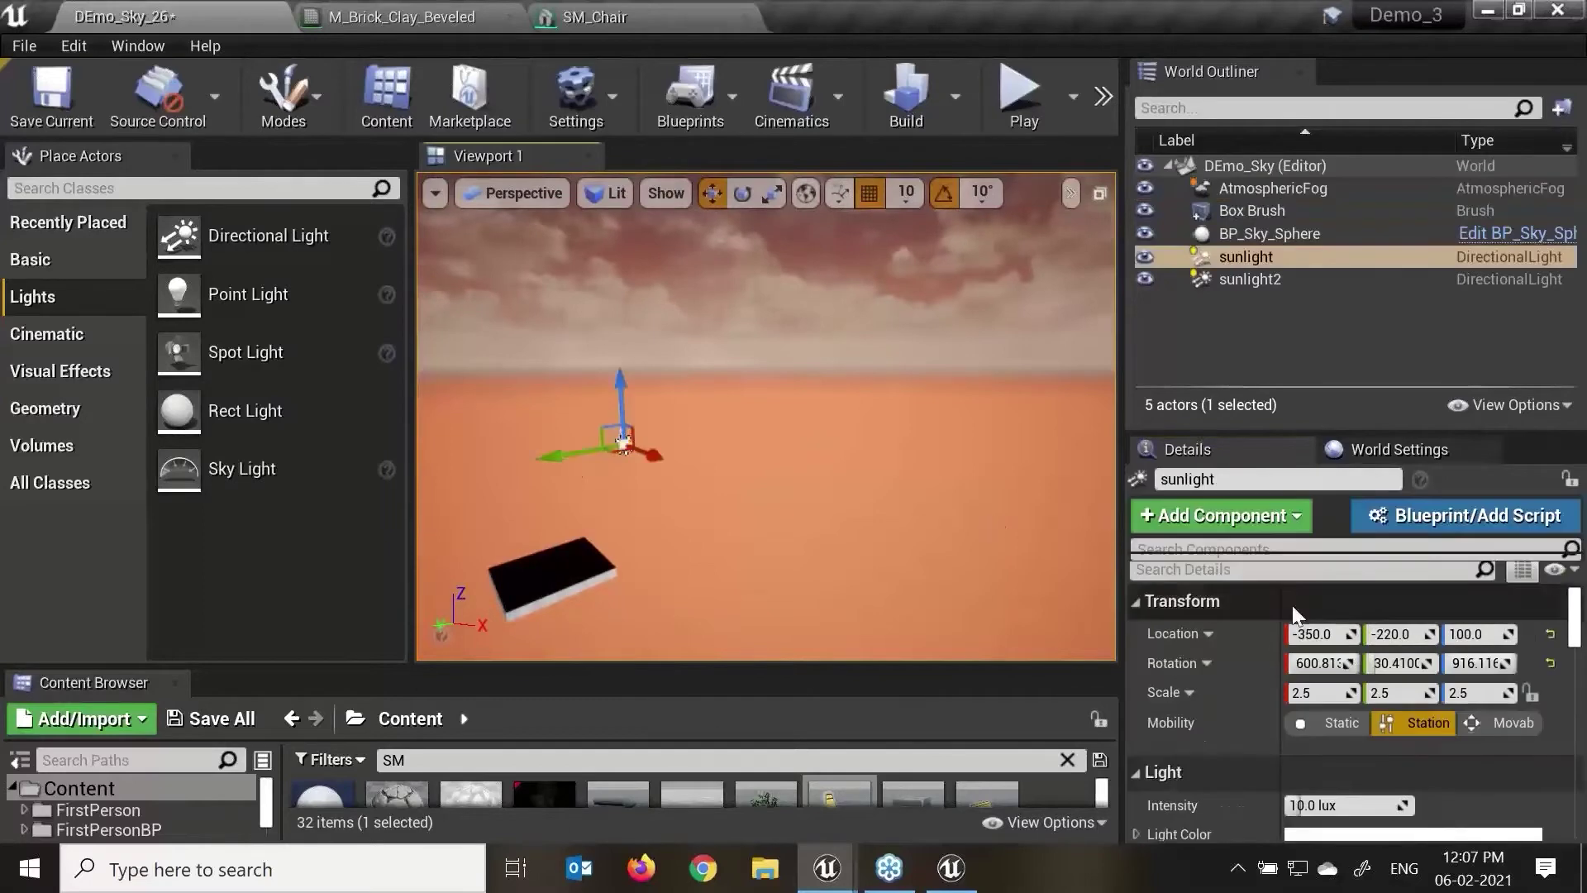
{"action": "left_click", "coordinate": [1241, 569]}
{"action": "type", "text": "atmos"}
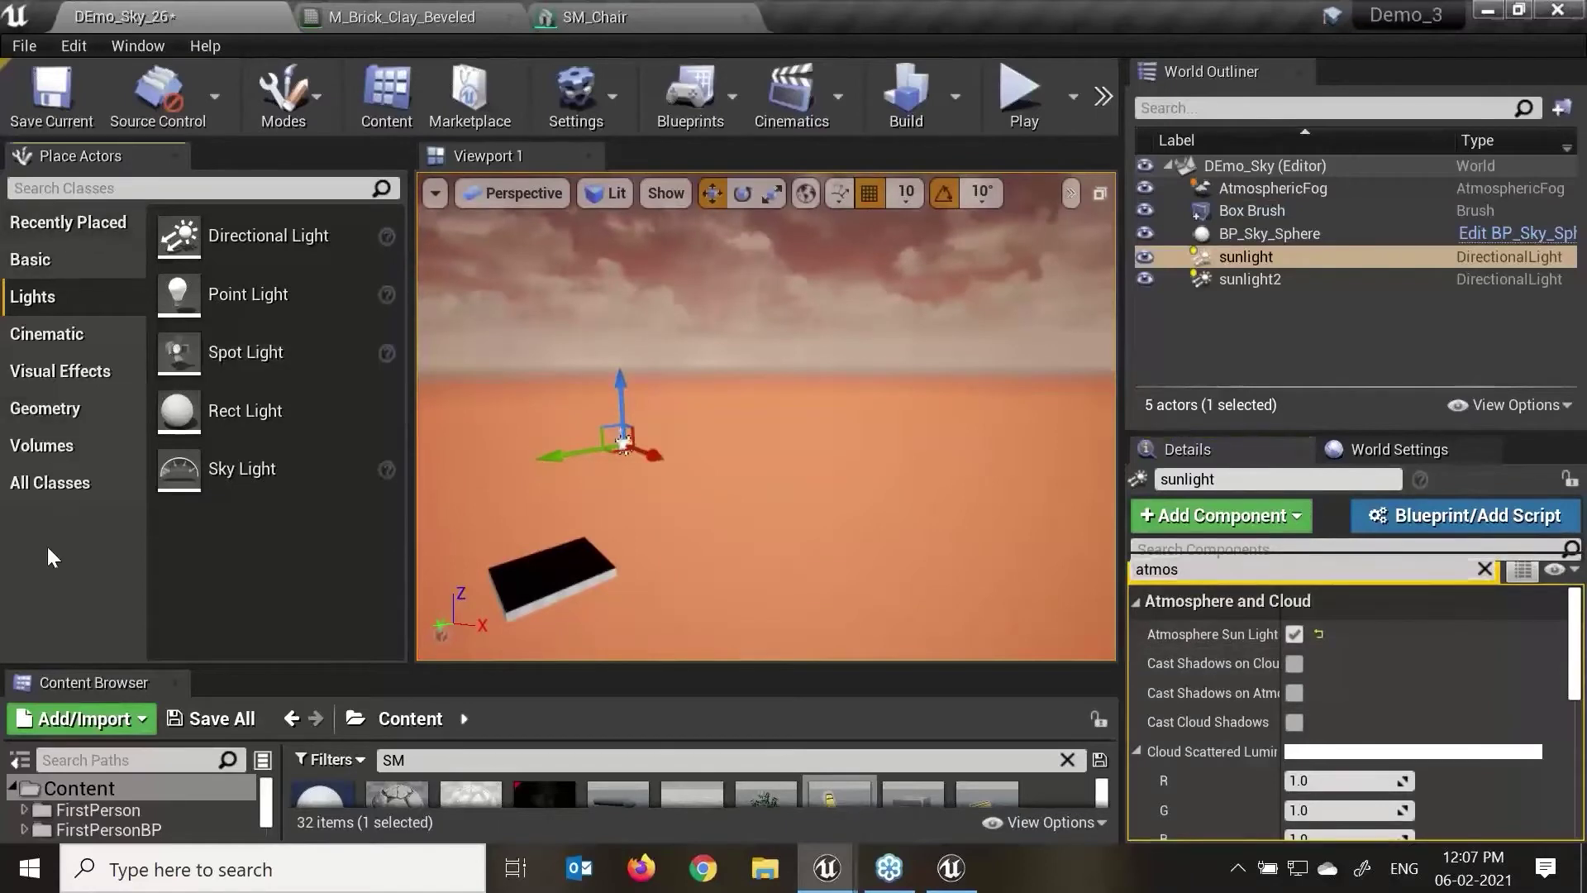
Step: Browse the Cinematic and Visual Effects actors and search the actor classes for "bp"
{"action": "left_click", "coordinate": [73, 333]}
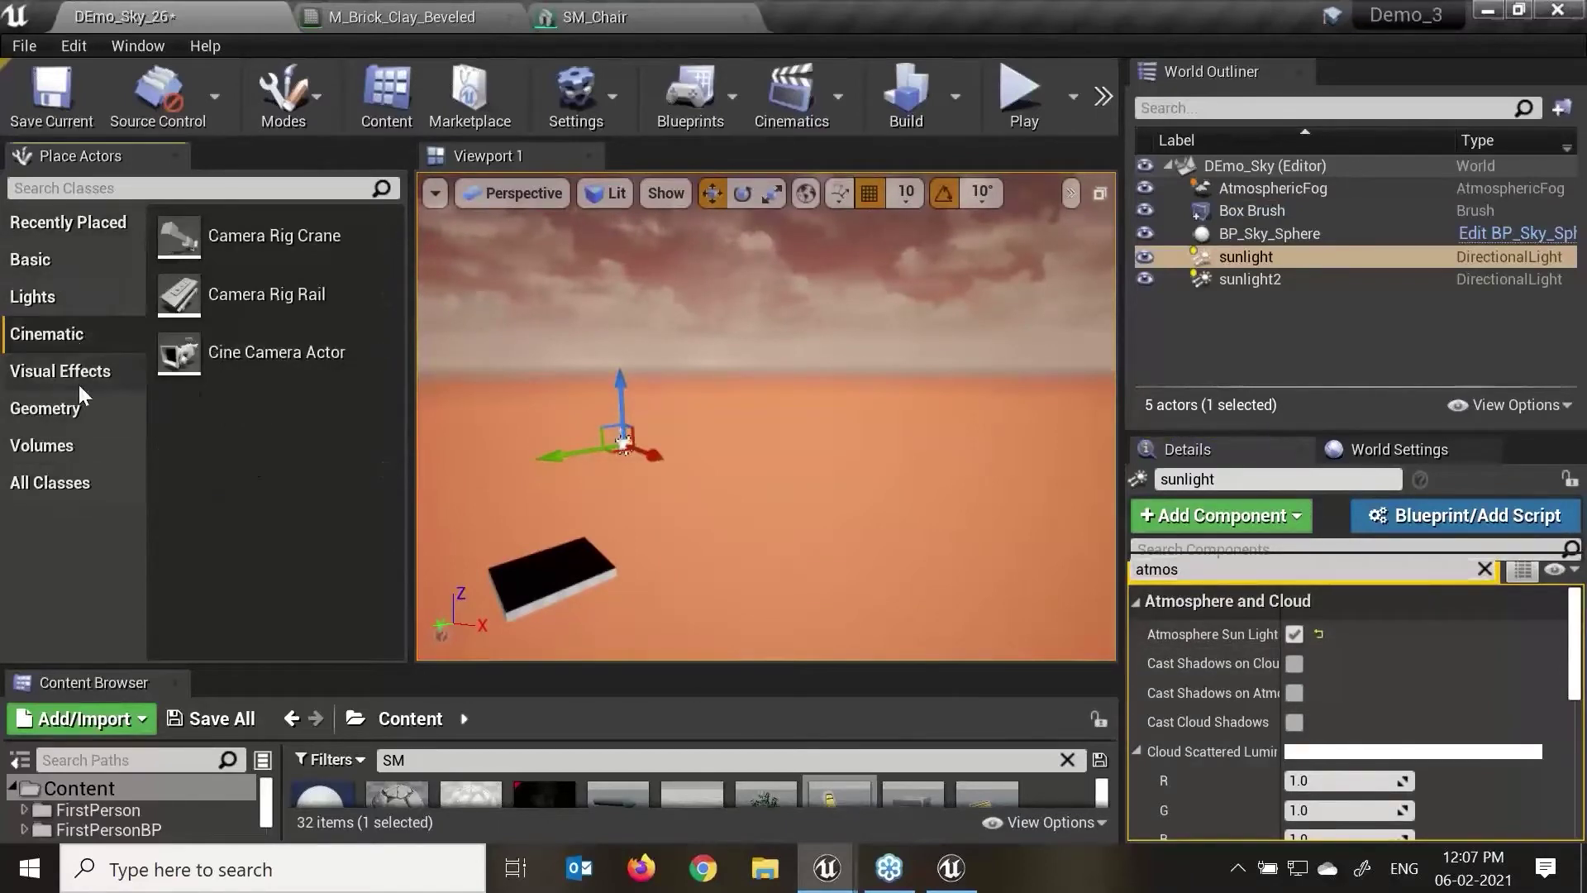
{"action": "left_click", "coordinate": [81, 370]}
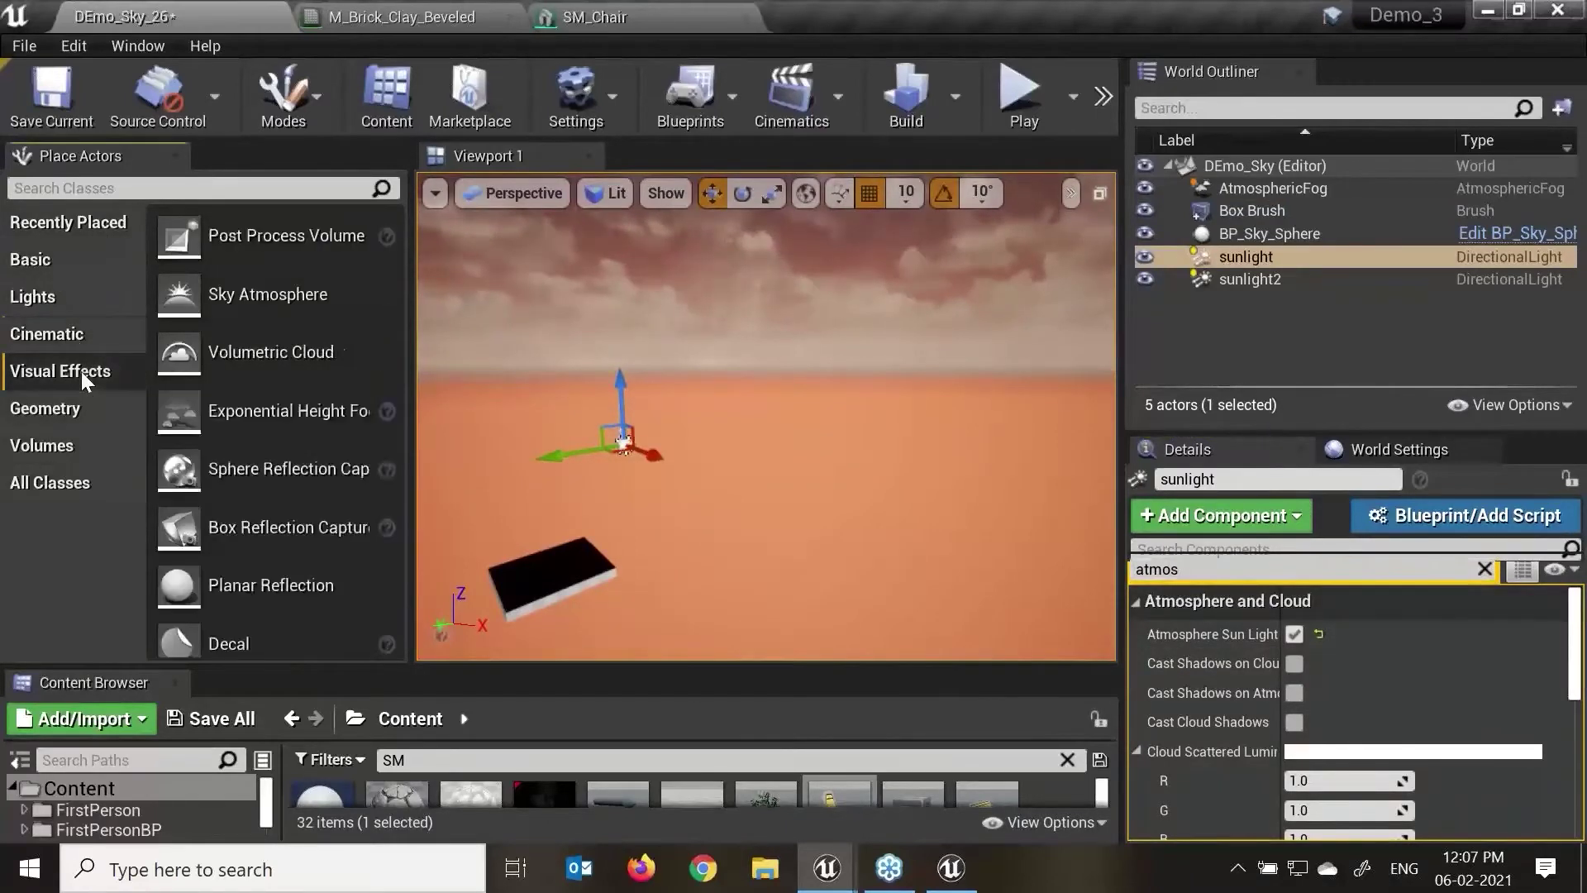
{"action": "left_click", "coordinate": [203, 195]}
{"action": "type", "text": "bp"}
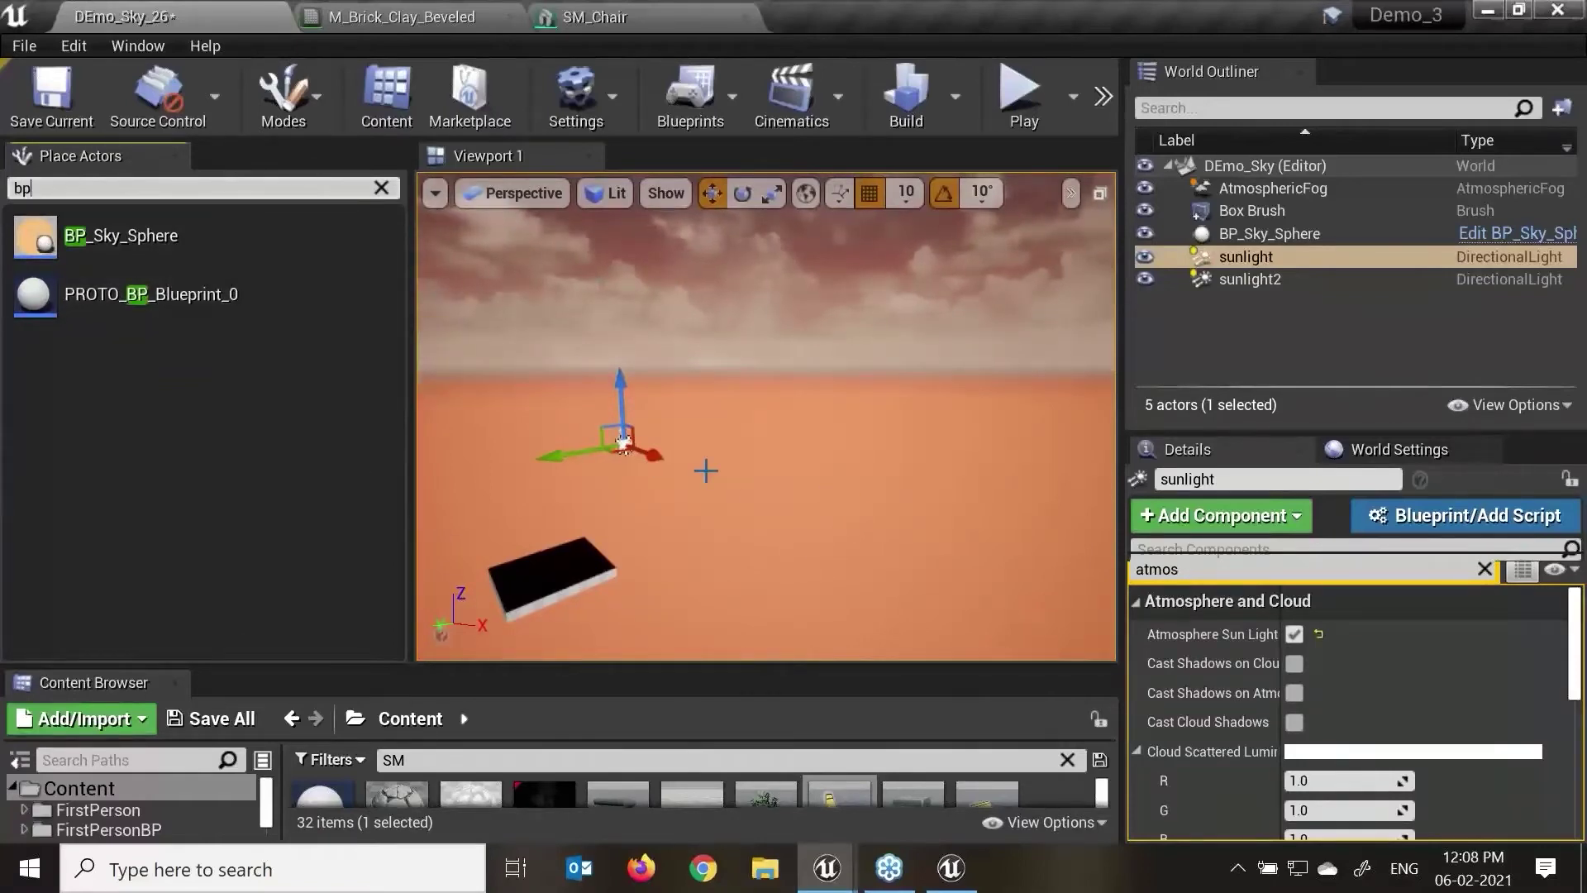
{"action": "middle_click_drag", "start_coordinate": [705, 457], "coordinate": [676, 512]}
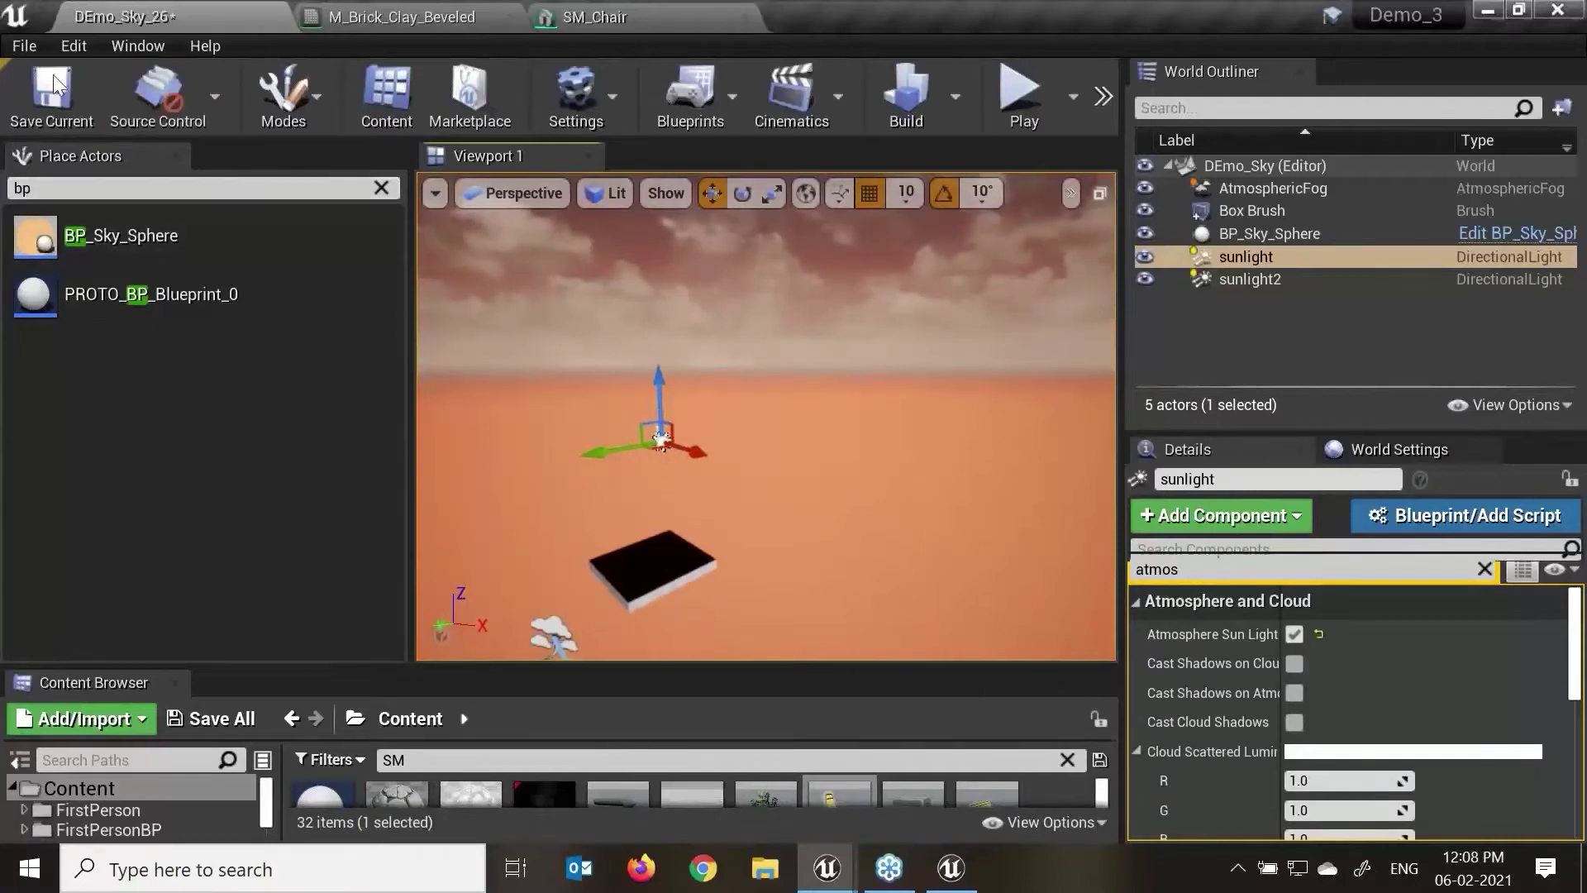
Step: Create a new level from the Default template and bring the Player Start into close view
{"action": "left_click", "coordinate": [9, 46]}
{"action": "left_click", "coordinate": [87, 92]}
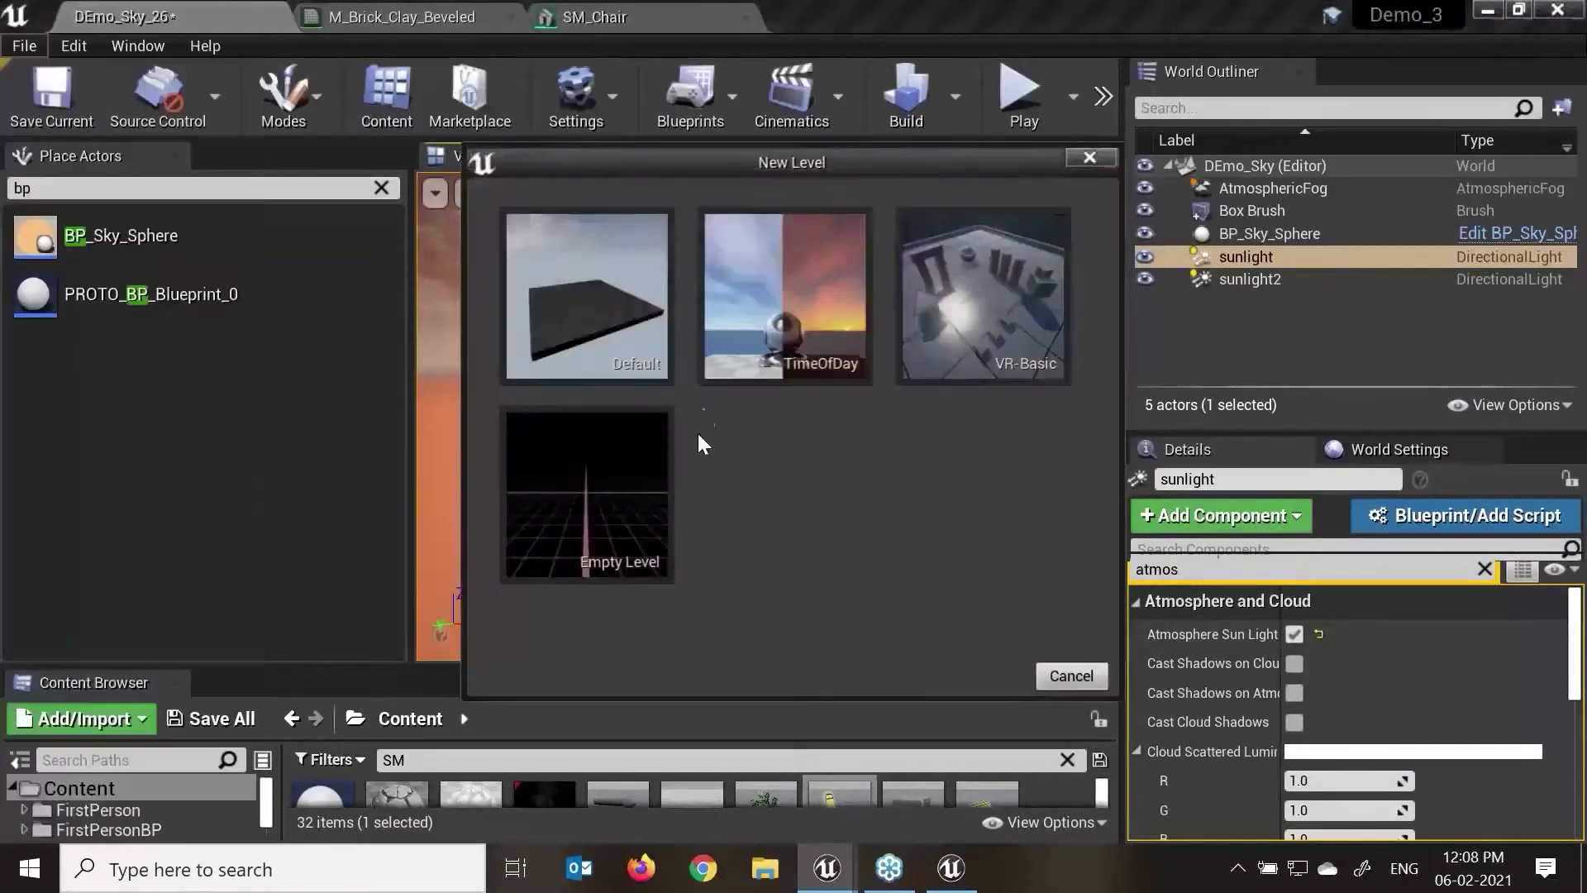
{"action": "left_click", "coordinate": [606, 319]}
{"action": "left_click", "coordinate": [1018, 666]}
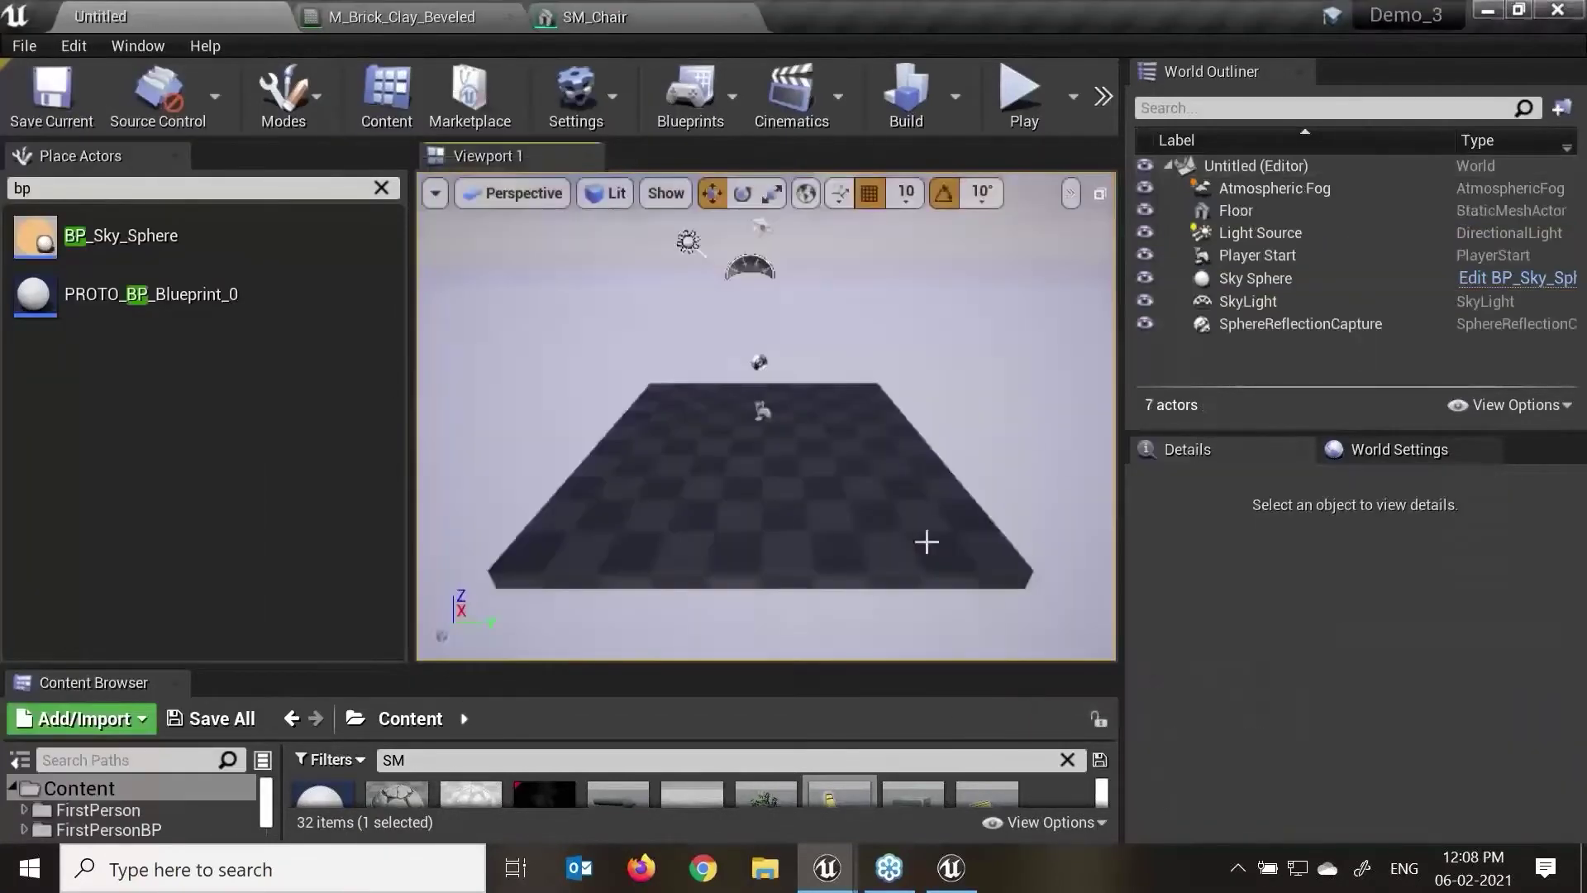
{"action": "right_click_drag", "start_coordinate": [790, 442], "coordinate": [637, 362]}
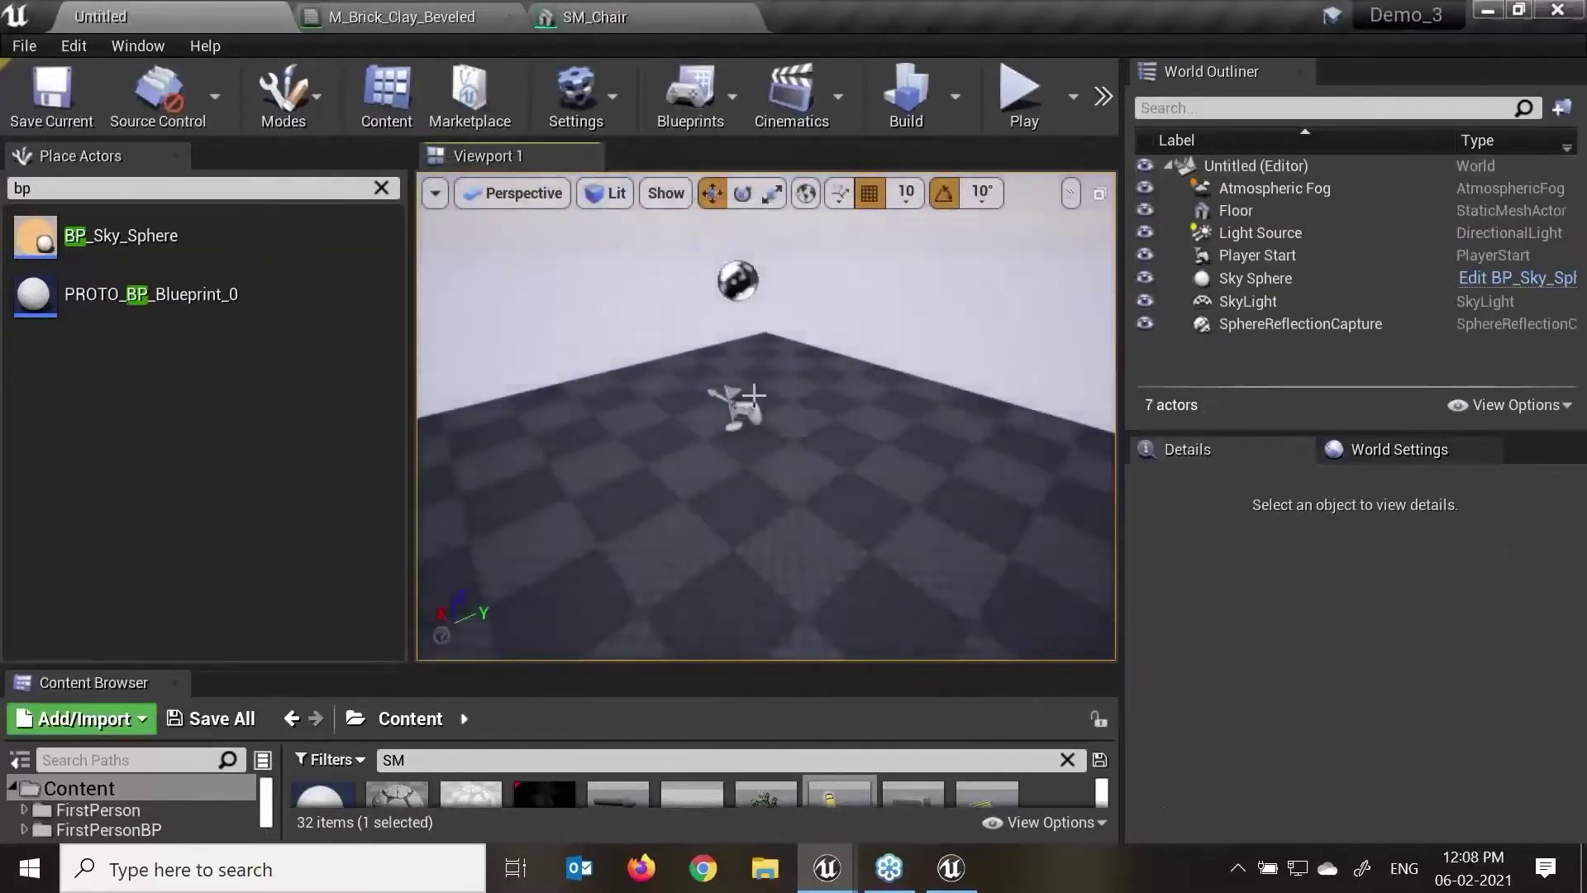
Step: Select the Player Start and lower it into the floor, examining it in the full-screen viewport
{"action": "left_click", "coordinate": [748, 410]}
{"action": "right_click_drag", "start_coordinate": [737, 424], "coordinate": [871, 536]}
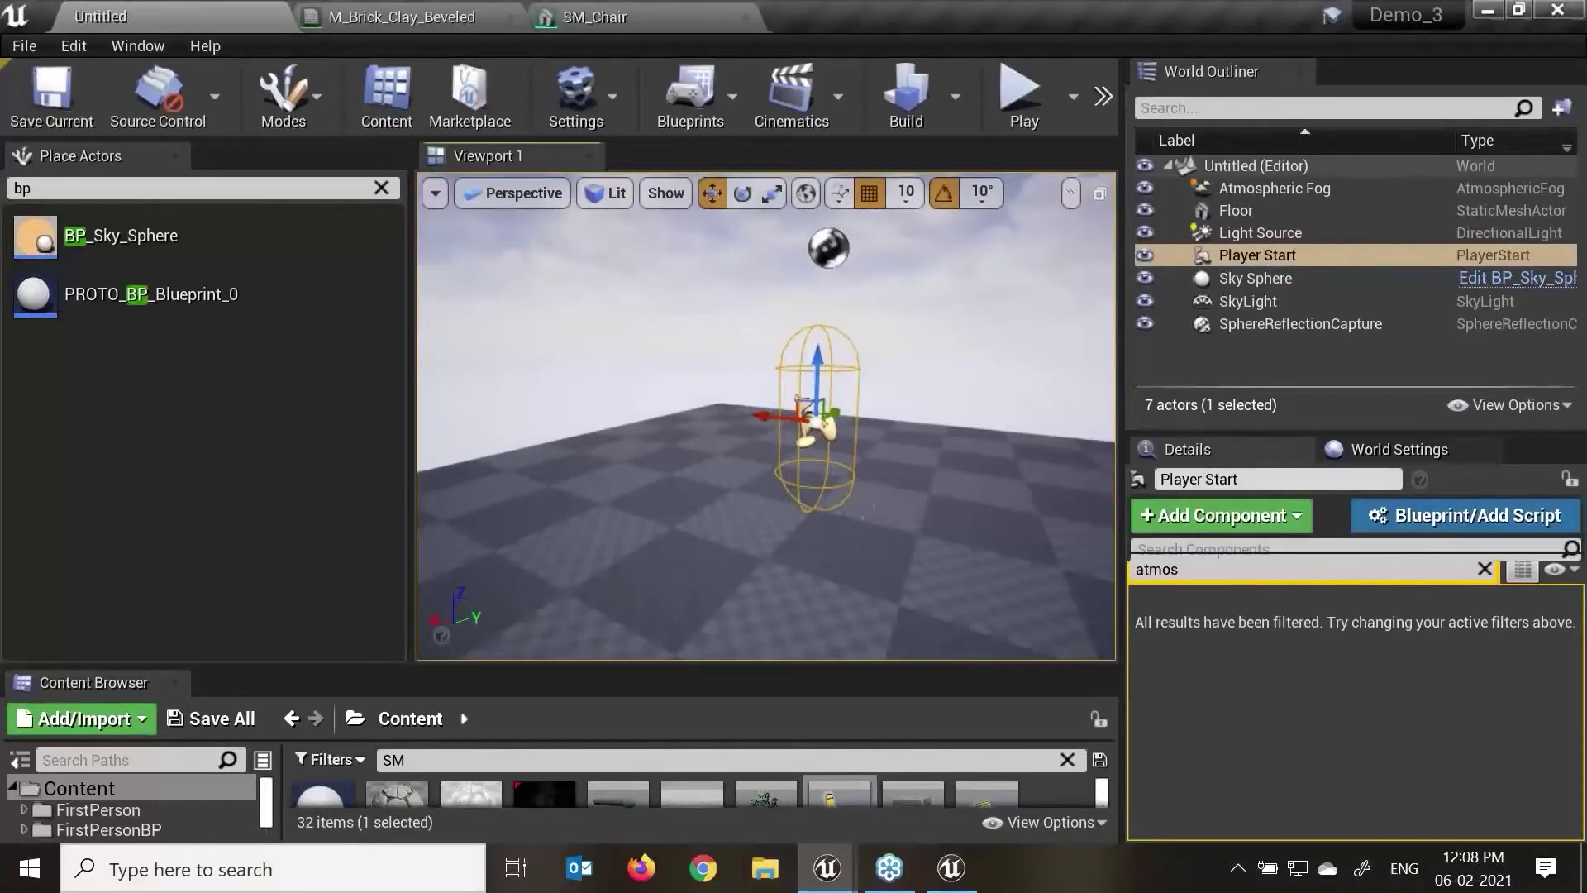
{"action": "middle_click_drag", "start_coordinate": [816, 447], "coordinate": [837, 495]}
{"action": "scroll", "coordinate": [818, 318], "scroll_direction": "up", "scroll_amount": 2}
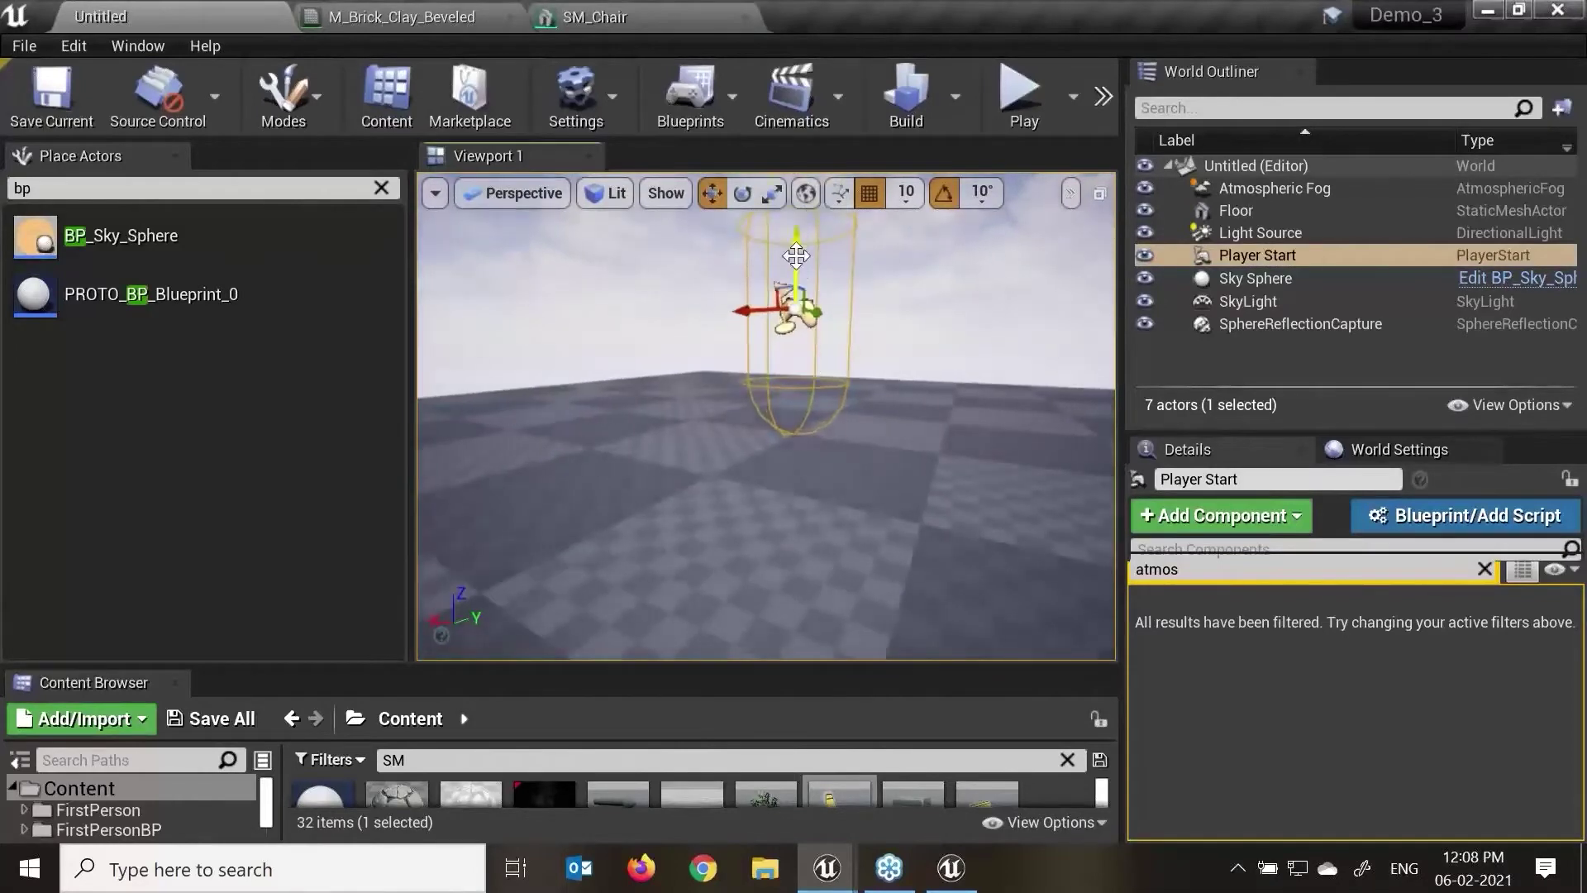
{"action": "left_click_drag", "start_coordinate": [858, 372], "coordinate": [858, 384]}
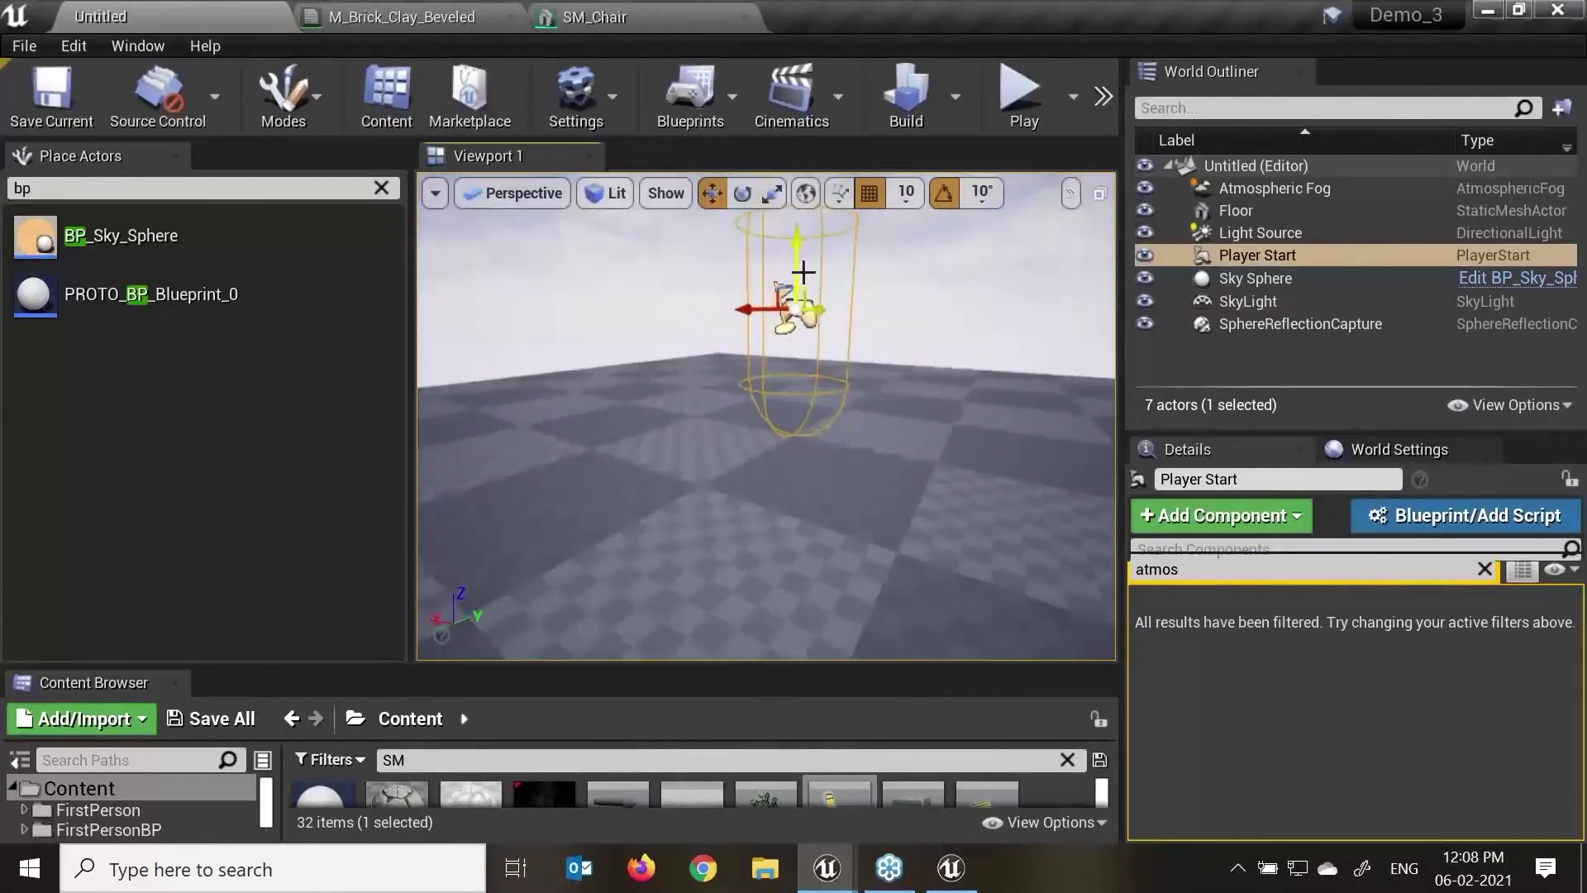
{"action": "left_click_drag", "start_coordinate": [799, 256], "coordinate": [796, 353]}
{"action": "scroll", "coordinate": [796, 352], "scroll_direction": "up", "scroll_amount": 3}
{"action": "scroll", "coordinate": [857, 460], "scroll_direction": "up", "scroll_amount": 3}
{"action": "left_click_drag", "start_coordinate": [857, 460], "coordinate": [727, 463], "text": "alt"}
{"action": "scroll", "coordinate": [766, 417], "scroll_direction": "up", "scroll_amount": 4}
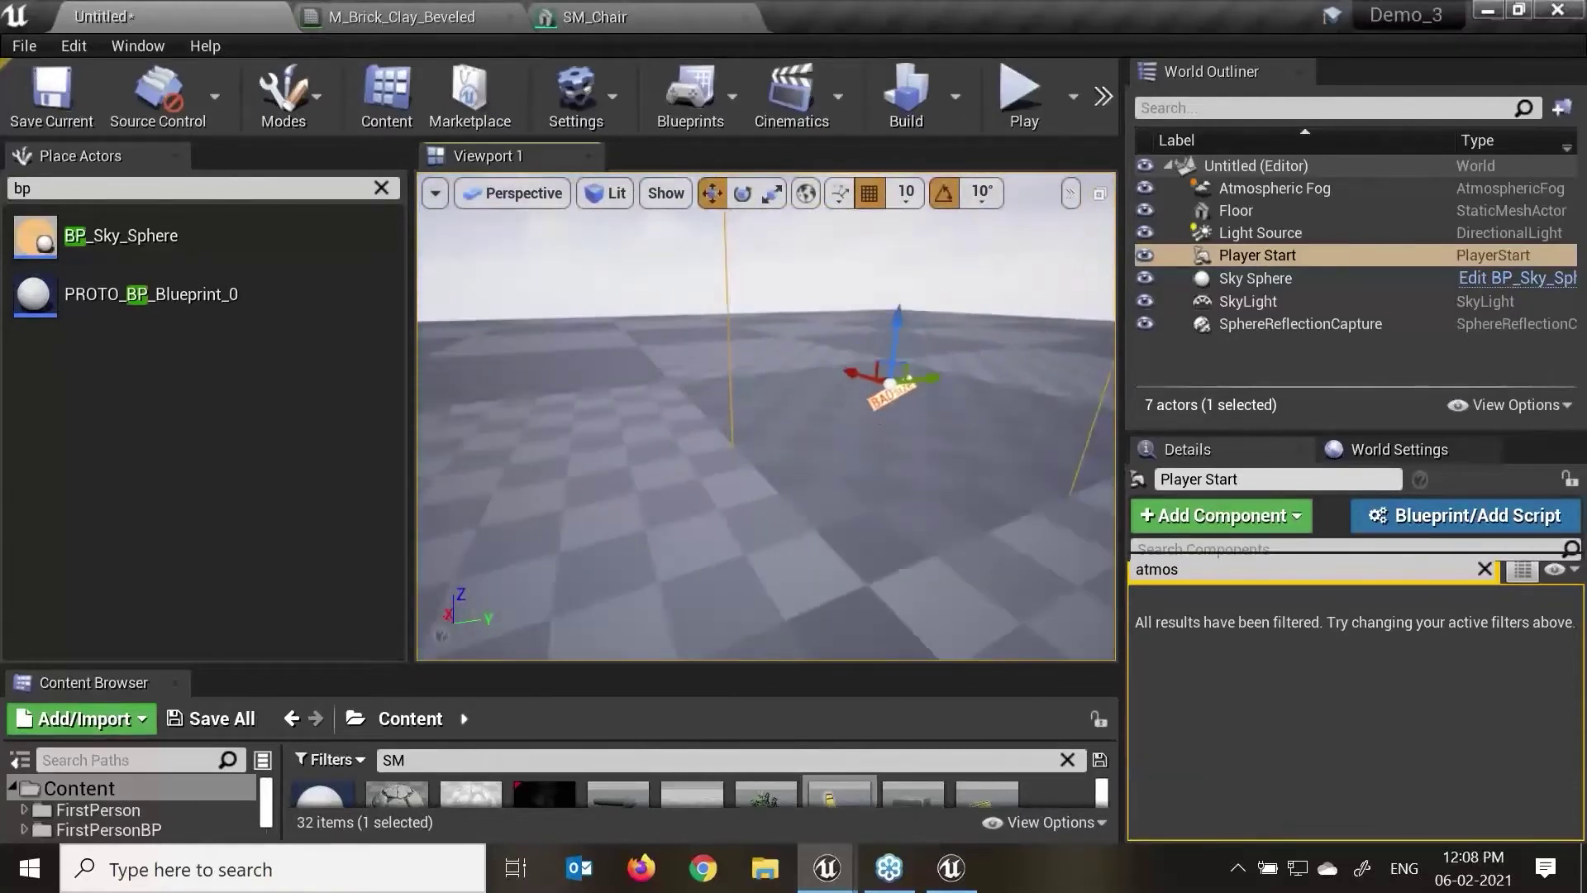
{"action": "key", "text": "F11"}
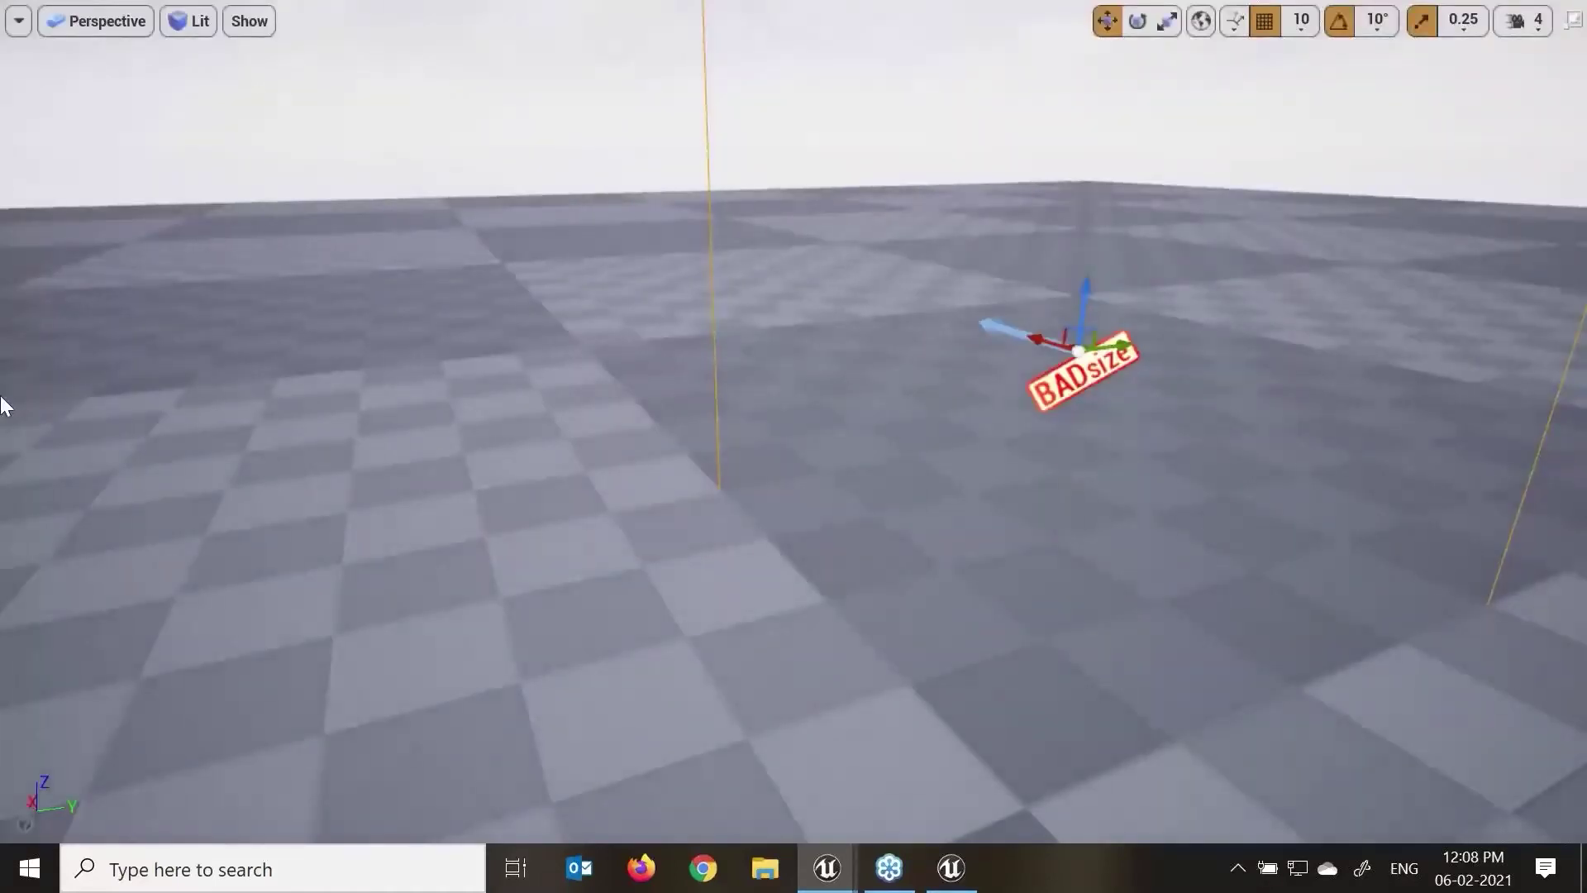
{"action": "scroll", "coordinate": [927, 449], "scroll_direction": "down", "scroll_amount": 8}
{"action": "scroll", "coordinate": [927, 449], "scroll_direction": "up", "scroll_amount": 5}
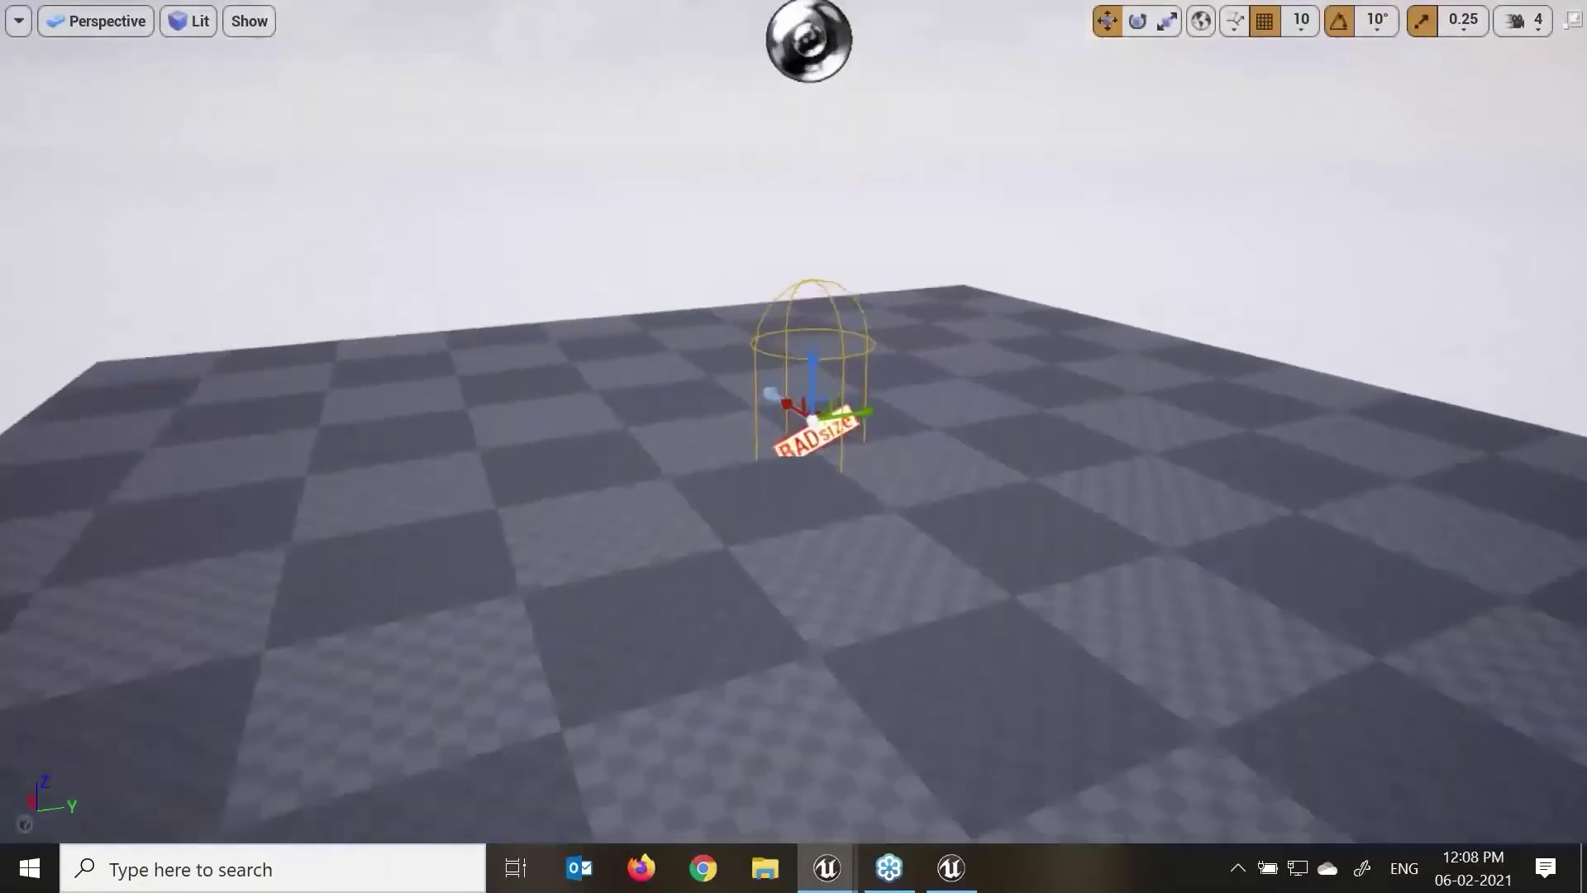
Step: Raise the Player Start back above the floor and restore the normal editor layout
{"action": "left_click_drag", "start_coordinate": [832, 366], "coordinate": [886, 125]}
{"action": "left_click_drag", "start_coordinate": [886, 125], "coordinate": [951, 91], "text": "alt"}
{"action": "left_click_drag", "start_coordinate": [766, 171], "coordinate": [843, 198], "text": "alt"}
{"action": "mouse_move", "coordinate": [832, 122]}
{"action": "left_mouse_down"}
{"action": "mouse_move", "coordinate": [831, 174]}
{"action": "mouse_move", "coordinate": [826, 147]}
{"action": "left_mouse_up"}
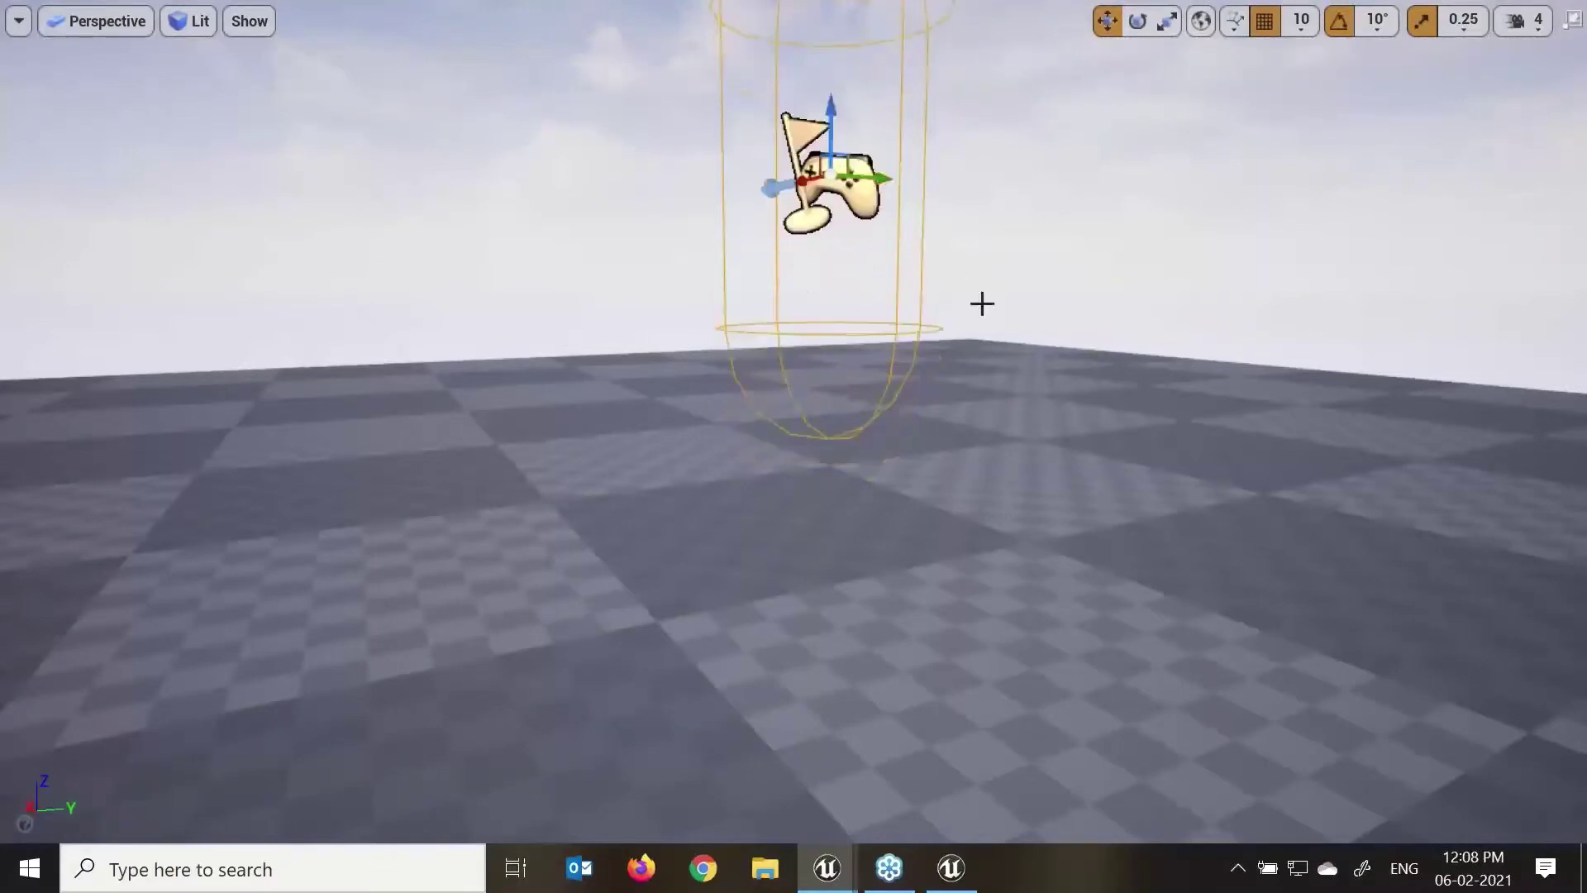
{"action": "right_click_drag", "start_coordinate": [981, 305], "coordinate": [918, 305], "text": "alt"}
{"action": "left_click_drag", "start_coordinate": [874, 315], "coordinate": [875, 356], "text": "alt"}
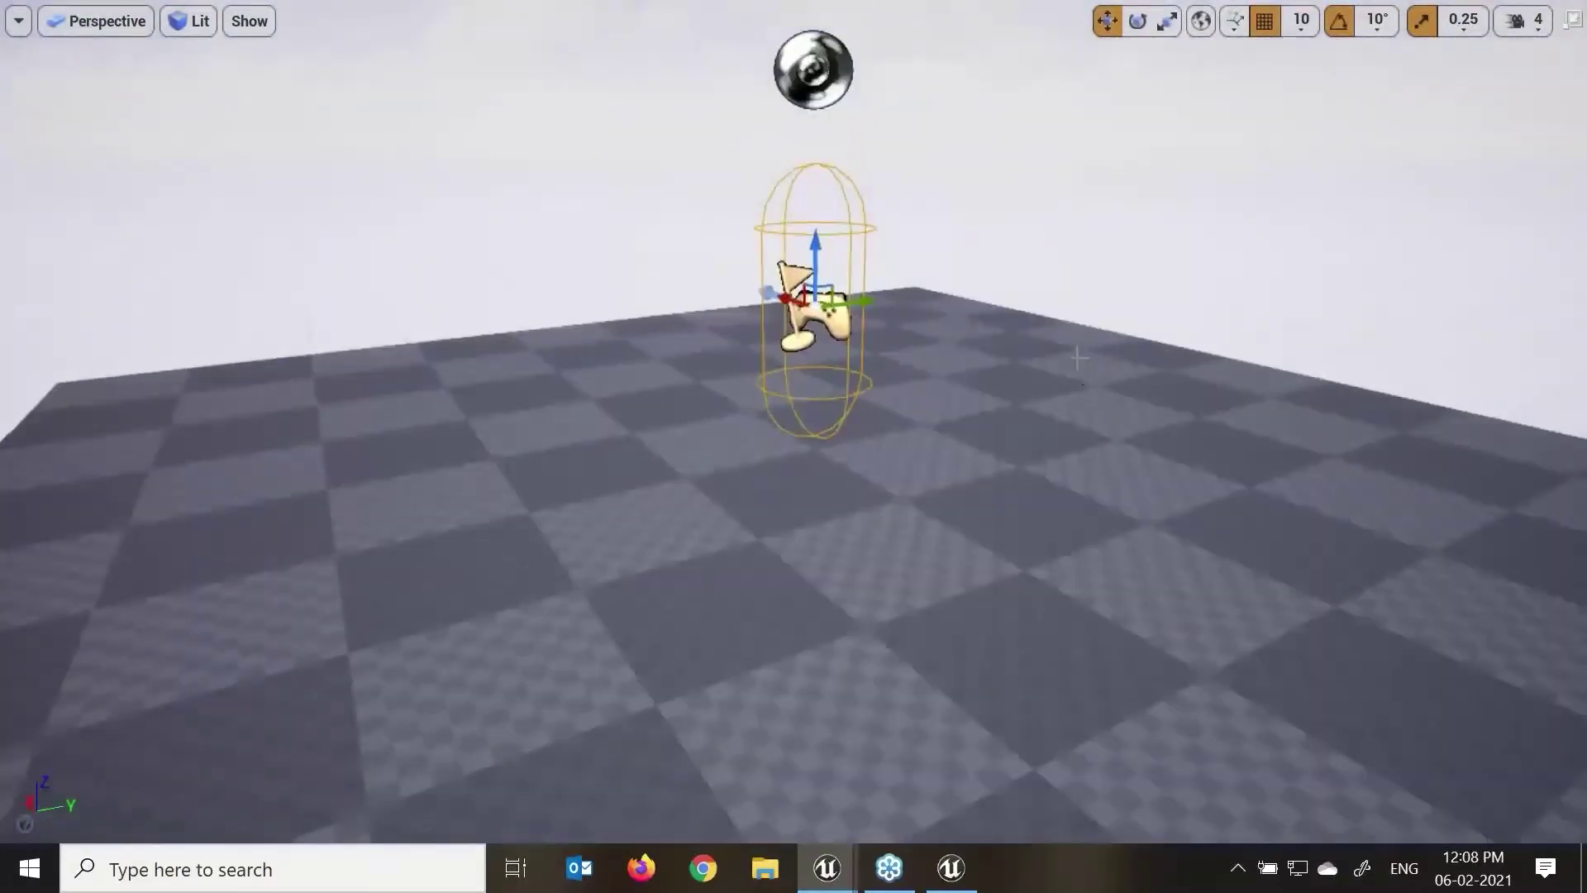
{"action": "key", "text": "F11"}
Step: Search the actor classes for "play", place a second Player Start on the floor and move it to the floor's corner
{"action": "left_click", "coordinate": [256, 187]}
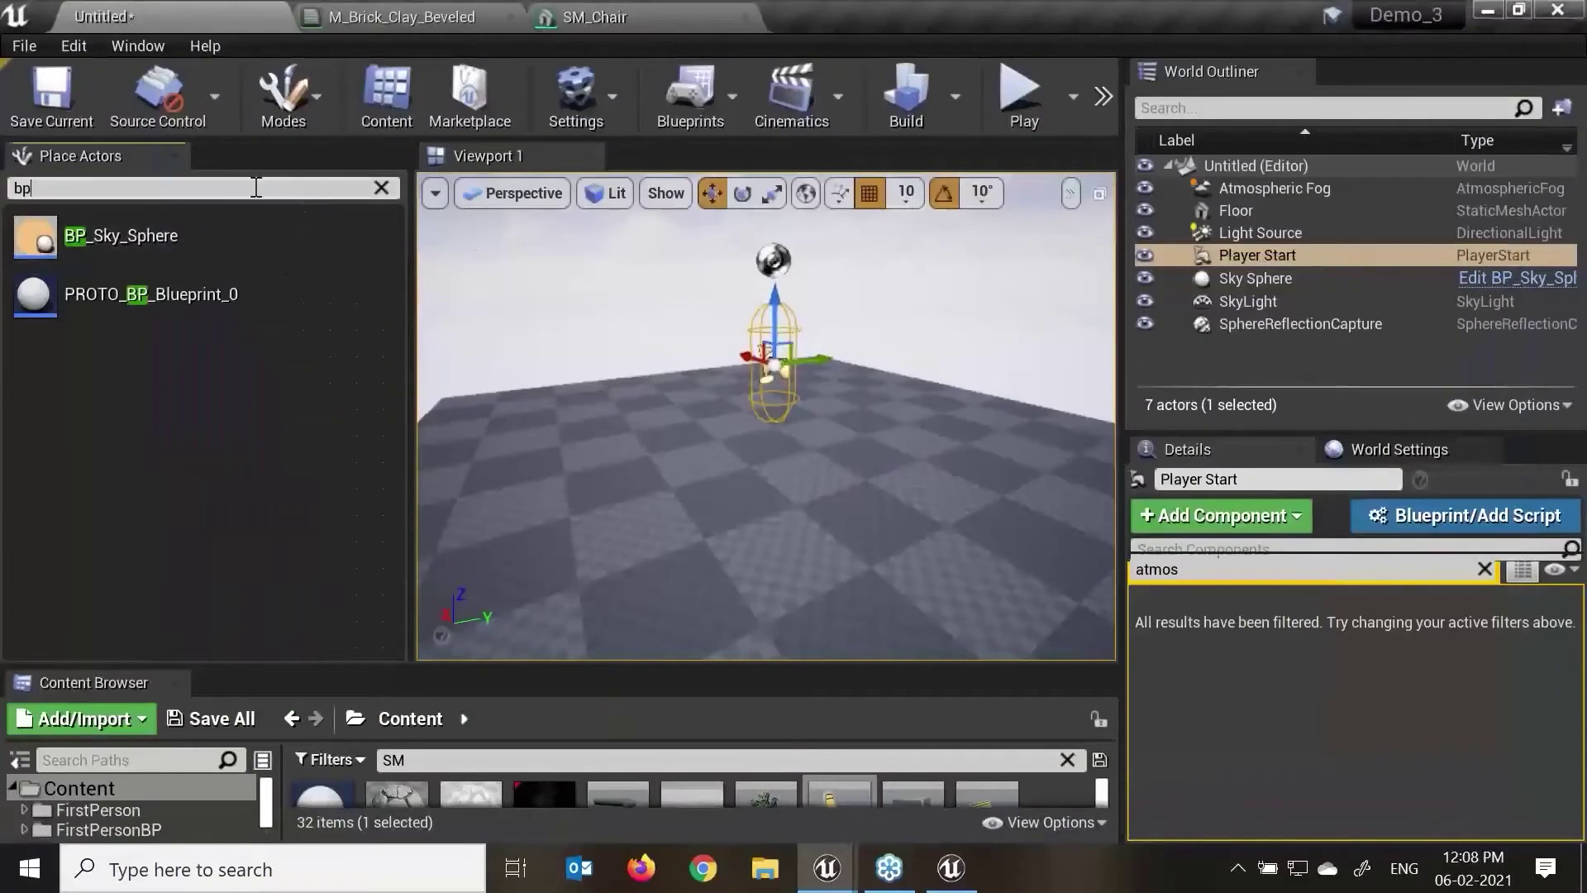
{"action": "key", "text": "BackSpace"}
{"action": "key", "text": "BackSpace"}
{"action": "type", "text": "play"}
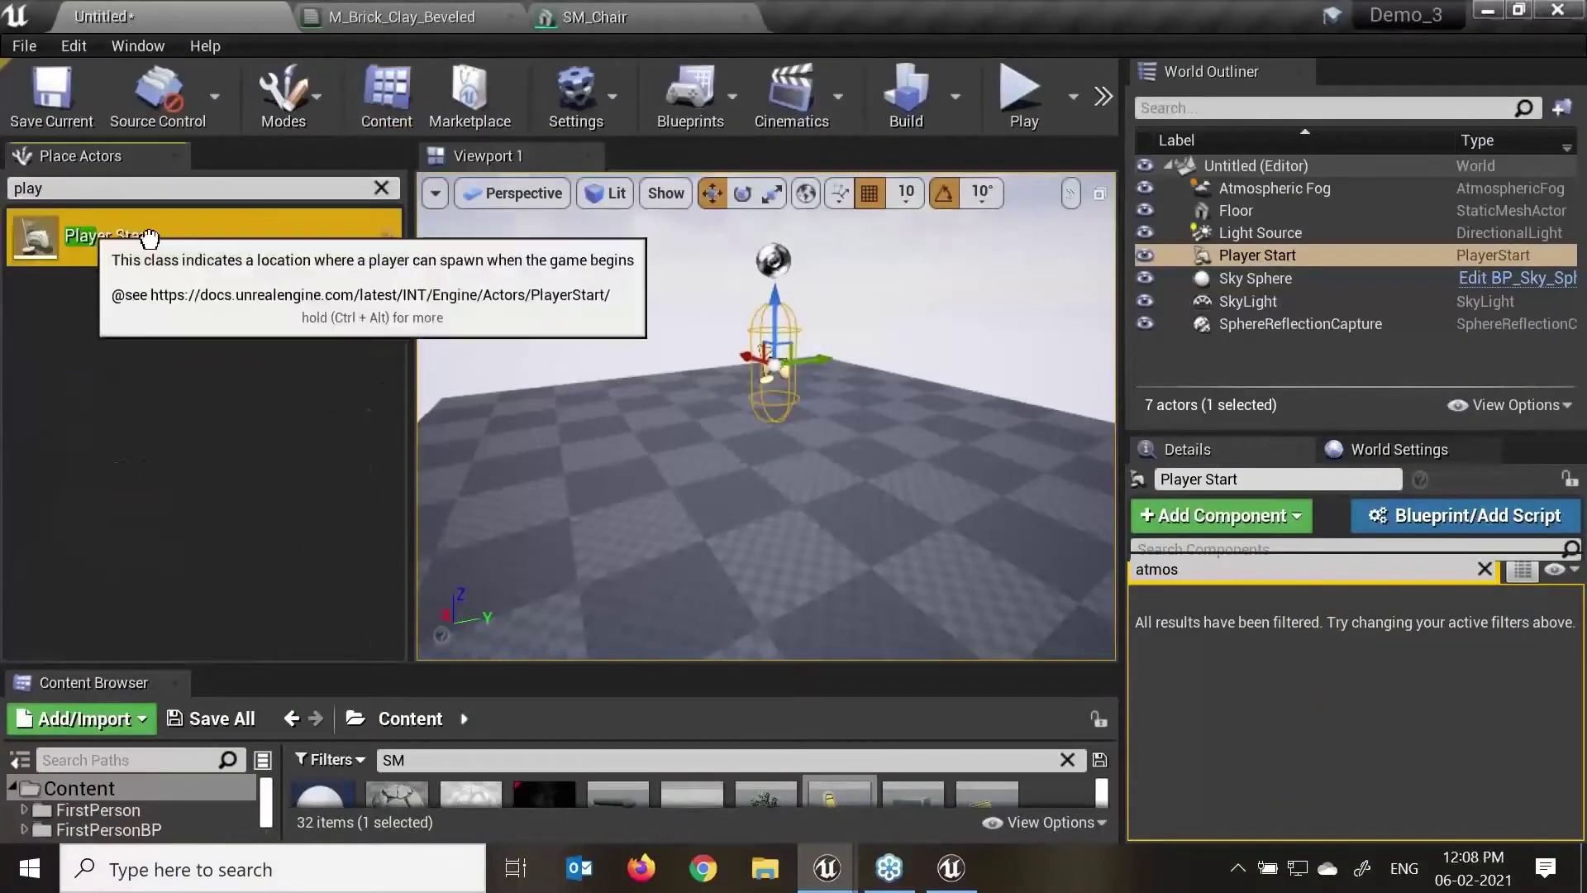
{"action": "left_click_drag", "start_coordinate": [134, 239], "coordinate": [570, 404]}
{"action": "key", "text": "f"}
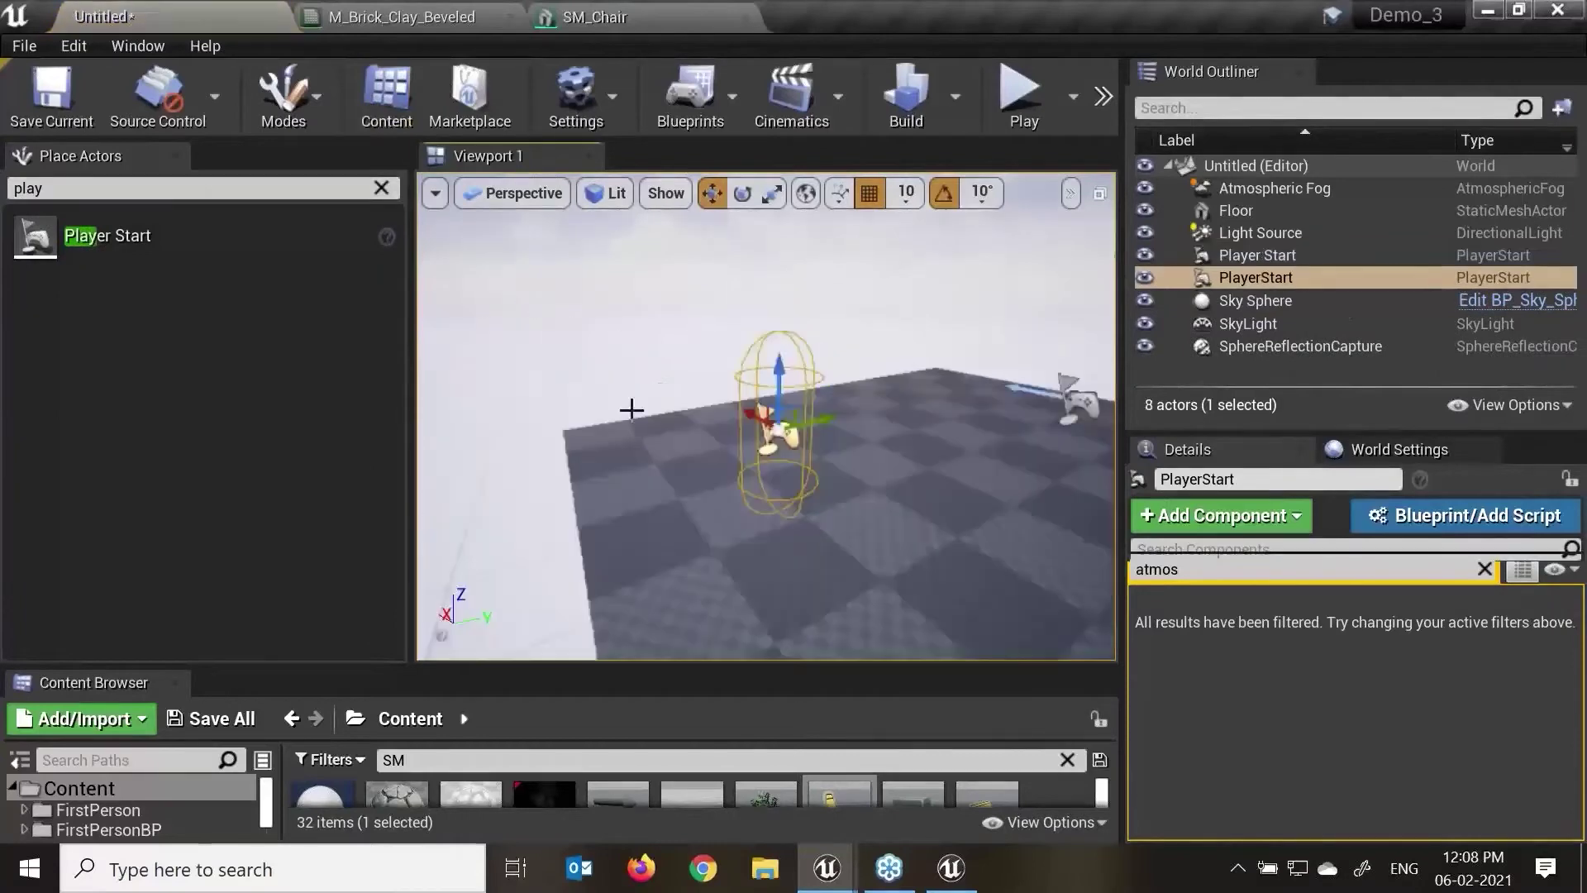
{"action": "left_click_drag", "start_coordinate": [843, 425], "coordinate": [632, 428]}
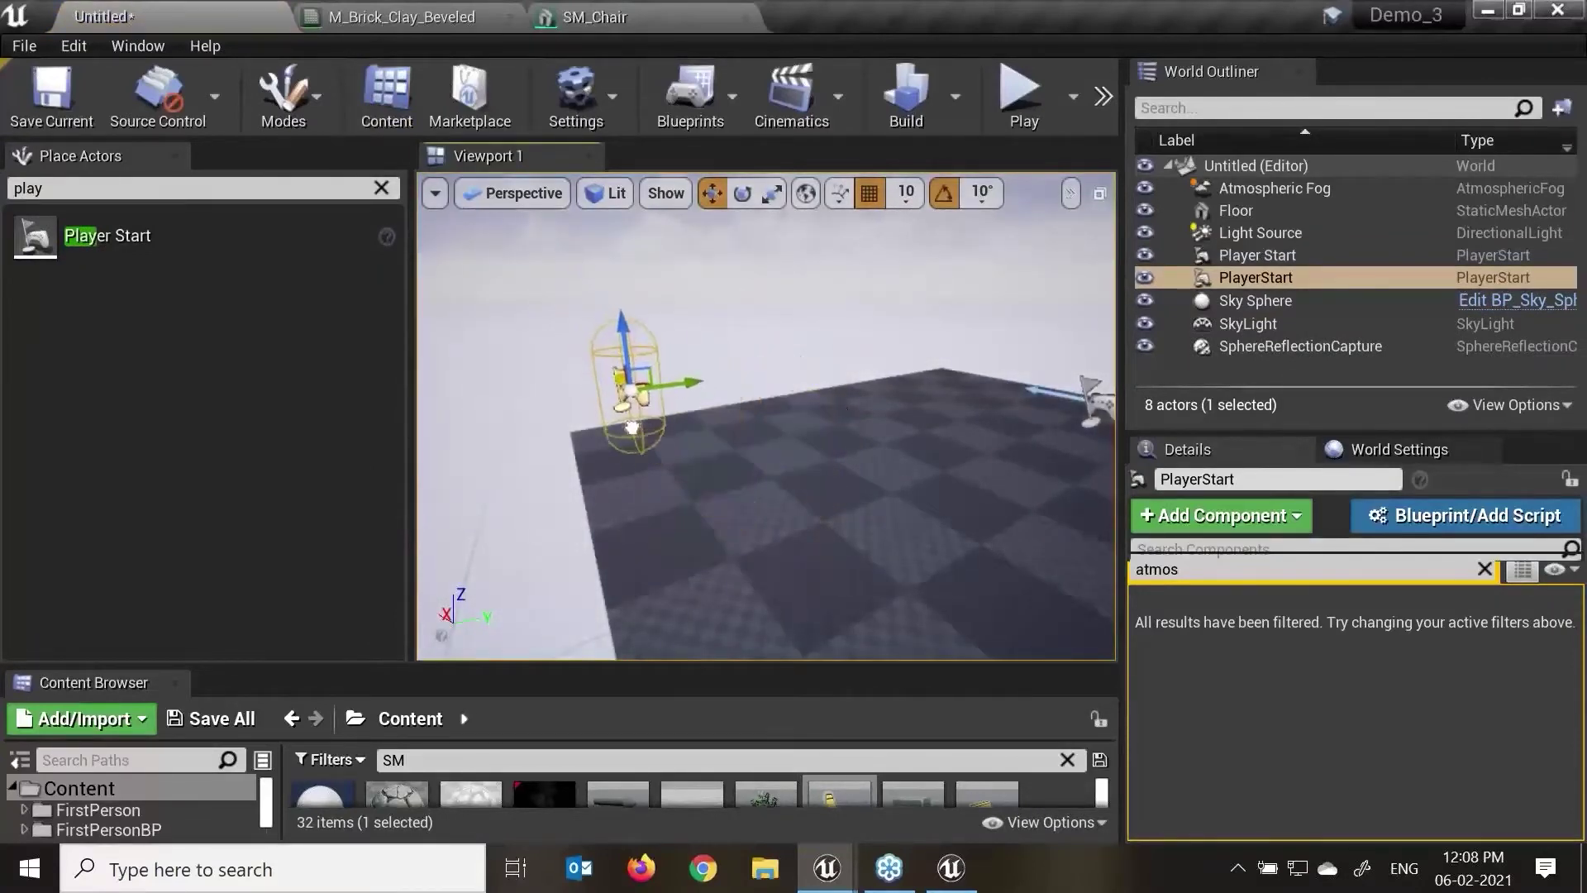
{"action": "left_click_drag", "start_coordinate": [658, 372], "coordinate": [909, 372], "text": "alt"}
Step: Select the new Player Start at the floor's corner and examine its placement from several angles
{"action": "left_click", "coordinate": [589, 435]}
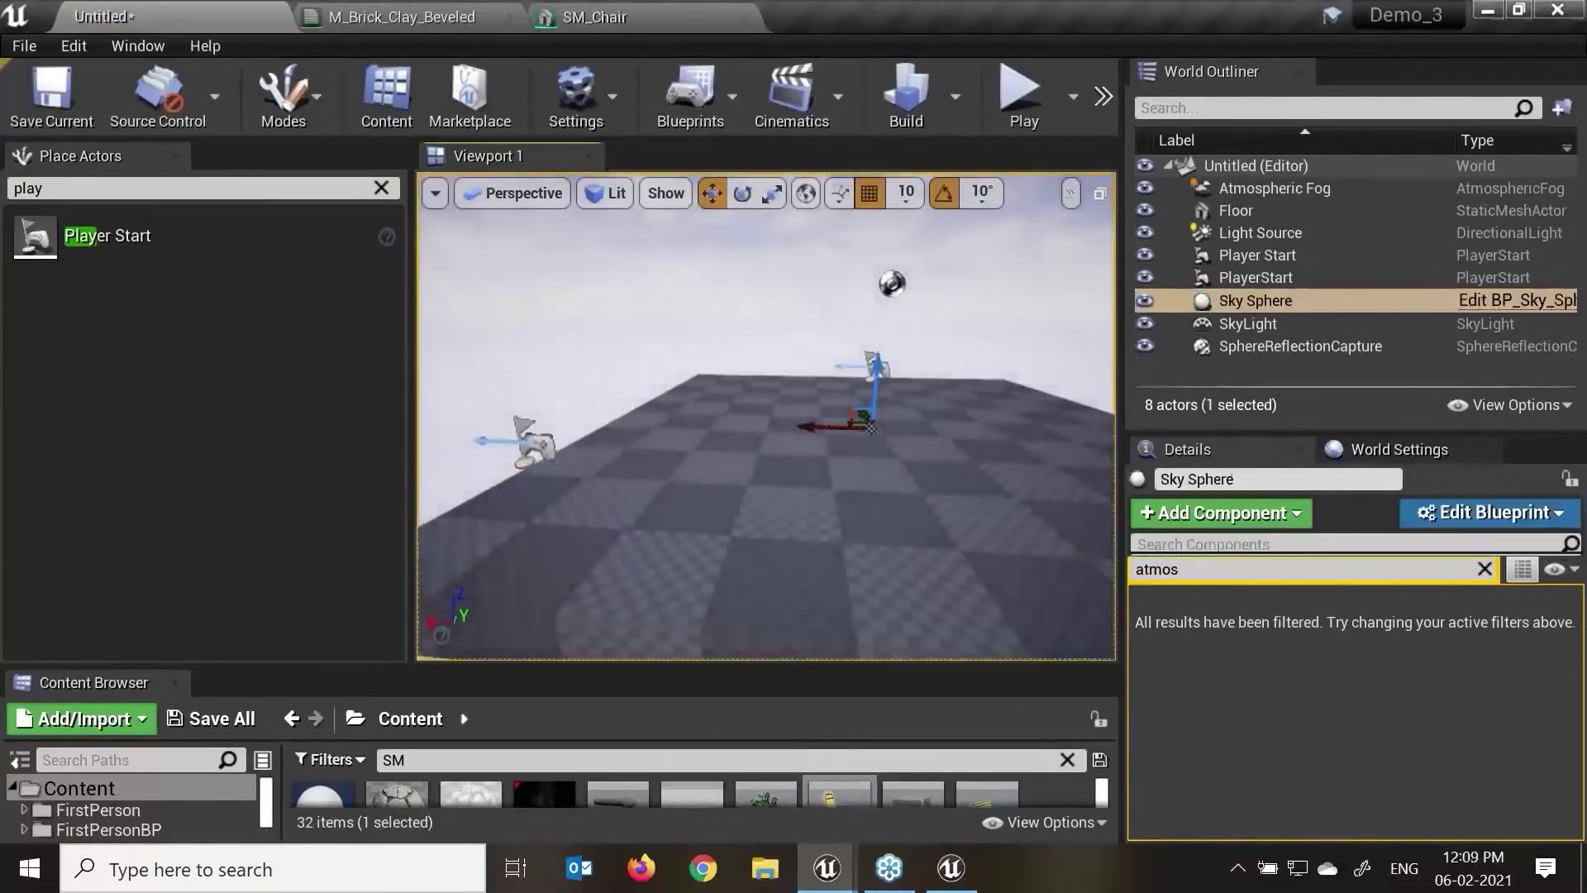
{"action": "left_click", "coordinate": [533, 442]}
{"action": "key", "text": "f"}
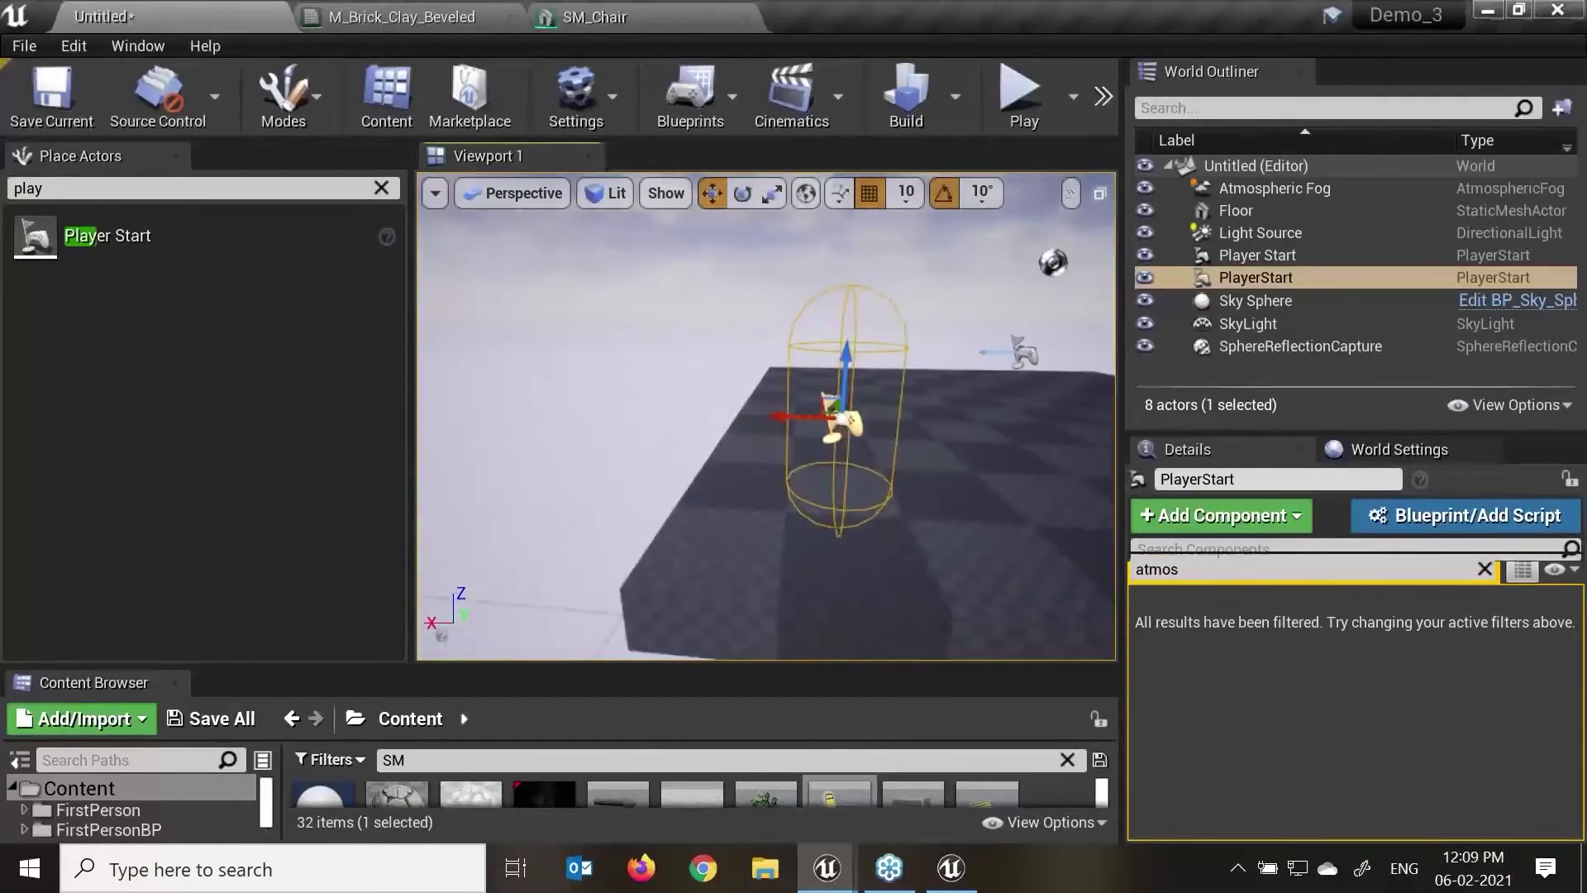
{"action": "left_click", "coordinate": [533, 442]}
{"action": "scroll", "coordinate": [766, 416], "scroll_direction": "up", "scroll_amount": 3}
{"action": "left_click", "coordinate": [895, 462]}
{"action": "left_click_drag", "start_coordinate": [894, 462], "coordinate": [727, 459], "text": "alt"}
{"action": "left_click", "coordinate": [855, 452]}
{"action": "left_click", "coordinate": [857, 450]}
{"action": "key", "text": "f"}
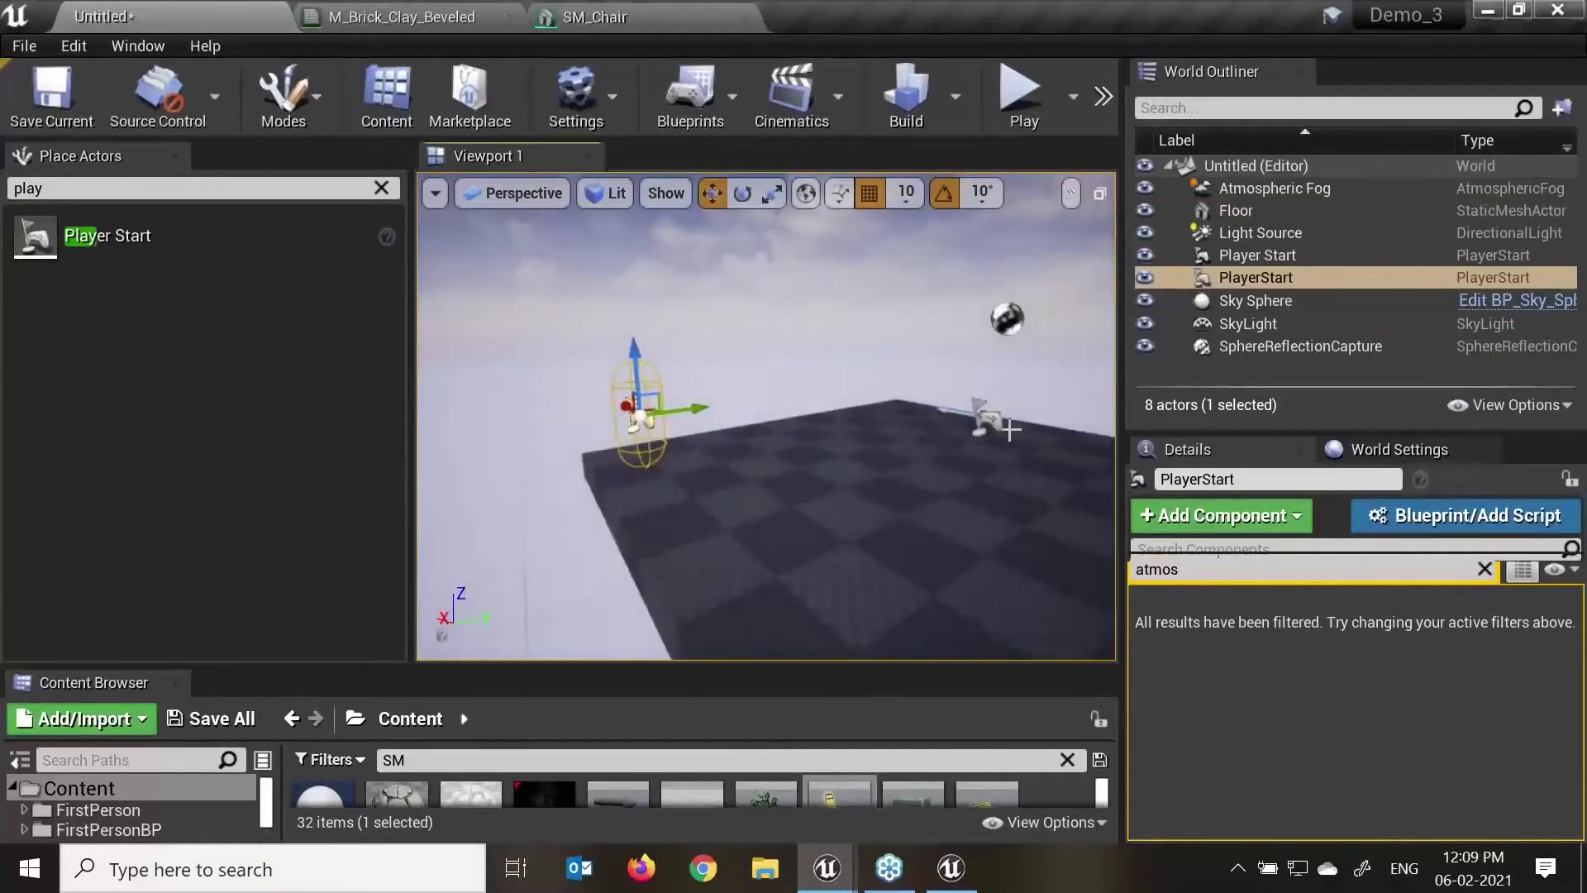
Step: Delete the original Player Start near the middle of the floor
{"action": "left_click", "coordinate": [1010, 428]}
{"action": "left_click", "coordinate": [1008, 416]}
{"action": "key", "text": "Delete"}
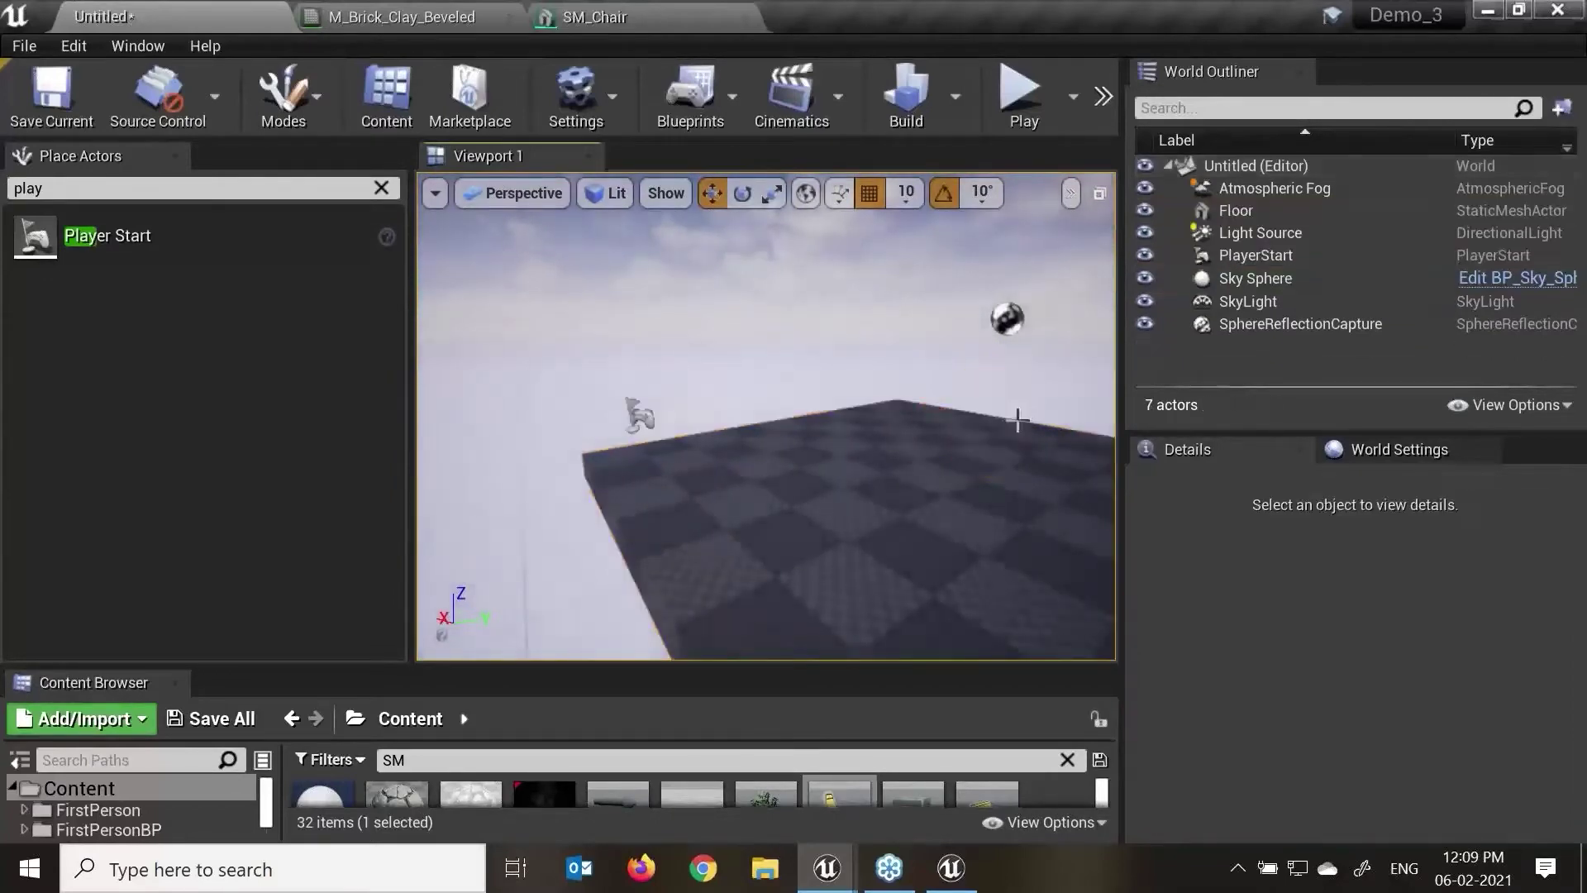
Step: Play the level, look around from the remaining Player Start, and stop the session
{"action": "left_click", "coordinate": [1023, 93]}
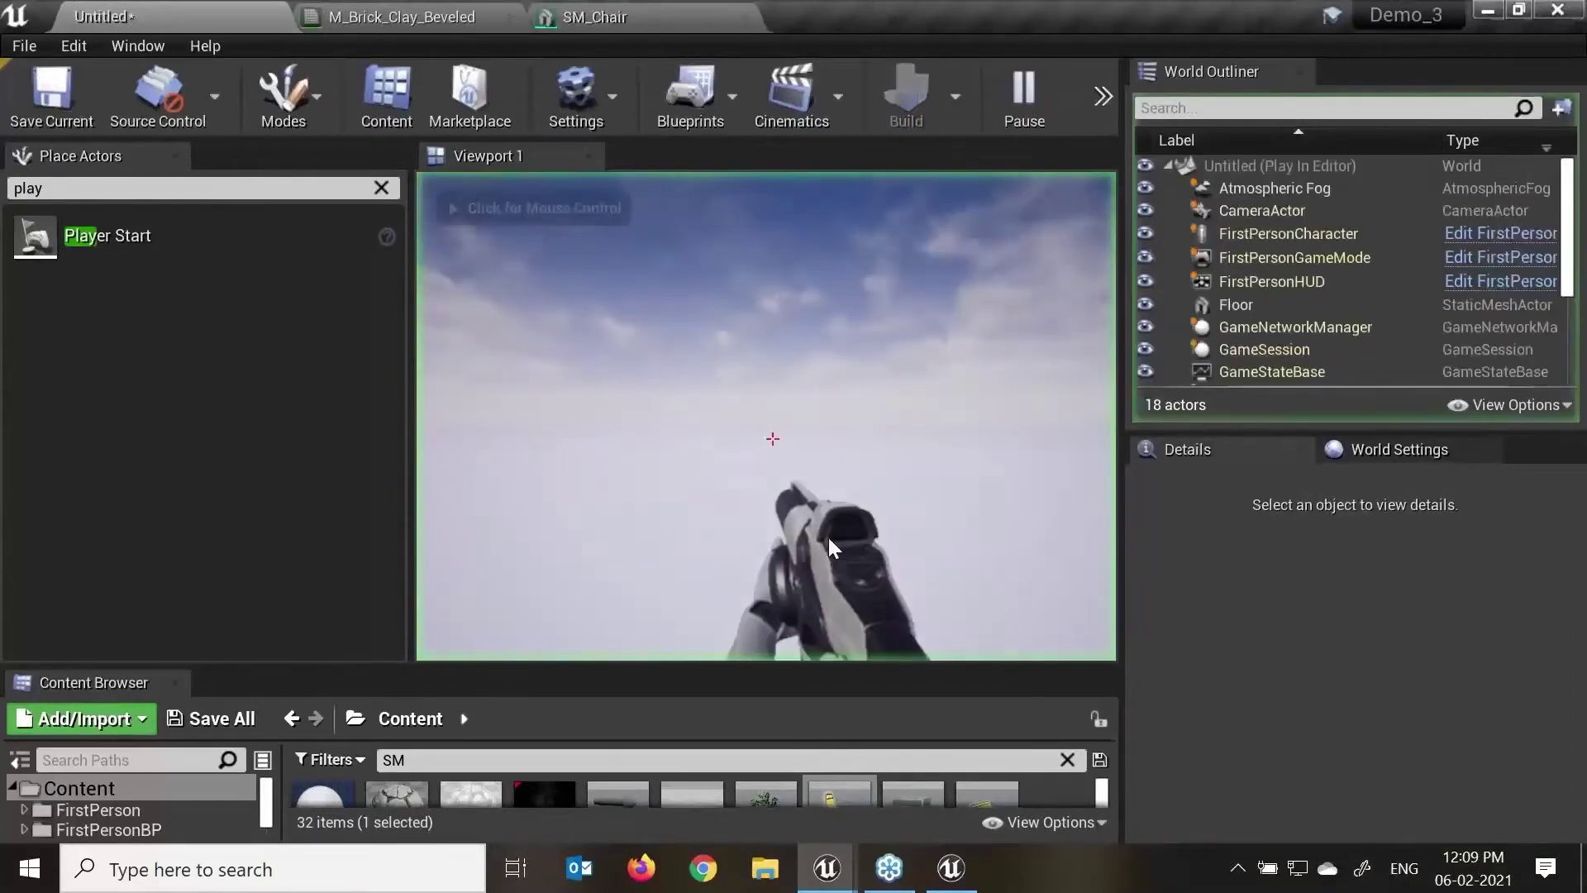
{"action": "left_click", "coordinate": [826, 559]}
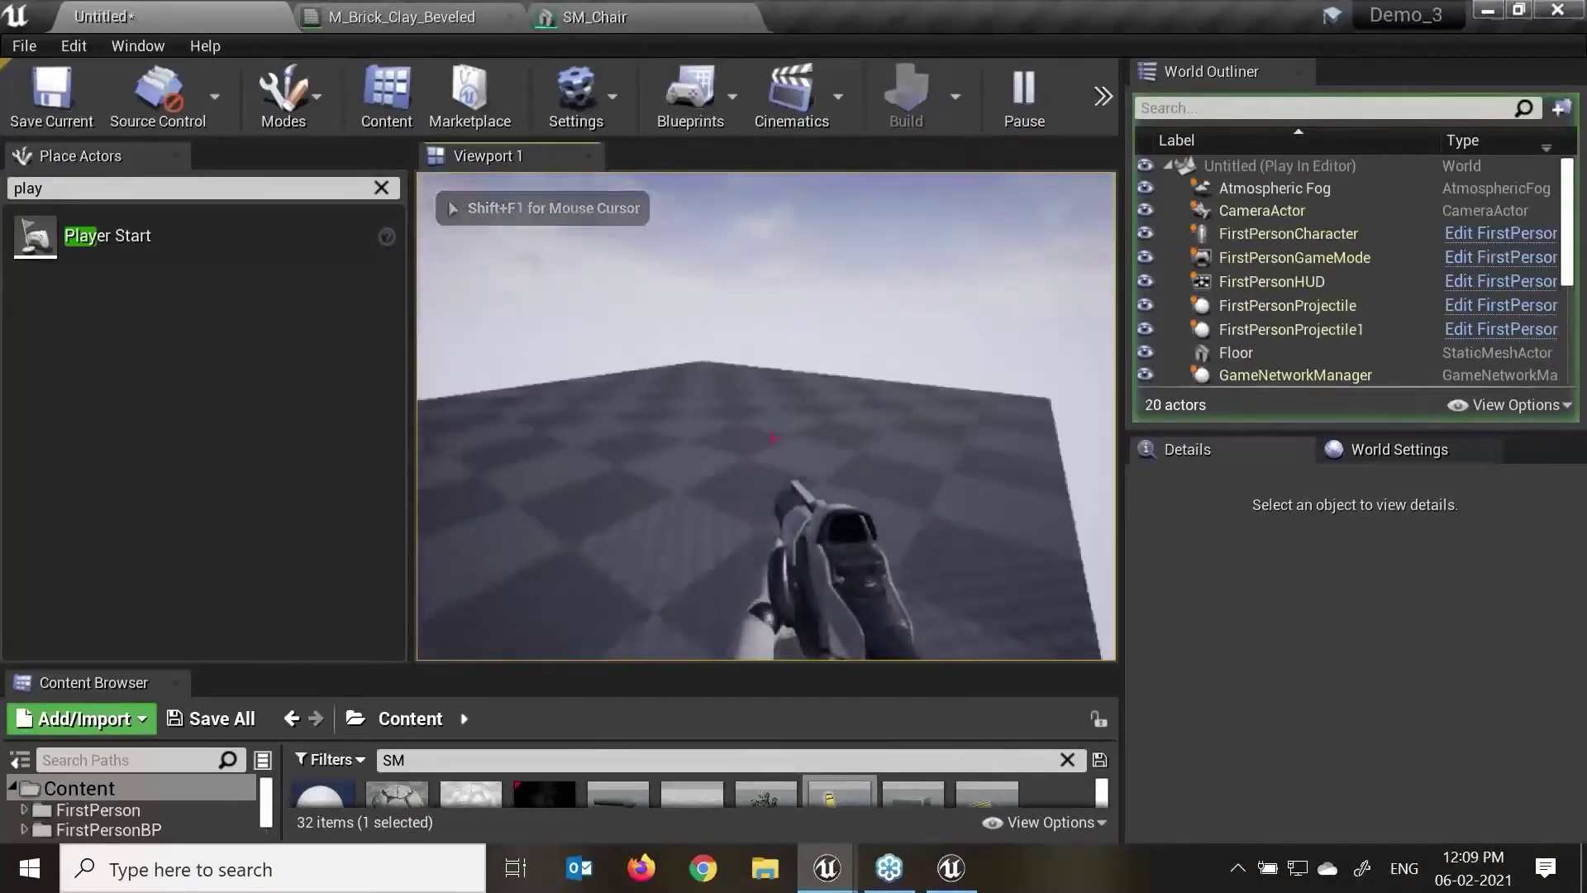
{"action": "key", "text": "Escape"}
Step: Move the remaining Player Start from the floor's corner towards the middle of the floor
{"action": "key", "text": "s"}
{"action": "right_click_drag", "start_coordinate": [844, 474], "coordinate": [756, 494]}
{"action": "left_click", "coordinate": [639, 481]}
{"action": "left_click_drag", "start_coordinate": [706, 451], "coordinate": [871, 363]}
{"action": "left_click_drag", "start_coordinate": [686, 368], "coordinate": [878, 377]}
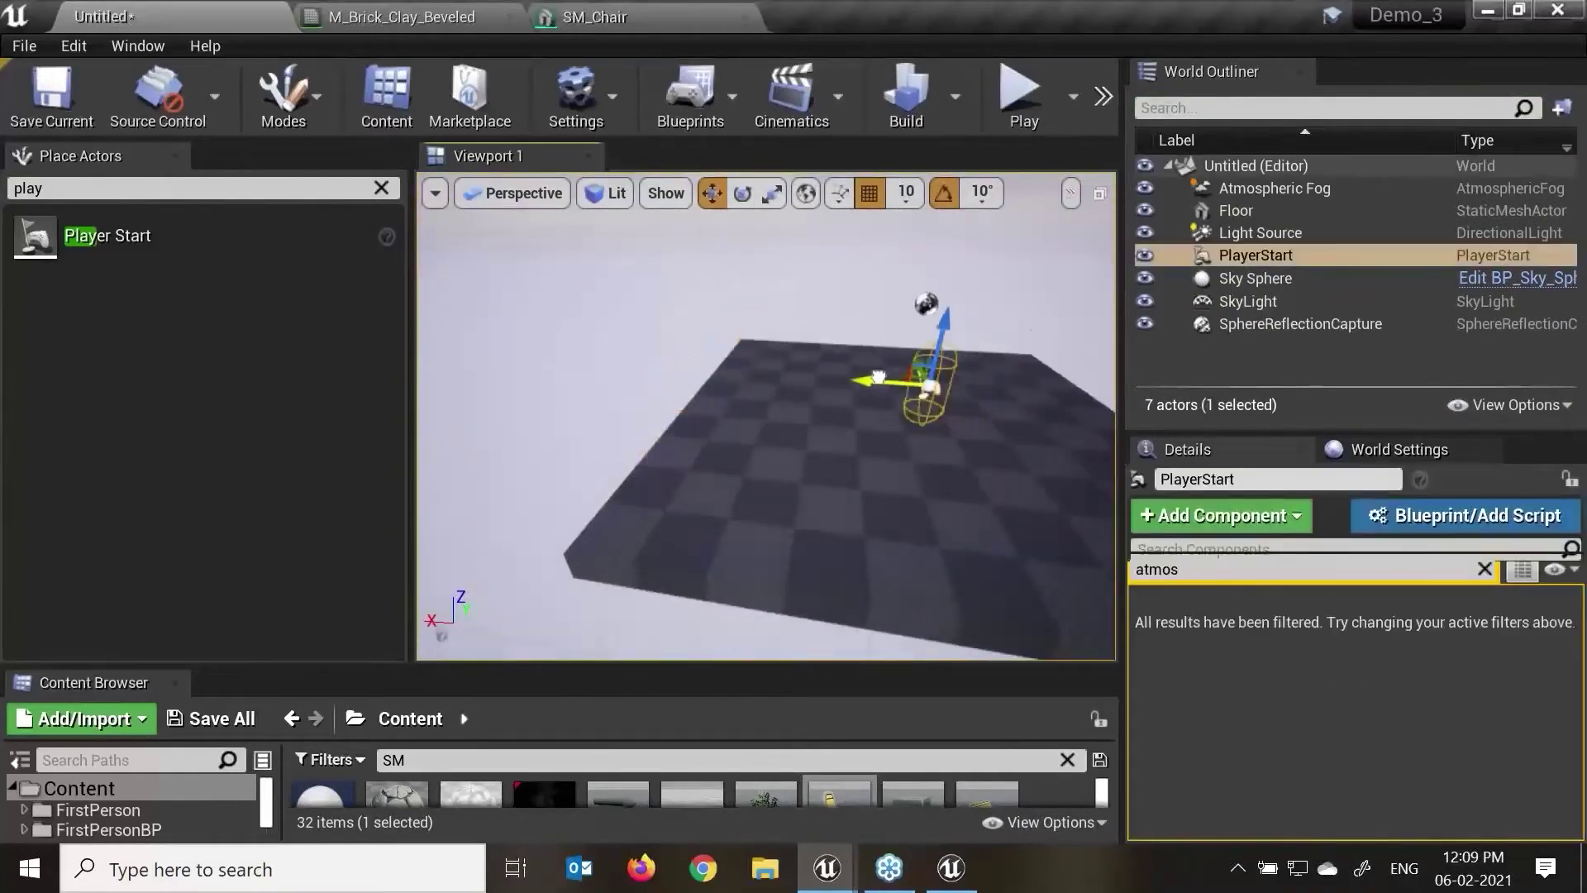
{"action": "key", "text": "f"}
{"action": "left_click_drag", "start_coordinate": [914, 482], "coordinate": [855, 419], "text": "alt"}
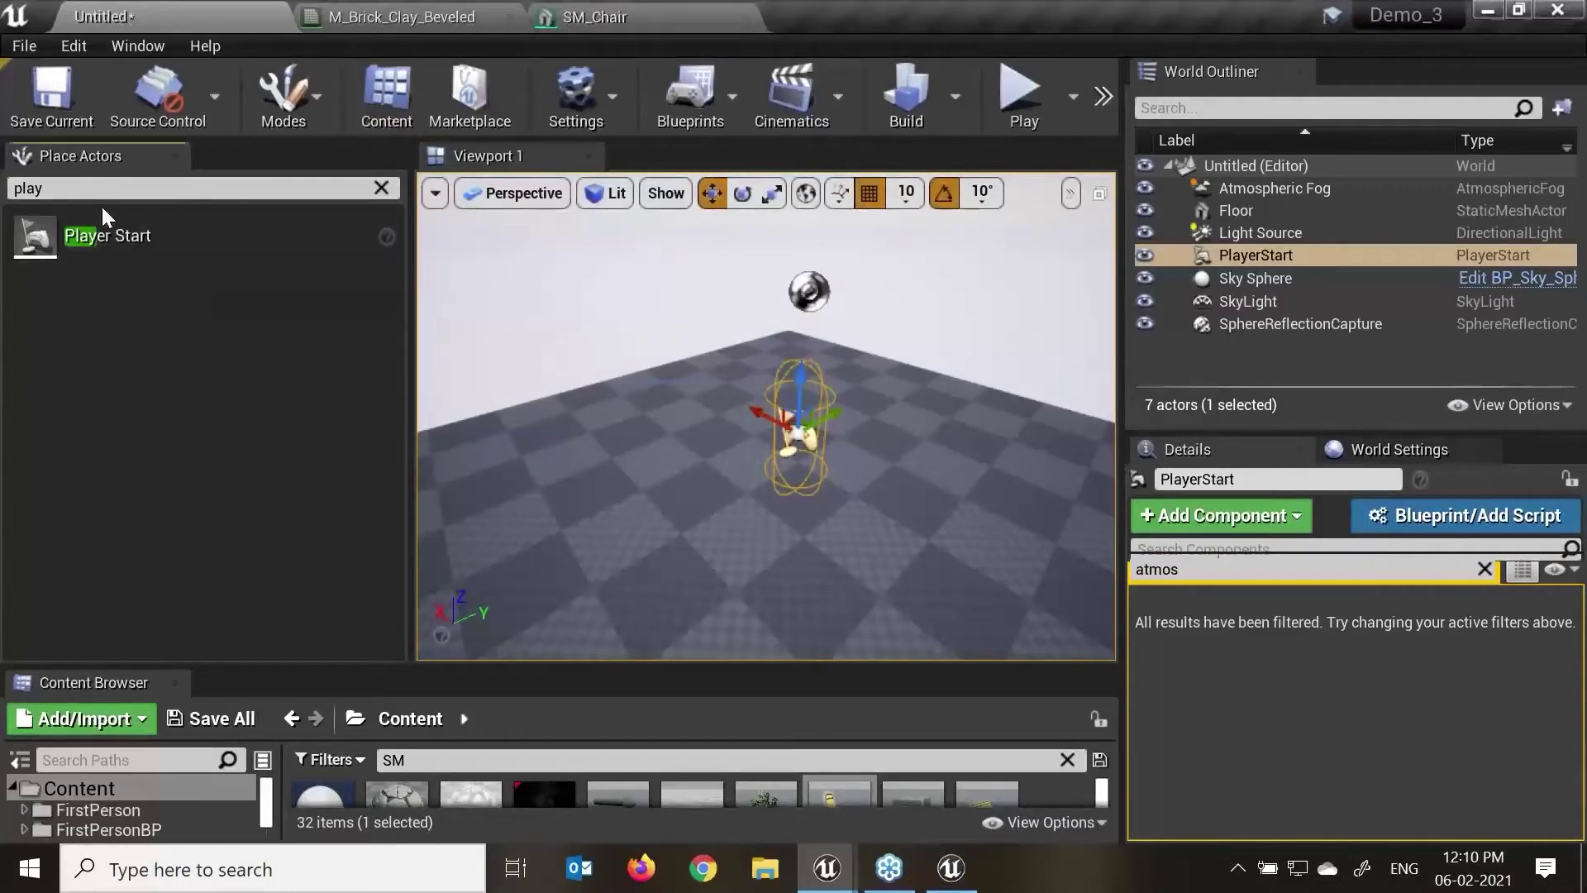
Step: Enlarge the viewport to full screen, test the level with Play From Here, and stop the session
{"action": "scroll", "coordinate": [823, 450], "scroll_direction": "up", "scroll_amount": 2}
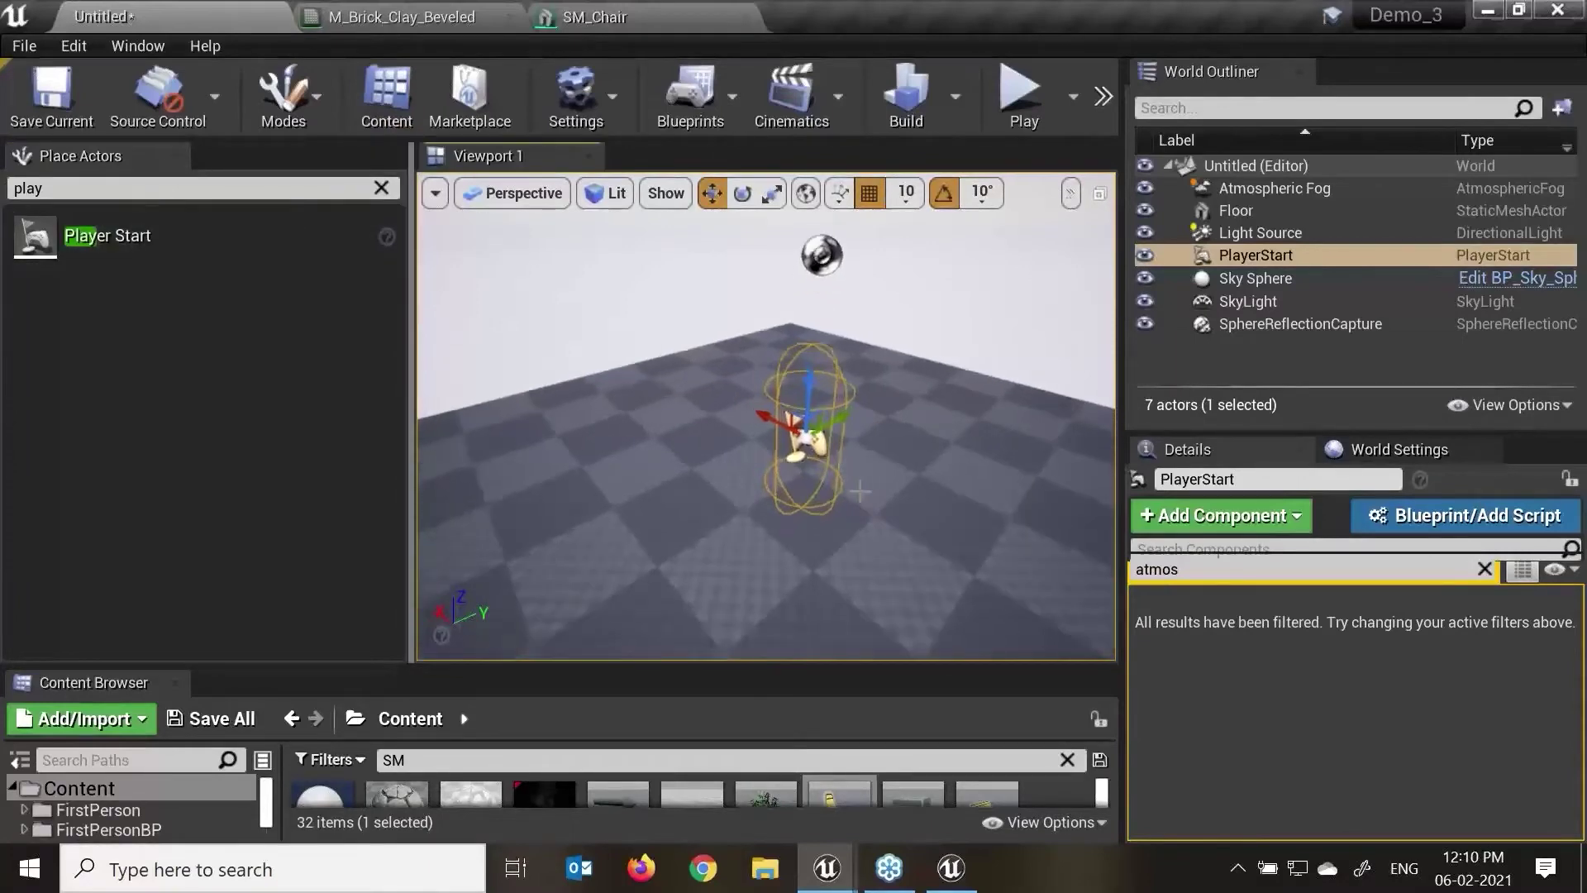
{"action": "scroll", "coordinate": [860, 491], "scroll_direction": "down", "scroll_amount": 3}
{"action": "key", "text": "e"}
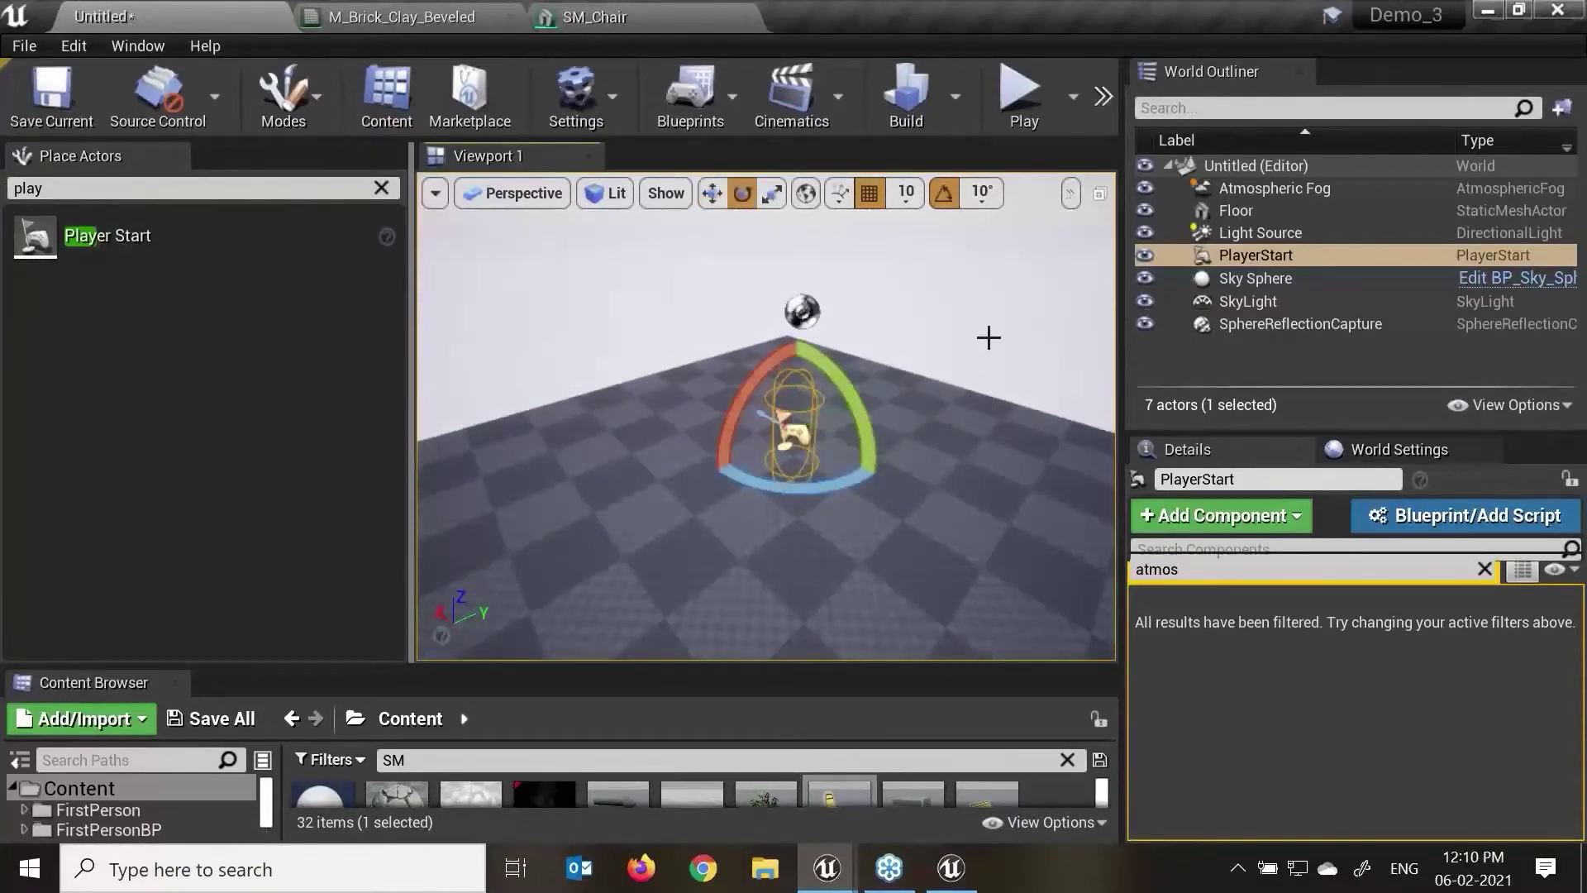
{"action": "key", "text": "F11"}
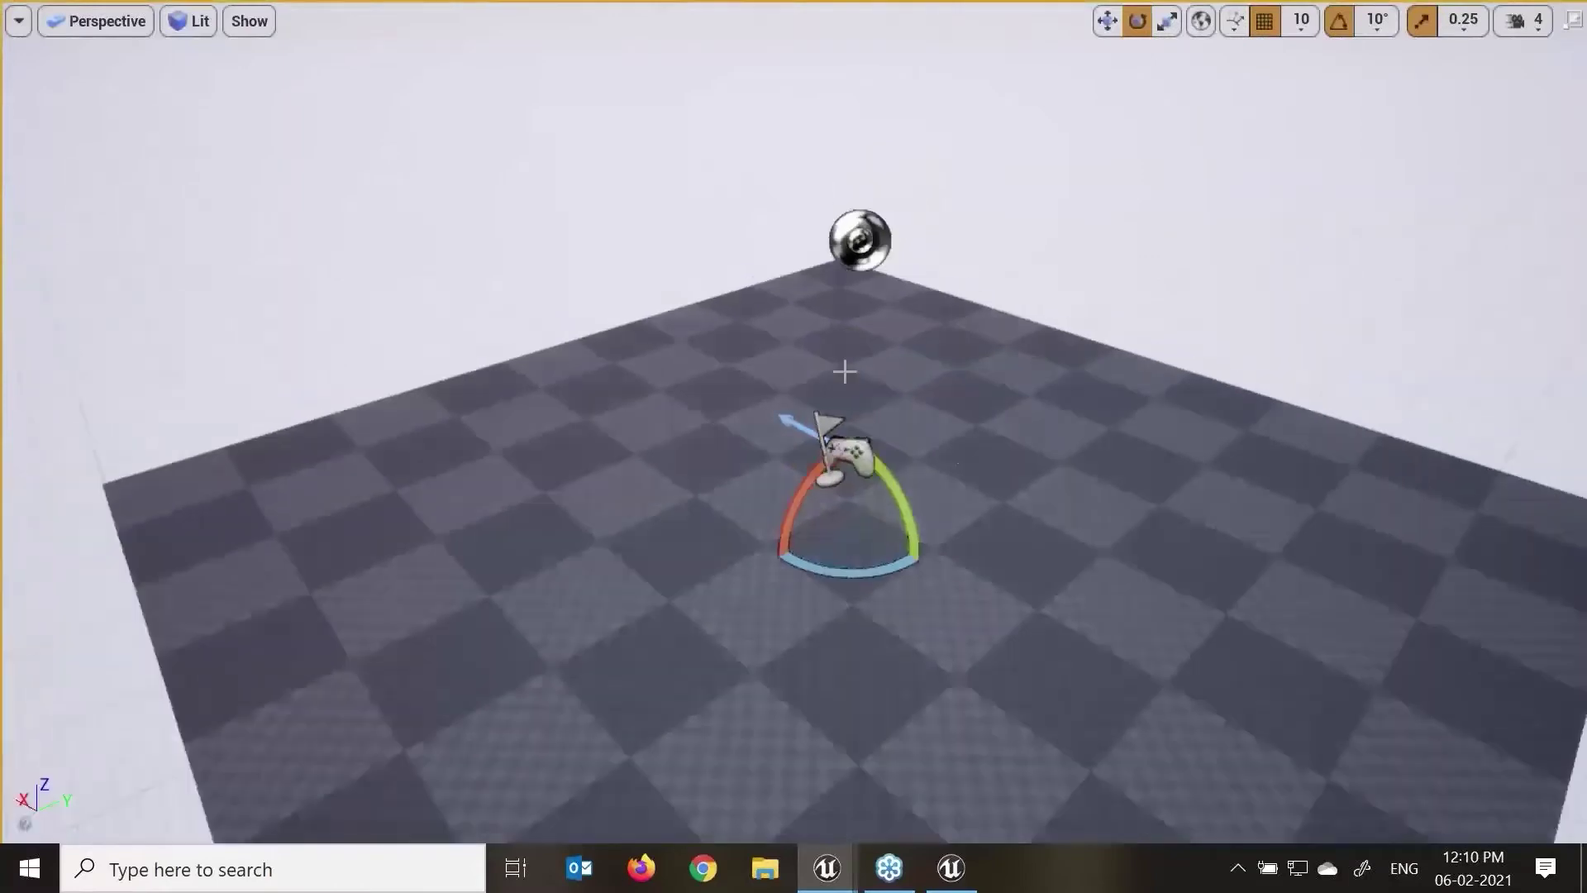
{"action": "right_click", "coordinate": [481, 223]}
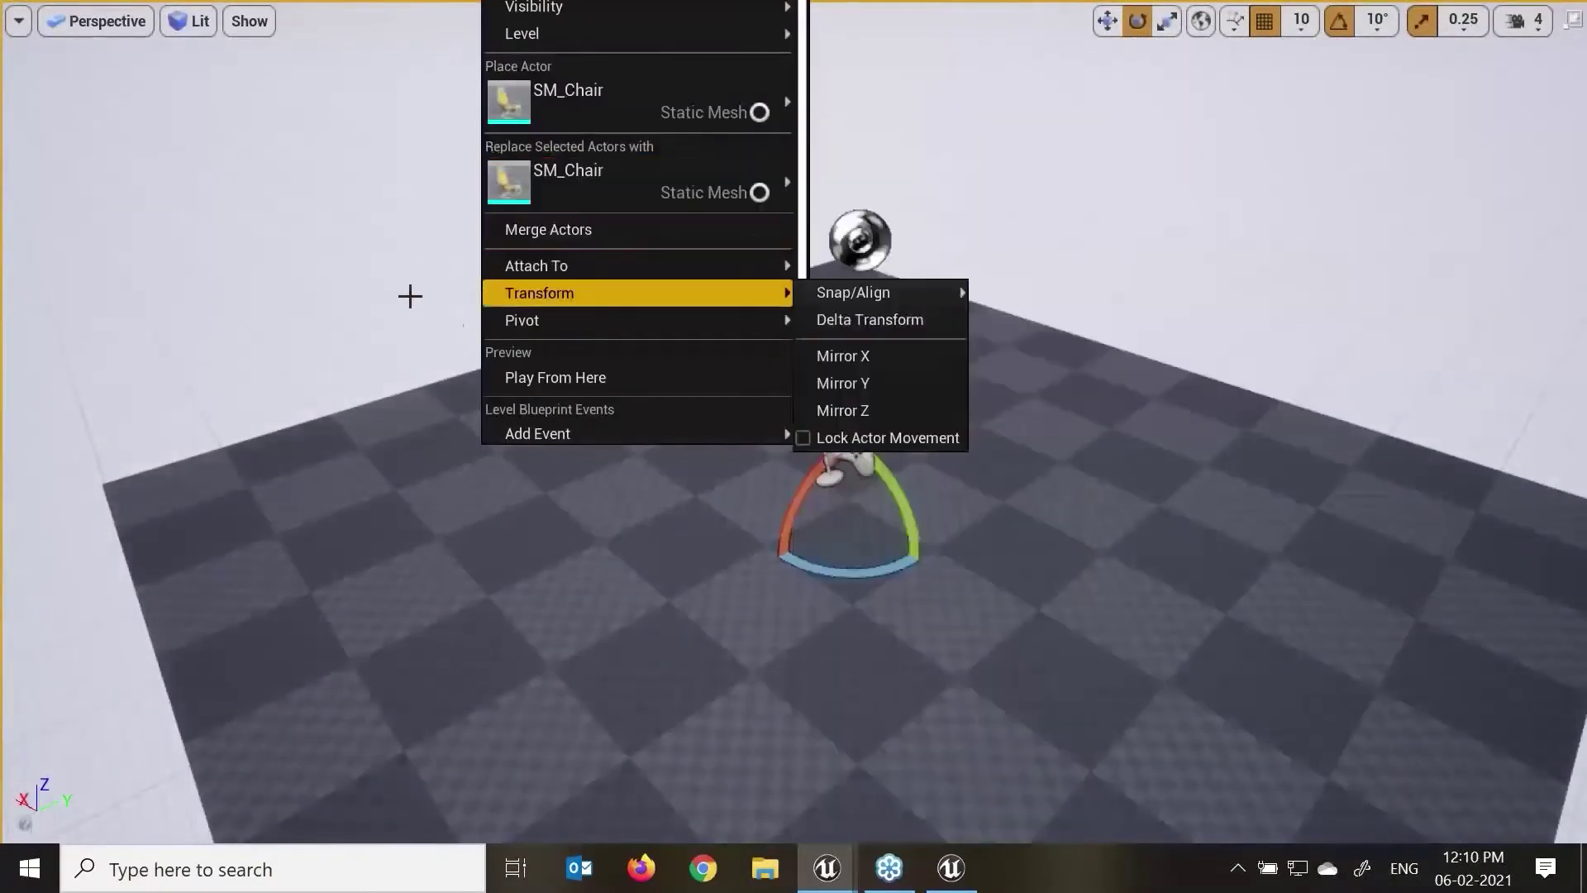
{"action": "left_click", "coordinate": [562, 380]}
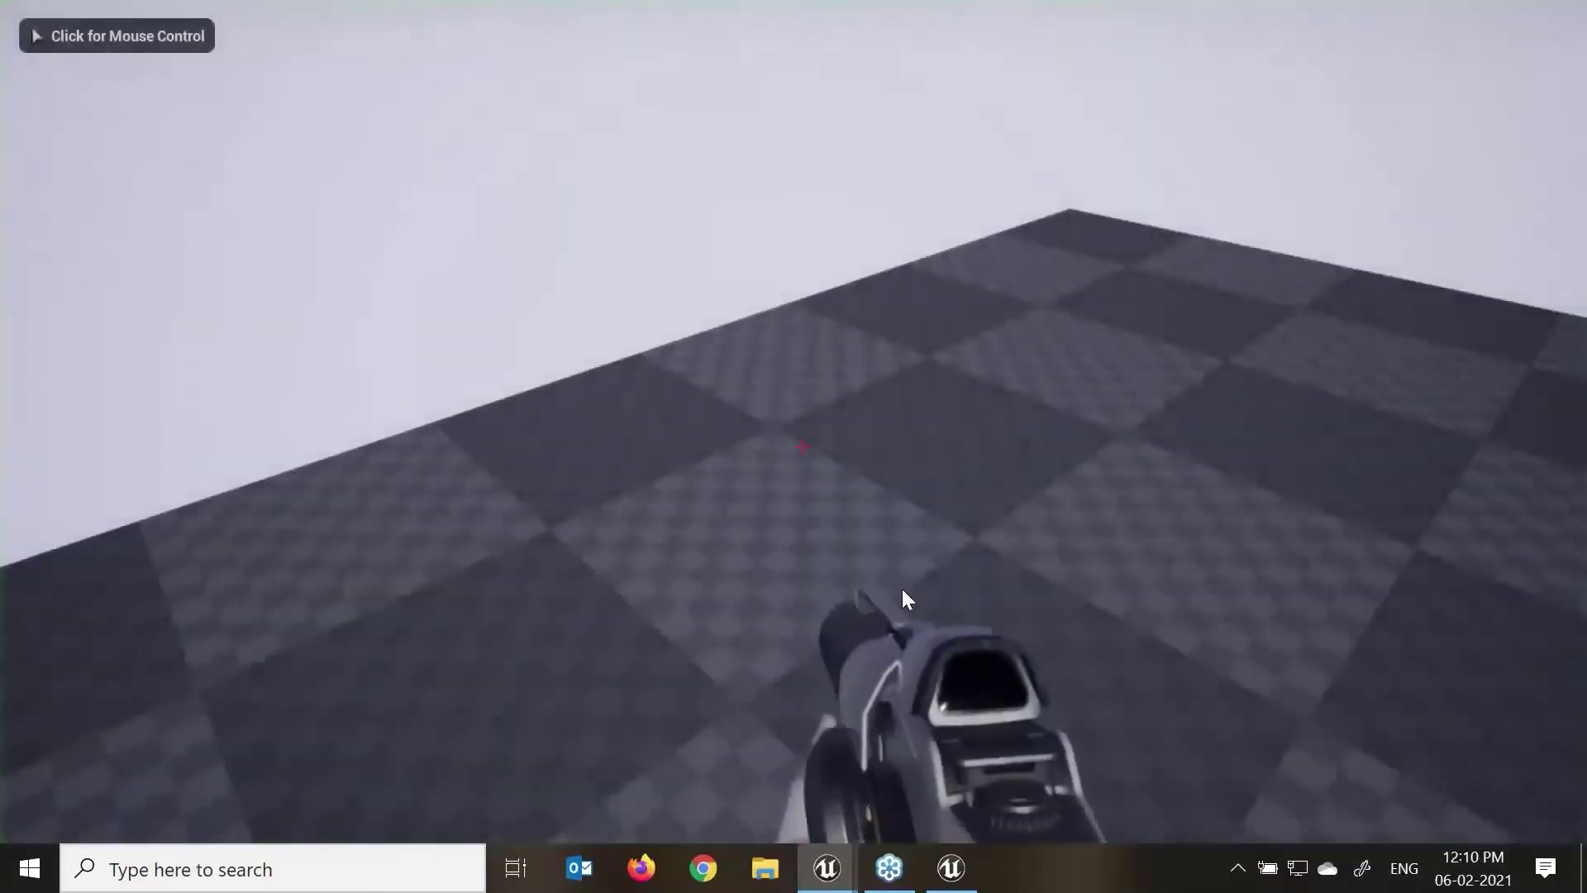
{"action": "key", "text": "Escape"}
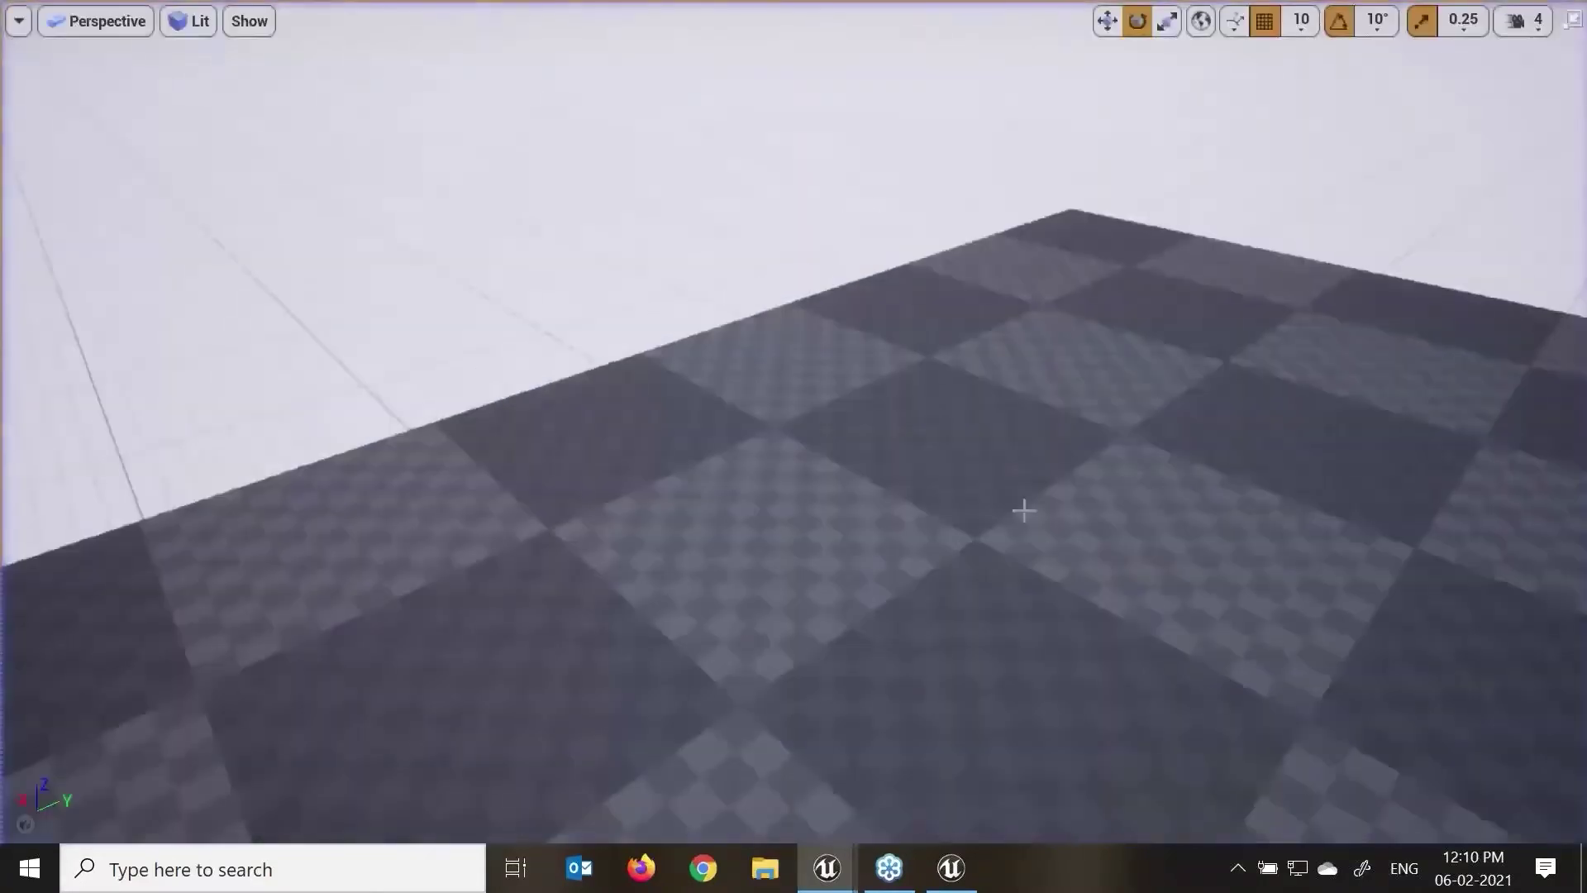
Step: Select the Player Start, activate the Move tool, and examine its facing arrow from a lower angle
{"action": "right_click_drag", "start_coordinate": [904, 456], "coordinate": [1057, 456]}
{"action": "left_click", "coordinate": [891, 452]}
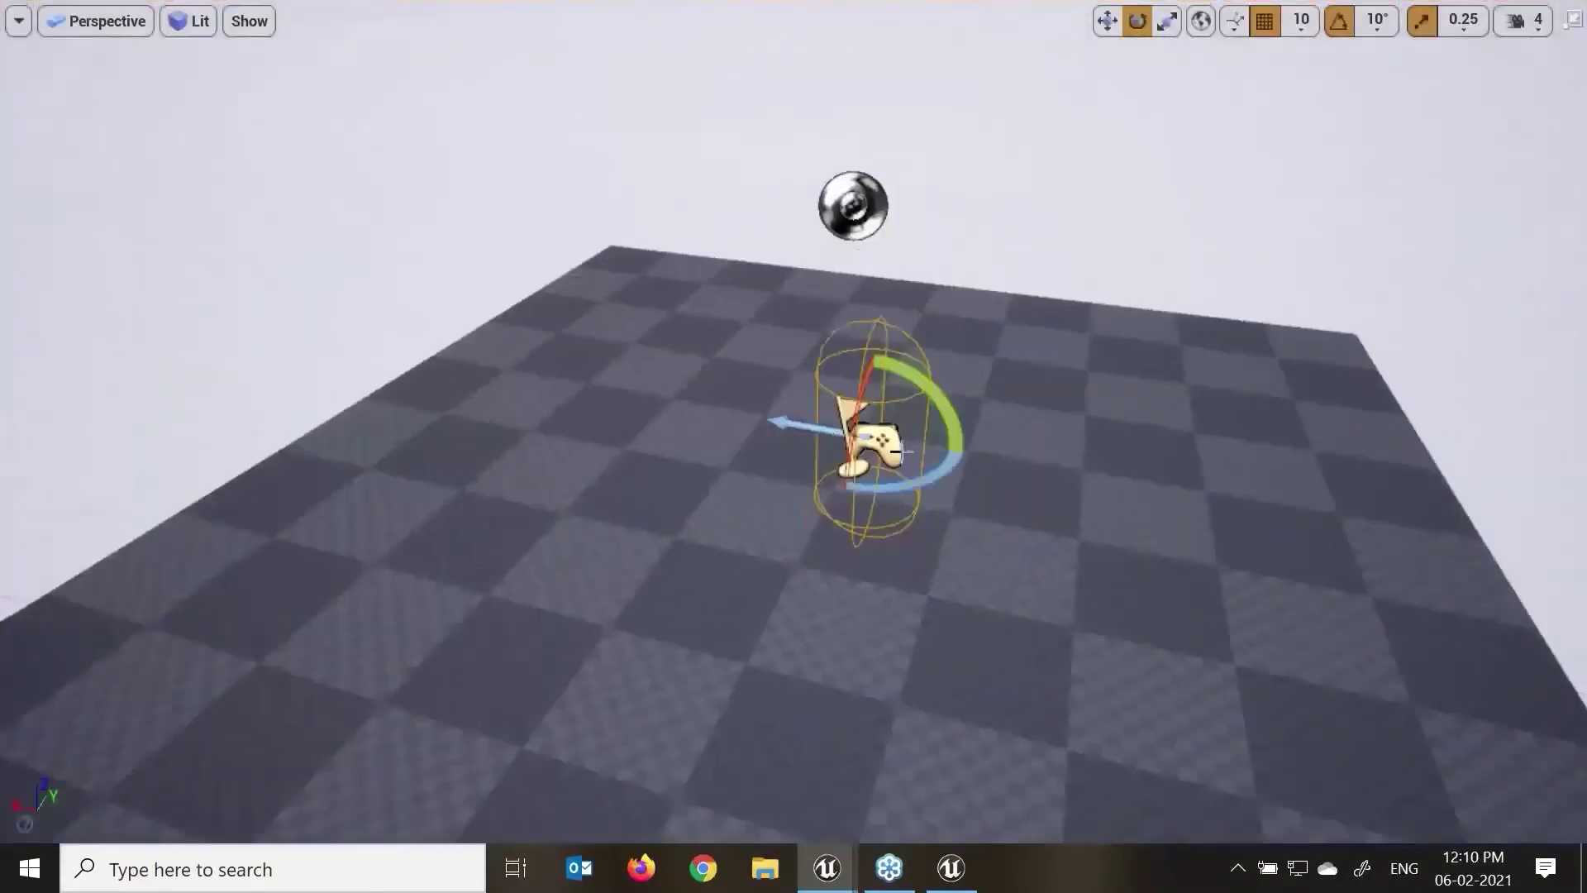
{"action": "key", "text": "w"}
{"action": "scroll", "coordinate": [991, 504], "scroll_direction": "down", "scroll_amount": 3}
{"action": "left_click_drag", "start_coordinate": [1000, 553], "coordinate": [958, 488], "text": "alt"}
{"action": "scroll", "coordinate": [794, 421], "scroll_direction": "up", "scroll_amount": 1}
{"action": "middle_click_drag", "start_coordinate": [979, 538], "coordinate": [1007, 538]}
{"action": "left_click_drag", "start_coordinate": [1005, 563], "coordinate": [1006, 593], "text": "alt"}
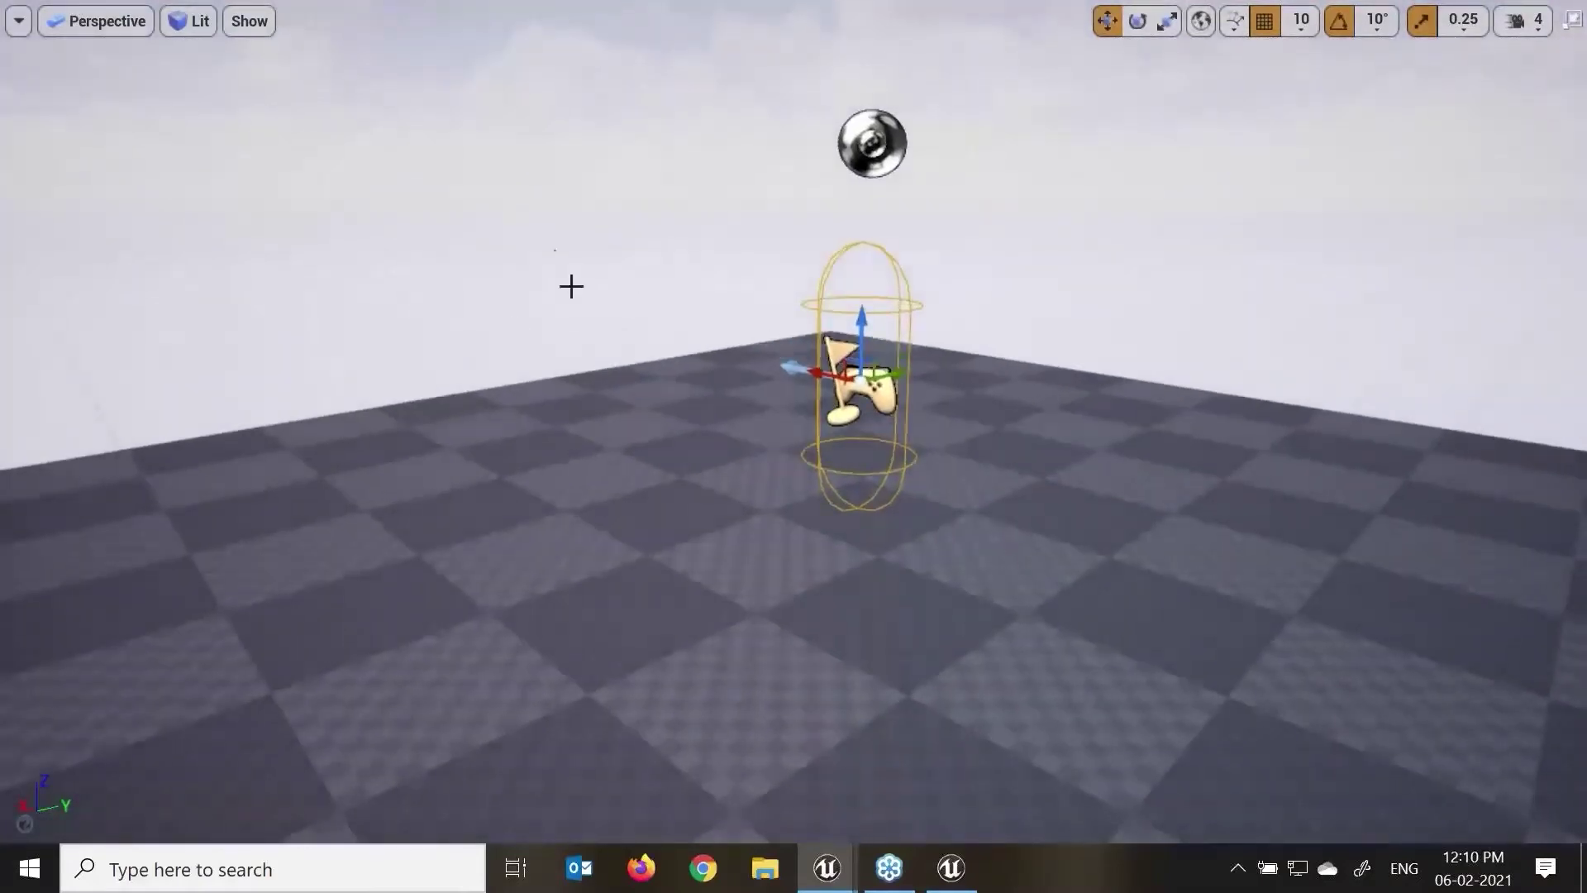
Step: Run Play From Here again, look around the floor in the game, and stop the session
{"action": "right_click", "coordinate": [504, 205]}
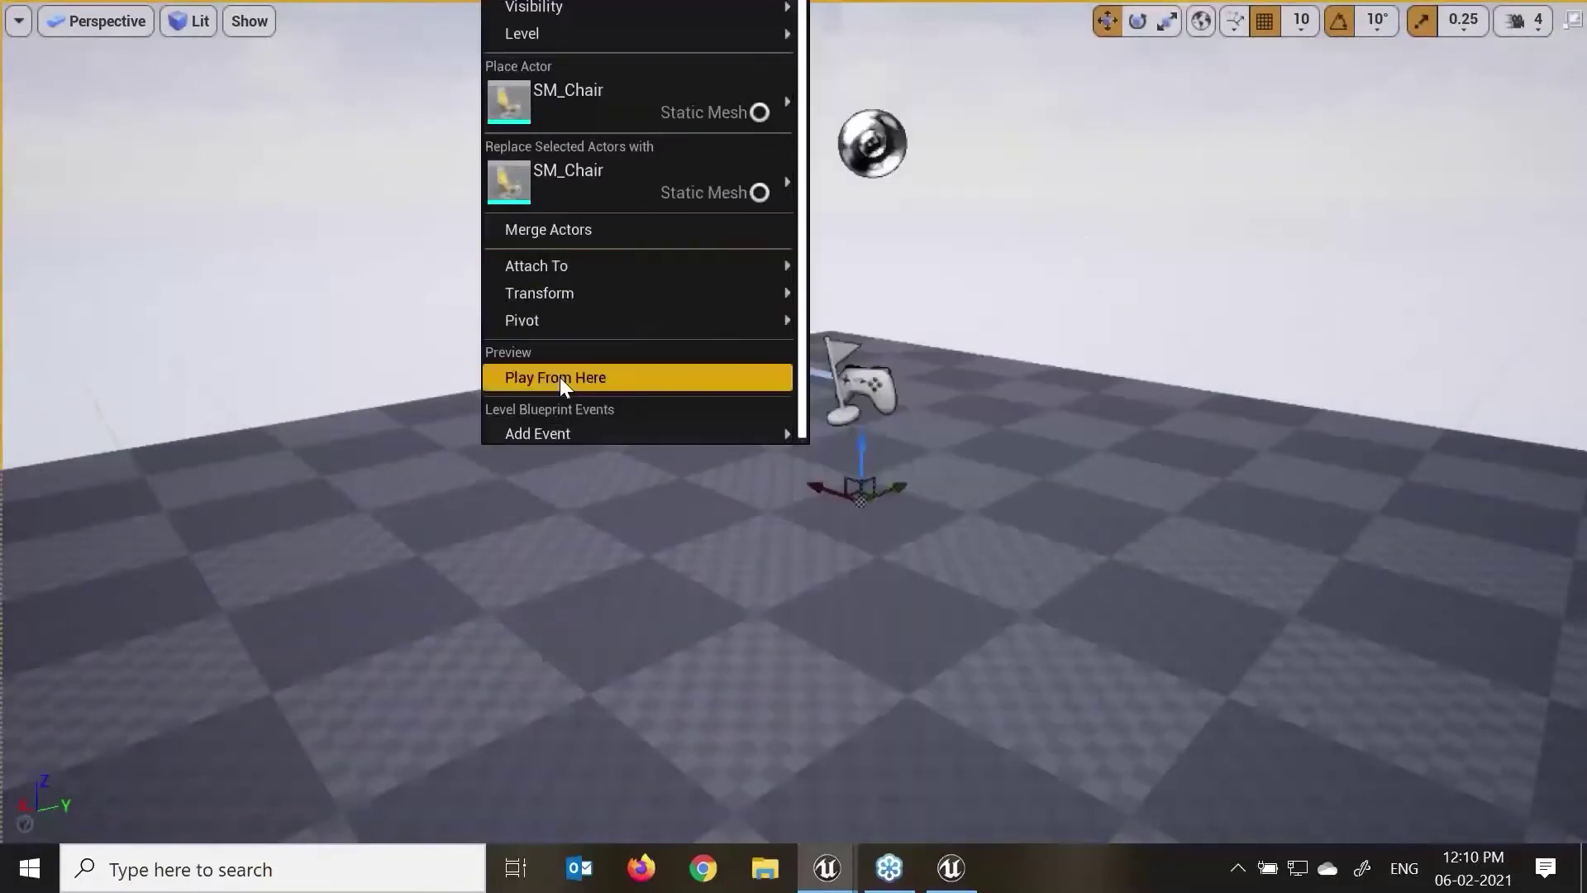
{"action": "left_click", "coordinate": [547, 377]}
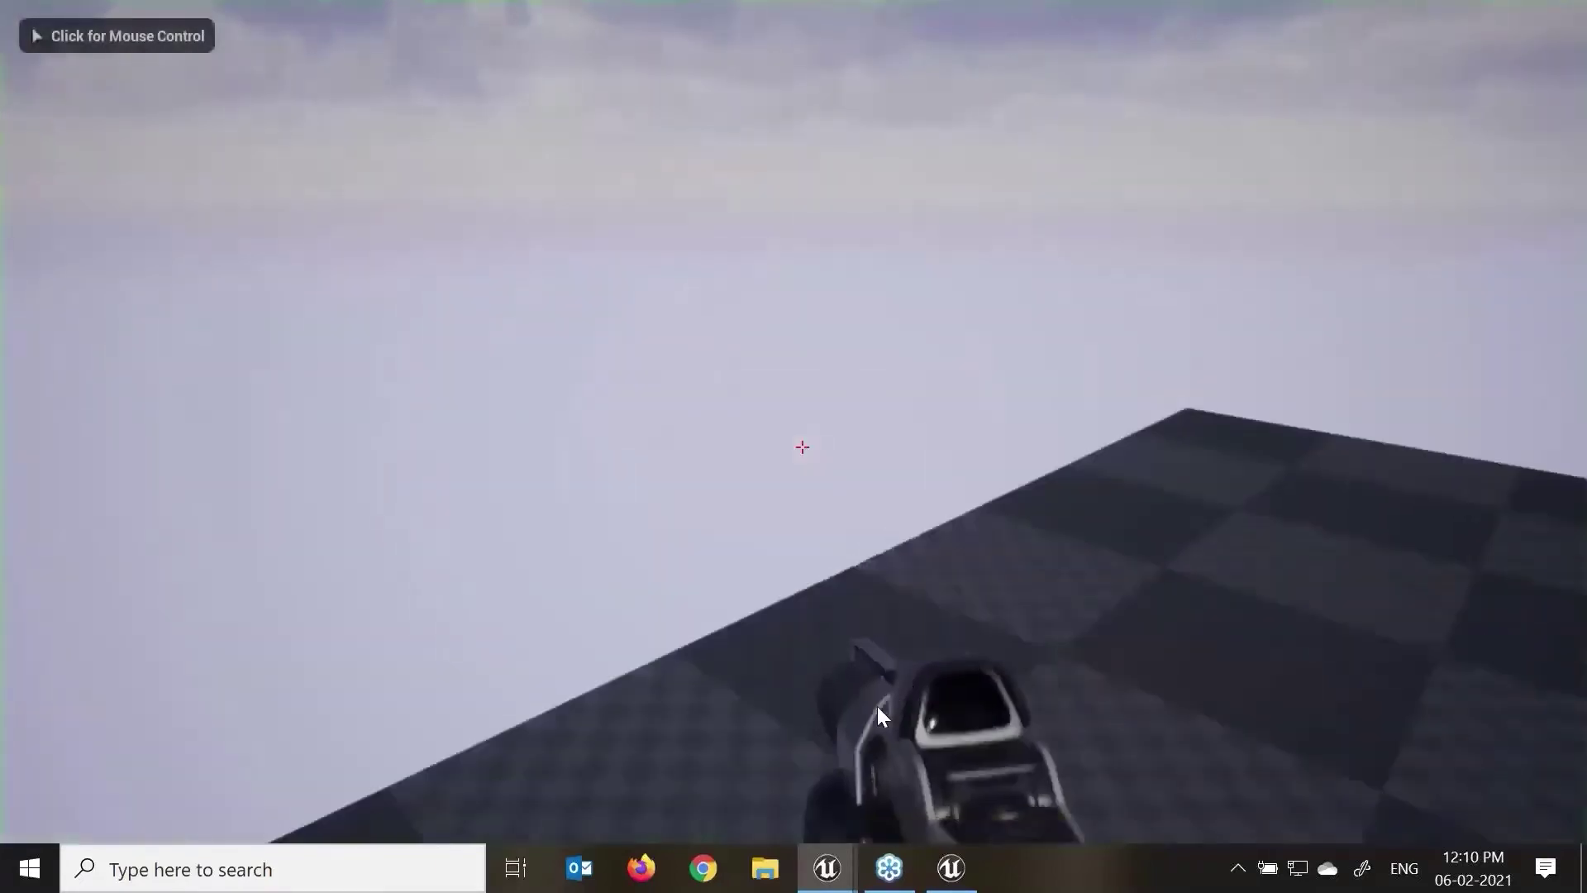
{"action": "left_click", "coordinate": [1158, 587]}
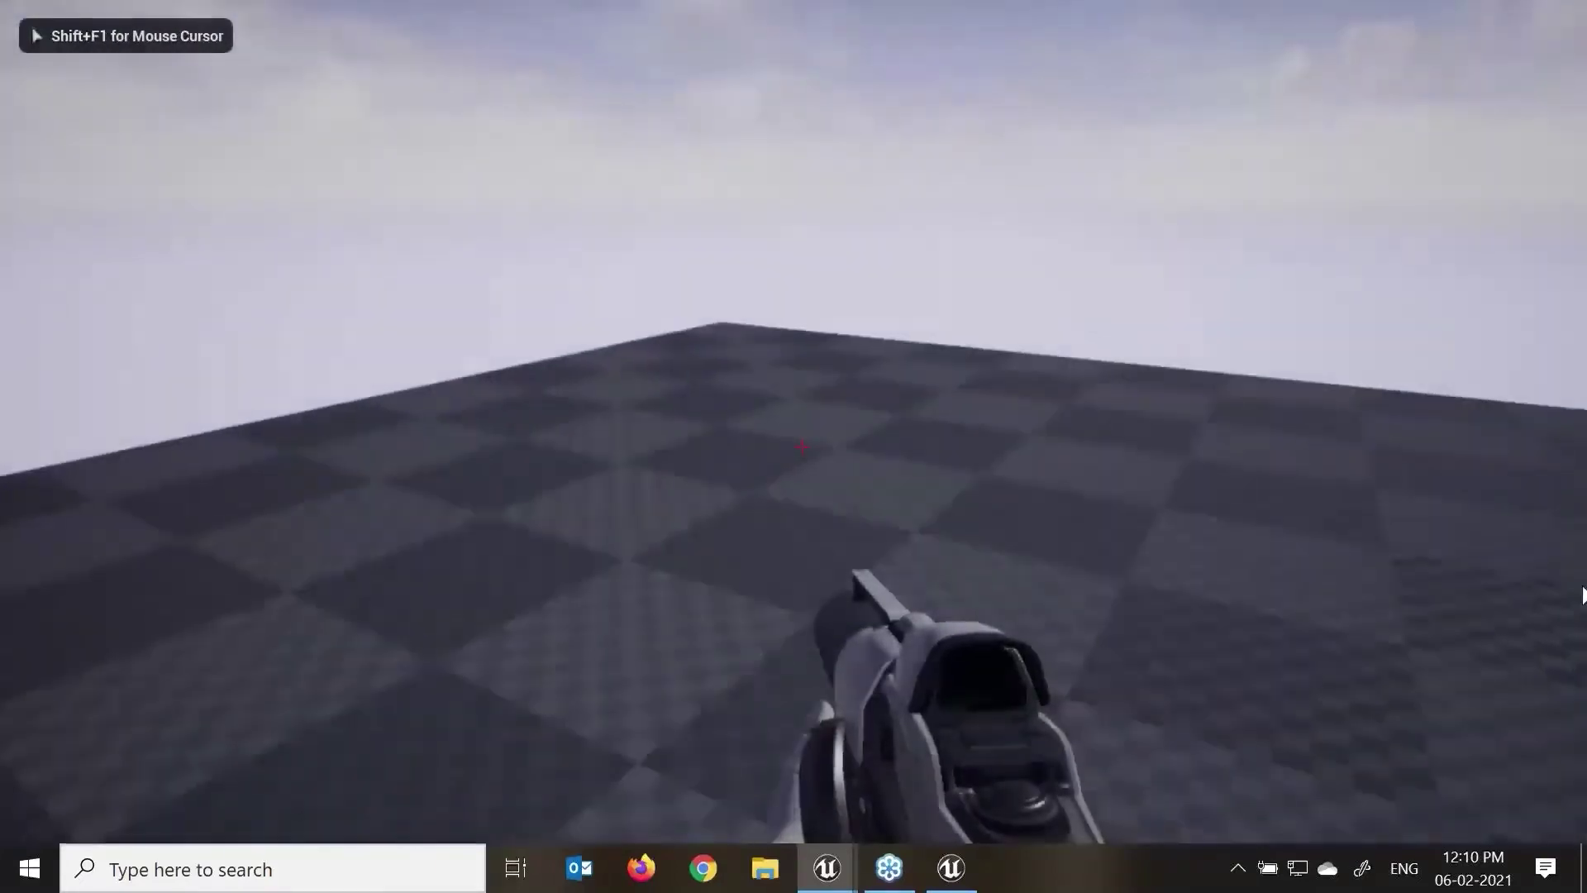
{"action": "key", "text": "shift+F1"}
{"action": "key", "text": "Escape"}
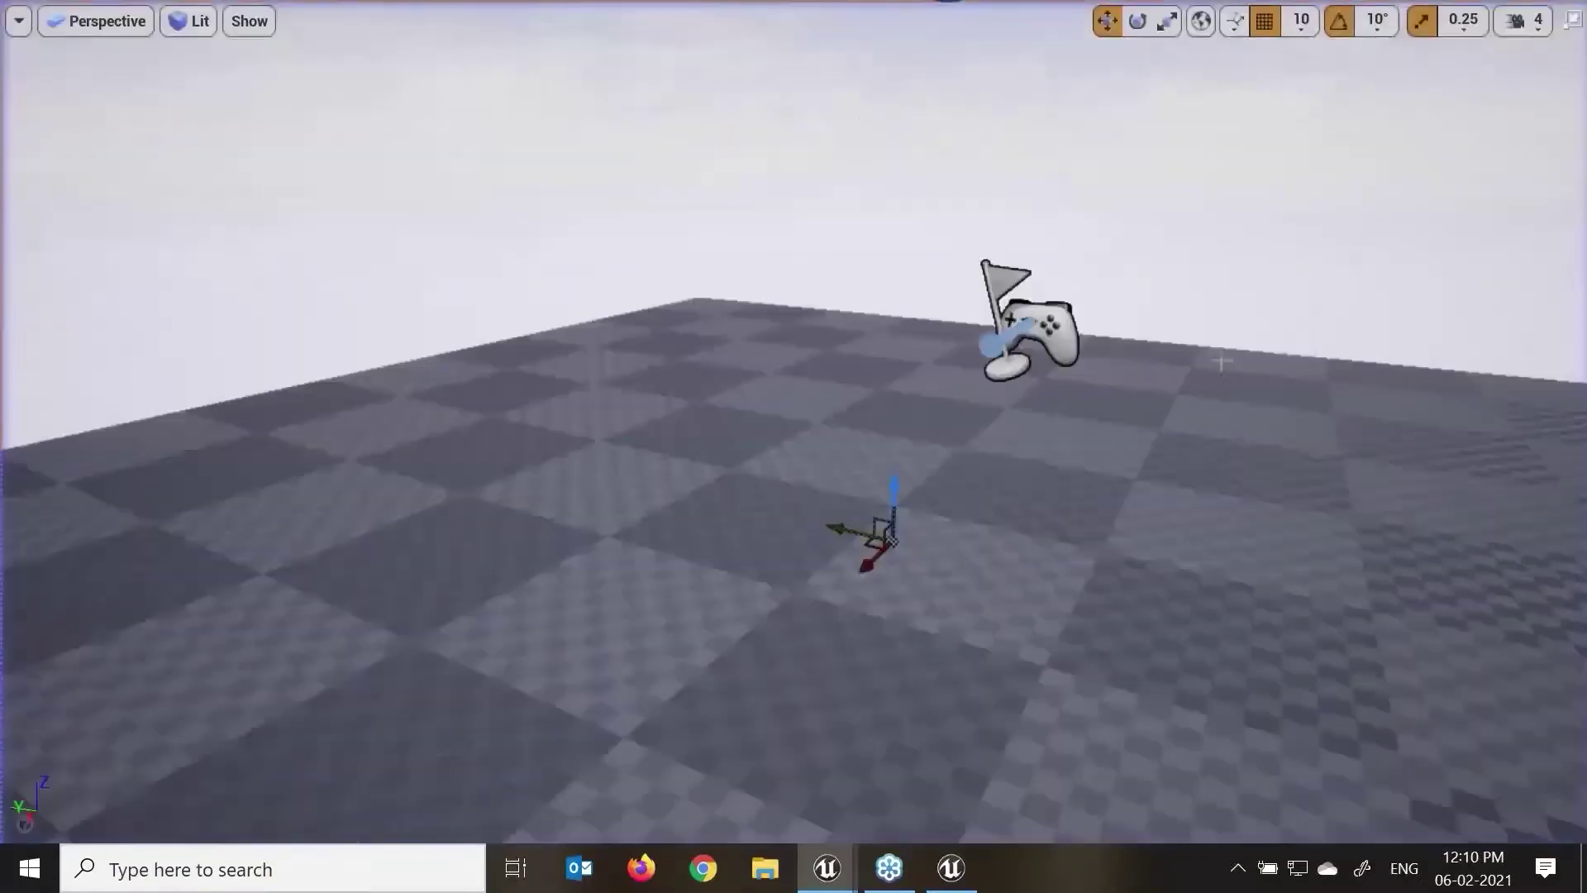
Step: Raise the Player Start high above the floor and return the viewport to the normal editor layout
{"action": "right_click_drag", "start_coordinate": [1012, 461], "coordinate": [1070, 461]}
{"action": "left_click", "coordinate": [810, 332]}
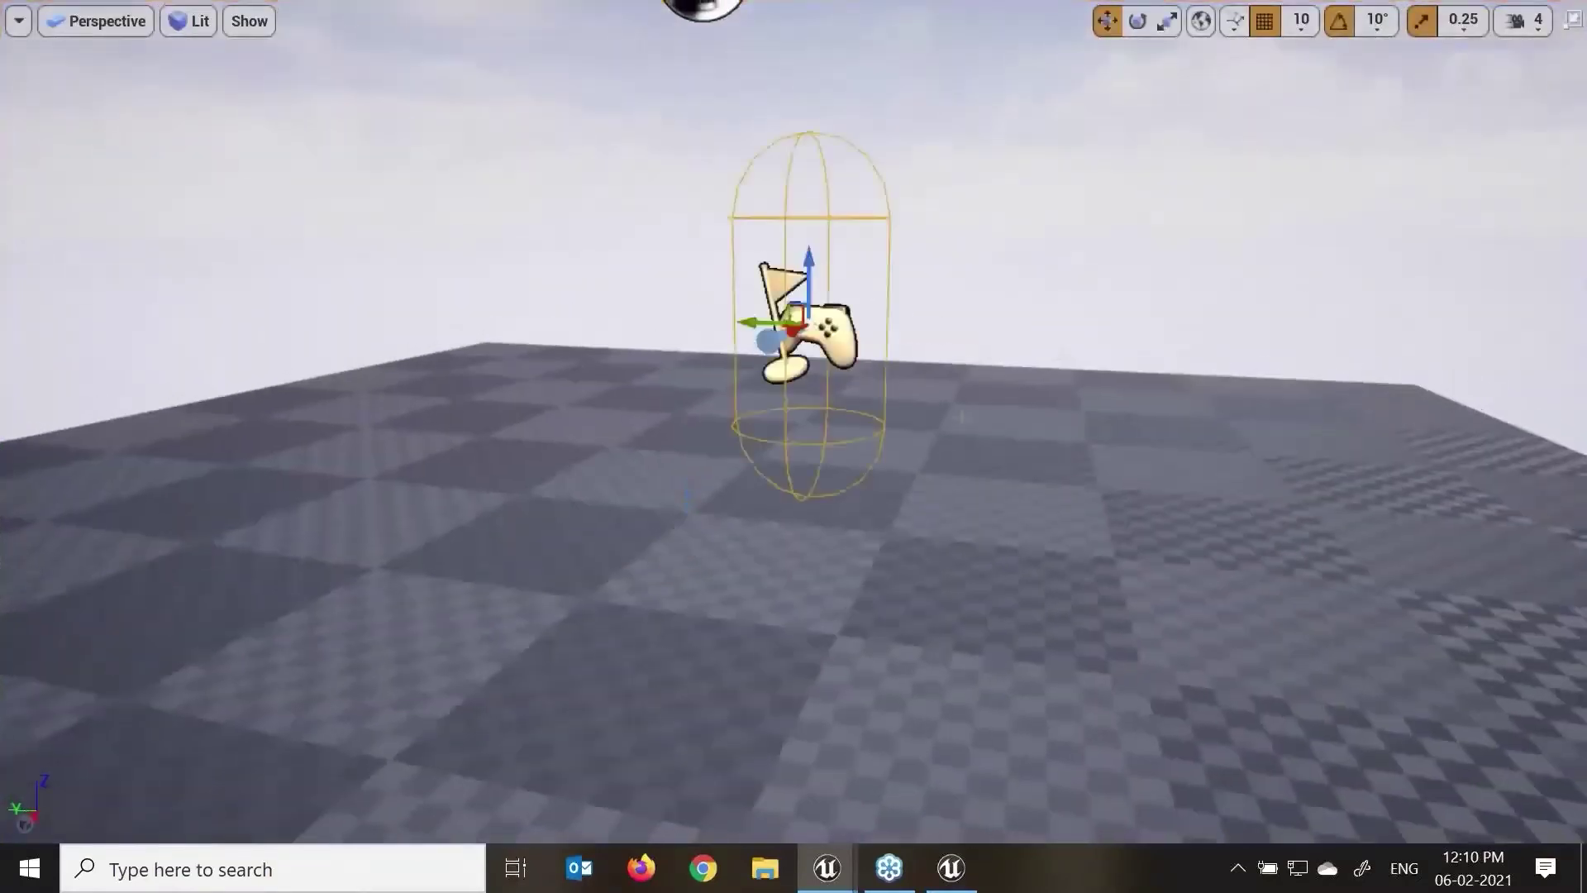
{"action": "scroll", "coordinate": [962, 438], "scroll_direction": "down", "scroll_amount": 5}
{"action": "left_click_drag", "start_coordinate": [962, 438], "coordinate": [901, 471], "text": "alt"}
{"action": "left_click_drag", "start_coordinate": [807, 329], "coordinate": [808, 20]}
{"action": "left_click_drag", "start_coordinate": [808, 248], "coordinate": [1208, 318], "text": "alt"}
{"action": "key", "text": "F11"}
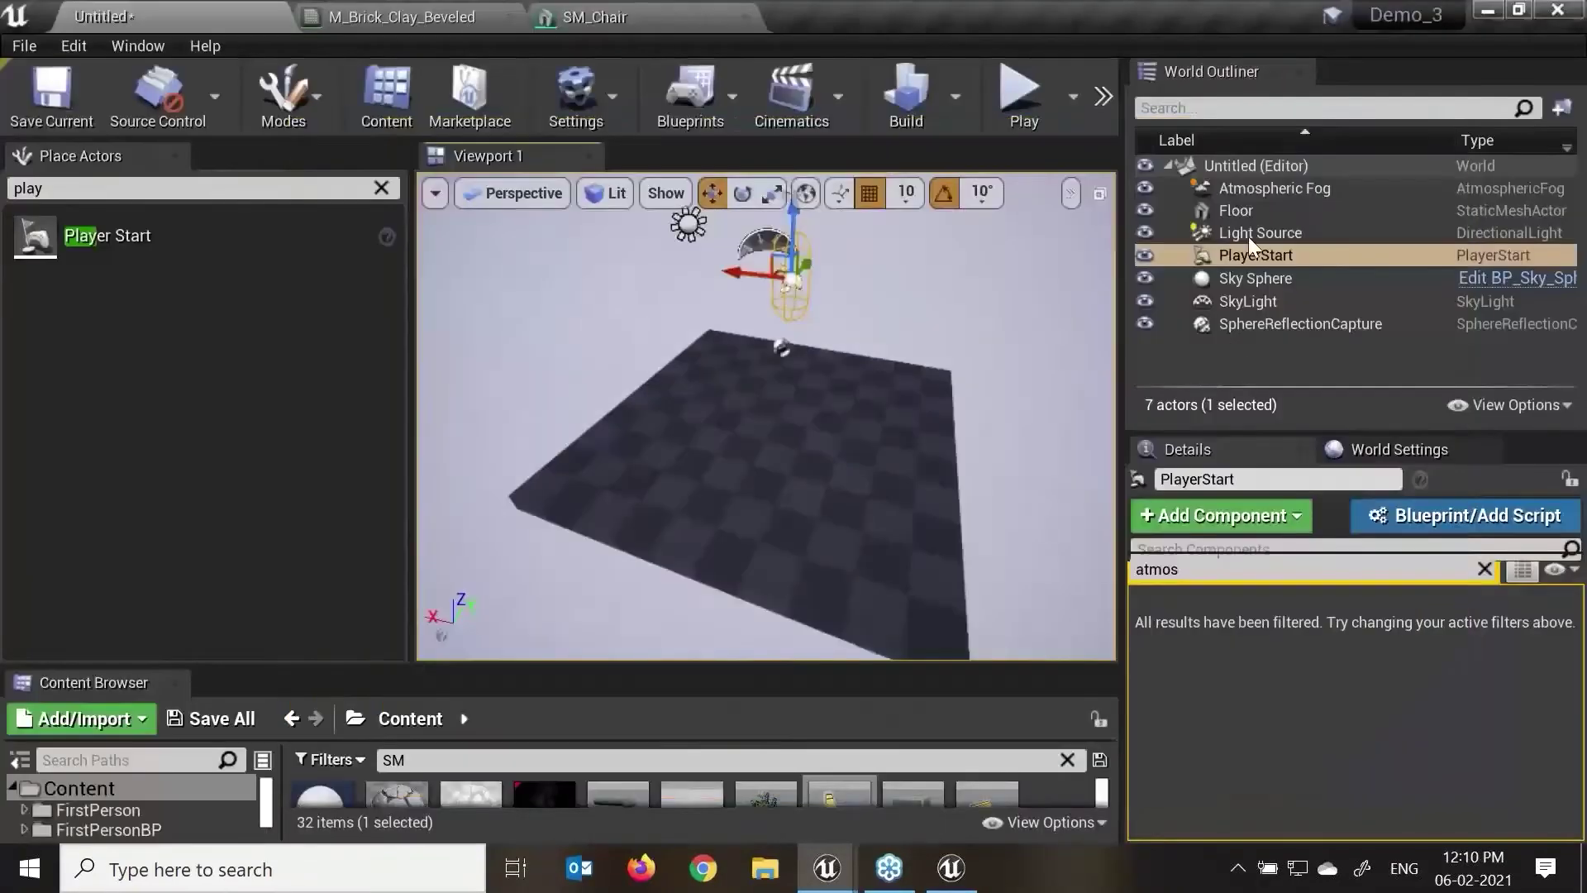
Step: Play the level from the raised Player Start, widen the viewport, look around, and stop the session
{"action": "left_click", "coordinate": [1024, 121]}
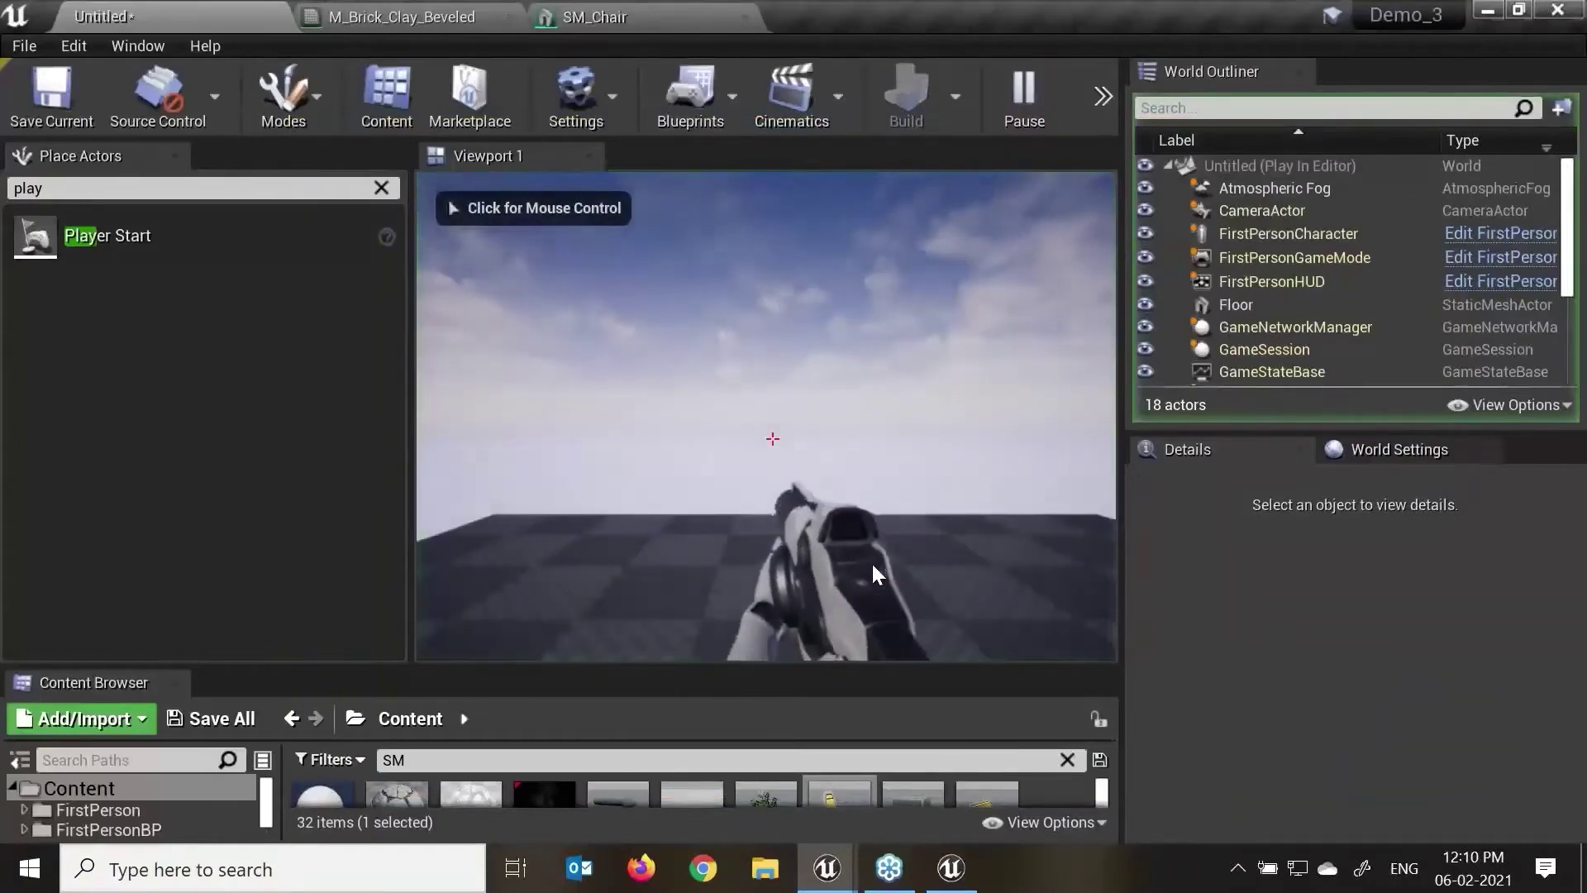
{"action": "left_click_drag", "start_coordinate": [1121, 485], "coordinate": [1262, 488]}
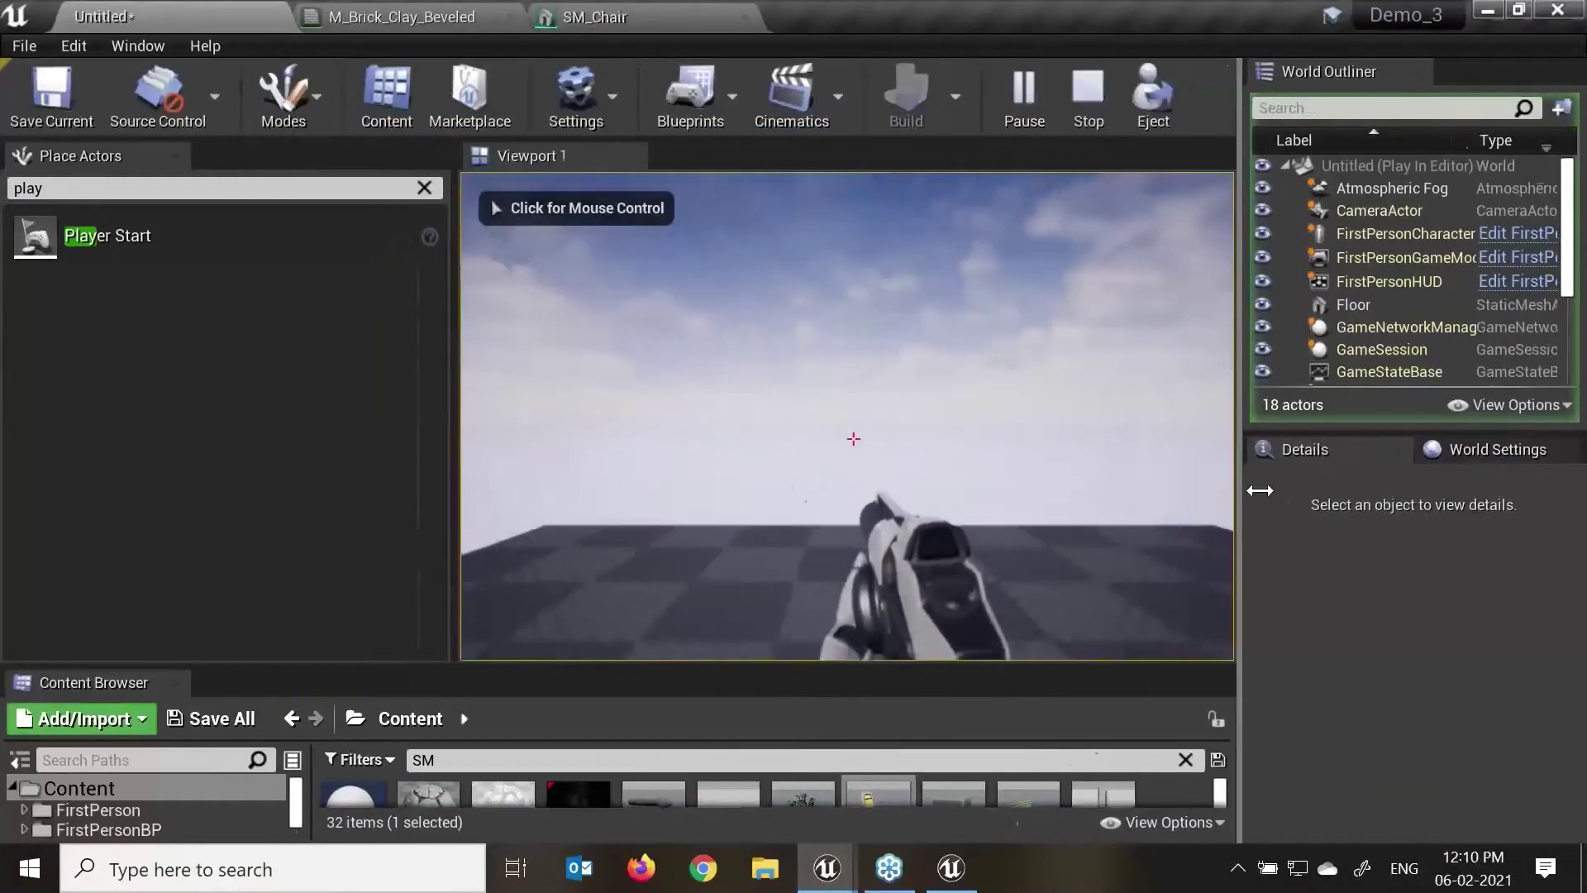
{"action": "left_click", "coordinate": [1024, 507]}
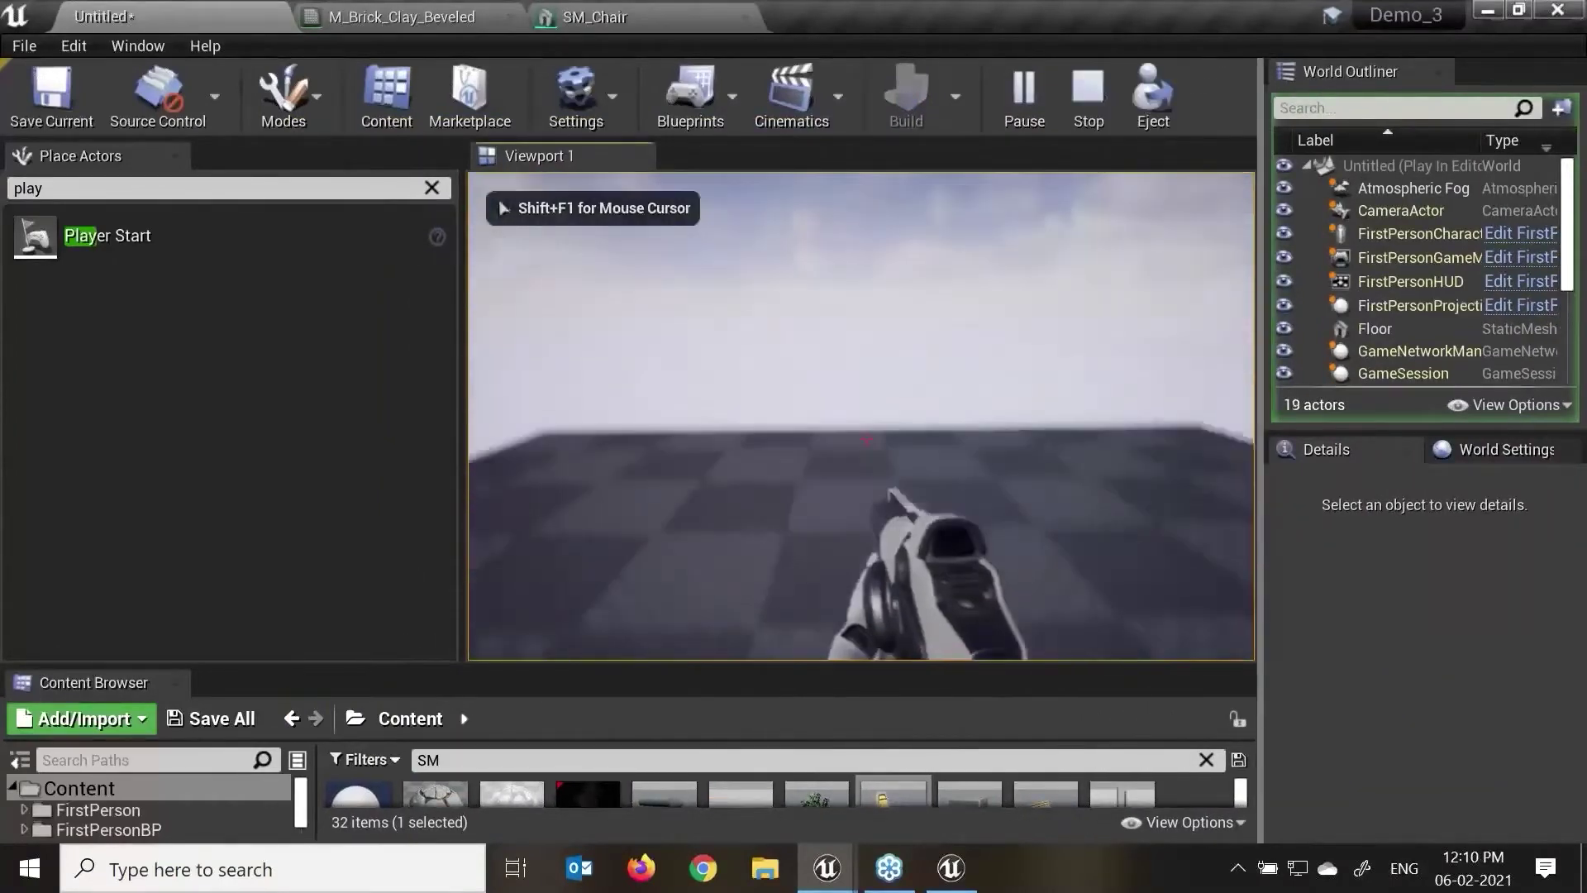
{"action": "left_click", "coordinate": [866, 439]}
{"action": "key", "text": "Escape"}
{"action": "scroll", "coordinate": [1019, 528], "scroll_direction": "down", "scroll_amount": 5}
{"action": "mouse_move", "coordinate": [1002, 514]}
{"action": "left_mouse_down", "text": "alt"}
{"action": "mouse_move", "coordinate": [1099, 514]}
{"action": "mouse_move", "coordinate": [988, 493]}
{"action": "left_mouse_up", "text": "alt"}
{"action": "scroll", "coordinate": [1073, 549], "scroll_direction": "down", "scroll_amount": 3}
{"action": "key", "text": "Escape"}
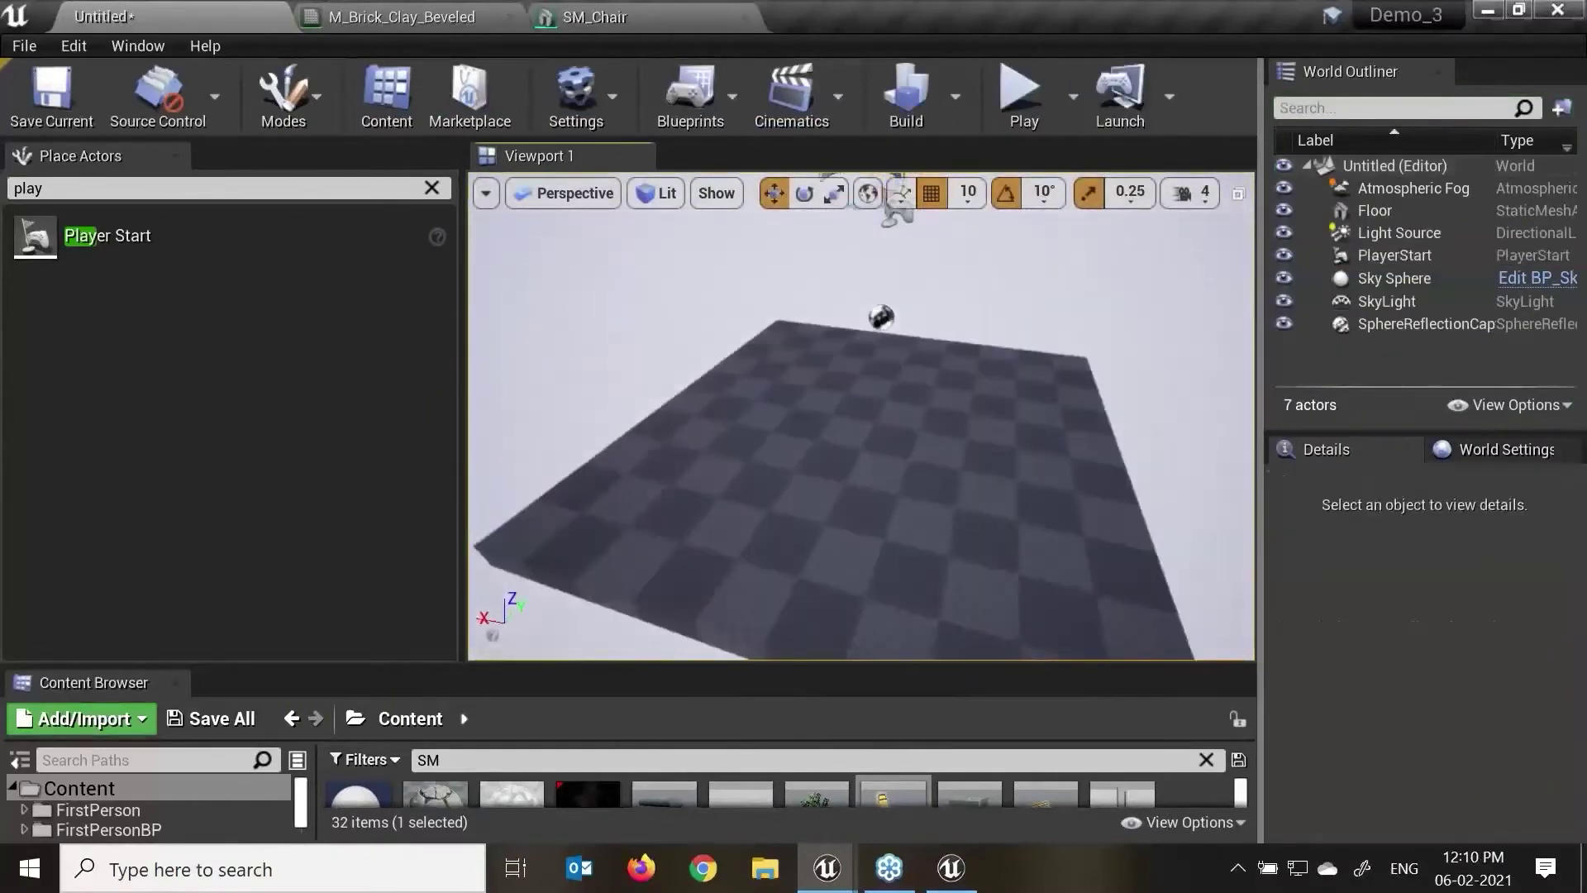
{"action": "scroll", "coordinate": [986, 482], "scroll_direction": "down", "scroll_amount": 1}
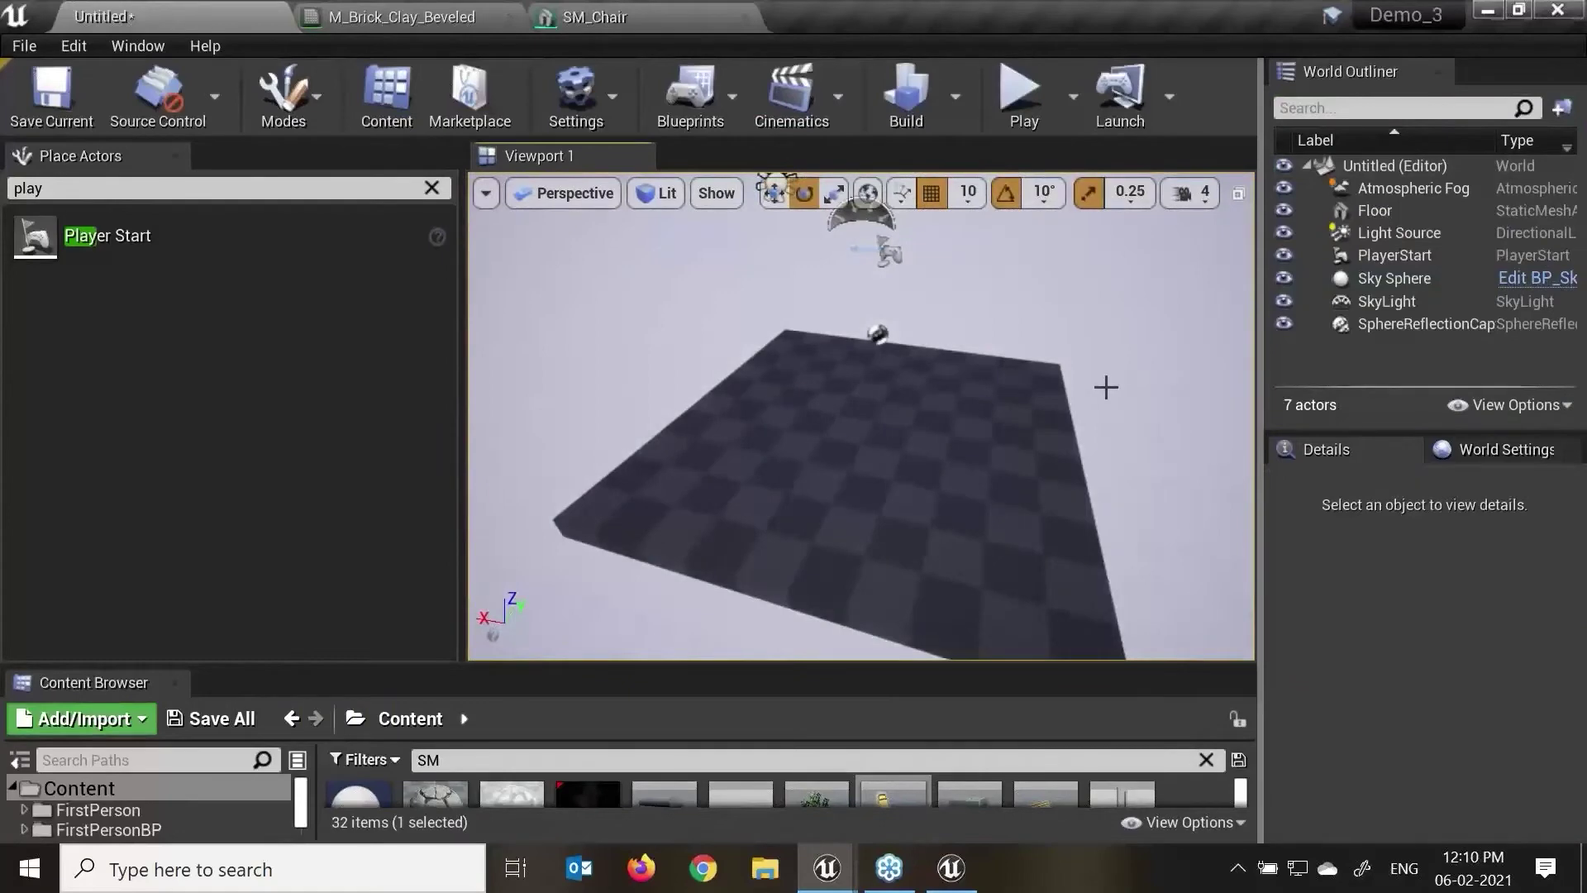
Step: Select the Player Start in the full-screen viewport, lower it back to the floor, and focus on it
{"action": "key", "text": "F11"}
{"action": "left_click", "coordinate": [808, 82]}
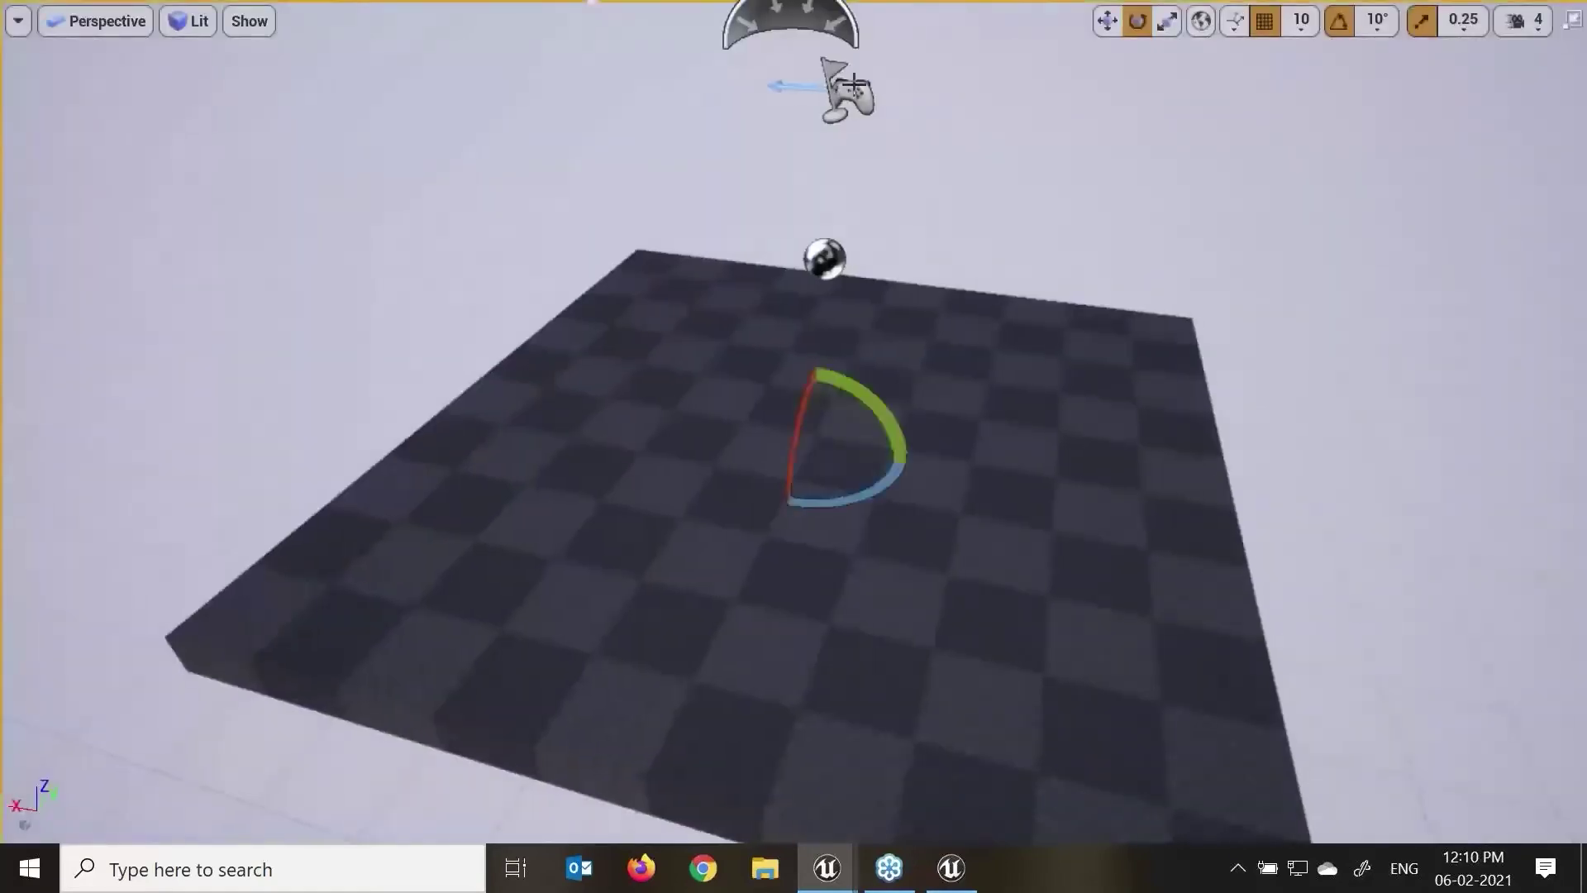
{"action": "left_click", "coordinate": [863, 96]}
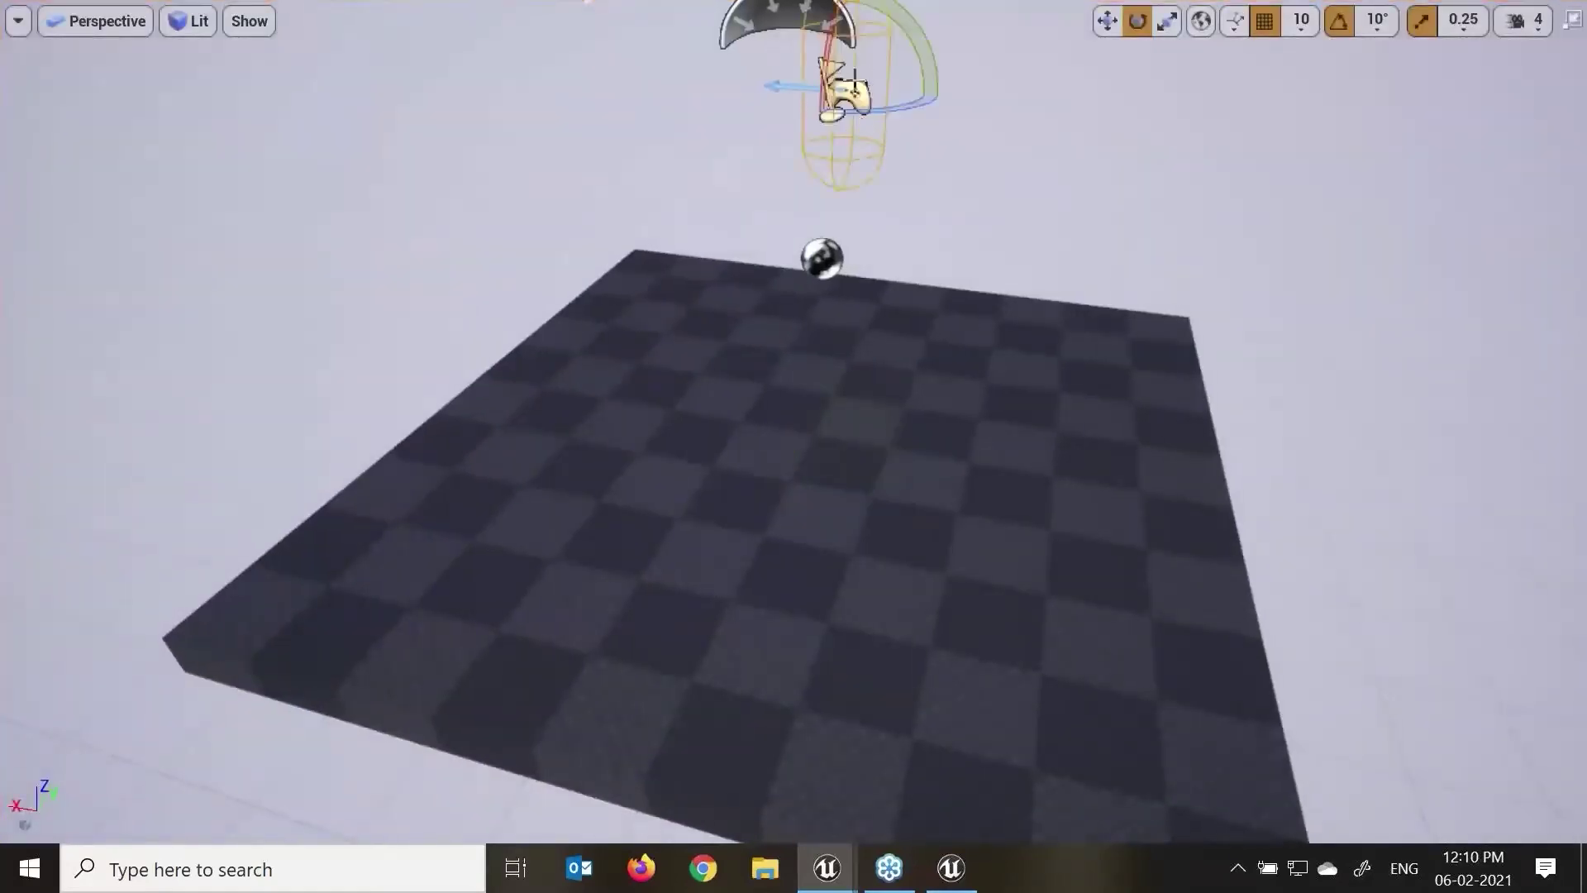
{"action": "middle_click_drag", "start_coordinate": [877, 281], "coordinate": [878, 191]}
{"action": "key", "text": "w"}
{"action": "left_click_drag", "start_coordinate": [859, 240], "coordinate": [835, 517]}
{"action": "key", "text": "f"}
Step: Rotate the Player Start about its vertical axis towards another side of the floor, and undo the last extra rotation
{"action": "key", "text": "e"}
{"action": "left_click_drag", "start_coordinate": [949, 496], "coordinate": [502, 501]}
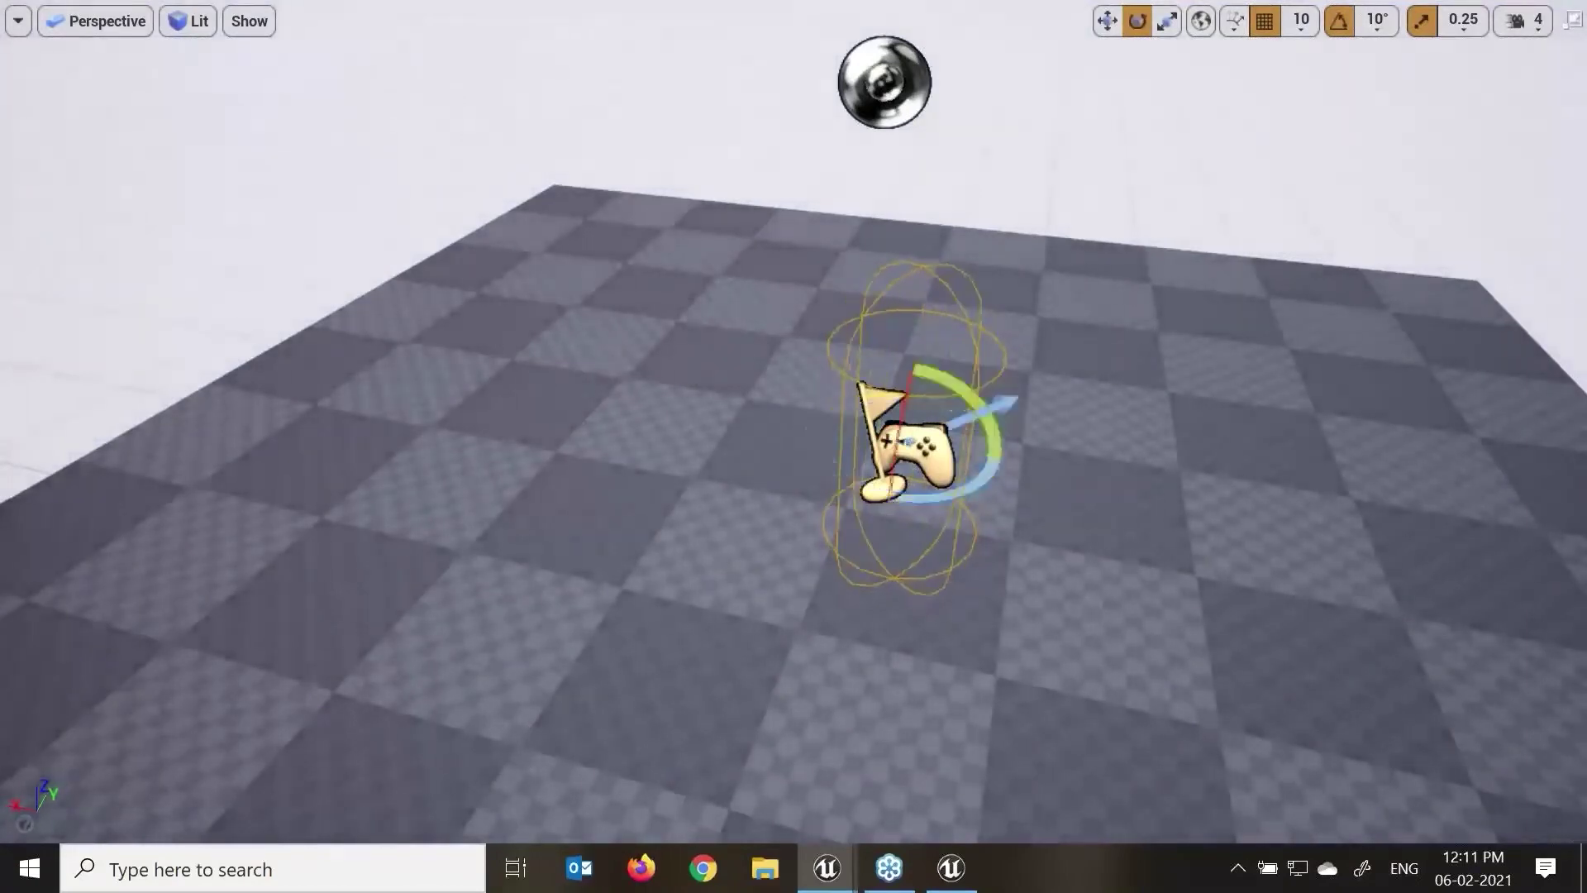
{"action": "right_click_drag", "start_coordinate": [1059, 481], "coordinate": [1059, 481]}
{"action": "key", "text": "w"}
{"action": "scroll", "coordinate": [1009, 373], "scroll_direction": "up", "scroll_amount": 1}
{"action": "left_click_drag", "start_coordinate": [1044, 503], "coordinate": [995, 512]}
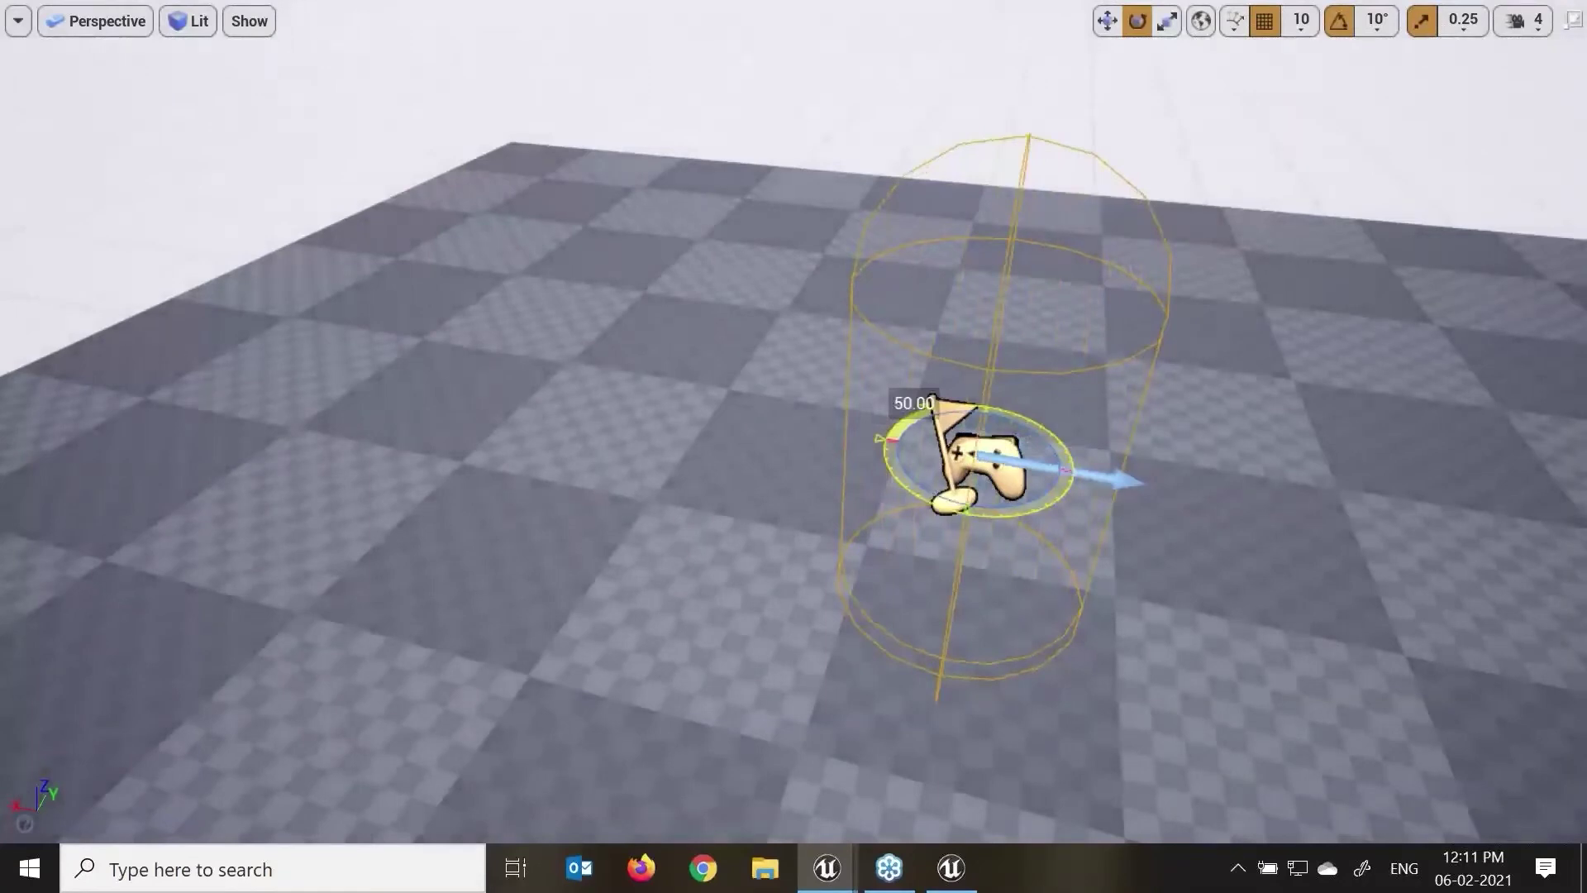
{"action": "left_click_drag", "start_coordinate": [996, 512], "coordinate": [1075, 484]}
{"action": "key", "text": "ctrl+z"}
Step: Leave full screen, clear the actor search, and place a Basic Cube on the floor in front of the Player Start
{"action": "left_click_drag", "start_coordinate": [957, 539], "coordinate": [1228, 517], "text": "alt"}
{"action": "scroll", "coordinate": [755, 445], "scroll_direction": "down", "scroll_amount": 4}
{"action": "key", "text": "F11"}
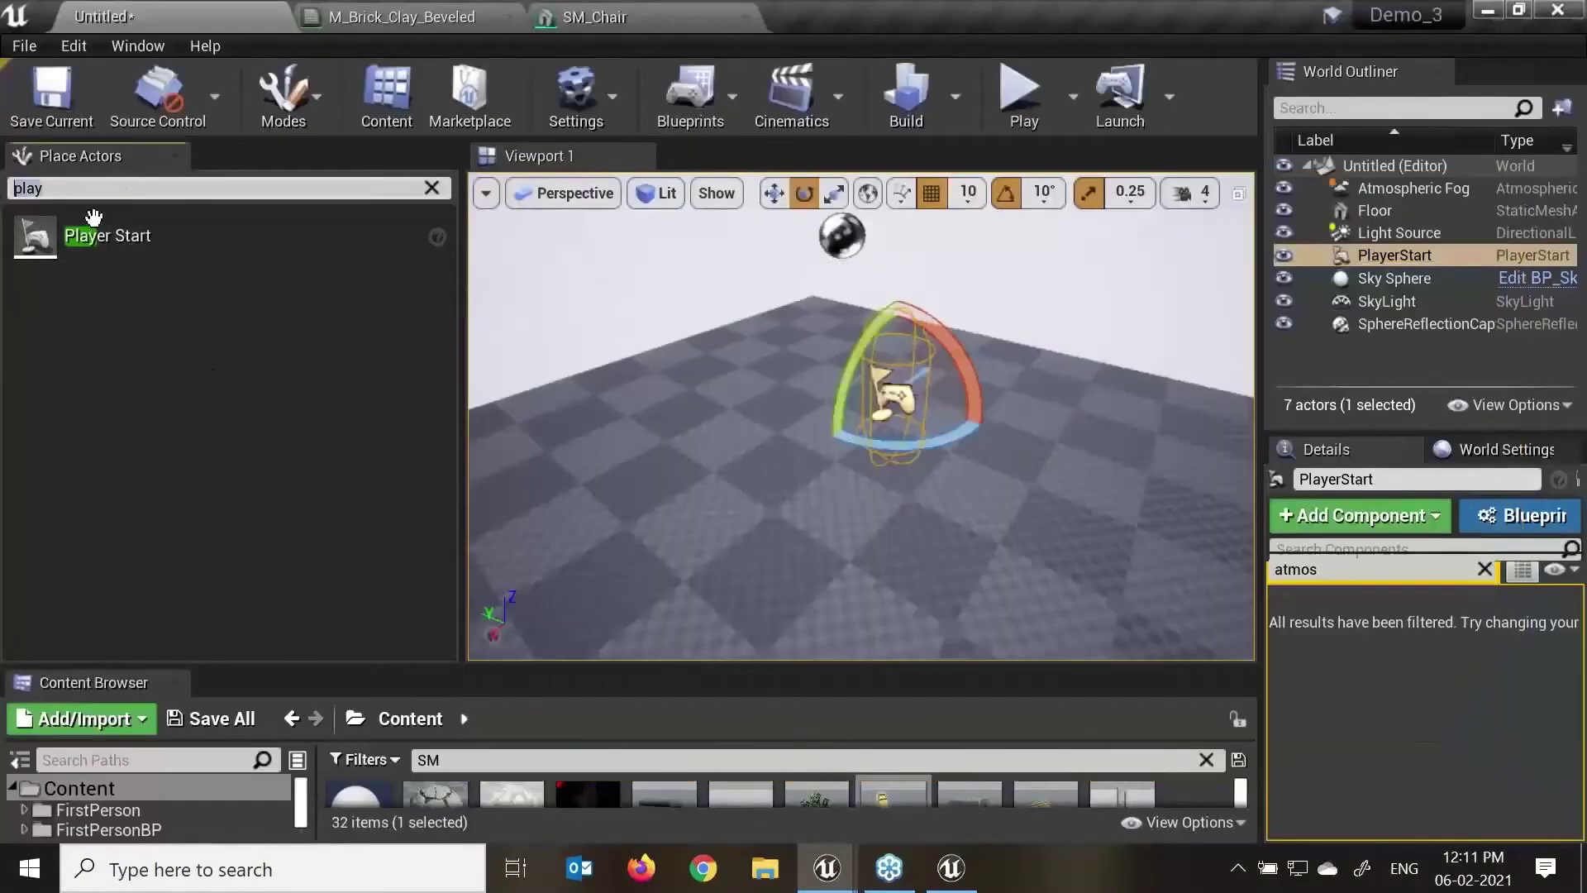
{"action": "key", "text": "BackSpace"}
{"action": "left_click", "coordinate": [68, 260]}
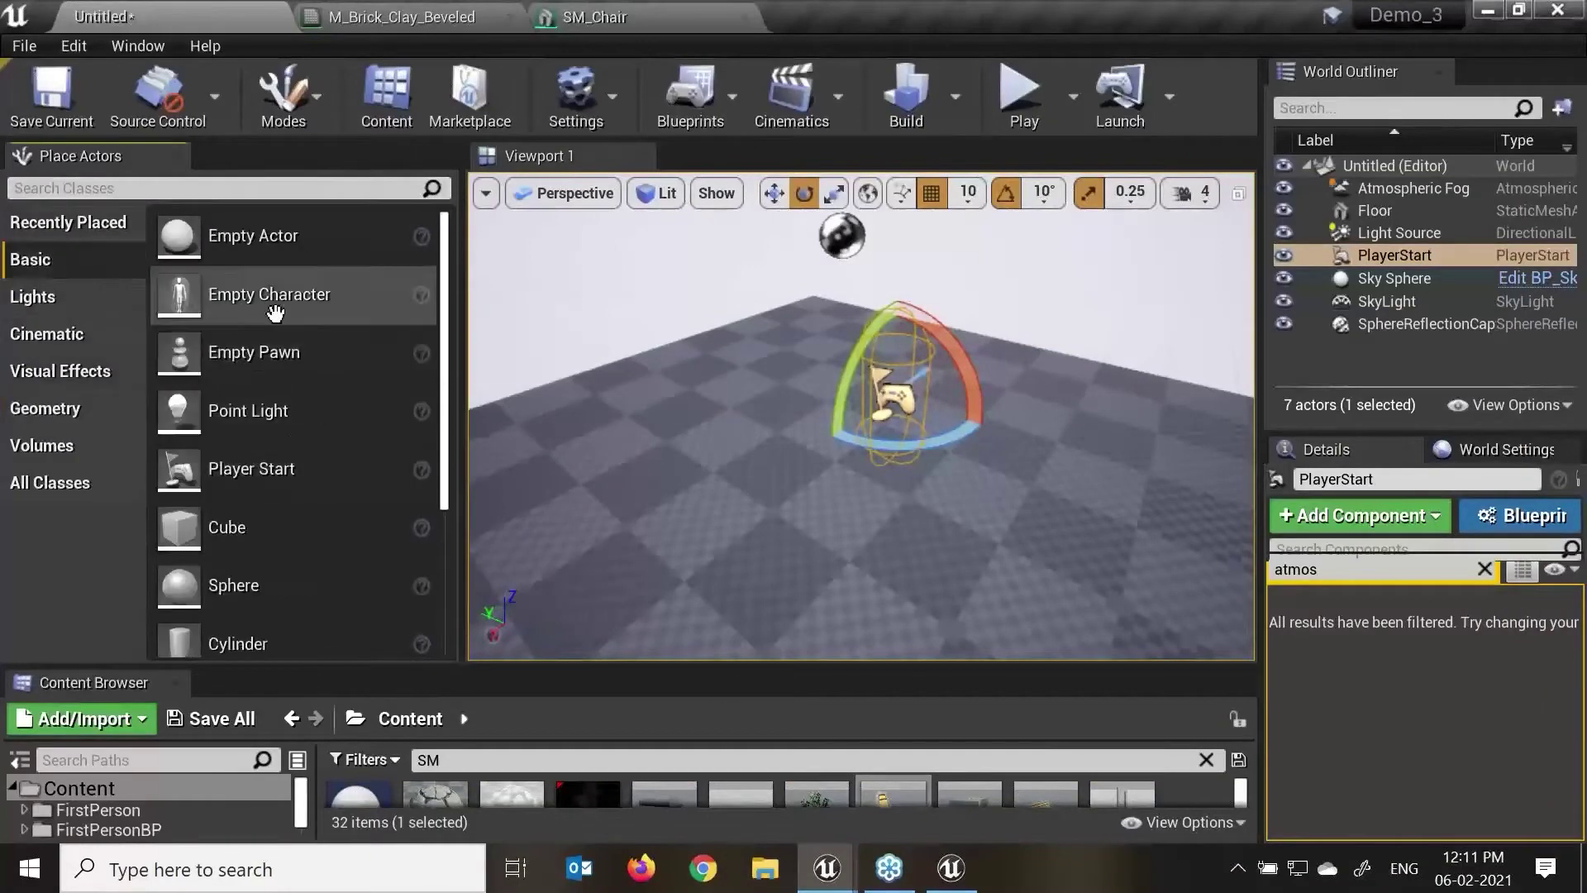
{"action": "left_click_drag", "start_coordinate": [328, 527], "coordinate": [1043, 387]}
{"action": "key", "text": "w"}
{"action": "left_click_drag", "start_coordinate": [1060, 312], "coordinate": [1065, 284]}
{"action": "left_click_drag", "start_coordinate": [1053, 460], "coordinate": [866, 473], "text": "alt"}
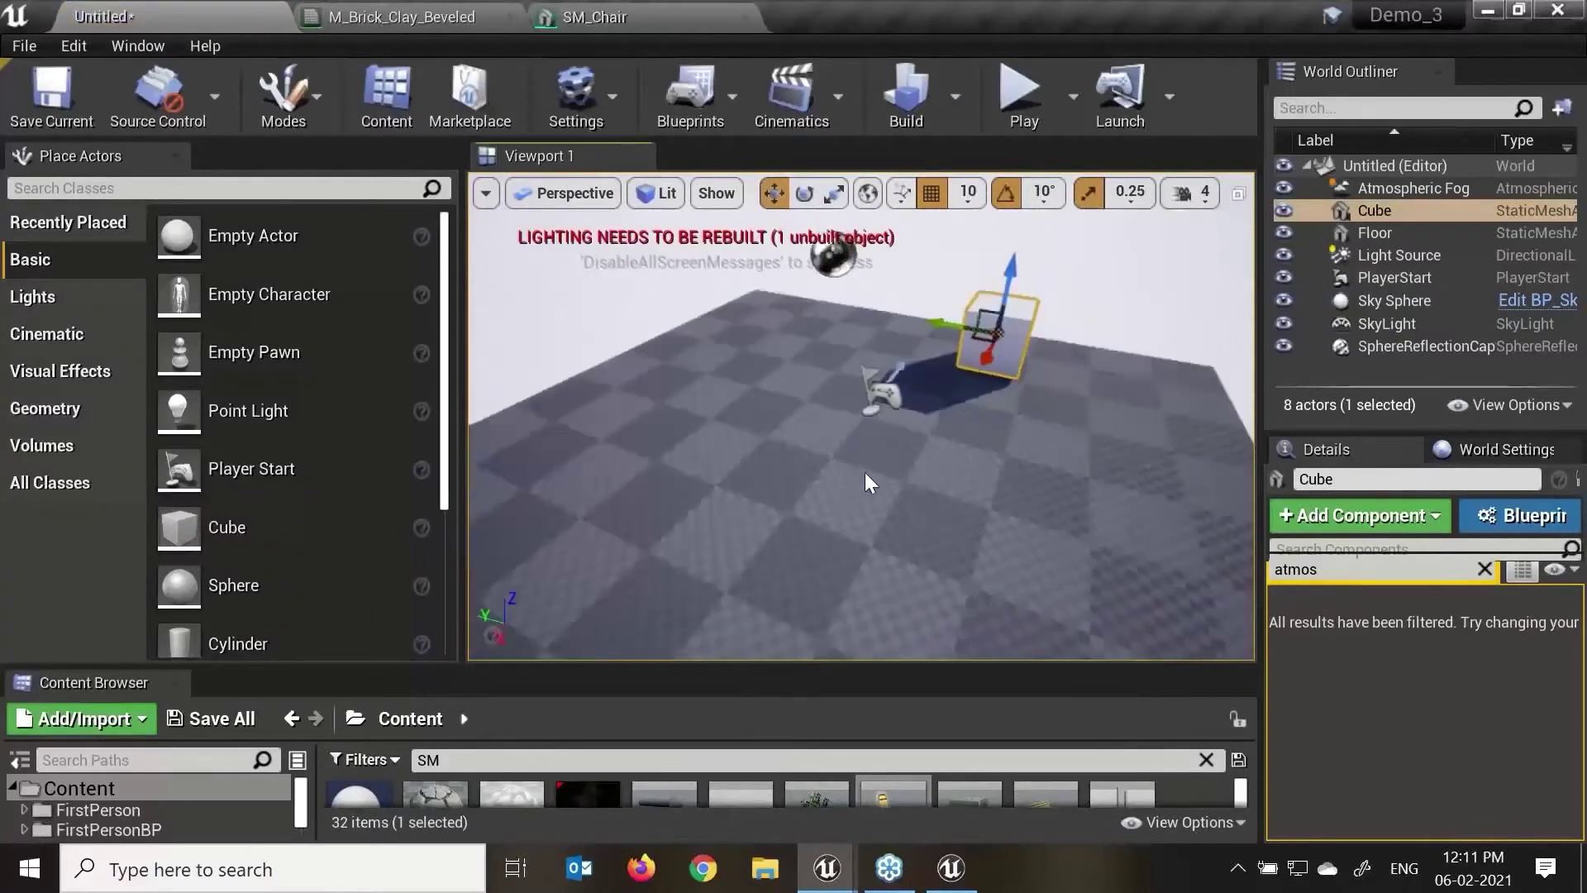
Step: Play the level from the Player Start facing the cube, fire several shots, and stop the session
{"action": "right_click", "coordinate": [883, 451]}
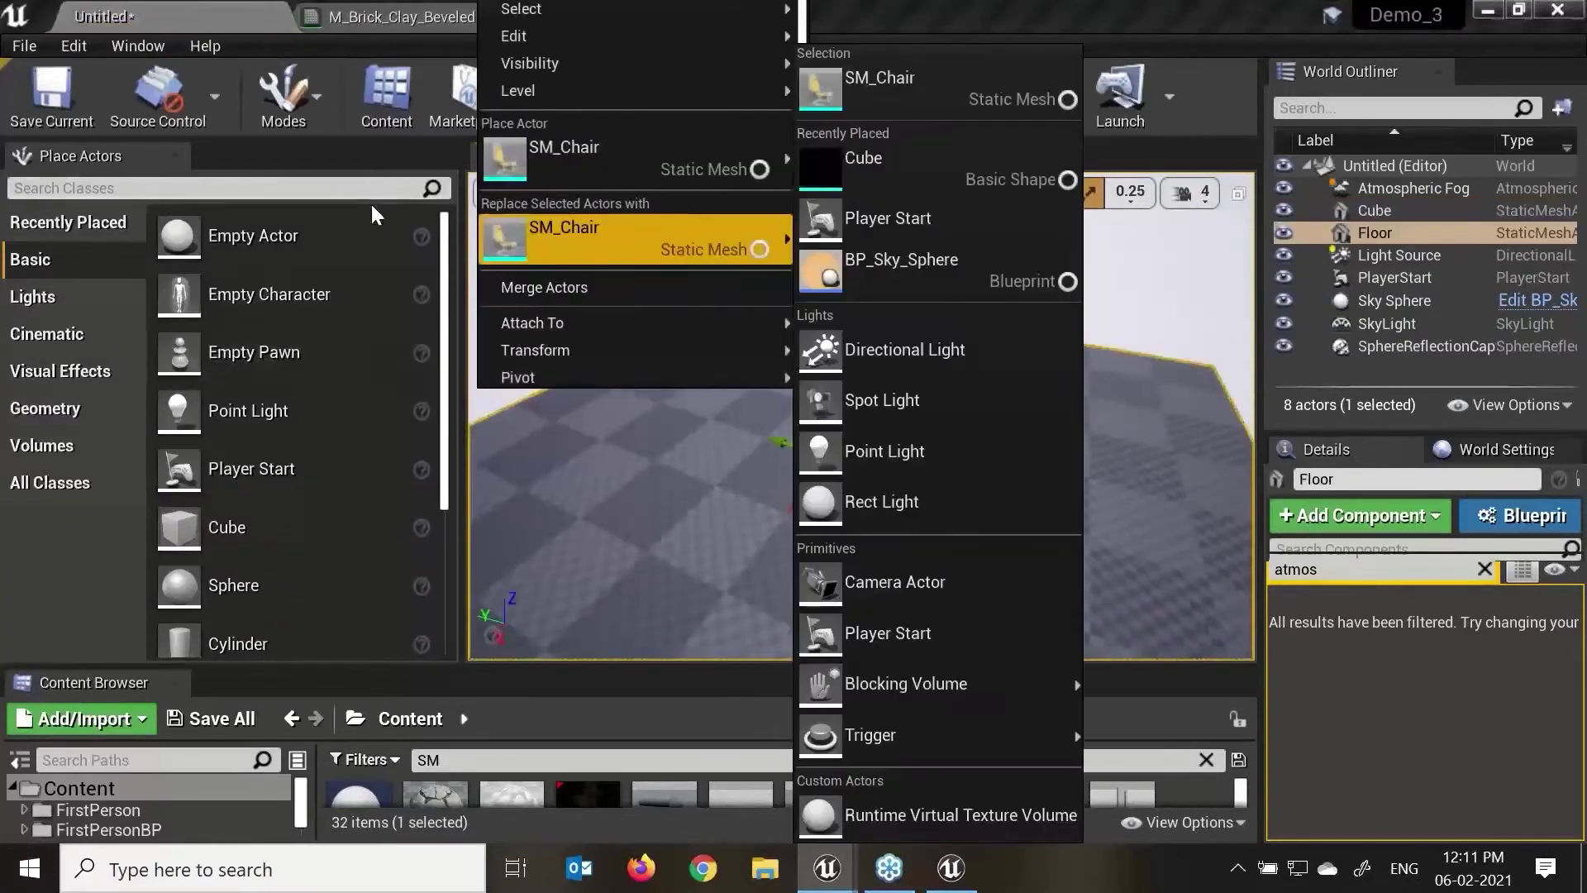
{"action": "left_click", "coordinate": [1029, 10]}
{"action": "left_click", "coordinate": [1020, 87]}
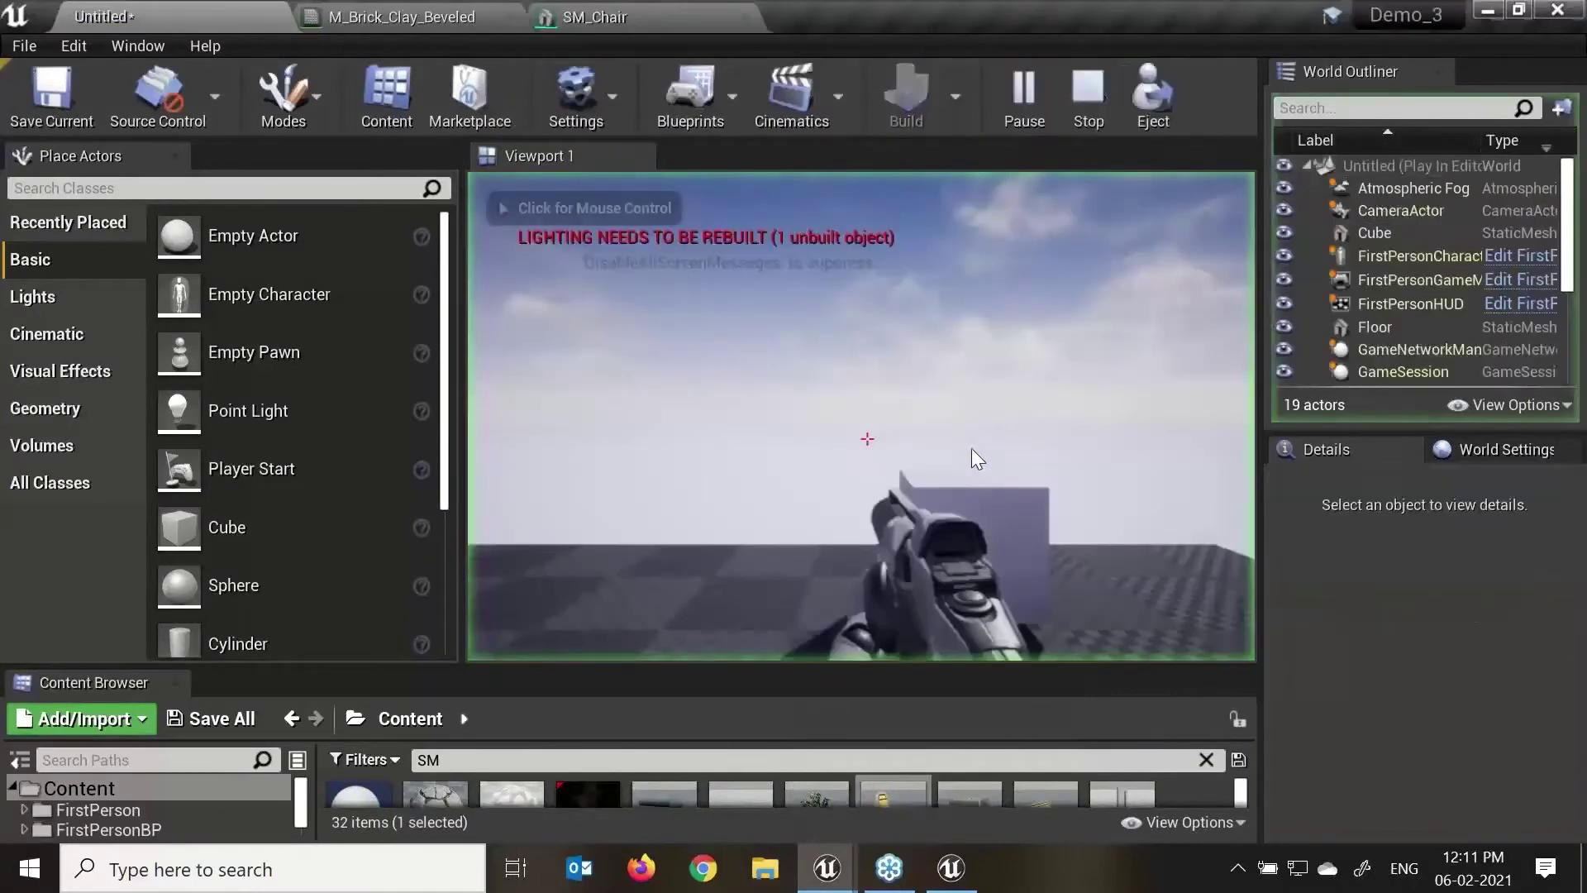
{"action": "left_click", "coordinate": [953, 582]}
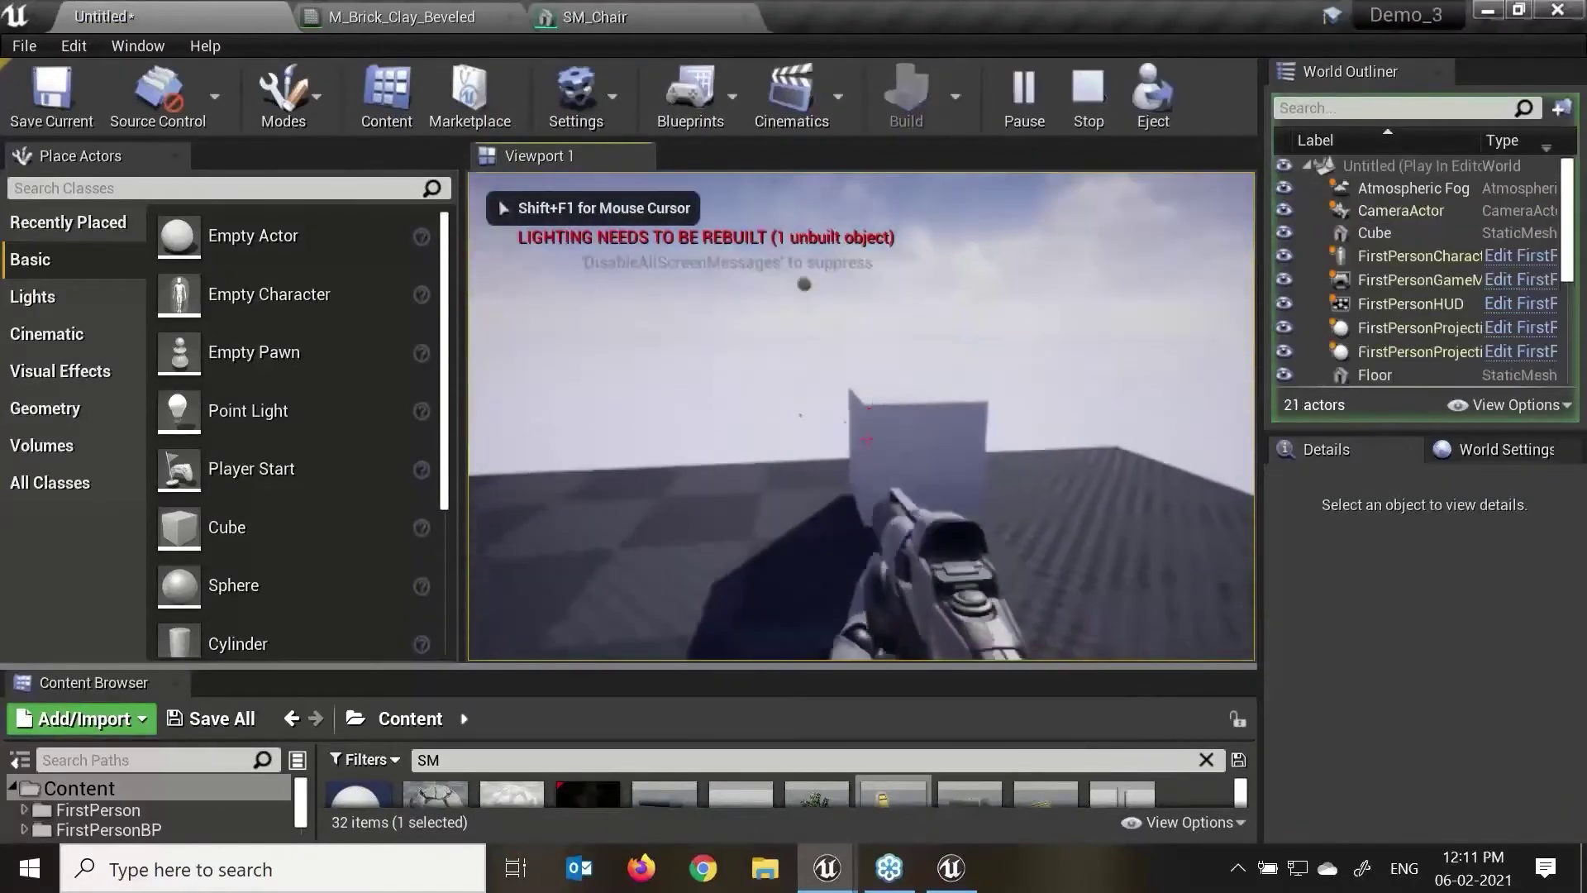
{"action": "left_click", "coordinate": [866, 438]}
{"action": "left_click", "coordinate": [866, 438]}
{"action": "left_click", "coordinate": [866, 438]}
{"action": "left_click", "coordinate": [866, 438]}
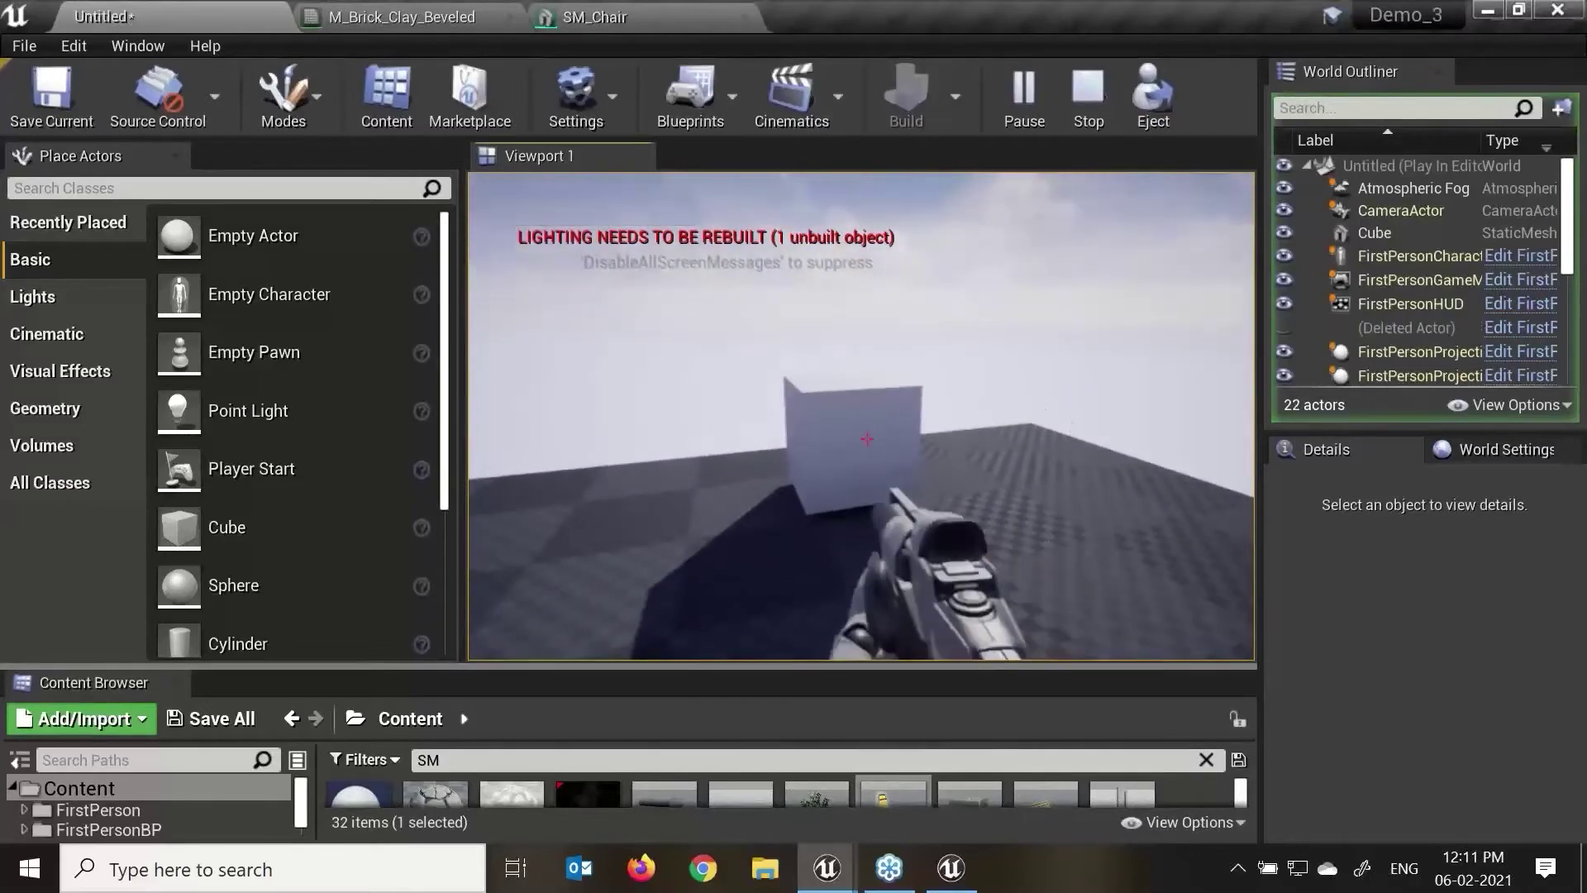
{"action": "key", "text": "Escape"}
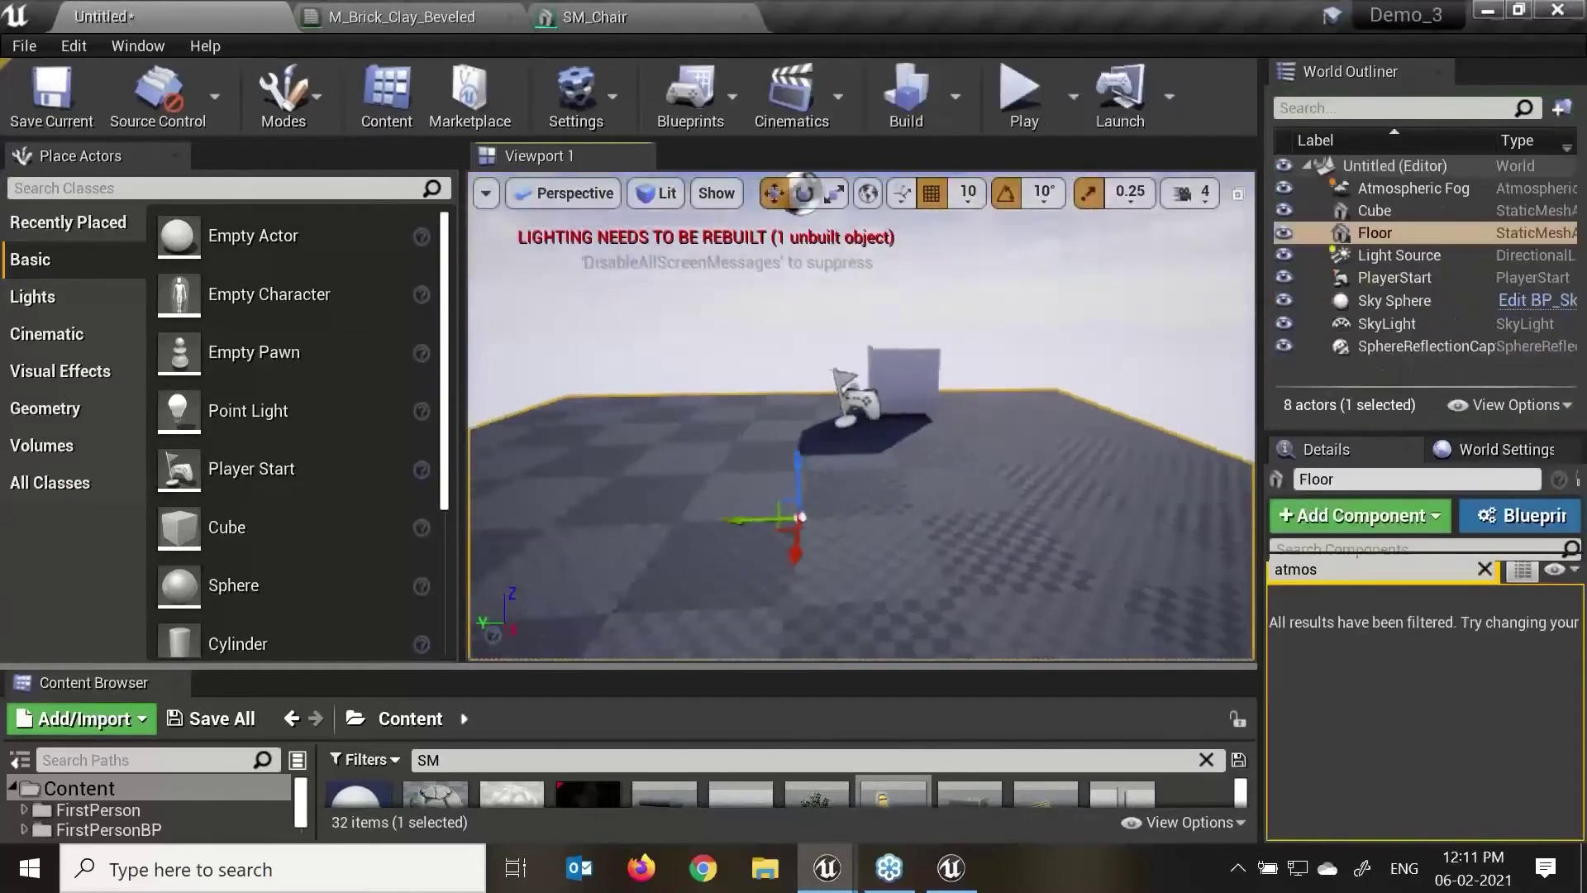
Step: Rotate the Player Start about its vertical axis so that it faces away from the cube
{"action": "left_click", "coordinate": [893, 401]}
{"action": "right_click_drag", "start_coordinate": [893, 401], "coordinate": [753, 438]}
{"action": "key", "text": "e"}
{"action": "mouse_move", "coordinate": [731, 517]}
{"action": "left_mouse_down"}
{"action": "mouse_move", "coordinate": [602, 524]}
{"action": "mouse_move", "coordinate": [731, 520]}
{"action": "left_mouse_up"}
Step: Play the level to check the Player Start's new facing direction, stop the session, and view the actor from outside
{"action": "left_click", "coordinate": [1003, 103]}
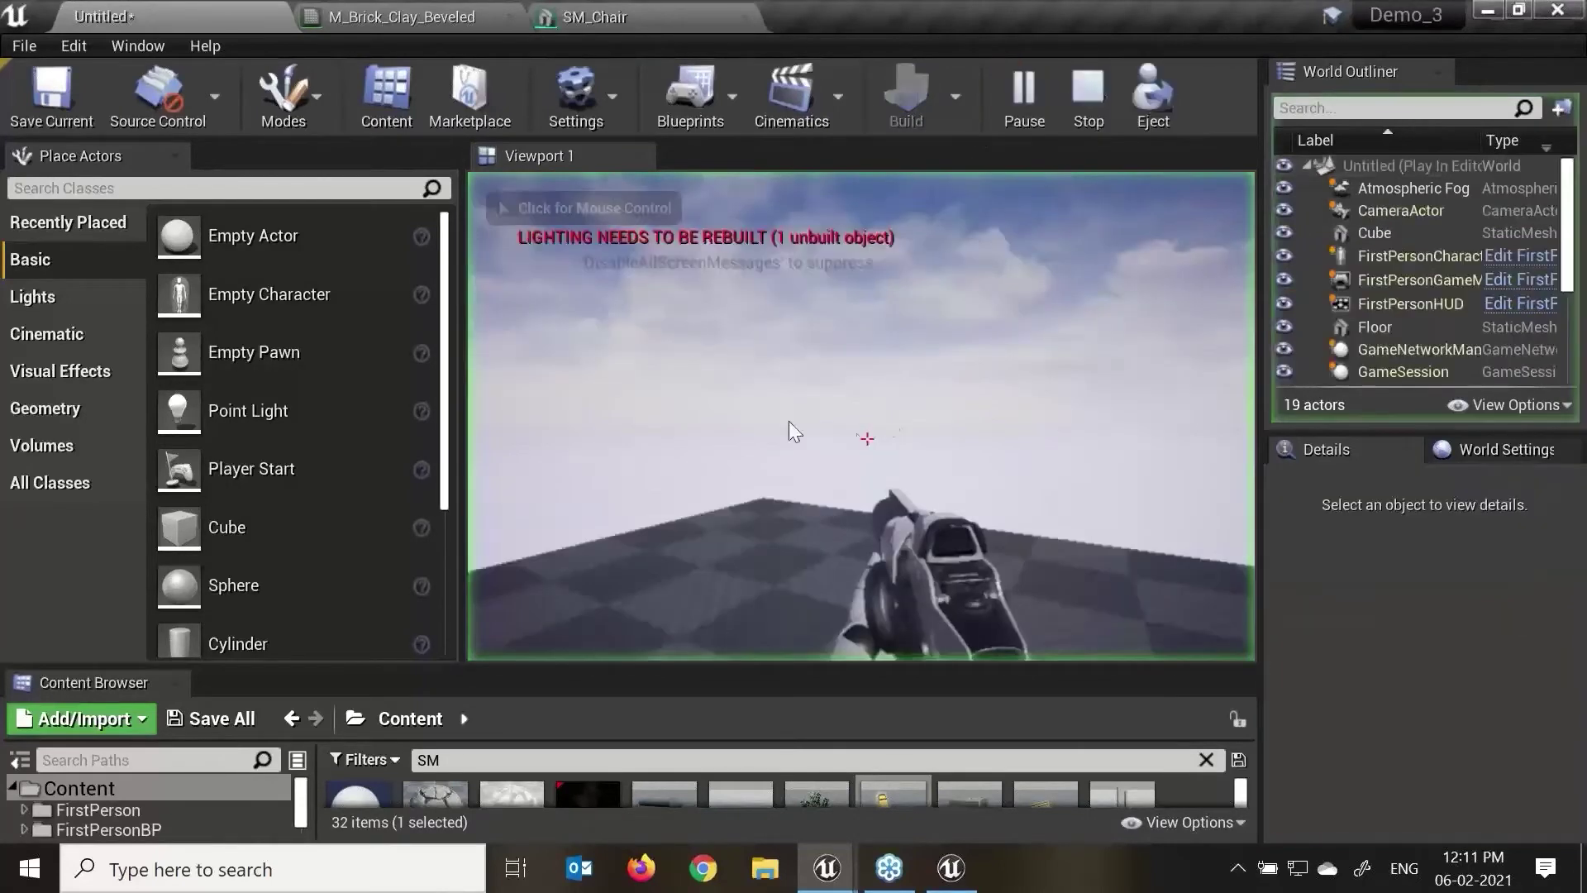
{"action": "left_click", "coordinate": [867, 438]}
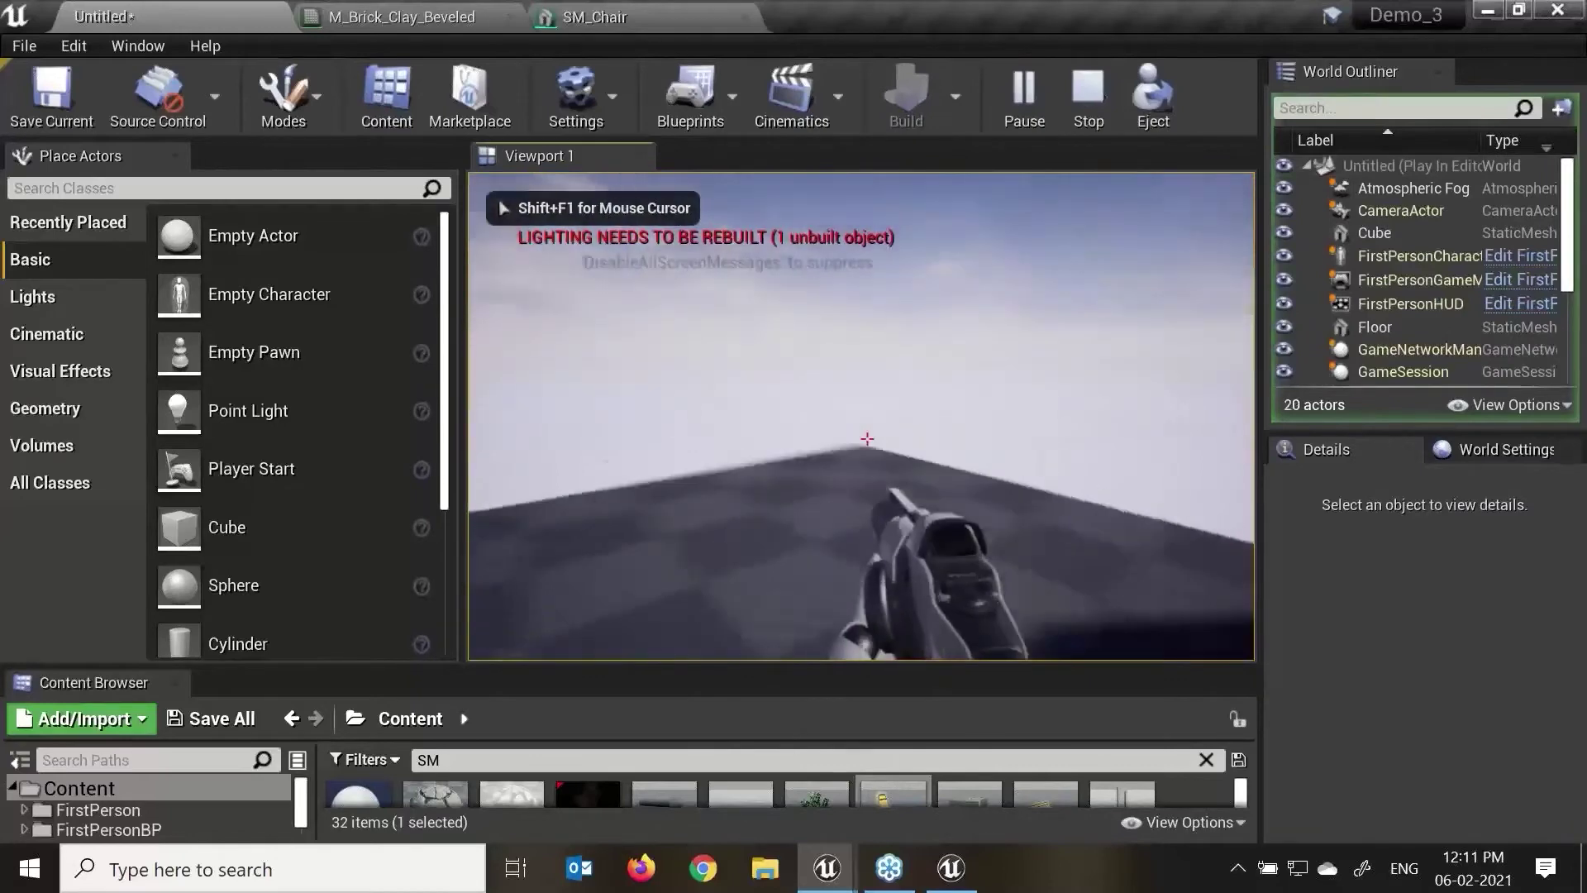
{"action": "left_click", "coordinate": [867, 438]}
{"action": "key", "text": "Escape"}
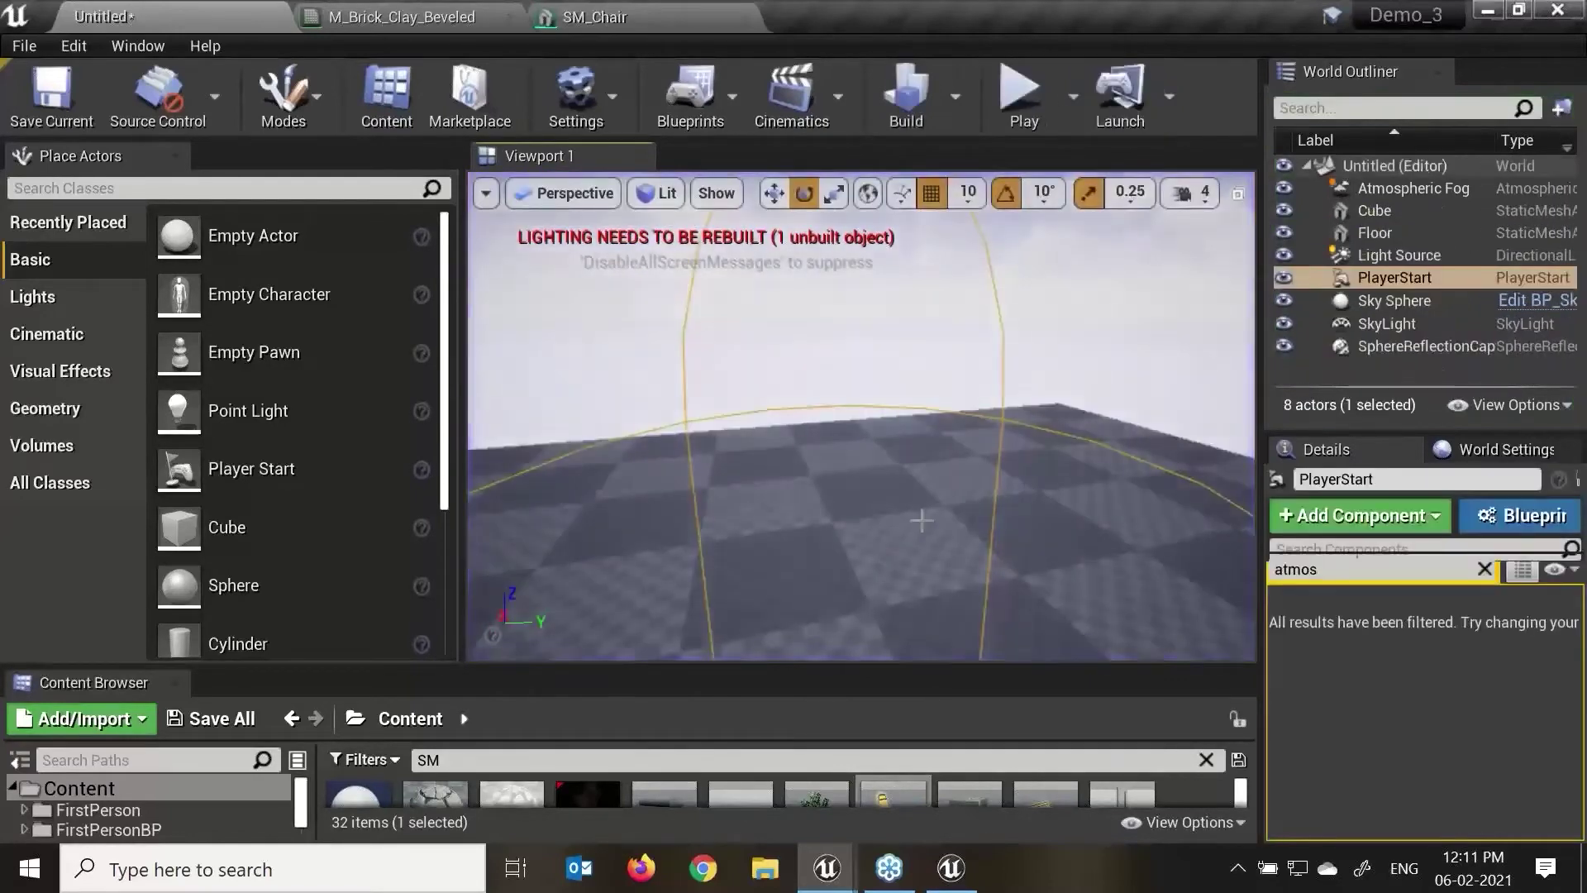
{"action": "scroll", "coordinate": [921, 520], "scroll_direction": "down", "scroll_amount": 5}
{"action": "right_click_drag", "start_coordinate": [1012, 552], "coordinate": [951, 388]}
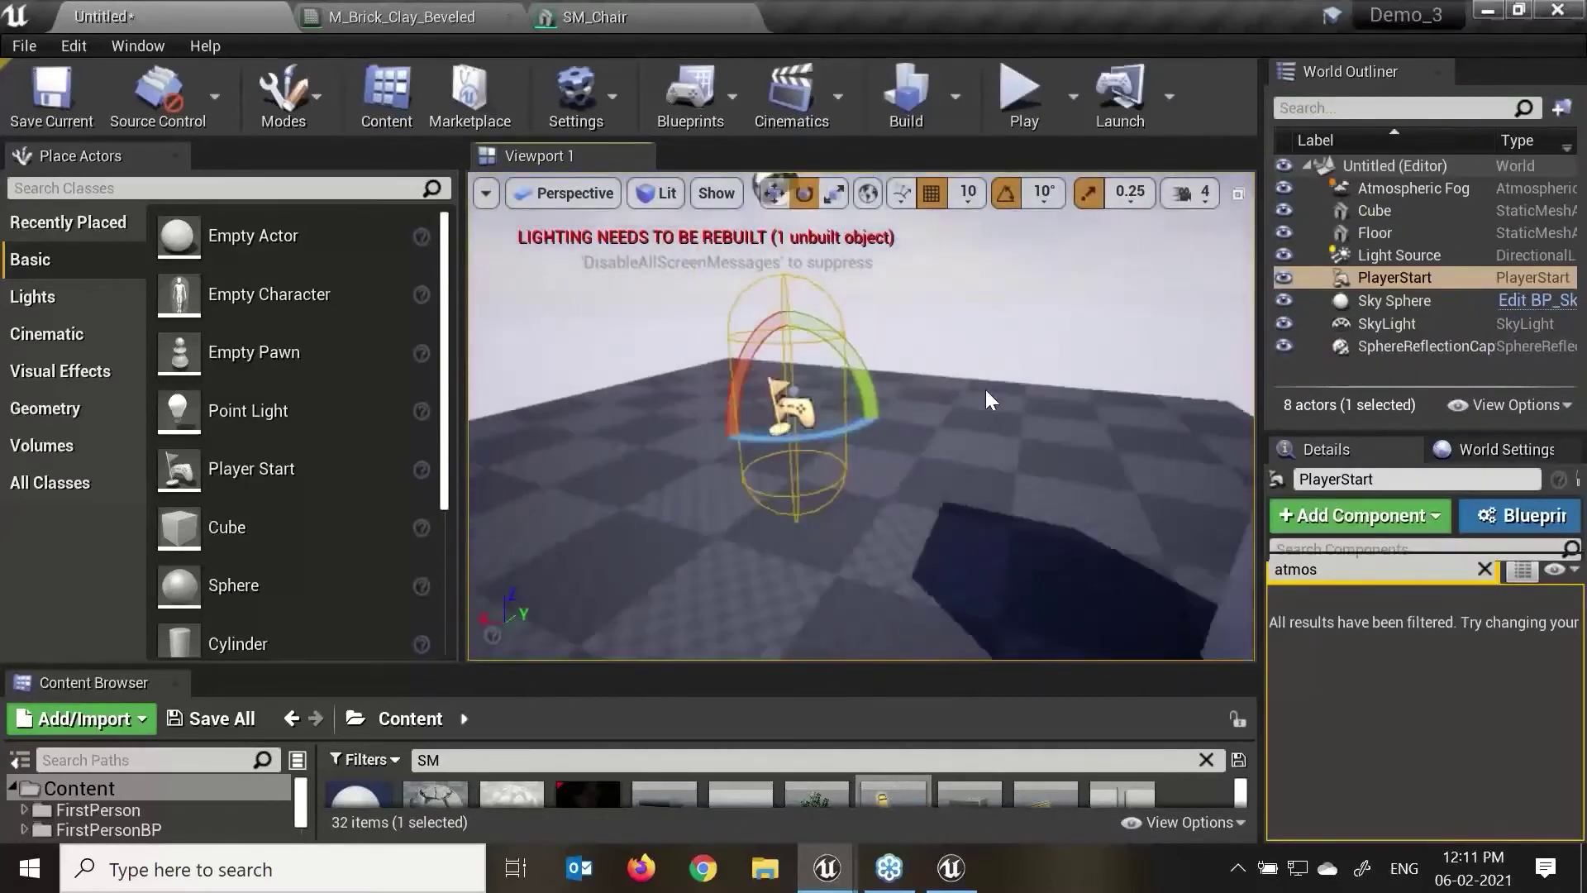
Step: Widen the viewport by narrowing the side panels, and set the player to spawn at Current Camera Location
{"action": "left_click_drag", "start_coordinate": [1261, 387], "coordinate": [1308, 389]}
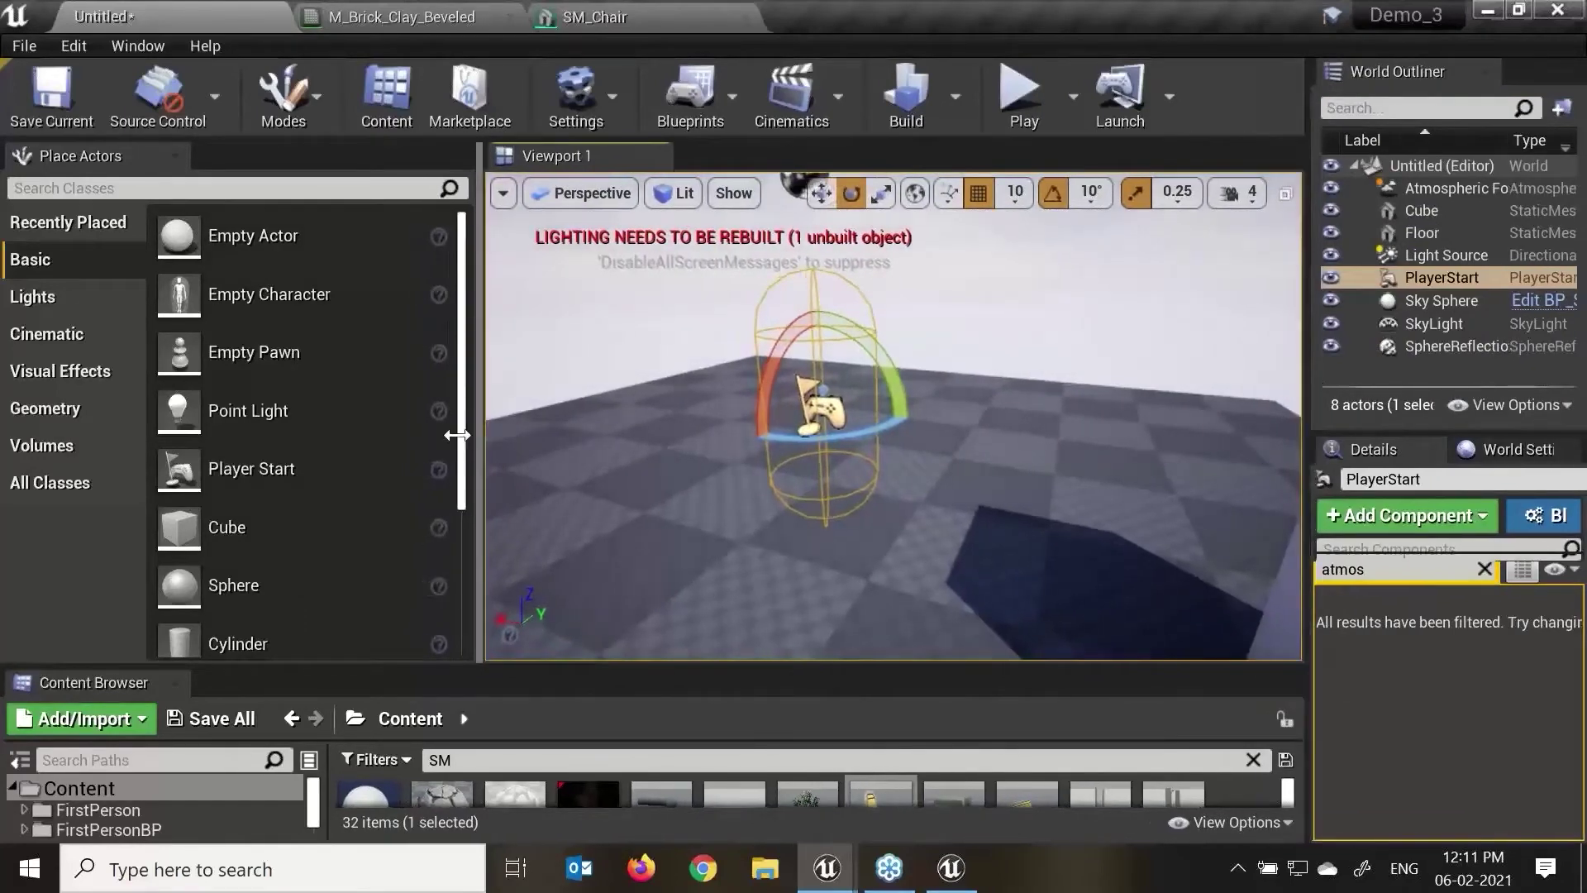
{"action": "left_click_drag", "start_coordinate": [480, 433], "coordinate": [418, 444]}
{"action": "left_click_drag", "start_coordinate": [892, 372], "coordinate": [953, 340], "text": "alt"}
{"action": "left_click", "coordinate": [1072, 116]}
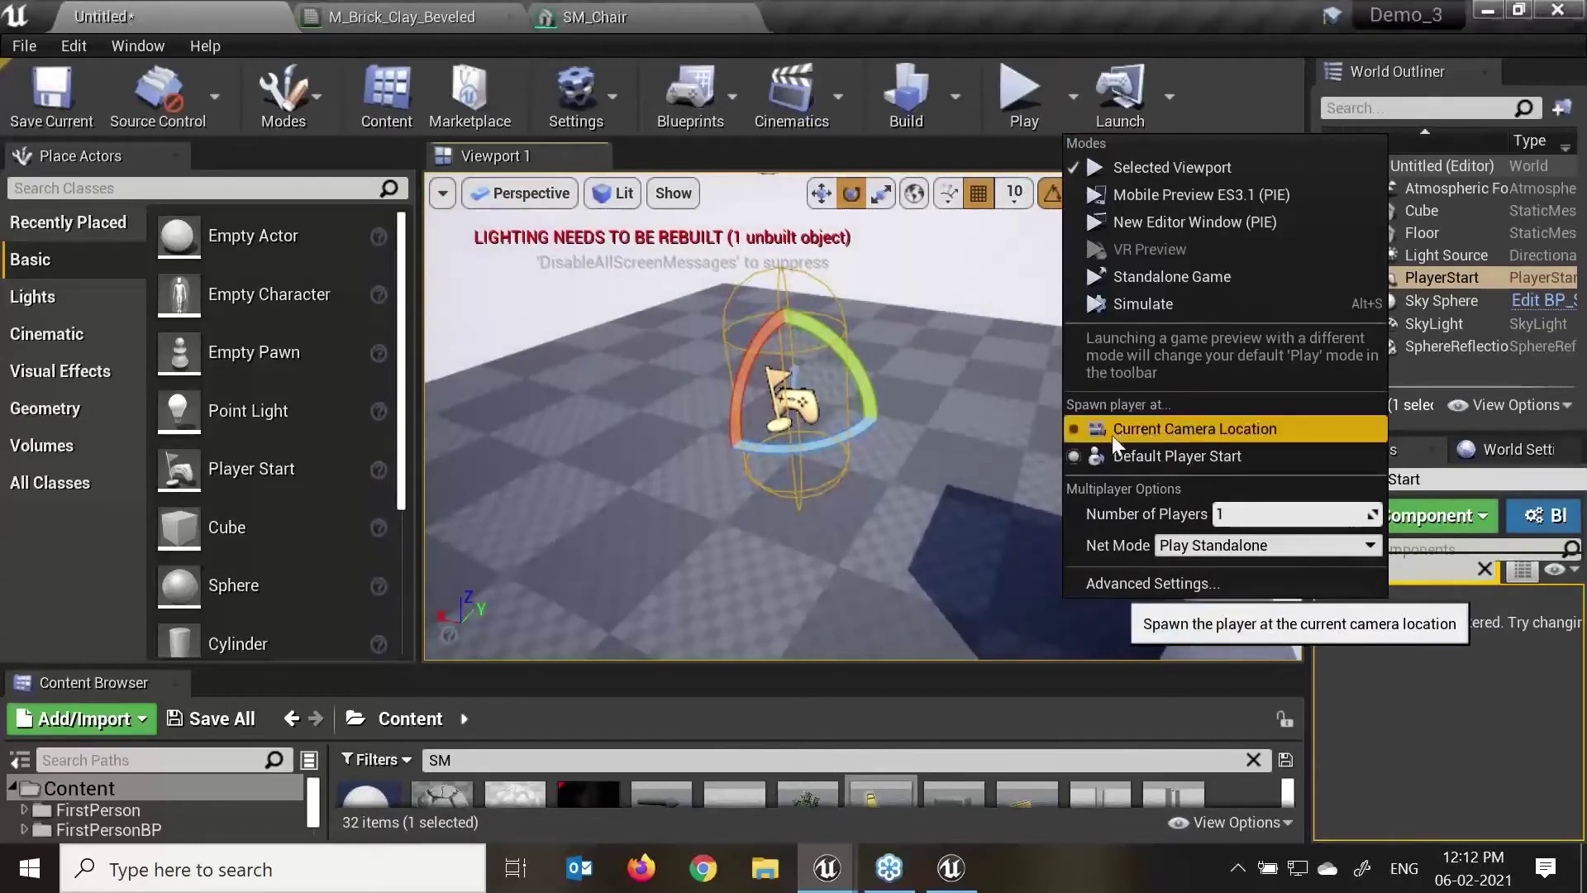
{"action": "left_click", "coordinate": [1132, 429]}
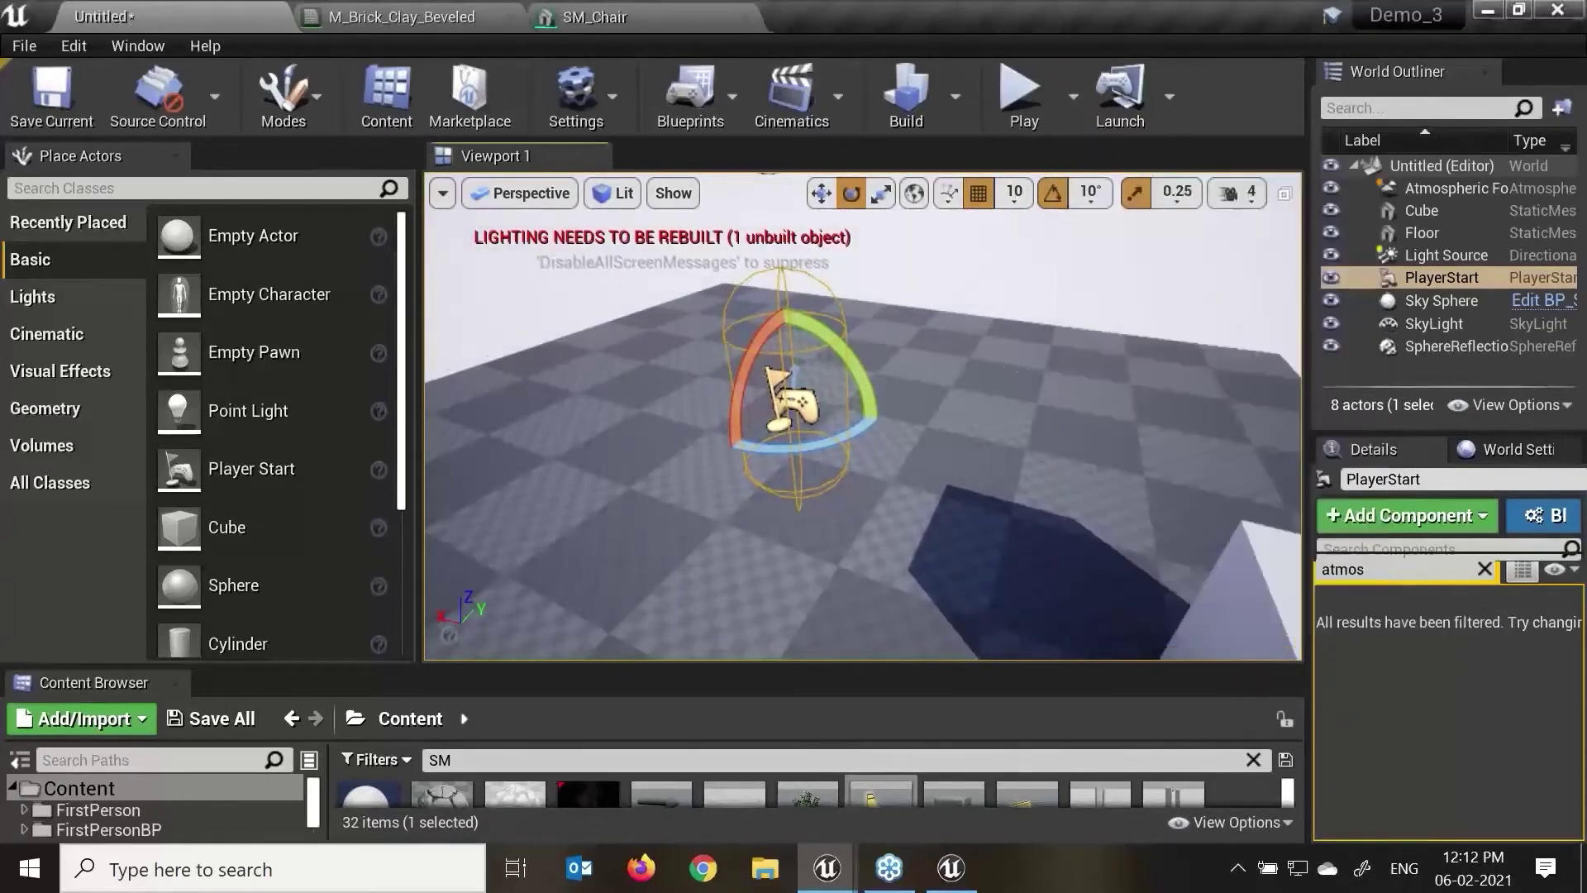
Step: Play the level in the viewport, look around while firing a shot, and stop the session
{"action": "left_click", "coordinate": [1025, 98]}
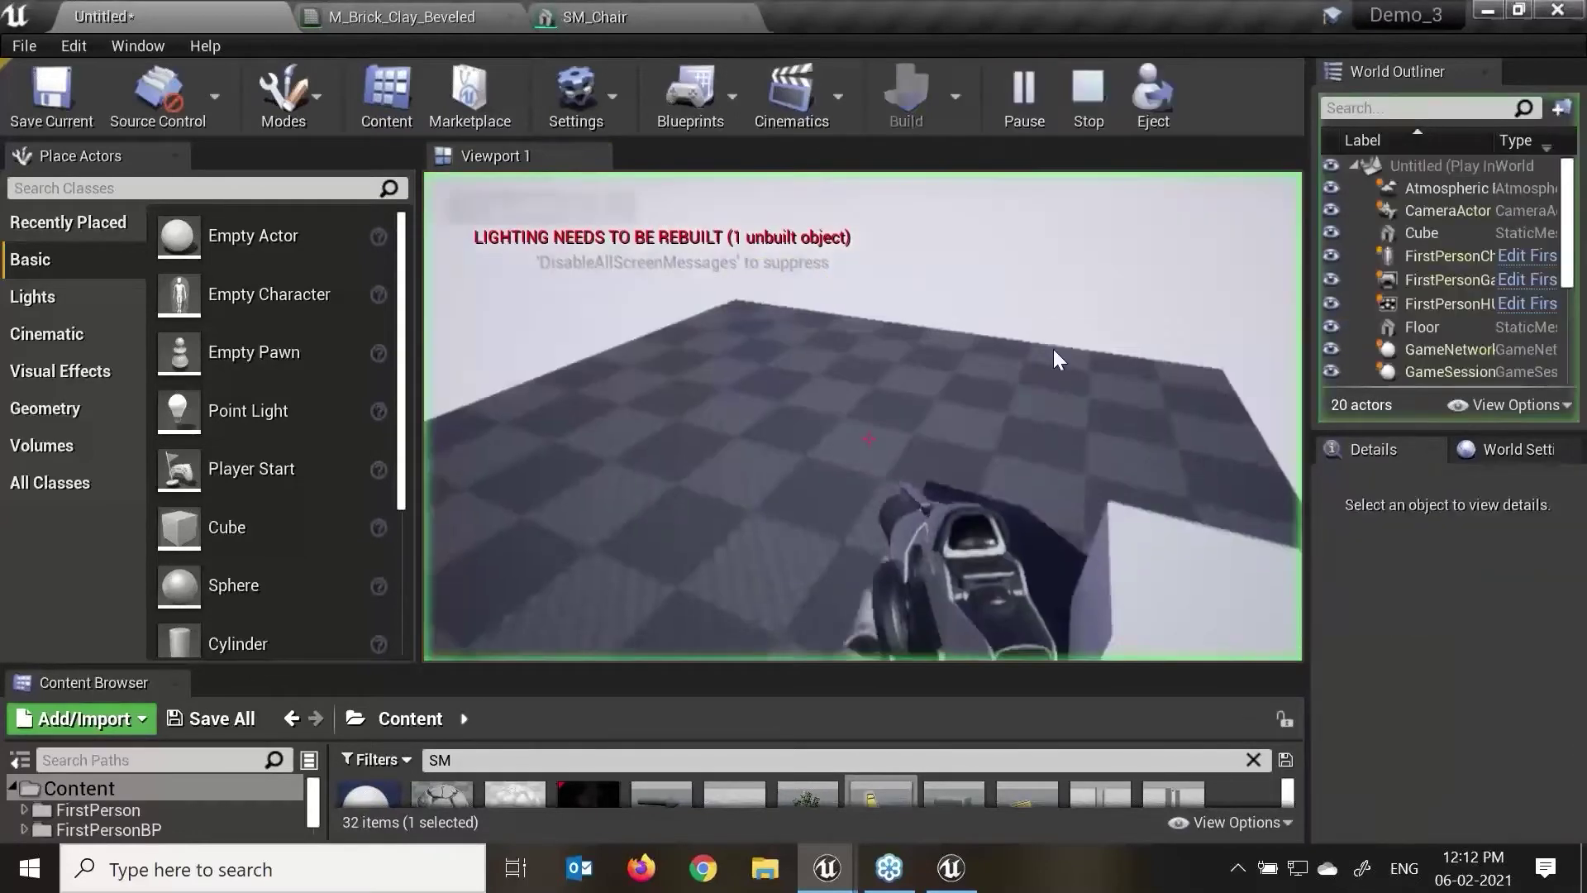
{"action": "left_click", "coordinate": [946, 457]}
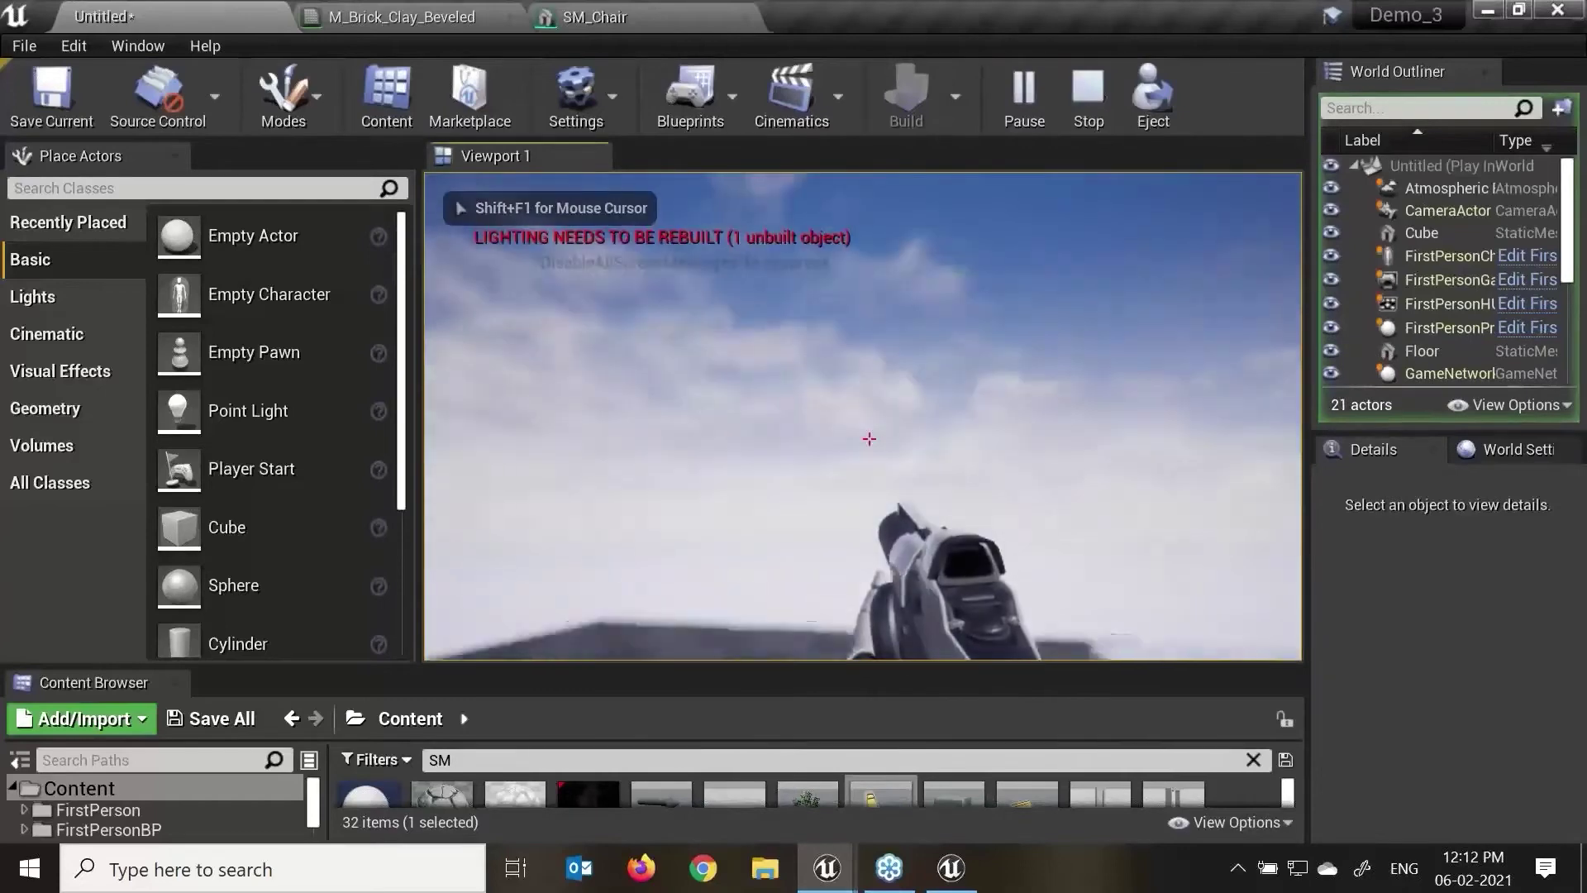
{"action": "key", "text": "Escape"}
Step: Set the player to spawn at the Default Player Start, then test-play the level briefly and stop
{"action": "left_click", "coordinate": [1078, 114]}
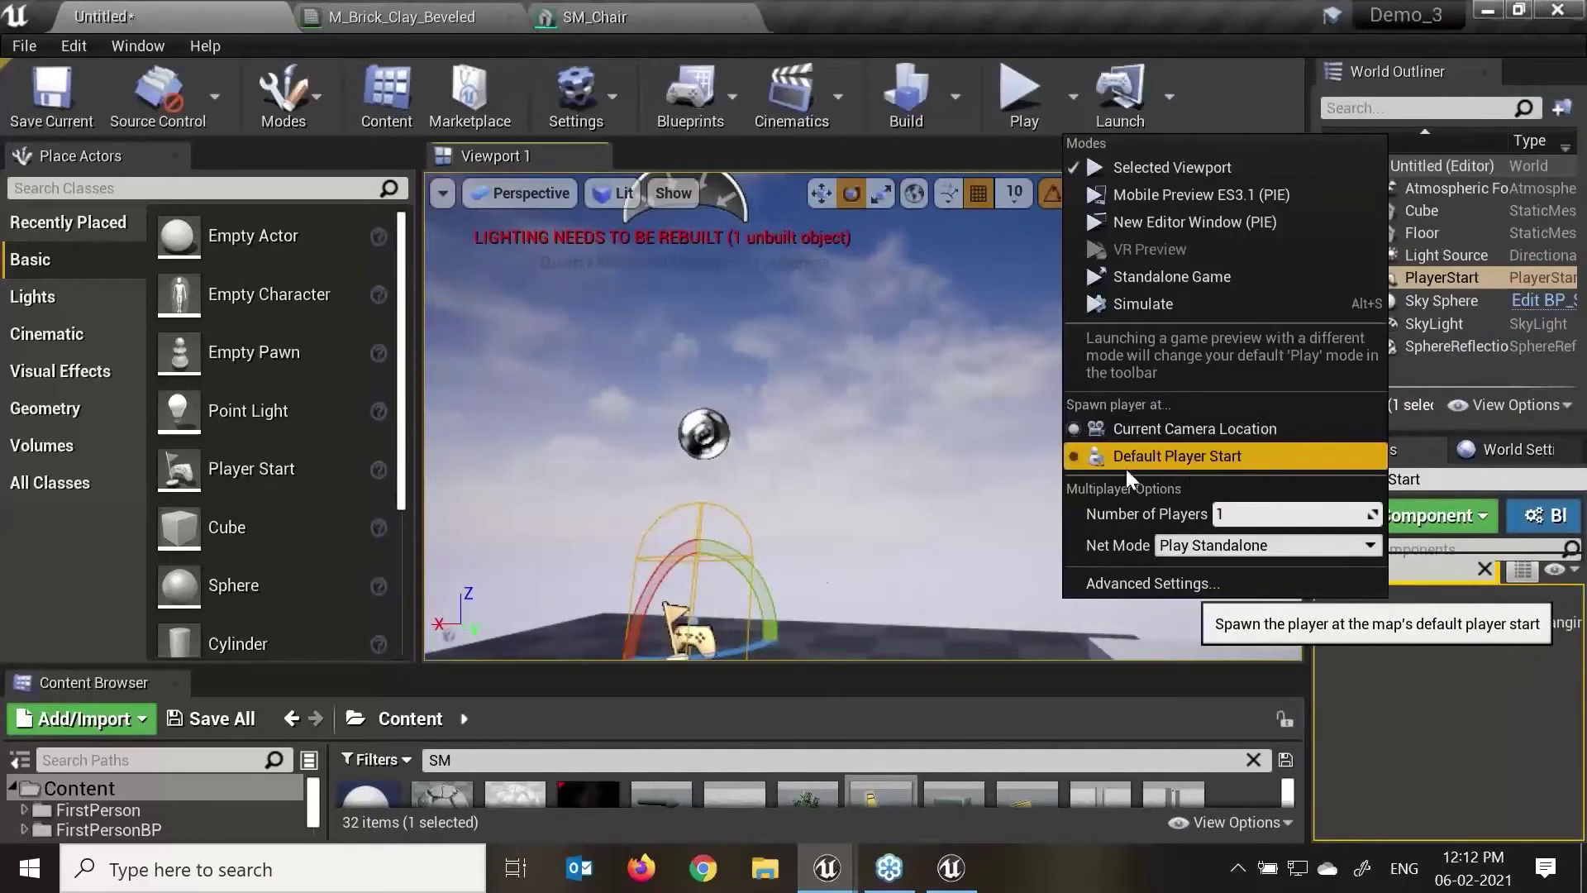
{"action": "left_click", "coordinate": [1213, 456]}
{"action": "left_click", "coordinate": [1024, 96]}
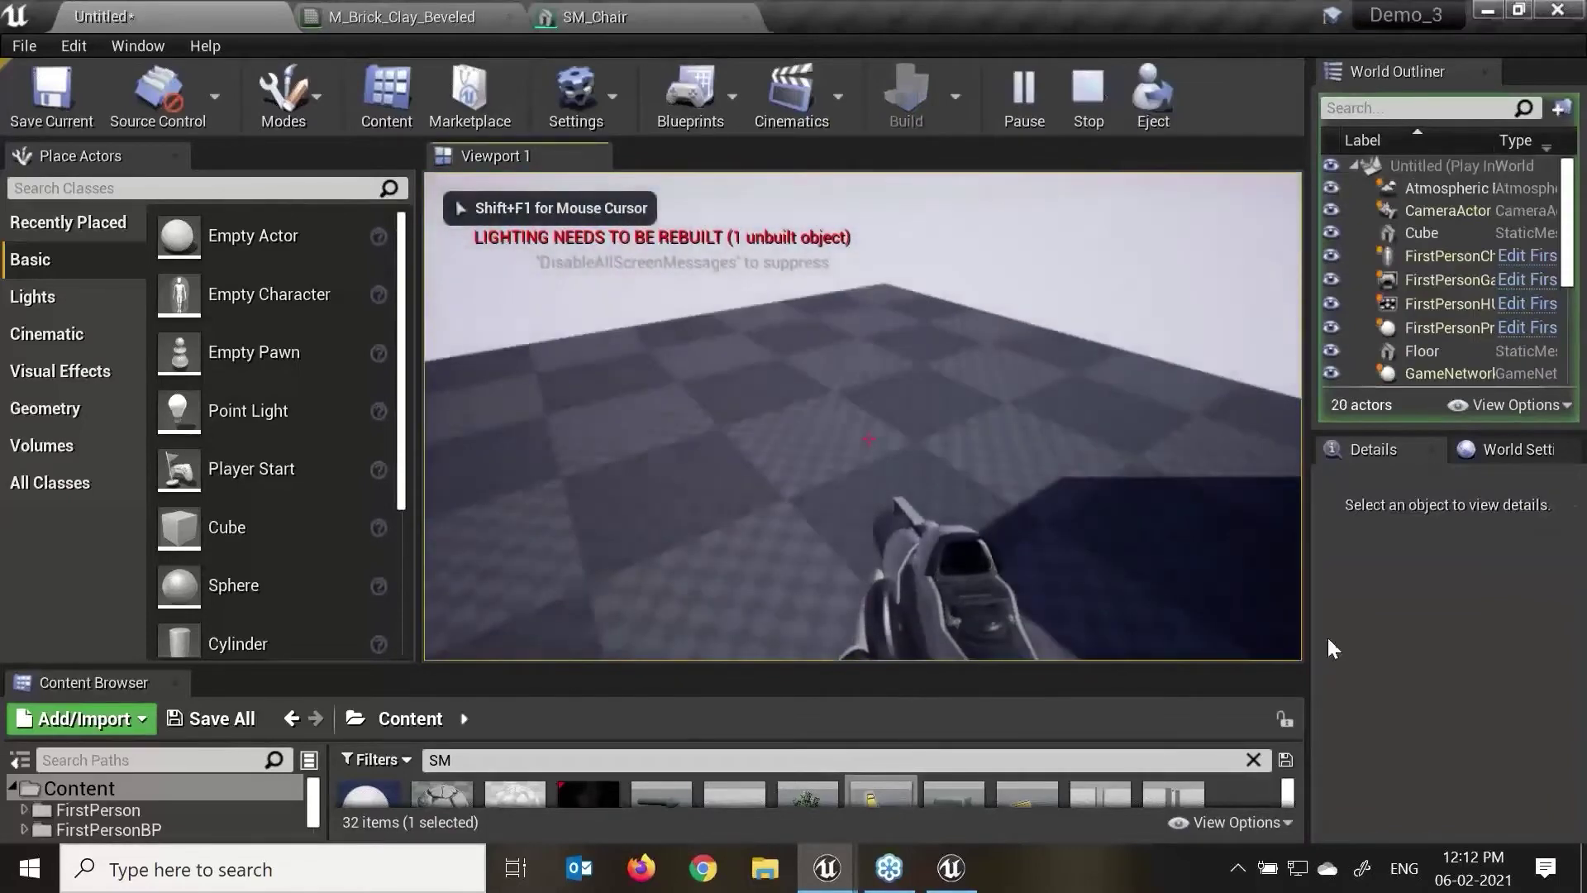
{"action": "key", "text": "Escape"}
Step: Move the PlayerStart across the floor to the other side of the cube, near the floor's edge
{"action": "left_click_drag", "start_coordinate": [871, 488], "coordinate": [924, 488], "text": "alt"}
{"action": "key", "text": "w"}
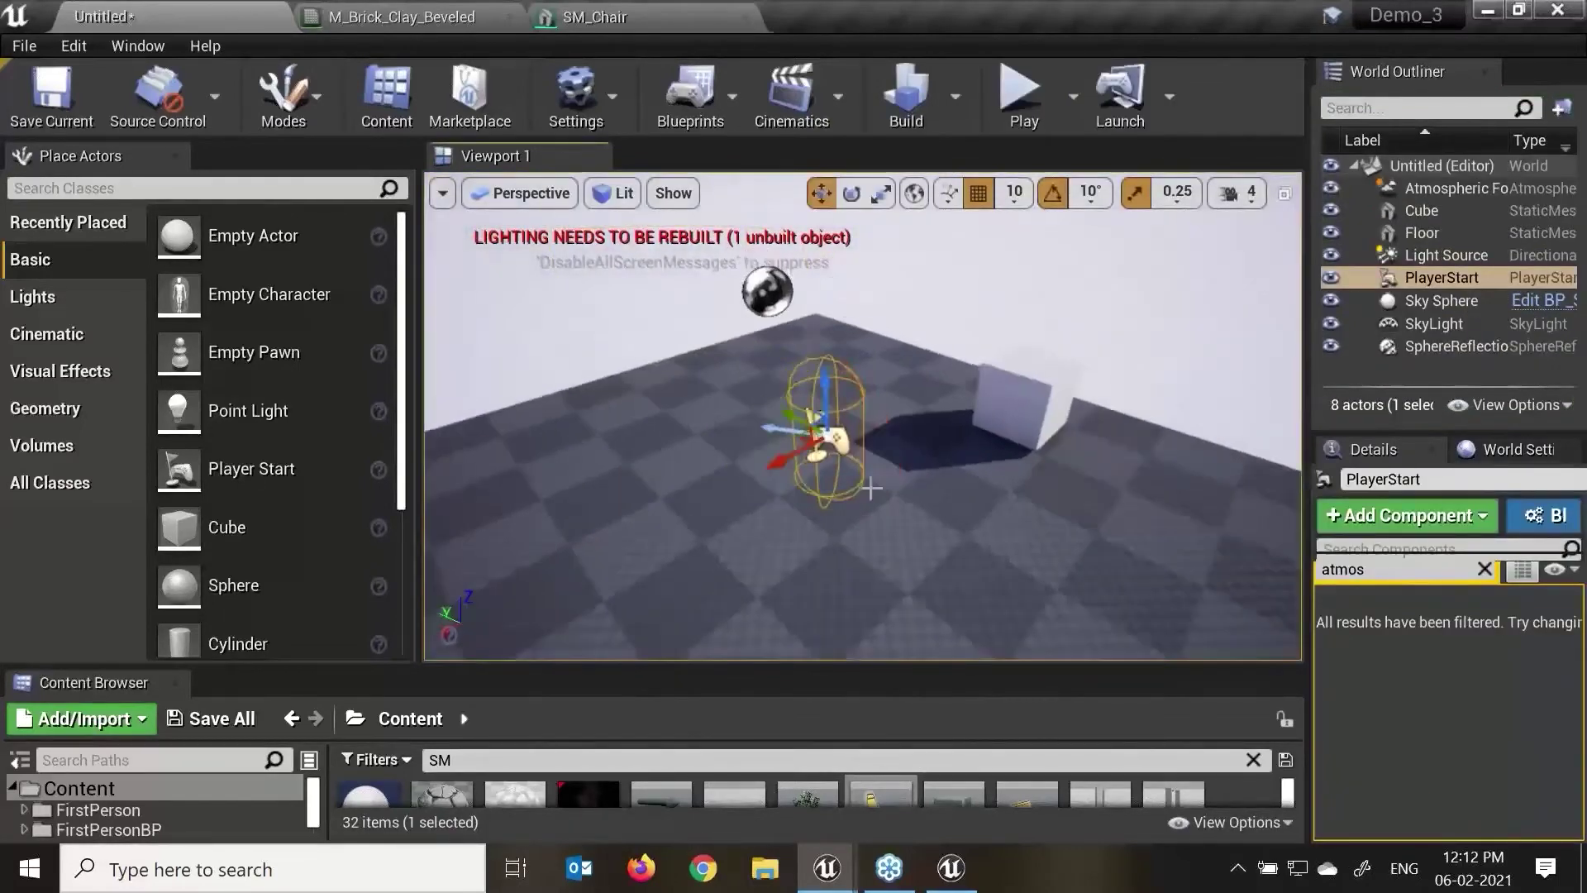
{"action": "left_click_drag", "start_coordinate": [806, 428], "coordinate": [1089, 568]}
{"action": "scroll", "coordinate": [1066, 500], "scroll_direction": "down", "scroll_amount": 3}
{"action": "left_click_drag", "start_coordinate": [924, 488], "coordinate": [1087, 484], "text": "alt"}
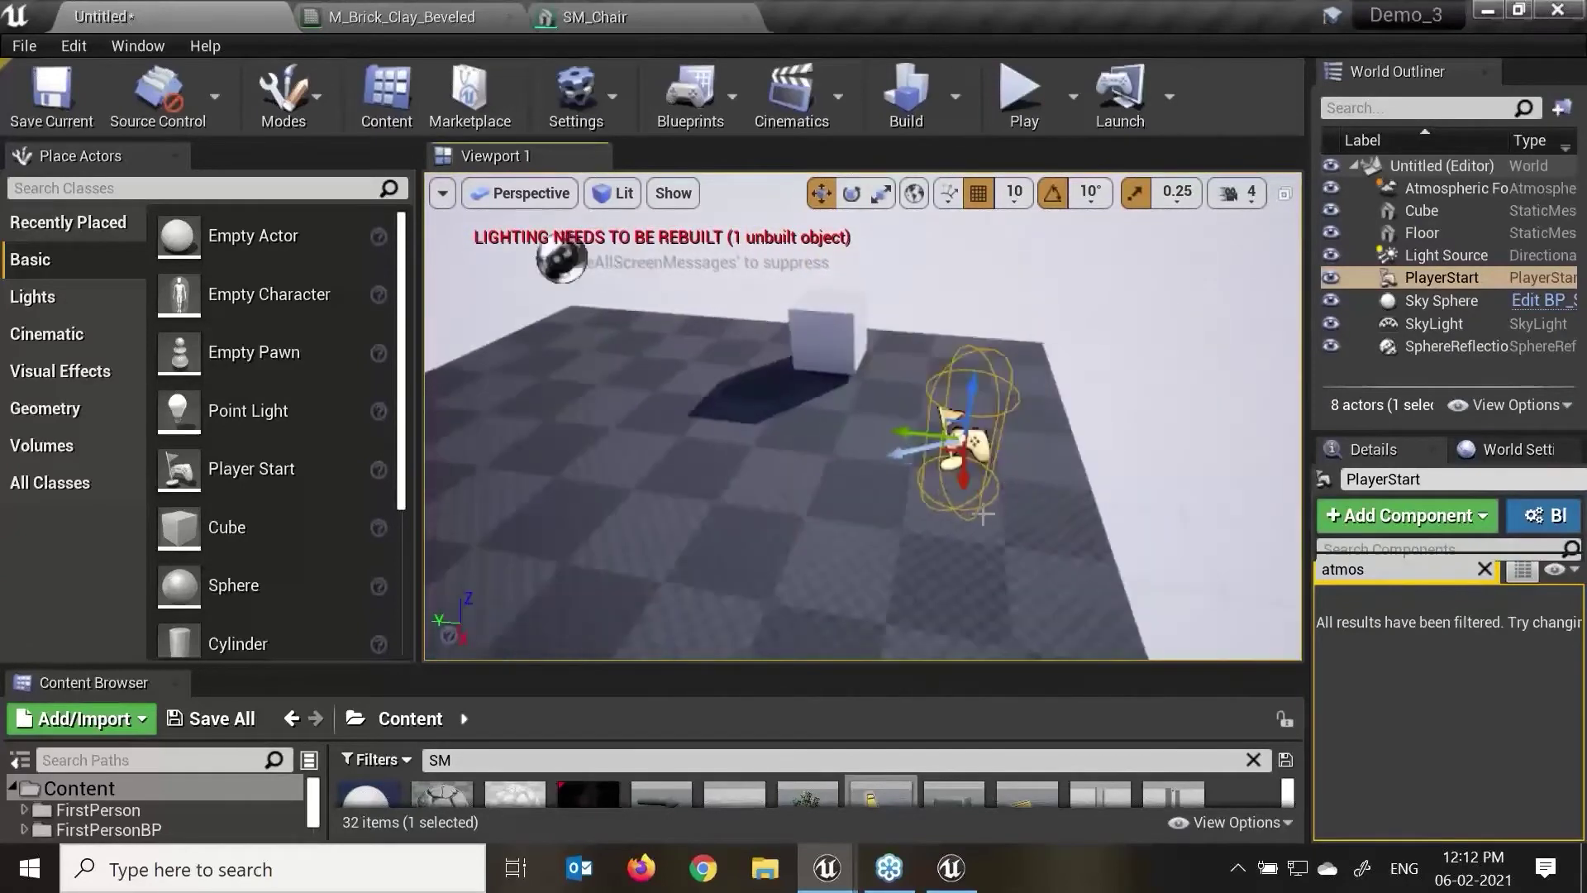
{"action": "left_click_drag", "start_coordinate": [983, 515], "coordinate": [924, 510]}
Step: Play the level from the moved PlayerStart, walk forward off the floor's edge, look up, and stop playing
{"action": "left_click", "coordinate": [1013, 91]}
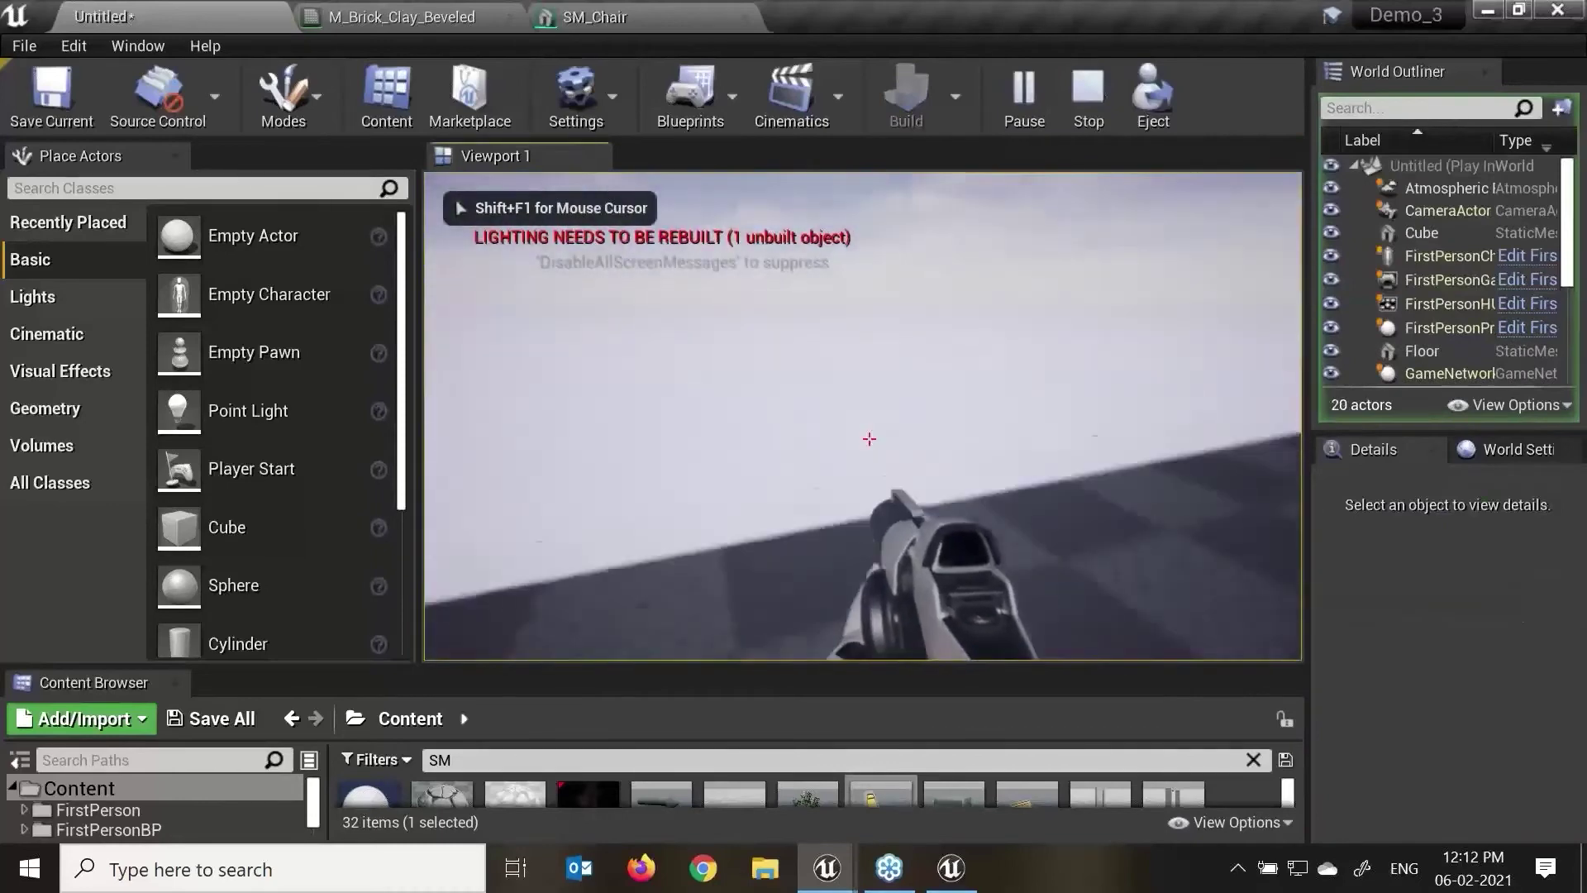
{"action": "key", "text": "w"}
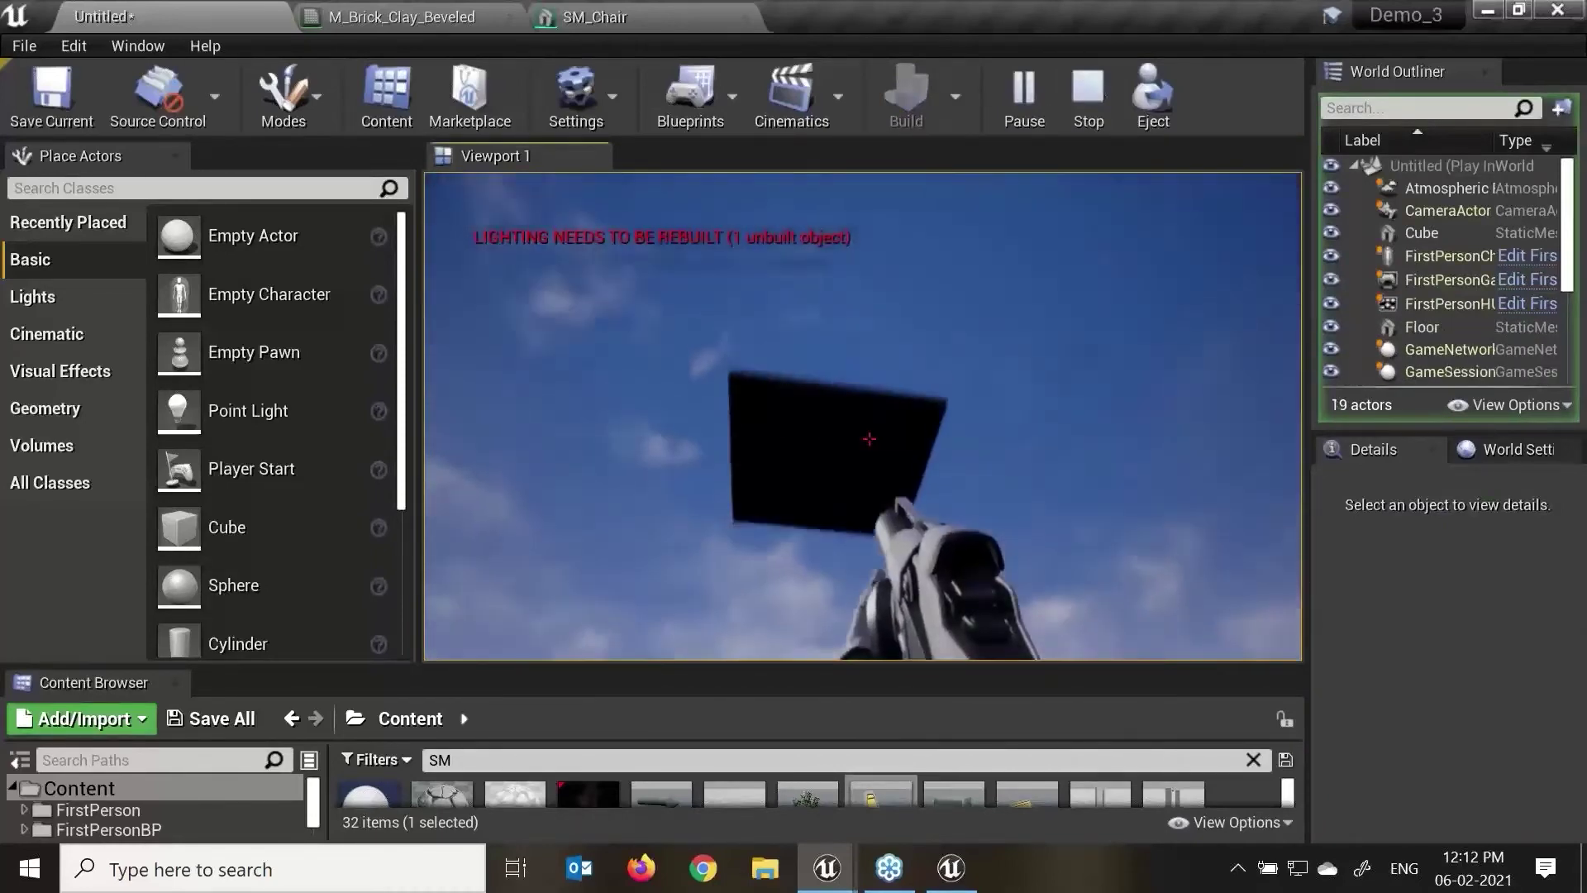
{"action": "left_click", "coordinate": [869, 438]}
{"action": "key", "text": "Escape"}
Step: Try to move the PlayerStart along X beyond the floor's edge, and undo the move
{"action": "left_click_drag", "start_coordinate": [862, 416], "coordinate": [862, 595], "text": "alt"}
{"action": "left_click_drag", "start_coordinate": [909, 414], "coordinate": [998, 413]}
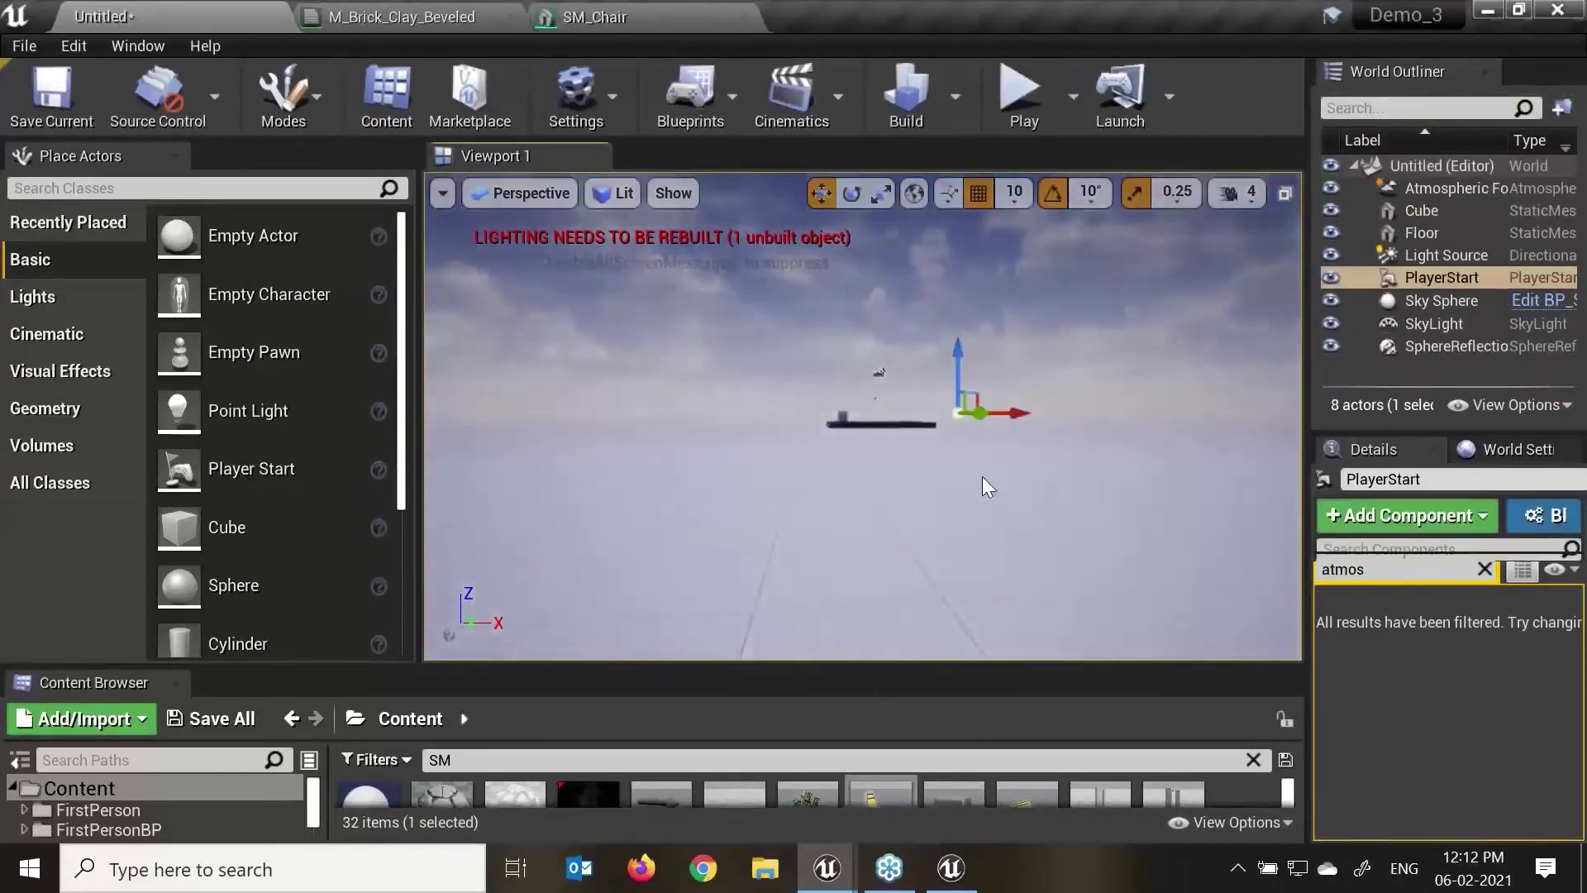
{"action": "key", "text": "ctrl+z"}
{"action": "key", "text": "f"}
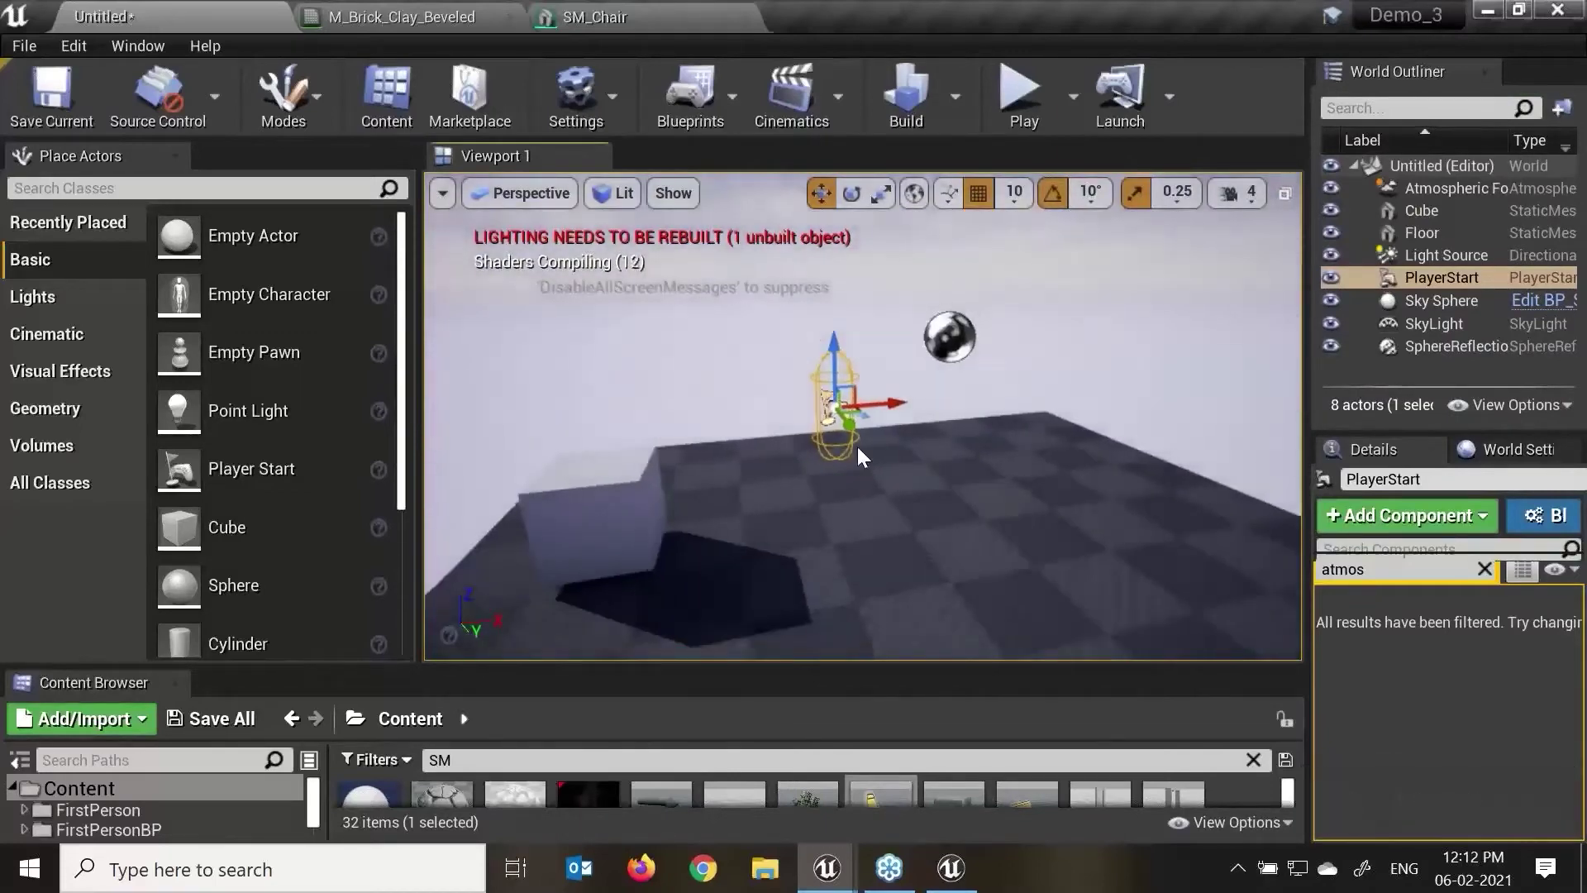
Step: Show the Volumes category of placeable actors and view the whole floor from different angles
{"action": "middle_click_drag", "start_coordinate": [857, 454], "coordinate": [907, 560]}
{"action": "scroll", "coordinate": [933, 562], "scroll_direction": "down", "scroll_amount": 5}
{"action": "left_click_drag", "start_coordinate": [697, 484], "coordinate": [950, 520], "text": "alt"}
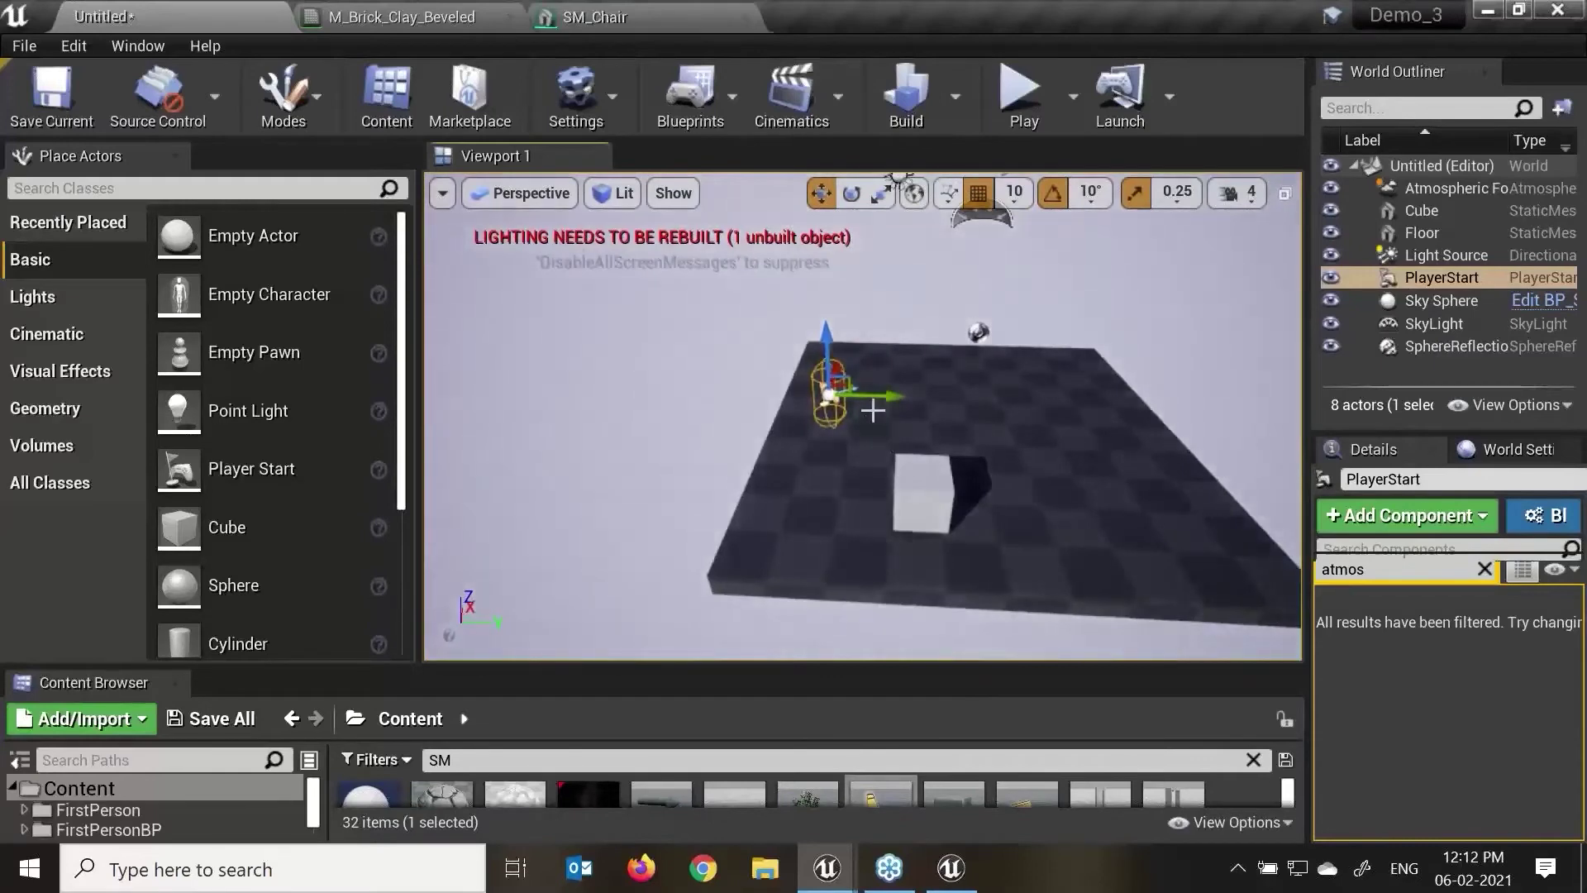
{"action": "left_click_drag", "start_coordinate": [854, 635], "coordinate": [876, 636], "text": "alt"}
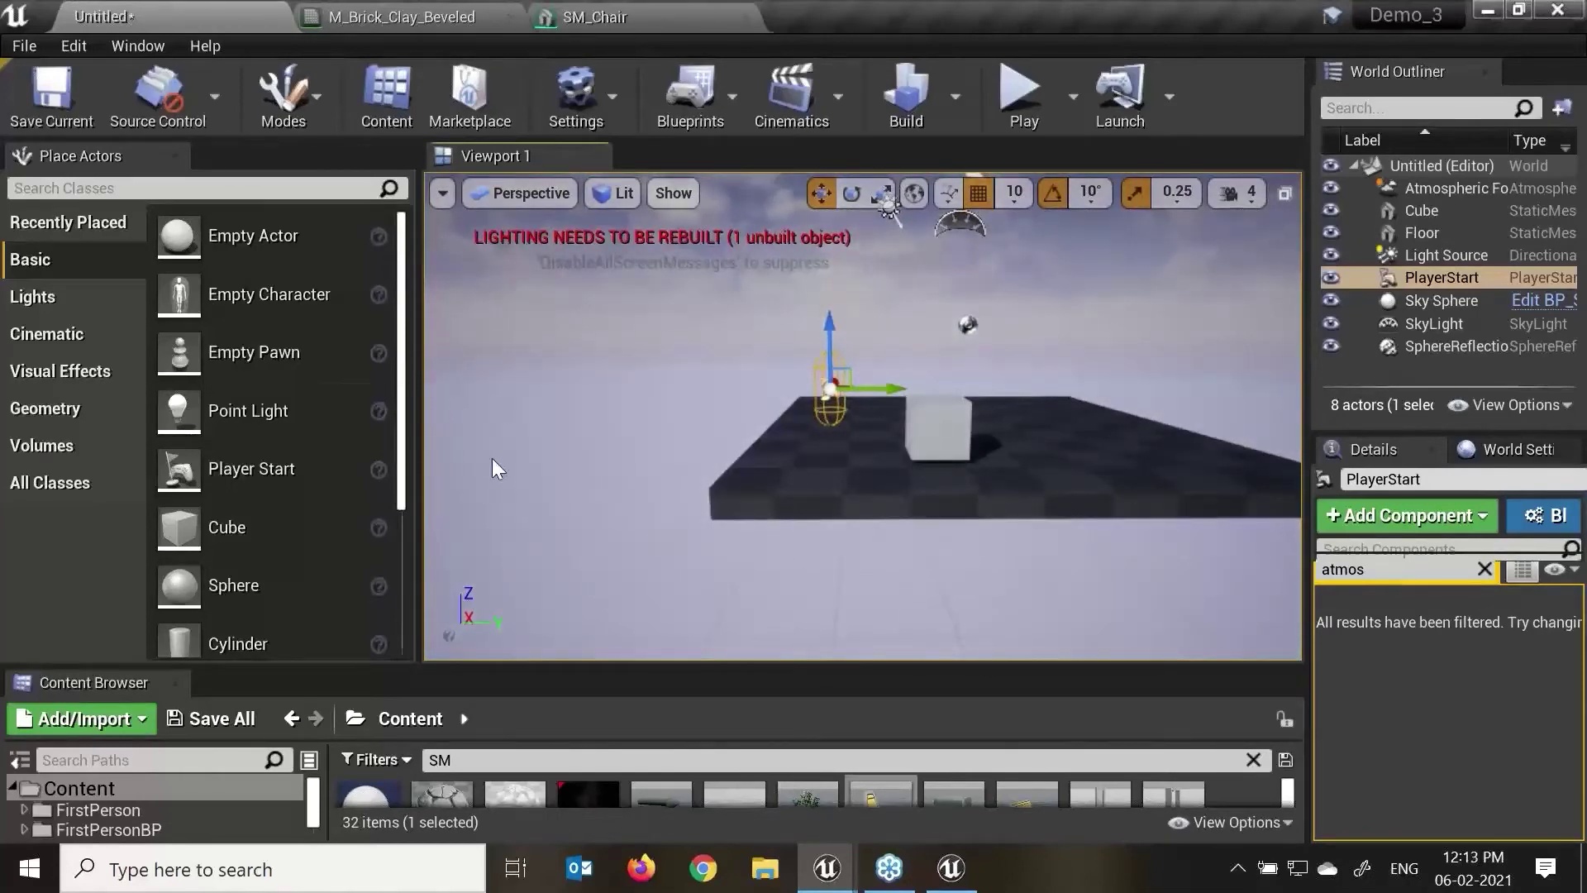
{"action": "left_click", "coordinate": [75, 440]}
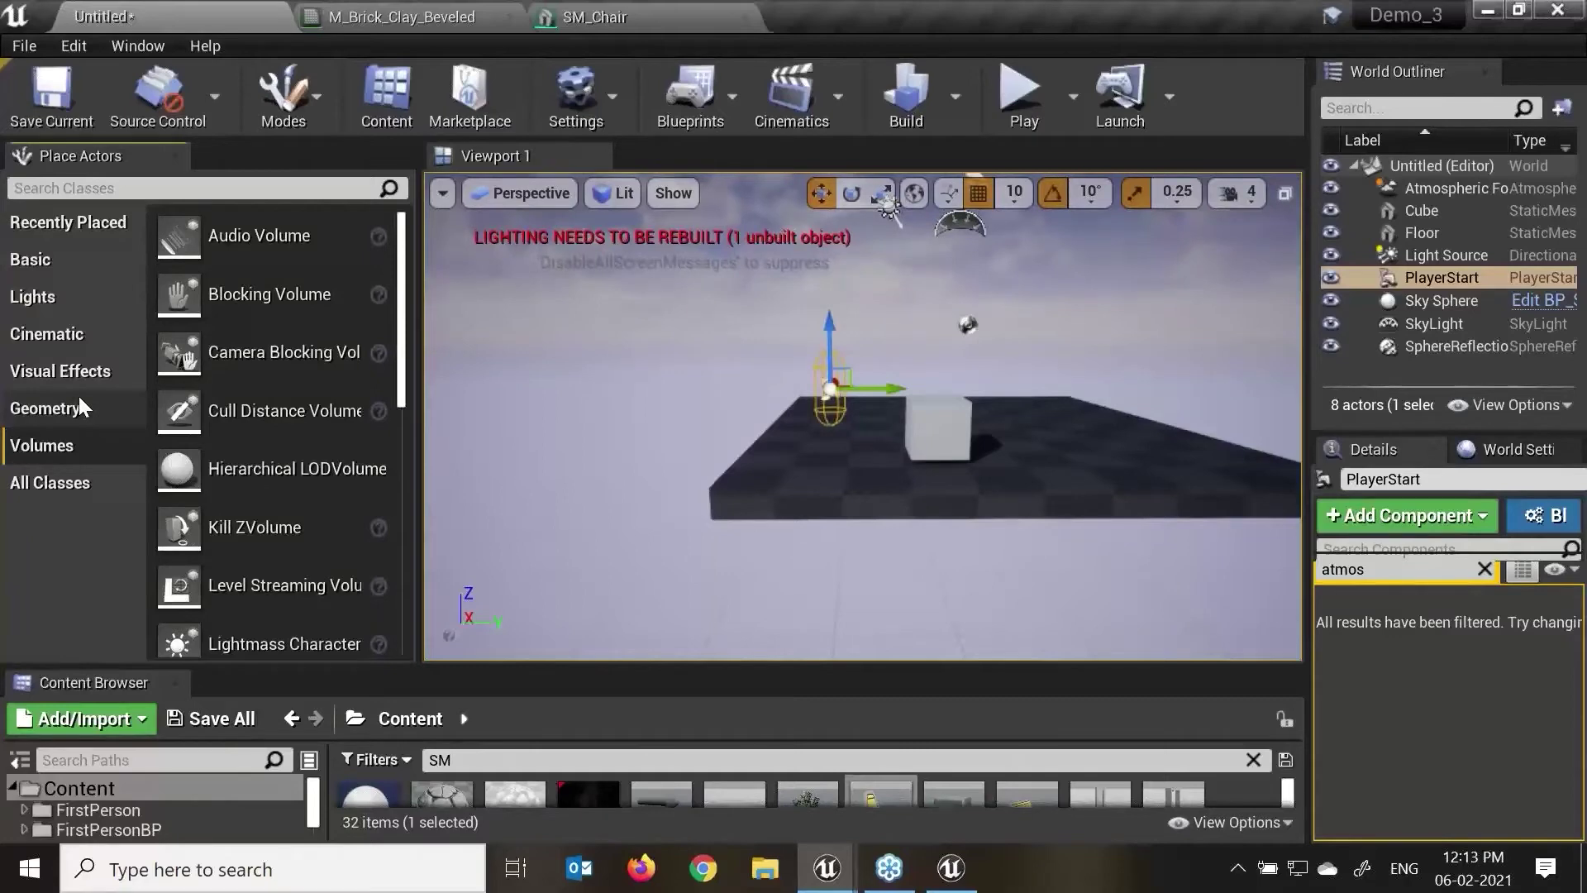
{"action": "left_click_drag", "start_coordinate": [824, 471], "coordinate": [950, 546], "text": "alt"}
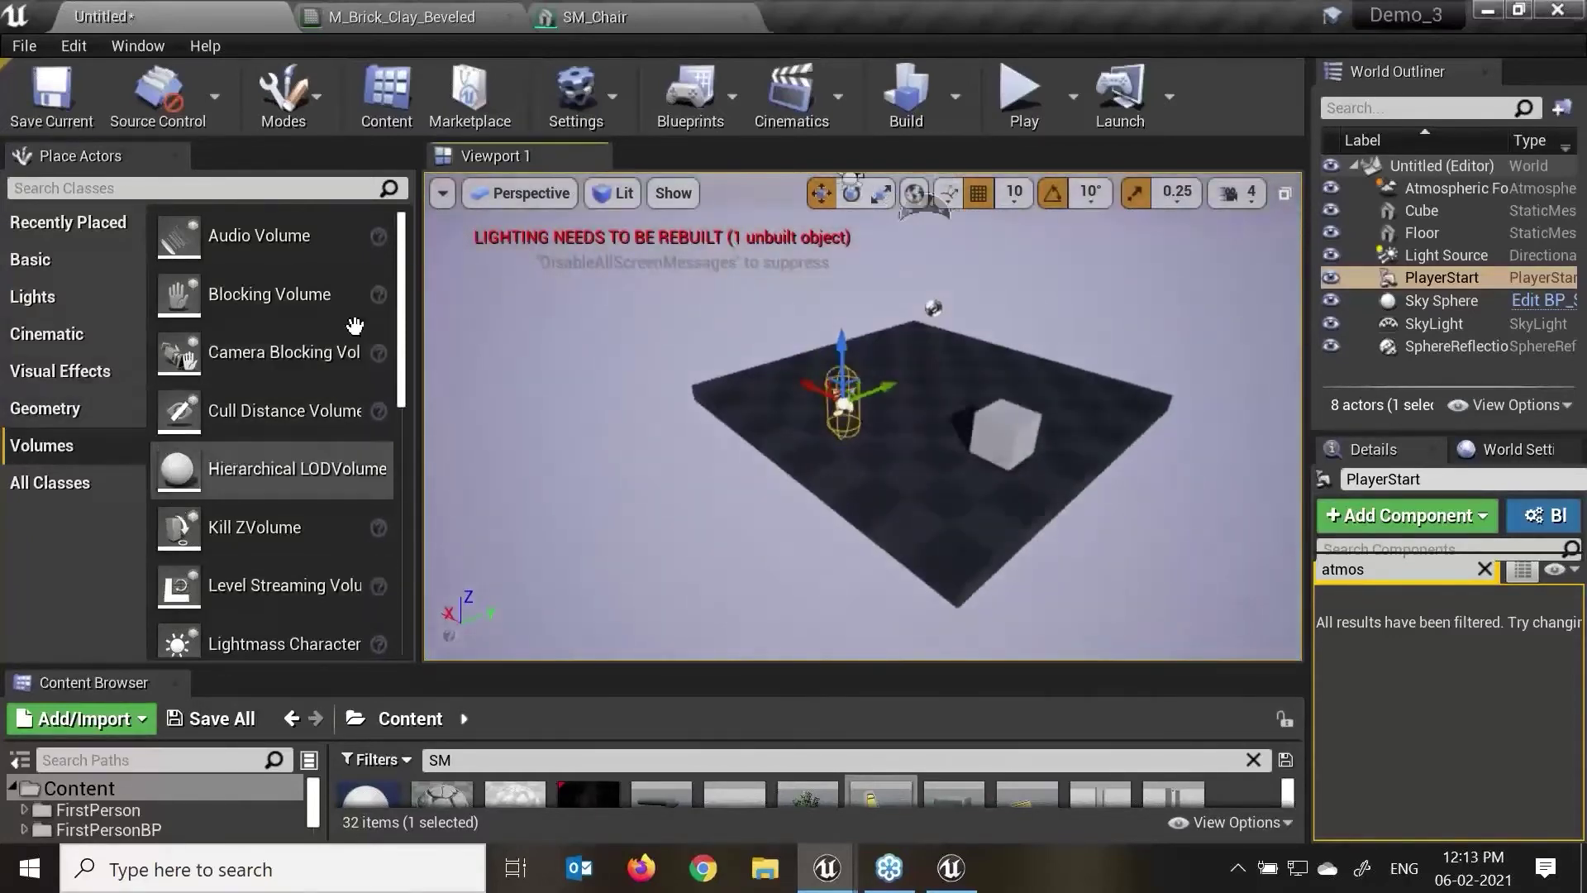
Step: Select the cube, clear the details search filter, and enlarge the Details area to show the cube's properties
{"action": "left_click", "coordinate": [1012, 411]}
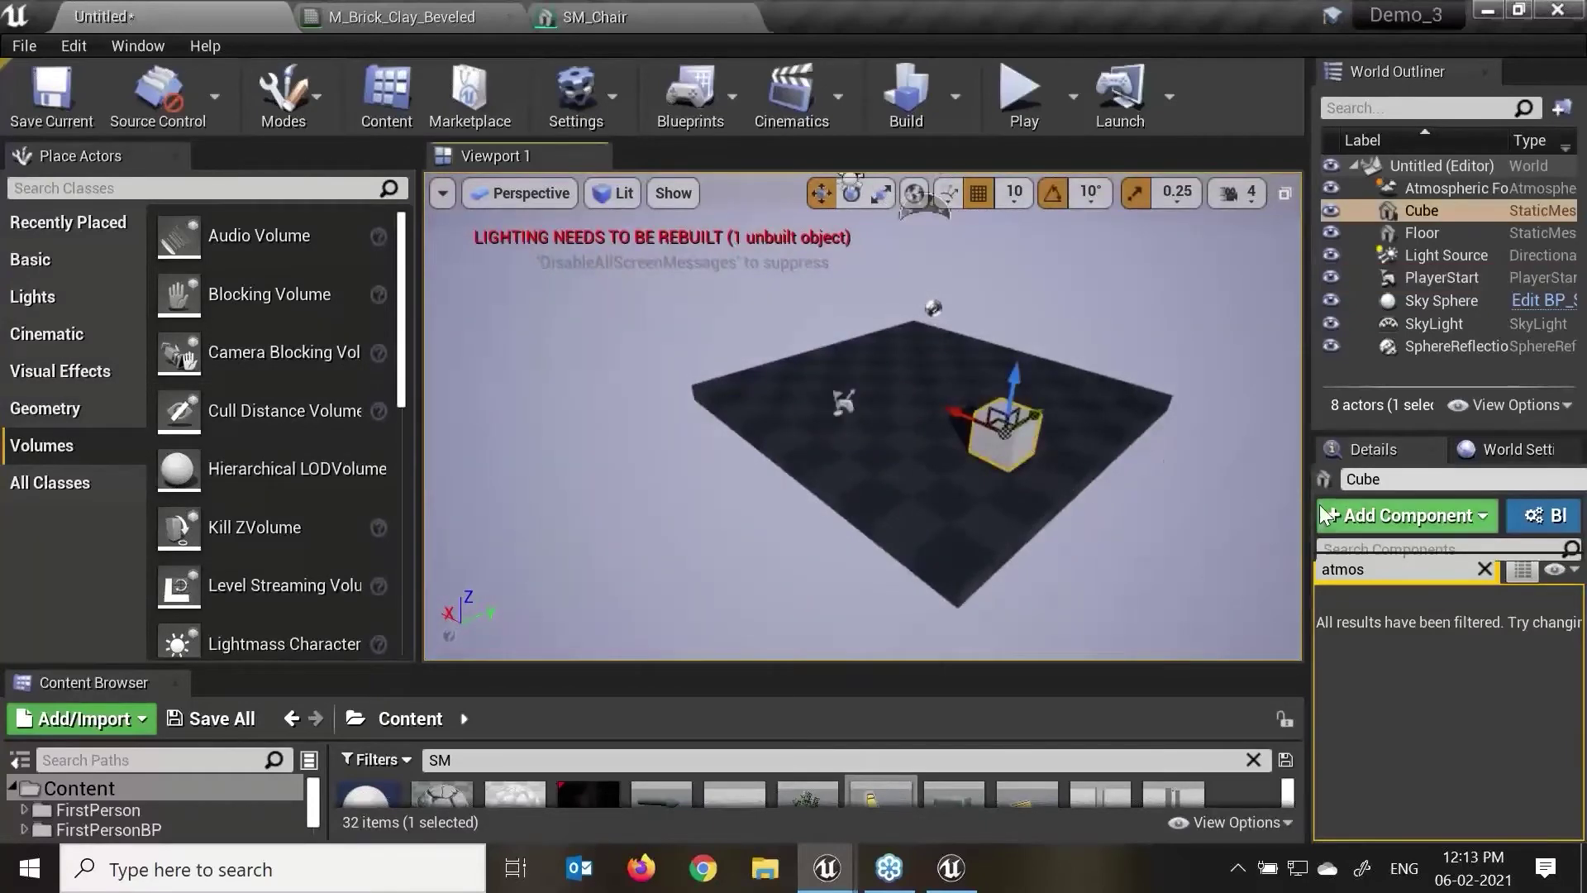
{"action": "left_click_drag", "start_coordinate": [1304, 509], "coordinate": [1102, 510]}
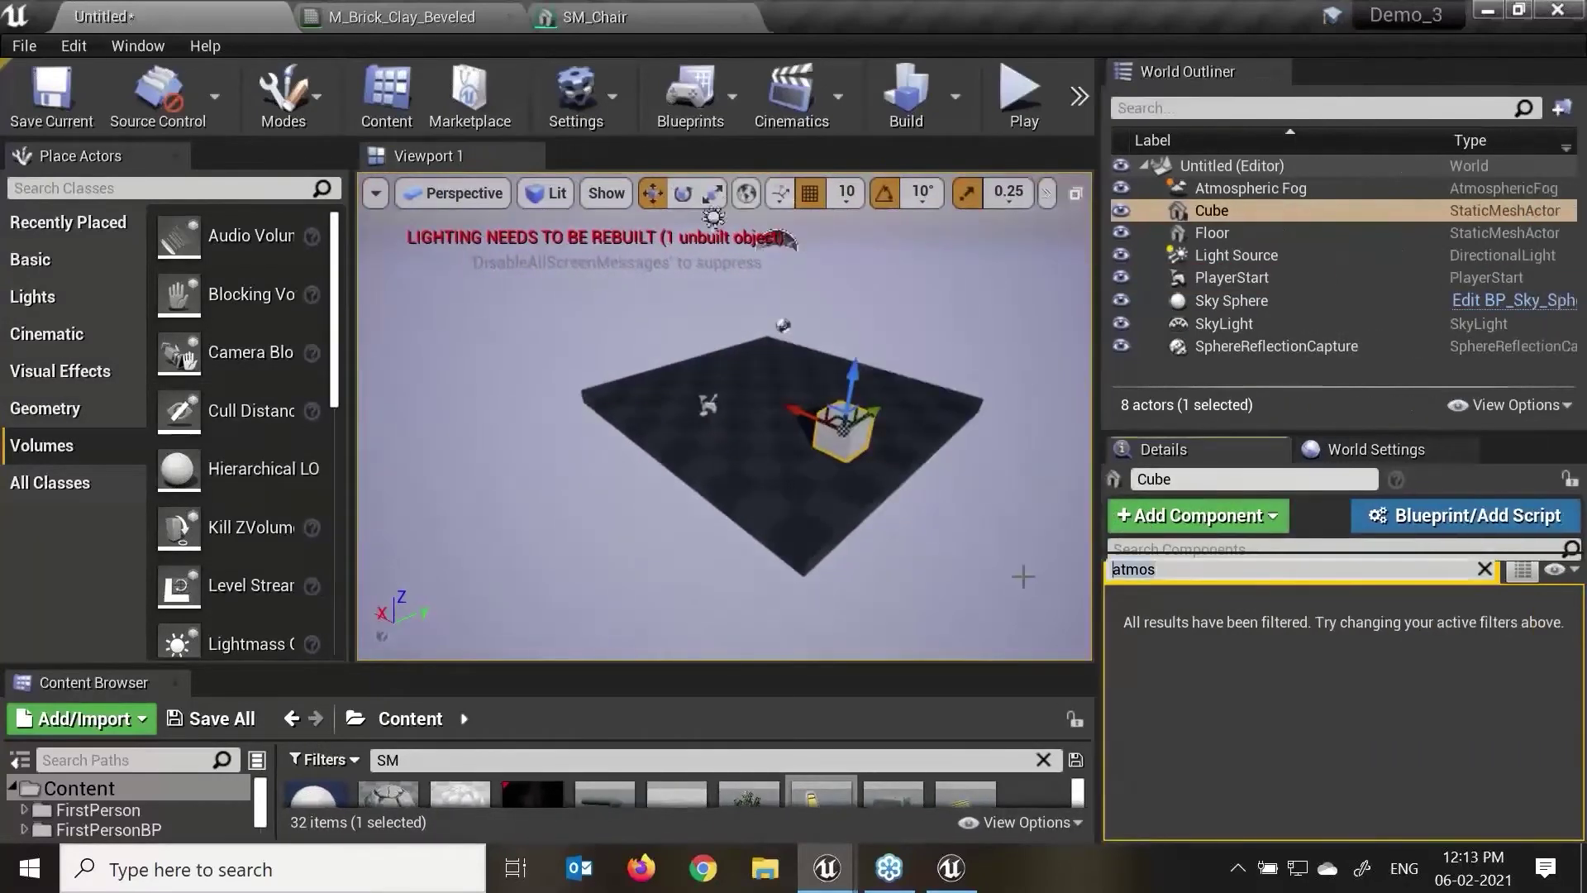
{"action": "key", "text": "Escape"}
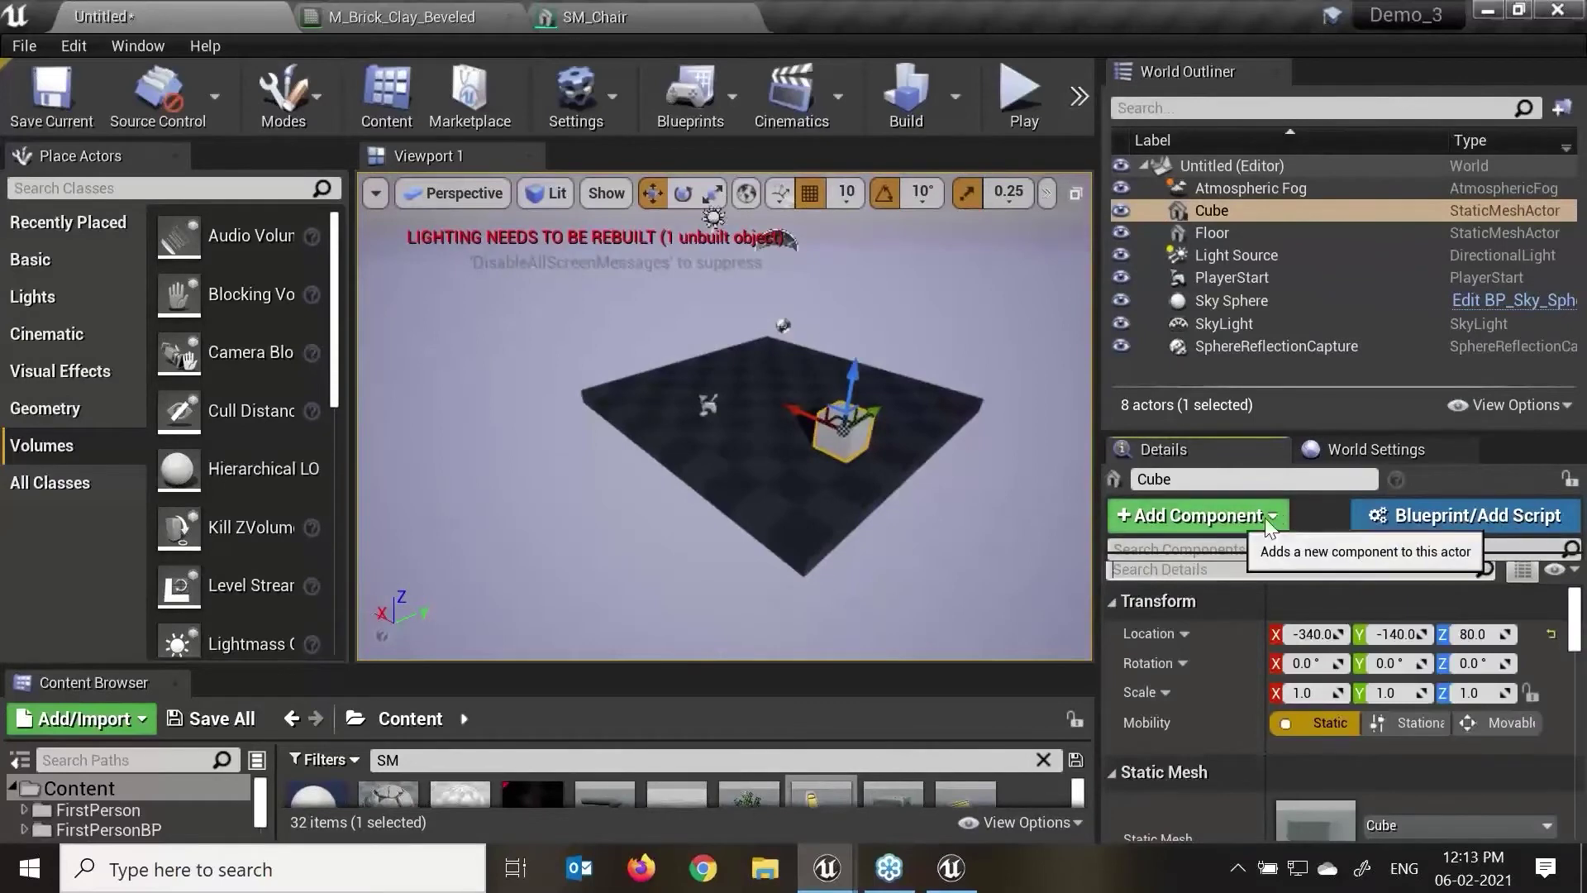
{"action": "left_click_drag", "start_coordinate": [1330, 391], "coordinate": [1331, 199]}
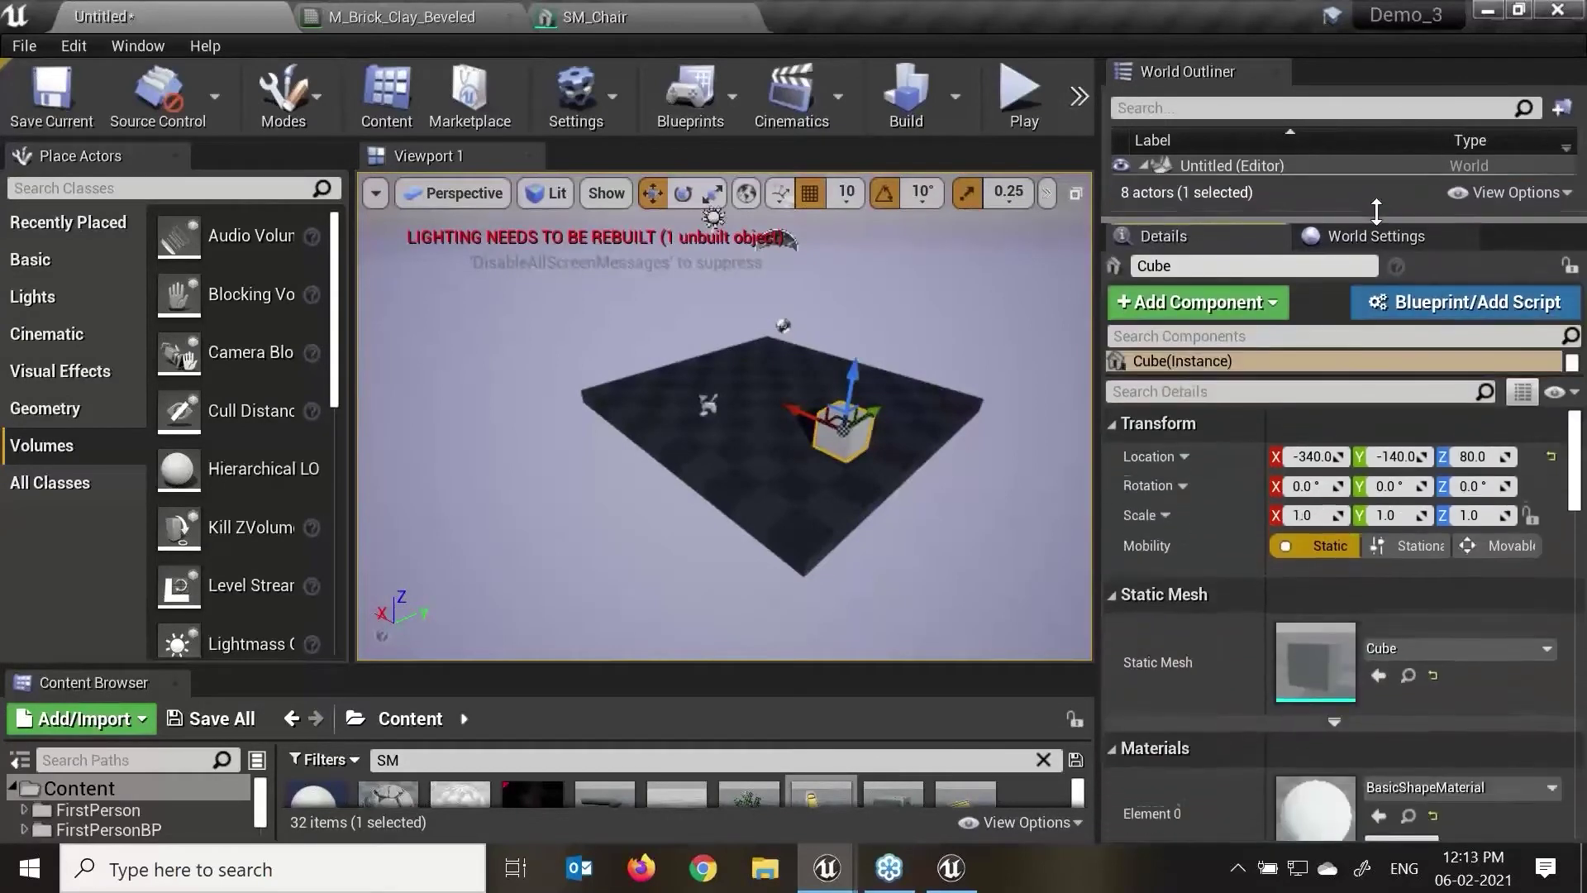
Step: Raise the cube above the floor to a Z location of 270
{"action": "scroll", "coordinate": [897, 518], "scroll_direction": "up", "scroll_amount": 5}
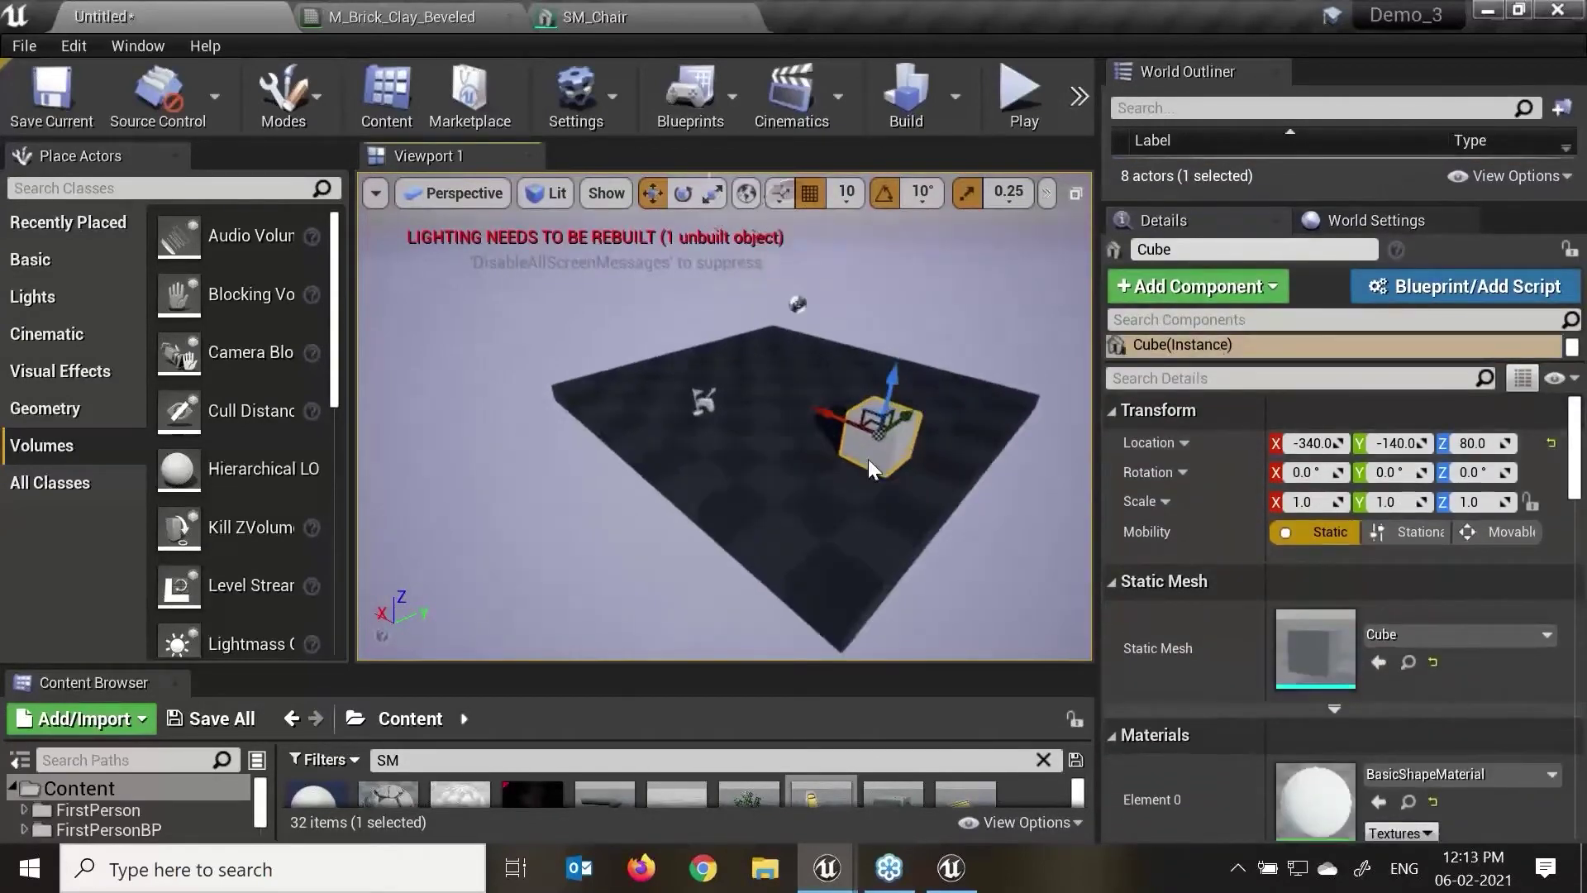
{"action": "left_click_drag", "start_coordinate": [805, 372], "coordinate": [913, 240]}
{"action": "left_click_drag", "start_coordinate": [779, 299], "coordinate": [693, 360]}
Step: Examine the list of components that can be added to the cube, and close it
{"action": "left_click", "coordinate": [1217, 293]}
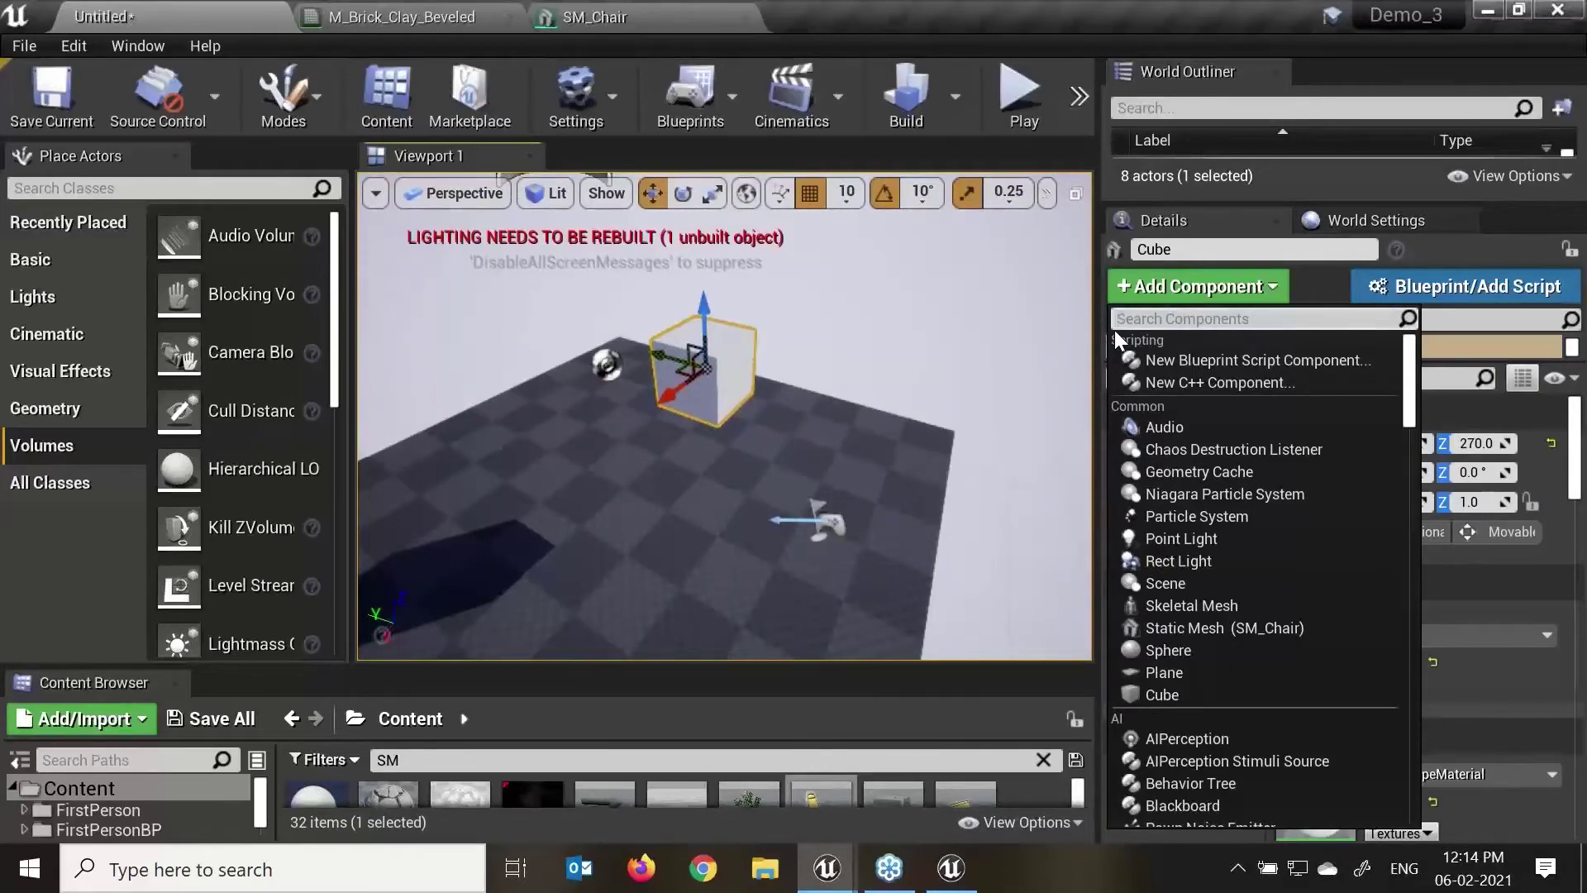
{"action": "right_click_drag", "start_coordinate": [897, 353], "coordinate": [856, 378]}
{"action": "right_click", "coordinate": [481, 330]}
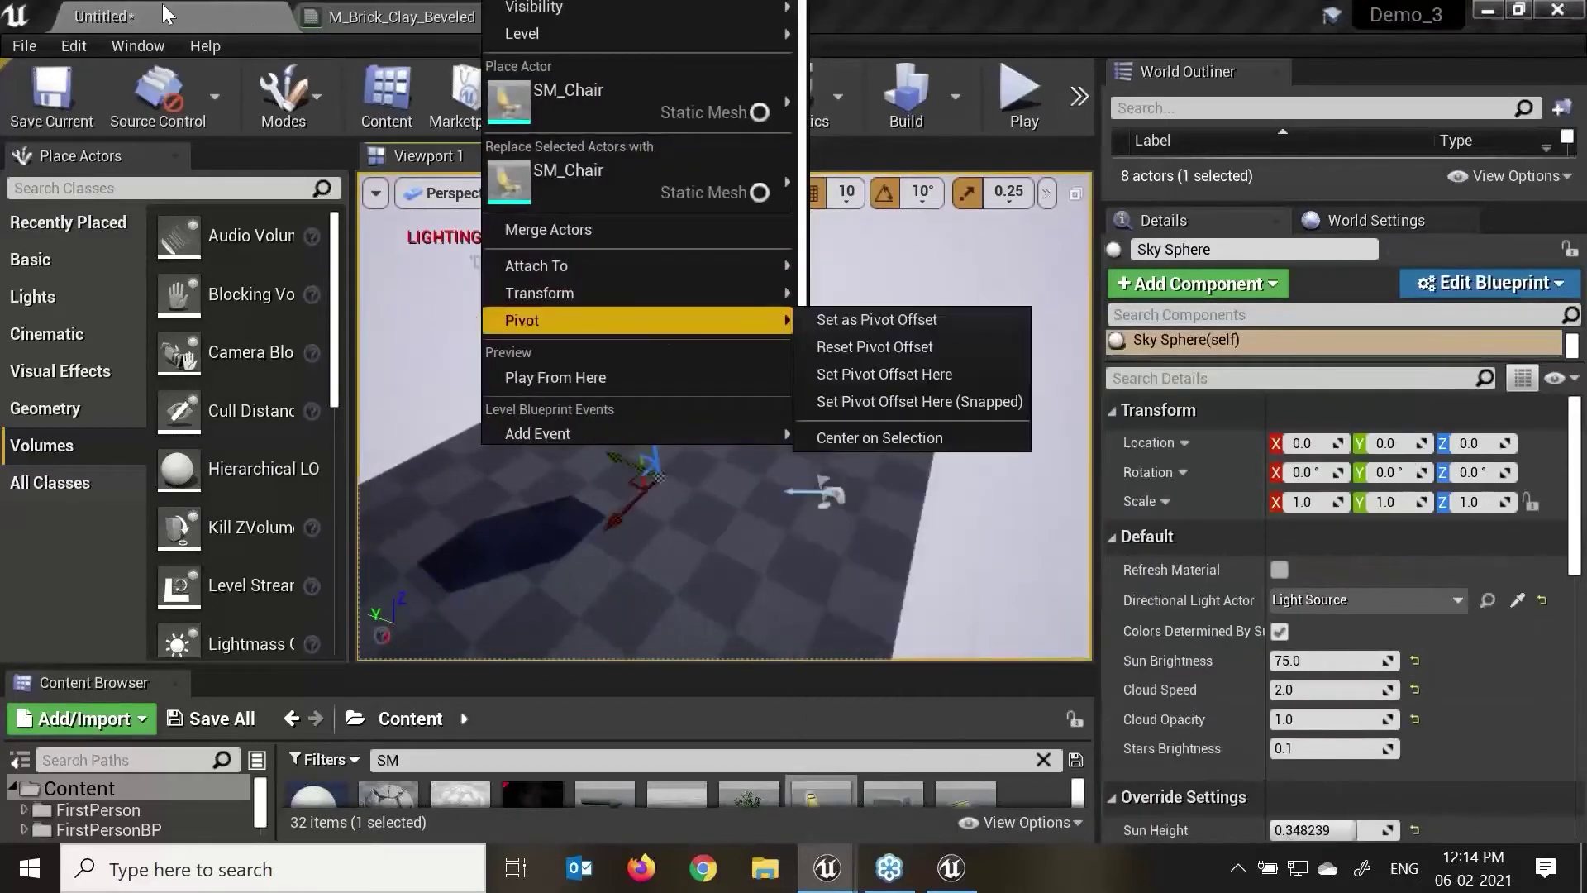
{"action": "left_click", "coordinate": [162, 14]}
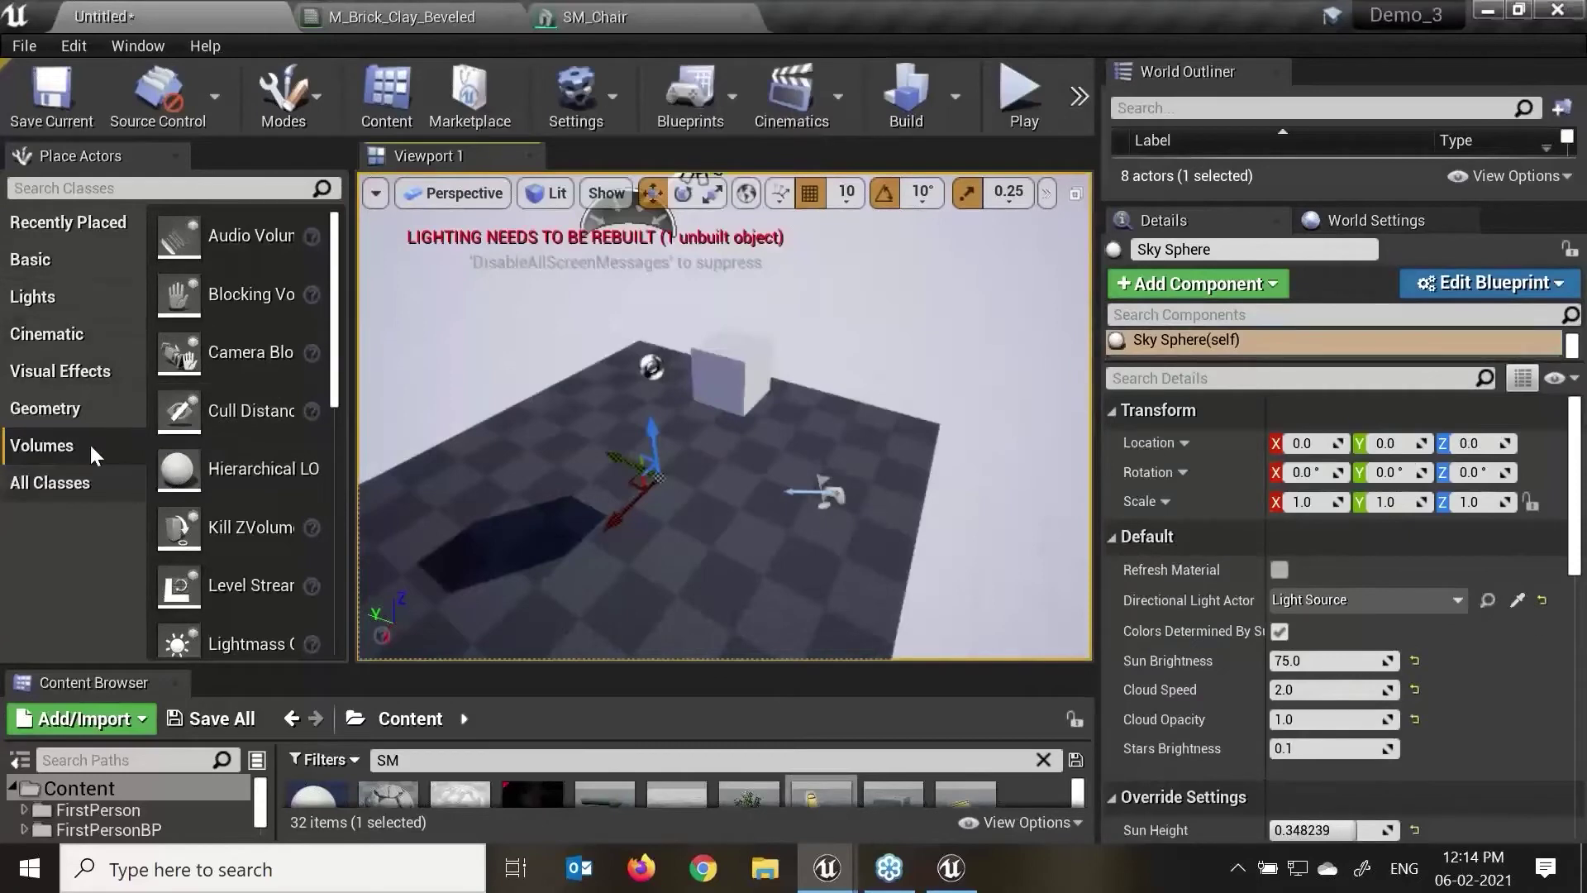
Step: Place an additive Cylinder geometry brush on the floor
{"action": "left_click", "coordinate": [116, 408]}
{"action": "mouse_move", "coordinate": [221, 340]}
{"action": "left_mouse_down"}
{"action": "mouse_move", "coordinate": [637, 354]}
{"action": "mouse_move", "coordinate": [582, 467]}
{"action": "mouse_move", "coordinate": [567, 429]}
{"action": "mouse_move", "coordinate": [579, 409]}
{"action": "mouse_move", "coordinate": [641, 476]}
{"action": "left_mouse_up"}
{"action": "key", "text": "f"}
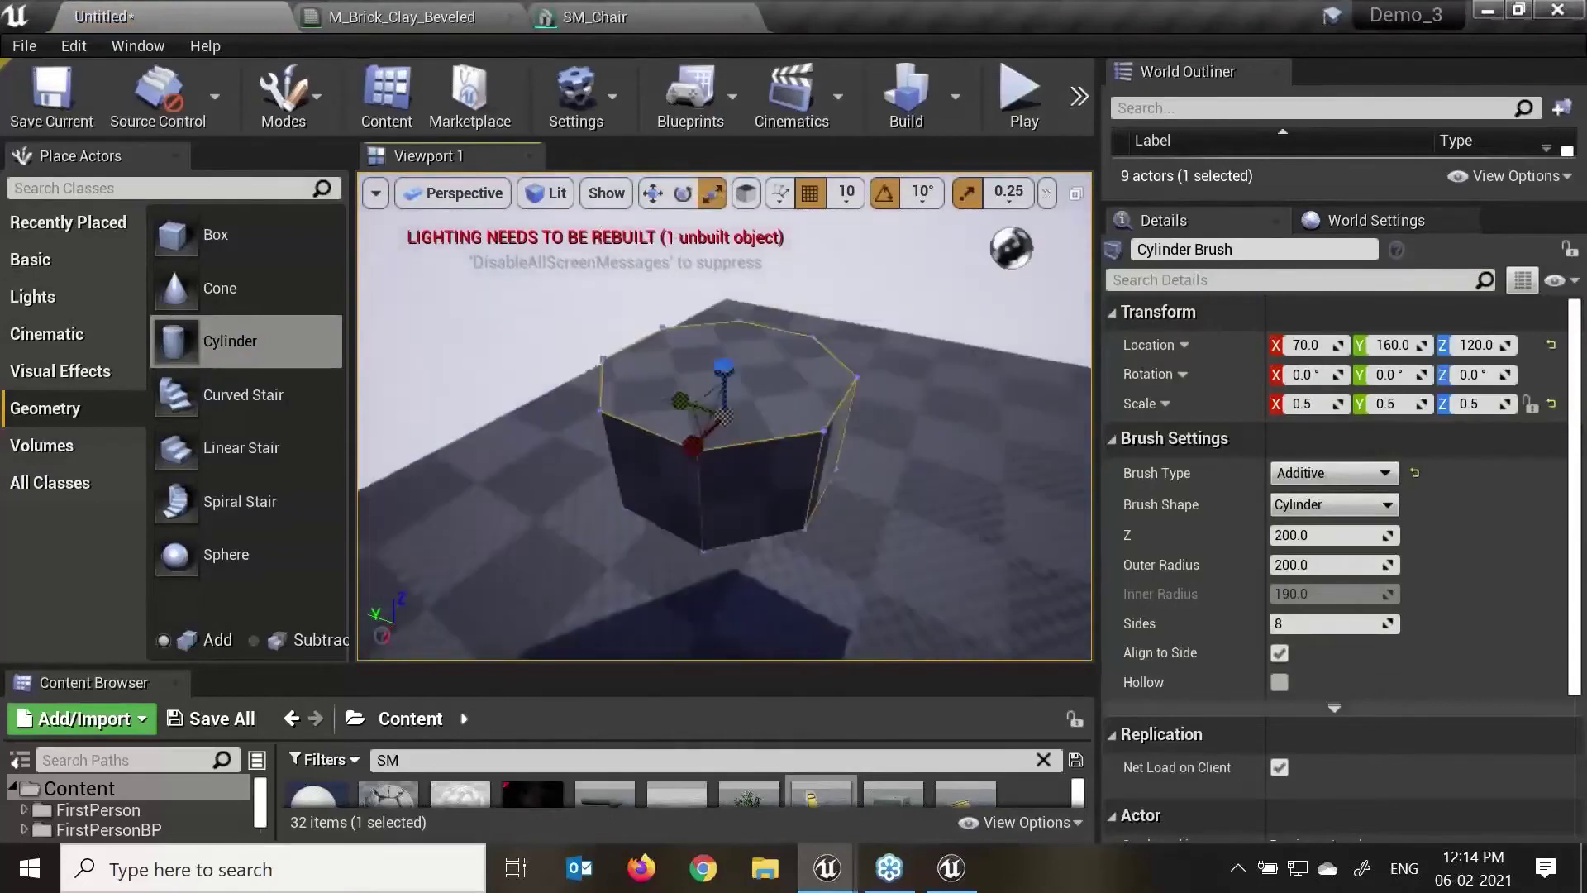
Step: Scale the cylinder brush to 0.25 in X and Y and 3.0 in Z
{"action": "mouse_move", "coordinate": [726, 422]}
{"action": "left_mouse_down"}
{"action": "mouse_move", "coordinate": [724, 388]}
{"action": "mouse_move", "coordinate": [729, 488]}
{"action": "left_mouse_up"}
{"action": "key", "text": "f"}
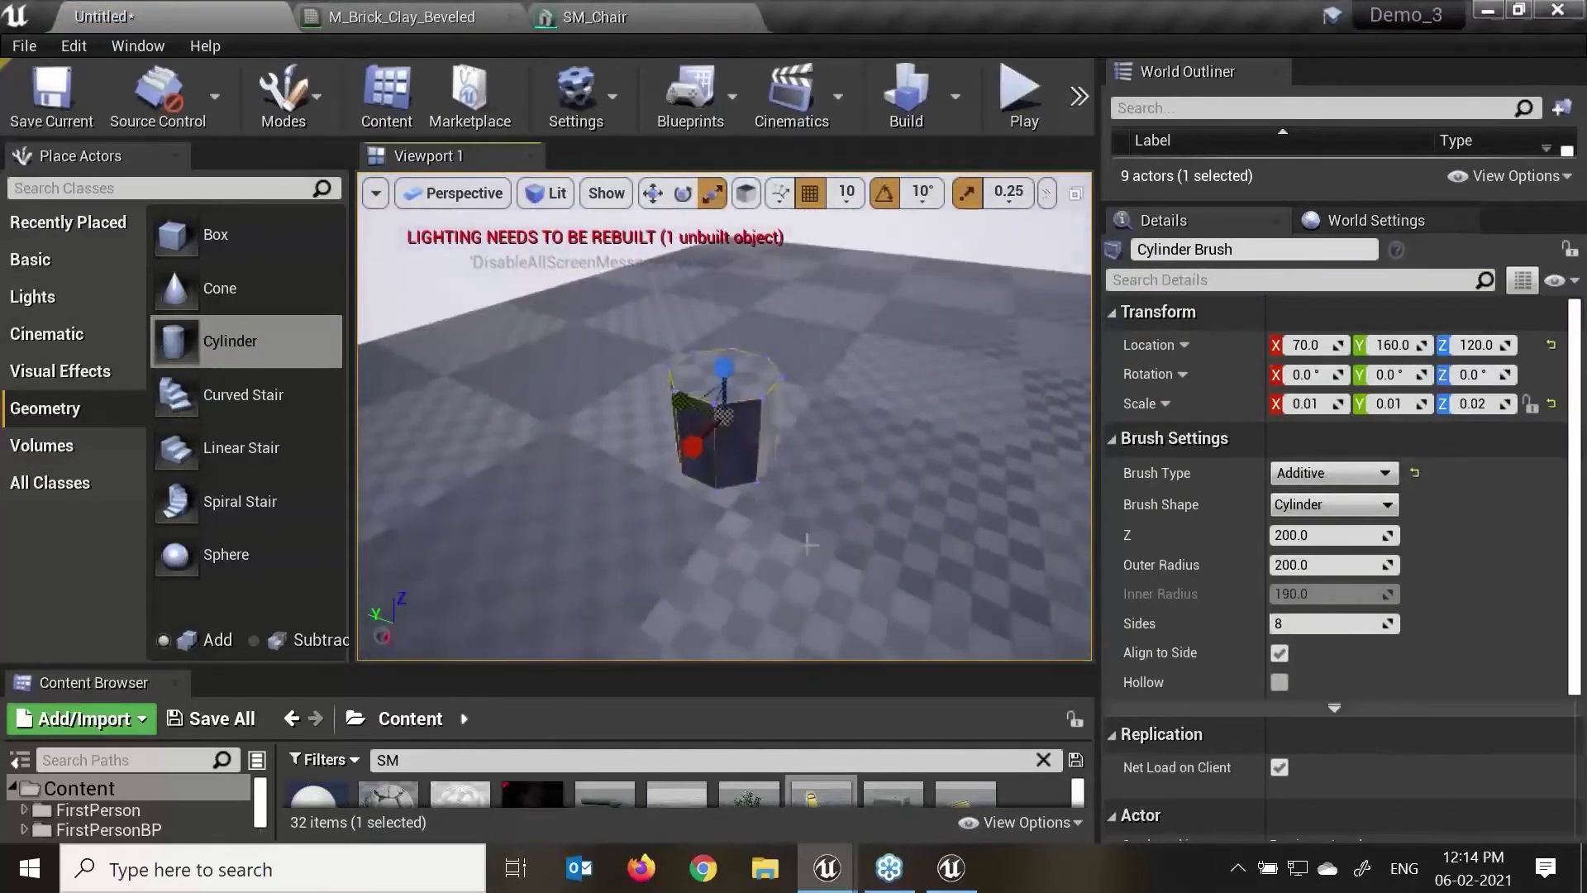
{"action": "scroll", "coordinate": [726, 423], "scroll_direction": "down", "scroll_amount": 3}
{"action": "key", "text": "e"}
{"action": "key", "text": "r"}
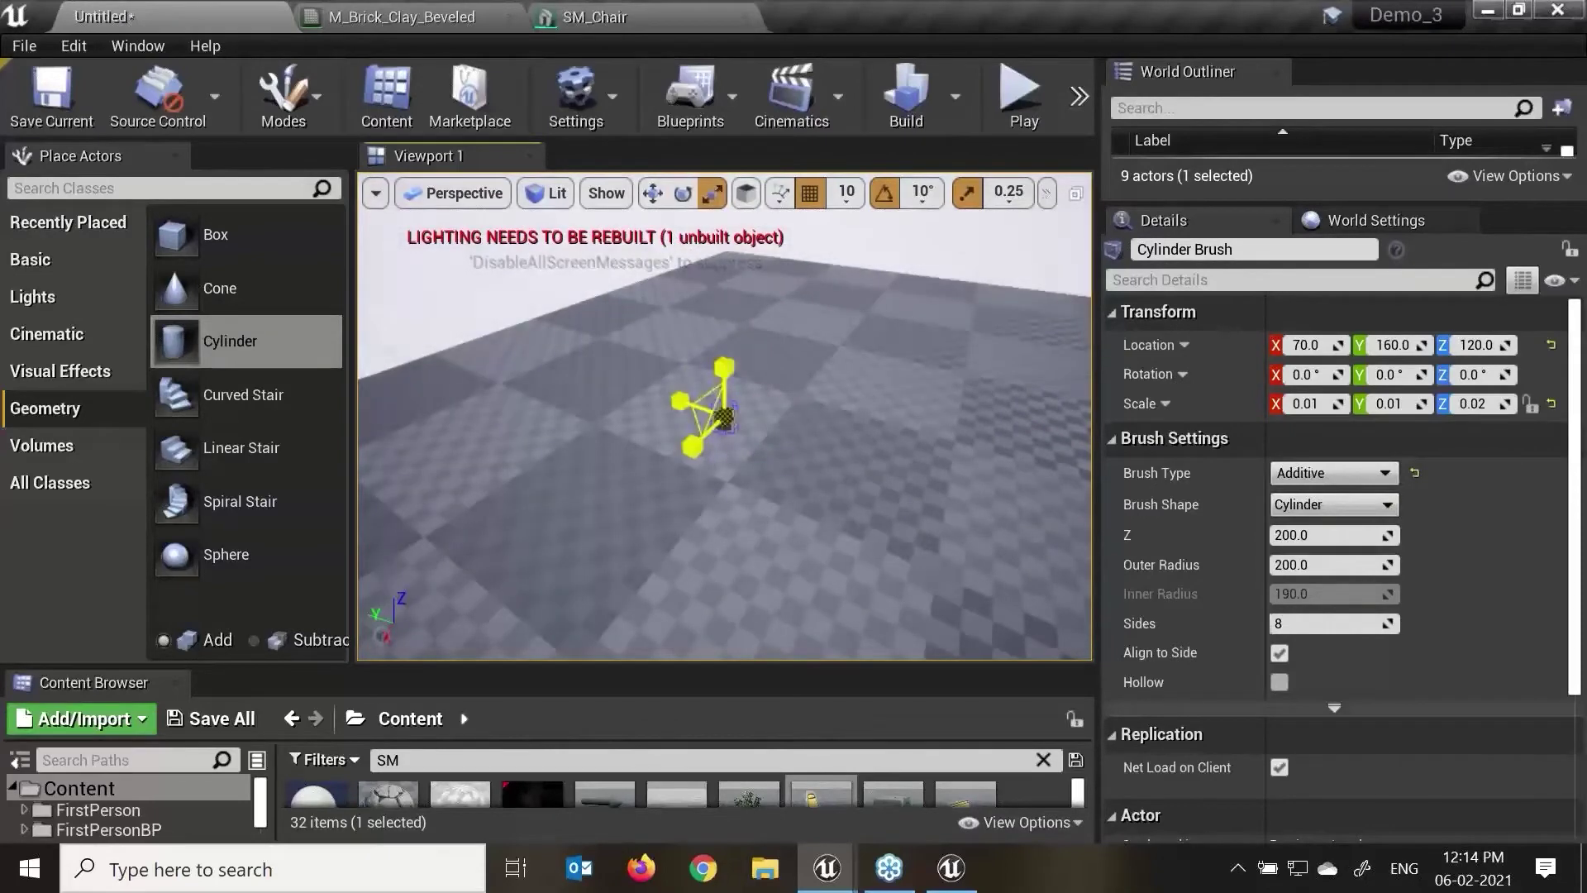
{"action": "left_click_drag", "start_coordinate": [724, 417], "coordinate": [724, 476]}
{"action": "scroll", "coordinate": [724, 418], "scroll_direction": "down", "scroll_amount": 3}
{"action": "left_click_drag", "start_coordinate": [724, 368], "coordinate": [724, 256]}
Step: Rotate the cylinder brush to lie horizontally and move it to X -440, Y 160, Z 250
{"action": "key", "text": "e"}
{"action": "mouse_move", "coordinate": [700, 388]}
{"action": "left_mouse_down"}
{"action": "mouse_move", "coordinate": [642, 520]}
{"action": "mouse_move", "coordinate": [708, 519]}
{"action": "mouse_move", "coordinate": [735, 285]}
{"action": "left_mouse_up"}
{"action": "key", "text": "w"}
{"action": "scroll", "coordinate": [928, 482], "scroll_direction": "down", "scroll_amount": 5}
{"action": "left_click_drag", "start_coordinate": [928, 482], "coordinate": [675, 443], "text": "alt"}
{"action": "right_click_drag", "start_coordinate": [675, 442], "coordinate": [682, 377]}
{"action": "left_click_drag", "start_coordinate": [800, 372], "coordinate": [558, 334]}
{"action": "scroll", "coordinate": [542, 305], "scroll_direction": "up", "scroll_amount": 4}
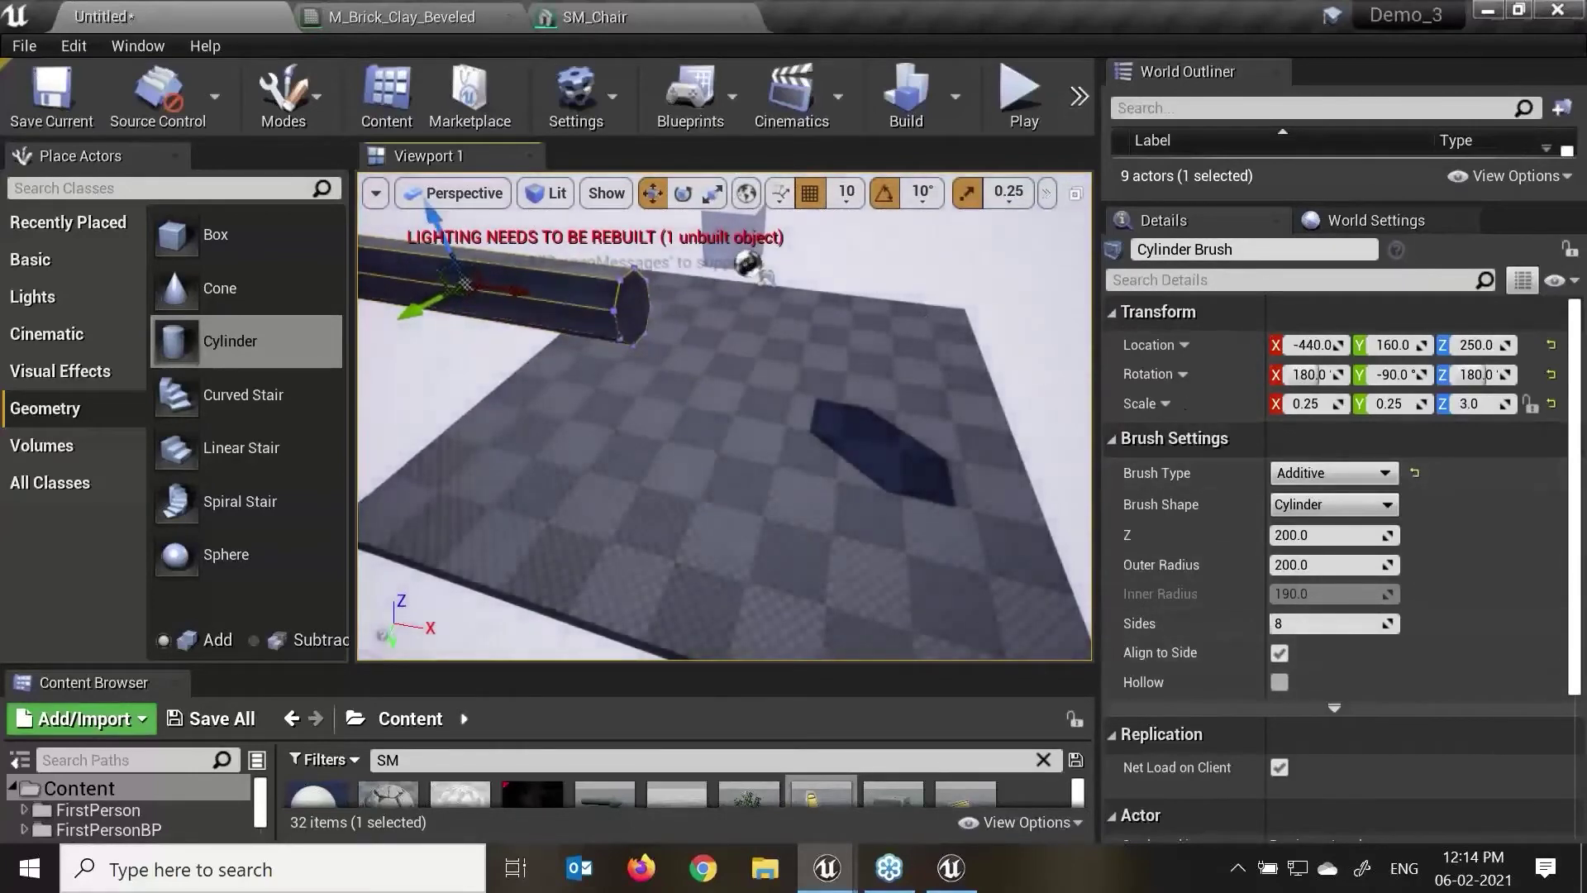
Step: Delete the cylinder brush from the level
{"action": "left_click", "coordinate": [924, 304]}
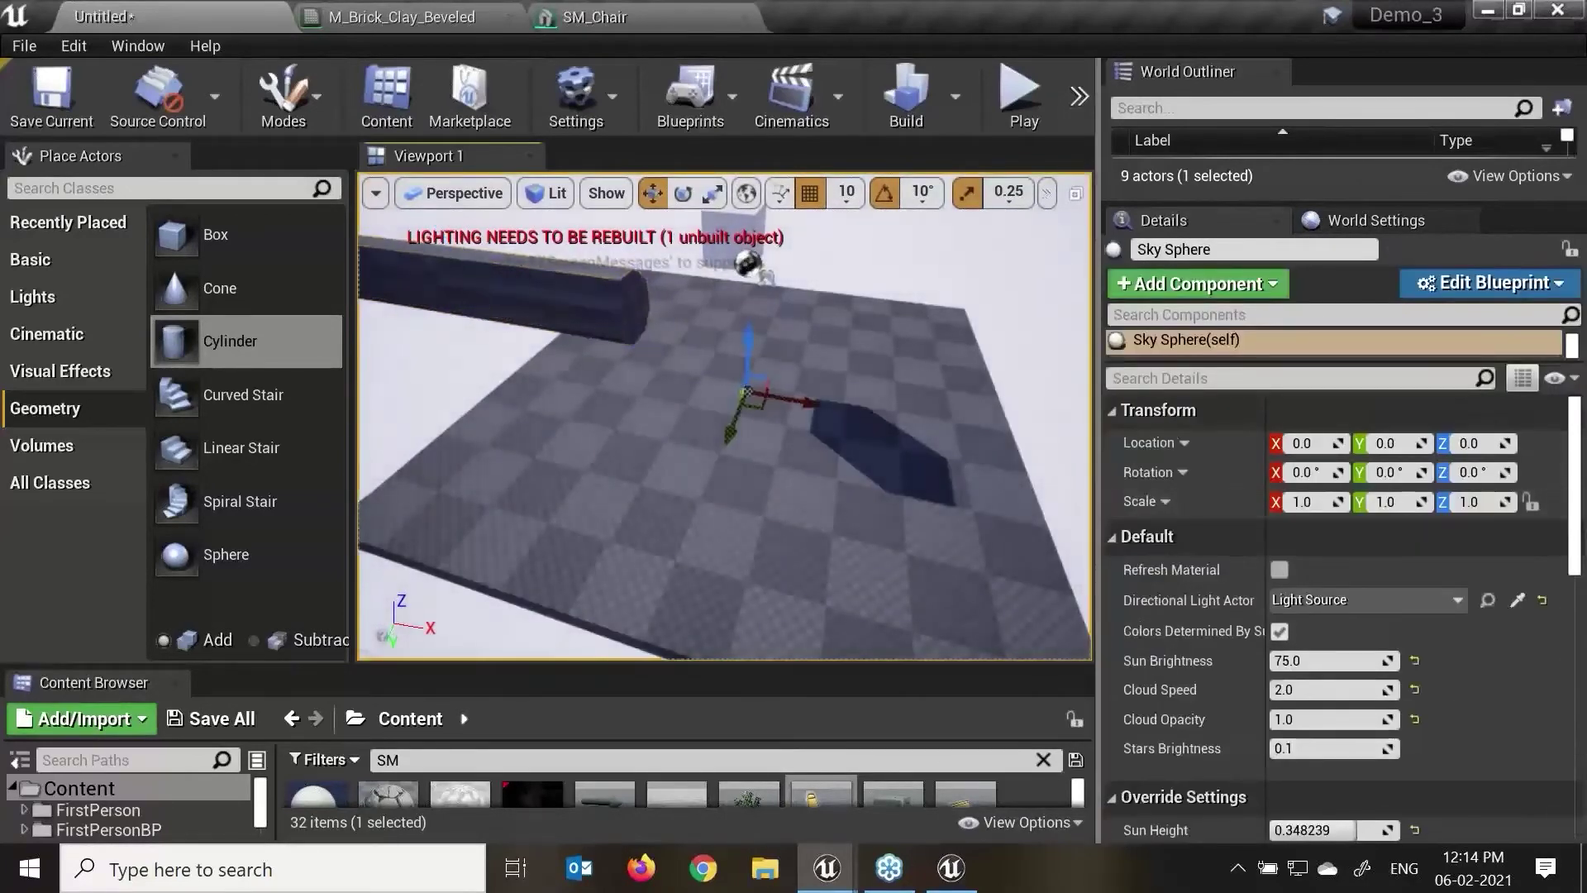
{"action": "key", "text": "ctrl+z"}
{"action": "scroll", "coordinate": [1006, 503], "scroll_direction": "down", "scroll_amount": 4}
{"action": "scroll", "coordinate": [531, 362], "scroll_direction": "up", "scroll_amount": 4}
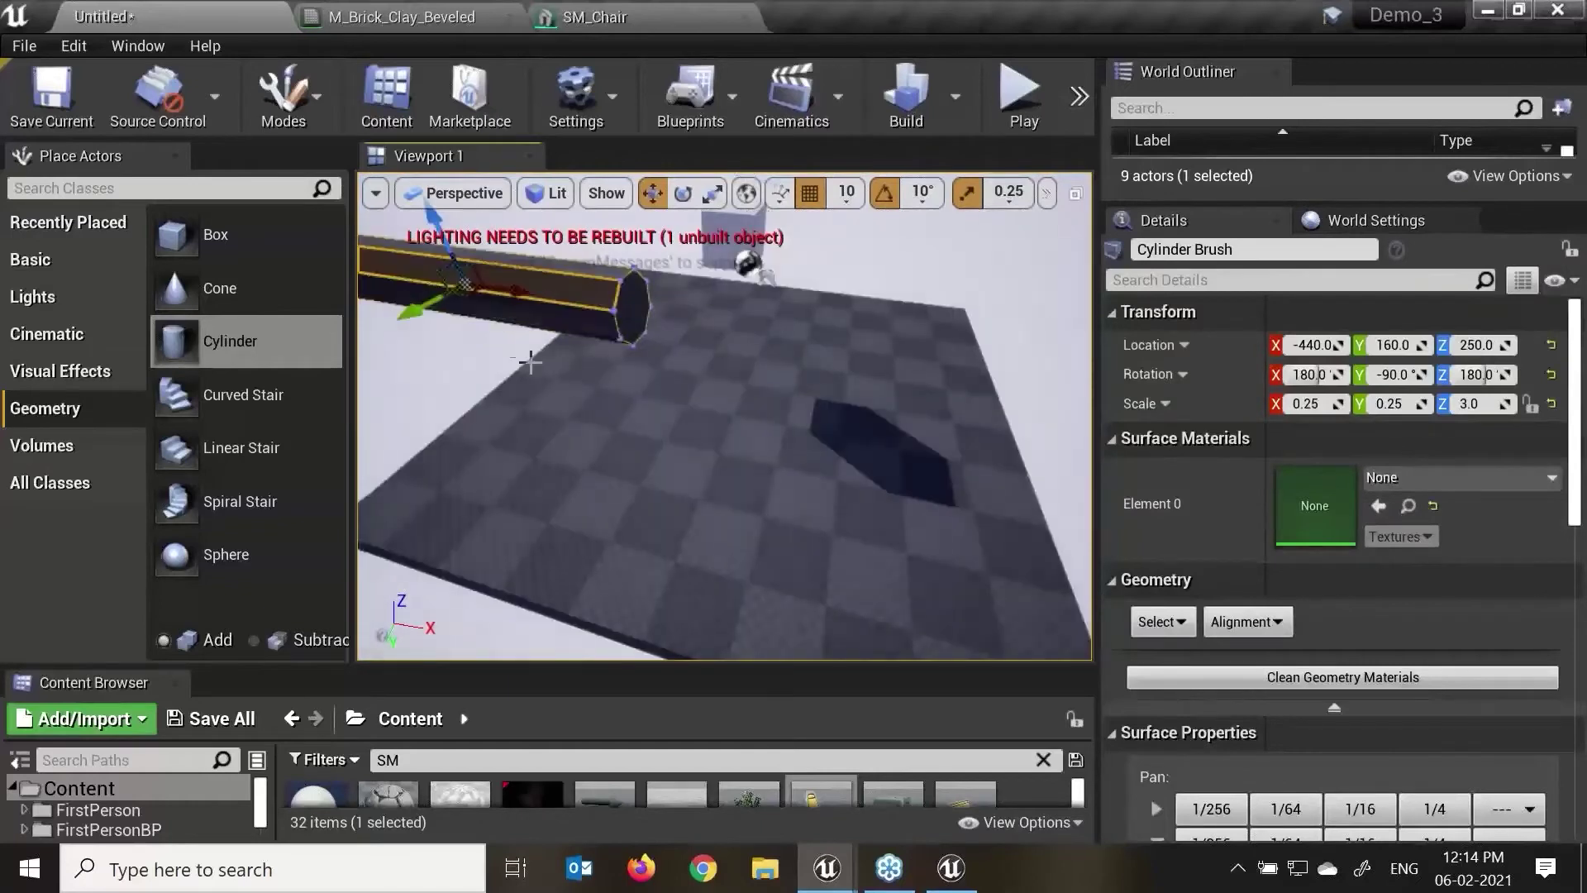
{"action": "key", "text": "Delete"}
Step: Place a basic Cylinder static mesh on the floor and rotate it to lie horizontally
{"action": "left_click", "coordinate": [50, 262]}
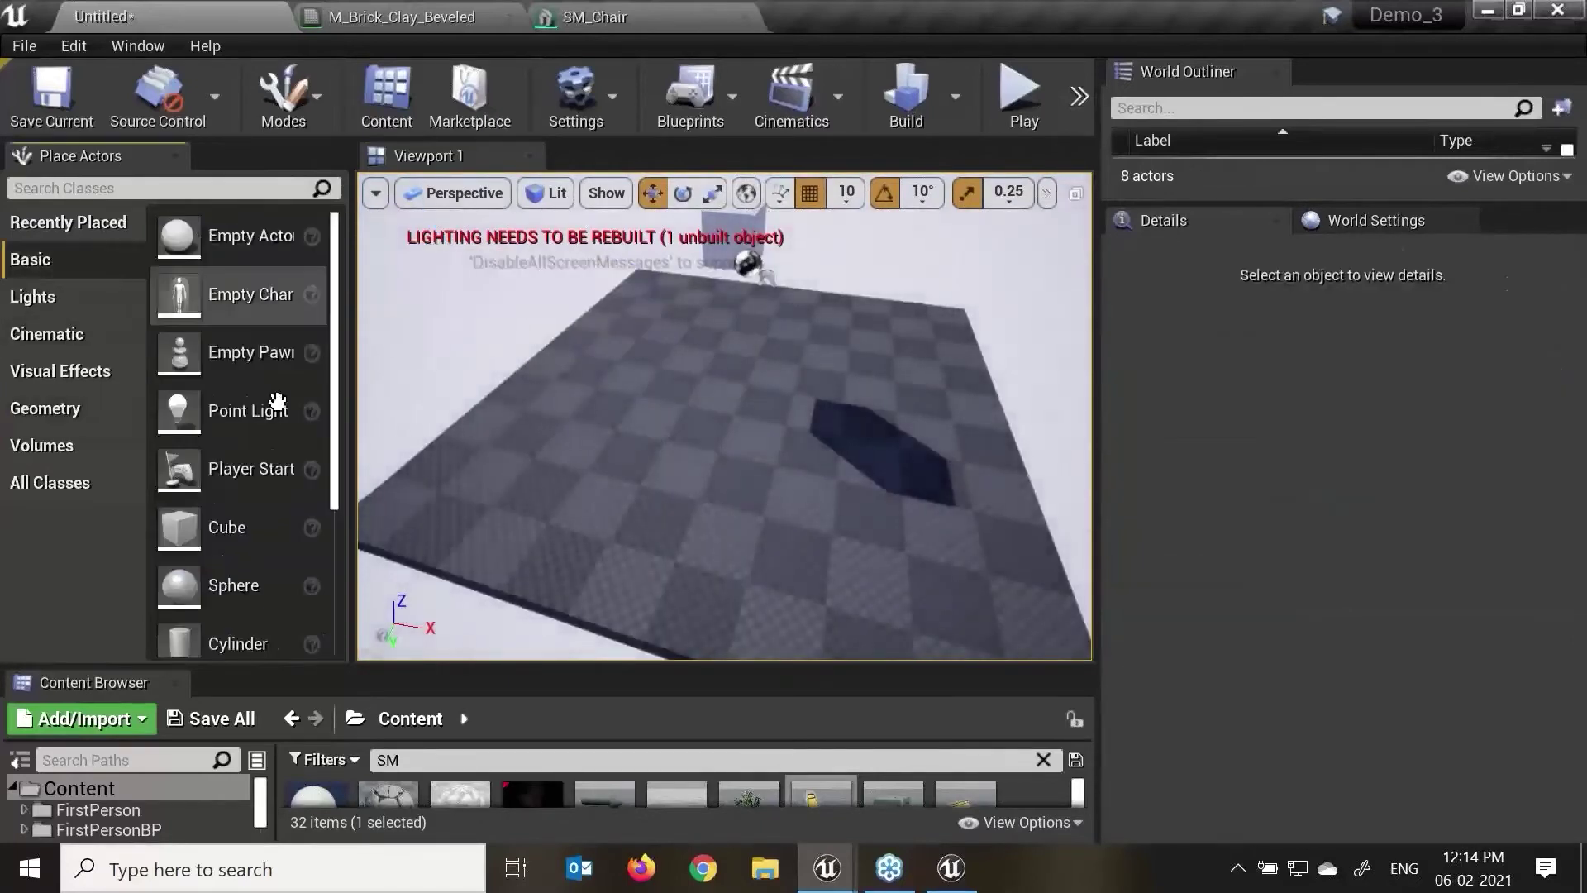
{"action": "left_click_drag", "start_coordinate": [231, 643], "coordinate": [690, 436]}
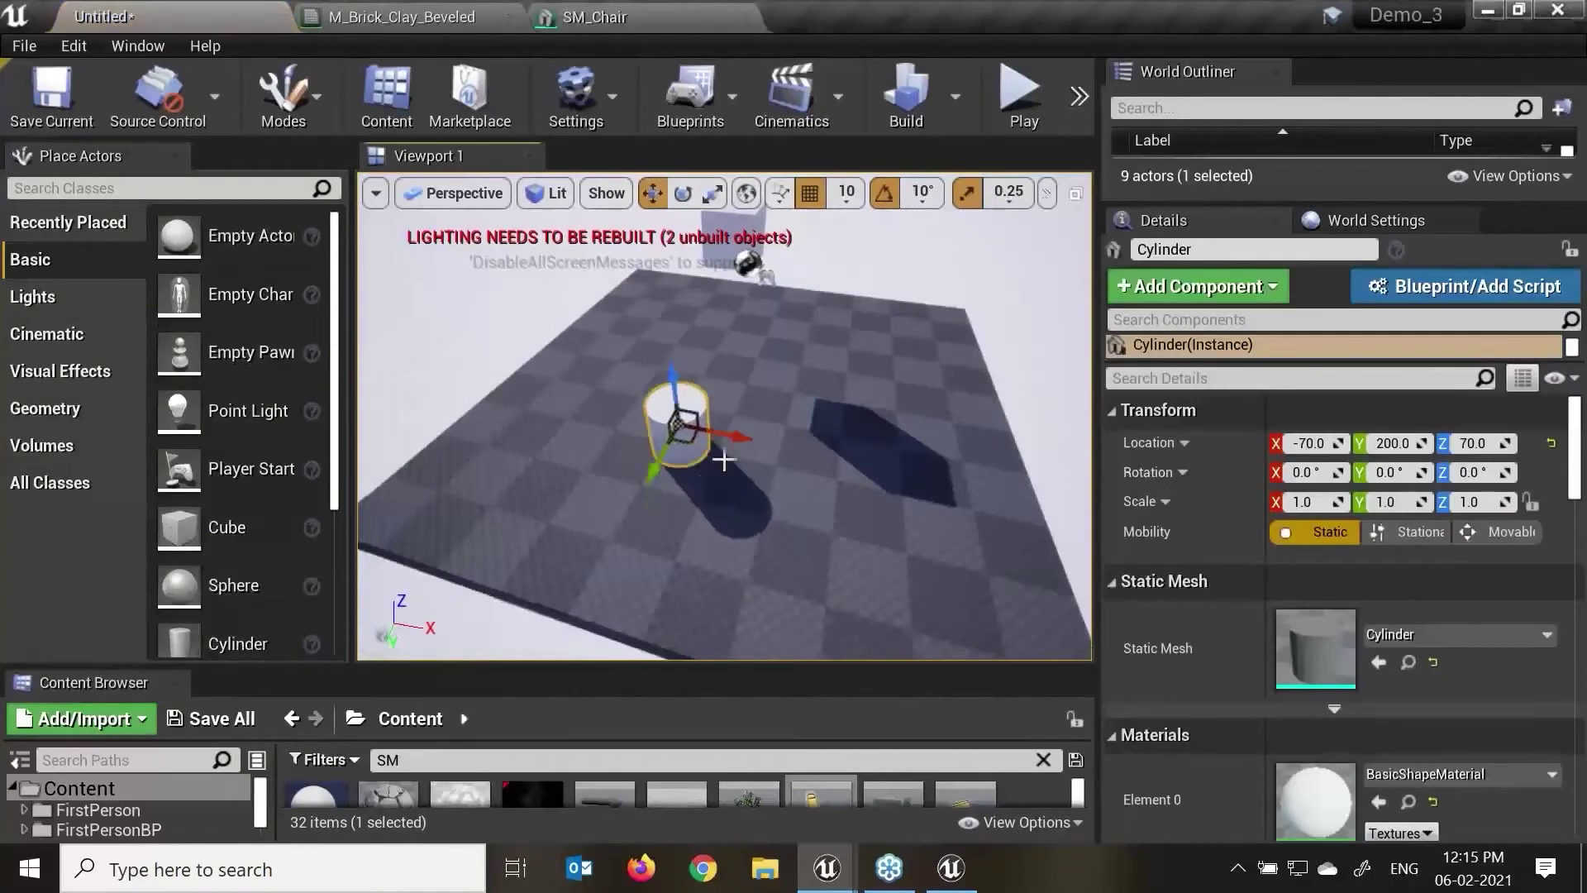
{"action": "key", "text": "e"}
{"action": "left_click_drag", "start_coordinate": [746, 387], "coordinate": [702, 475]}
Step: Stretch the cylinder lengthwise to a Z scale of 3.25 and raise it to a Z location of 110
{"action": "key", "text": "f"}
{"action": "scroll", "coordinate": [783, 428], "scroll_direction": "down", "scroll_amount": 5}
{"action": "left_click_drag", "start_coordinate": [782, 428], "coordinate": [833, 461], "text": "alt"}
{"action": "key", "text": "r"}
{"action": "left_click_drag", "start_coordinate": [766, 415], "coordinate": [860, 419]}
{"action": "key", "text": "w"}
{"action": "mouse_move", "coordinate": [714, 363]}
{"action": "left_mouse_down"}
{"action": "mouse_move", "coordinate": [714, 319]}
{"action": "mouse_move", "coordinate": [715, 335]}
{"action": "left_mouse_up"}
{"action": "left_click_drag", "start_coordinate": [750, 420], "coordinate": [750, 388], "text": "alt"}
Step: Add a Spot Light component to the cylinder and enlarge the component list to show its hierarchy
{"action": "left_click", "coordinate": [1217, 296]}
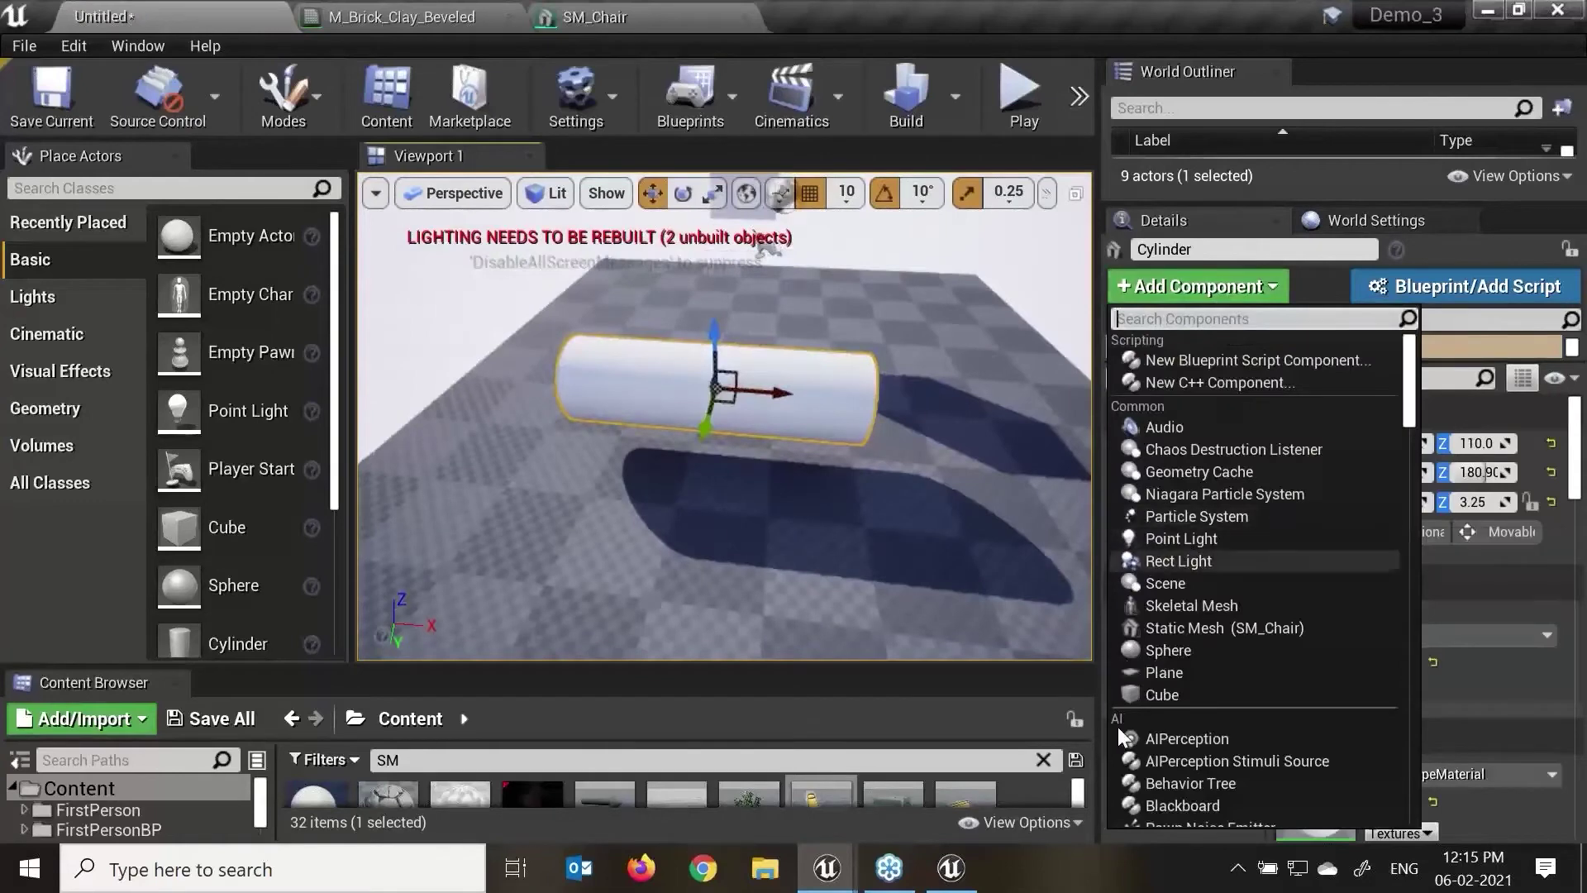
{"action": "scroll", "coordinate": [1406, 550], "scroll_direction": "down", "scroll_amount": 5}
{"action": "mouse_move", "coordinate": [1407, 551]}
{"action": "left_mouse_down"}
{"action": "mouse_move", "coordinate": [1419, 701]}
{"action": "mouse_move", "coordinate": [1440, 568]}
{"action": "mouse_move", "coordinate": [1413, 569]}
{"action": "left_mouse_up"}
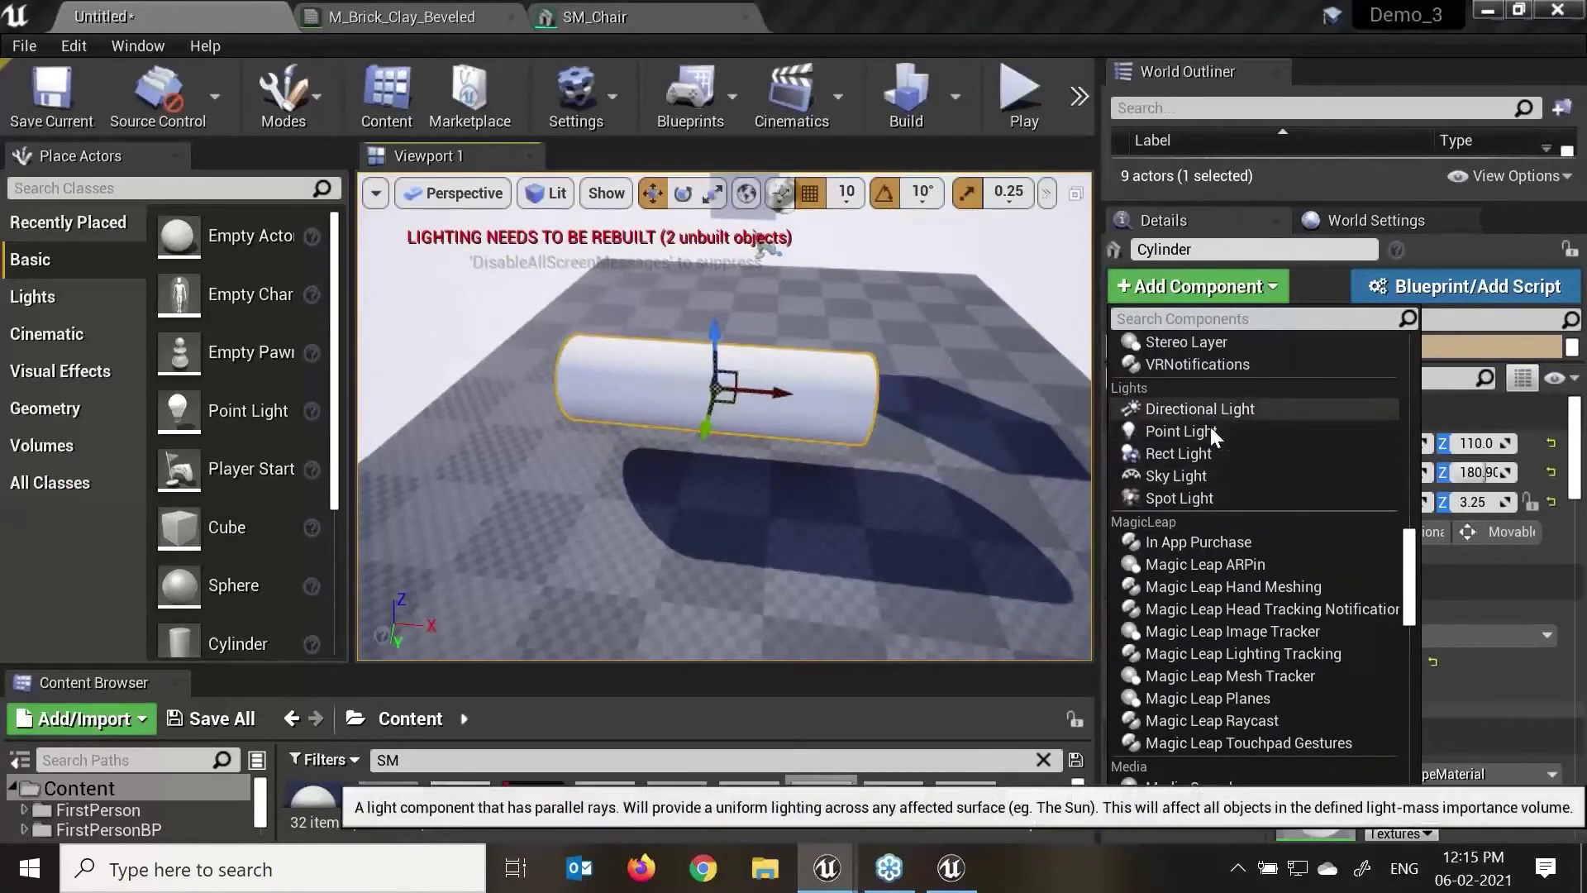
{"action": "left_click", "coordinate": [1196, 496]}
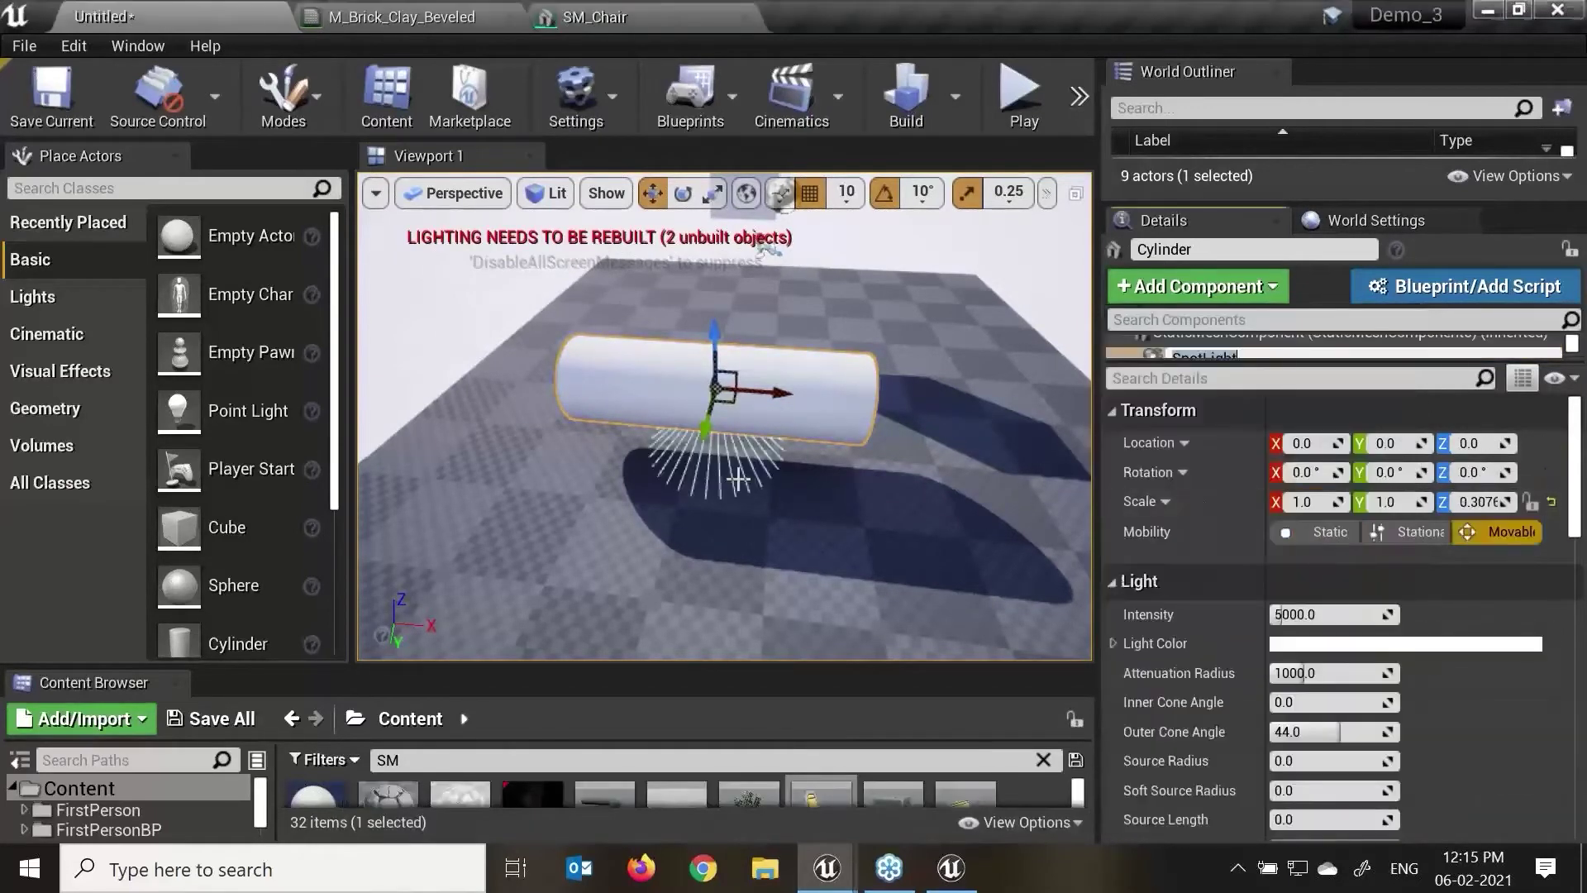
{"action": "left_click_drag", "start_coordinate": [724, 496], "coordinate": [793, 496], "text": "alt"}
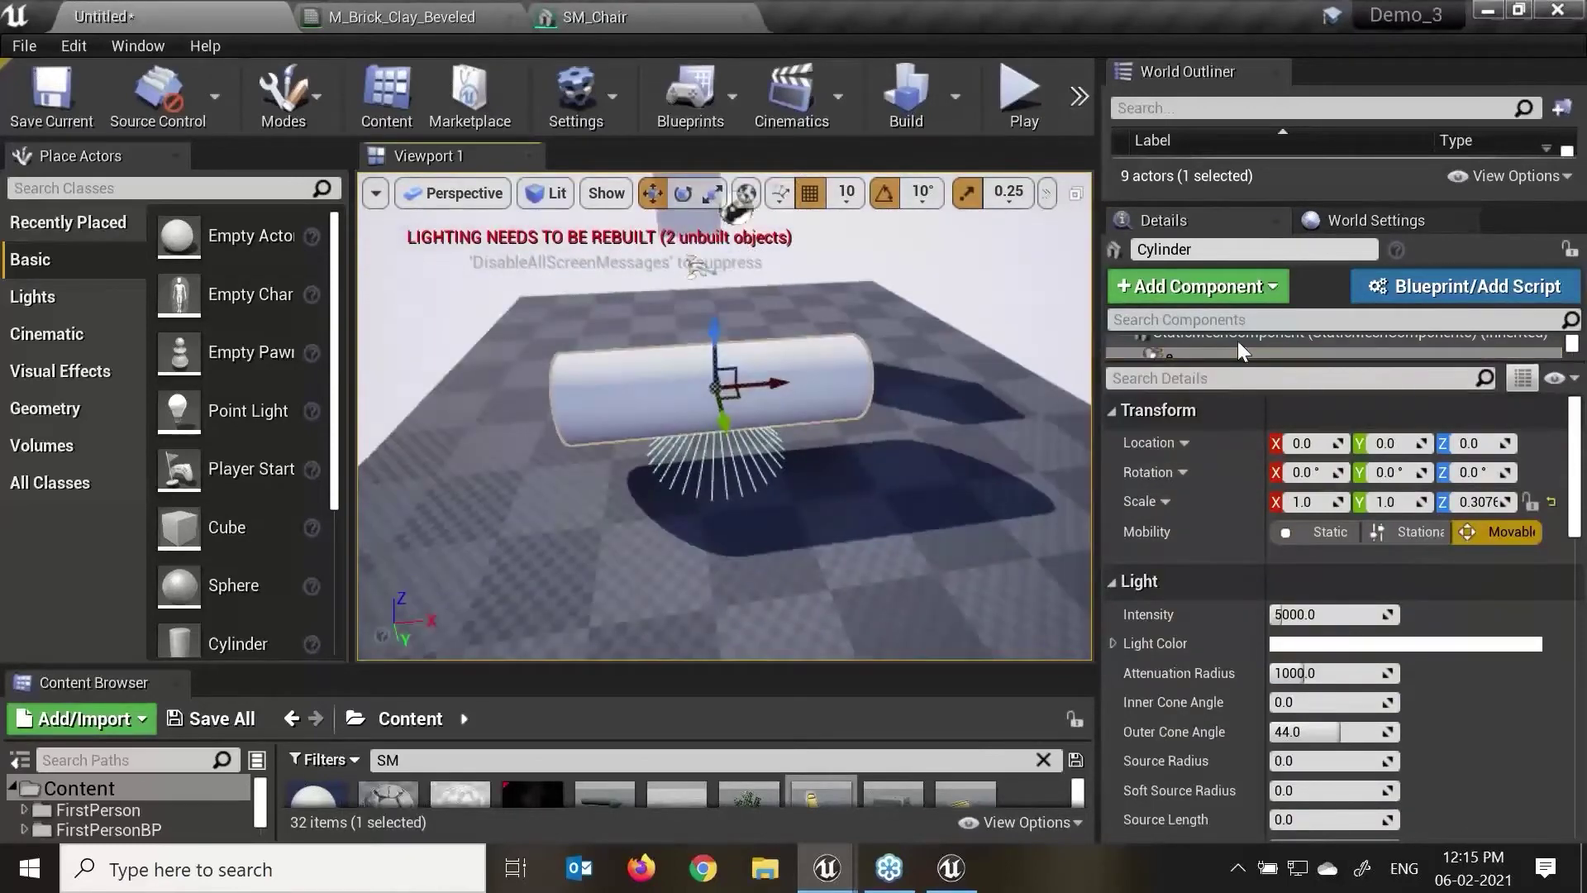
{"action": "left_click_drag", "start_coordinate": [1237, 341], "coordinate": [1252, 490]}
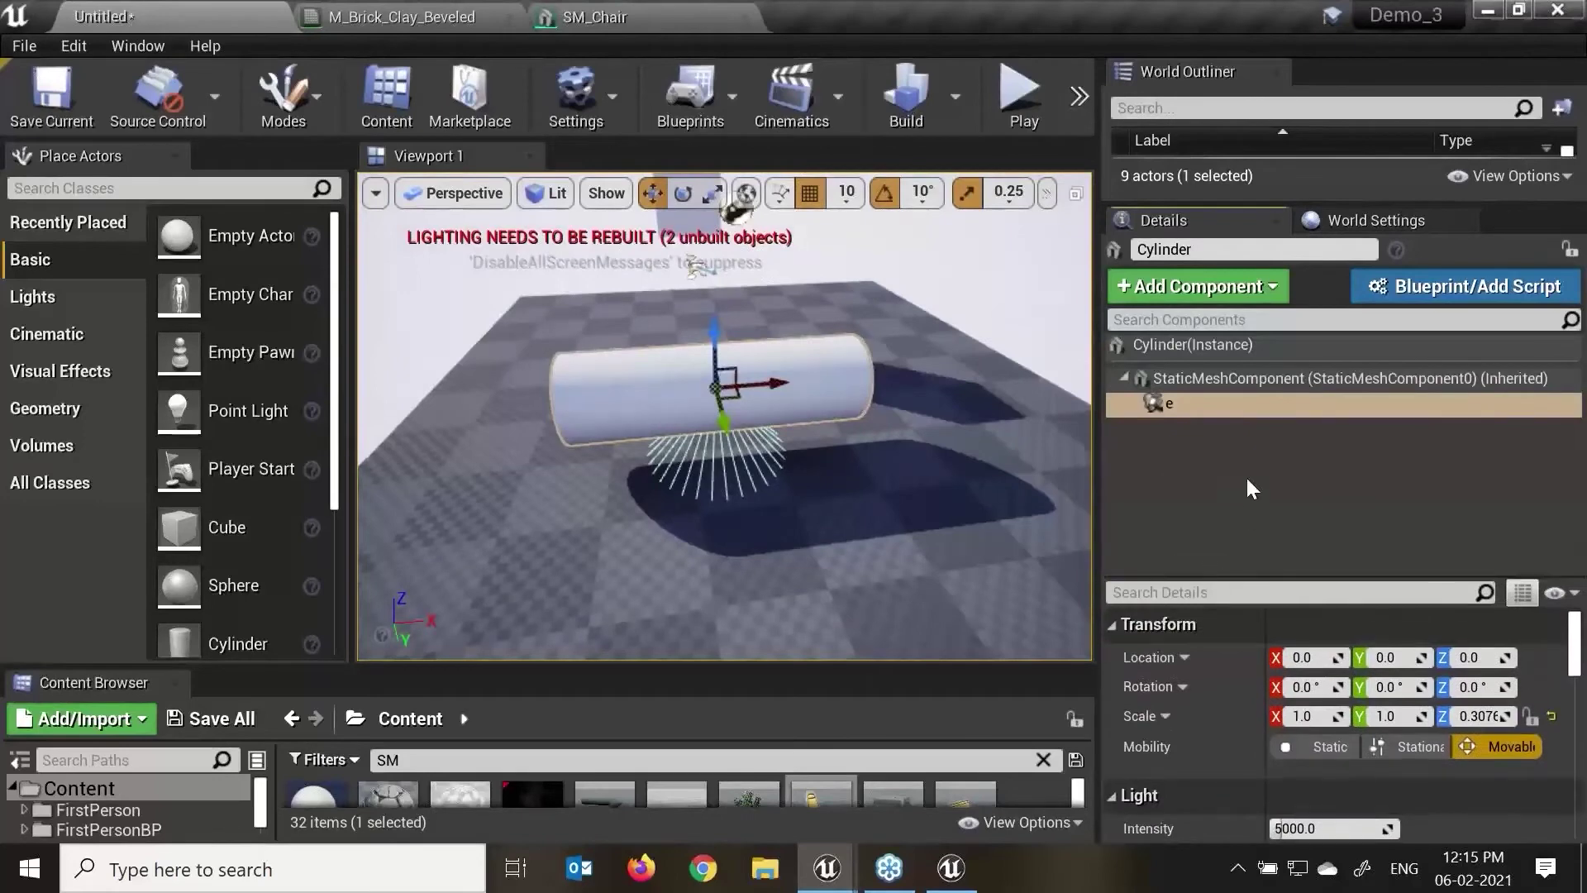
Step: Compare the properties of the cylinder's static mesh and spot light components, enlarging the property list to show the light settings
{"action": "left_click", "coordinate": [1153, 378]}
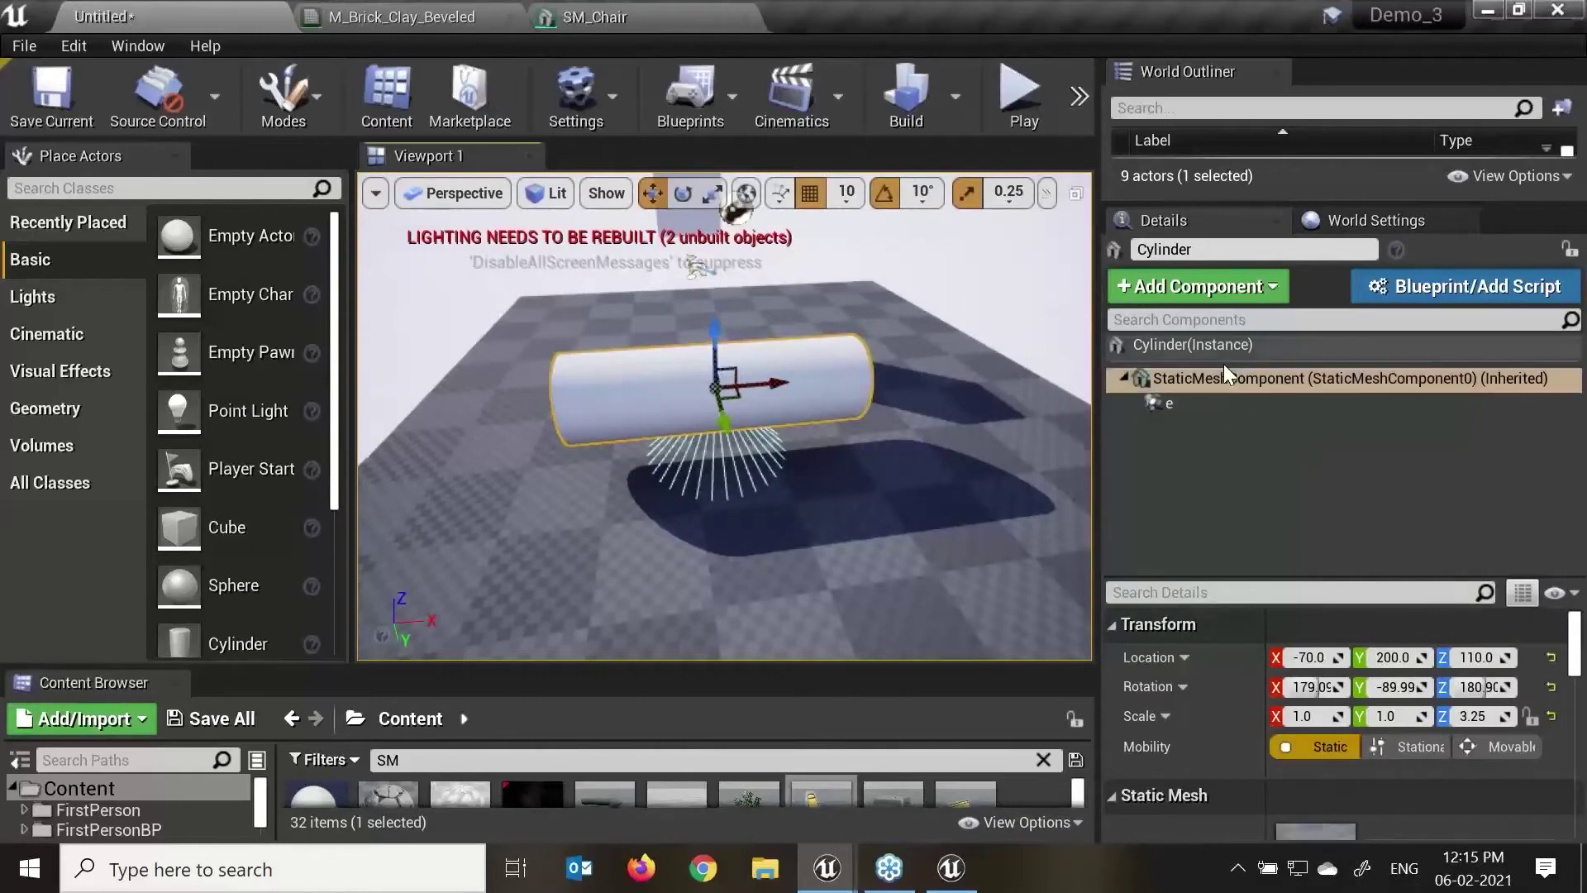
{"action": "left_click", "coordinate": [1222, 402]}
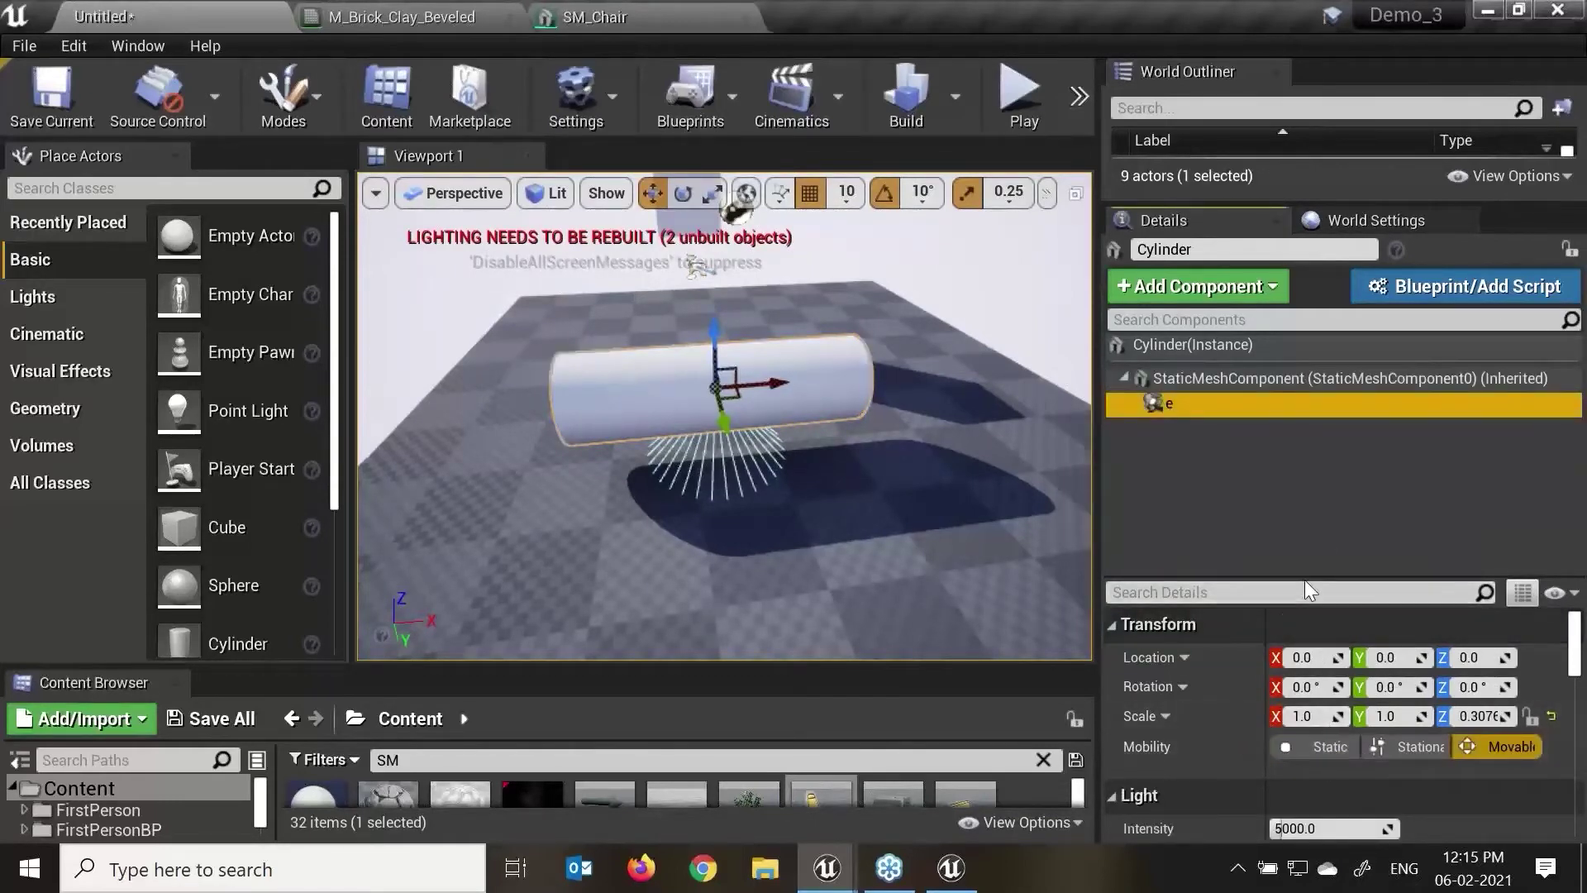
{"action": "left_click_drag", "start_coordinate": [1304, 578], "coordinate": [1312, 457]}
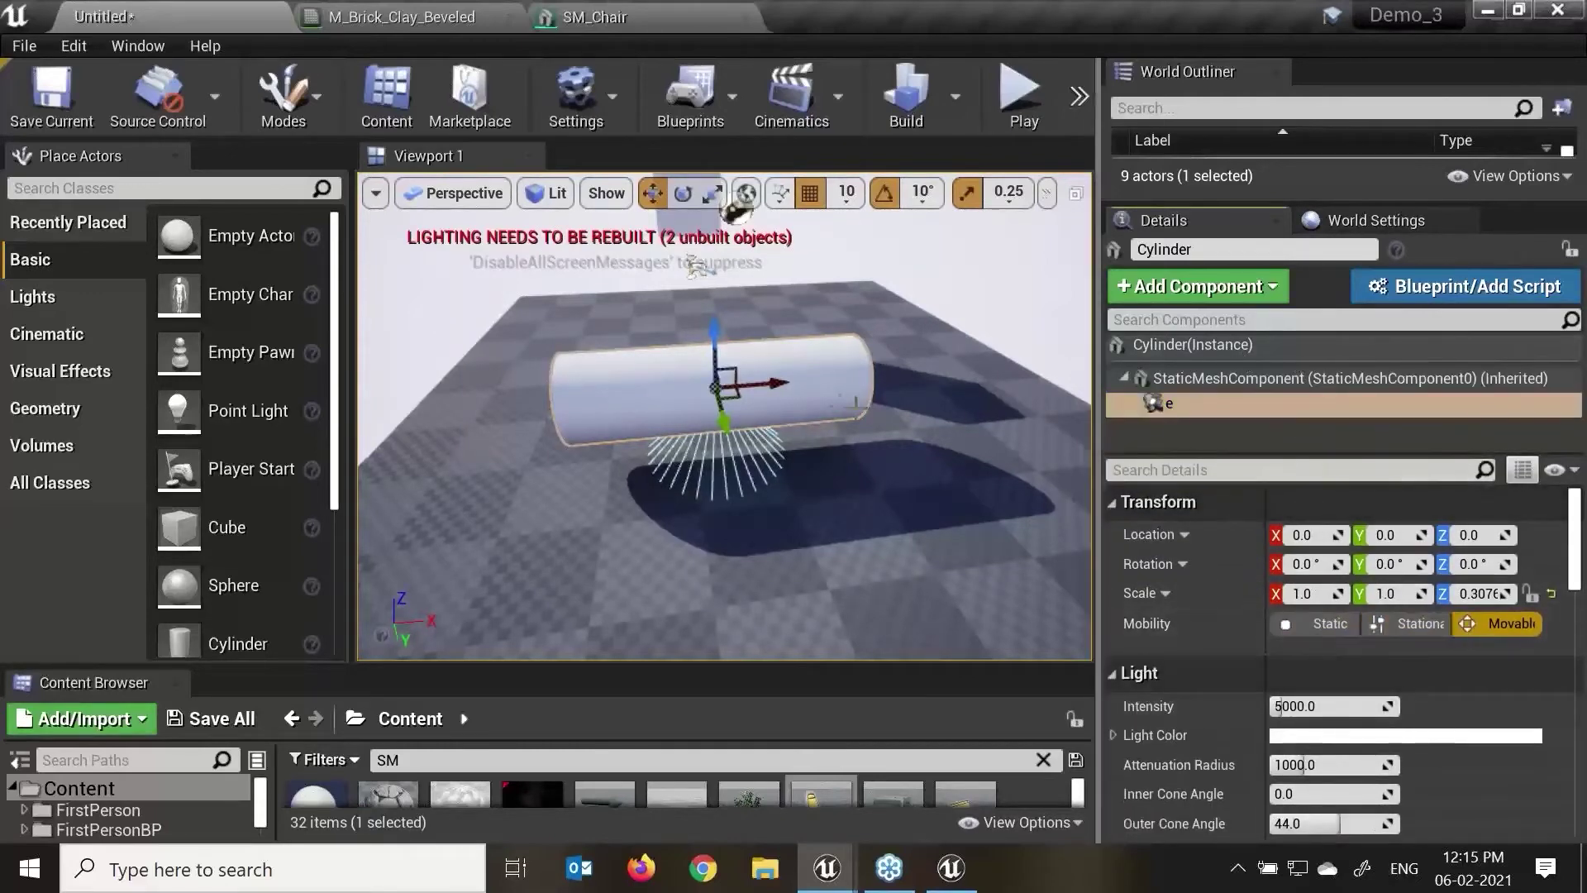
Step: Place a second basic Cylinder on the floor and compare its component list with that of the horizontal lamp cylinder
{"action": "left_click_drag", "start_coordinate": [216, 624], "coordinate": [884, 529]}
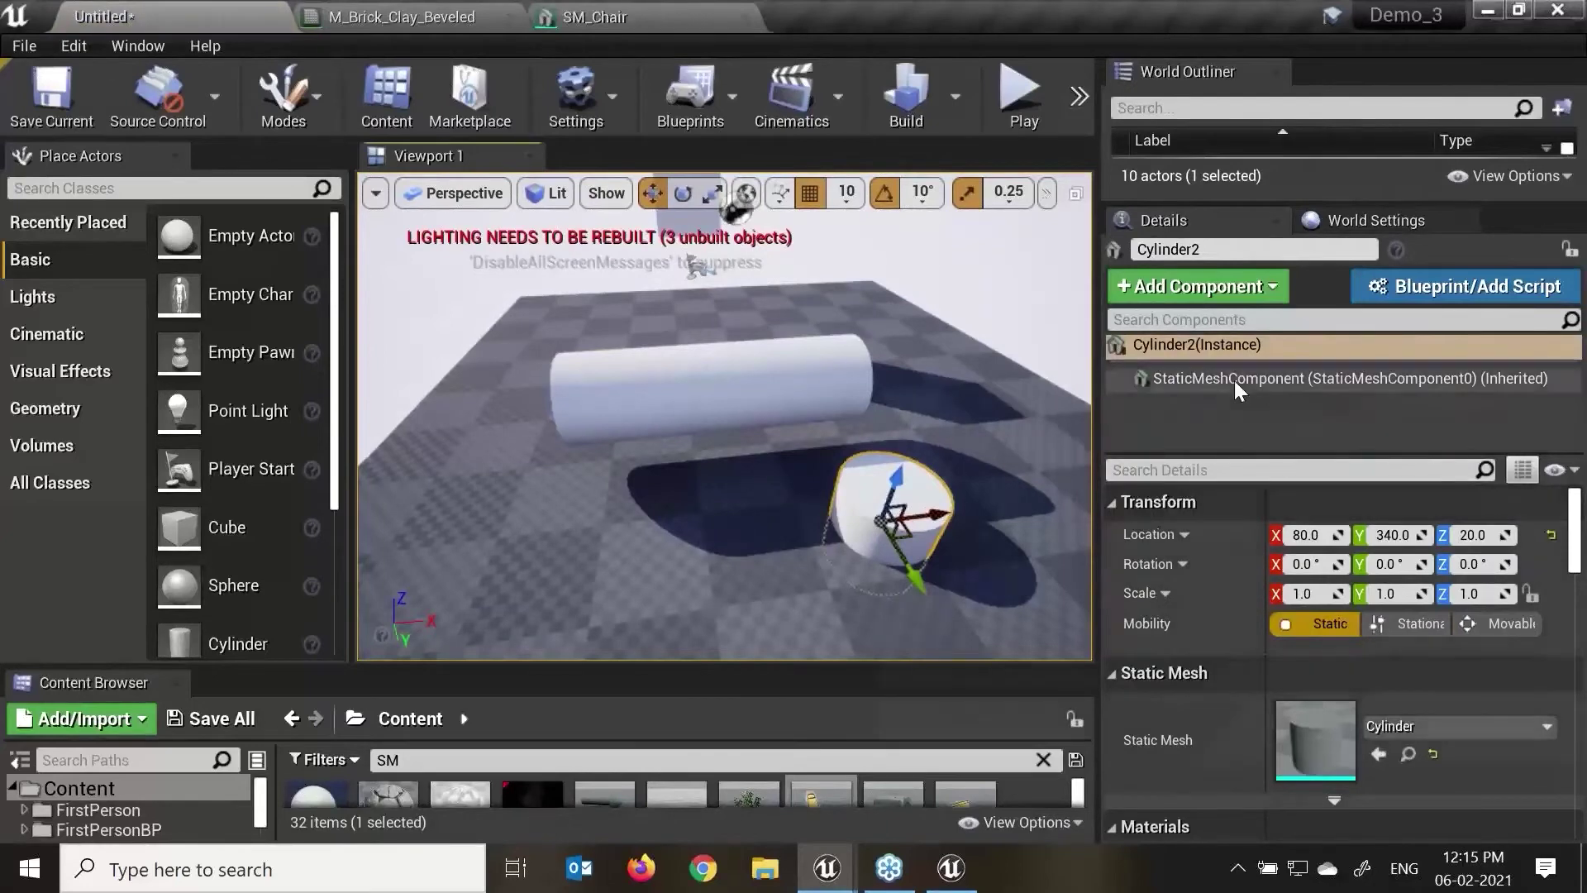
{"action": "mouse_move", "coordinate": [1501, 379]}
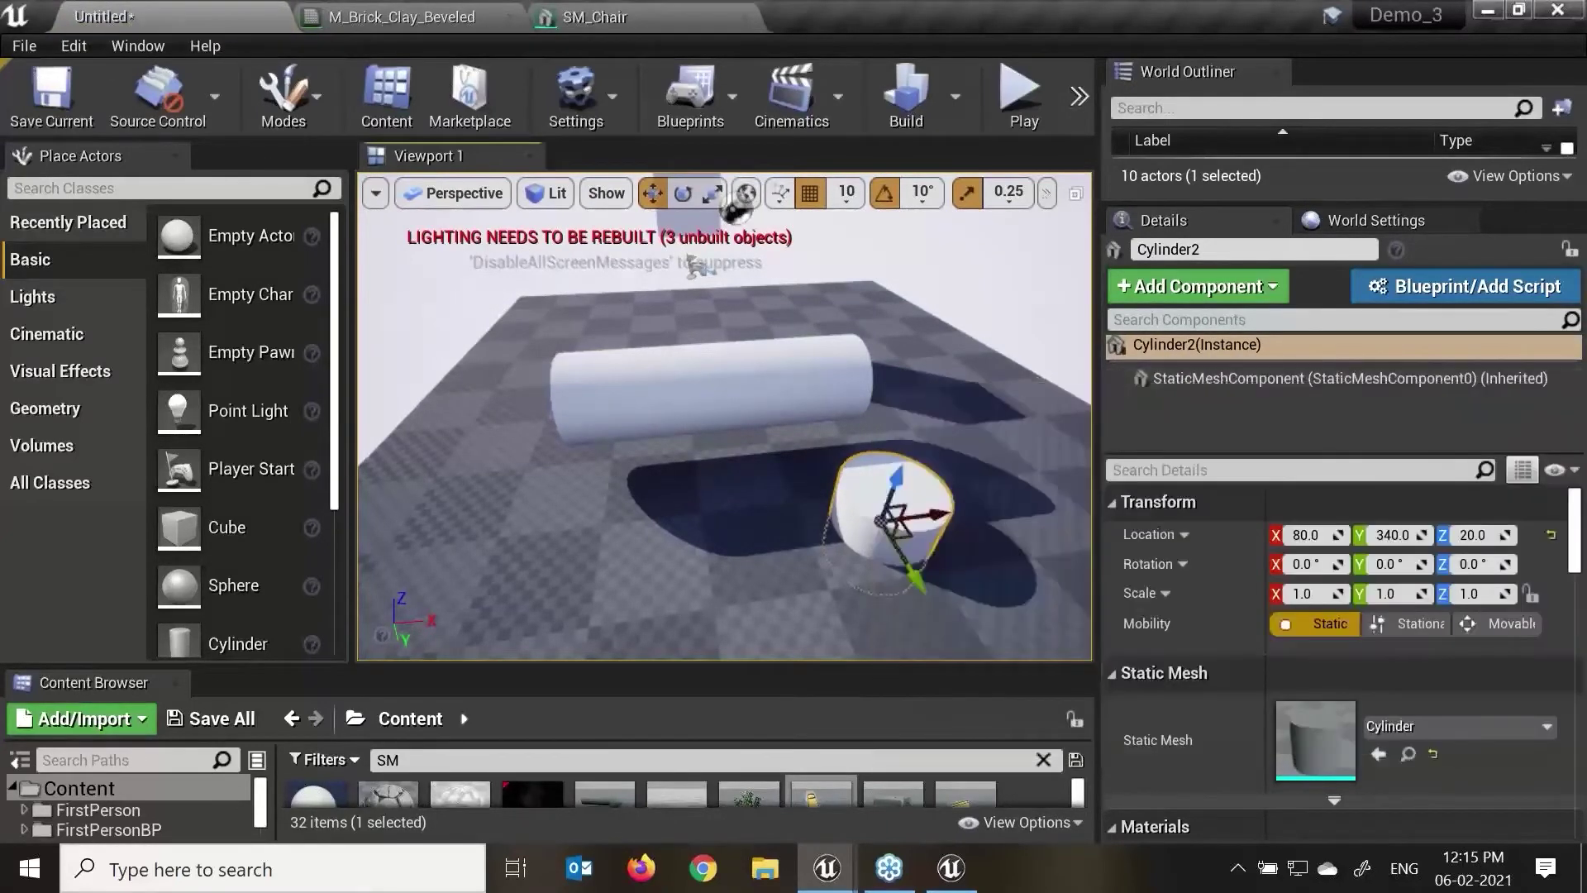
{"action": "left_click", "coordinate": [700, 361]}
{"action": "left_click", "coordinate": [1212, 402]}
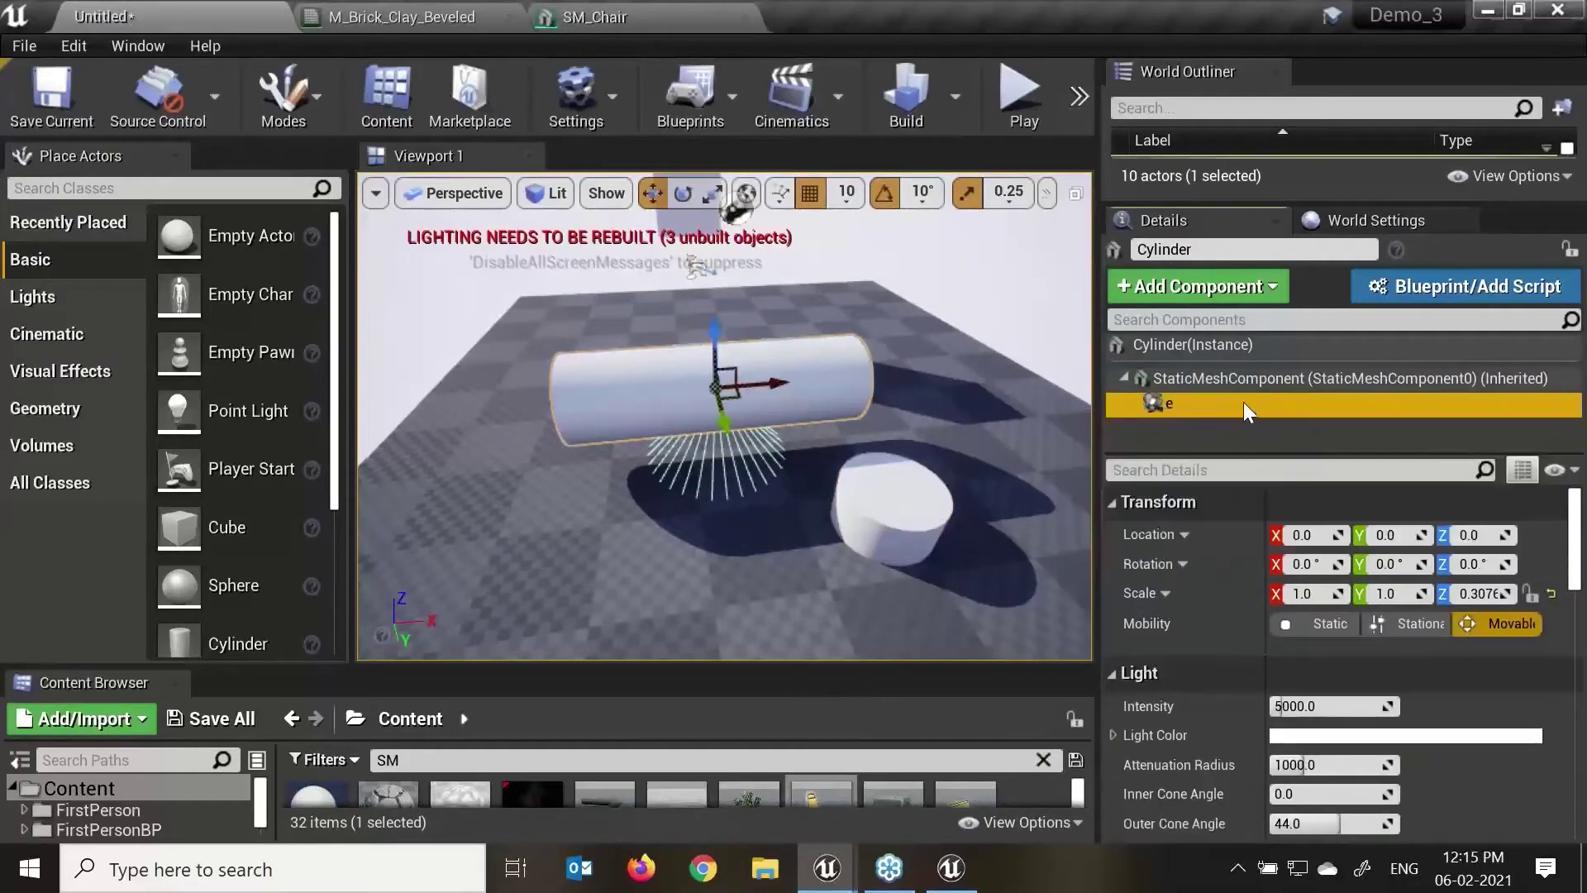
{"action": "left_click", "coordinate": [1220, 470]}
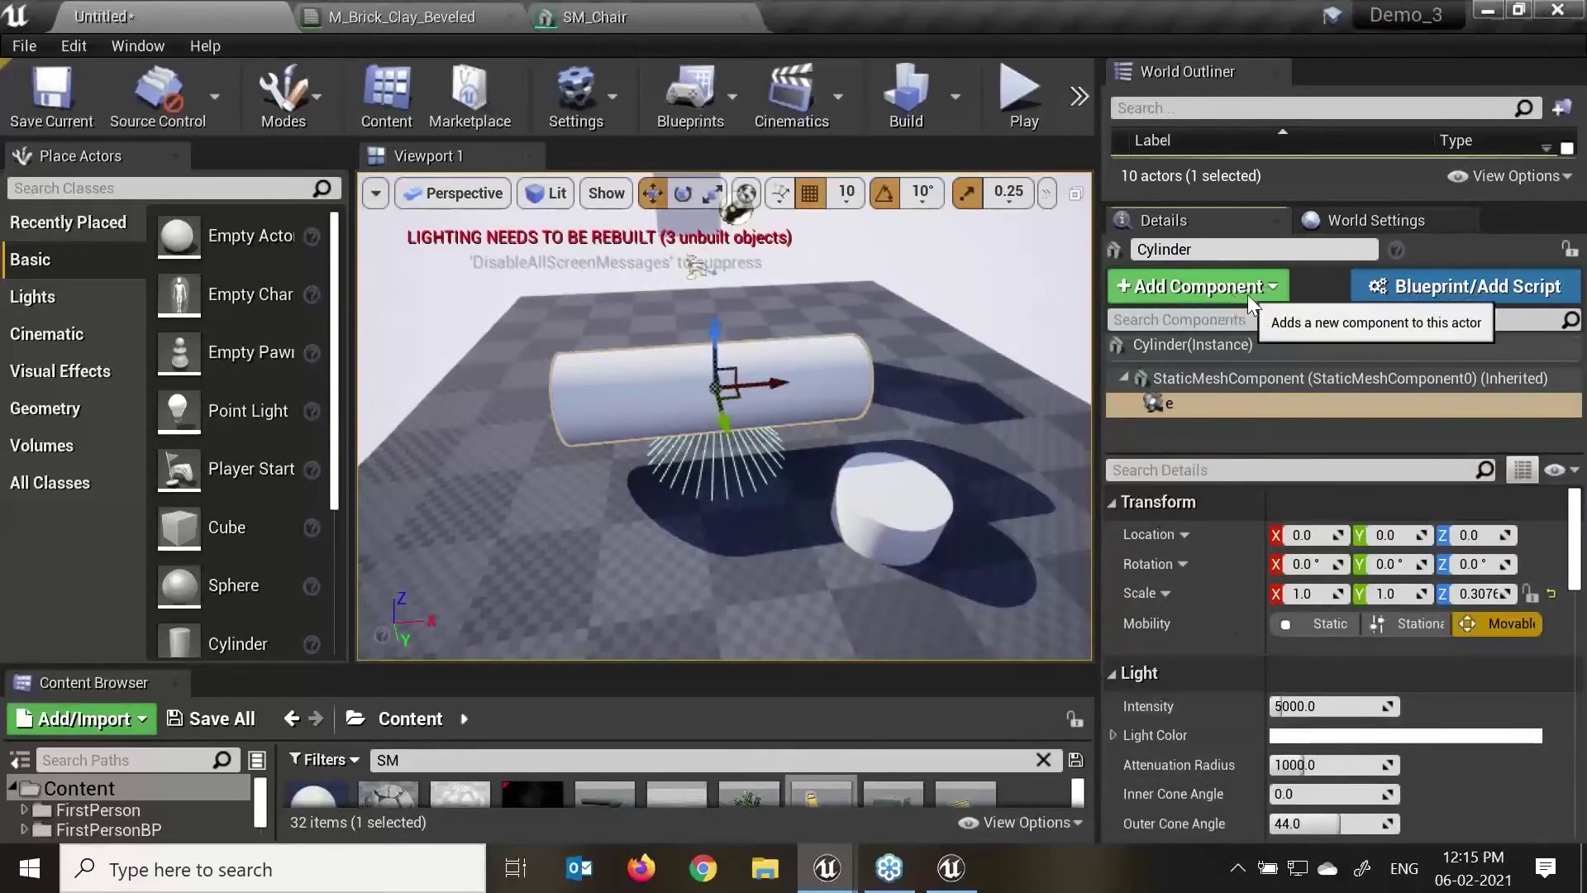
Step: Place a basic Cube beside the cylinders and shift it along the X axis to an X location of 230
{"action": "key", "text": "d"}
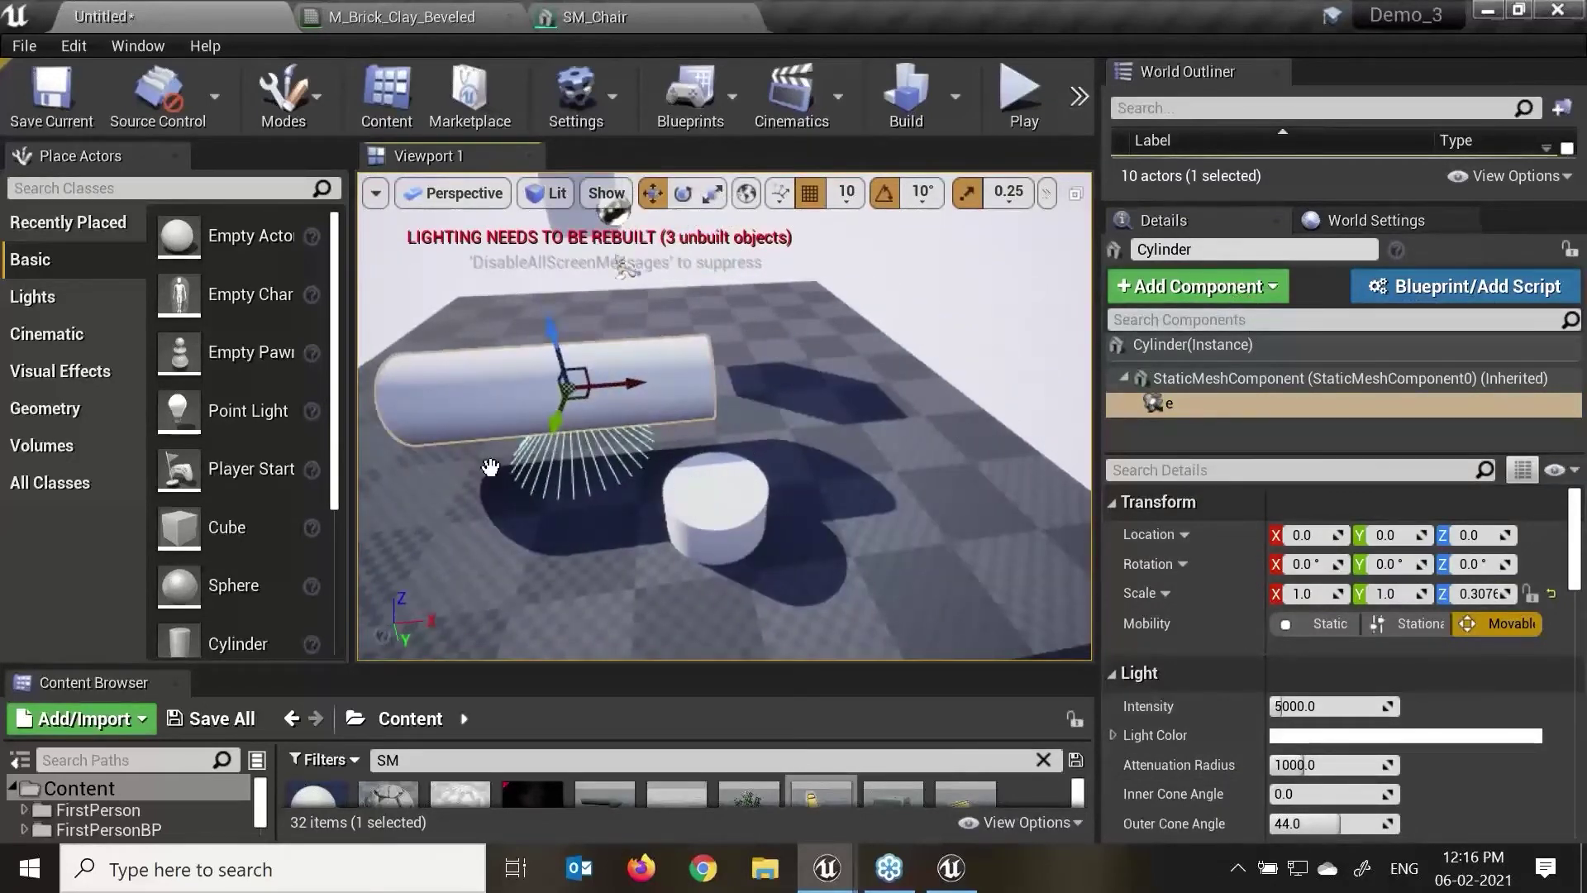
{"action": "left_click_drag", "start_coordinate": [179, 526], "coordinate": [874, 440]}
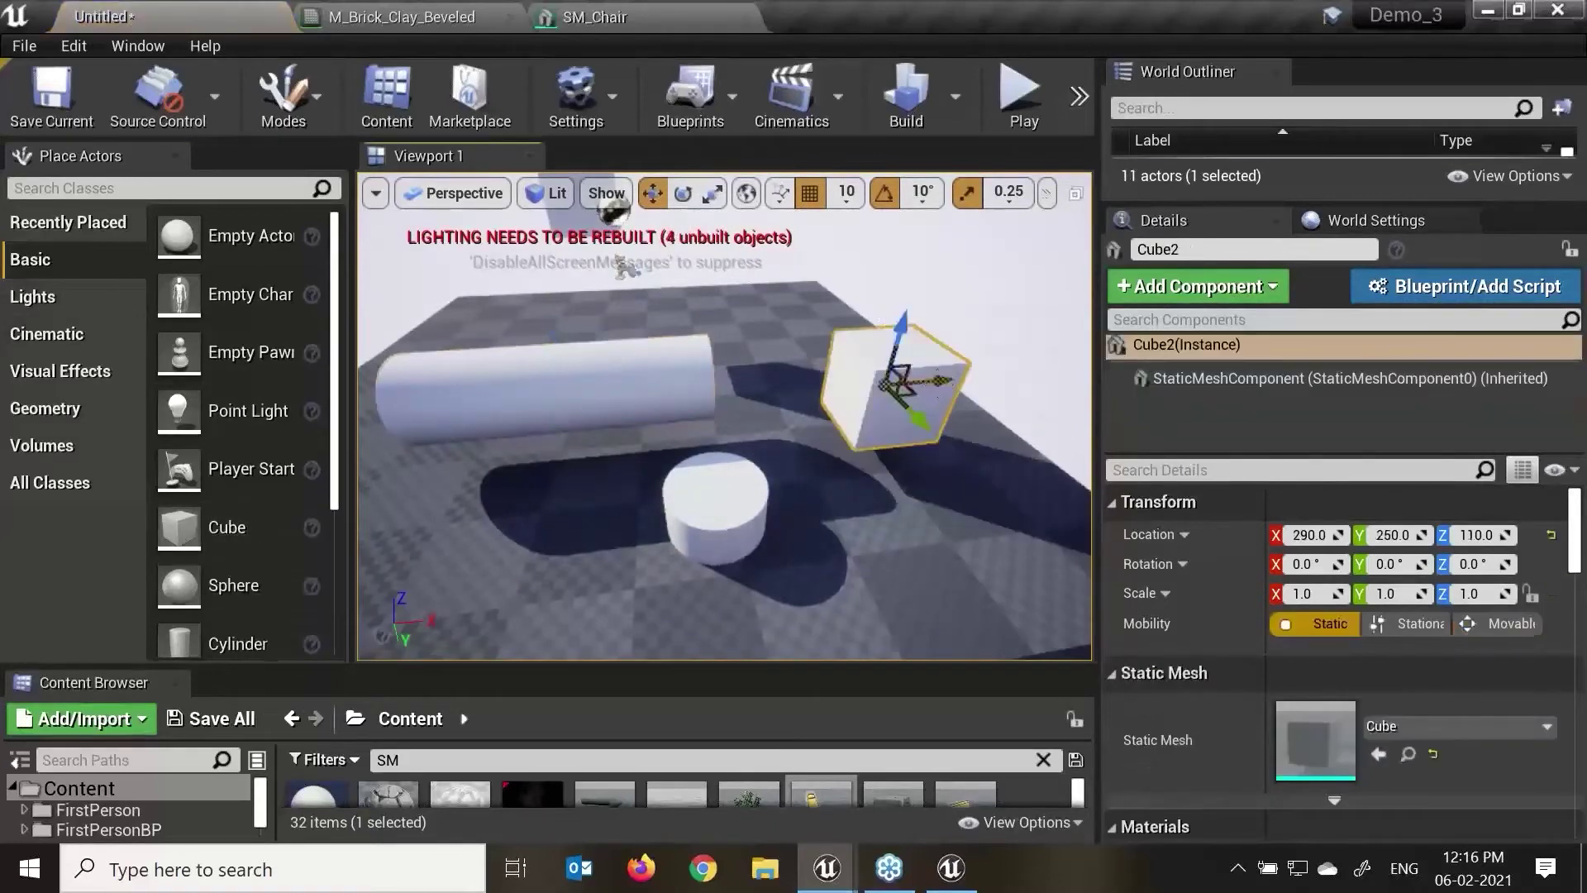
{"action": "left_click_drag", "start_coordinate": [937, 382], "coordinate": [888, 386]}
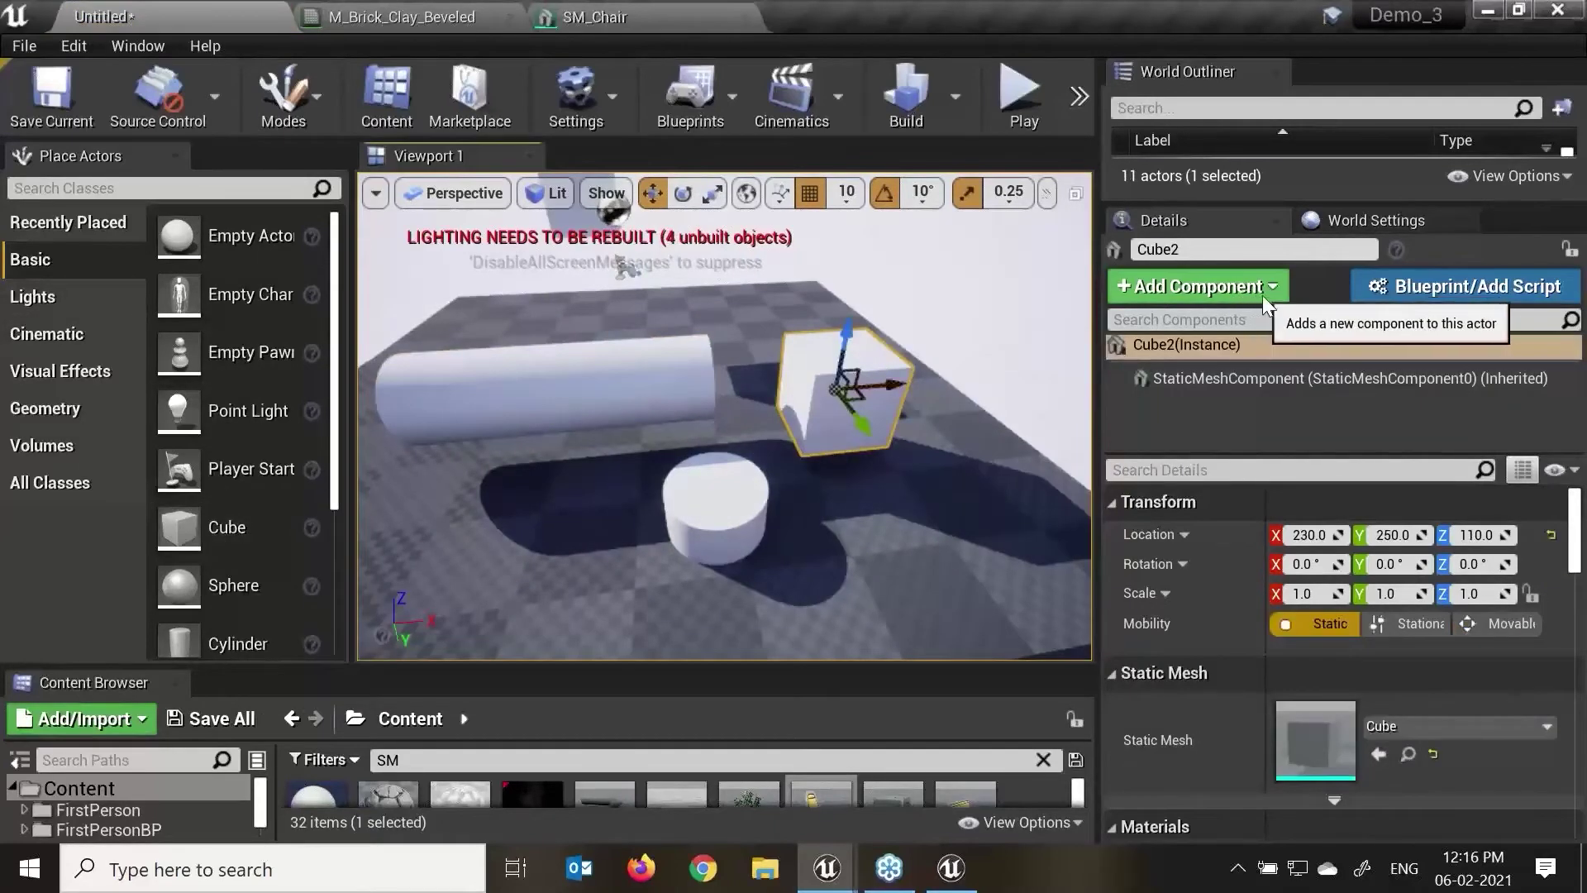
Step: Add a Rotating Movement component to the new cube and review its component list
{"action": "left_click", "coordinate": [1262, 289]}
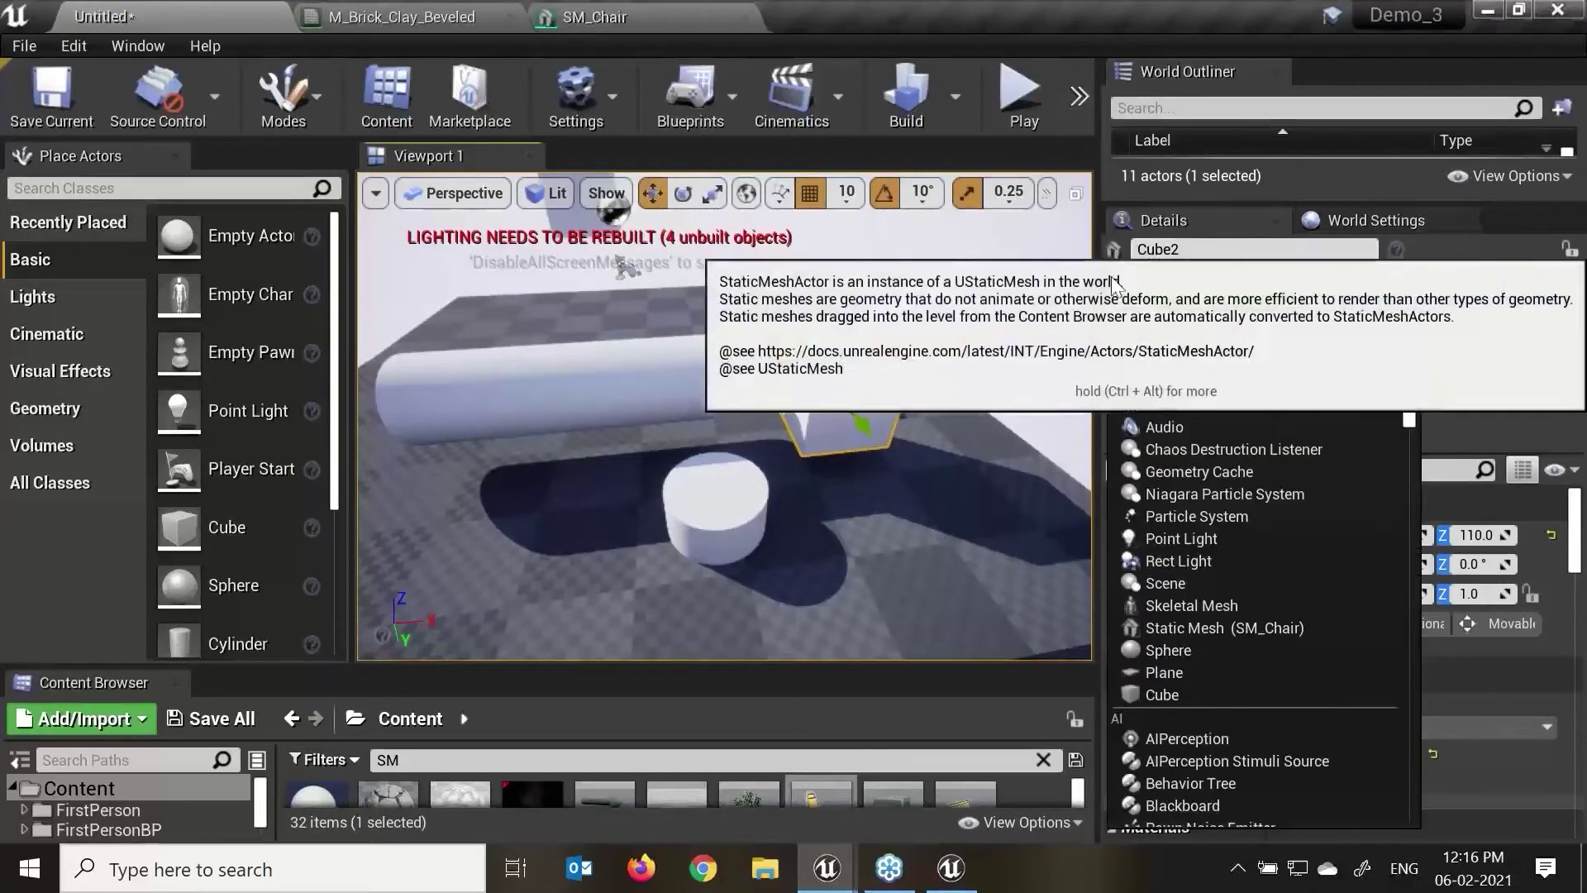
{"action": "type", "text": "rot"}
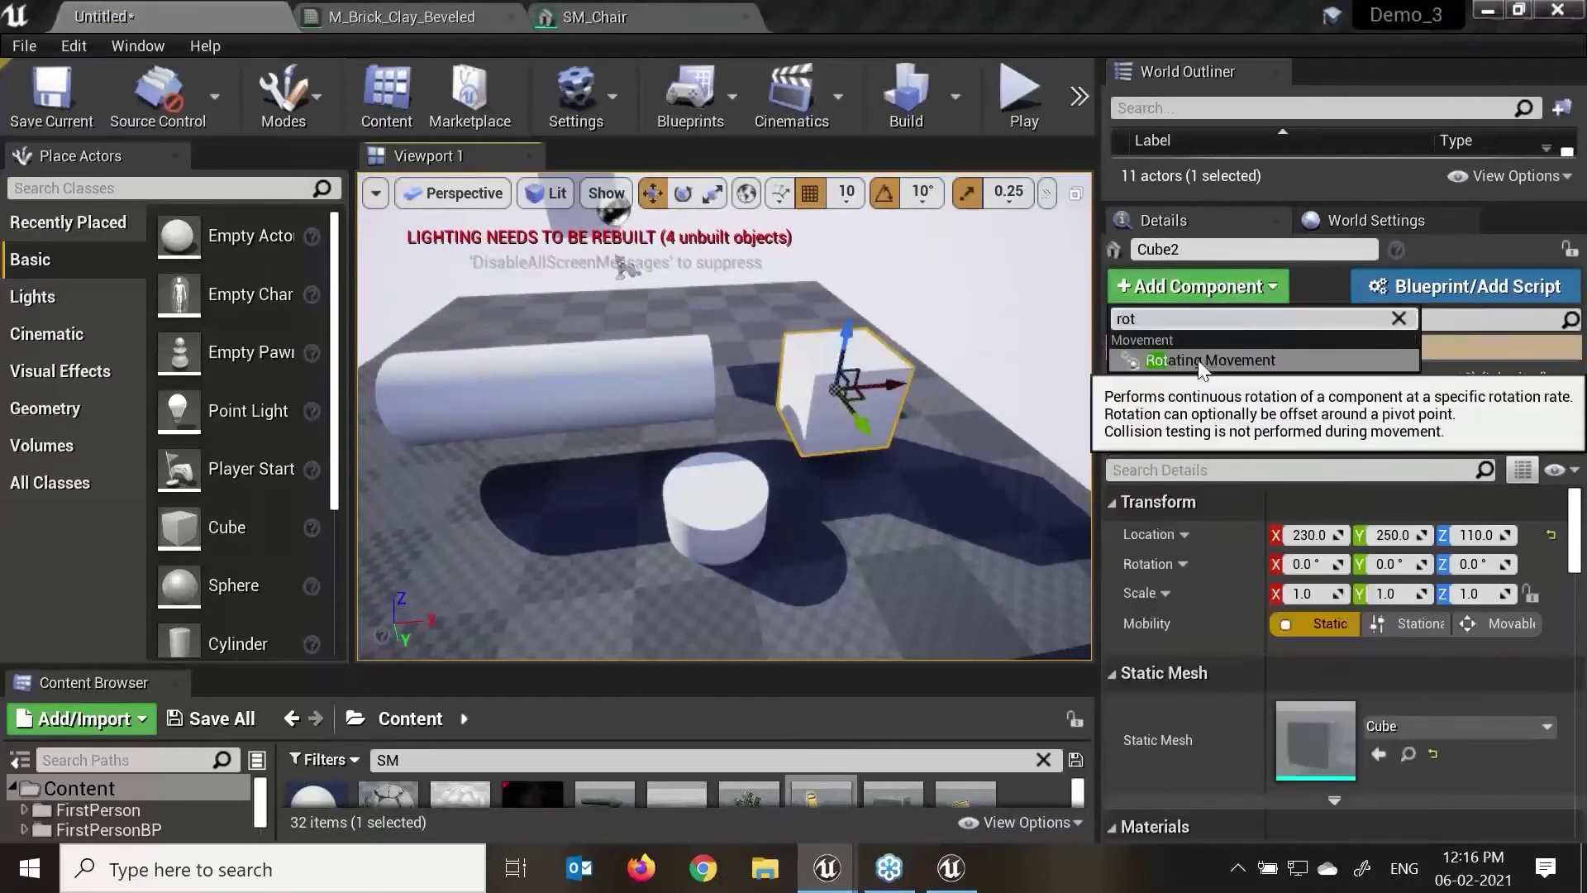
{"action": "left_click", "coordinate": [1198, 360]}
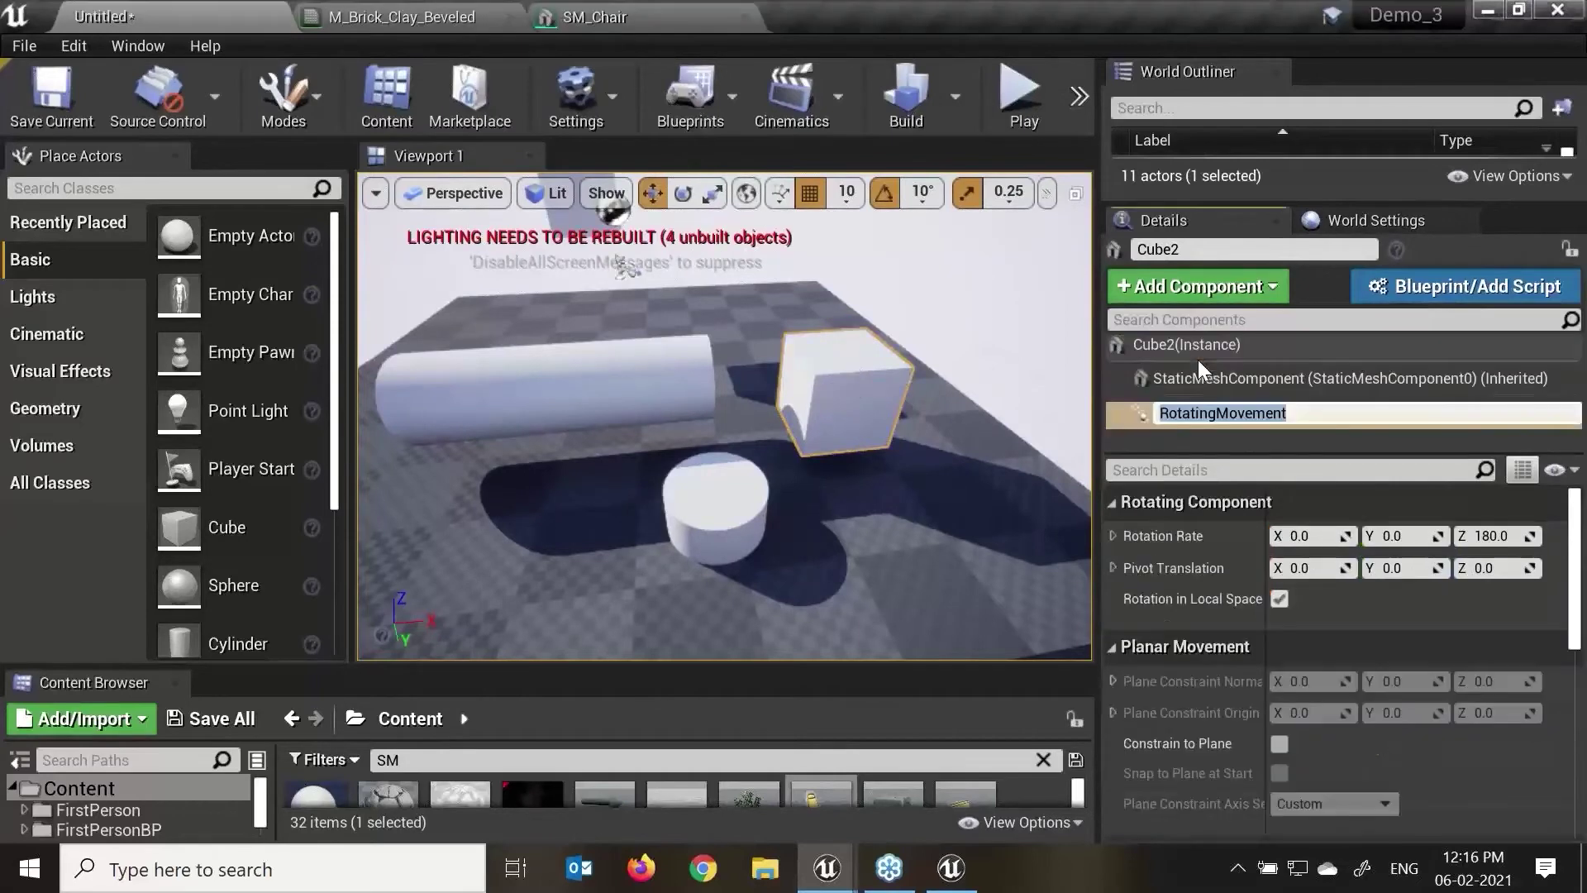
{"action": "left_click_drag", "start_coordinate": [873, 509], "coordinate": [951, 471]}
{"action": "left_click", "coordinate": [1191, 379]}
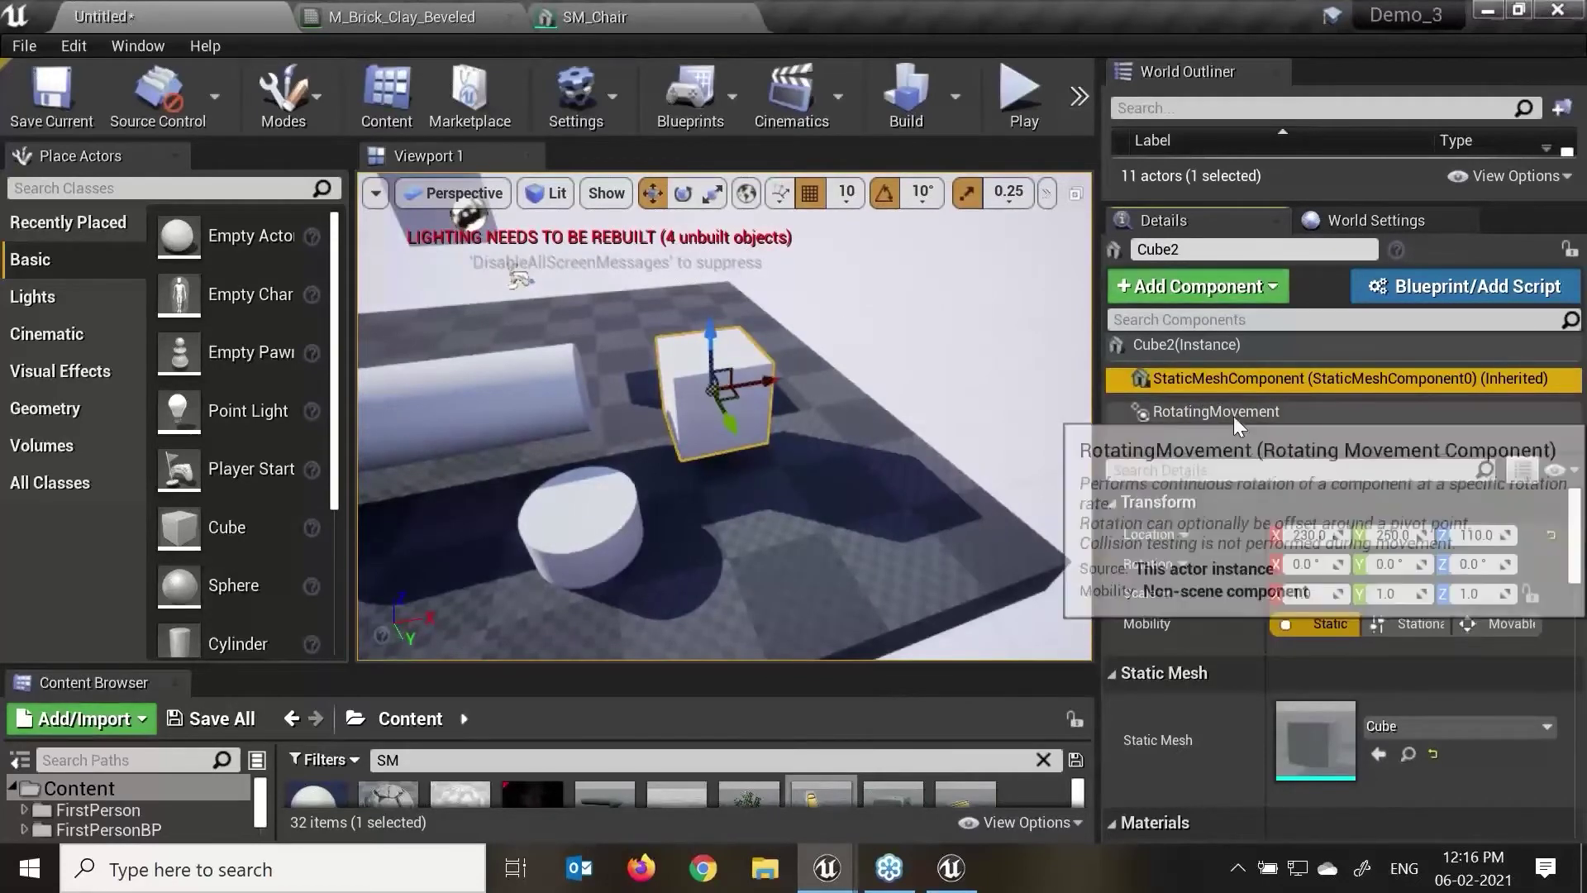
{"action": "left_click", "coordinate": [1221, 415]}
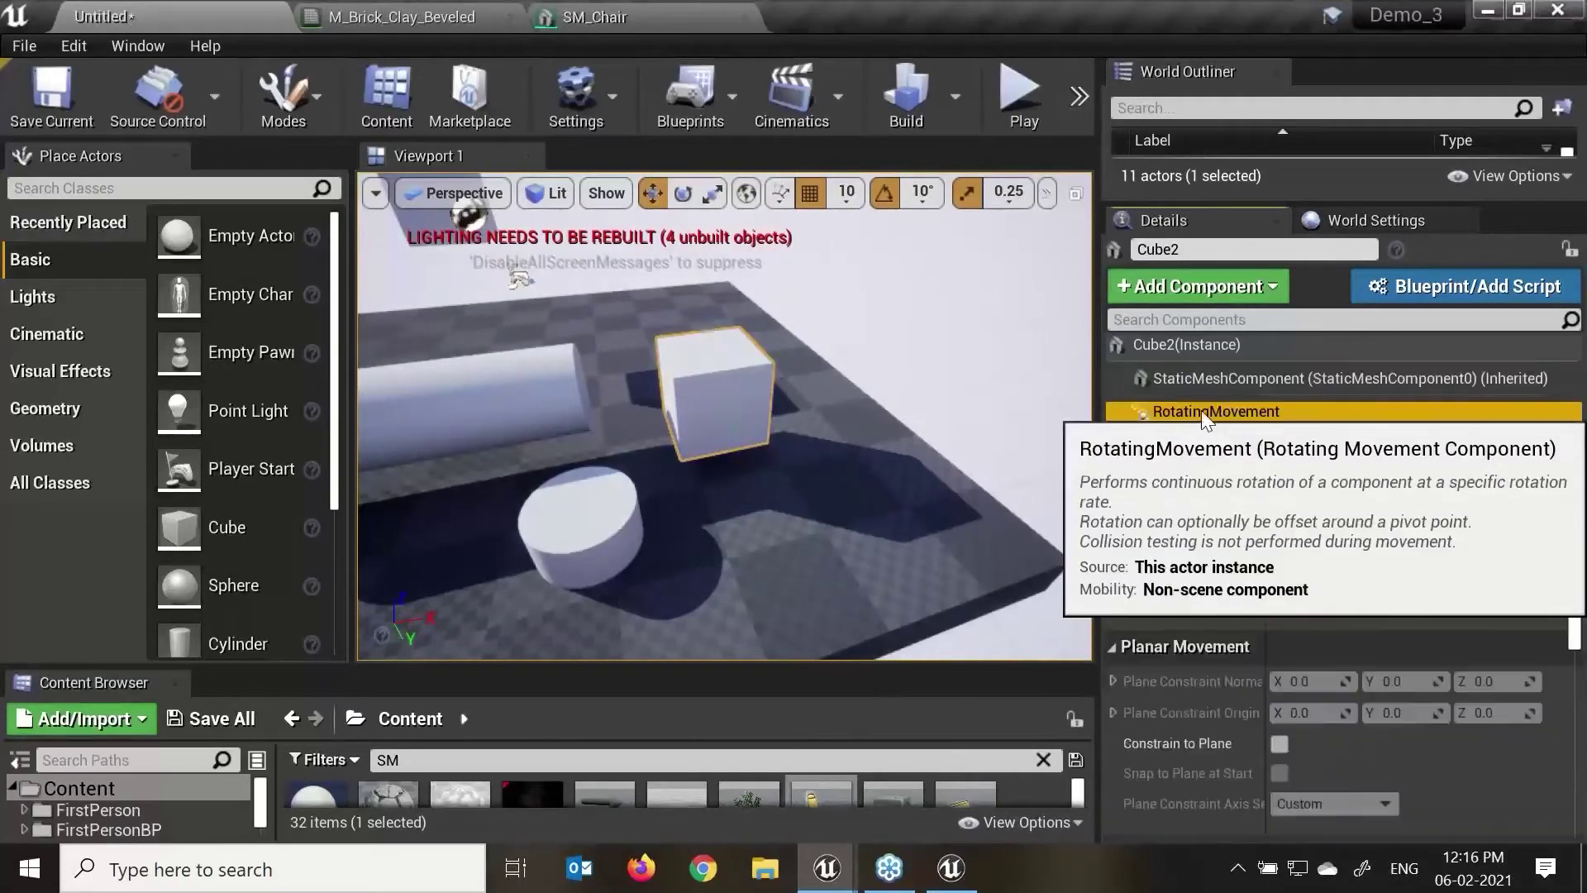
Step: Play the level to check the cube's rotation, stop the session, and close the message log
{"action": "left_click", "coordinate": [1023, 98]}
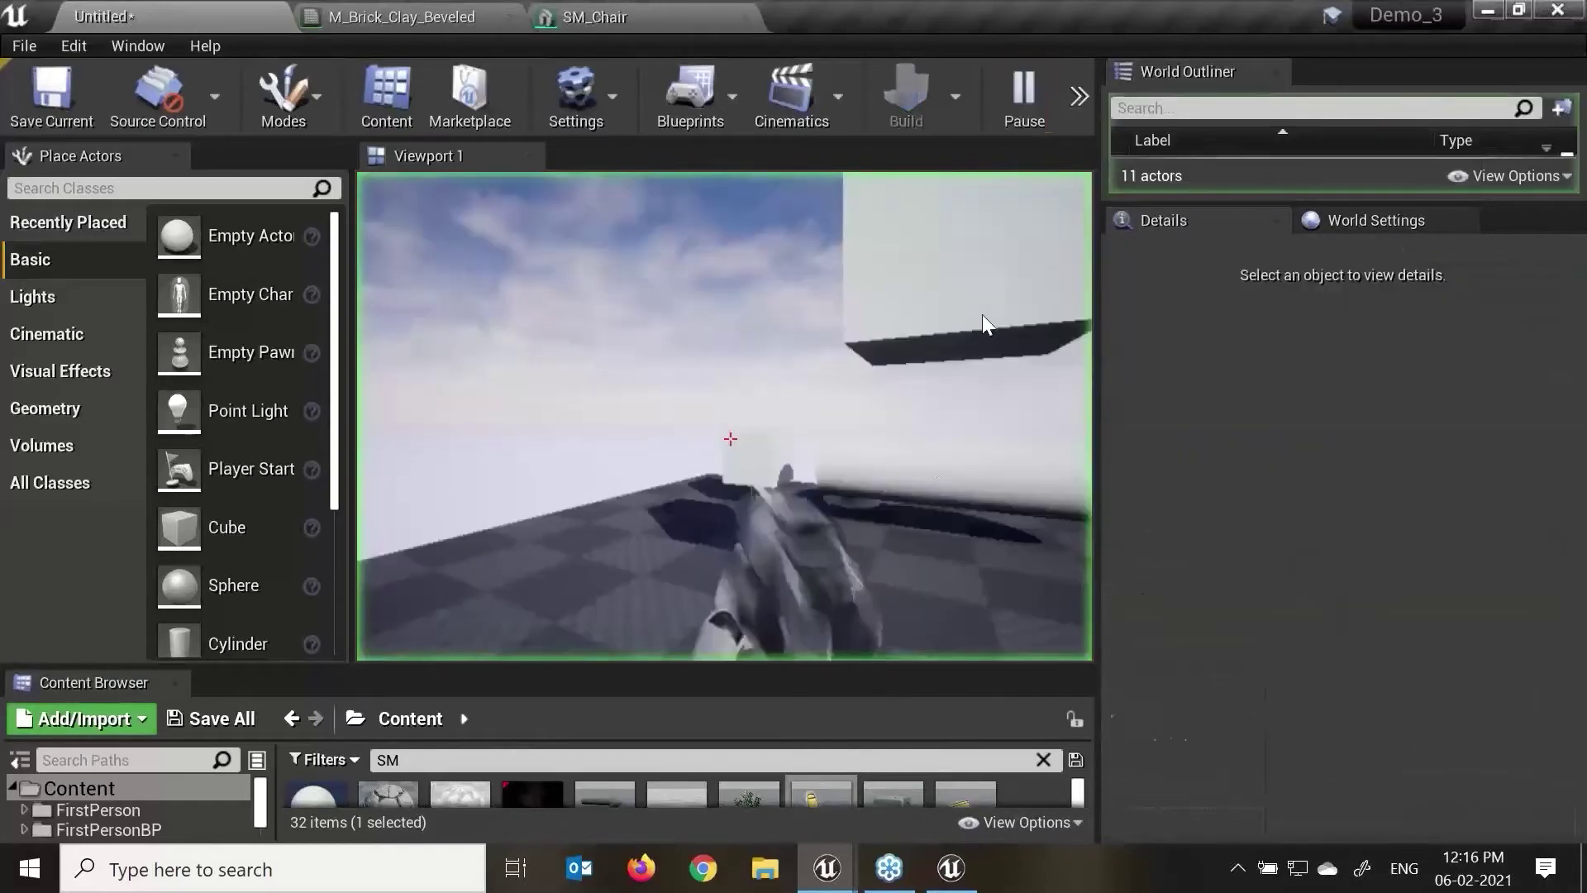
{"action": "left_click", "coordinate": [729, 438]}
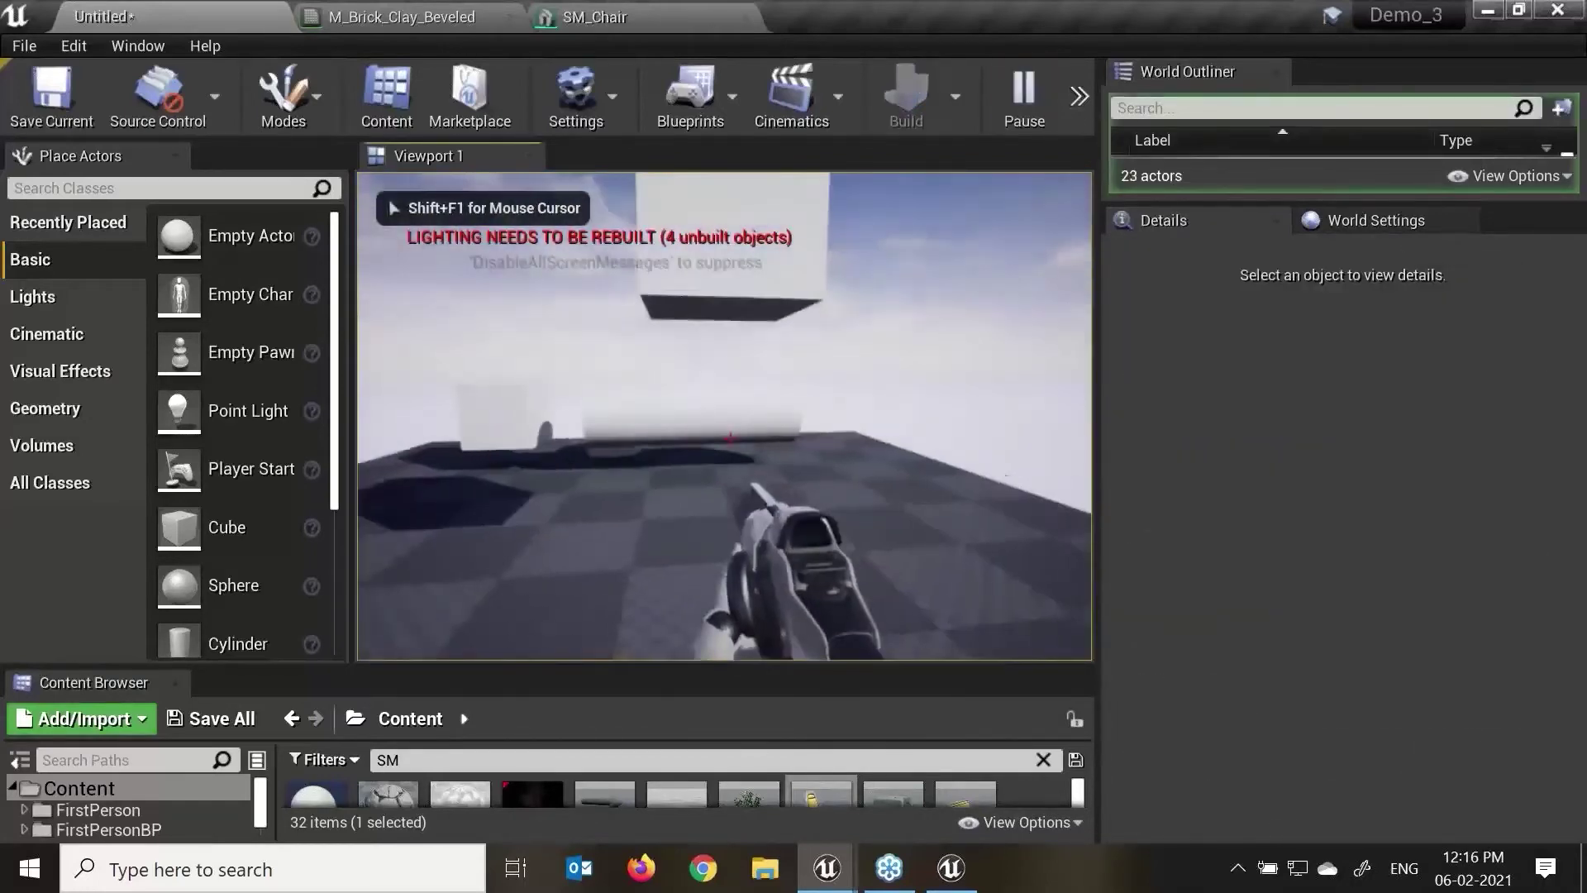
{"action": "left_click", "coordinate": [730, 438]}
{"action": "left_click", "coordinate": [730, 438]}
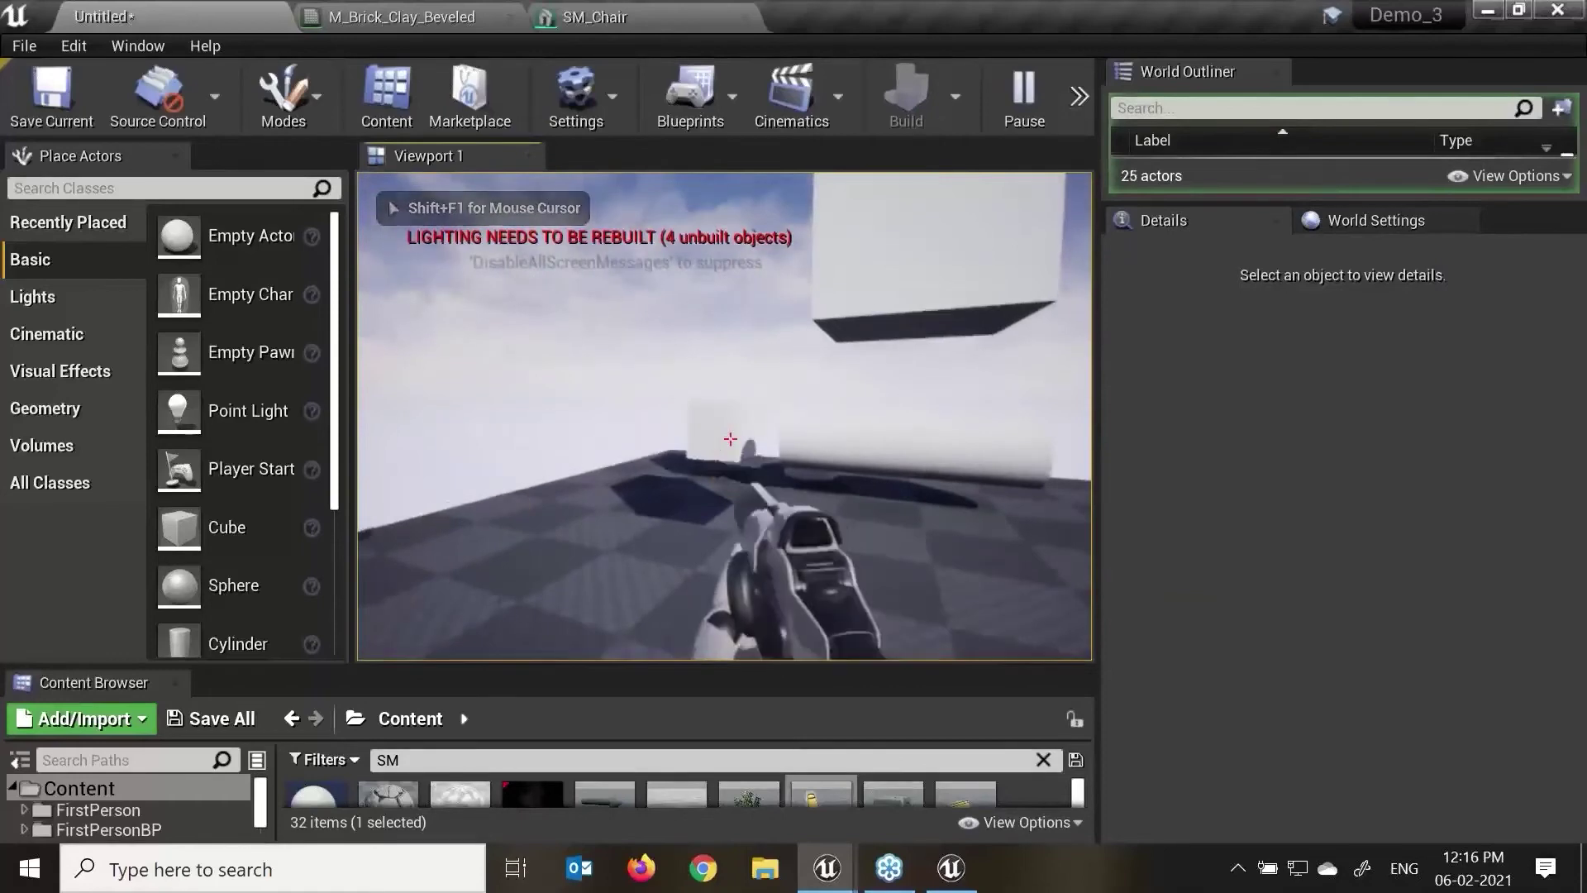
{"action": "key", "text": "Escape"}
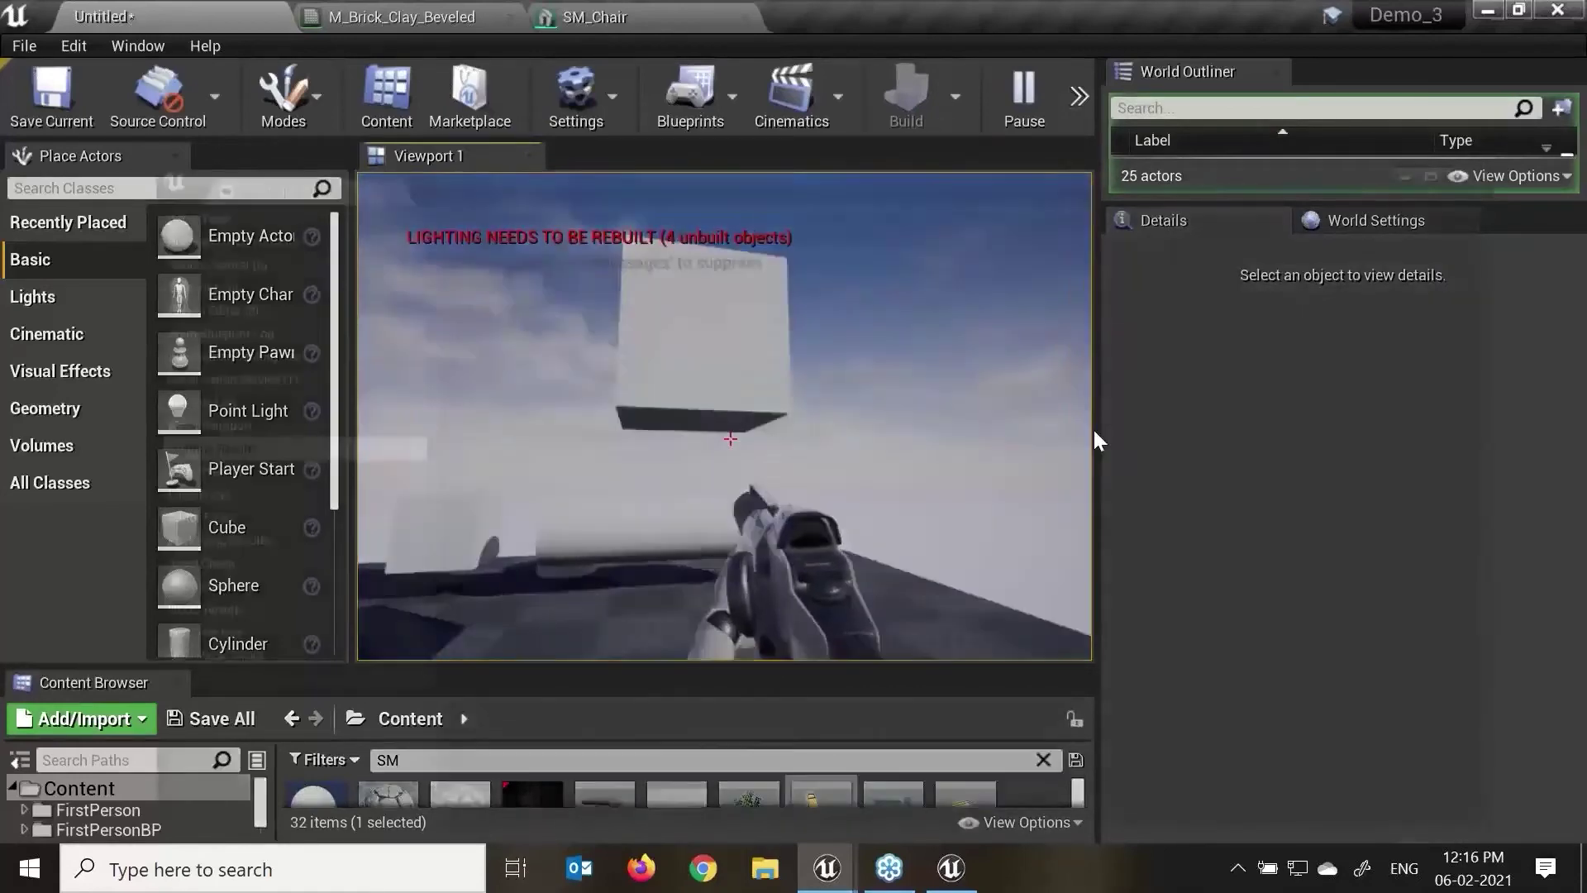
{"action": "left_click", "coordinate": [1563, 20]}
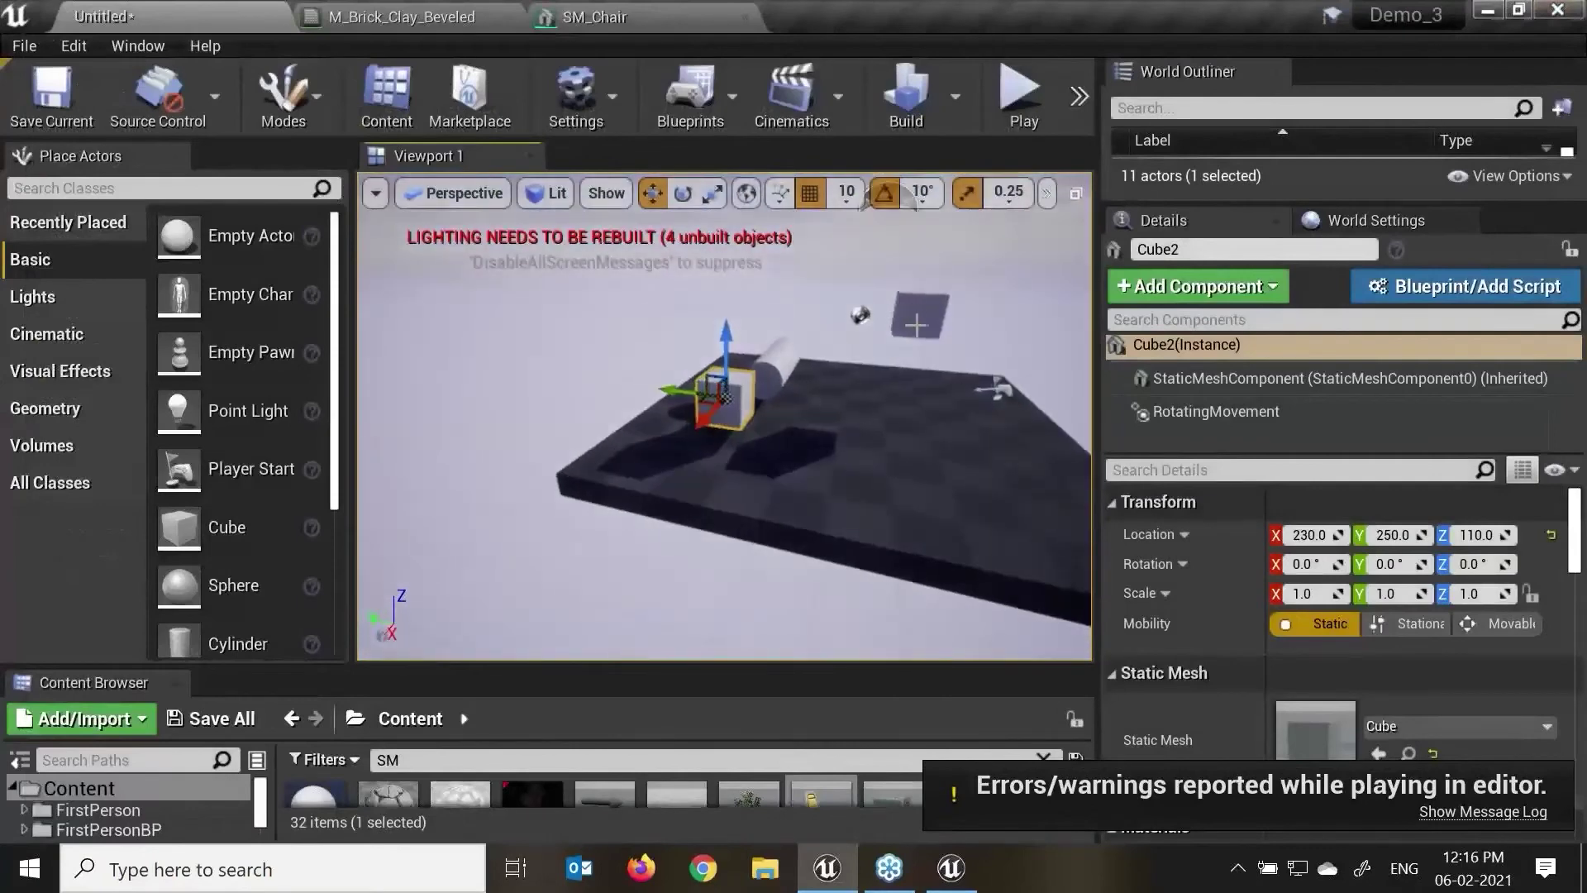
Step: Set the X and Y rotation rates of the cube's Rotating Movement component to 30
{"action": "left_click", "coordinate": [919, 329]}
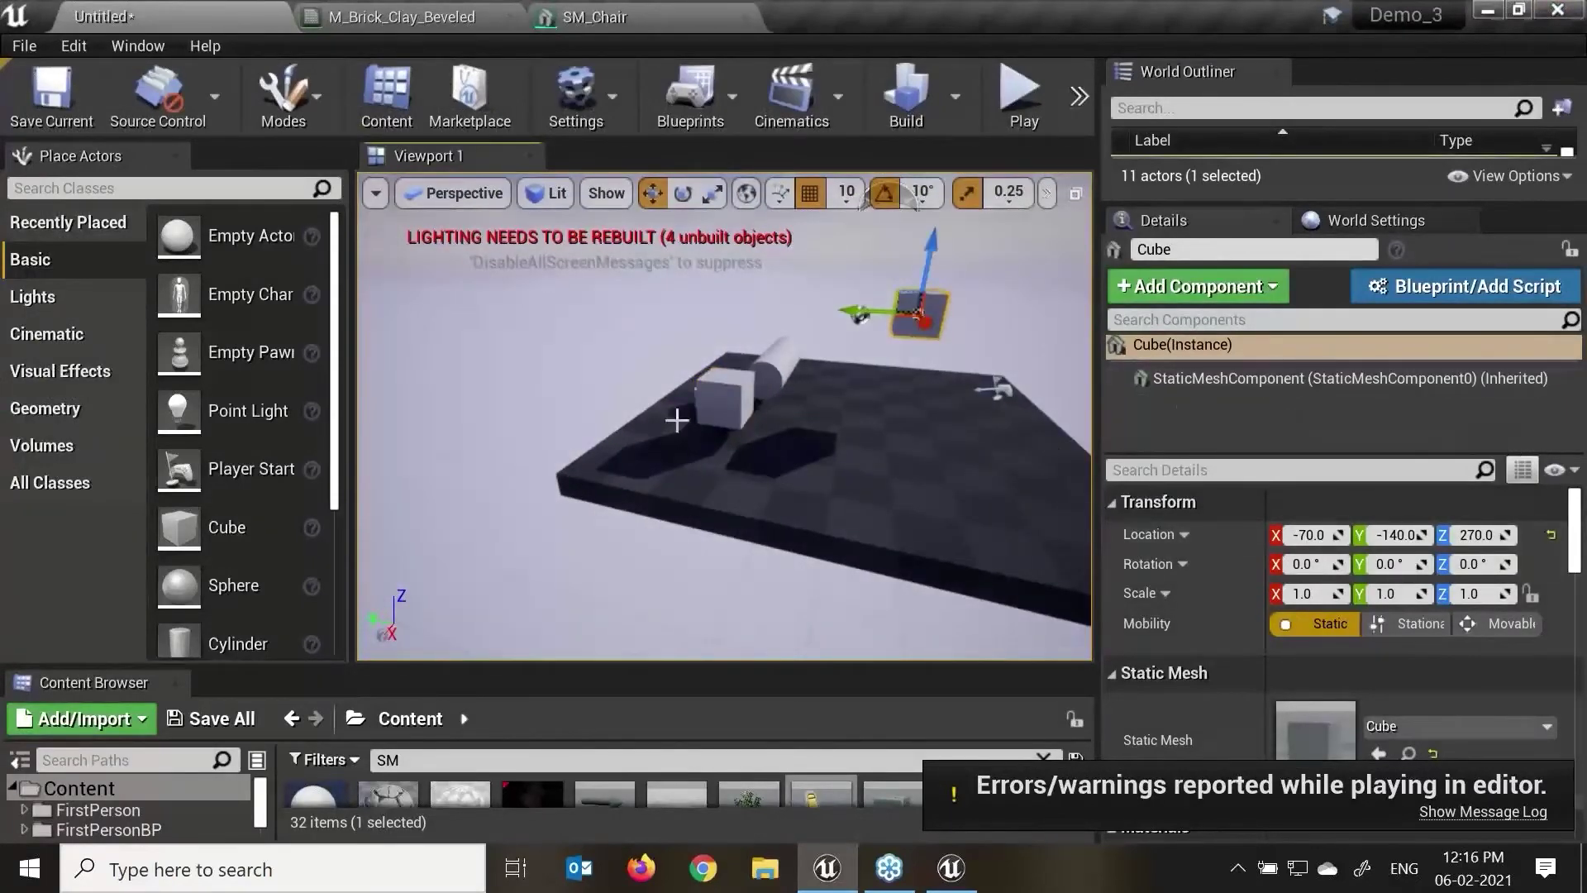
{"action": "left_click", "coordinate": [727, 395]}
{"action": "left_click", "coordinate": [1215, 411]}
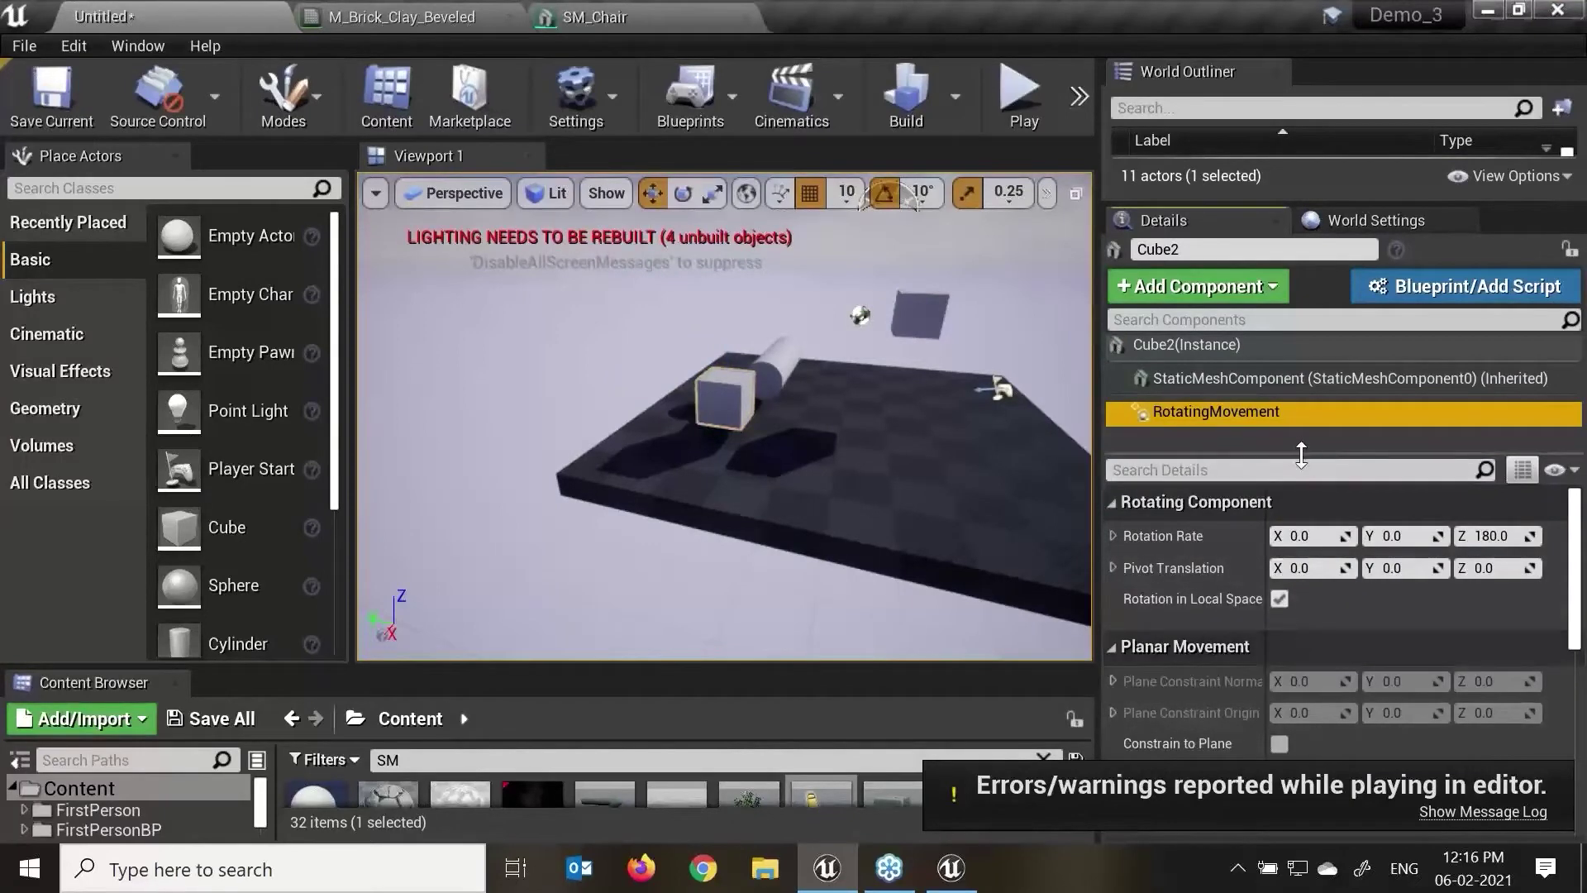
{"action": "left_click_drag", "start_coordinate": [1314, 536], "coordinate": [1322, 536]}
{"action": "left_click", "coordinate": [1323, 539]}
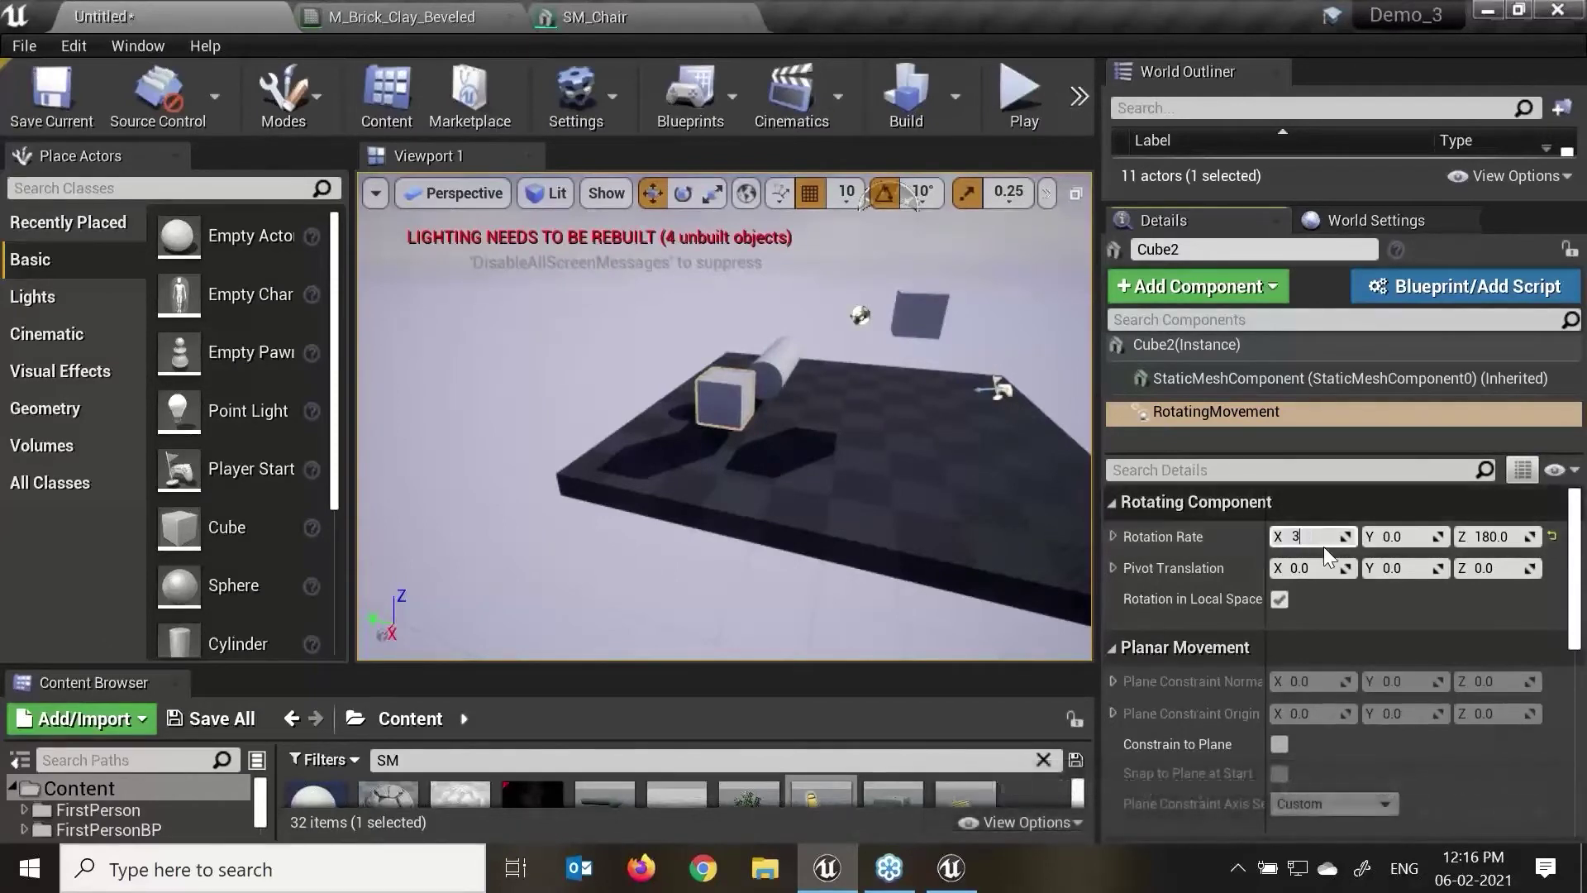
{"action": "type", "text": "30"}
{"action": "left_click", "coordinate": [1411, 531]}
{"action": "type", "text": "30"}
{"action": "key", "text": "Return"}
Step: Play the level again to check the cube, then read the mobility warning in the message log
{"action": "left_click", "coordinate": [1025, 95]}
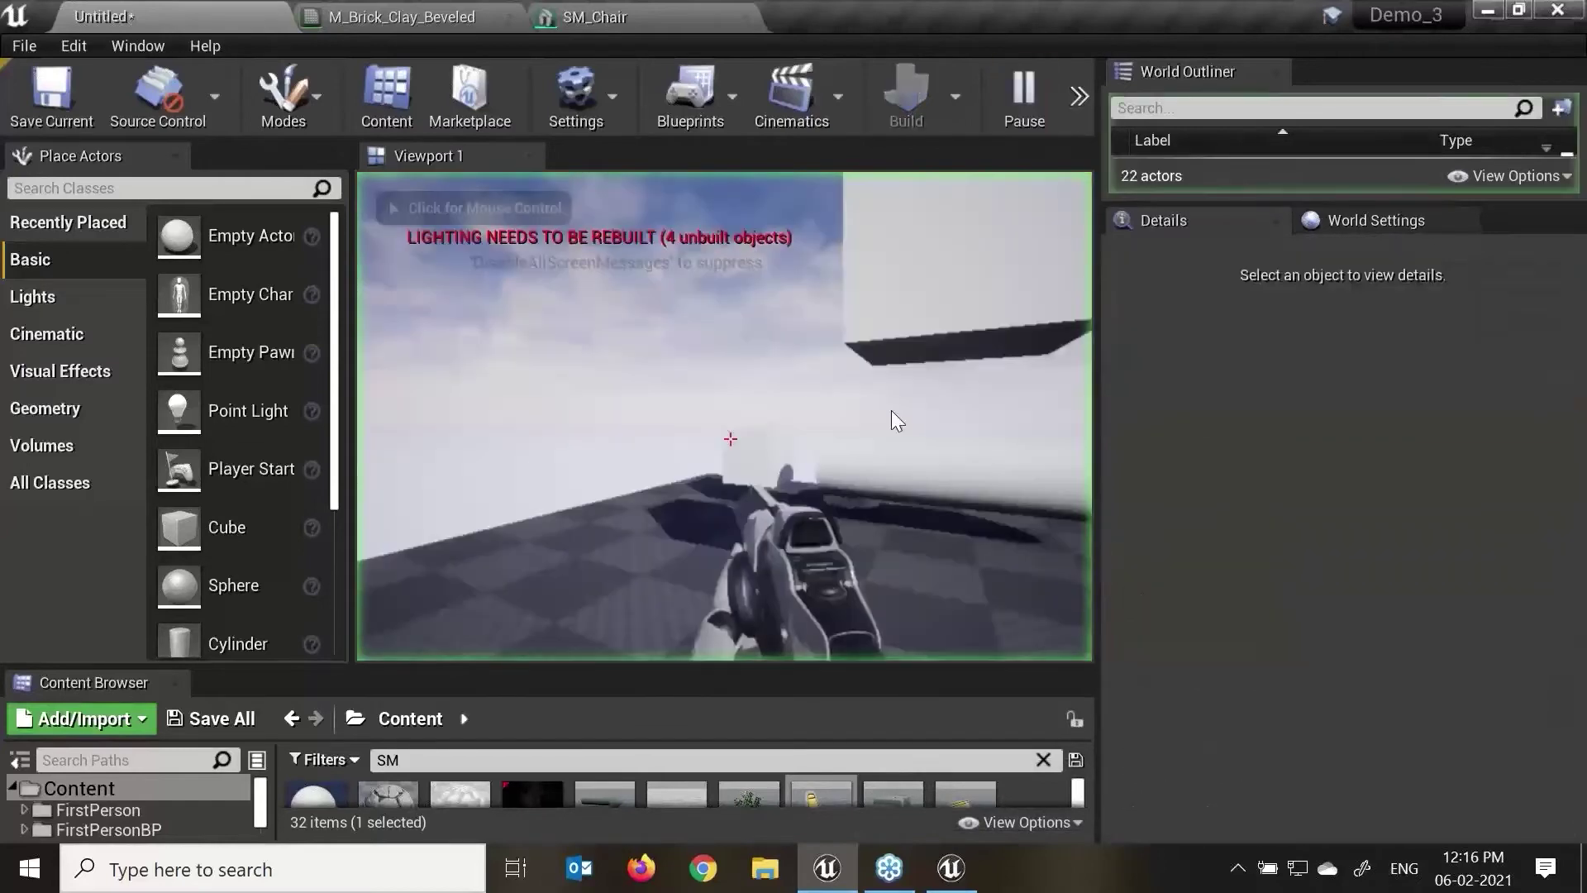
{"action": "left_click", "coordinate": [801, 496]}
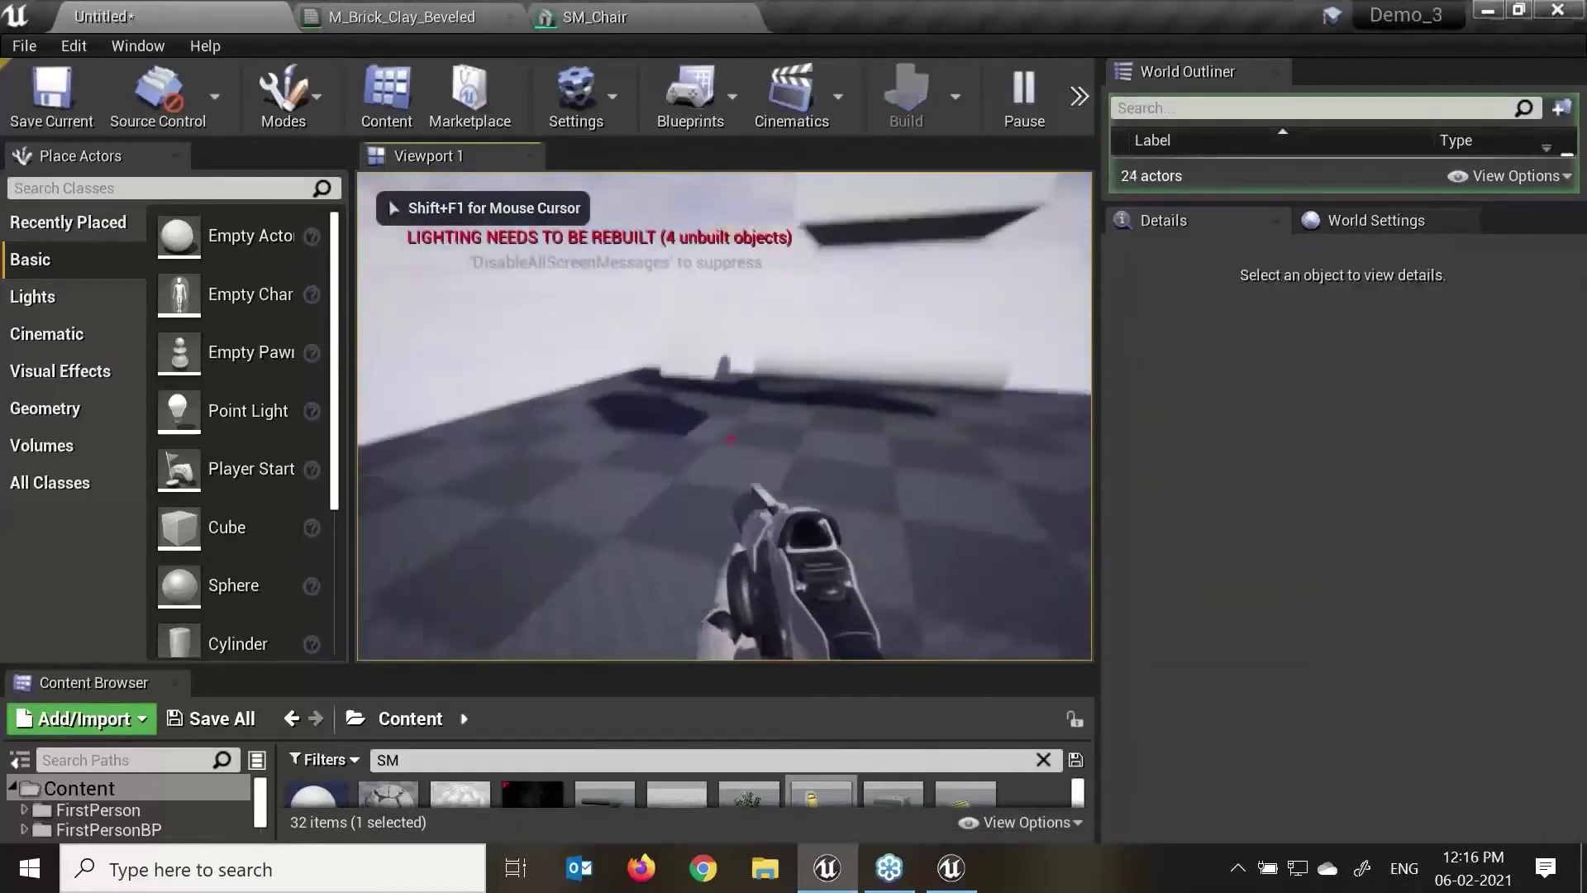
{"action": "key", "text": "Escape"}
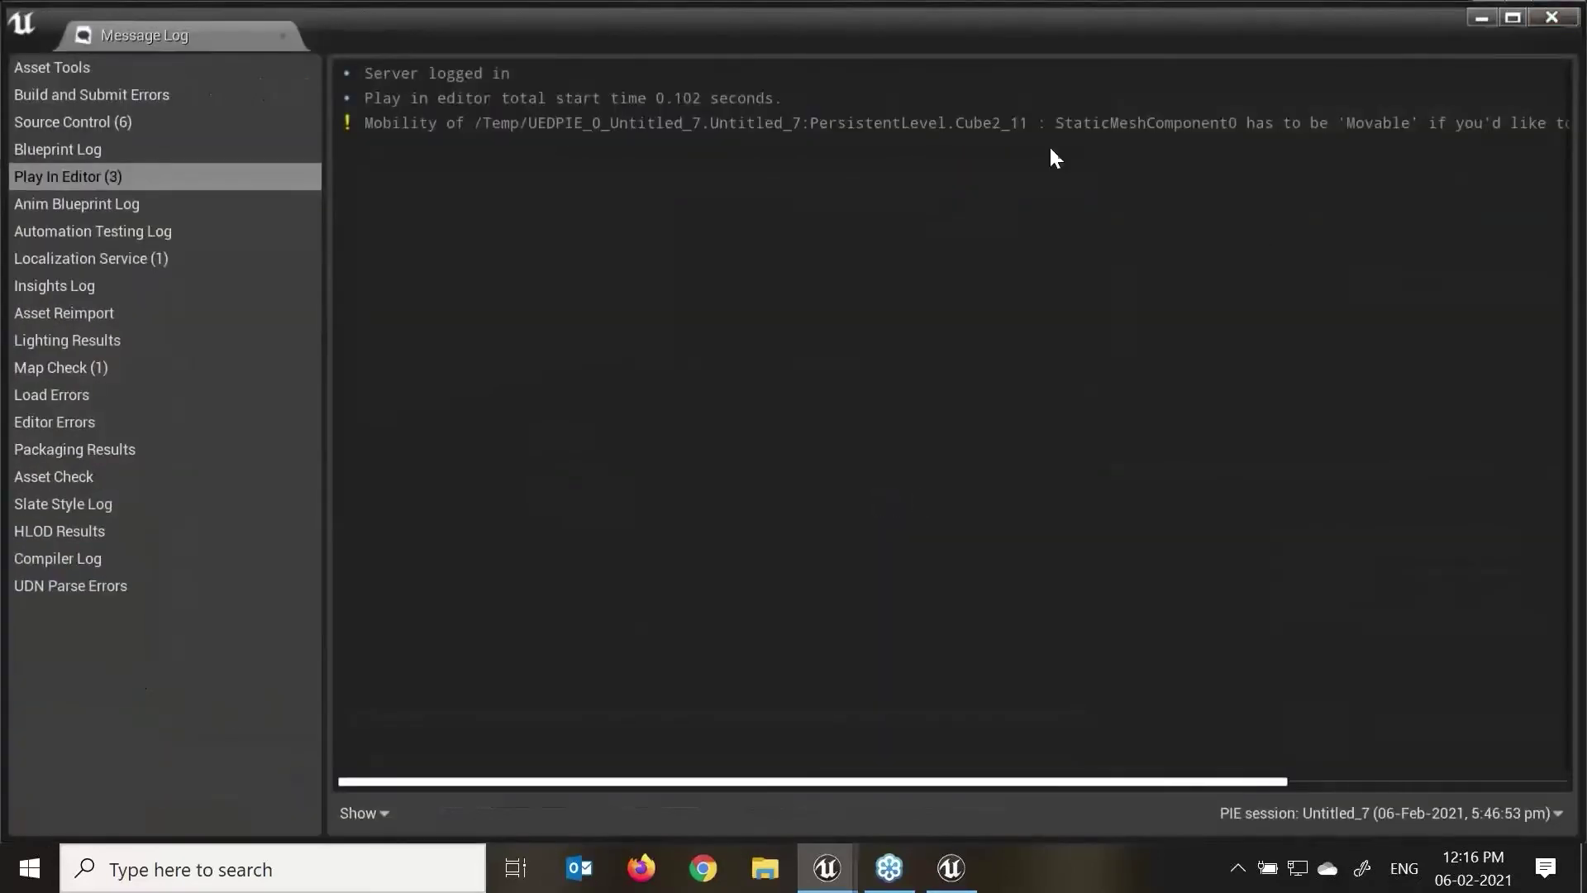
{"action": "left_click", "coordinate": [399, 120]}
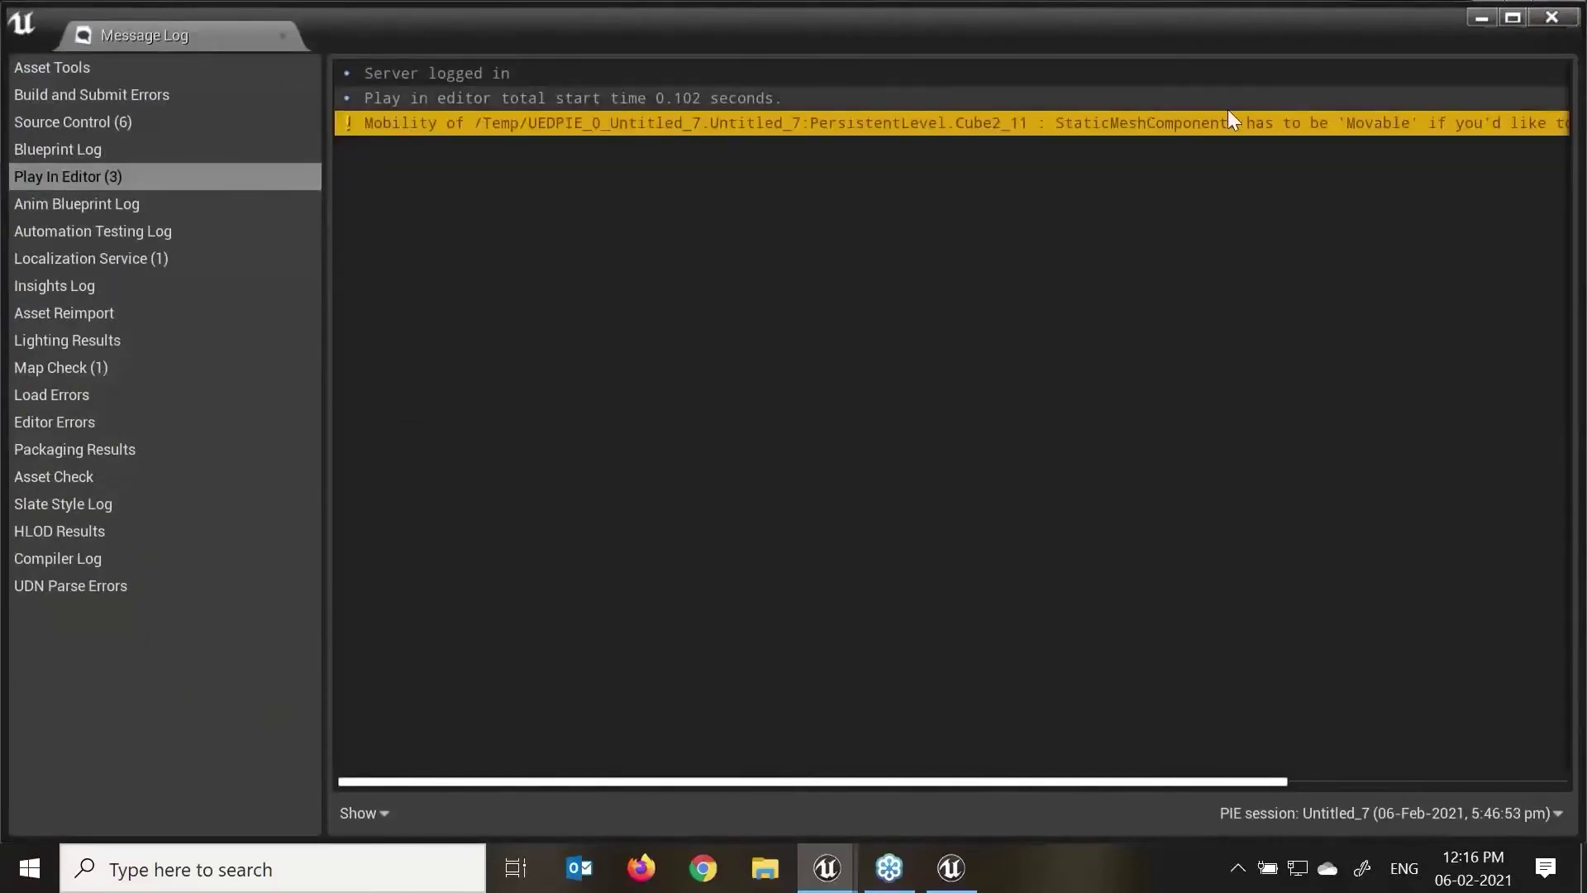
{"action": "left_click", "coordinate": [1567, 22]}
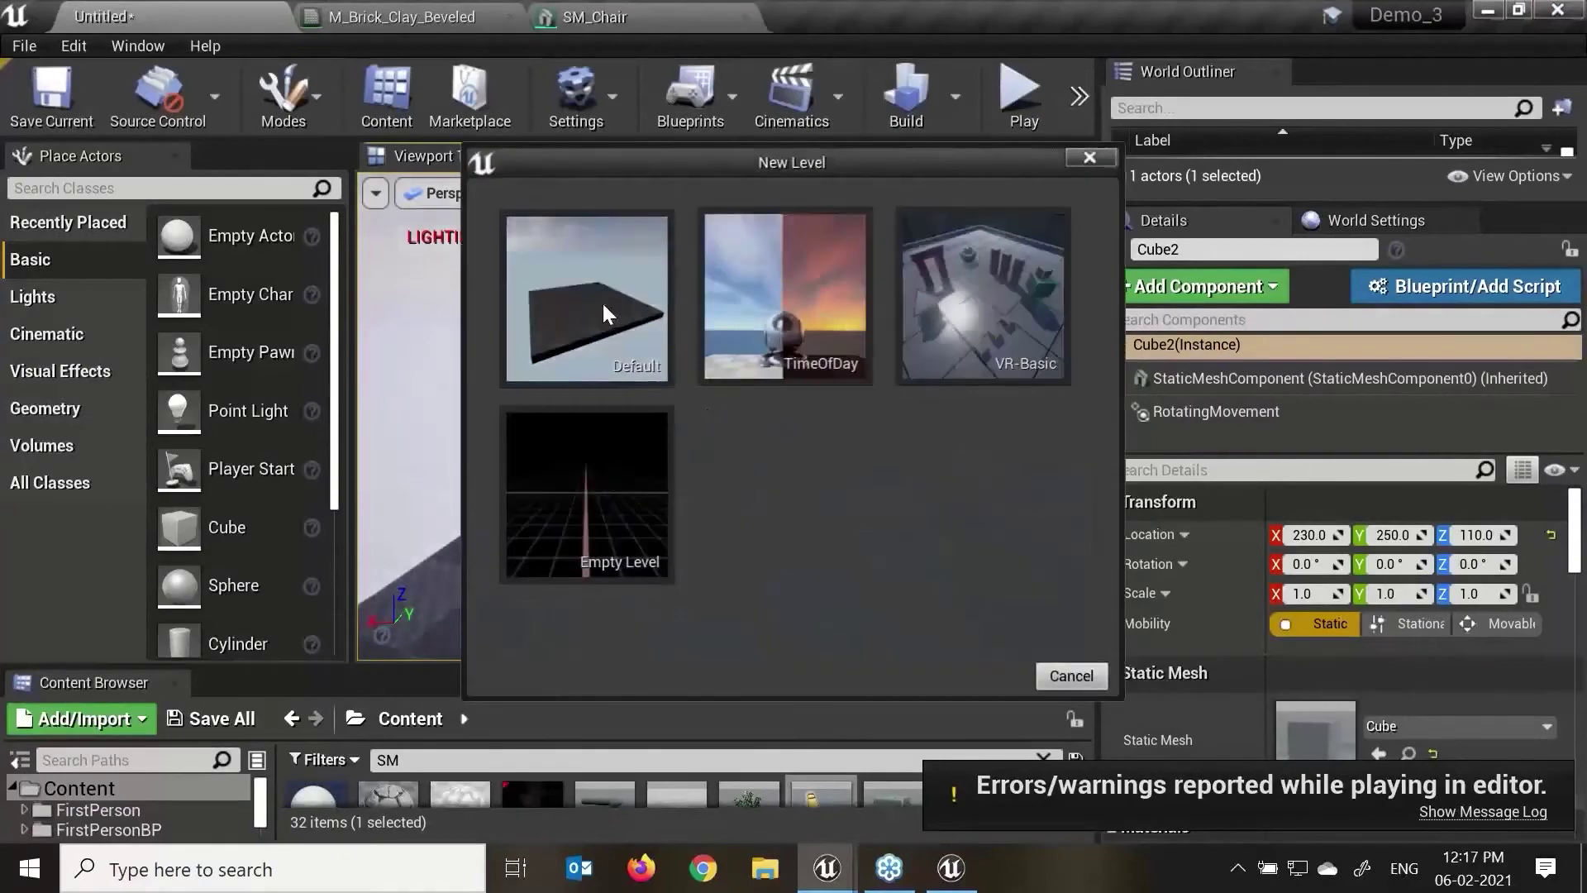
Step: Create a new level from the Default template, saving the current level as Untitled in FirstPersonBP/Maps
{"action": "left_click", "coordinate": [603, 304]}
{"action": "left_click", "coordinate": [909, 666]}
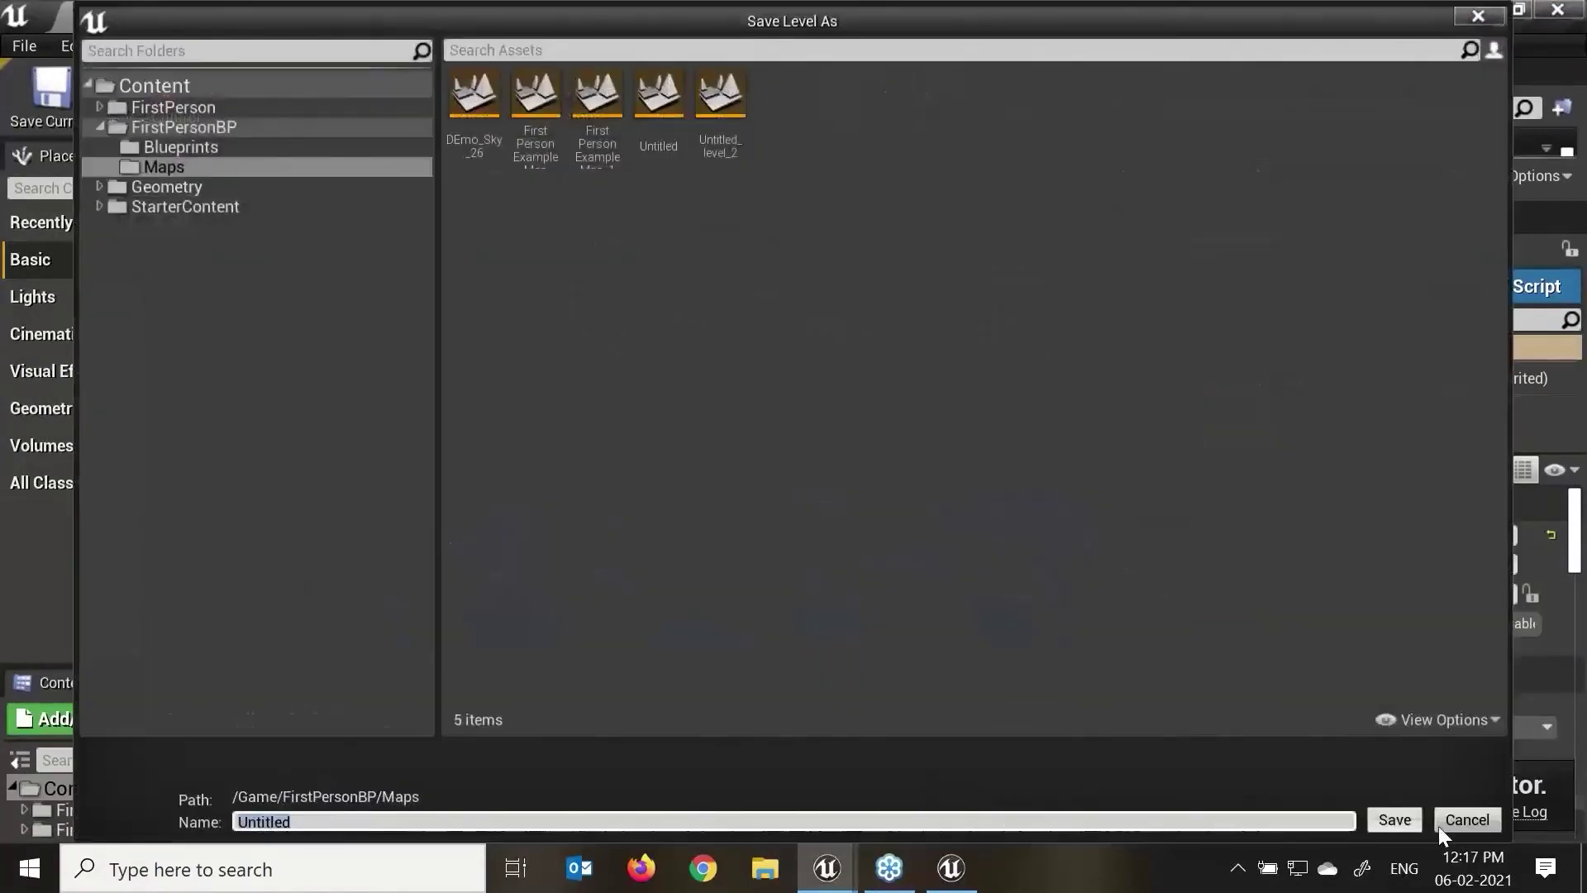
{"action": "left_click", "coordinate": [1403, 819]}
{"action": "left_click", "coordinate": [866, 490]}
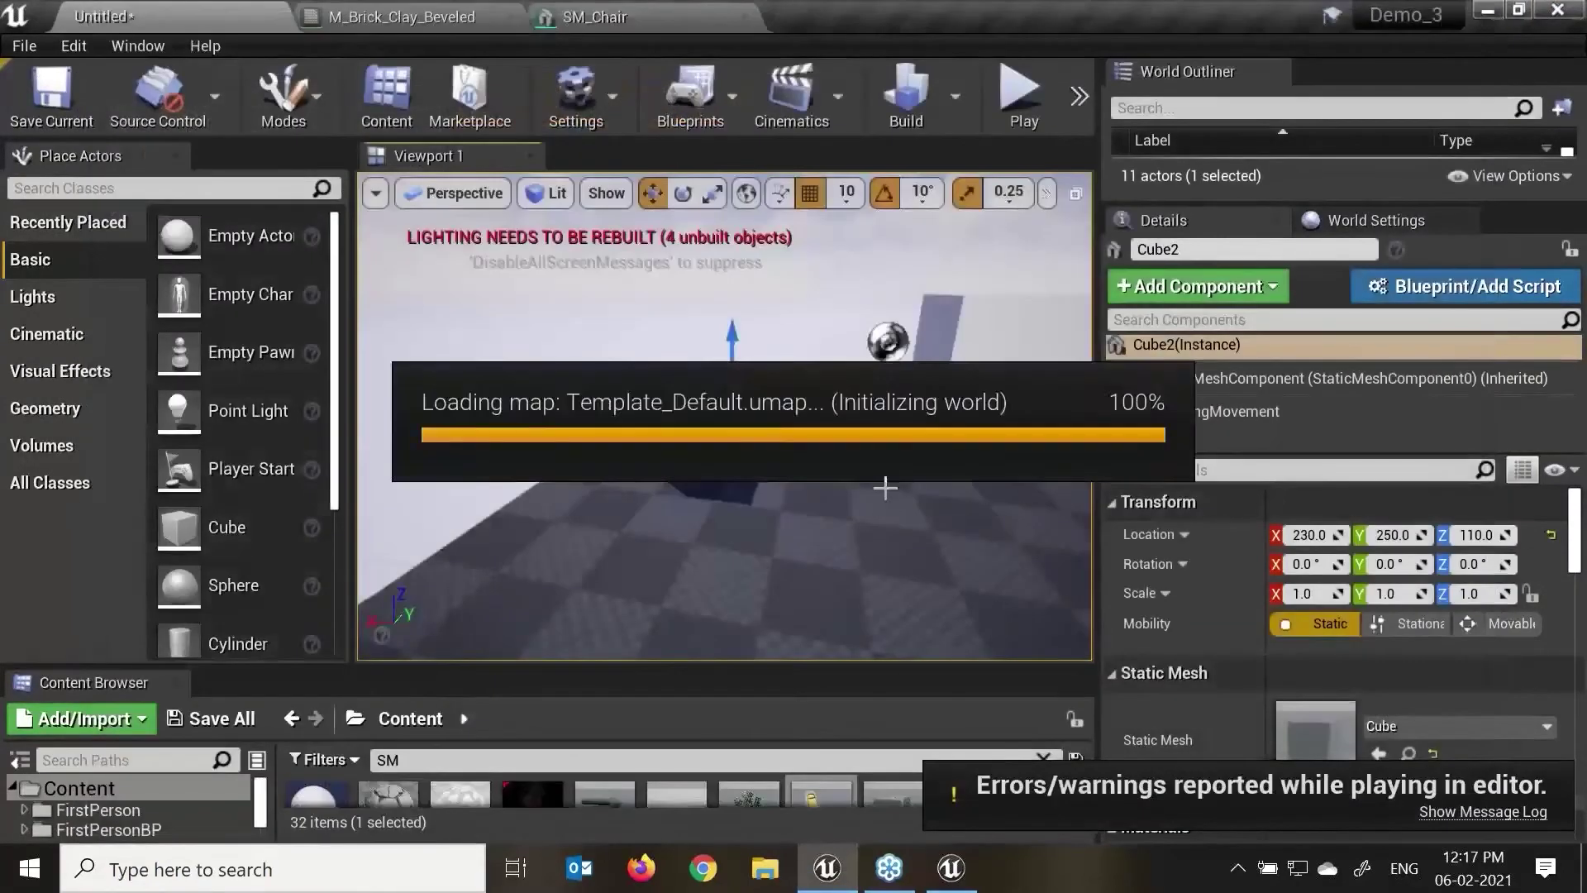
Step: Place a basic Cube above the floor of the new level at X -180, Y -40, Z 160
{"action": "left_click_drag", "start_coordinate": [178, 527], "coordinate": [707, 372]}
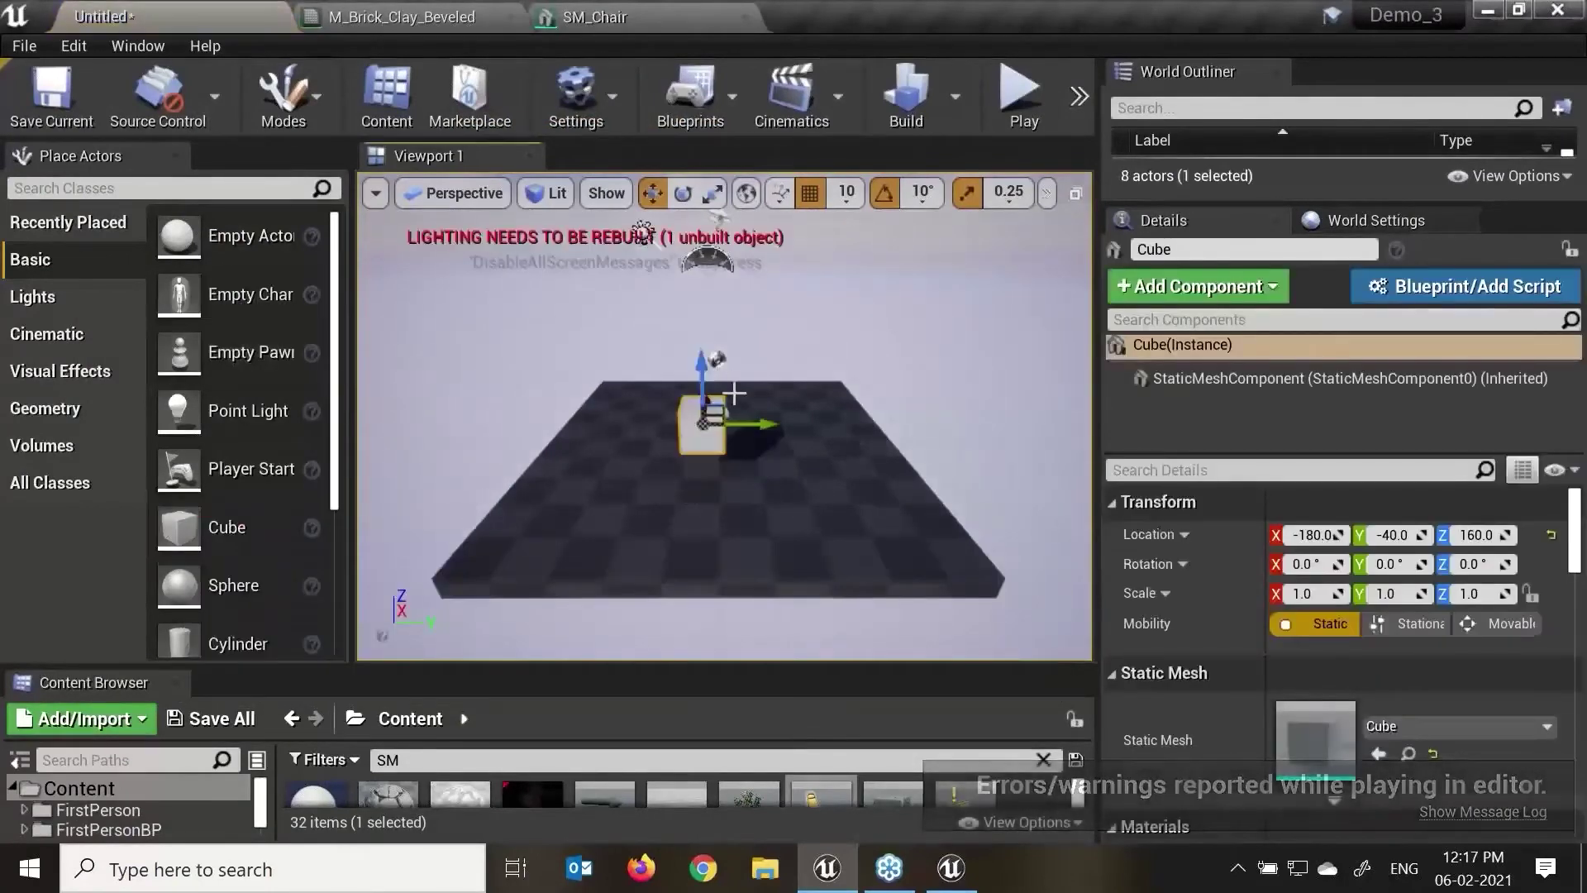
{"action": "key", "text": "f"}
{"action": "left_click_drag", "start_coordinate": [847, 510], "coordinate": [719, 510], "text": "alt"}
{"action": "scroll", "coordinate": [847, 510], "scroll_direction": "down", "scroll_amount": 5}
Step: Add a Rotating Movement component to the Floor actor
{"action": "left_click", "coordinate": [938, 471]}
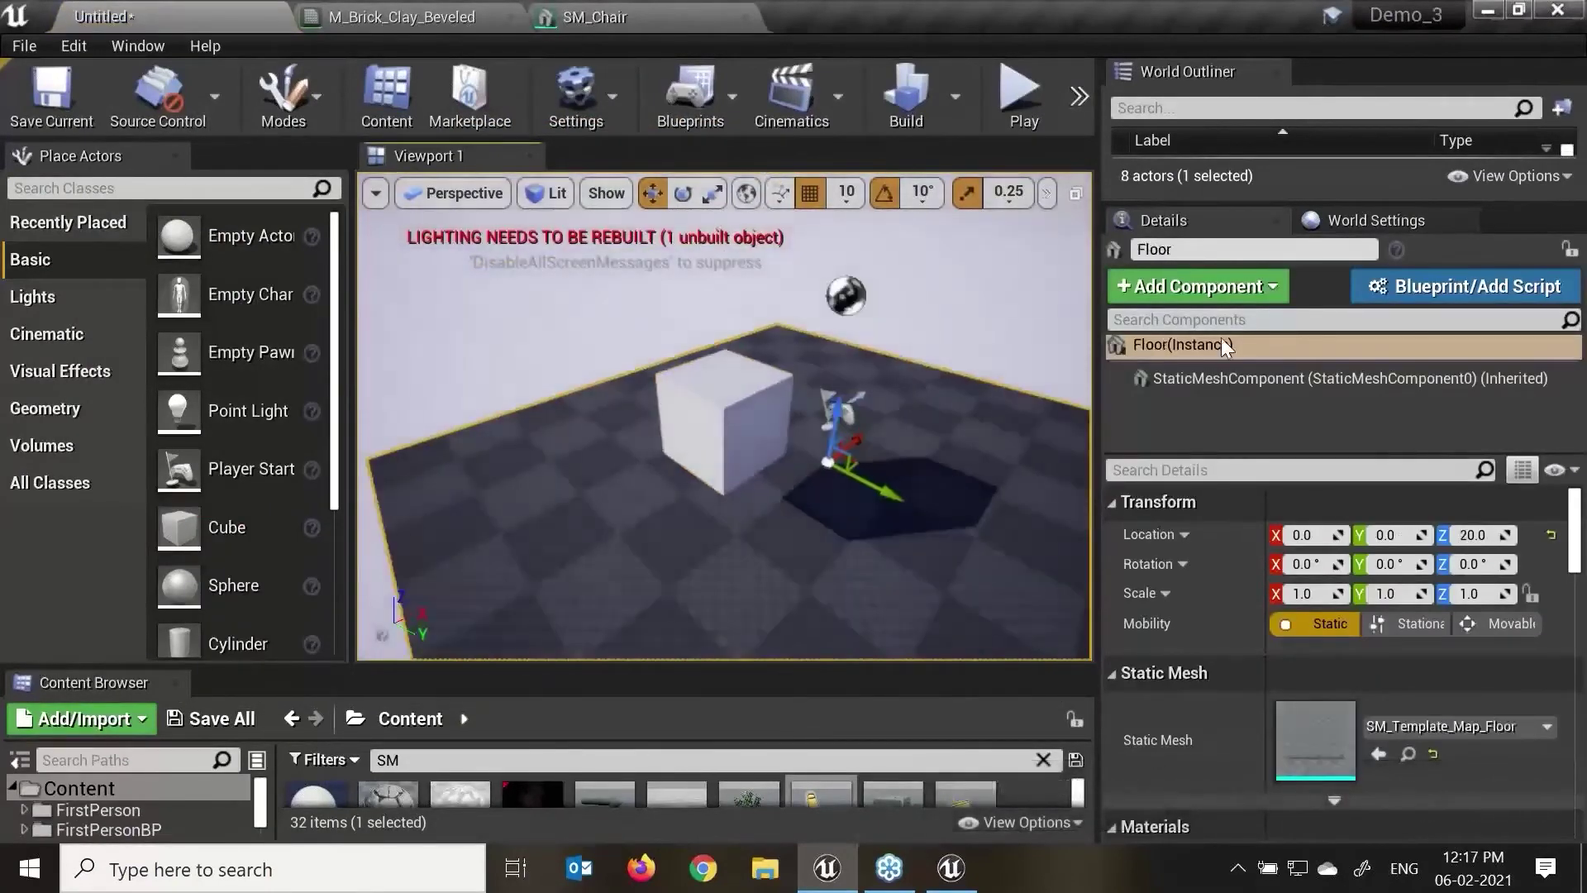
{"action": "left_click", "coordinate": [1182, 380]}
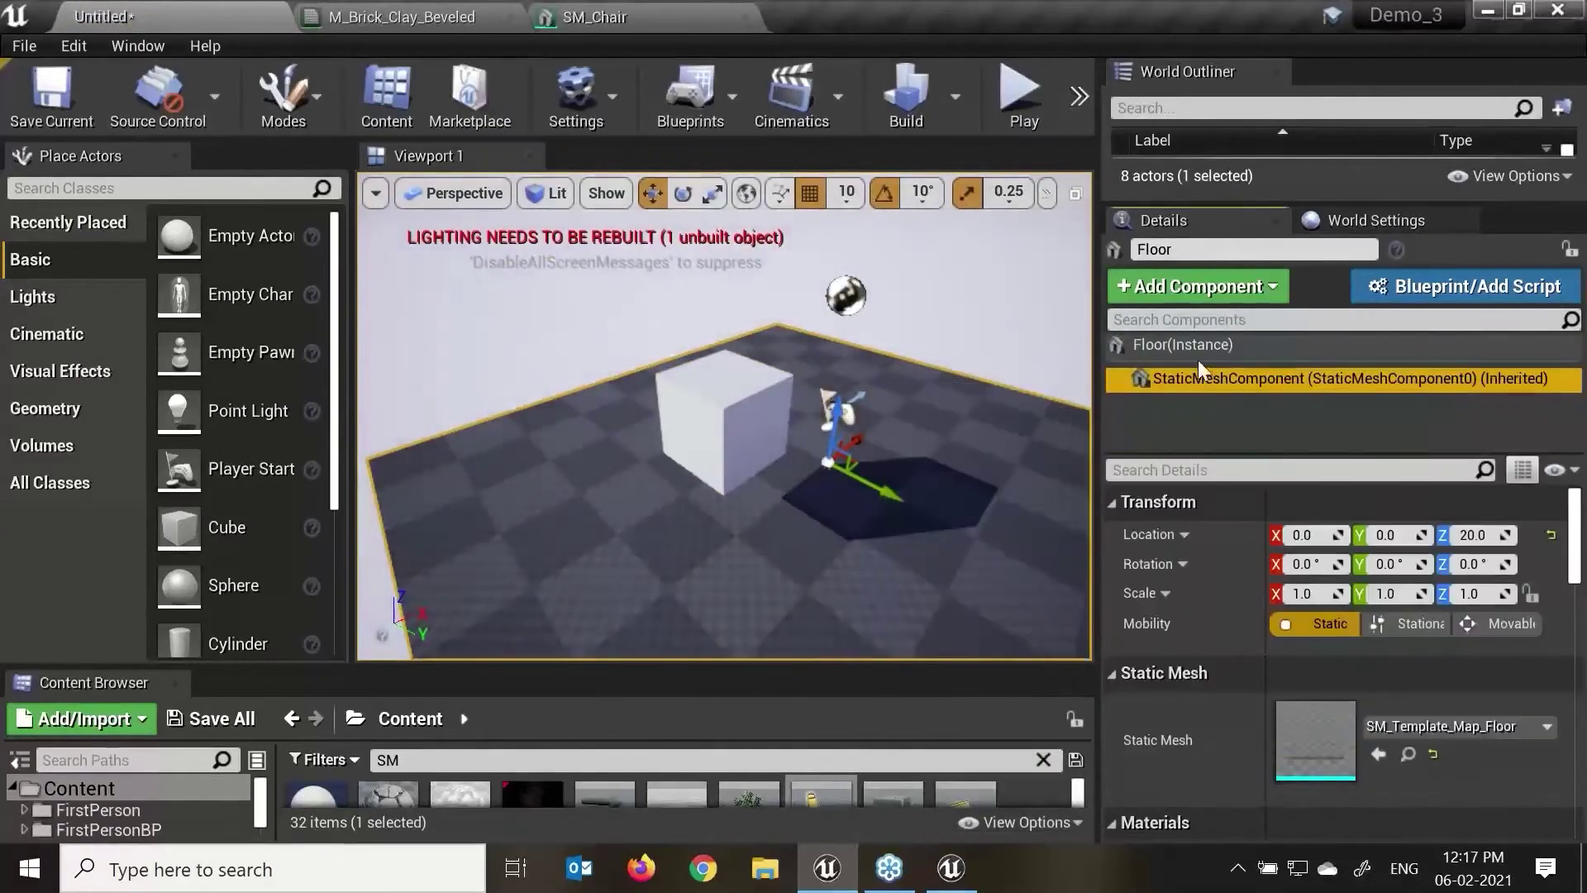
{"action": "left_click", "coordinate": [1213, 288]}
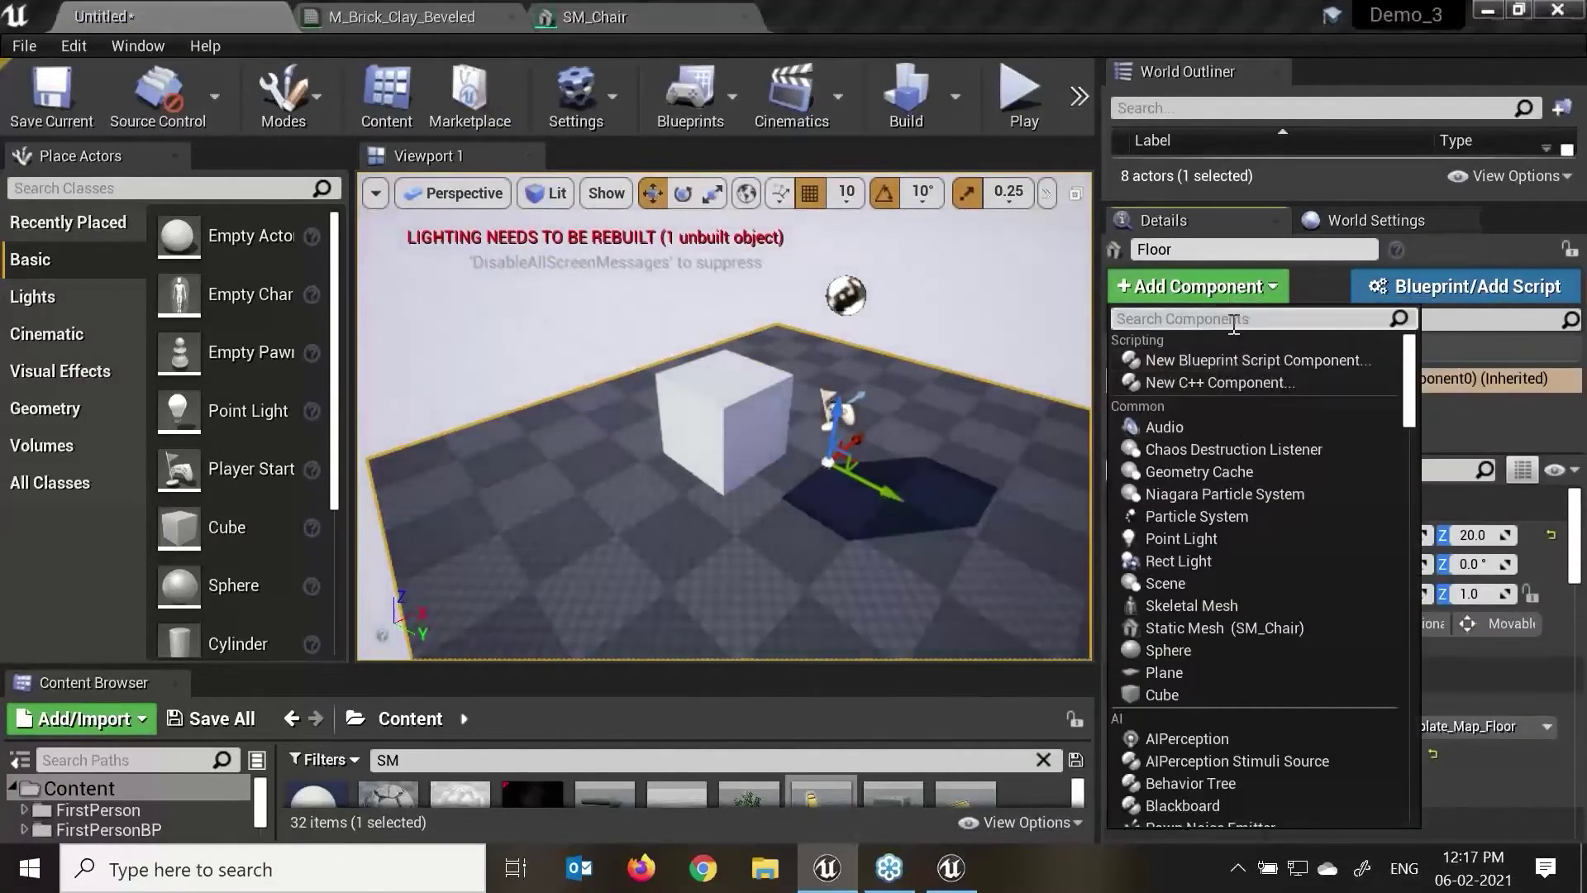
{"action": "type", "text": "rota"}
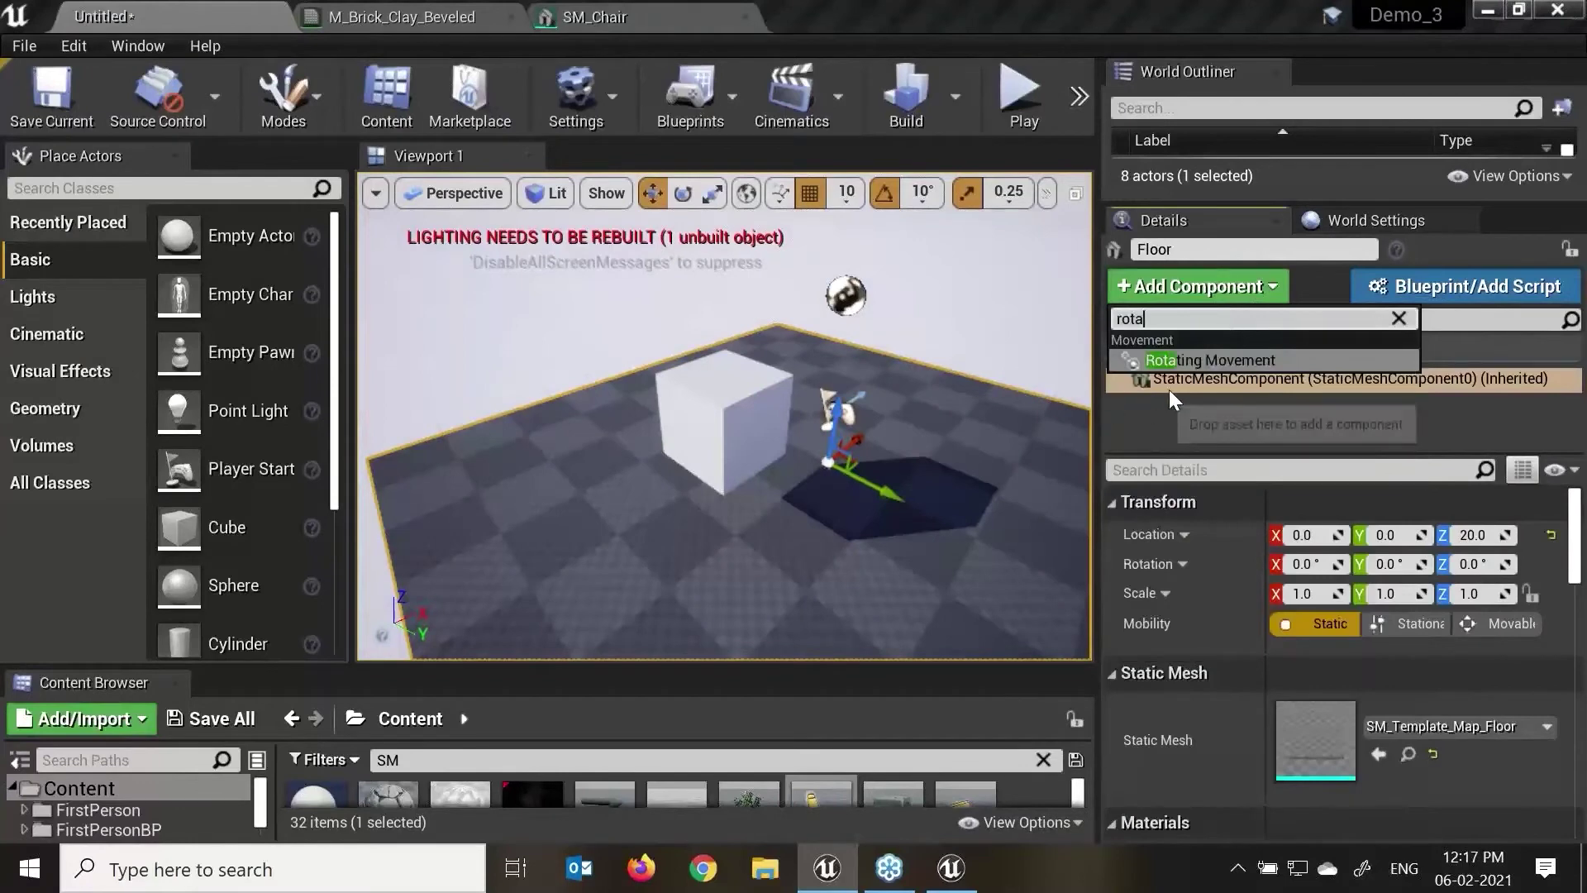
{"action": "left_click", "coordinate": [1212, 359]}
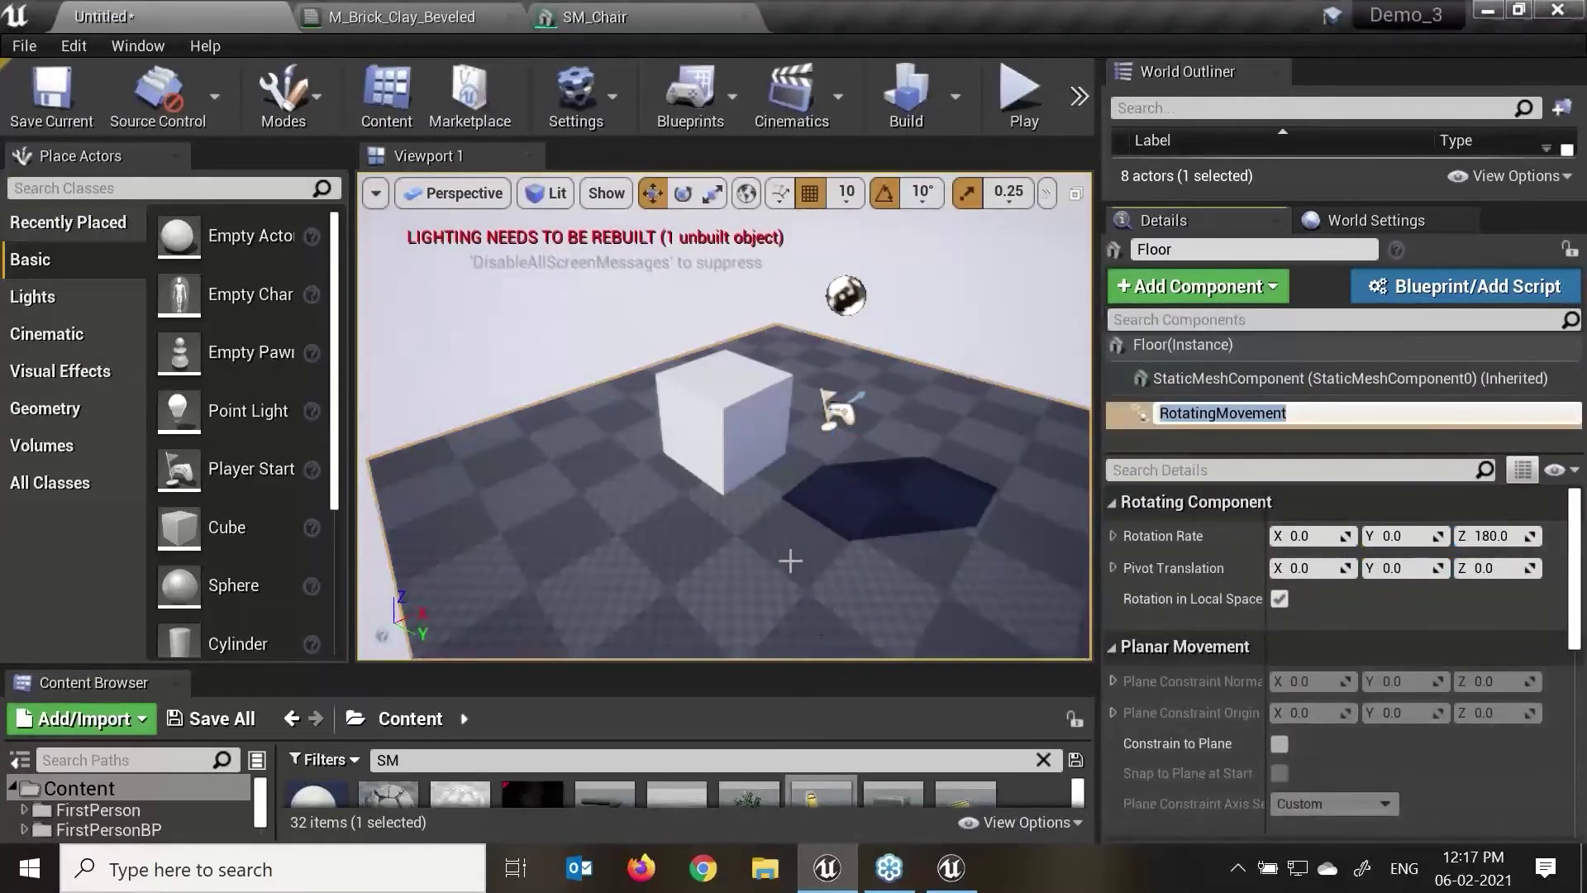
Step: Select the cube and rebuild the level's lighting
{"action": "left_click", "coordinate": [665, 463]}
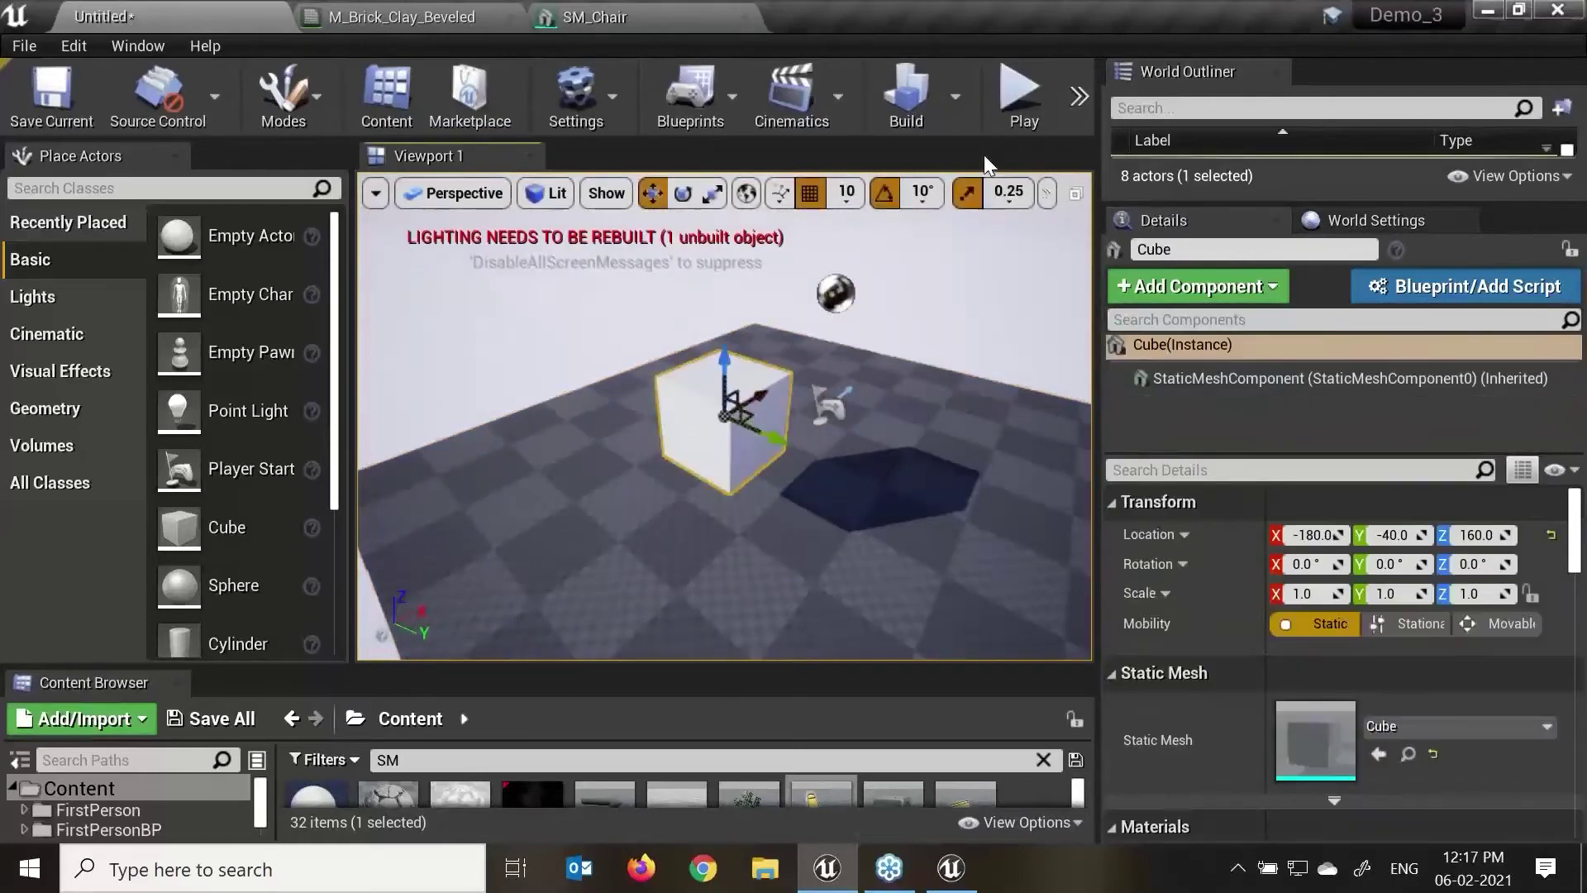
{"action": "left_click", "coordinate": [956, 103]}
{"action": "left_click", "coordinate": [1025, 94]}
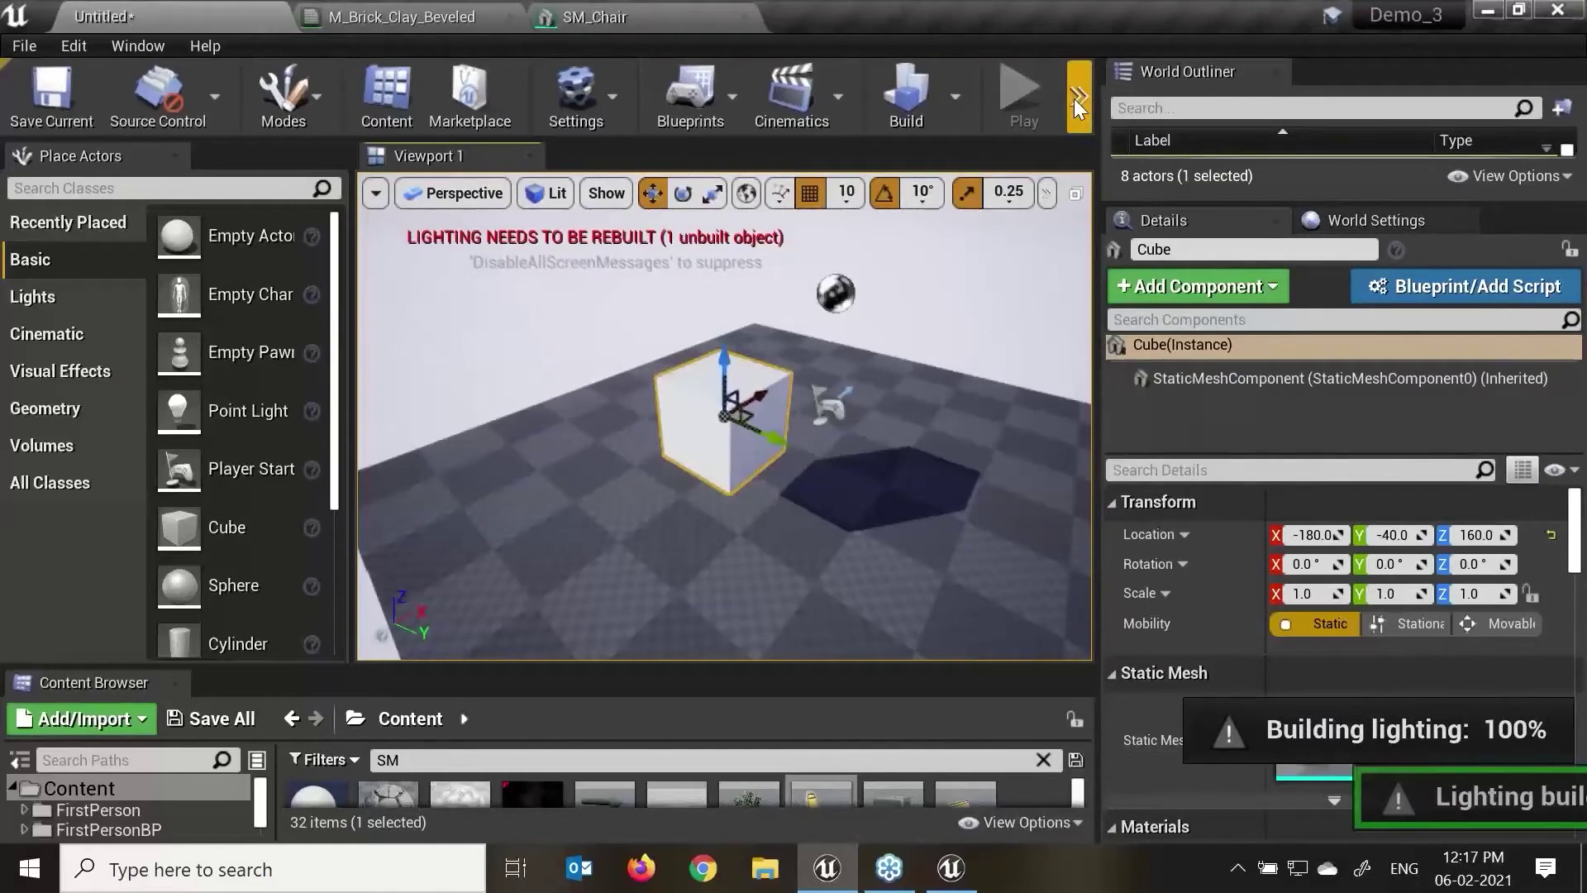
Step: Play the level in the selected viewport, then read the play session's entries in the message log and close it
{"action": "left_click", "coordinate": [1079, 96]}
{"action": "mouse_move", "coordinate": [1099, 149]}
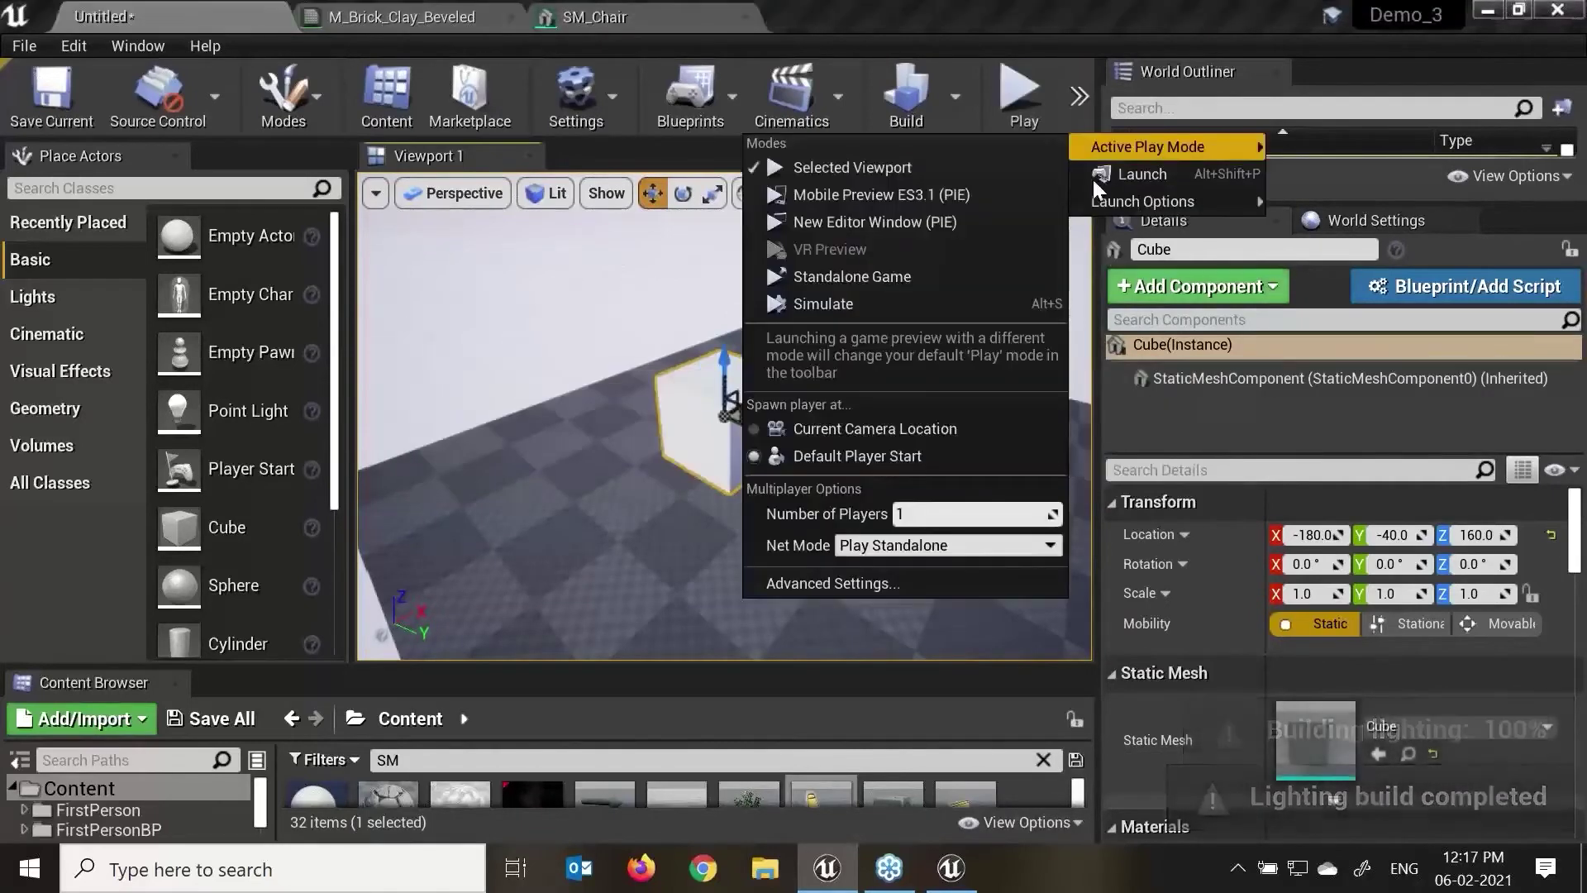
{"action": "left_click", "coordinate": [992, 159]}
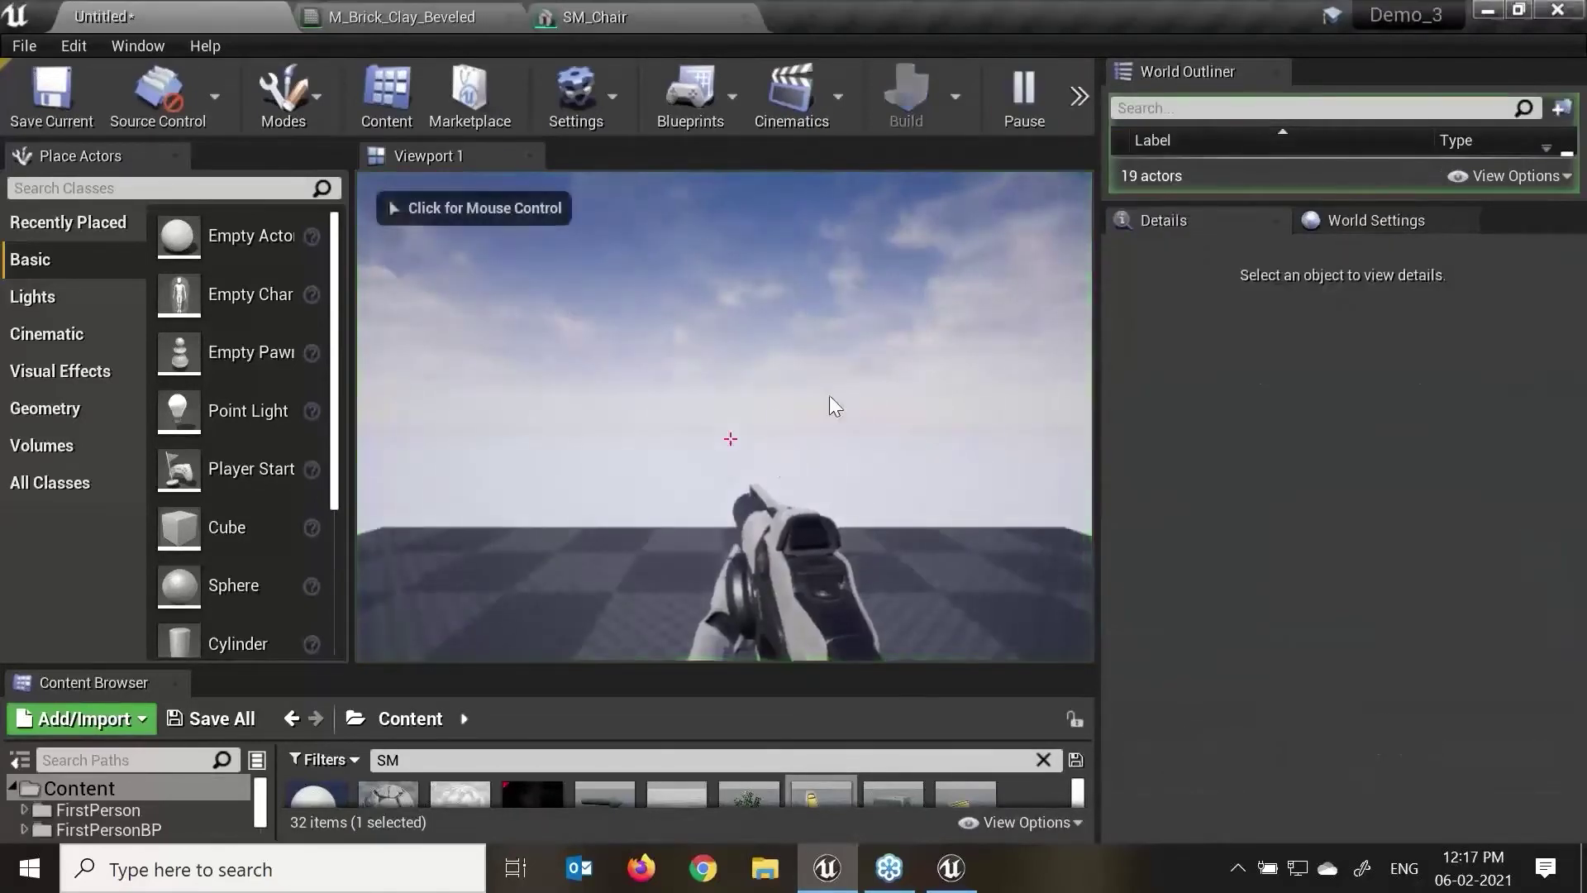
{"action": "left_click", "coordinate": [830, 395]}
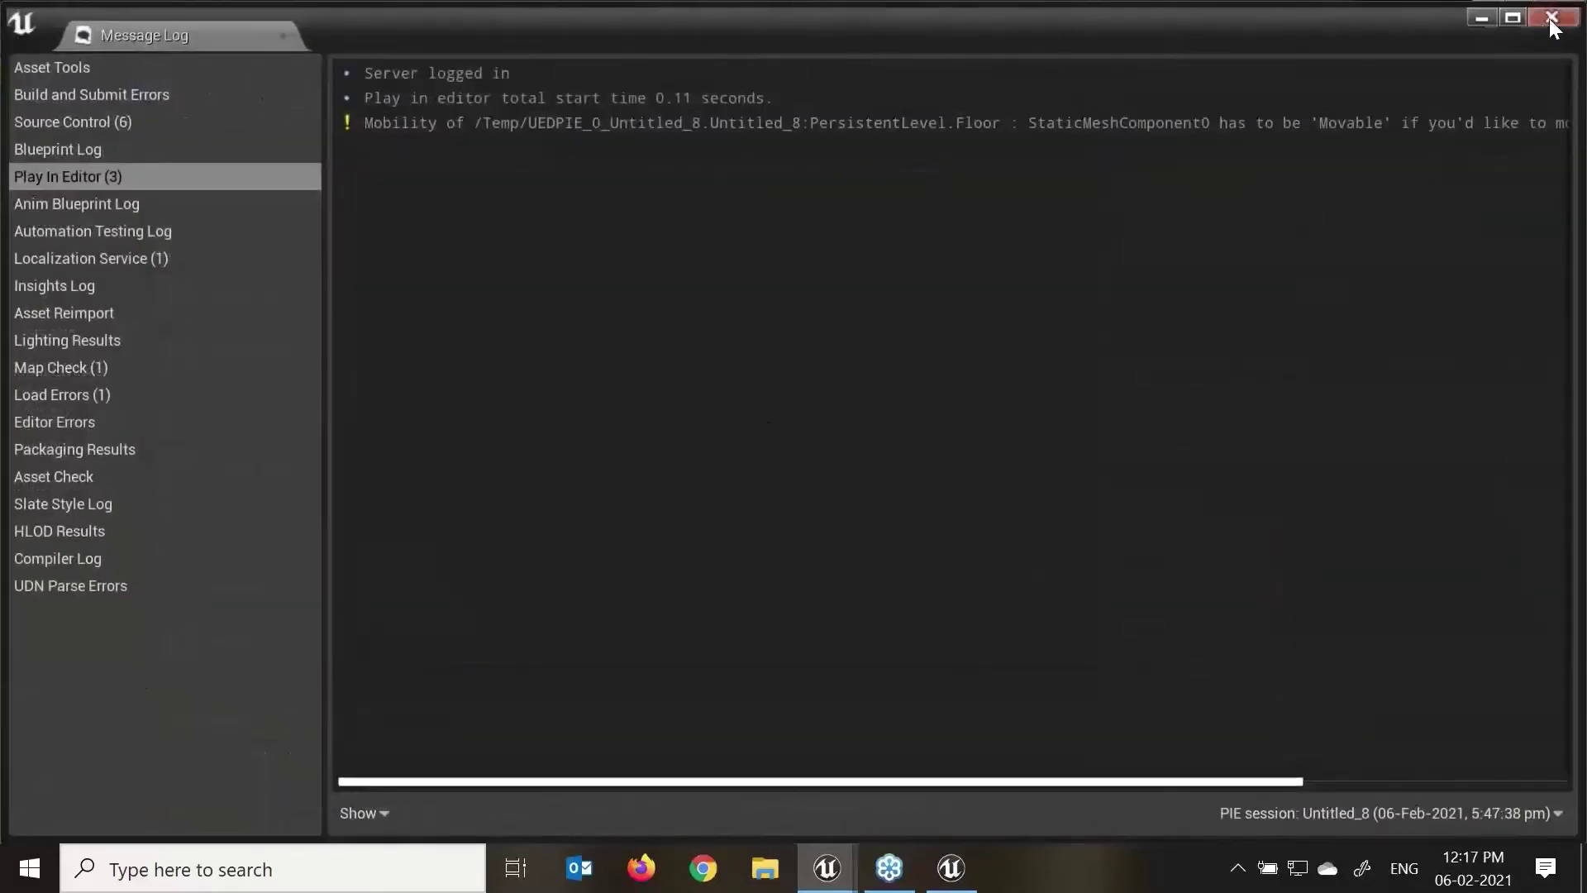
{"action": "left_click", "coordinate": [1543, 21]}
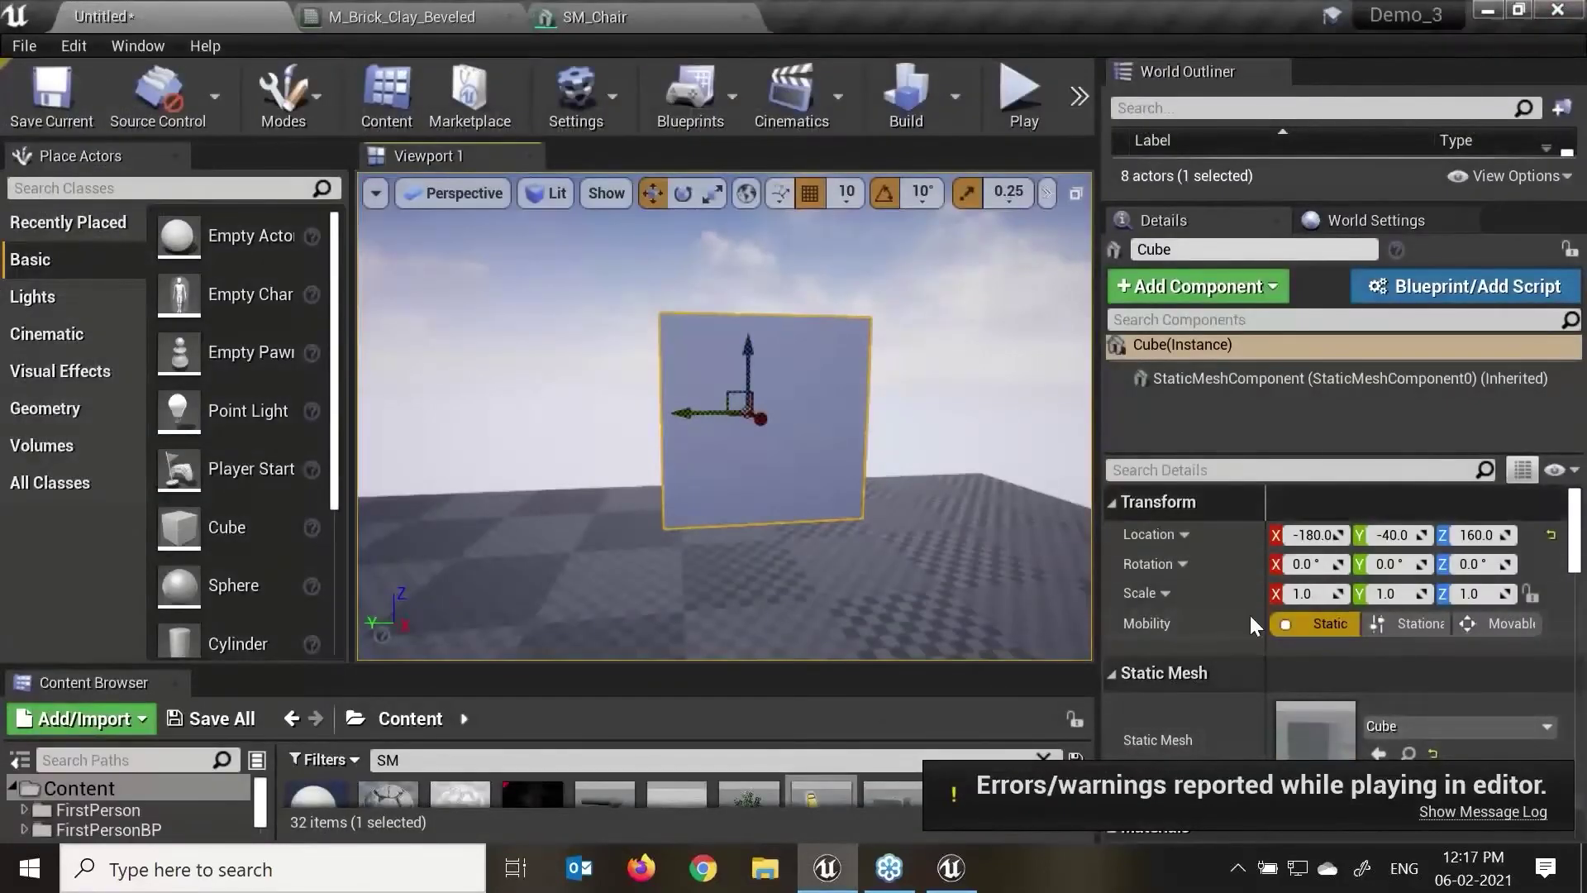
Step: Set the mobility of the cube's static mesh component to Movable and play the level to check it
{"action": "left_click", "coordinate": [1227, 380]}
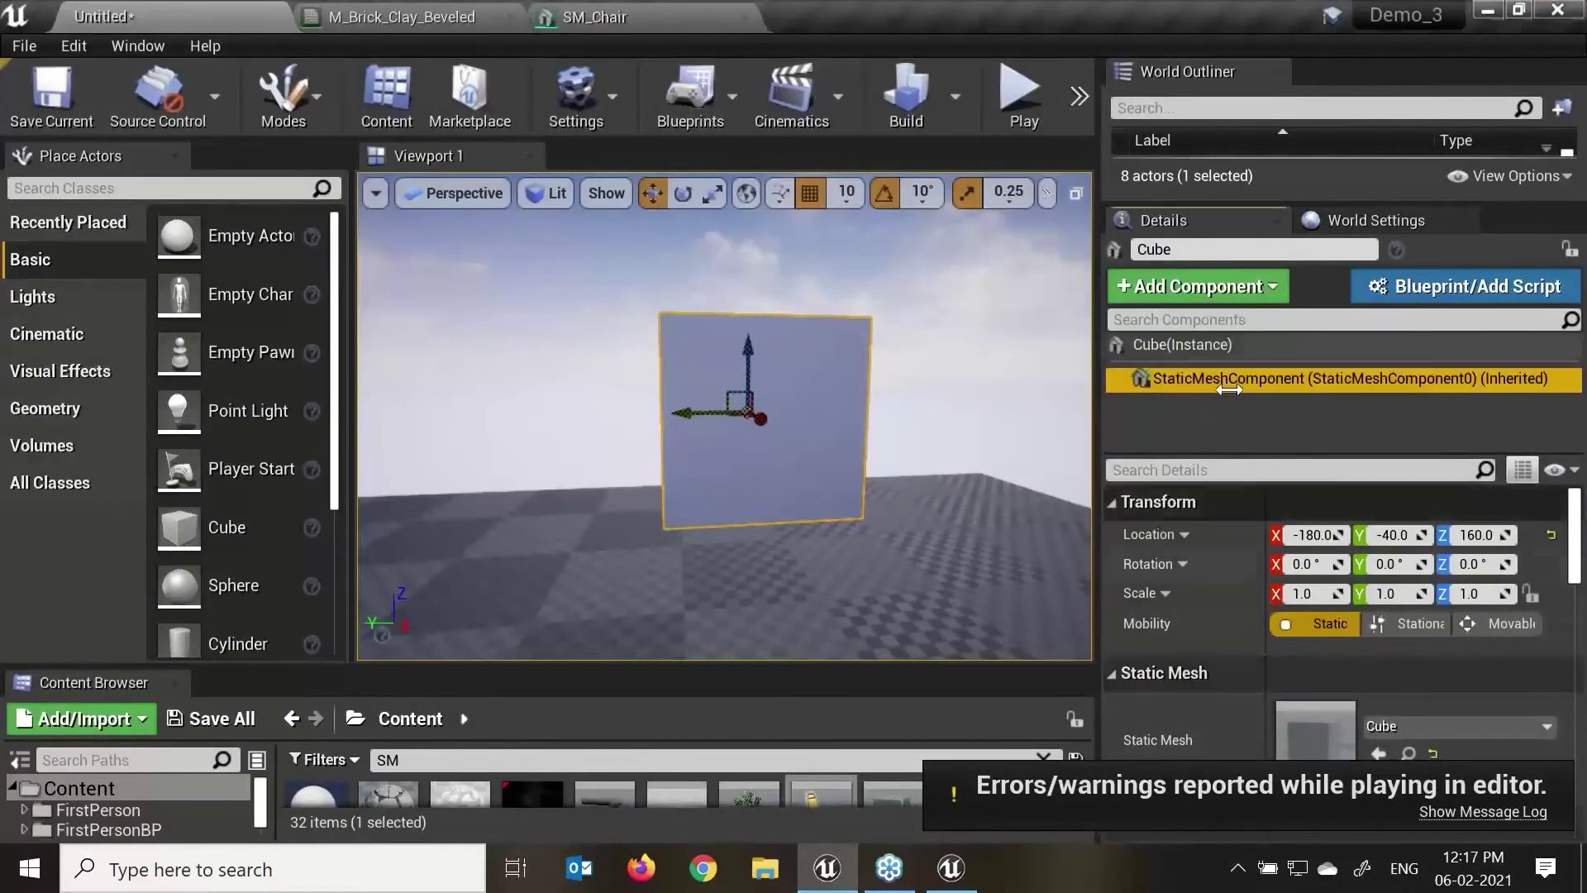
{"action": "left_click", "coordinate": [1491, 624]}
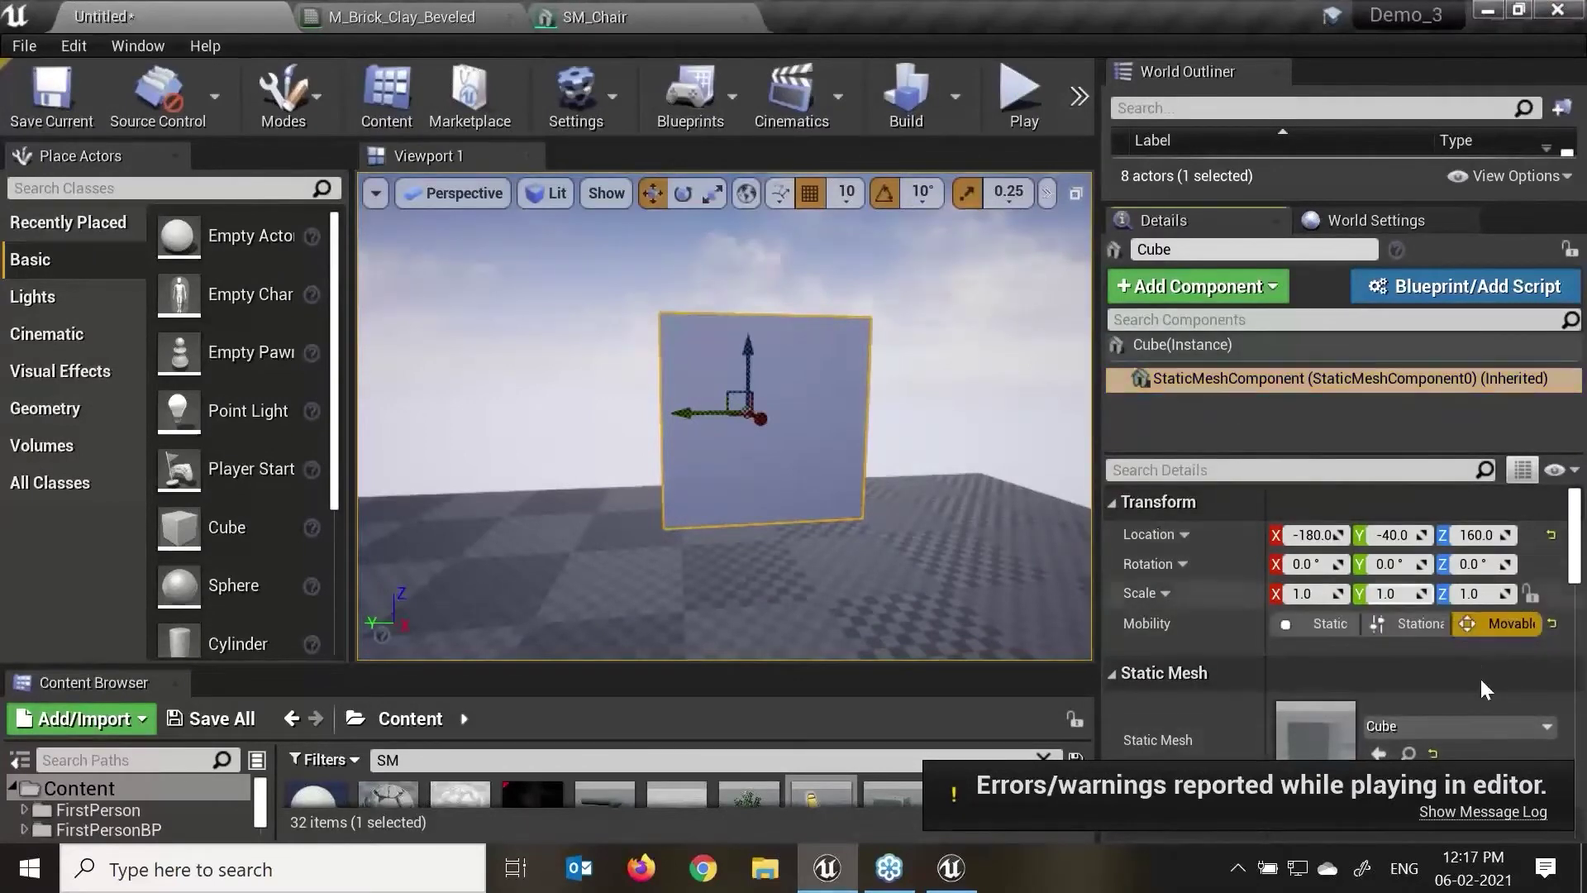
{"action": "left_click", "coordinate": [1013, 95]}
{"action": "left_click", "coordinate": [873, 434]}
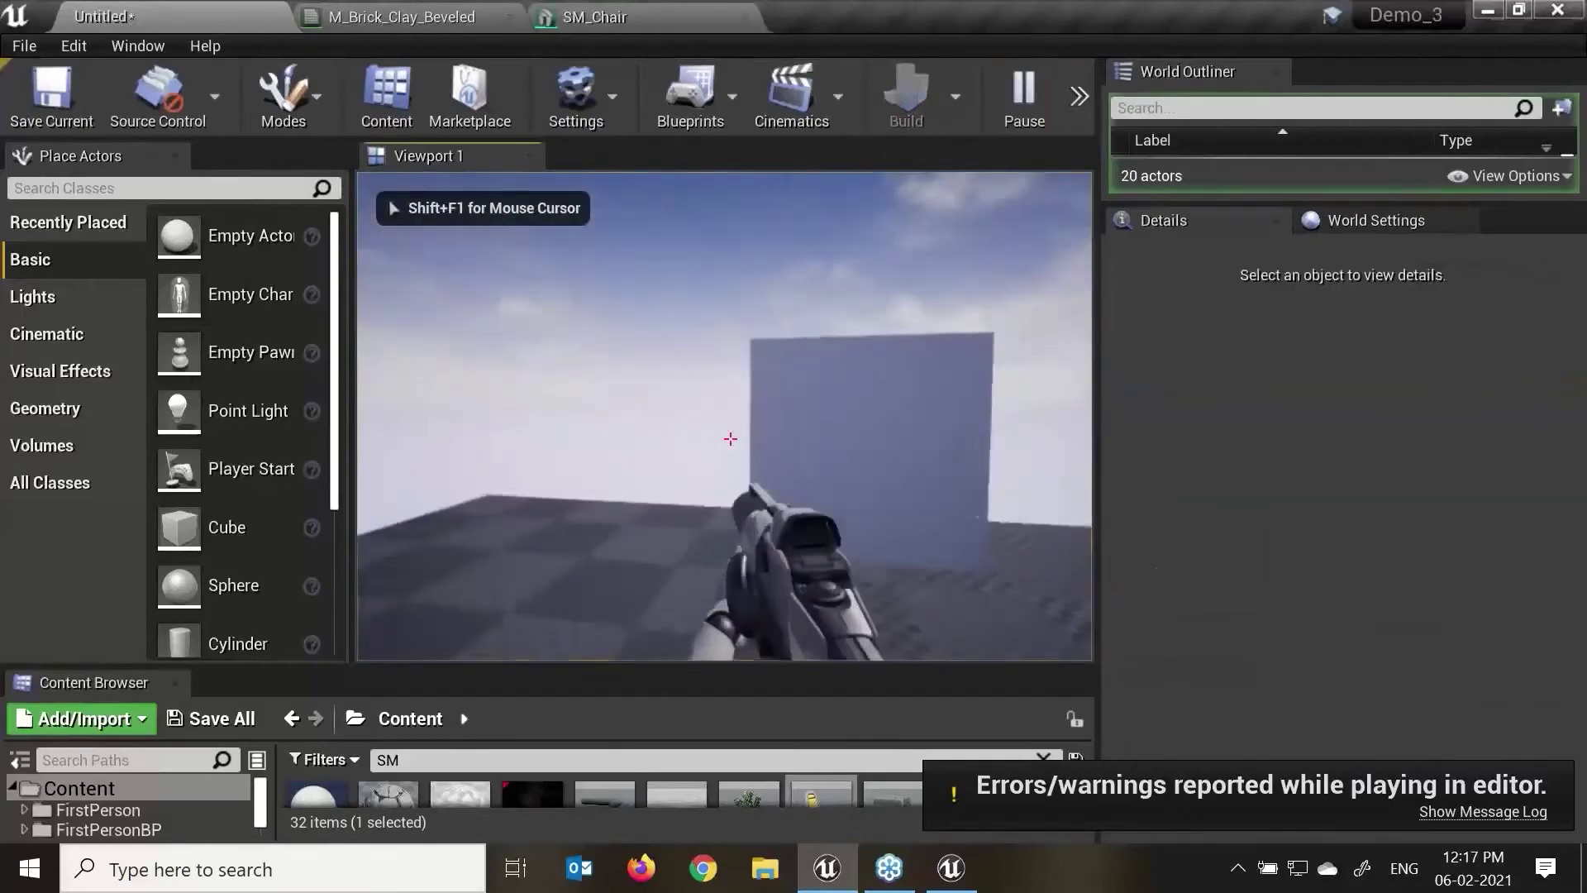
{"action": "key", "text": "Escape"}
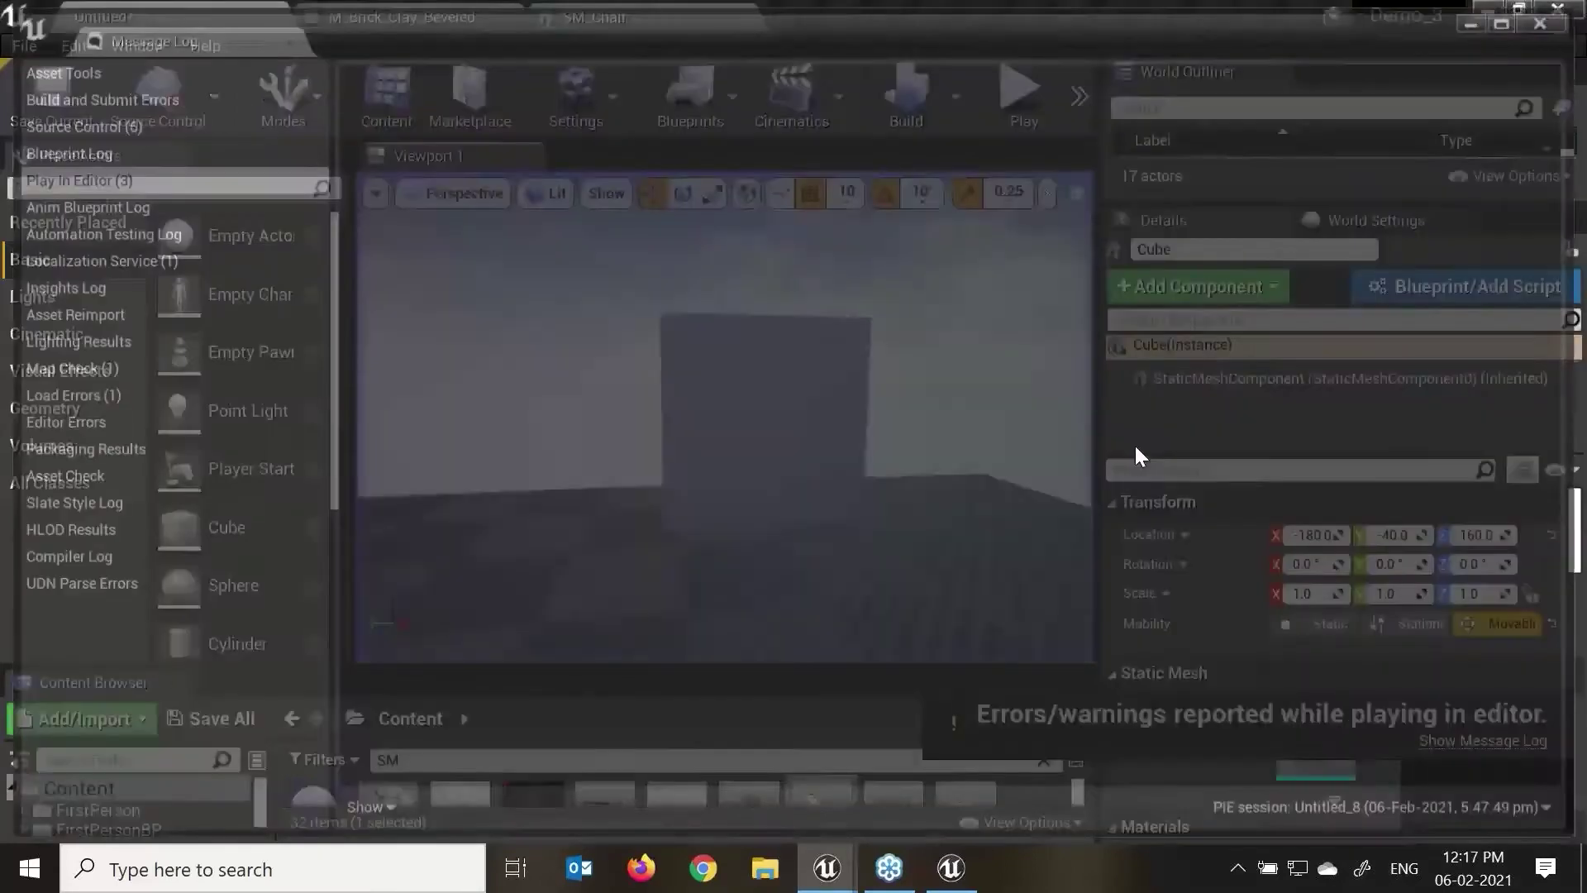
{"action": "left_click", "coordinate": [1550, 19]}
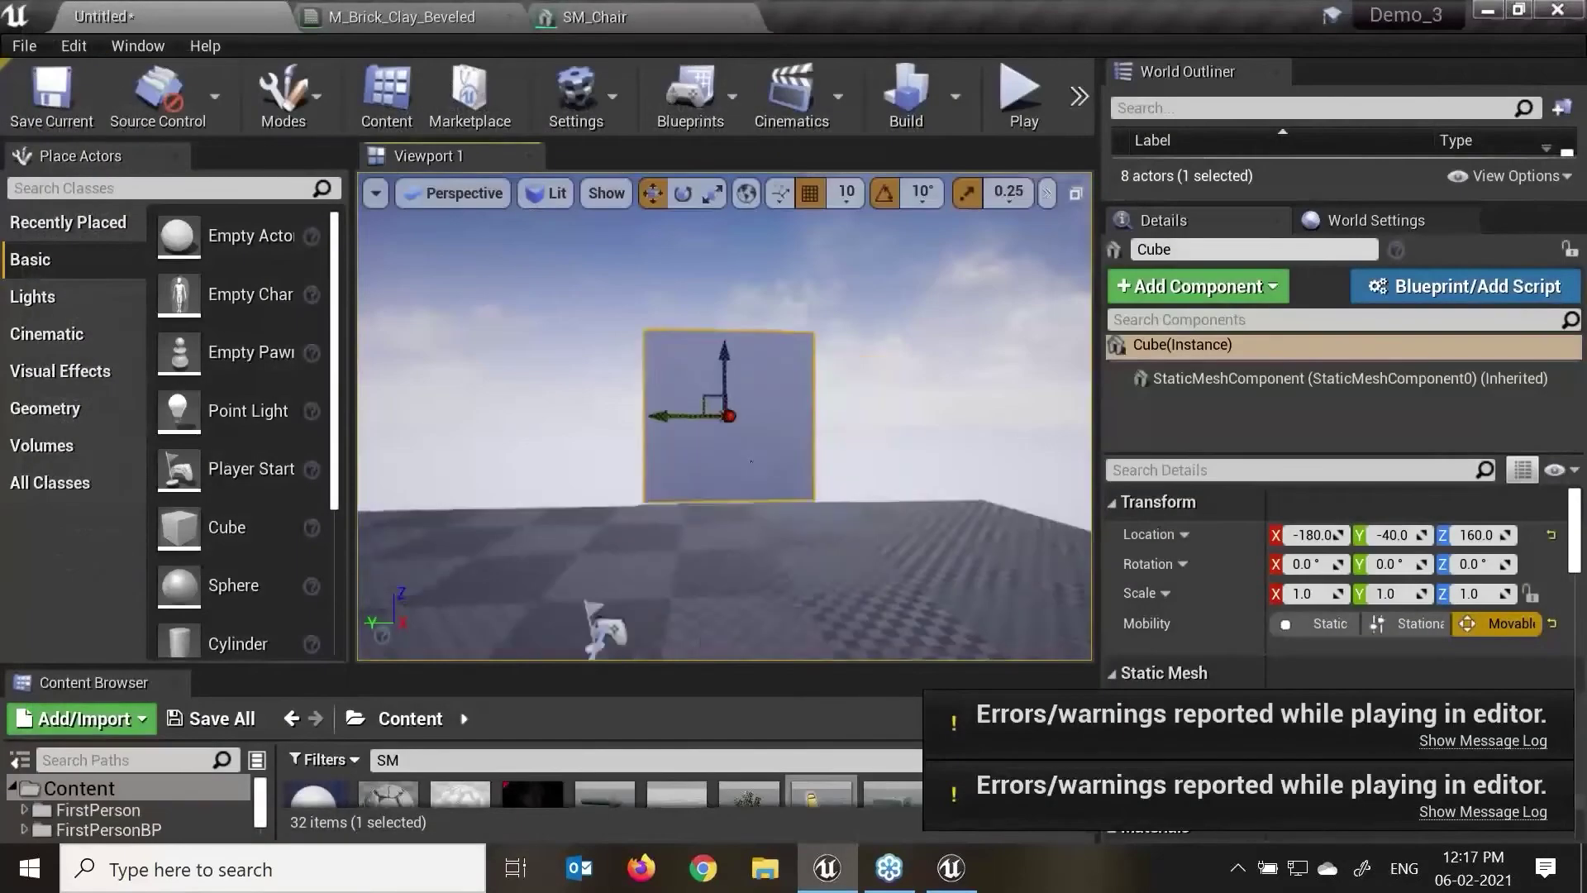
Step: Rotate the Player Start to -150° about Z and move it to X 120
{"action": "right_click_drag", "start_coordinate": [724, 415], "coordinate": [807, 416]}
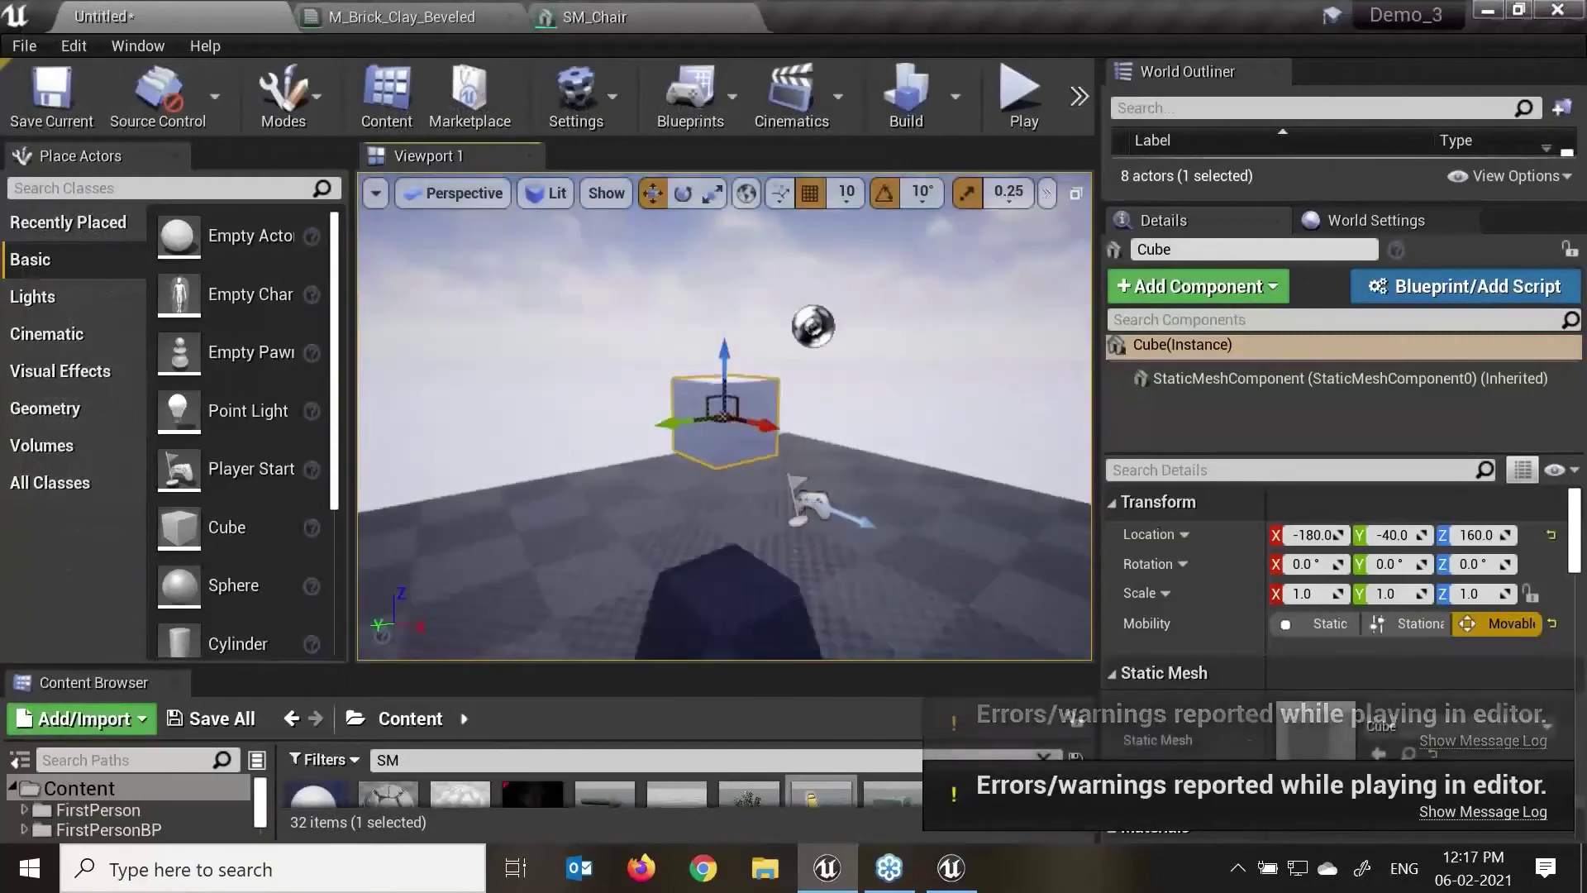
{"action": "left_click", "coordinate": [807, 503]}
{"action": "key", "text": "e"}
{"action": "left_click_drag", "start_coordinate": [840, 537], "coordinate": [756, 481]}
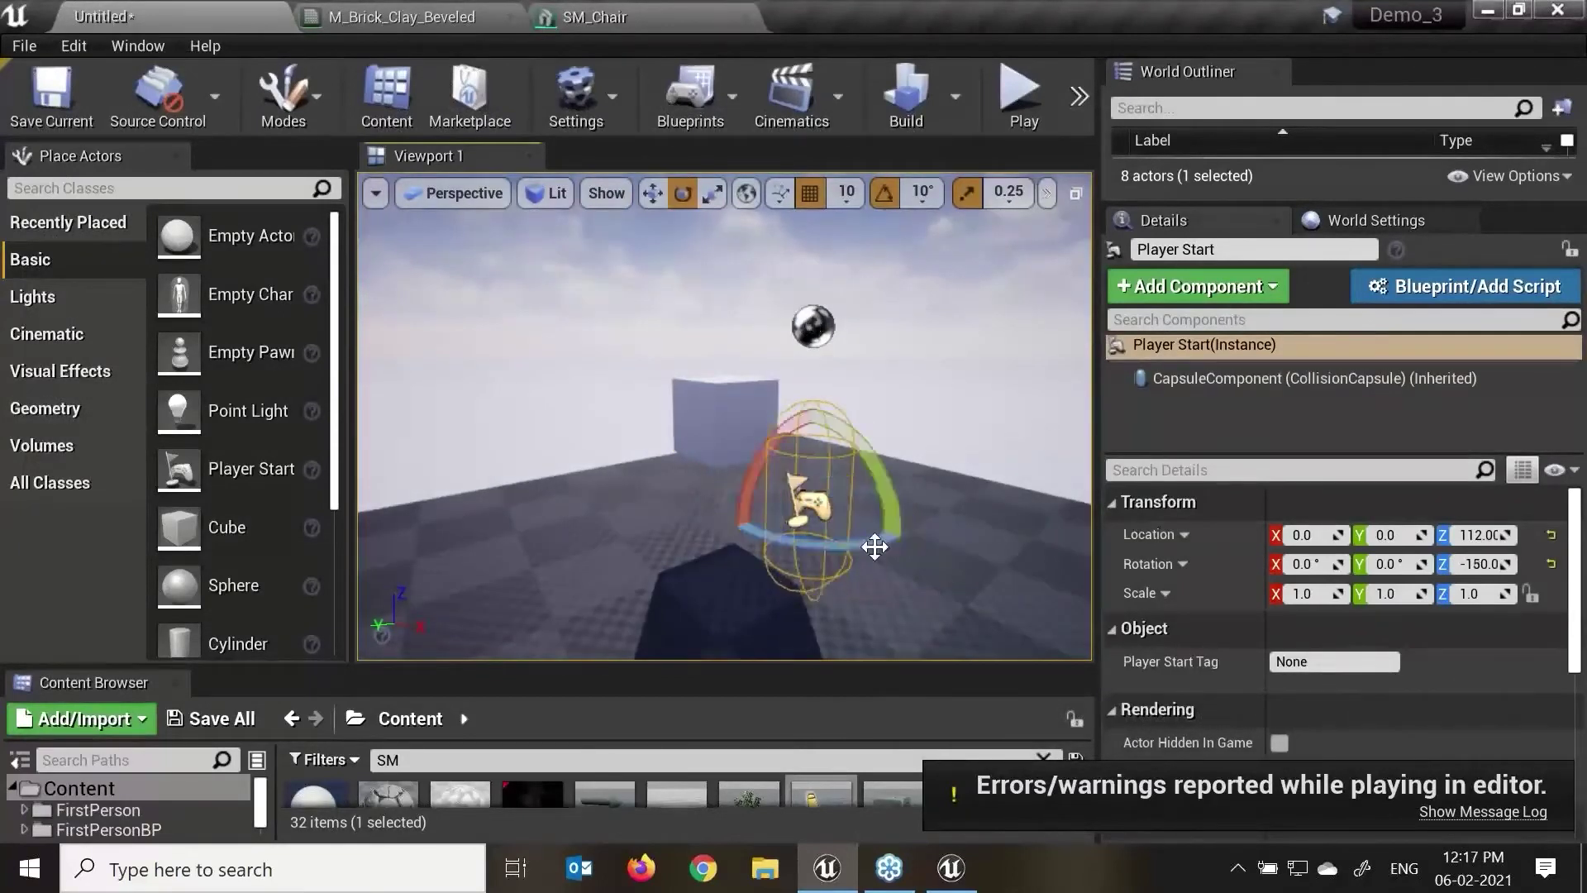
{"action": "key", "text": "w"}
{"action": "left_click_drag", "start_coordinate": [852, 525], "coordinate": [913, 527]}
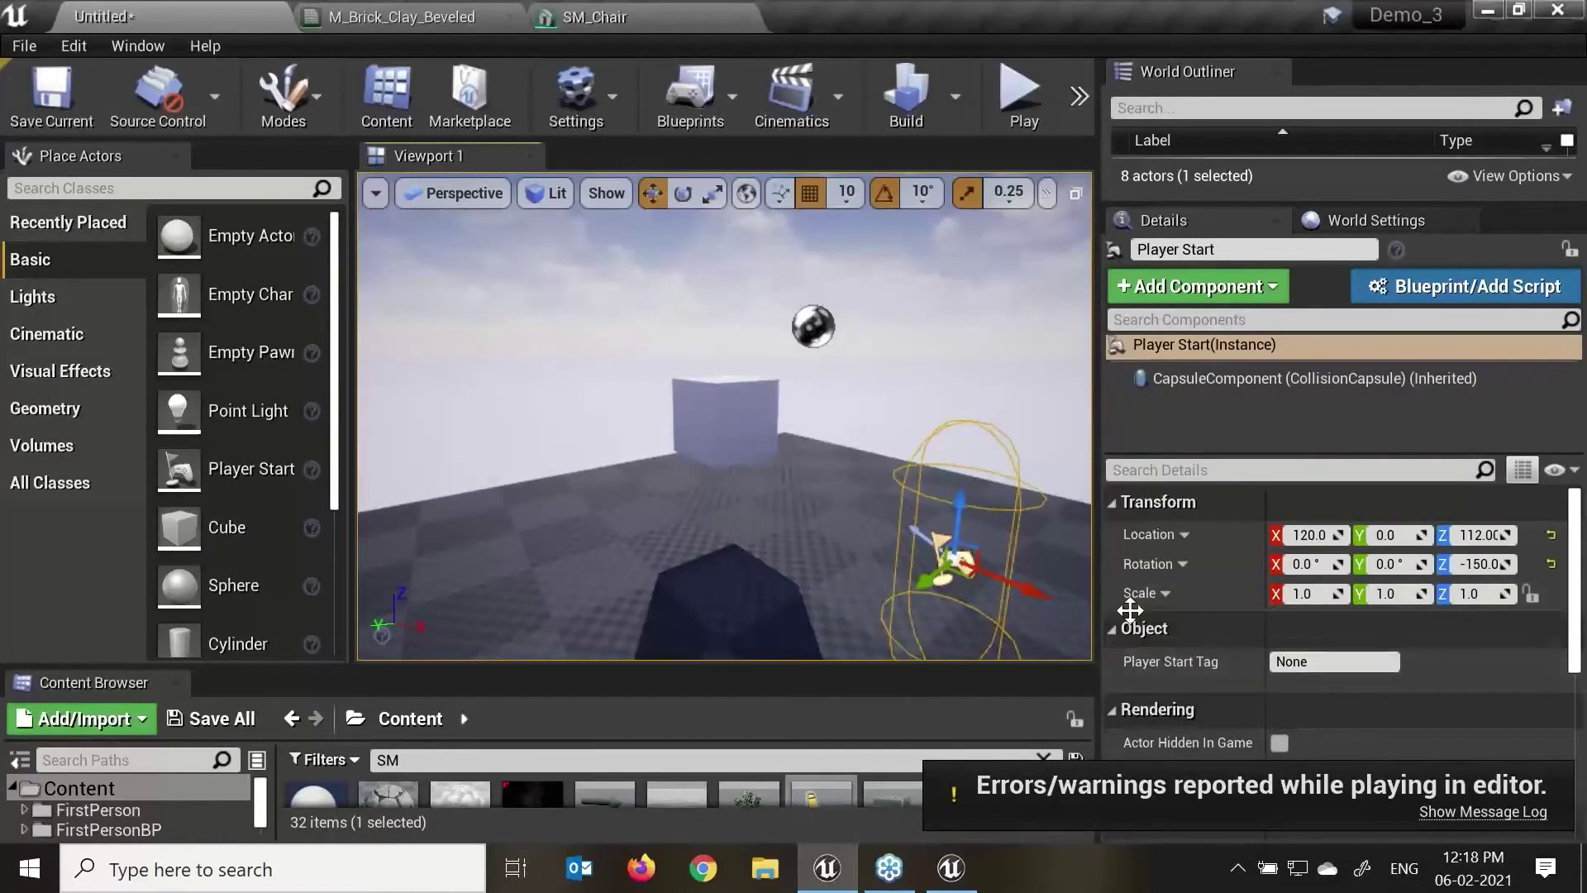
Step: Add a Rotating Movement component to the cube, keeping its default name
{"action": "left_click", "coordinate": [742, 408]}
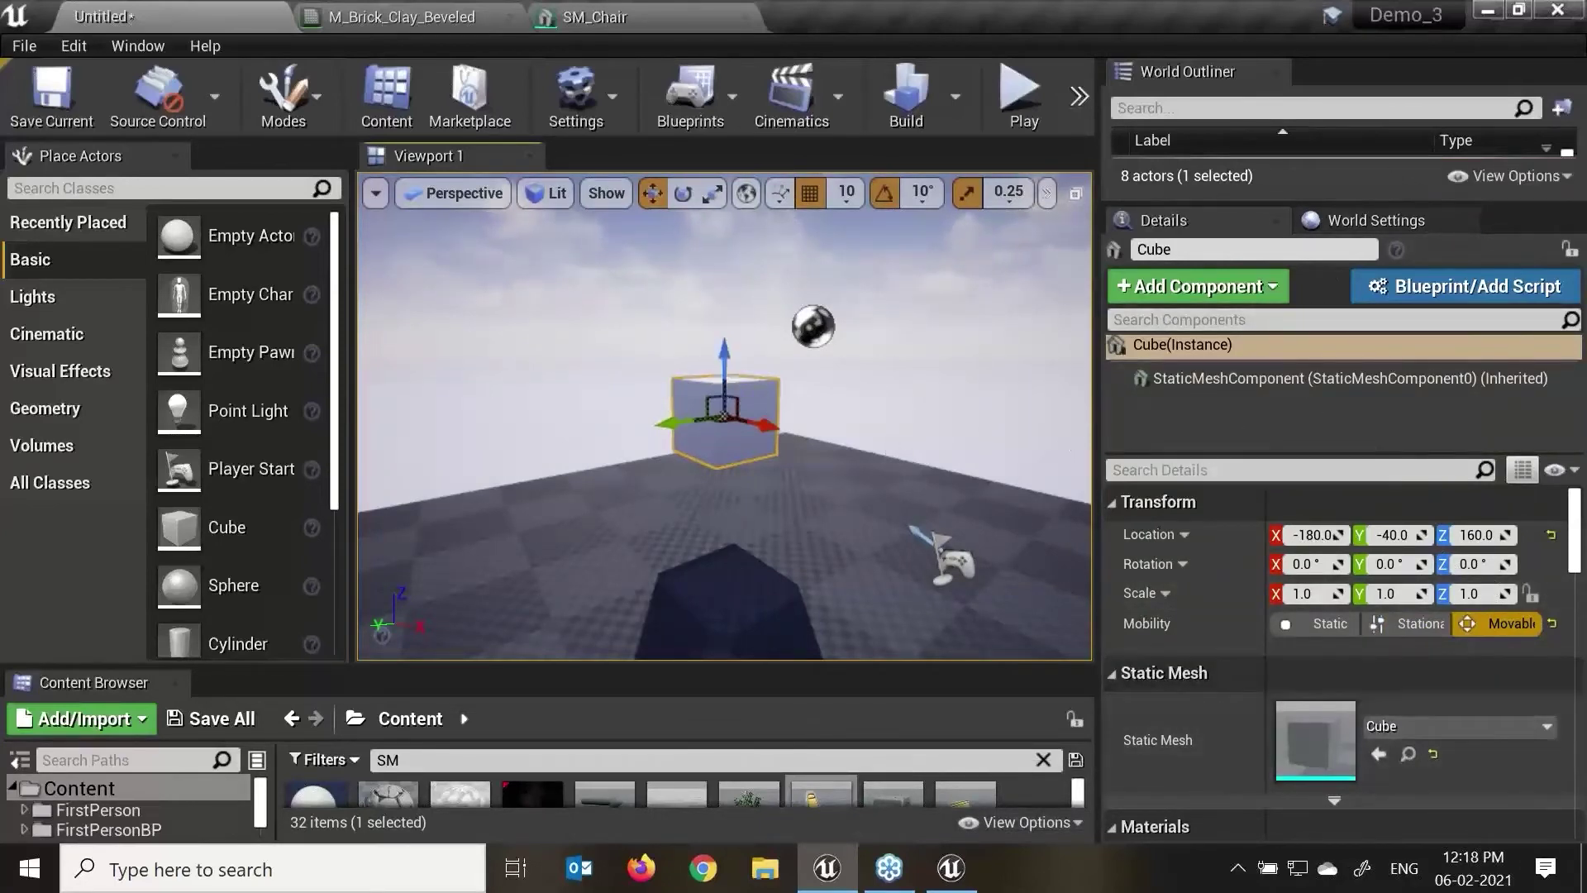
{"action": "left_click", "coordinate": [1231, 379]}
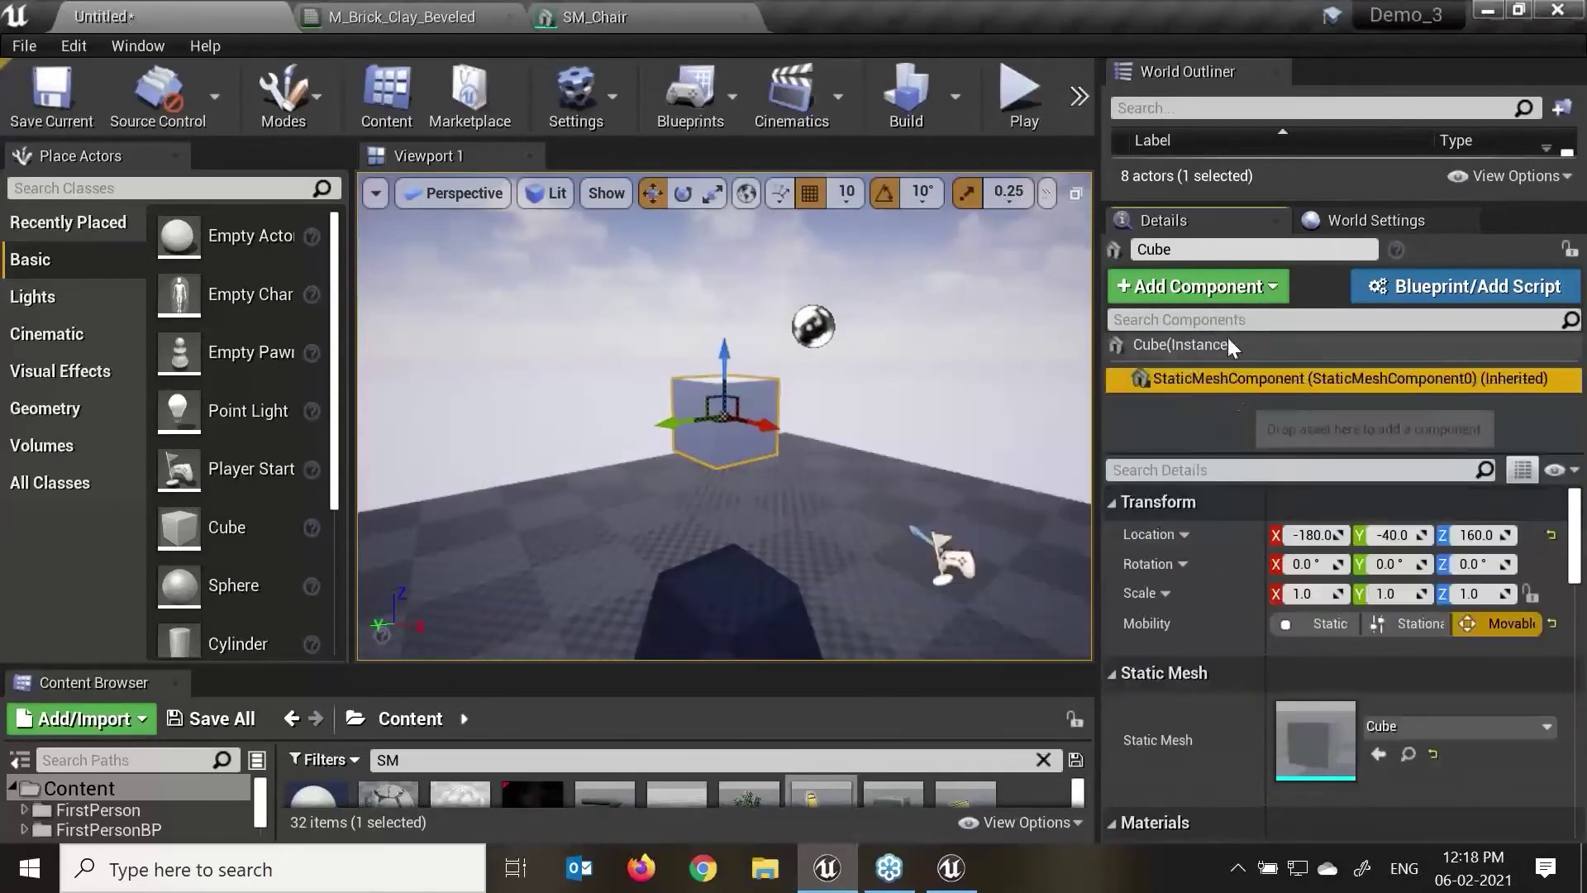
{"action": "left_click", "coordinate": [1208, 288]}
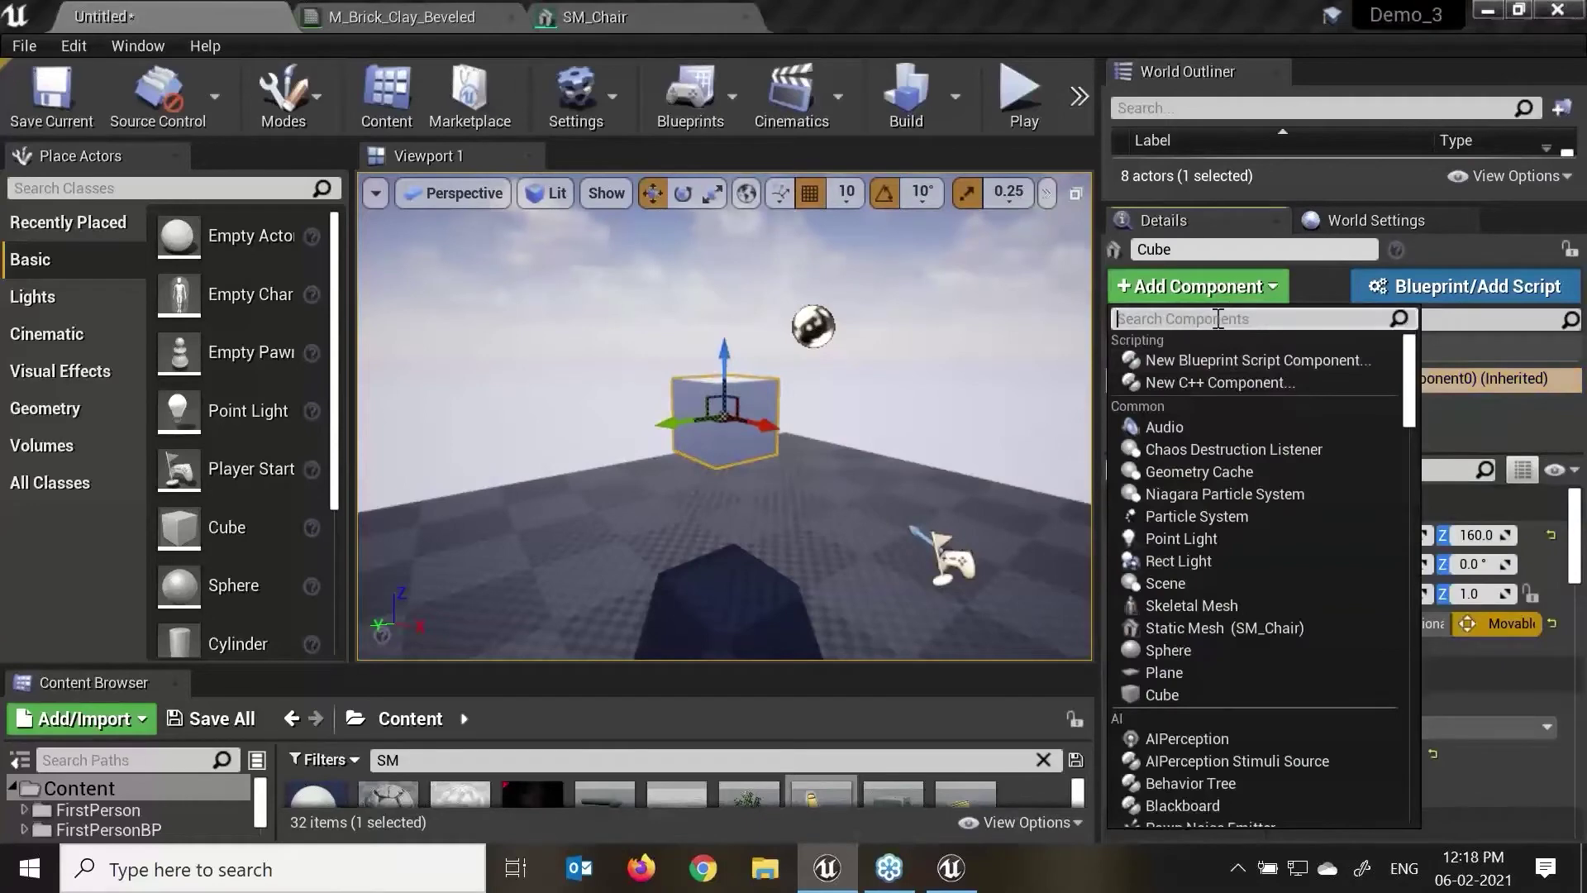
{"action": "type", "text": "rot"}
{"action": "left_click", "coordinate": [1215, 367]}
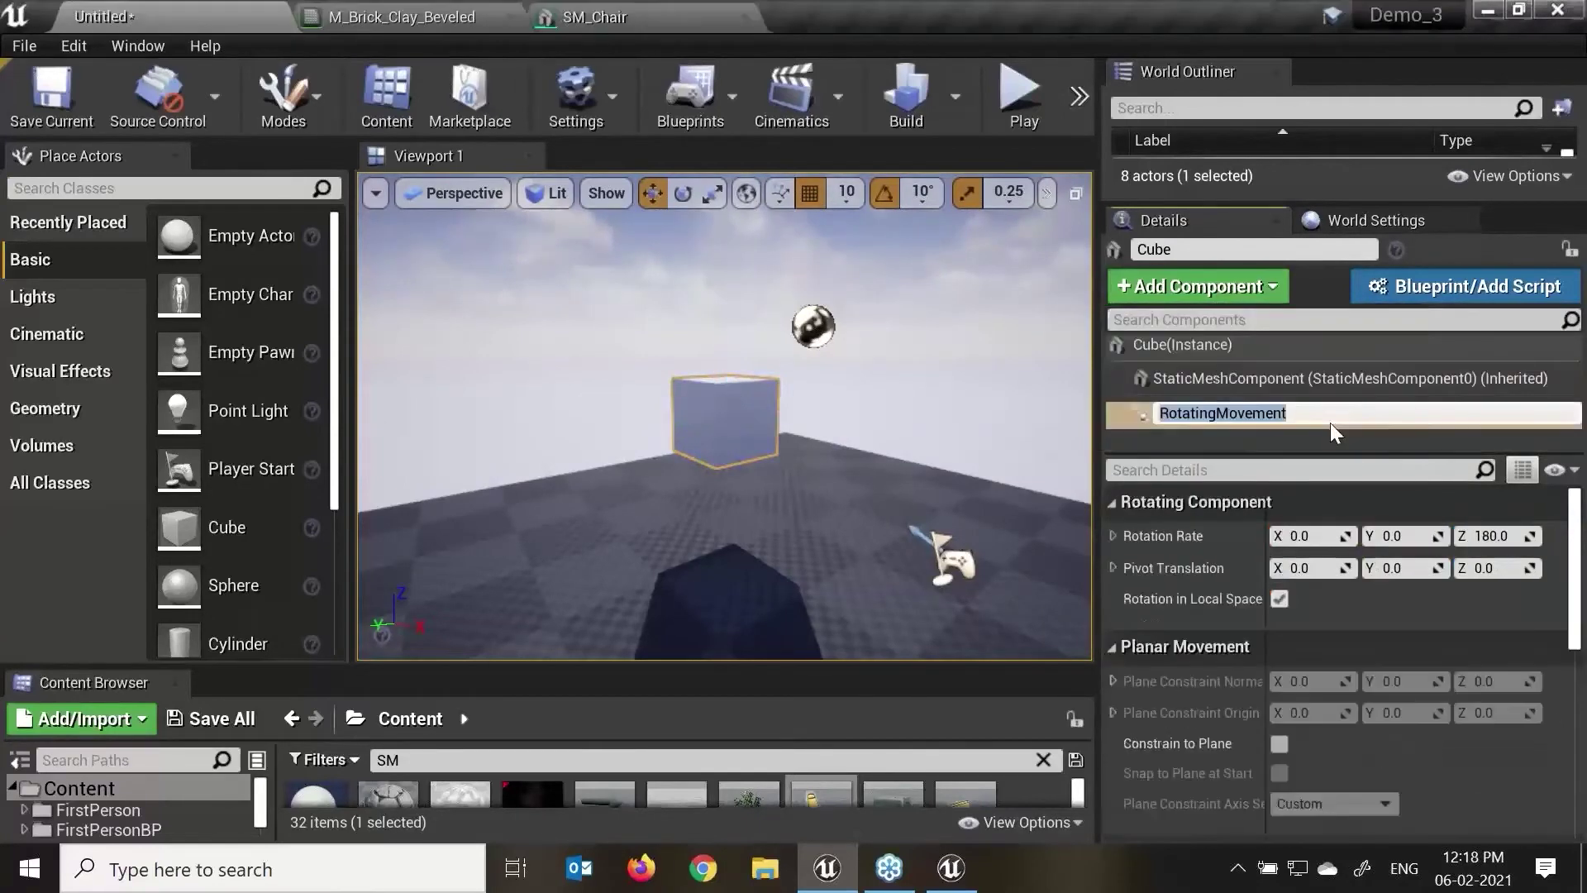
{"action": "left_click", "coordinate": [1223, 378]}
Step: Set the X and Y rotation rates of the cube's Rotating Movement component to 20
{"action": "left_click", "coordinate": [1240, 410]}
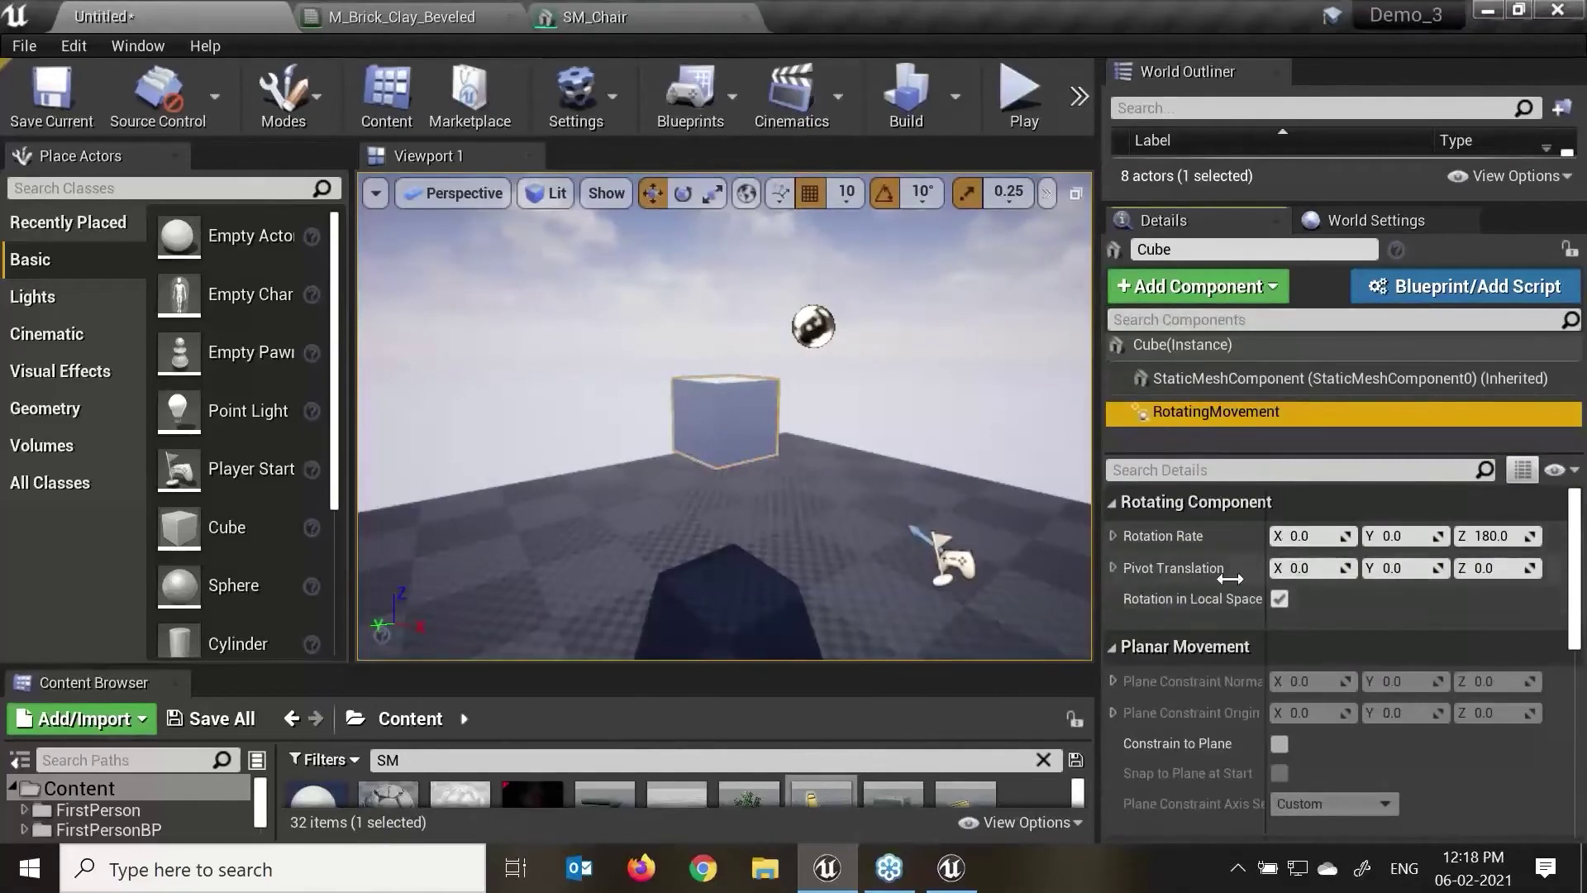
{"action": "left_click", "coordinate": [1309, 536]}
{"action": "type", "text": "20"}
{"action": "key", "text": "Return"}
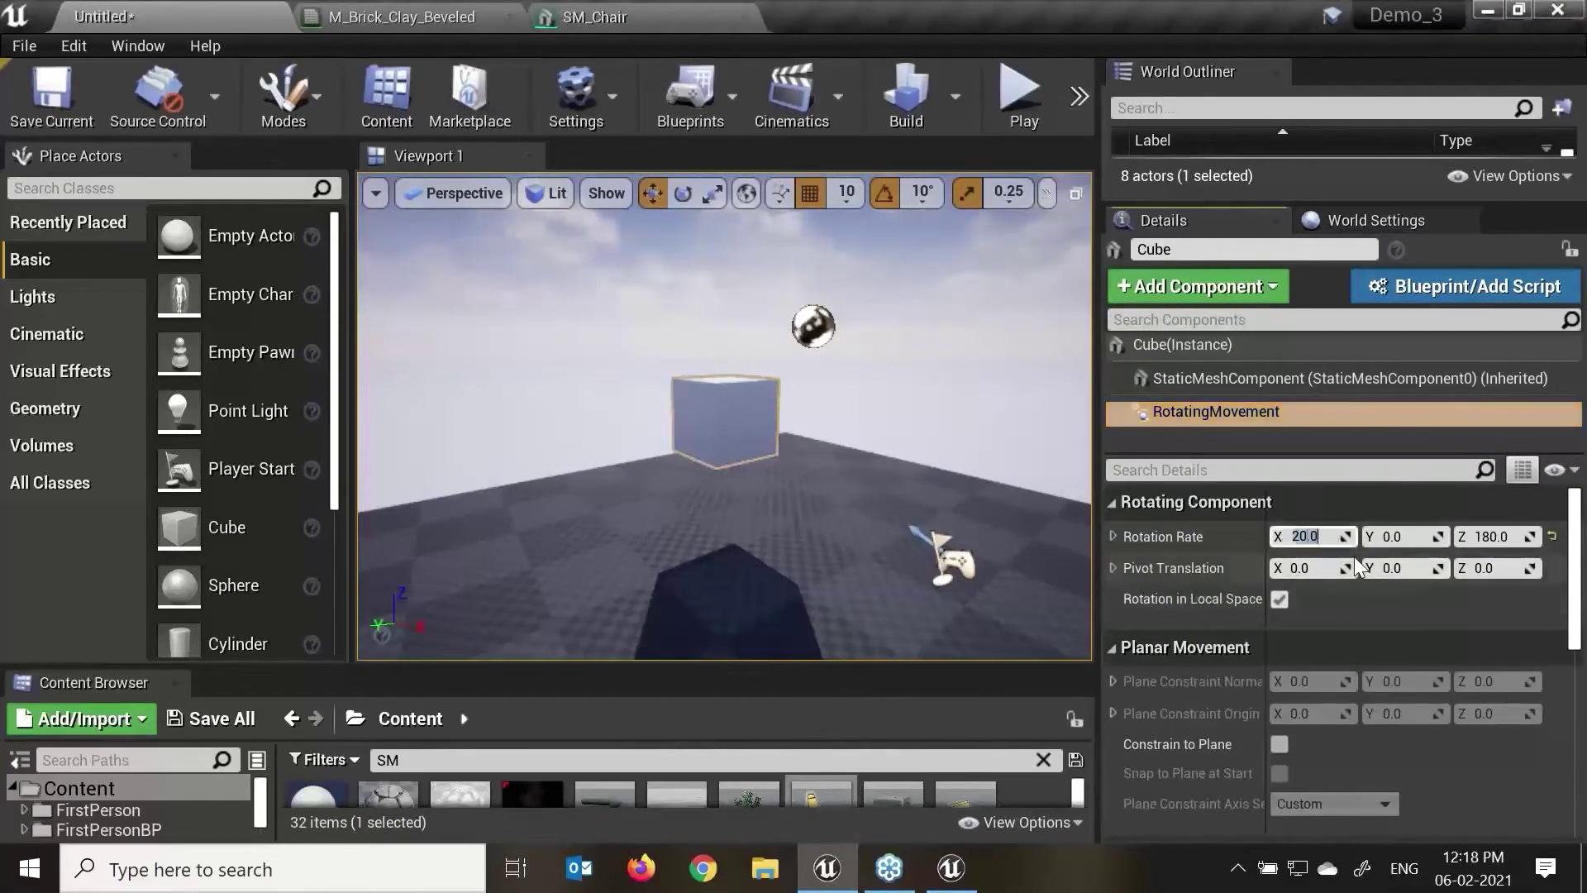
{"action": "left_click", "coordinate": [1376, 533]}
{"action": "type", "text": "20"}
{"action": "key", "text": "Return"}
Step: Play the level and watch the cube's rotation, then stop and close the message log
{"action": "left_click", "coordinate": [1019, 91]}
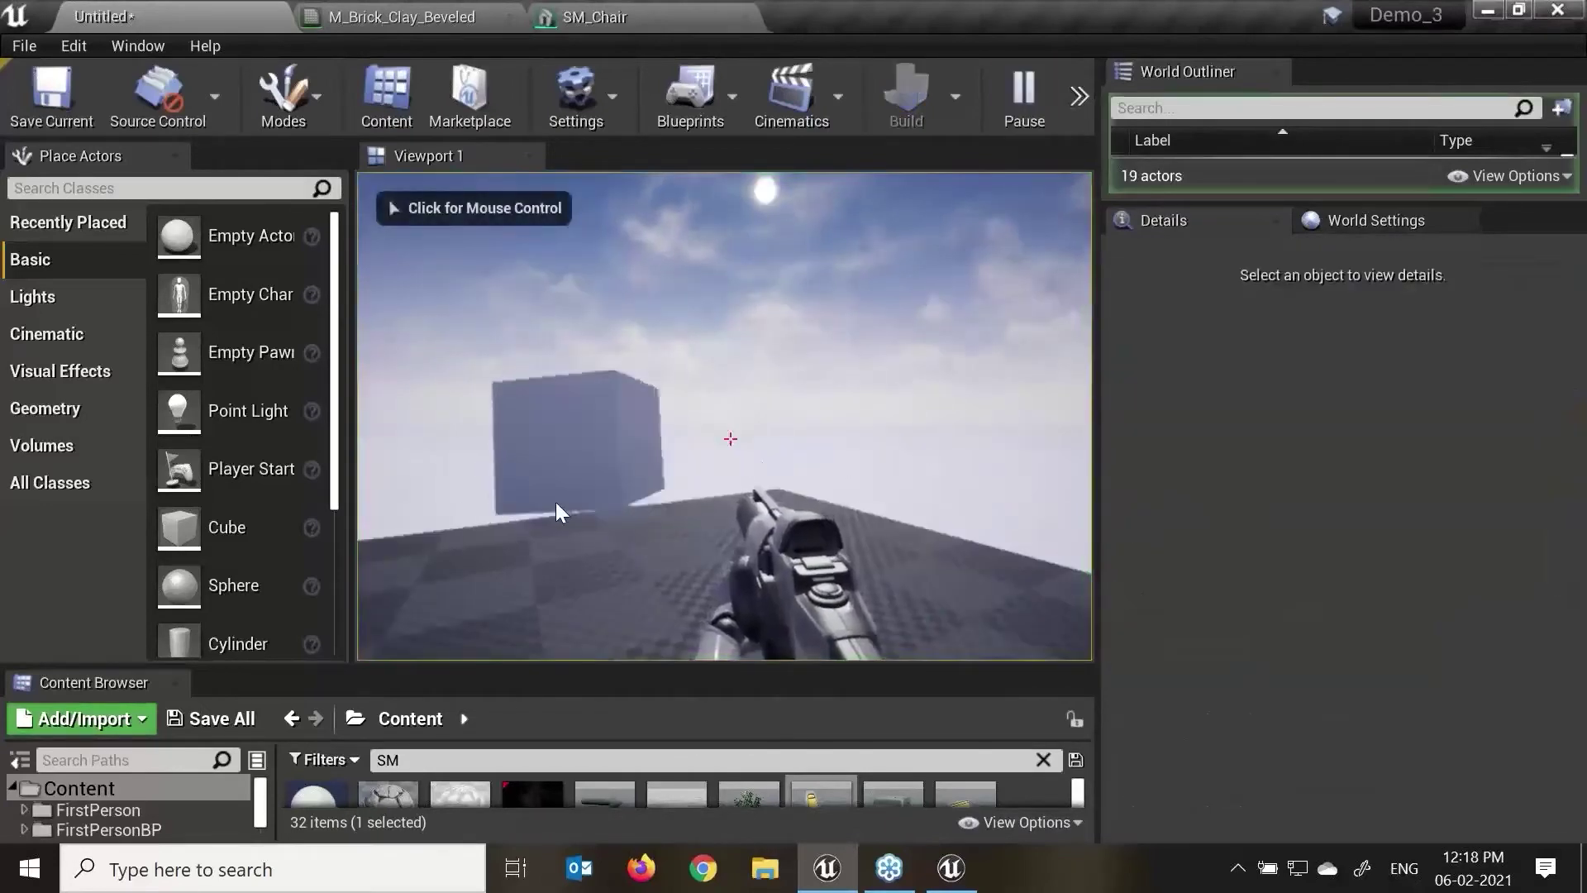
{"action": "left_click", "coordinate": [811, 427]}
{"action": "left_click", "coordinate": [729, 439]}
{"action": "left_click", "coordinate": [730, 440]}
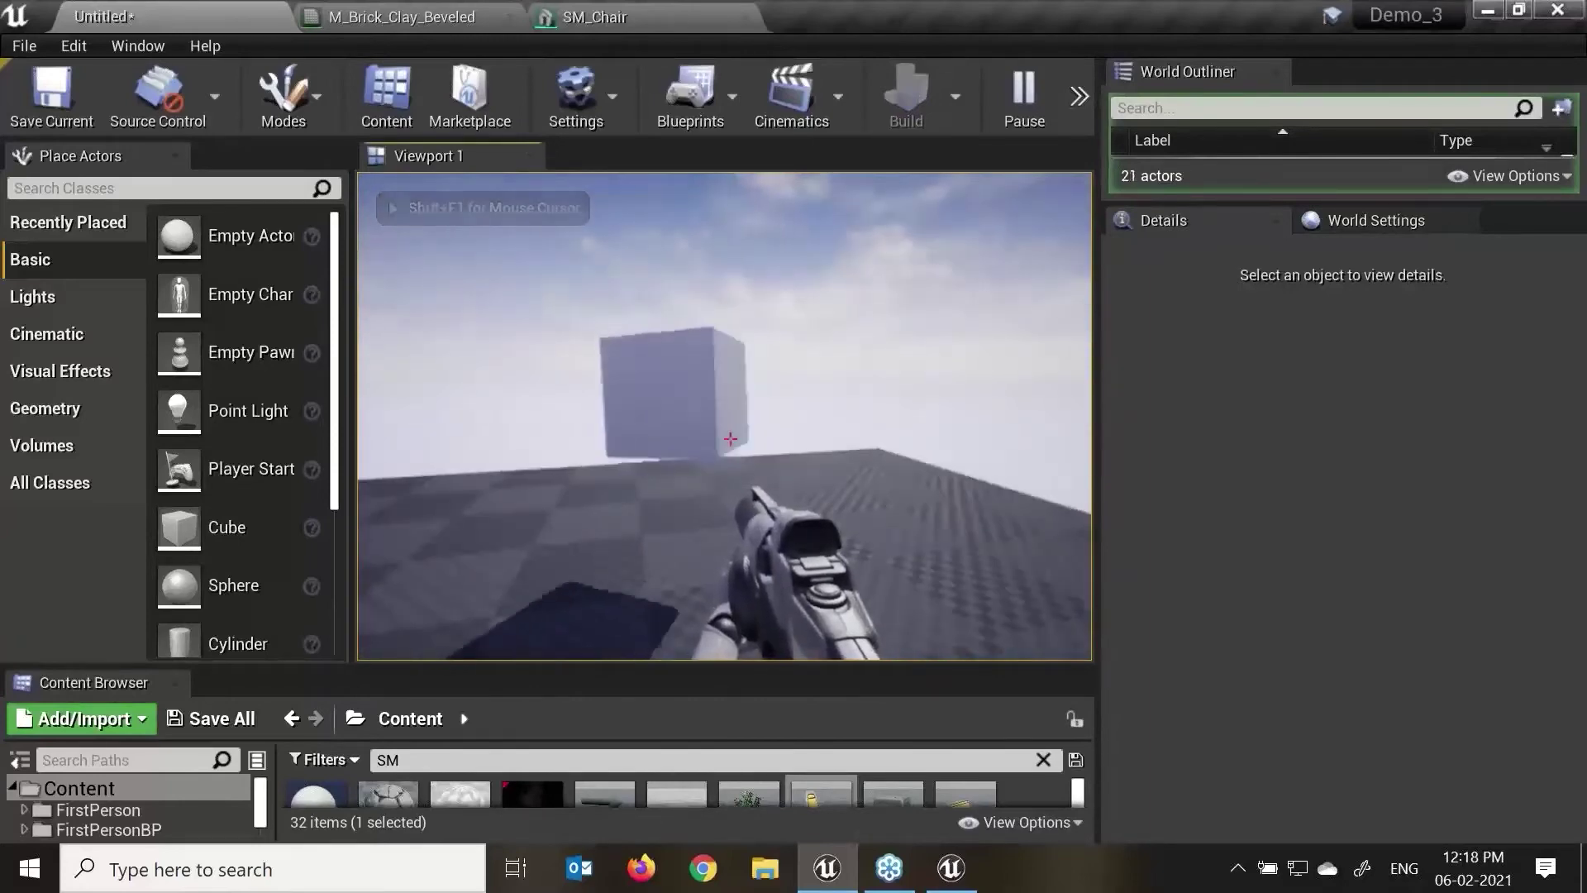
{"action": "key", "text": "Escape"}
{"action": "left_click", "coordinate": [1553, 18]}
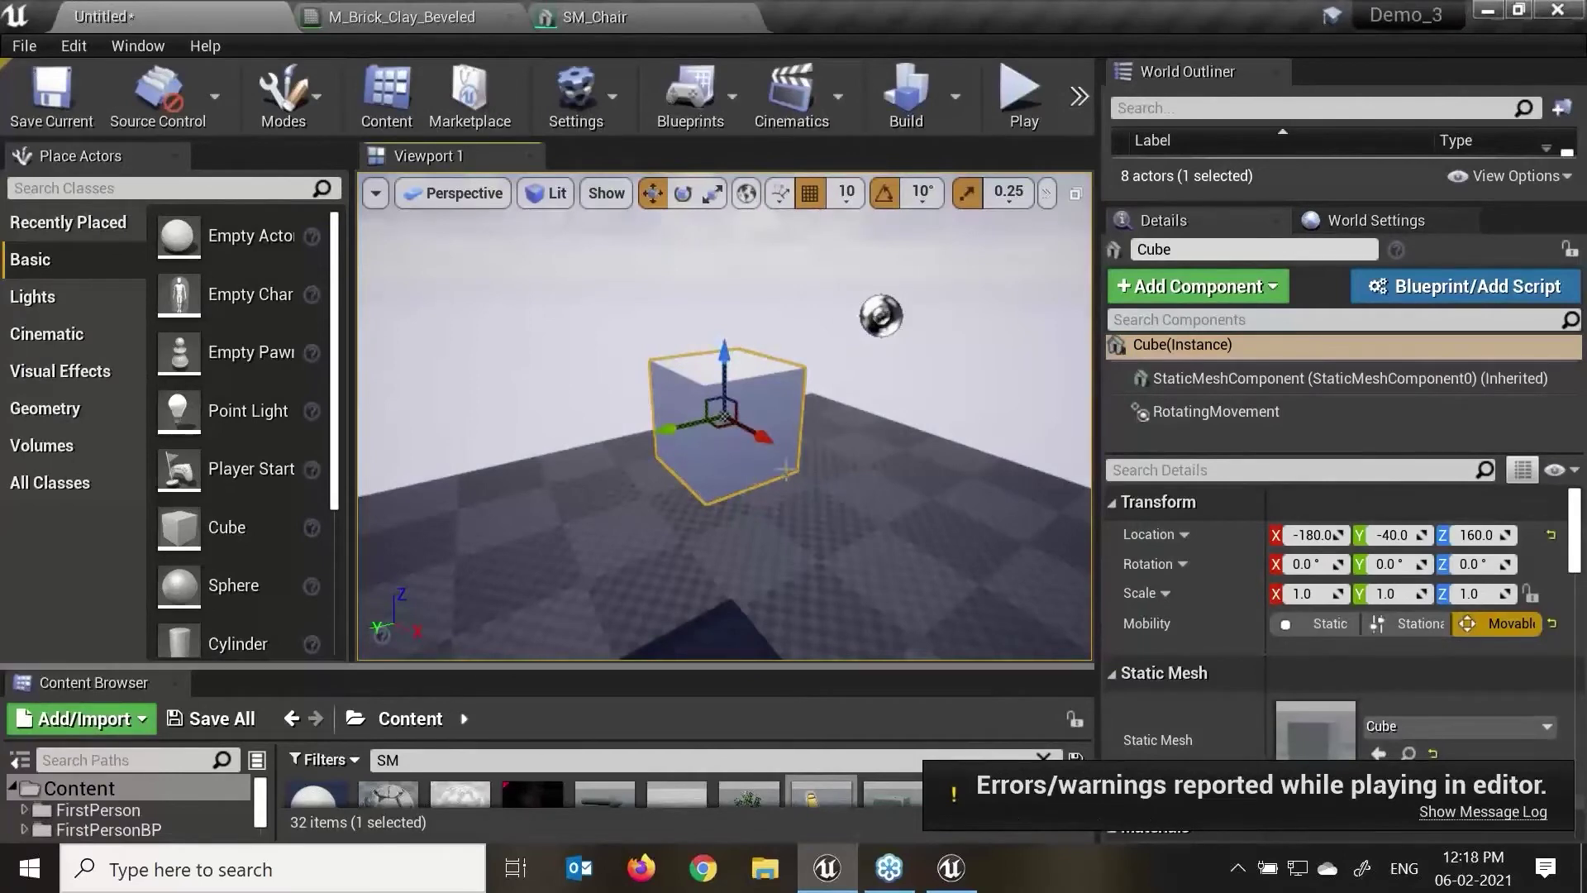
Step: Examine the cube's static mesh and Rotating Movement components and the list of component types that can be added
{"action": "left_click_drag", "start_coordinate": [899, 389], "coordinate": [853, 408], "text": "alt"}
{"action": "middle_click_drag", "start_coordinate": [854, 408], "coordinate": [890, 445]}
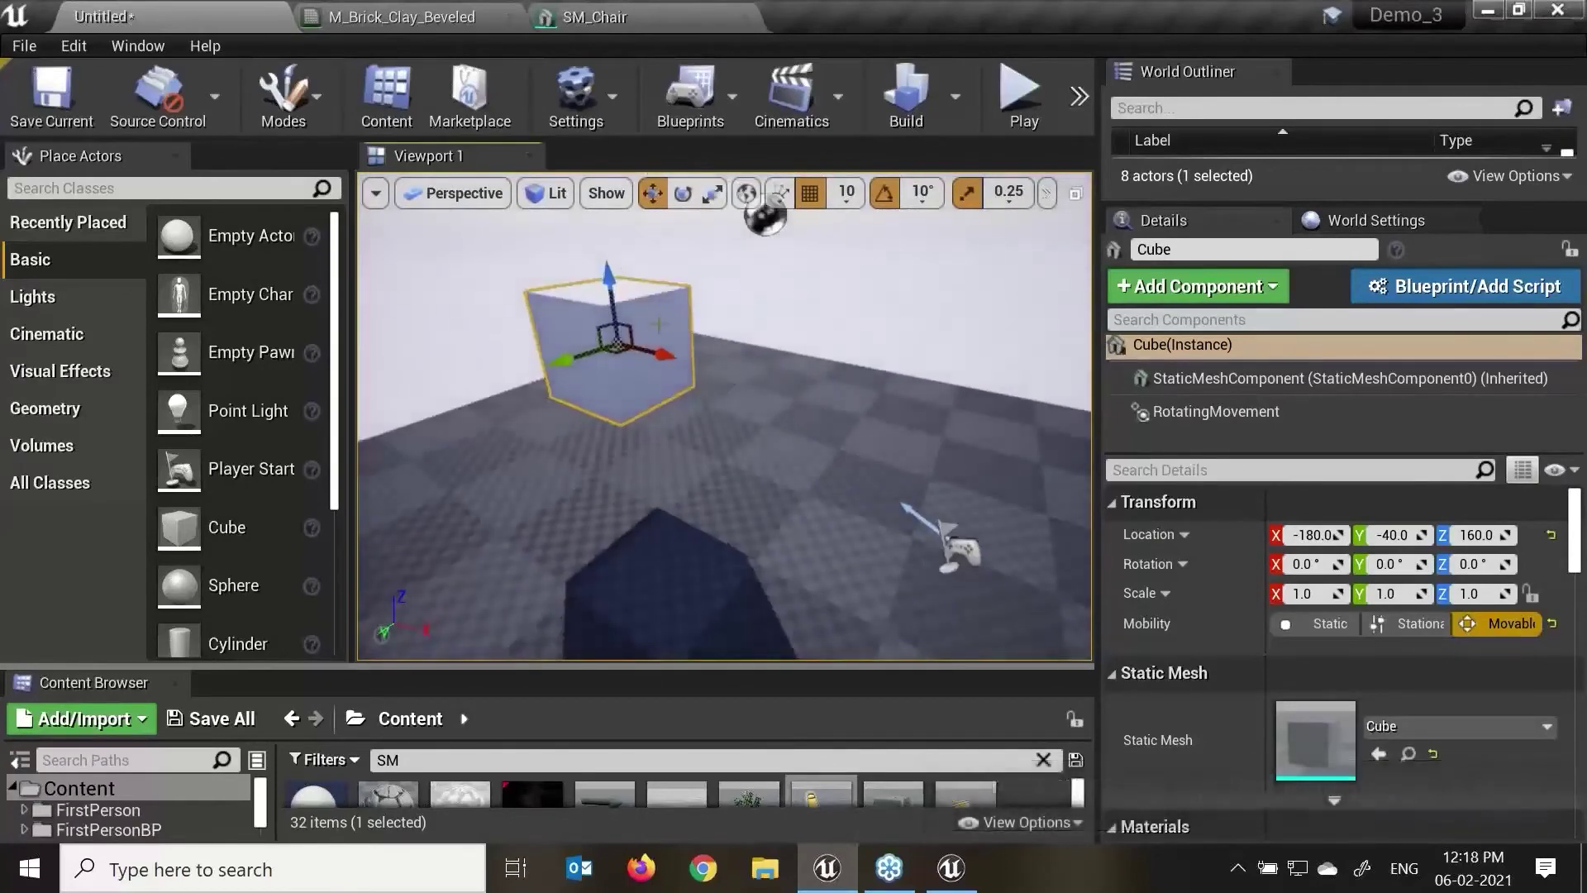
{"action": "left_click", "coordinate": [1272, 378]}
{"action": "left_click", "coordinate": [1269, 412]}
{"action": "left_click", "coordinate": [1198, 286]}
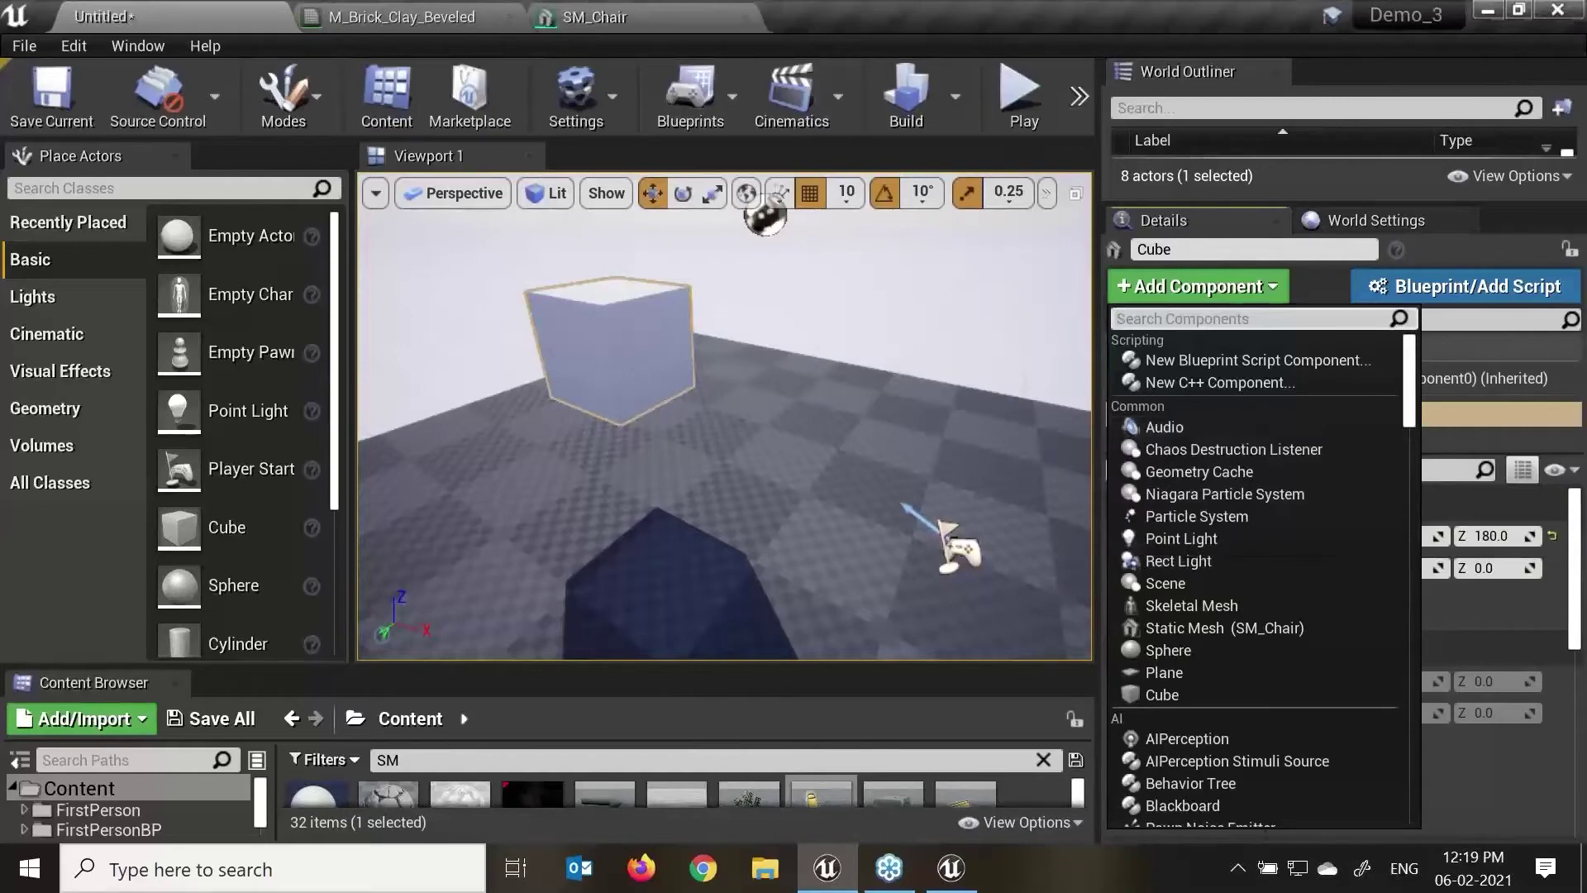
{"action": "left_click", "coordinate": [651, 329]}
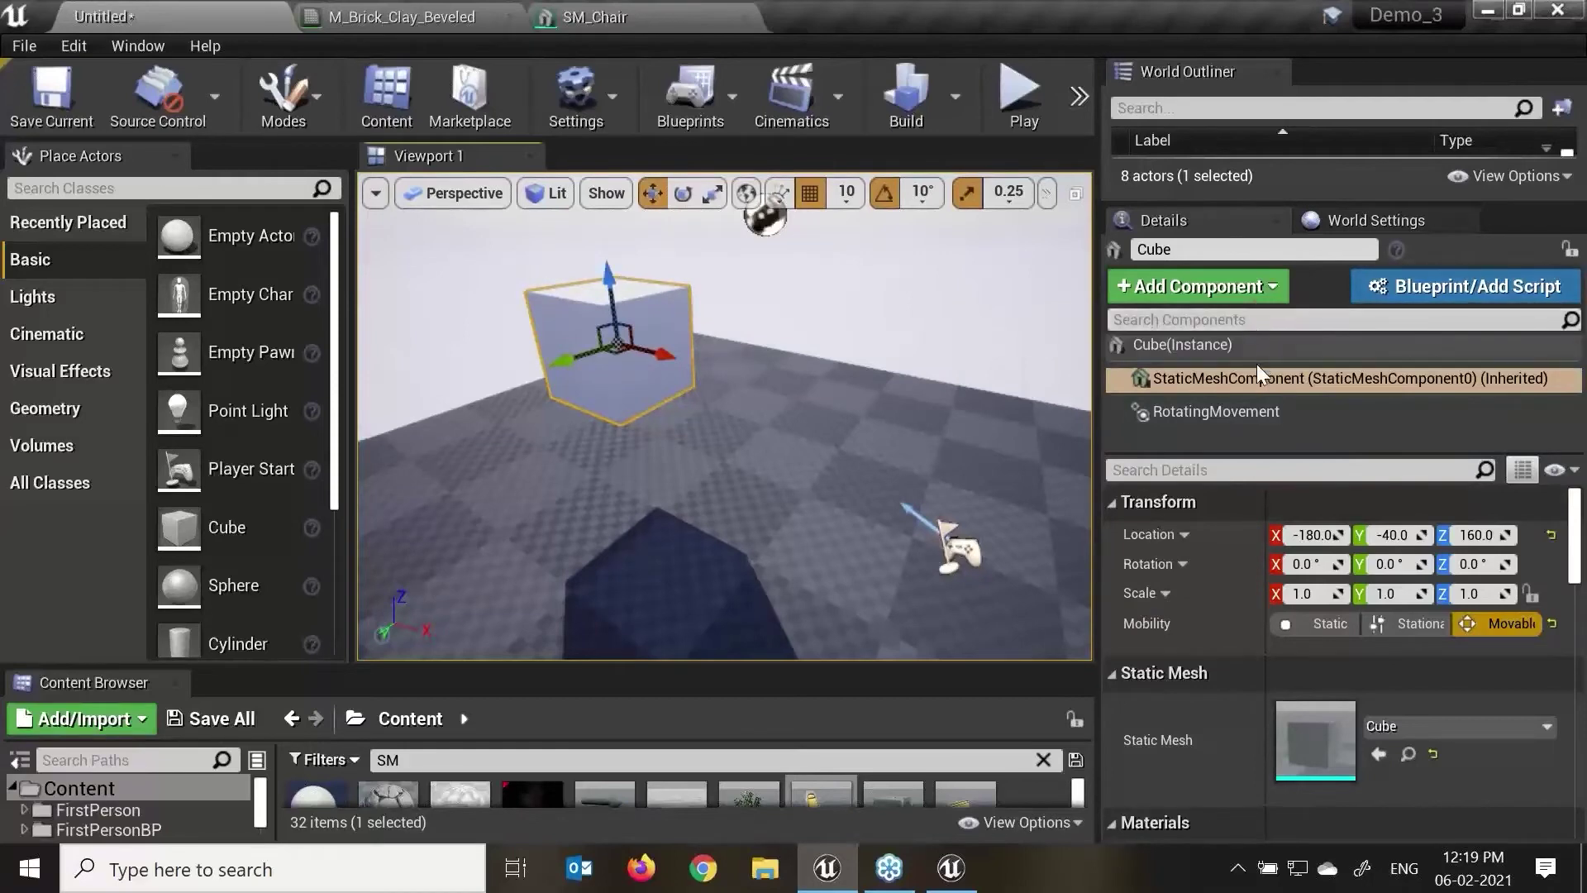
{"action": "left_click", "coordinate": [1238, 287]}
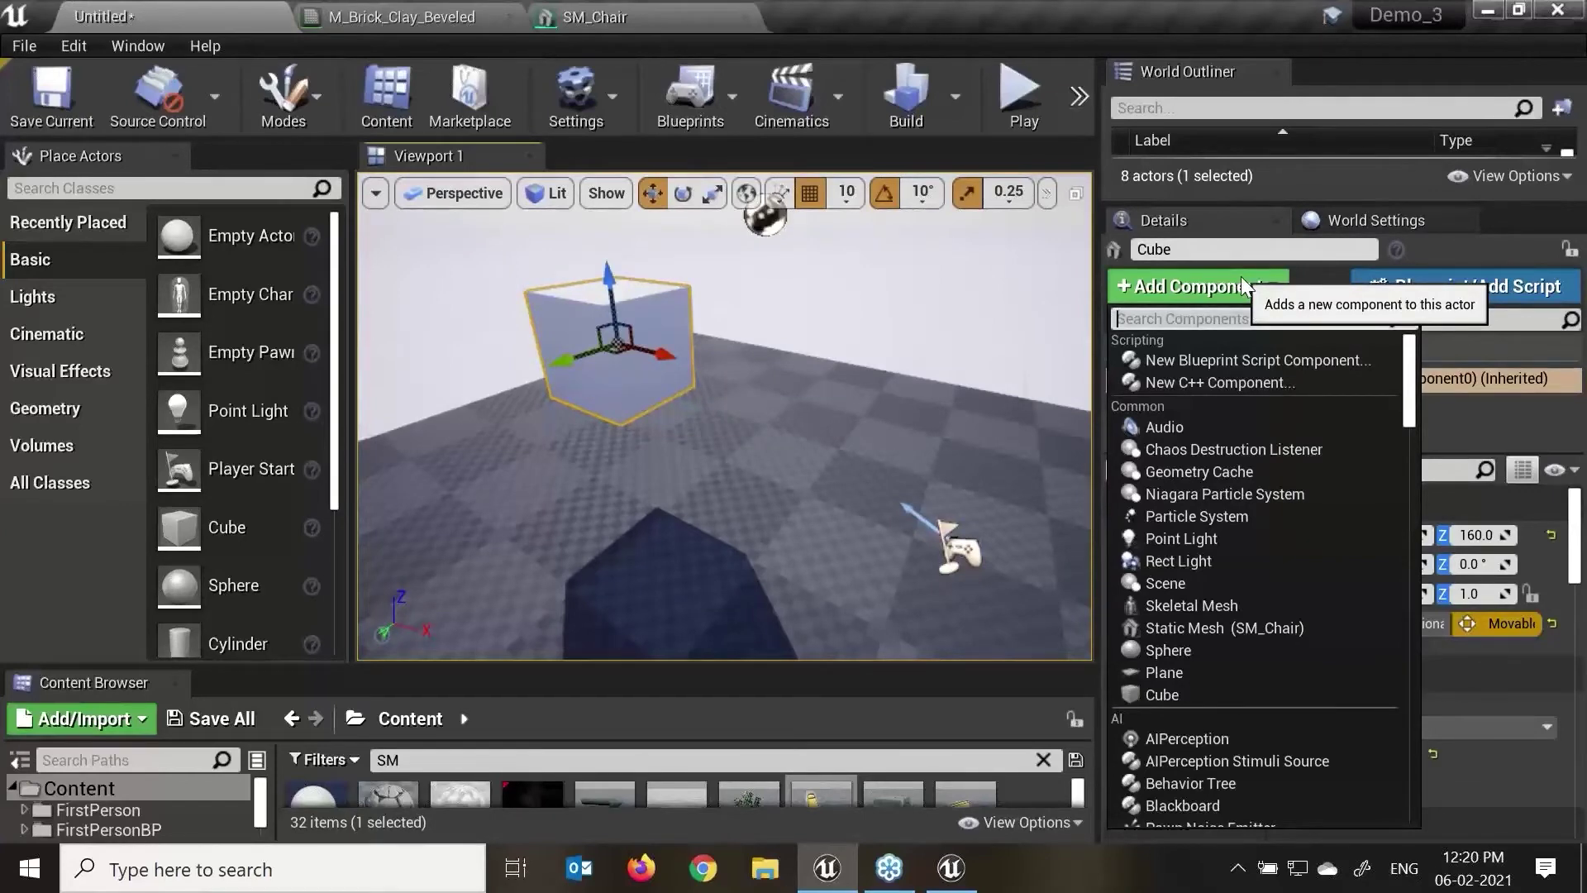
{"action": "scroll", "coordinate": [1008, 339], "scroll_direction": "down", "scroll_amount": 3}
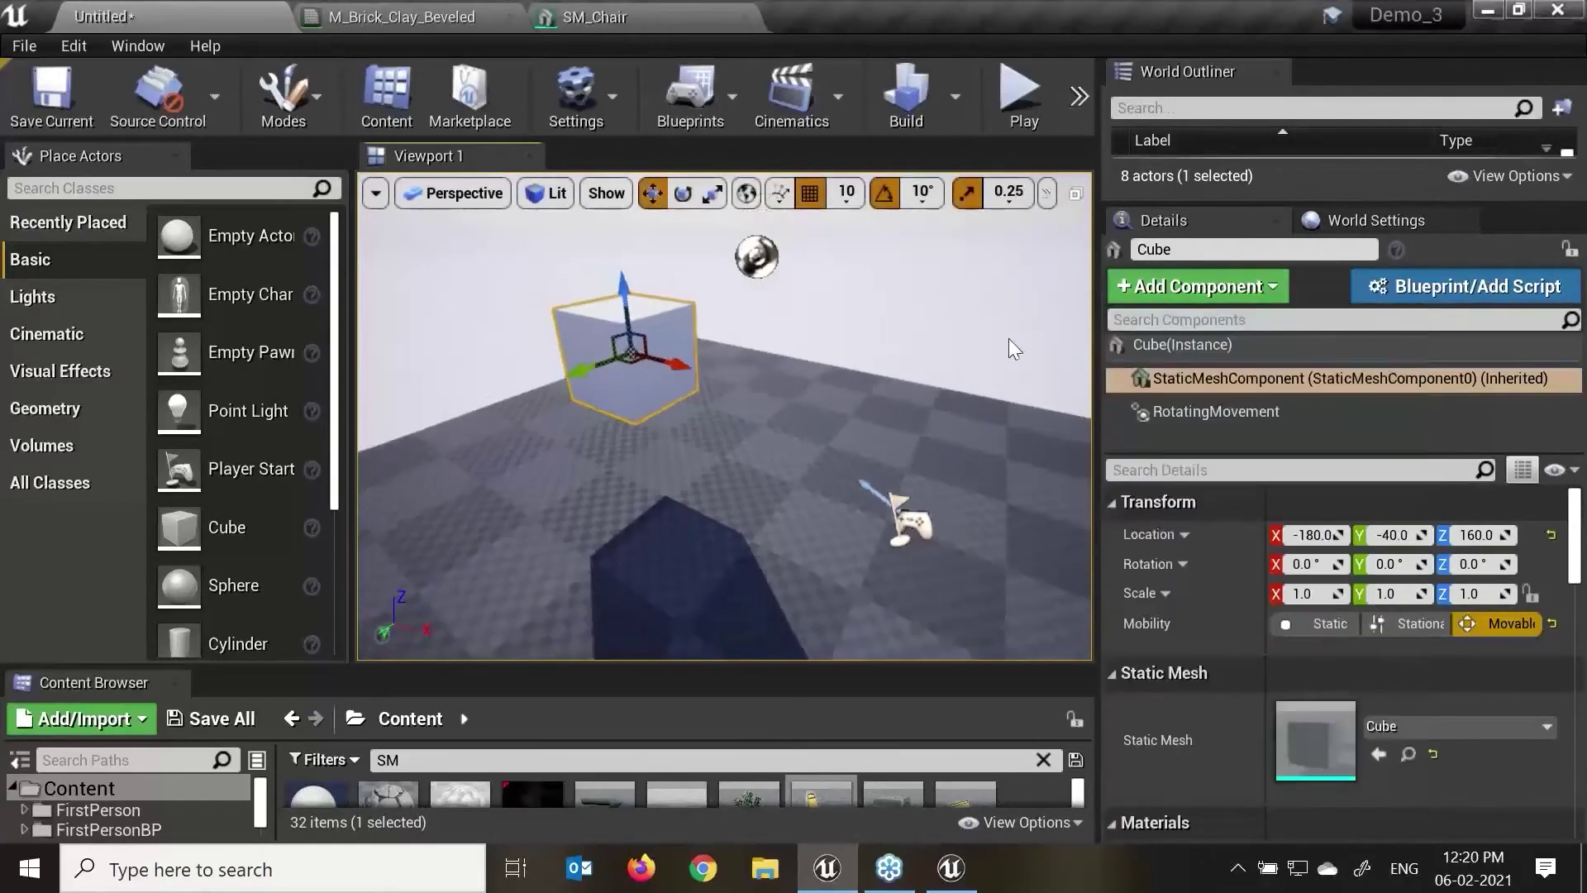
{"action": "scroll", "coordinate": [895, 424], "scroll_direction": "down", "scroll_amount": 2}
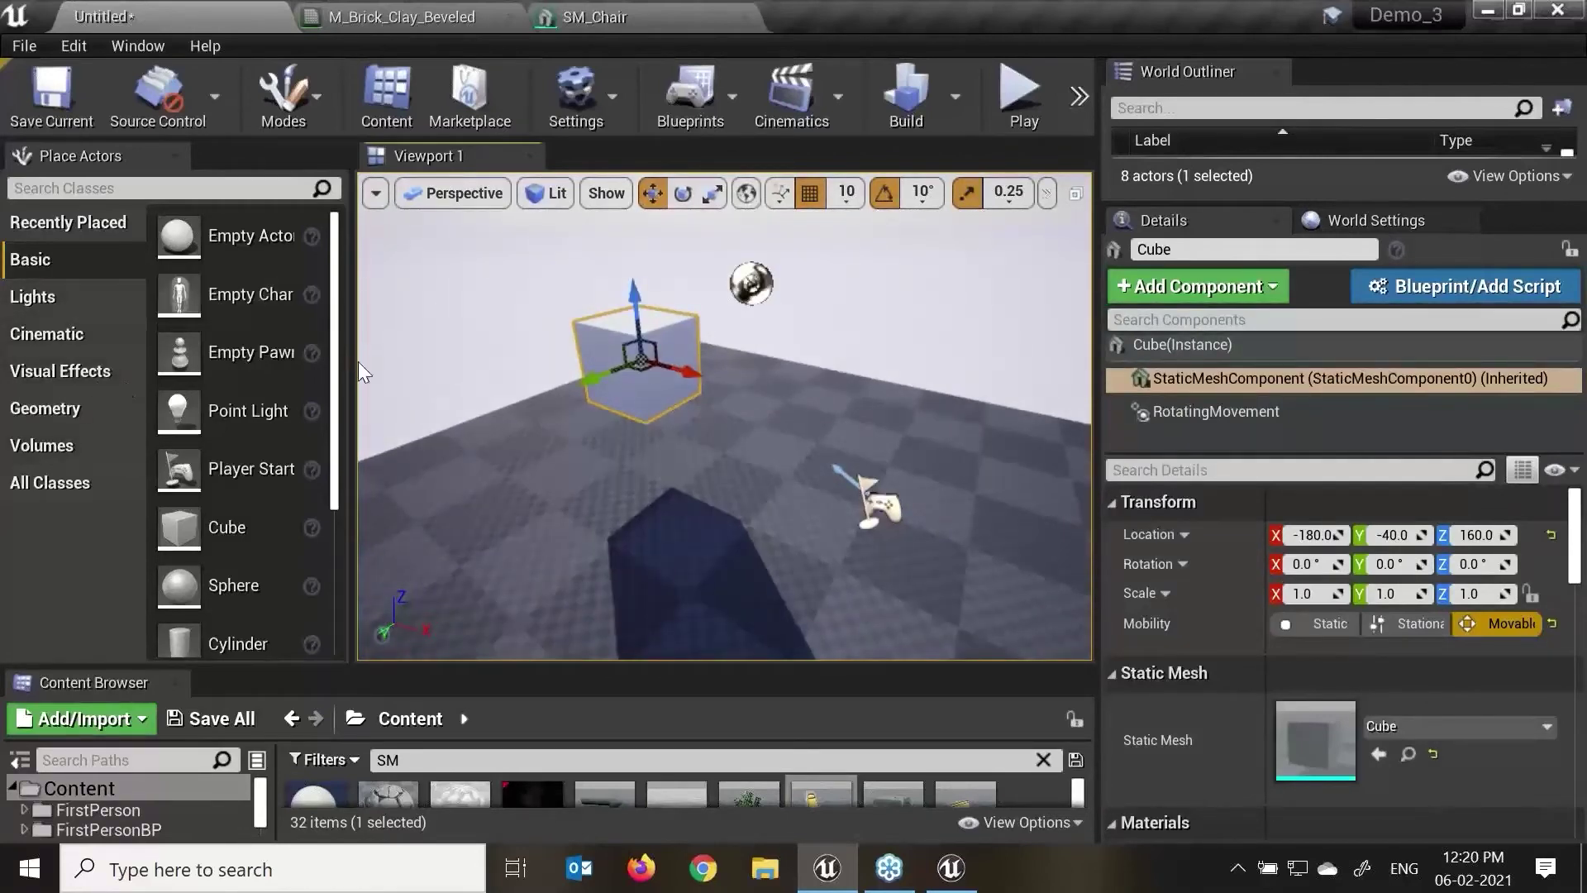
Step: Widen the Place Actors area so the full actor names can be read
{"action": "left_click_drag", "start_coordinate": [359, 360], "coordinate": [453, 371]}
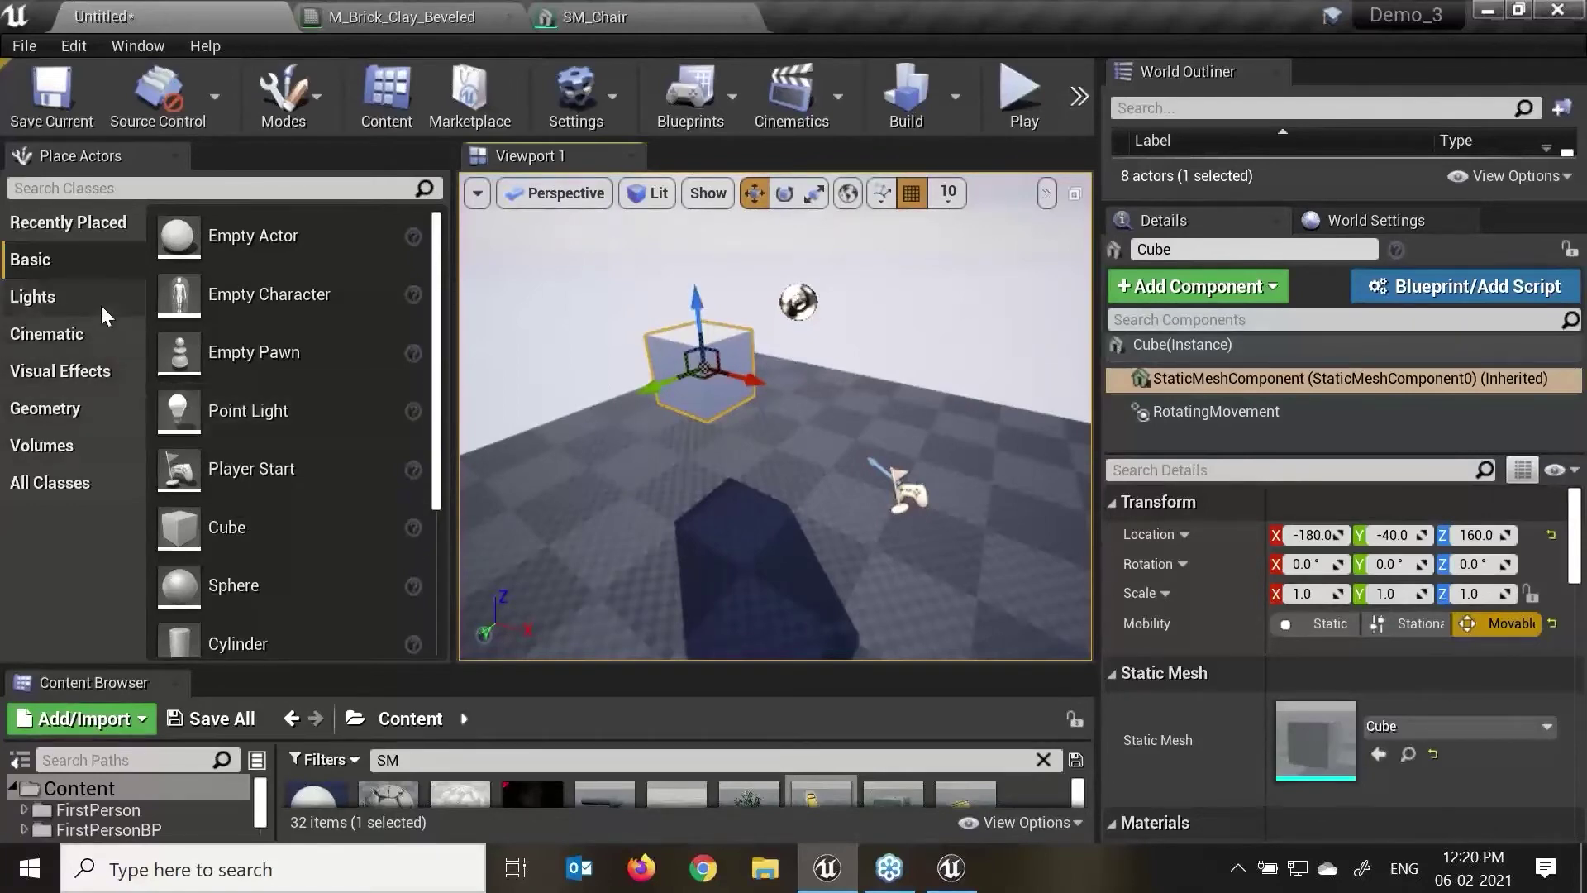
Step: Look through the Lights, Basic and Geometry categories of placeable actors and enlarge the Content Browser area
{"action": "left_click", "coordinate": [79, 297]}
{"action": "left_click", "coordinate": [72, 261]}
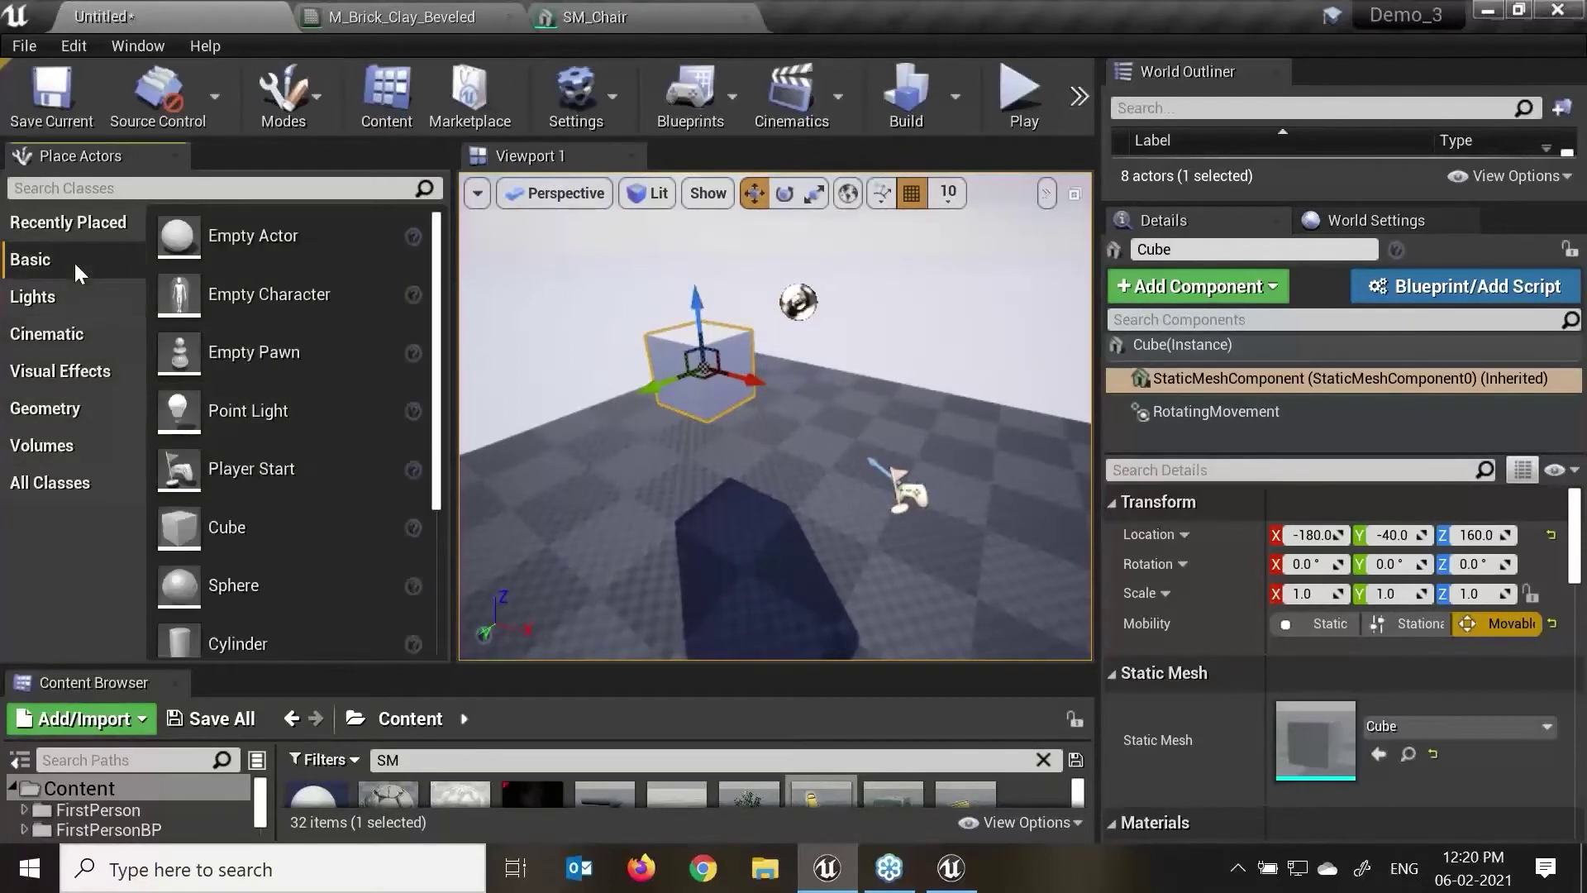
{"action": "left_click", "coordinate": [85, 413]}
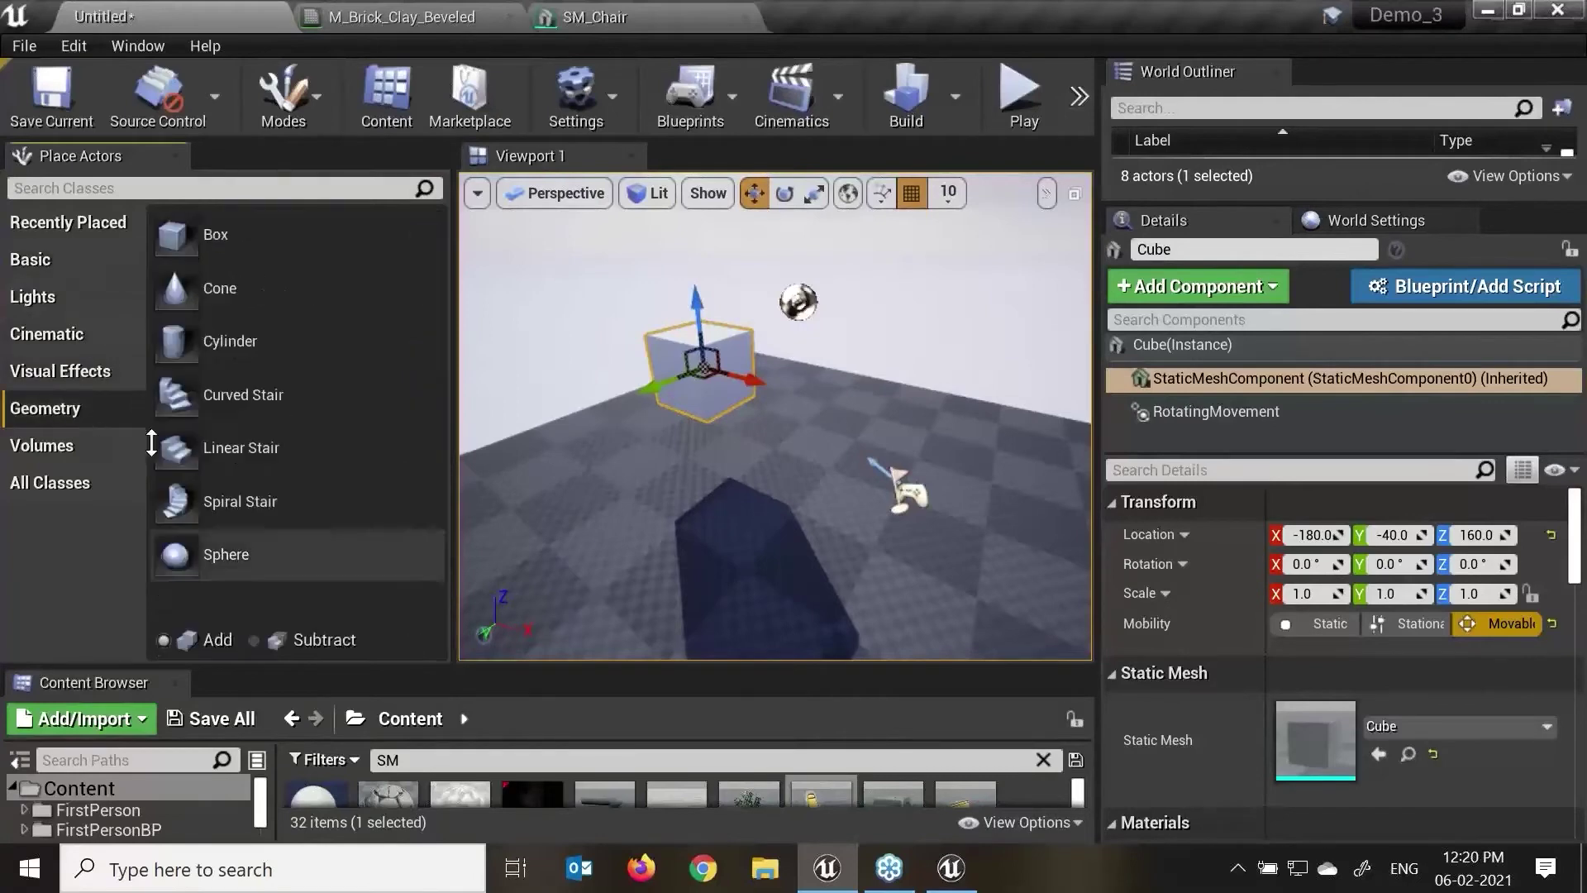
{"action": "left_click_drag", "start_coordinate": [659, 666], "coordinate": [659, 533]}
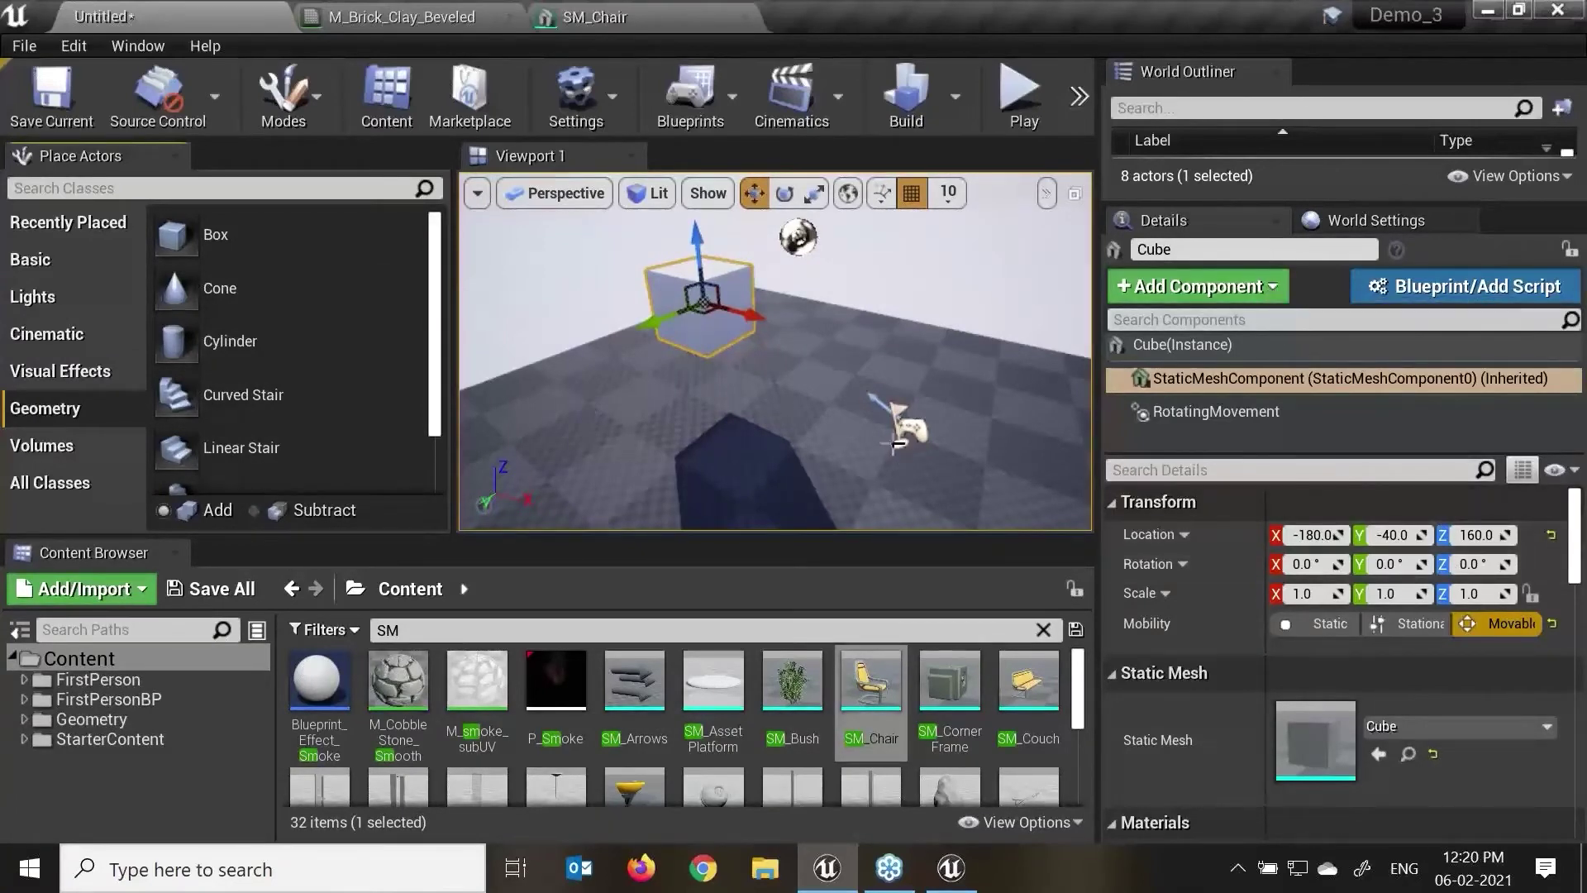
{"action": "right_click_drag", "start_coordinate": [908, 332], "coordinate": [901, 341]}
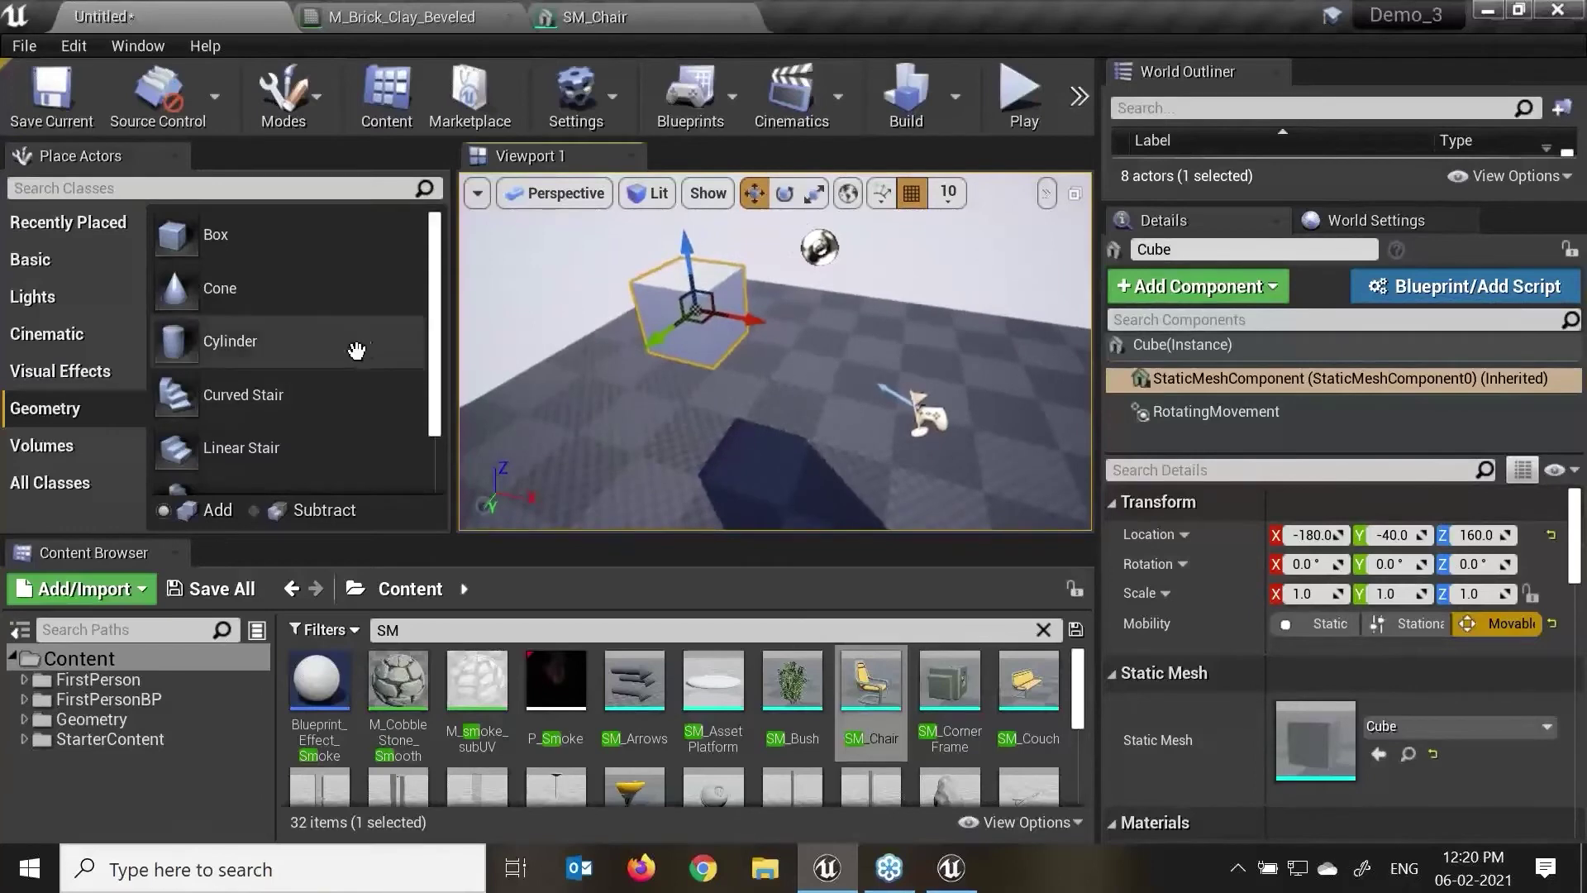
{"action": "mouse_move", "coordinate": [240, 340]}
{"action": "left_mouse_down"}
{"action": "mouse_move", "coordinate": [810, 387]}
{"action": "mouse_move", "coordinate": [920, 418]}
{"action": "mouse_move", "coordinate": [879, 435]}
{"action": "mouse_move", "coordinate": [867, 408]}
{"action": "mouse_move", "coordinate": [213, 305]}
{"action": "left_mouse_up"}
Step: Place a second basic Cube in the level near the player start and raise it to Z 100
{"action": "left_click", "coordinate": [41, 294]}
{"action": "left_click", "coordinate": [32, 259]}
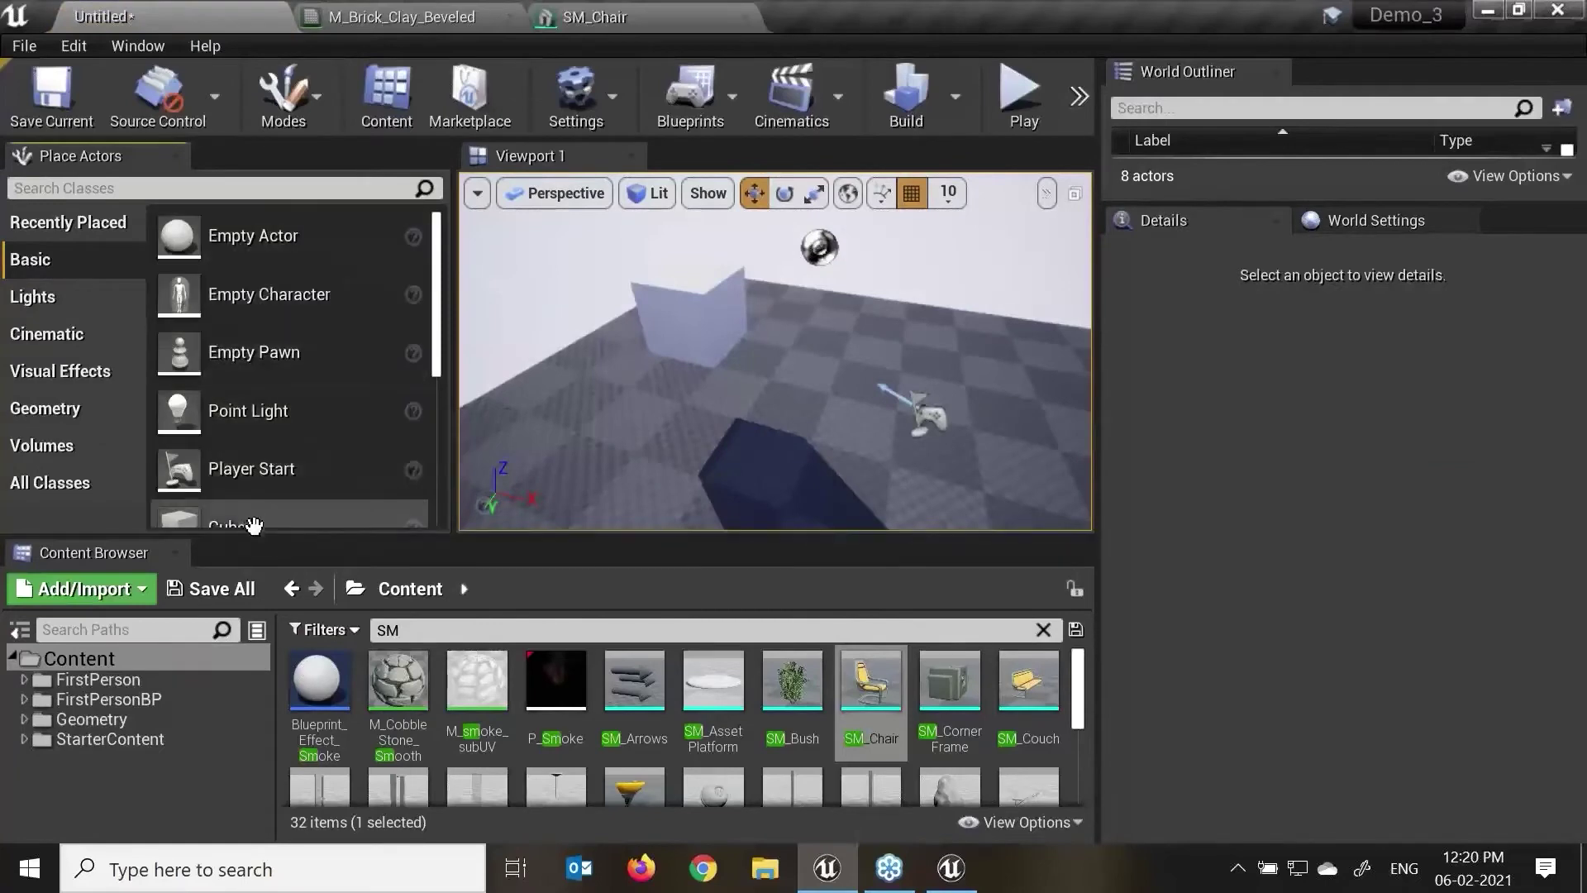
{"action": "left_click_drag", "start_coordinate": [248, 521], "coordinate": [773, 446]}
{"action": "left_click_drag", "start_coordinate": [884, 390], "coordinate": [860, 376]}
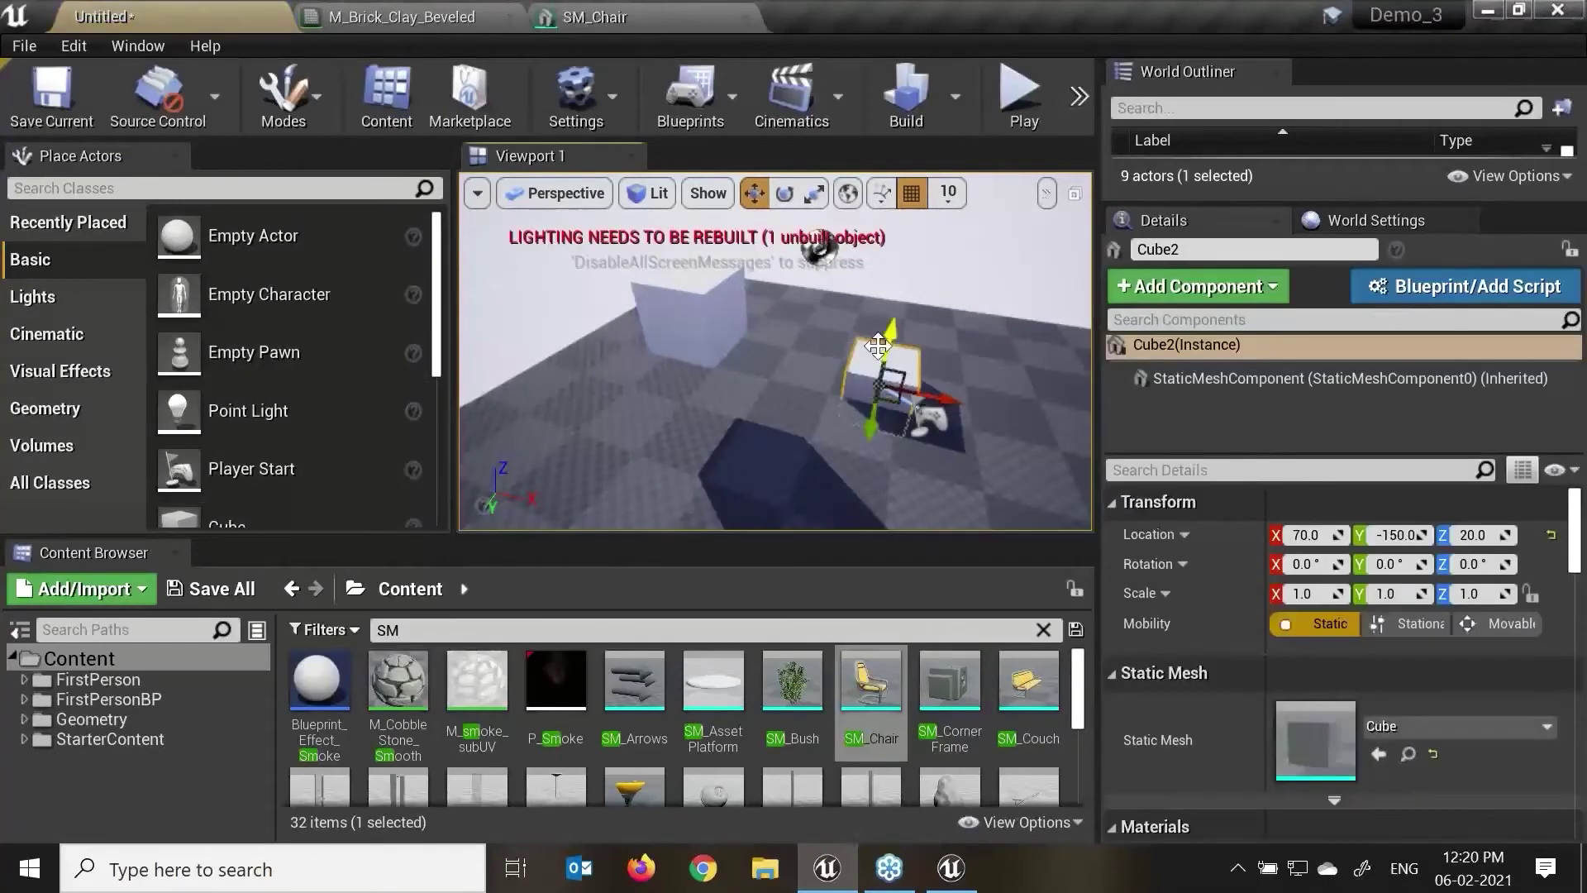
Step: Look through the available component types, search them for "light" and add a Spot Light component to the new cube
{"action": "left_click", "coordinate": [1217, 289]}
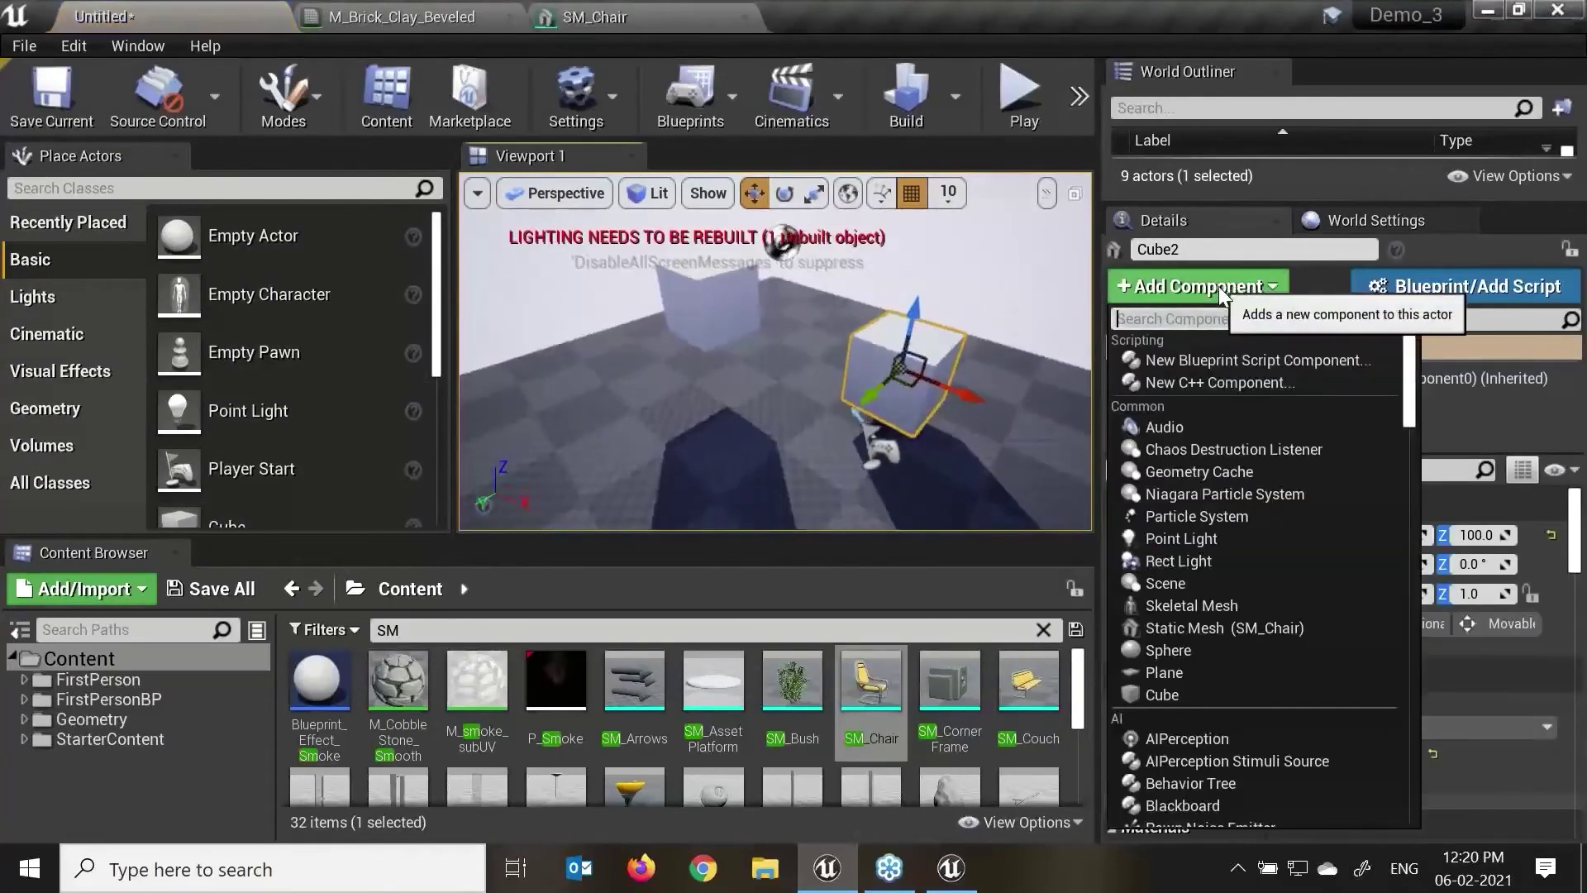
{"action": "left_click_drag", "start_coordinate": [1410, 401], "coordinate": [1417, 636]}
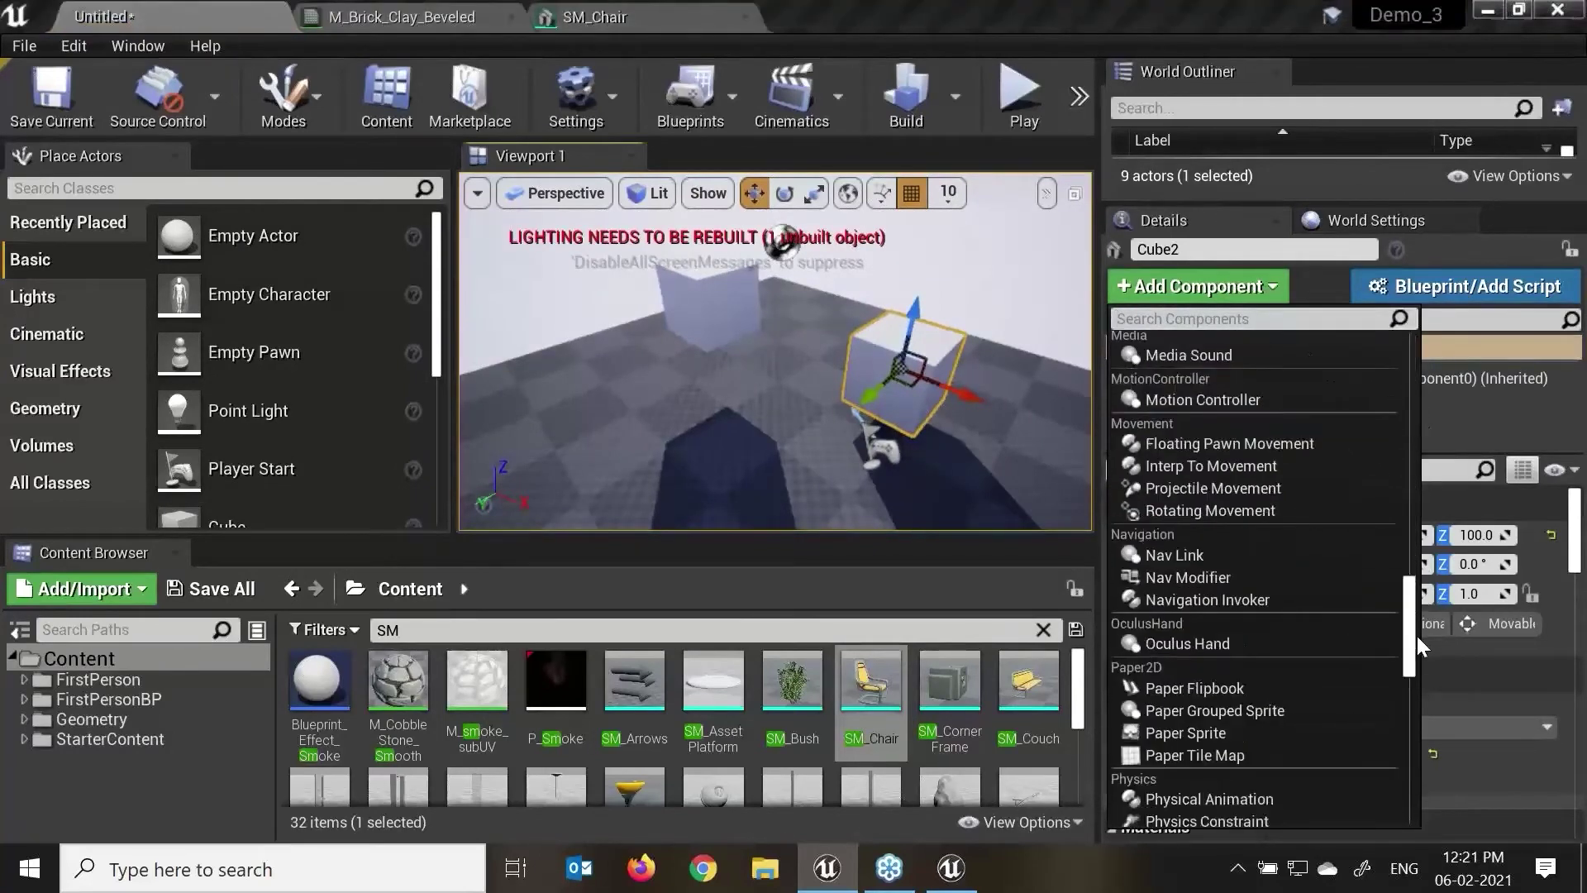
{"action": "left_click_drag", "start_coordinate": [1407, 636], "coordinate": [1414, 673]}
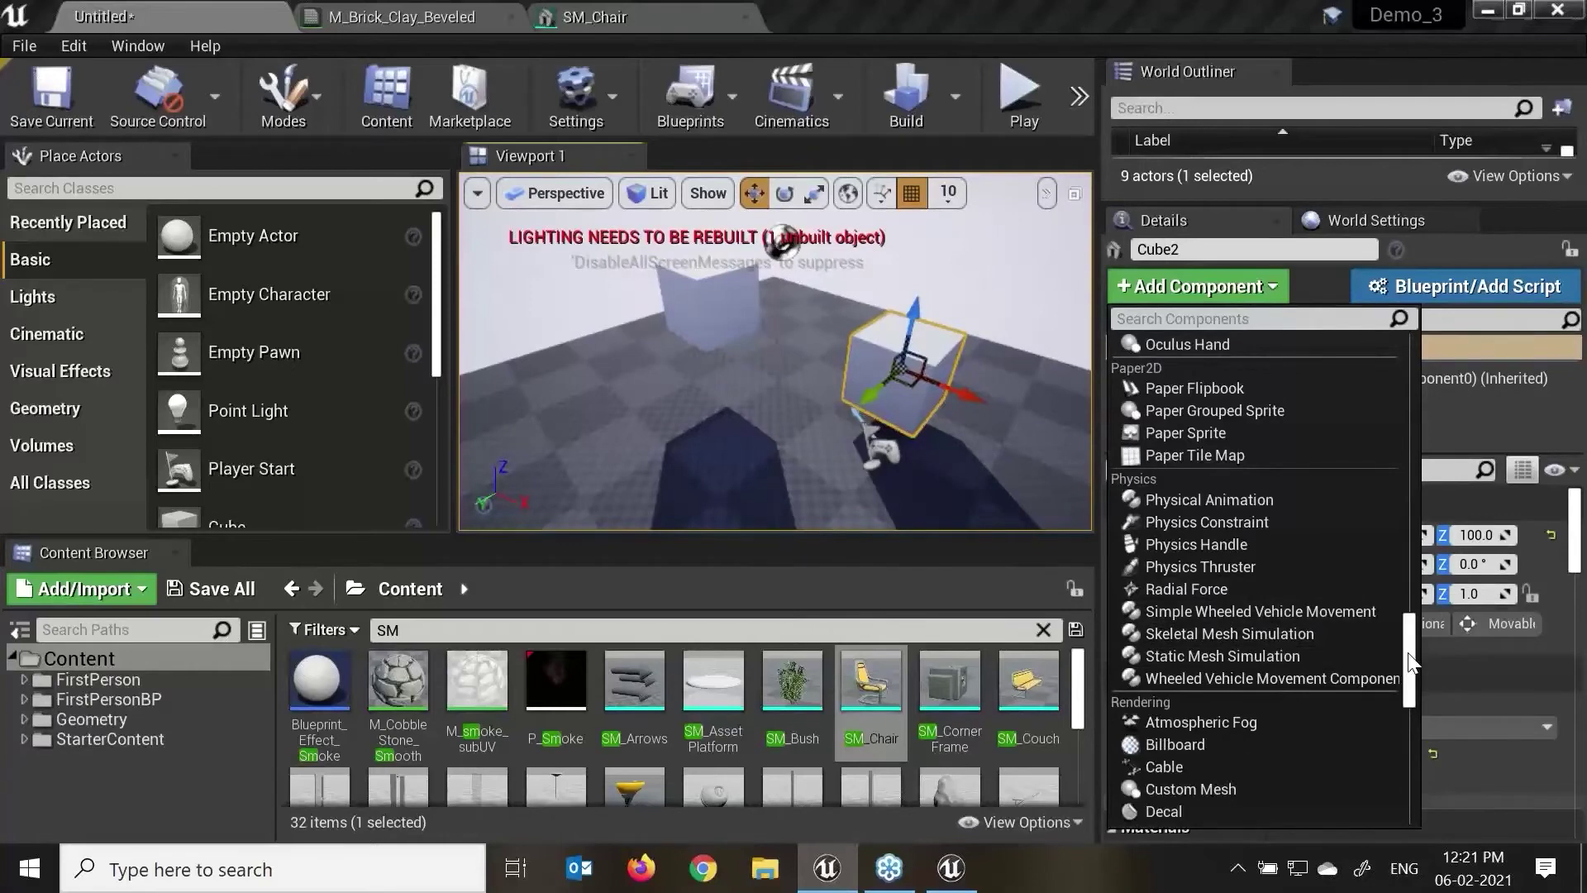
{"action": "left_click_drag", "start_coordinate": [1405, 655], "coordinate": [1247, 334]}
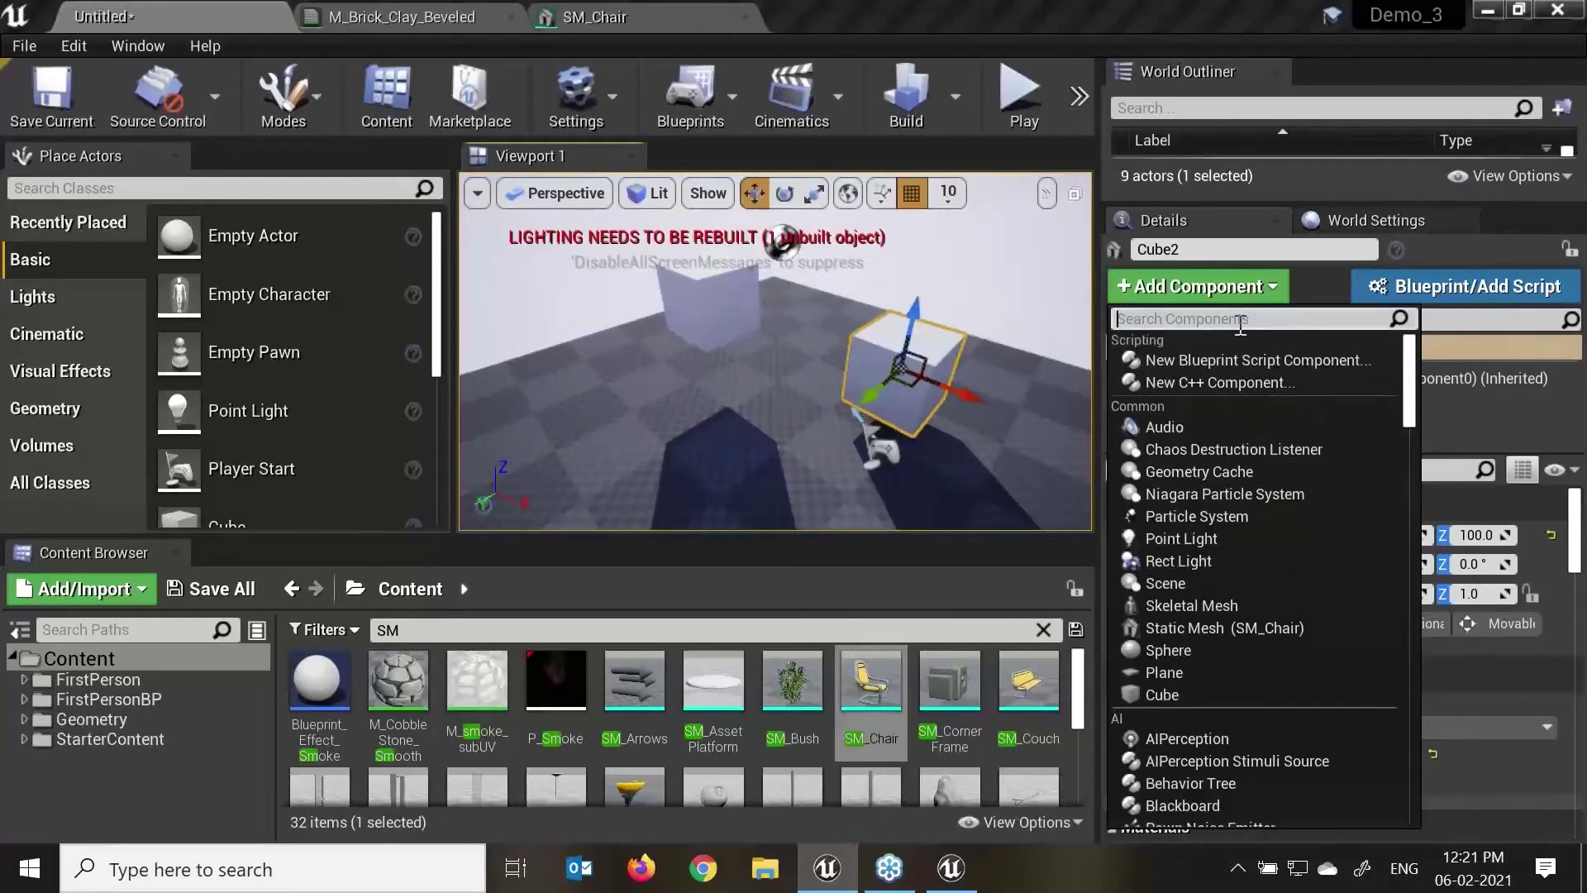
{"action": "type", "text": "light"}
{"action": "left_click", "coordinate": [1164, 448]}
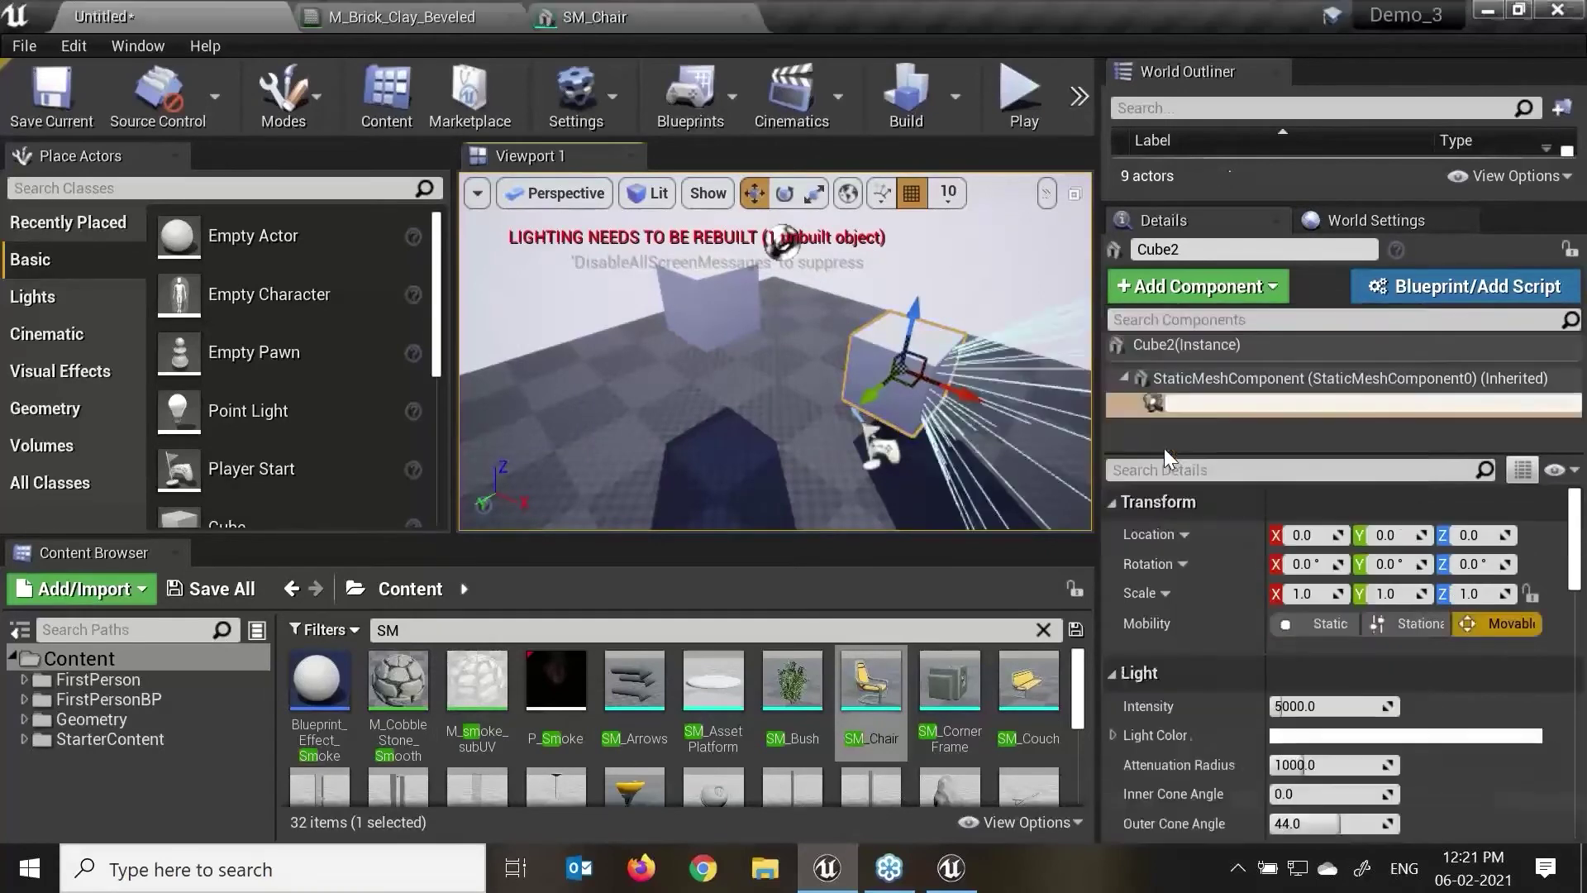
Step: Move the new cube to Y 80 in the full-screen viewport to watch its attached spot light follow
{"action": "left_click", "coordinate": [858, 384]}
{"action": "left_click_drag", "start_coordinate": [847, 381], "coordinate": [778, 453]}
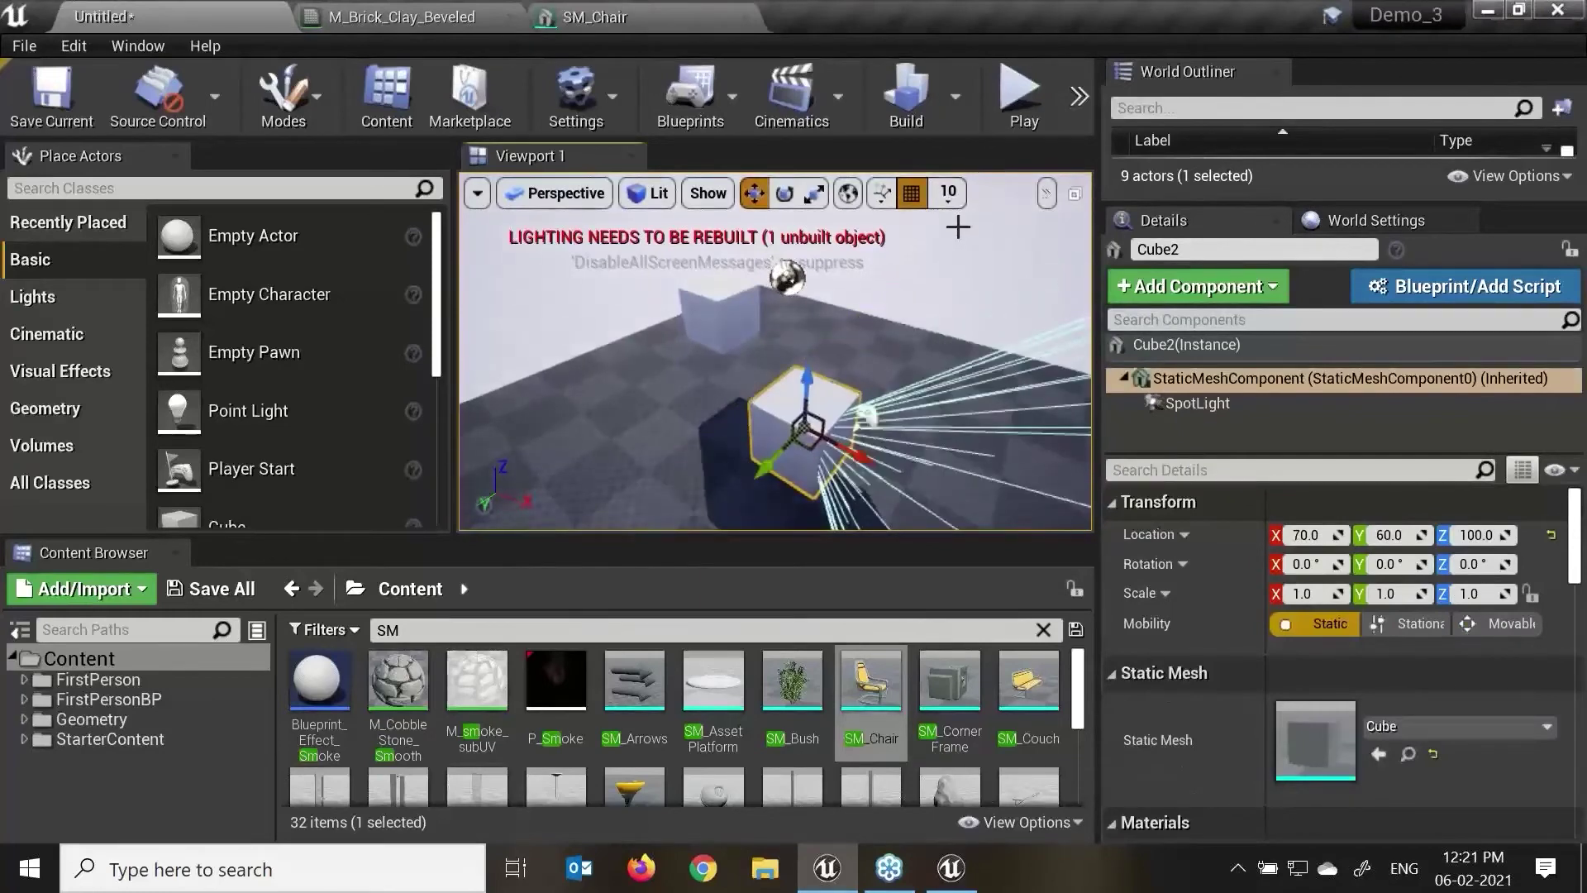
{"action": "key", "text": "F11"}
{"action": "scroll", "coordinate": [793, 421], "scroll_direction": "down", "scroll_amount": 3}
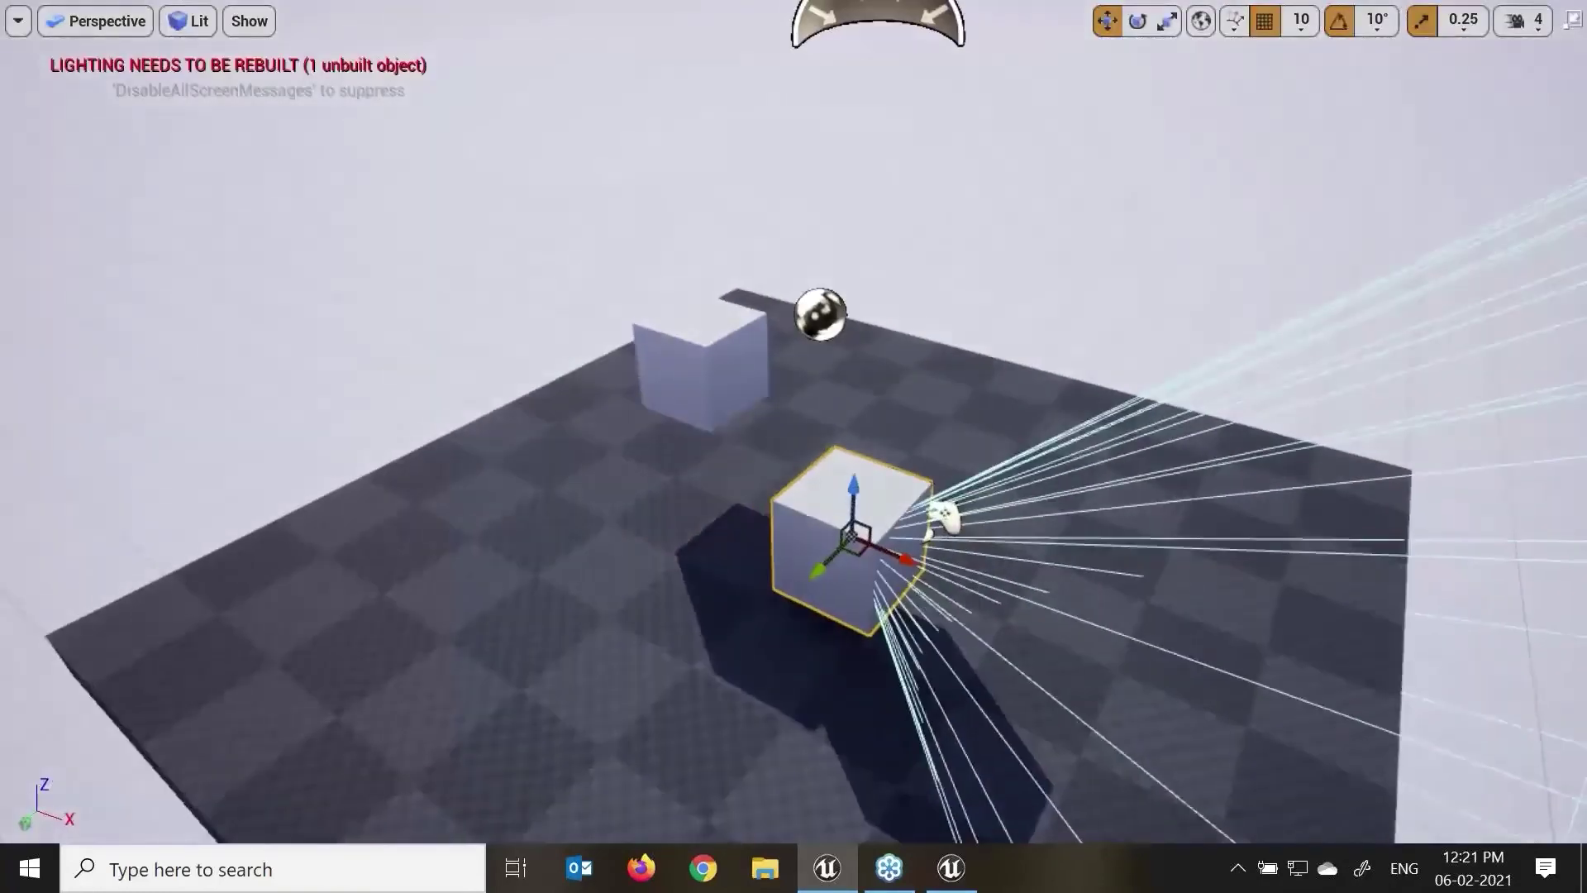
{"action": "left_click_drag", "start_coordinate": [828, 563], "coordinate": [892, 548]}
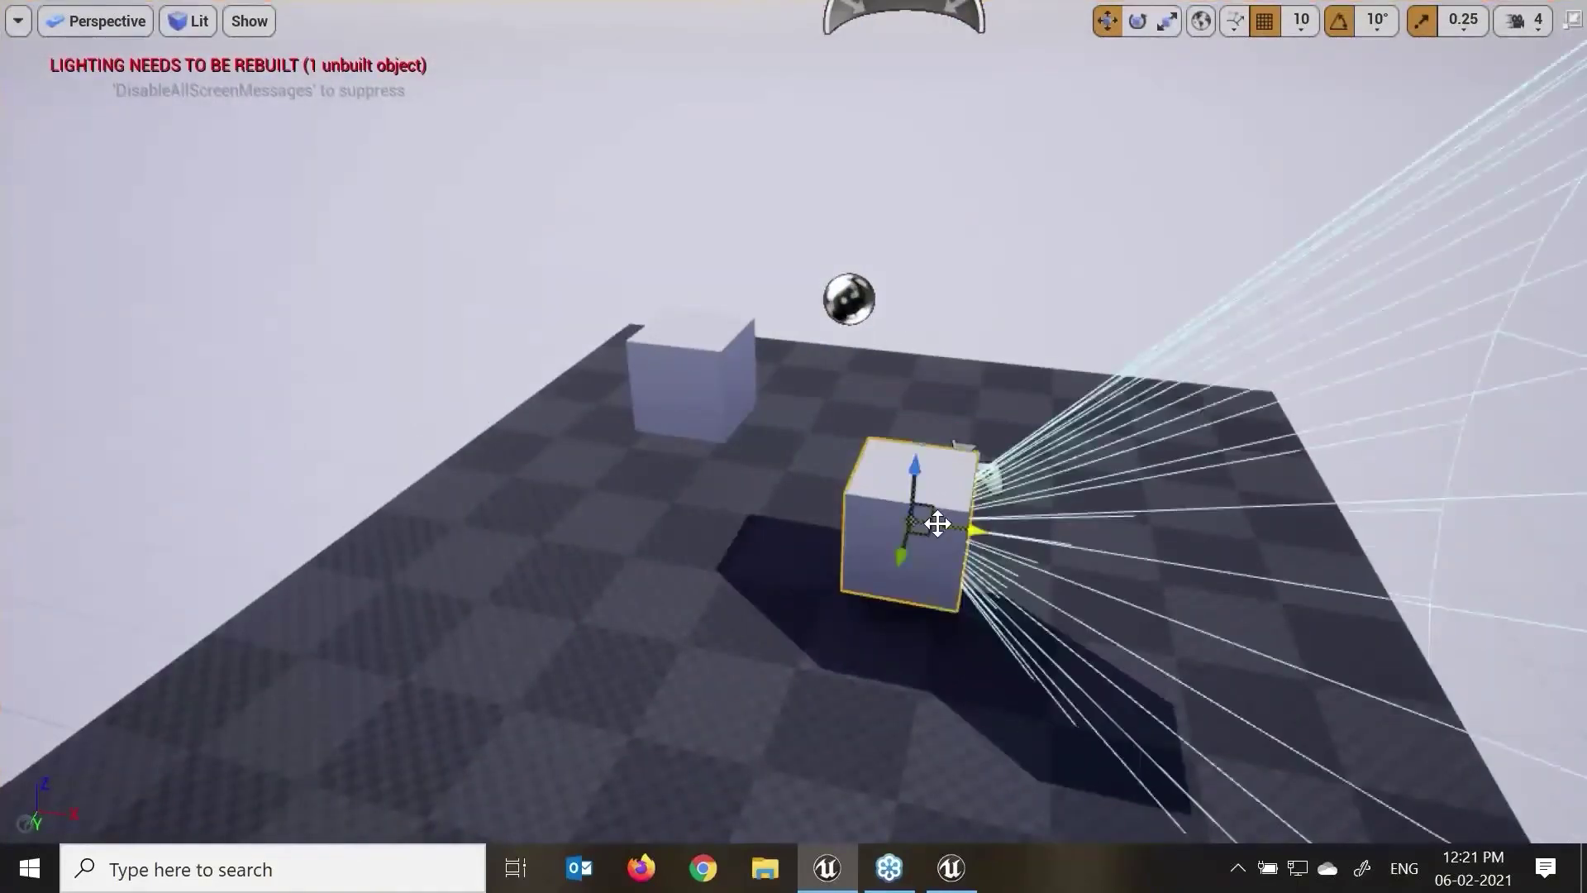
{"action": "key", "text": "F11"}
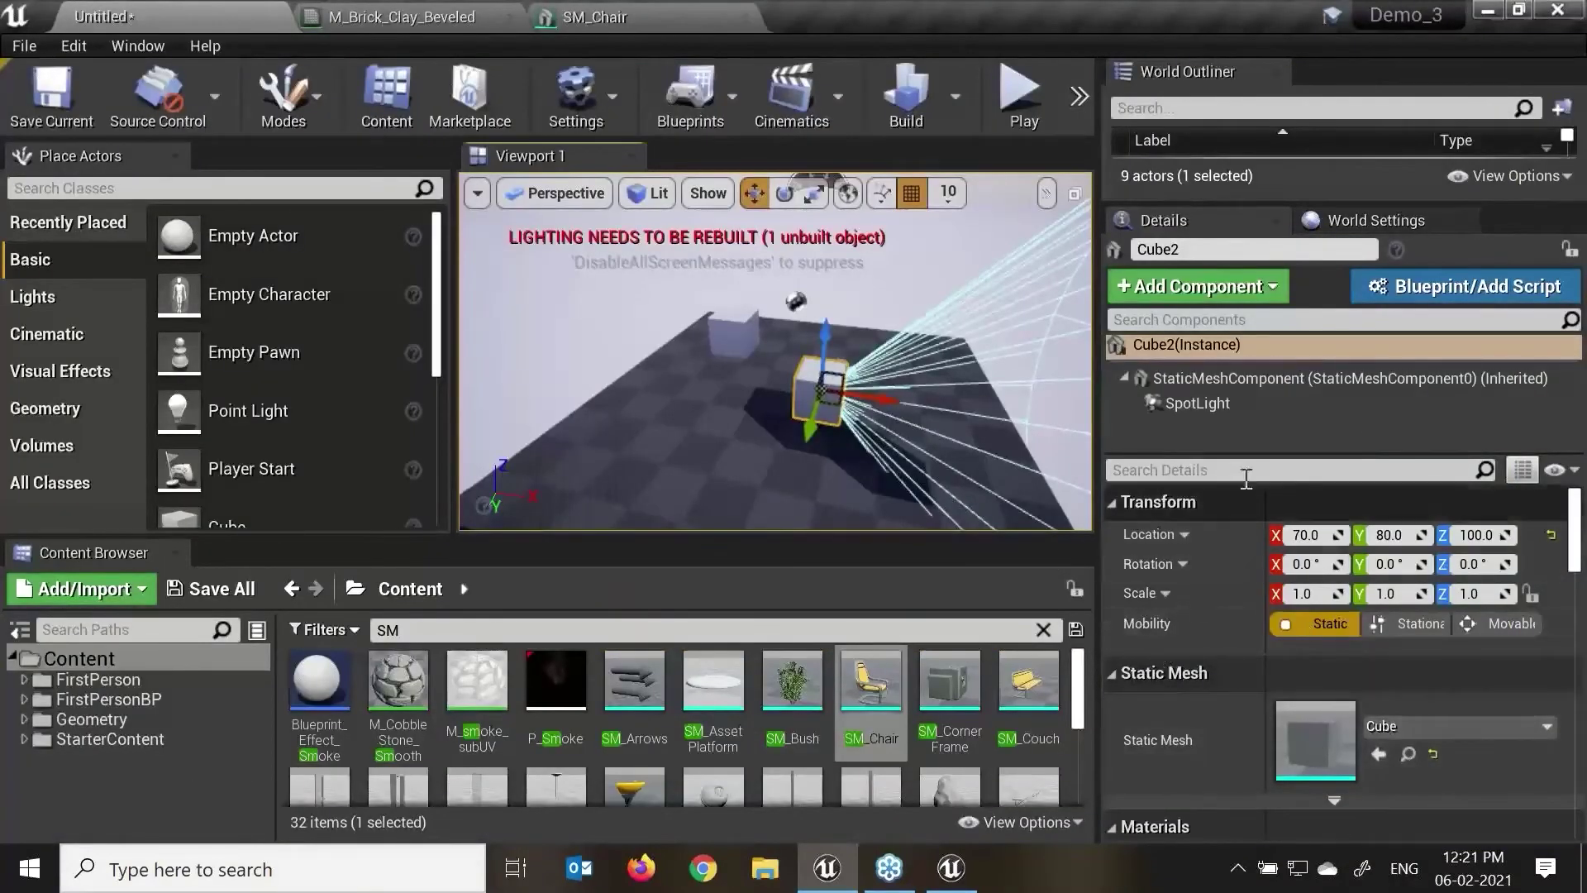
Step: Reduce the Spot Light component's attenuation radius to about 547 and raise its intensity
{"action": "left_click", "coordinate": [1218, 404]}
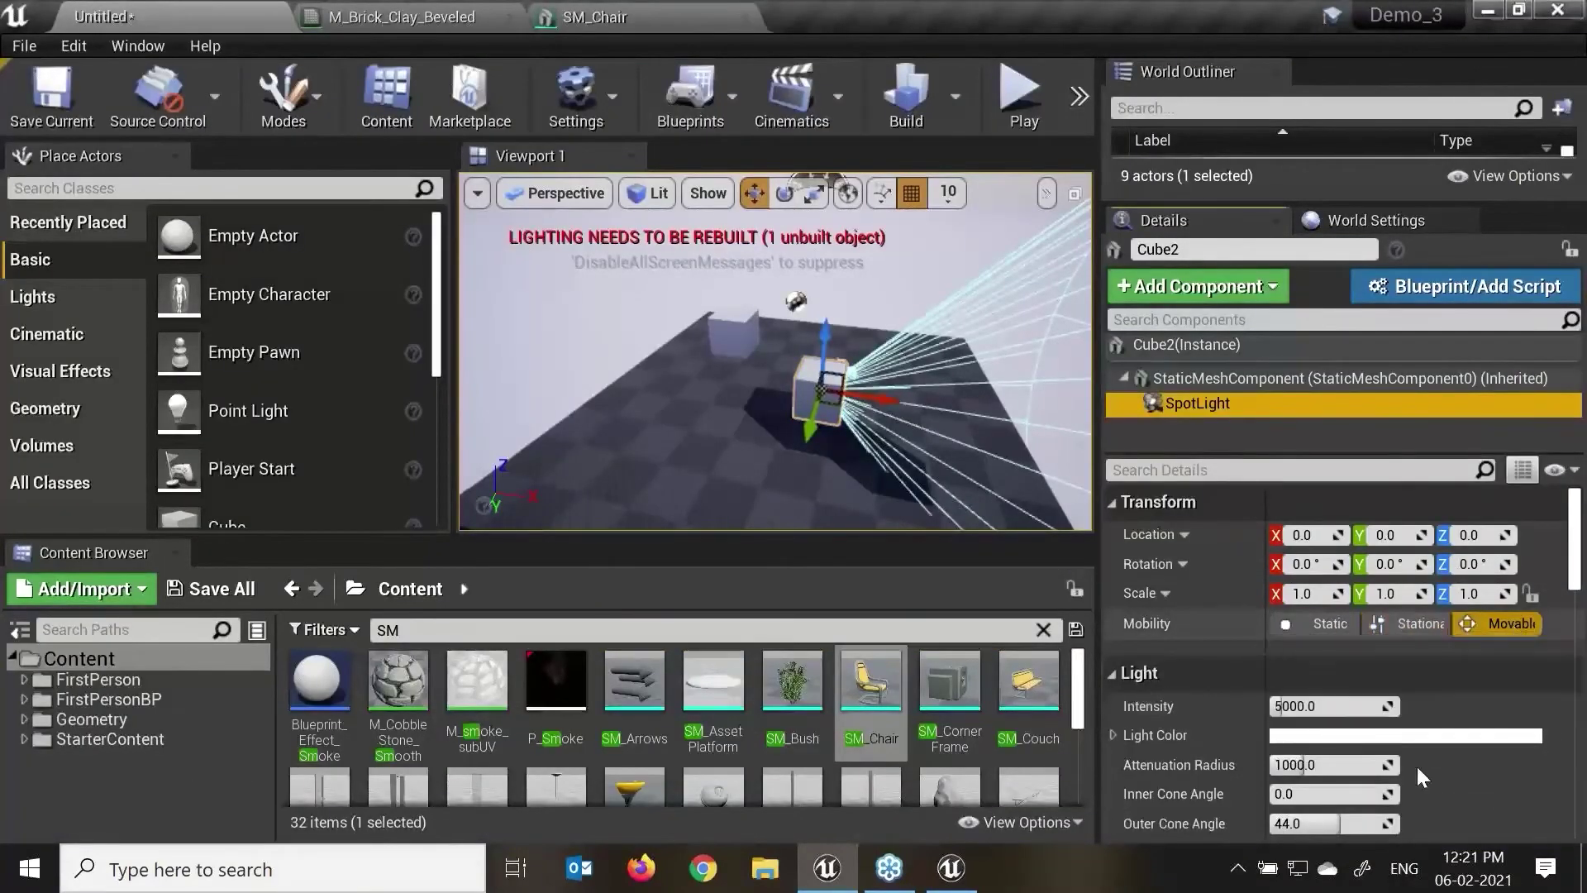
{"action": "left_click_drag", "start_coordinate": [1304, 765], "coordinate": [1288, 764]}
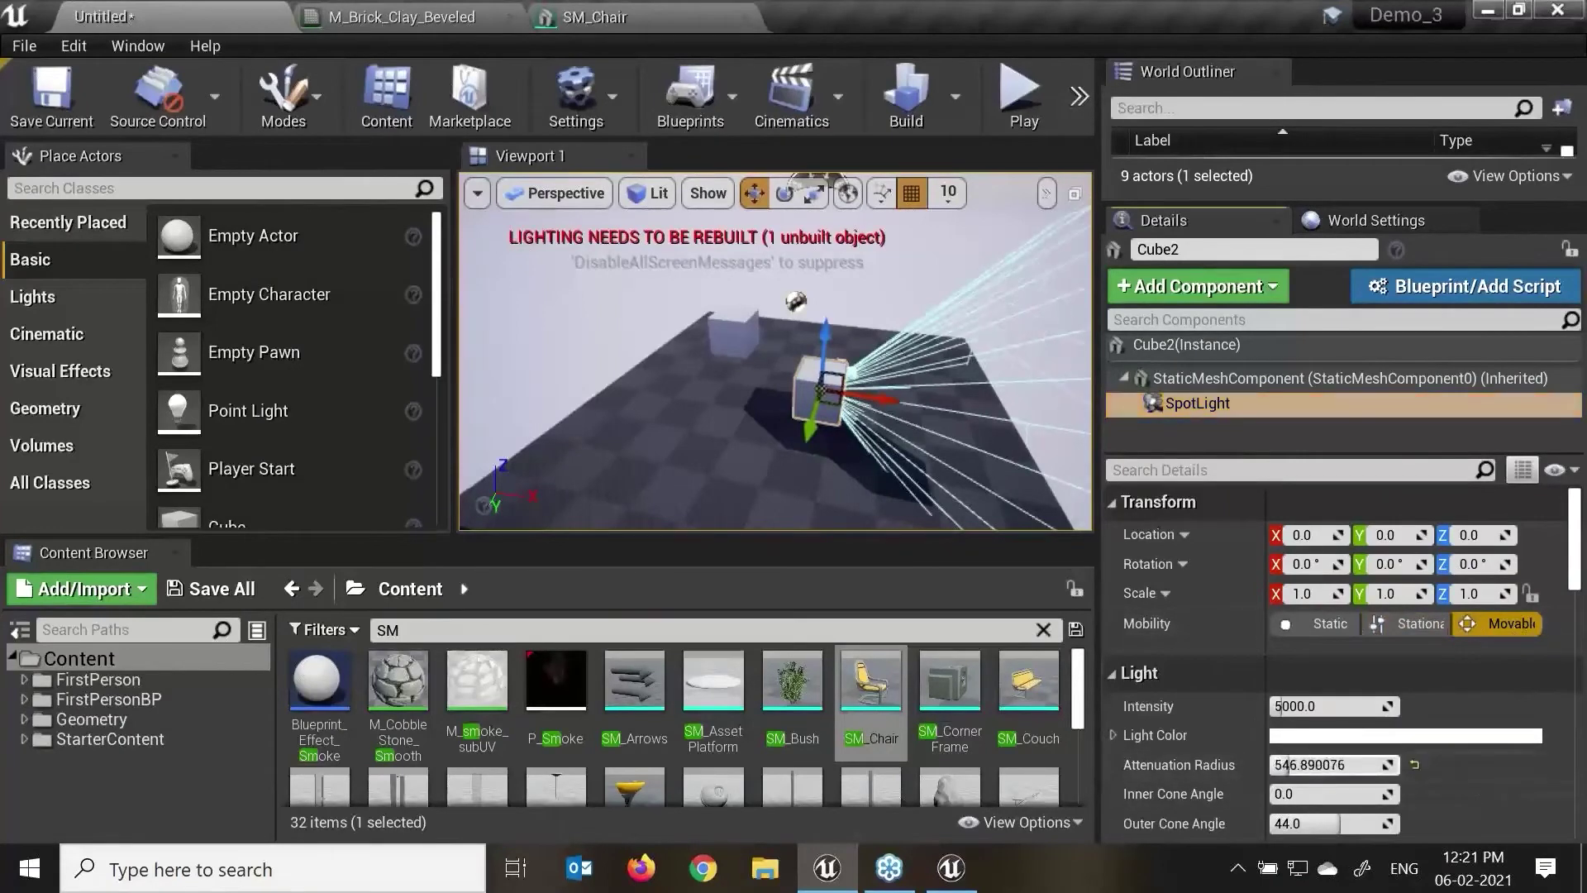
{"action": "left_click_drag", "start_coordinate": [1275, 706], "coordinate": [1330, 706]}
Step: Raise the spot-lit cube to Z 280 and rotate it -90° in Y so its light points down at the floor
{"action": "left_click", "coordinate": [803, 382]}
{"action": "left_click_drag", "start_coordinate": [825, 334], "coordinate": [922, 307]}
{"action": "key", "text": "e"}
{"action": "left_click_drag", "start_coordinate": [897, 393], "coordinate": [818, 420]}
{"action": "key", "text": "w"}
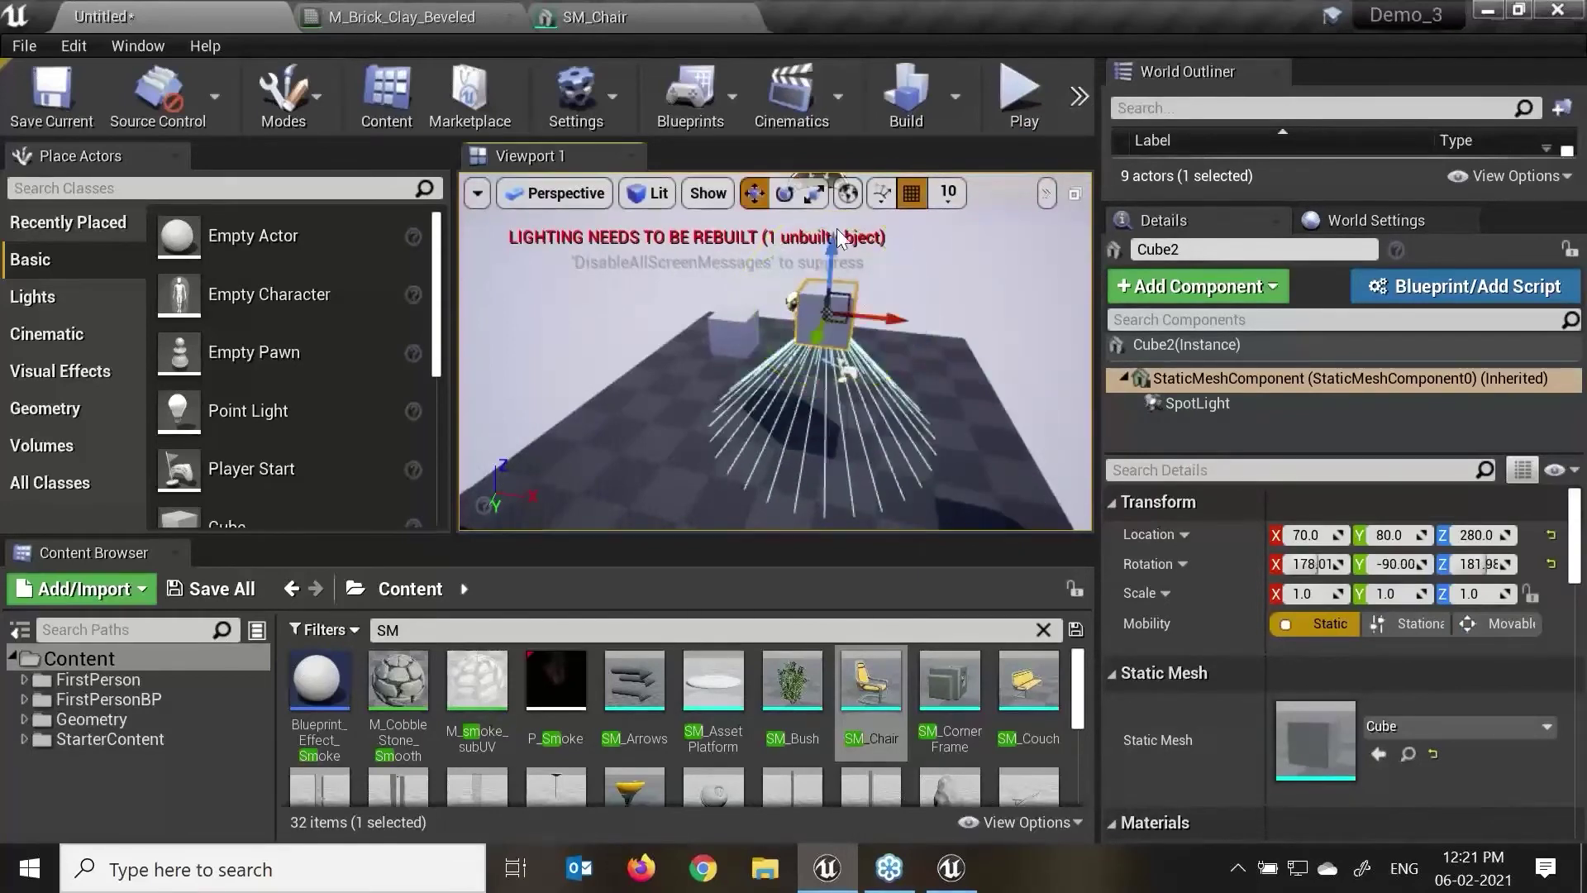
{"action": "left_click_drag", "start_coordinate": [900, 305], "coordinate": [777, 307], "text": "alt"}
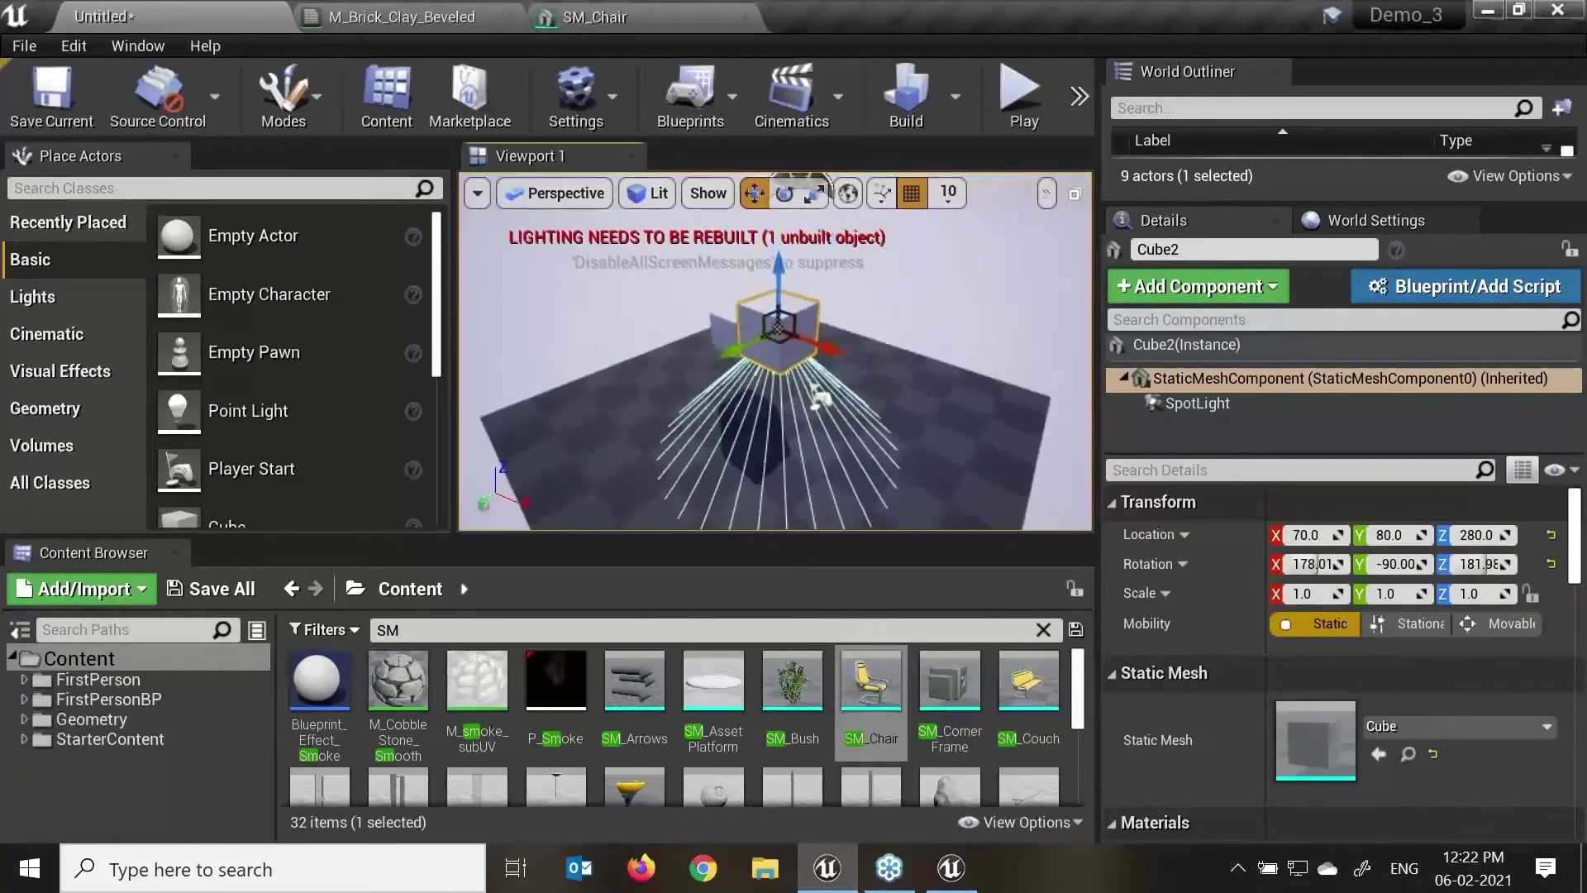
Step: Play and pause the level to check the cubes and the spot light, stop playing and close the message log
{"action": "left_click", "coordinate": [1048, 107]}
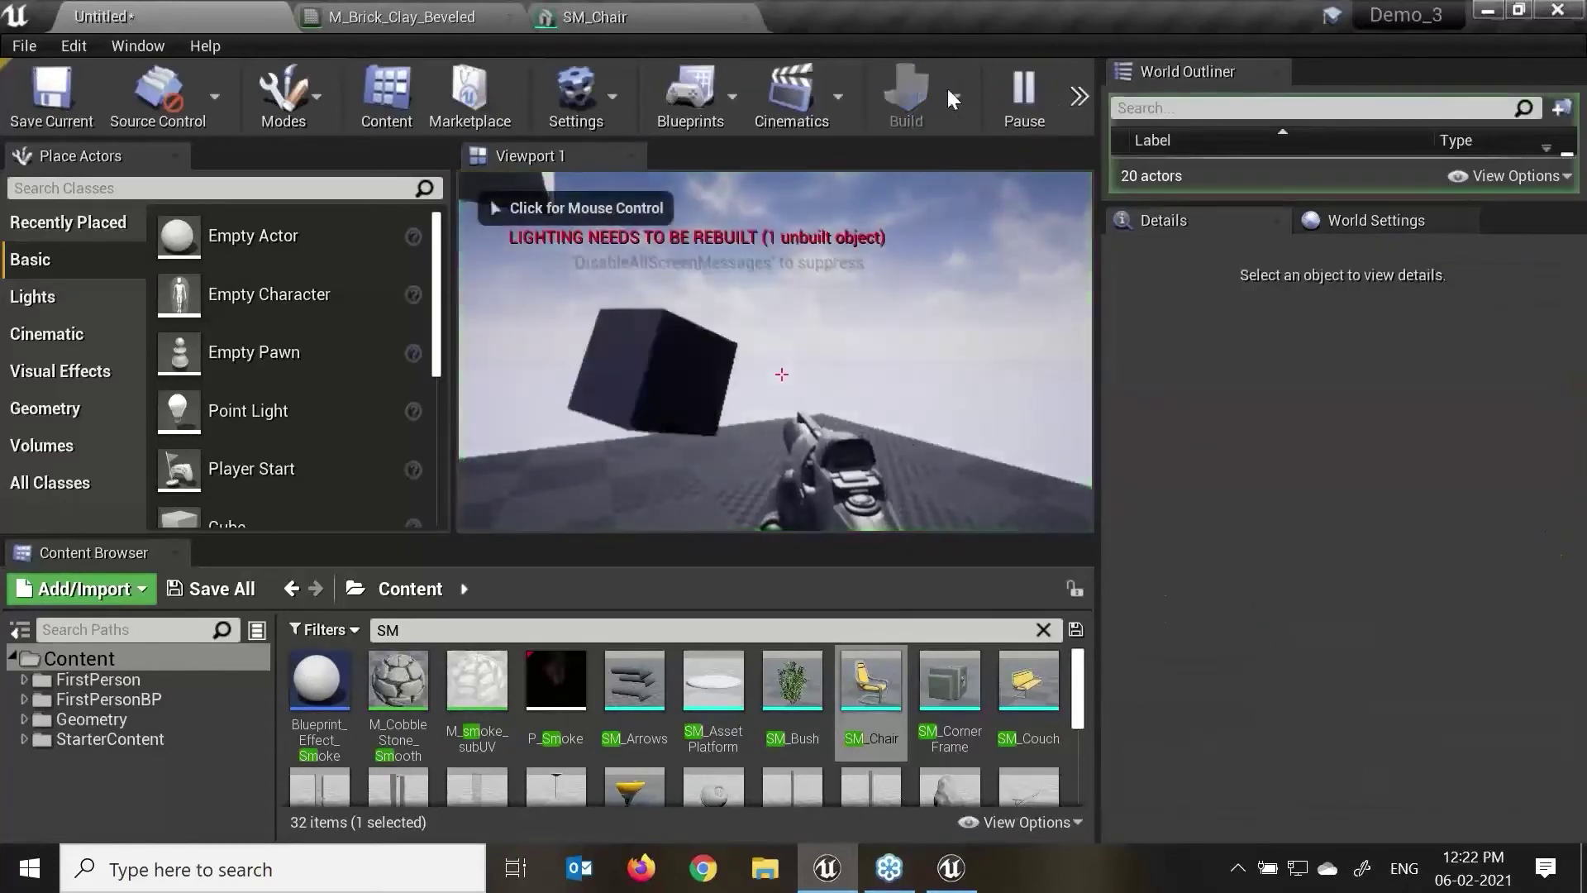
{"action": "left_click", "coordinate": [1048, 112]}
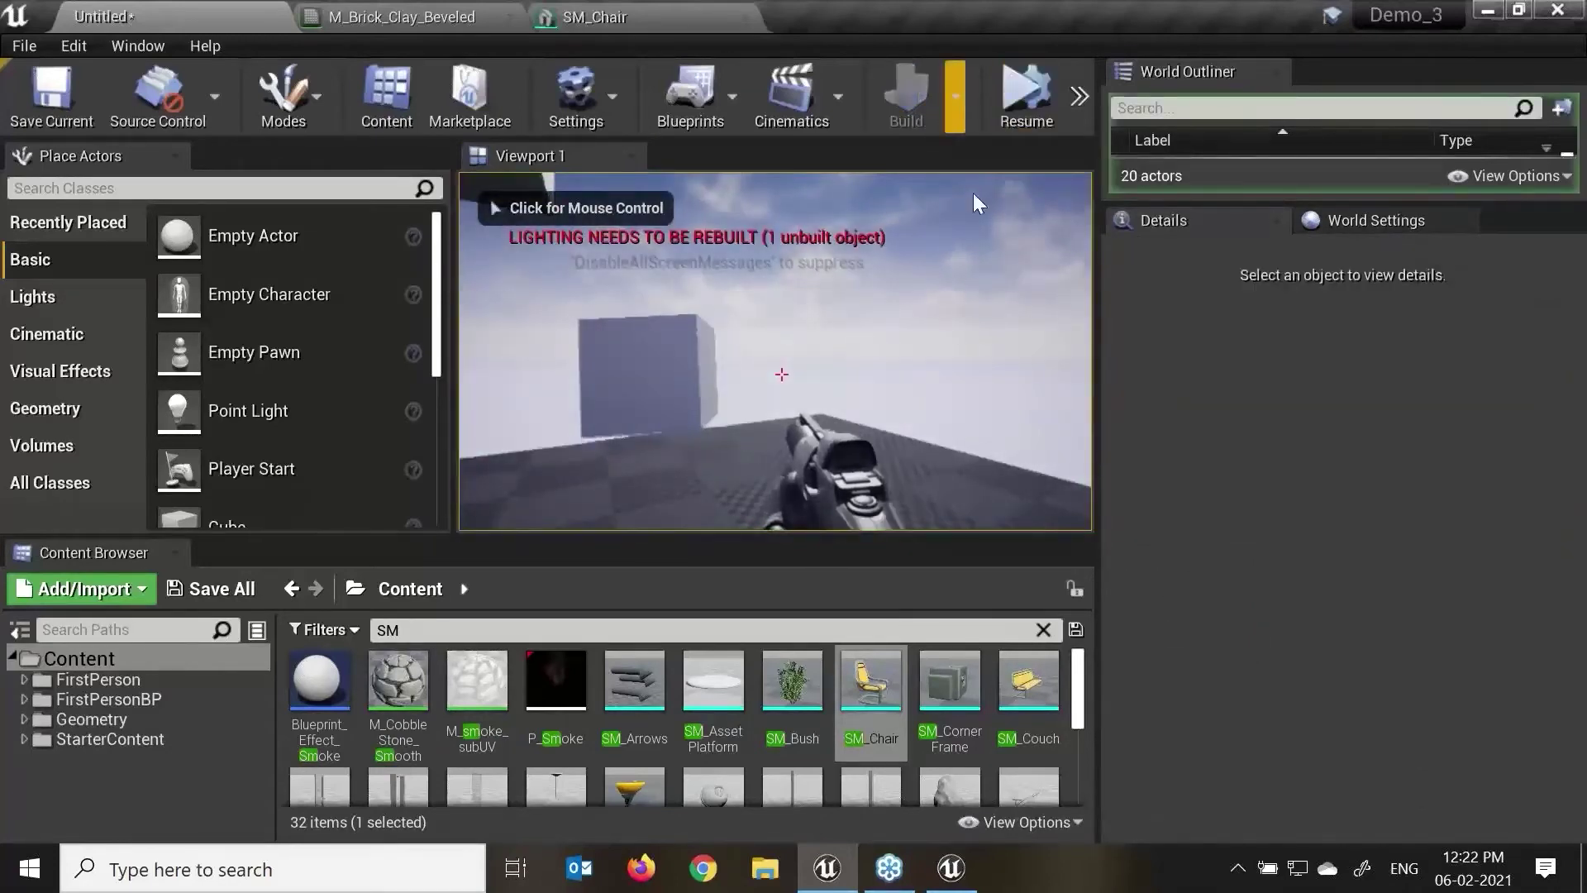
{"action": "key", "text": "Escape"}
{"action": "left_click", "coordinate": [1551, 18]}
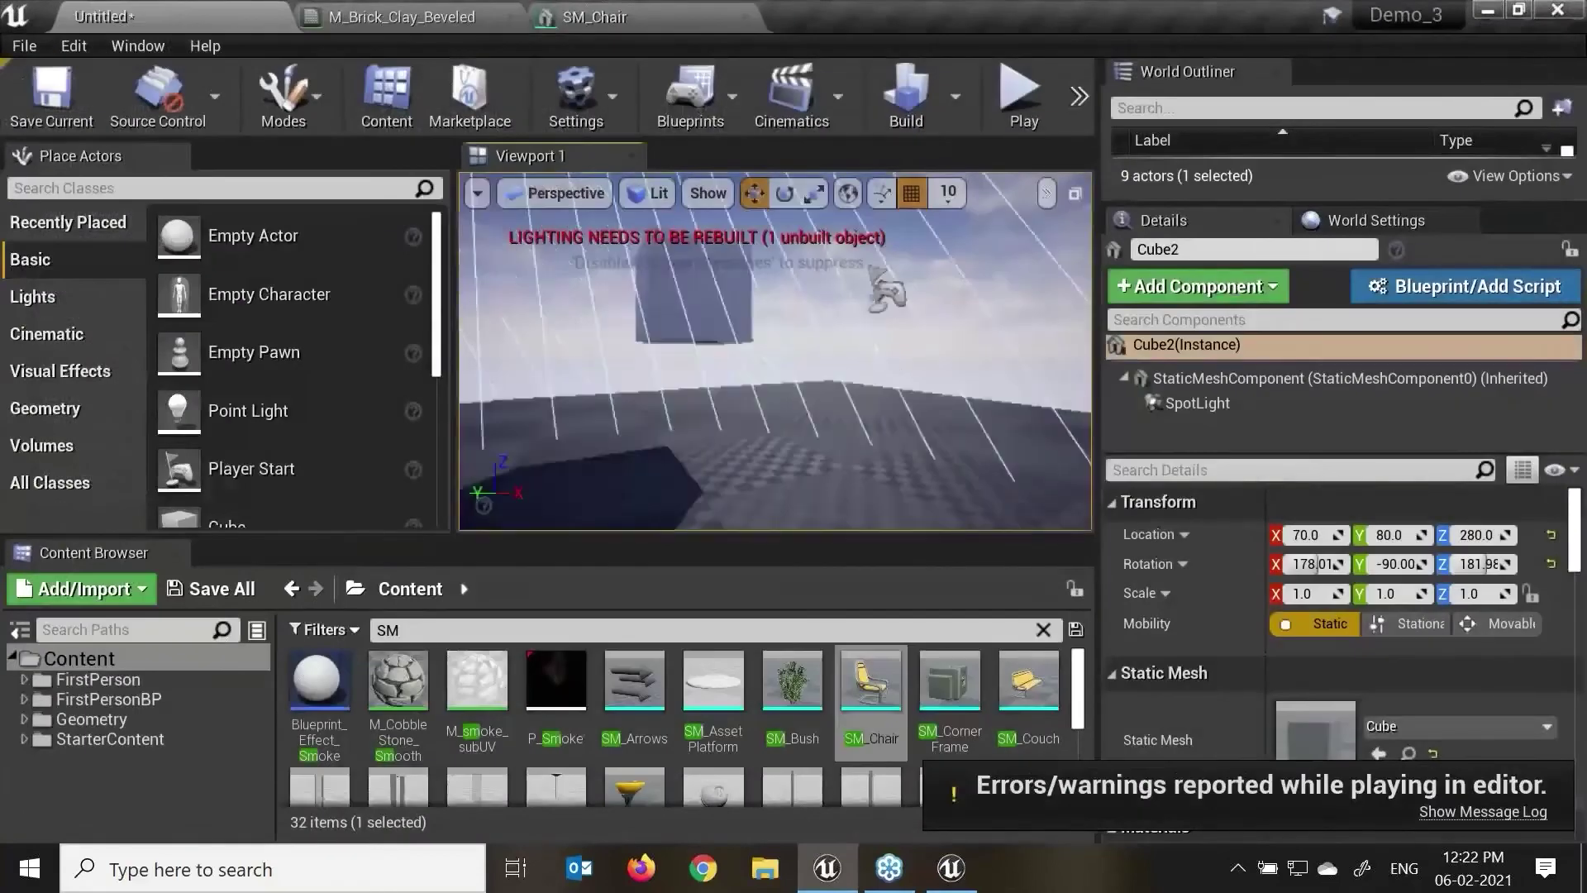
Step: Build only the lighting of the level
{"action": "left_click", "coordinate": [962, 116]}
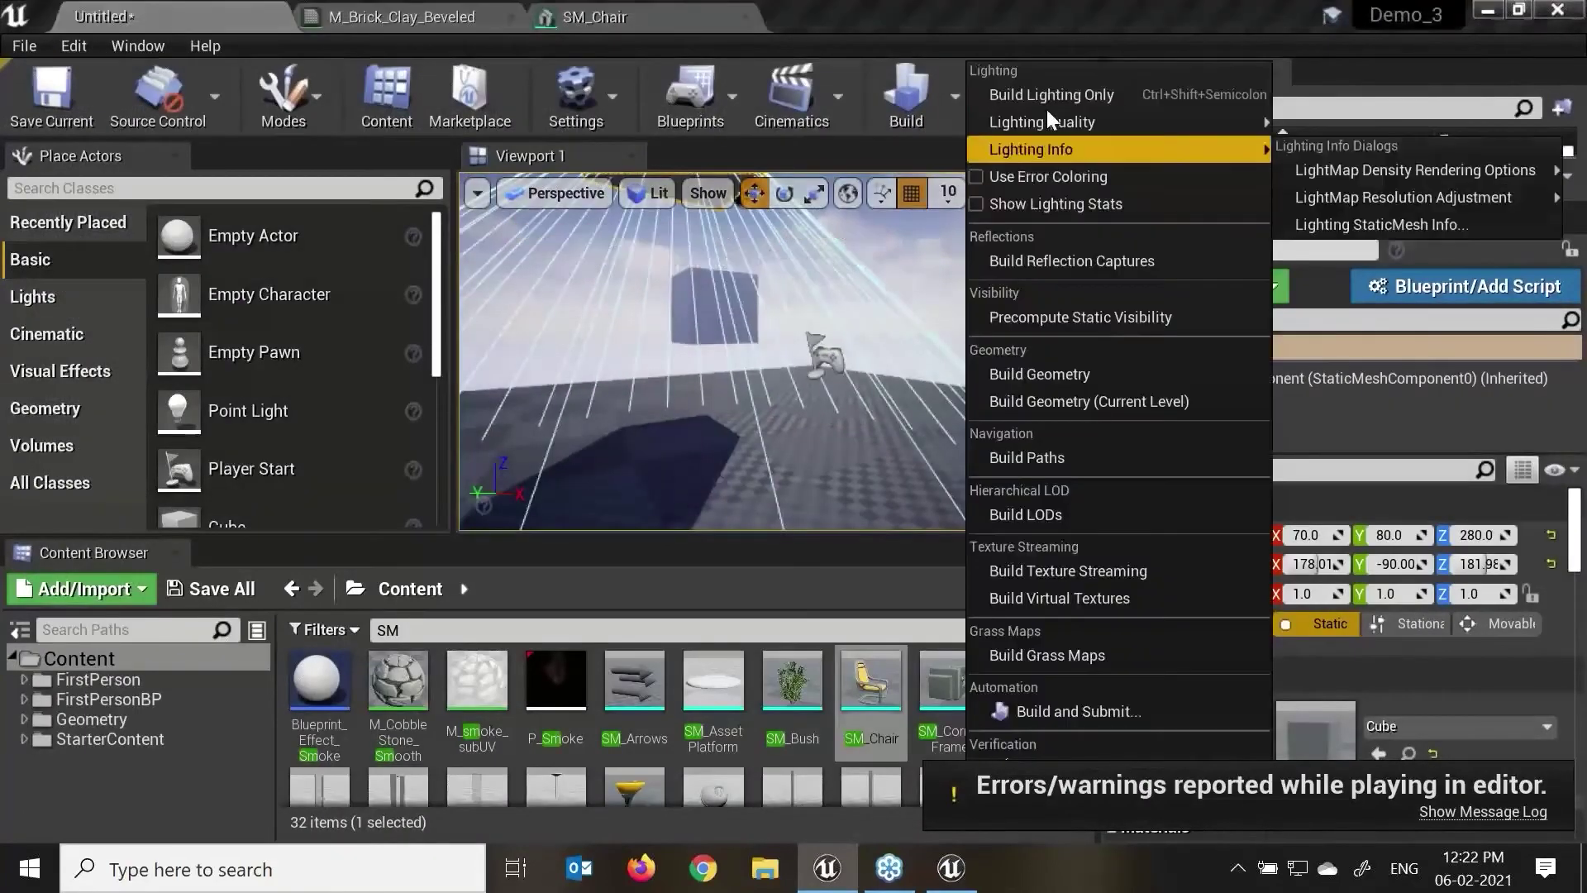
{"action": "left_click", "coordinate": [1045, 93]}
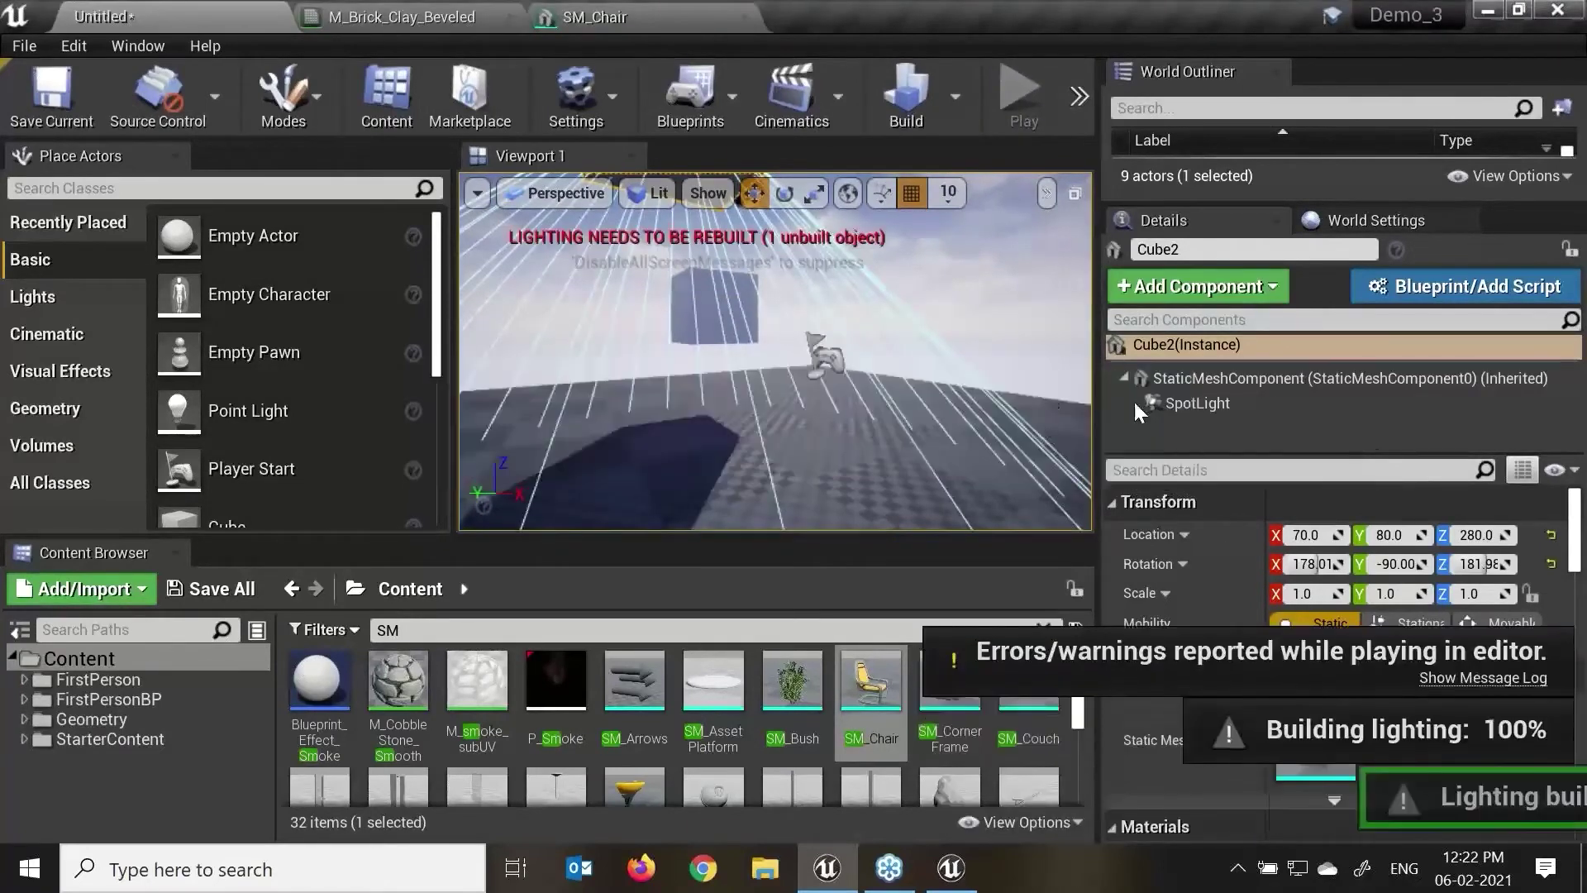
{"action": "right_click_drag", "start_coordinate": [889, 311], "coordinate": [836, 348]}
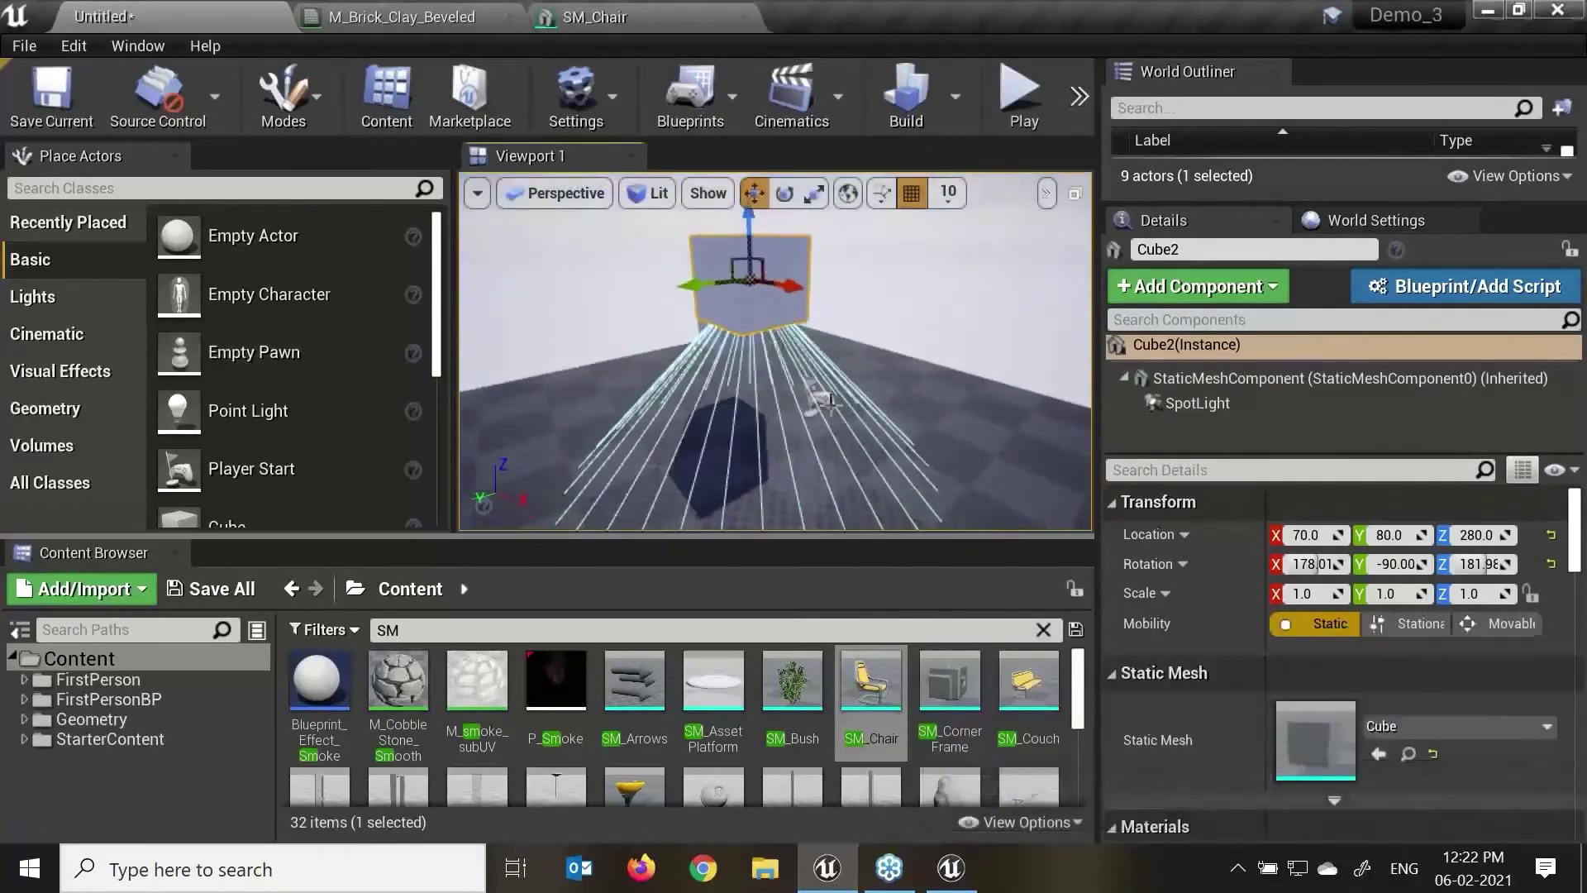
Step: Delete both the spot-lit cube and the rotating cube from the level
{"action": "right_click_drag", "start_coordinate": [830, 404], "coordinate": [807, 395]}
{"action": "key", "text": "Delete"}
{"action": "left_click", "coordinate": [725, 319]}
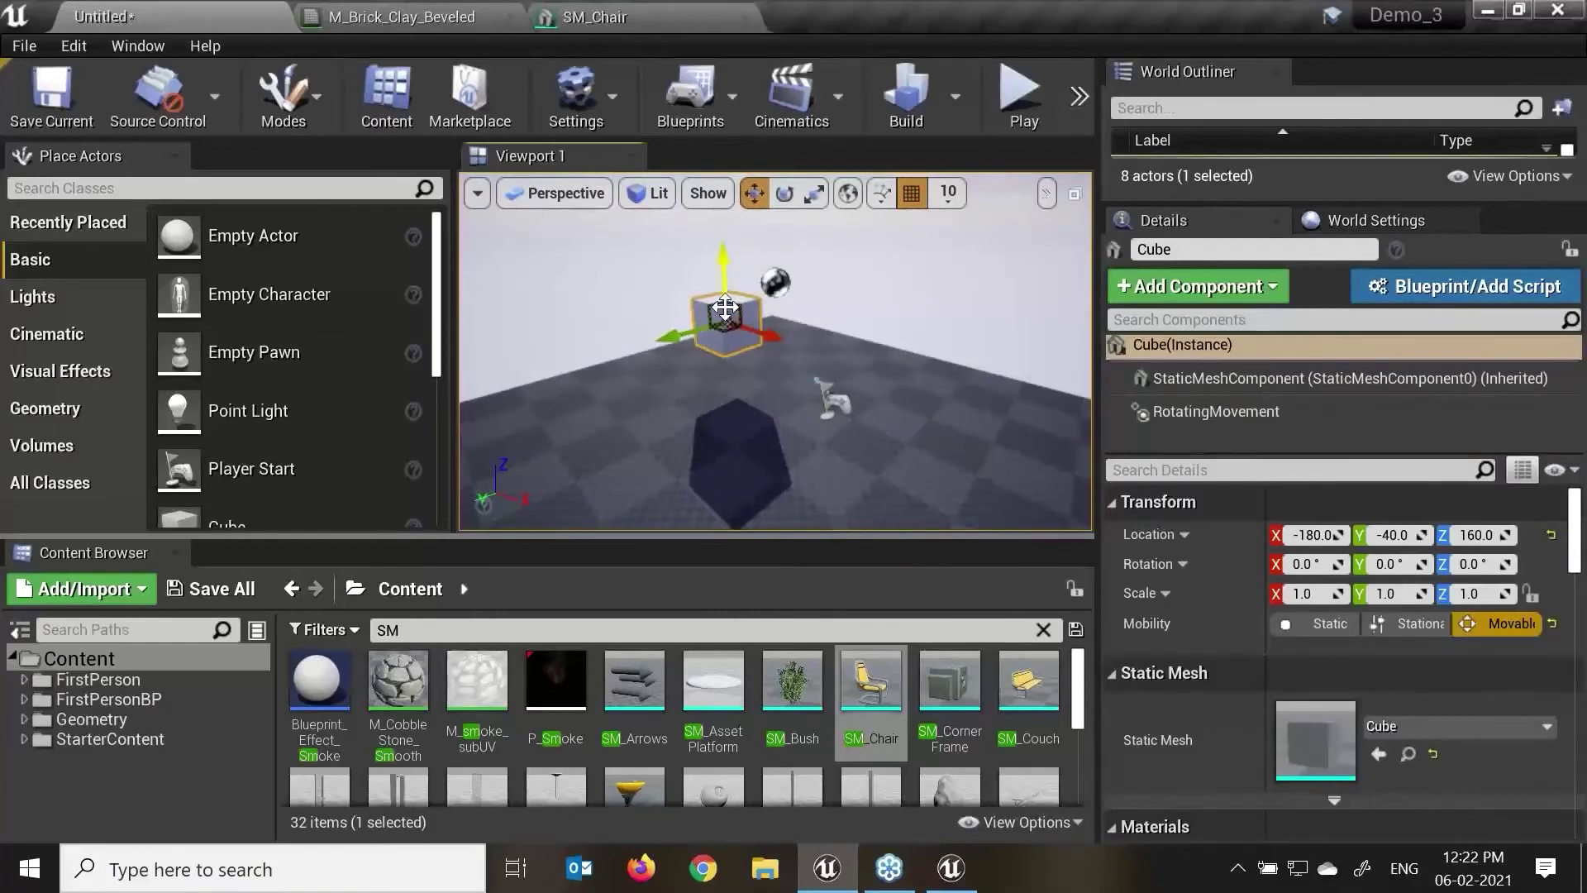
{"action": "right_click_drag", "start_coordinate": [880, 241], "coordinate": [874, 238]}
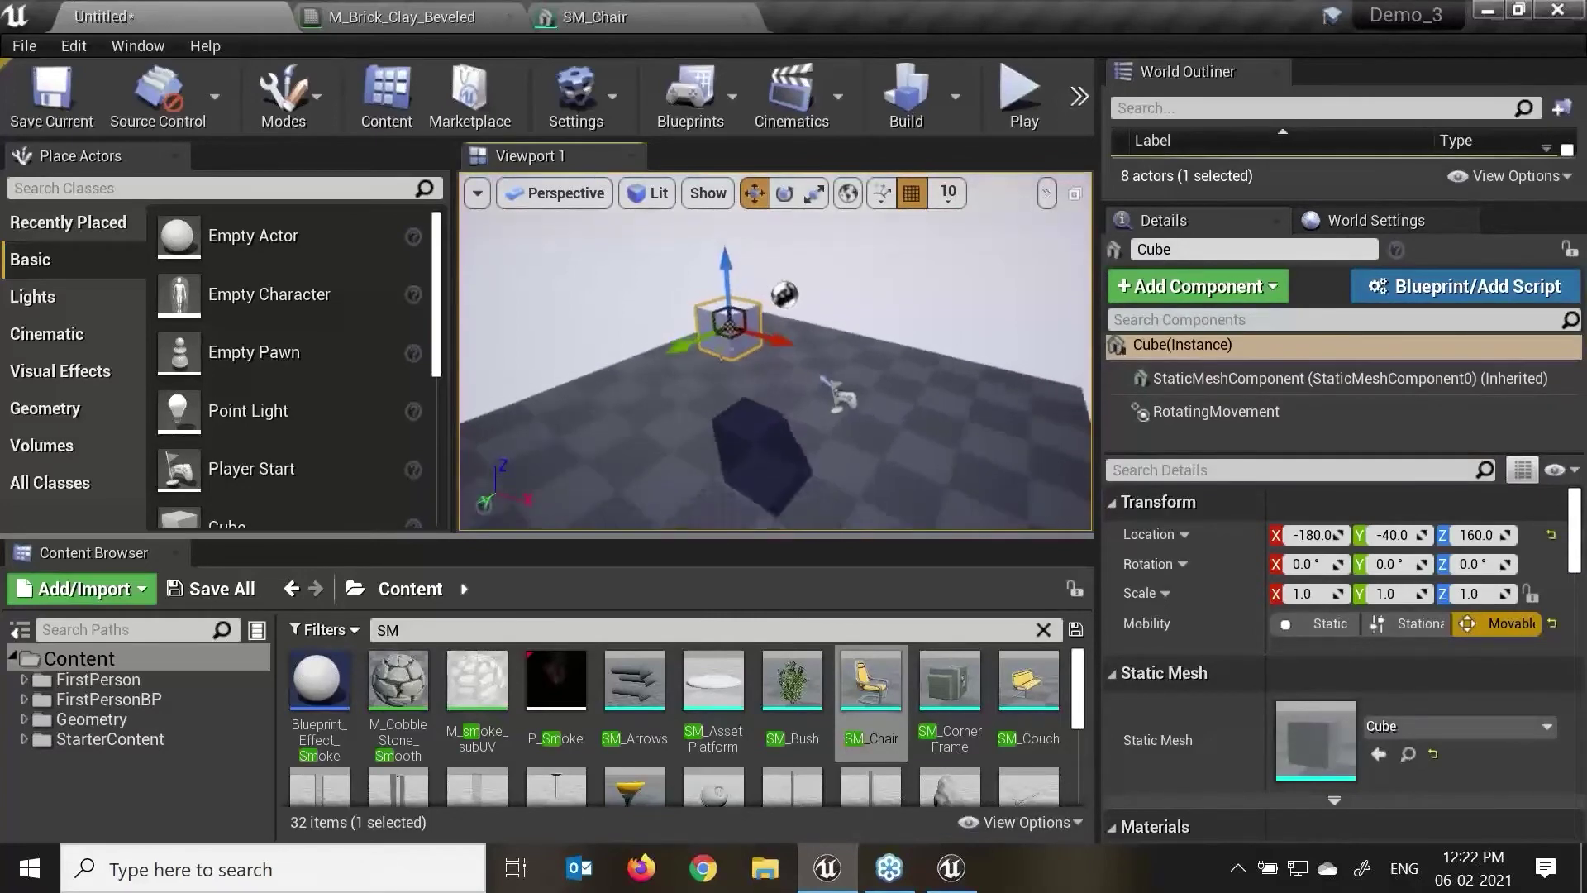
{"action": "key", "text": "Delete"}
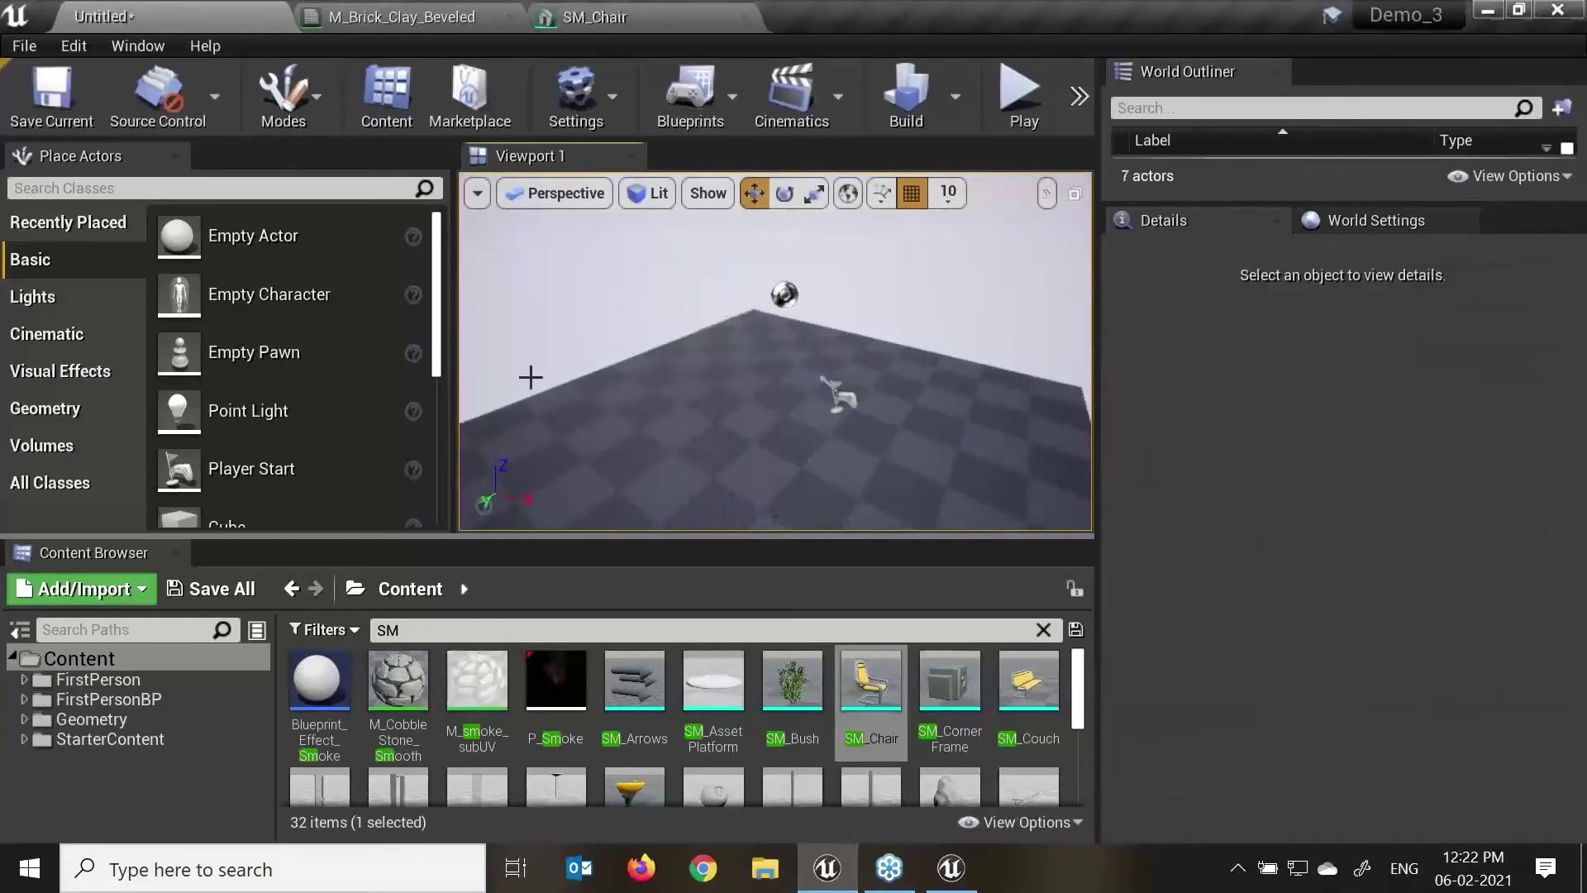
Step: Browse the Volumes category of placeable actors with the Place Actors area widened
{"action": "left_click", "coordinate": [76, 440]}
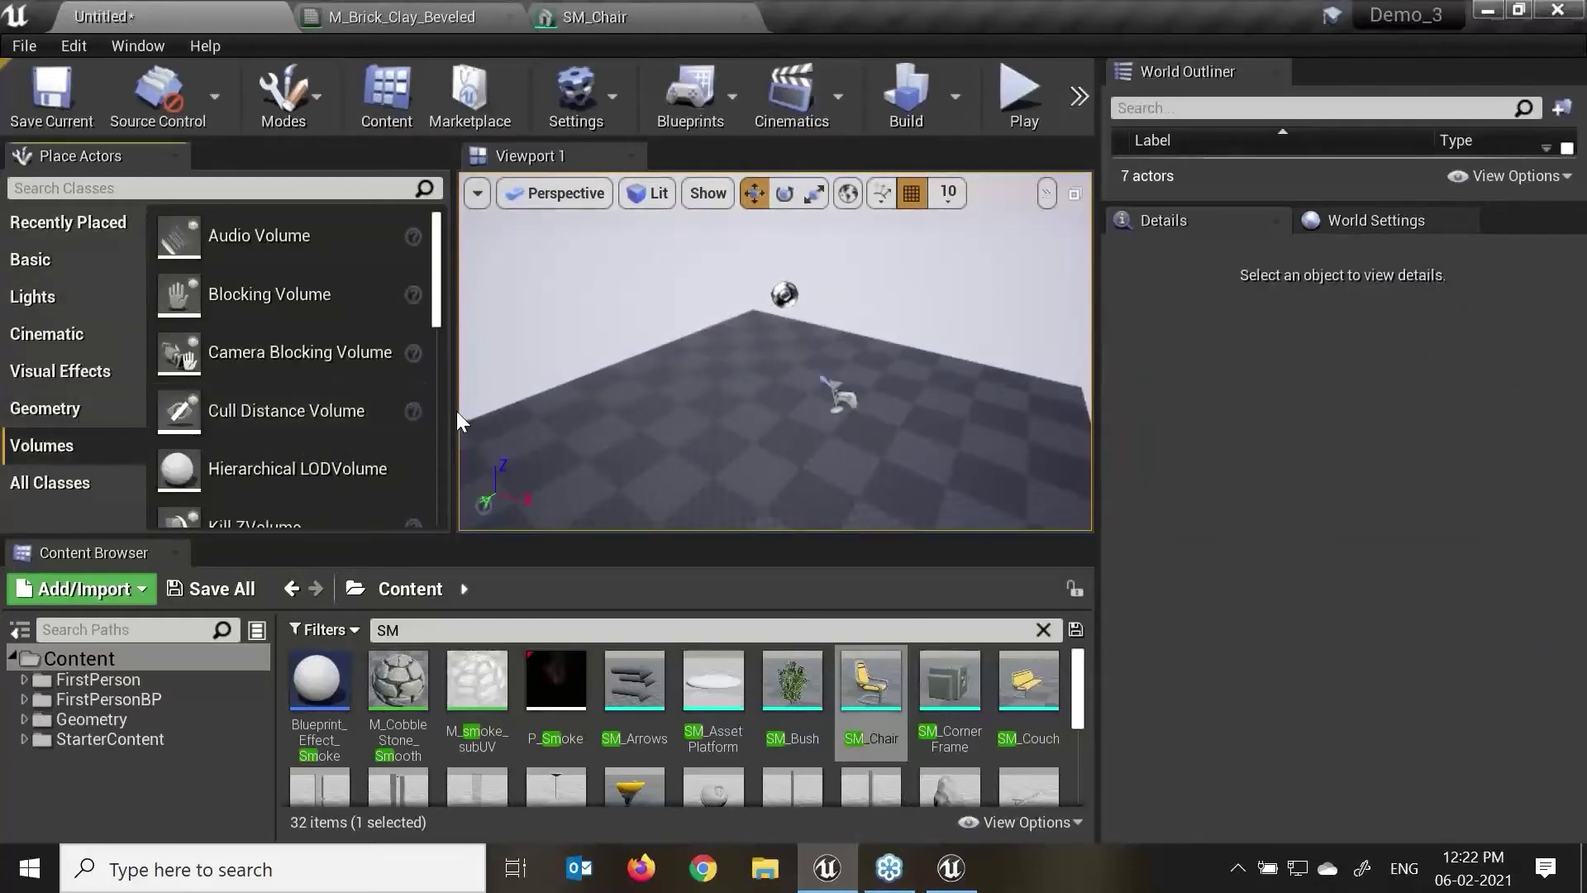
{"action": "left_click_drag", "start_coordinate": [453, 417], "coordinate": [501, 422]}
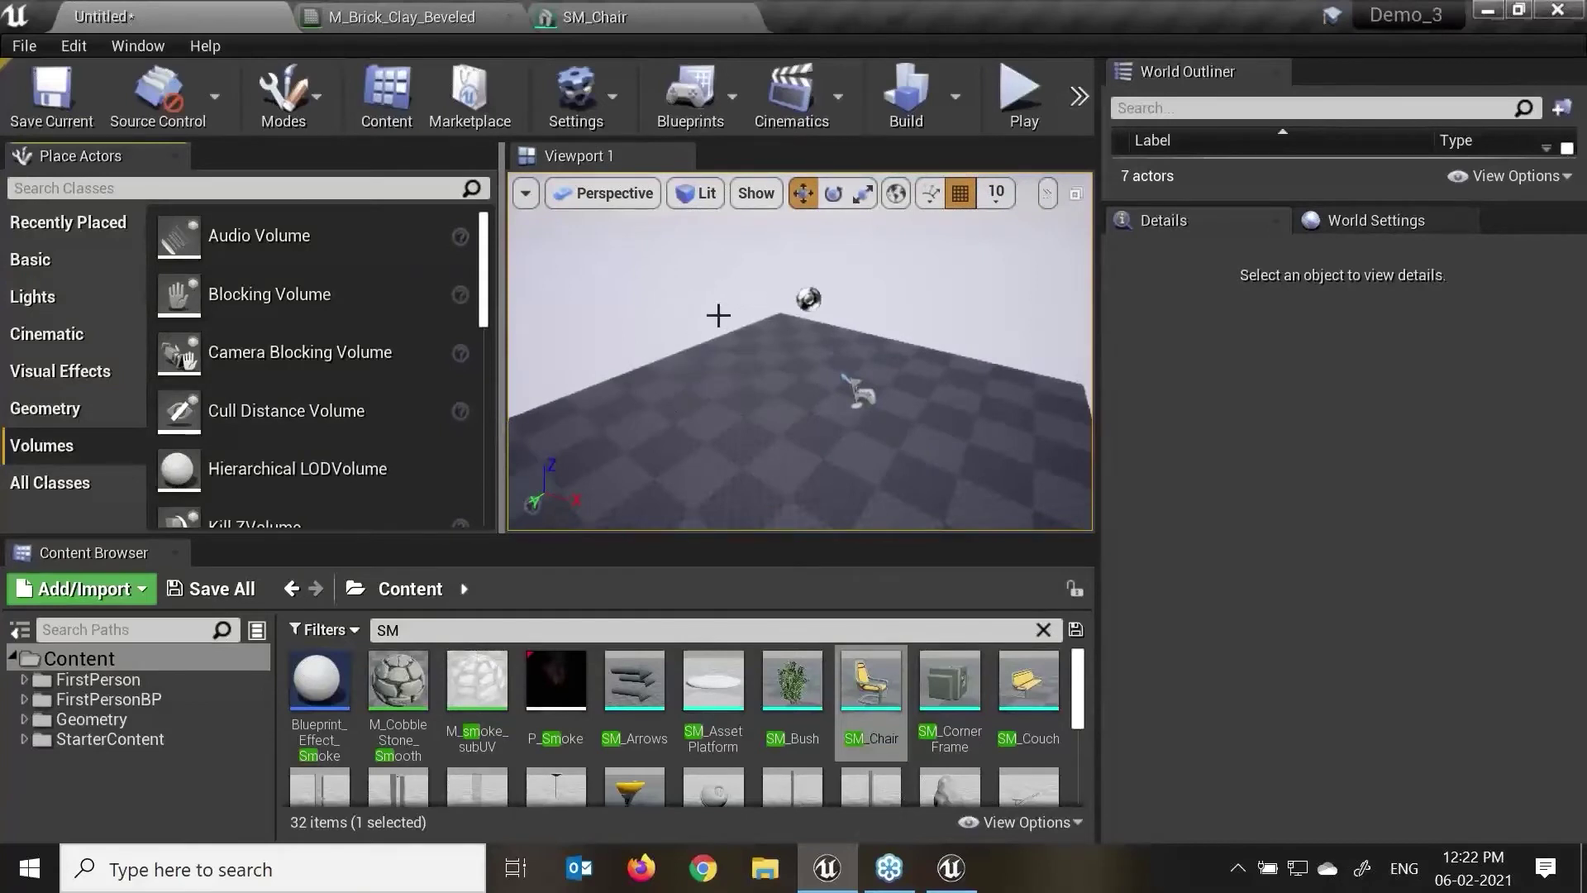
{"action": "left_click_drag", "start_coordinate": [486, 314], "coordinate": [521, 463]}
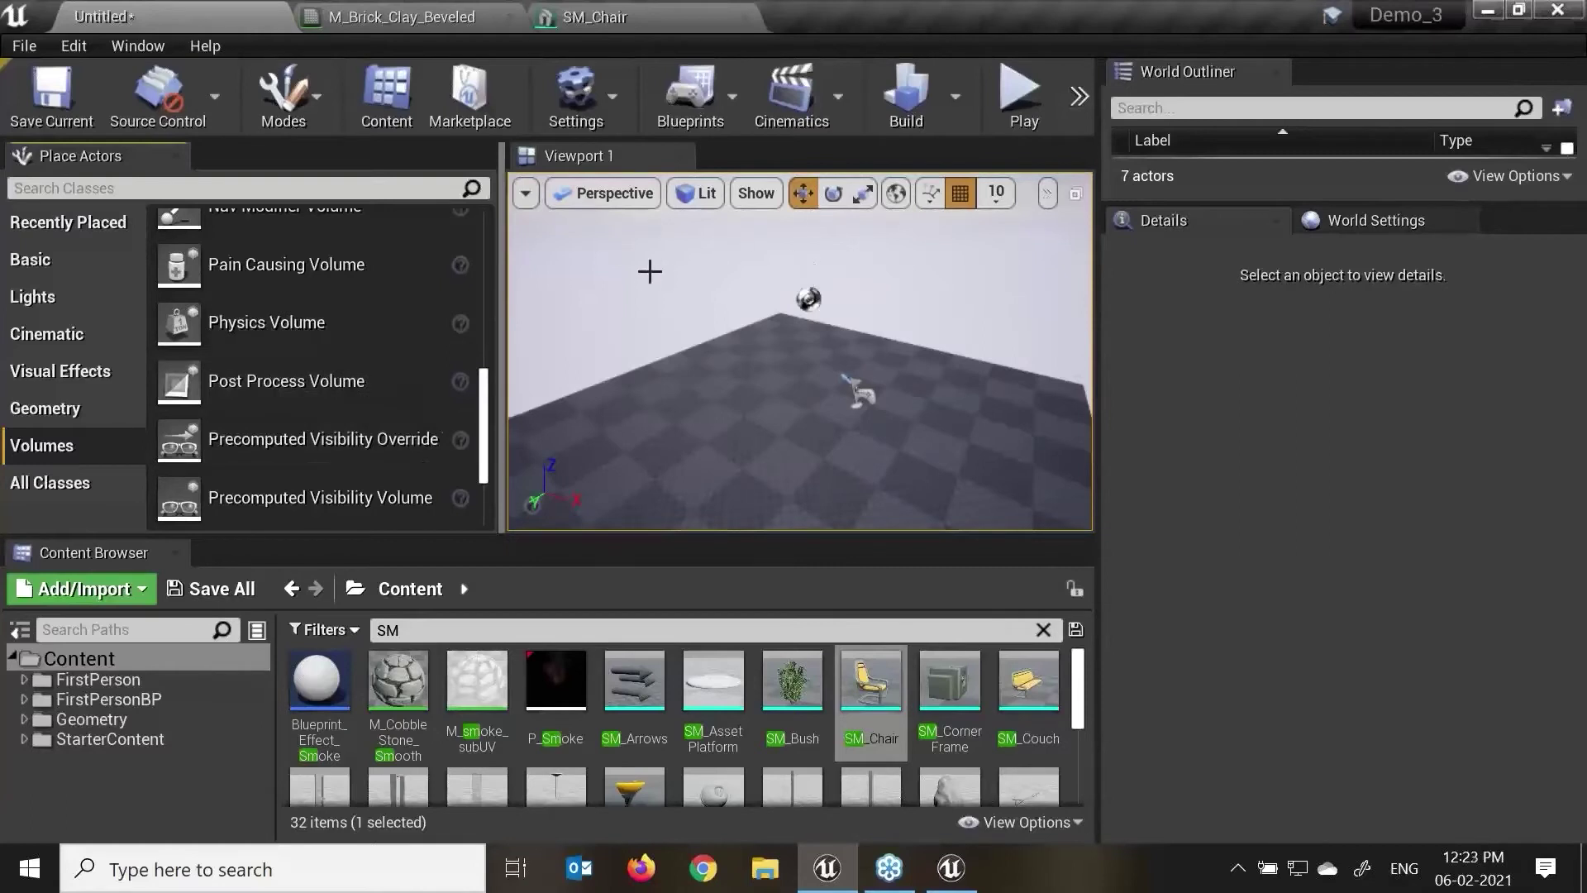
Step: Search the placeable actors for "bl" and place a Blocking Volume above the floor
{"action": "left_click", "coordinate": [325, 182]}
{"action": "type", "text": "blob"}
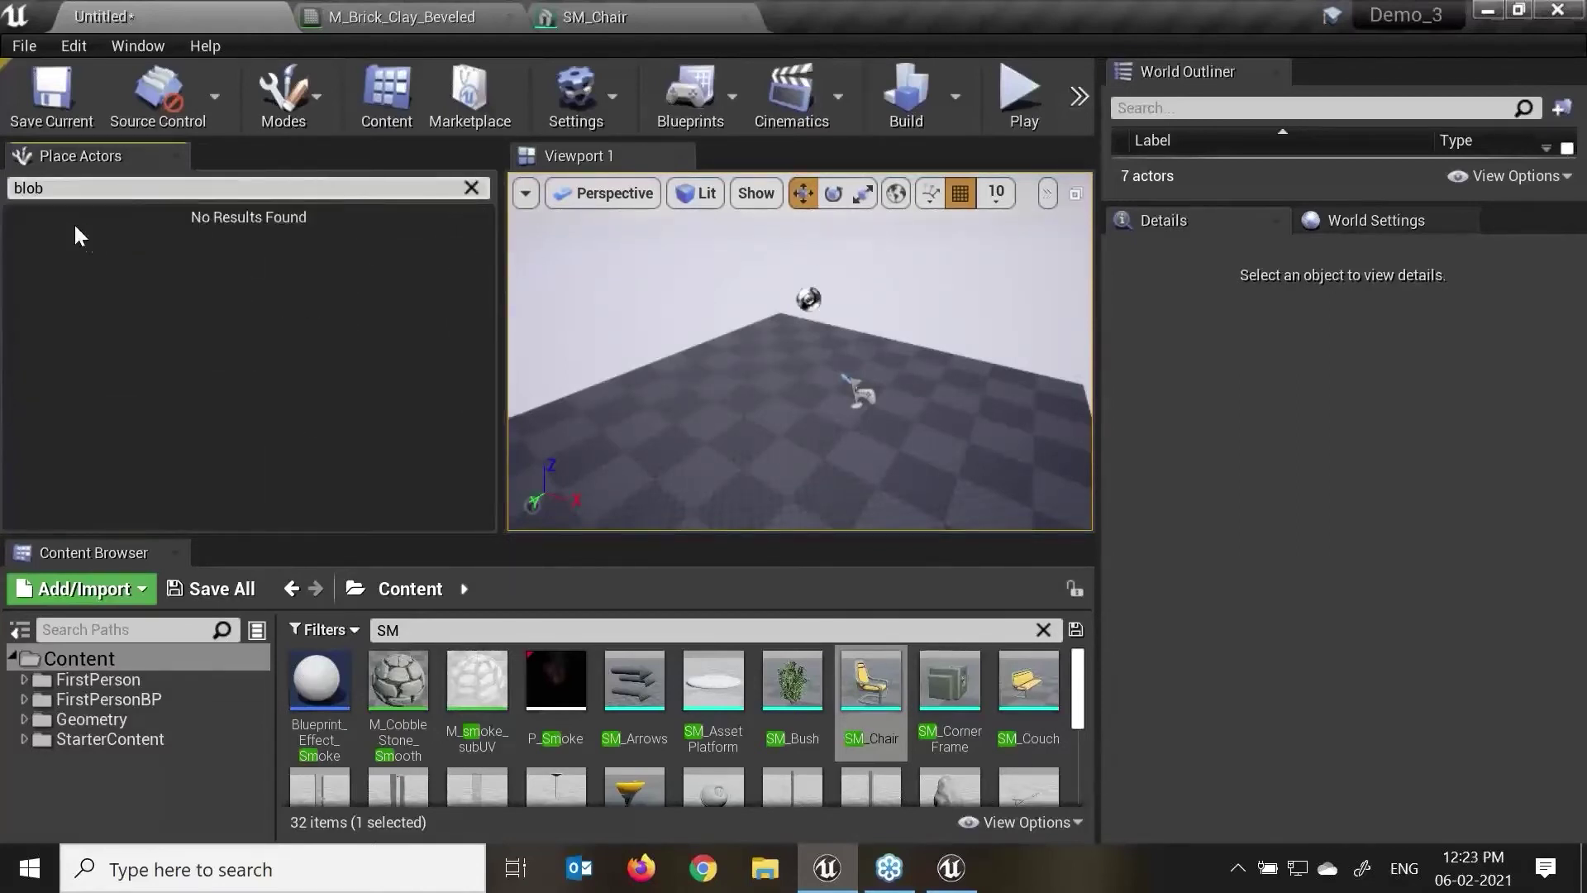
{"action": "key", "text": "BackSpace"}
{"action": "key", "text": "BackSpace"}
{"action": "left_click_drag", "start_coordinate": [142, 260], "coordinate": [748, 389]}
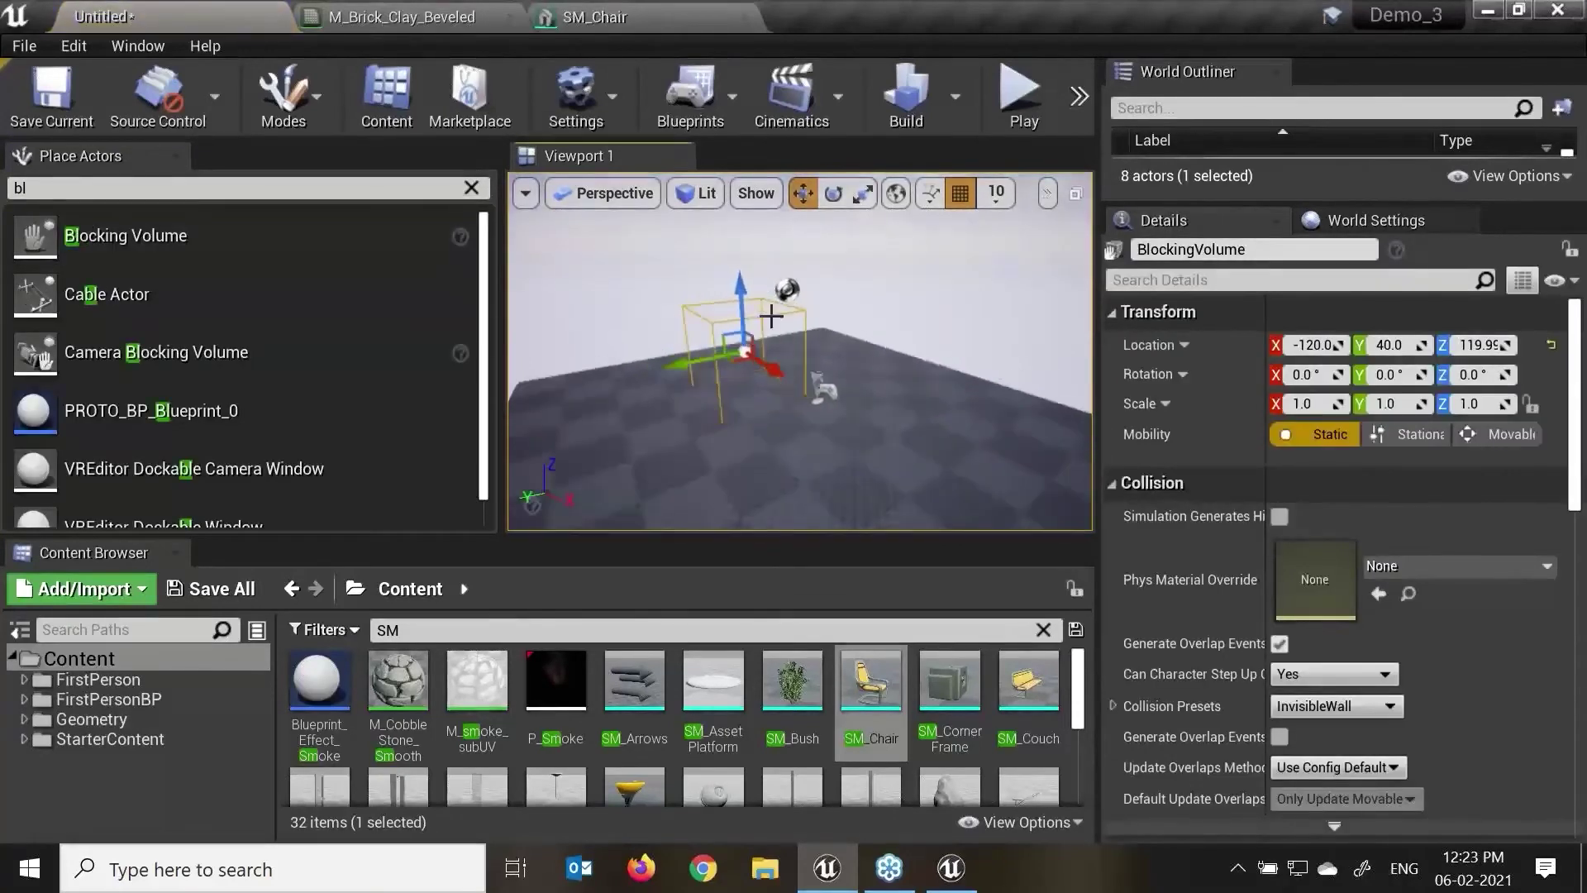
Step: Scale and move the Blocking Volume in the full-screen viewport into a thin wall along the floor's far edge
{"action": "key", "text": "F11"}
{"action": "right_click_drag", "start_coordinate": [776, 311], "coordinate": [807, 535]}
{"action": "key", "text": "r"}
{"action": "left_click_drag", "start_coordinate": [740, 471], "coordinate": [544, 327]}
{"action": "key", "text": "w"}
{"action": "key", "text": "r"}
{"action": "key", "text": "w"}
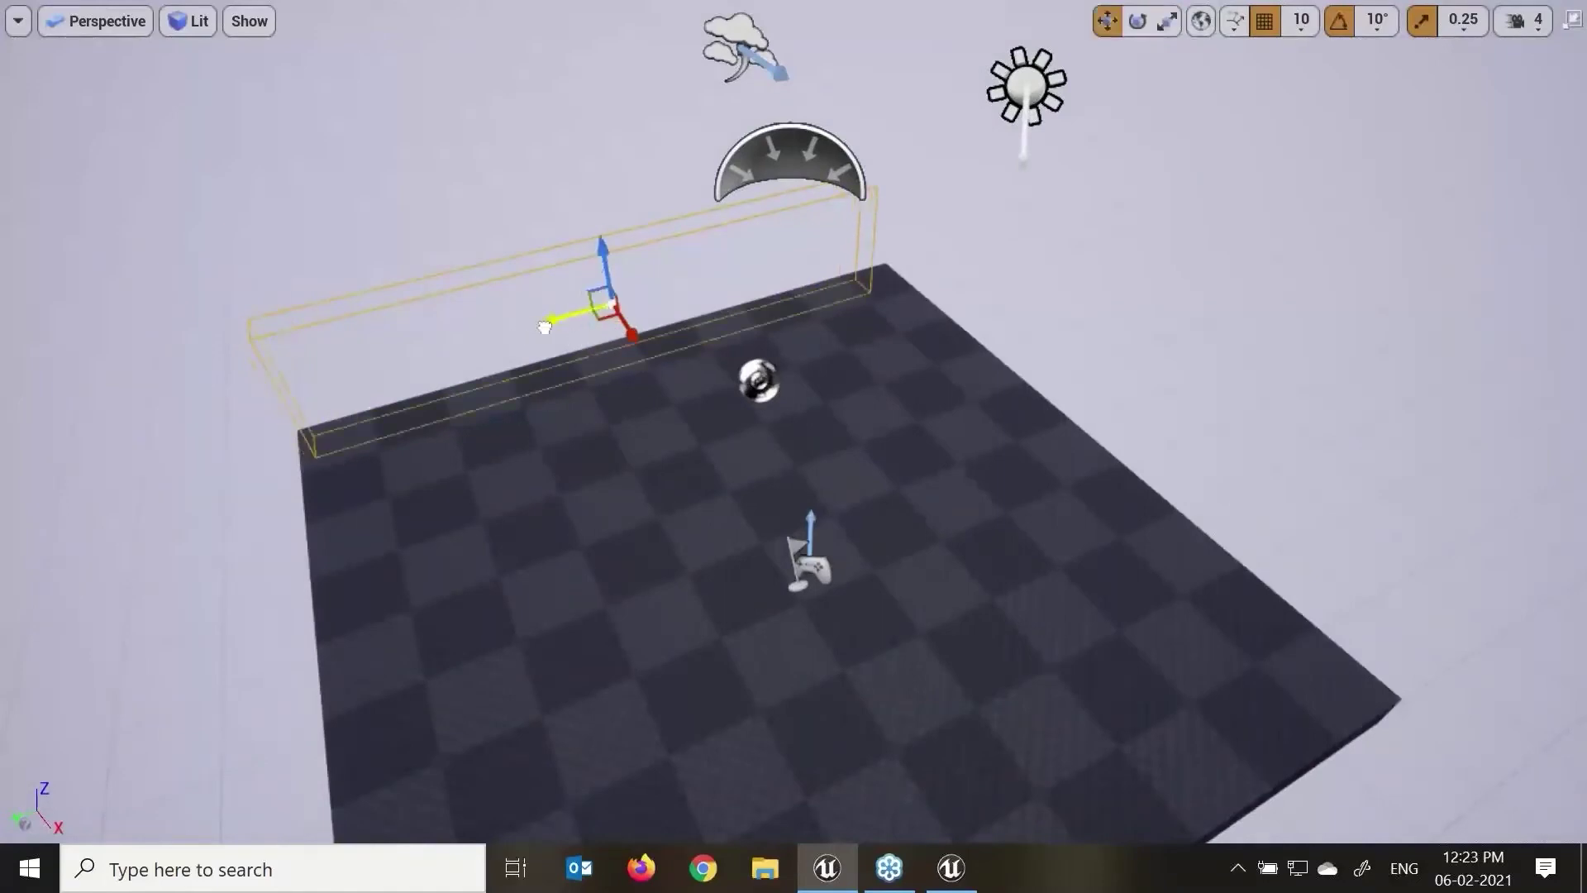
{"action": "left_click_drag", "start_coordinate": [1091, 394], "coordinate": [1091, 343], "text": "alt"}
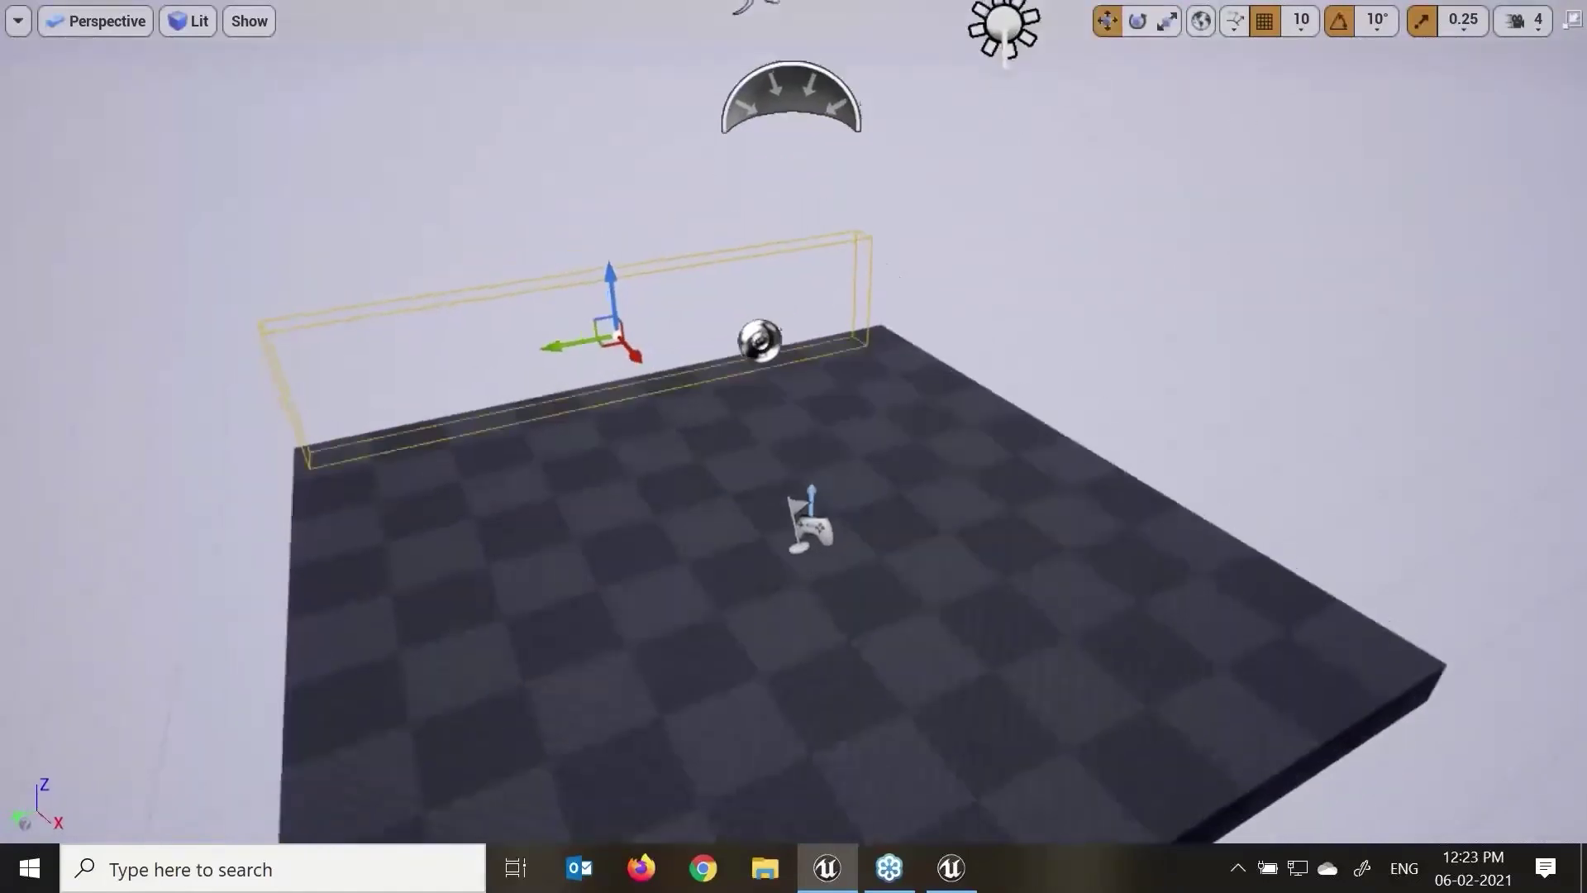
Step: Play the level, walk the first-person character up against the Blocking Volume wall, and end the play session
{"action": "right_click_drag", "start_coordinate": [741, 426], "coordinate": [741, 429]}
{"action": "key", "text": "F11"}
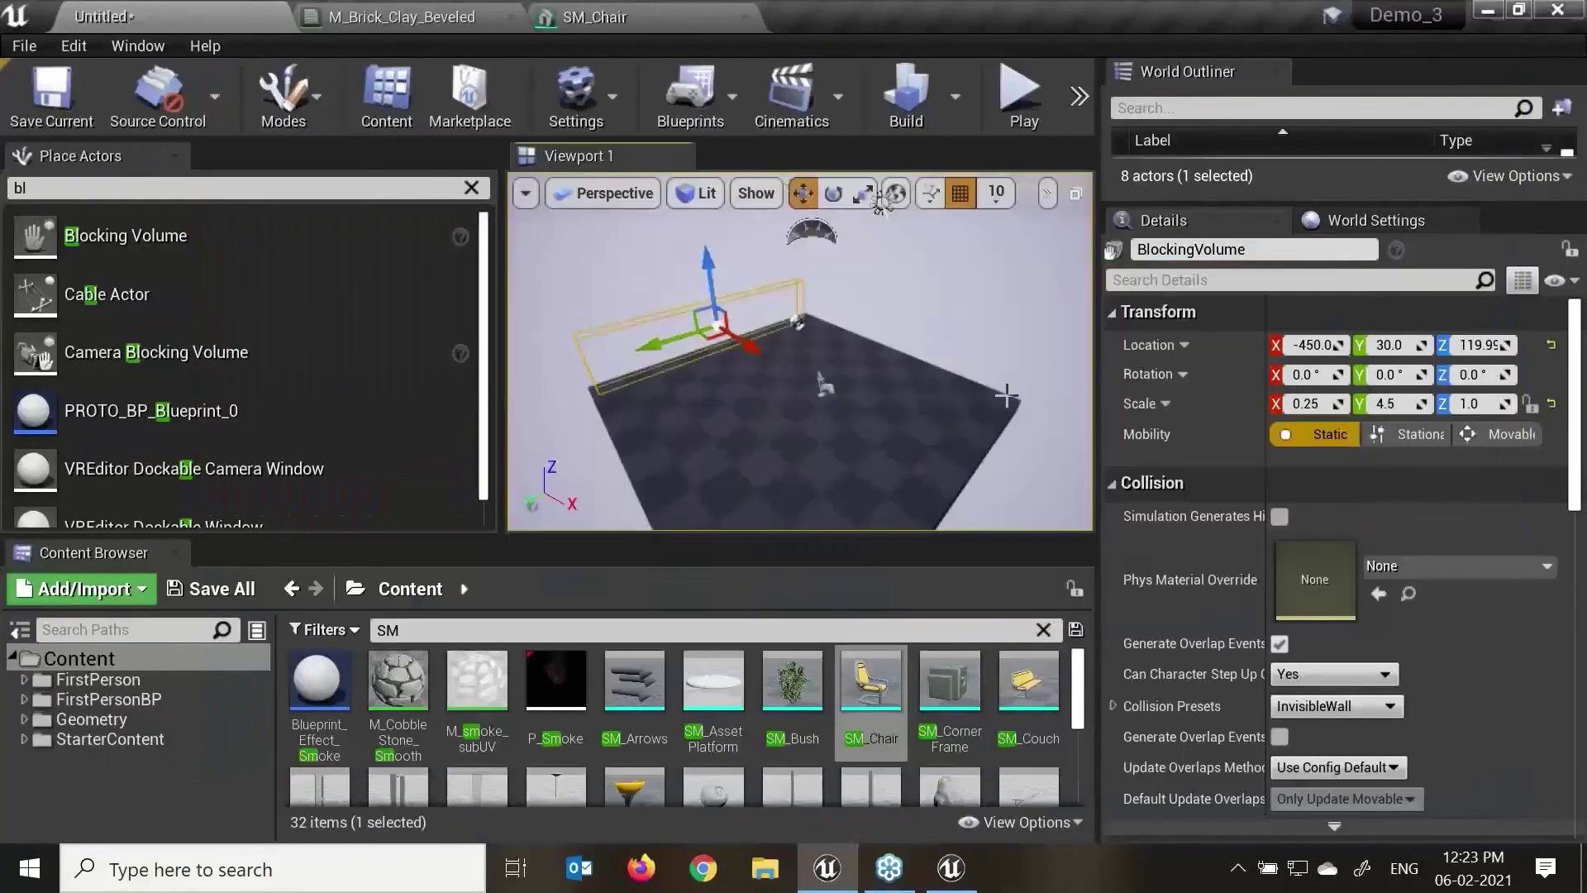
{"action": "left_click", "coordinate": [1023, 95]}
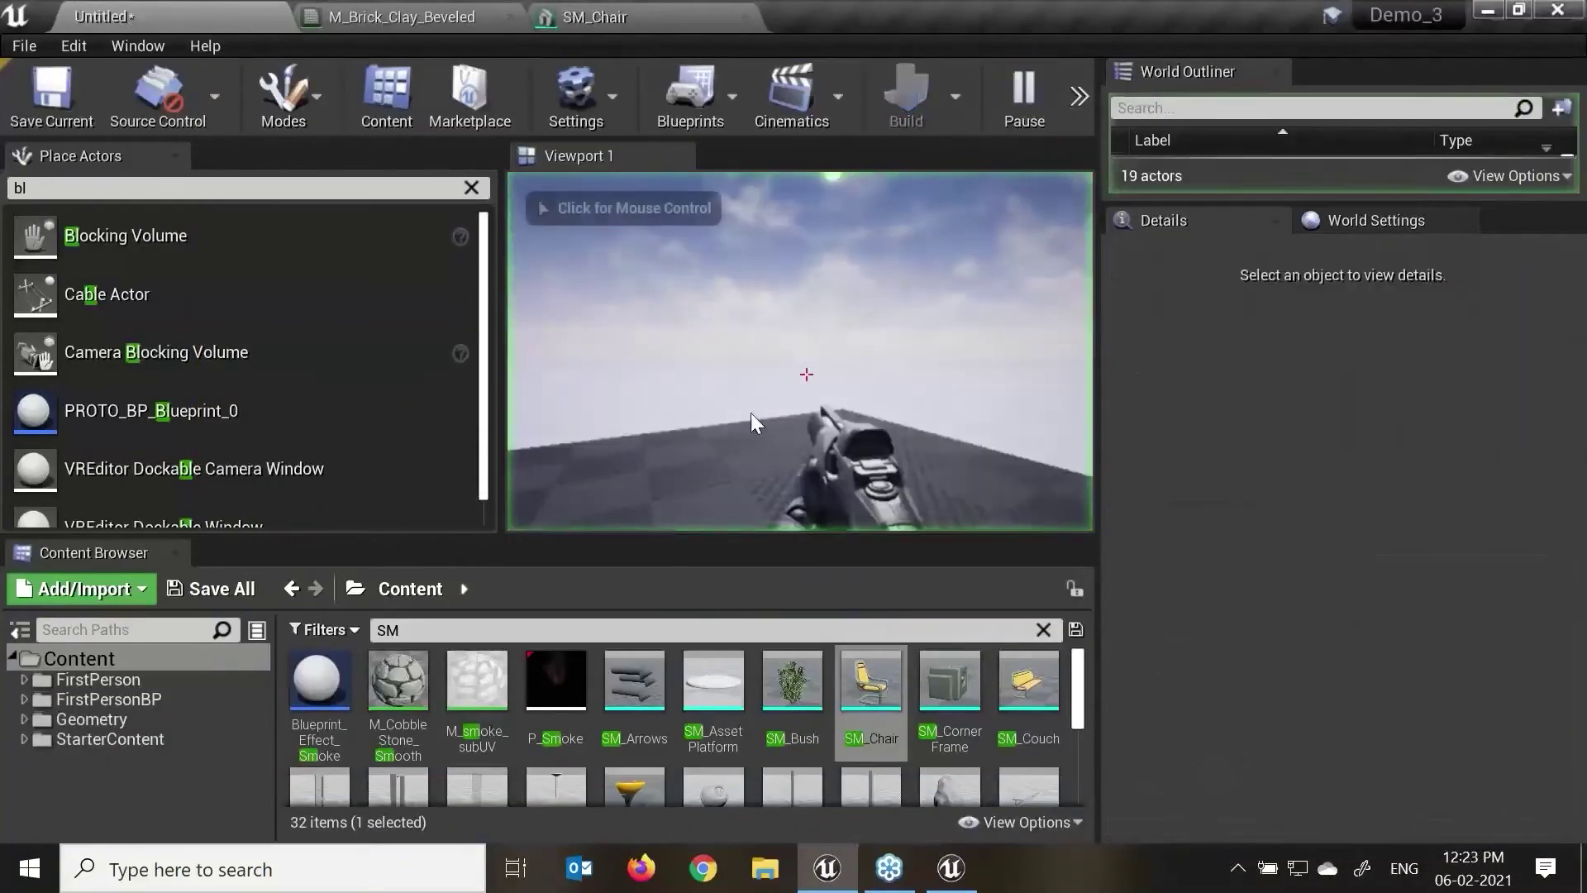
{"action": "left_click", "coordinate": [652, 432]}
{"action": "key", "text": "w"}
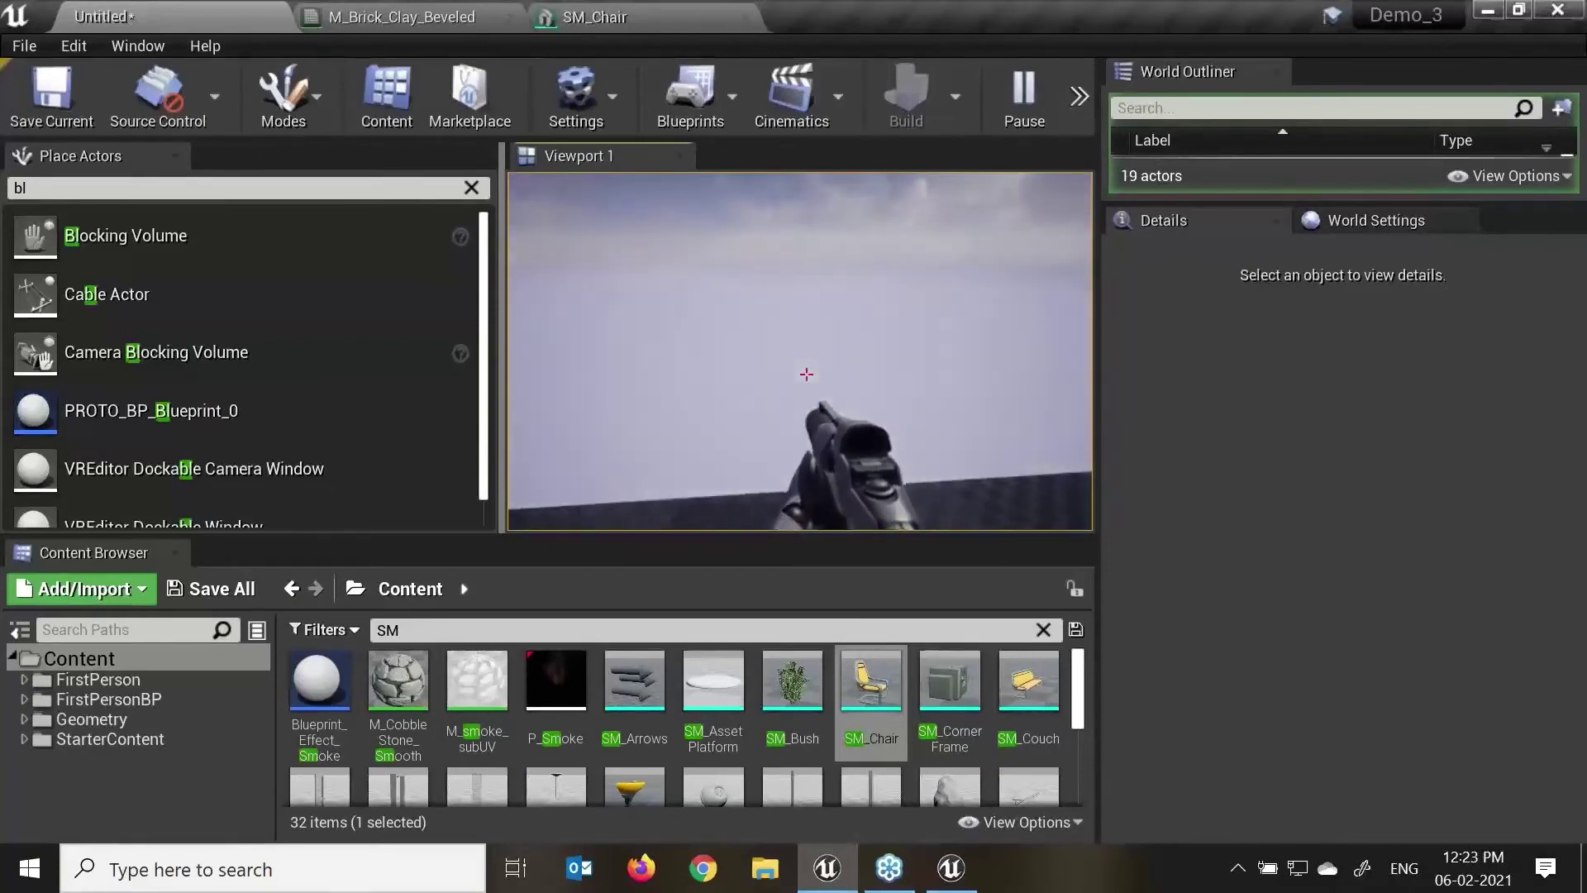
{"action": "mouse_move", "coordinate": [806, 374]}
{"action": "key", "text": "Escape"}
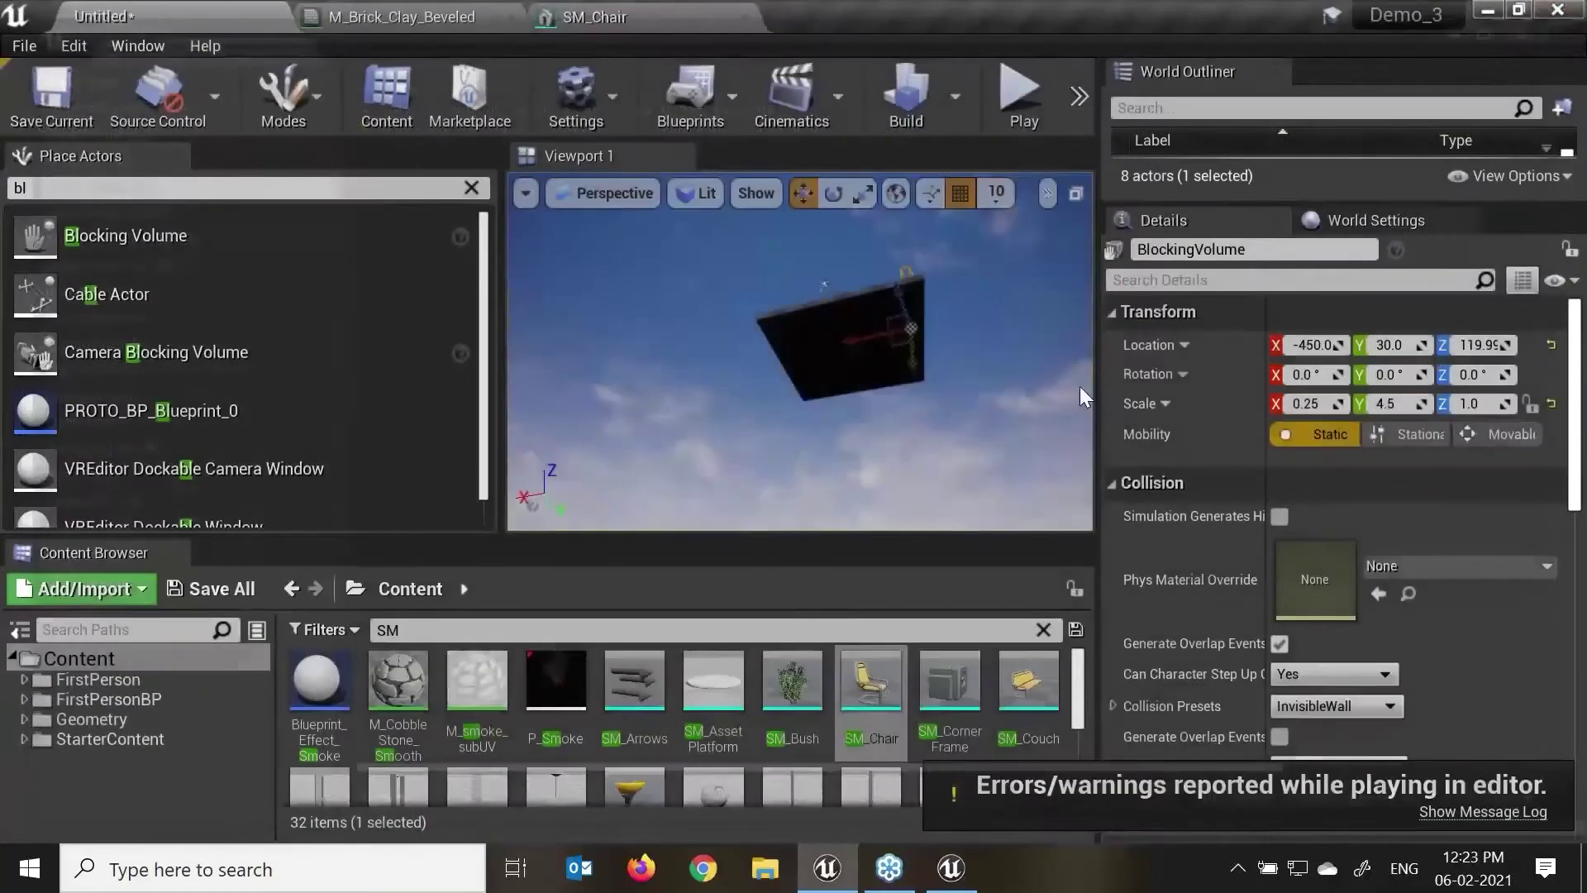
Step: Undo the accidental move of the Blocking Volume and frame the volume in the viewport
{"action": "left_click_drag", "start_coordinate": [786, 290], "coordinate": [786, 364], "text": "alt"}
{"action": "left_click_drag", "start_coordinate": [800, 351], "coordinate": [945, 466]}
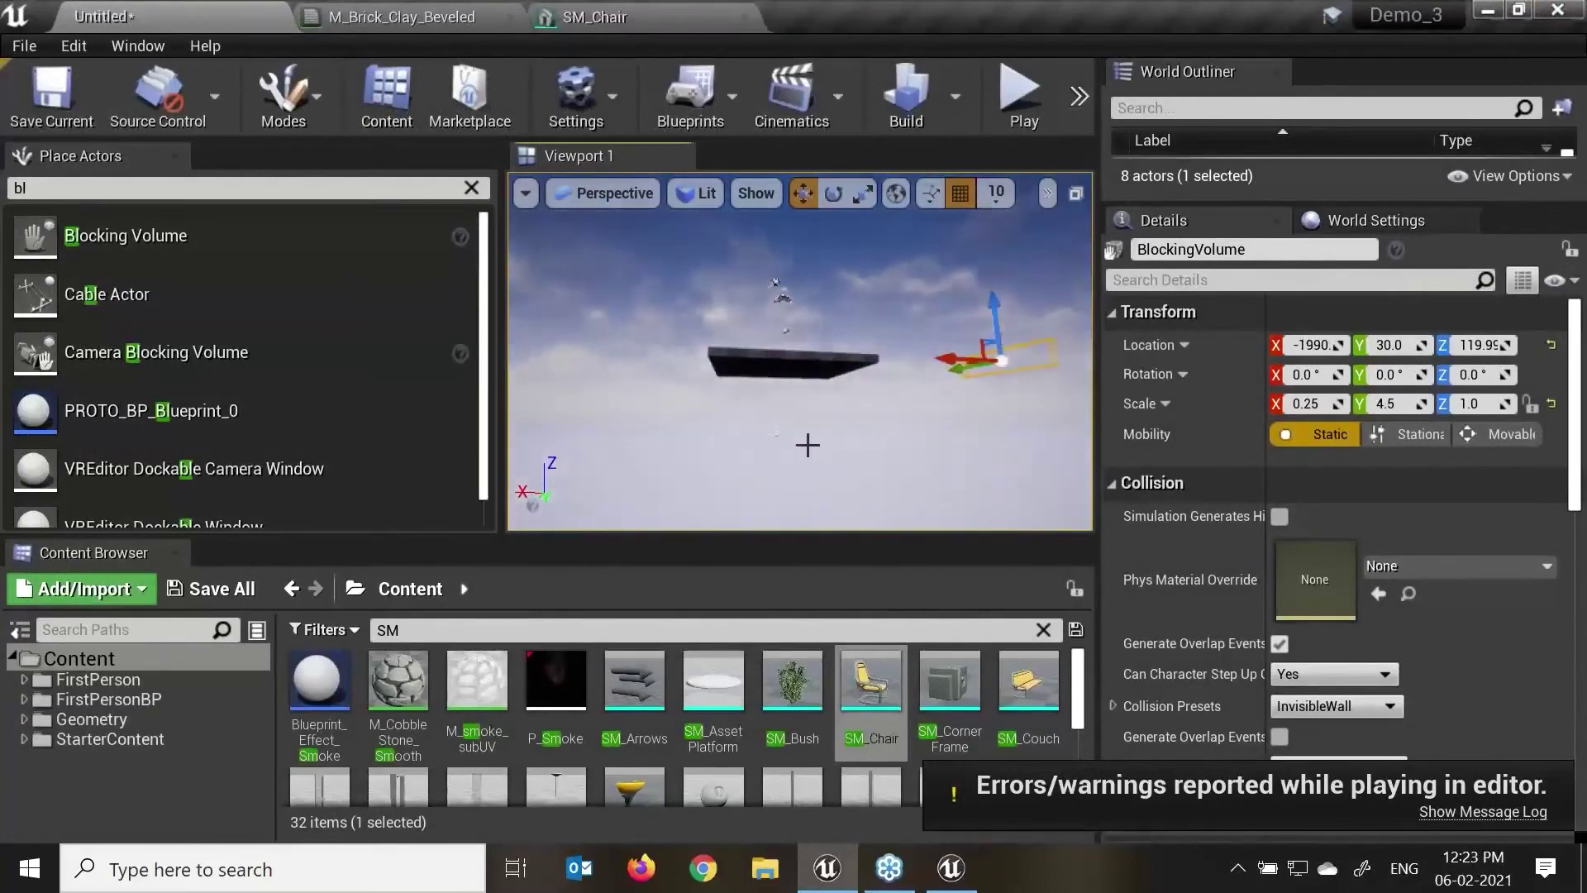
{"action": "key", "text": "ctrl+z"}
{"action": "right_click_drag", "start_coordinate": [670, 454], "coordinate": [659, 390]}
{"action": "key", "text": "f"}
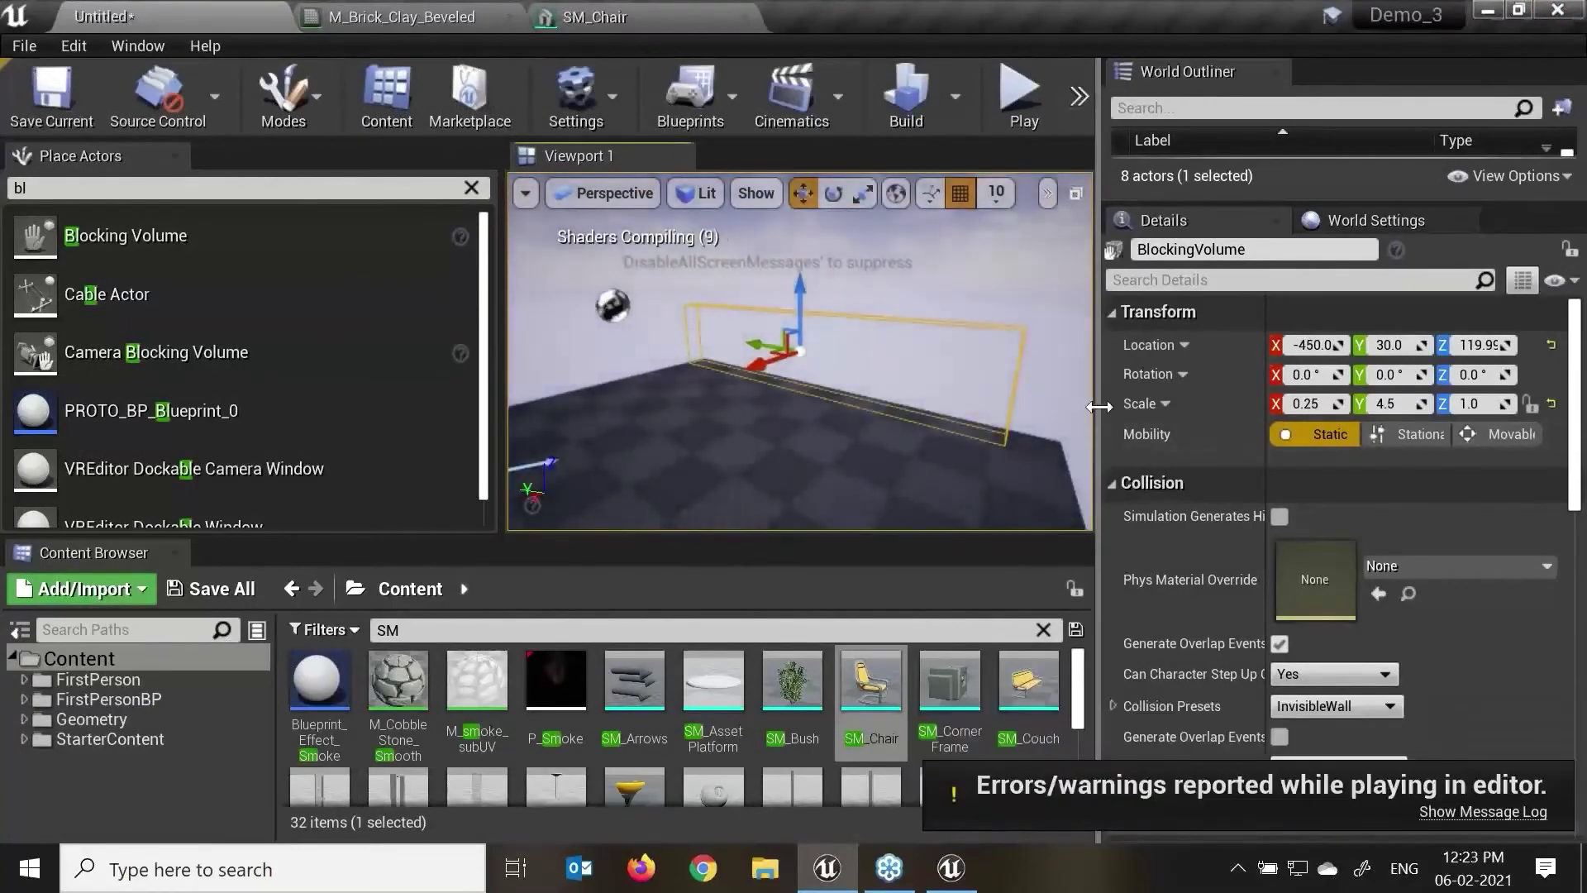
Step: Examine the Blocking Volume's Collision Presets choices, mobility options and remaining properties with the Details area widened
{"action": "left_click_drag", "start_coordinate": [1099, 406], "coordinate": [1378, 417]}
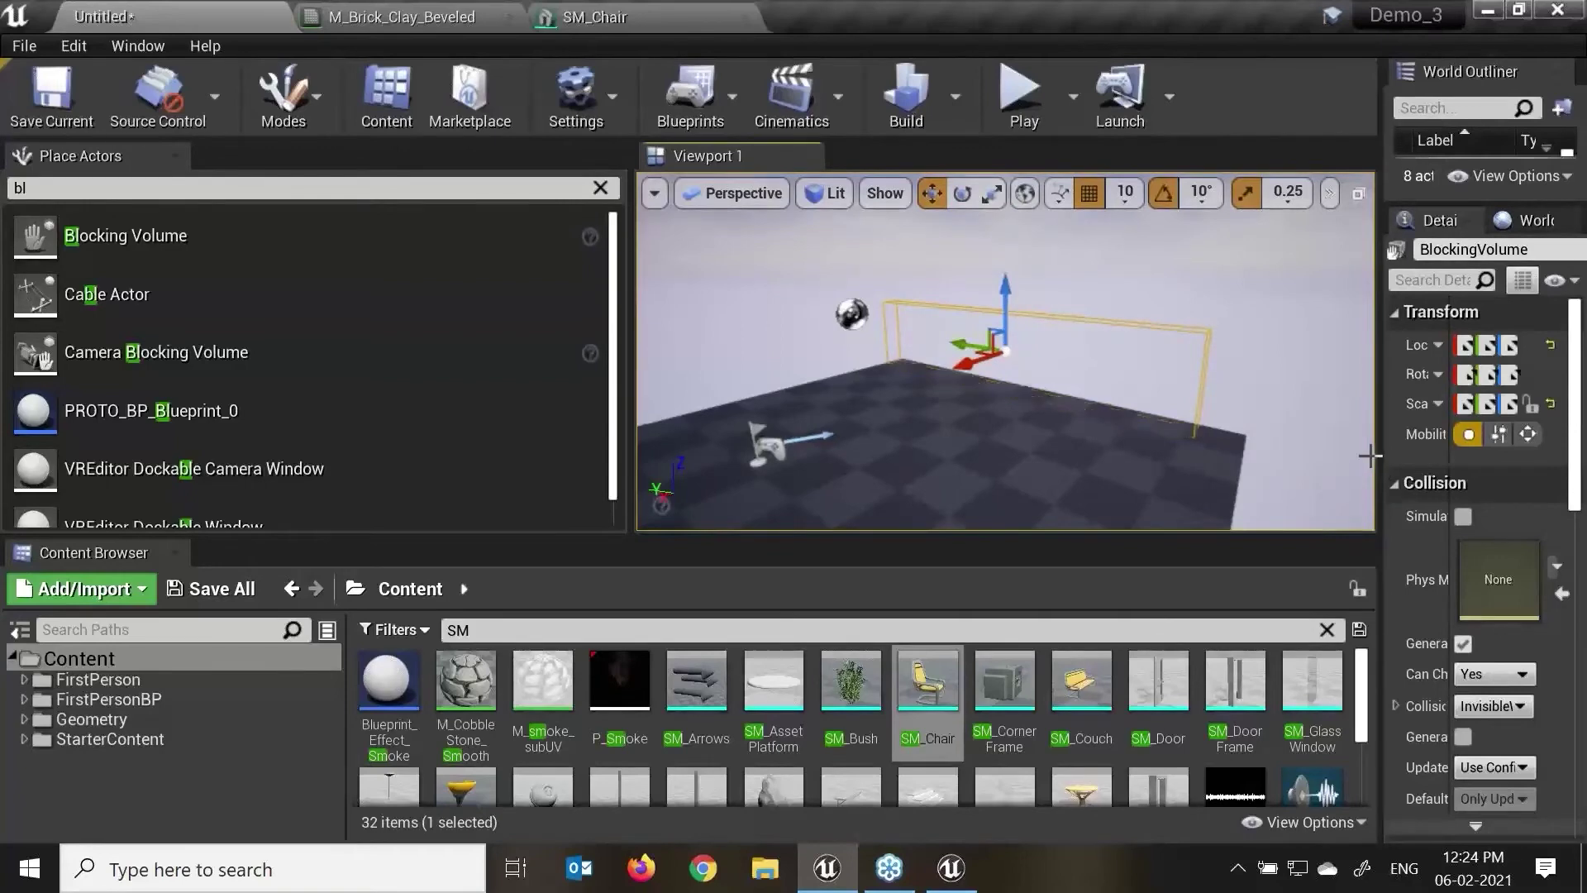
{"action": "left_click_drag", "start_coordinate": [1371, 452], "coordinate": [965, 452]}
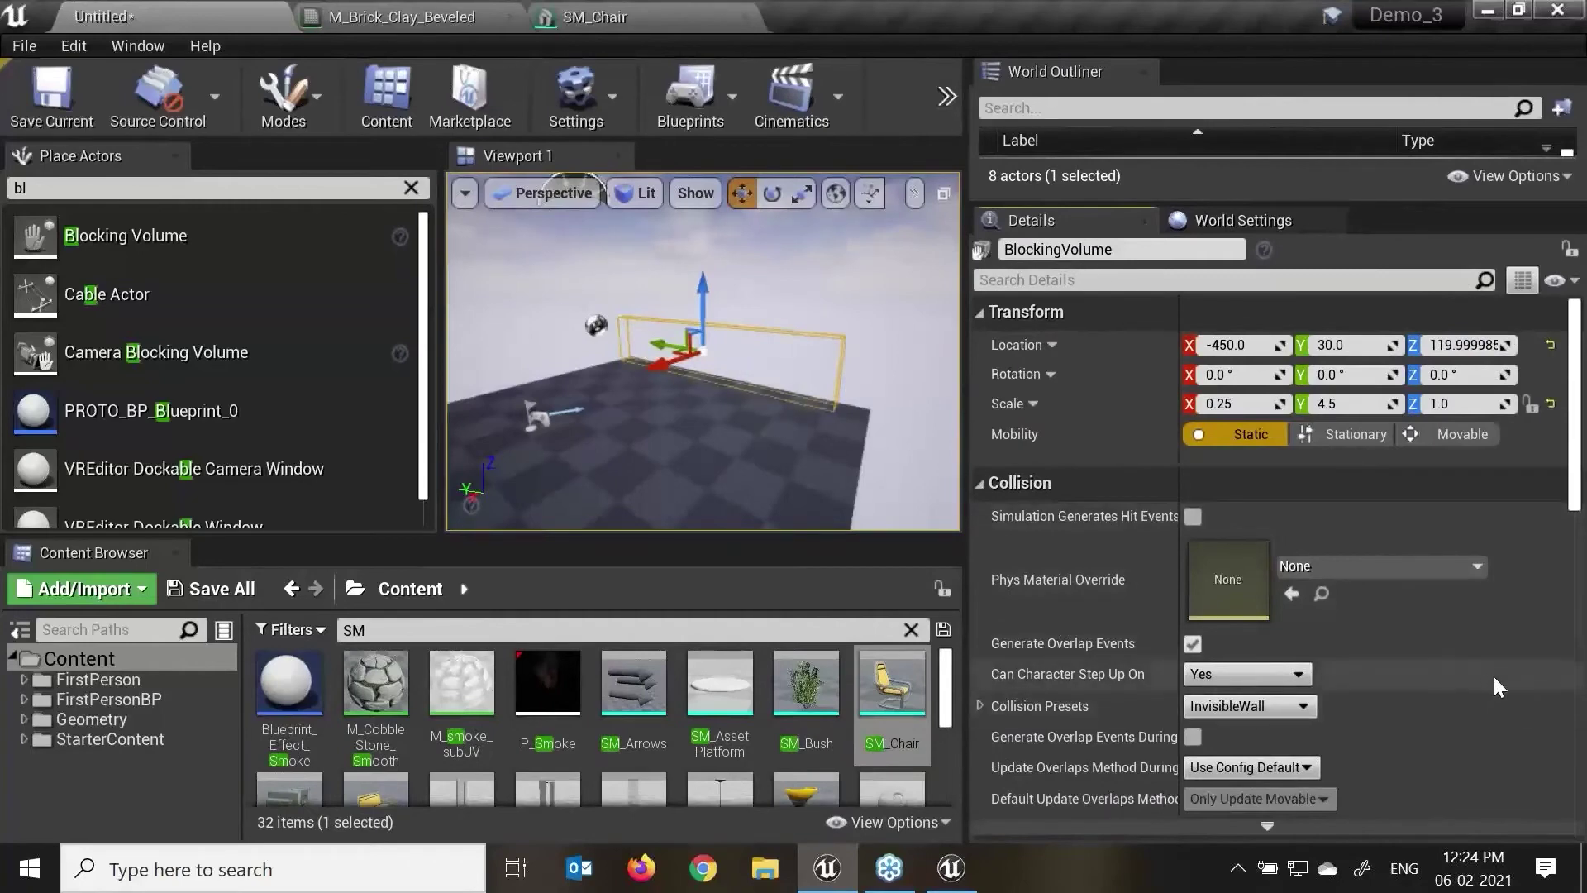
{"action": "left_click", "coordinate": [1303, 707]}
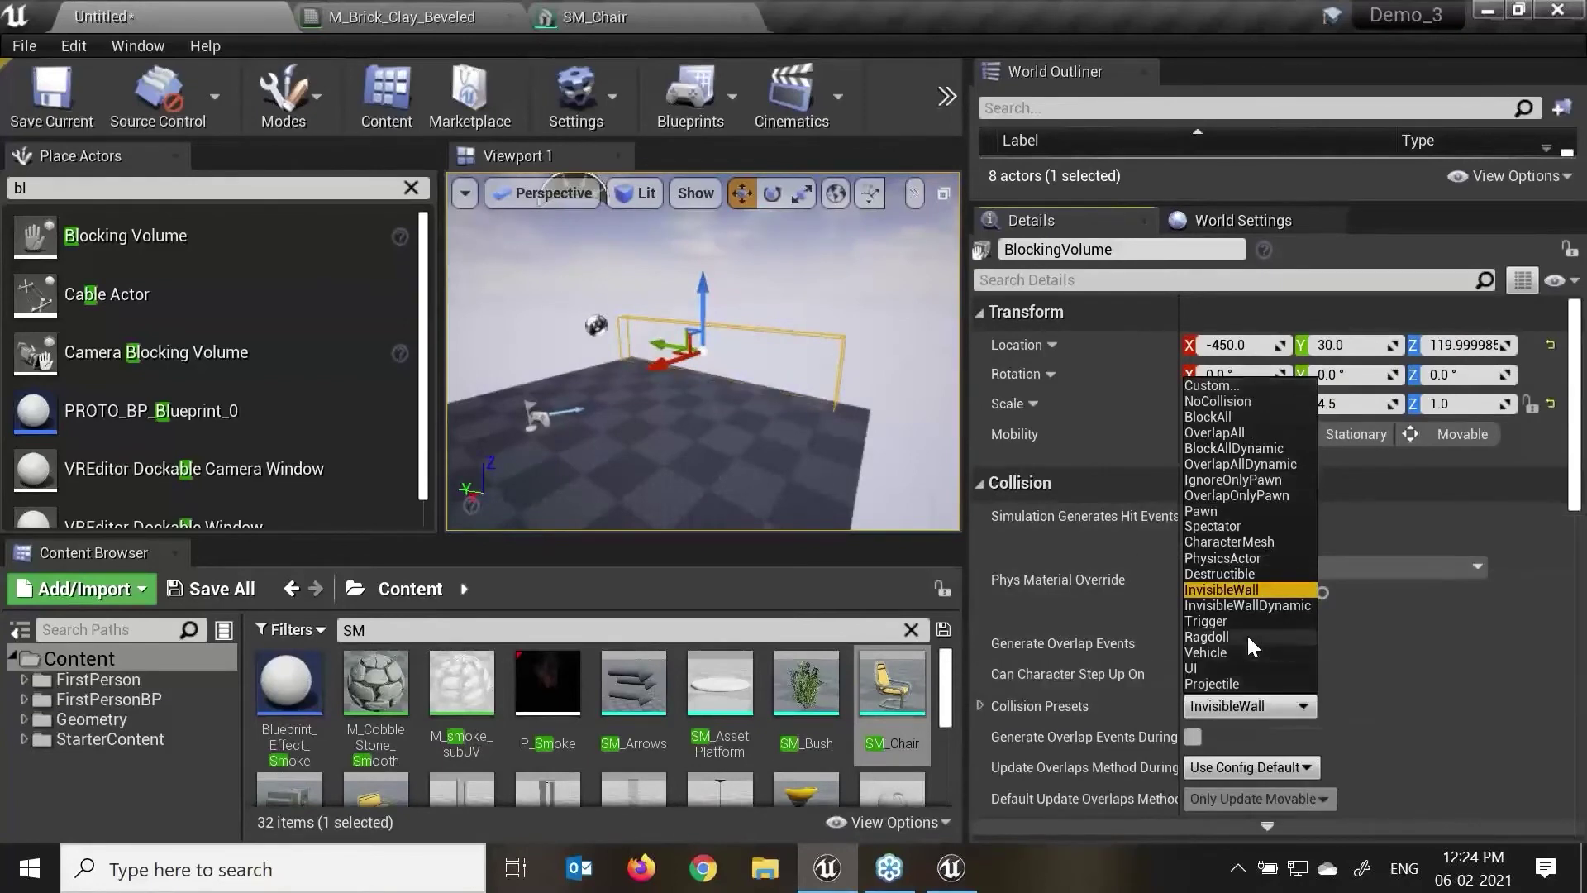
{"action": "left_click", "coordinate": [1490, 671]}
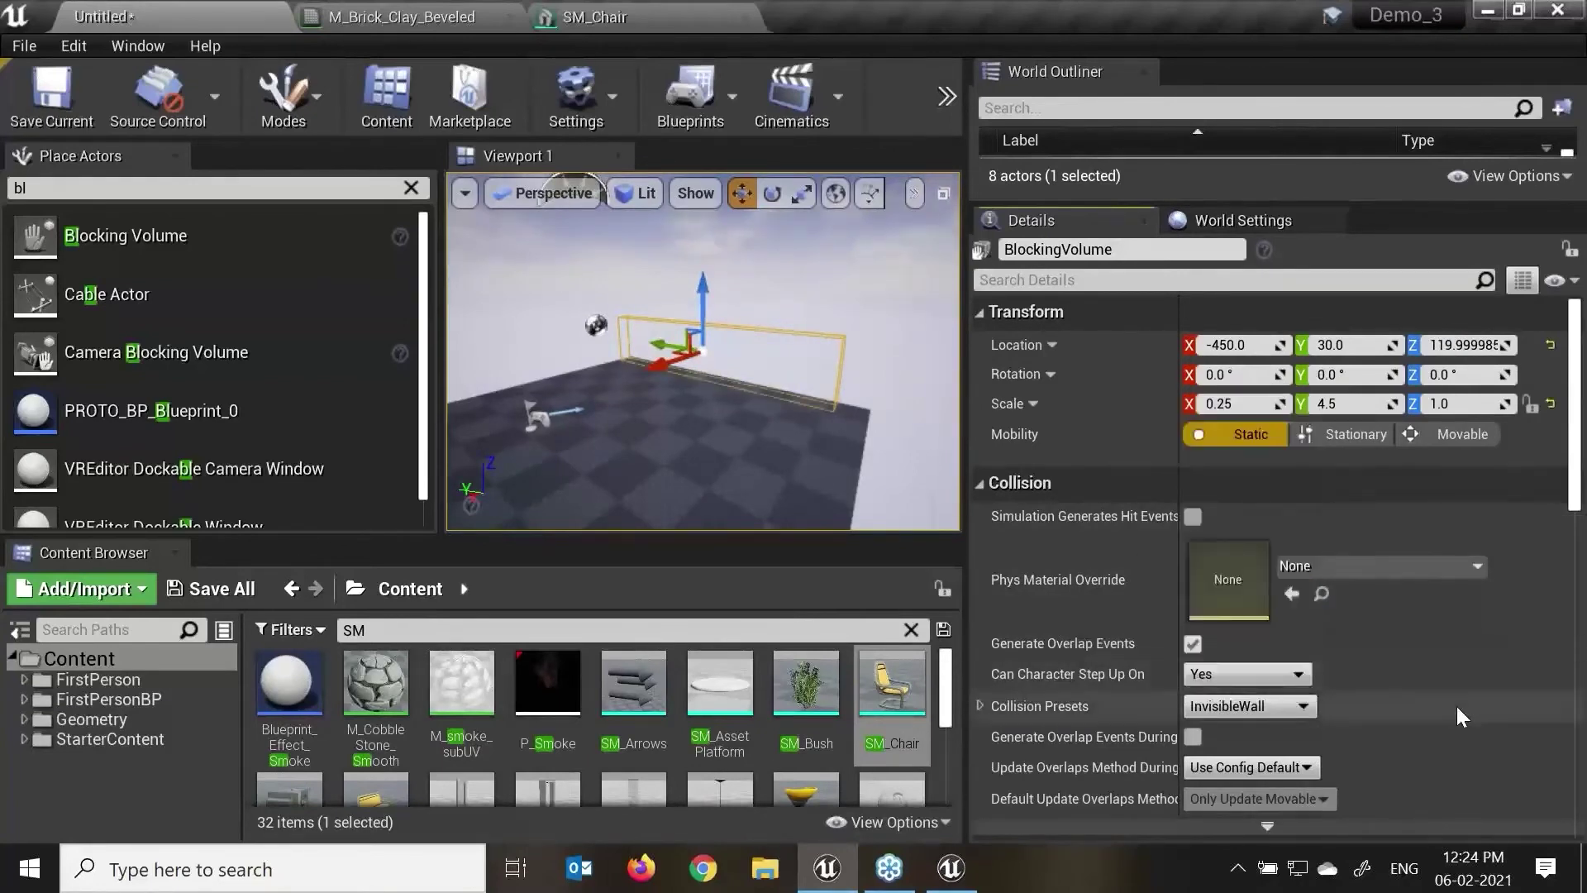
{"action": "scroll", "coordinate": [1456, 706], "scroll_direction": "down", "scroll_amount": 5}
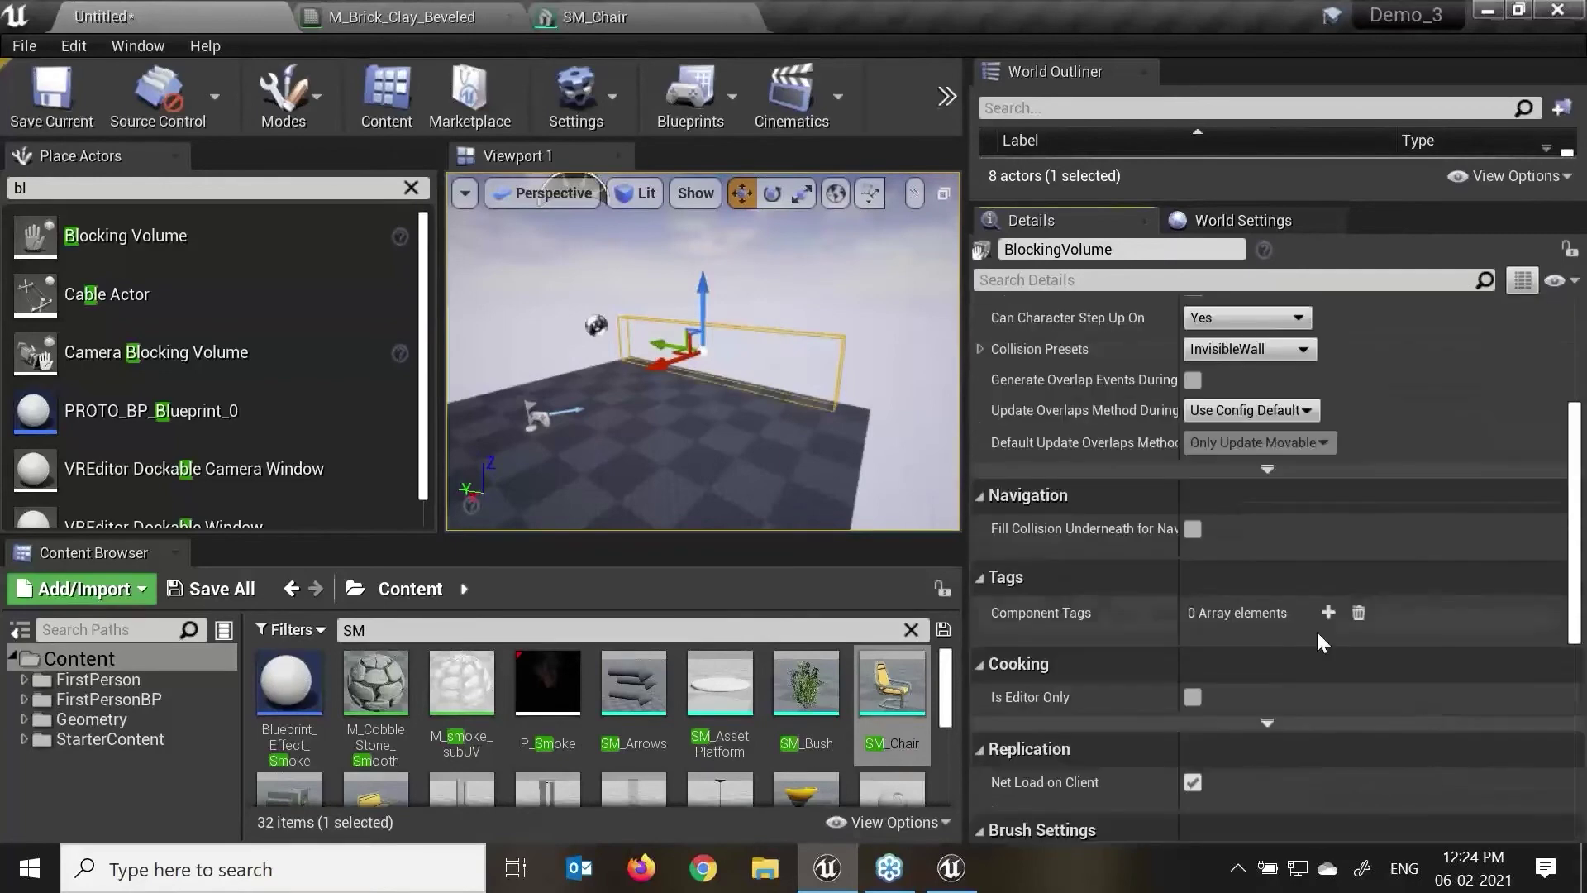
{"action": "scroll", "coordinate": [1297, 611], "scroll_direction": "up", "scroll_amount": 5}
{"action": "left_click", "coordinate": [1456, 436]}
{"action": "left_click", "coordinate": [1250, 435]}
Step: Search the placeable actors for "trig" and place a Trigger Volume on the floor in front of the Blocking Volume
{"action": "left_click_drag", "start_coordinate": [703, 352], "coordinate": [711, 379], "text": "alt"}
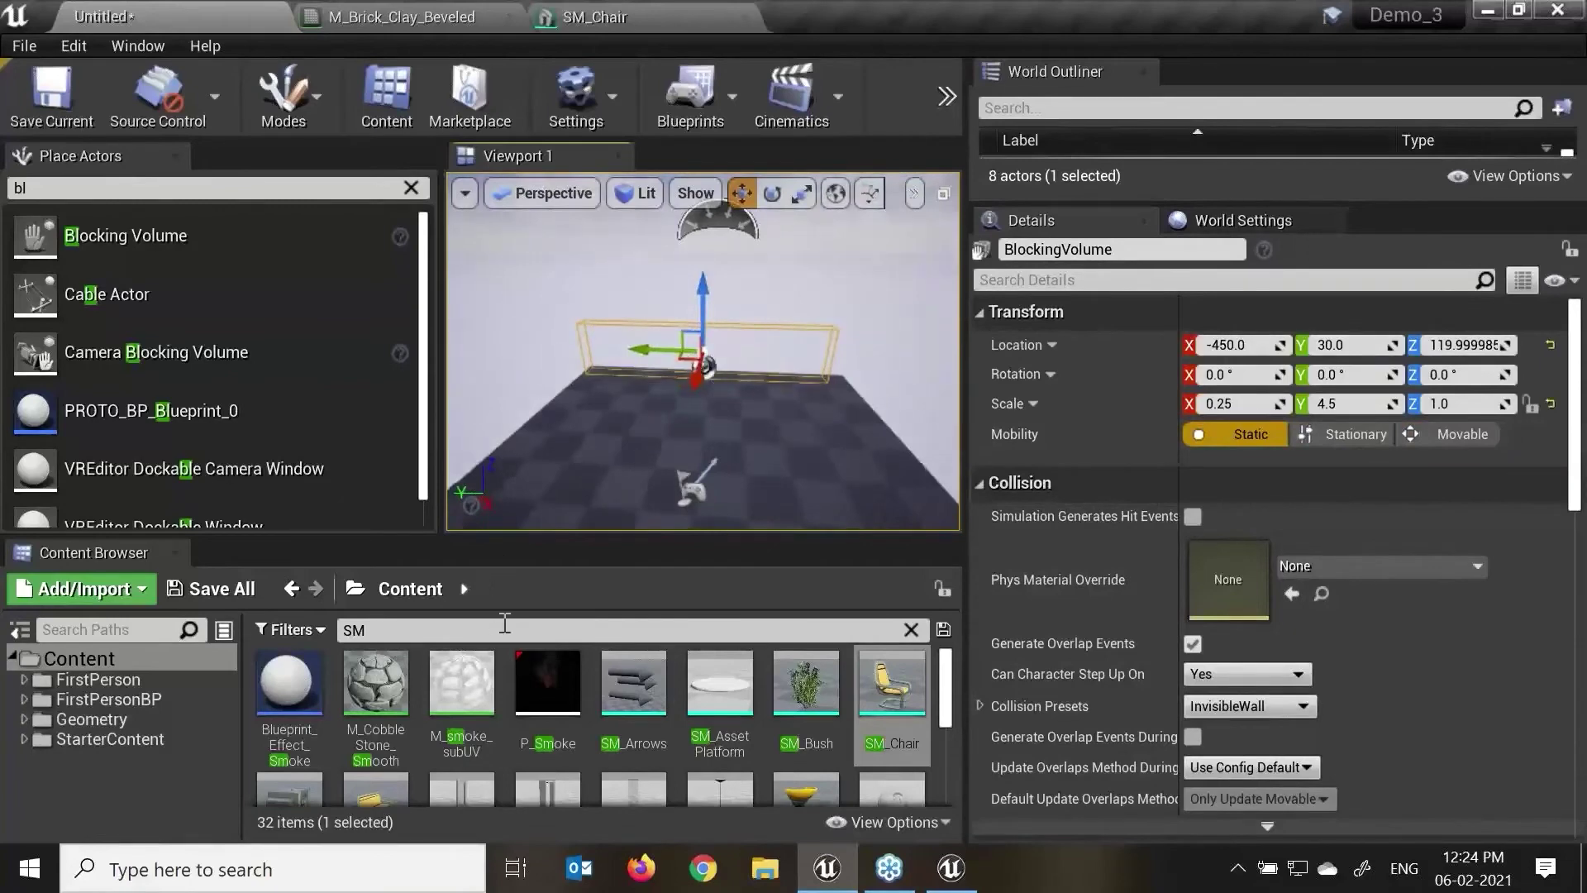
{"action": "left_click_drag", "start_coordinate": [969, 547], "coordinate": [1146, 545]}
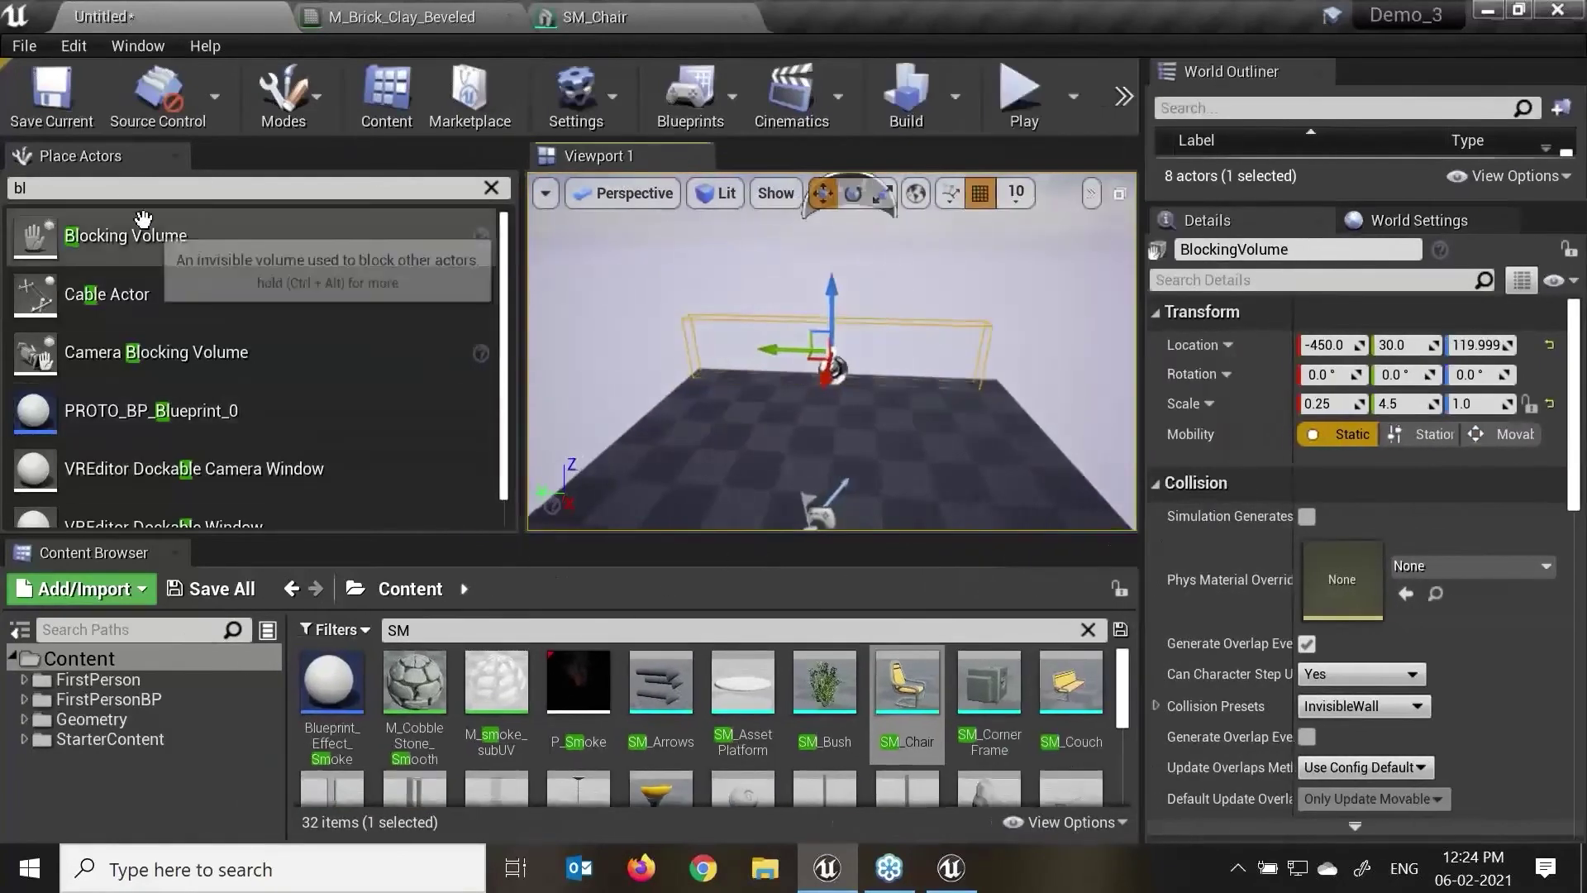
{"action": "key", "text": "BackSpace"}
{"action": "key", "text": "BackSpace"}
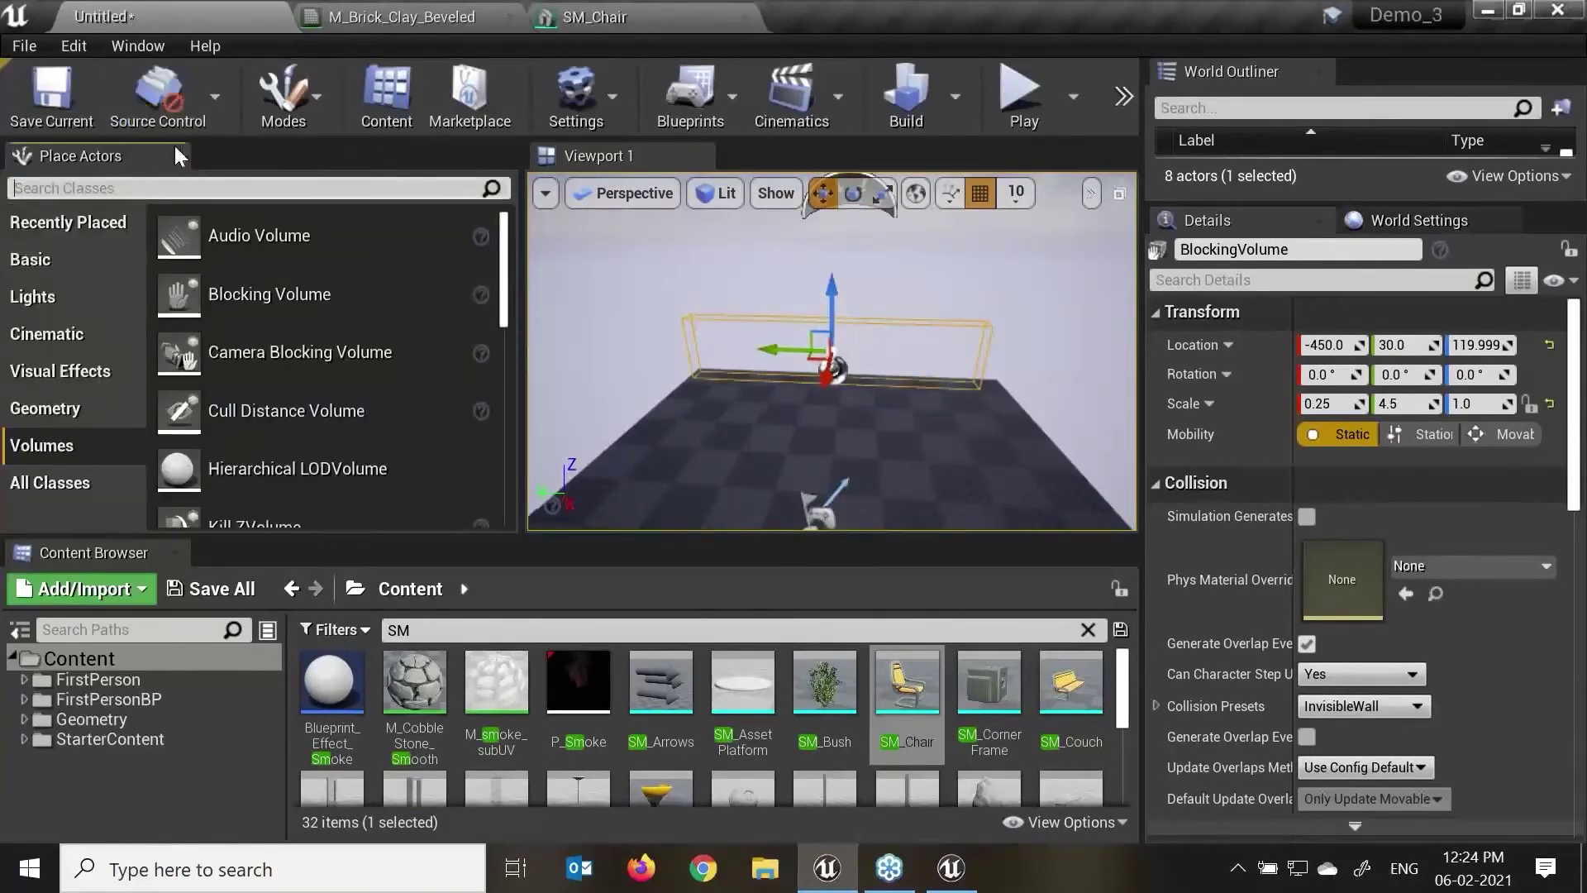
{"action": "type", "text": "trig"}
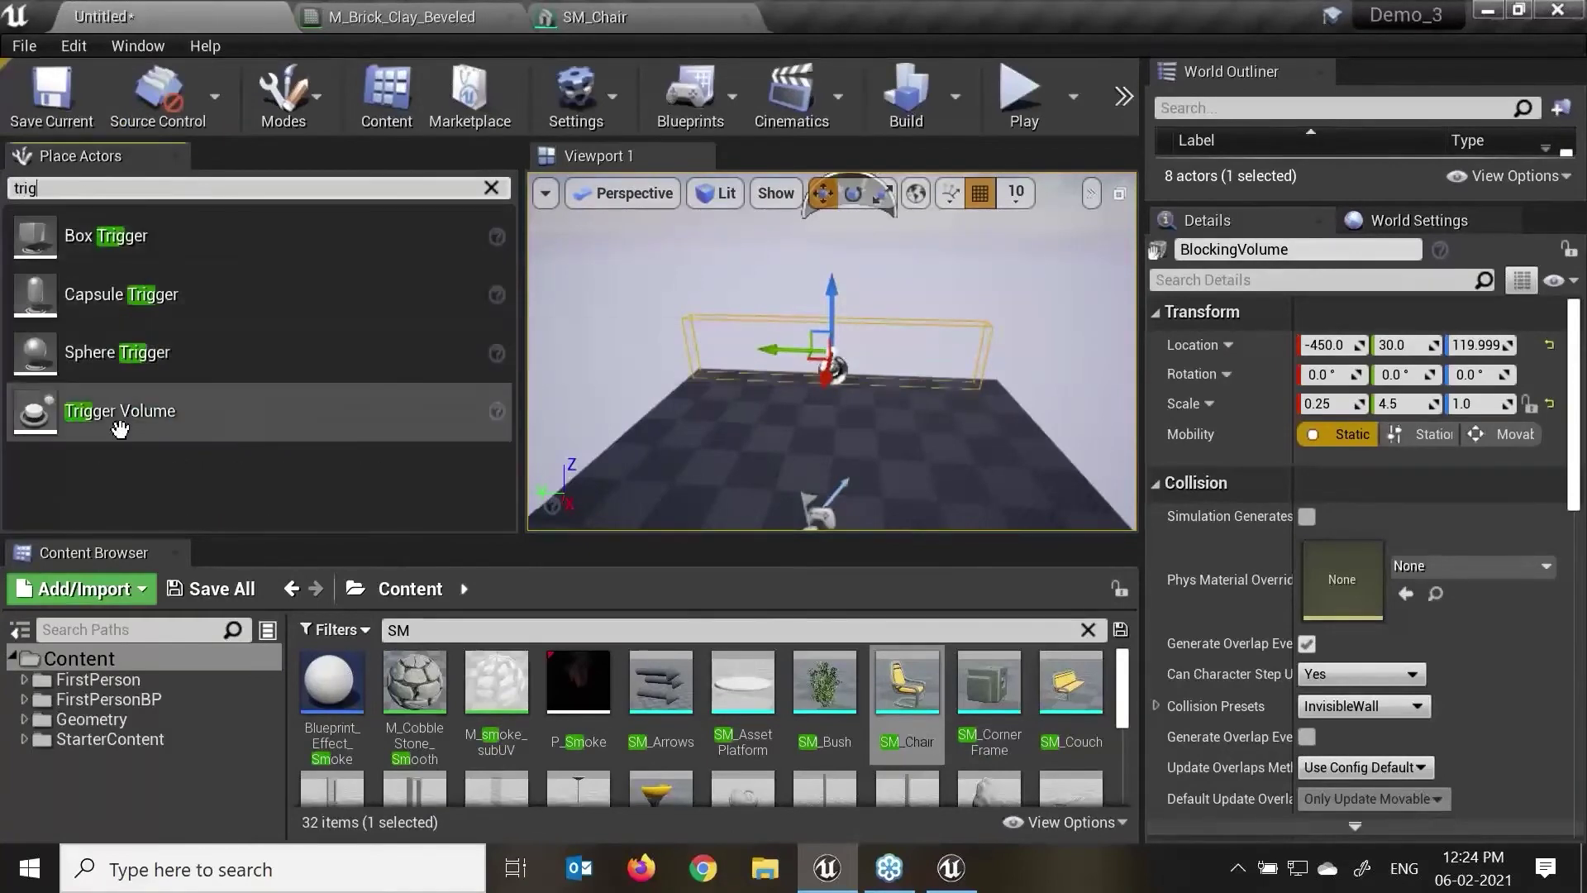
{"action": "left_click_drag", "start_coordinate": [120, 427], "coordinate": [818, 379]}
{"action": "right_click_drag", "start_coordinate": [818, 379], "coordinate": [906, 469]}
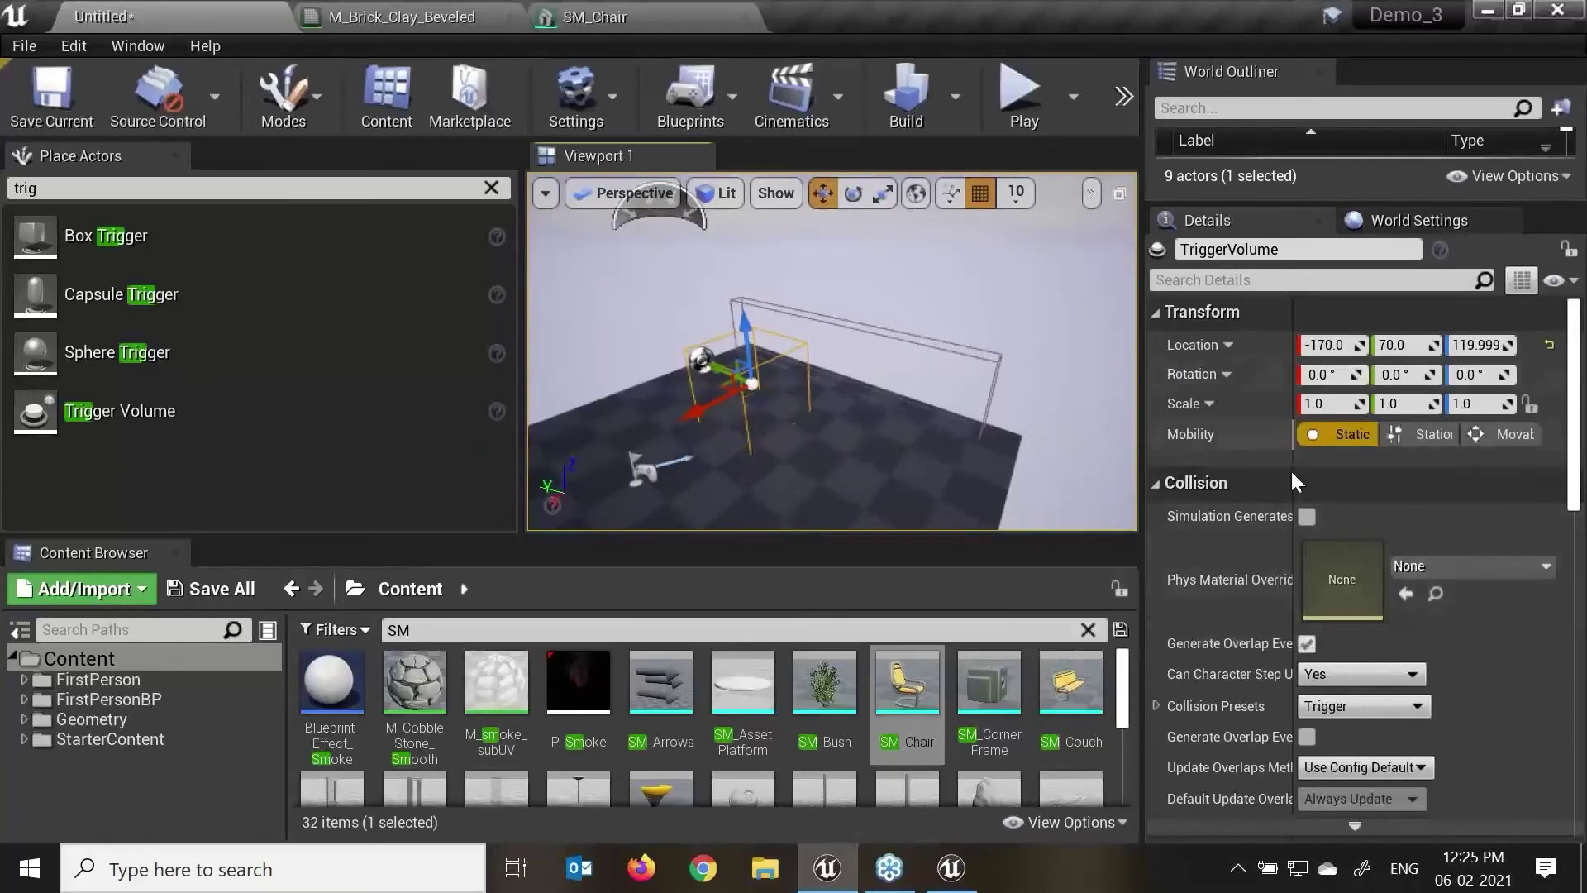
Step: Move the Trigger Volume towards the floor's side edge, view it alongside the Blocking Volume, and delete it
{"action": "left_click", "coordinate": [1397, 218]}
{"action": "left_click", "coordinate": [925, 384]}
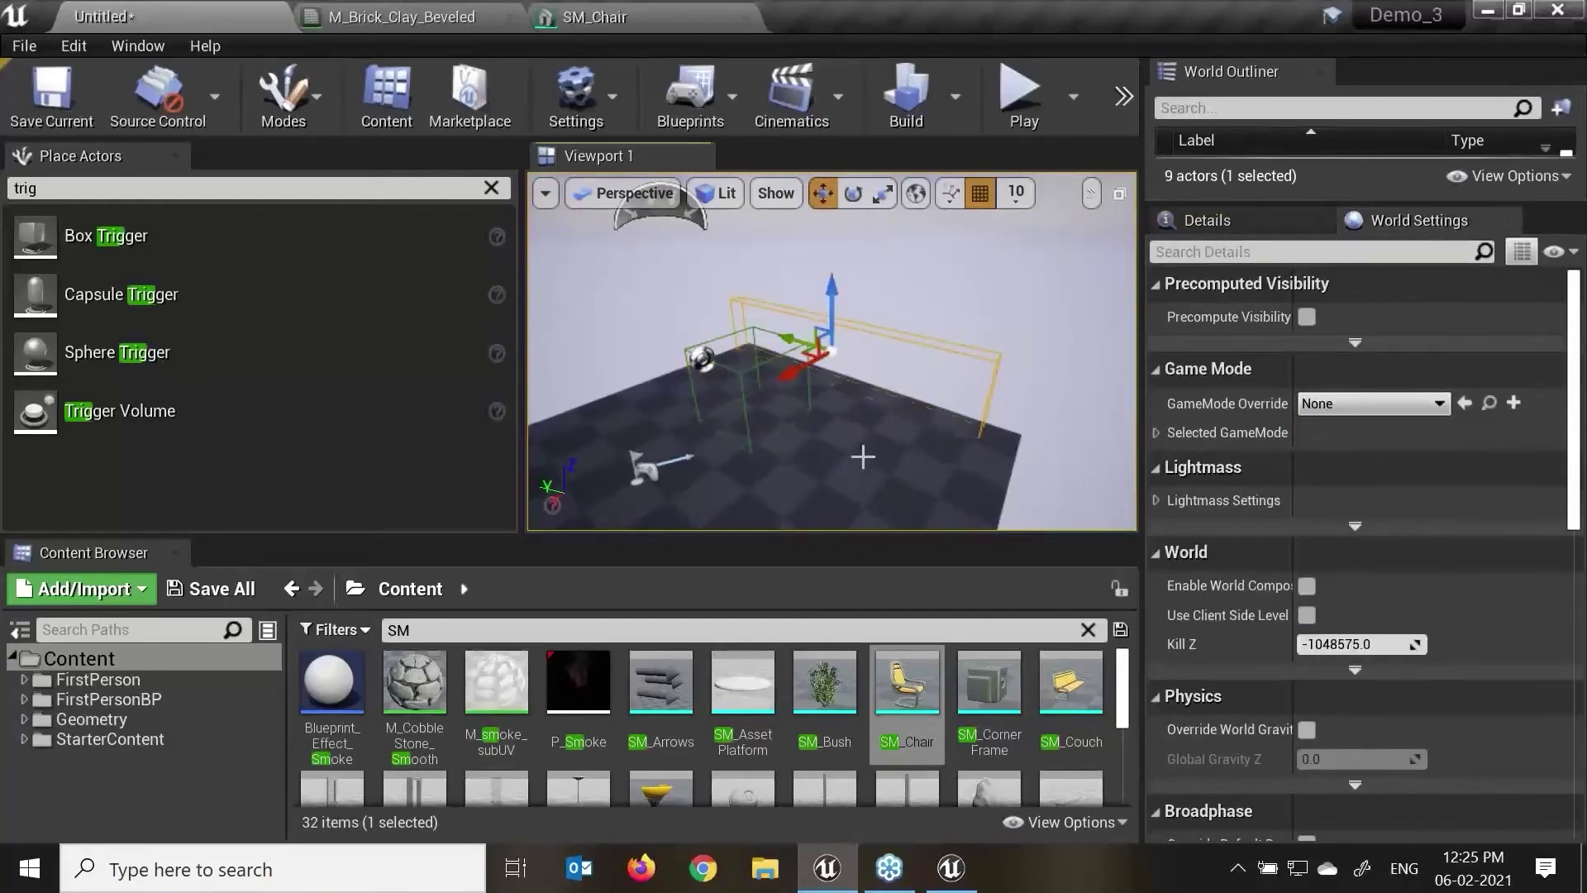
{"action": "left_click", "coordinate": [742, 334]}
{"action": "left_click_drag", "start_coordinate": [734, 370], "coordinate": [683, 342]}
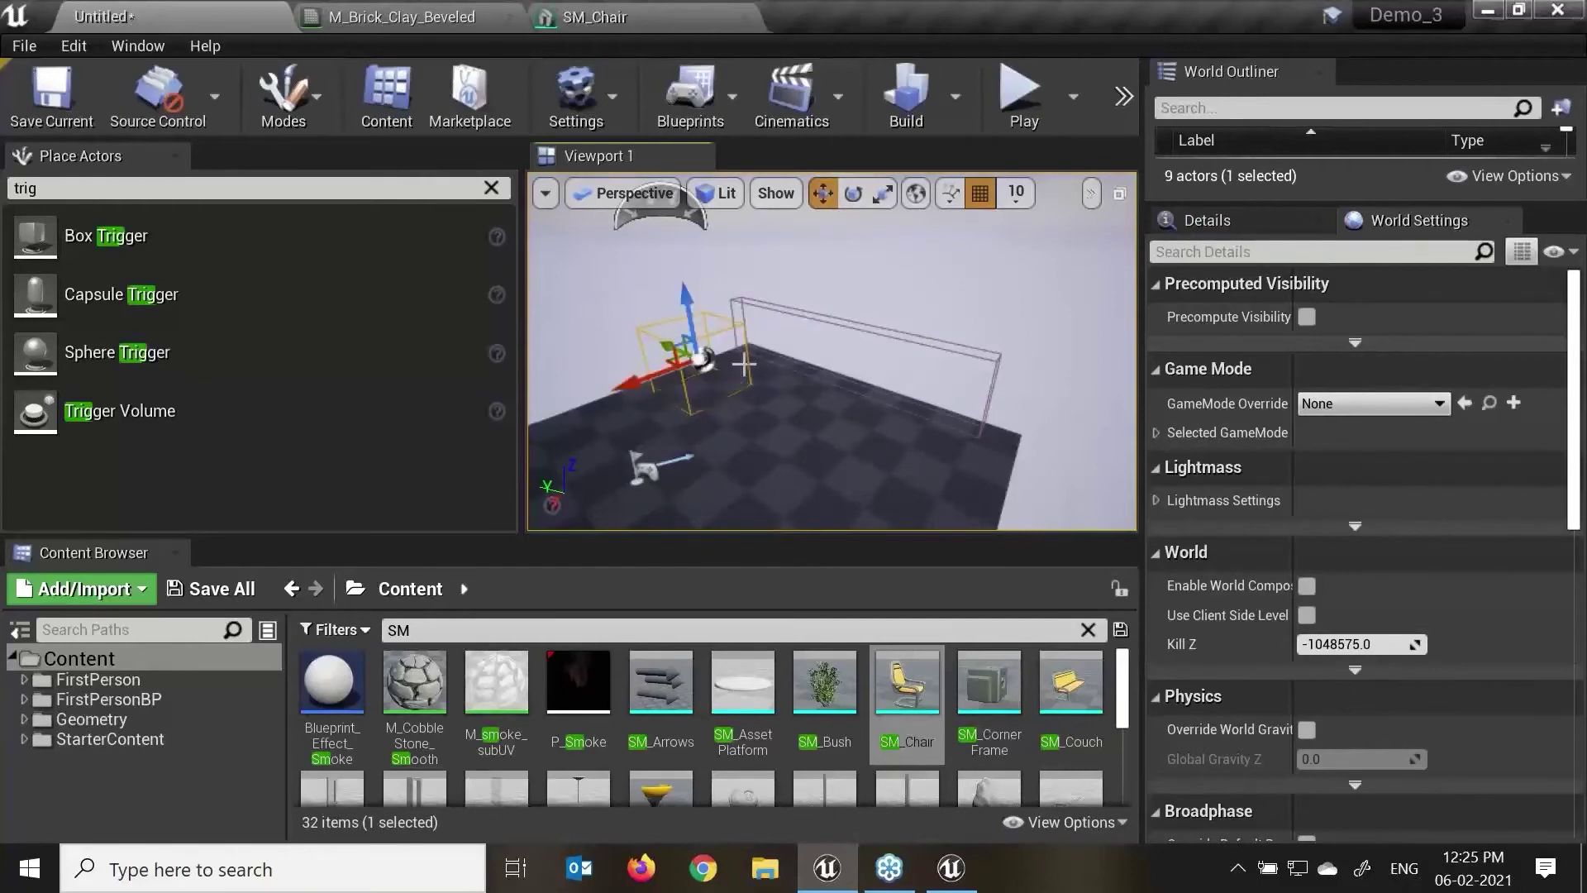
{"action": "left_click_drag", "start_coordinate": [589, 399], "coordinate": [702, 399], "text": "alt"}
{"action": "right_click_drag", "start_coordinate": [717, 448], "coordinate": [716, 448]}
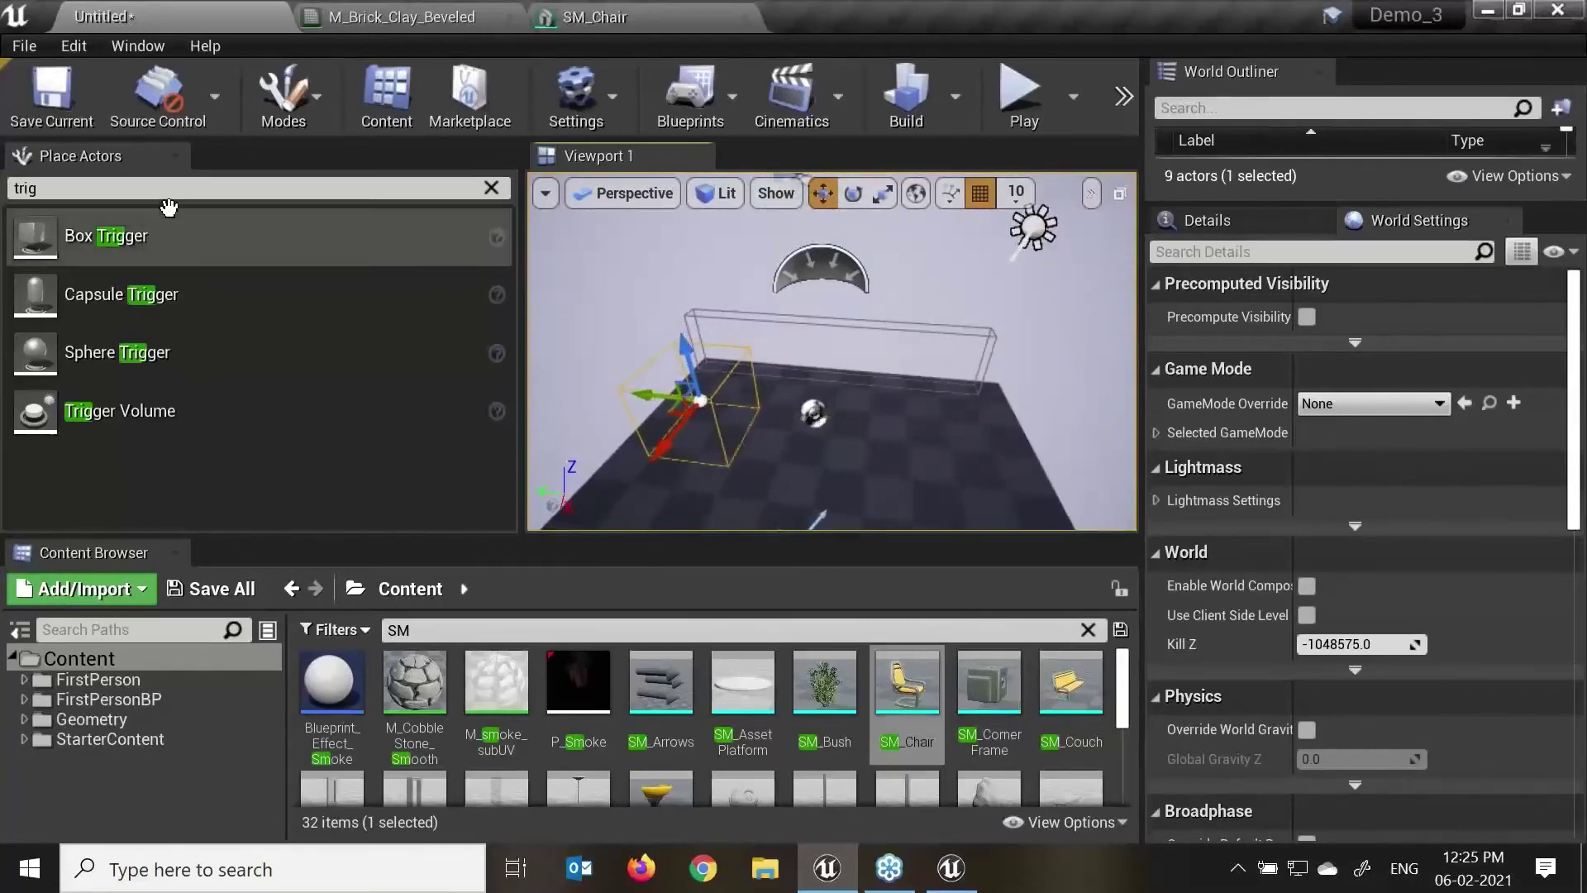
{"action": "key", "text": "BackSpace"}
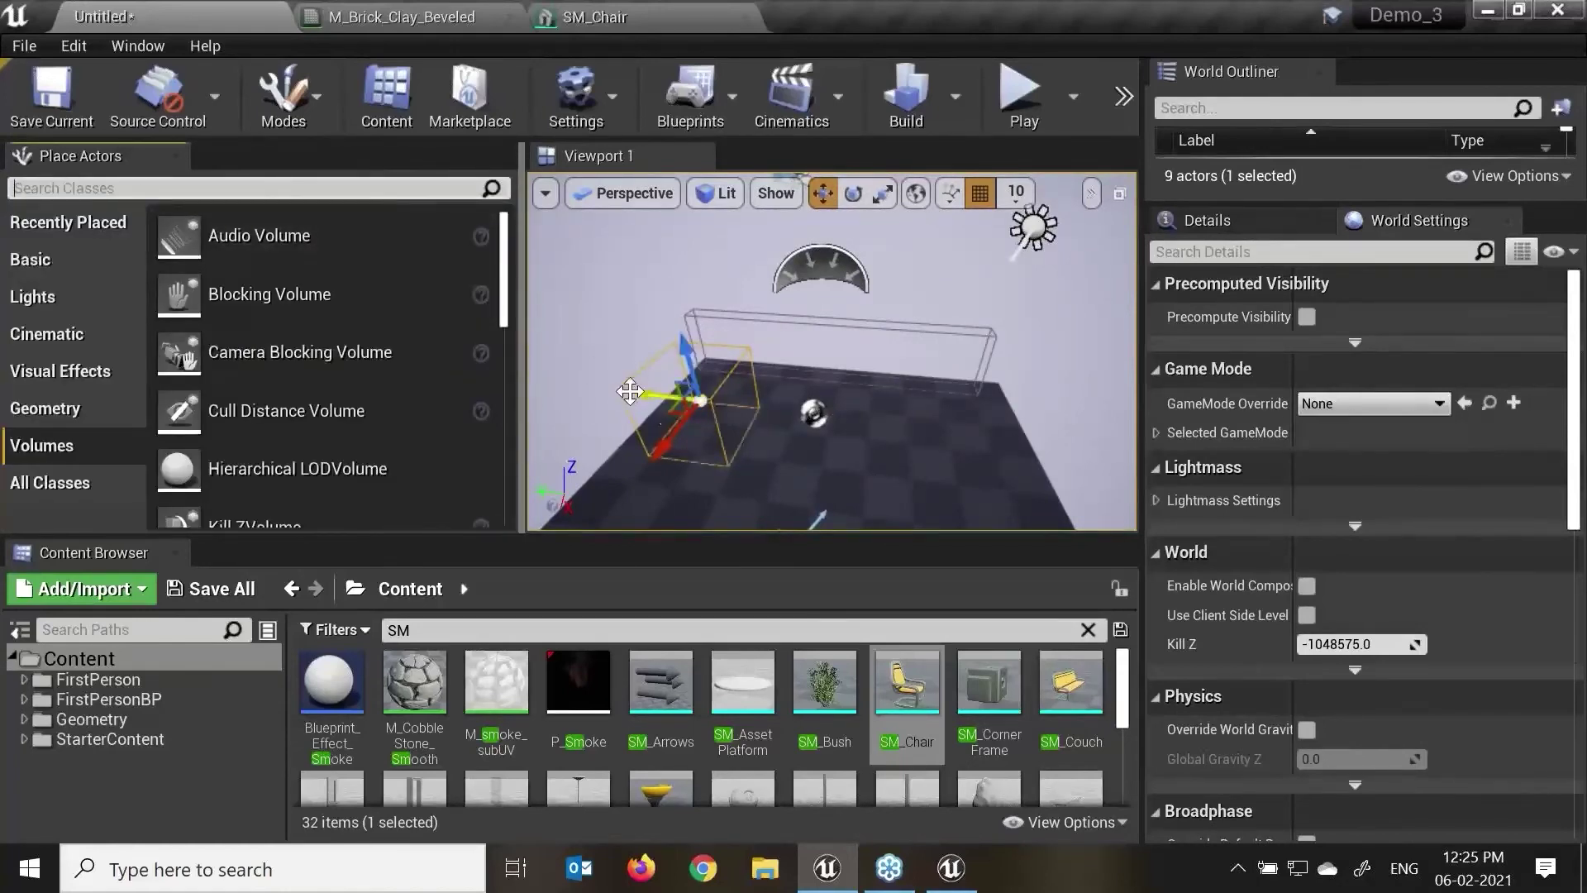
{"action": "key", "text": "Delete"}
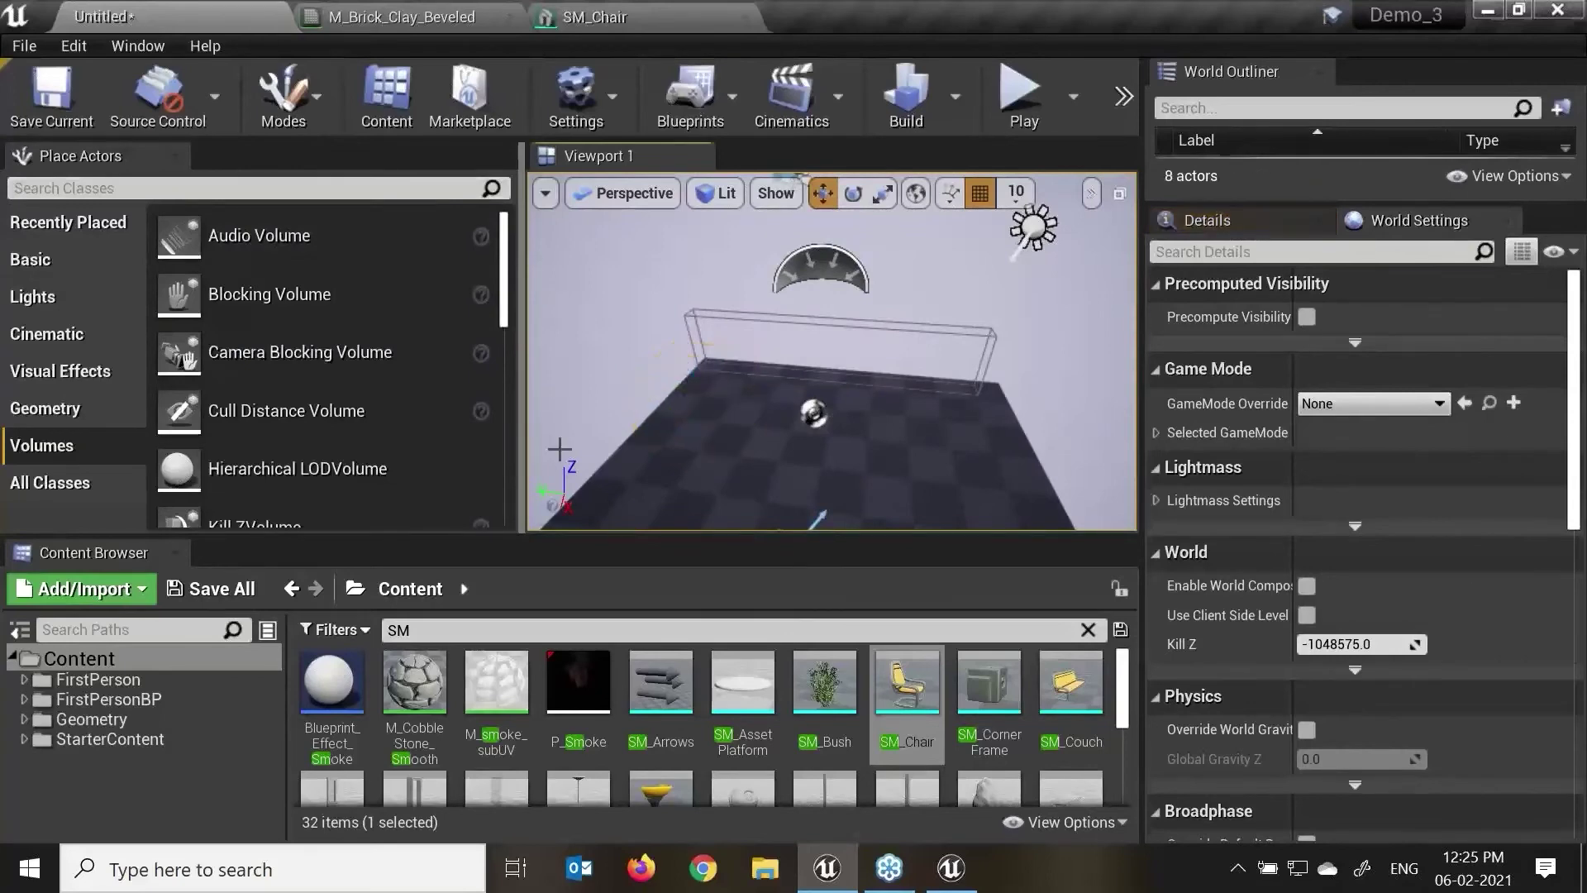
Step: Search the placeable actors for "post", place a Post Process Volume on the floor, and show its details
{"action": "left_click", "coordinate": [367, 195]}
{"action": "type", "text": "post"}
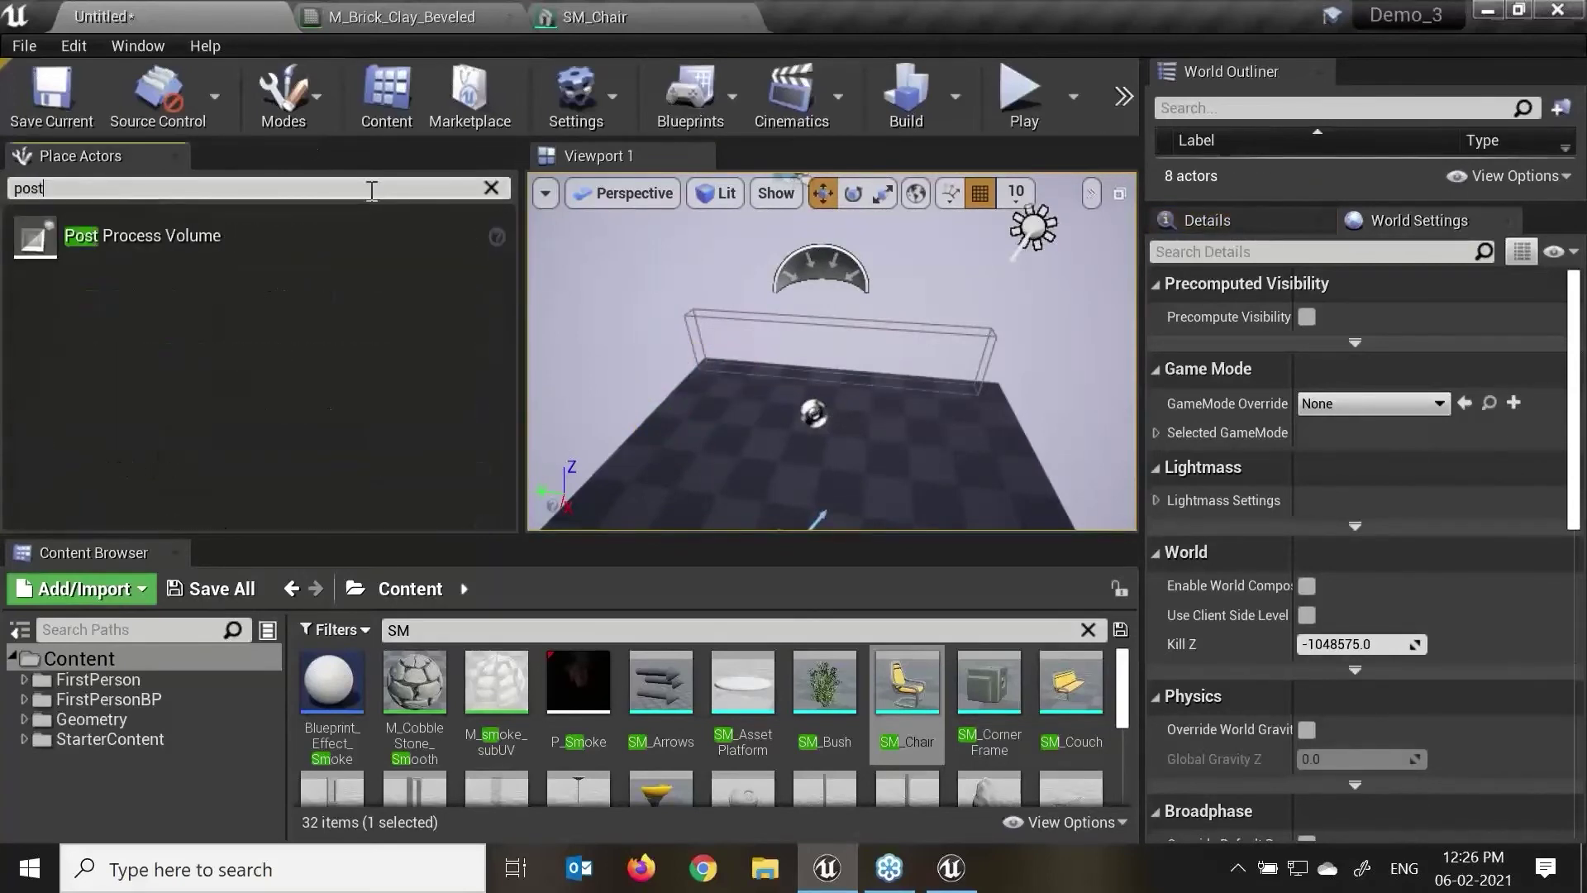
{"action": "left_click_drag", "start_coordinate": [133, 237], "coordinate": [747, 439]}
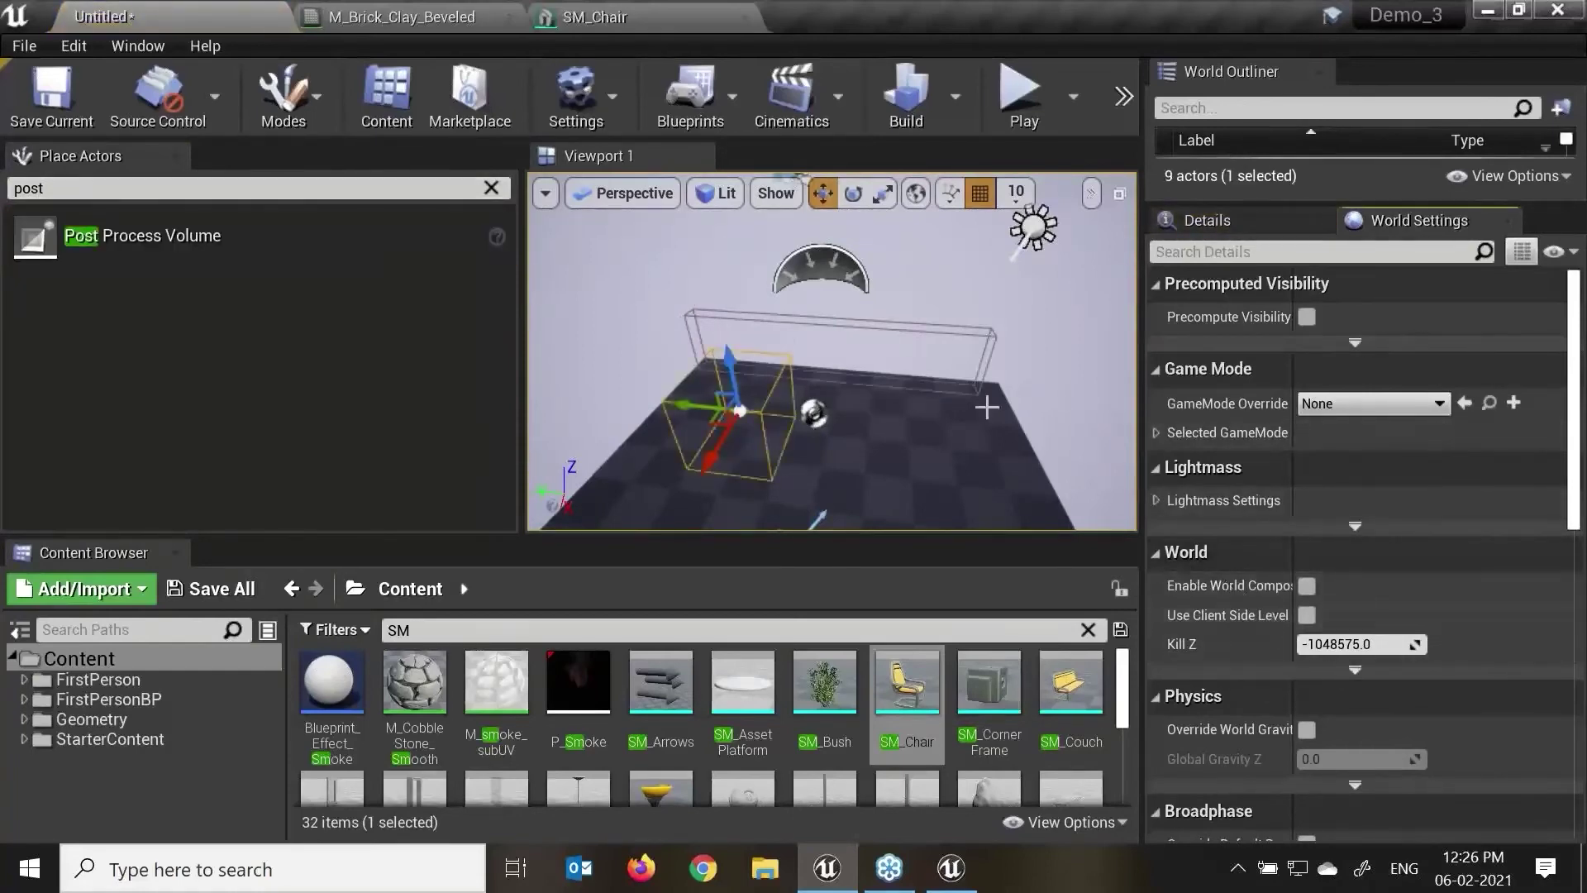
{"action": "left_click", "coordinate": [761, 374]}
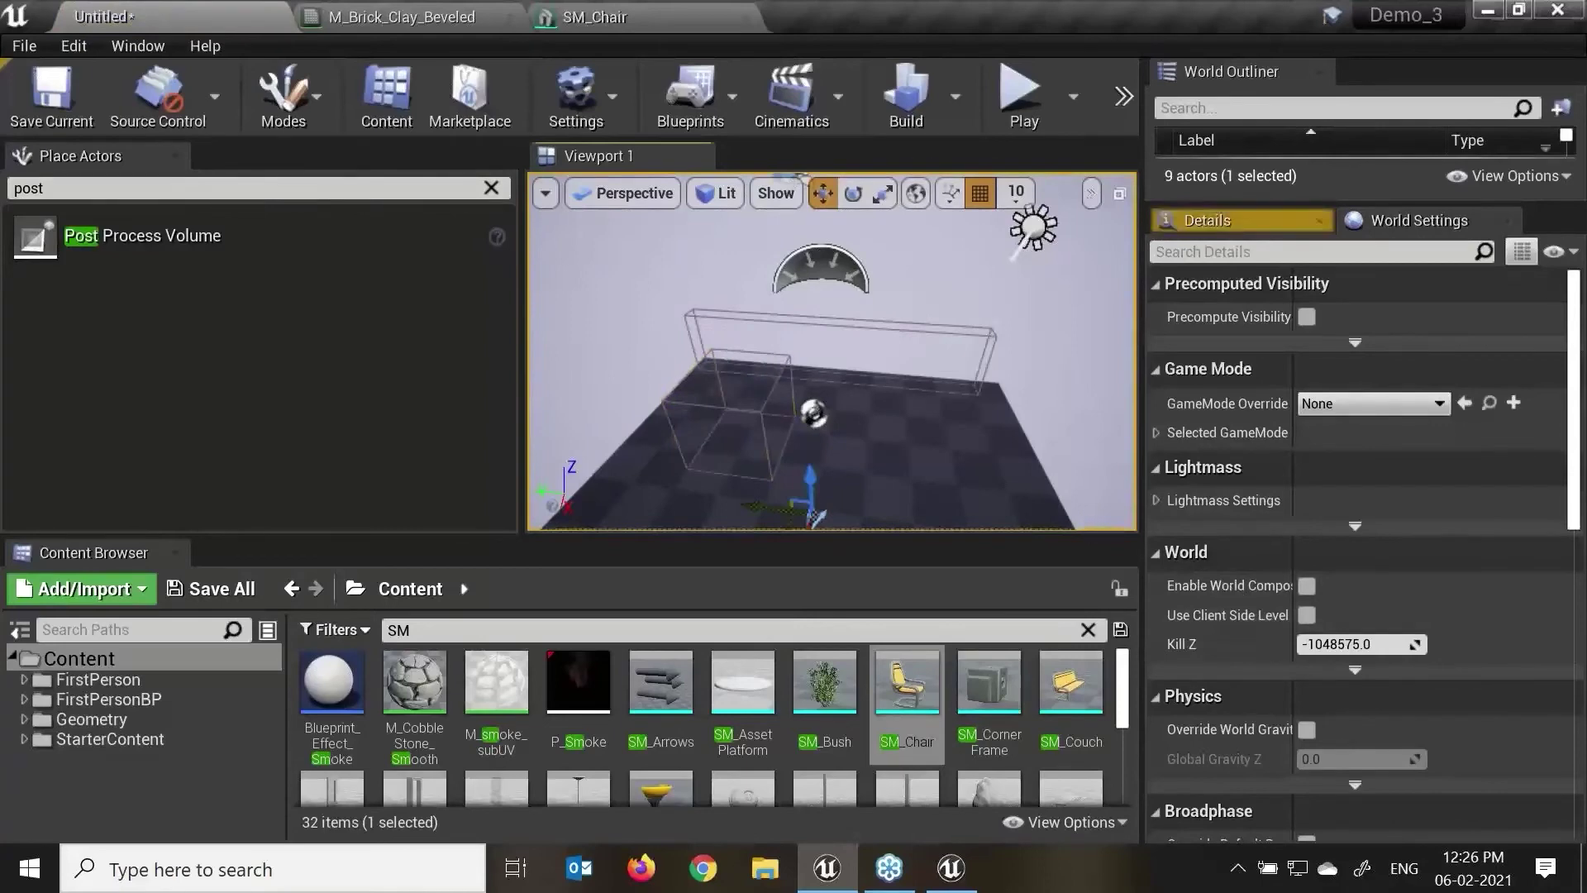
{"action": "left_click", "coordinate": [761, 355]}
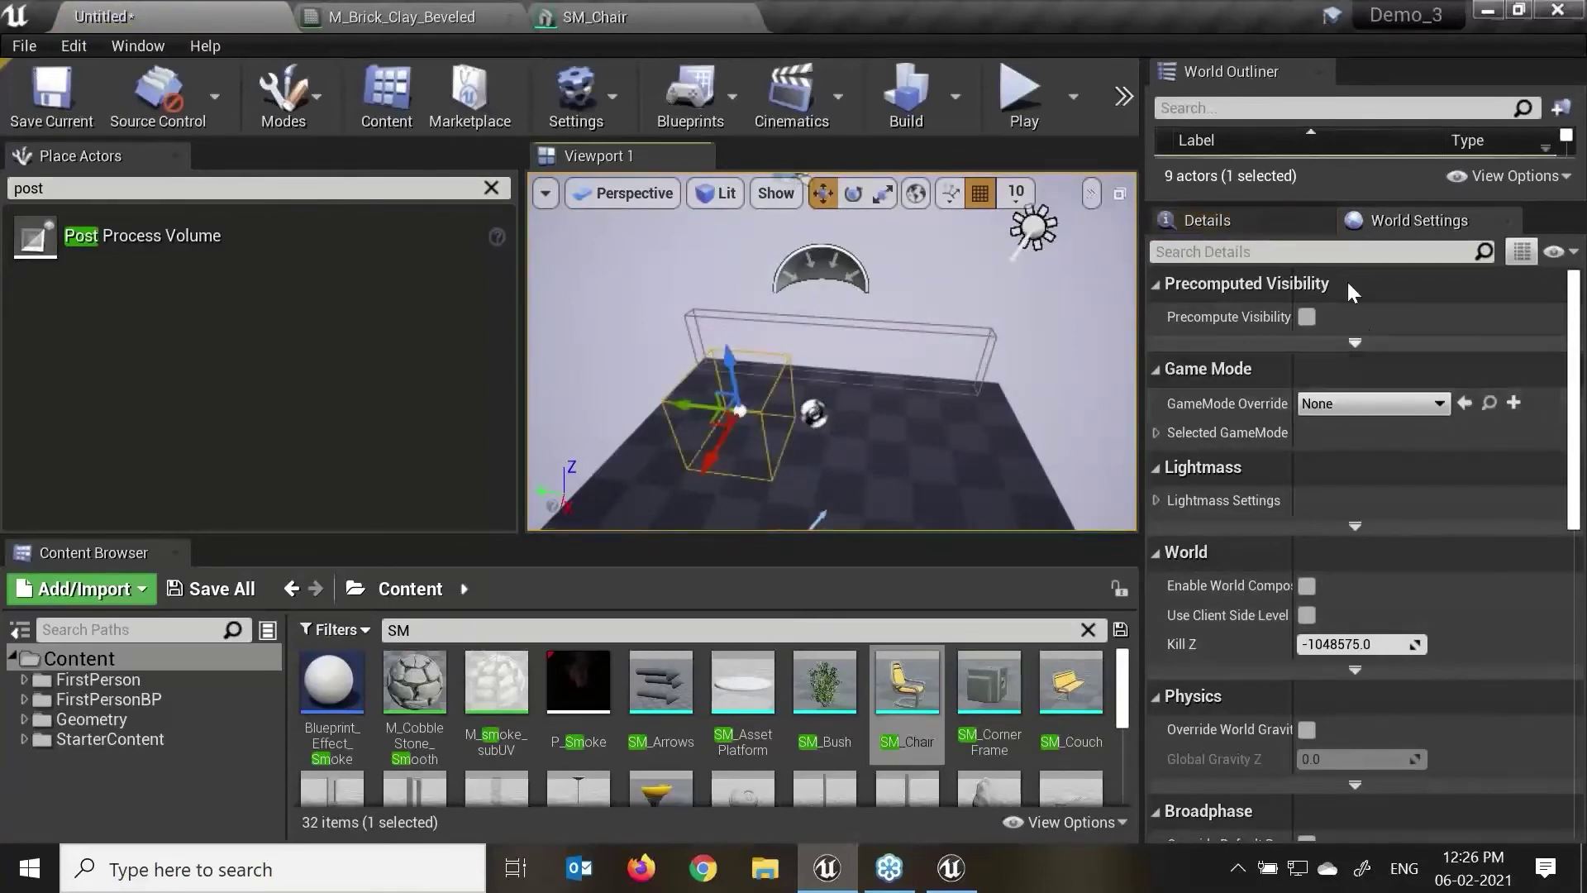
{"action": "left_click_drag", "start_coordinate": [1273, 202], "coordinate": [1199, 248]}
Step: Enable the Method, Intensity and Threshold overrides in the Post Process Volume's Bloom settings
{"action": "left_click", "coordinate": [1152, 550]}
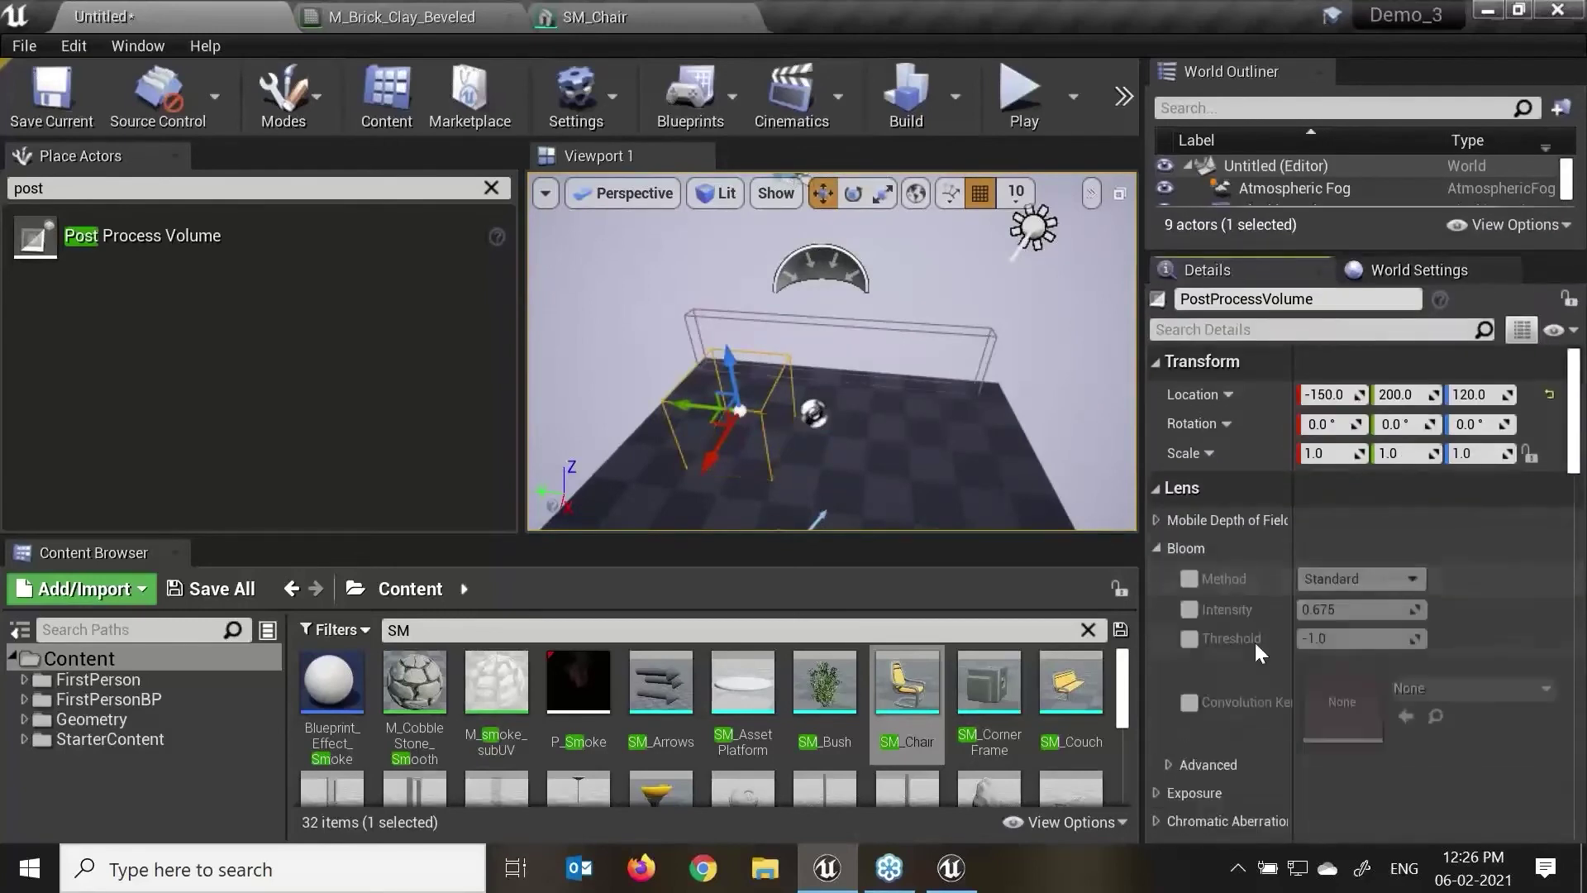
{"action": "left_click", "coordinate": [1189, 609]}
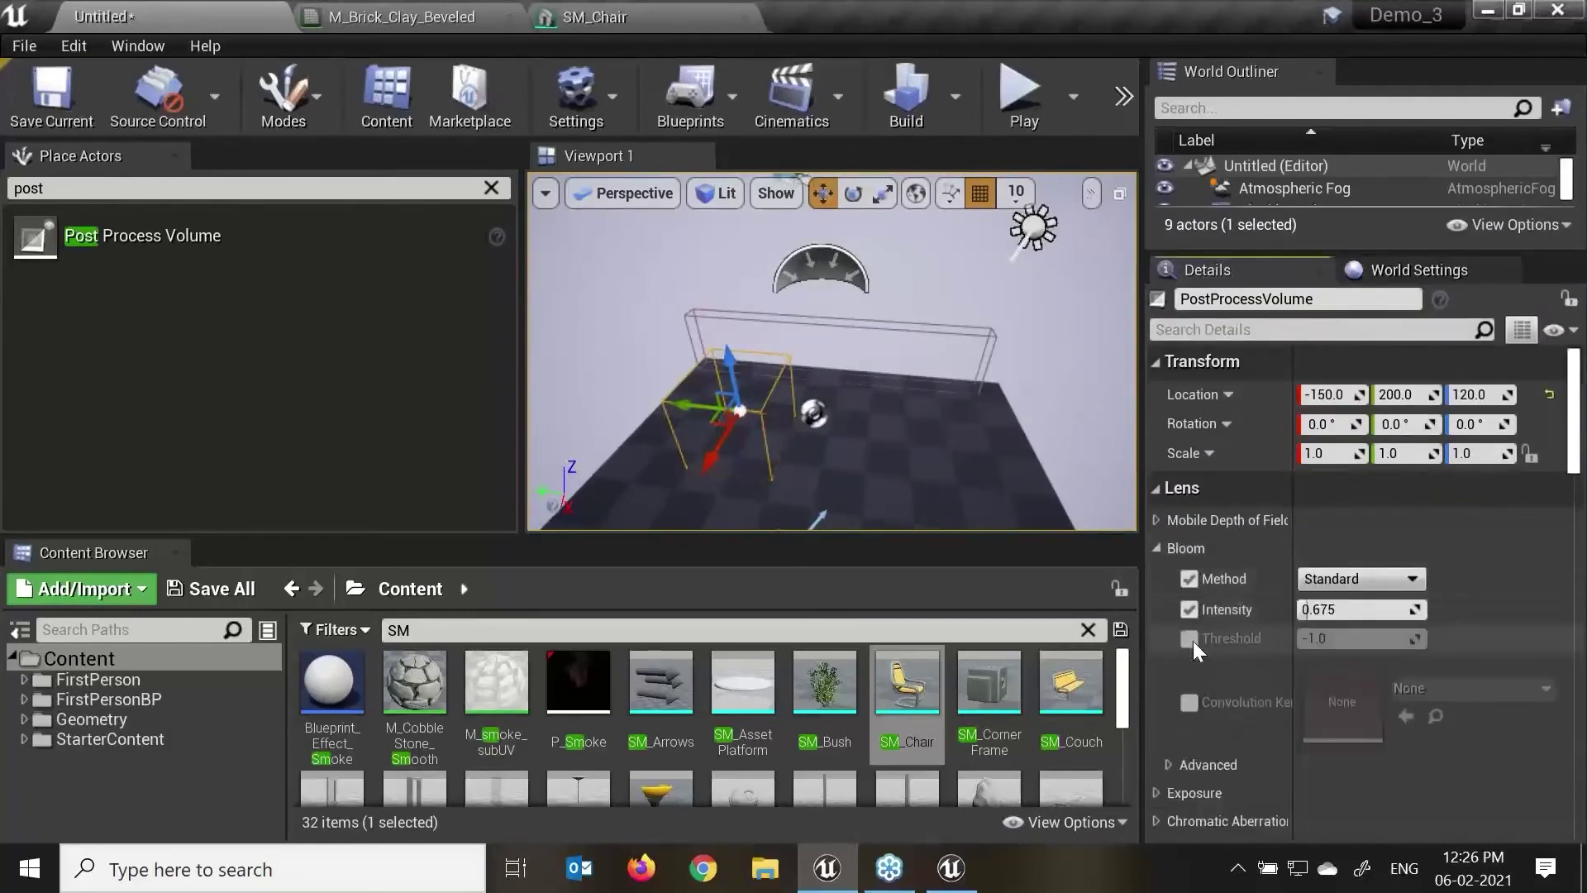
{"action": "left_click", "coordinate": [1189, 638]}
{"action": "left_click", "coordinate": [1155, 521]}
{"action": "left_click", "coordinate": [1156, 521]}
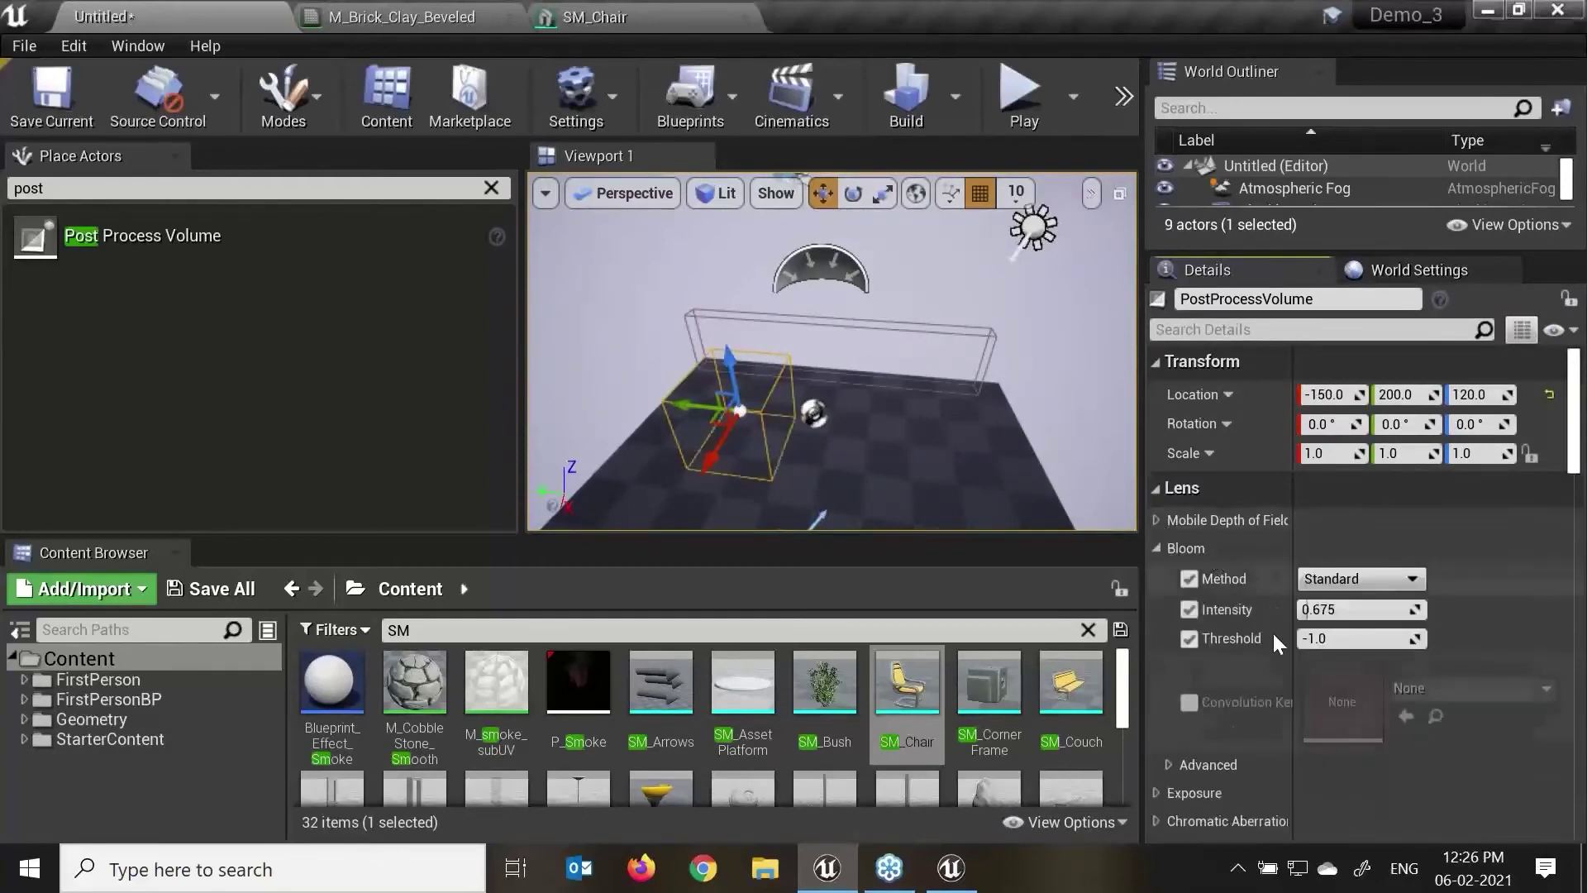
Step: Examine the Post Process Volume's advanced Bloom, Exposure, Color Grading and Film settings, collapsing the Bloom and Exposure groups
{"action": "scroll", "coordinate": [1277, 678], "scroll_direction": "down", "scroll_amount": 3}
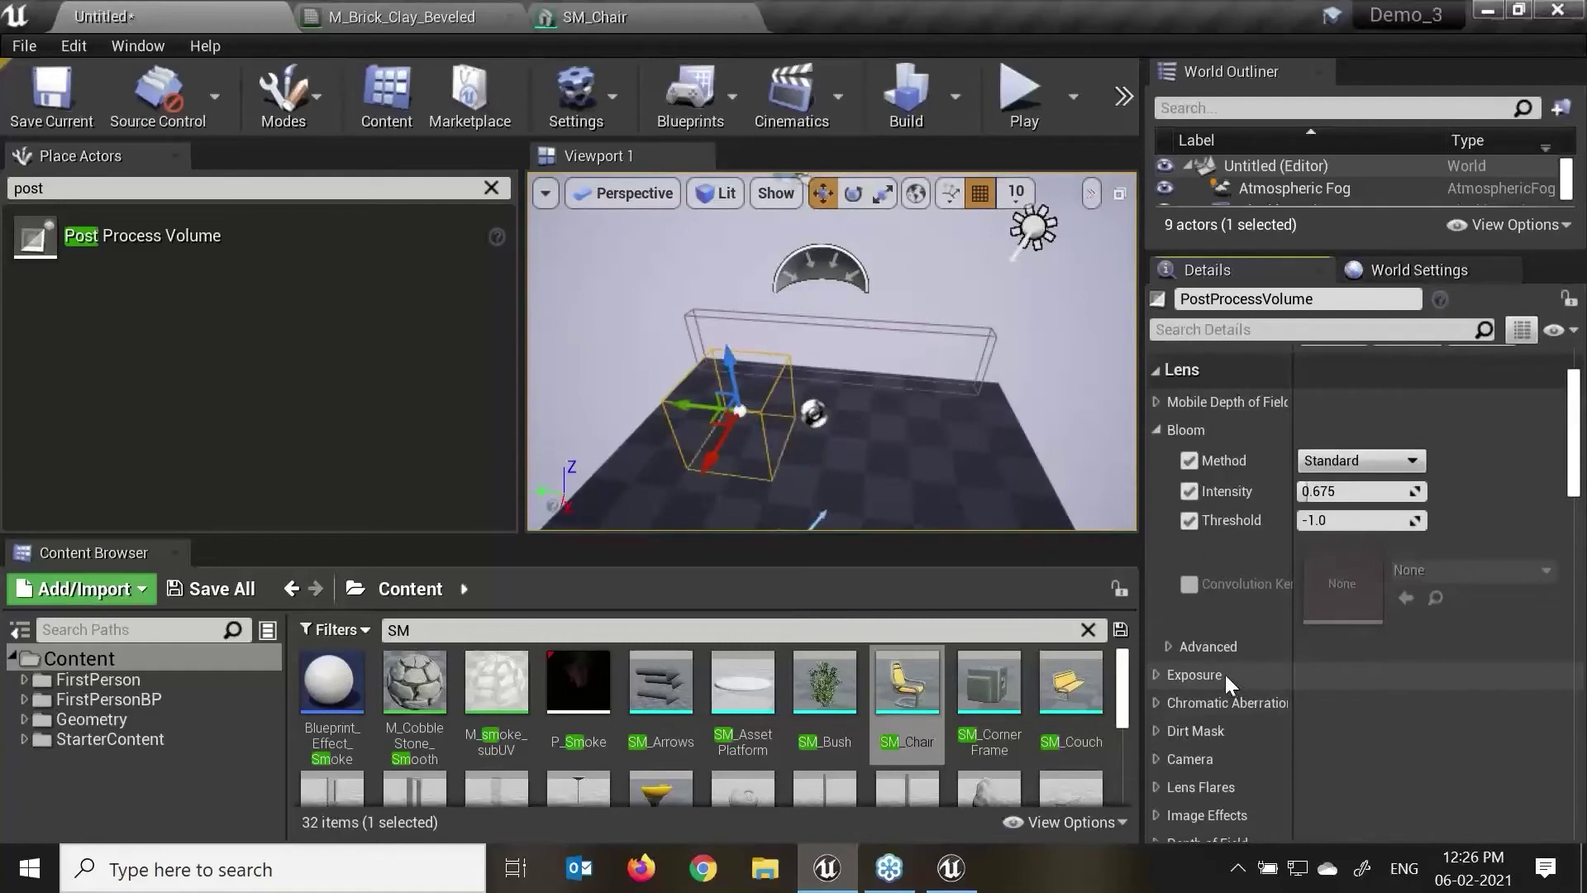
{"action": "left_click", "coordinate": [1156, 683]}
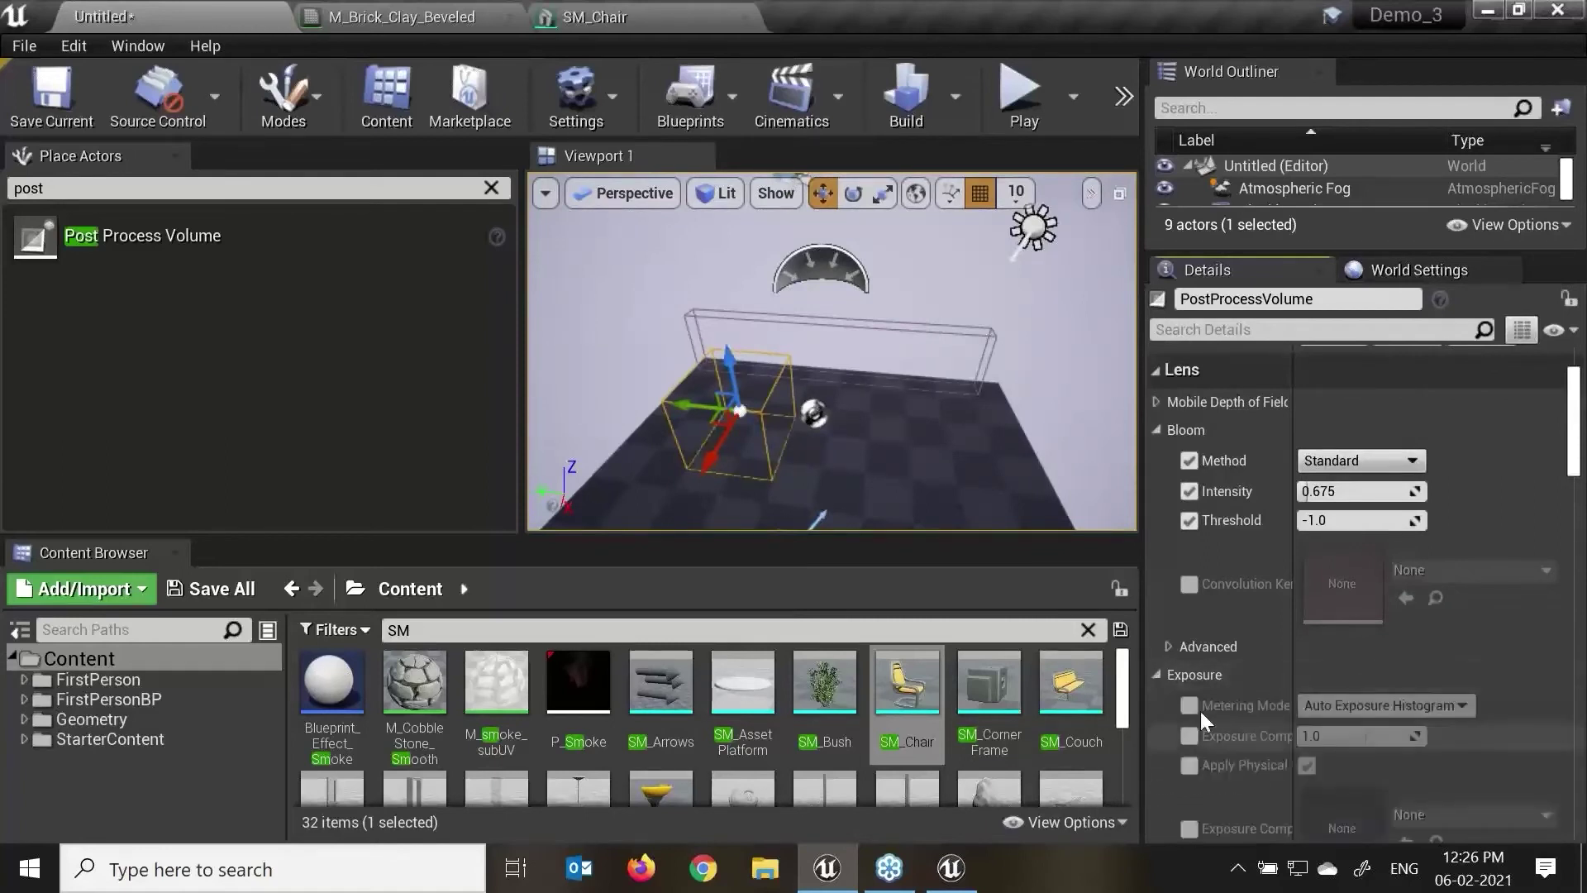
{"action": "left_click", "coordinate": [1167, 647]}
{"action": "scroll", "coordinate": [1243, 761], "scroll_direction": "down", "scroll_amount": 6}
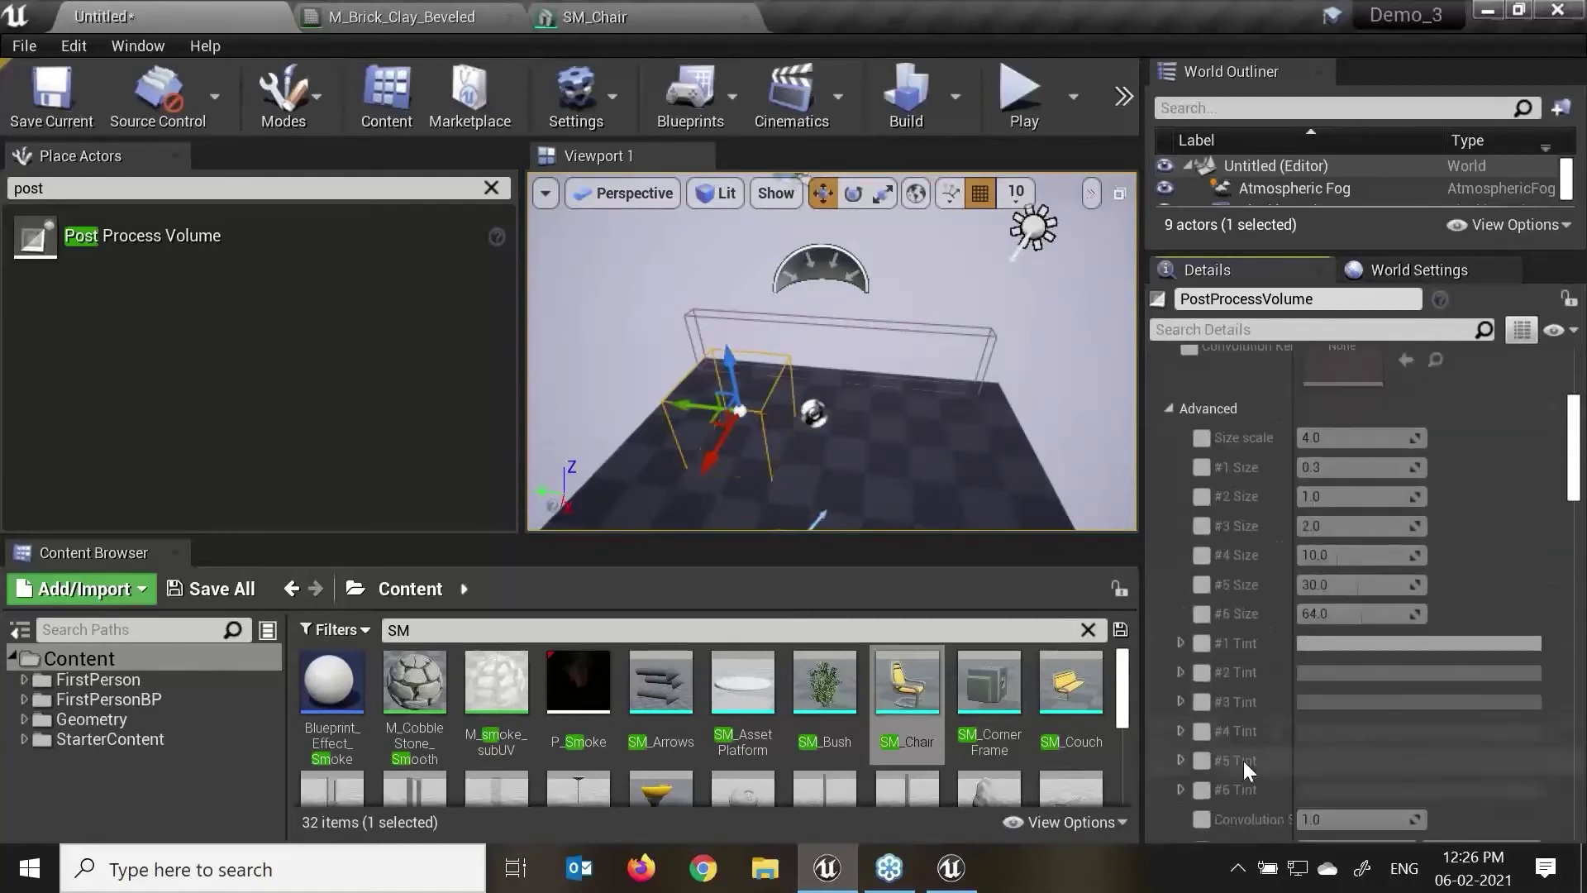
{"action": "scroll", "coordinate": [1207, 686], "scroll_direction": "up", "scroll_amount": 3}
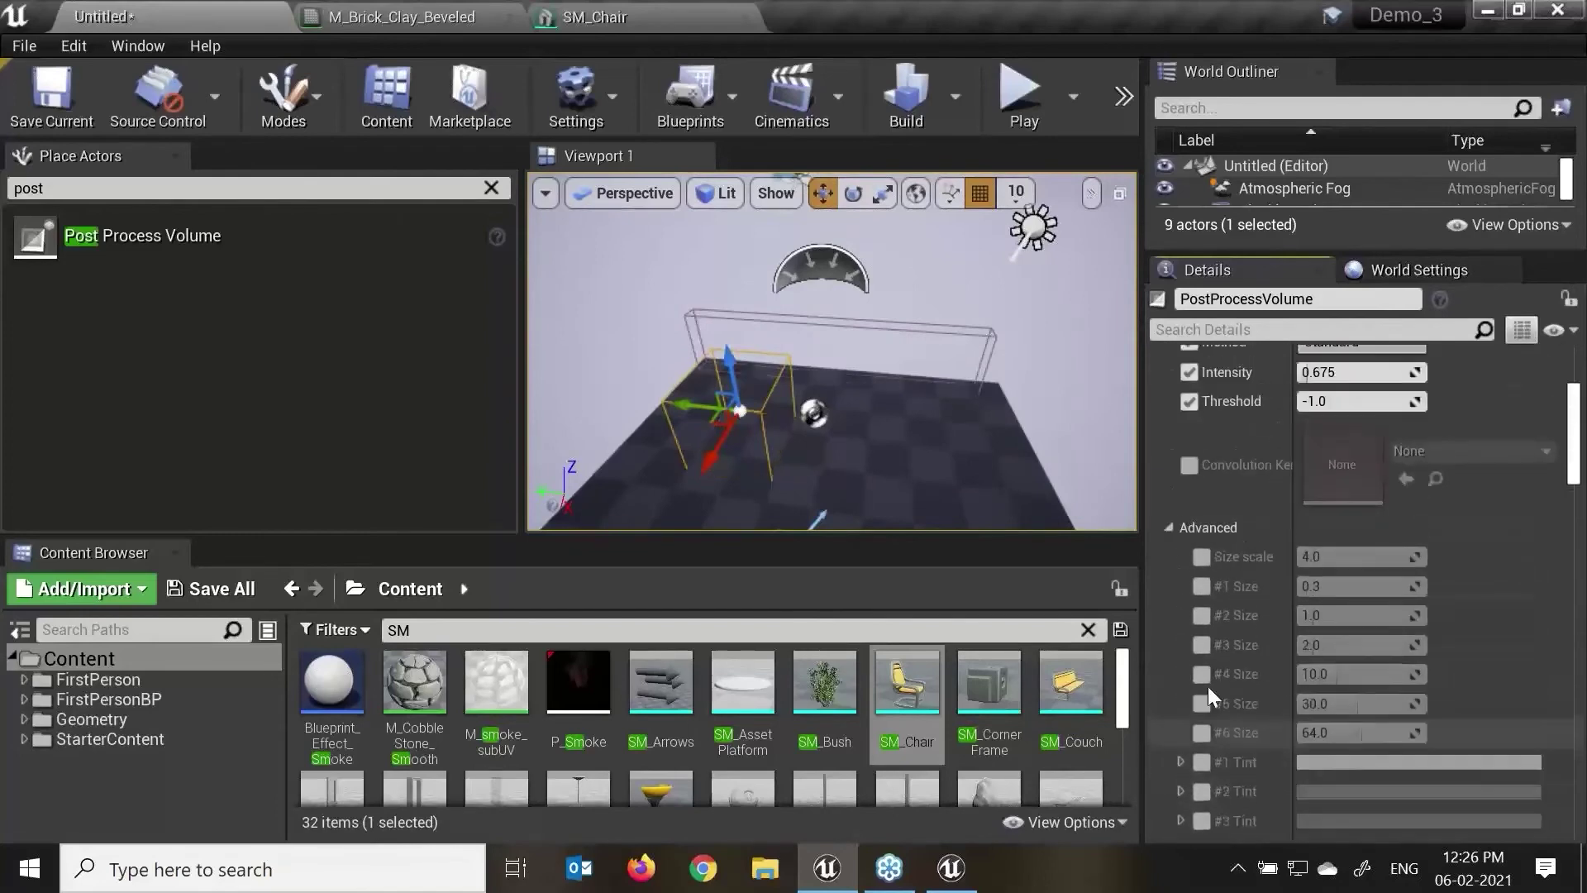
{"action": "left_click", "coordinate": [1170, 531]}
{"action": "scroll", "coordinate": [1222, 598], "scroll_direction": "up", "scroll_amount": 2}
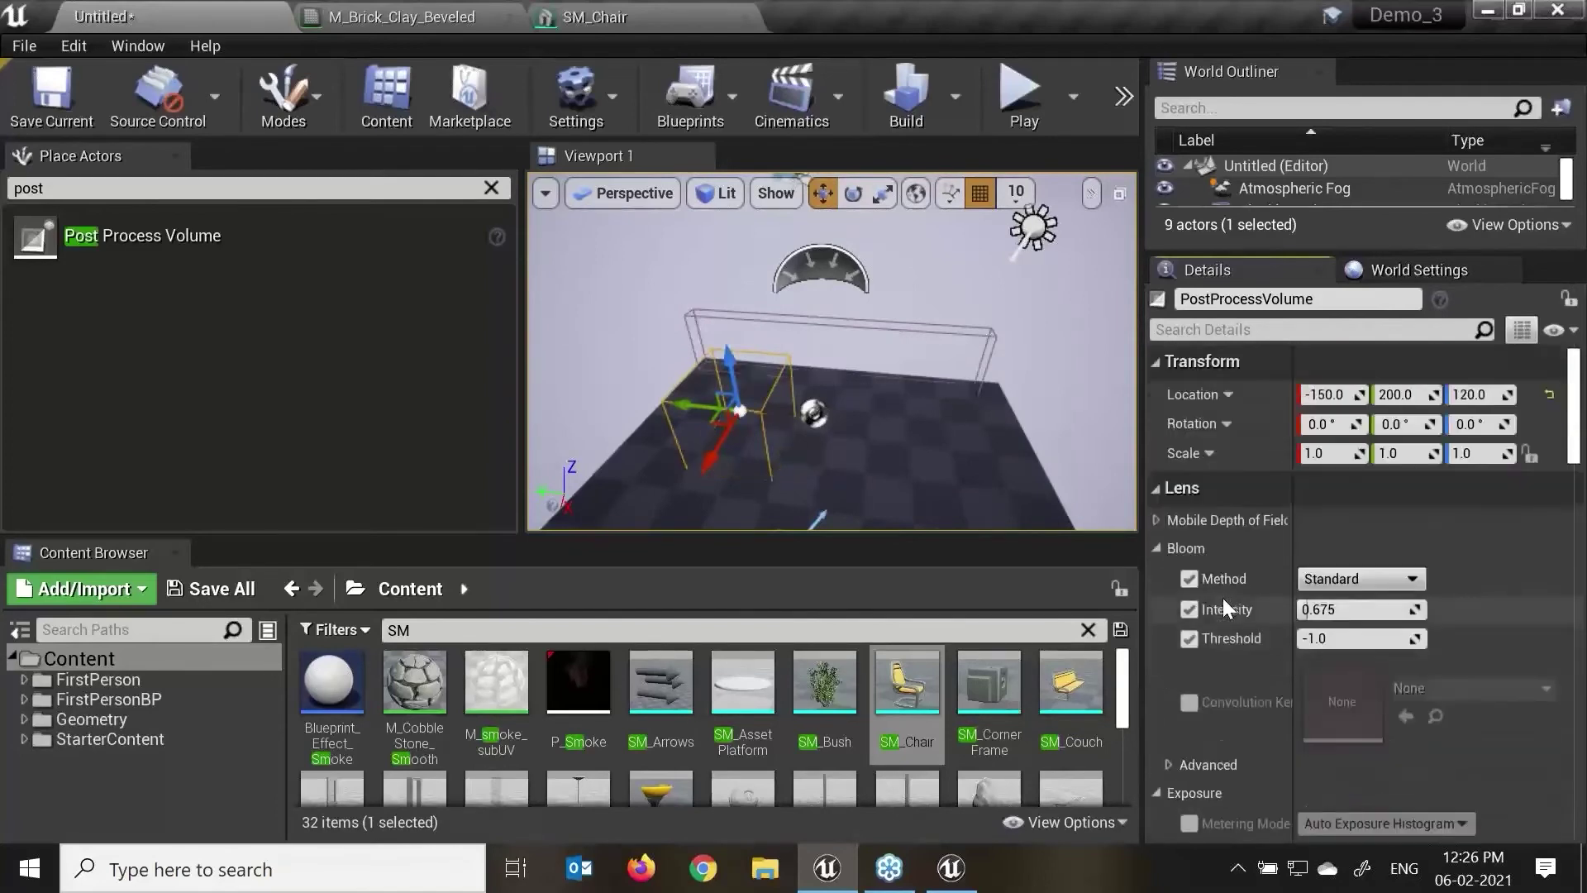
{"action": "left_click", "coordinate": [1158, 548]}
{"action": "left_click", "coordinate": [1157, 577]}
{"action": "scroll", "coordinate": [1293, 690], "scroll_direction": "down", "scroll_amount": 3}
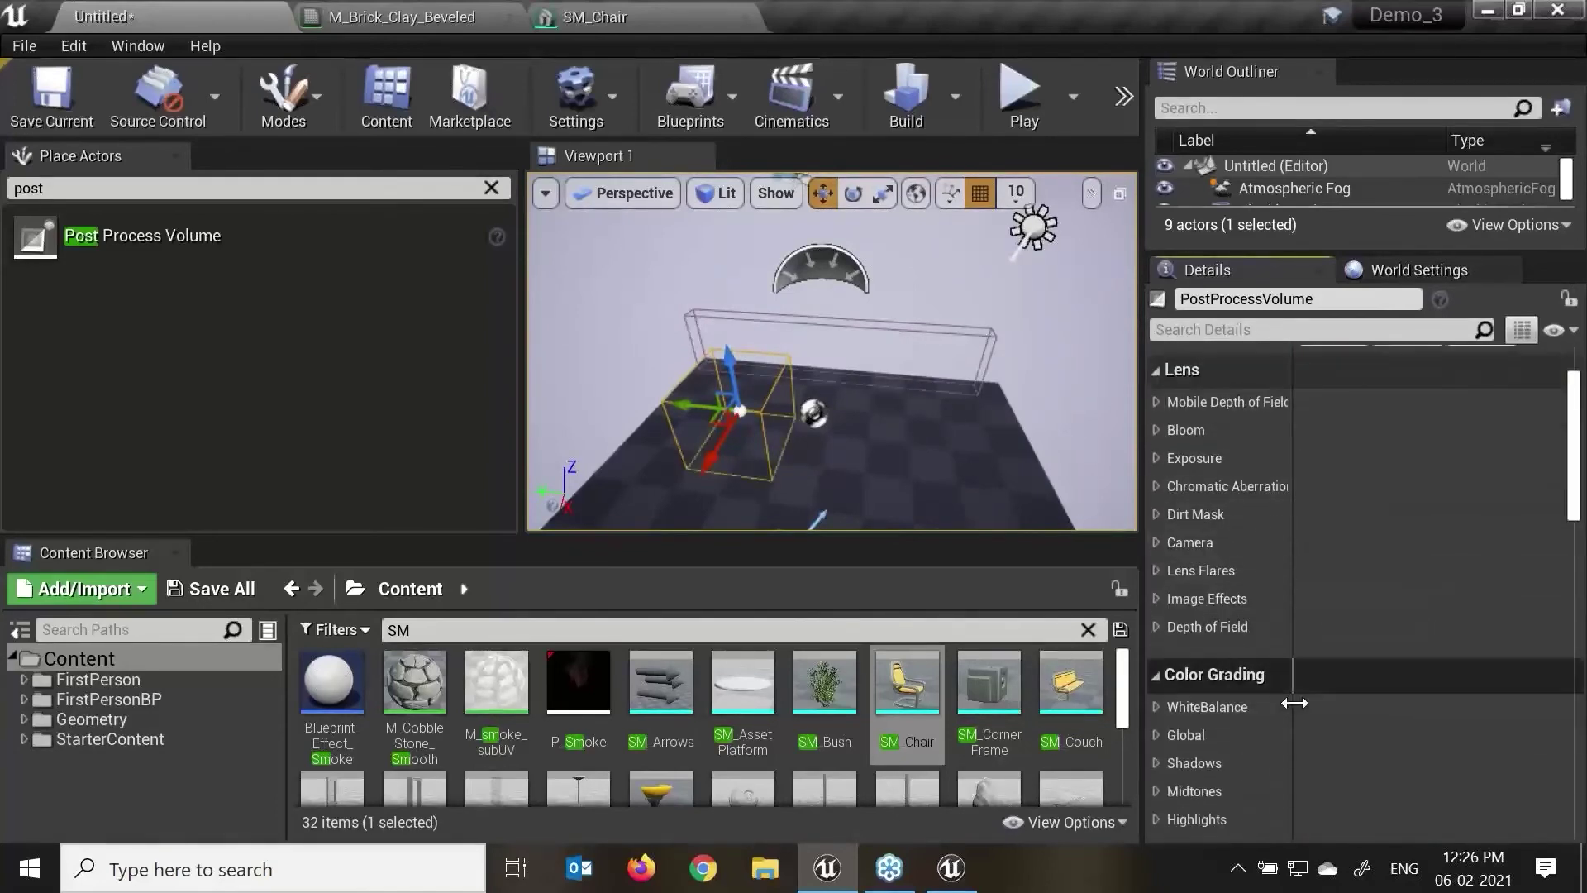
{"action": "scroll", "coordinate": [1339, 727], "scroll_direction": "down", "scroll_amount": 4}
{"action": "scroll", "coordinate": [1326, 728], "scroll_direction": "down", "scroll_amount": 2}
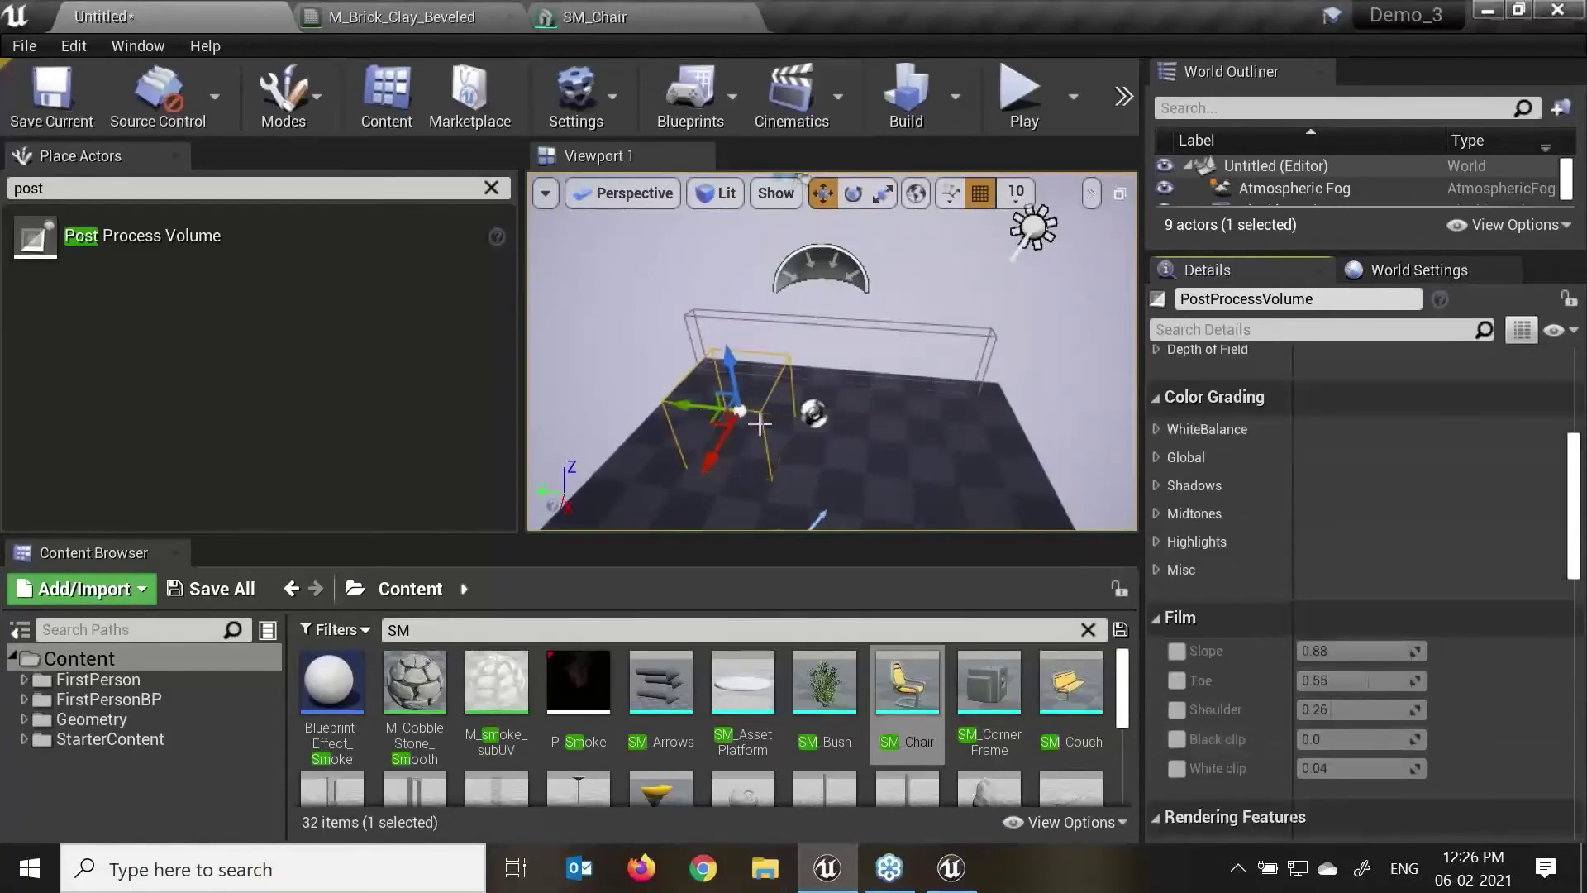
Step: Delete the Post Process Volume, search the placeable actors for "pain", and place a Pain Causing Volume on the floor
{"action": "key", "text": "Delete"}
{"action": "left_click_drag", "start_coordinate": [141, 191], "coordinate": [11, 202]}
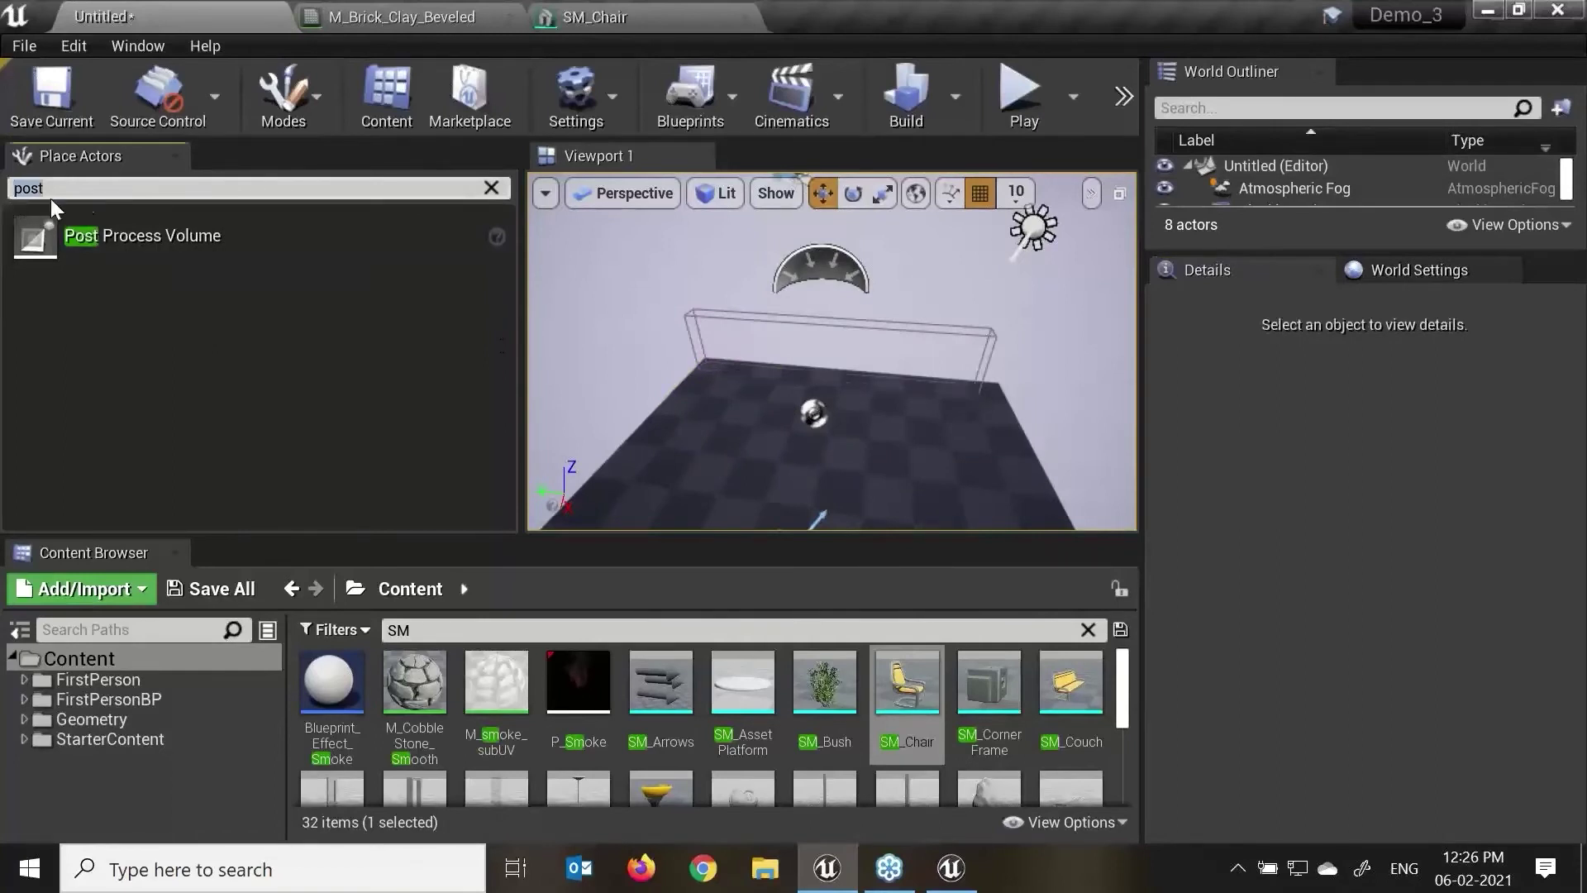
{"action": "type", "text": "pain"}
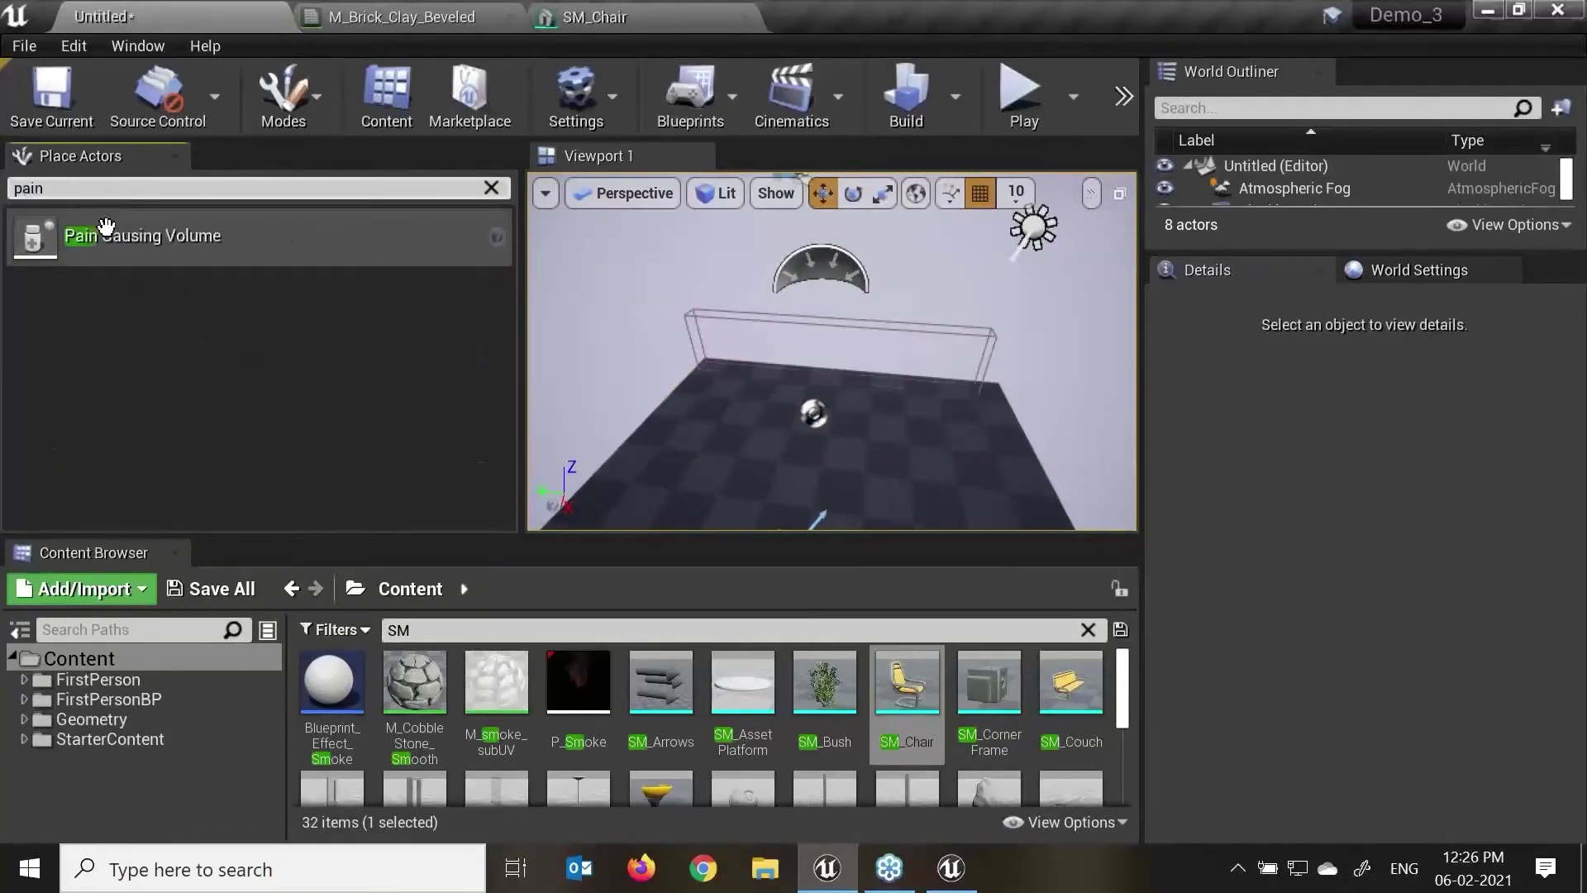
{"action": "left_click_drag", "start_coordinate": [92, 213], "coordinate": [765, 420]}
Step: Search the content assets for "fire" and place the P_Fire particle effect on the floor beside the Pain Causing Volume
{"action": "left_click_drag", "start_coordinate": [438, 630], "coordinate": [363, 628]}
{"action": "type", "text": "fire"}
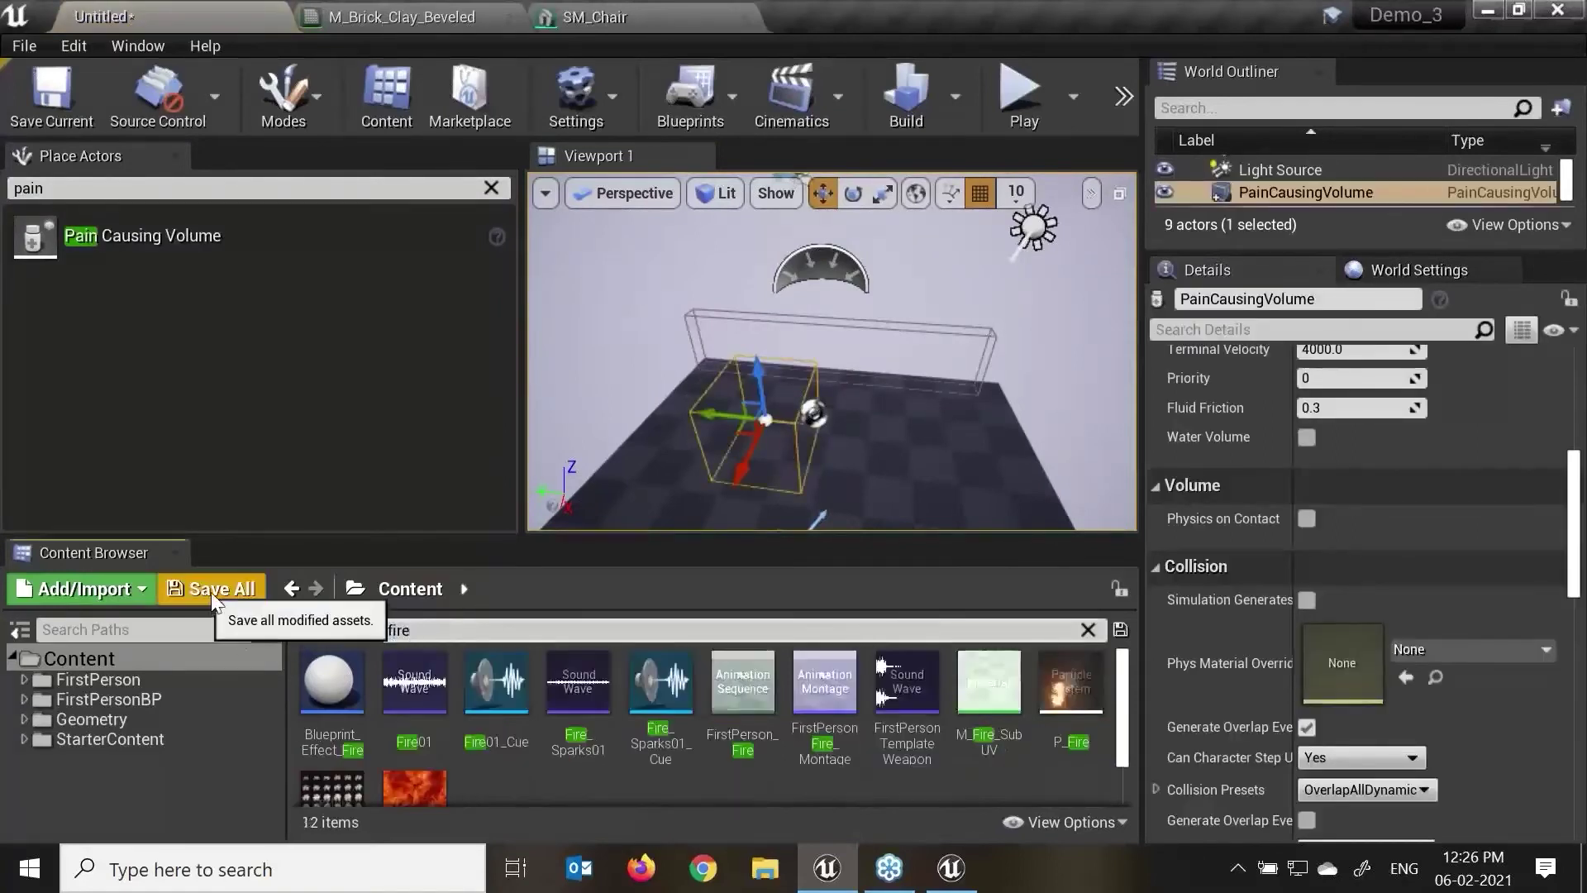
{"action": "left_click_drag", "start_coordinate": [1070, 686], "coordinate": [955, 419]}
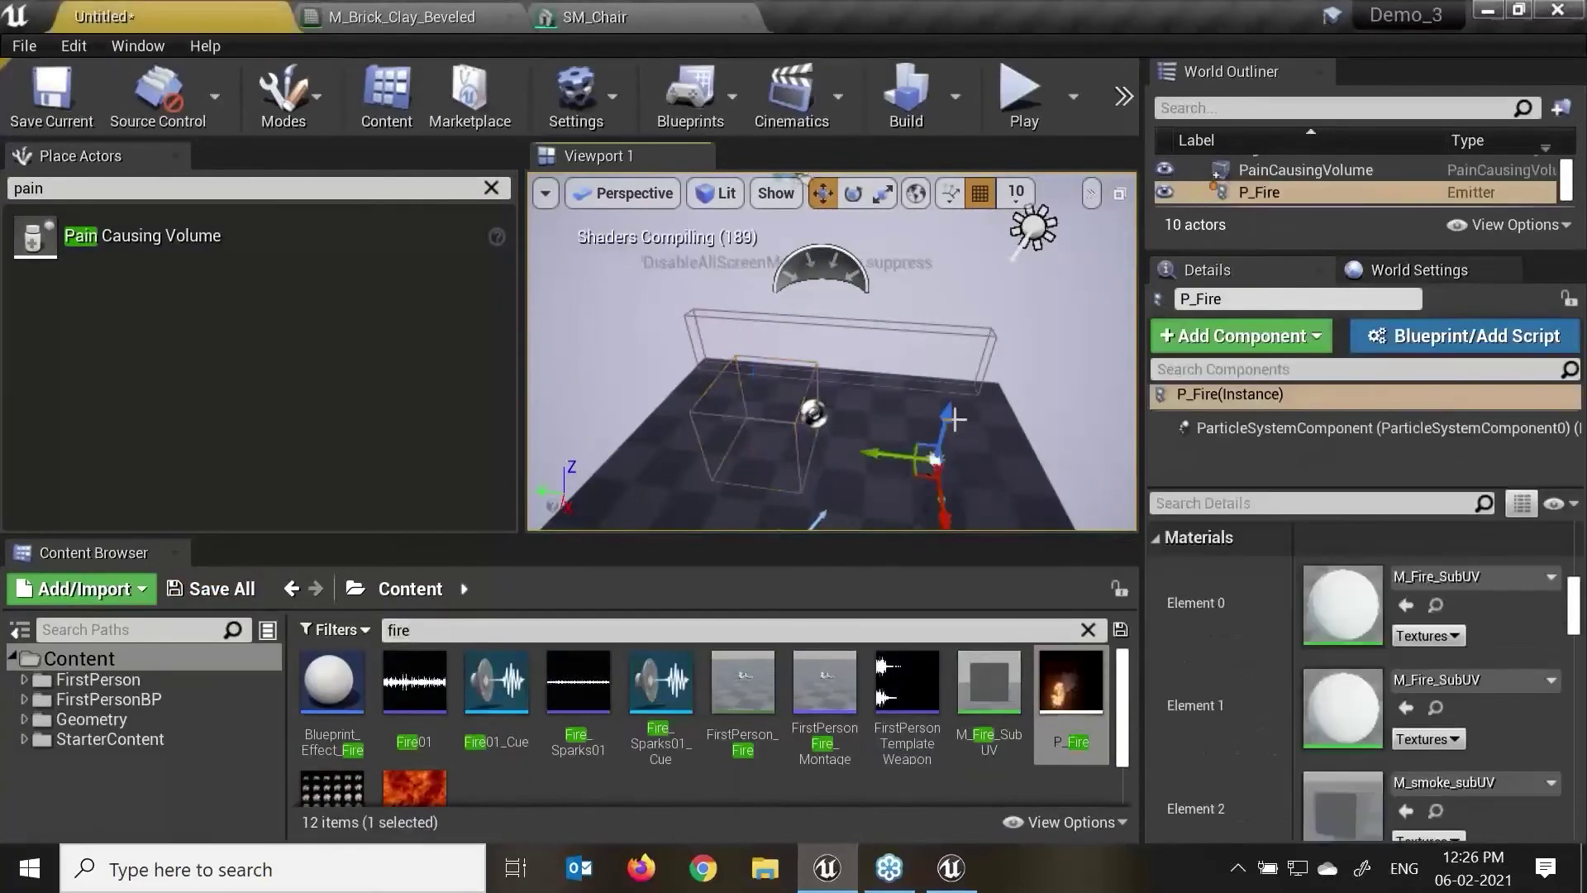
{"action": "key", "text": "f"}
{"action": "left_click_drag", "start_coordinate": [949, 483], "coordinate": [702, 483], "text": "alt"}
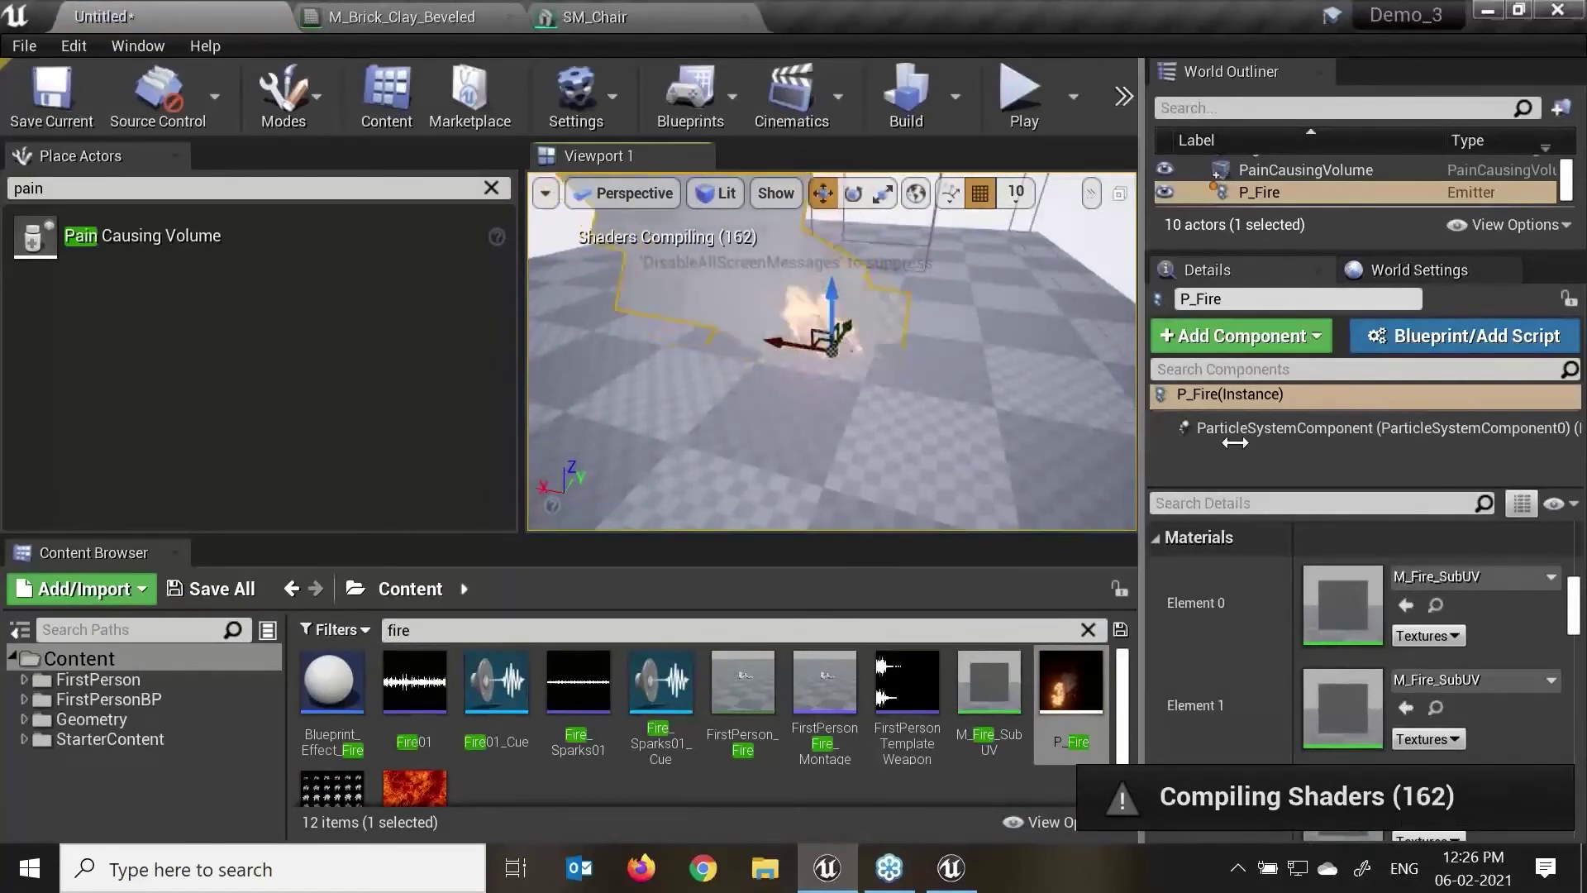
{"action": "left_click_drag", "start_coordinate": [1235, 442], "coordinate": [1286, 442]}
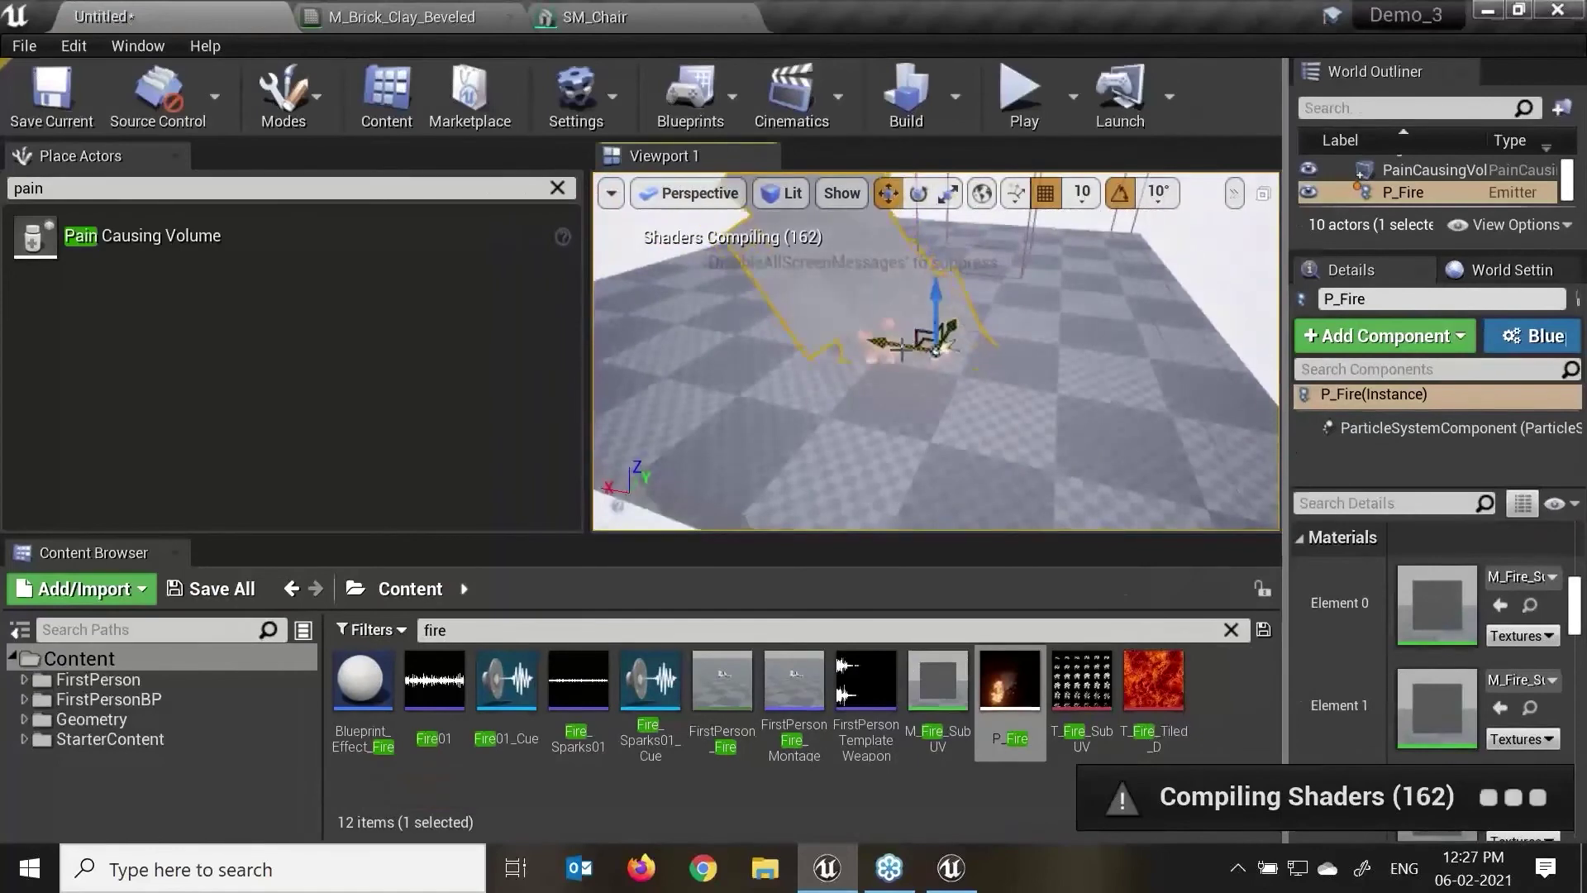
{"action": "right_click_drag", "start_coordinate": [976, 351], "coordinate": [1033, 351], "text": "alt"}
{"action": "left_click_drag", "start_coordinate": [977, 410], "coordinate": [946, 379], "text": "alt"}
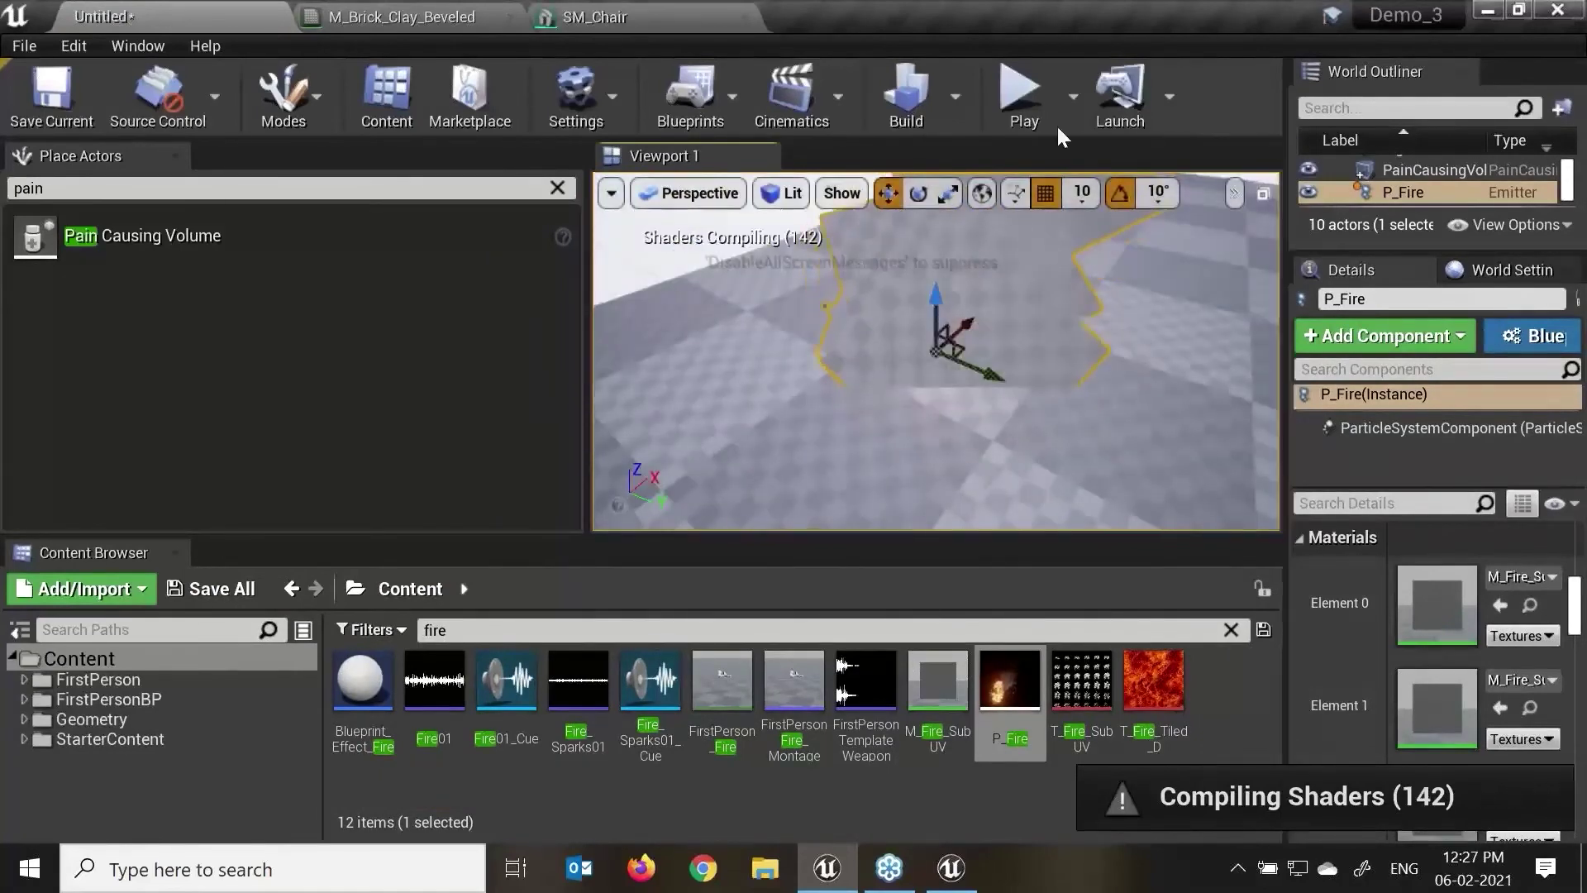
Step: Play the level, walk the character up to the fire, stop the session, and close the message log
{"action": "left_click", "coordinate": [1021, 92]}
{"action": "key", "text": "w"}
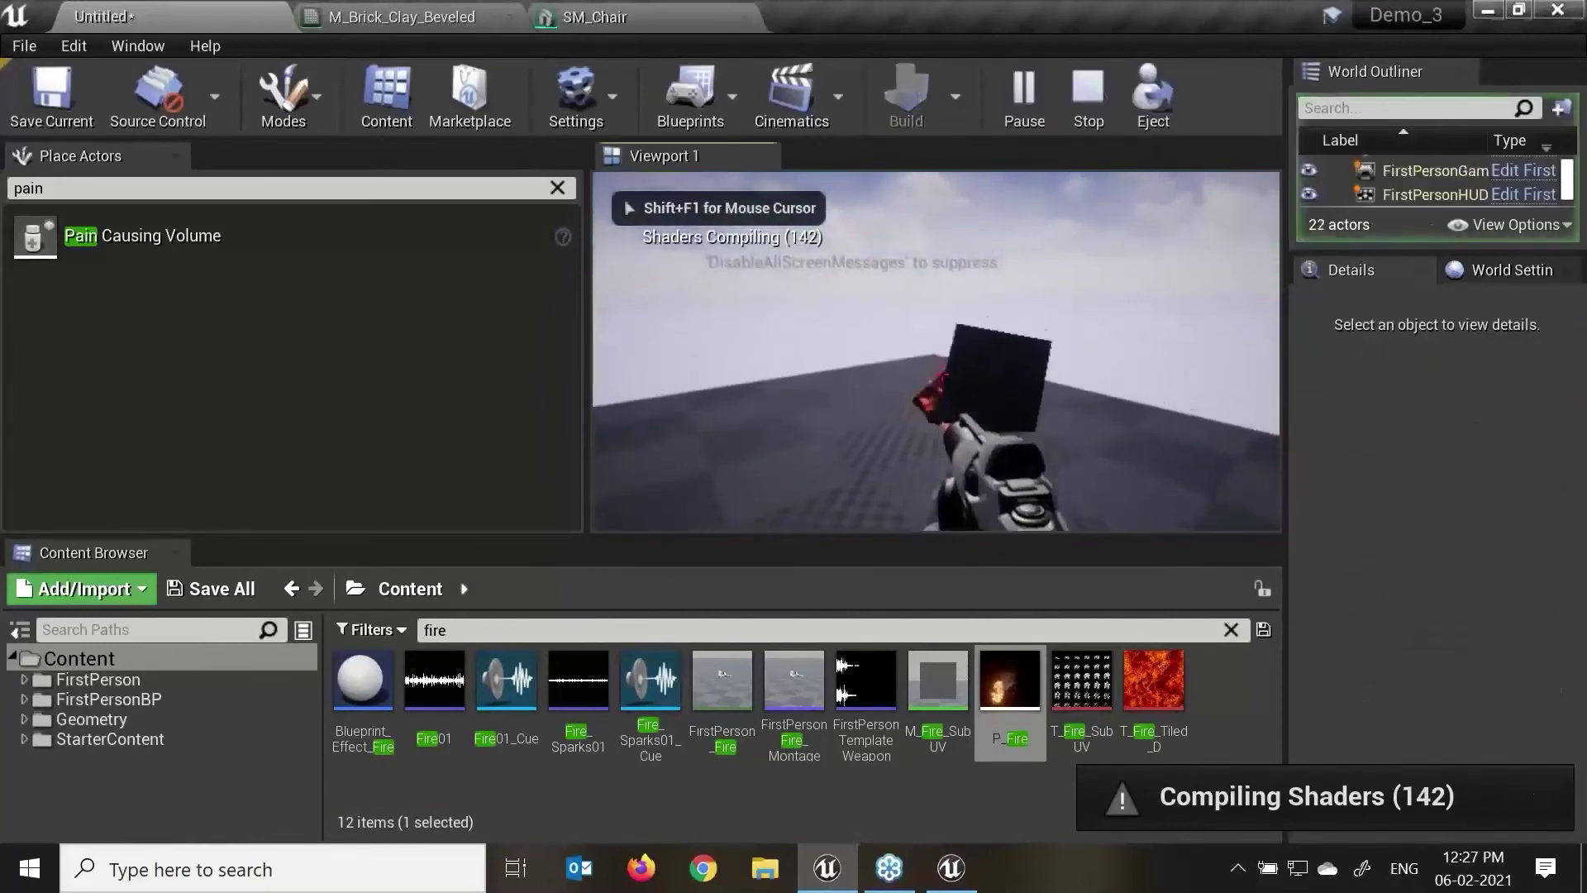
{"action": "key", "text": "w"}
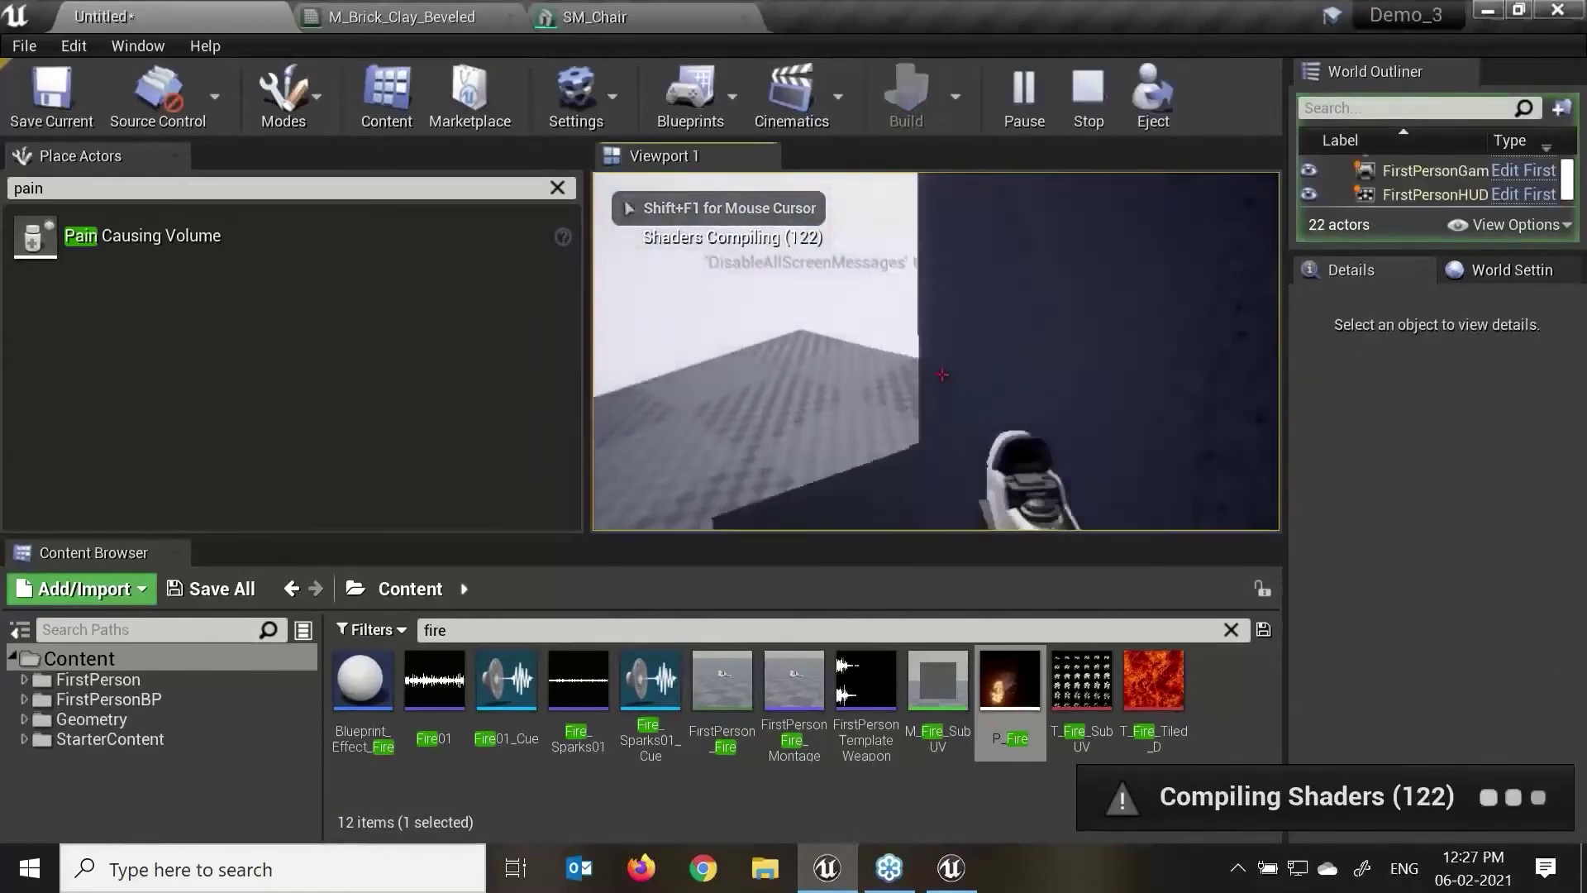
{"action": "key", "text": "w"}
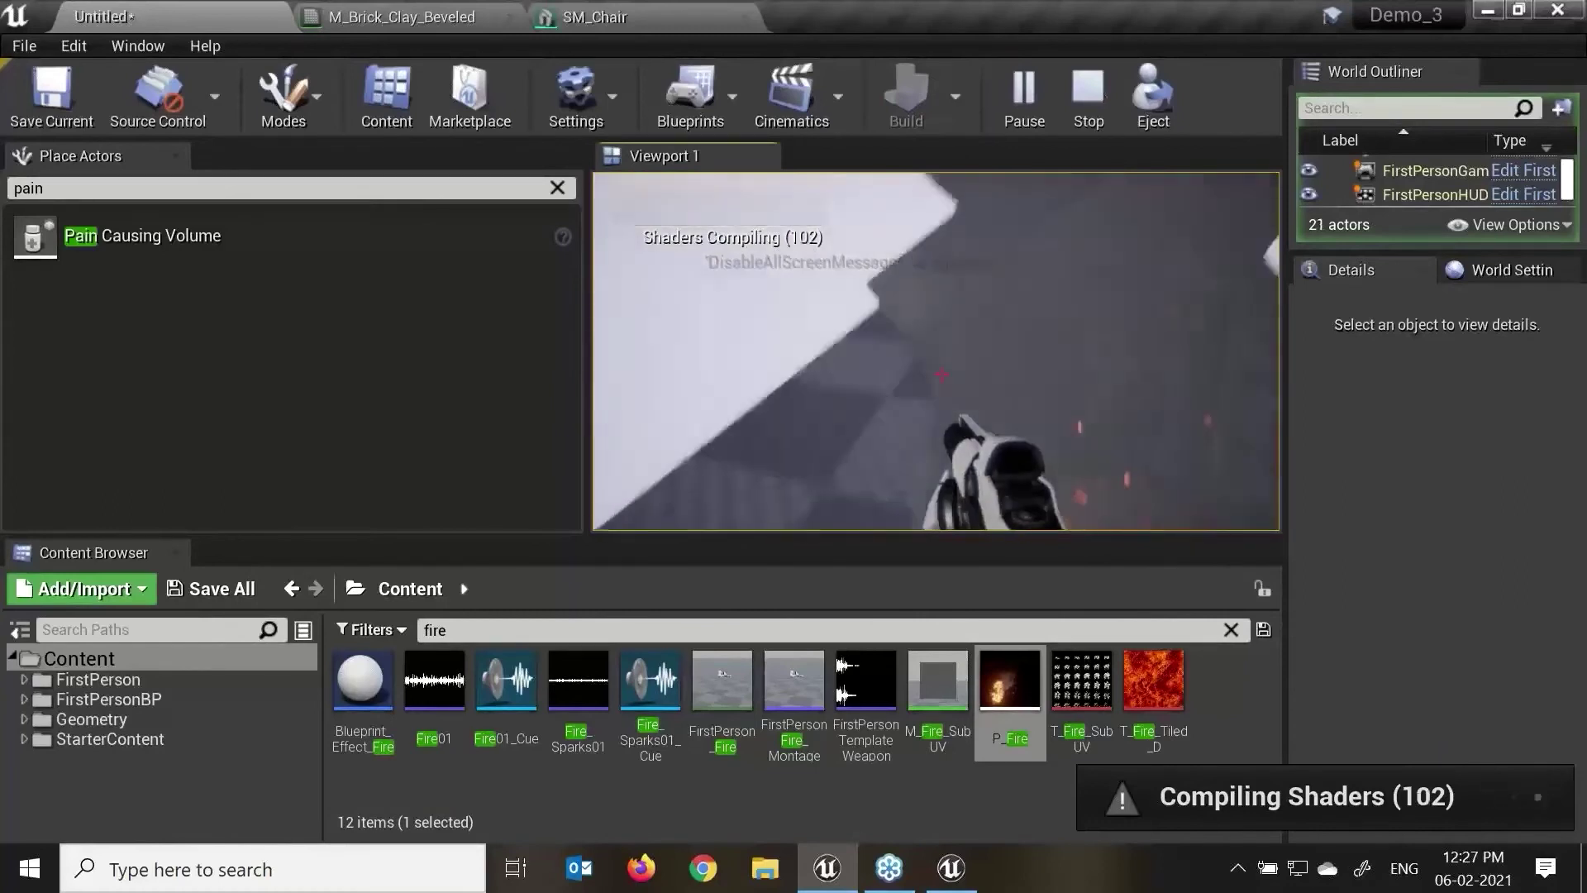
{"action": "key", "text": "s"}
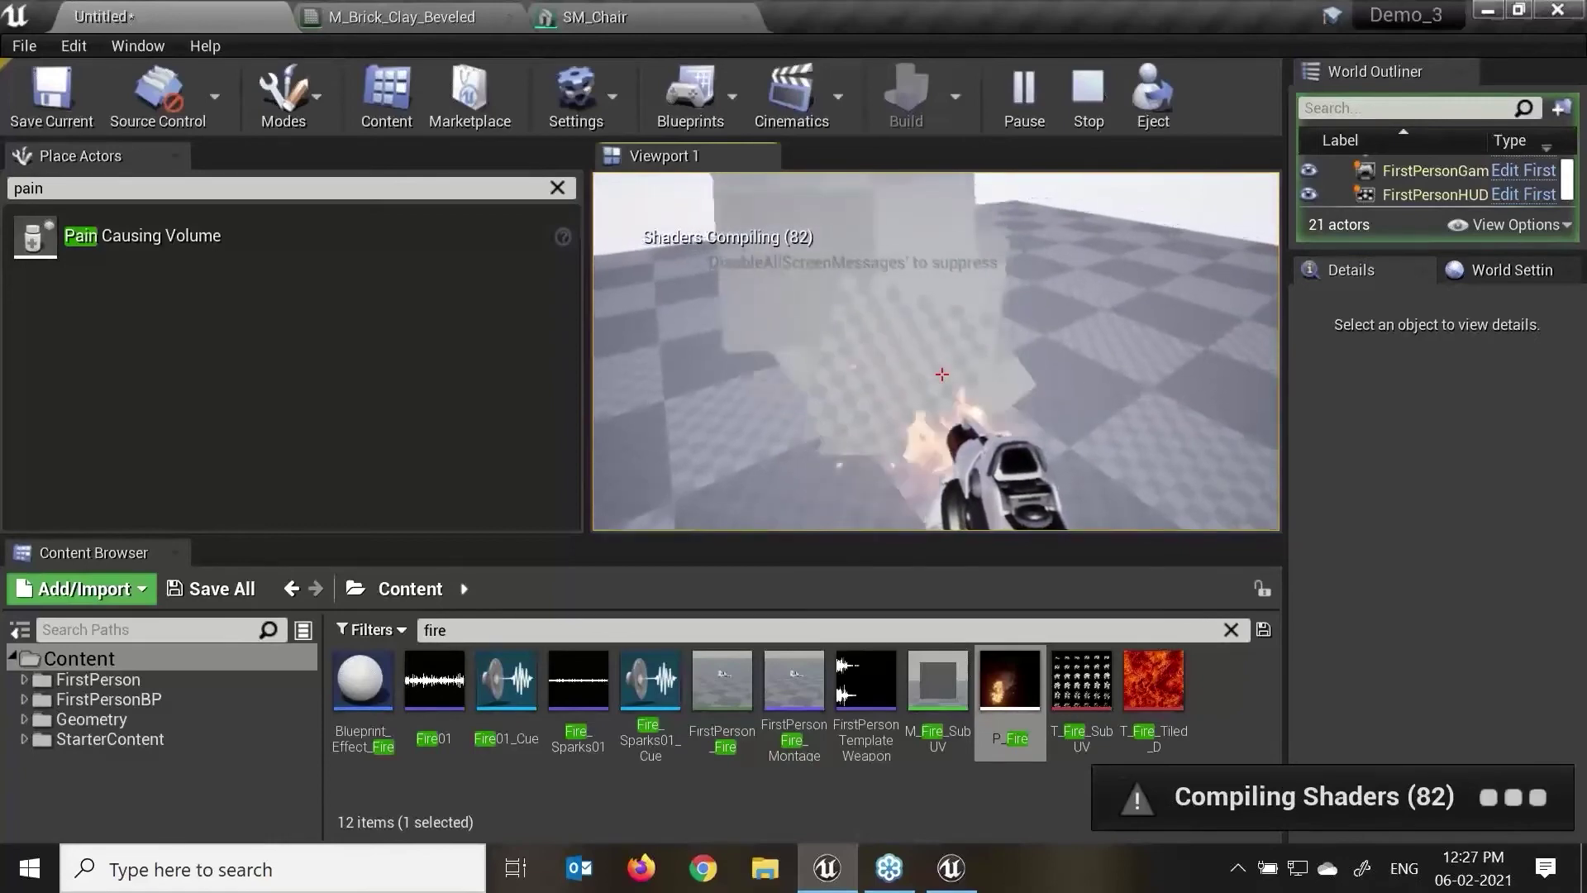
{"action": "key", "text": "Escape"}
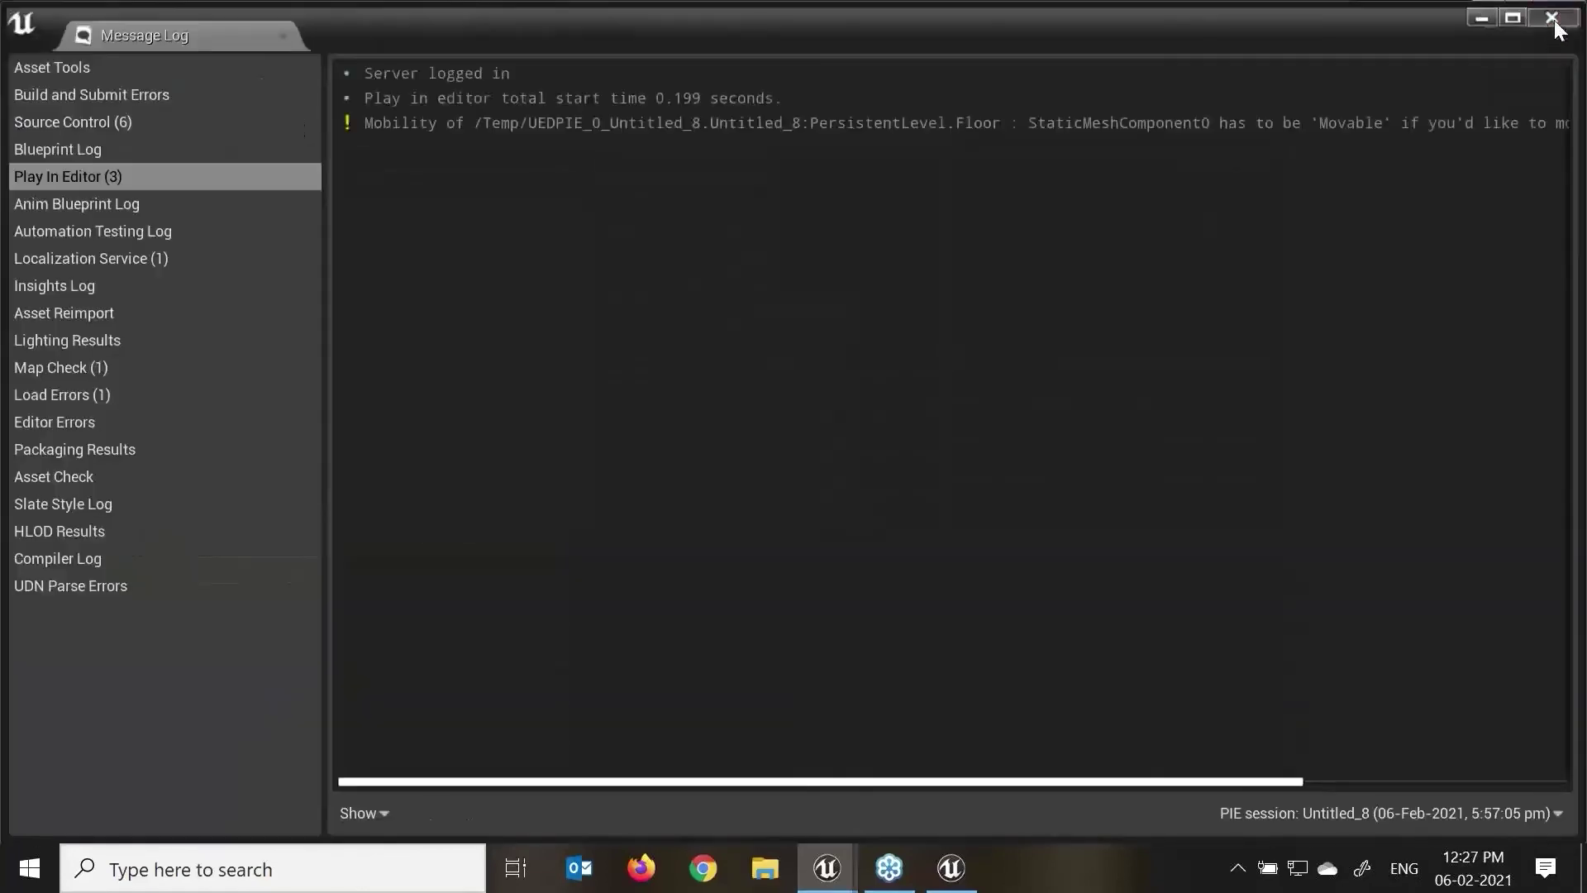
{"action": "left_click", "coordinate": [1554, 20]}
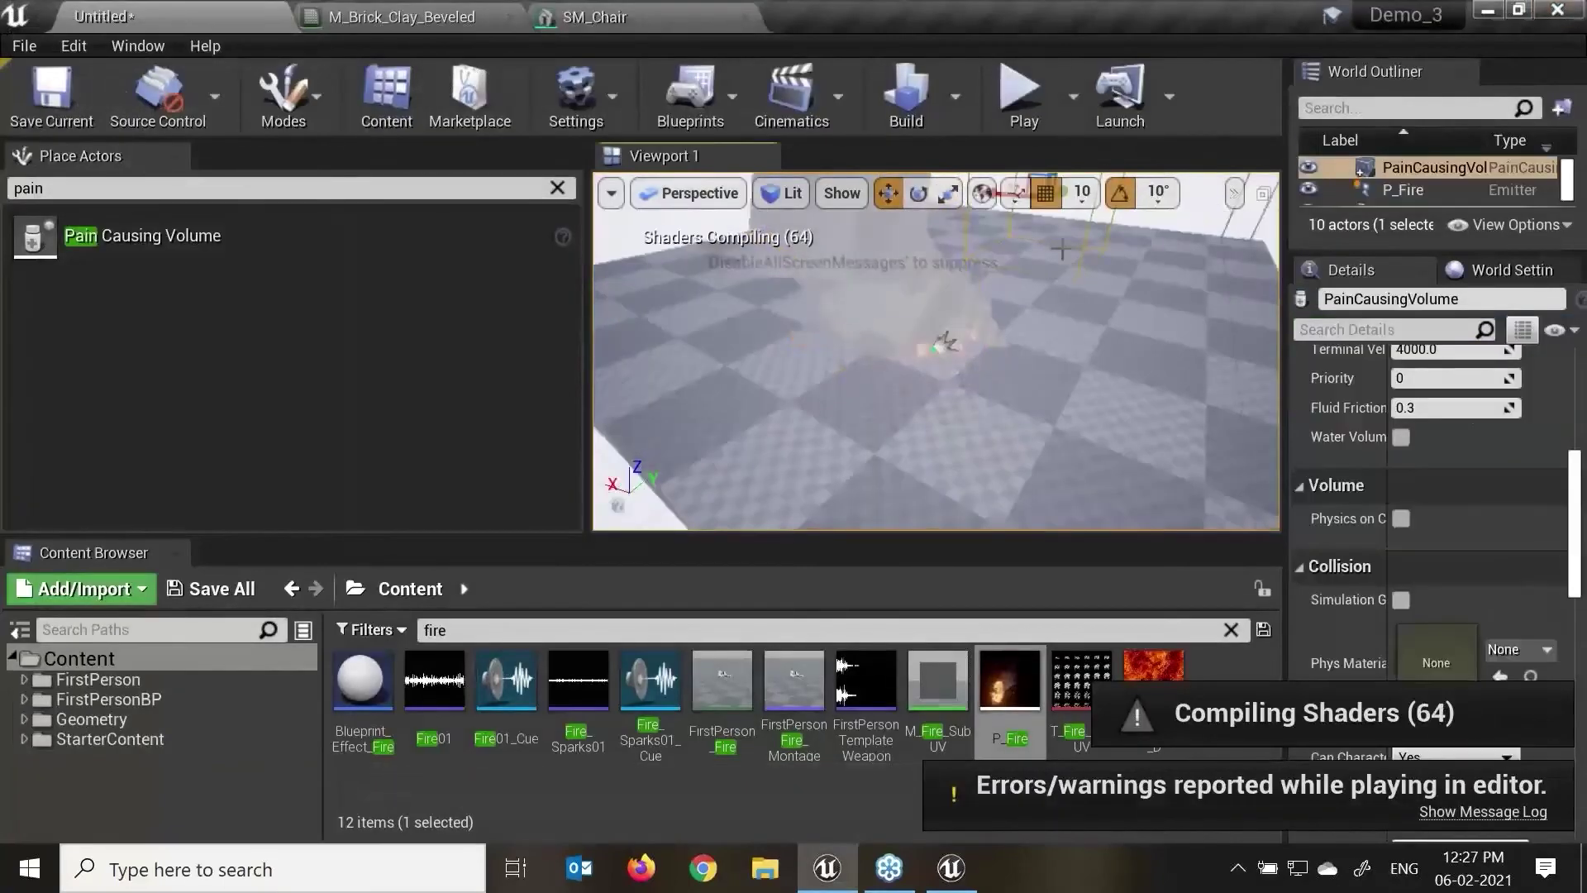
Step: Move the Pain Causing Volume over the fire so it encloses the flames, at about X -140, Y -260, Z 120
{"action": "key", "text": "f"}
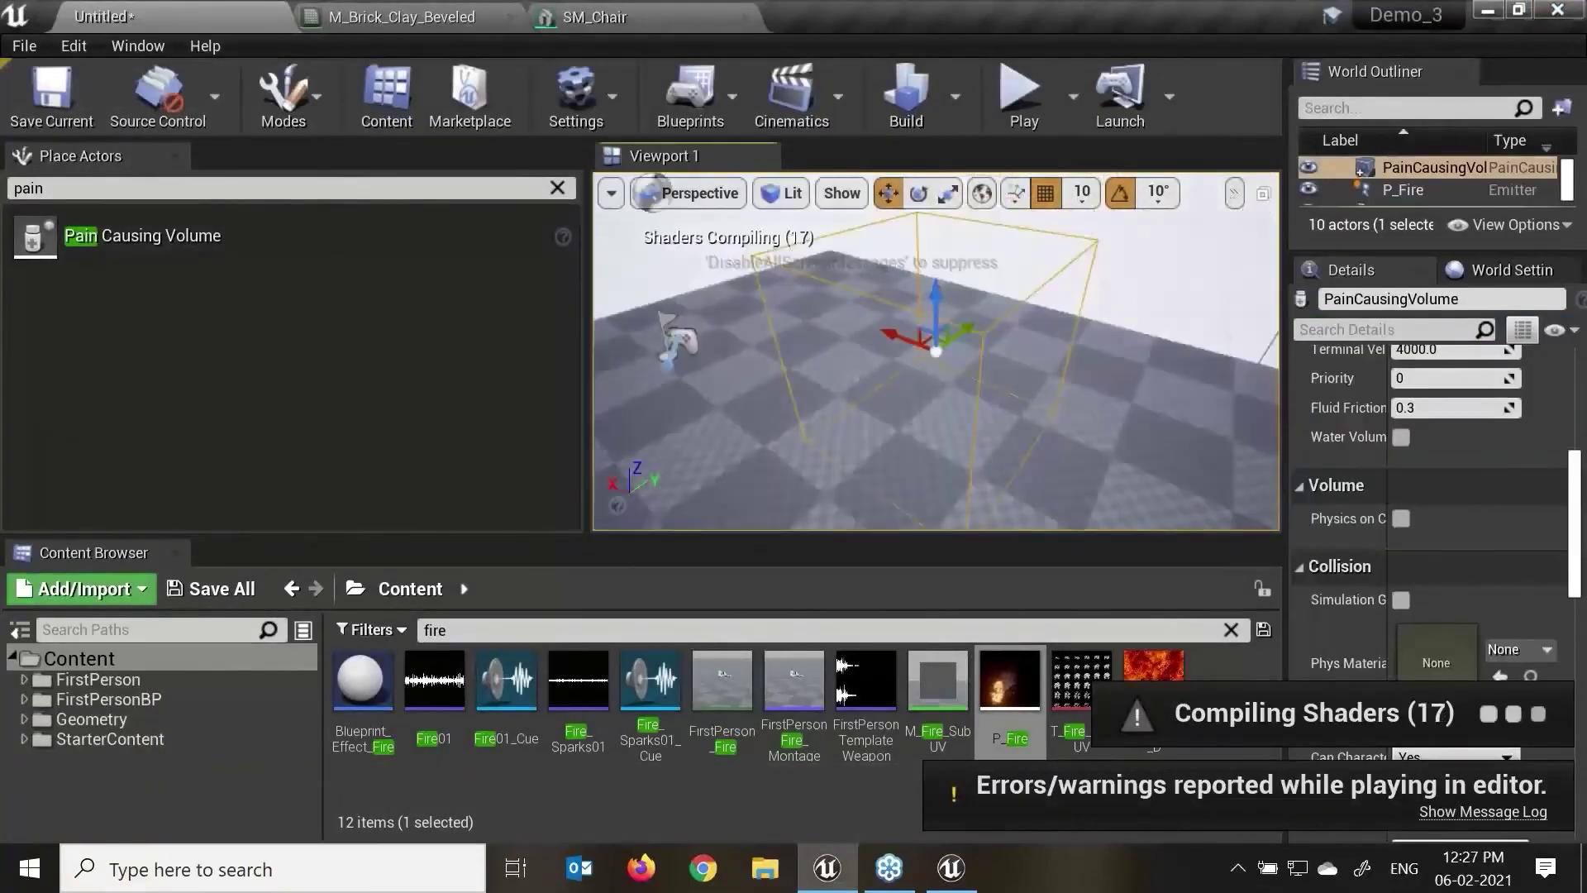
{"action": "scroll", "coordinate": [1070, 514], "scroll_direction": "down", "scroll_amount": 5}
{"action": "left_click_drag", "start_coordinate": [962, 330], "coordinate": [762, 494]}
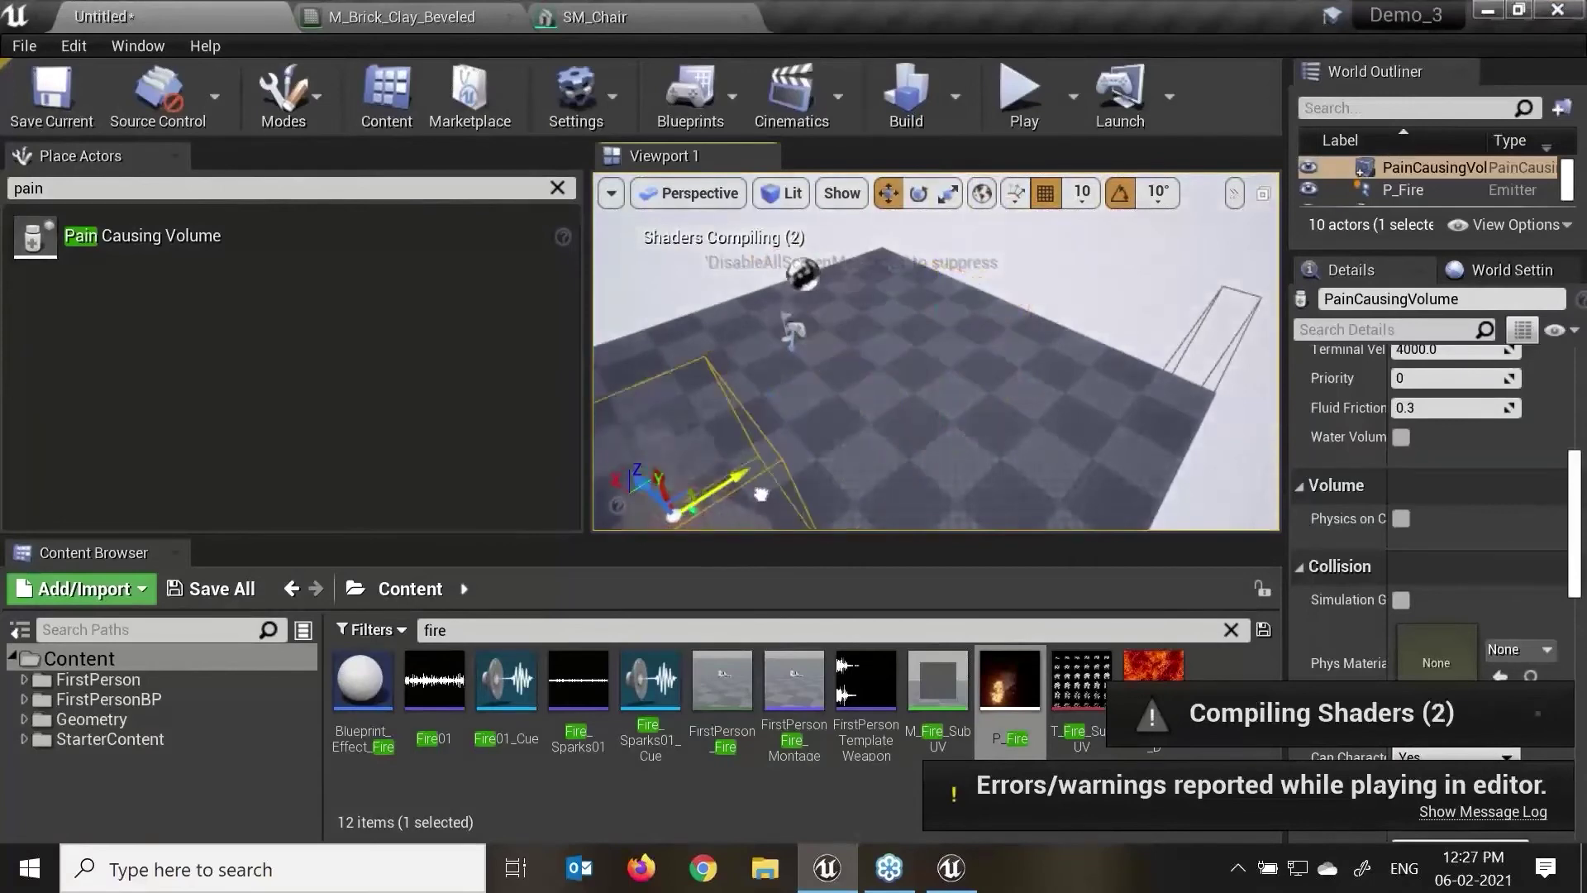
{"action": "key", "text": "f"}
{"action": "left_click_drag", "start_coordinate": [914, 489], "coordinate": [967, 488], "text": "alt"}
{"action": "left_click_drag", "start_coordinate": [934, 362], "coordinate": [919, 357]}
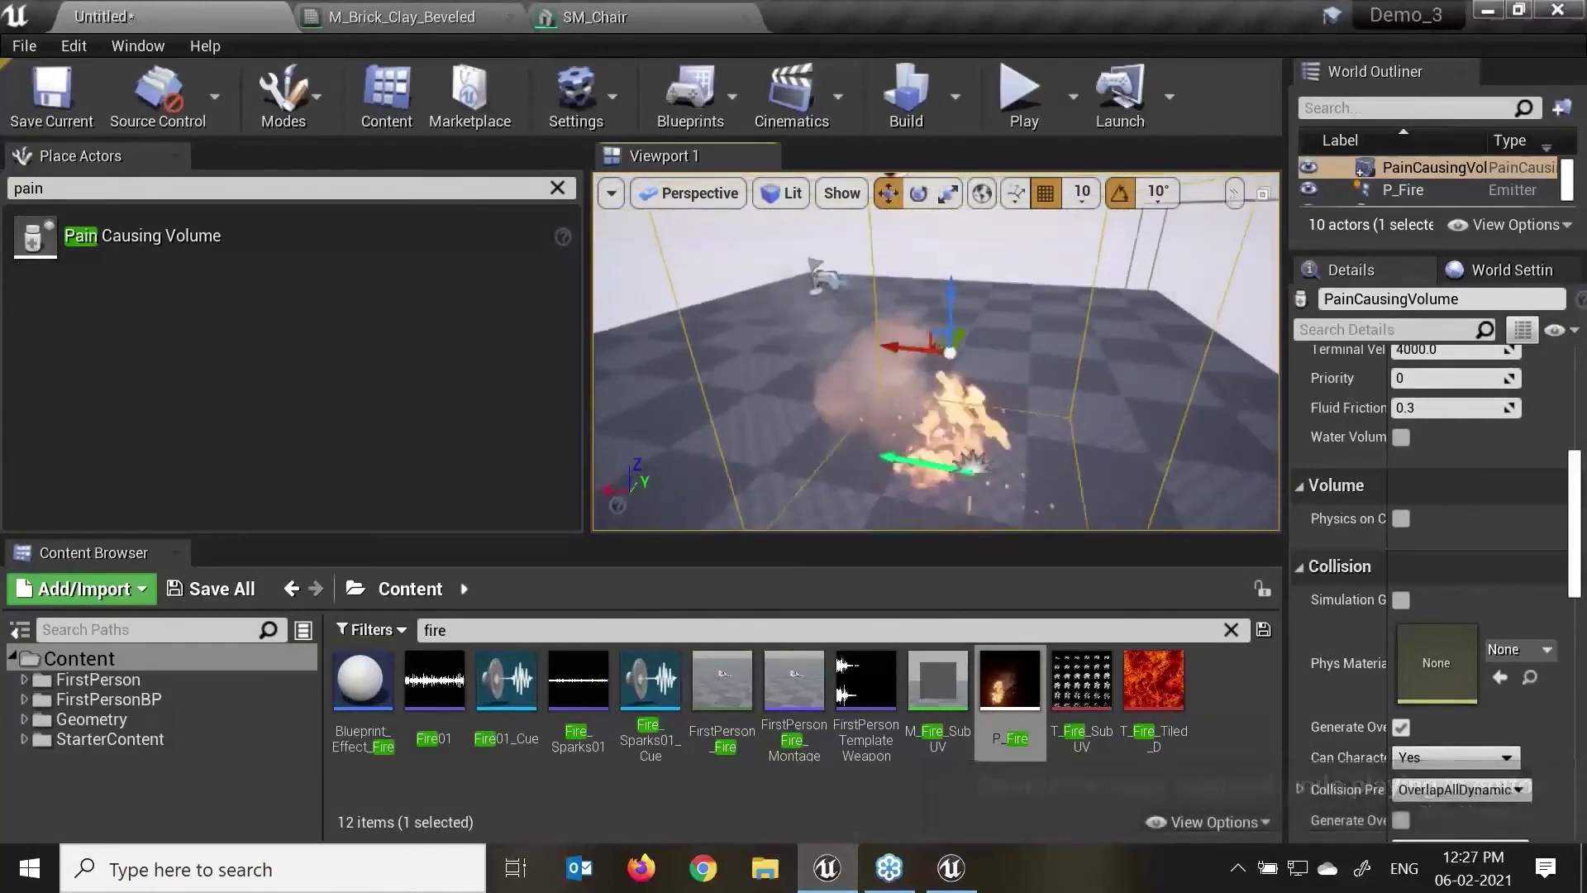
{"action": "right_click_drag", "start_coordinate": [1181, 465], "coordinate": [1180, 466], "text": "alt"}
{"action": "left_click_drag", "start_coordinate": [1232, 276], "coordinate": [1232, 276], "text": "alt"}
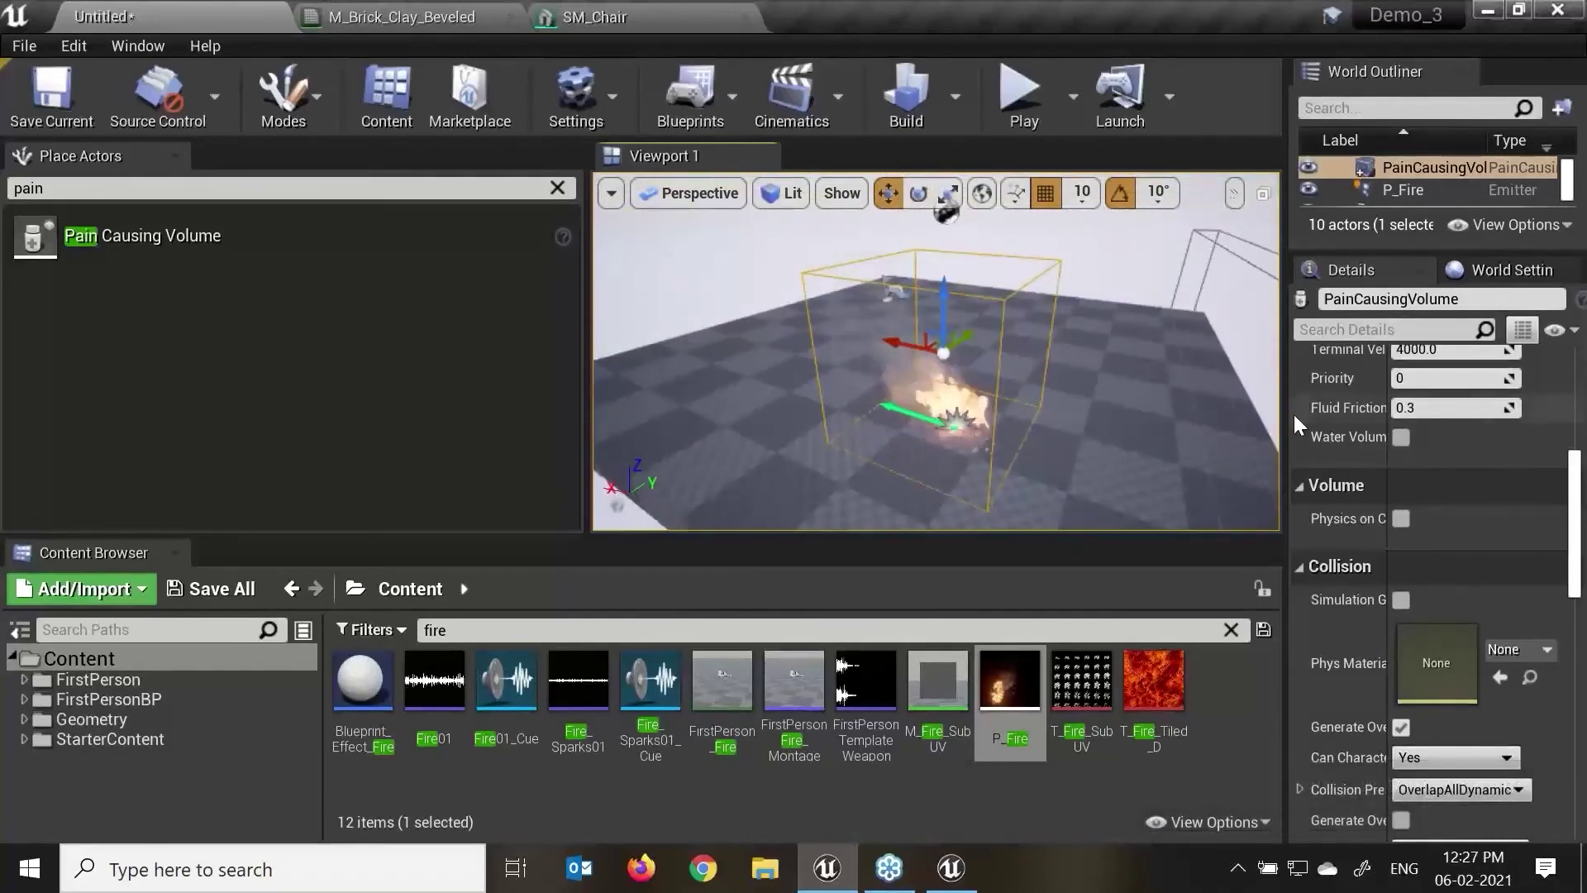
Step: Widen the details area and set the Pain Causing Volume's Damage Per Sec to 2
{"action": "left_click_drag", "start_coordinate": [1286, 413], "coordinate": [1063, 407]}
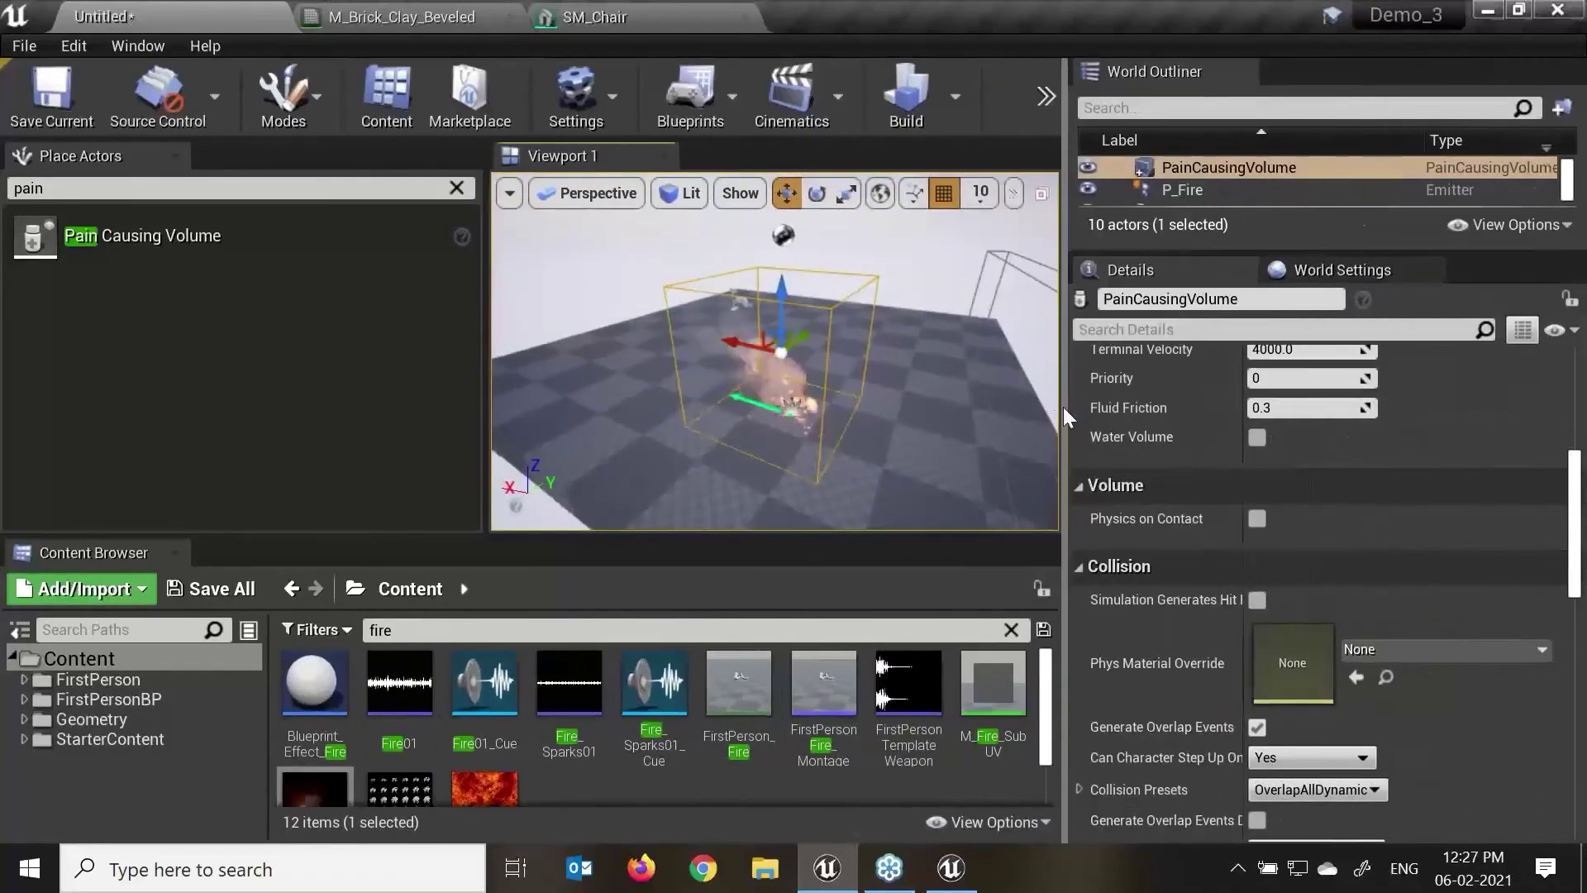
{"action": "scroll", "coordinate": [1122, 684], "scroll_direction": "up", "scroll_amount": 5}
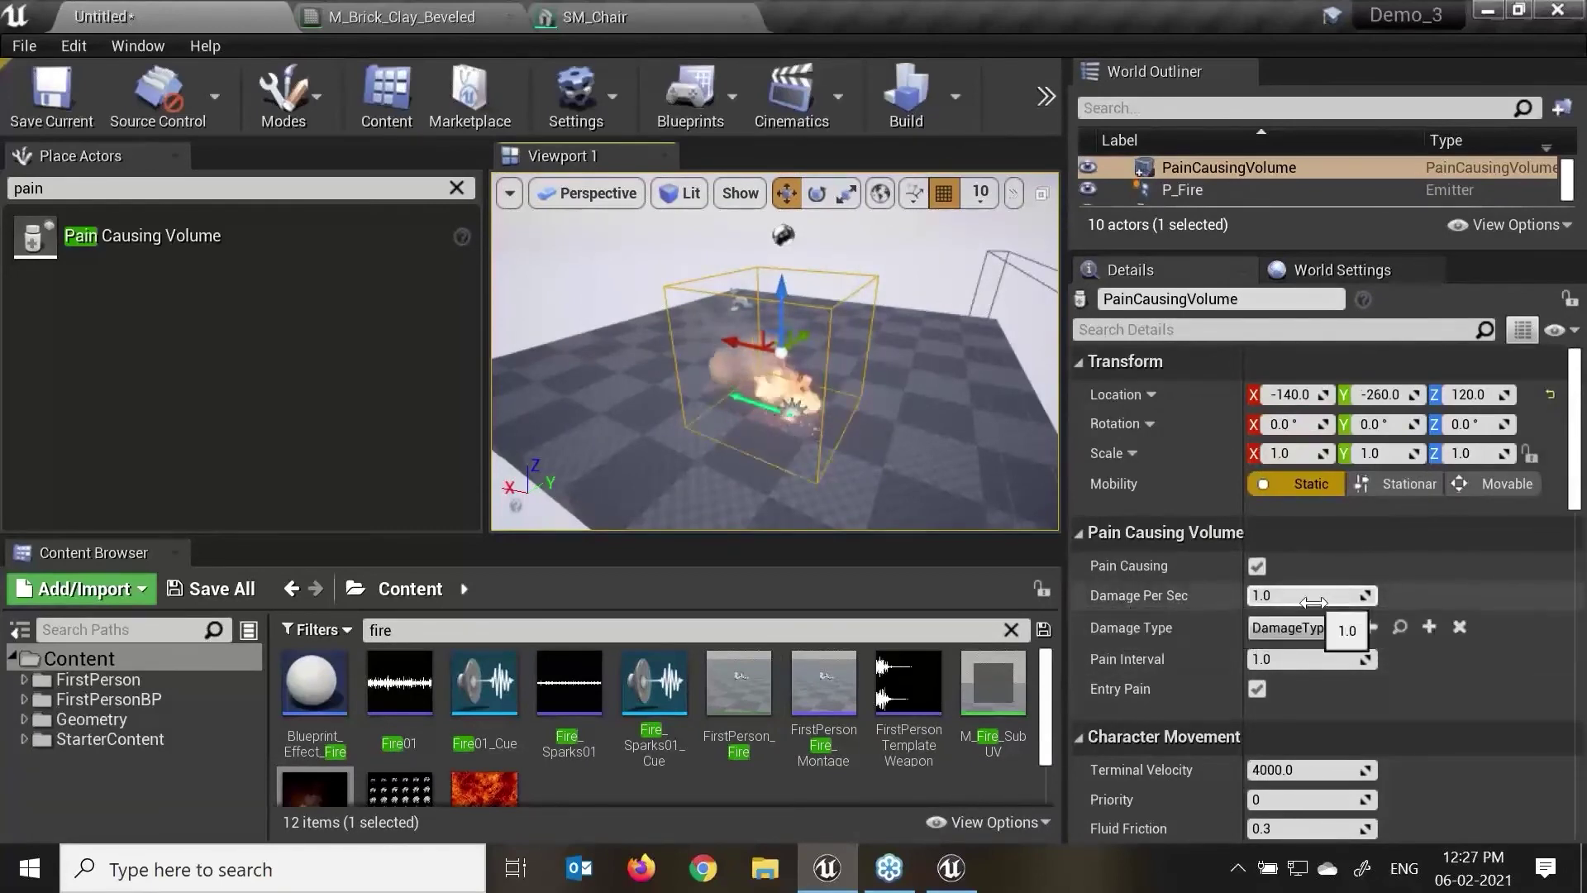
{"action": "left_click", "coordinate": [1284, 596]}
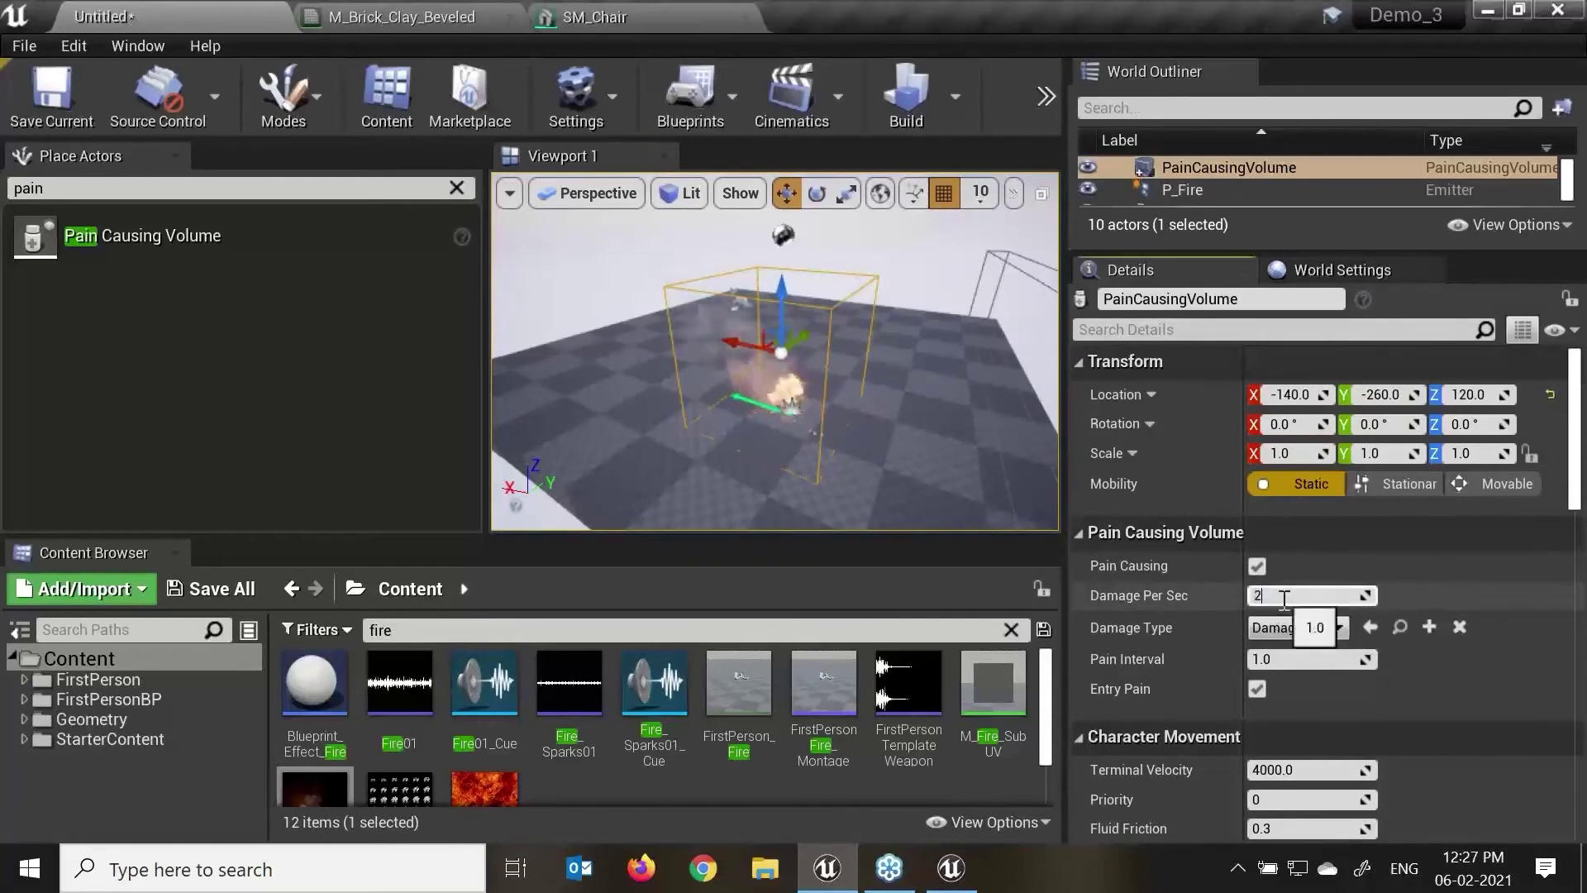
{"action": "type", "text": "2"}
{"action": "key", "text": "Return"}
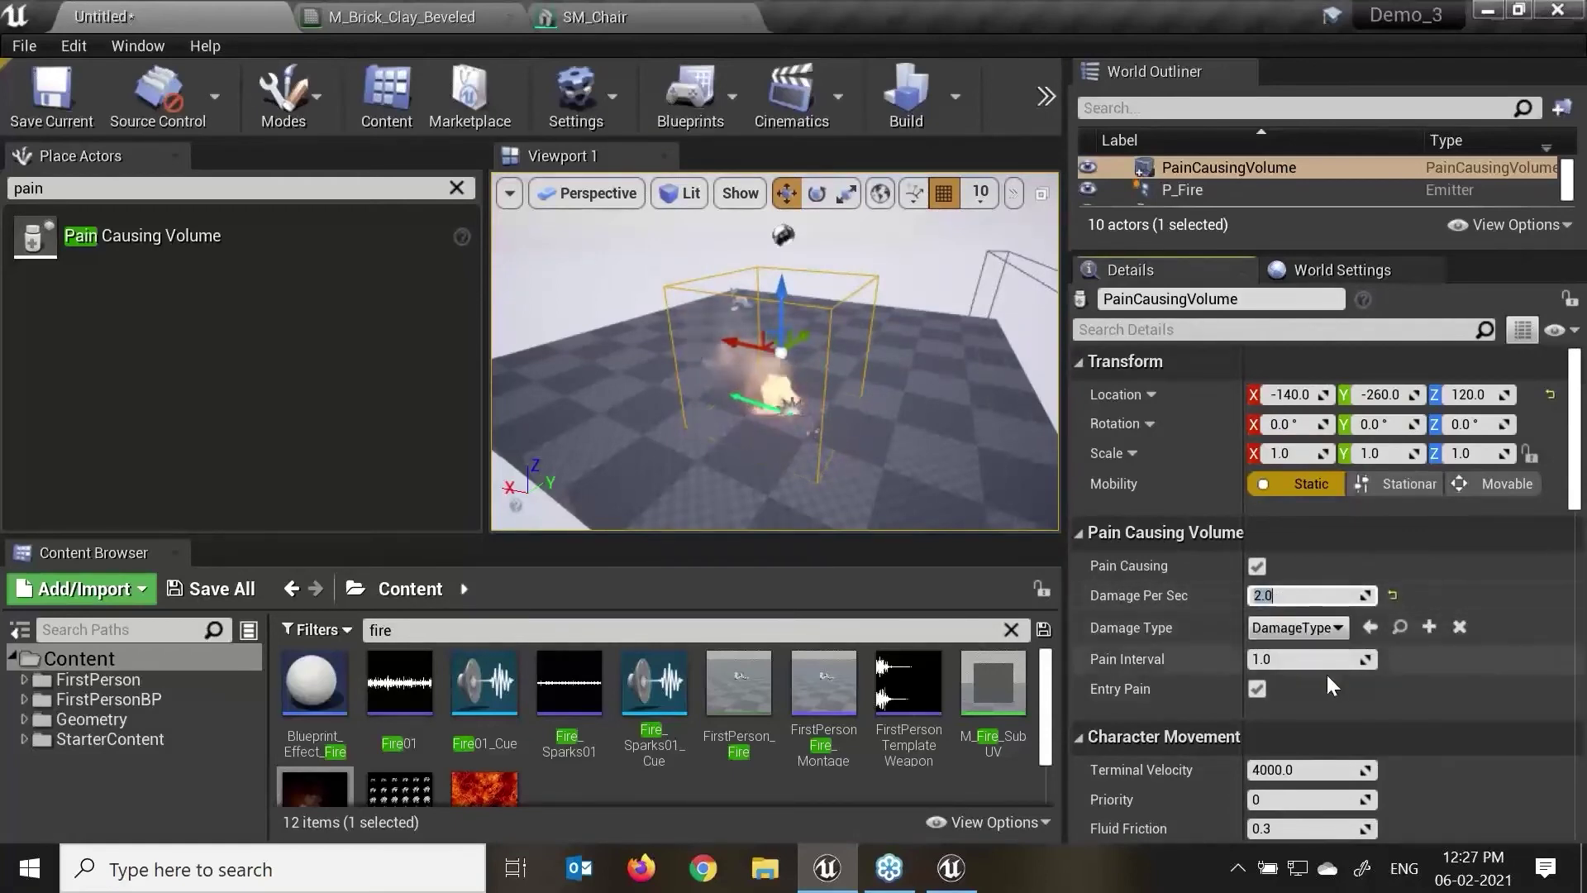
Step: Set the Pain Causing Volume's Pain Interval to 2, keeping Entry Pain enabled
{"action": "left_click", "coordinate": [1257, 687]}
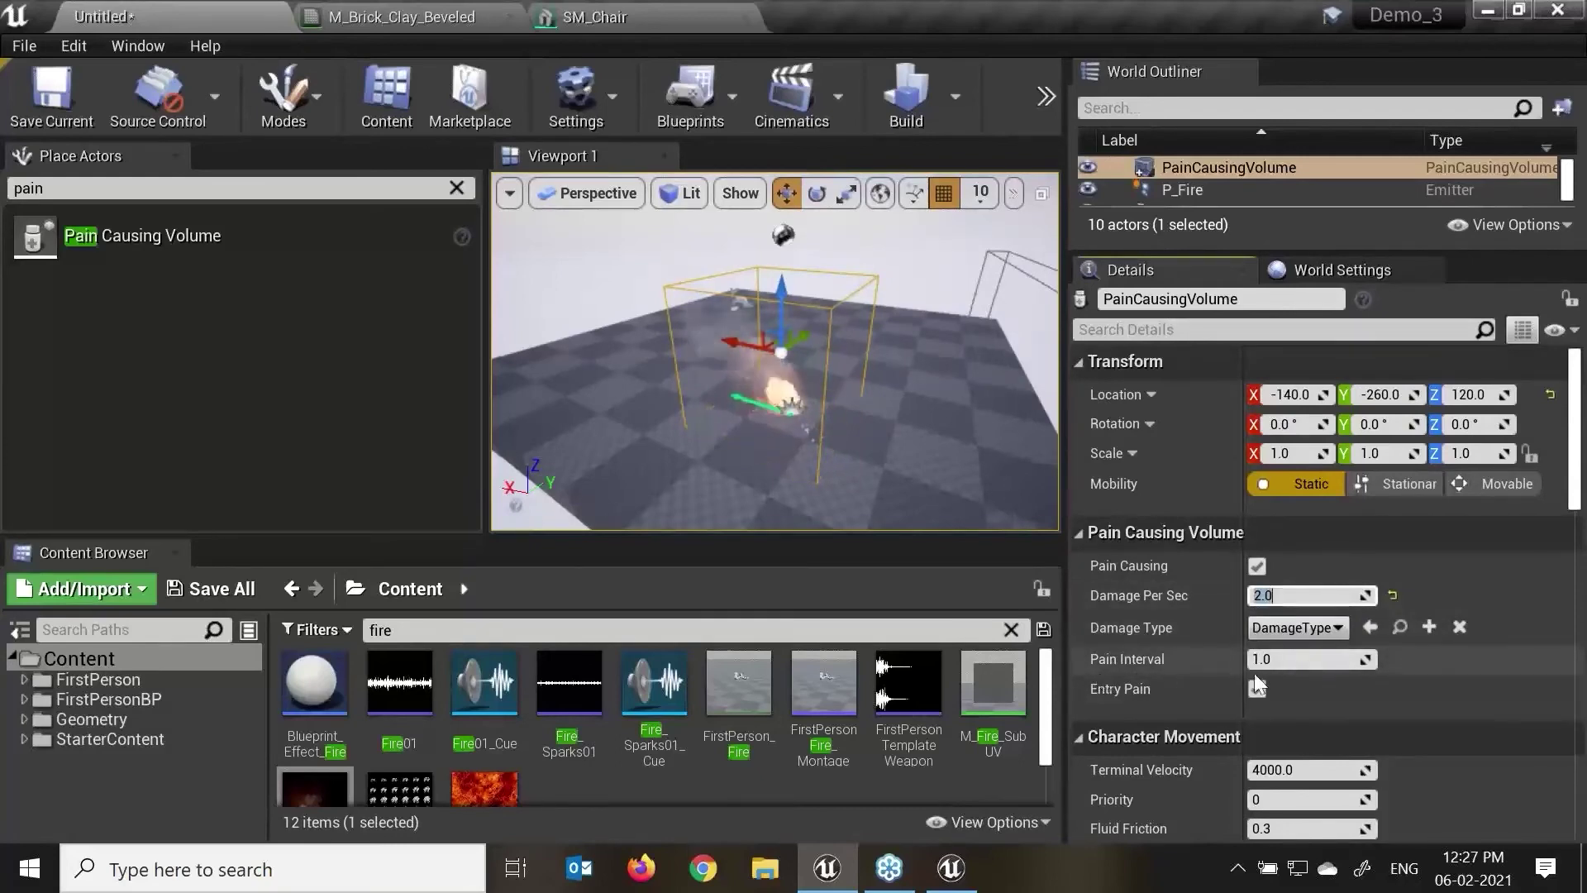
{"action": "left_click", "coordinate": [1304, 658]}
{"action": "type", "text": "23"}
{"action": "key", "text": "Return"}
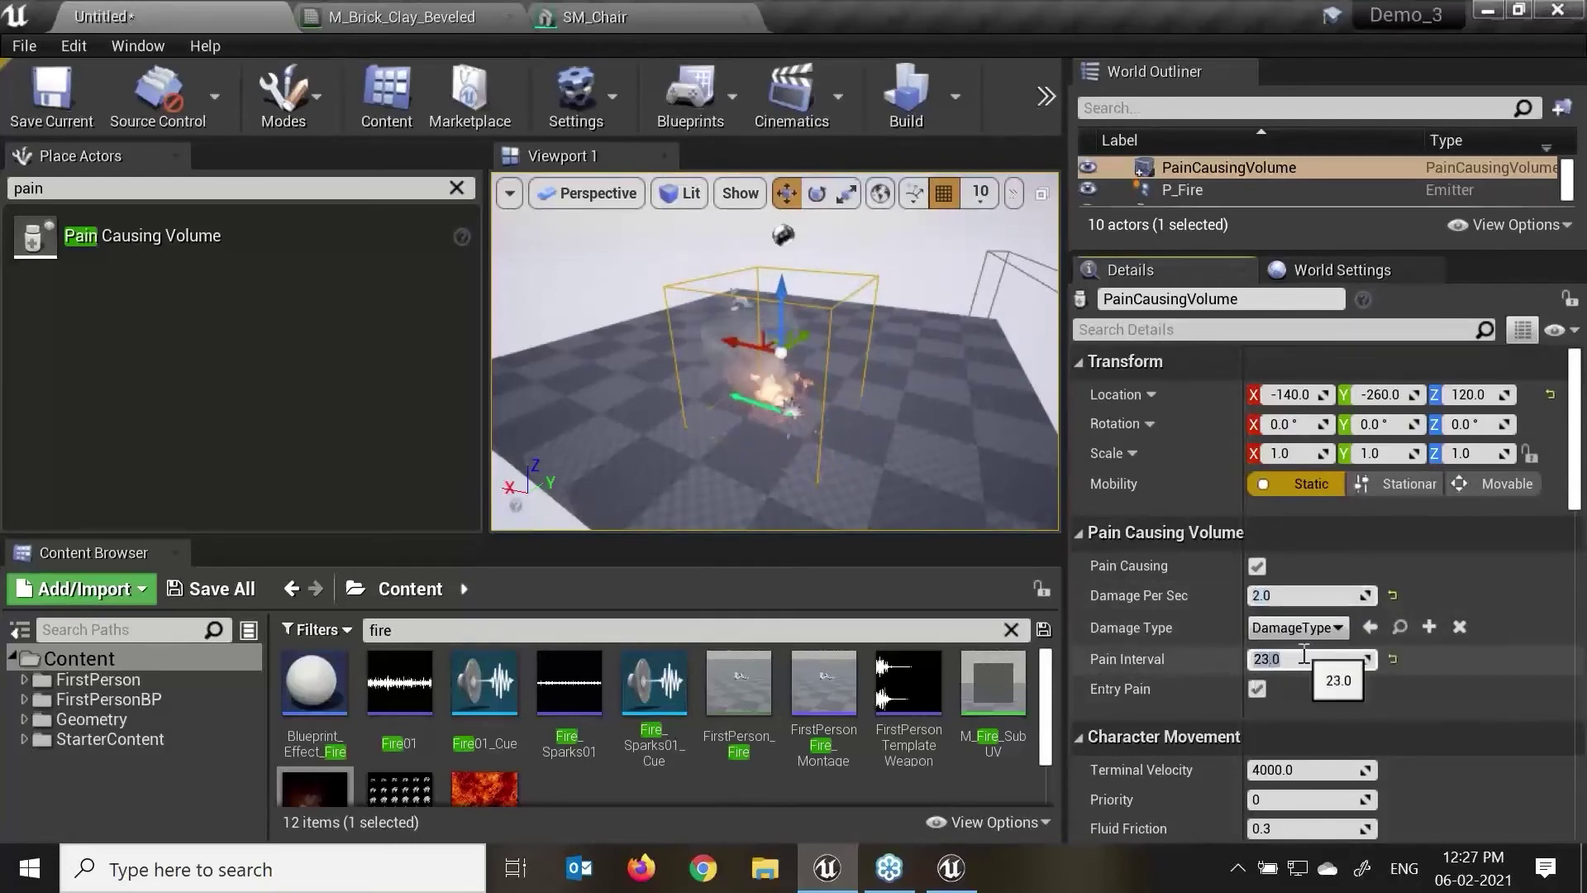
{"action": "type", "text": "2"}
{"action": "key", "text": "Return"}
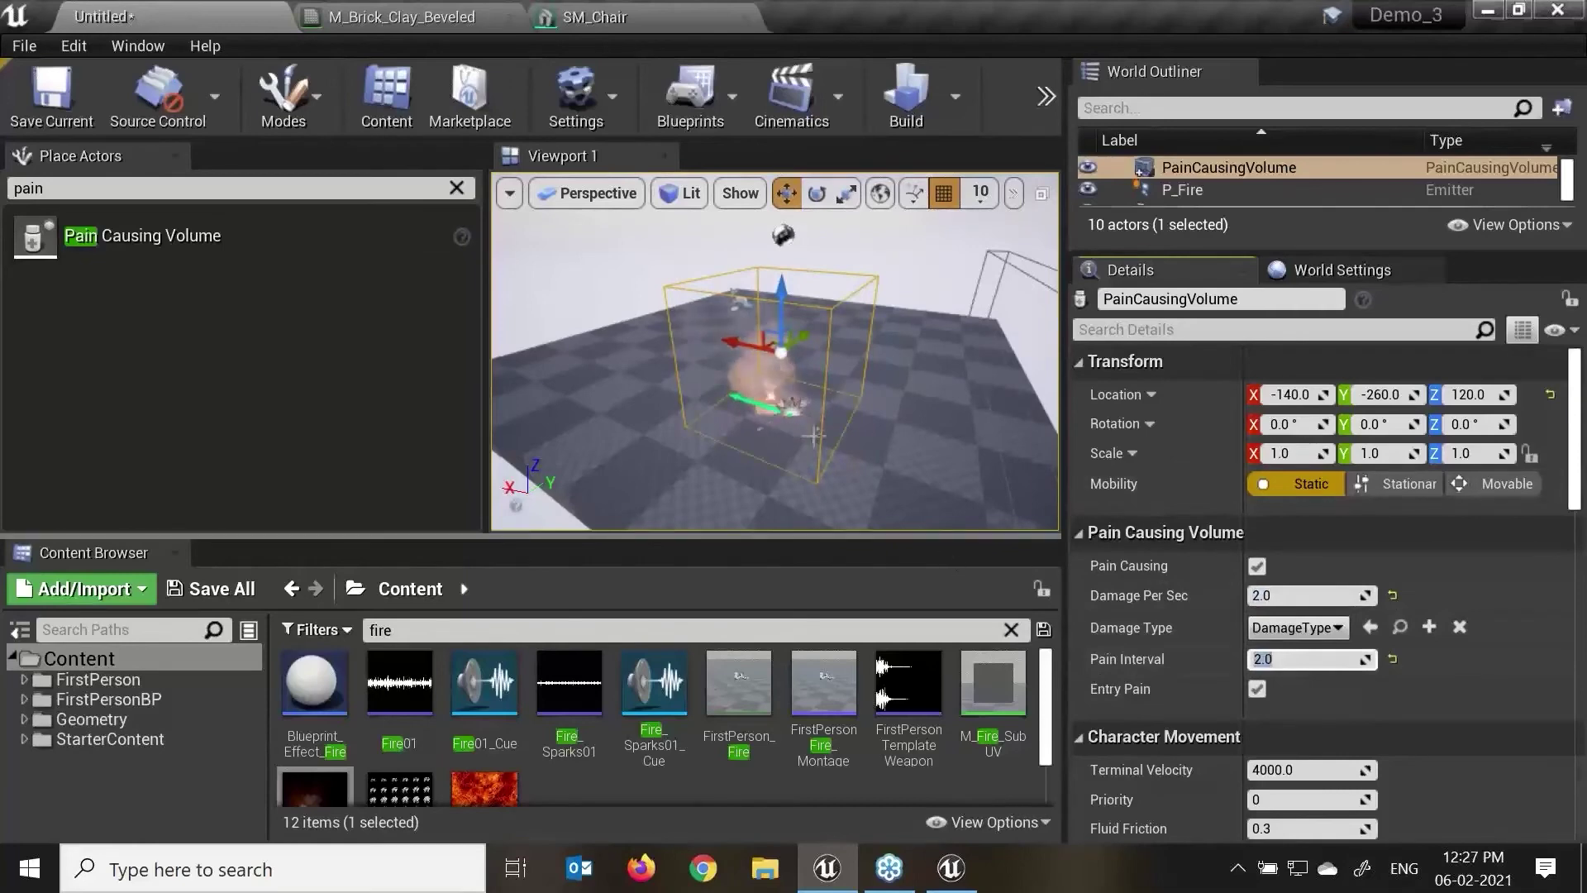
Step: Examine the Pain Causing Volume around the fire from several angles and distances
{"action": "left_click_drag", "start_coordinate": [977, 404], "coordinate": [776, 380], "text": "alt"}
{"action": "scroll", "coordinate": [774, 352], "scroll_direction": "up", "scroll_amount": 10}
{"action": "scroll", "coordinate": [776, 430], "scroll_direction": "down", "scroll_amount": 6}
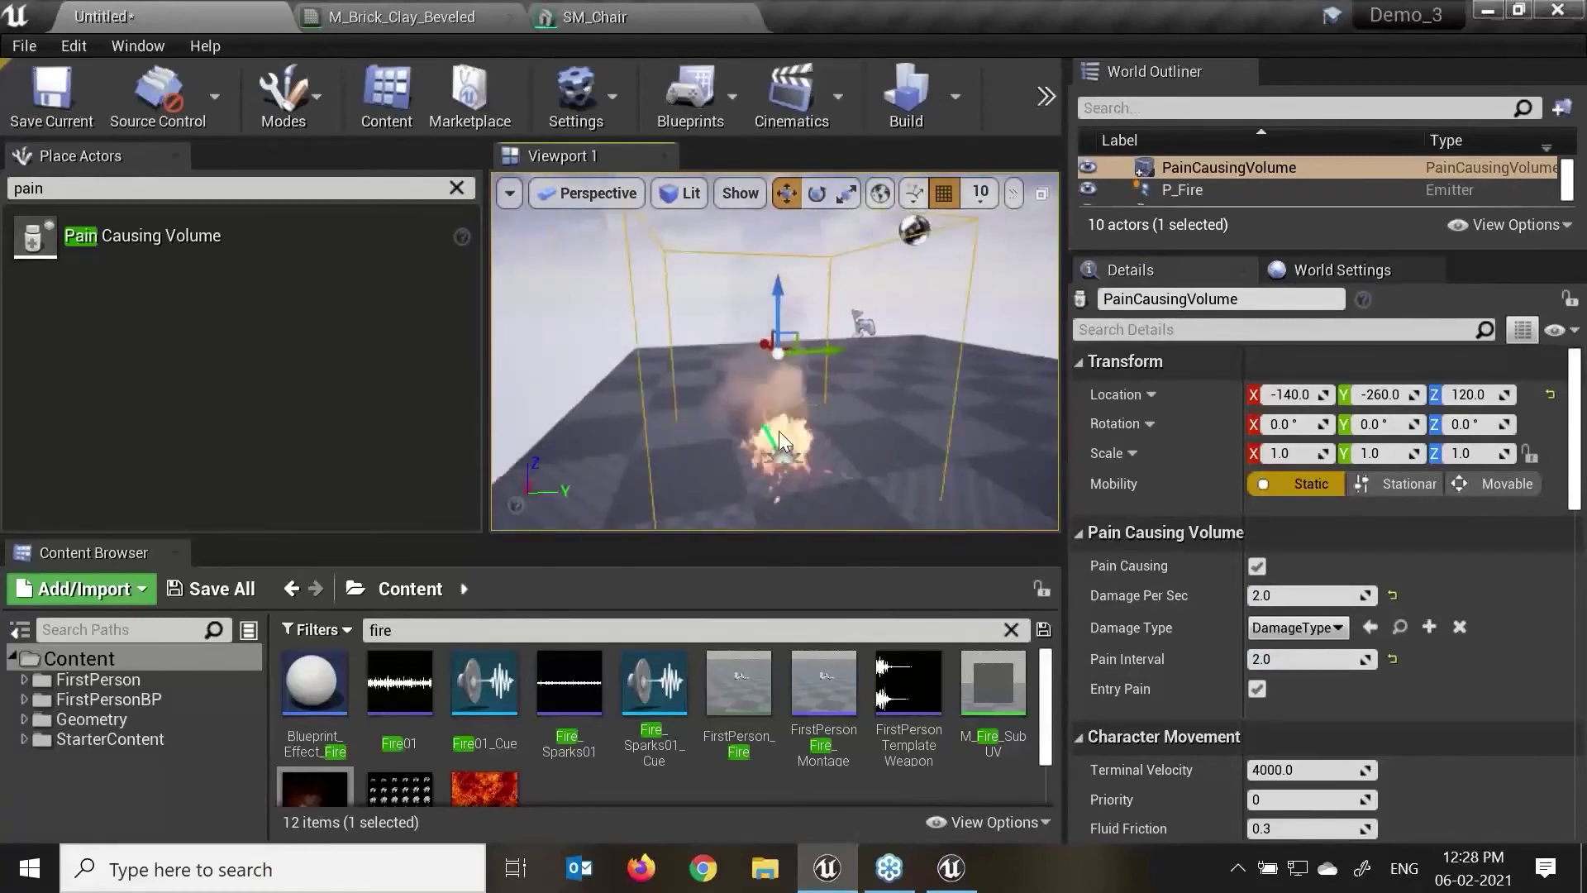
{"action": "scroll", "coordinate": [873, 310], "scroll_direction": "down", "scroll_amount": 4}
{"action": "left_click_drag", "start_coordinate": [873, 310], "coordinate": [1023, 351], "text": "alt"}
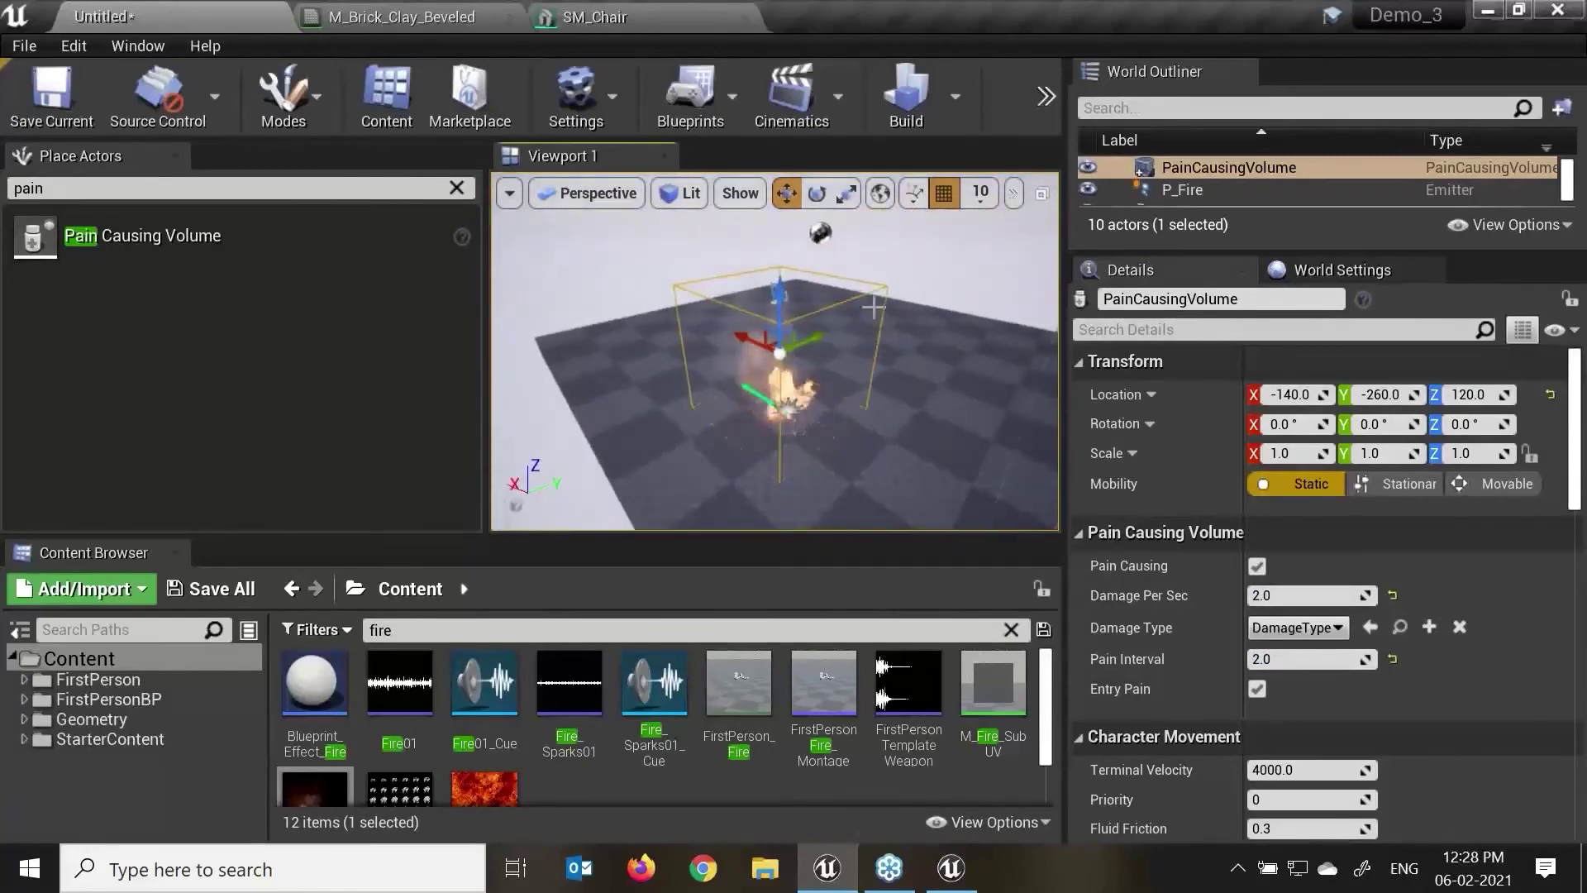
{"action": "left_click_drag", "start_coordinate": [896, 324], "coordinate": [895, 376], "text": "alt"}
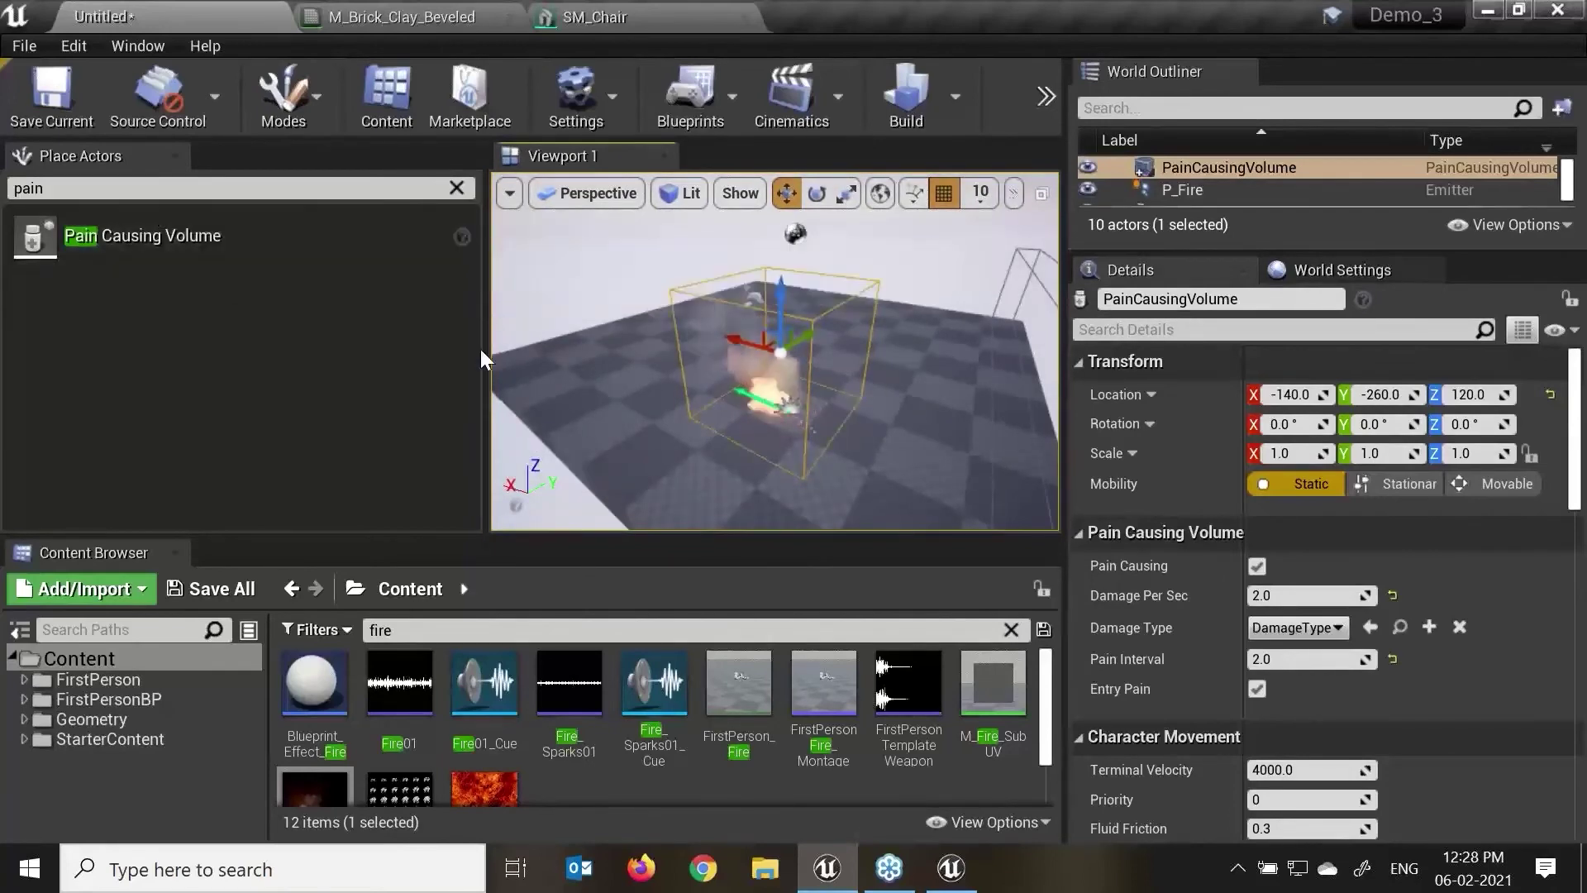
Step: Enlarge the viewport in width and height and frame the whole floor with the fire and its volume
{"action": "left_click_drag", "start_coordinate": [485, 358], "coordinate": [349, 364]}
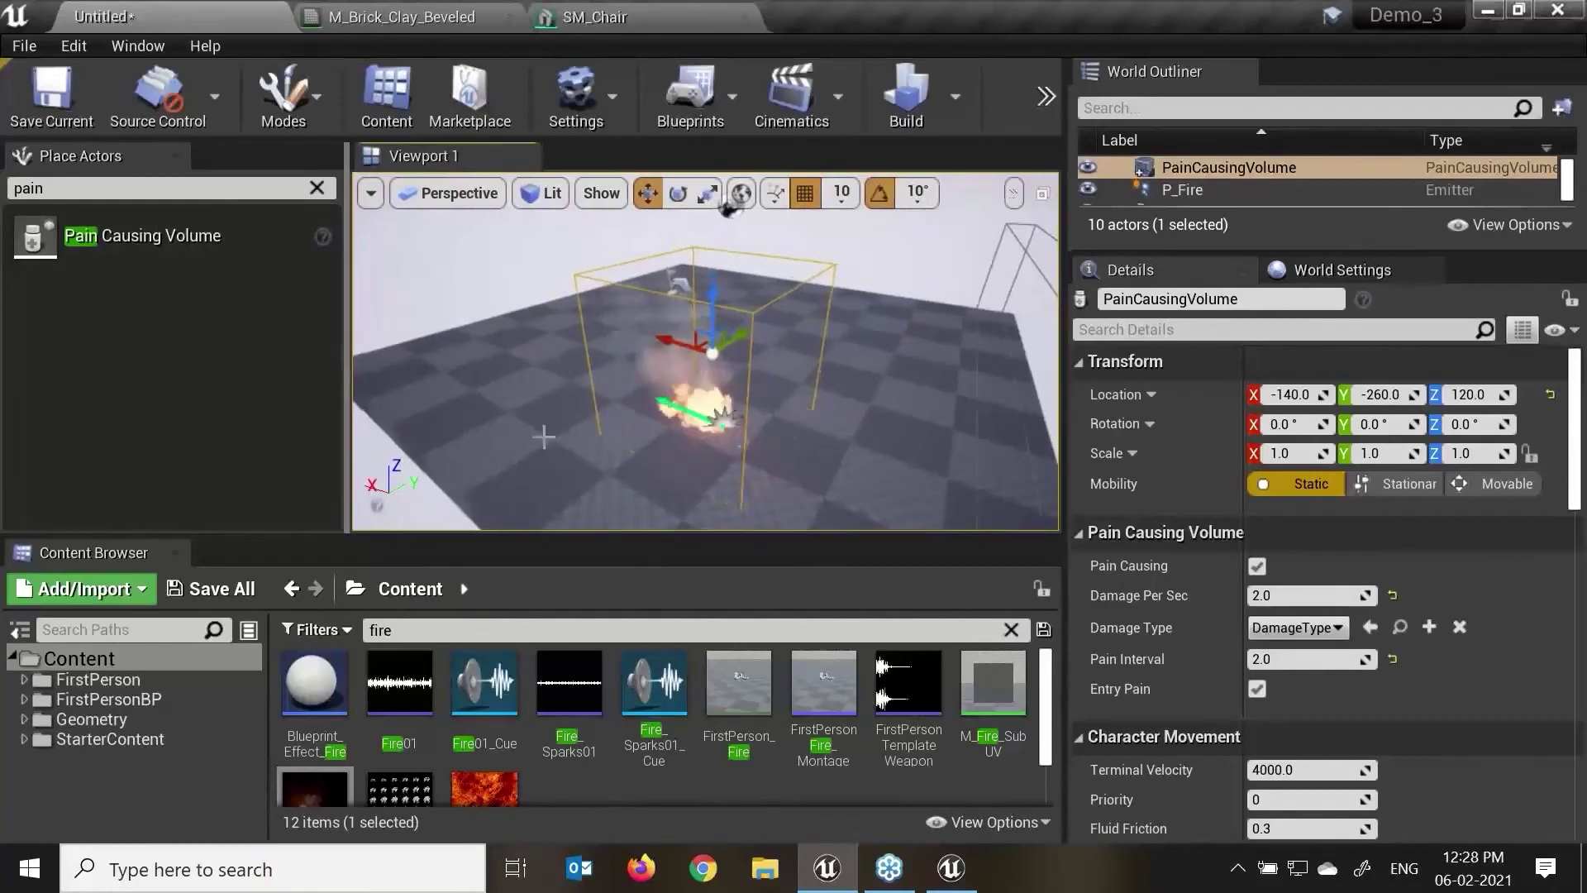
{"action": "left_click_drag", "start_coordinate": [633, 539], "coordinate": [636, 620]}
{"action": "scroll", "coordinate": [827, 516], "scroll_direction": "down", "scroll_amount": 3}
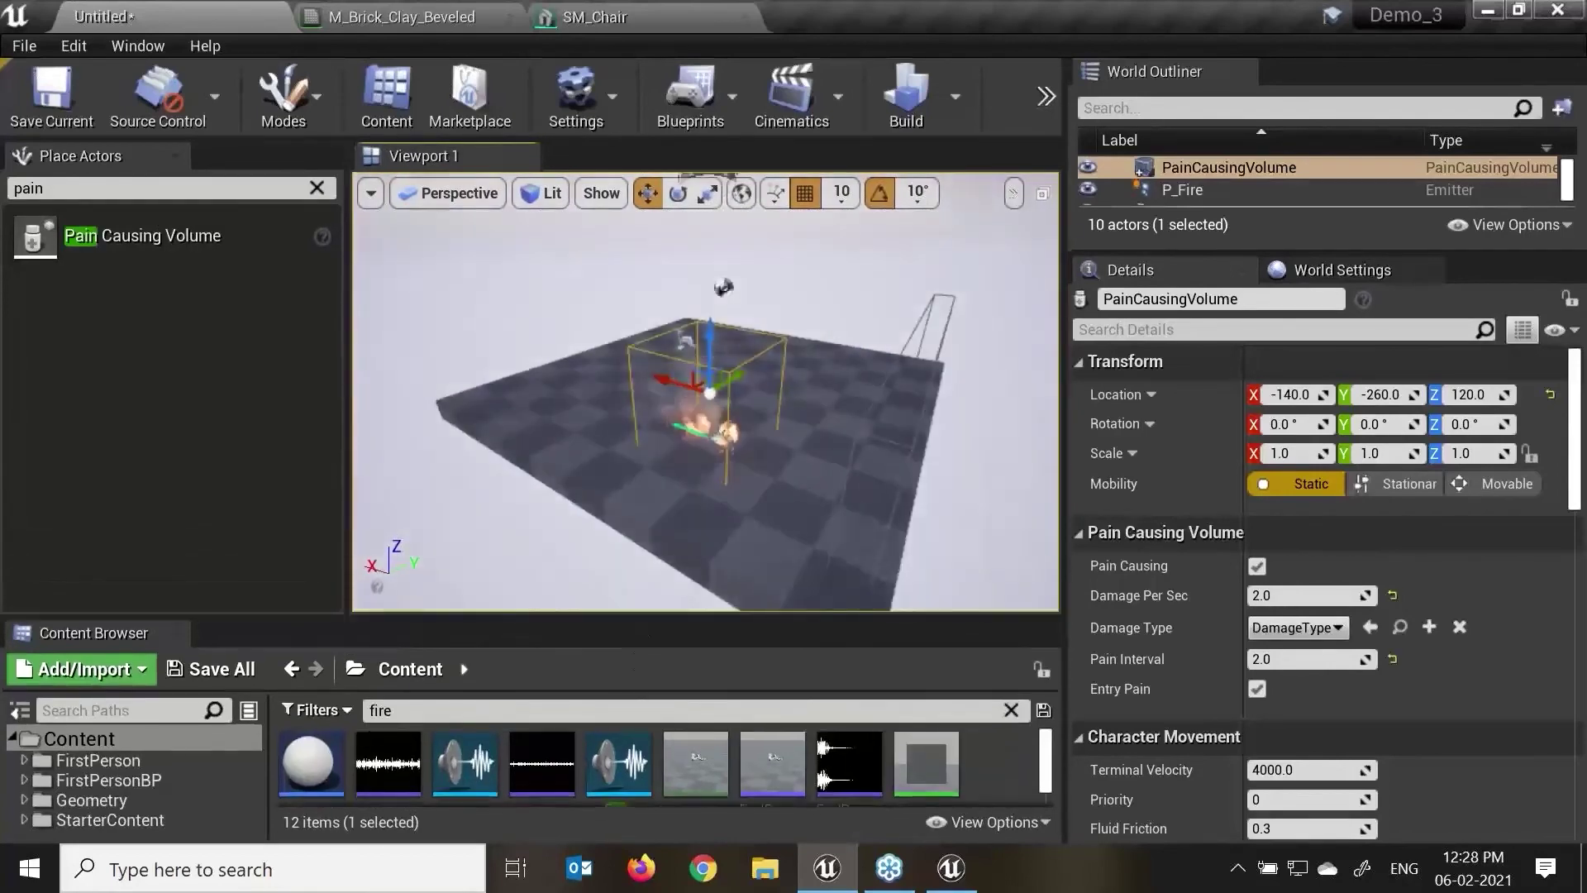
{"action": "left_click_drag", "start_coordinate": [852, 518], "coordinate": [733, 354], "text": "alt"}
{"action": "scroll", "coordinate": [758, 396], "scroll_direction": "up", "scroll_amount": 2}
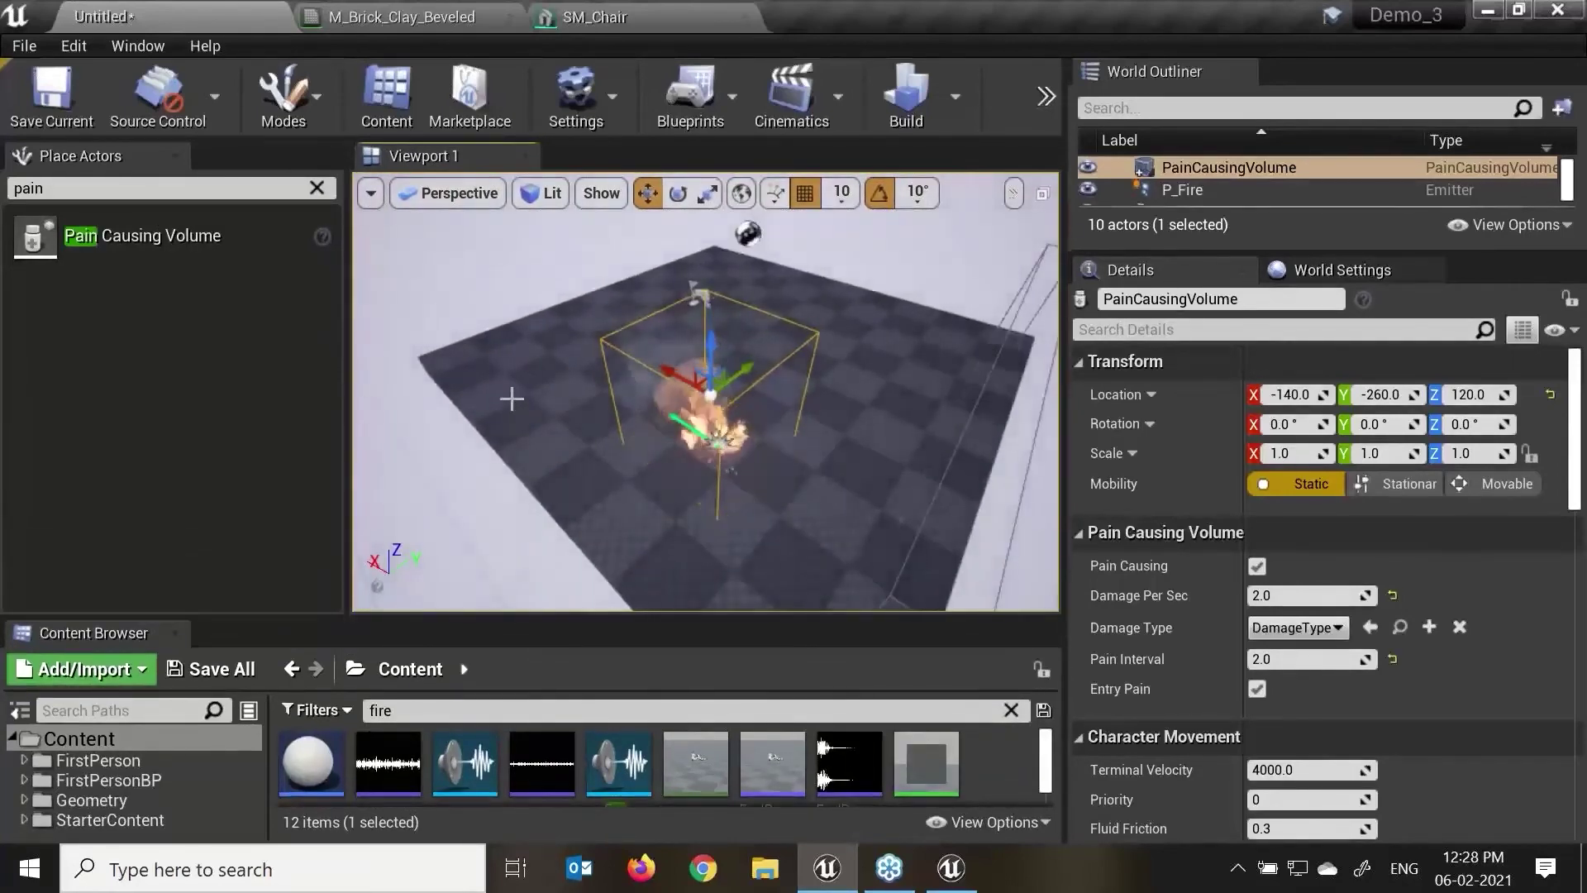
Step: Search the placeable actors for "kil", place a Kill Z Volume near the floor's edge beside the fire, and clear the search
{"action": "key", "text": "ctrl+a"}
{"action": "key", "text": "BackSpace"}
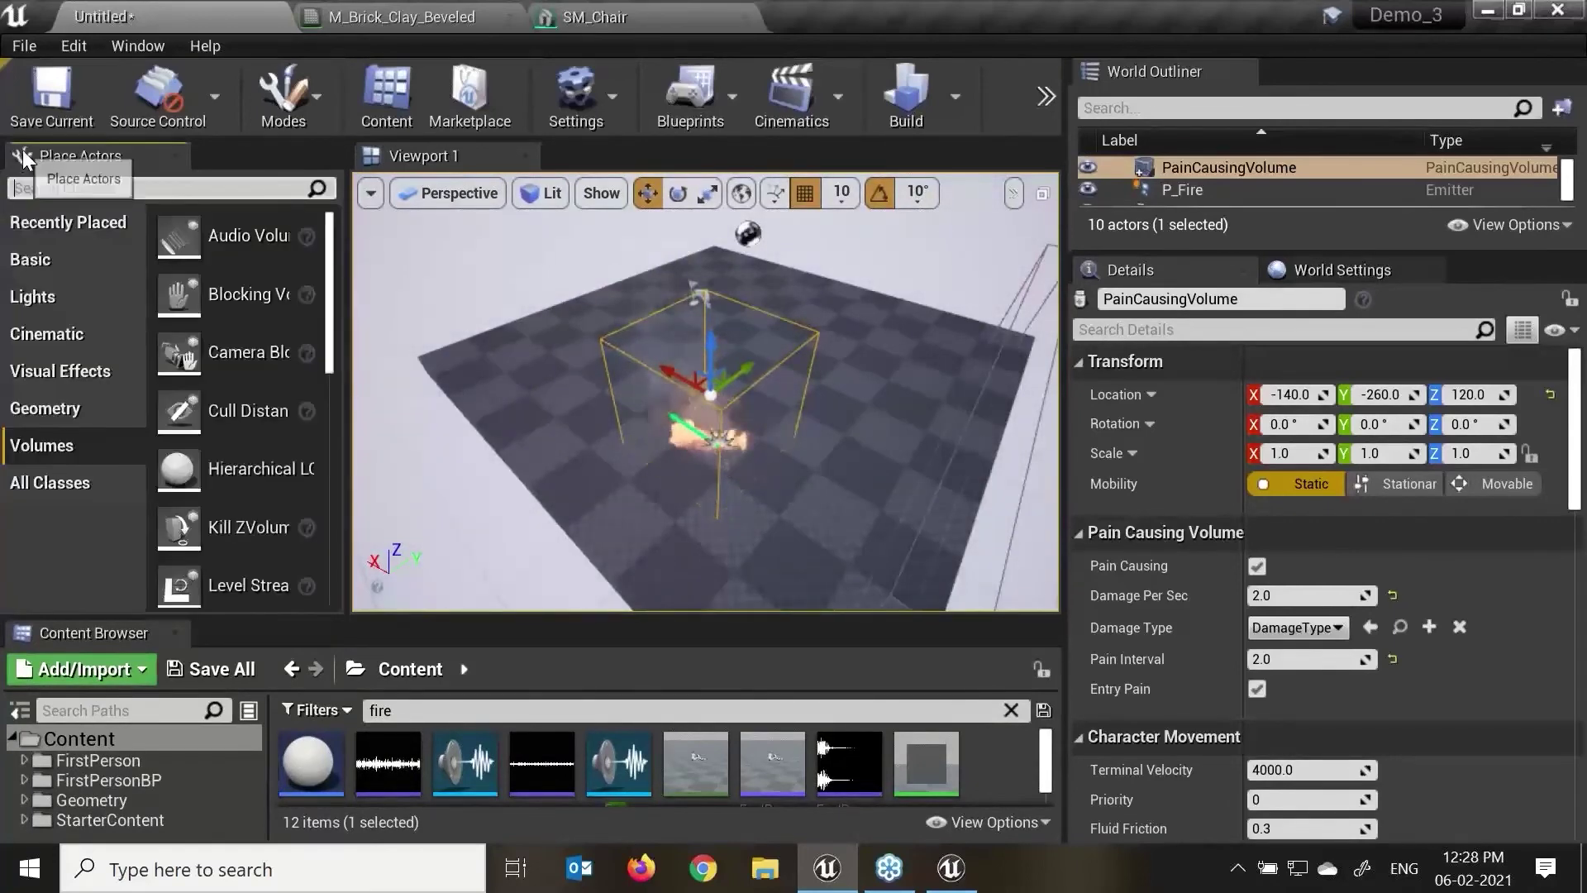
{"action": "type", "text": "kil"}
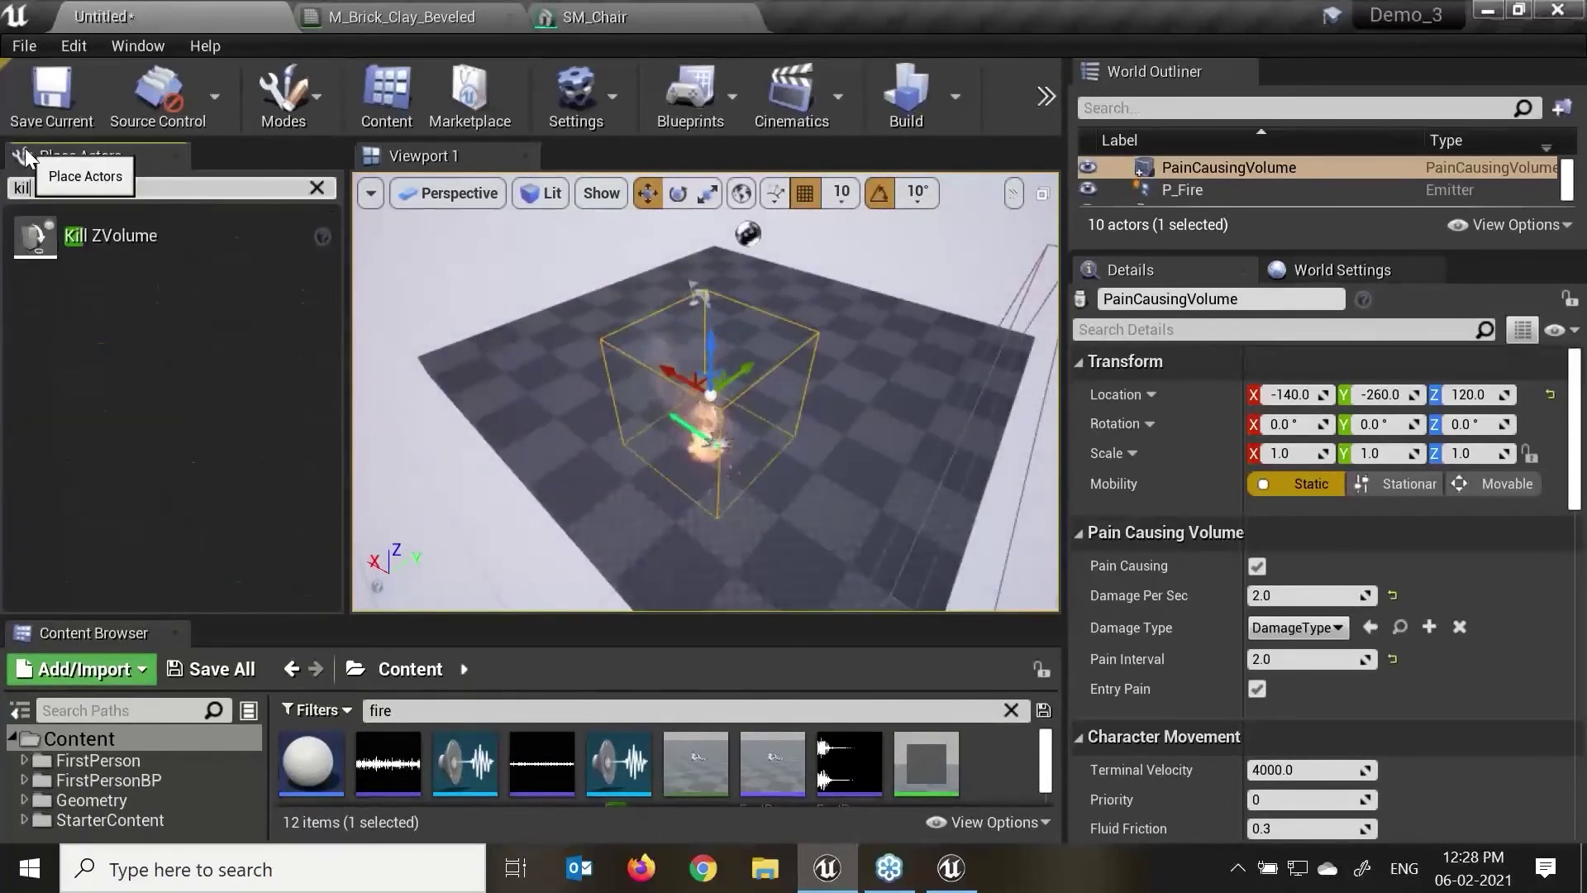
{"action": "left_click_drag", "start_coordinate": [99, 237], "coordinate": [605, 375]}
{"action": "left_click_drag", "start_coordinate": [672, 449], "coordinate": [708, 443], "text": "alt"}
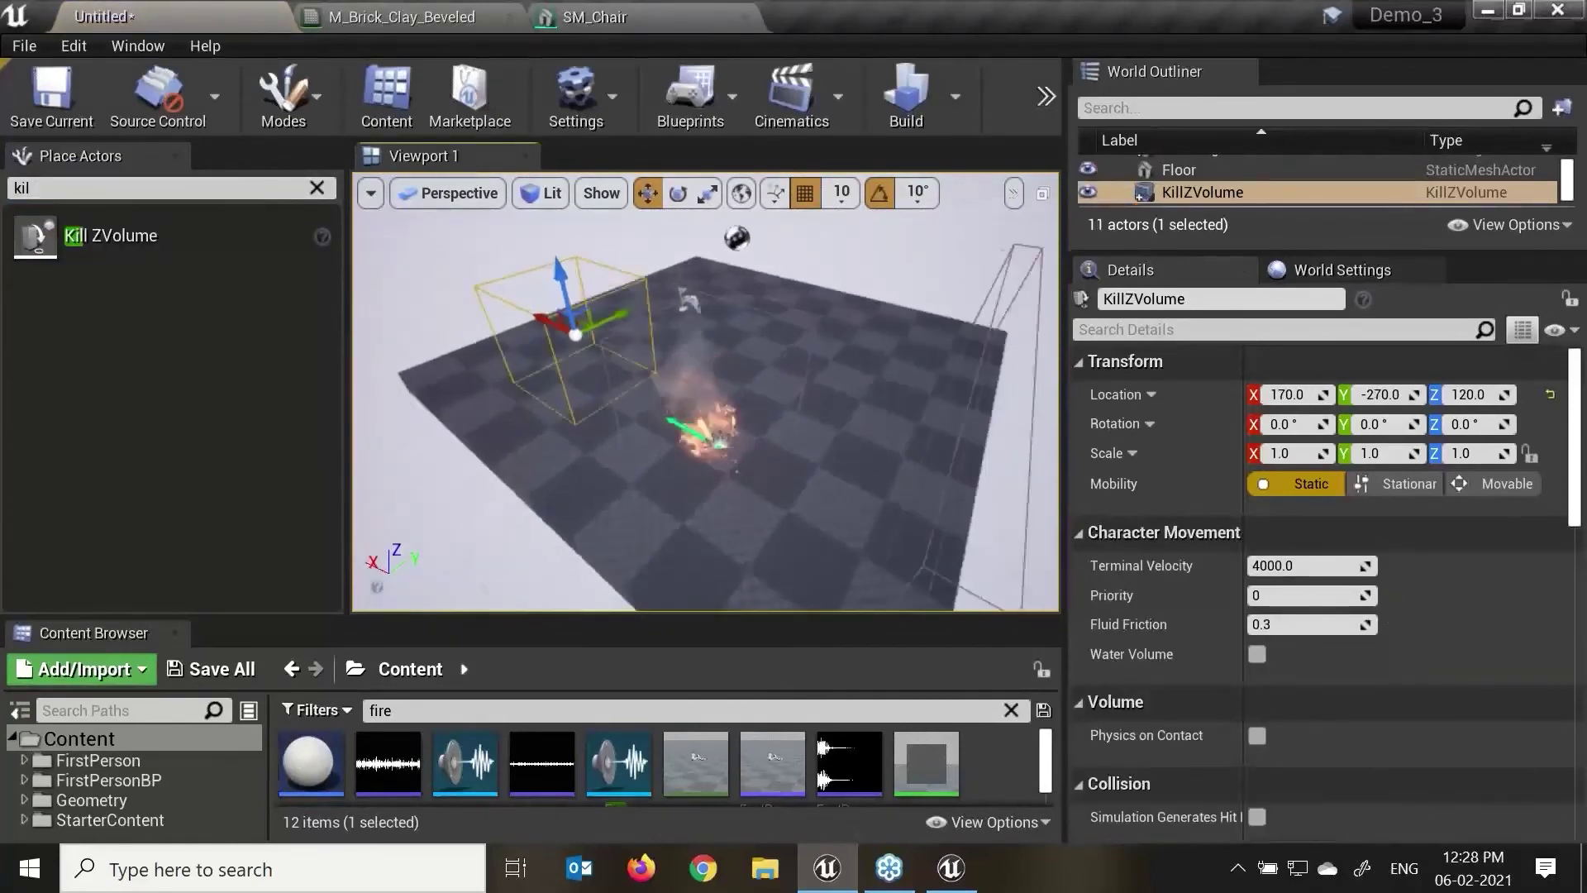
{"action": "right_click_drag", "start_coordinate": [686, 450], "coordinate": [626, 381]}
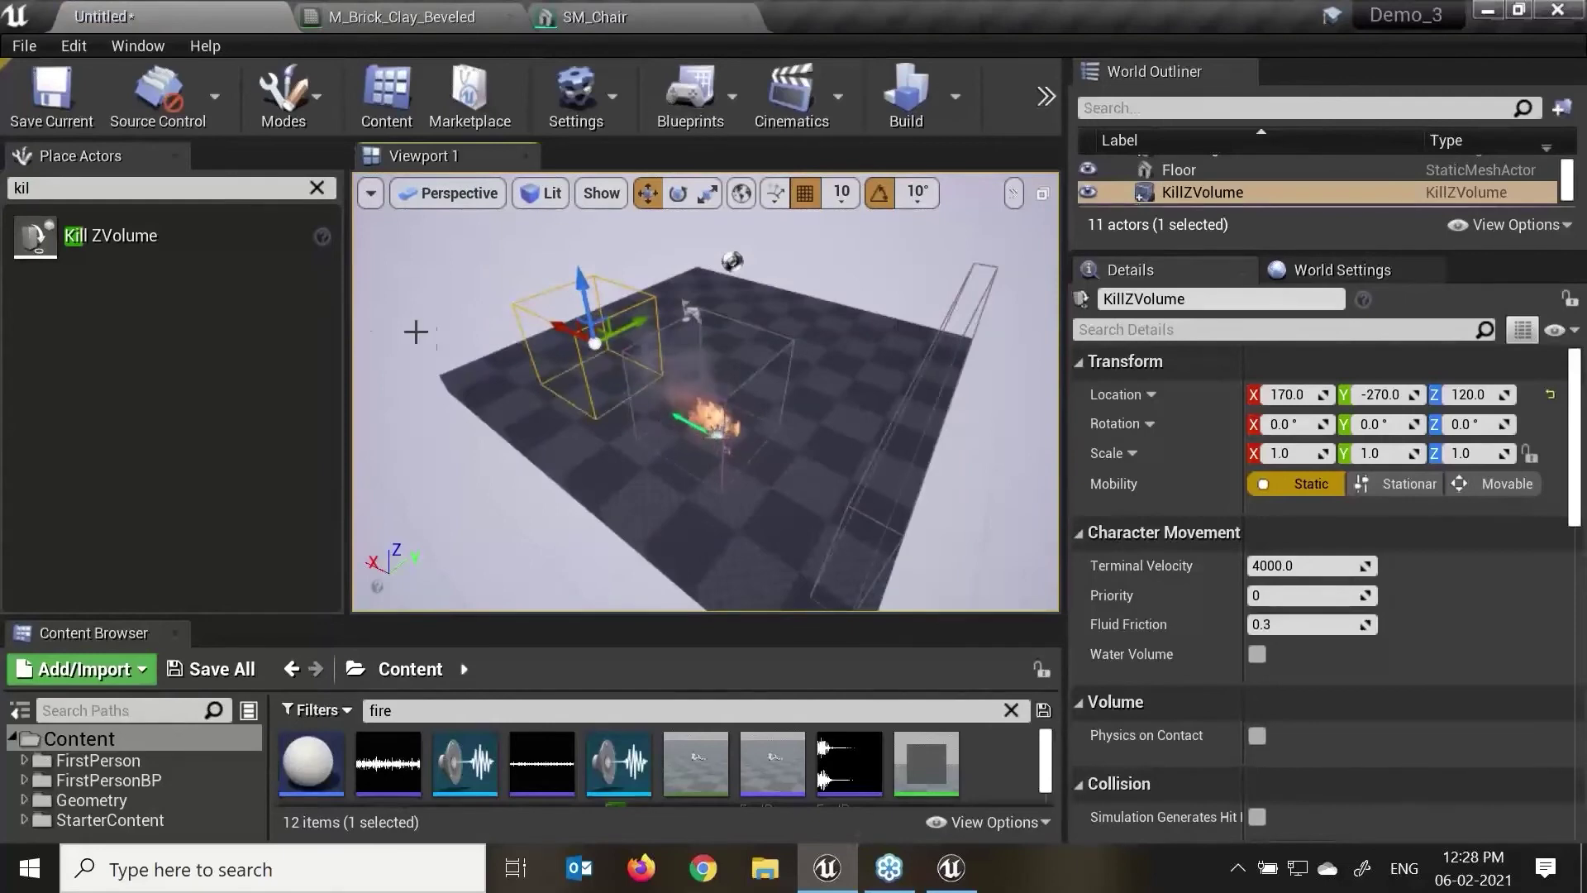
{"action": "left_click", "coordinate": [108, 190]}
{"action": "key", "text": "BackSpace"}
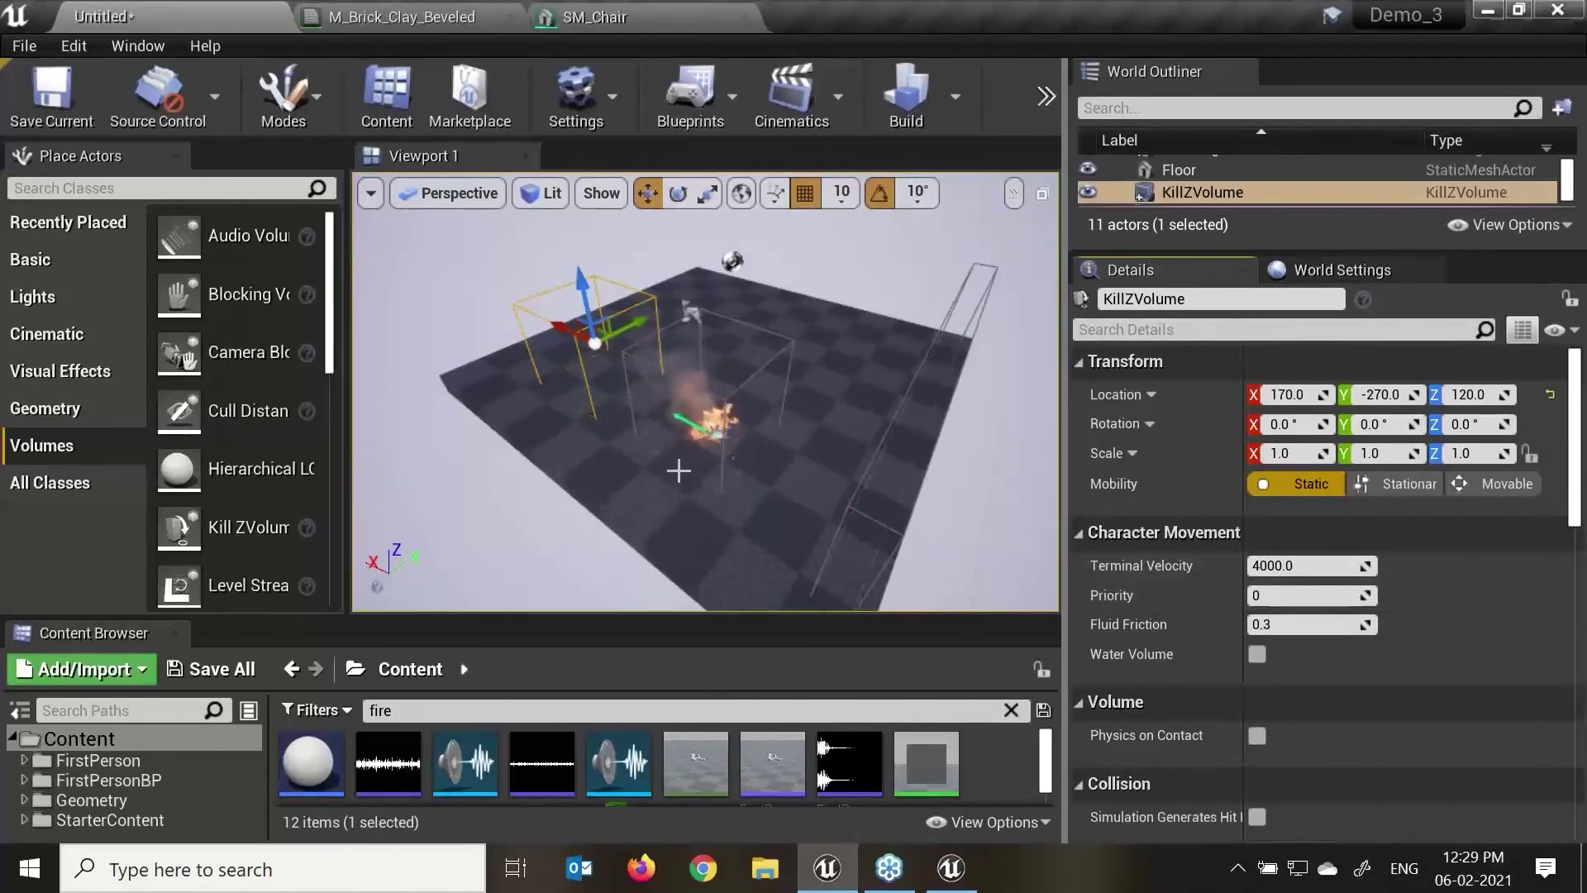
Step: Scale the Kill Z Volume uniformly to 1.25
{"action": "scroll", "coordinate": [668, 473], "scroll_direction": "down", "scroll_amount": 3}
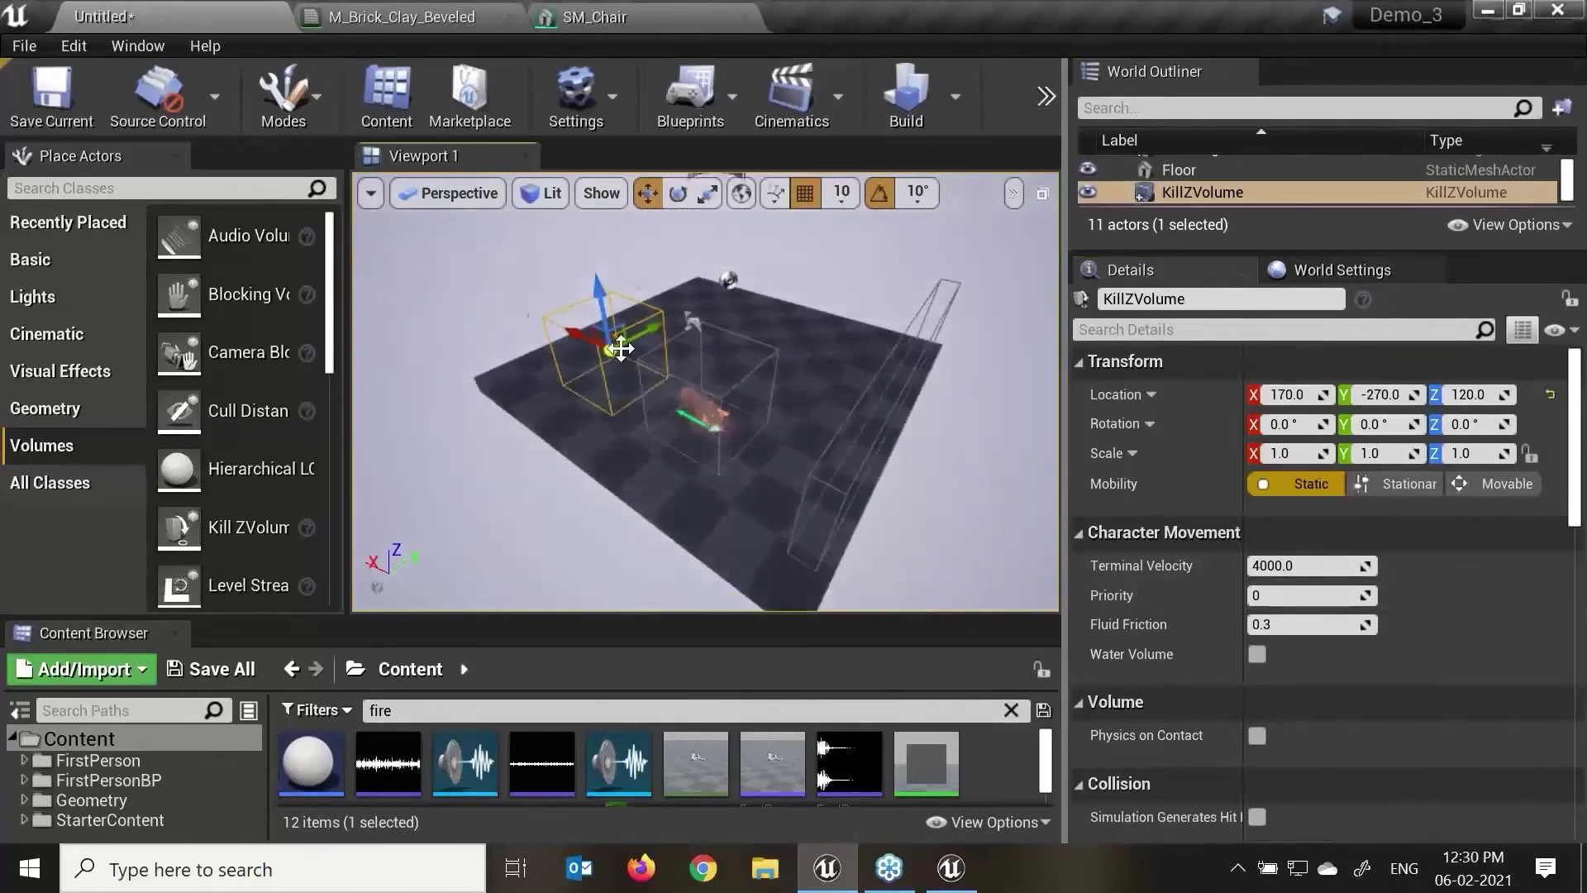
{"action": "key", "text": "space"}
{"action": "key", "text": "space"}
{"action": "left_click_drag", "start_coordinate": [611, 358], "coordinate": [624, 347]}
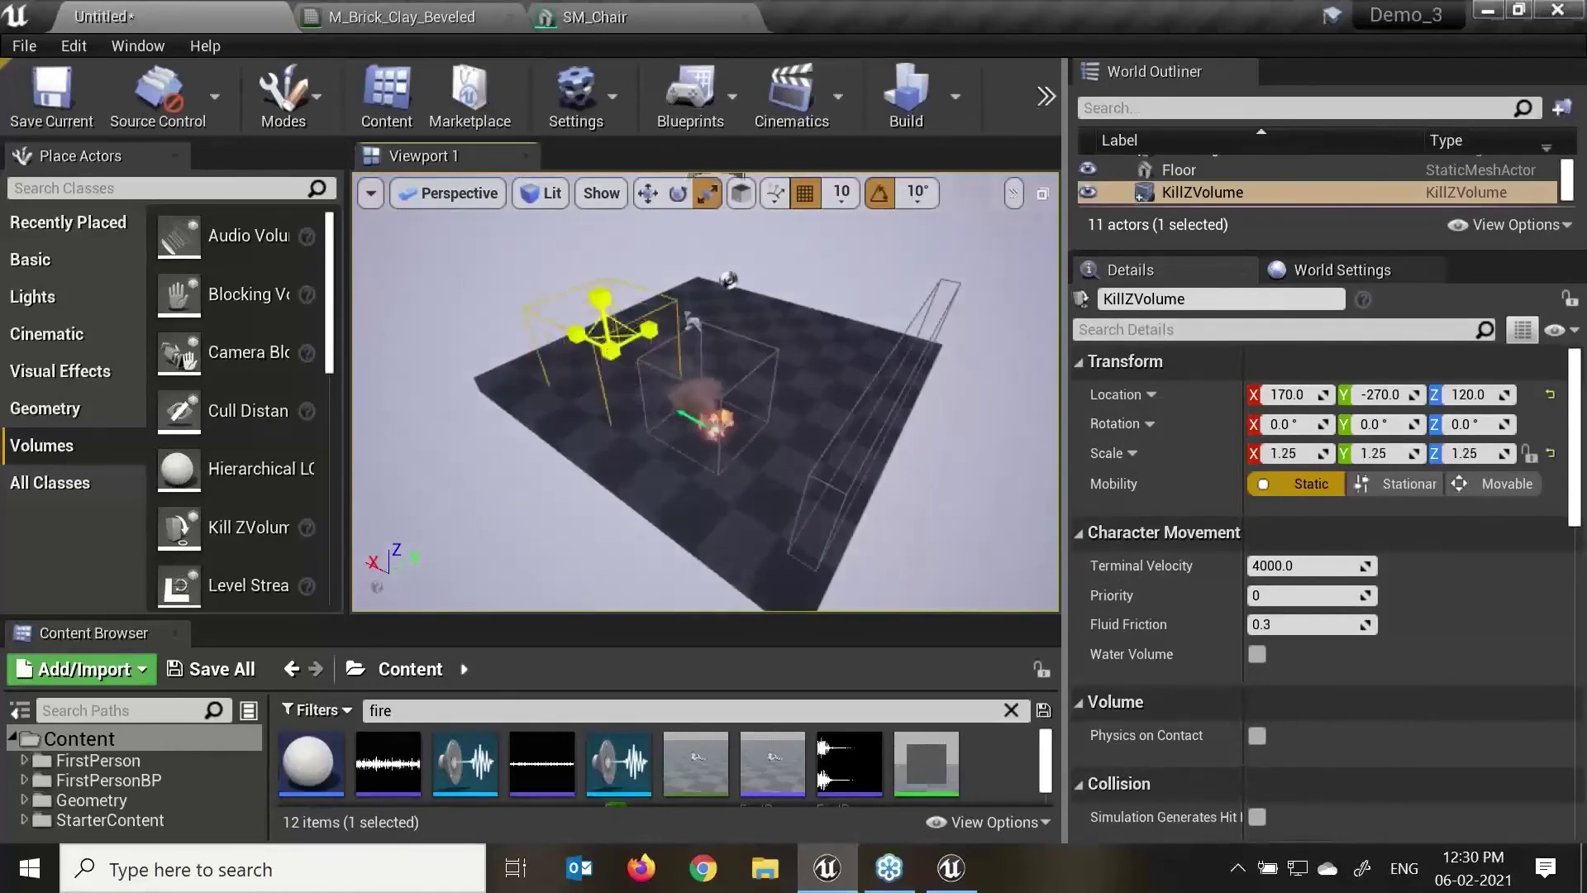
Step: Try a scale of 10 in X and Y for the Kill Z Volume
{"action": "left_click_drag", "start_coordinate": [1286, 453], "coordinate": [1322, 453]}
{"action": "left_click", "coordinate": [1289, 453]}
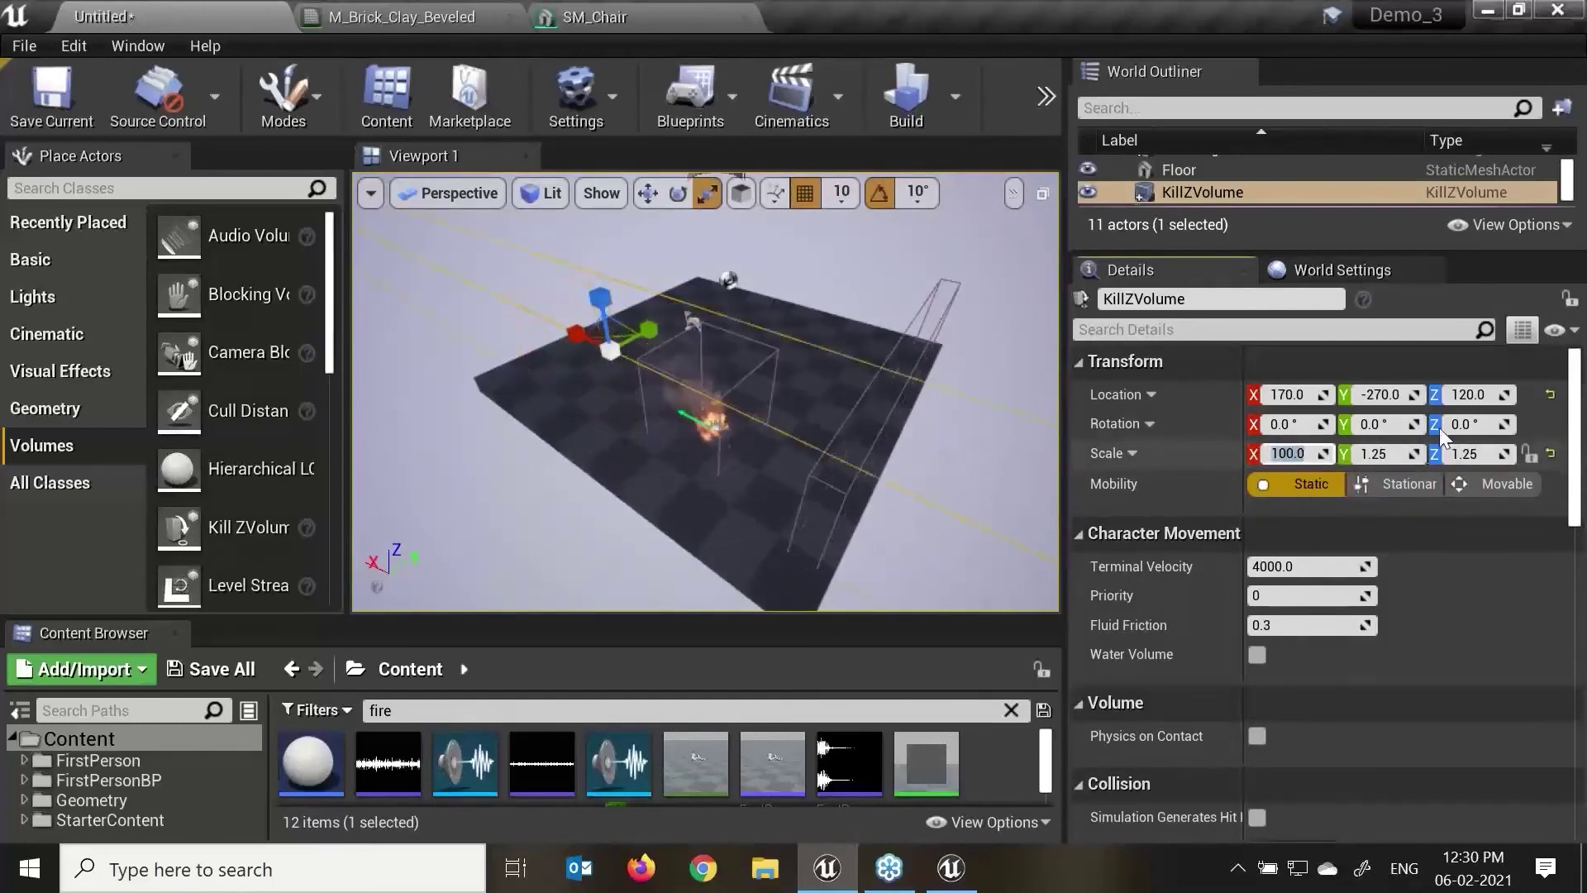
{"action": "type", "text": "2"}
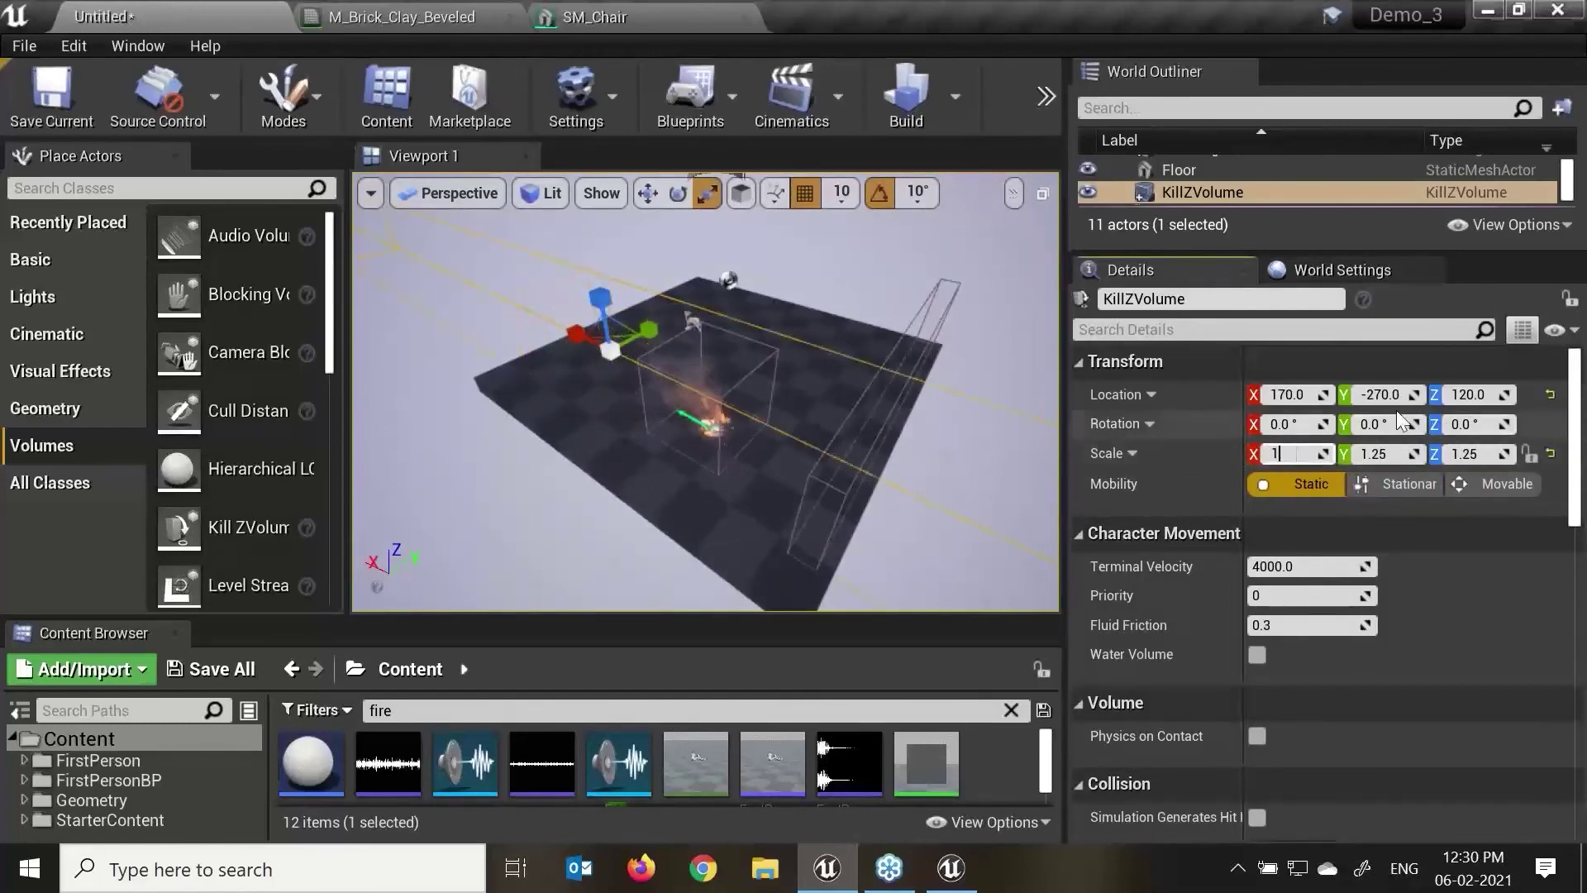
{"action": "left_click", "coordinate": [1399, 453]}
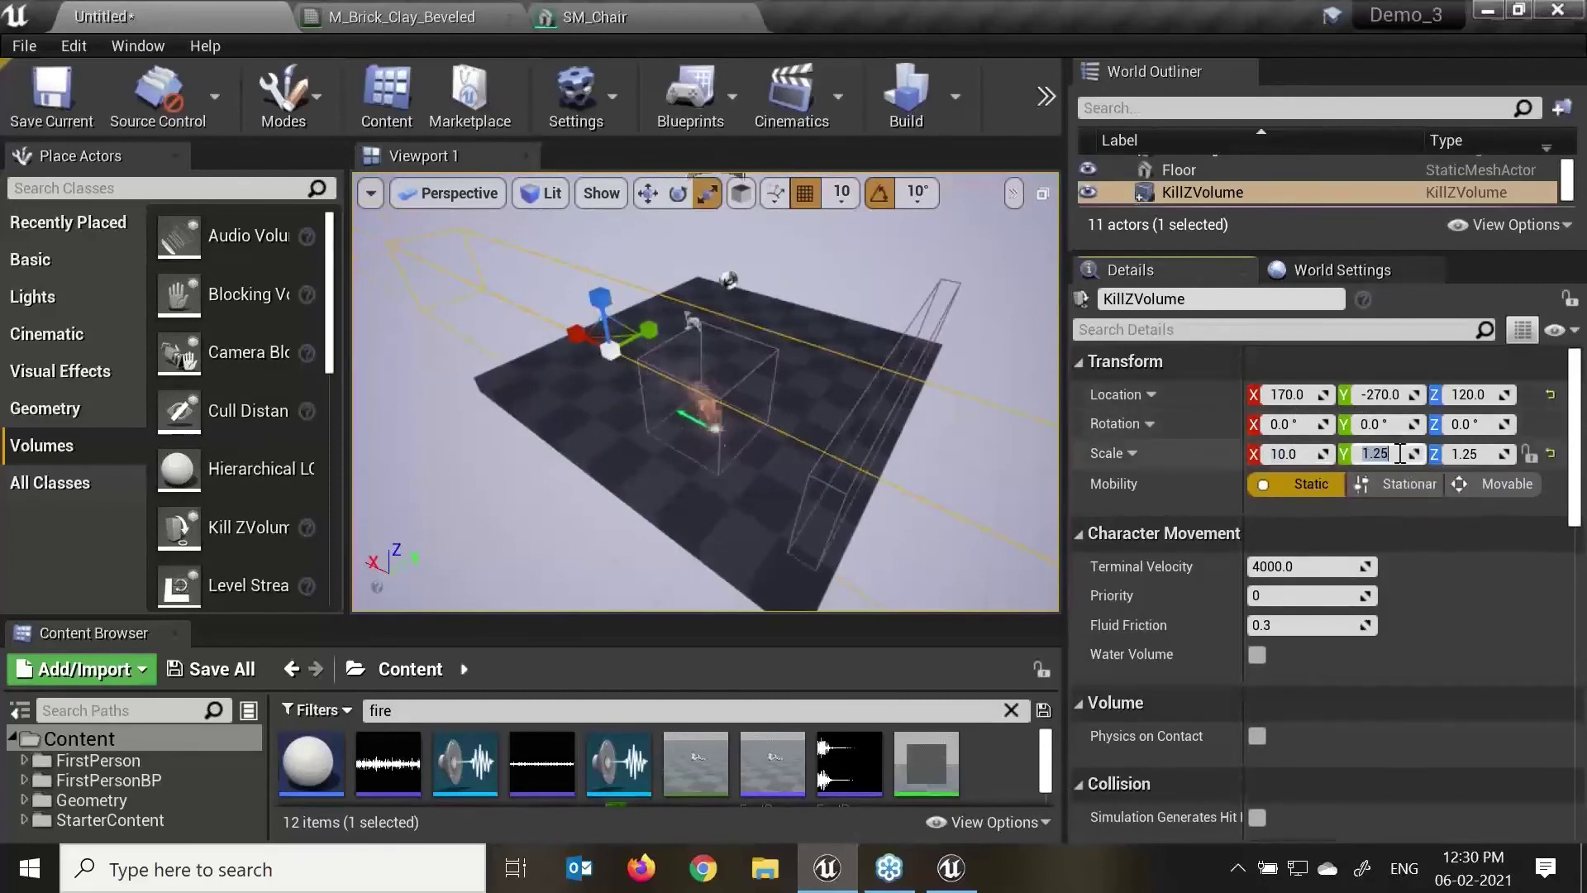
{"action": "type", "text": "10"}
{"action": "key", "text": "Return"}
Step: Set the Kill Z Volume's X and Y scale to 5
{"action": "left_click", "coordinate": [1314, 454]}
{"action": "type", "text": "5"}
{"action": "left_click", "coordinate": [1387, 453]}
{"action": "left_click_drag", "start_coordinate": [801, 436], "coordinate": [672, 389], "text": "alt"}
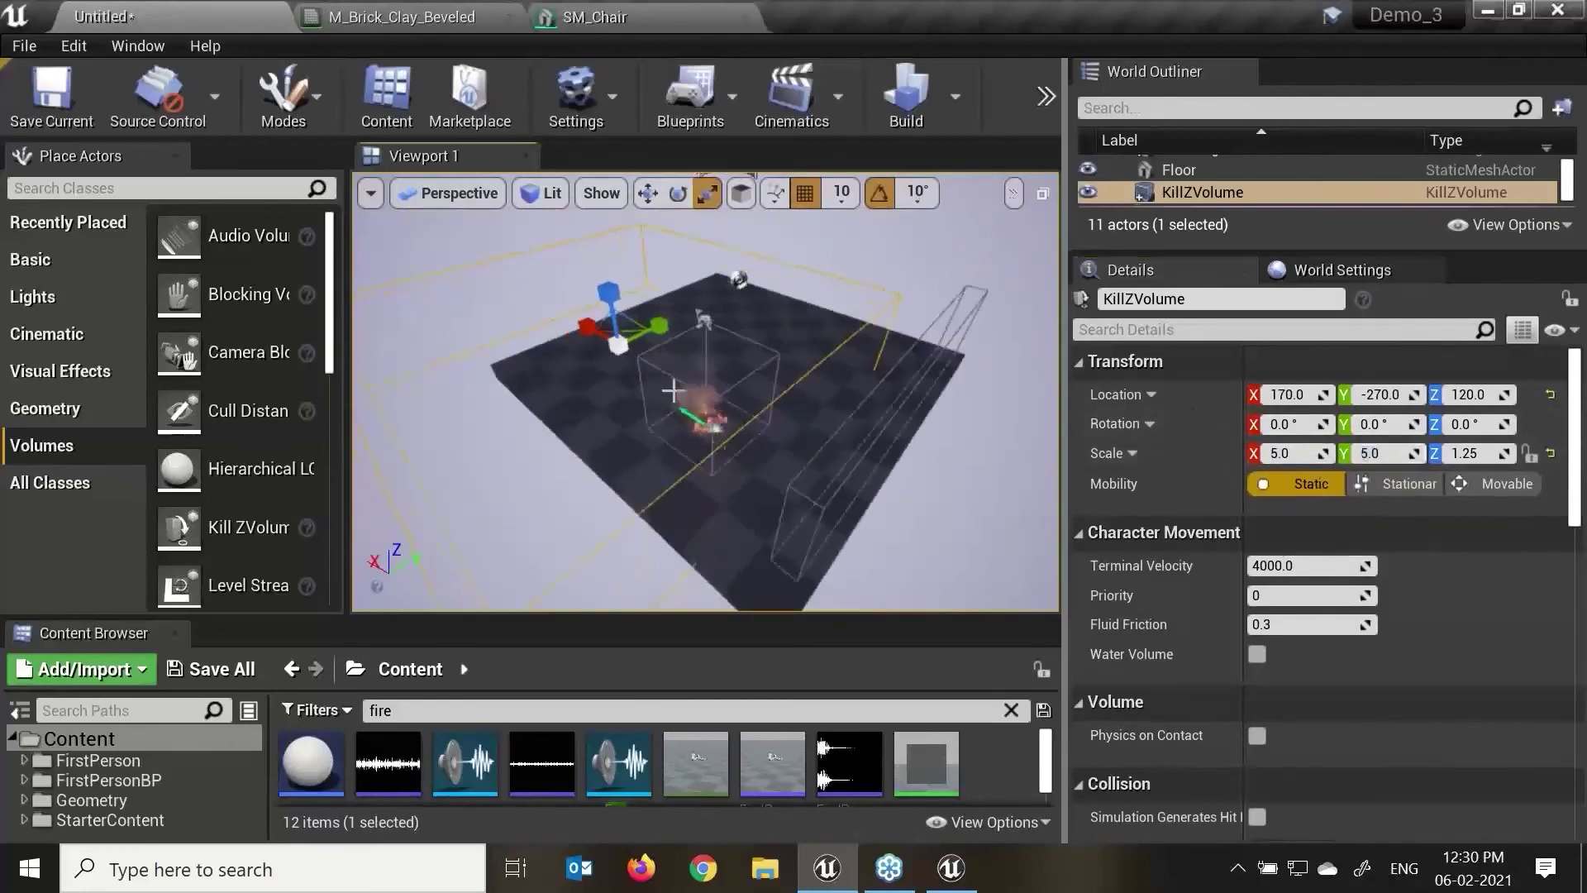
Step: Move the Kill Z Volume below the floor, to about Y 120 and Z -490
{"action": "key", "text": "w"}
{"action": "left_click_drag", "start_coordinate": [659, 325], "coordinate": [821, 310]}
{"action": "left_click_drag", "start_coordinate": [716, 252], "coordinate": [868, 434]}
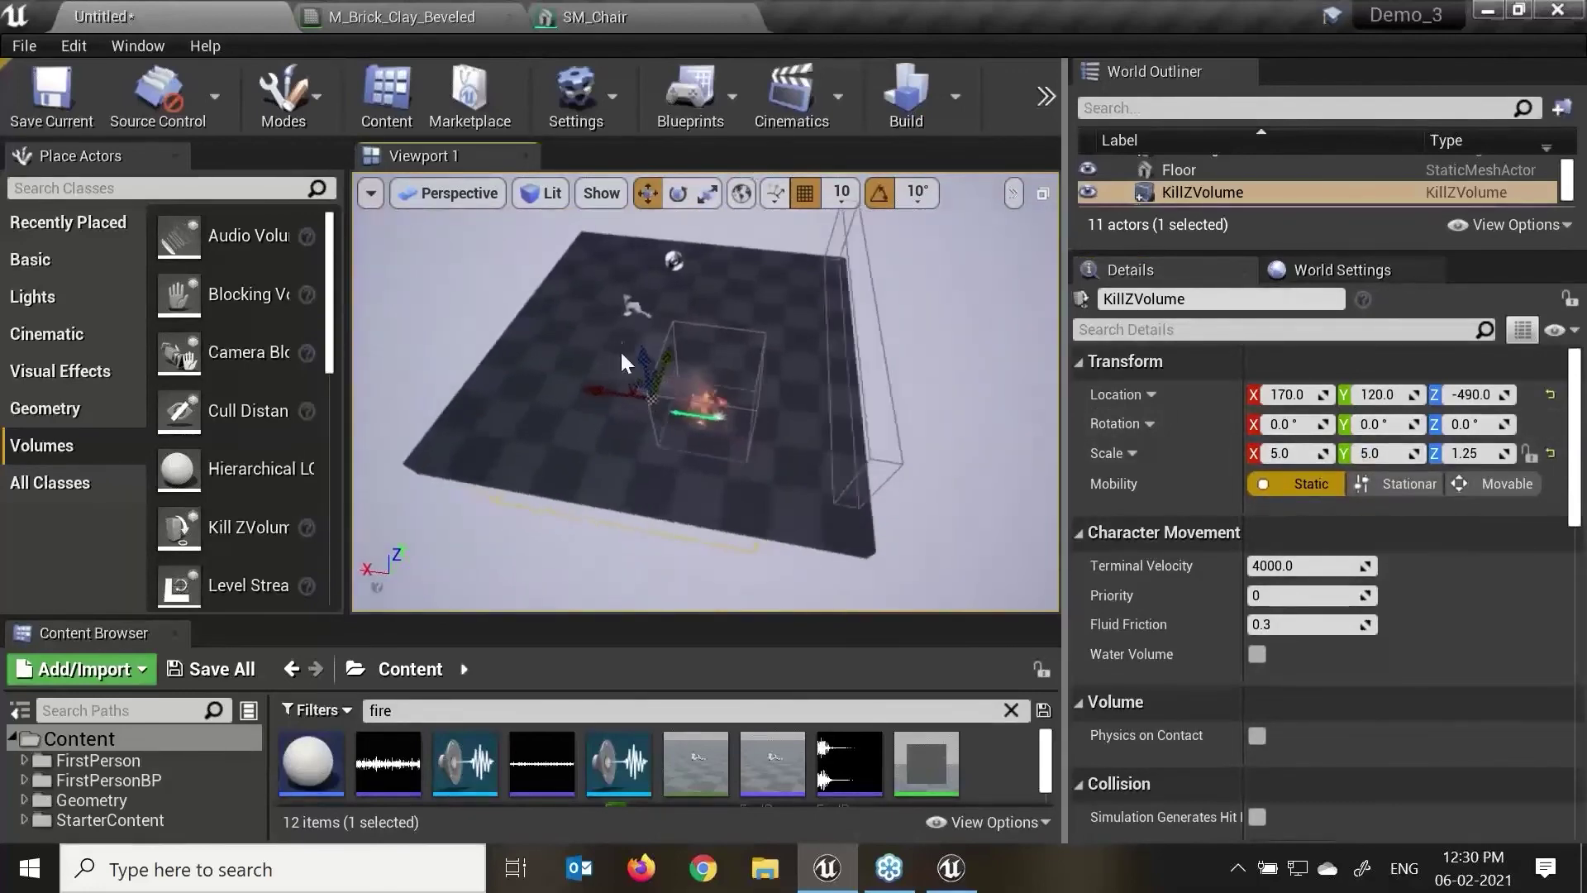
Step: In the Top view, center the Kill Z Volume on the floor at about X 10, Y -10
{"action": "left_click", "coordinate": [399, 199]}
{"action": "left_click", "coordinate": [478, 264]}
{"action": "right_click_drag", "start_coordinate": [625, 368], "coordinate": [878, 480]}
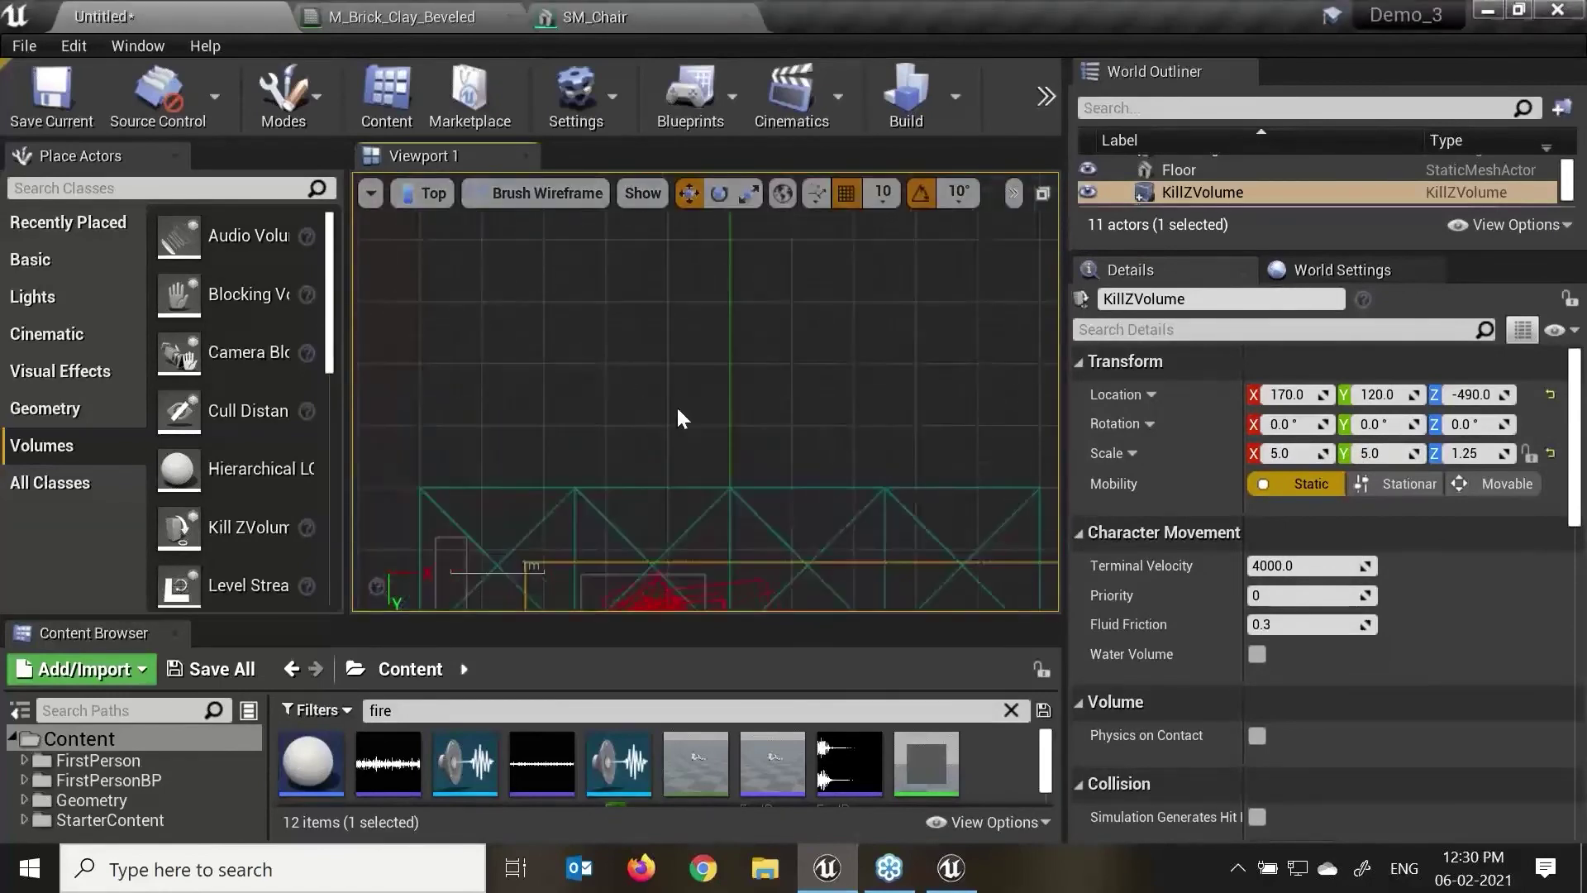
{"action": "left_click_drag", "start_coordinate": [1068, 496], "coordinate": [1289, 495]}
{"action": "right_click_drag", "start_coordinate": [998, 432], "coordinate": [965, 172]}
{"action": "scroll", "coordinate": [947, 382], "scroll_direction": "down", "scroll_amount": 5}
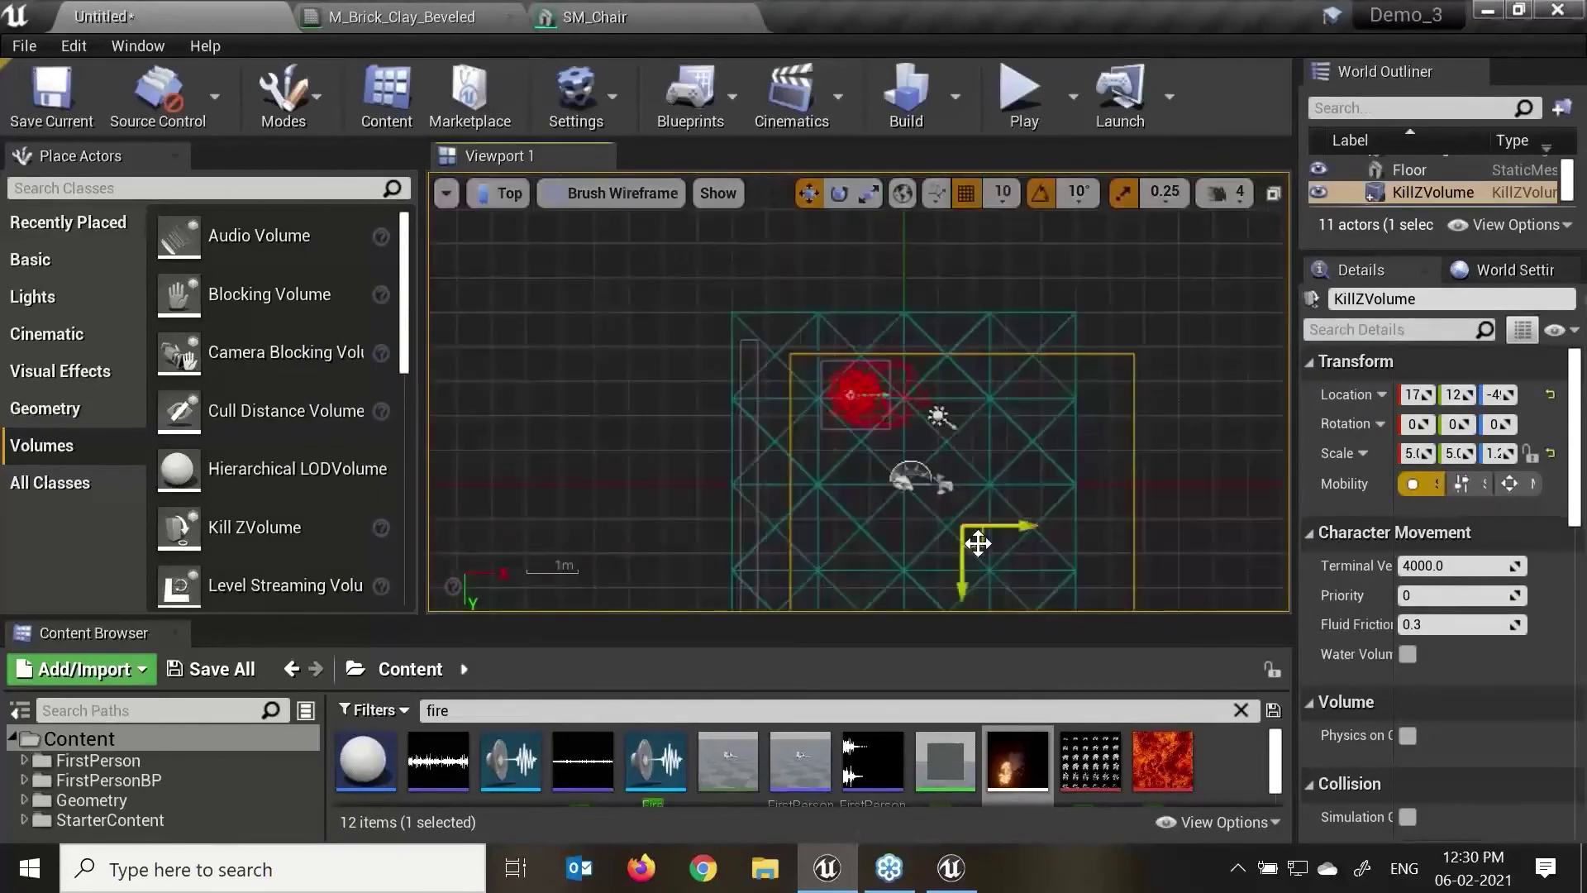
{"action": "left_click_drag", "start_coordinate": [935, 514], "coordinate": [1123, 542]}
{"action": "left_click", "coordinate": [1135, 512]}
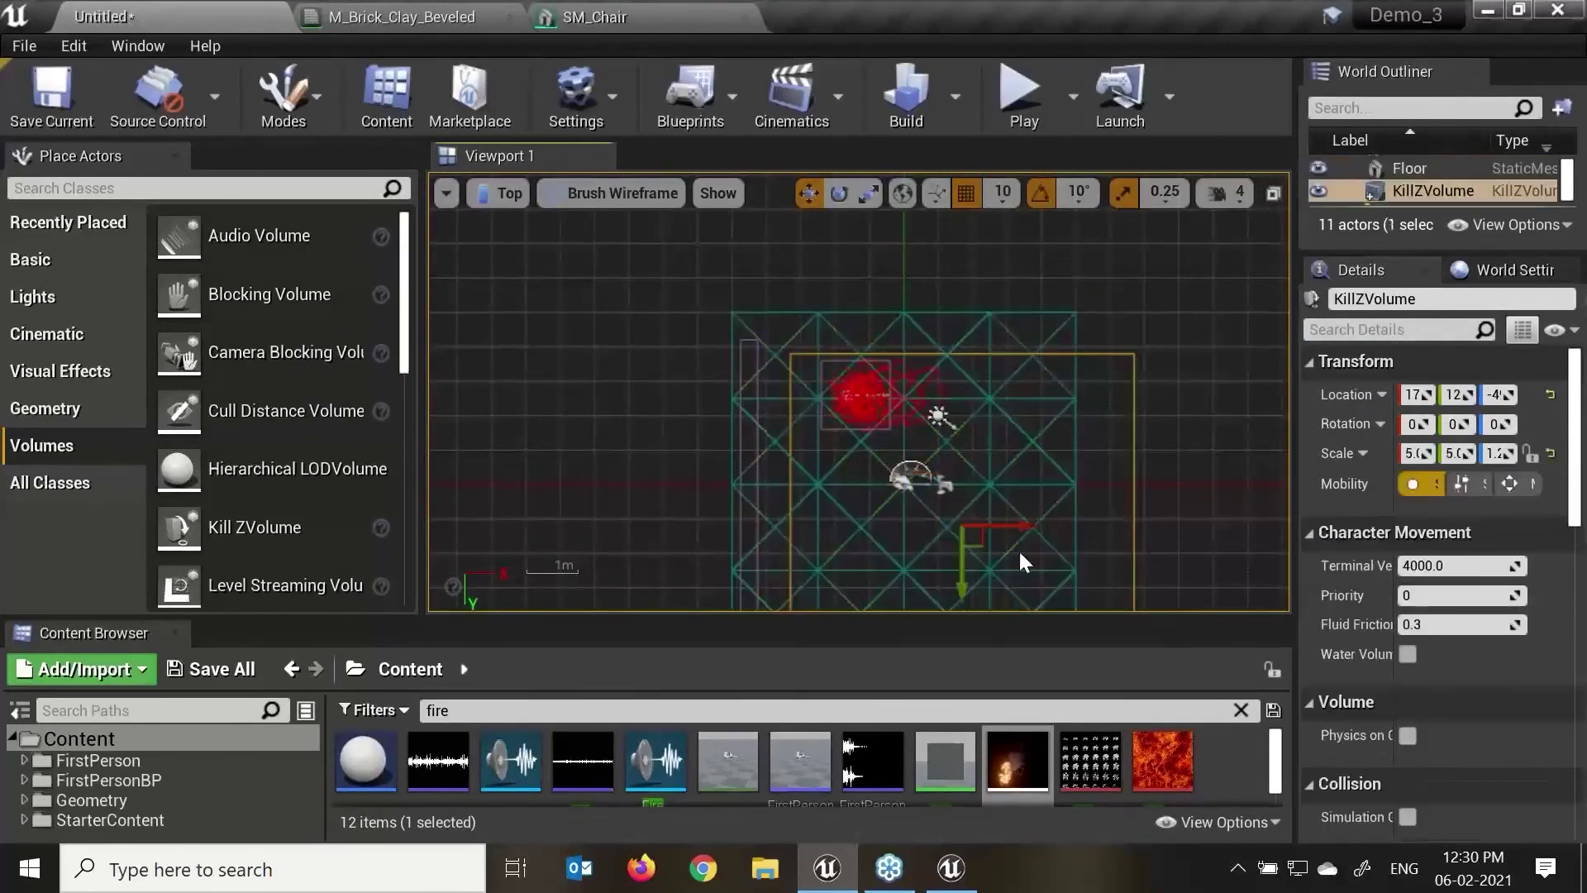
{"action": "left_click_drag", "start_coordinate": [970, 543], "coordinate": [924, 495]}
{"action": "right_click_drag", "start_coordinate": [1137, 518], "coordinate": [1137, 576]}
Step: Set the Kill Z Volume's X and Y scale to 7 and deselect it
{"action": "left_click_drag", "start_coordinate": [1289, 500], "coordinate": [1004, 507]}
{"action": "left_click", "coordinate": [1260, 452]}
{"action": "key", "text": "Tab"}
{"action": "type", "text": "7"}
{"action": "key", "text": "Return"}
{"action": "left_click", "coordinate": [940, 443]}
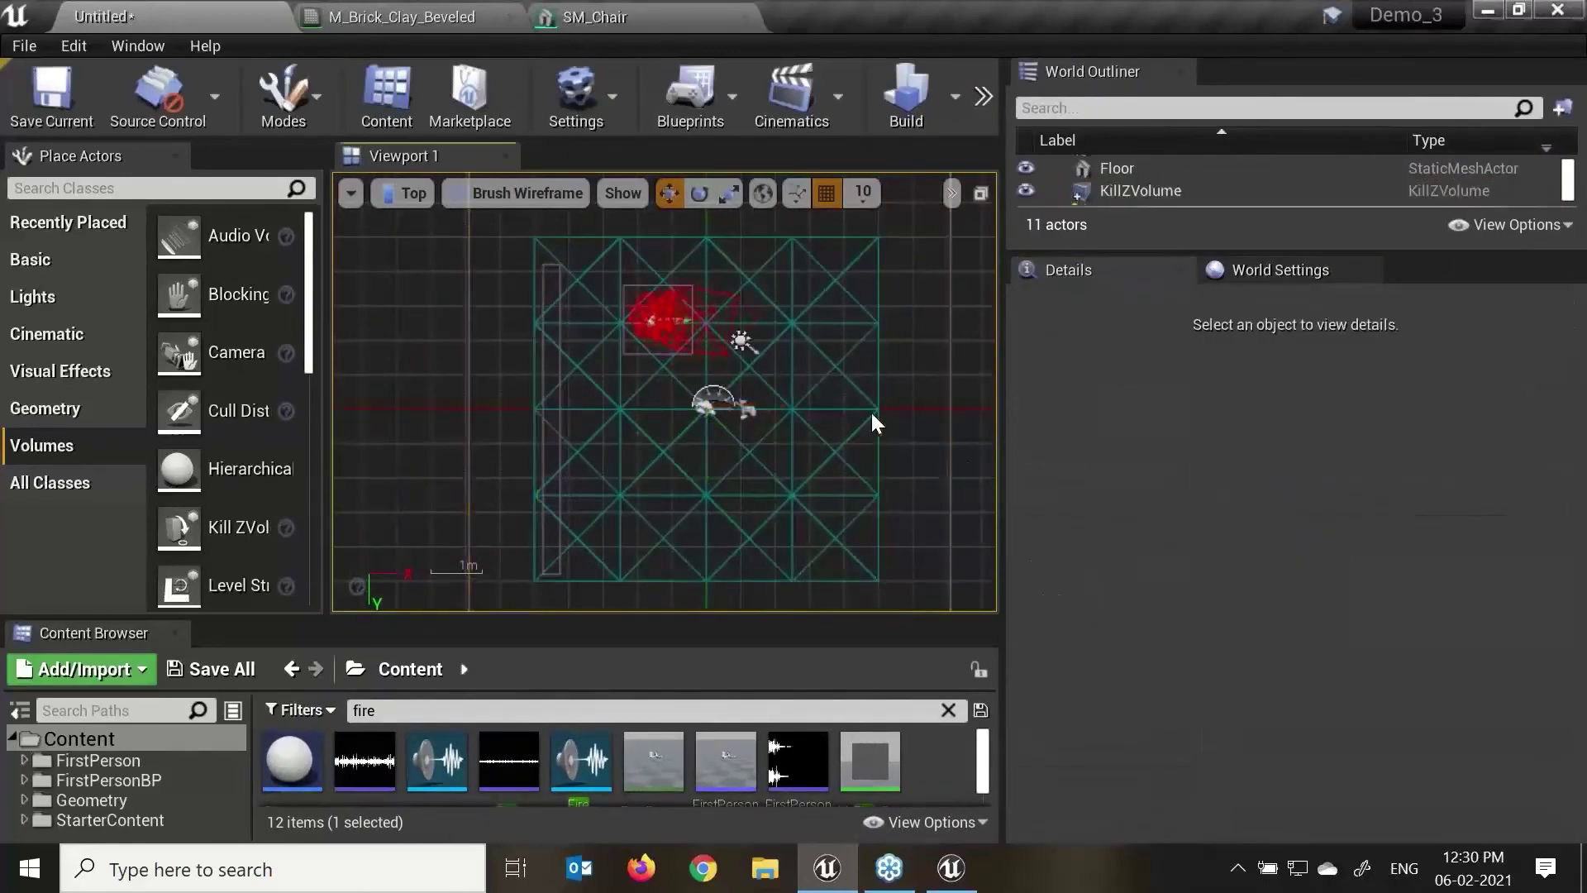
Step: Return to the Perspective view, select the Kill Z Volume and inspect its position beneath the floor
{"action": "left_click", "coordinate": [422, 196]}
{"action": "left_click", "coordinate": [431, 220]}
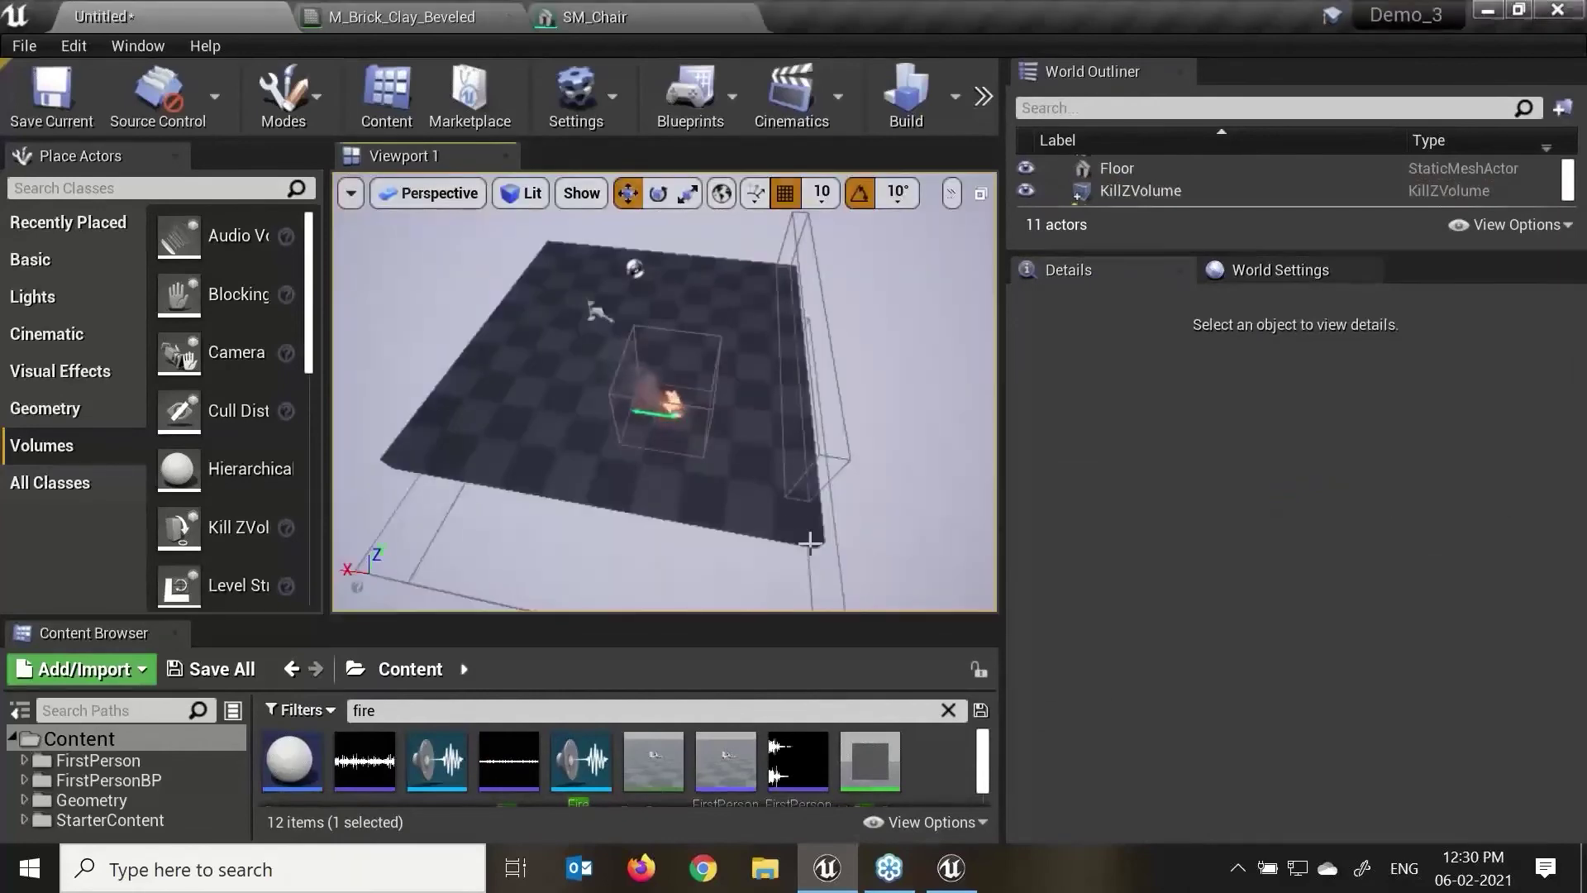
{"action": "left_click_drag", "start_coordinate": [809, 543], "coordinate": [538, 595]}
{"action": "left_click", "coordinate": [472, 573]}
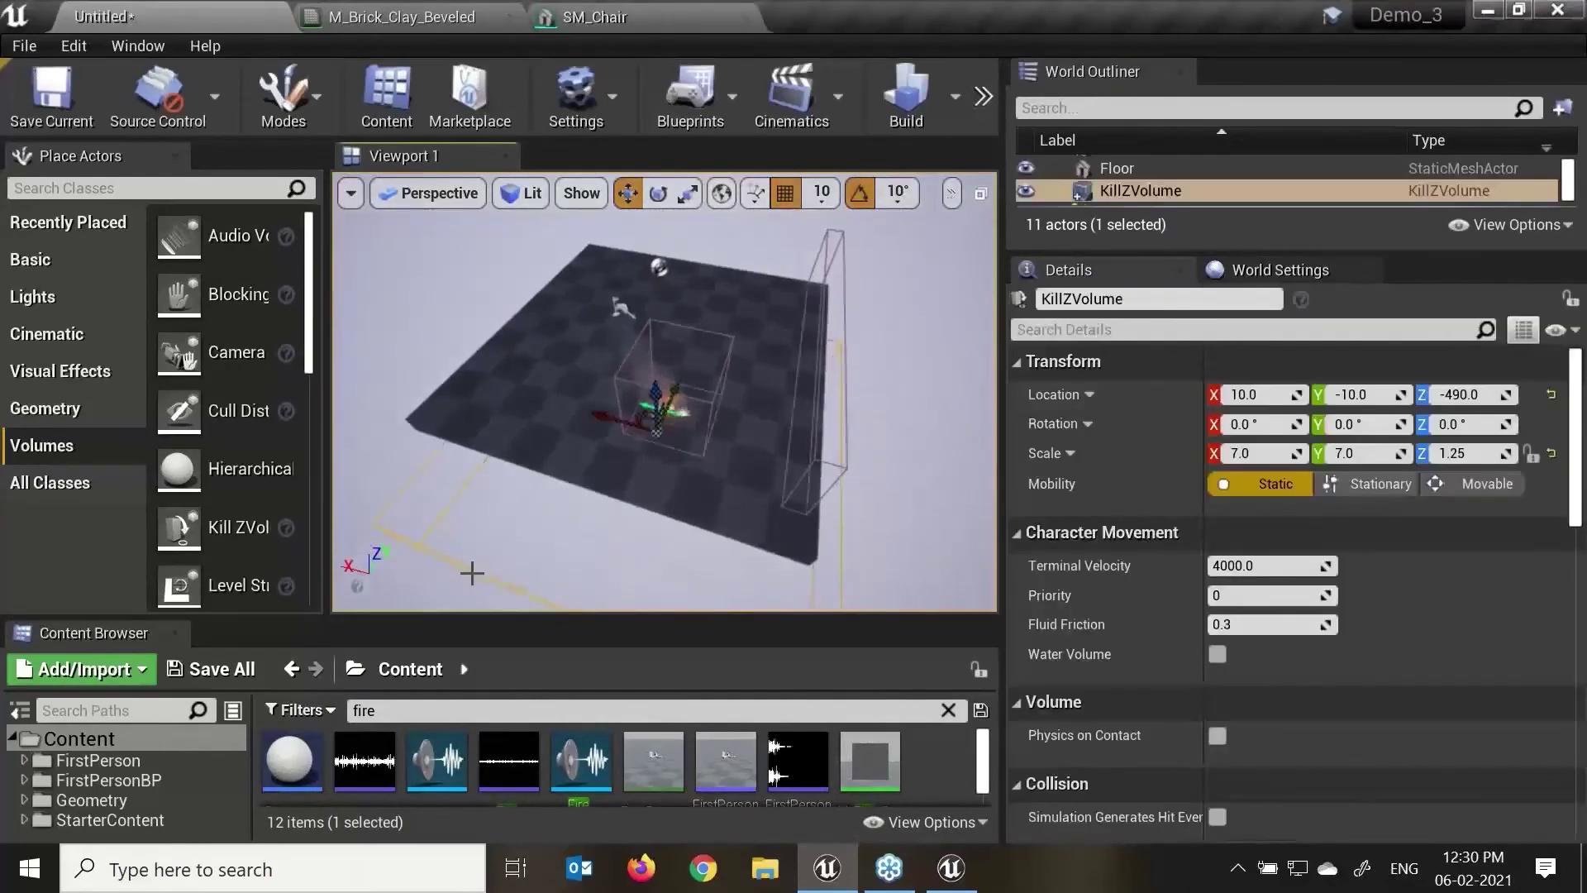
{"action": "right_click_drag", "start_coordinate": [669, 535], "coordinate": [644, 447]}
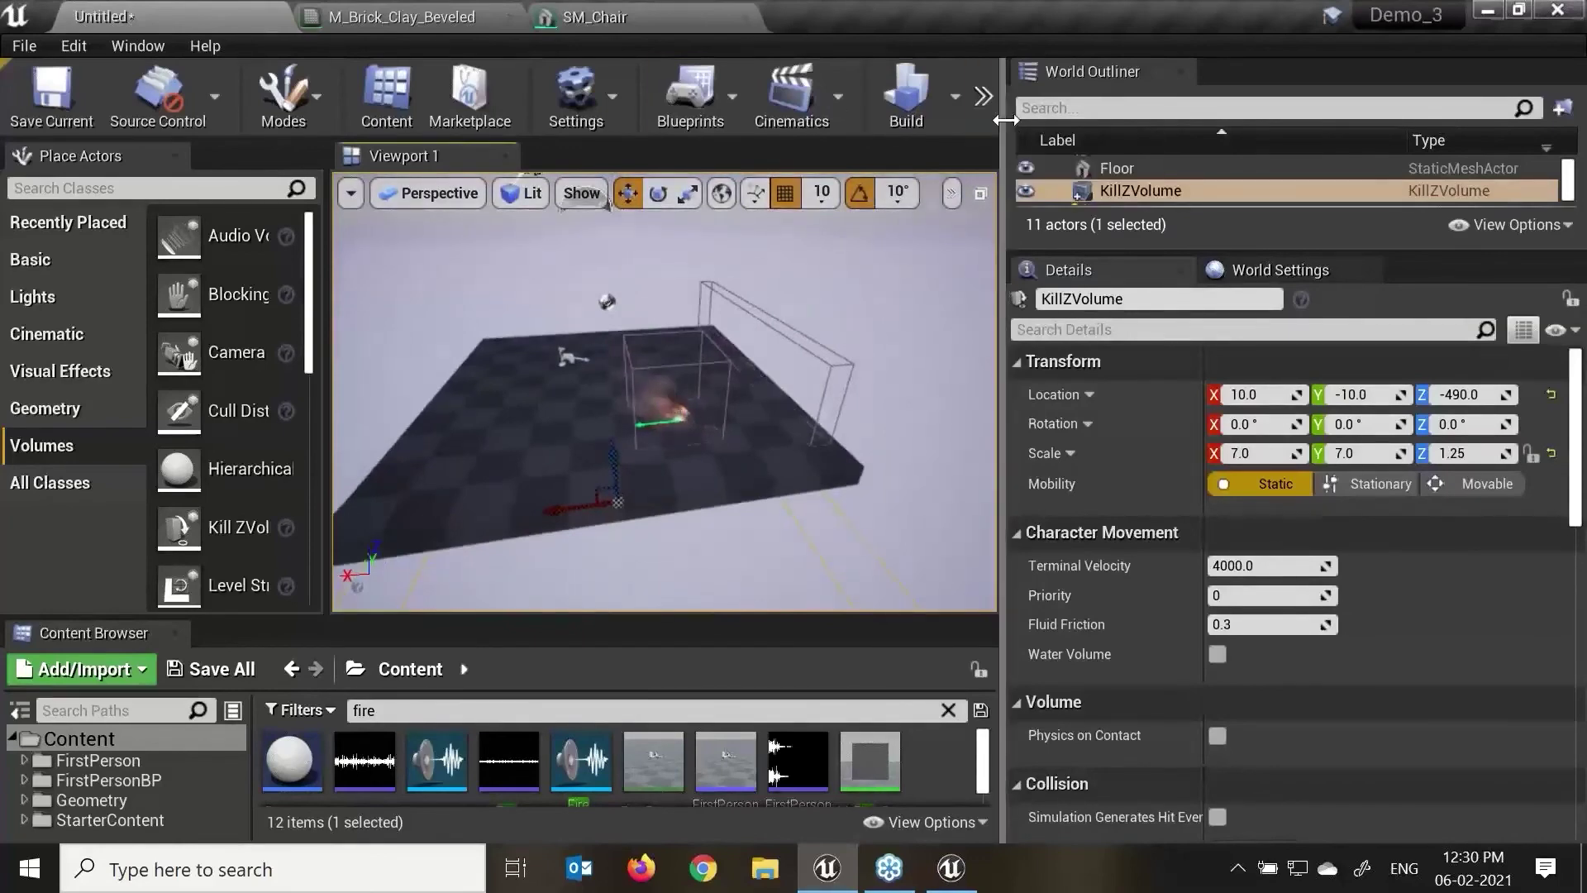
Step: Widen the viewport, play-test falling off the floor into the Kill Z Volume, and end the session, closing the message log
{"action": "left_click_drag", "start_coordinate": [1003, 145], "coordinate": [1278, 142]}
{"action": "key", "text": "alt+p"}
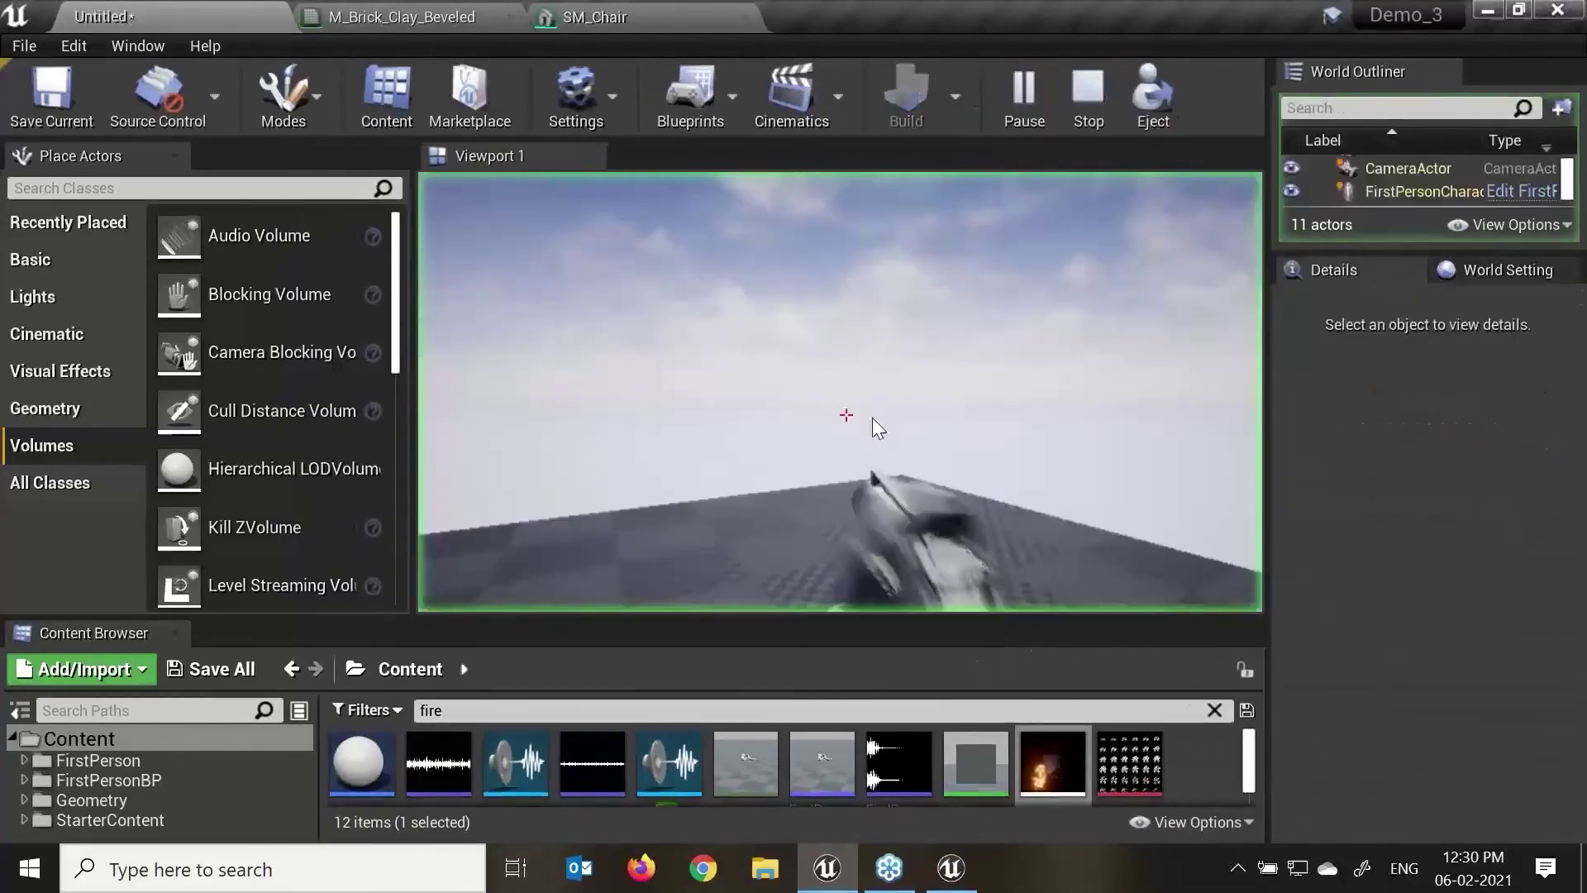
{"action": "left_click", "coordinate": [874, 538]}
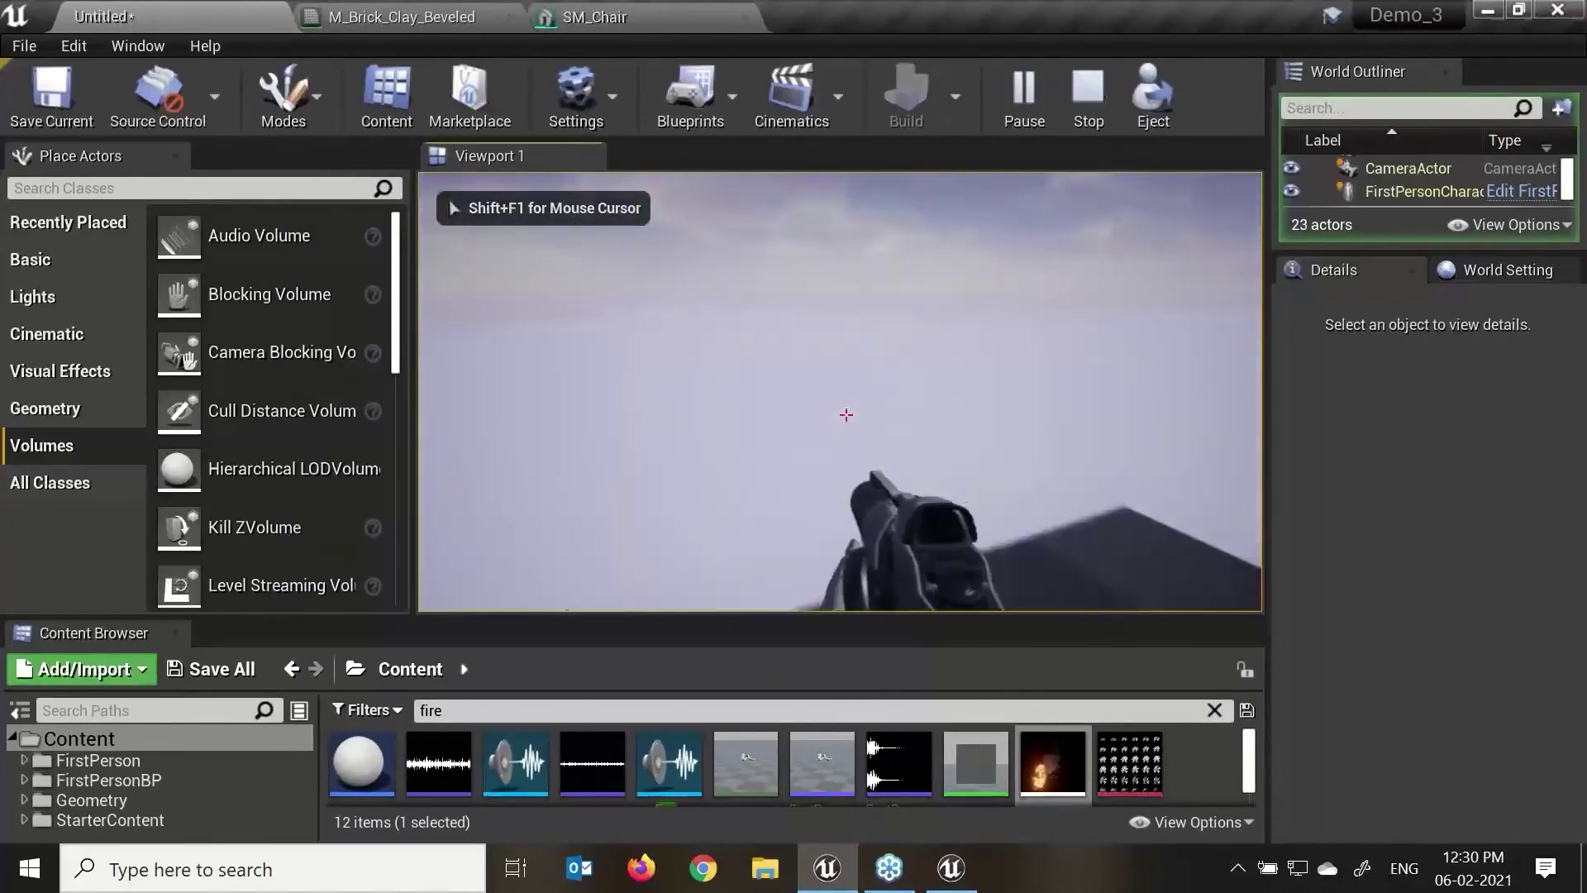
{"action": "key", "text": "s"}
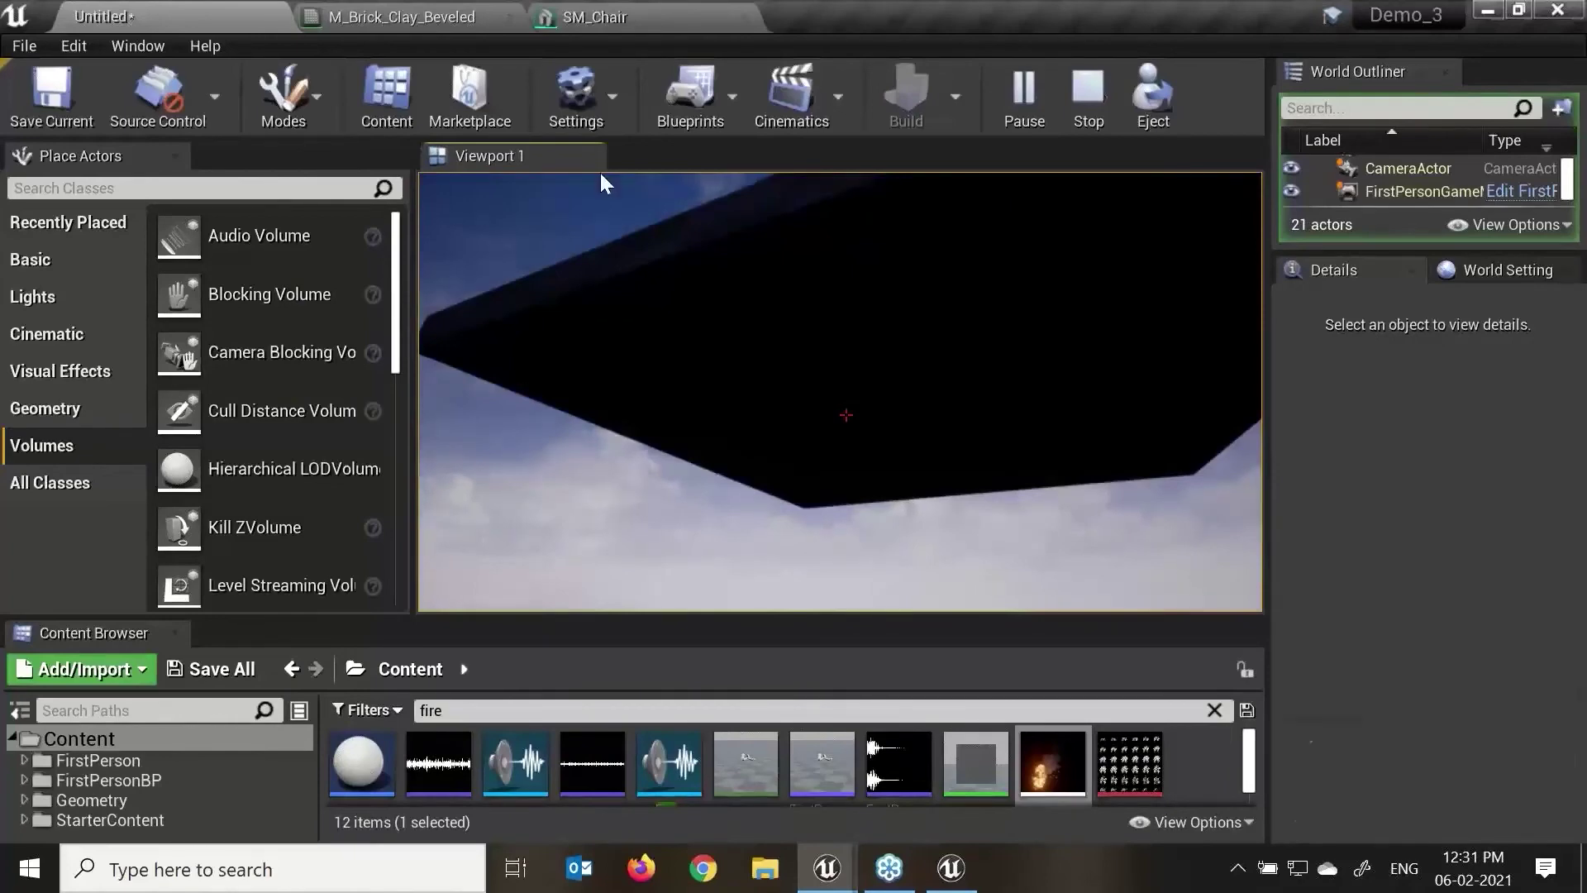
{"action": "key", "text": "Escape"}
{"action": "left_click", "coordinate": [1551, 17]}
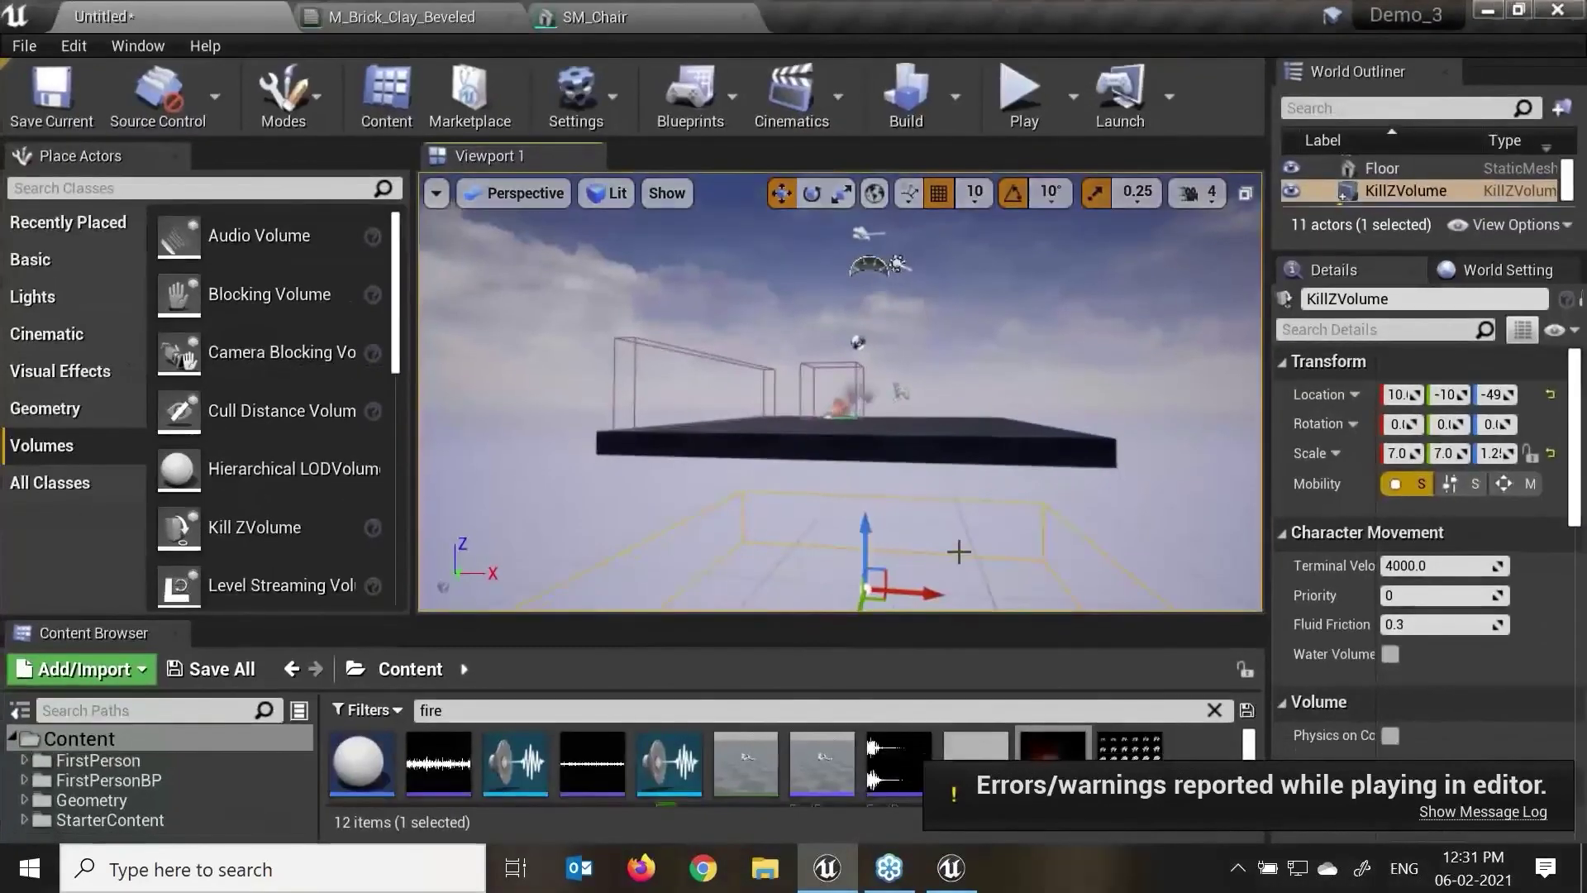
Step: Shift the Kill Z Volume along X to one side of the floor and play-test falling off the floor
{"action": "right_click_drag", "start_coordinate": [956, 549], "coordinate": [930, 717]}
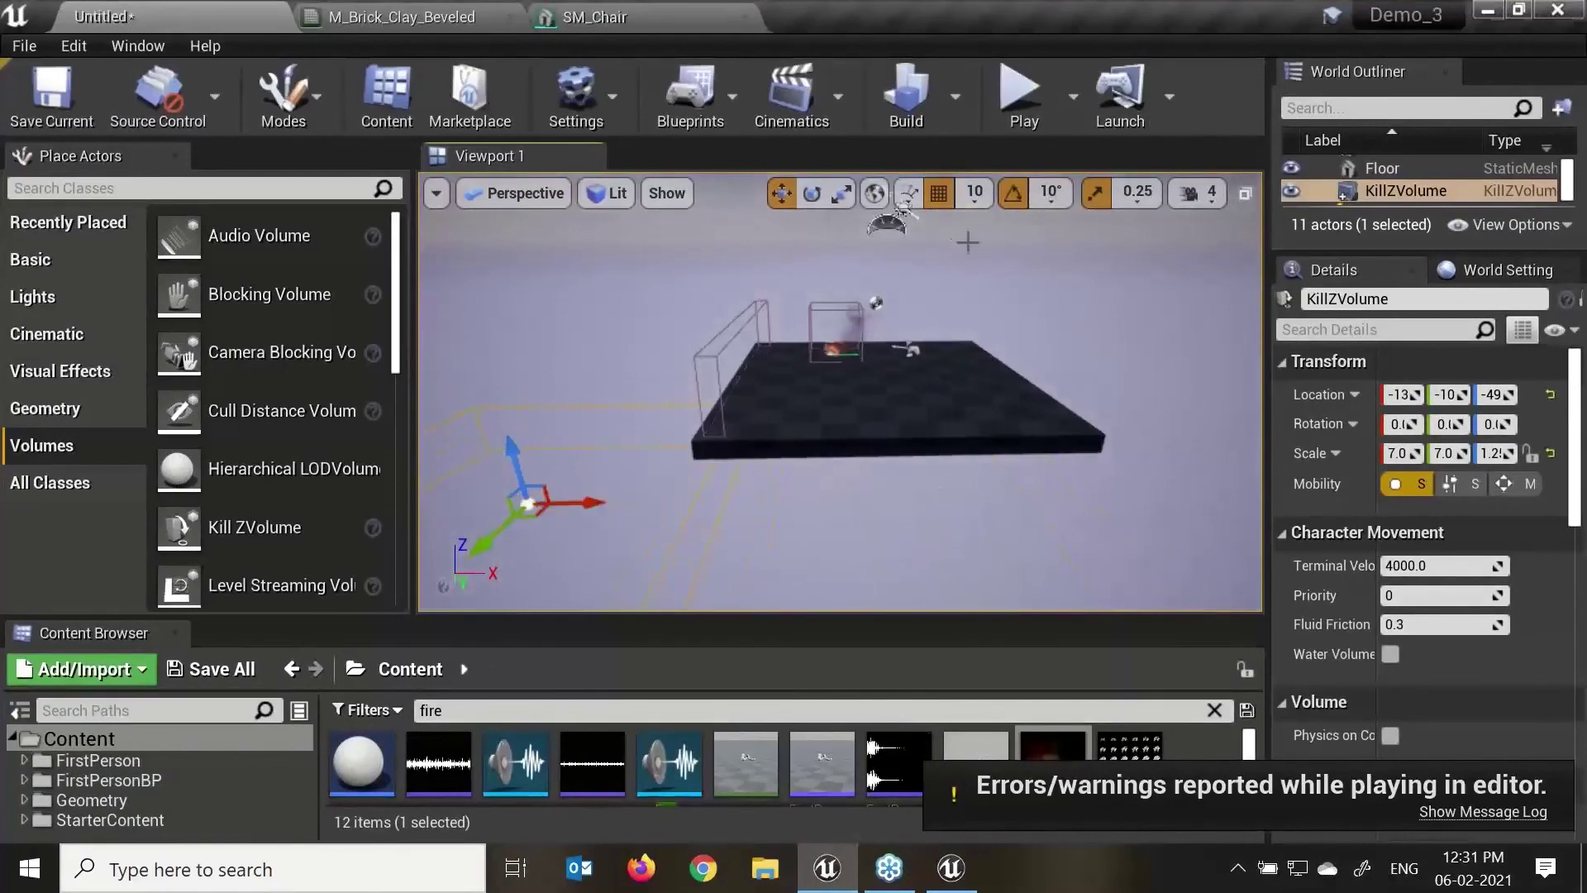
{"action": "left_click", "coordinate": [1021, 93]}
{"action": "left_click", "coordinate": [1030, 530]}
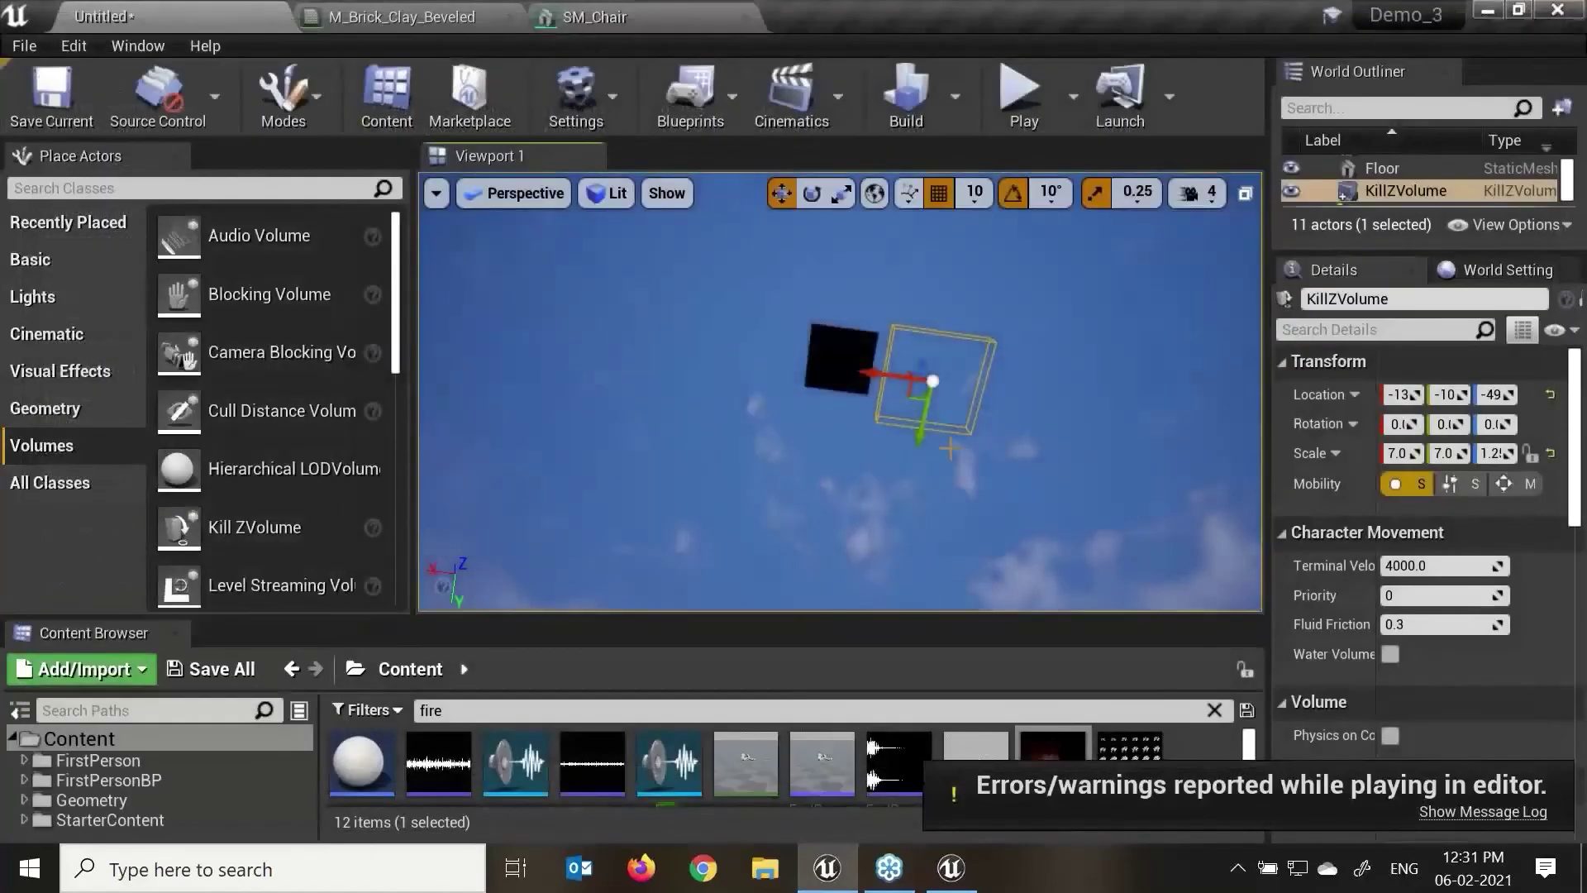
Step: Move the Kill Z Volume back beneath the floor along X, to about X 40
{"action": "scroll", "coordinate": [954, 450], "scroll_direction": "down", "scroll_amount": 3}
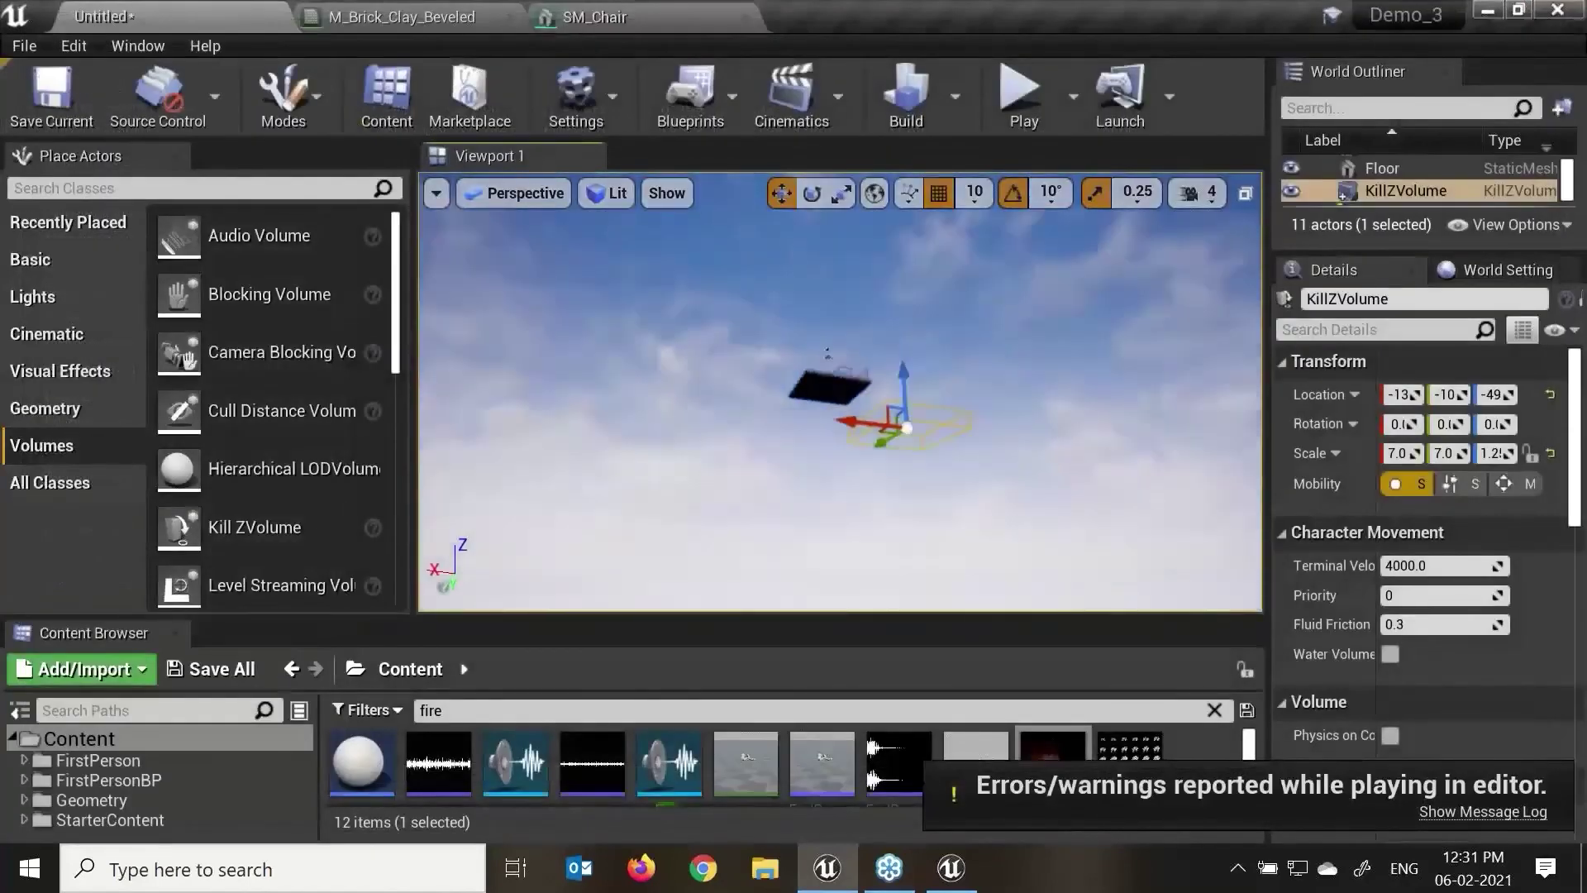
{"action": "key", "text": "f"}
{"action": "left_click_drag", "start_coordinate": [794, 485], "coordinate": [793, 579], "text": "alt"}
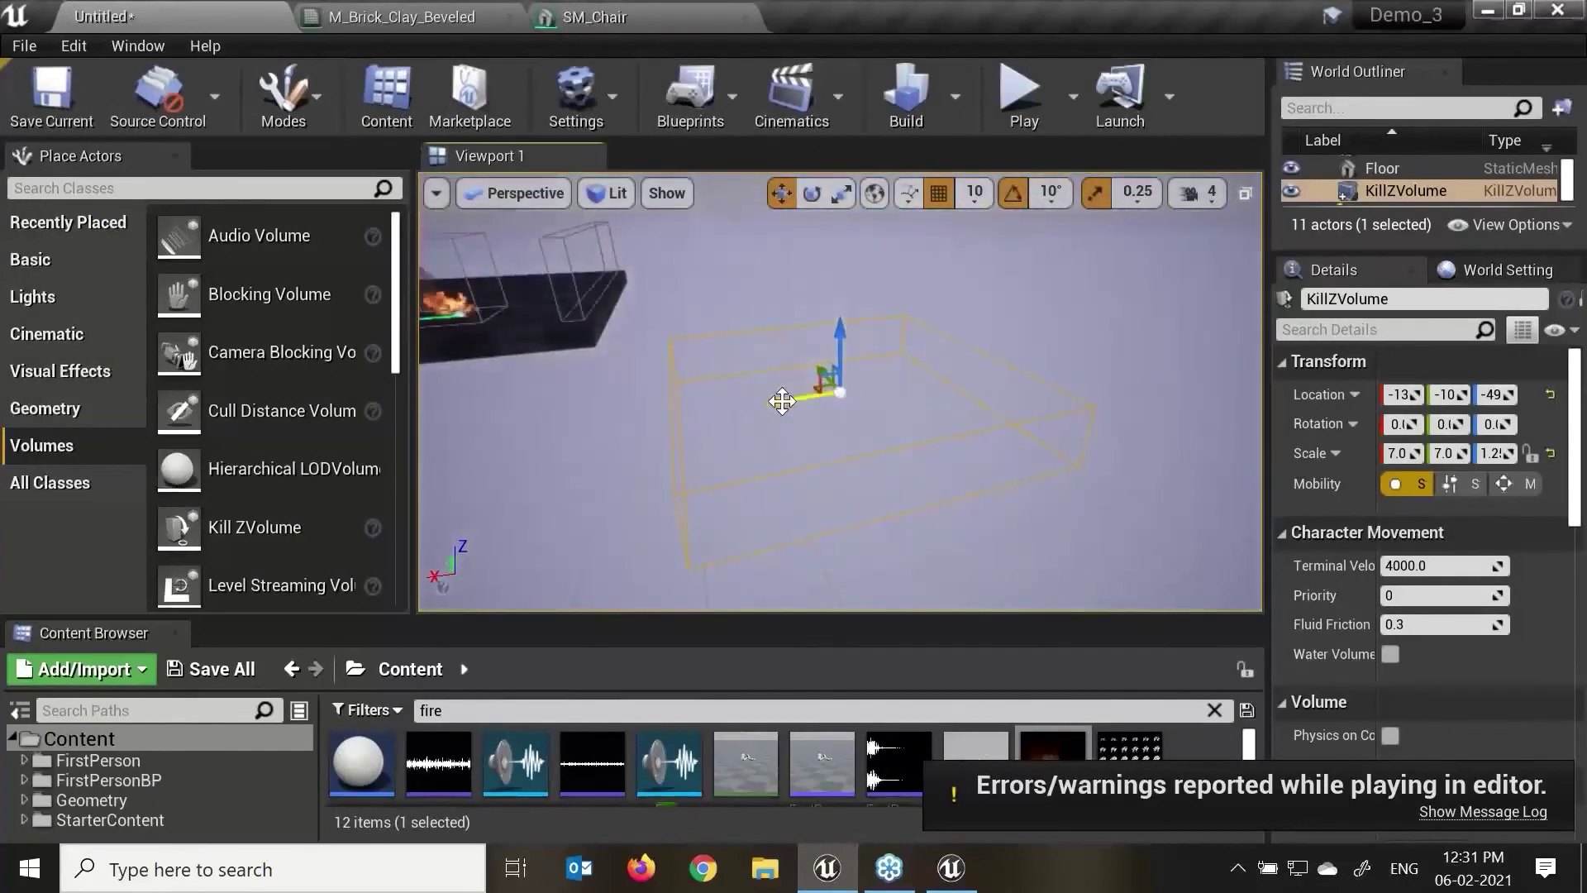
{"action": "left_click_drag", "start_coordinate": [782, 401], "coordinate": [438, 419]}
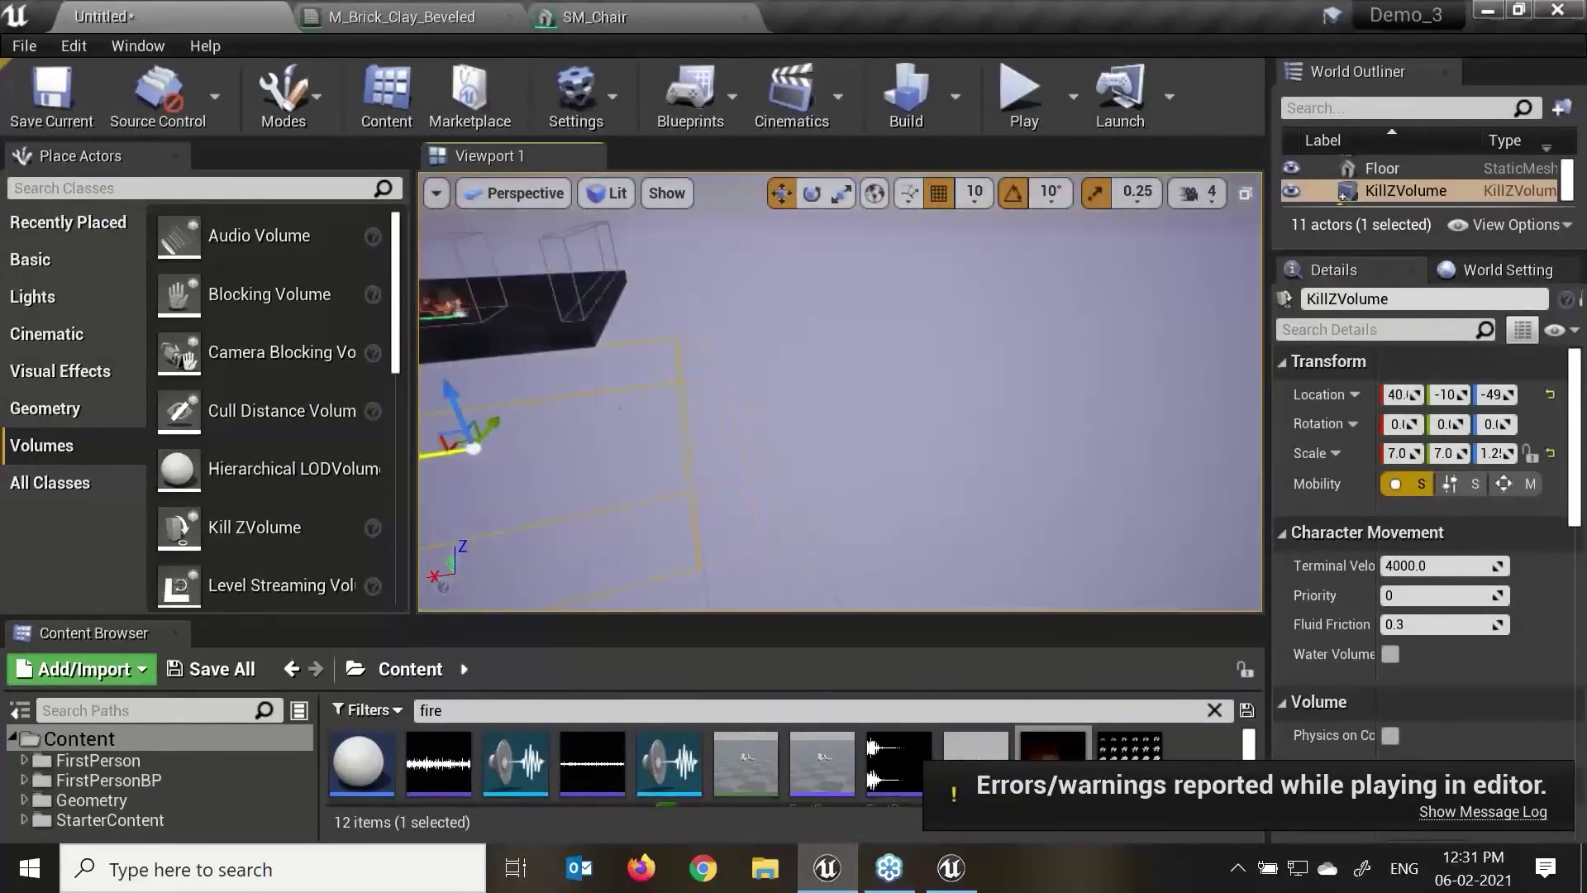
{"action": "key", "text": "f"}
{"action": "left_click_drag", "start_coordinate": [785, 430], "coordinate": [934, 455], "text": "alt"}
{"action": "left_click_drag", "start_coordinate": [786, 399], "coordinate": [918, 402]}
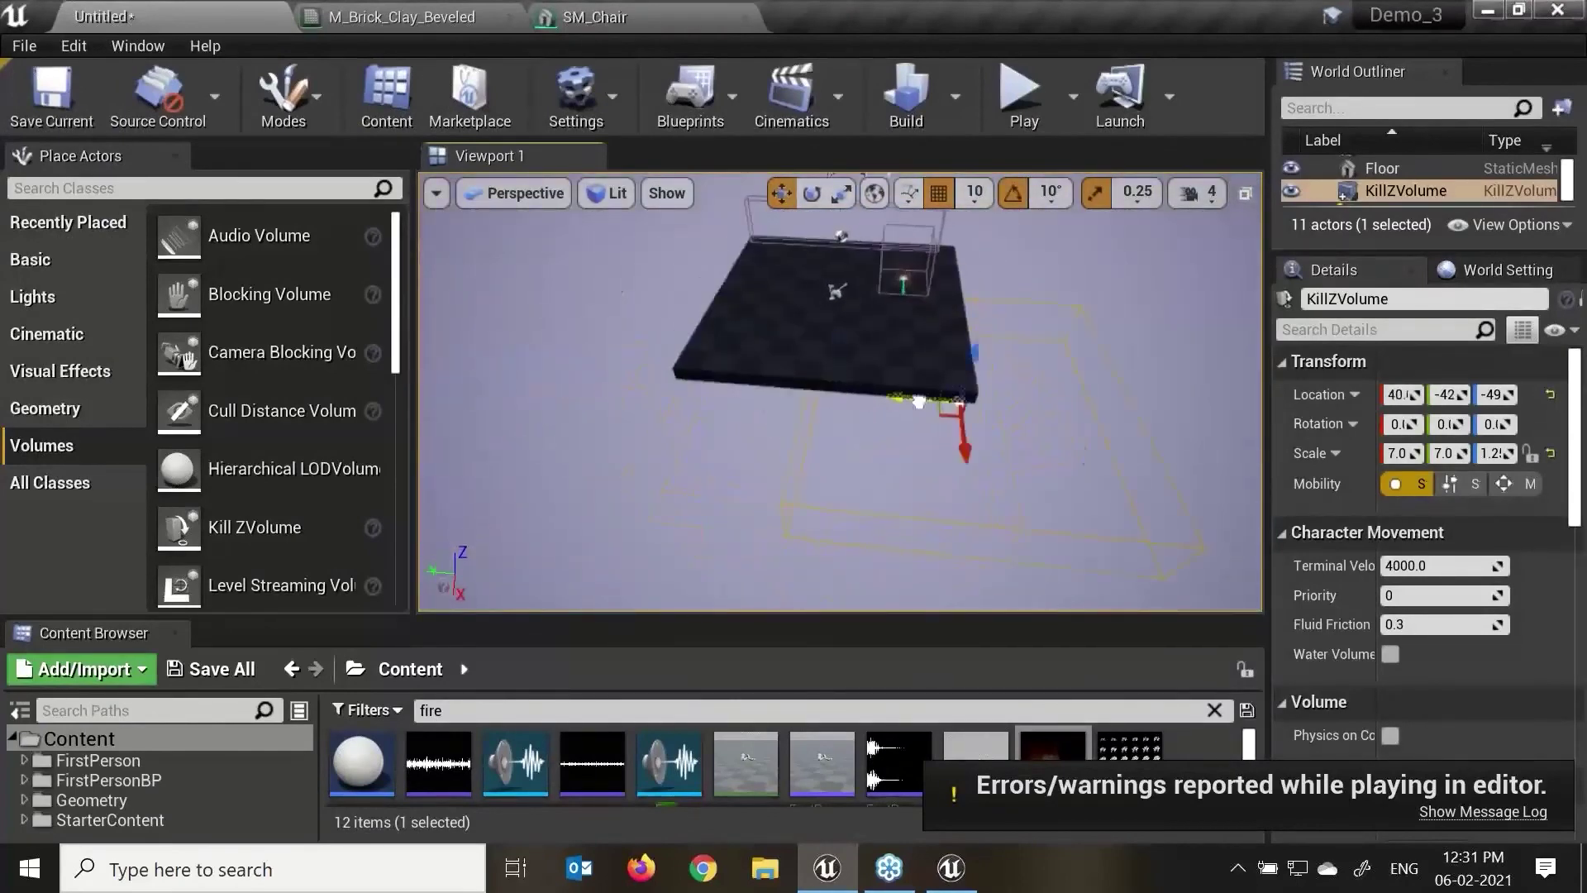
{"action": "key", "text": "ctrl+z"}
Step: Play-test falling off the floor above the repositioned Kill Z Volume, and end the session, closing the message log
{"action": "left_click_drag", "start_coordinate": [809, 434], "coordinate": [1057, 434], "text": "alt"}
{"action": "left_click_drag", "start_coordinate": [866, 466], "coordinate": [701, 470], "text": "alt"}
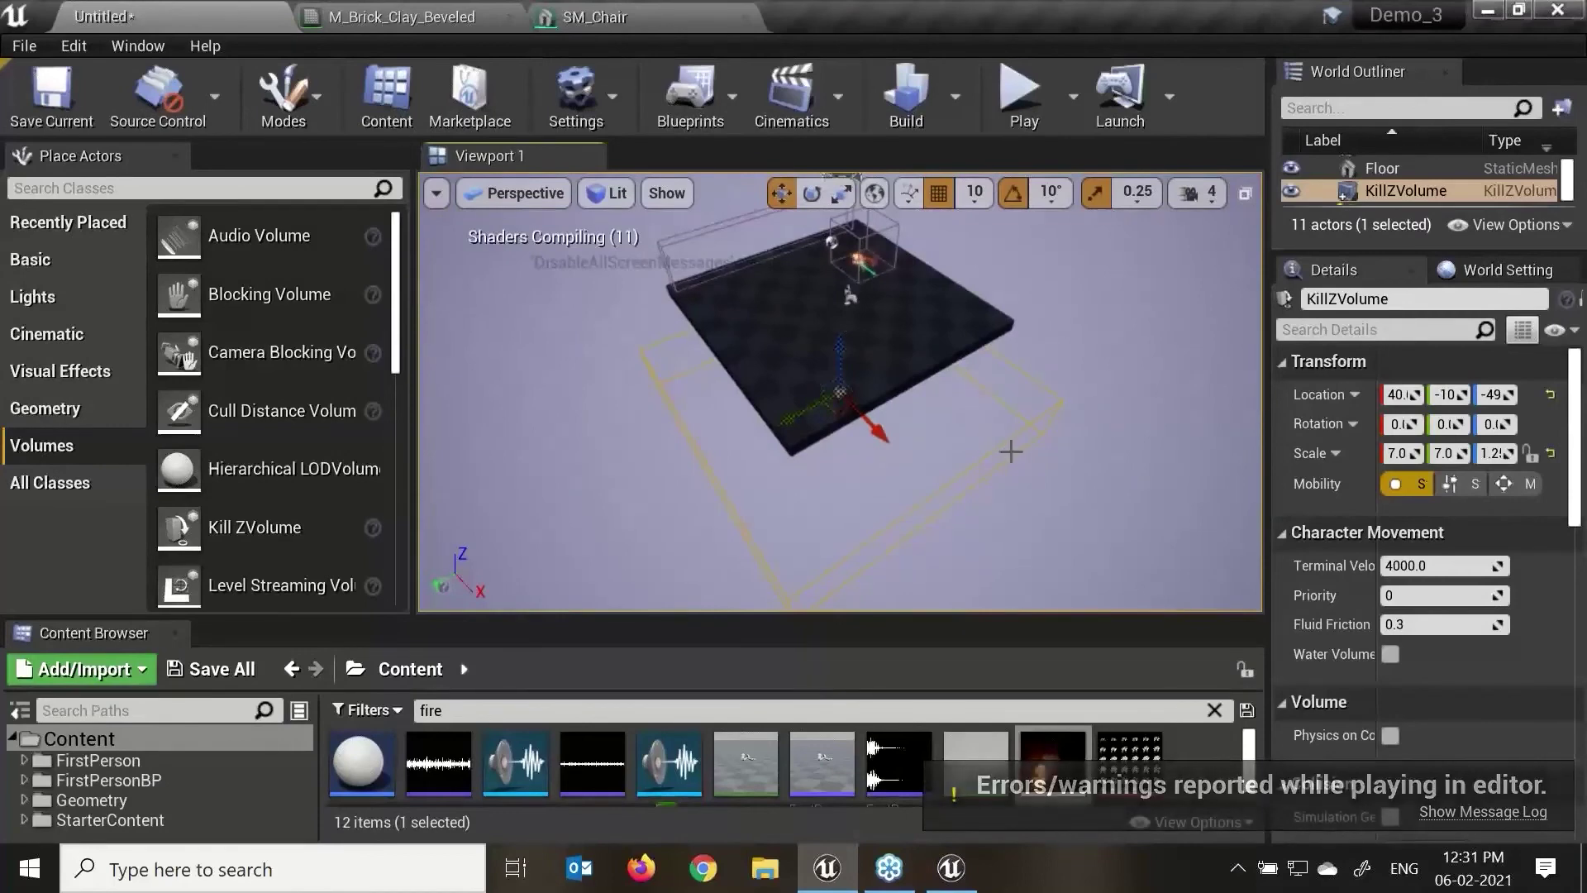
{"action": "left_click", "coordinate": [1037, 111]}
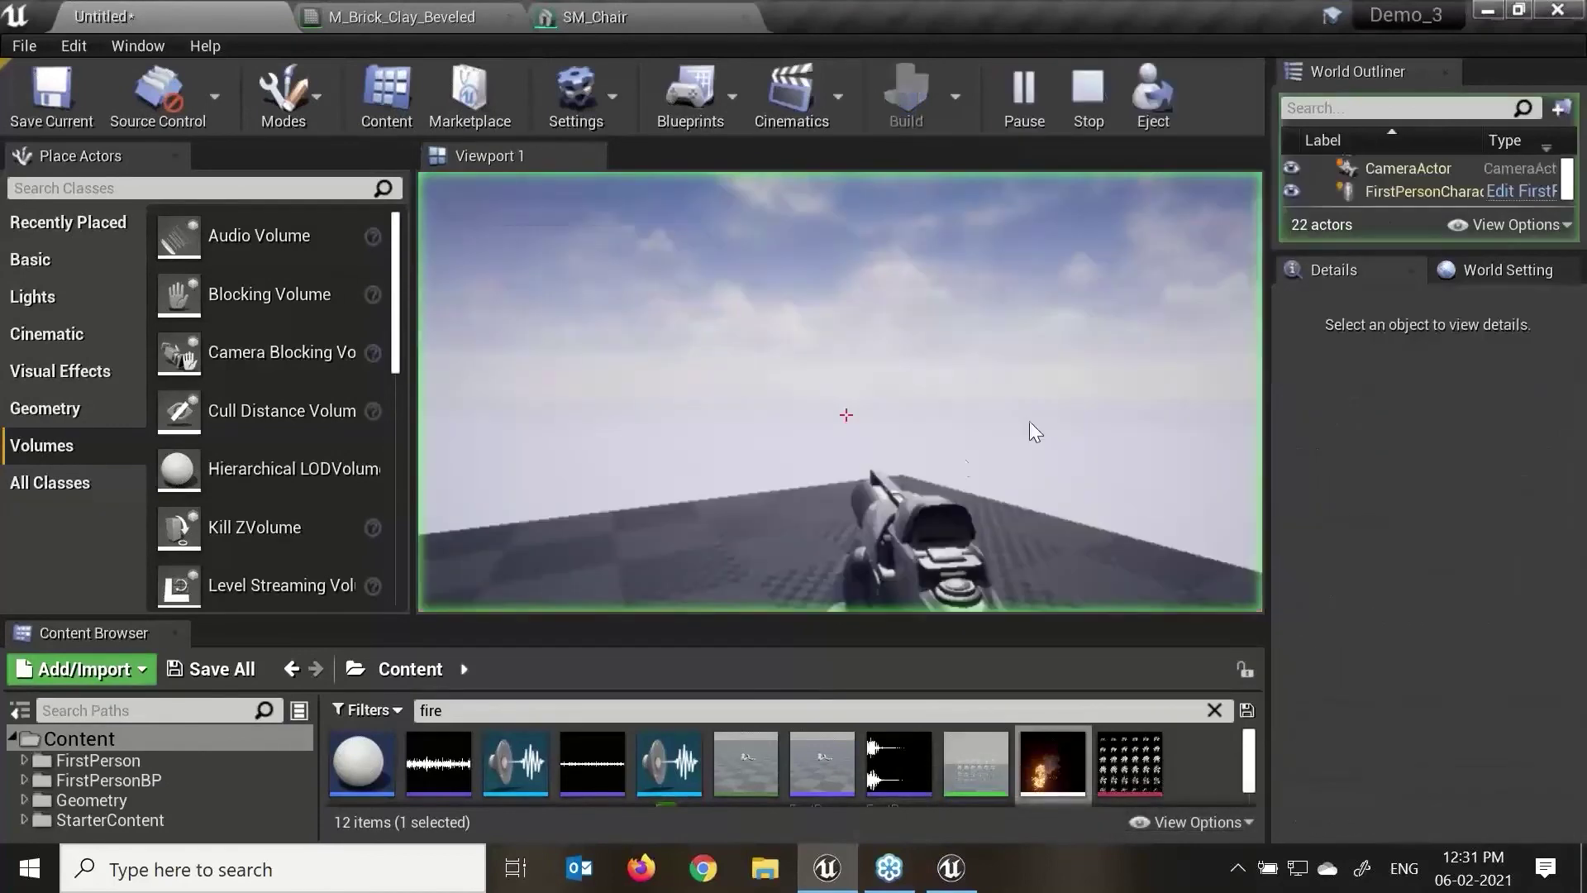
{"action": "left_click", "coordinate": [1087, 514]}
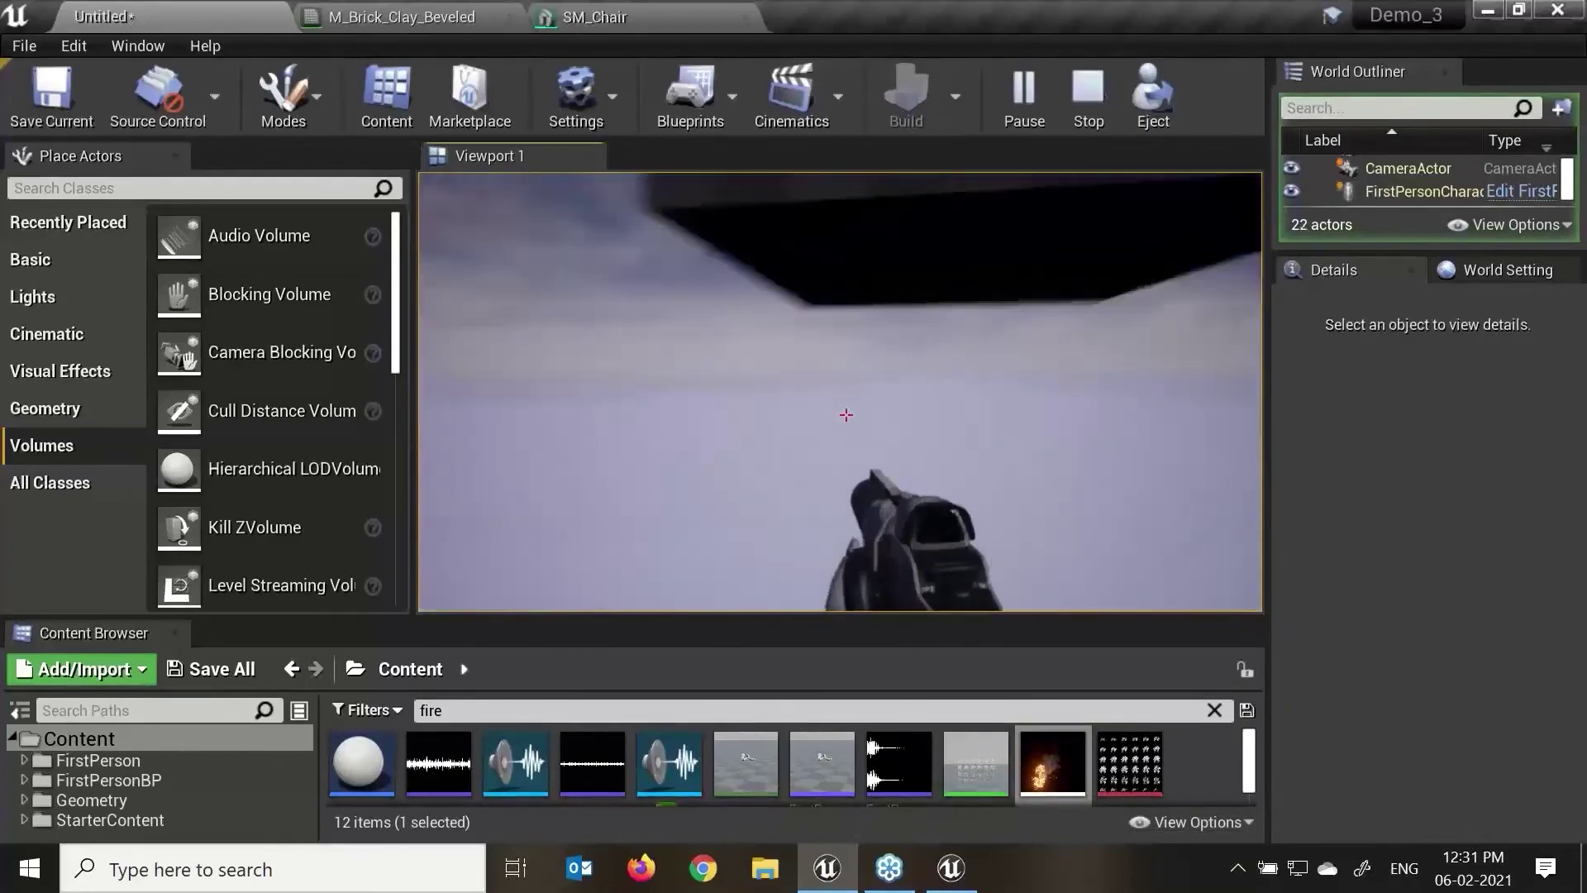
{"action": "key", "text": "shift+F1"}
{"action": "key", "text": "Escape"}
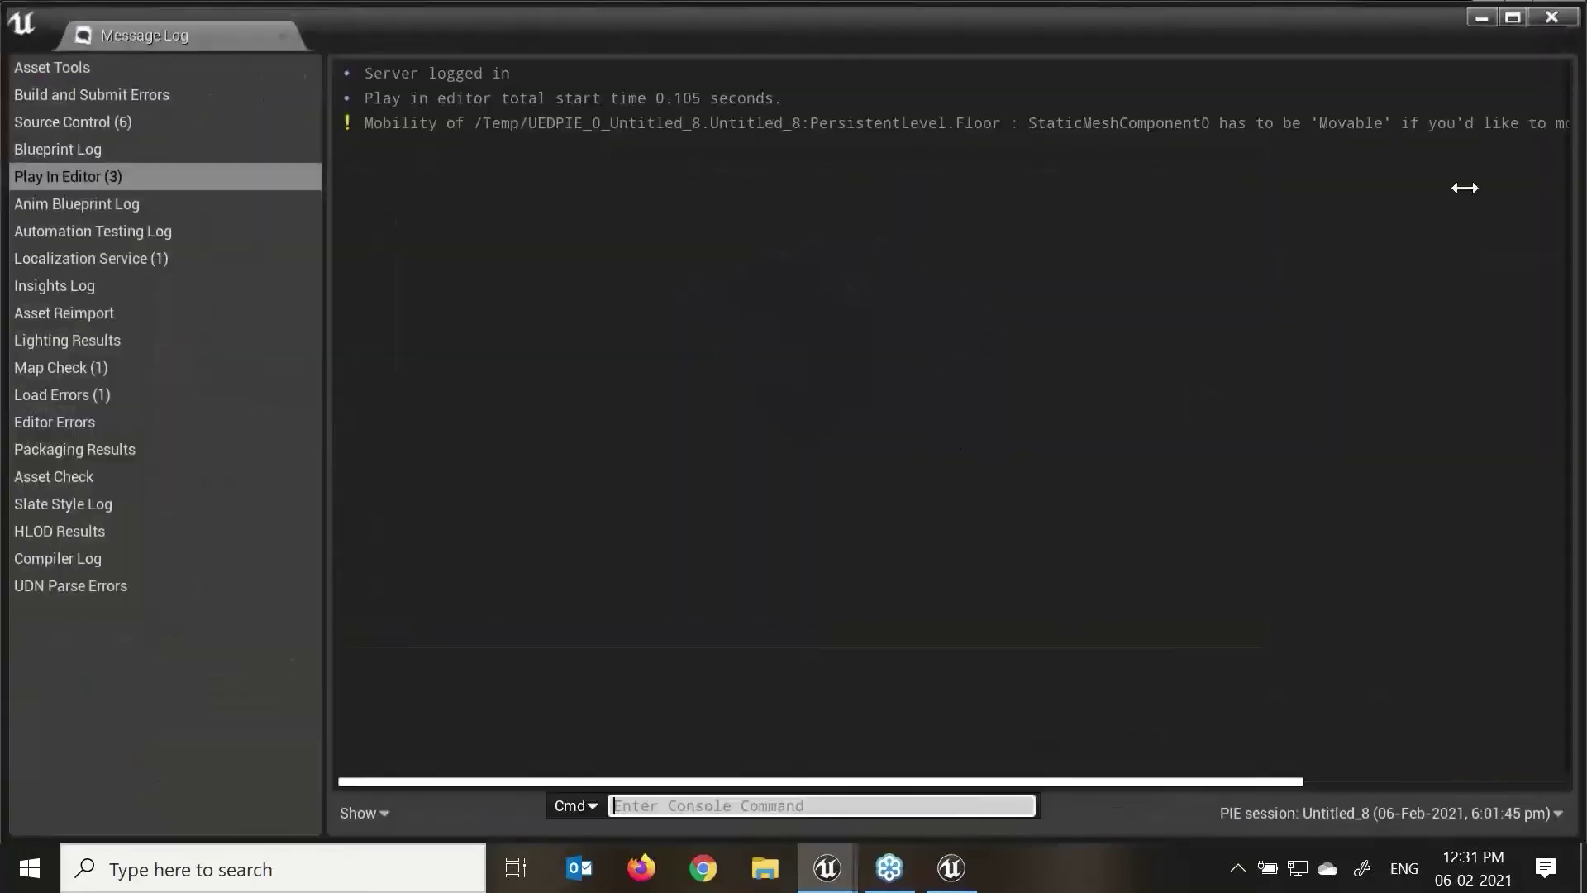
{"action": "left_click", "coordinate": [1551, 17]}
Step: Enlarge the Kill Z Volume to a scale of about 10 in X, 9.75 in Y and 1.5 in Z, and play-test the fall
{"action": "left_click_drag", "start_coordinate": [867, 414], "coordinate": [846, 414], "text": "alt"}
{"action": "key", "text": "r"}
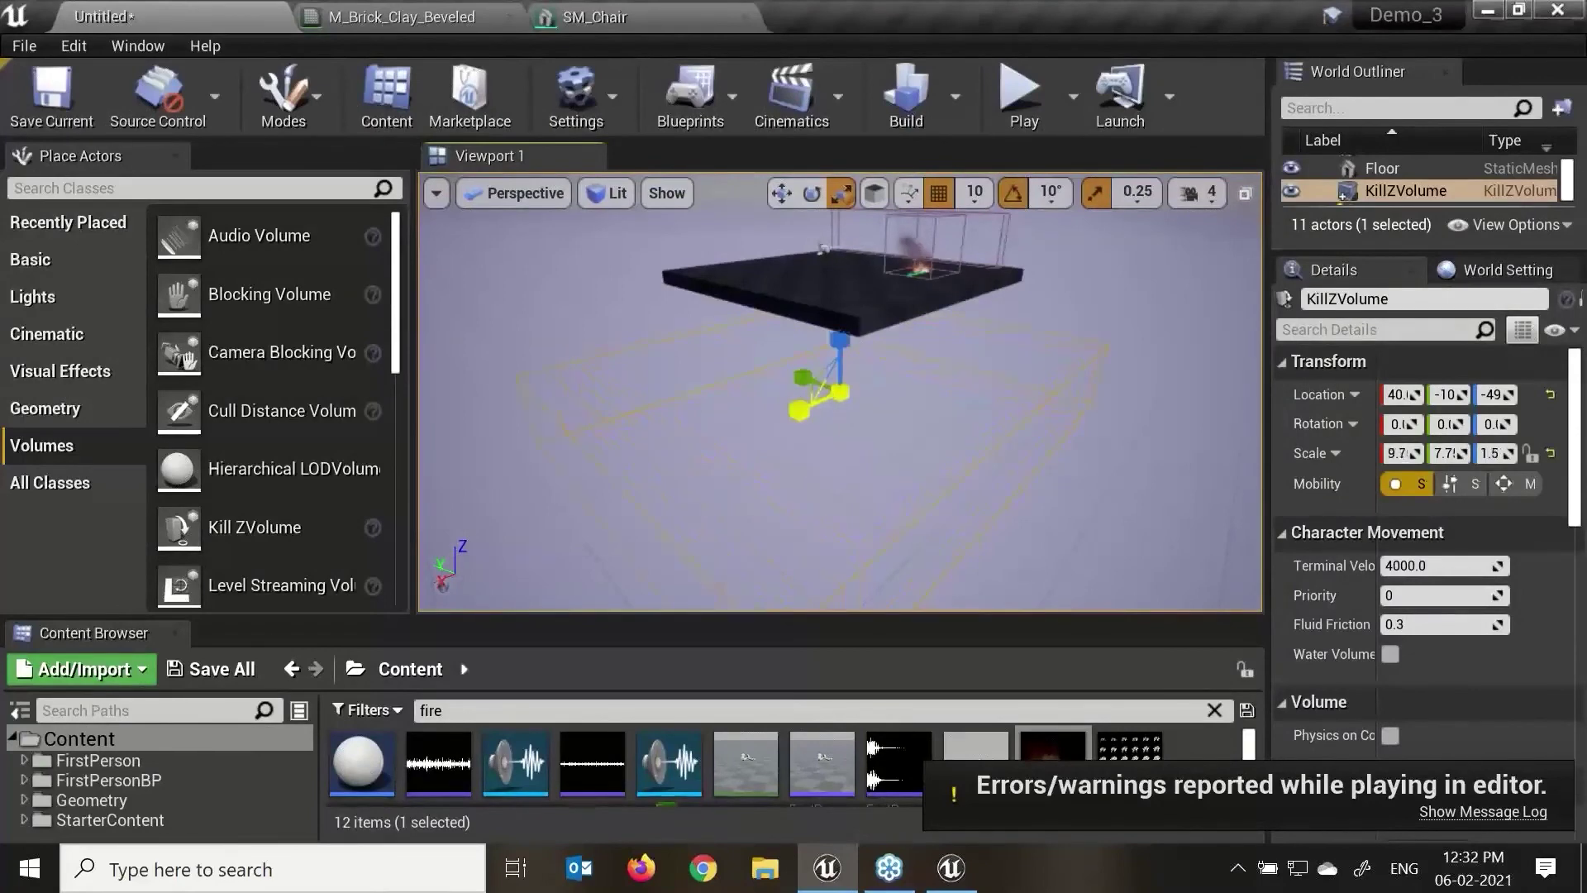
{"action": "left_click", "coordinate": [1018, 94]}
{"action": "left_click", "coordinate": [647, 542]}
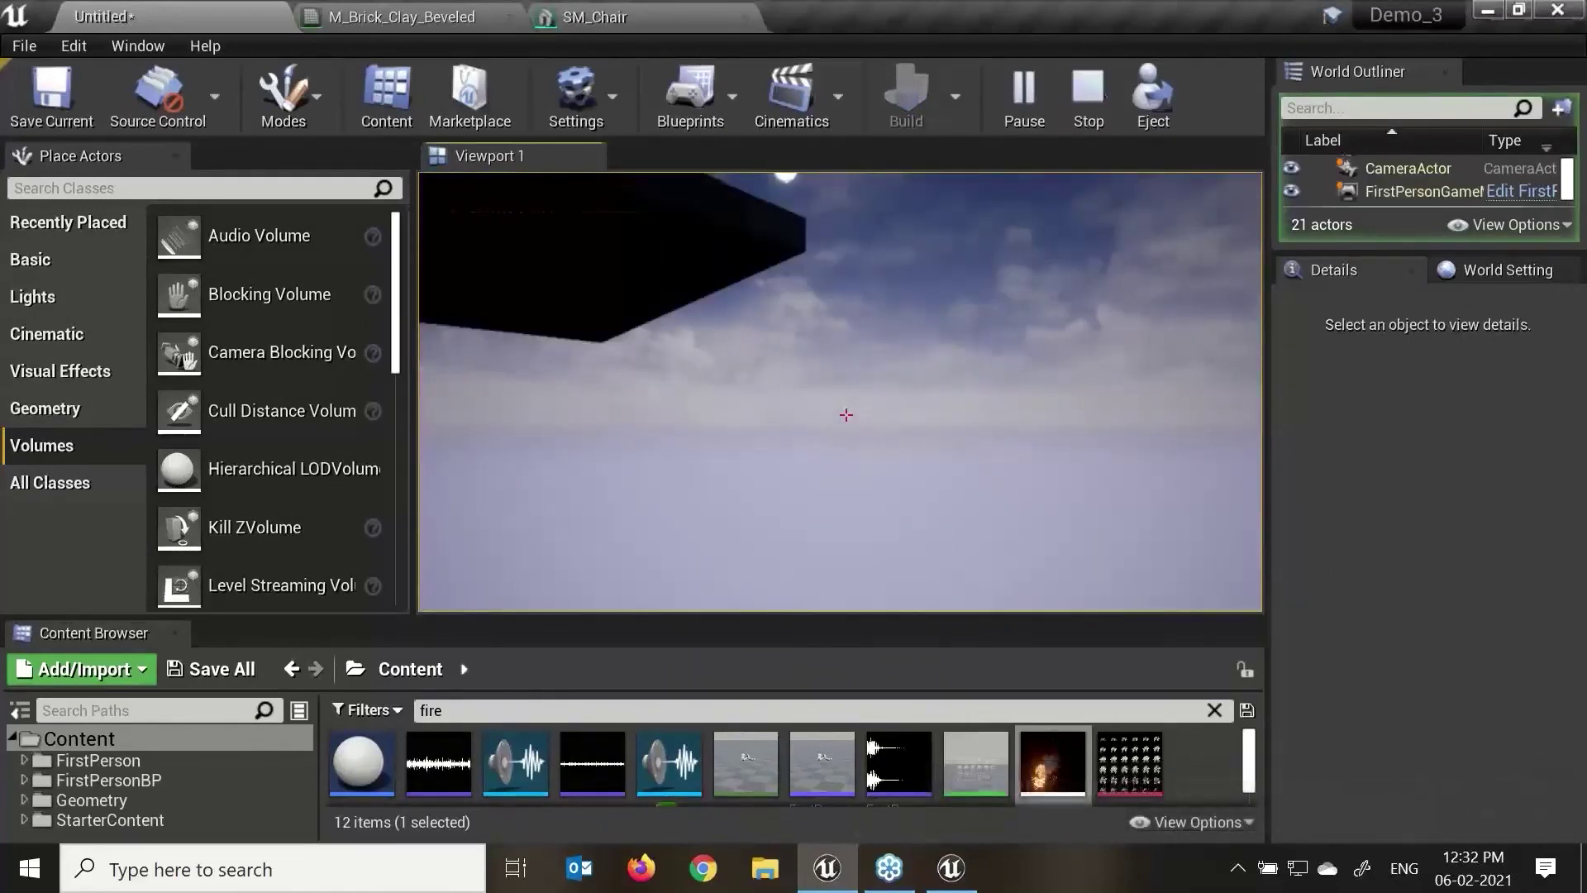
{"action": "key", "text": "Escape"}
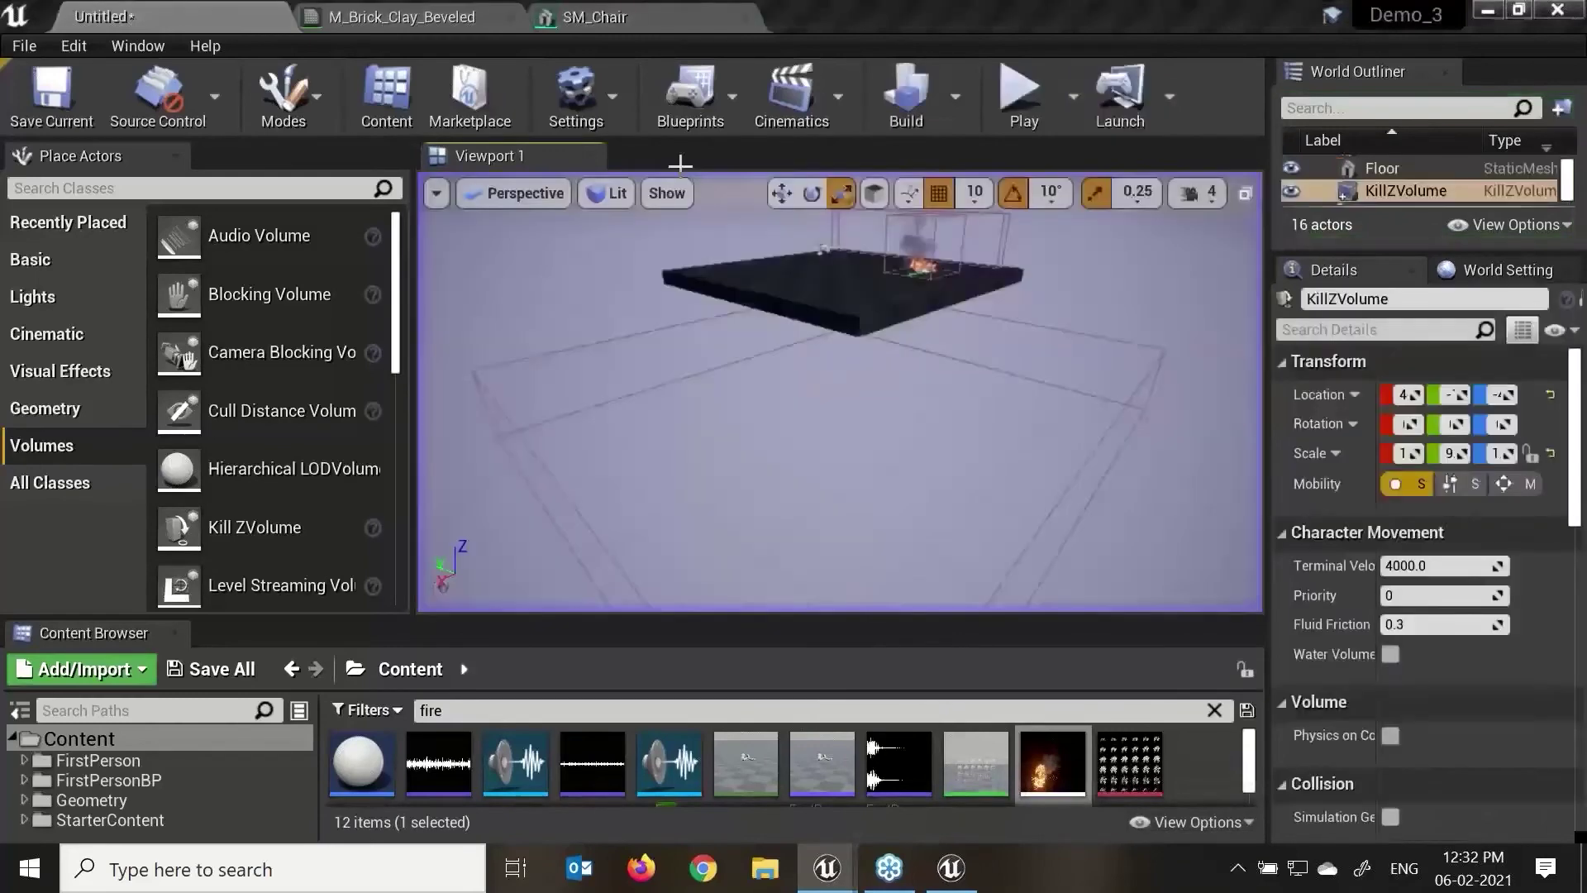
{"action": "left_click", "coordinate": [1551, 18]}
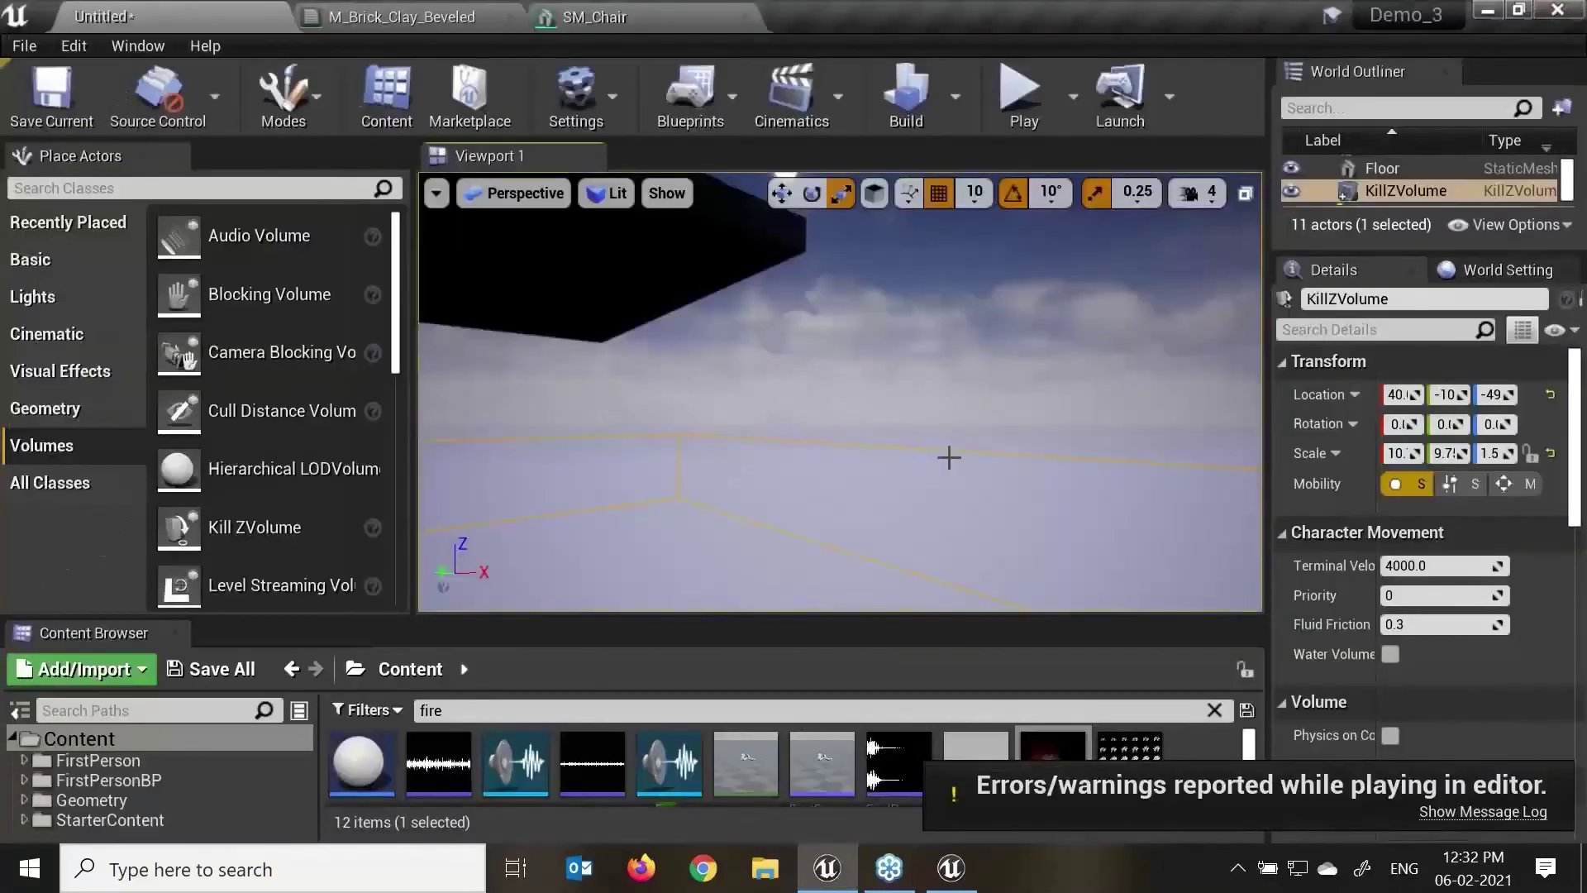
Step: Frame the enlarged Kill Z Volume with the floor and browse the remaining placeable volume types
{"action": "key", "text": "f"}
{"action": "left_click_drag", "start_coordinate": [862, 370], "coordinate": [883, 487], "text": "alt"}
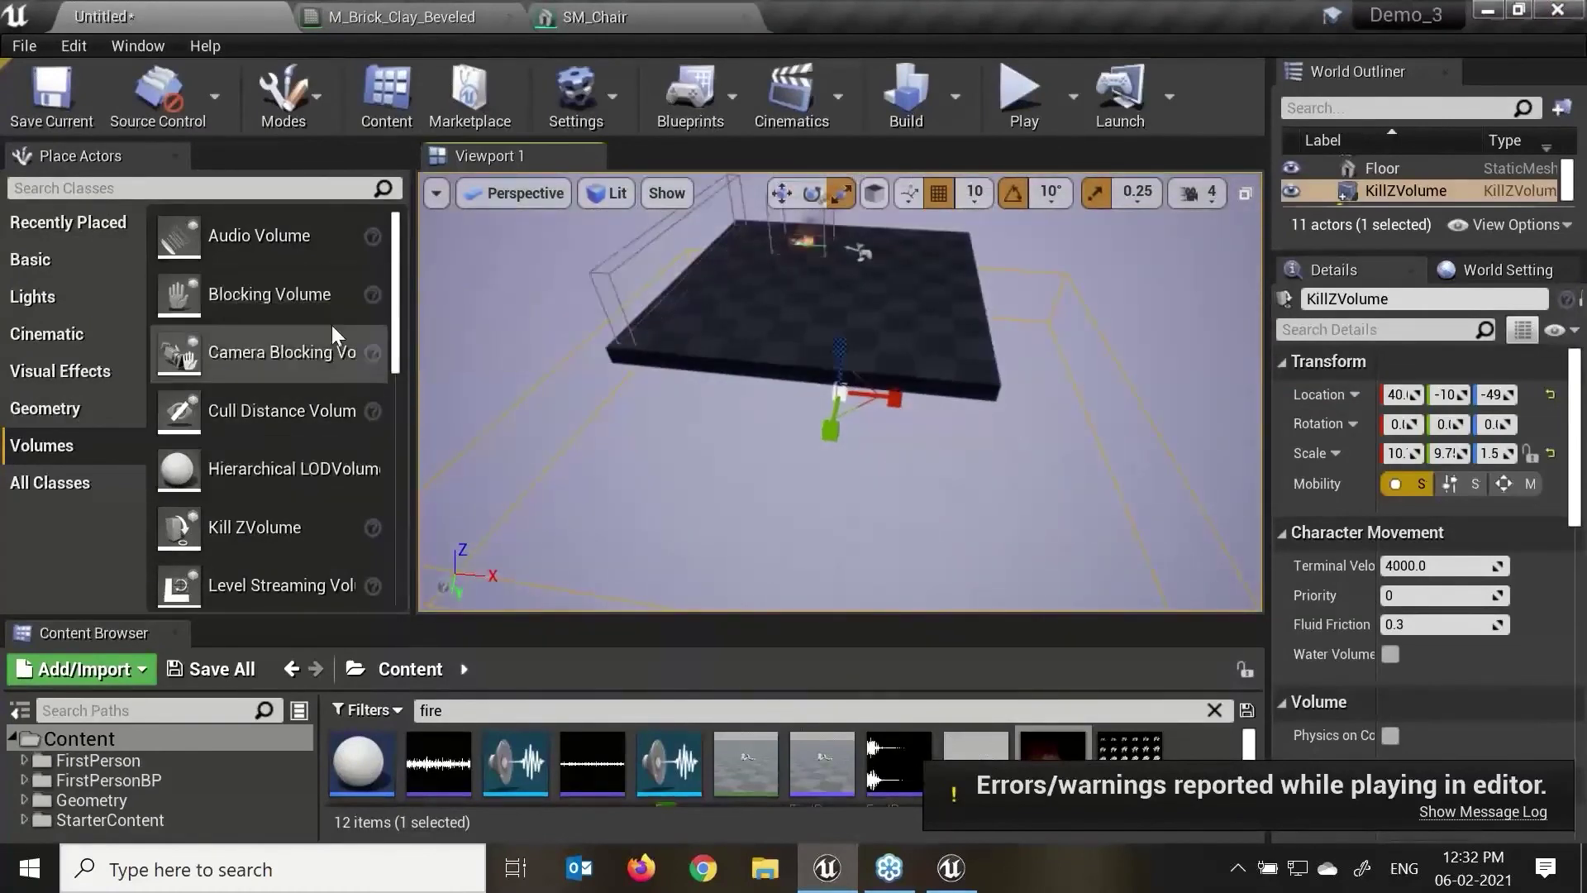
{"action": "left_click_drag", "start_coordinate": [407, 314], "coordinate": [419, 539]}
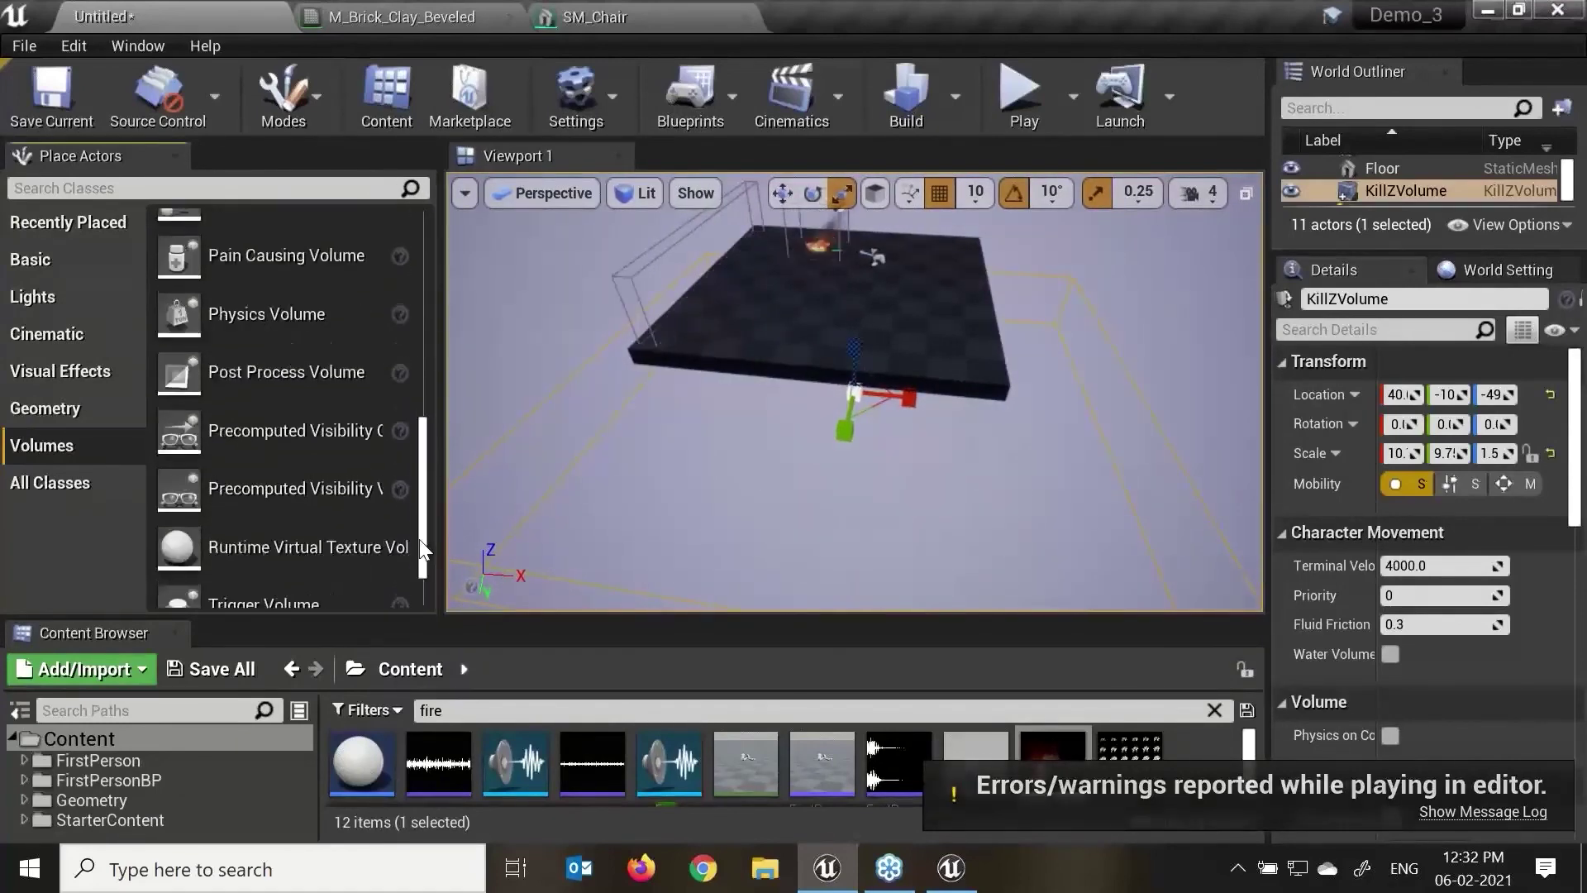
{"action": "left_click", "coordinate": [1211, 463]}
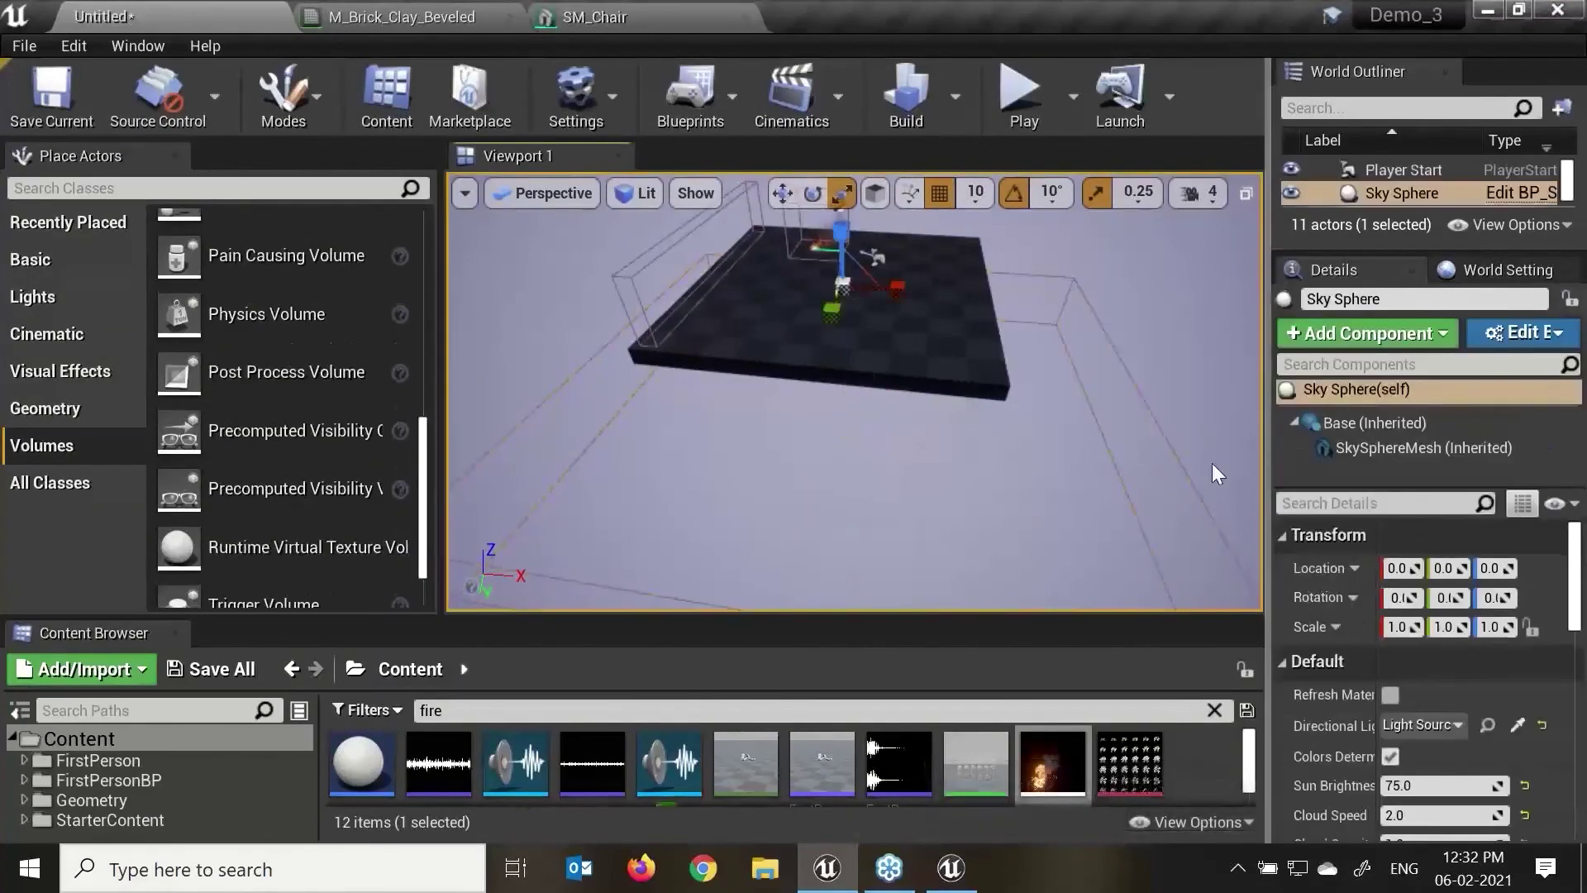
Step: Select the Kill Z Volume and toggle its Water Volume option on and back off
{"action": "left_click_drag", "start_coordinate": [1270, 569], "coordinate": [1037, 576]}
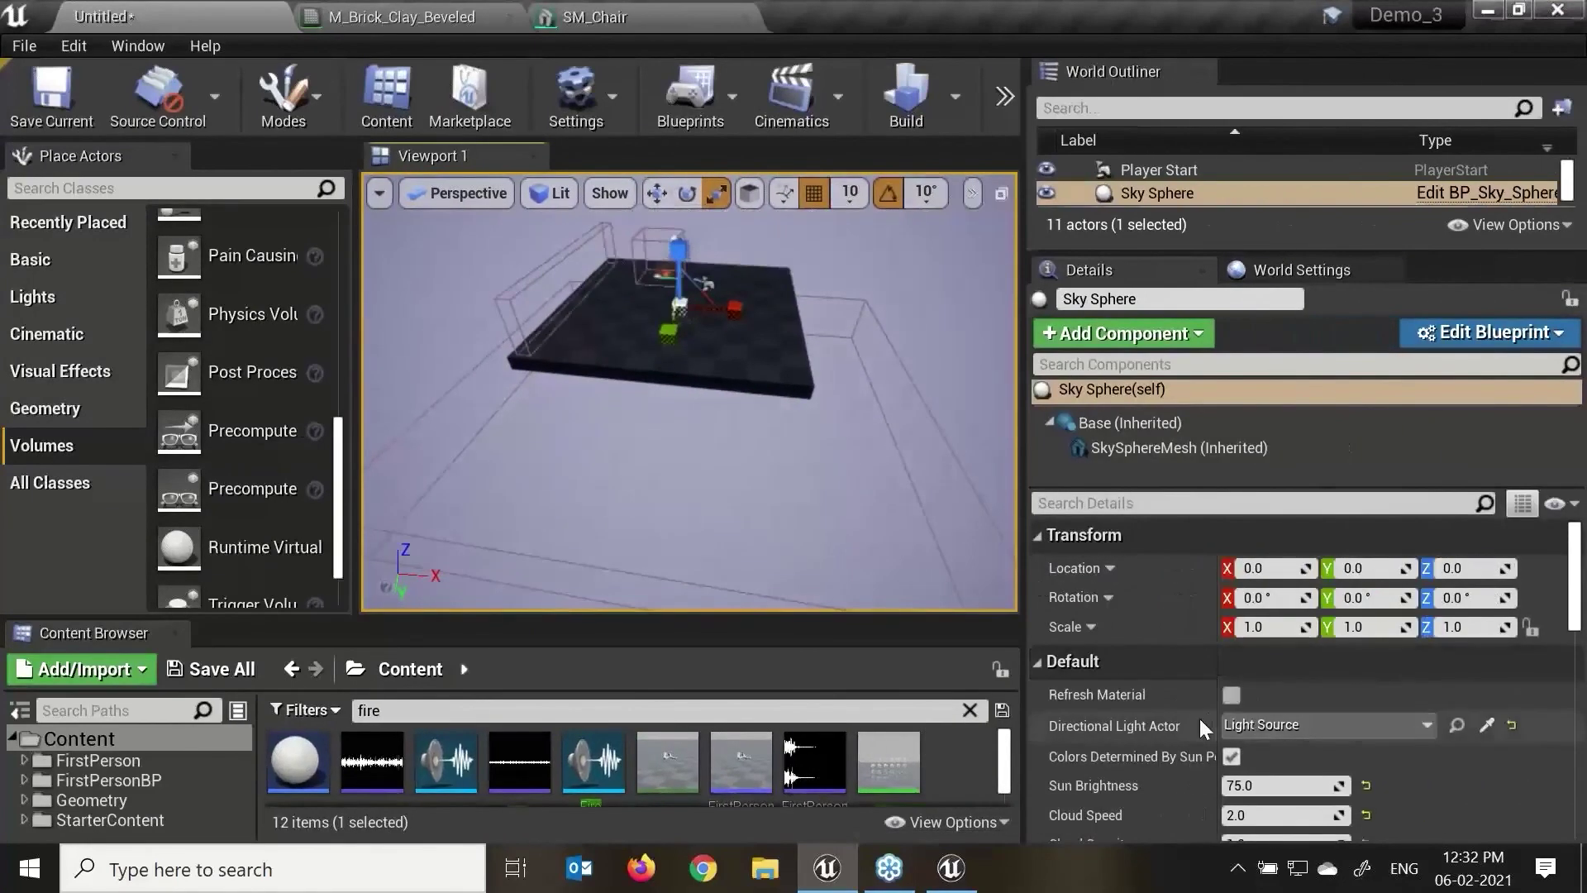
{"action": "scroll", "coordinate": [1198, 715], "scroll_direction": "down", "scroll_amount": 2}
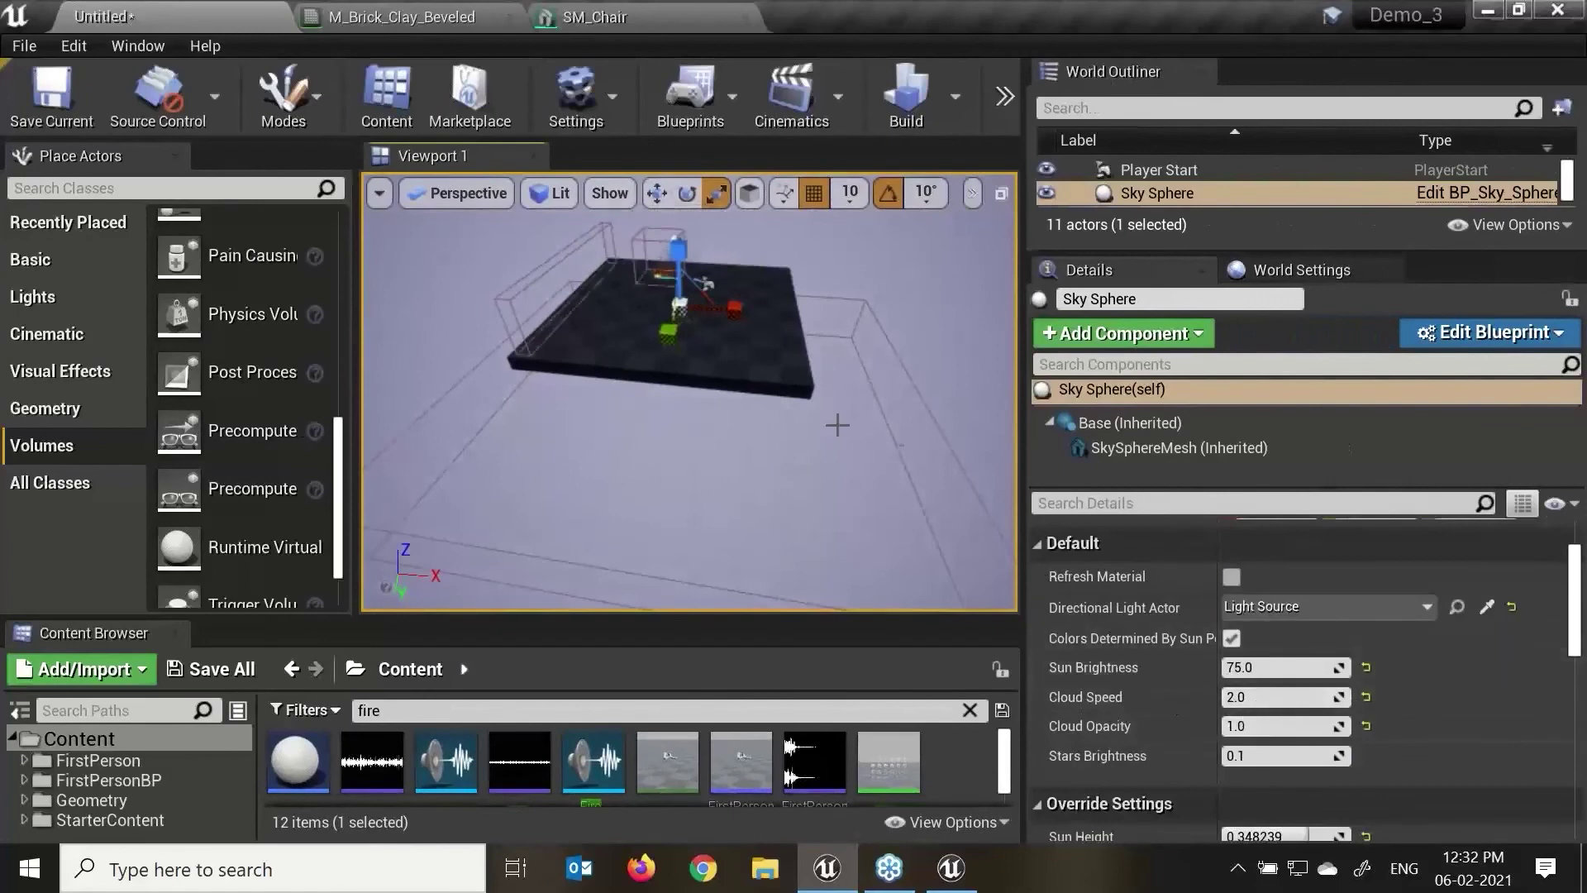
{"action": "left_click", "coordinate": [903, 365]}
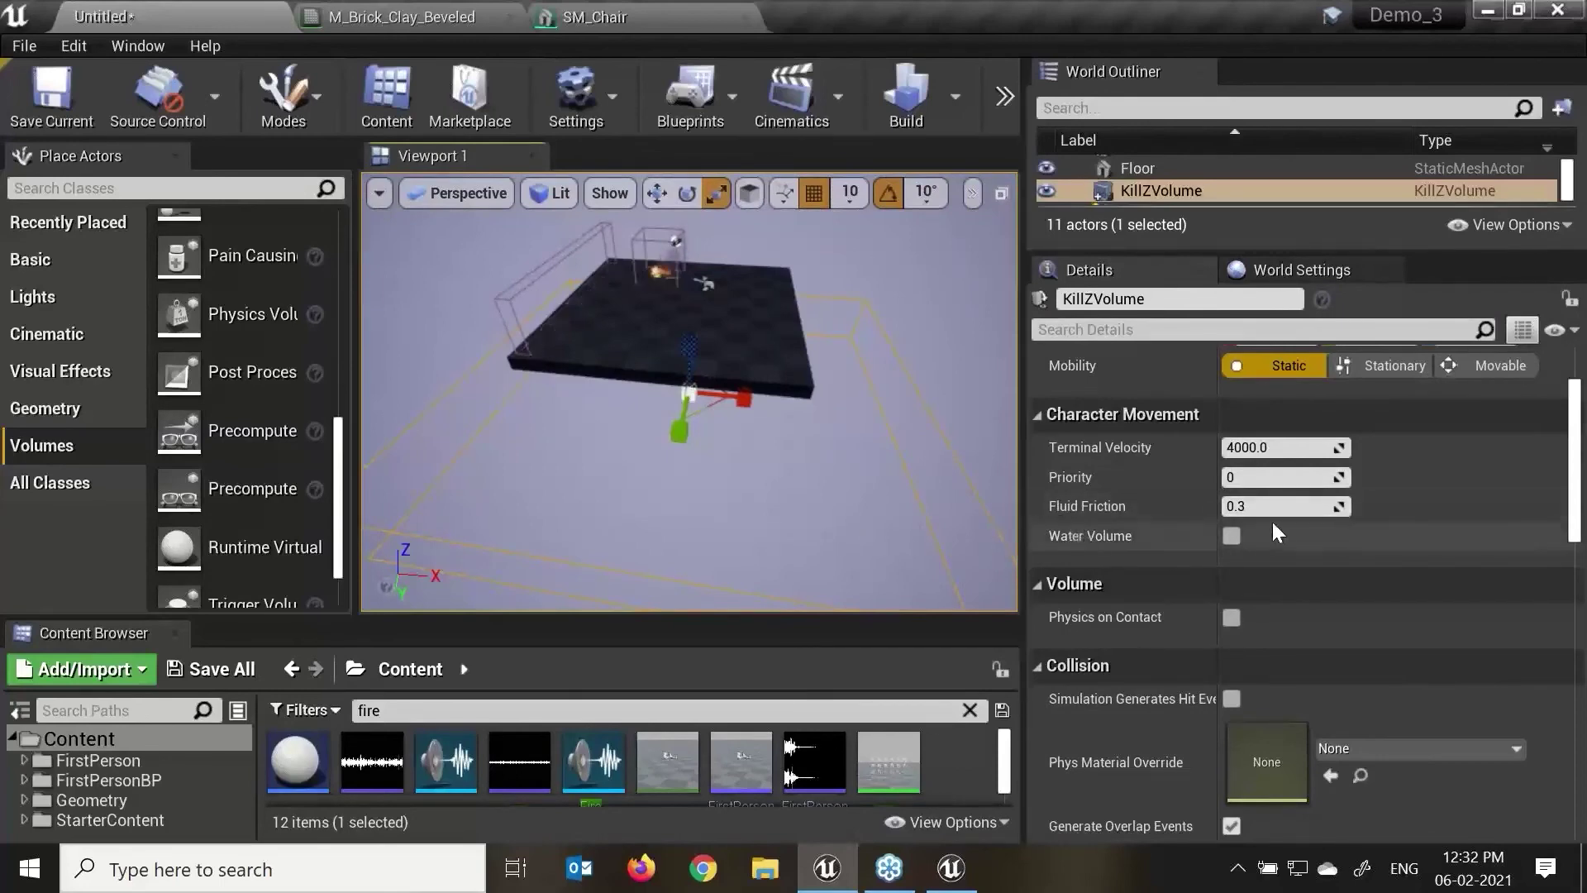
{"action": "left_click", "coordinate": [1231, 536]}
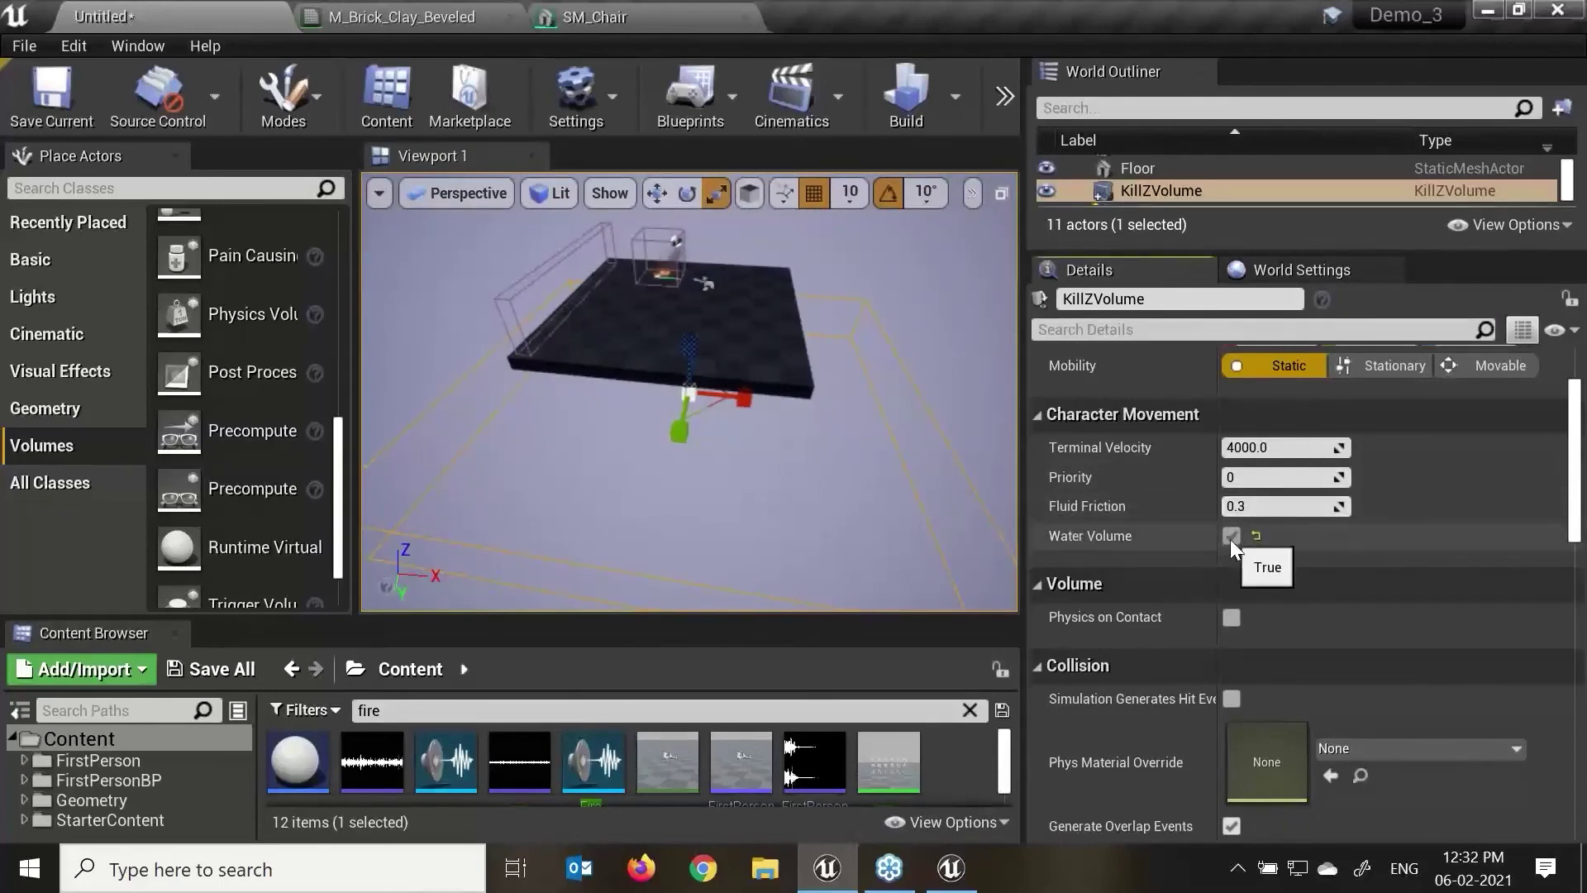
{"action": "left_click", "coordinate": [1231, 535]}
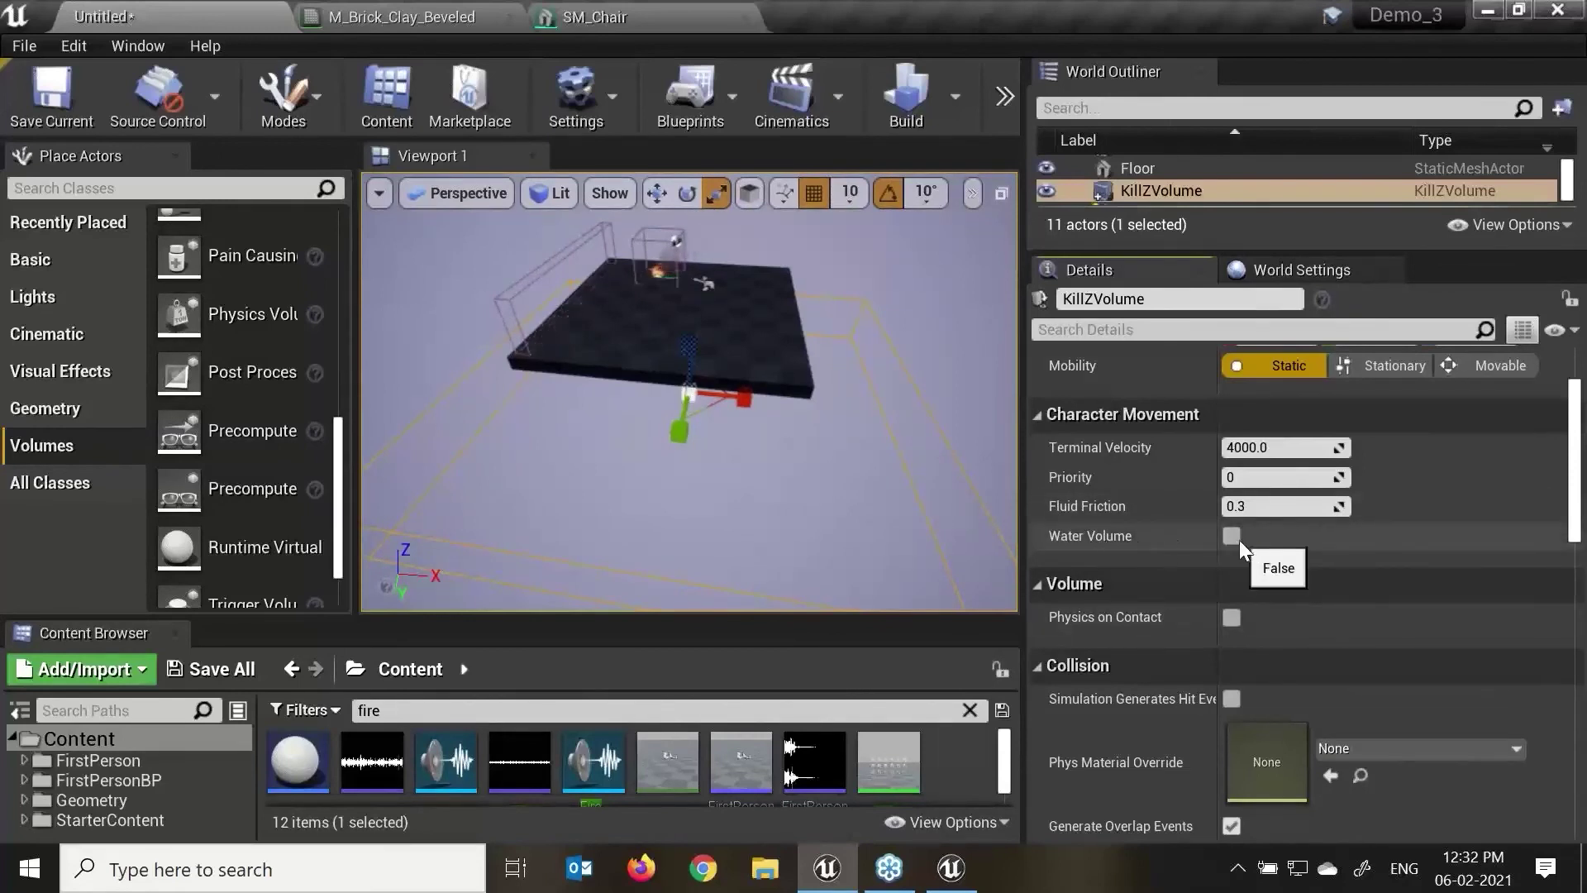
Step: Delete the Kill Z Volume, the volume along the floor's edge and the volume around the fire
{"action": "left_click_drag", "start_coordinate": [355, 477], "coordinate": [464, 186]}
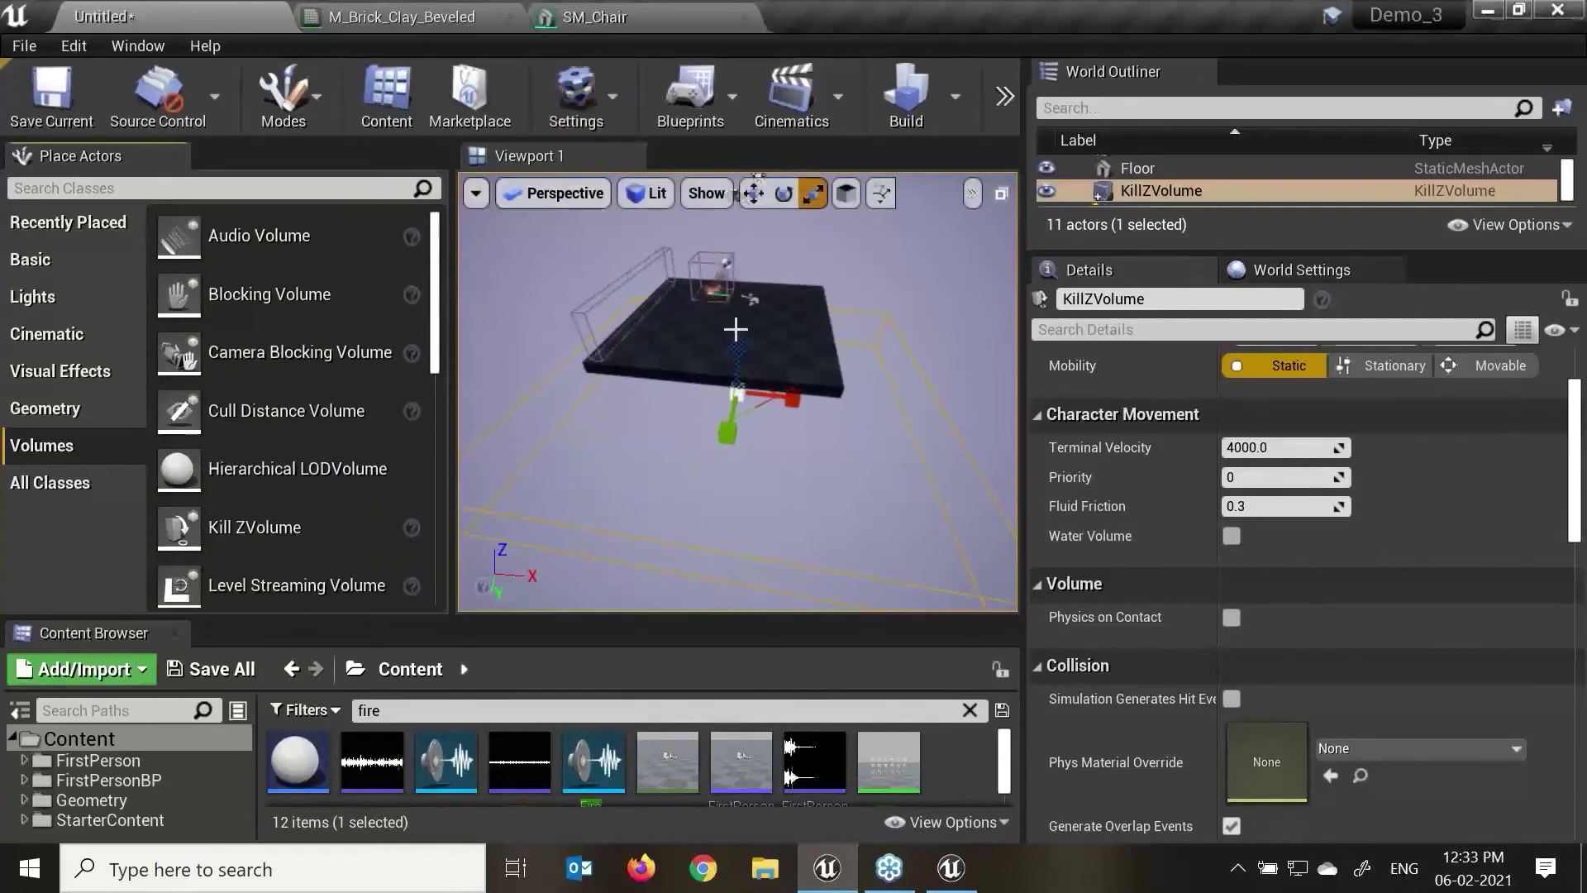
{"action": "mouse_move", "coordinate": [826, 429]}
{"action": "left_mouse_down", "text": "alt"}
{"action": "mouse_move", "coordinate": [818, 443]}
{"action": "mouse_move", "coordinate": [836, 441]}
{"action": "left_mouse_up", "text": "alt"}
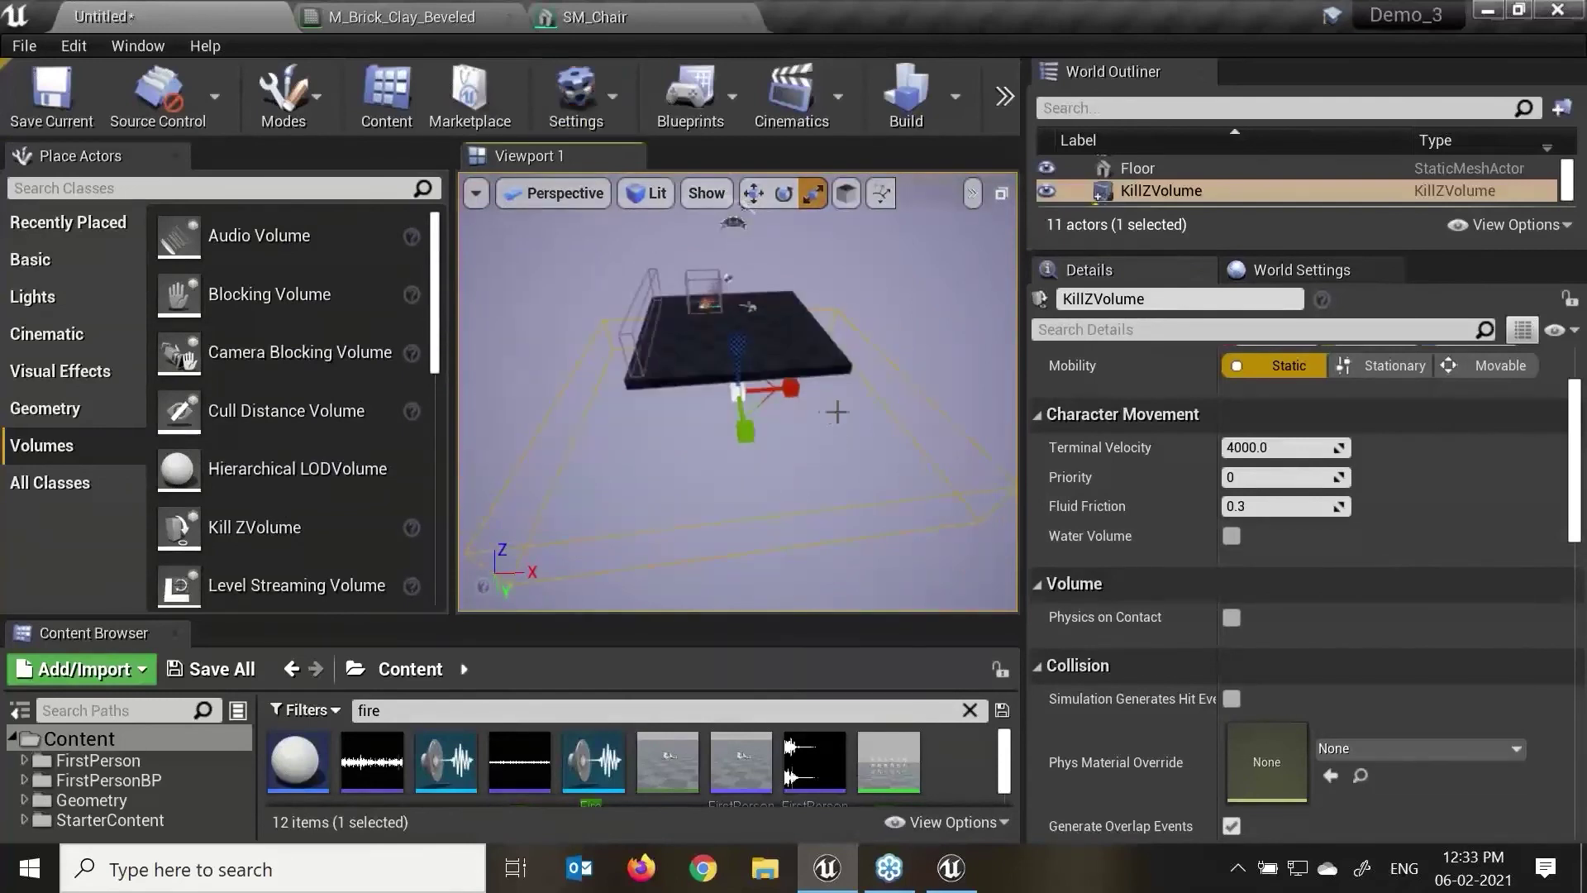
{"action": "left_click_drag", "start_coordinate": [693, 474], "coordinate": [814, 474], "text": "alt"}
{"action": "right_click_drag", "start_coordinate": [880, 468], "coordinate": [893, 471]}
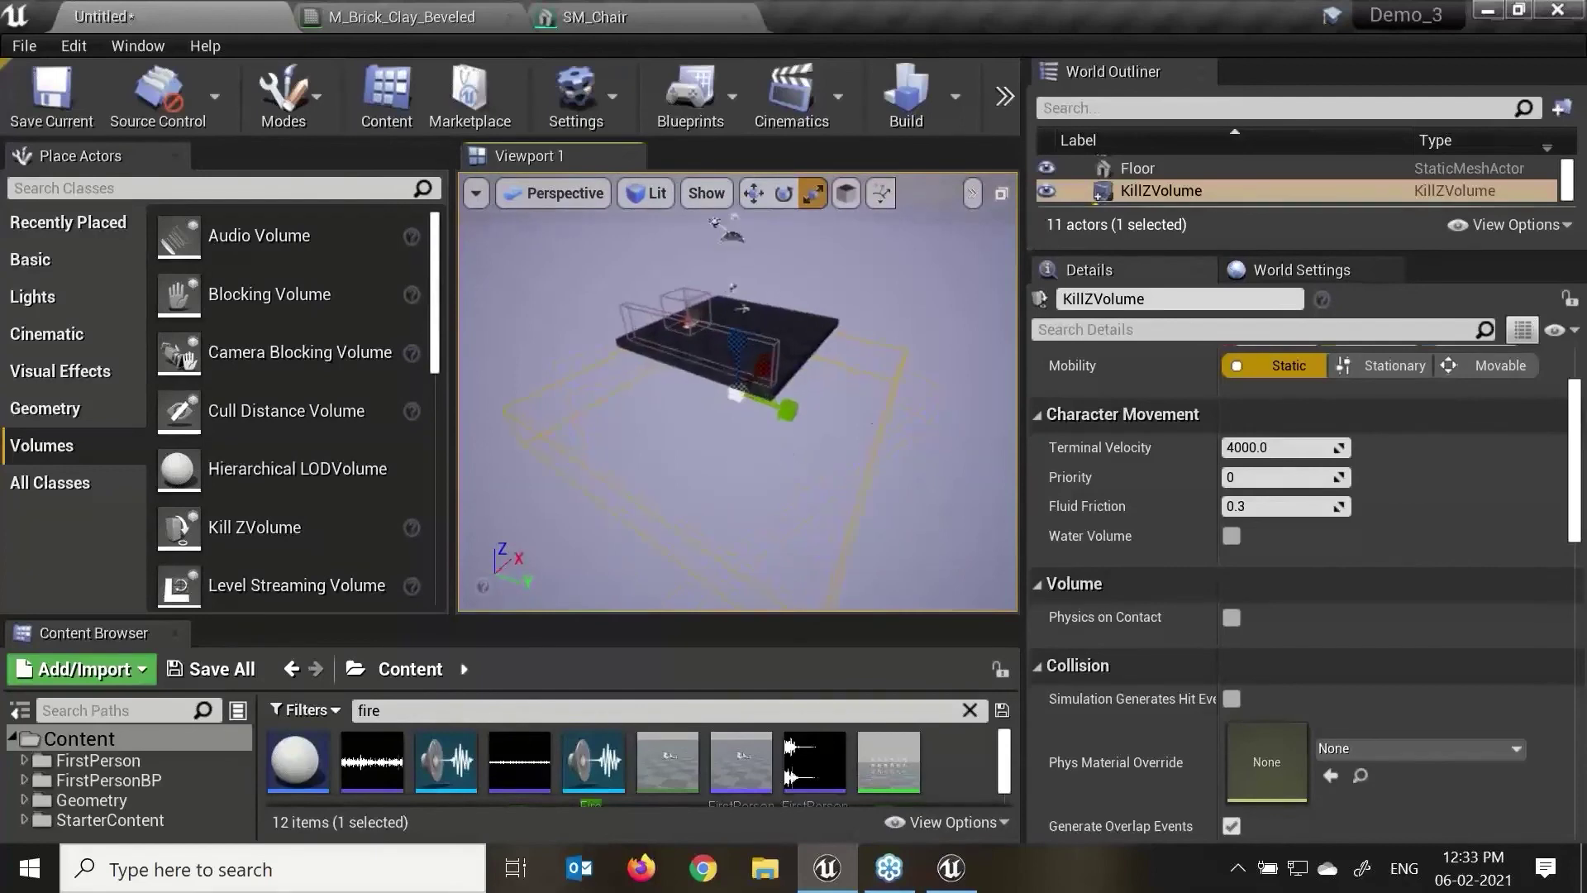
{"action": "key", "text": "Delete"}
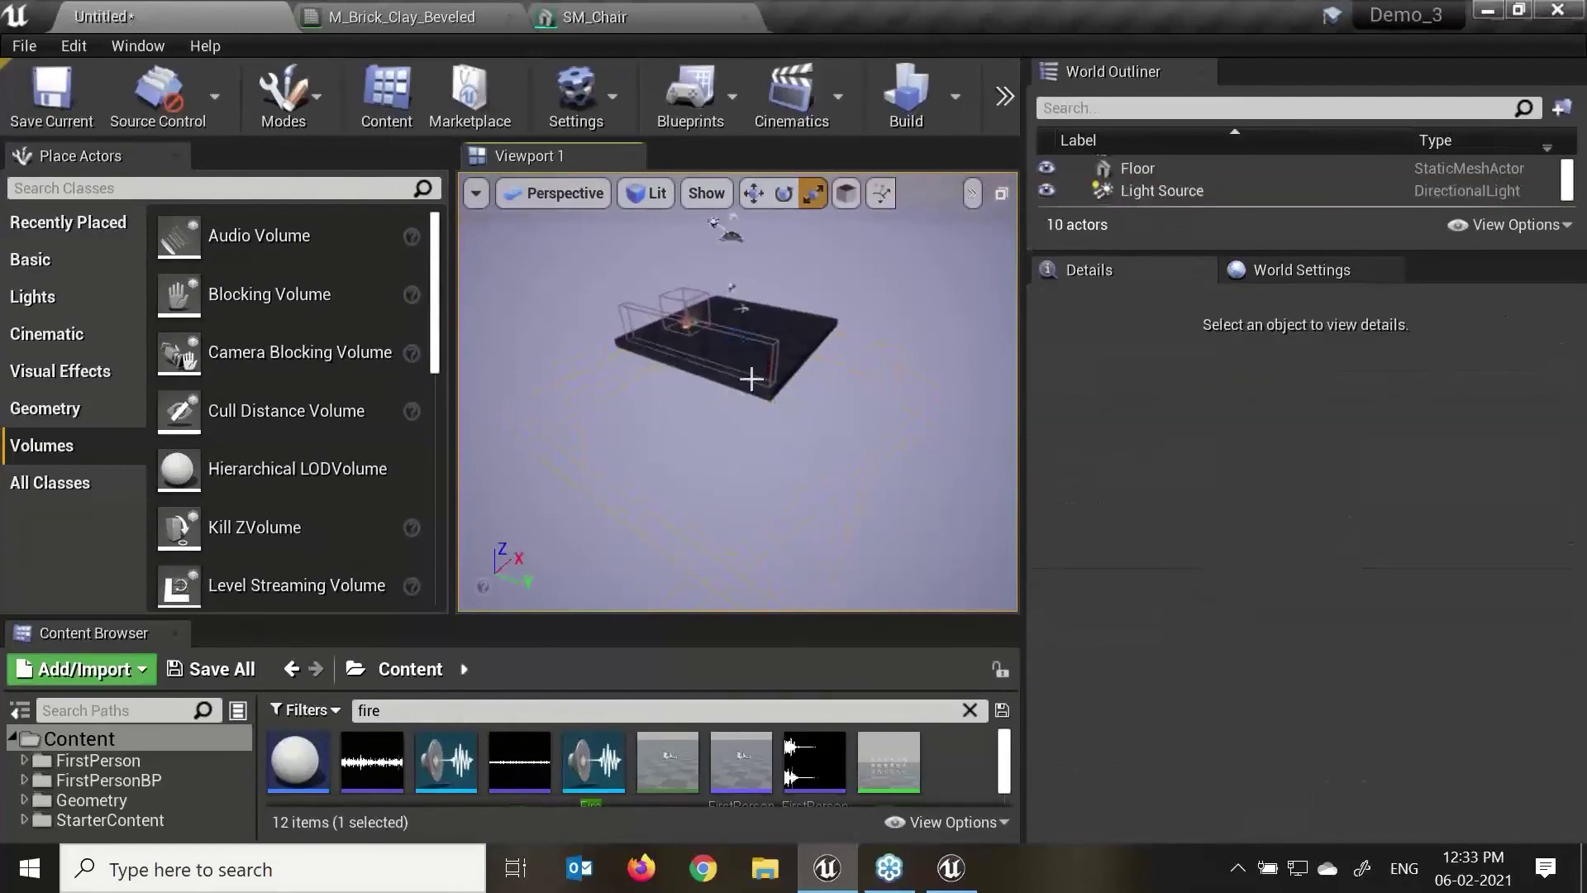
{"action": "left_click", "coordinate": [731, 349]}
{"action": "key", "text": "Delete"}
{"action": "left_click", "coordinate": [686, 310]}
{"action": "key", "text": "Delete"}
Step: Frame the Sky Sphere in the view and try to clear its name
{"action": "left_click", "coordinate": [819, 404]}
{"action": "key", "text": "f"}
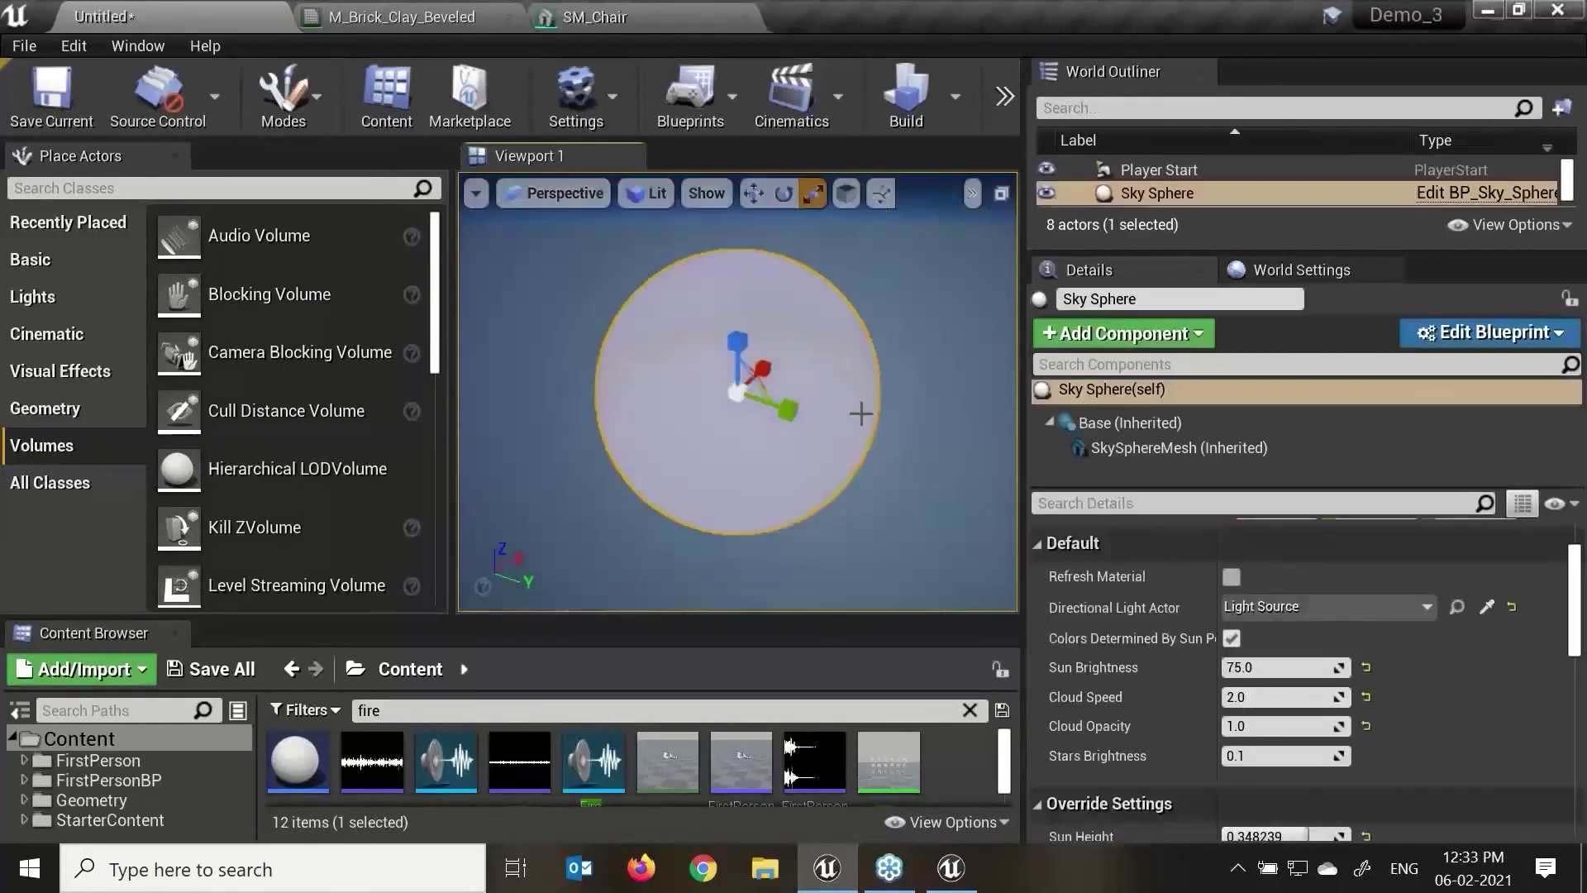
{"action": "left_click_drag", "start_coordinate": [860, 410], "coordinate": [905, 362], "text": "alt"}
{"action": "left_click", "coordinate": [1192, 300]}
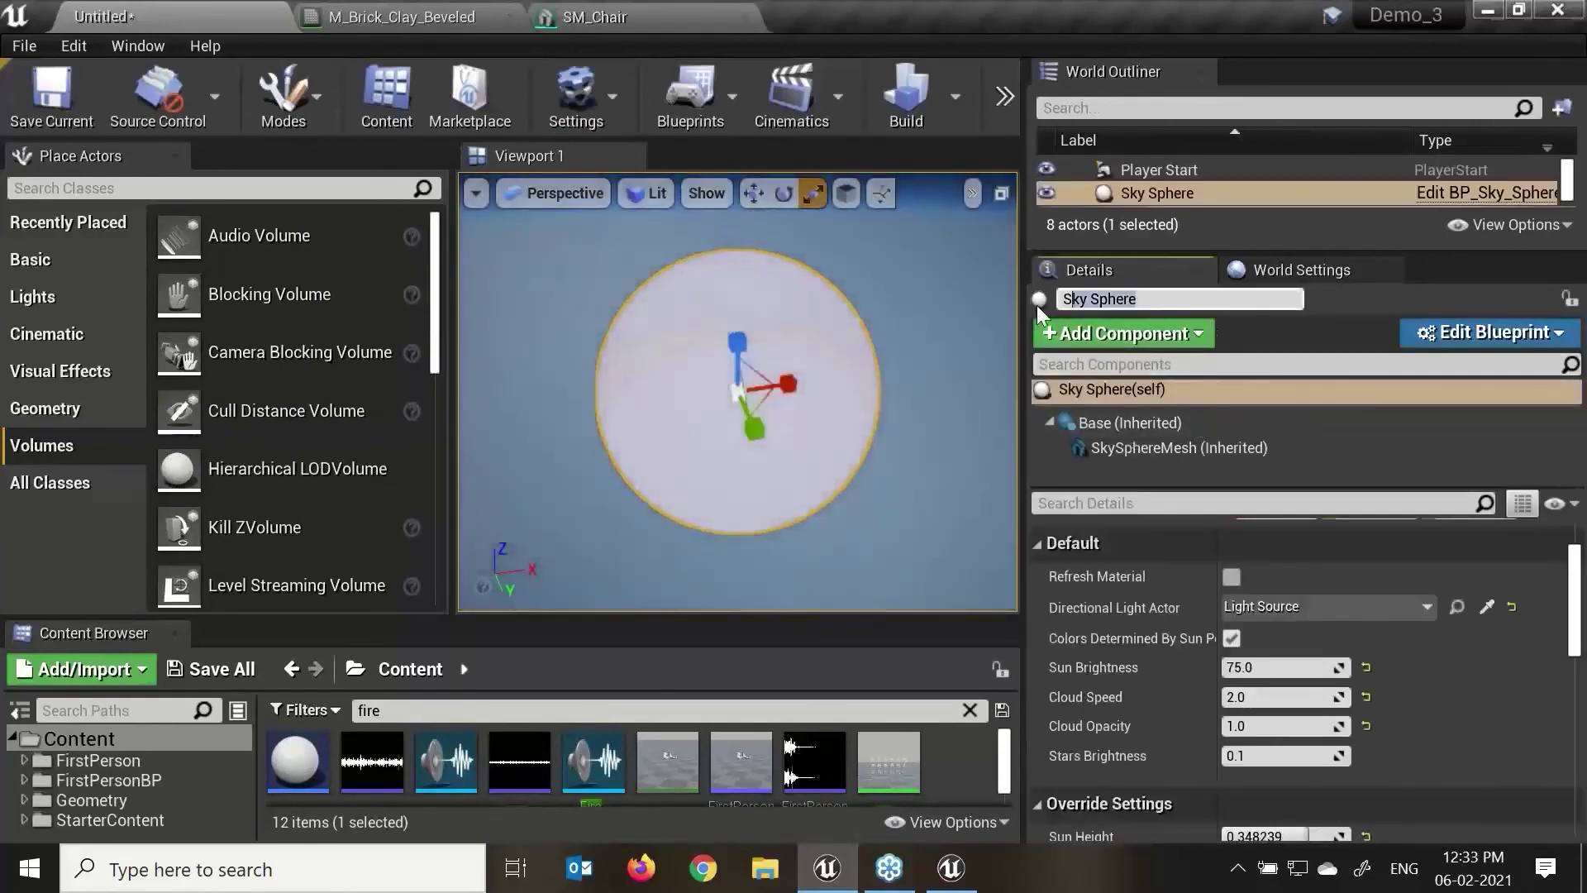
{"action": "key", "text": "BackSpace"}
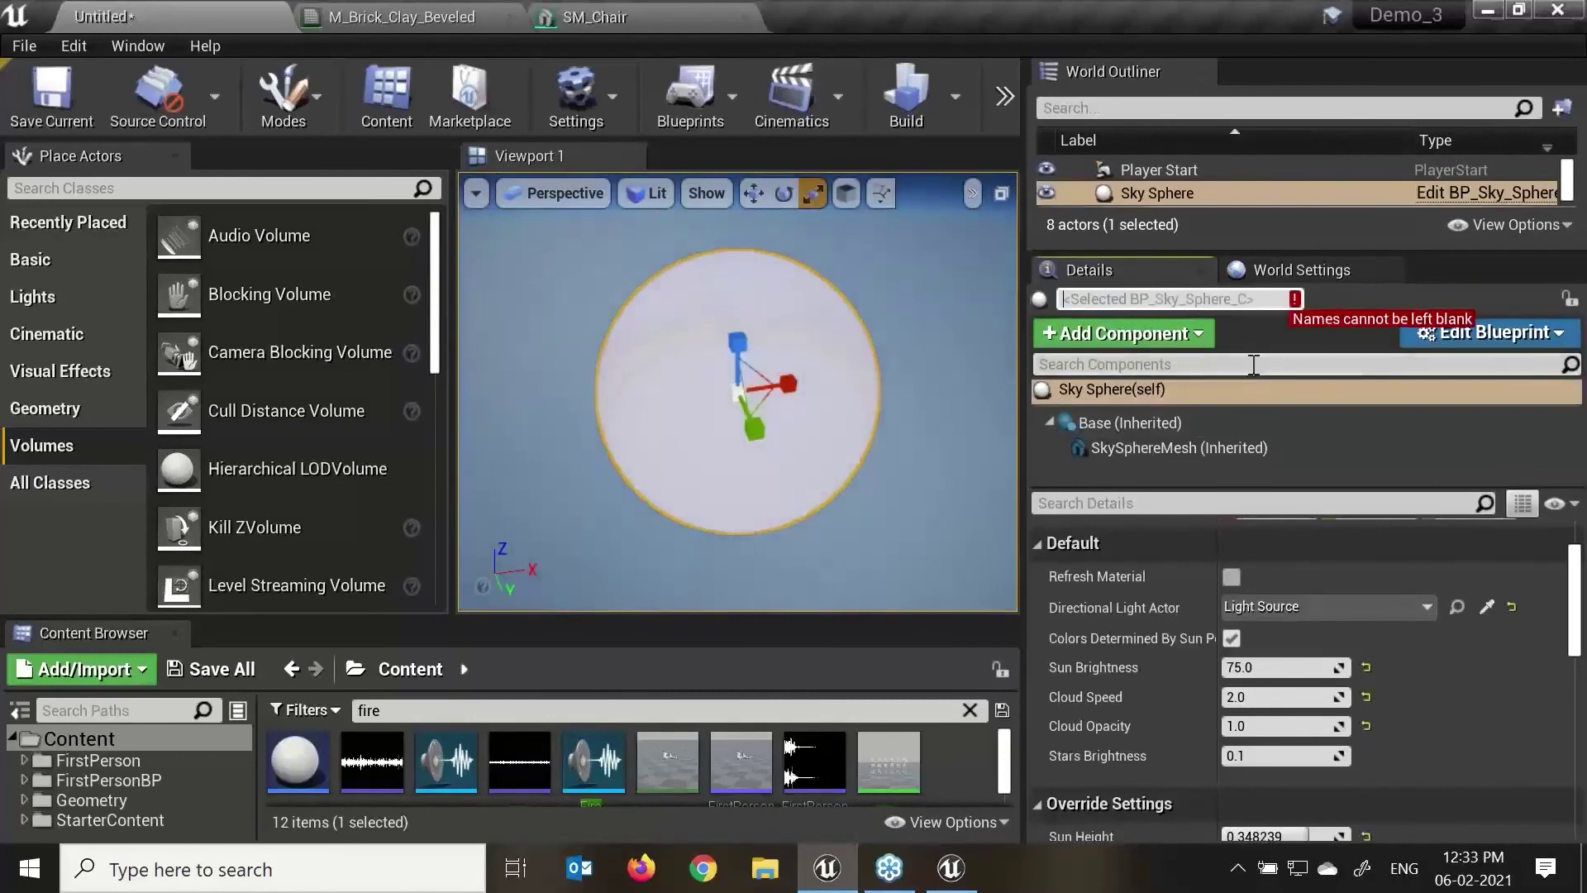
{"action": "left_click", "coordinate": [1253, 364]}
Step: Enlarge the World Outliner list and frame the P_Fire emitter in the viewport
{"action": "left_click_drag", "start_coordinate": [1268, 250], "coordinate": [1275, 538]}
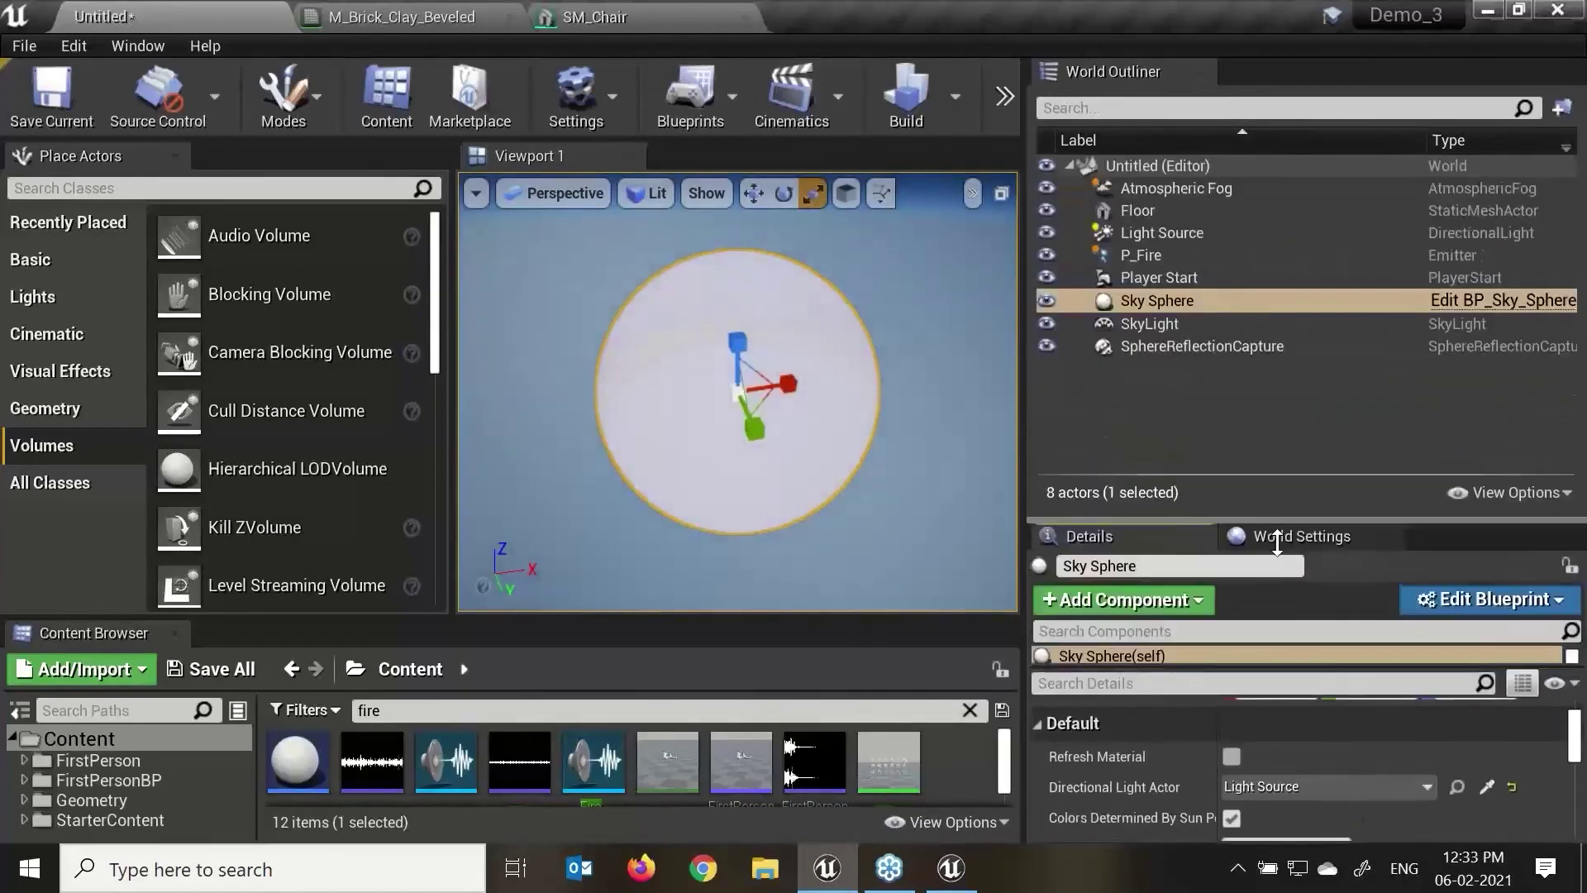
{"action": "left_click", "coordinate": [1145, 255]}
{"action": "key", "text": "f"}
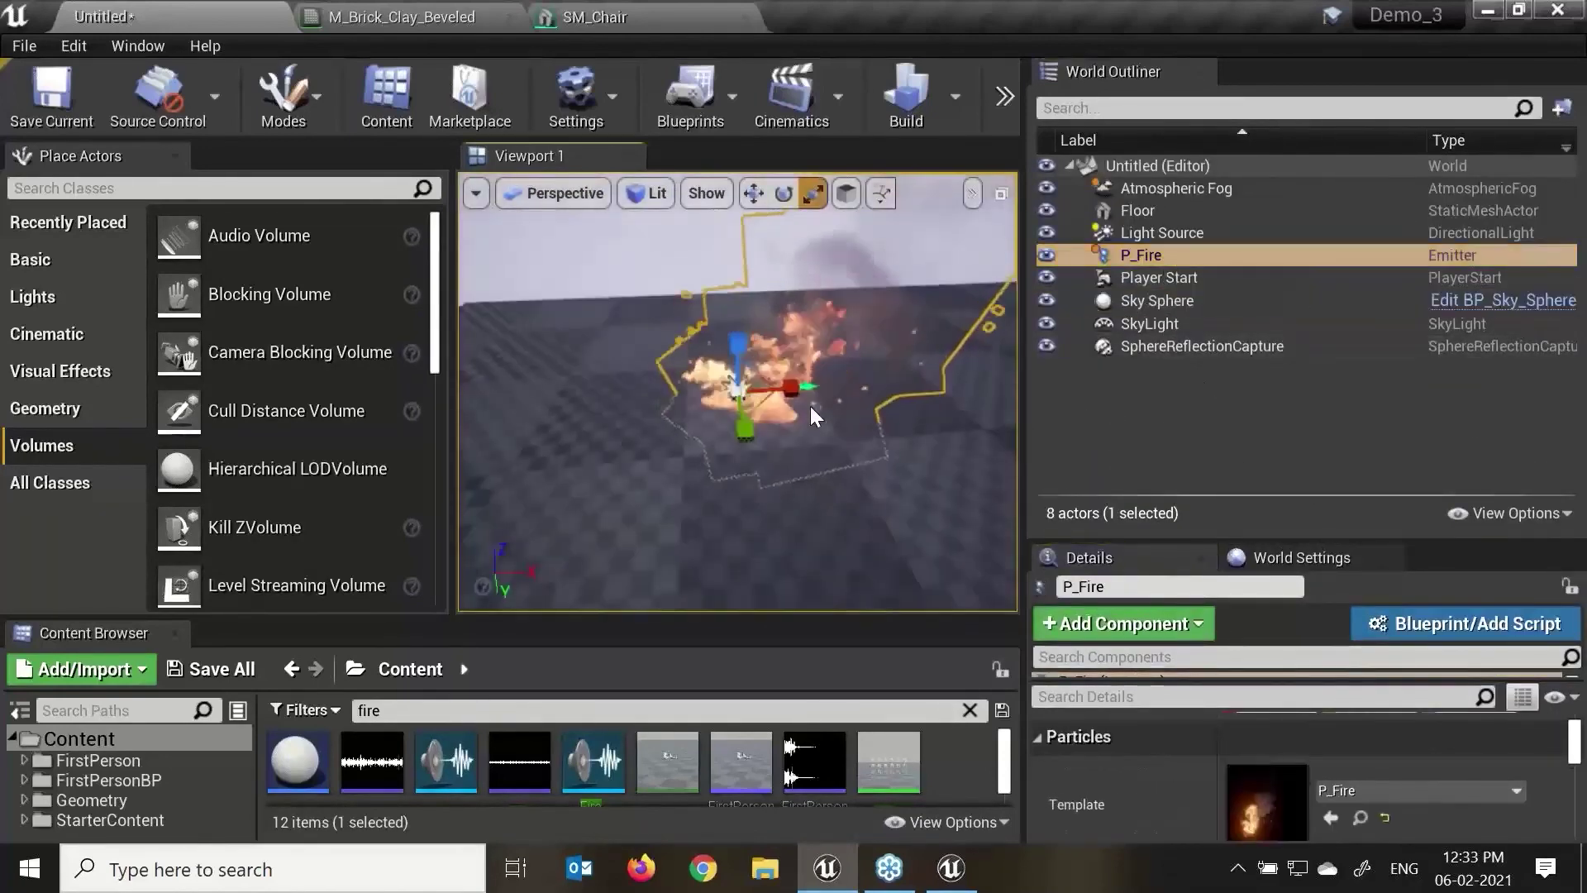
{"action": "left_click_drag", "start_coordinate": [871, 567], "coordinate": [819, 559], "text": "alt"}
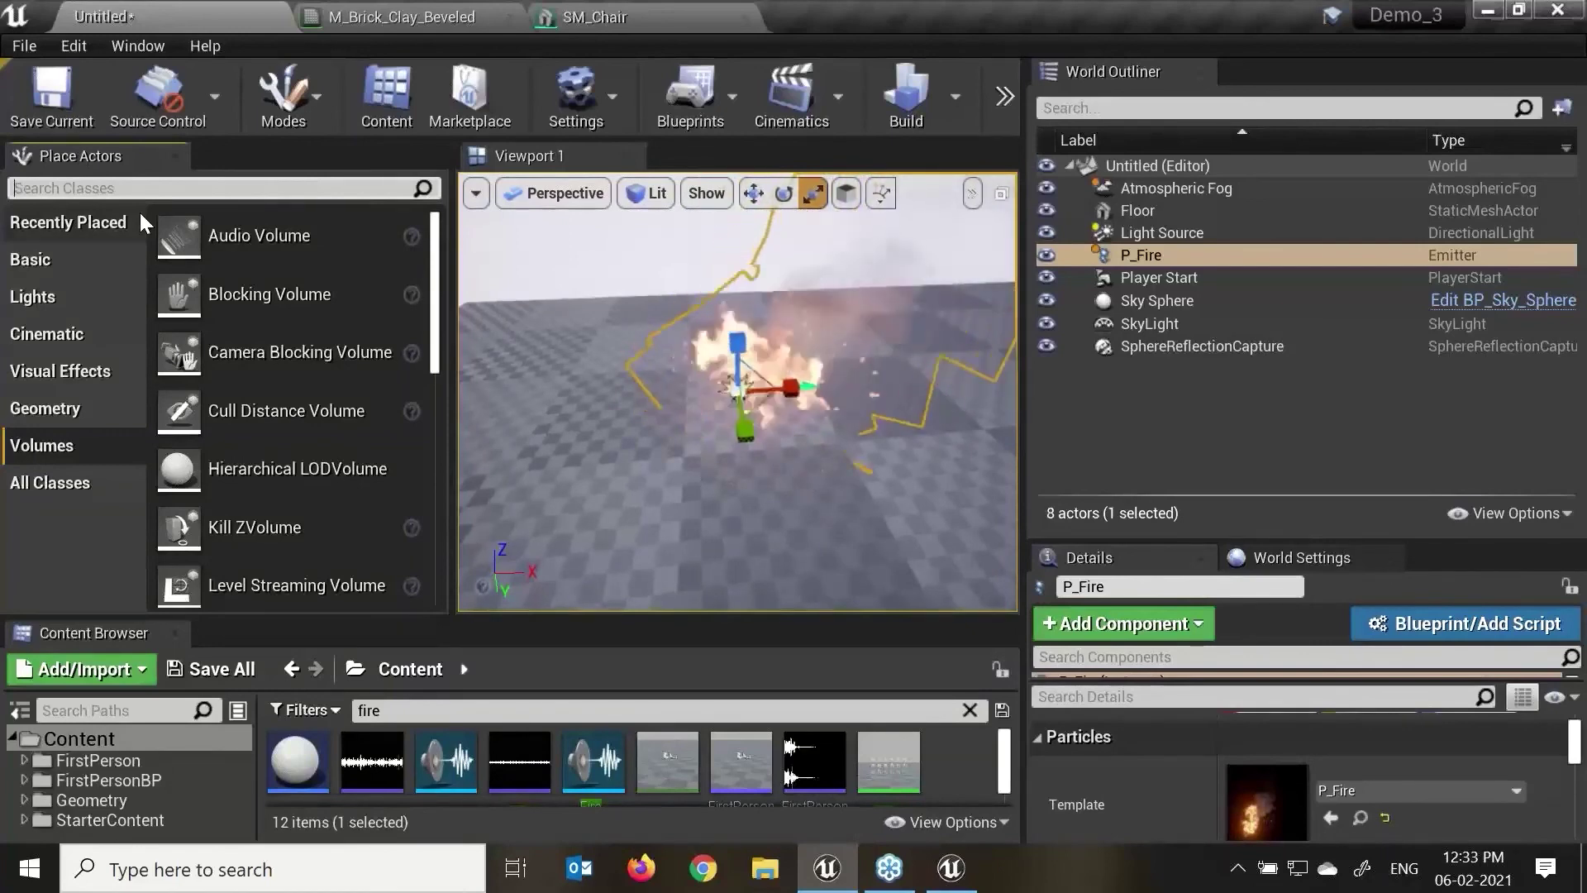
Step: Search the placeable actors for "sky" and place a Sky Atmosphere on the floor beside the fire
{"action": "type", "text": "sky"}
{"action": "left_click_drag", "start_coordinate": [124, 352], "coordinate": [648, 357]}
{"action": "key", "text": "w"}
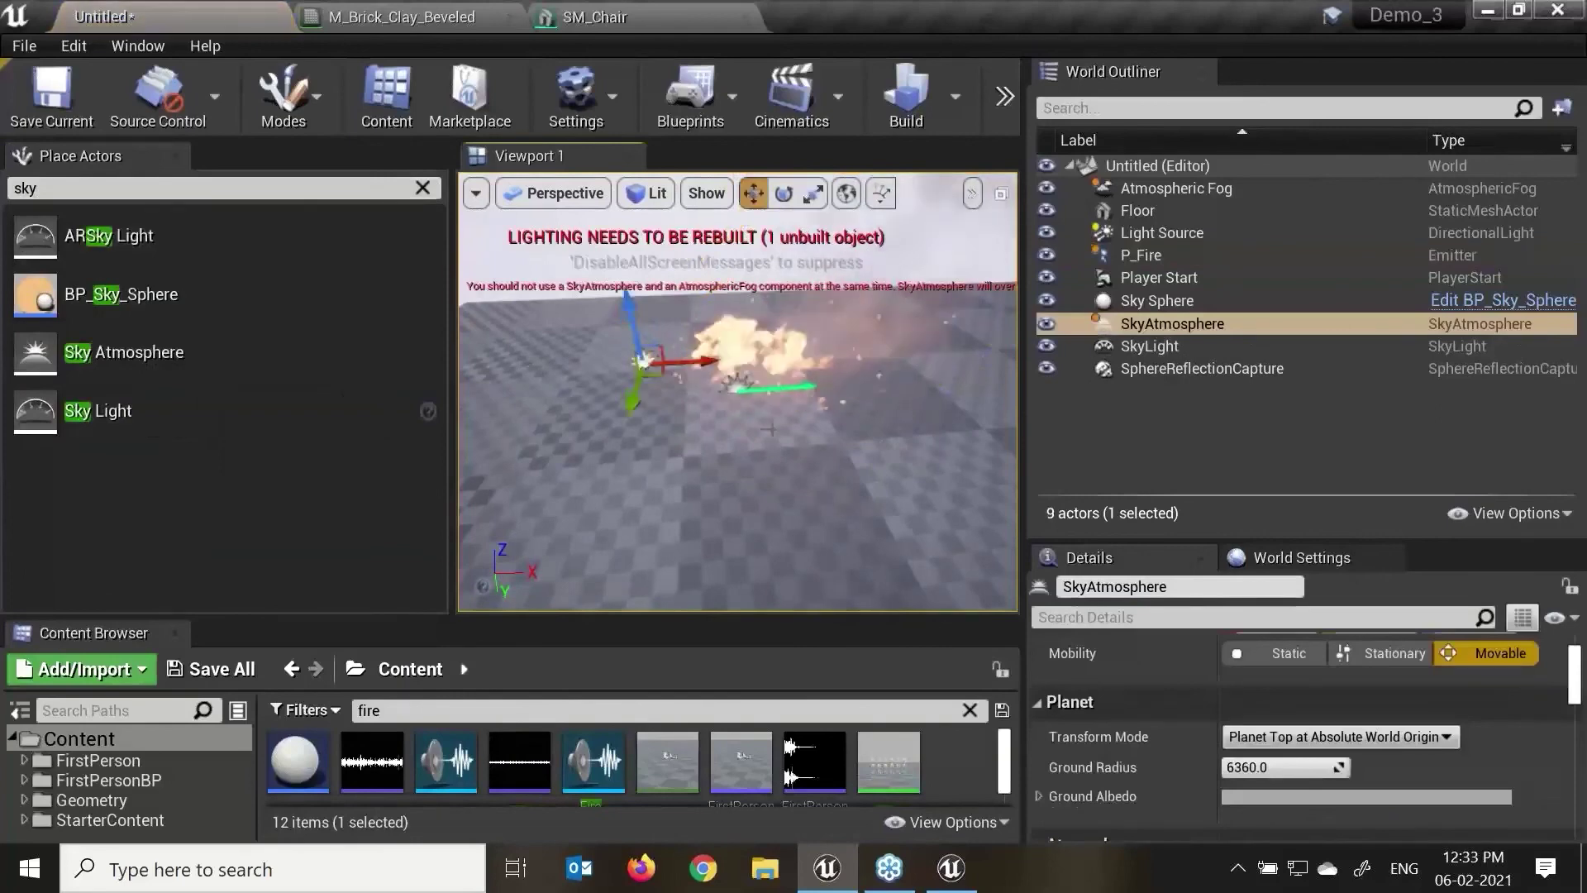
{"action": "scroll", "coordinate": [737, 392], "scroll_direction": "down", "scroll_amount": 5}
{"action": "left_click_drag", "start_coordinate": [737, 392], "coordinate": [738, 322], "text": "alt"}
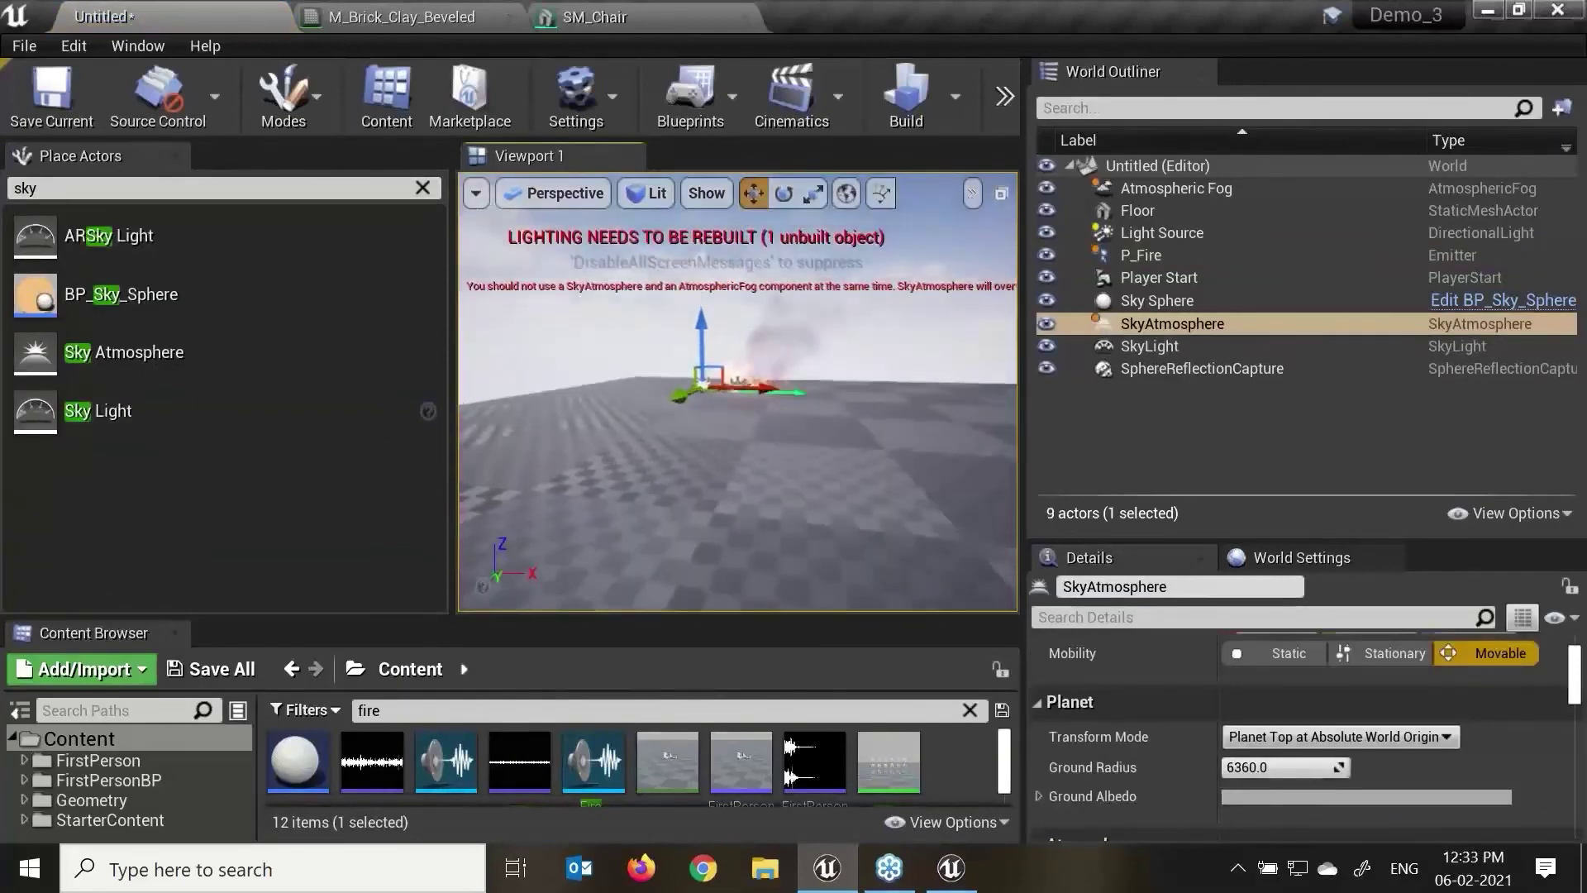
Step: Build the level's lighting, close the message log and inspect the sky in a widened viewport
{"action": "left_click", "coordinate": [915, 109]}
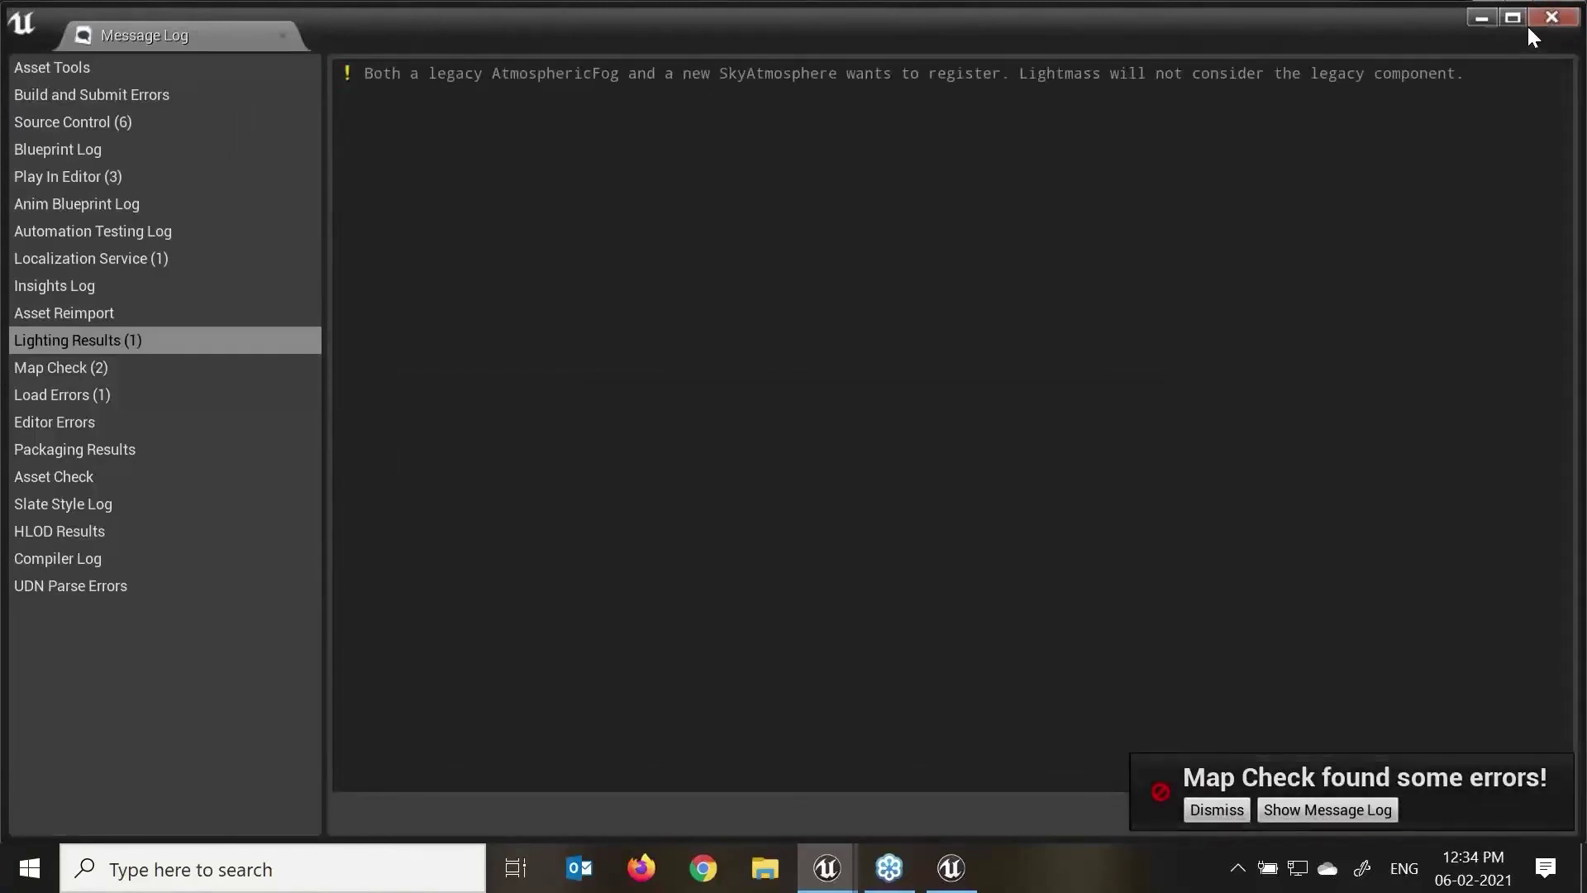
{"action": "left_click", "coordinate": [1549, 19]}
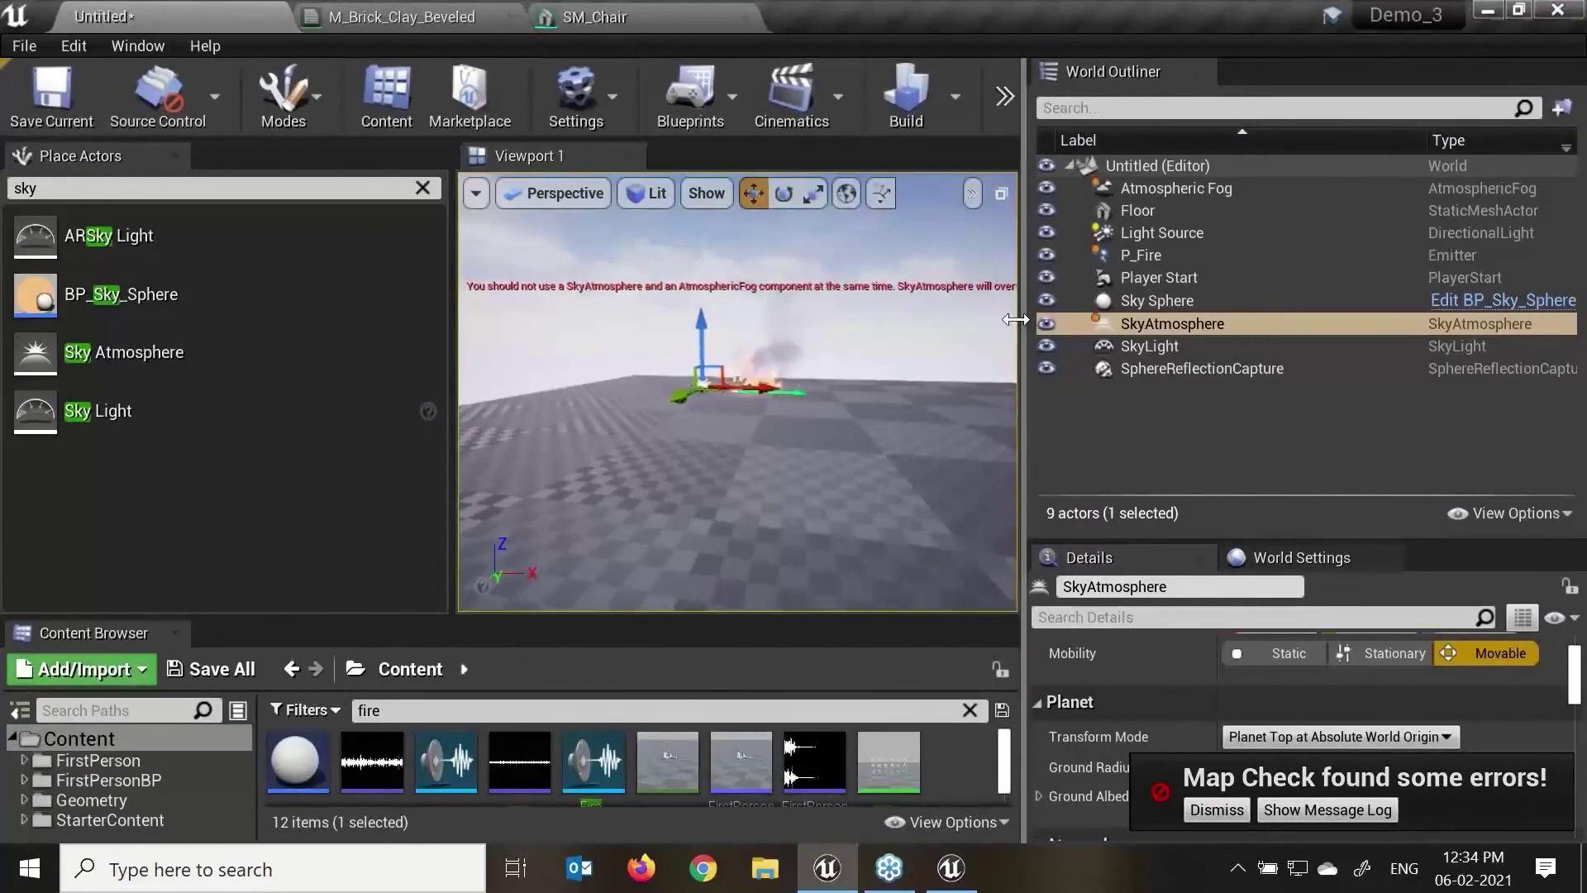
{"action": "left_click_drag", "start_coordinate": [1027, 323], "coordinate": [1246, 350]}
{"action": "middle_click_drag", "start_coordinate": [1069, 350], "coordinate": [1190, 273]}
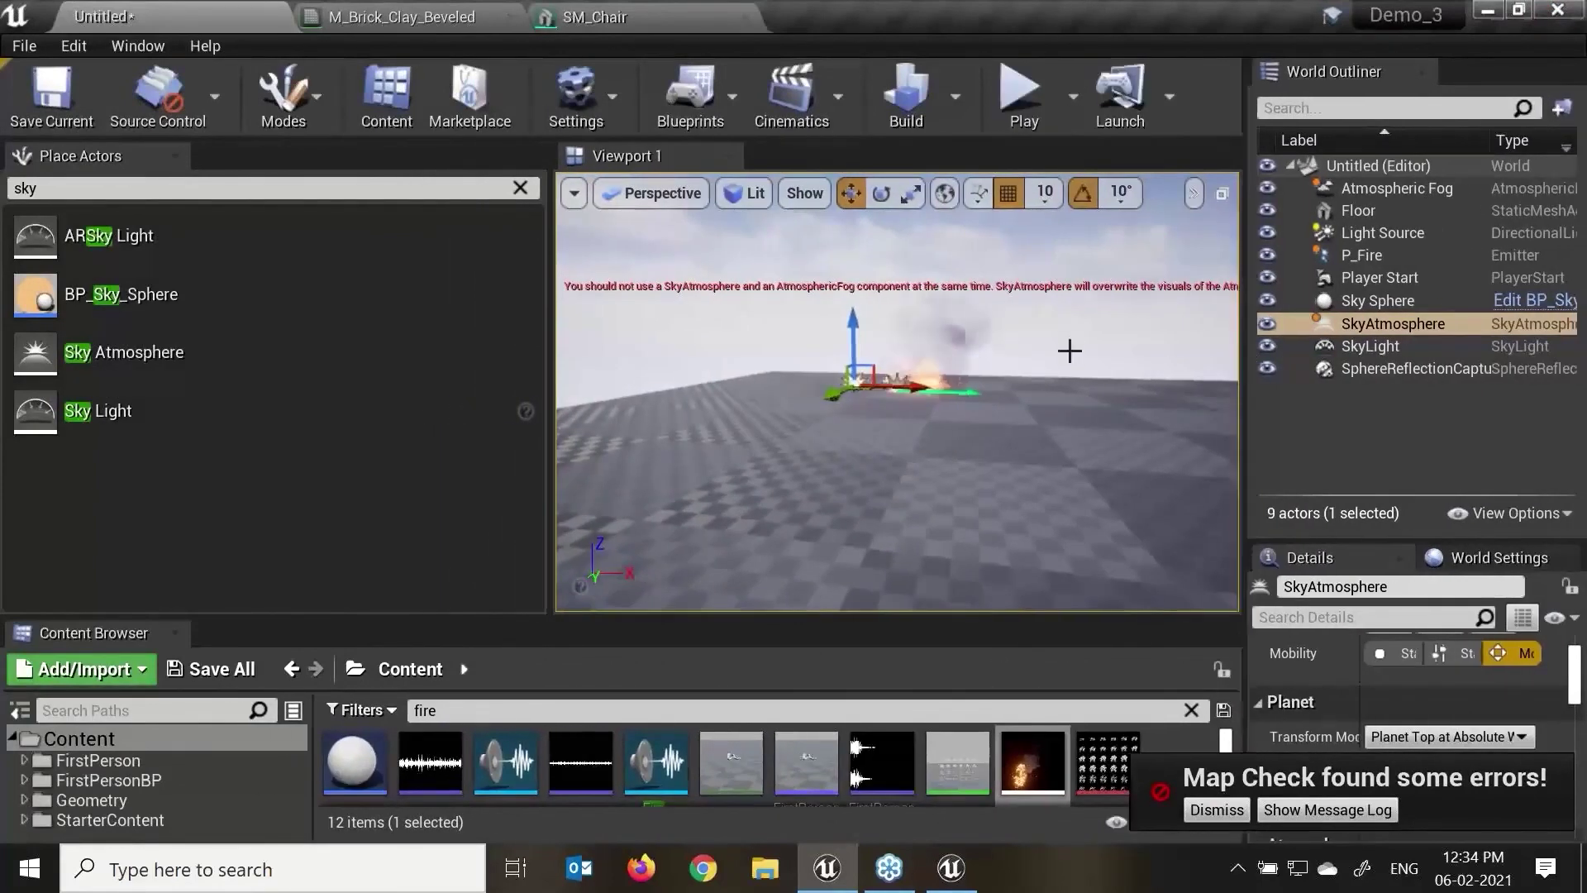
{"action": "right_click_drag", "start_coordinate": [1113, 319], "coordinate": [950, 319]}
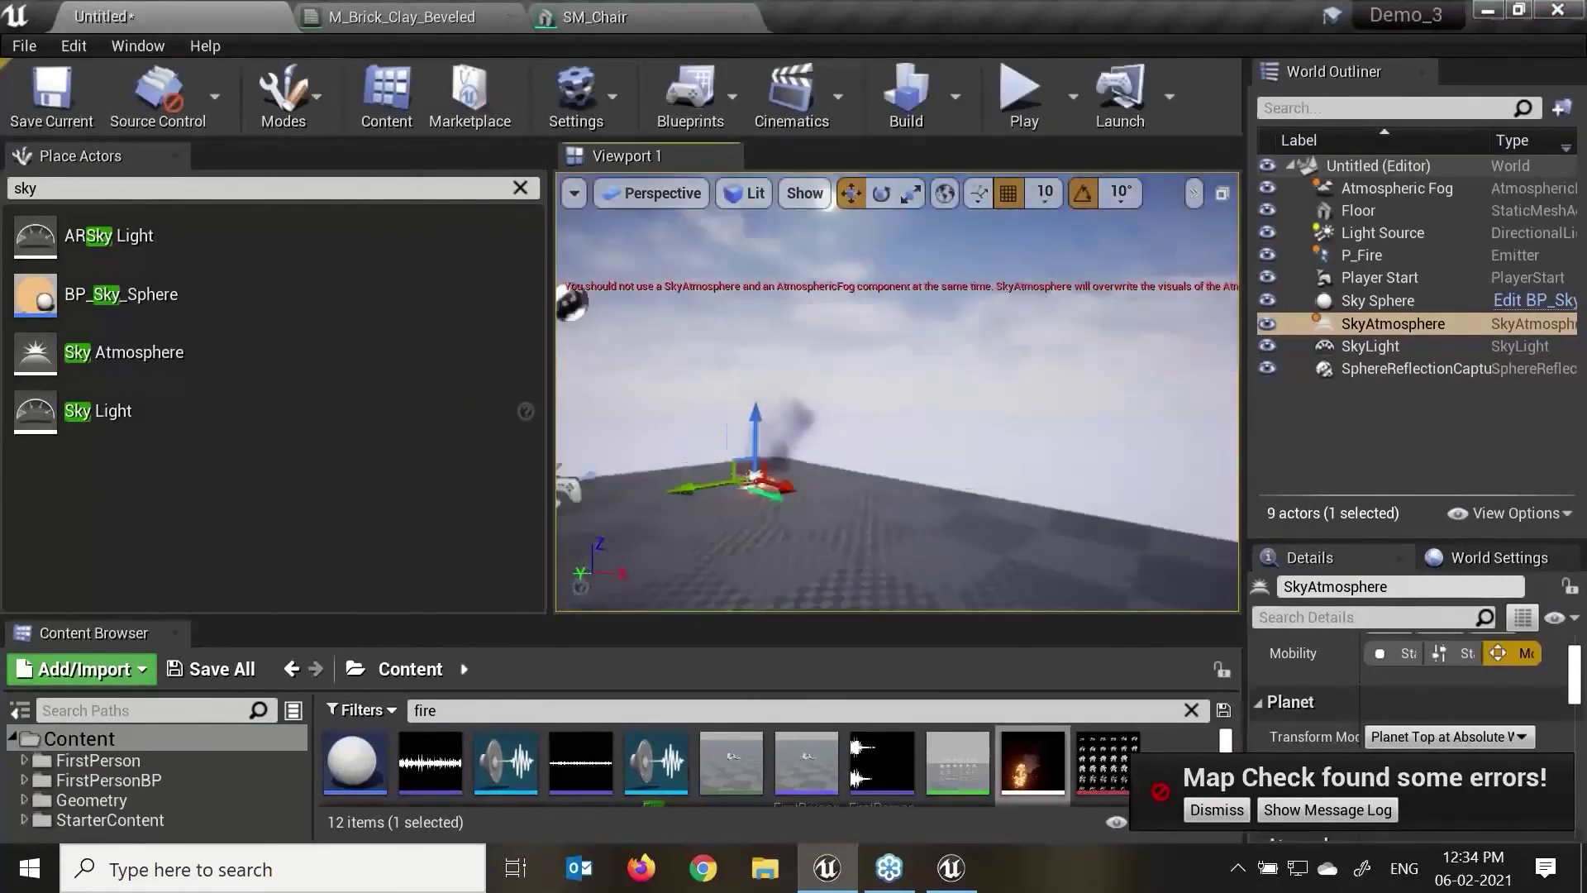
{"action": "right_click_drag", "start_coordinate": [1113, 319], "coordinate": [964, 354]}
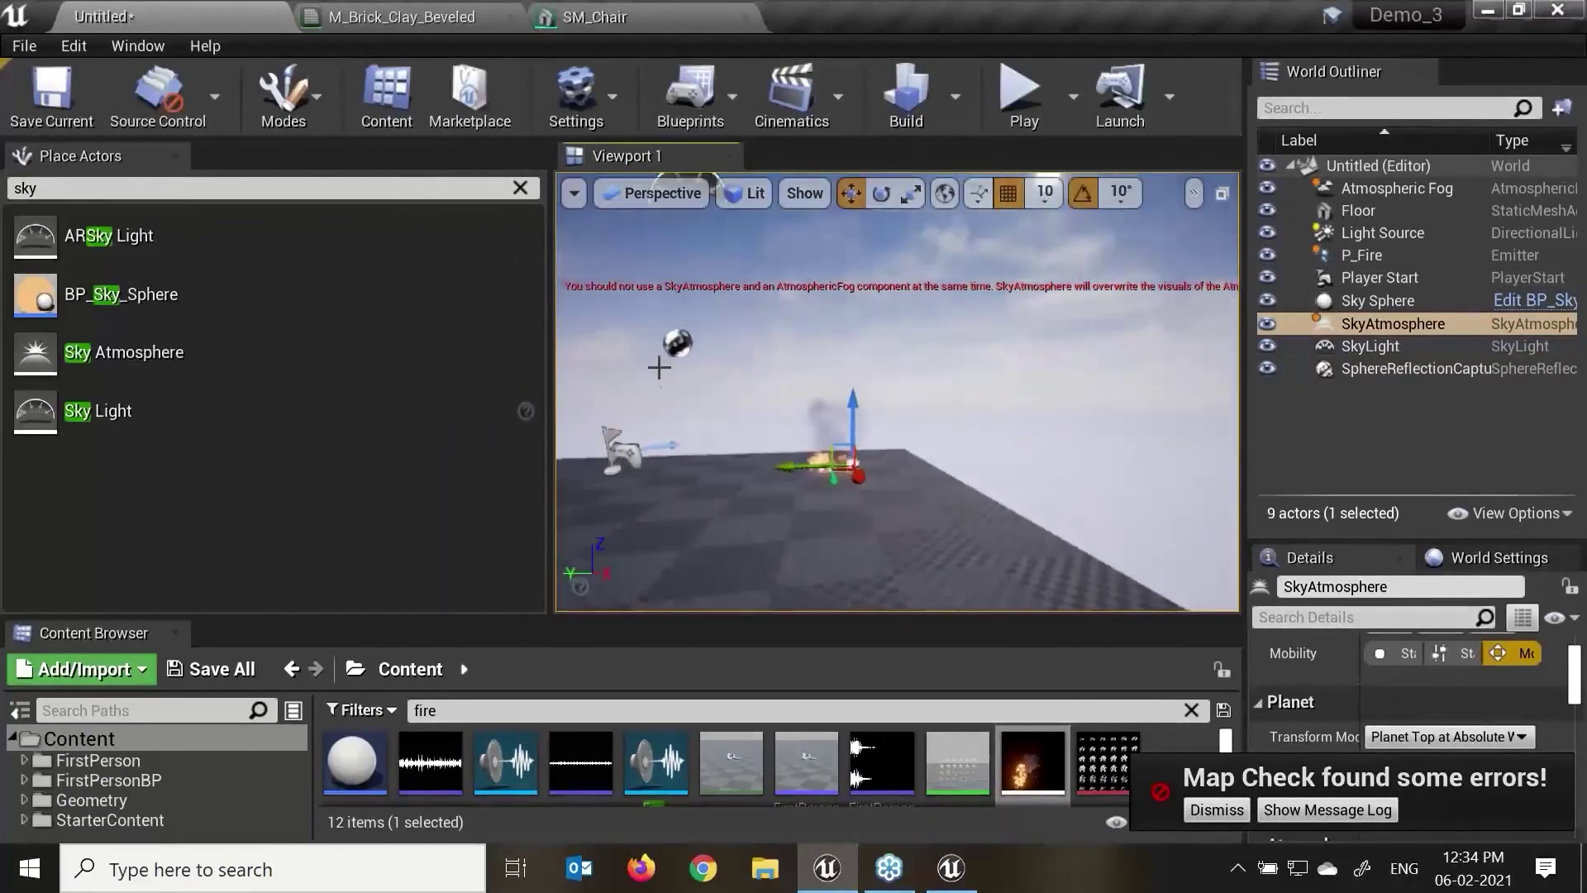
Step: Select the SkyAtmosphere, enlarge its Details area and examine the Transform Mode options without changing them
{"action": "left_click", "coordinate": [676, 340]}
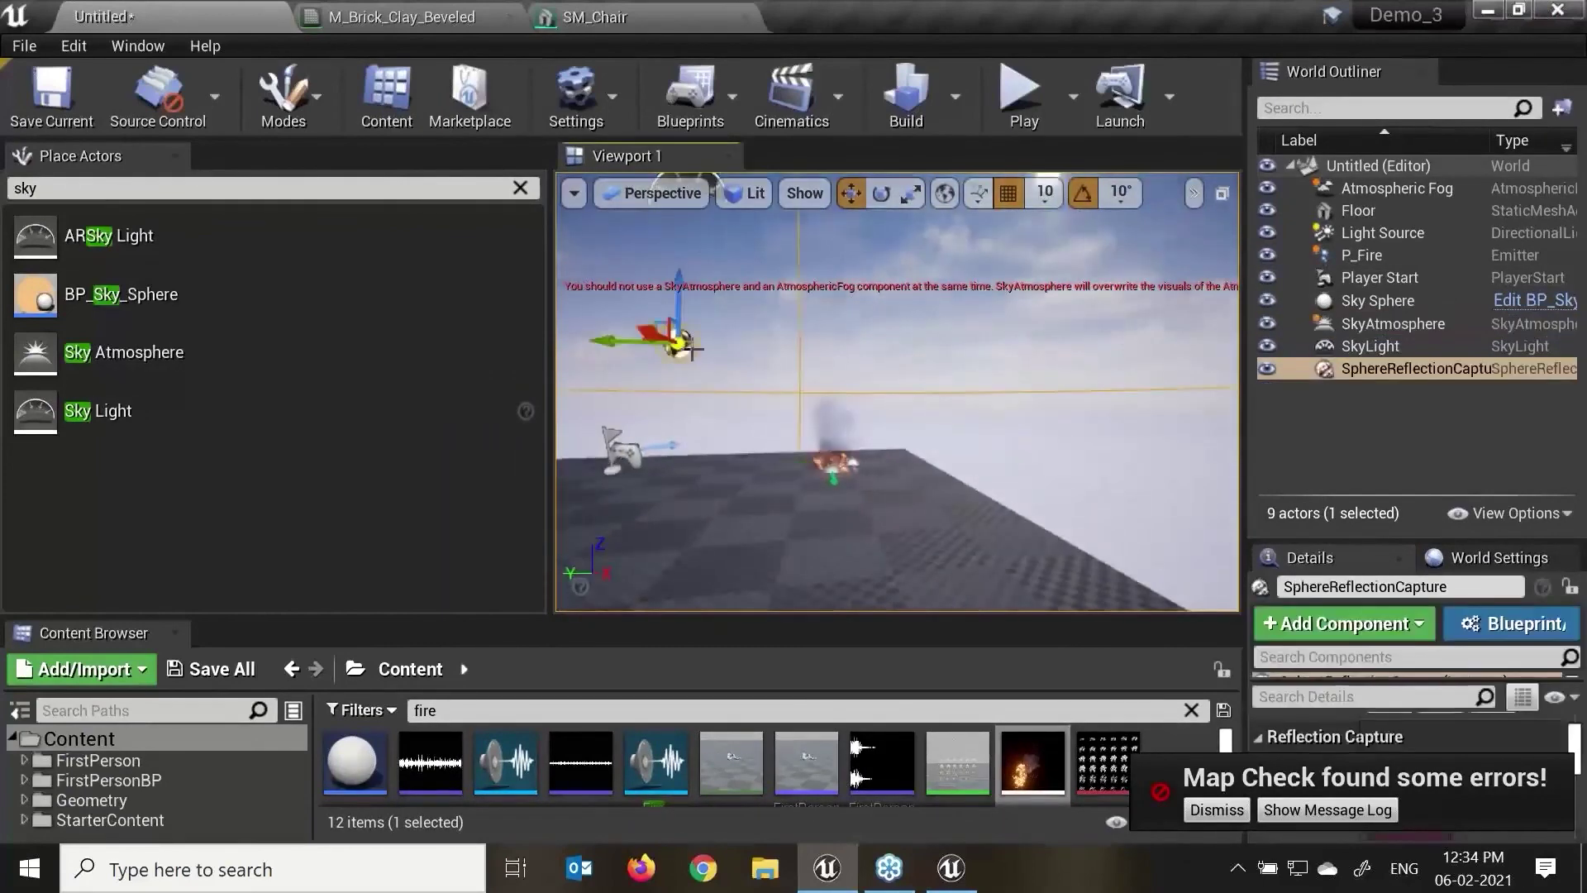
{"action": "left_click", "coordinate": [1397, 325]}
{"action": "left_click_drag", "start_coordinate": [1245, 533], "coordinate": [990, 528]}
{"action": "left_click_drag", "start_coordinate": [1140, 537], "coordinate": [1213, 299]}
{"action": "scroll", "coordinate": [1322, 545], "scroll_direction": "up", "scroll_amount": 2}
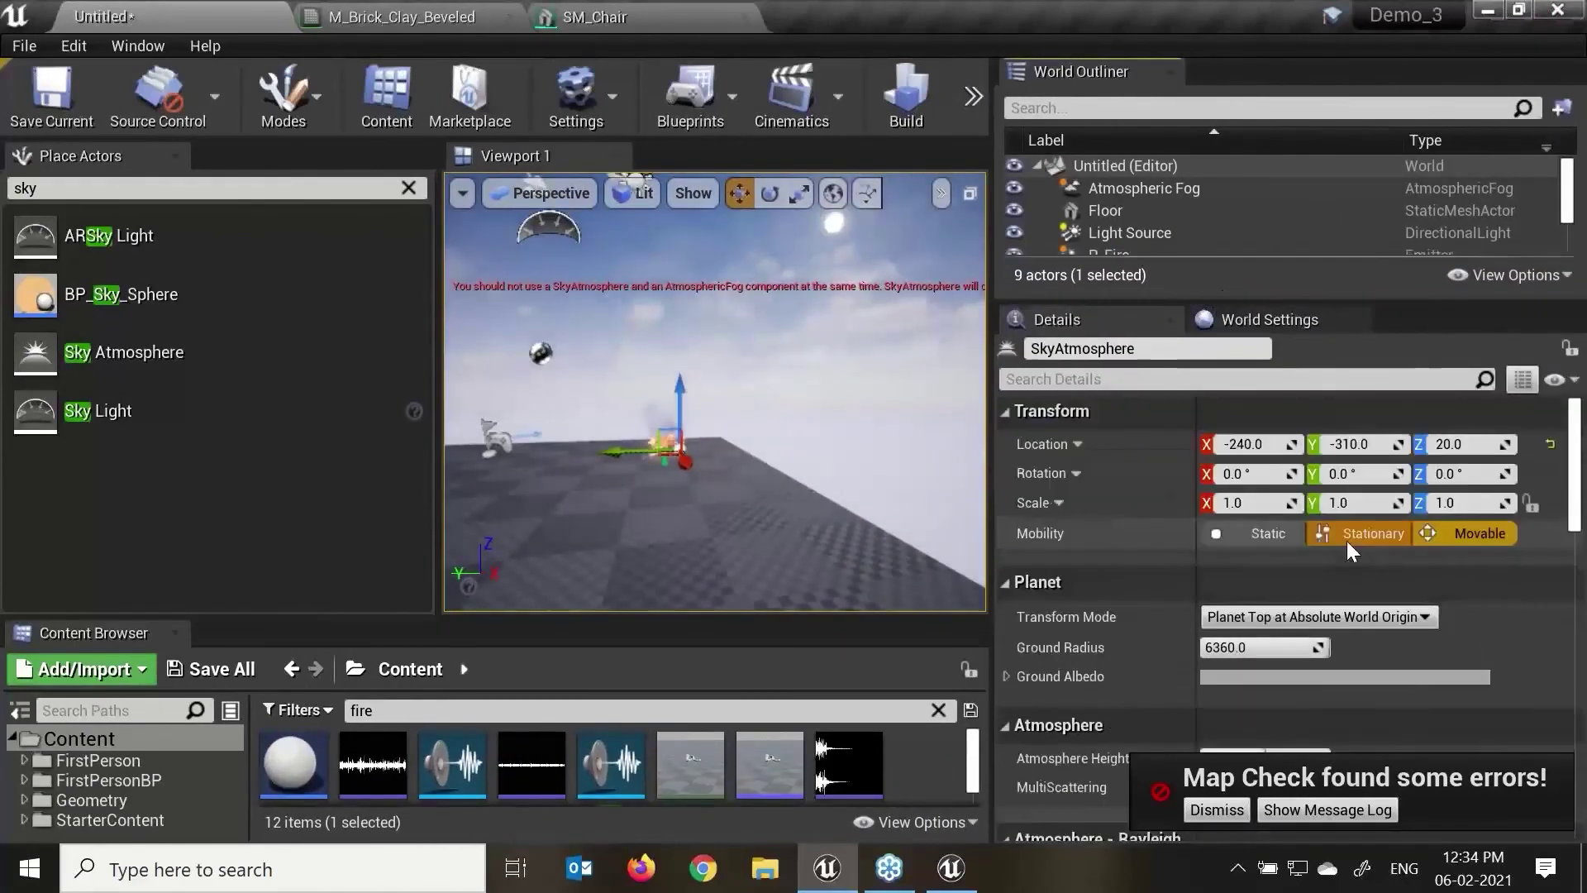
{"action": "left_click", "coordinate": [1392, 618]}
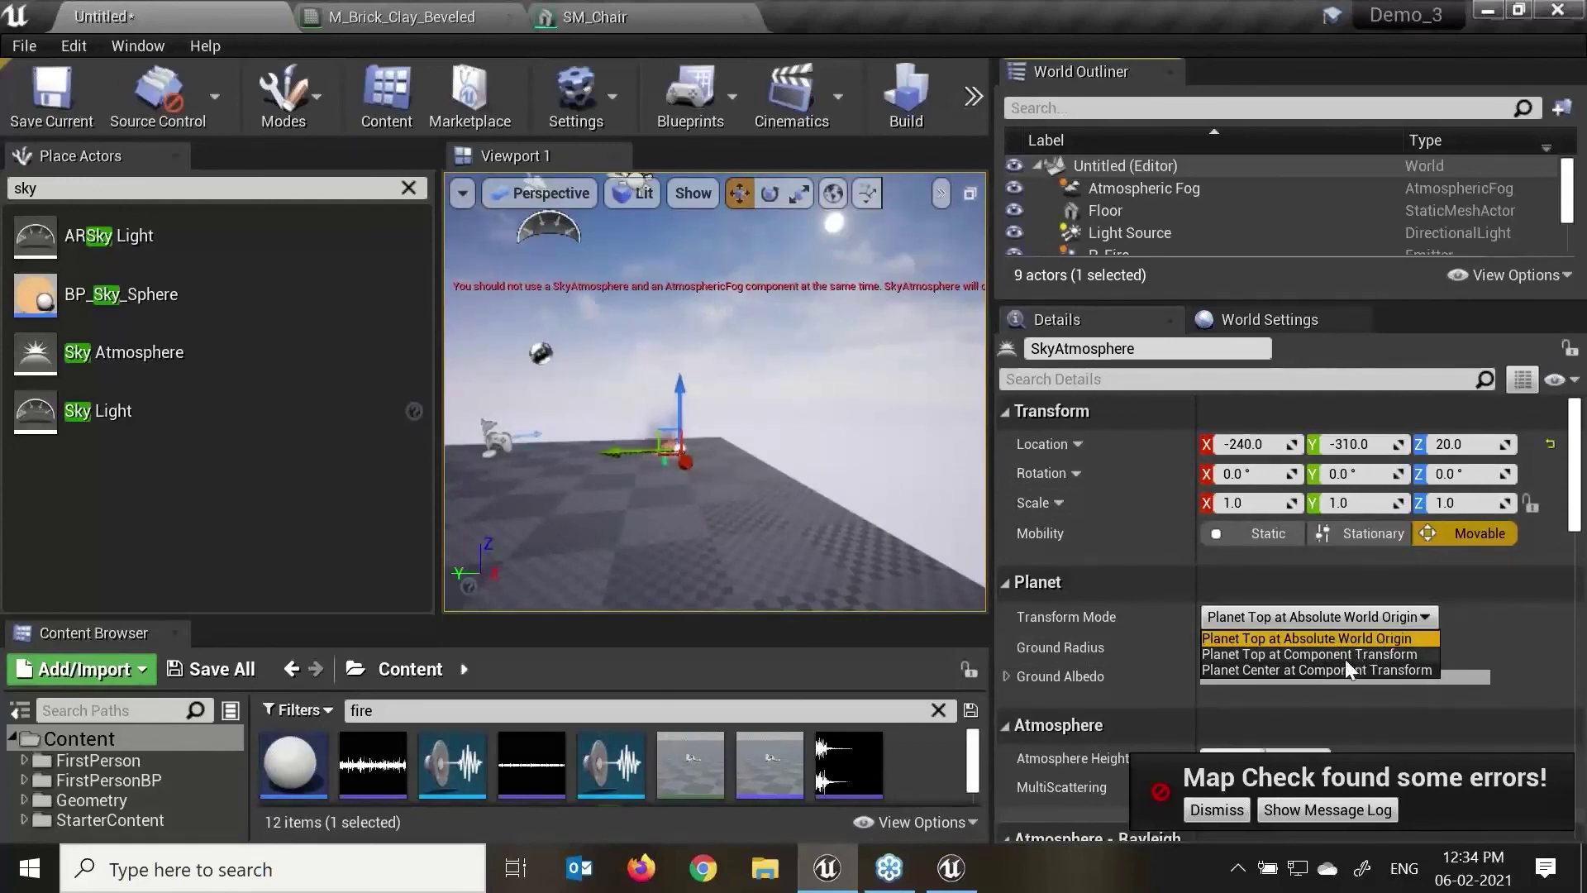
{"action": "left_click", "coordinate": [1496, 601]}
Step: Set the SkyAtmosphere's Atmosphere Height to about 90.2 and check the sky above the floor
{"action": "scroll", "coordinate": [1395, 642], "scroll_direction": "down", "scroll_amount": 3}
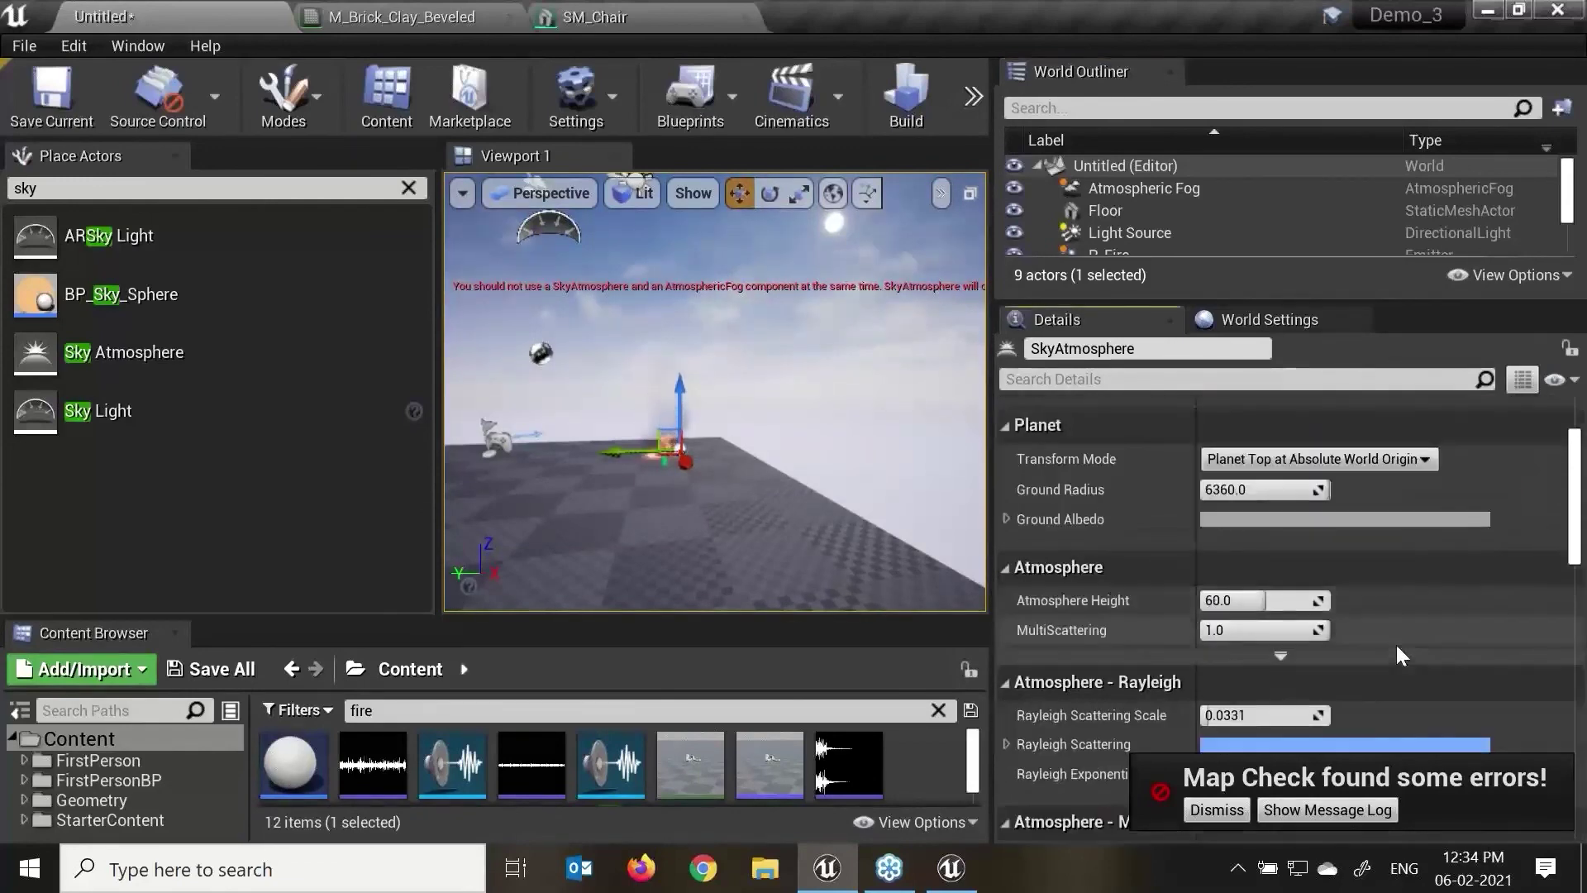
{"action": "mouse_move", "coordinate": [1232, 600]}
{"action": "left_mouse_down"}
{"action": "mouse_move", "coordinate": [1264, 600]}
{"action": "mouse_move", "coordinate": [1231, 596]}
{"action": "left_mouse_up"}
{"action": "left_click_drag", "start_coordinate": [437, 393], "coordinate": [392, 395]}
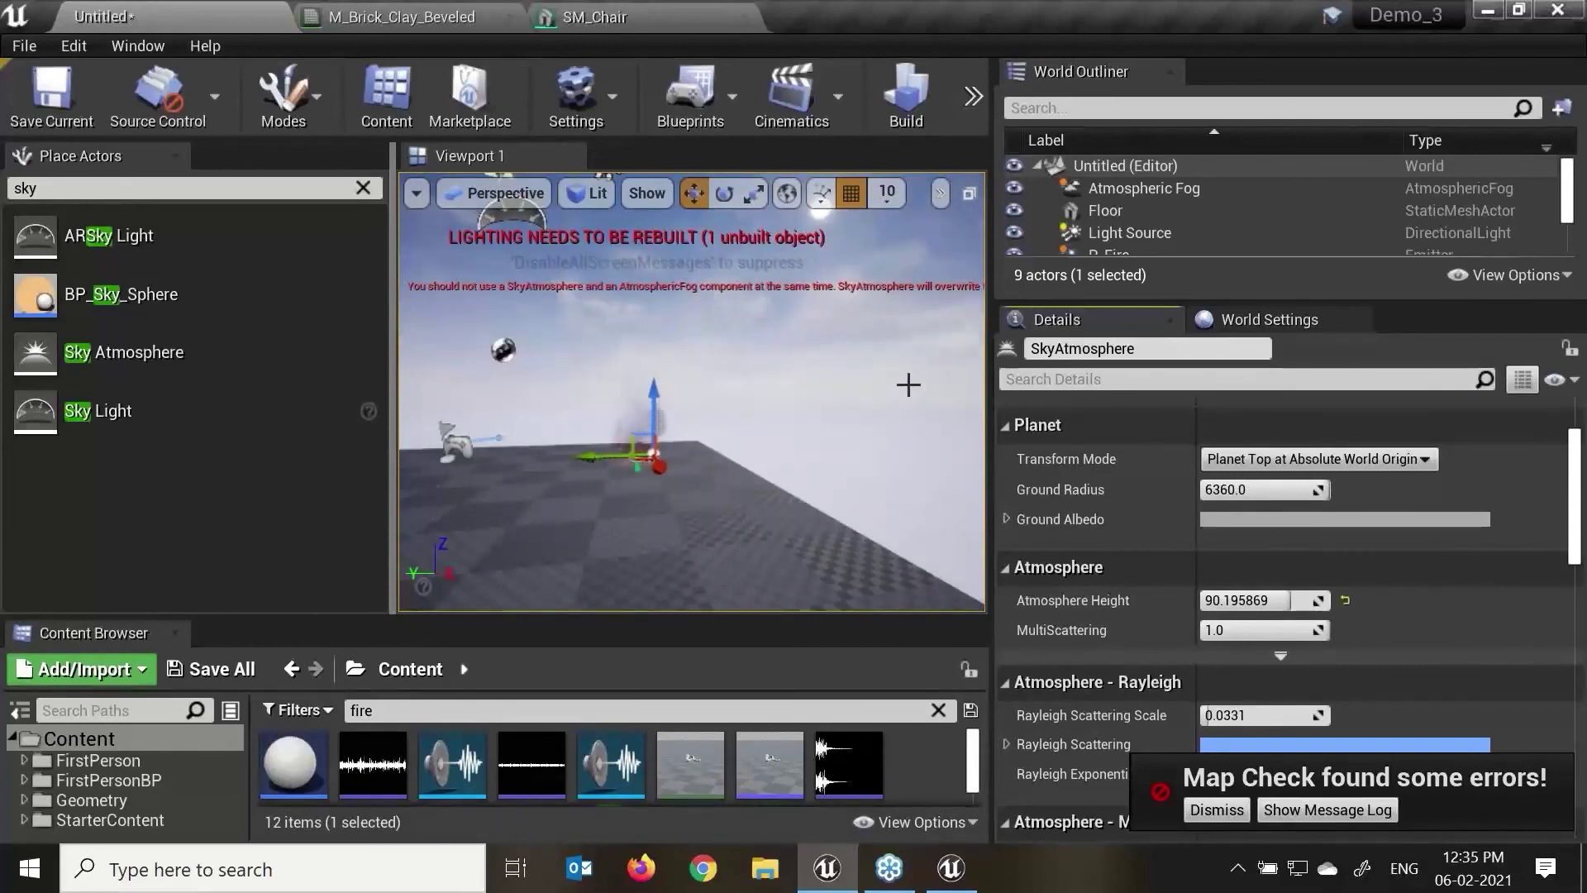
{"action": "left_click_drag", "start_coordinate": [873, 454], "coordinate": [888, 512]}
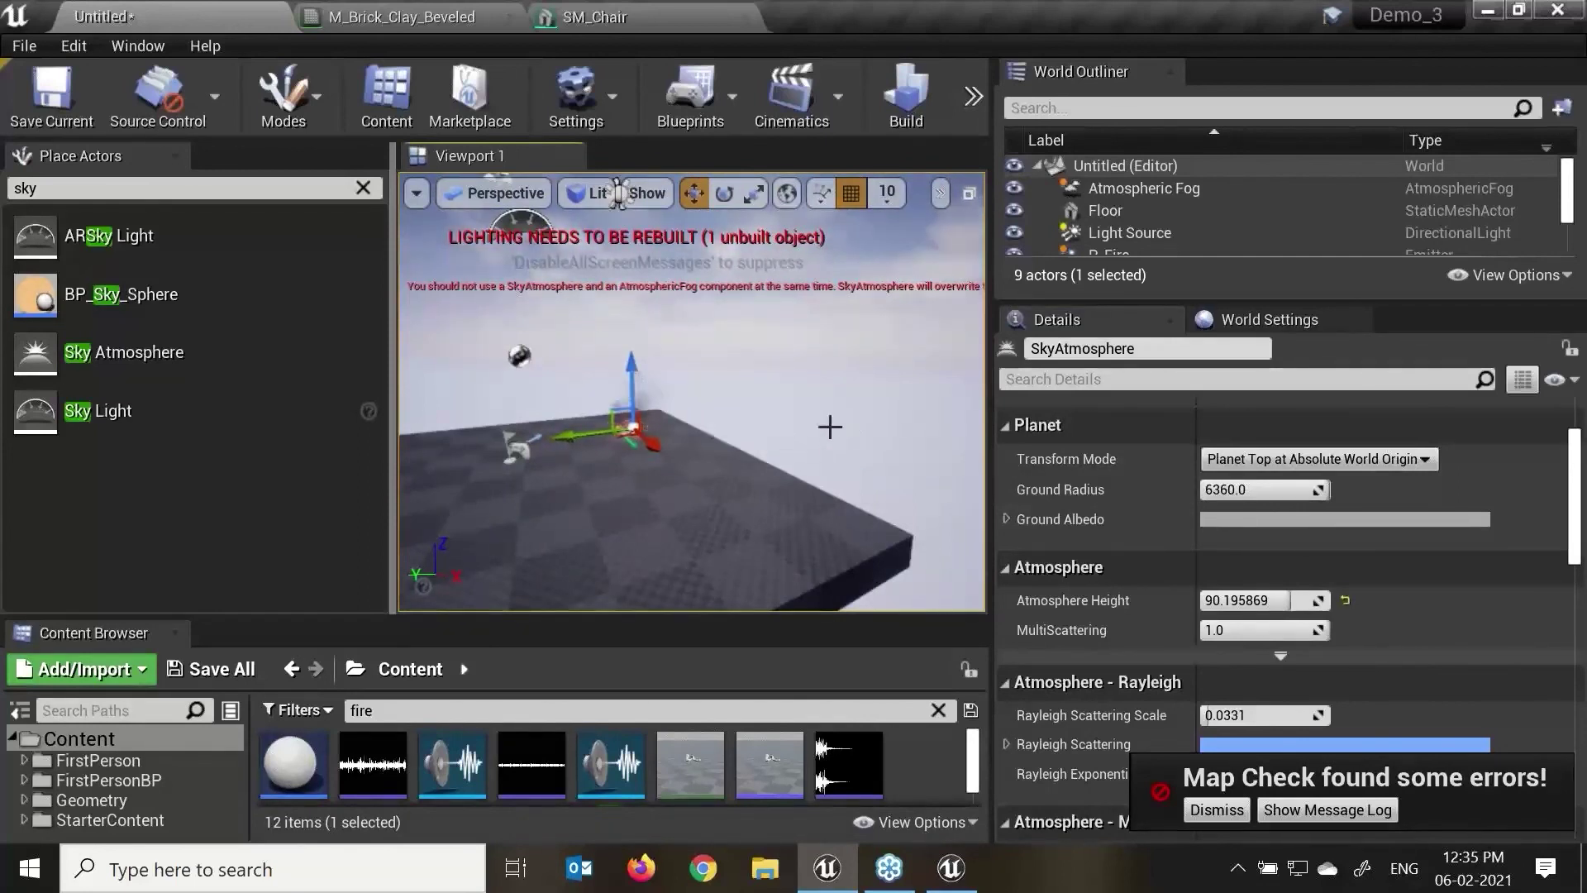
Step: Place a Directional Light from the Lights category above the floor and rename it "sunlihgt"
{"action": "left_click", "coordinate": [8, 197]}
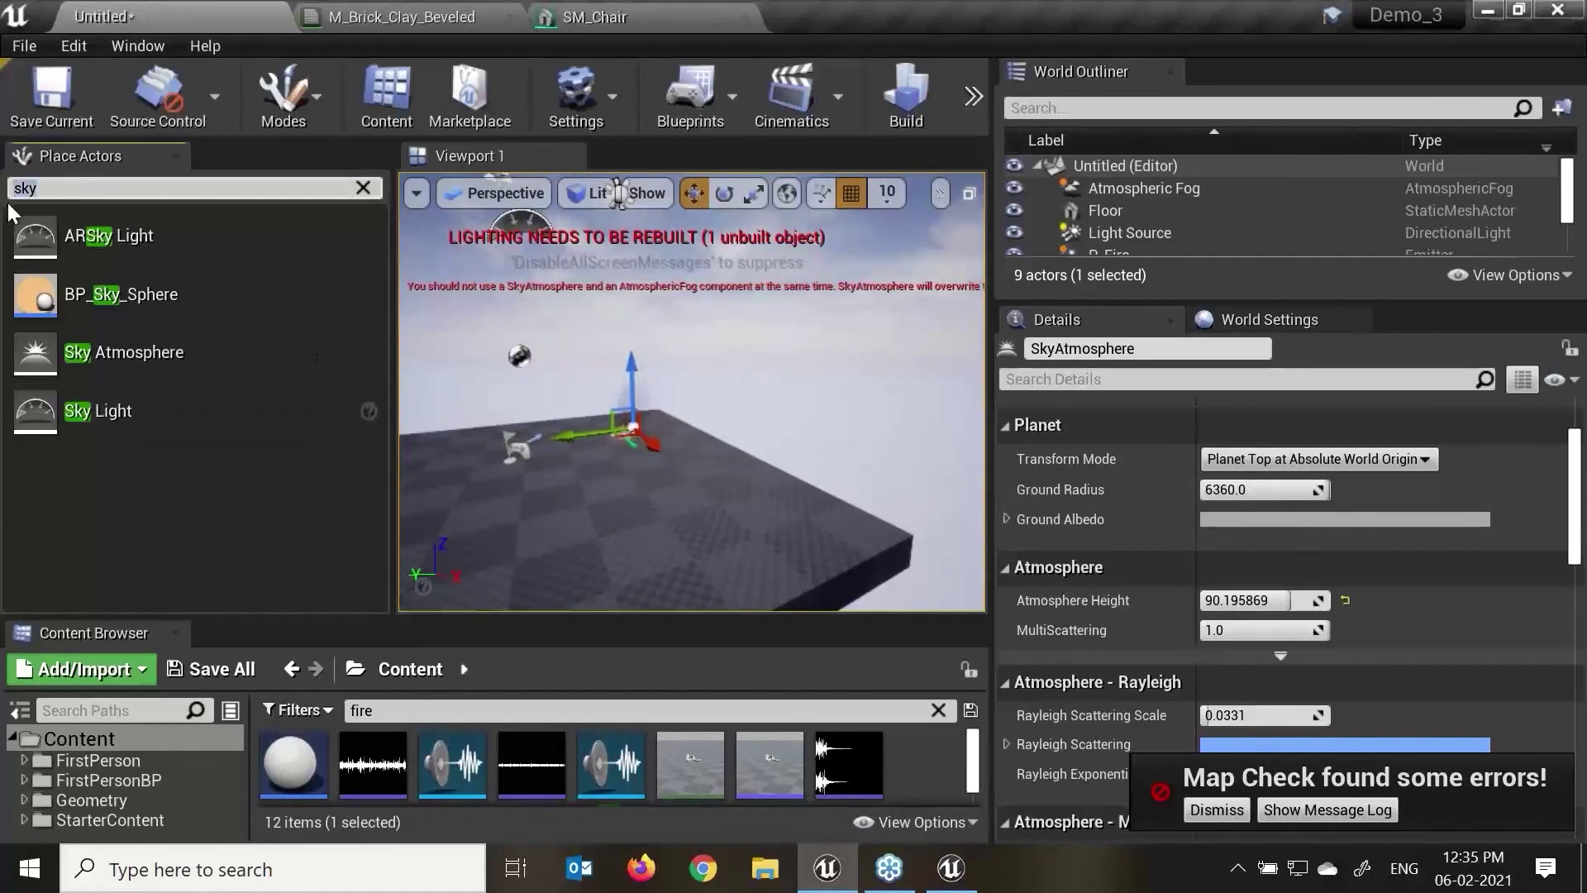
{"action": "key", "text": "BackSpace"}
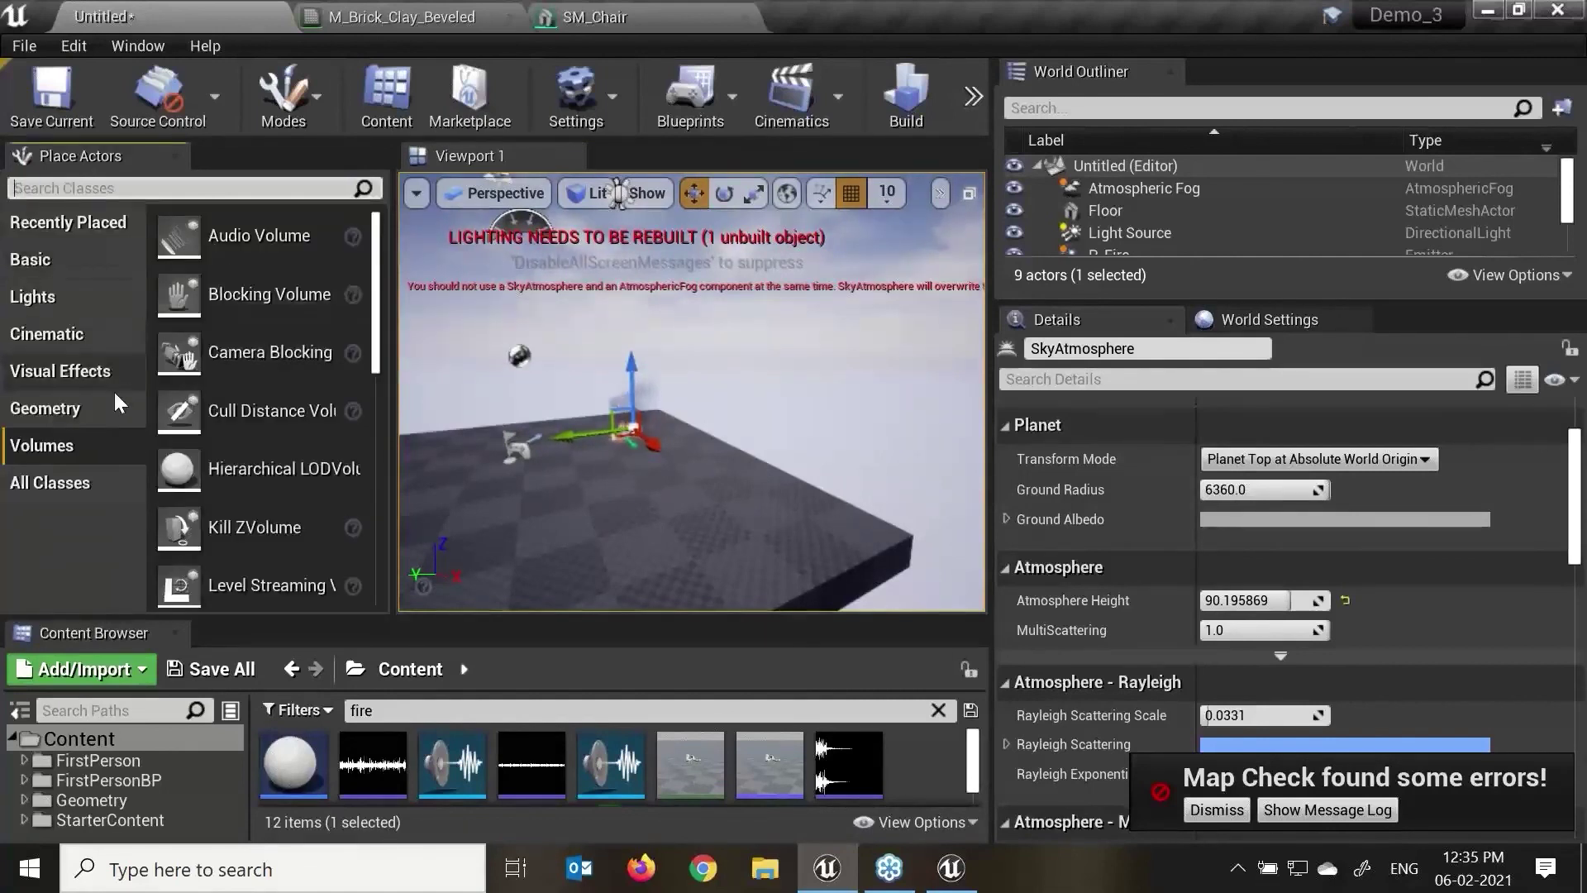
{"action": "left_click", "coordinate": [101, 301]}
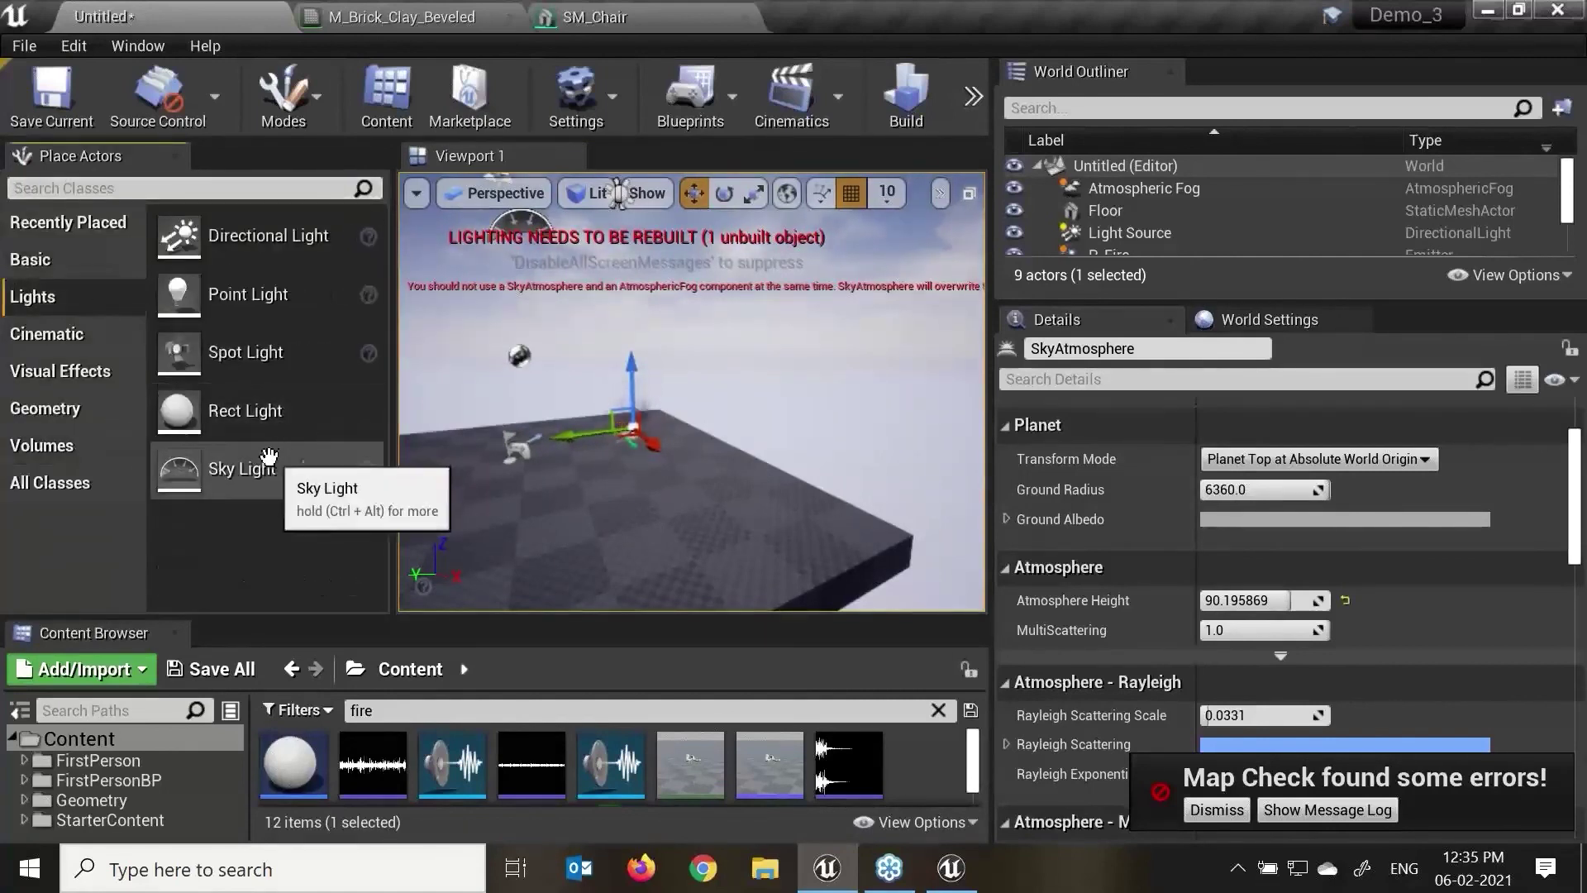
{"action": "left_click_drag", "start_coordinate": [248, 240], "coordinate": [578, 289]}
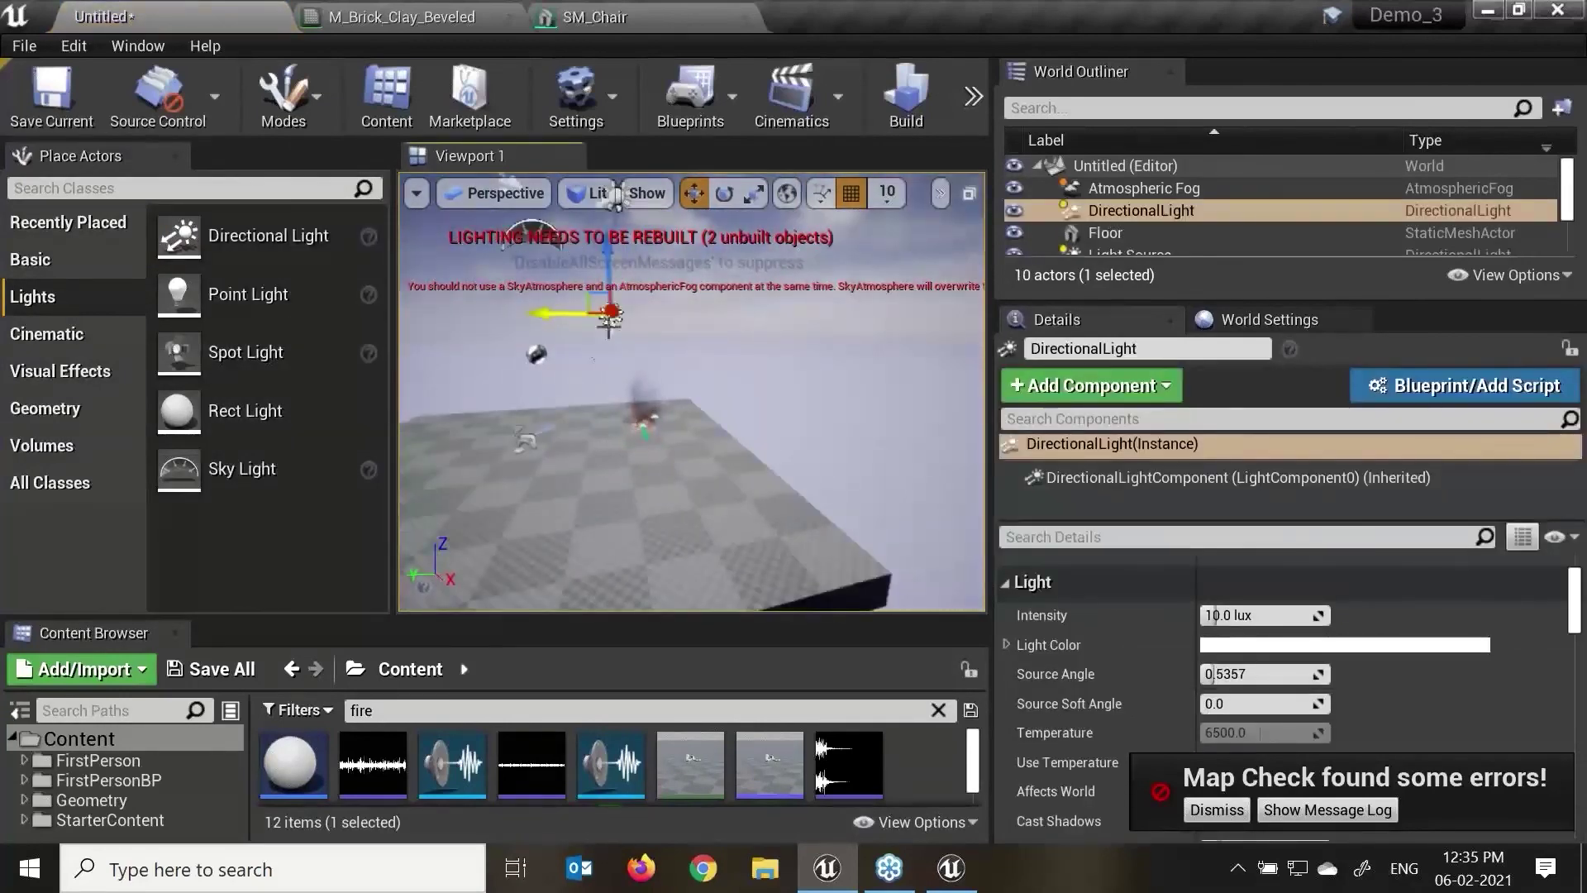
{"action": "left_click", "coordinate": [1151, 350]}
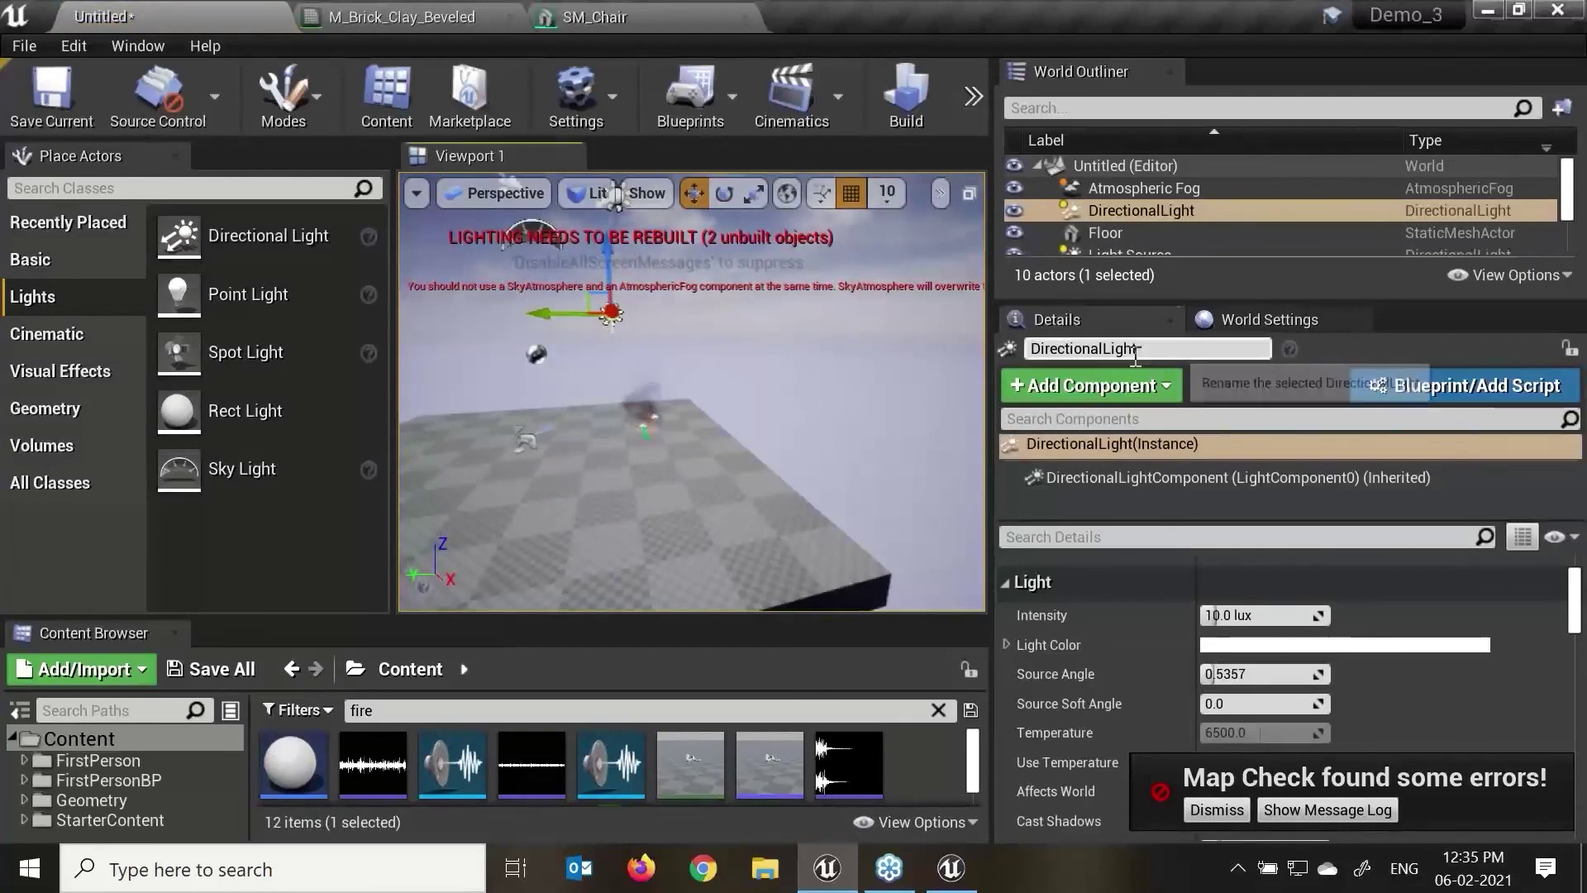
{"action": "type", "text": "sunlihgt"}
{"action": "key", "text": "Return"}
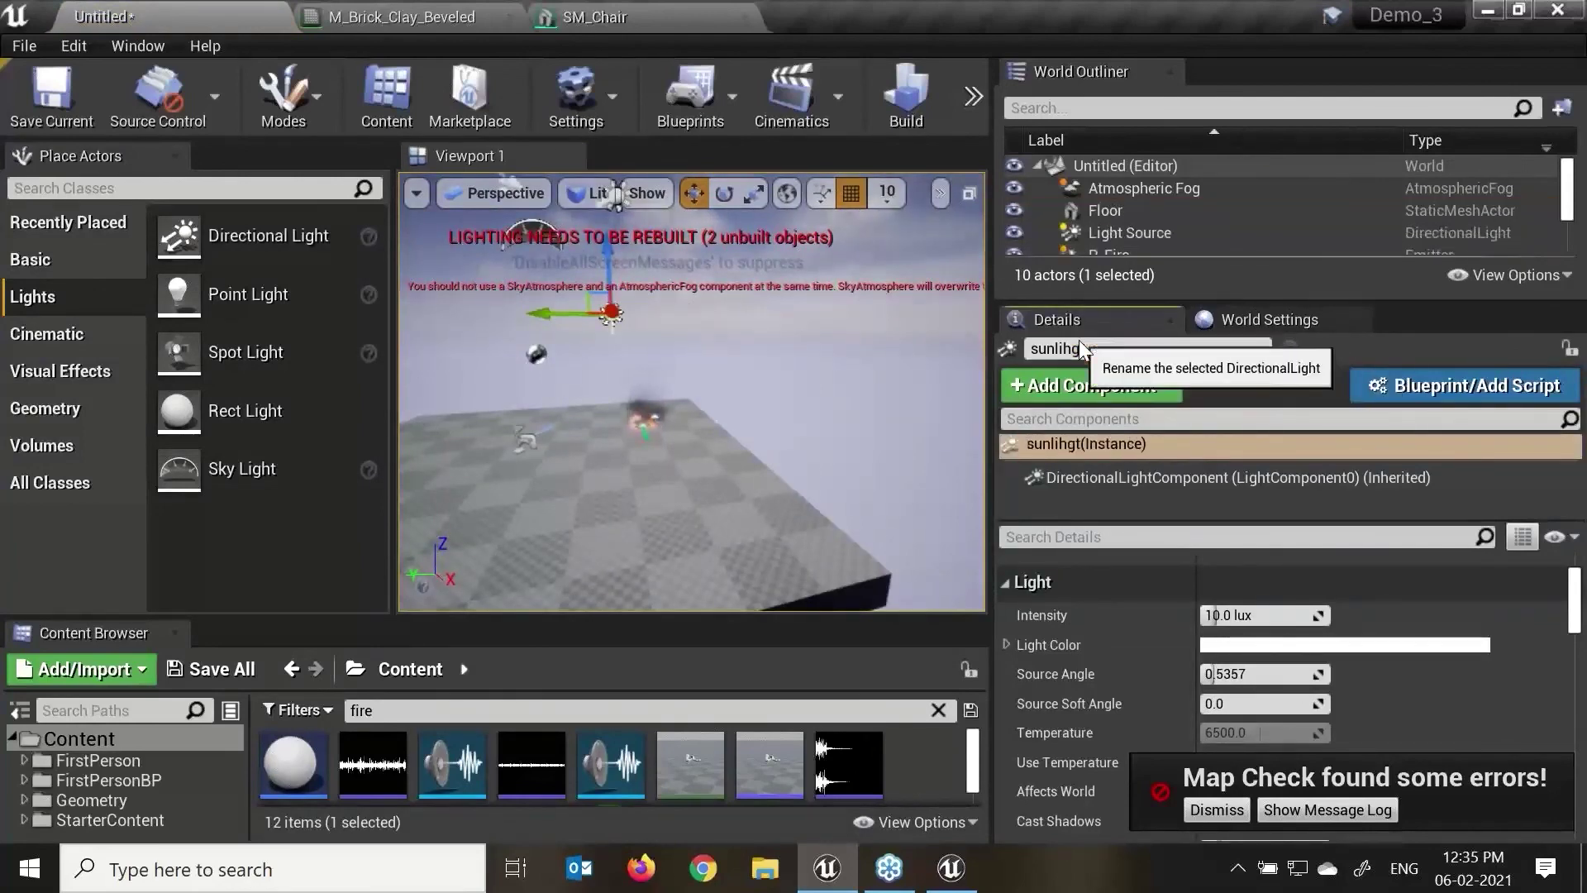
Step: Delete the P_Fire emitter from the level
{"action": "left_click_drag", "start_coordinate": [1123, 305], "coordinate": [1132, 437]}
{"action": "left_click", "coordinate": [1134, 254]}
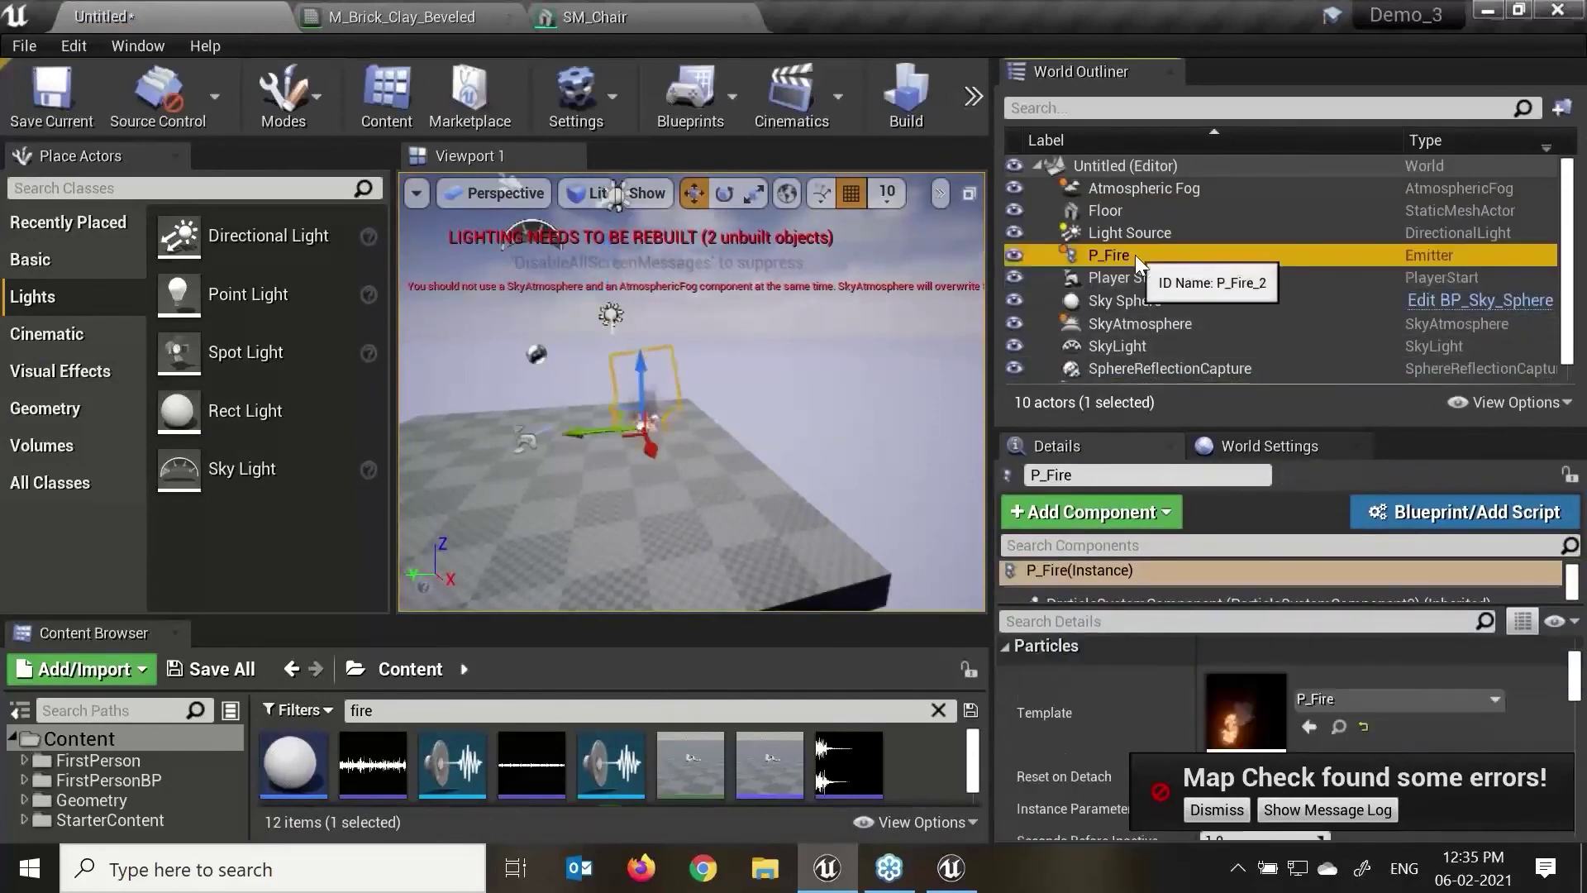
{"action": "key", "text": "Delete"}
Step: Look through the remaining actors and set the sunlihgt directional light's Mobility to Static
{"action": "left_click", "coordinate": [1139, 278]}
{"action": "left_click", "coordinate": [1204, 304]}
{"action": "left_click", "coordinate": [1172, 324]}
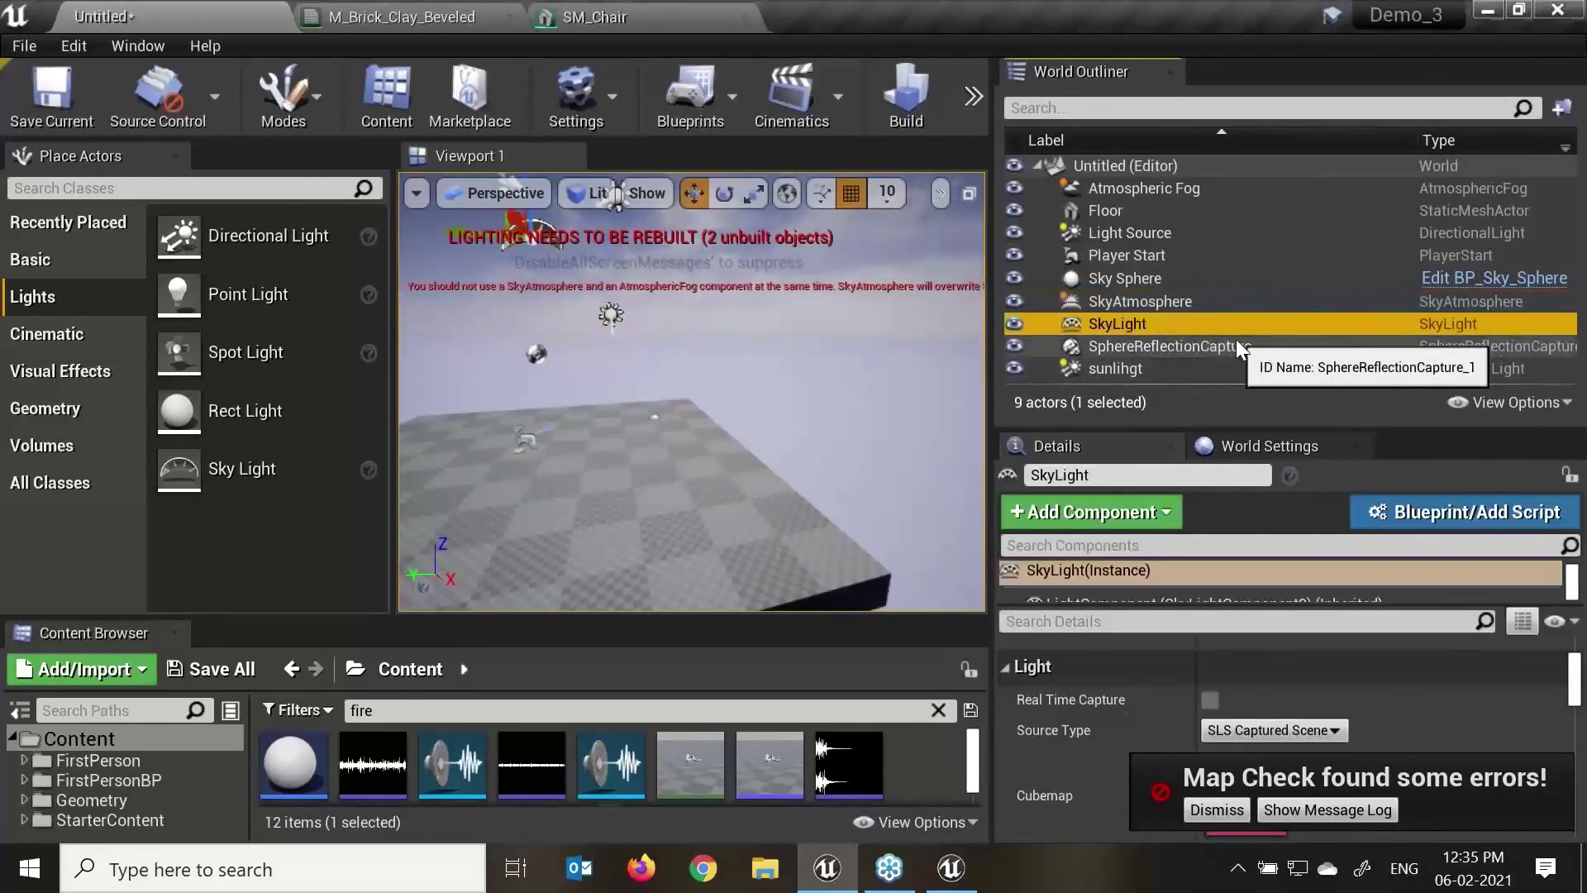
{"action": "left_click", "coordinate": [612, 315]}
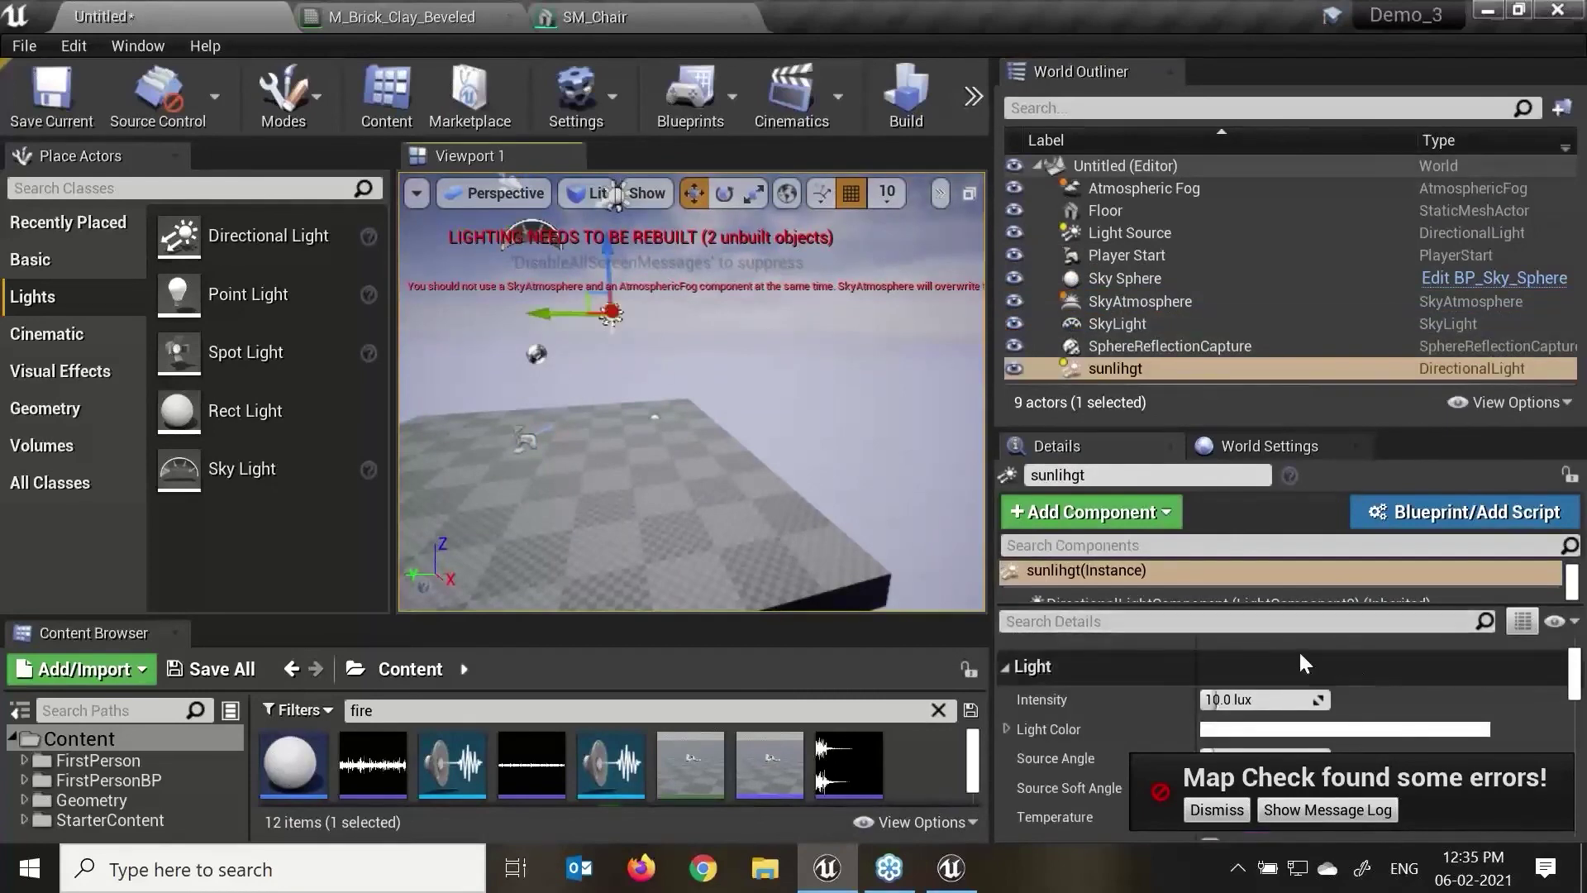
{"action": "left_click_drag", "start_coordinate": [1278, 425], "coordinate": [1278, 273]}
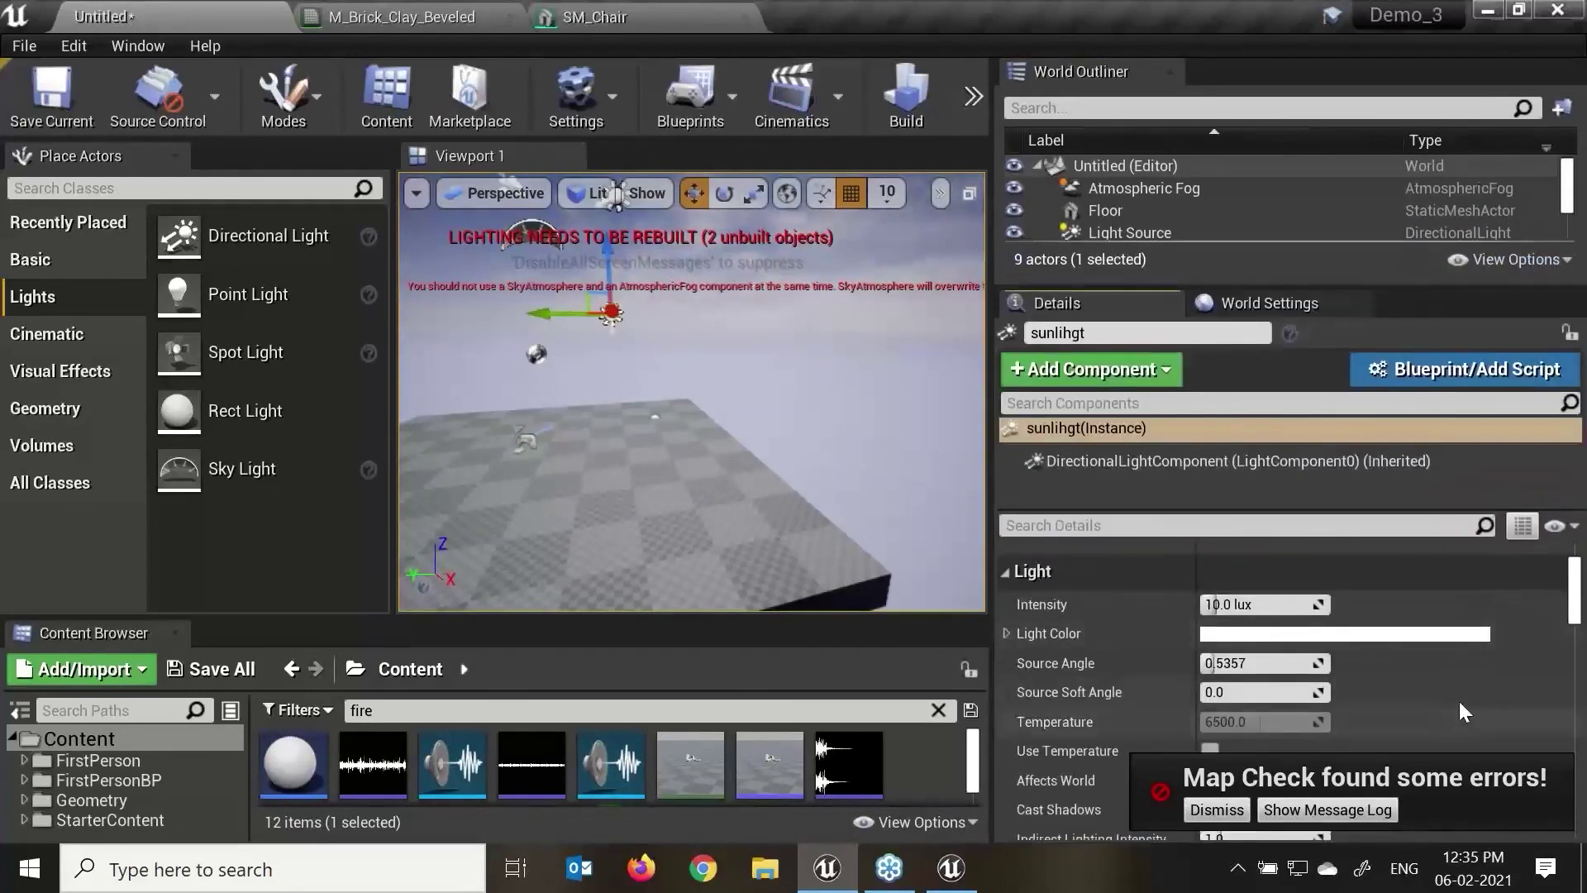
{"action": "scroll", "coordinate": [1459, 701], "scroll_direction": "up", "scroll_amount": 3}
{"action": "left_click", "coordinate": [1257, 679]}
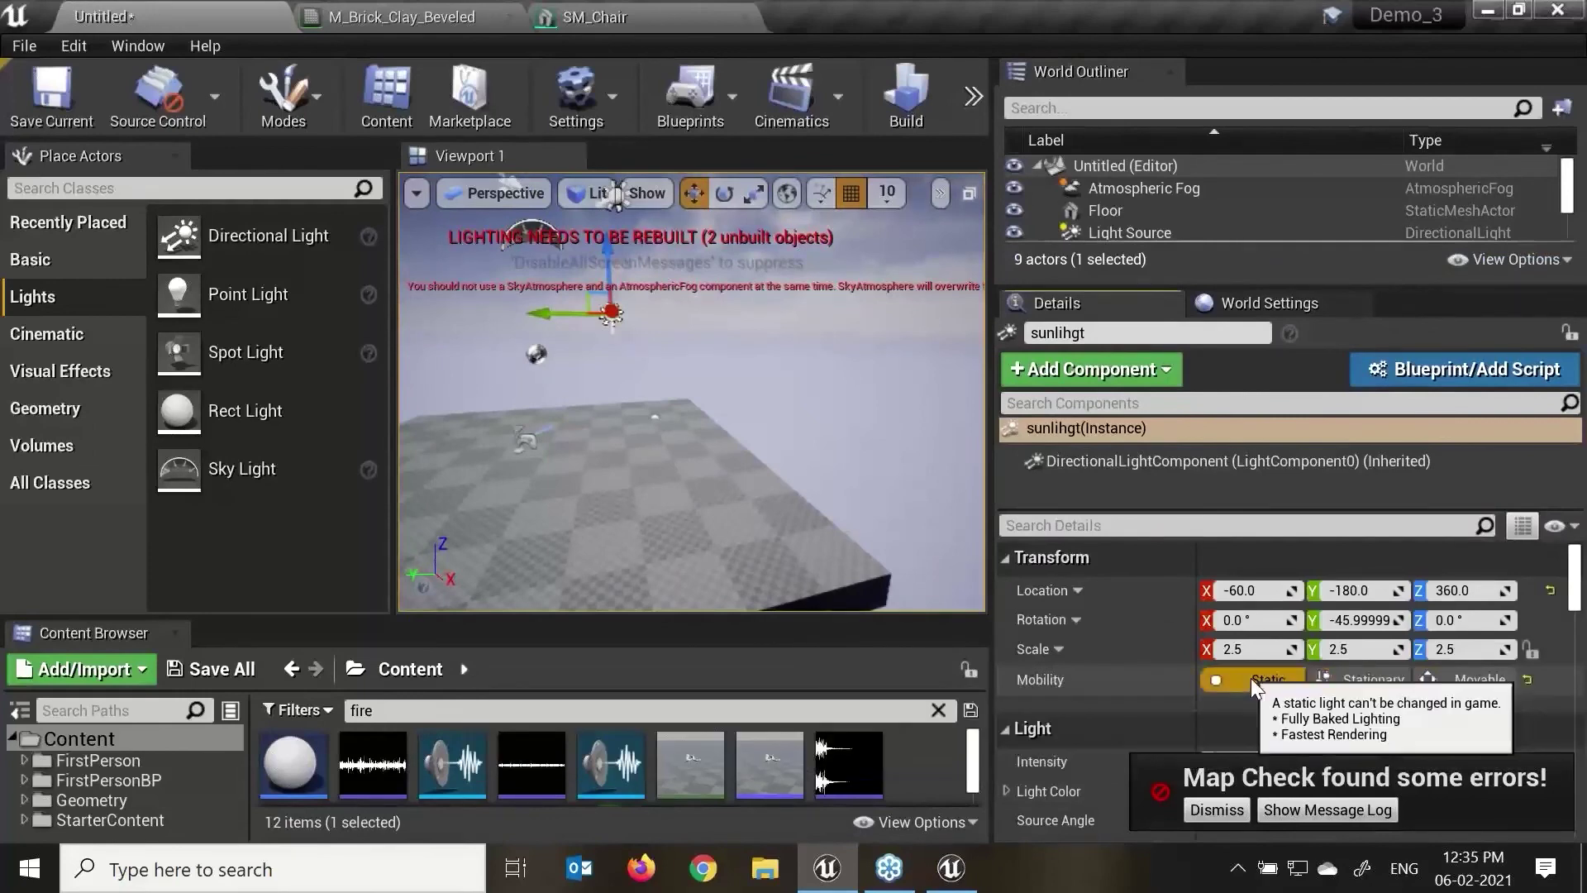
{"action": "left_click_drag", "start_coordinate": [691, 392], "coordinate": [791, 392], "text": "alt"}
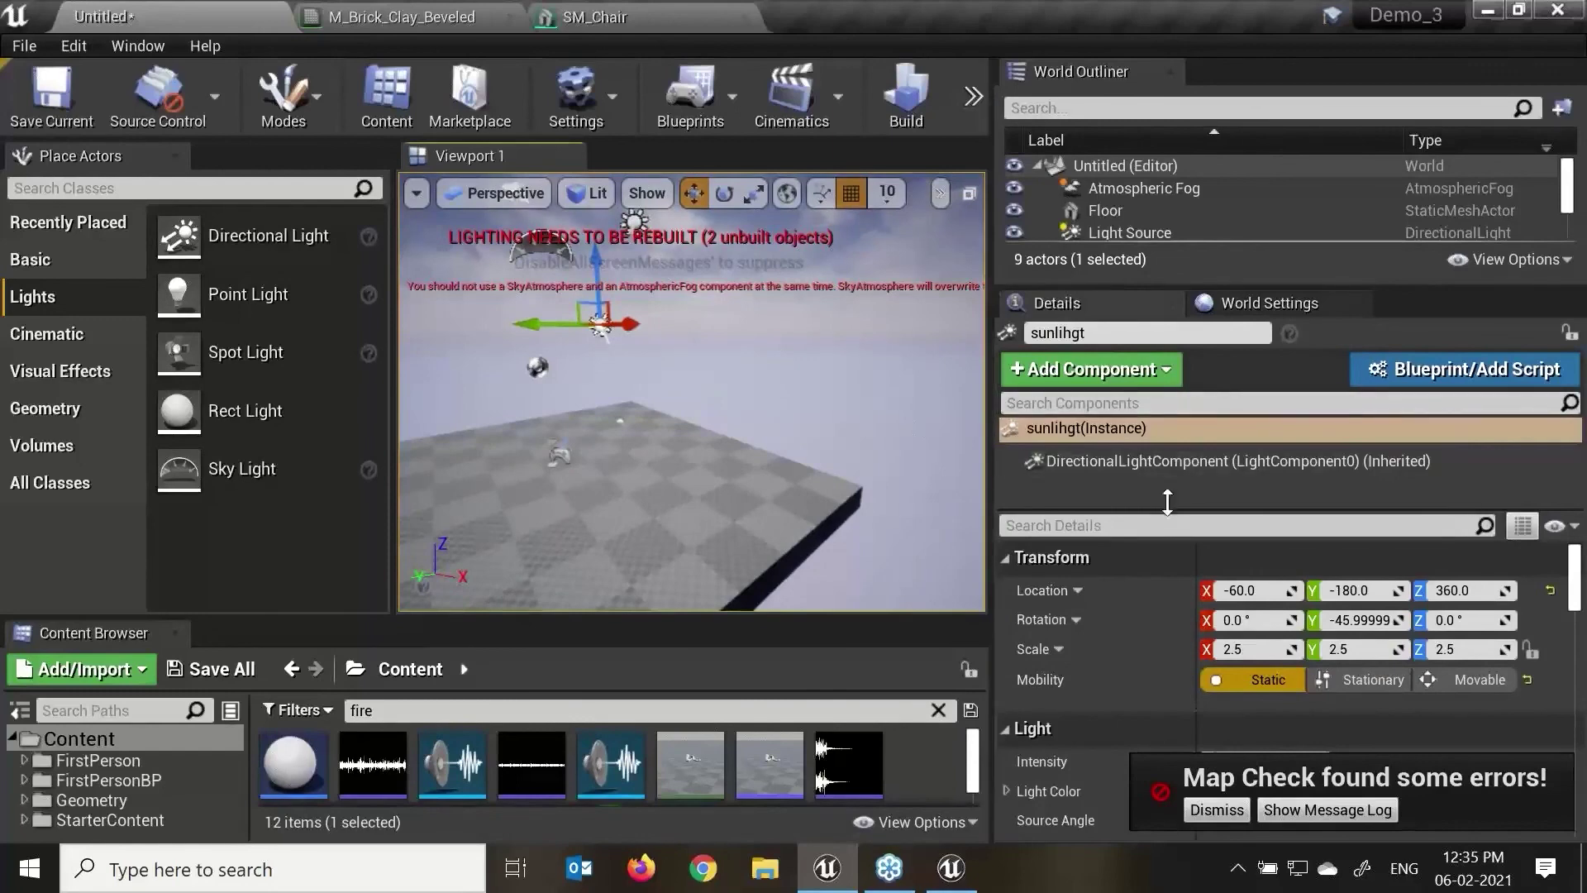
Step: Filter the sunlihgt details by "atmos" and enable Atmosphere Sun Light
{"action": "left_click", "coordinate": [1122, 523]}
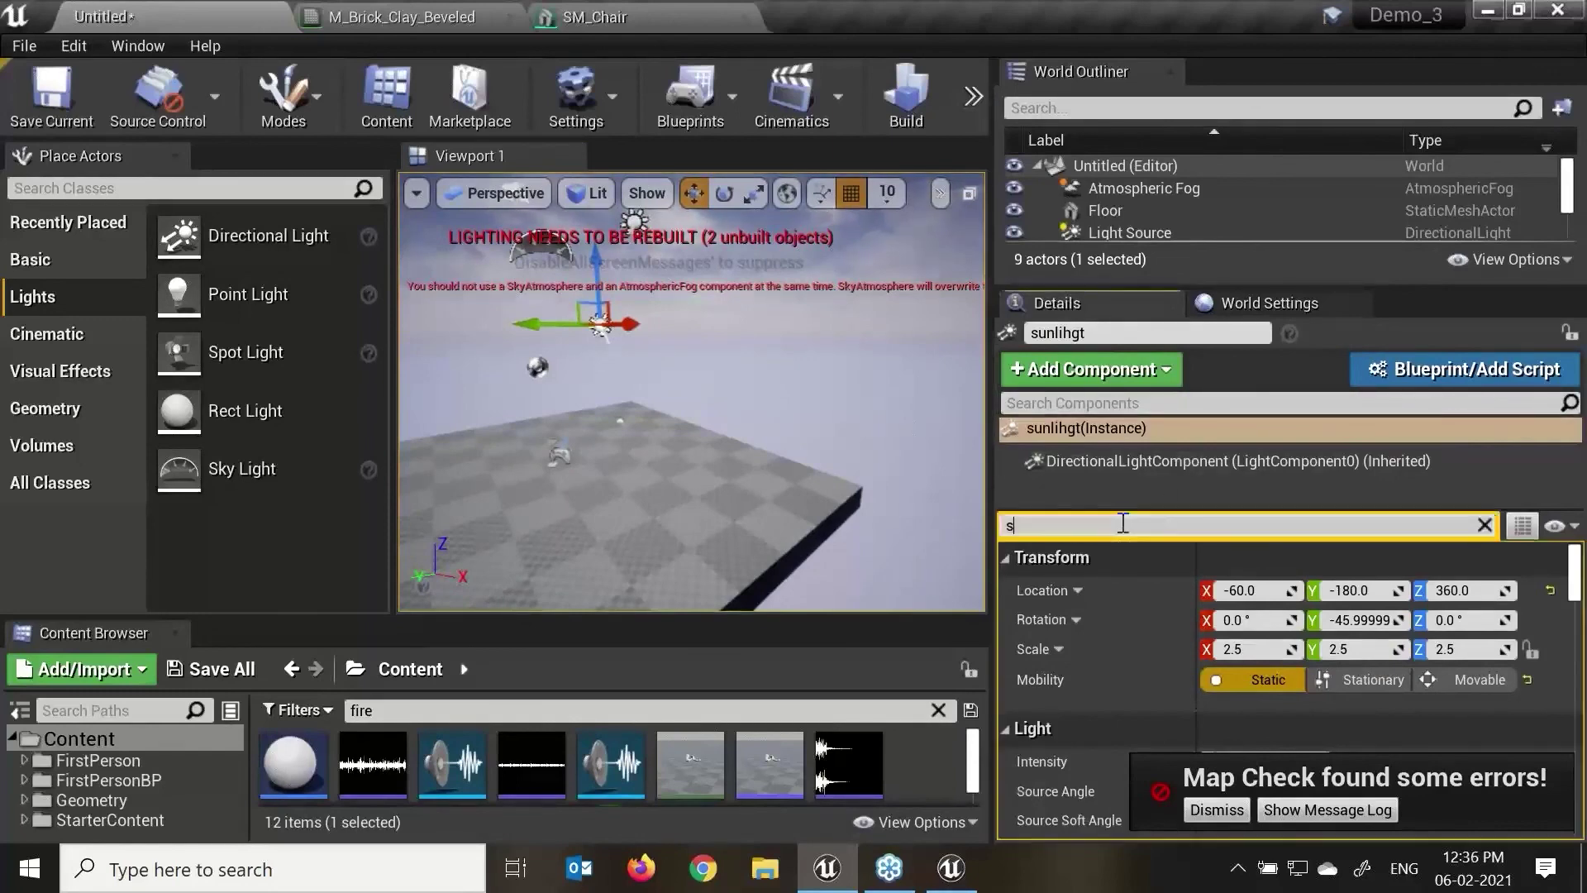
{"action": "type", "text": "stmo"}
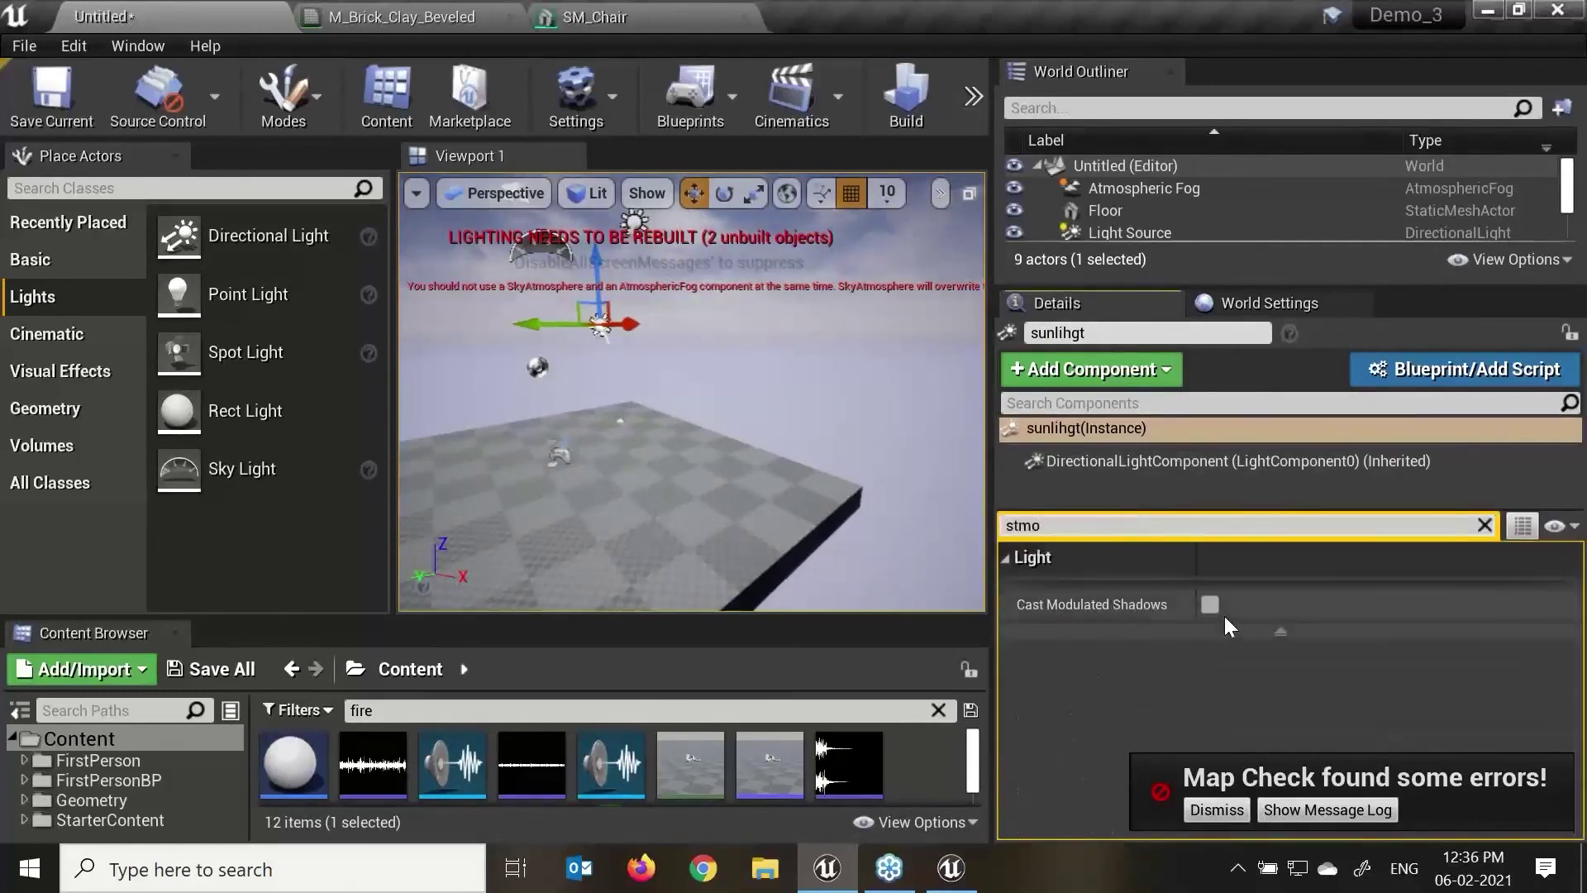
{"action": "double_click", "coordinate": [1103, 524]}
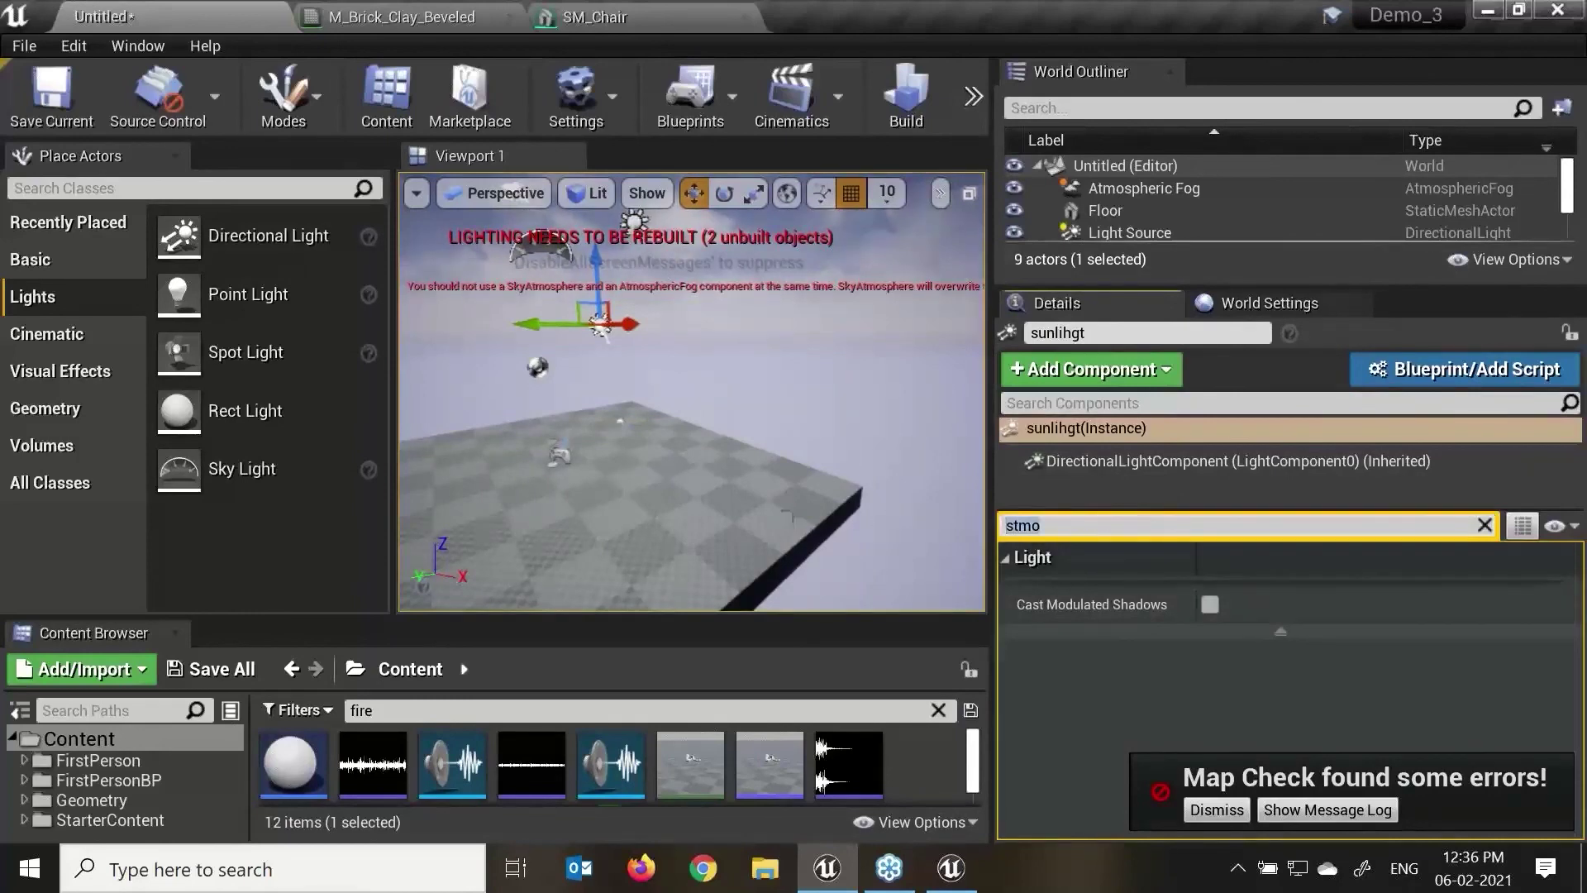
{"action": "key", "text": "BackSpace"}
{"action": "type", "text": "atmos"}
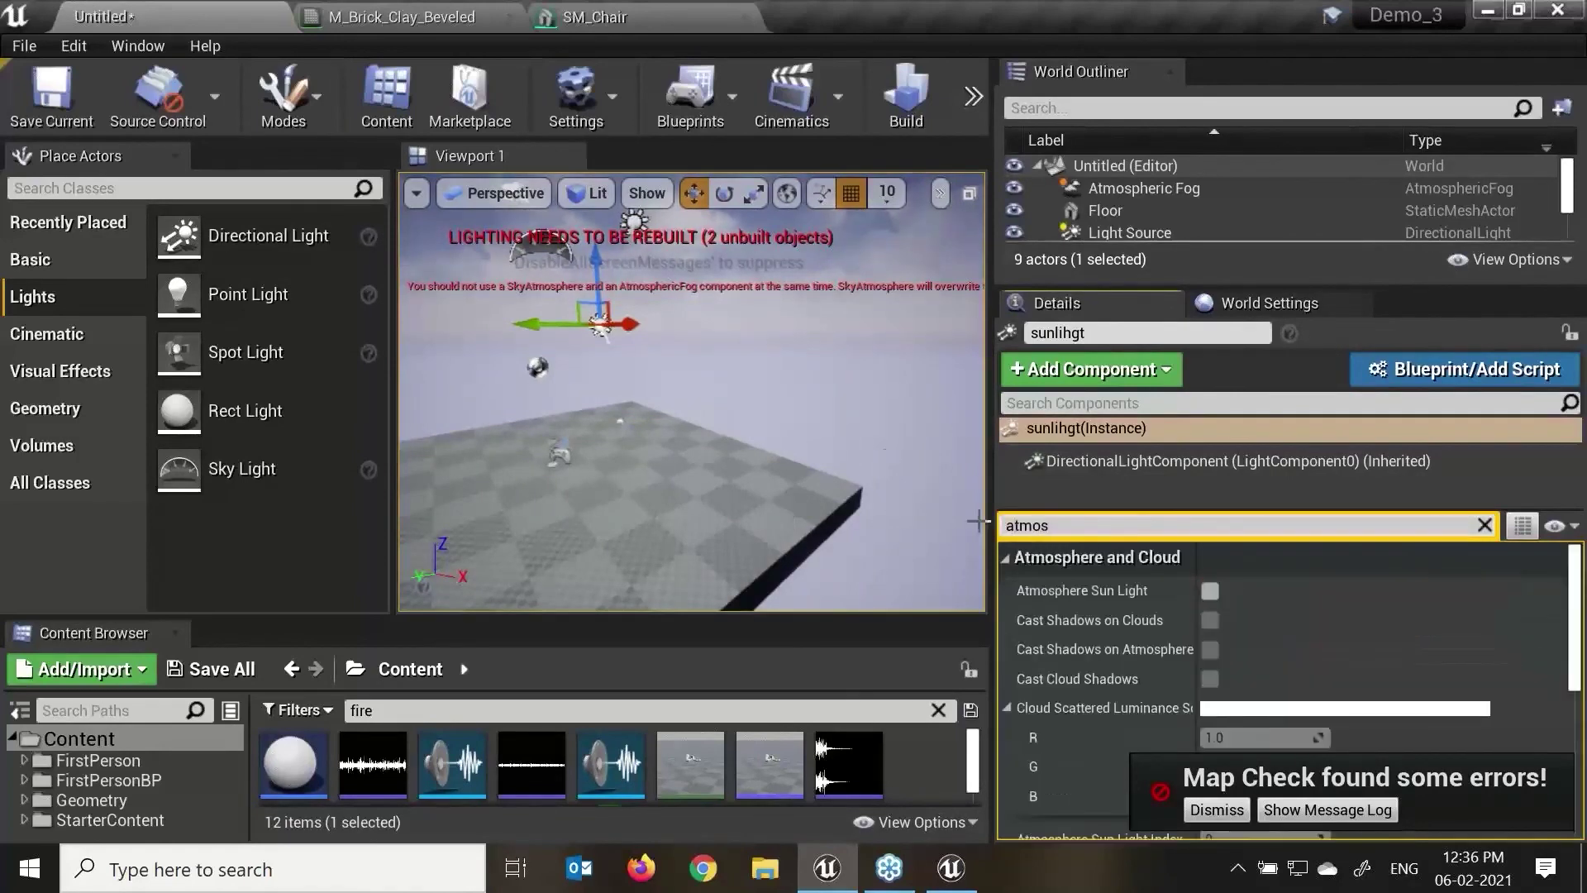
{"action": "left_click", "coordinate": [1209, 590]}
{"action": "scroll", "coordinate": [768, 410], "scroll_direction": "down", "scroll_amount": 2}
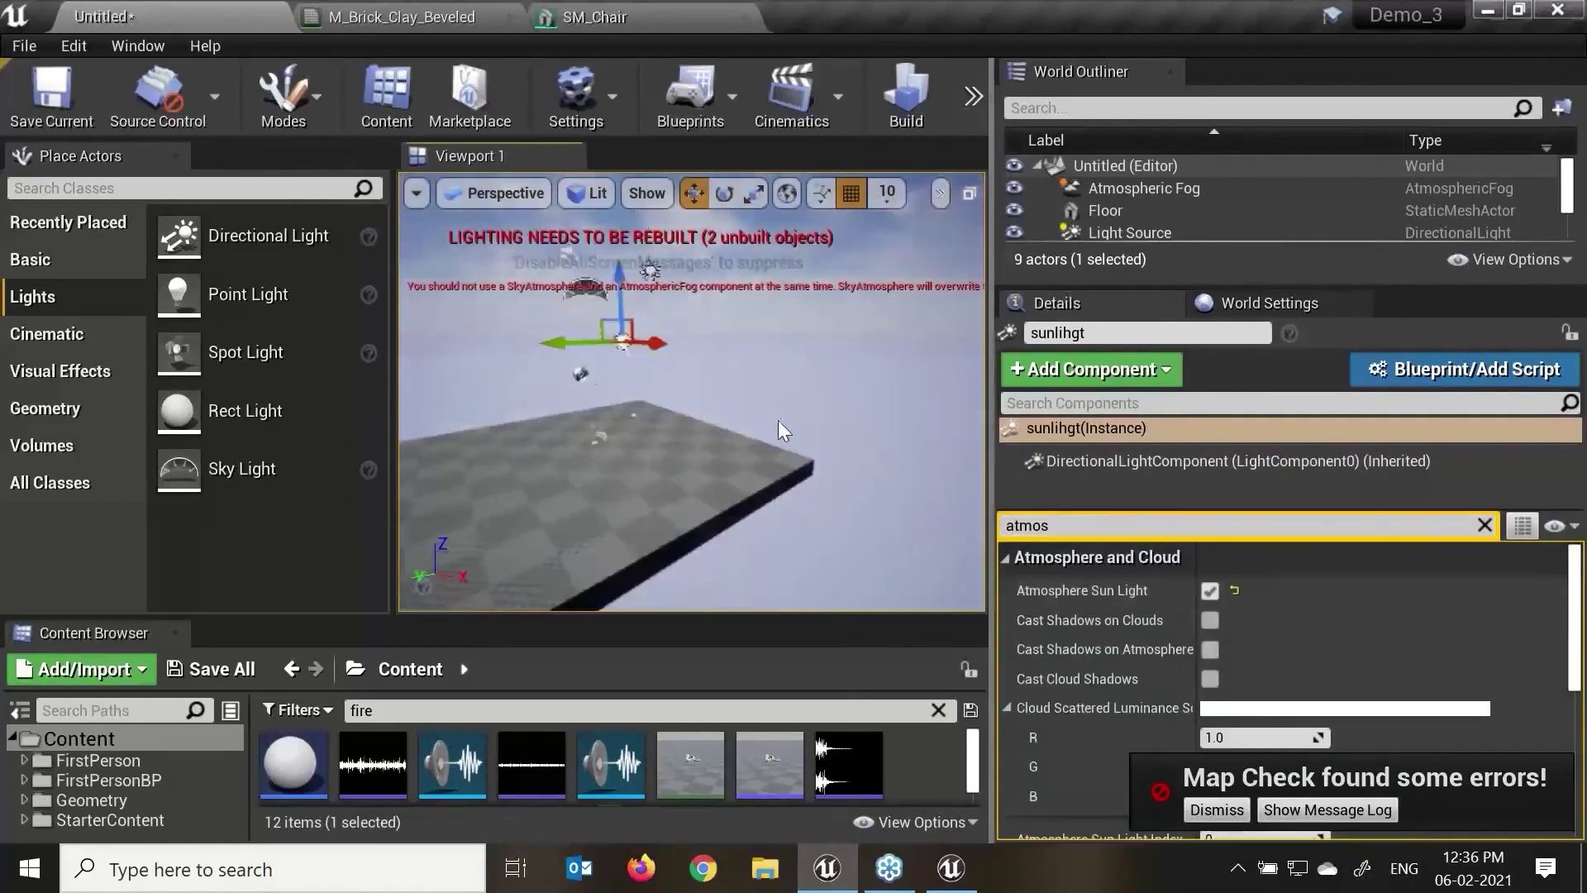
Step: Widen the viewport to inspect the sky around the floor and clear the details filter
{"action": "middle_click_drag", "start_coordinate": [766, 404], "coordinate": [691, 394]}
{"action": "left_click_drag", "start_coordinate": [692, 394], "coordinate": [626, 385]}
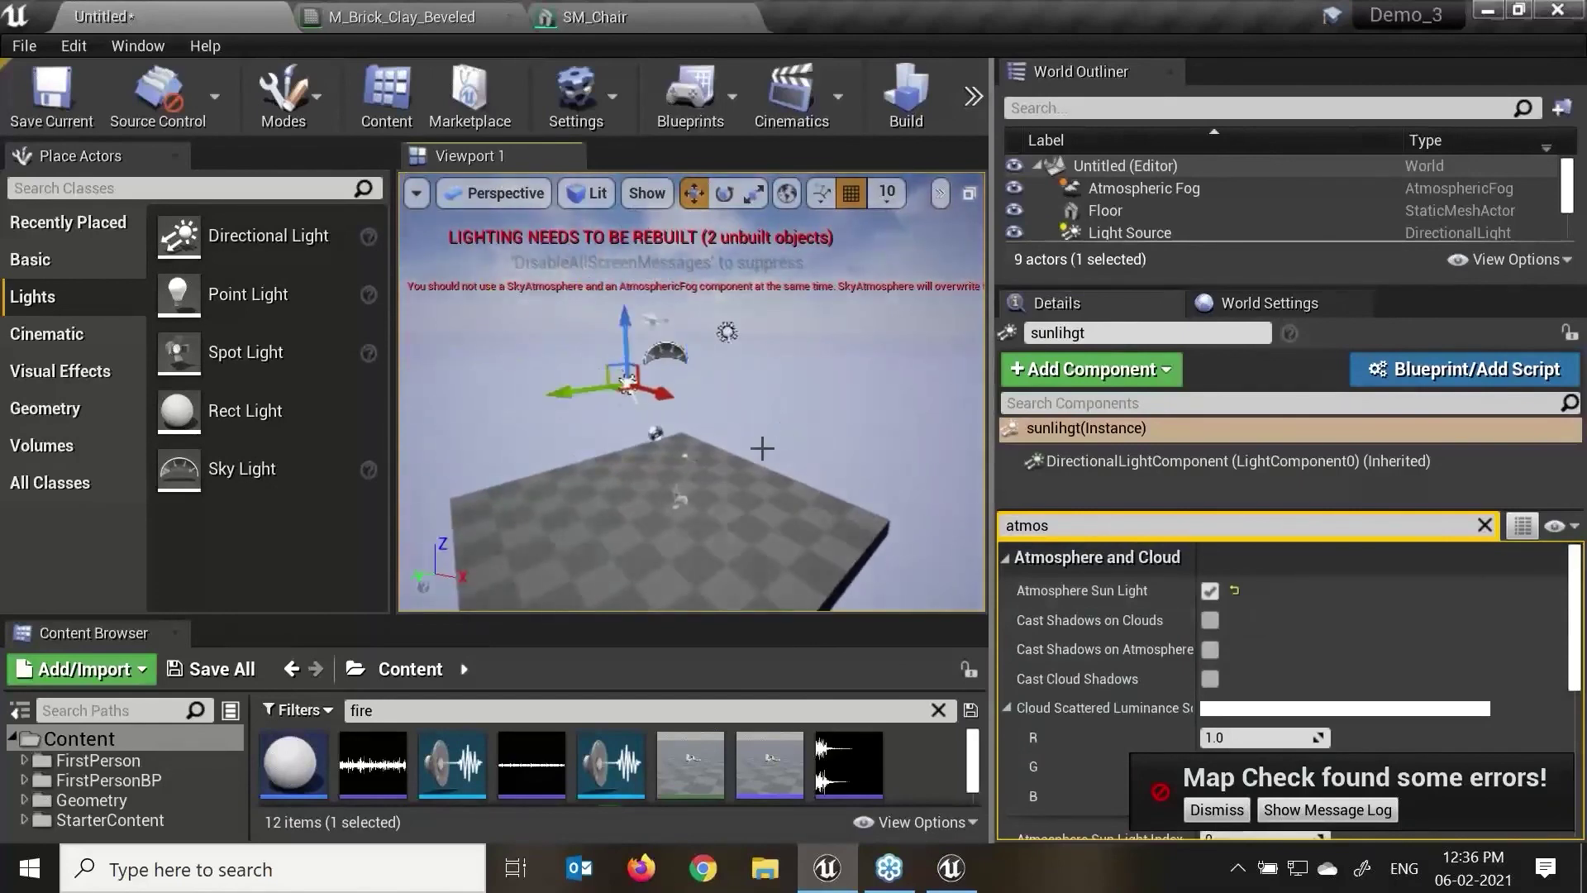
{"action": "key", "text": "ctrl+z"}
{"action": "left_click_drag", "start_coordinate": [985, 209], "coordinate": [1150, 212]}
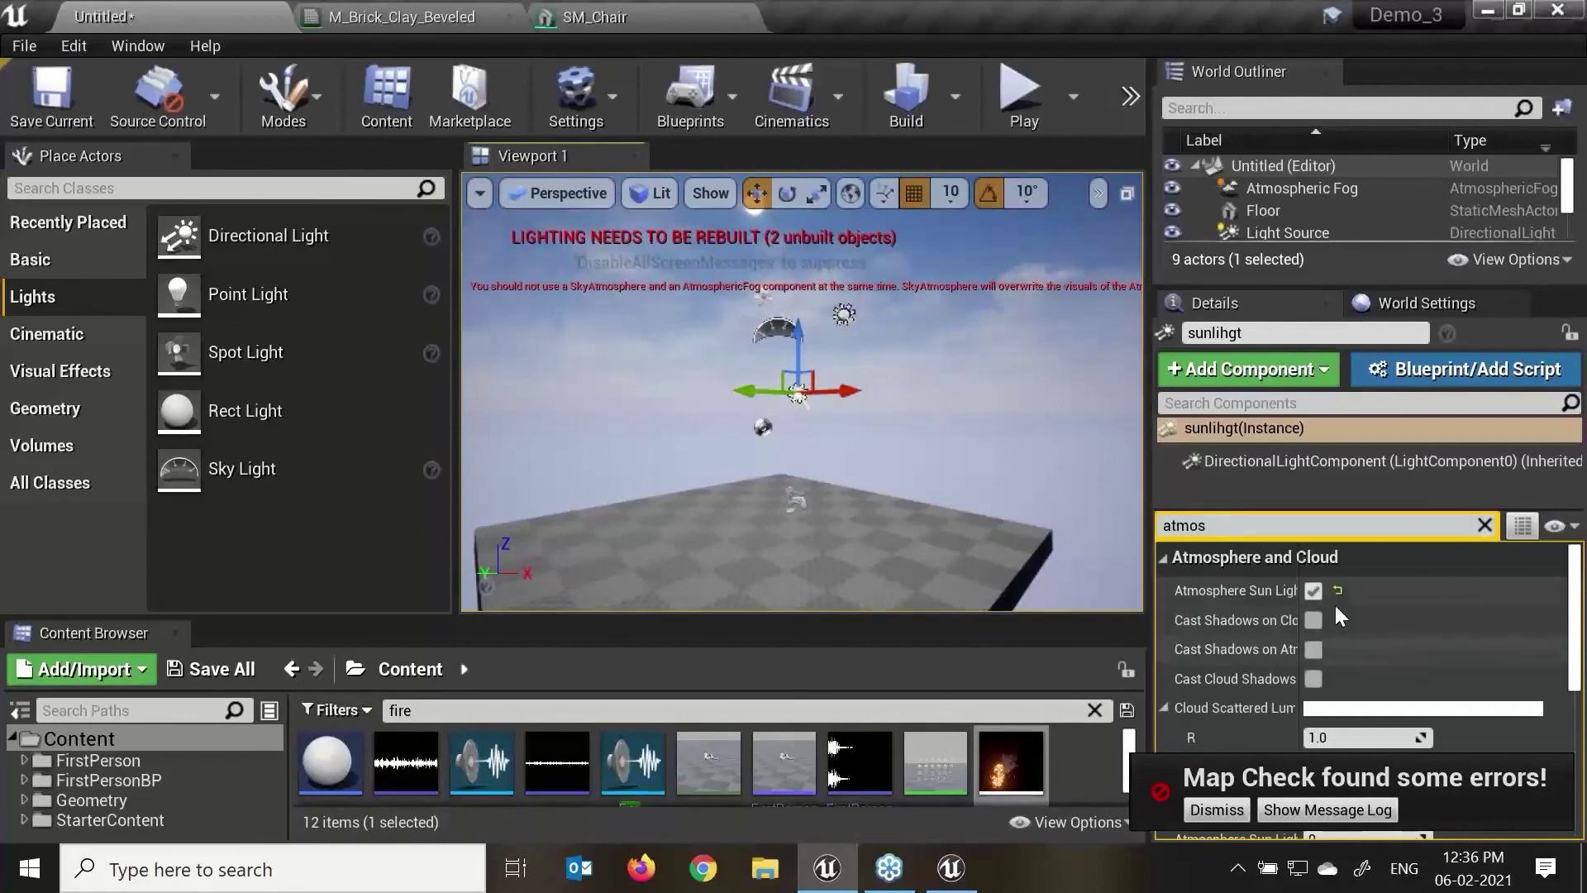
{"action": "scroll", "coordinate": [959, 450], "scroll_direction": "down", "scroll_amount": 2}
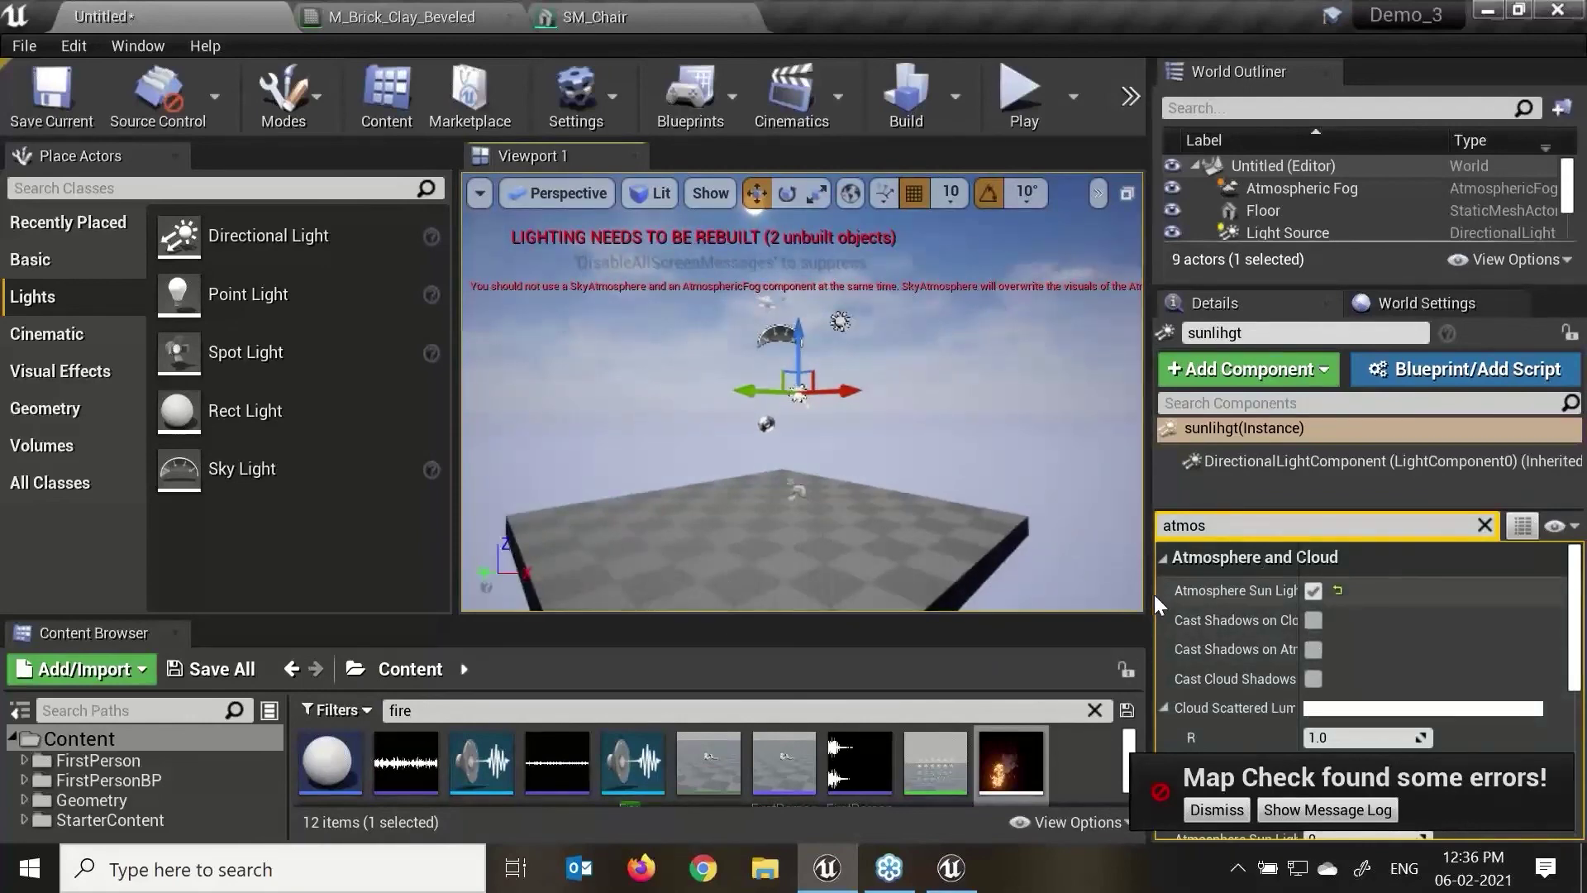
{"action": "left_click_drag", "start_coordinate": [1150, 592], "coordinate": [1223, 592]}
{"action": "left_click_drag", "start_coordinate": [1291, 527], "coordinate": [1176, 538]}
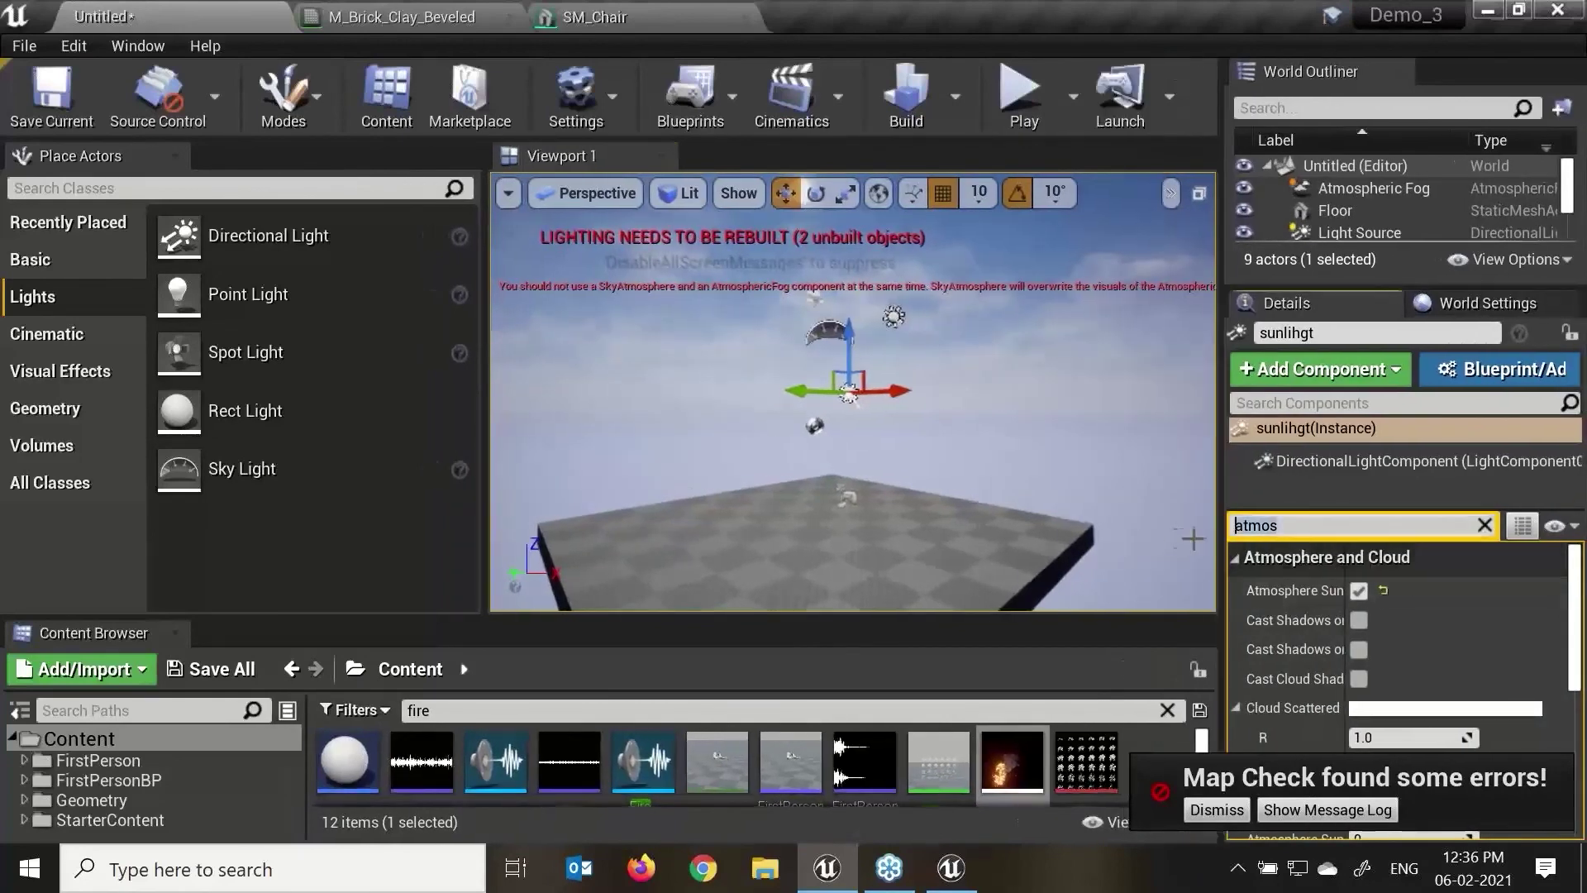
{"action": "key", "text": "BackSpace"}
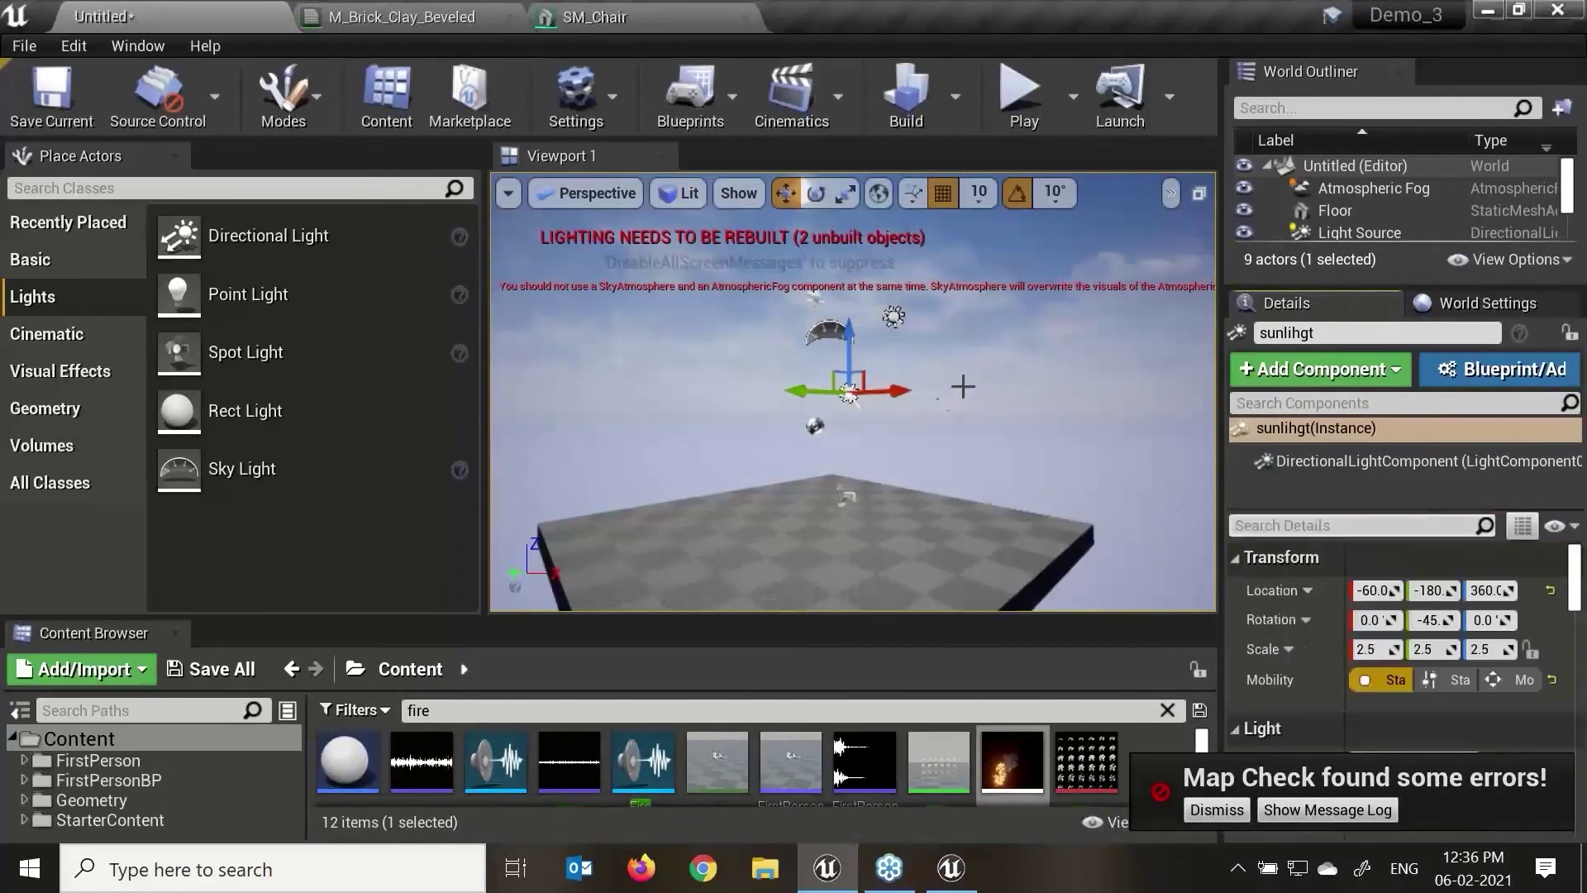
Step: Play-test the level in the editor, dismiss the map check notice, stop playing and close the message log
{"action": "left_click", "coordinate": [1022, 97]}
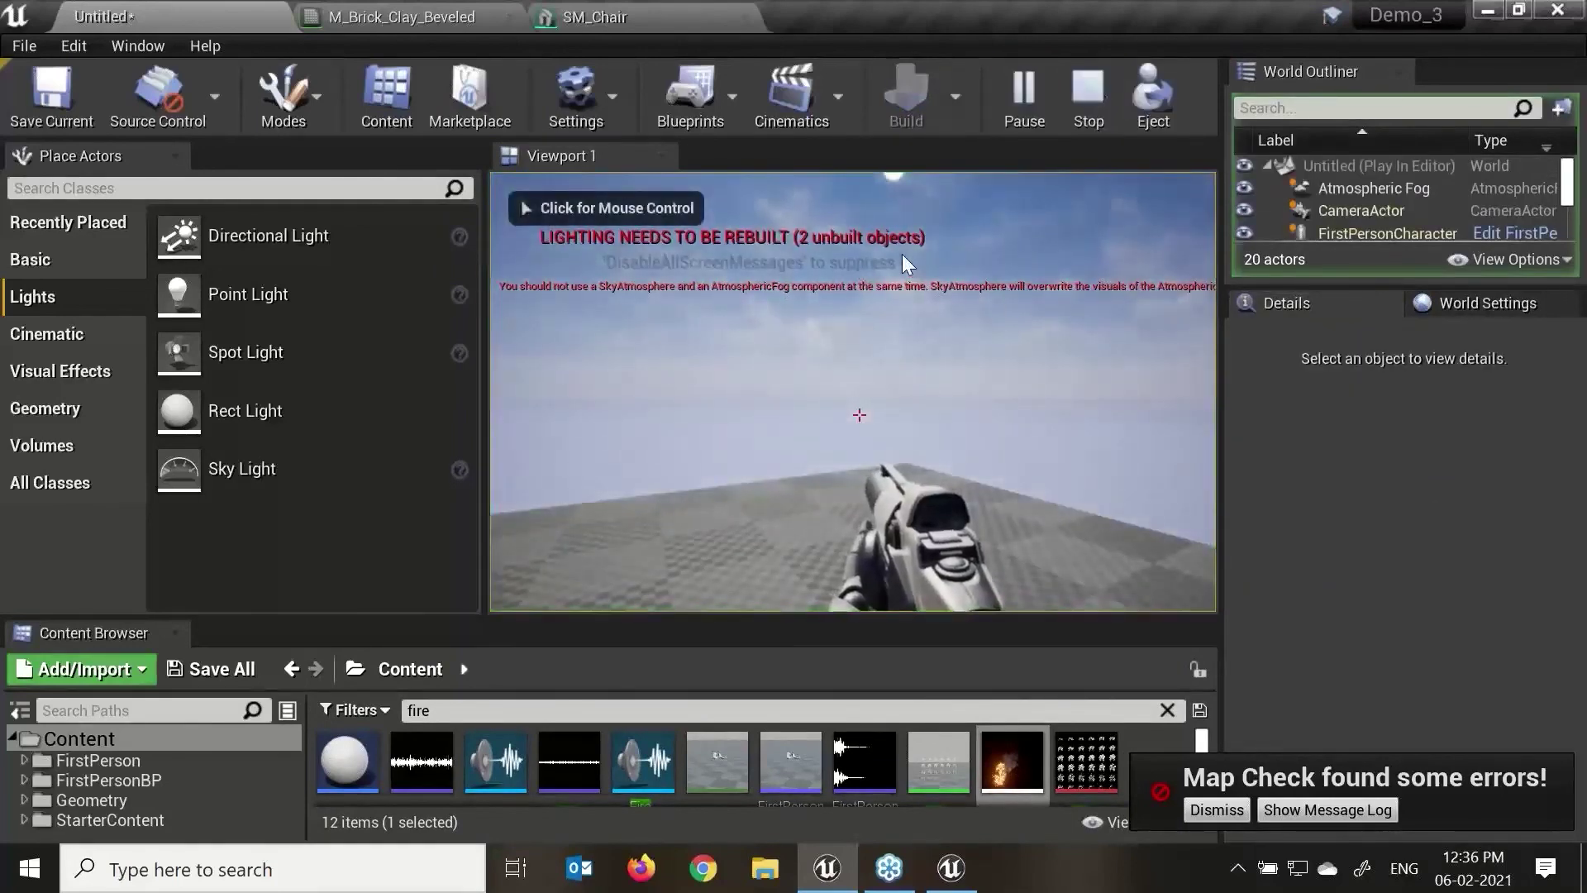
{"action": "left_click", "coordinate": [1212, 811]}
{"action": "left_click", "coordinate": [935, 422]}
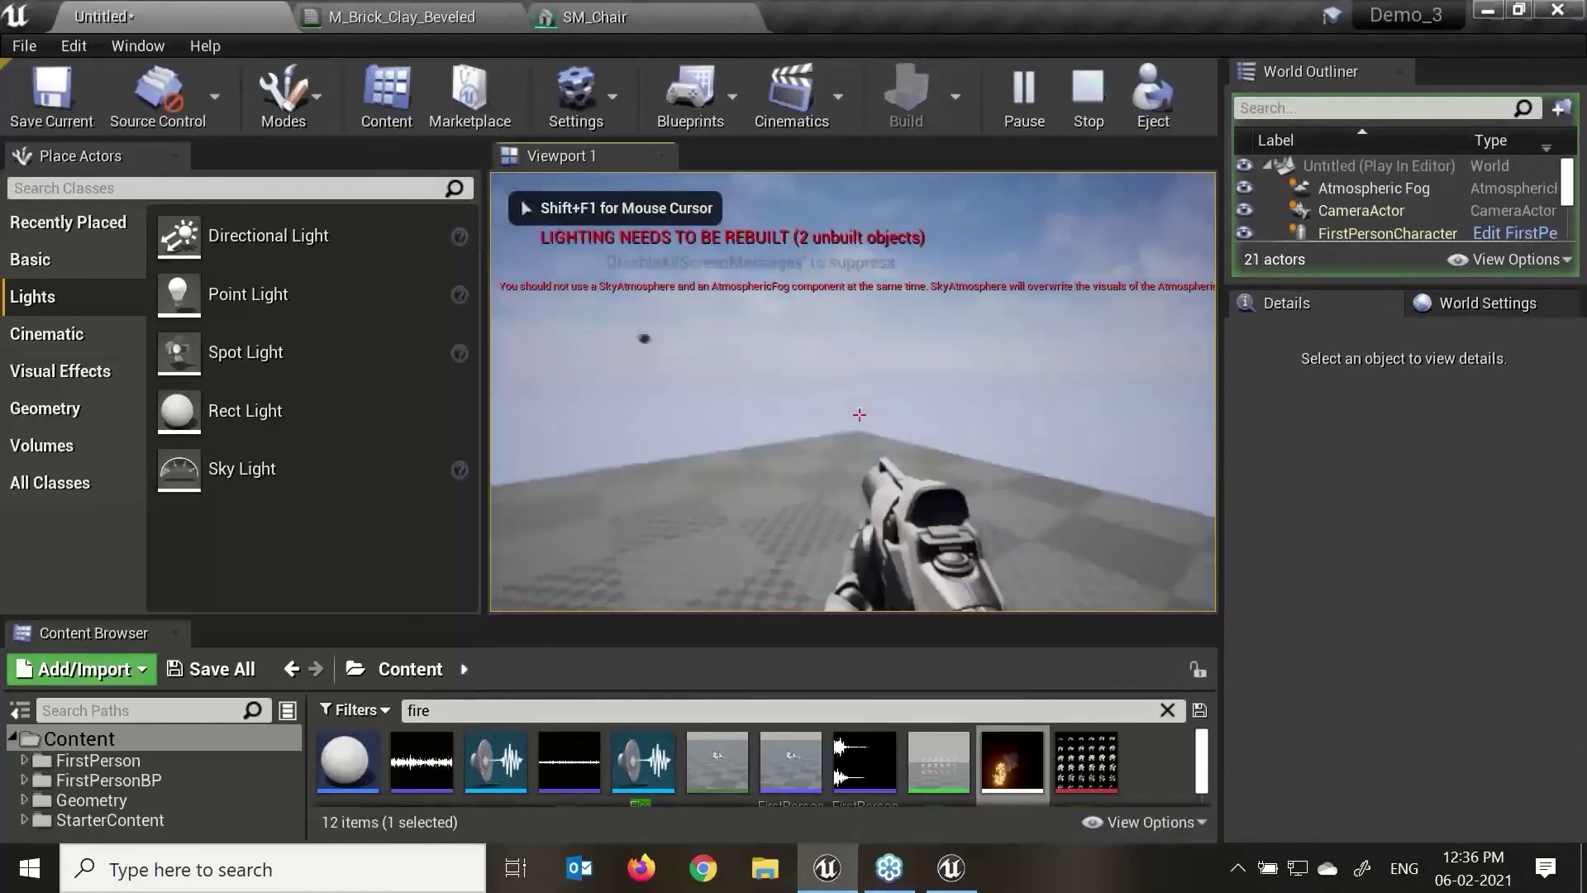
{"action": "key", "text": "Escape"}
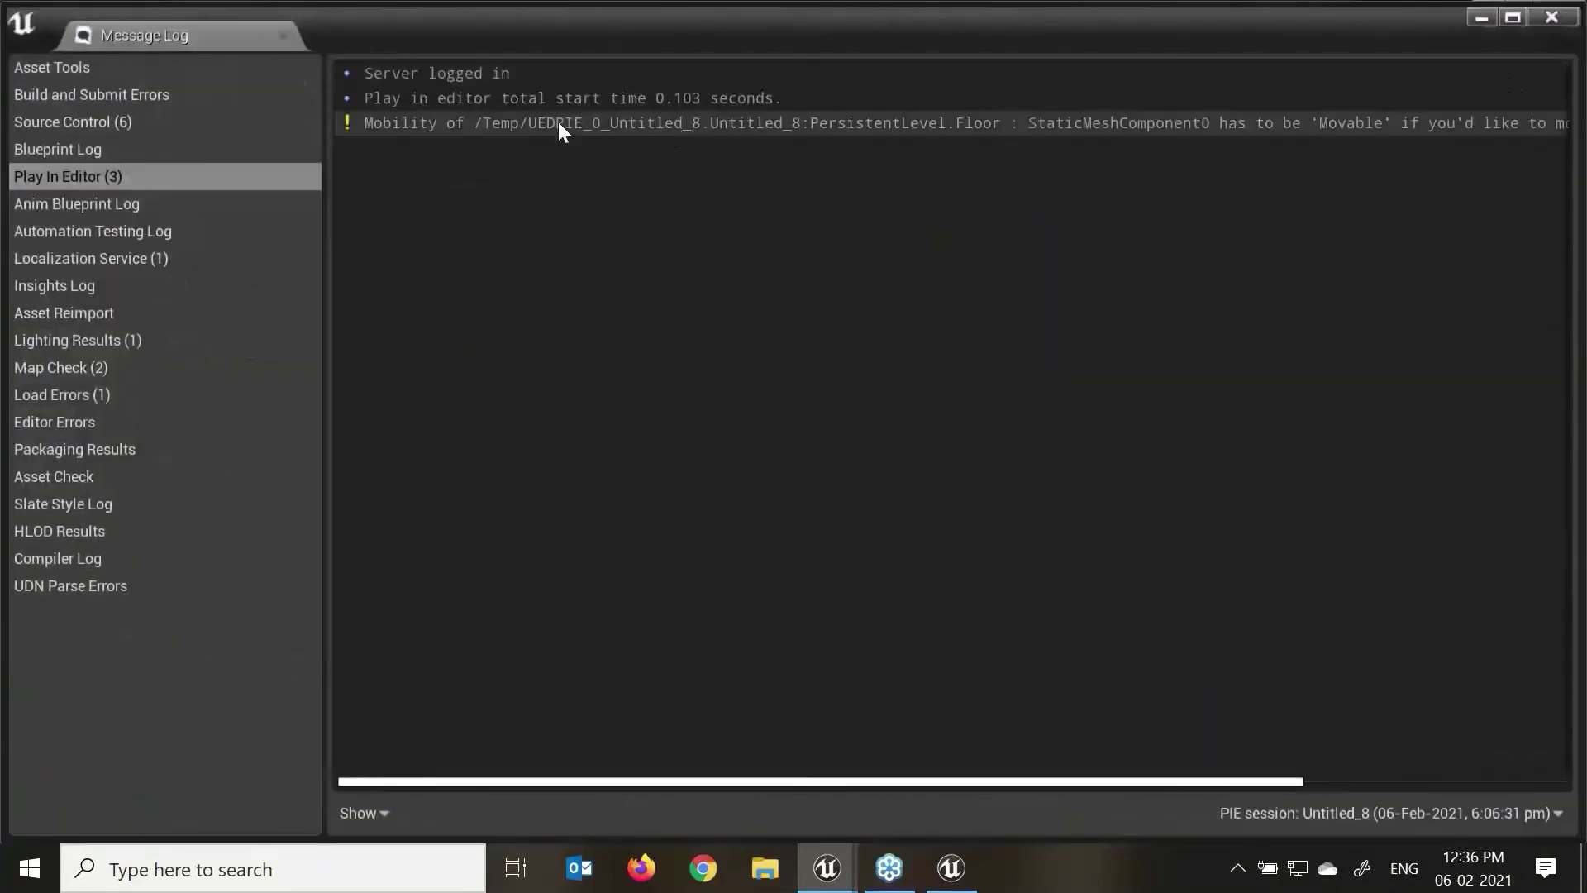
{"action": "left_click", "coordinate": [486, 131]}
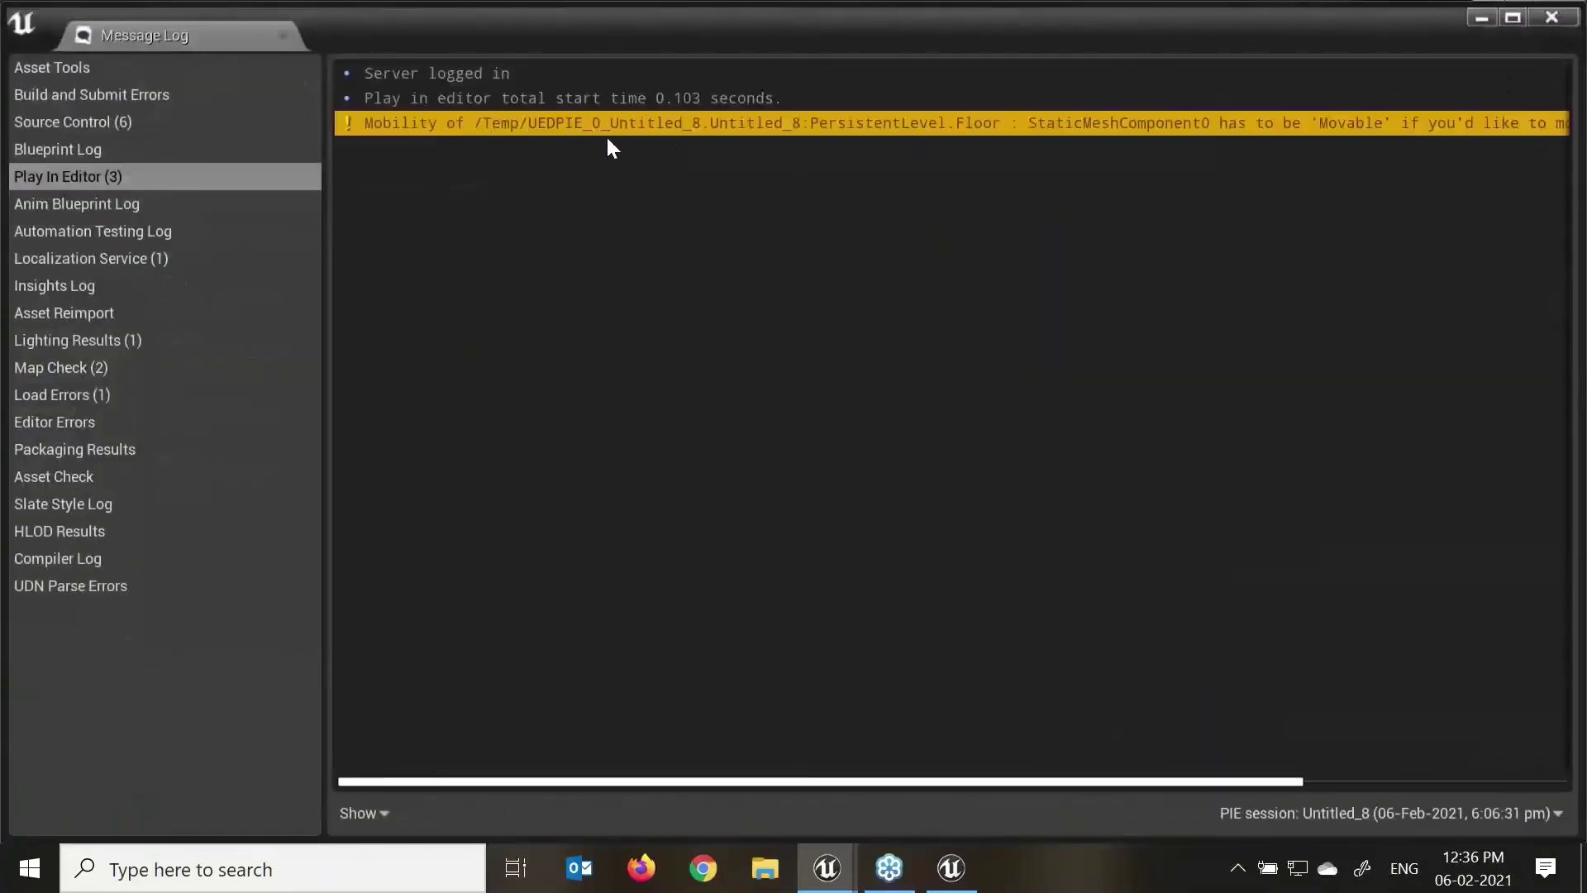
{"action": "left_click", "coordinate": [1551, 16]}
Step: Select the SkyLight above the floor
{"action": "key", "text": "f"}
{"action": "left_click_drag", "start_coordinate": [912, 331], "coordinate": [1025, 331], "text": "alt"}
{"action": "left_click", "coordinate": [912, 329]}
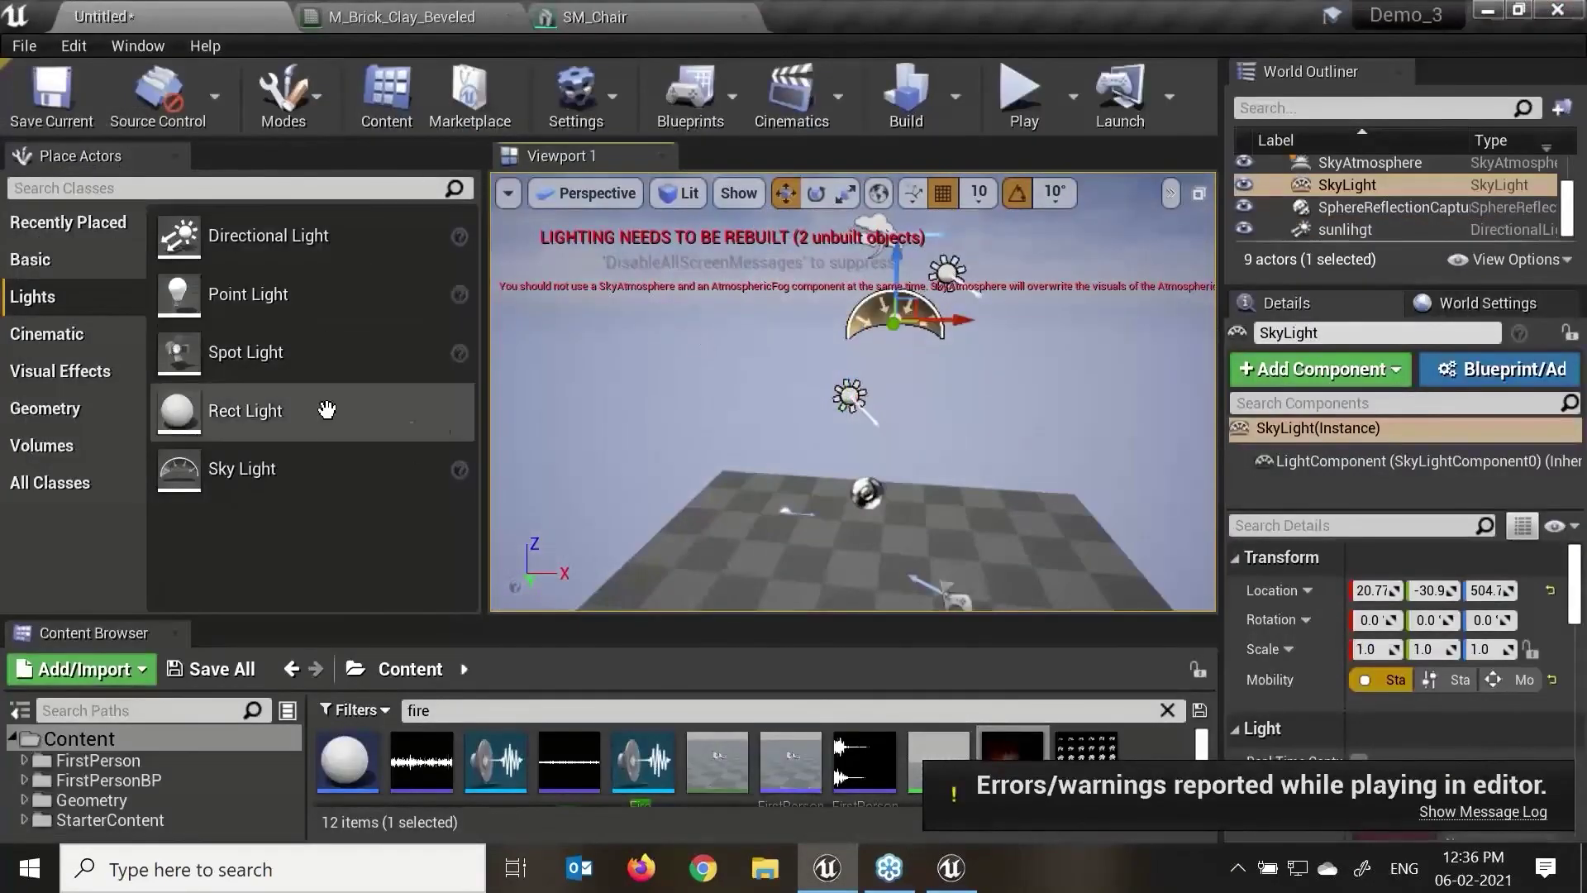
Step: Create a new level from the Default template, saving the open level as Untitled in FirstPersonBP/Maps over the existing one
{"action": "left_click", "coordinate": [24, 46]}
{"action": "left_click", "coordinate": [66, 95]}
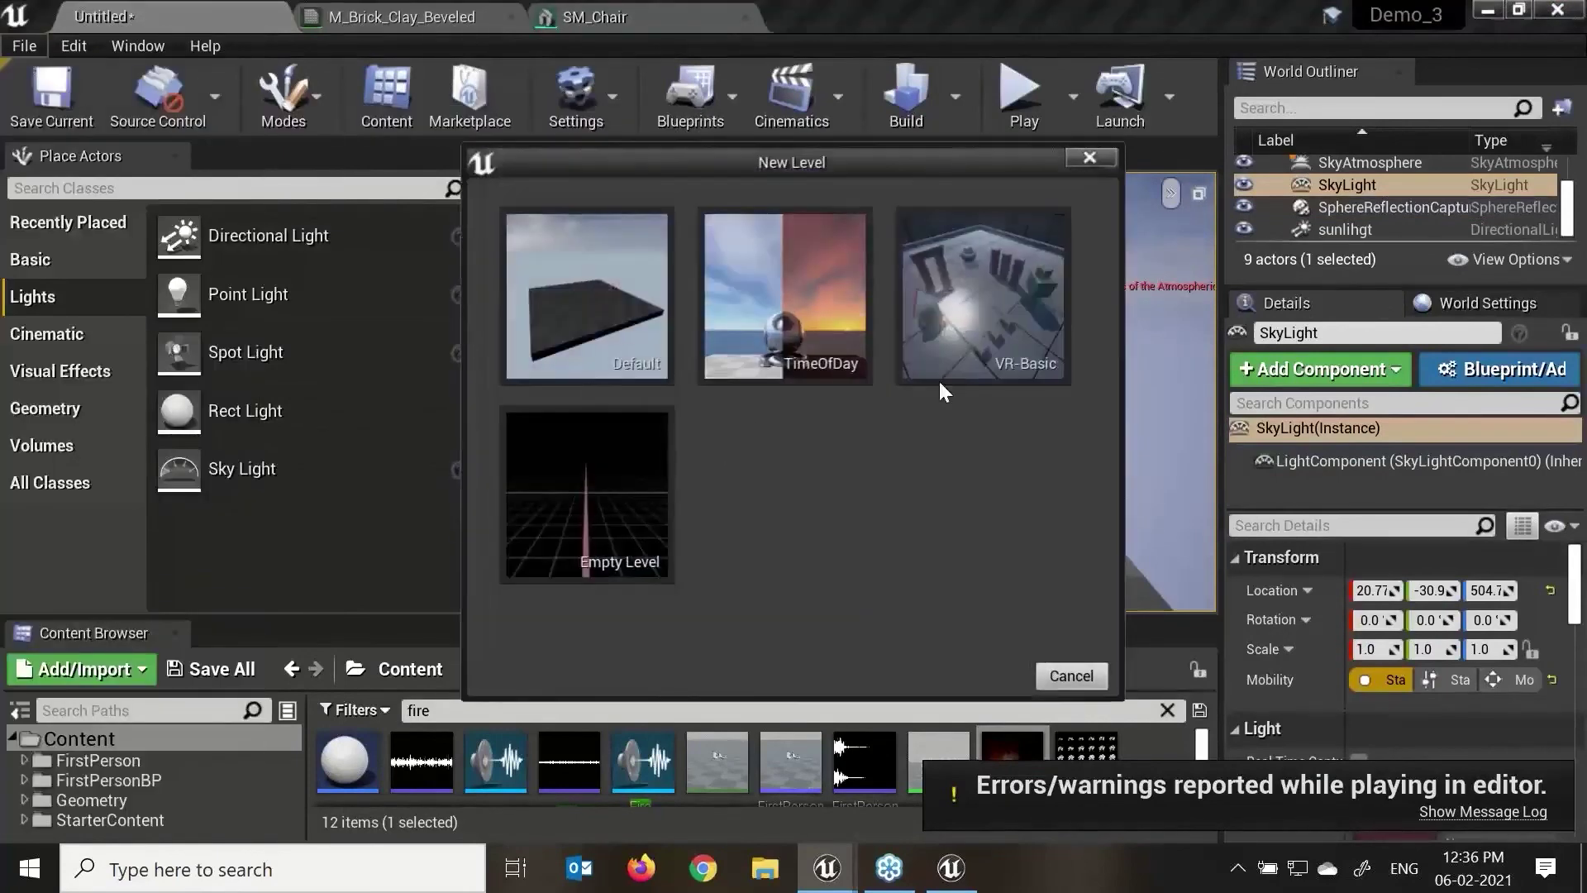
{"action": "left_click", "coordinate": [585, 337]}
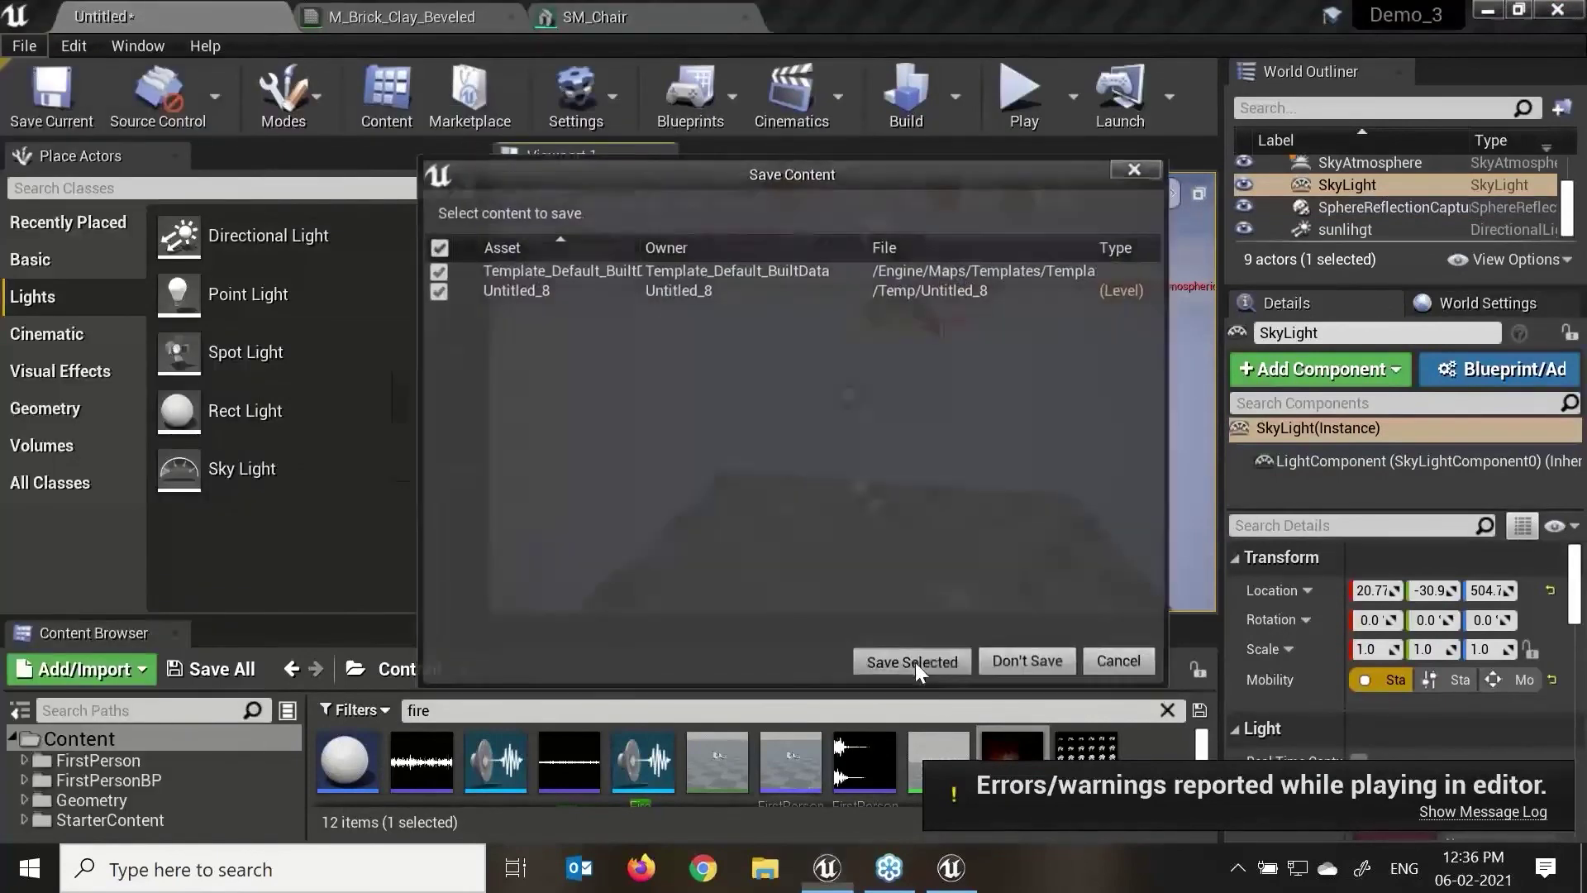
{"action": "left_click", "coordinate": [915, 662]}
{"action": "left_click", "coordinate": [1395, 822]}
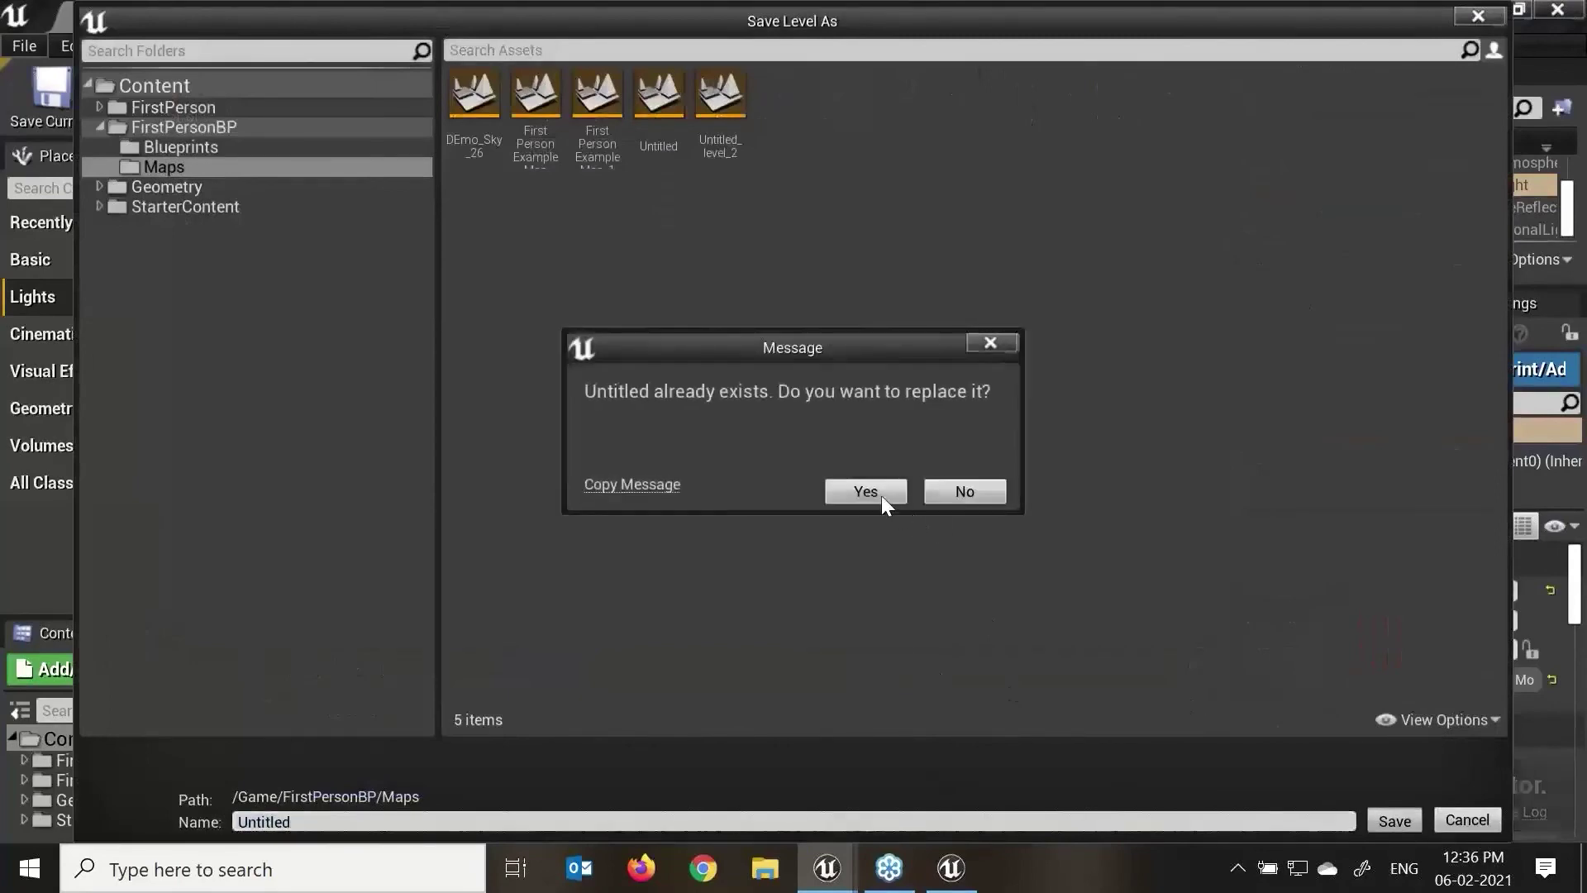
{"action": "left_click", "coordinate": [880, 494]}
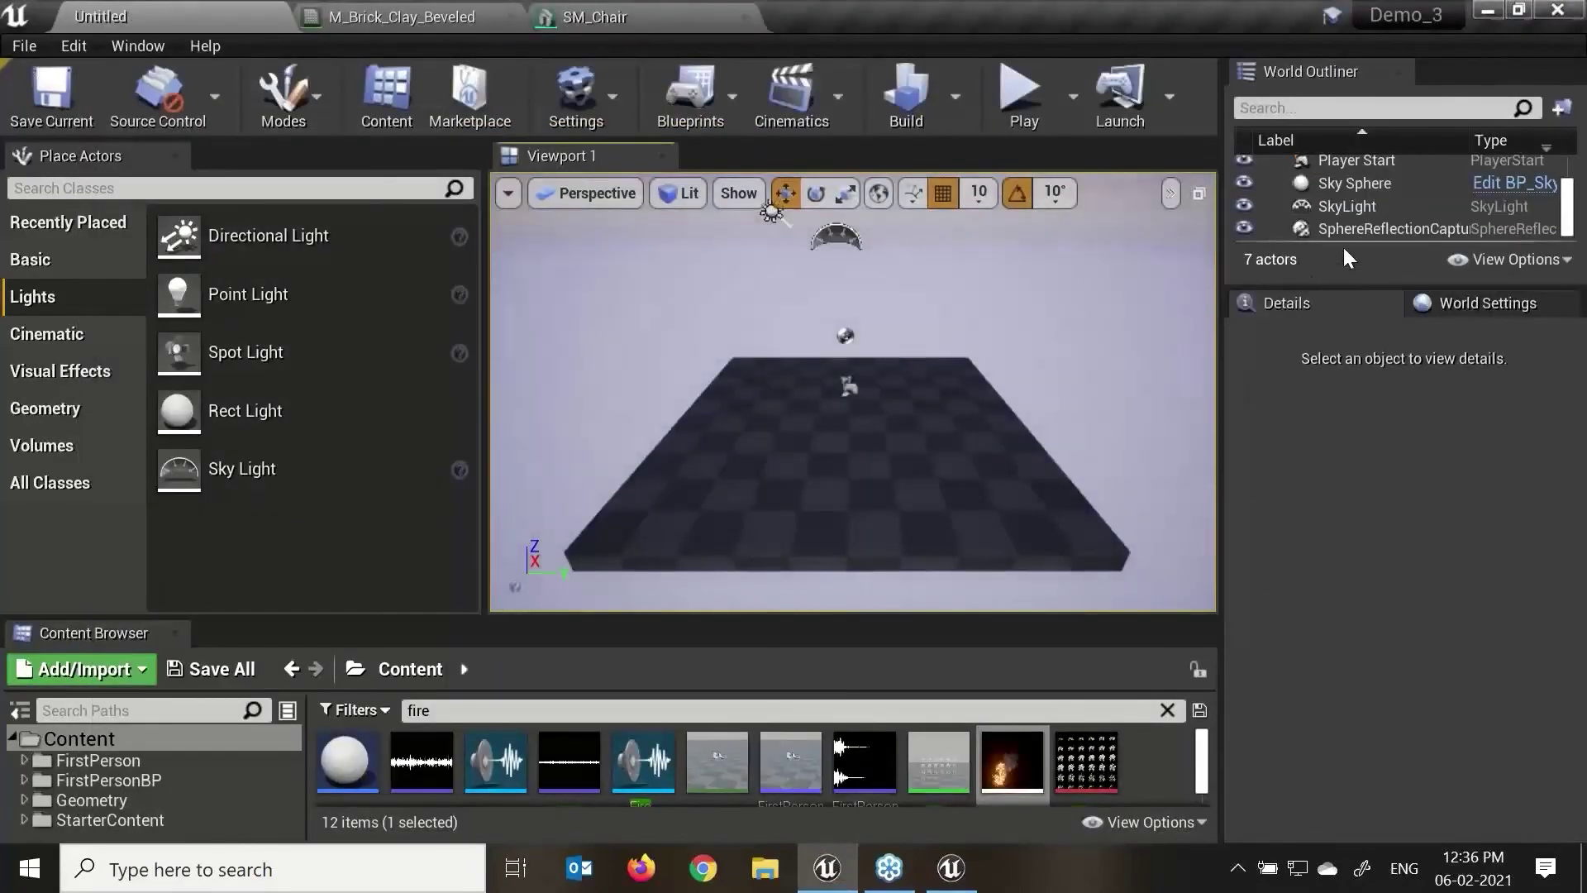
Step: Enlarge the World Outliner and review the new level's Atmospheric Fog, Floor, Light Source, Player Start, Sky Sphere and SkyLight
{"action": "left_click_drag", "start_coordinate": [1331, 283], "coordinate": [1332, 569]}
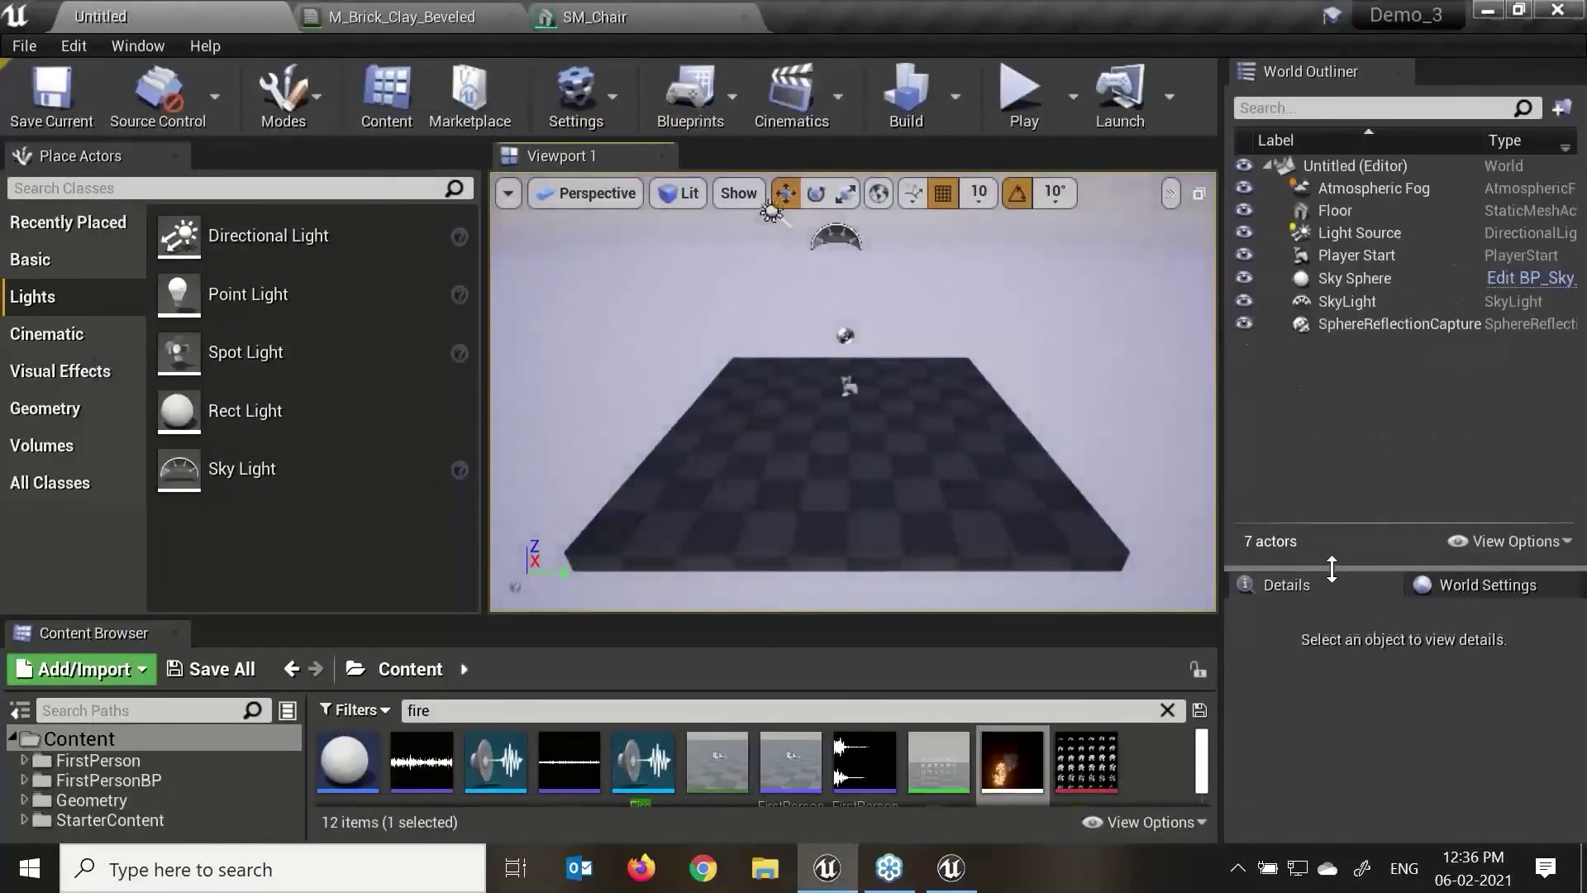
{"action": "left_click", "coordinate": [1352, 189]}
{"action": "left_click", "coordinate": [1362, 211]}
{"action": "left_click", "coordinate": [1372, 232]}
{"action": "left_click", "coordinate": [1384, 255]}
{"action": "left_click", "coordinate": [1391, 276]}
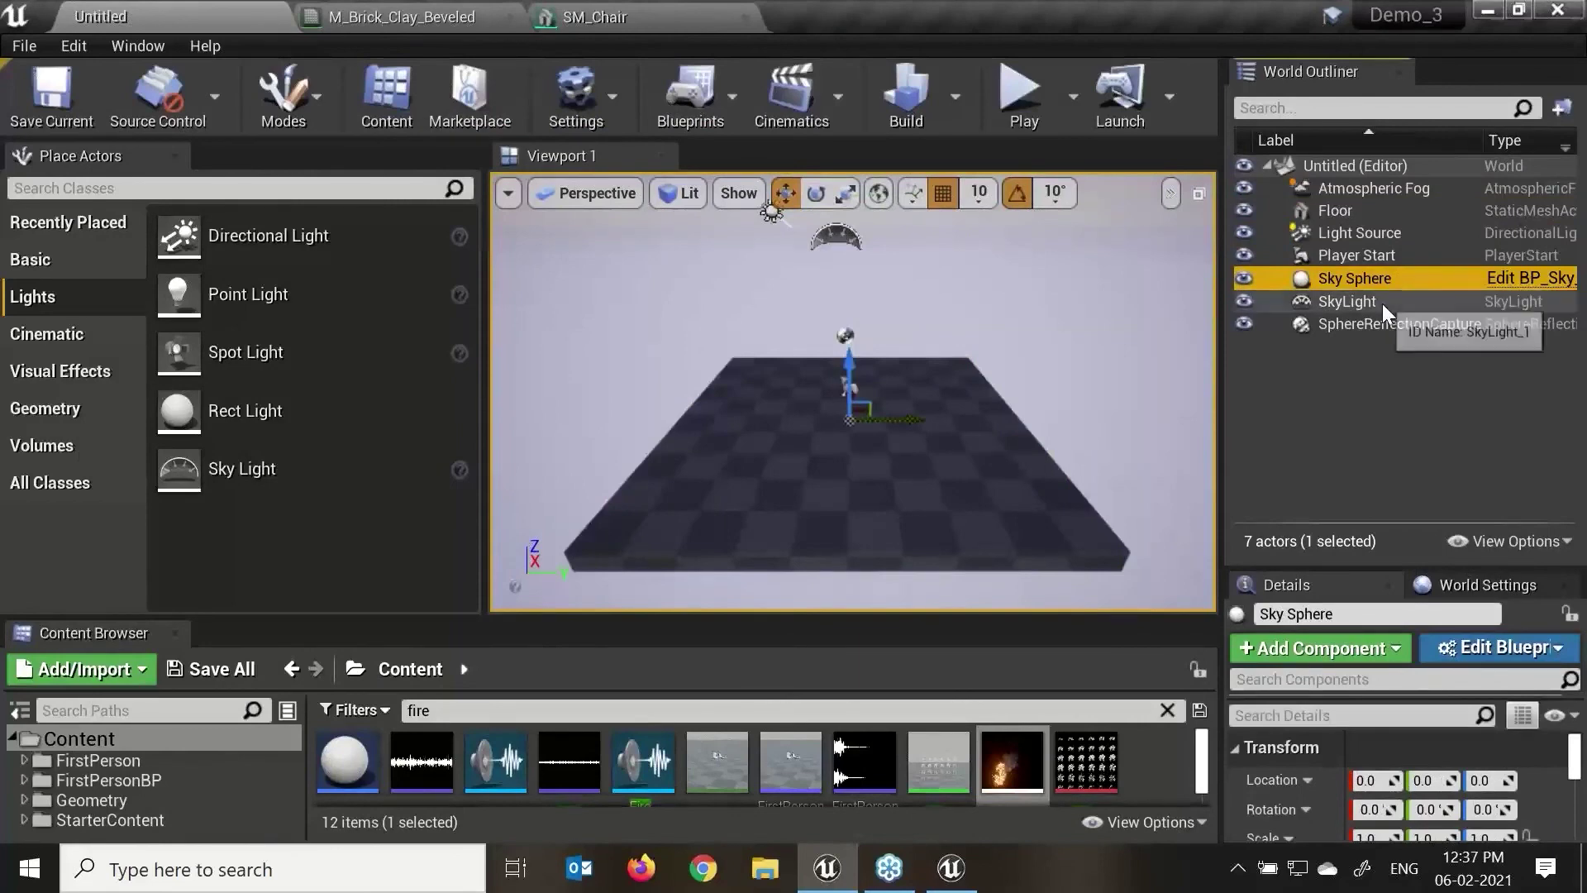
{"action": "left_click", "coordinate": [1382, 302]}
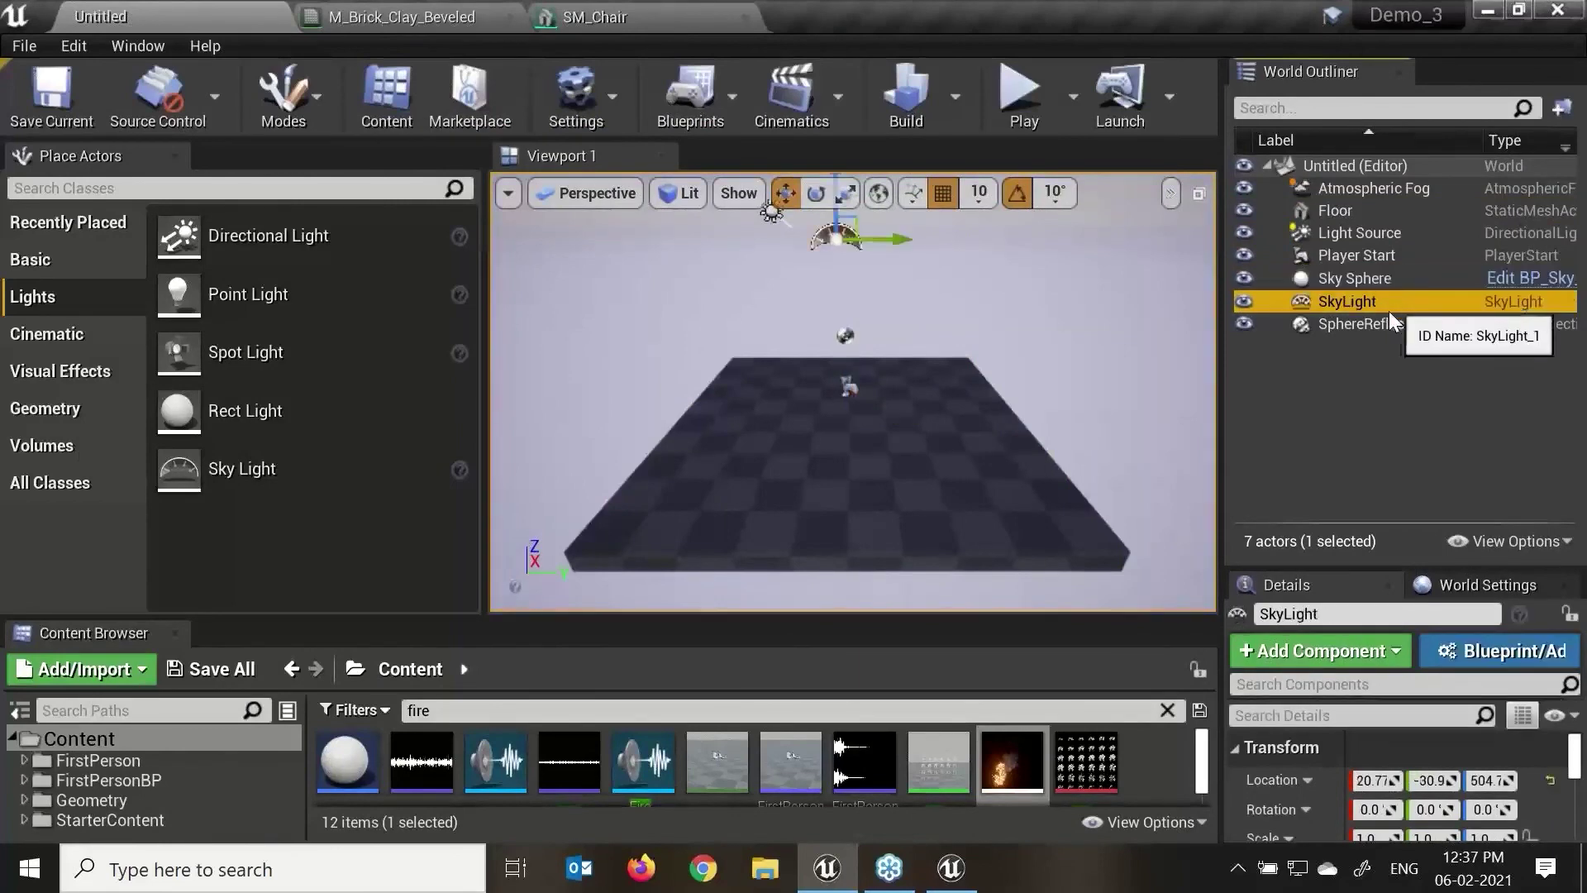
{"action": "left_click", "coordinate": [1381, 188]}
{"action": "left_click", "coordinate": [1314, 232]}
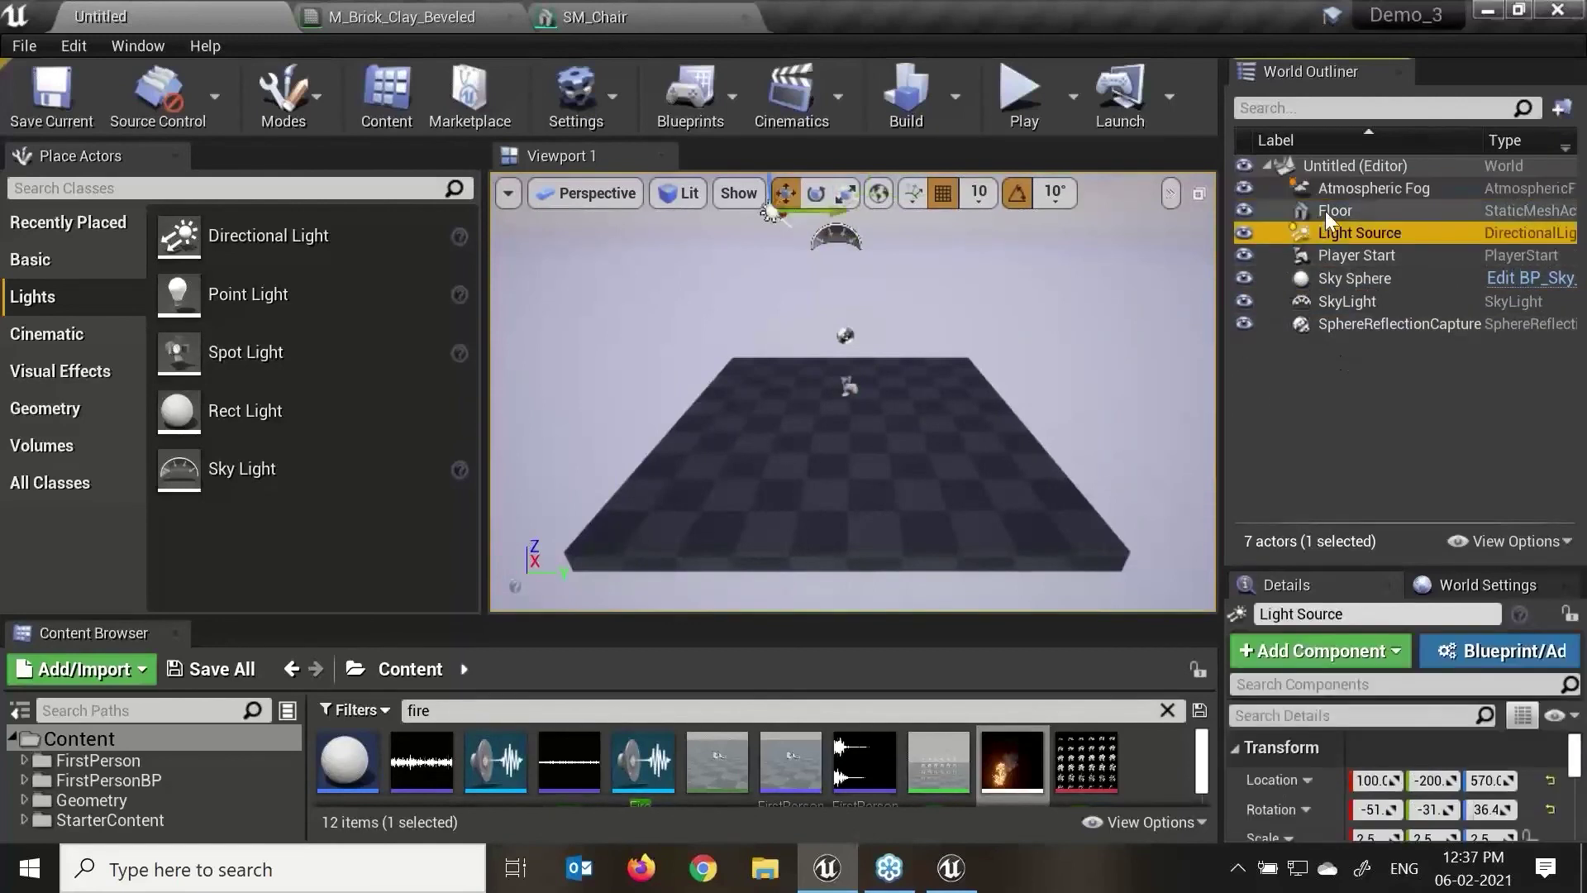
{"action": "left_click", "coordinate": [1329, 211]}
{"action": "left_click", "coordinate": [1355, 255]}
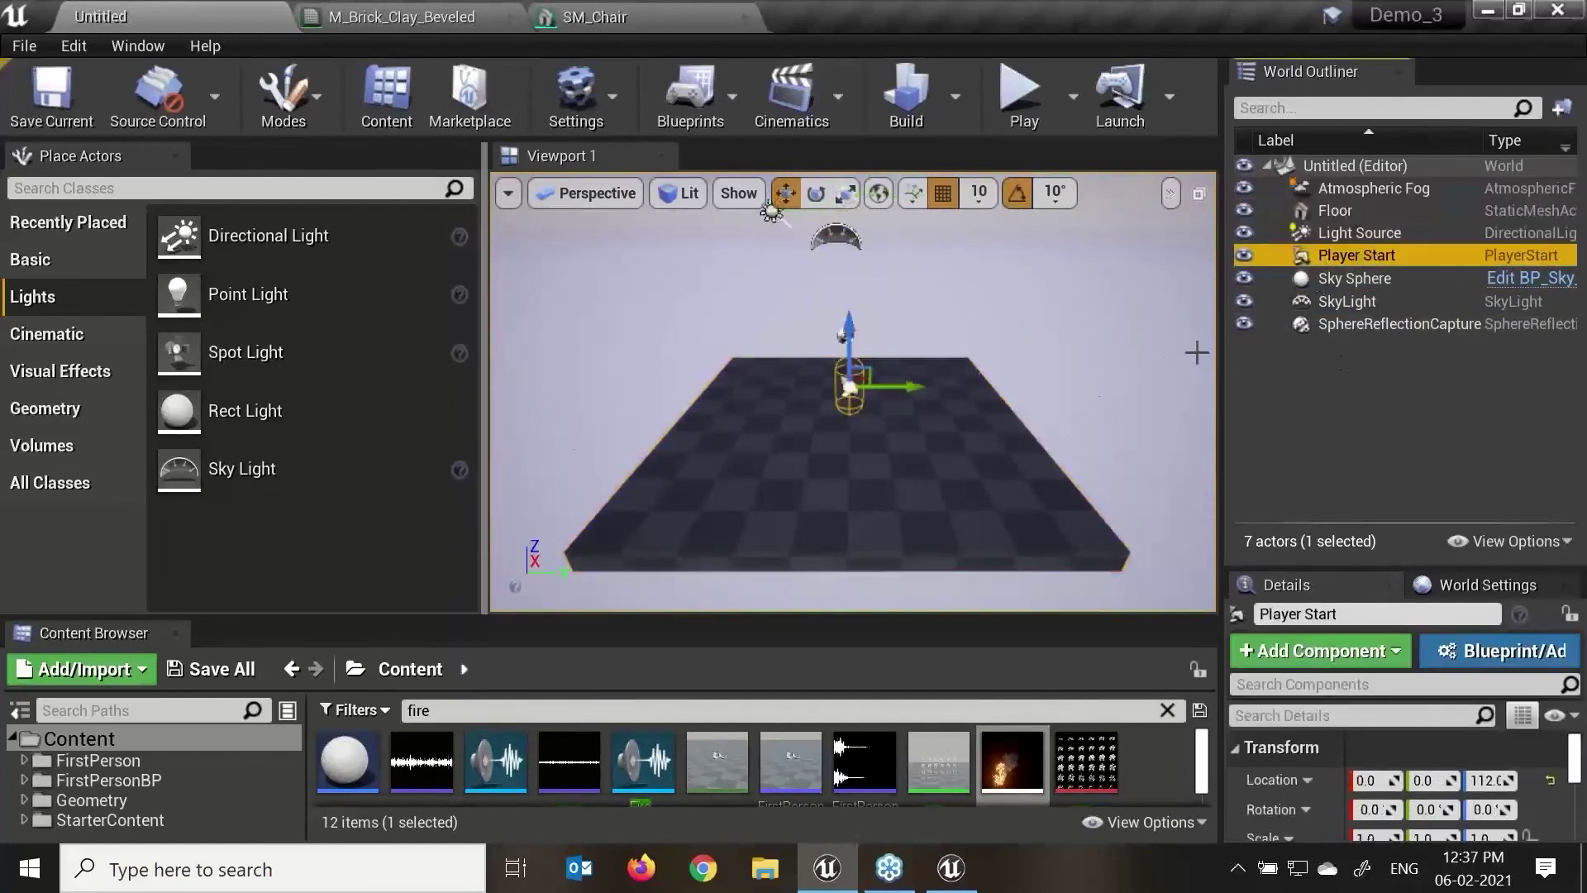
{"action": "left_click_drag", "start_coordinate": [1209, 349], "coordinate": [1174, 349]}
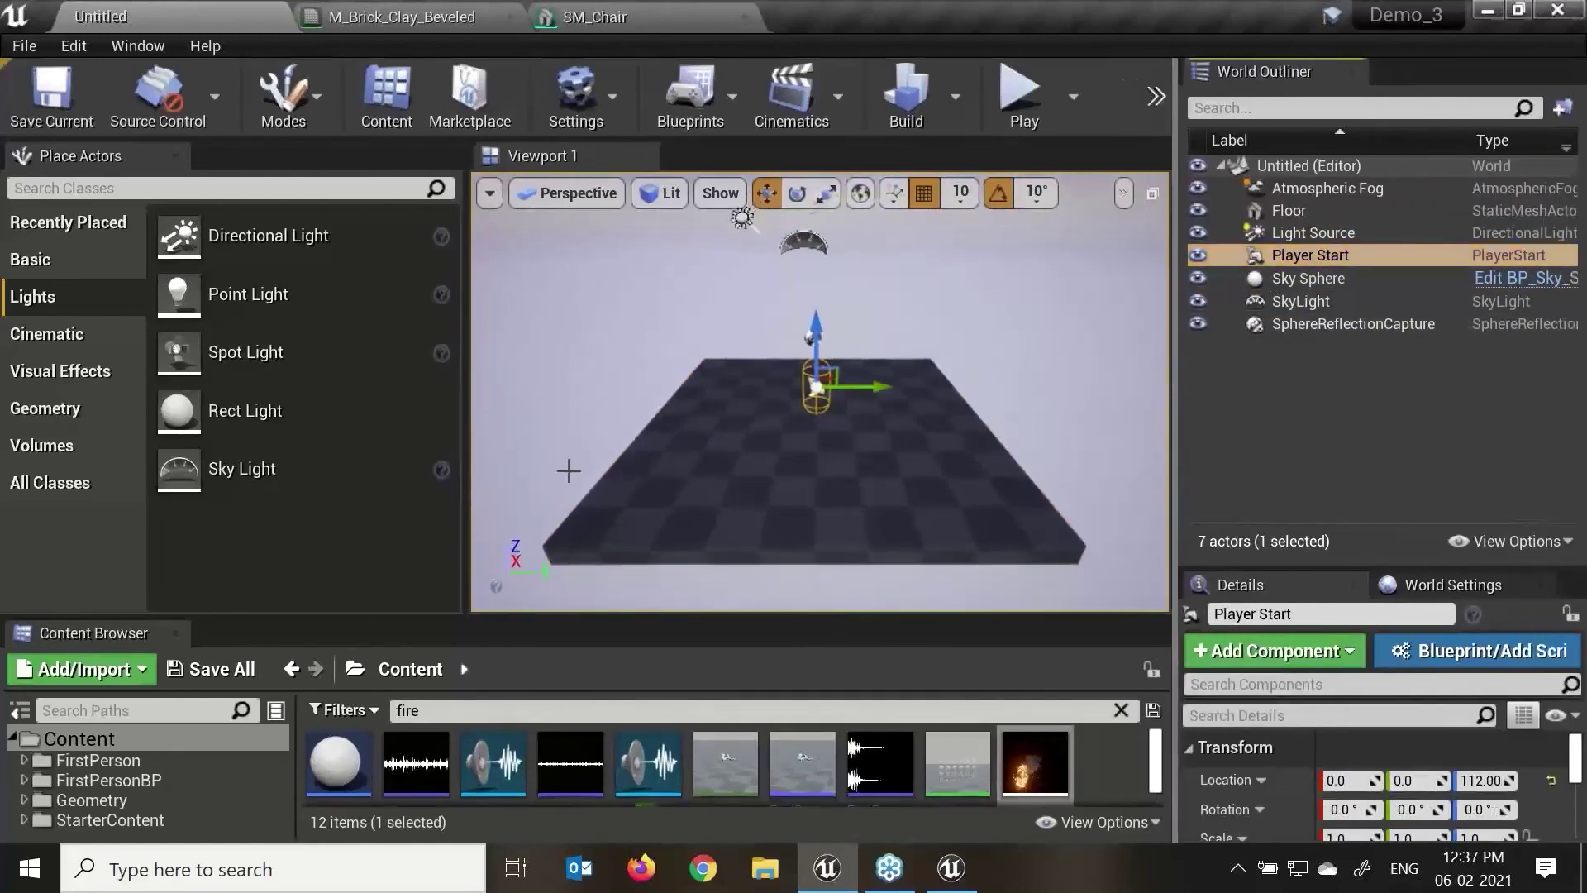
{"action": "left_click_drag", "start_coordinate": [485, 444], "coordinate": [467, 444]}
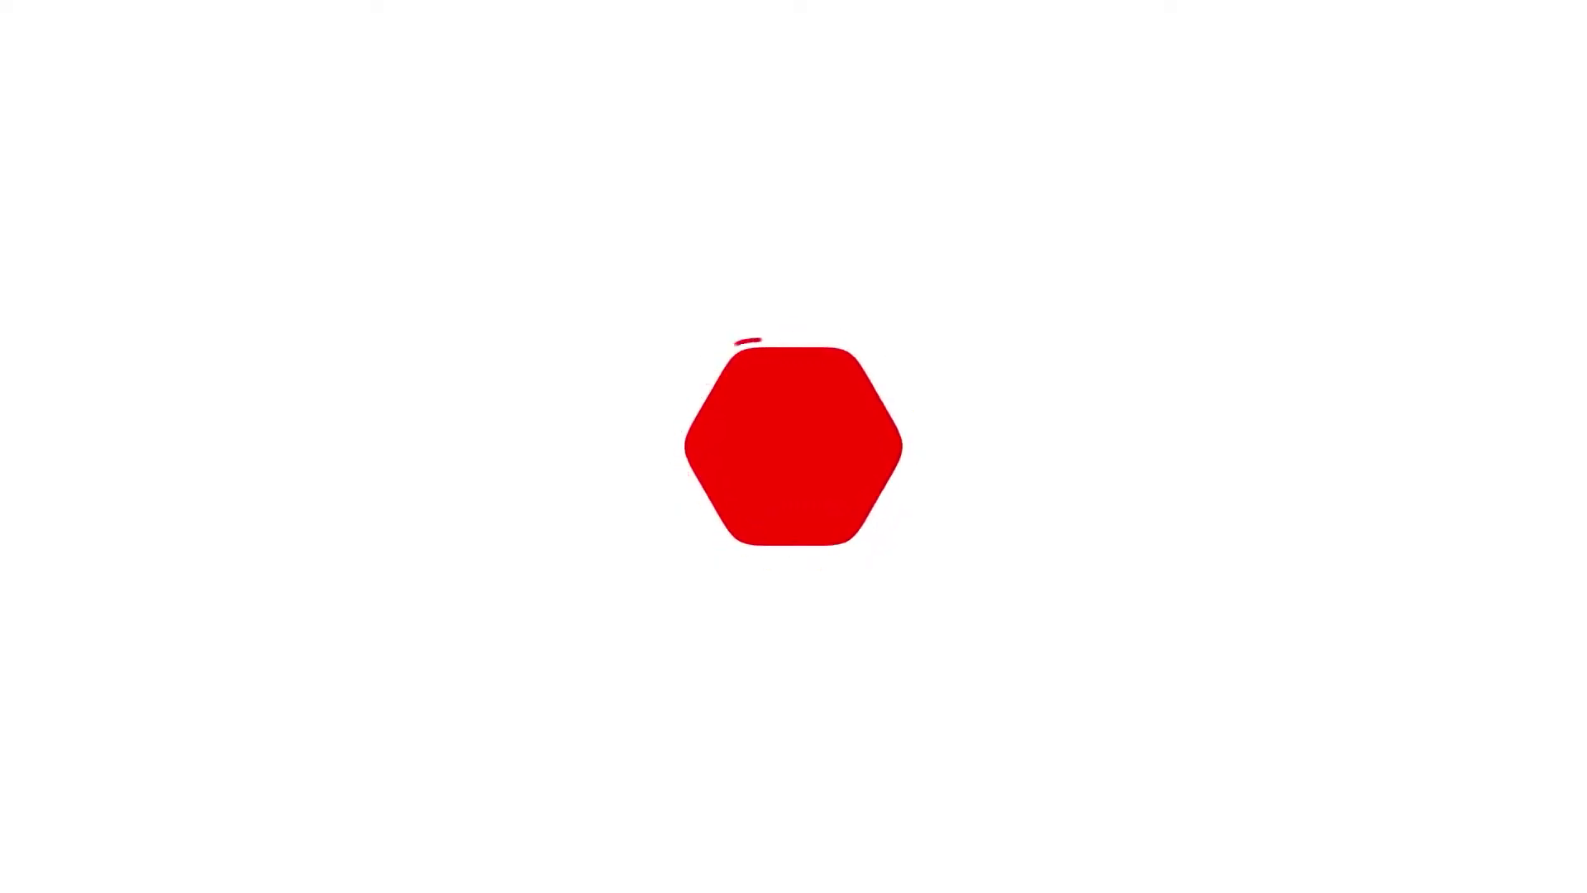